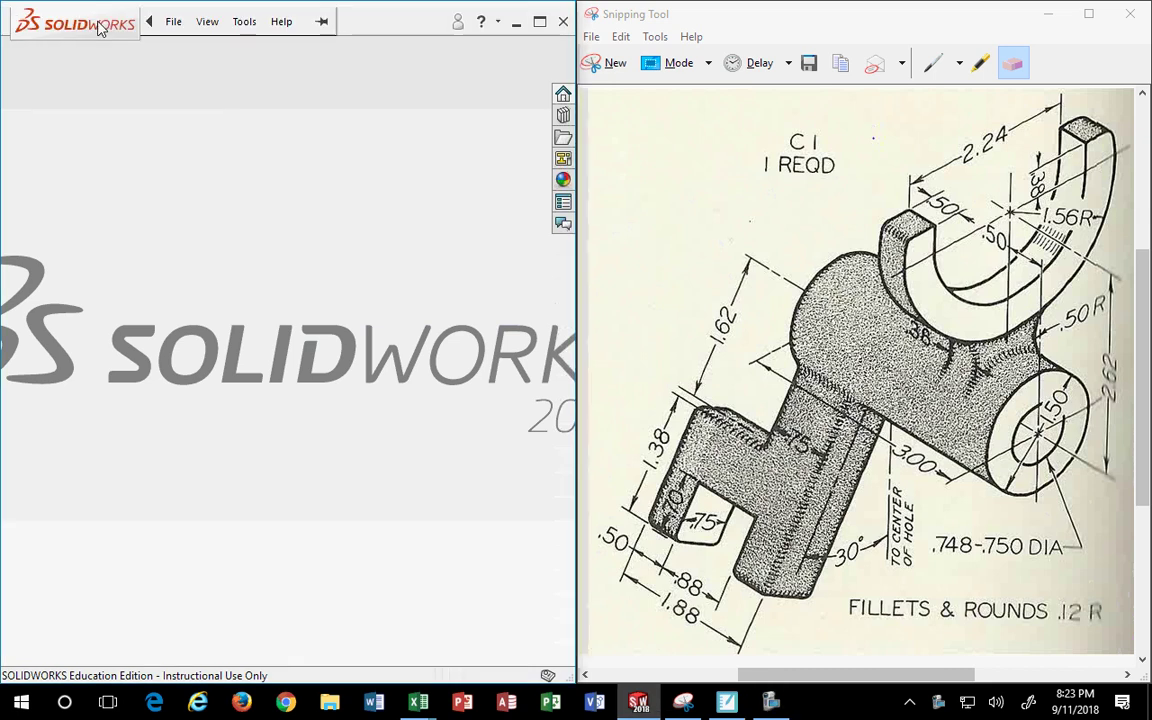
# Start a new document and set the dimension standard to ANSI with inch units
pyautogui.click(173, 21)
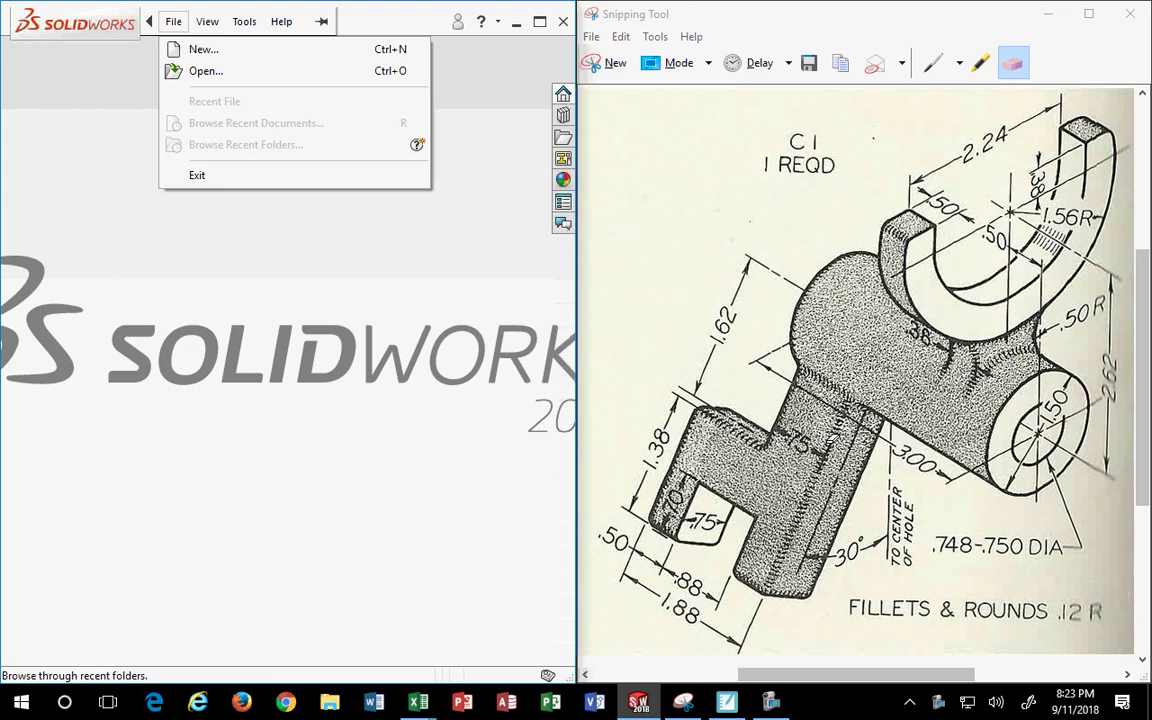
pyautogui.press('Escape')
pyautogui.click(173, 21)
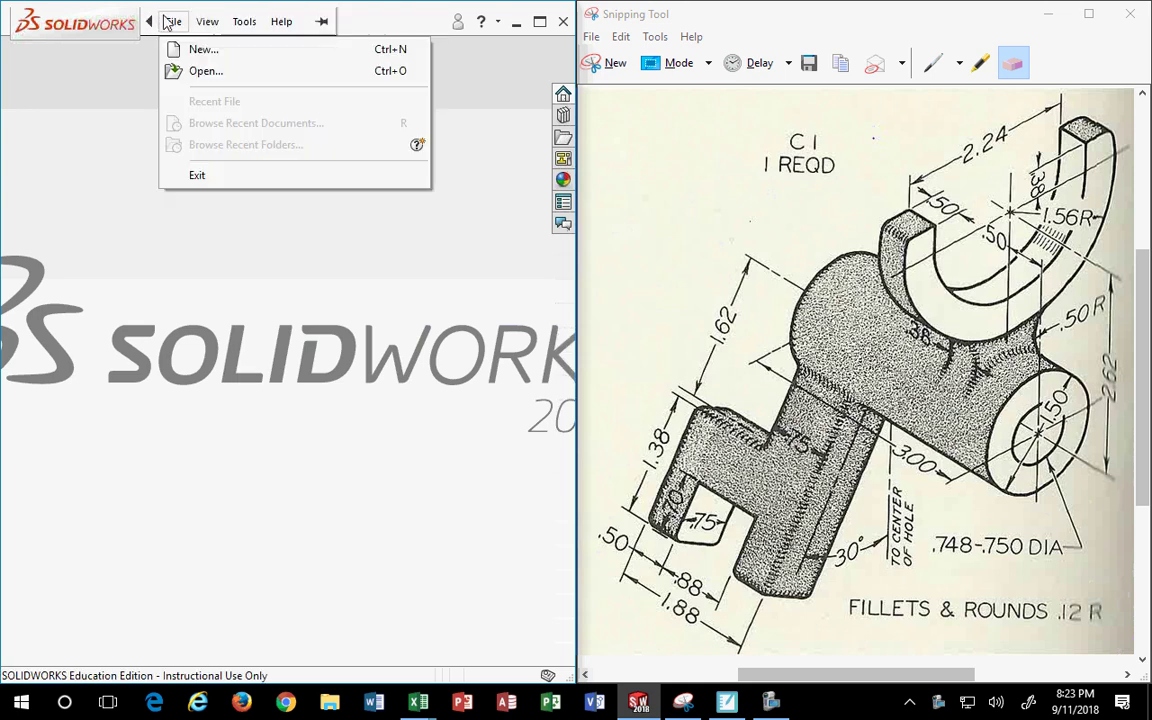
pyautogui.click(173, 21)
pyautogui.click(207, 21)
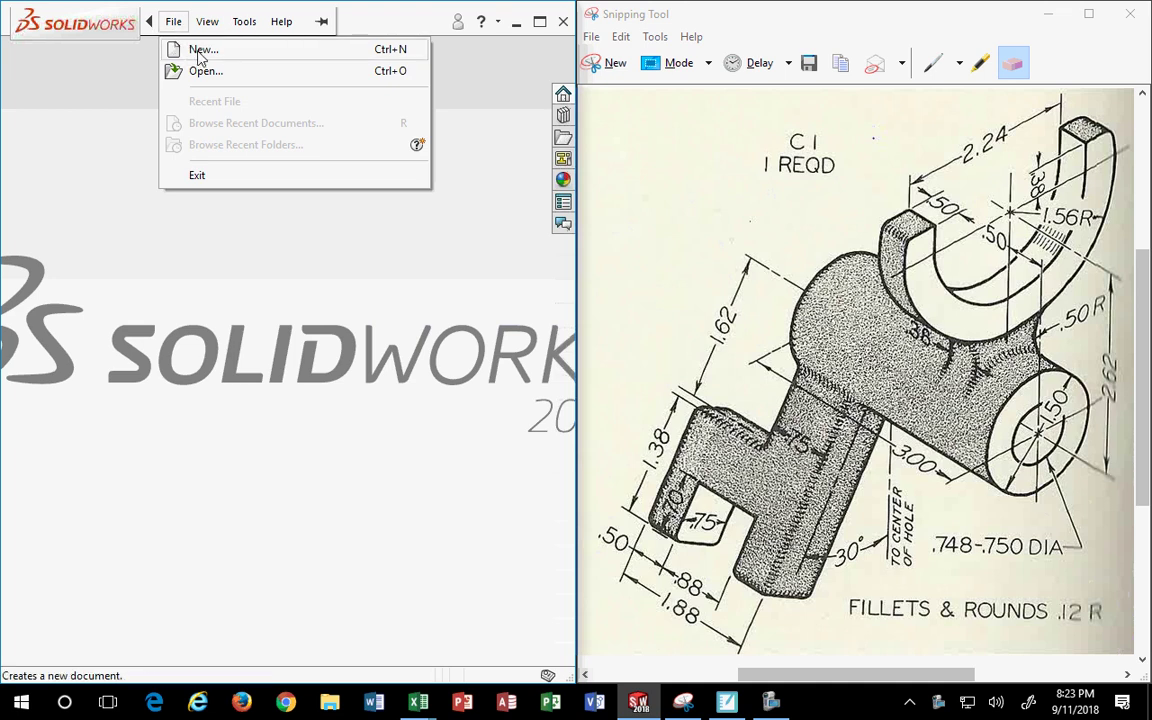
pyautogui.click(200, 57)
pyautogui.moveTo(556, 330); pyautogui.dragTo(459, 160)
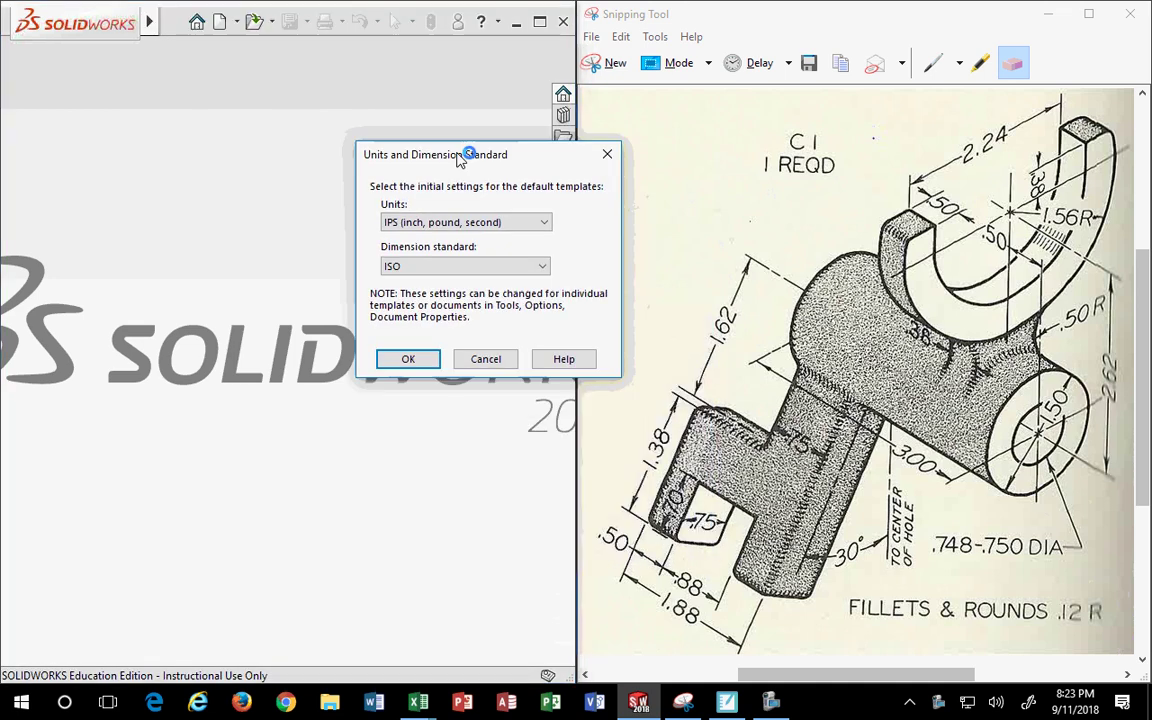
pyautogui.click(530, 266)
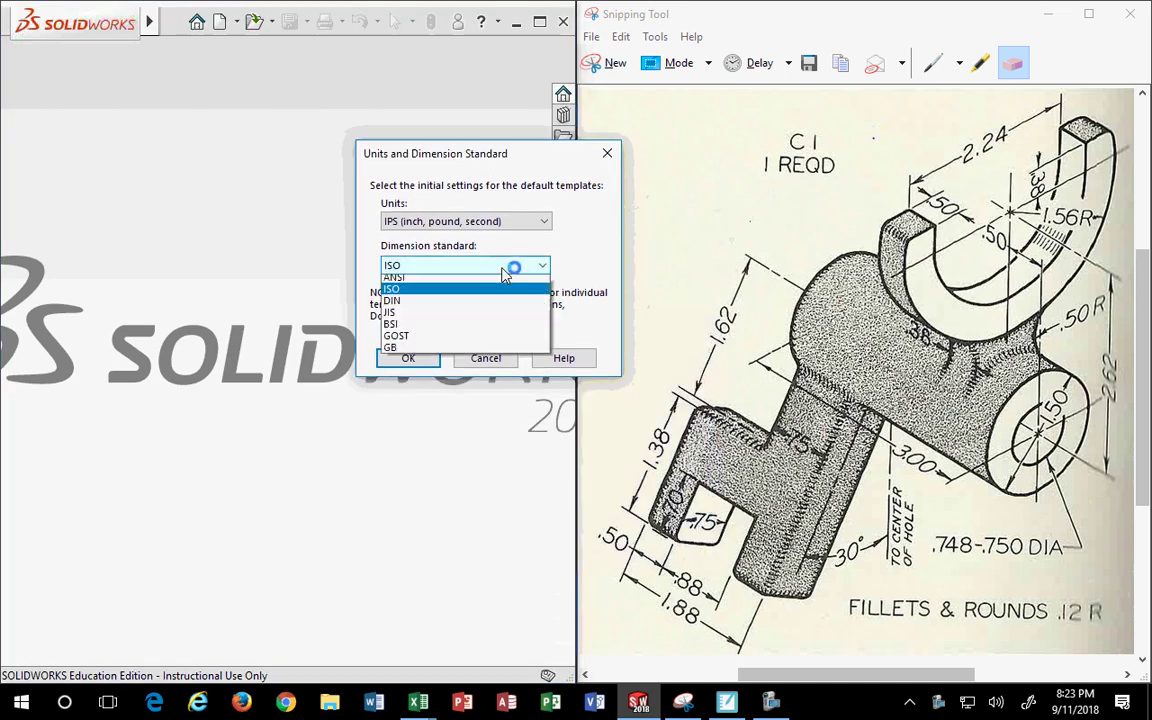
pyautogui.click(408, 282)
pyautogui.click(410, 358)
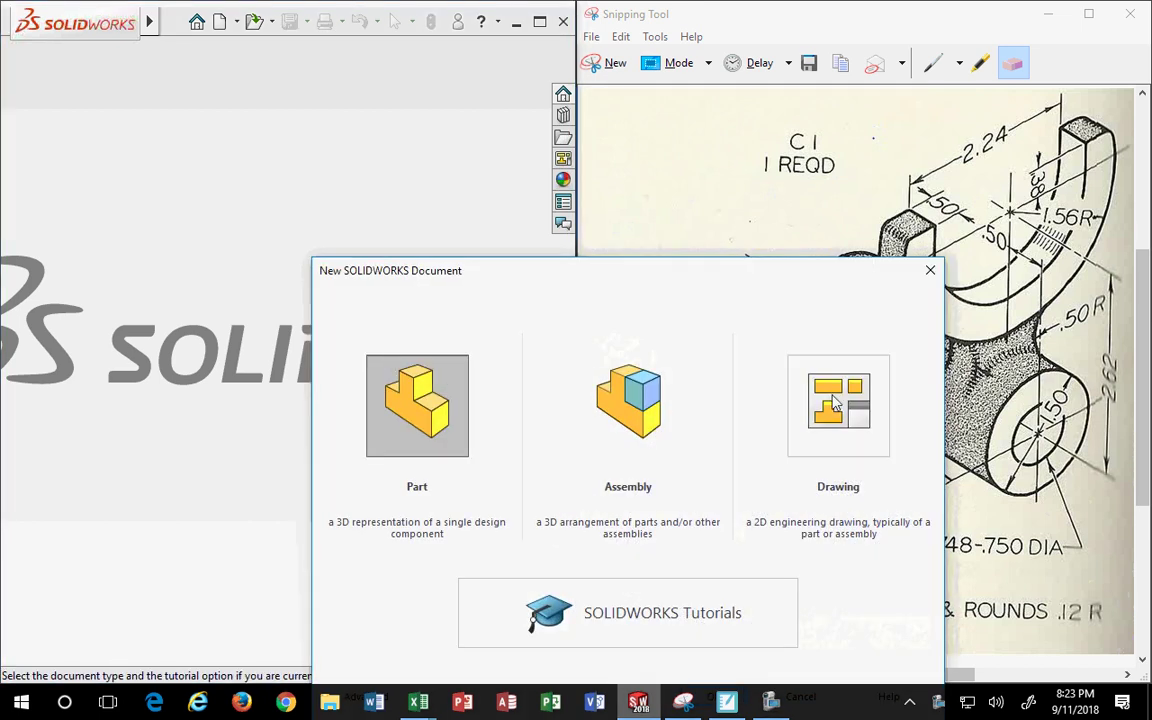
# Create a new part and show its Front, Top and Right reference planes
pyautogui.doubleClick(413, 418)
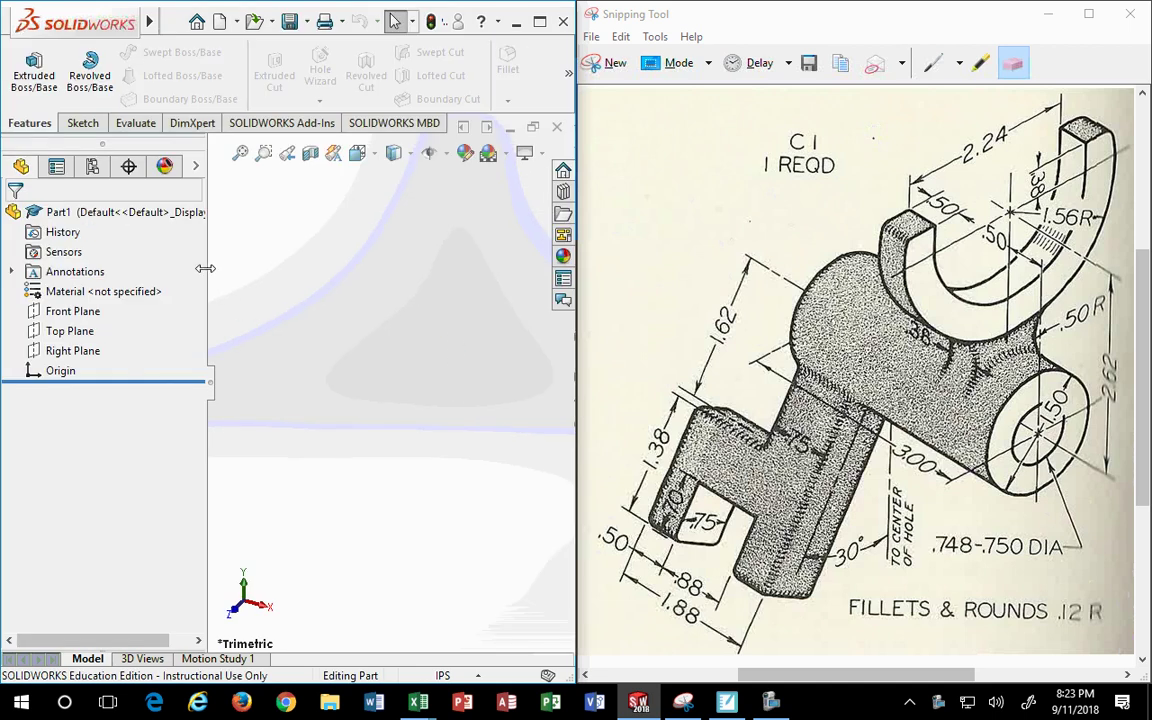
pyautogui.moveTo(205, 268); pyautogui.dragTo(124, 268)
pyautogui.click(74, 311)
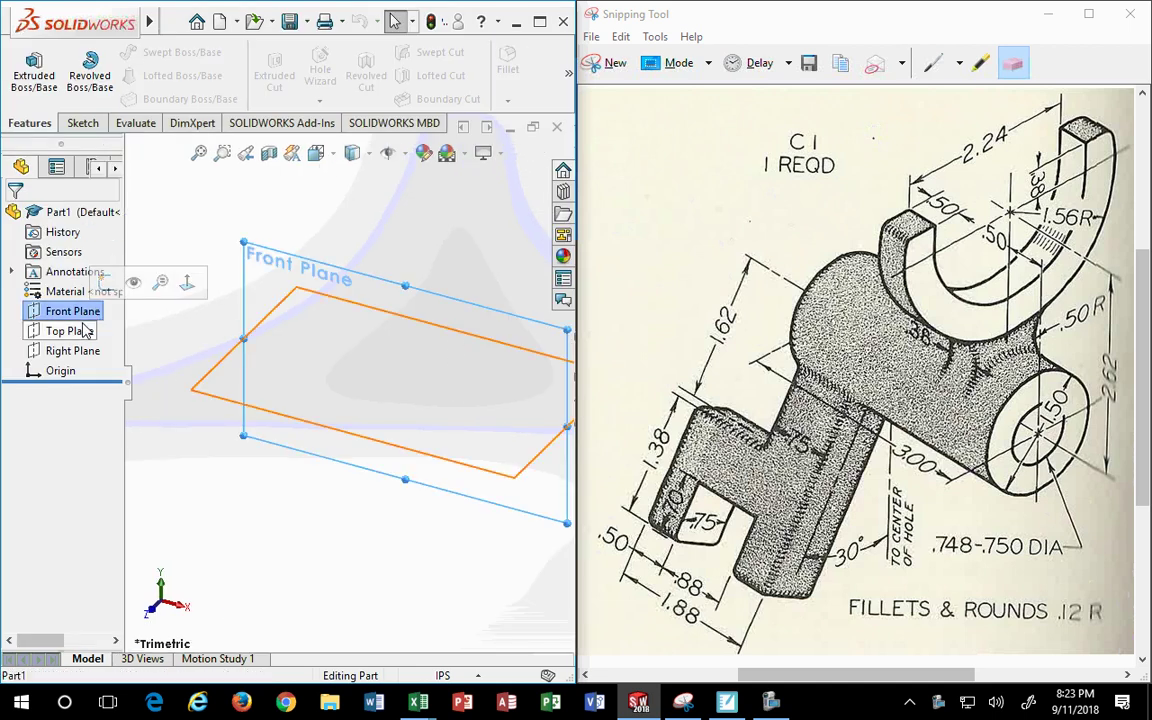
pyautogui.keyDown('shift'); pyautogui.click(72, 351); pyautogui.keyUp('shift')
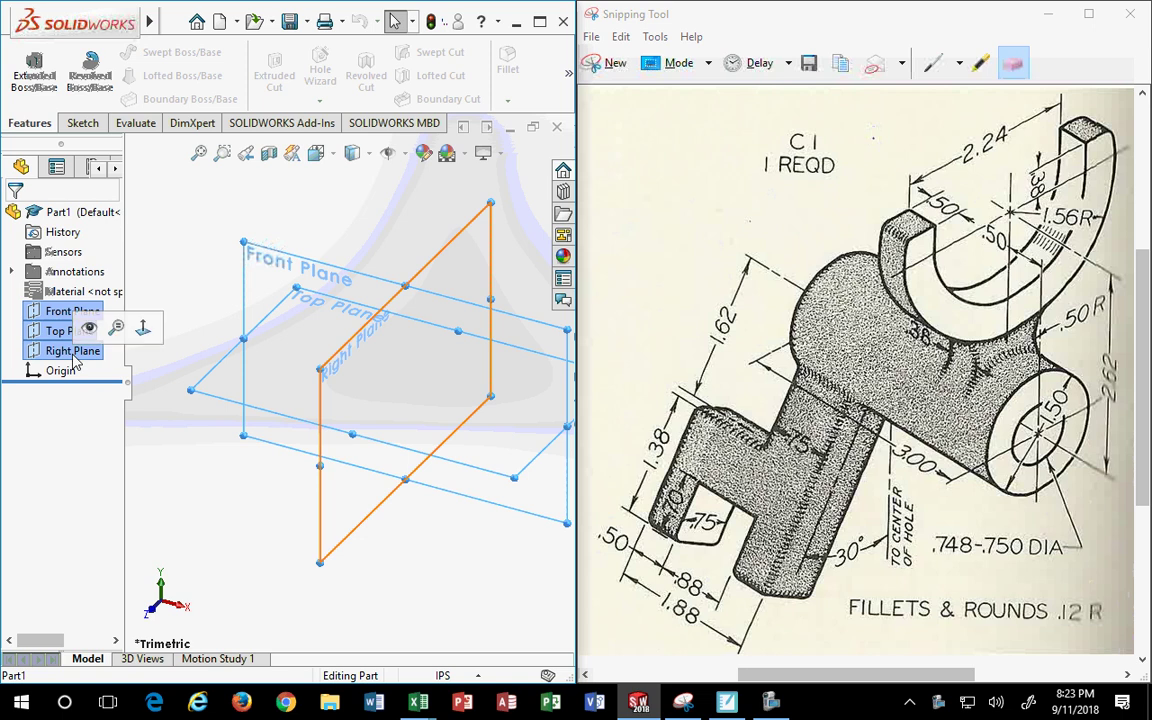
pyautogui.rightClick(75, 358)
pyautogui.click(89, 327)
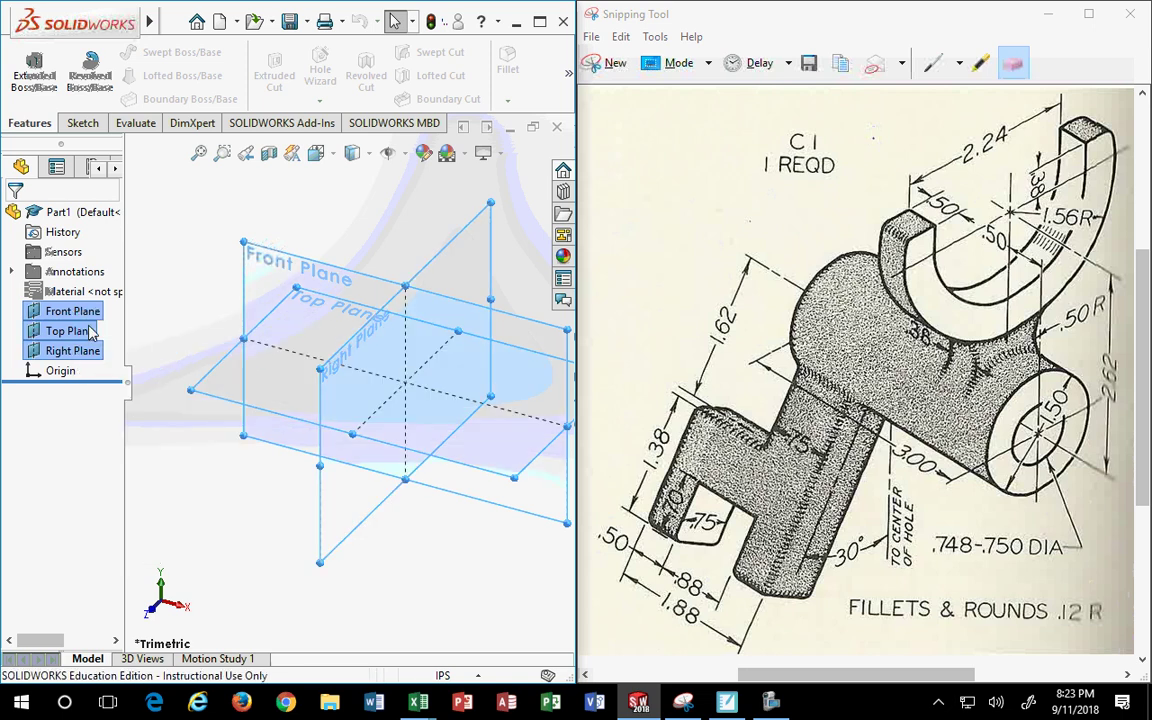
pyautogui.click(60, 370)
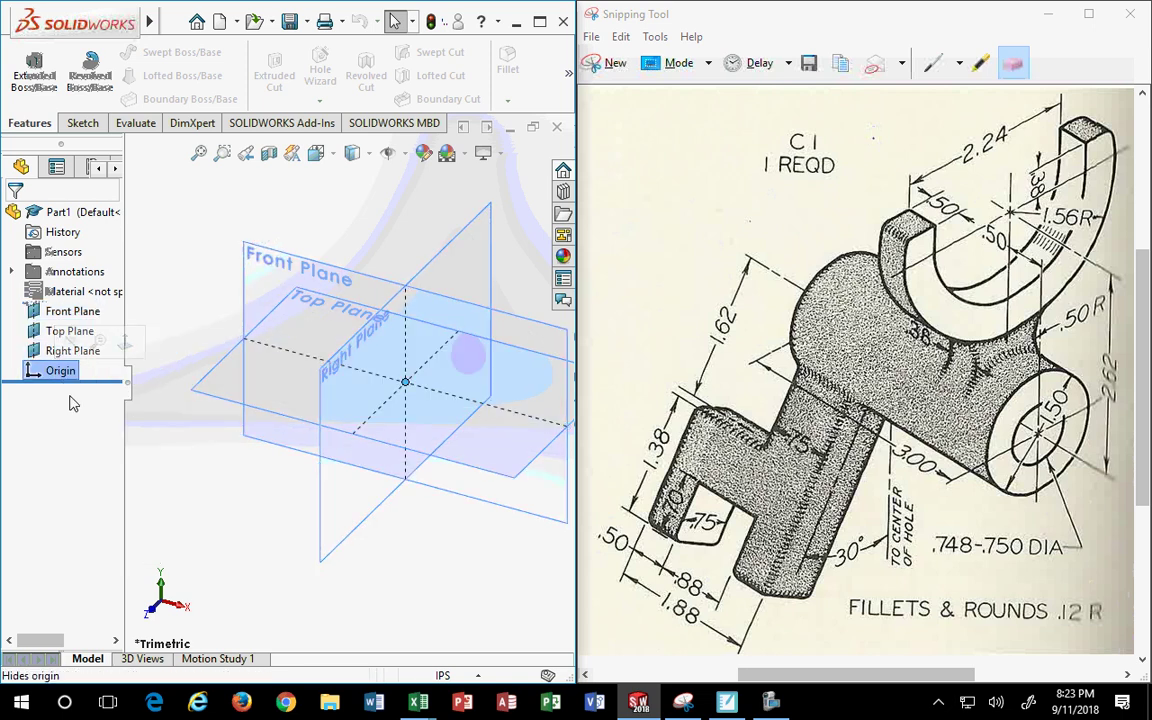
# Orbit around the planes and select the Right Plane
pyautogui.moveTo(404, 465); pyautogui.dragTo(401, 432, button='middle')
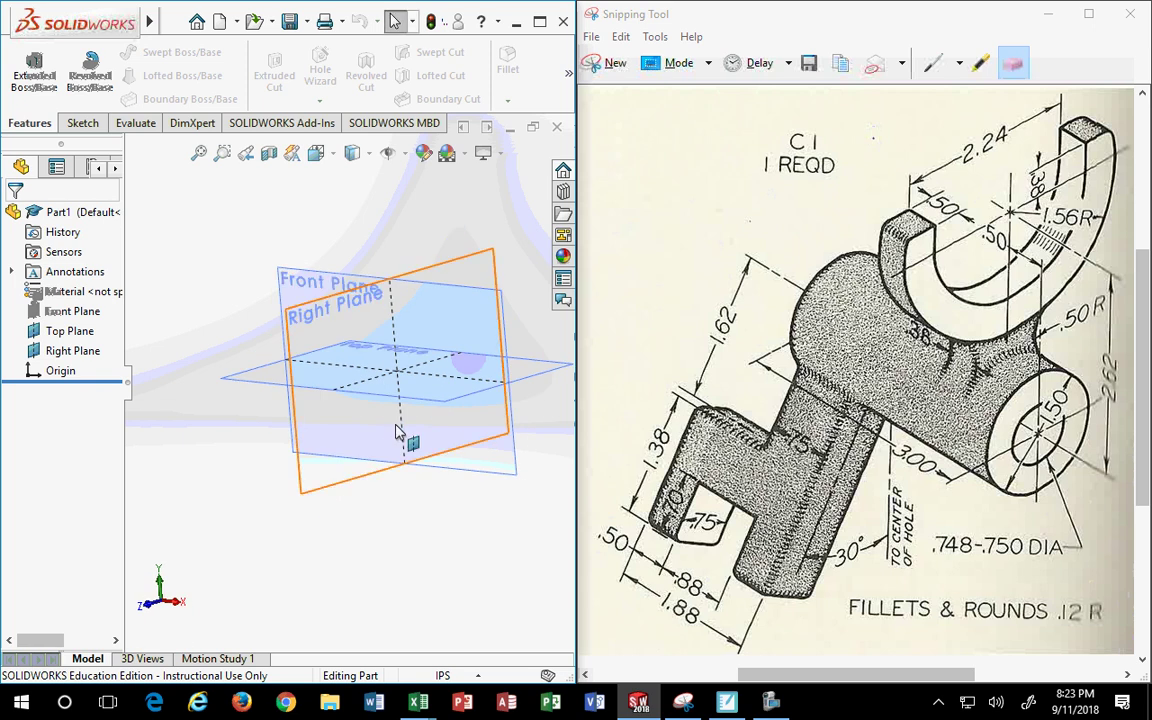
pyautogui.rightClick(58, 316)
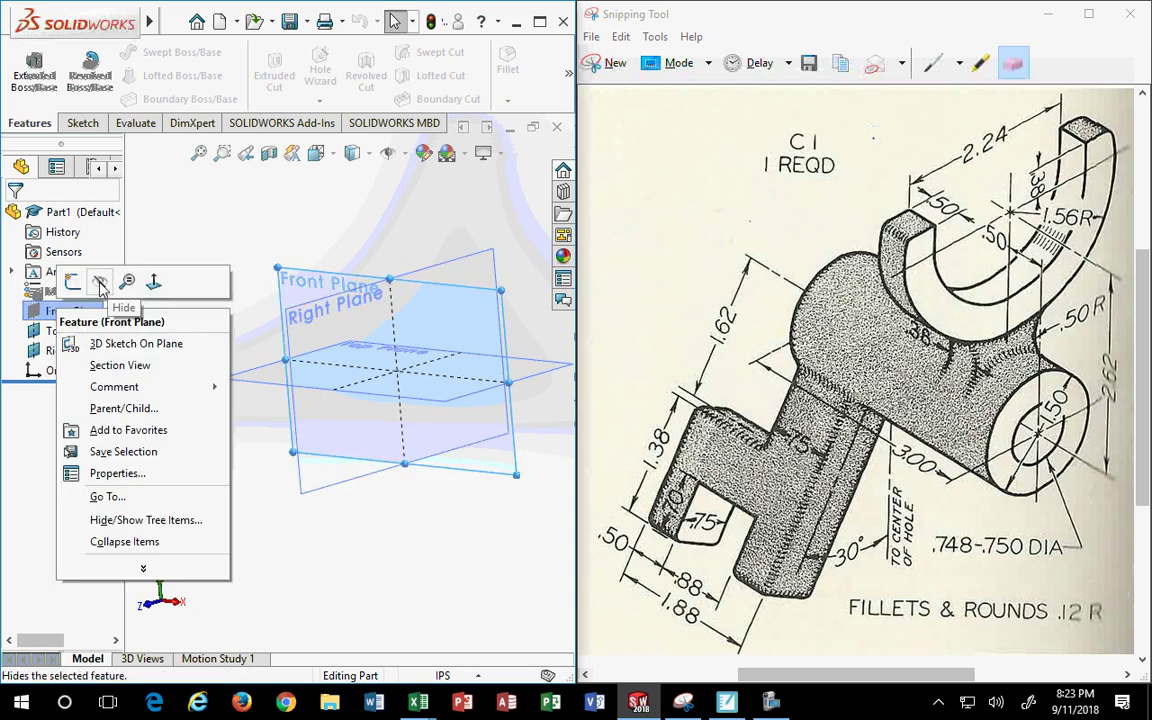
pyautogui.click(181, 257)
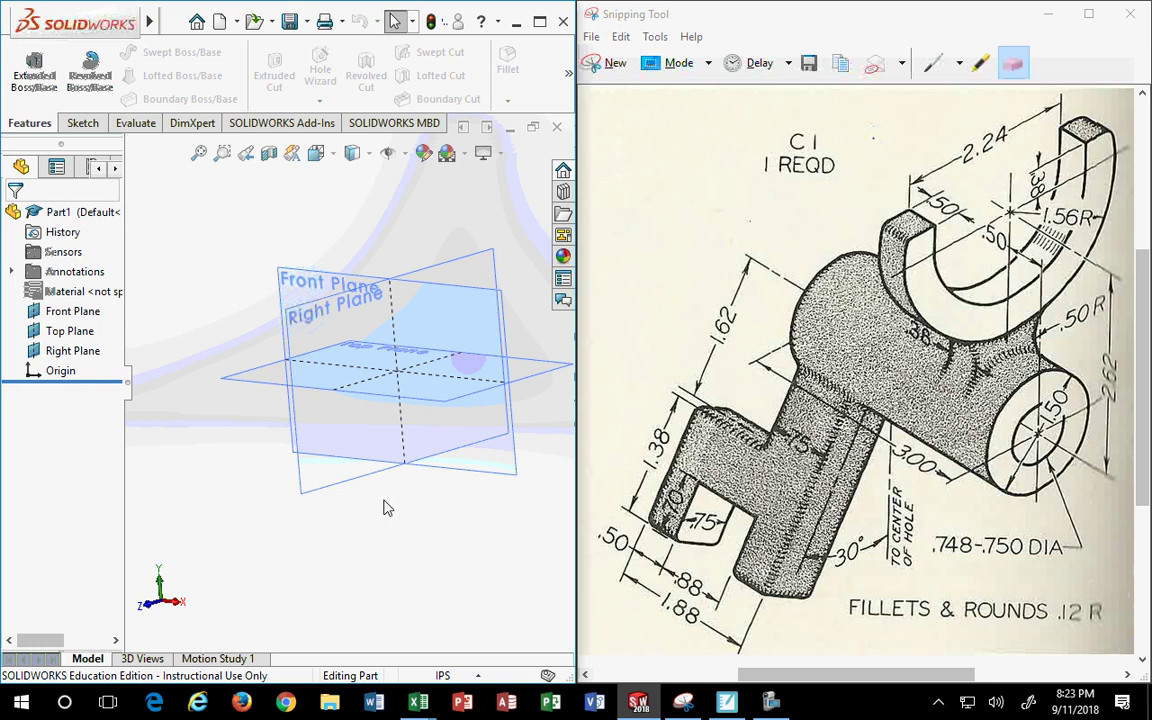
pyautogui.moveTo(386, 507)
pyautogui.mouseDown(button='middle')
pyautogui.moveTo(406, 535)
pyautogui.moveTo(427, 516)
pyautogui.moveTo(418, 494)
pyautogui.mouseUp(button='middle')
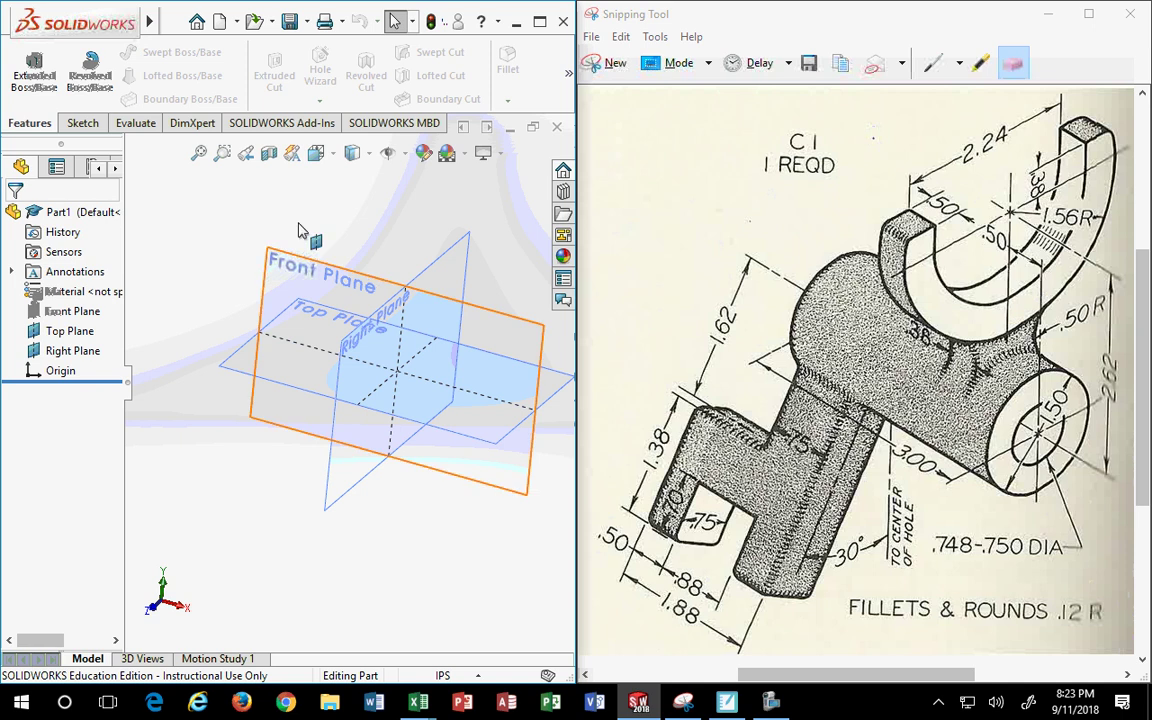
pyautogui.click(441, 265)
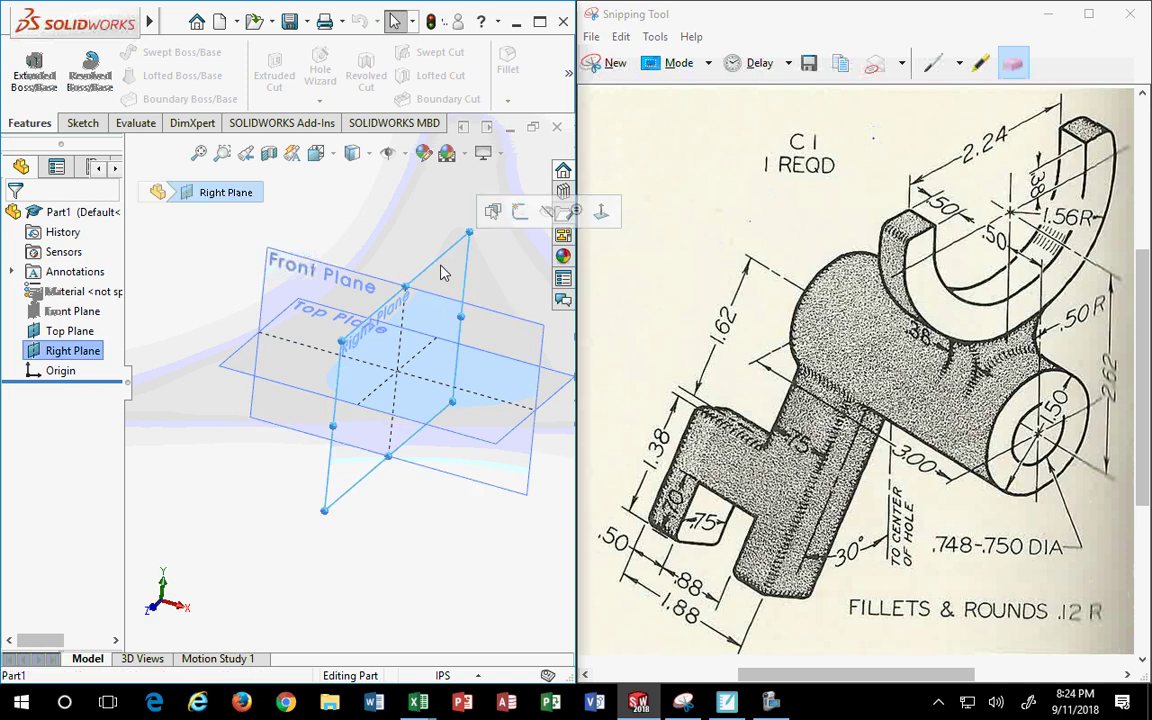
# Sketch a circle centred on the origin on the Right Plane
pyautogui.click(521, 212)
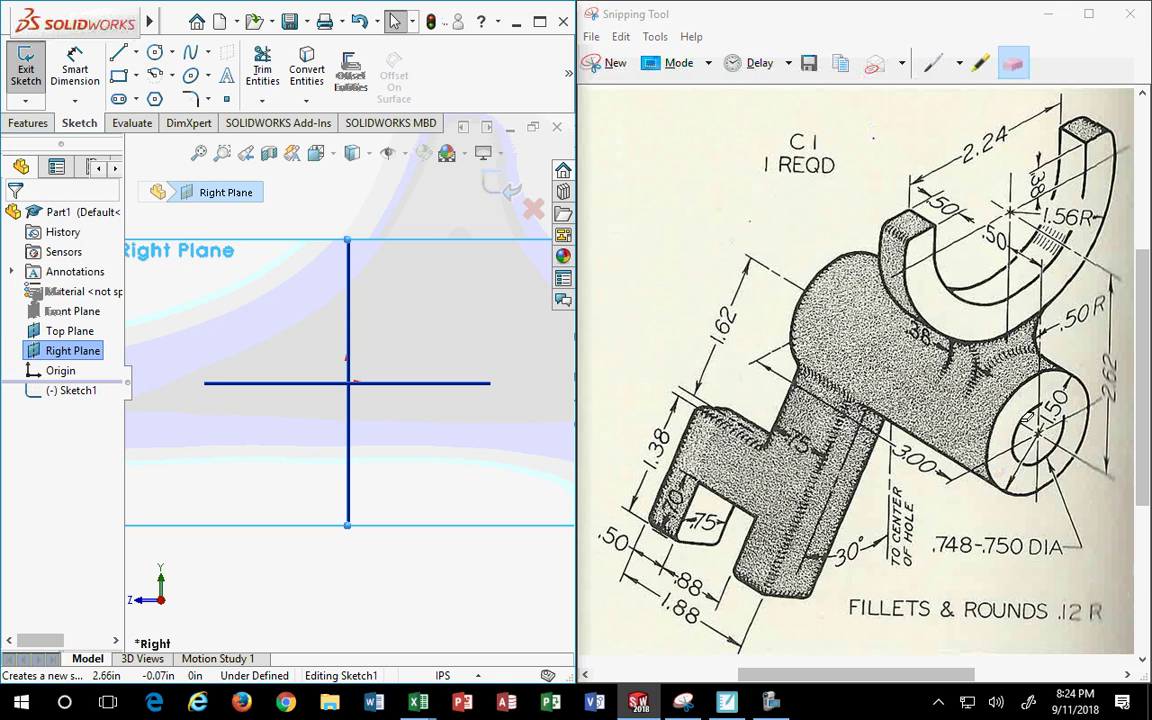
pyautogui.click(155, 52)
pyautogui.click(349, 383)
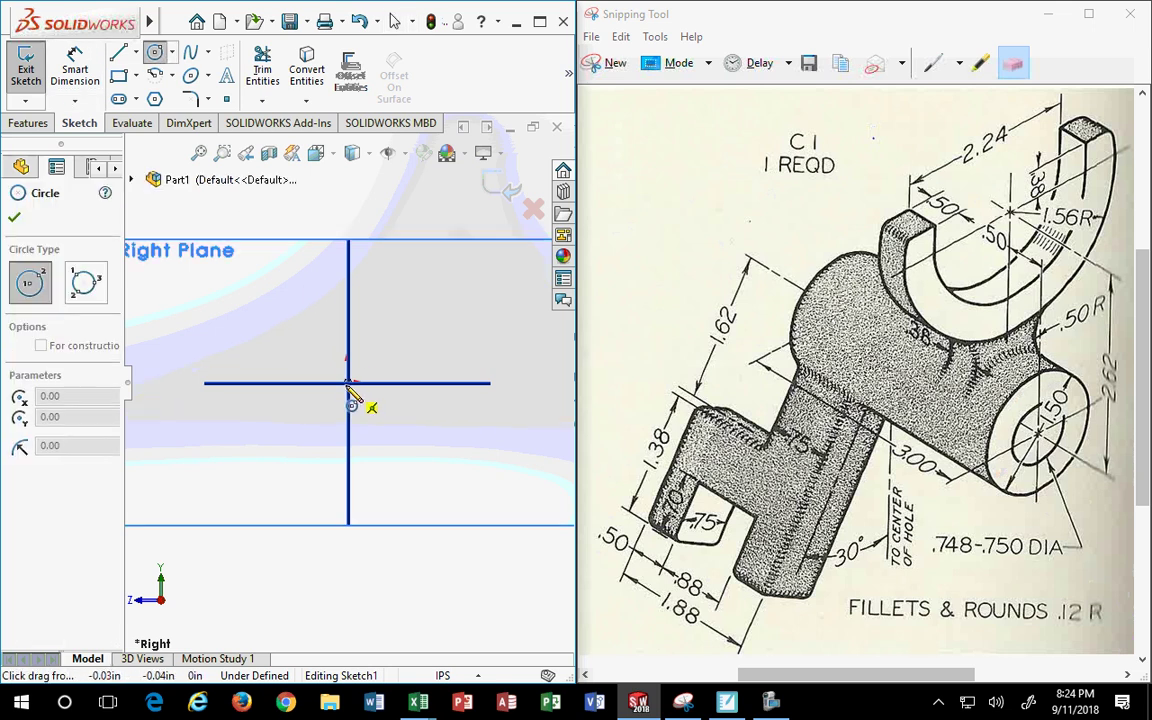
pyautogui.click(405, 430)
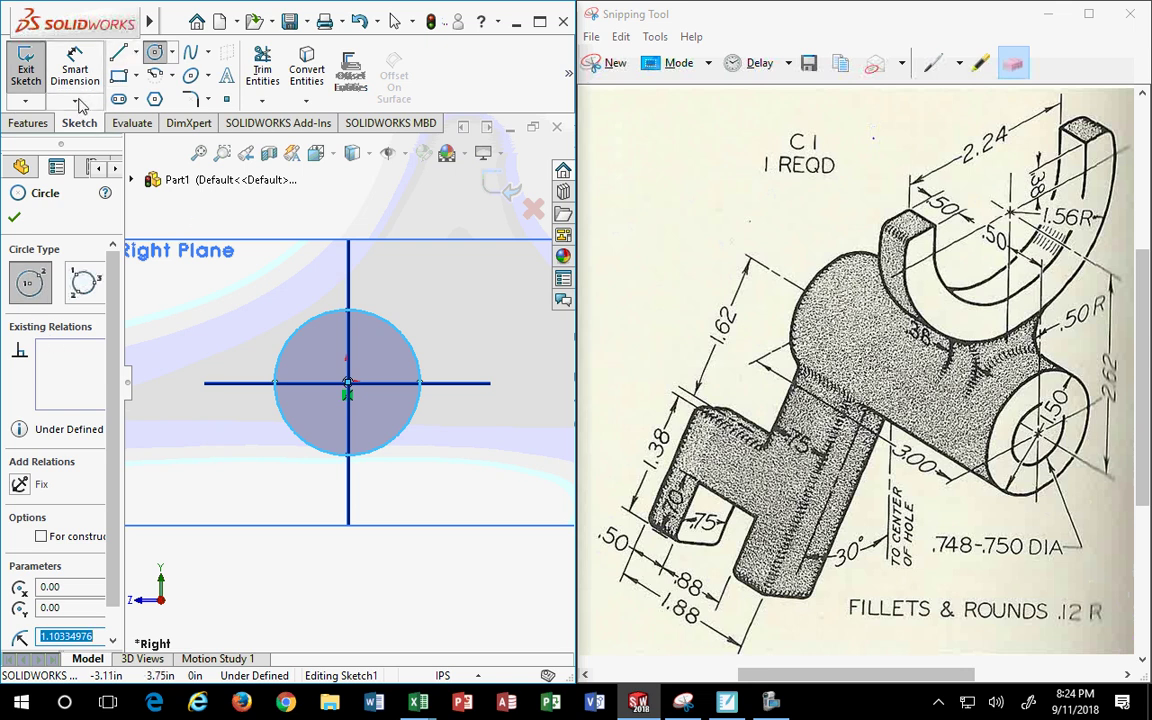
# Dimension the circle to a 1.50 diameter and exit the sketch
pyautogui.click(84, 61)
pyautogui.click(411, 341)
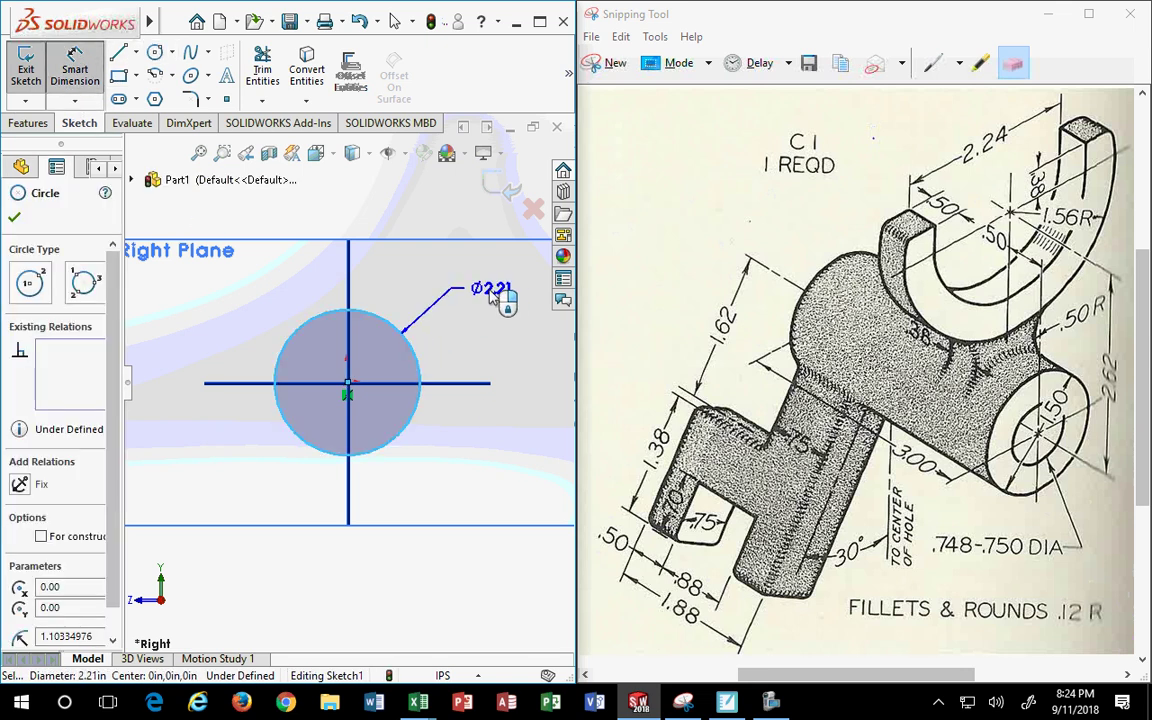
pyautogui.click(483, 286)
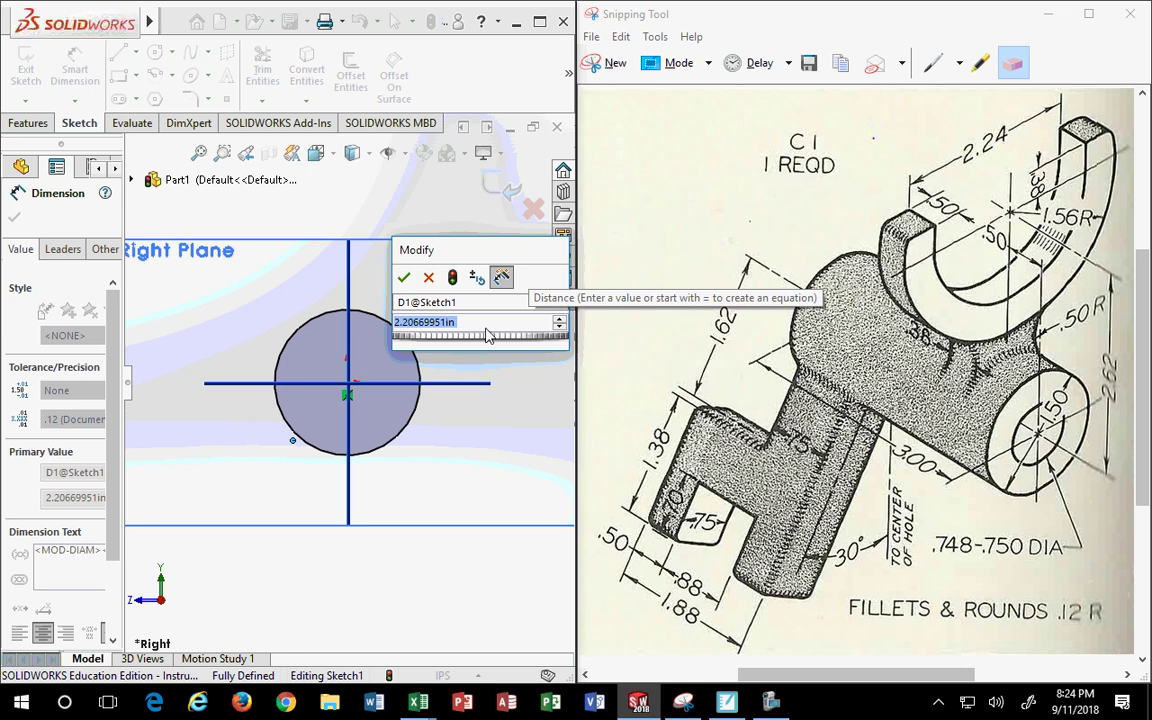
pyautogui.write('1.5')
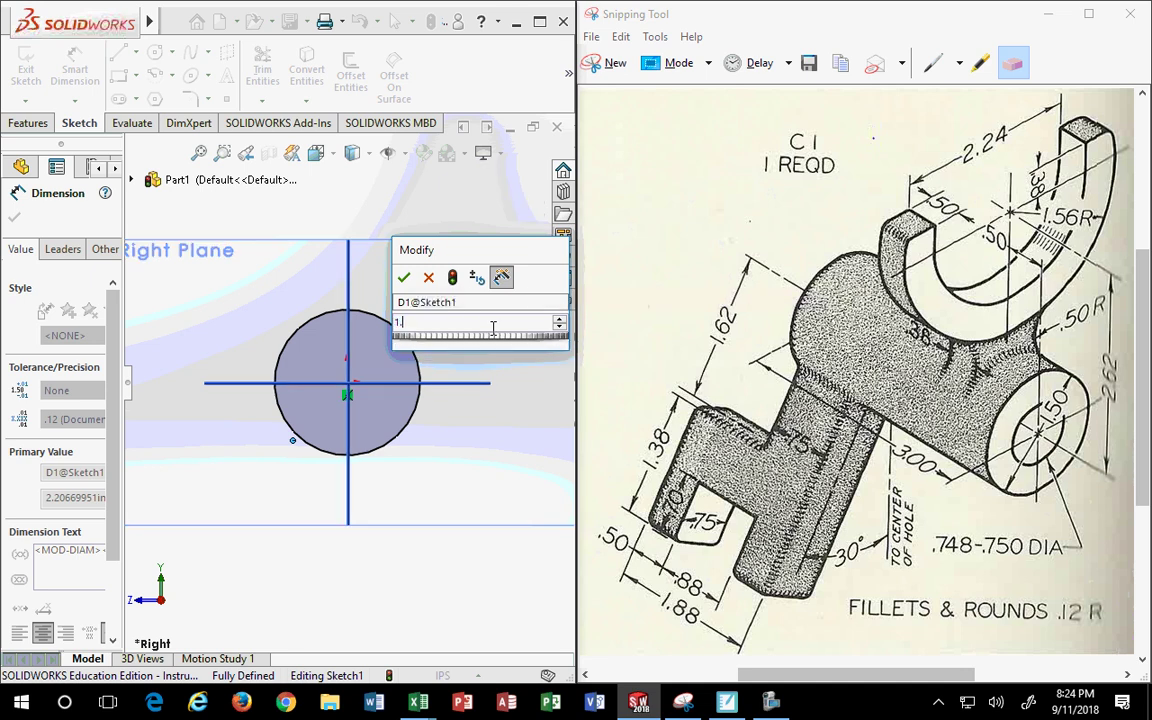
pyautogui.press('Return')
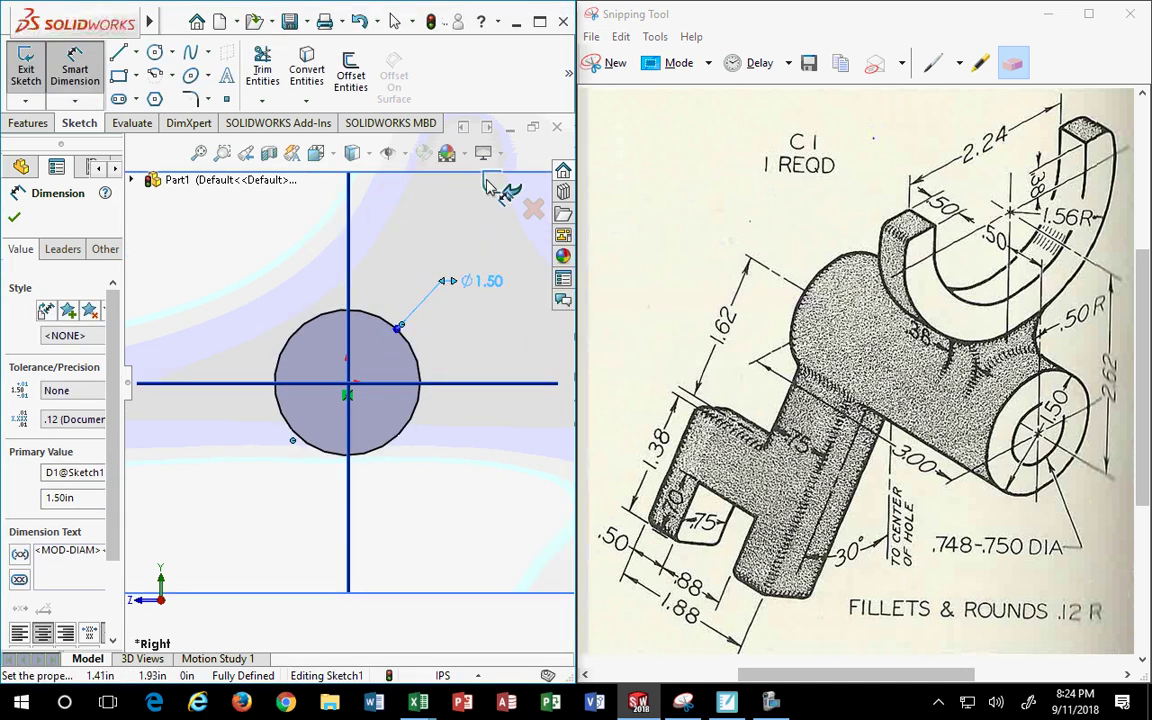
pyautogui.click(508, 190)
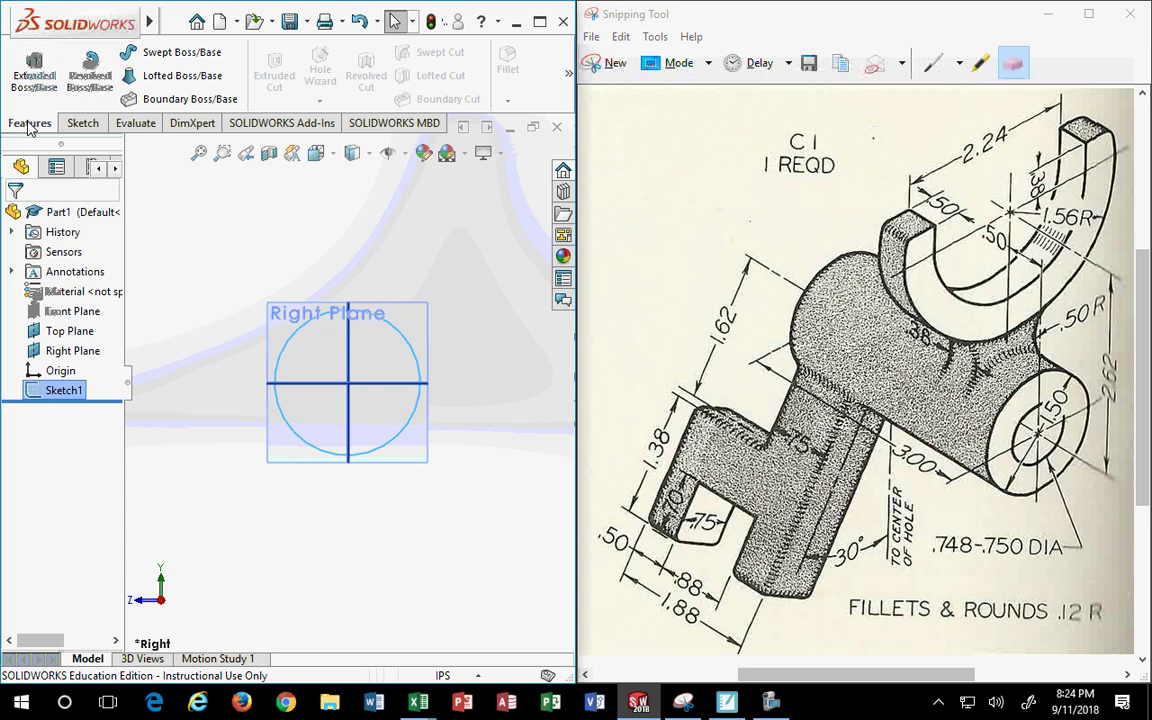
# Extrude the circle 3.00 in, flipped to the other side, into a solid cylinder
pyautogui.click(34, 70)
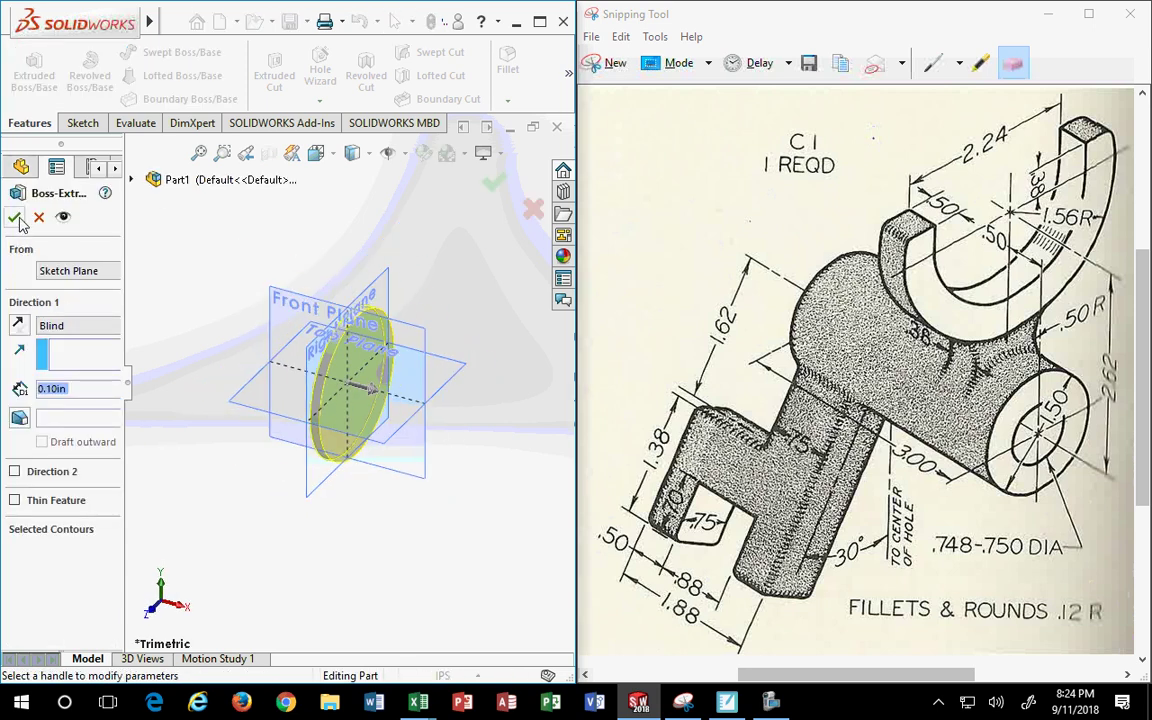
pyautogui.click(19, 326)
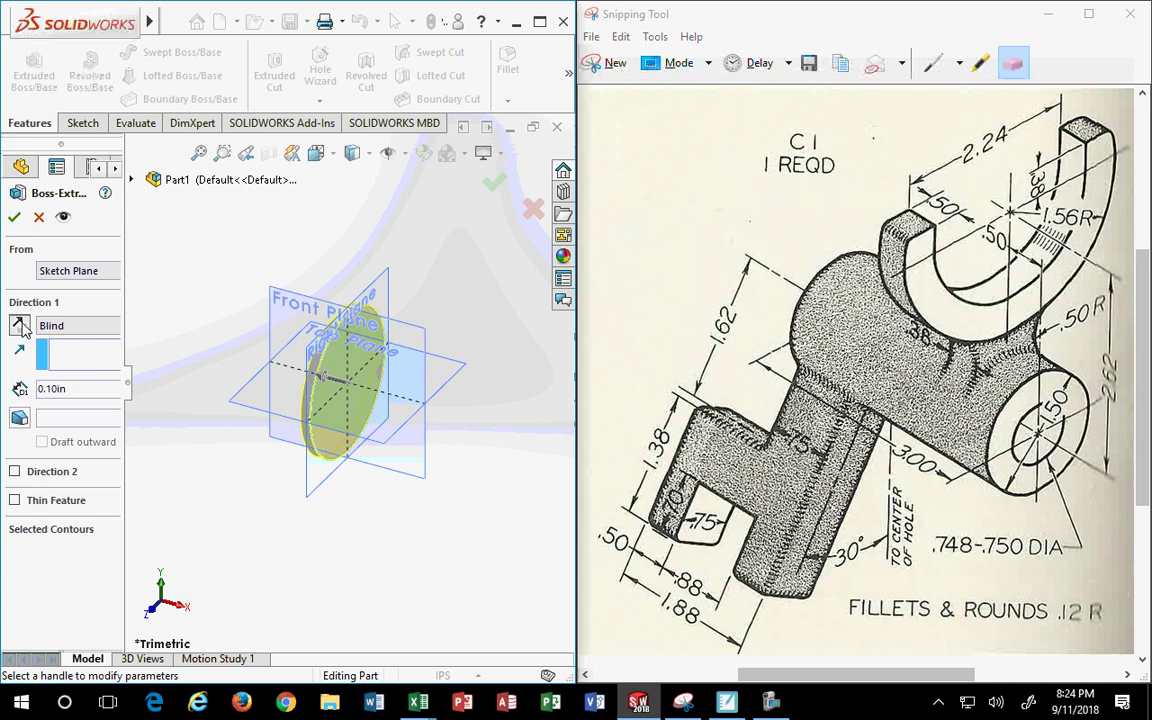
pyautogui.doubleClick(87, 389)
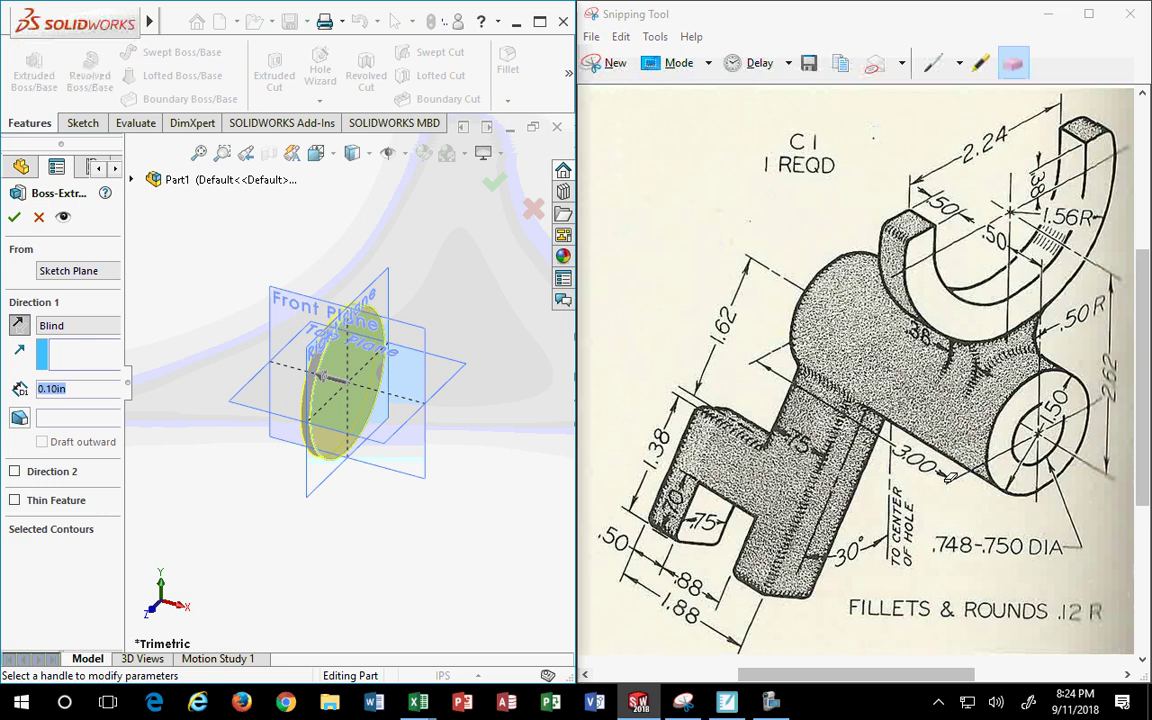
pyautogui.write('3')
pyautogui.press('Return')
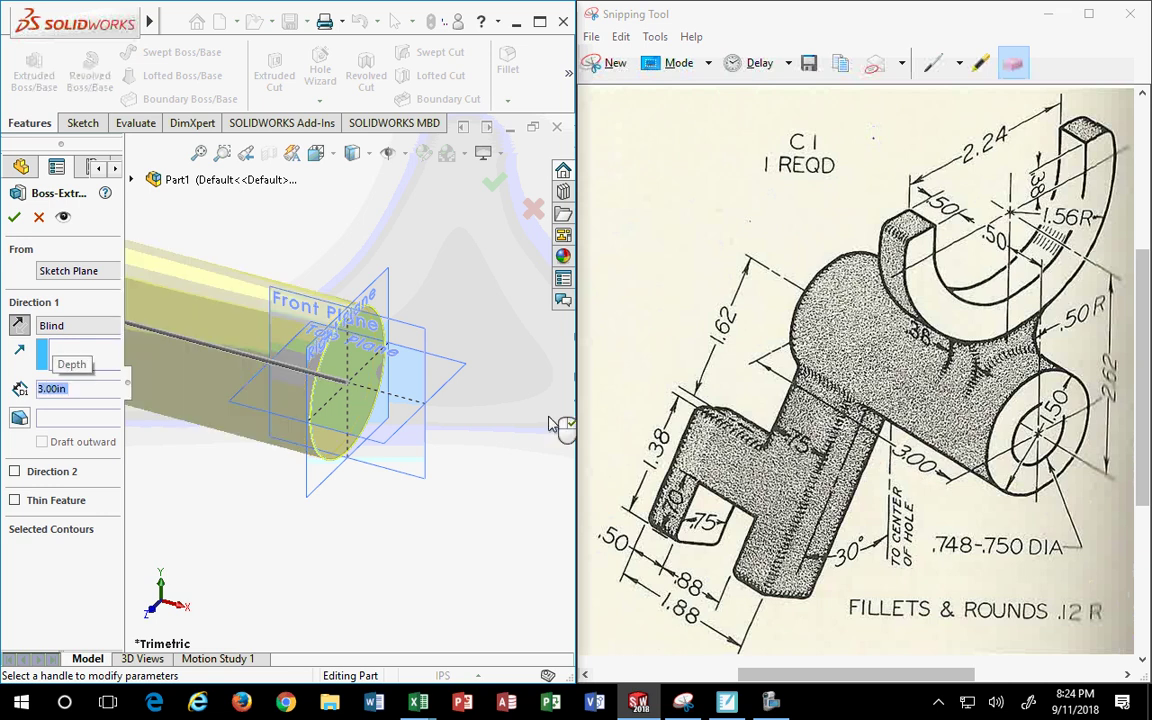
pyautogui.scroll(2, 445, 403)
pyautogui.scroll(2, 200, 470)
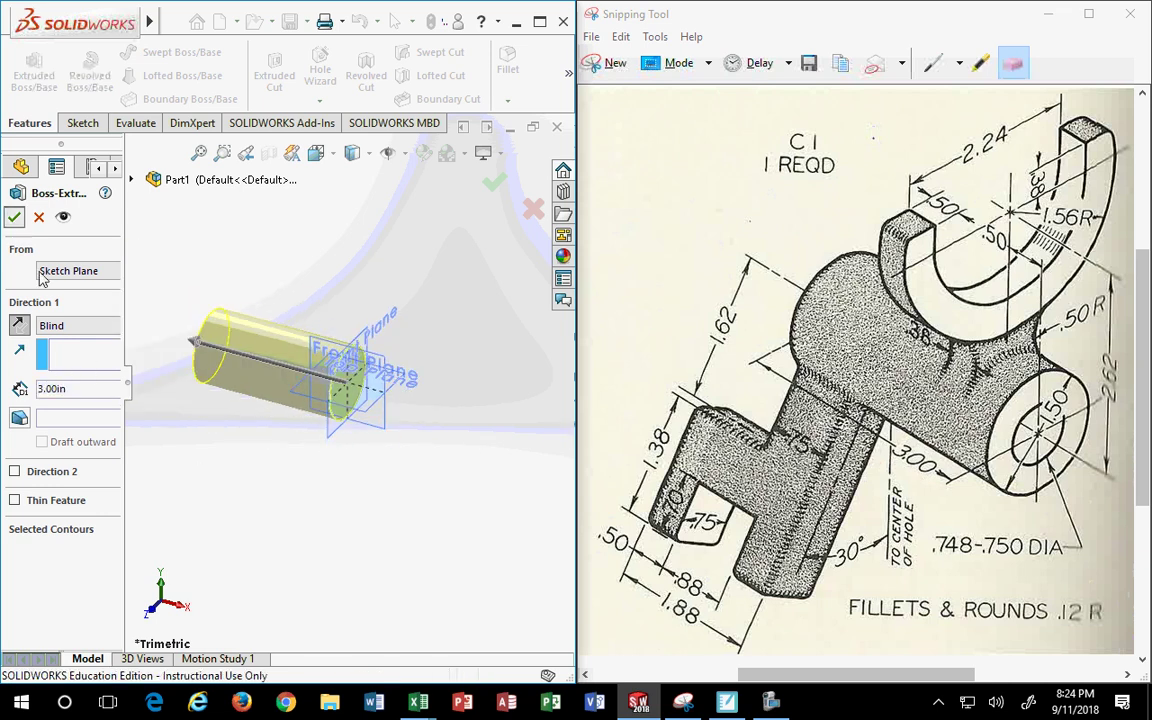
pyautogui.click(14, 217)
pyautogui.moveTo(375, 411)
pyautogui.mouseDown(button='middle')
pyautogui.moveTo(444, 423)
pyautogui.moveTo(324, 440)
pyautogui.mouseUp(button='middle')
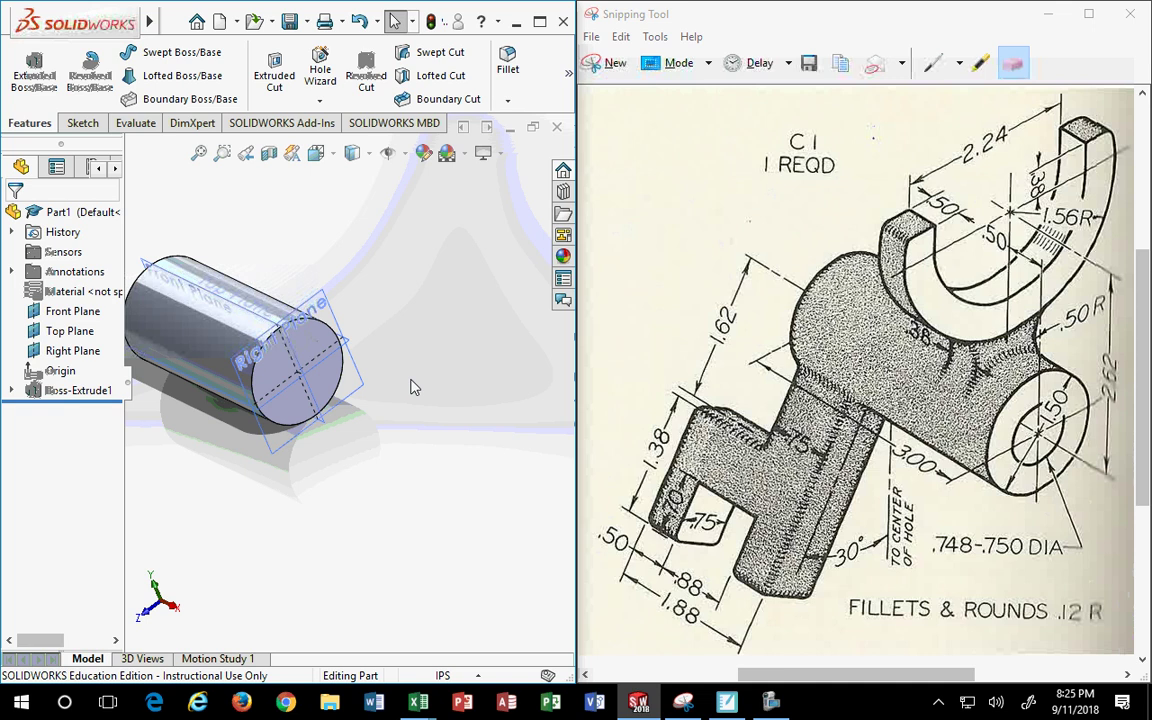
# Start a Hole Wizard hole on the cylinder's end face using the Simple Legacy Hole type
pyautogui.click(322, 347)
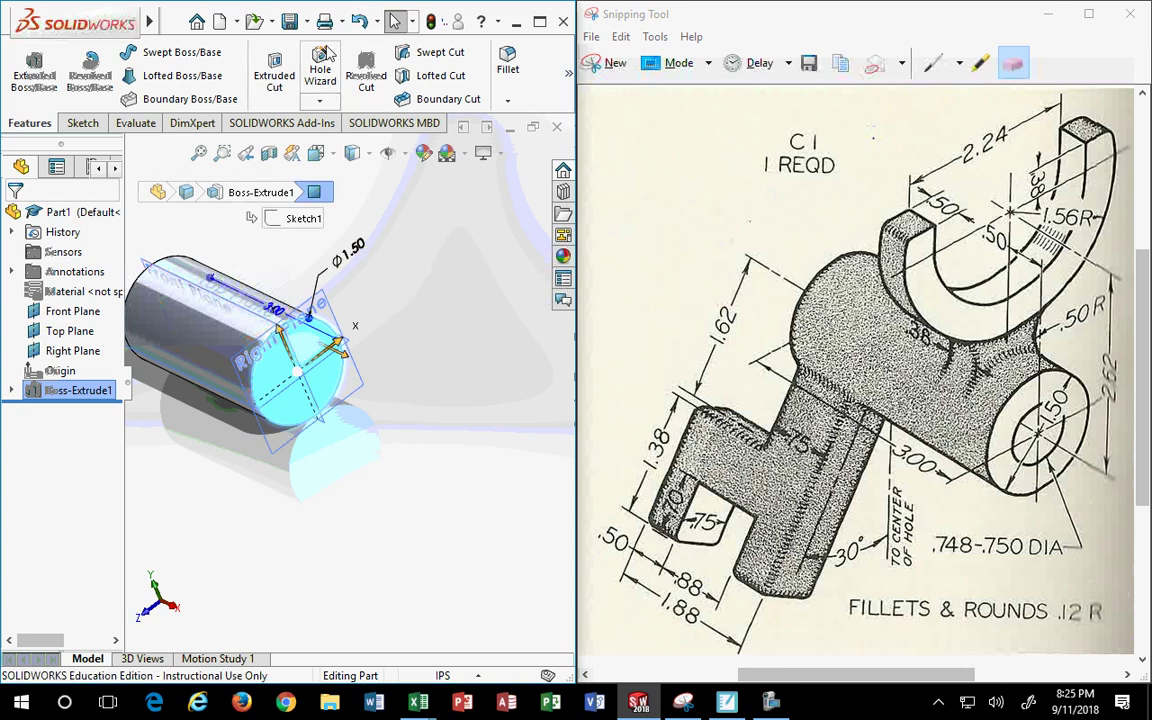
pyautogui.click(322, 66)
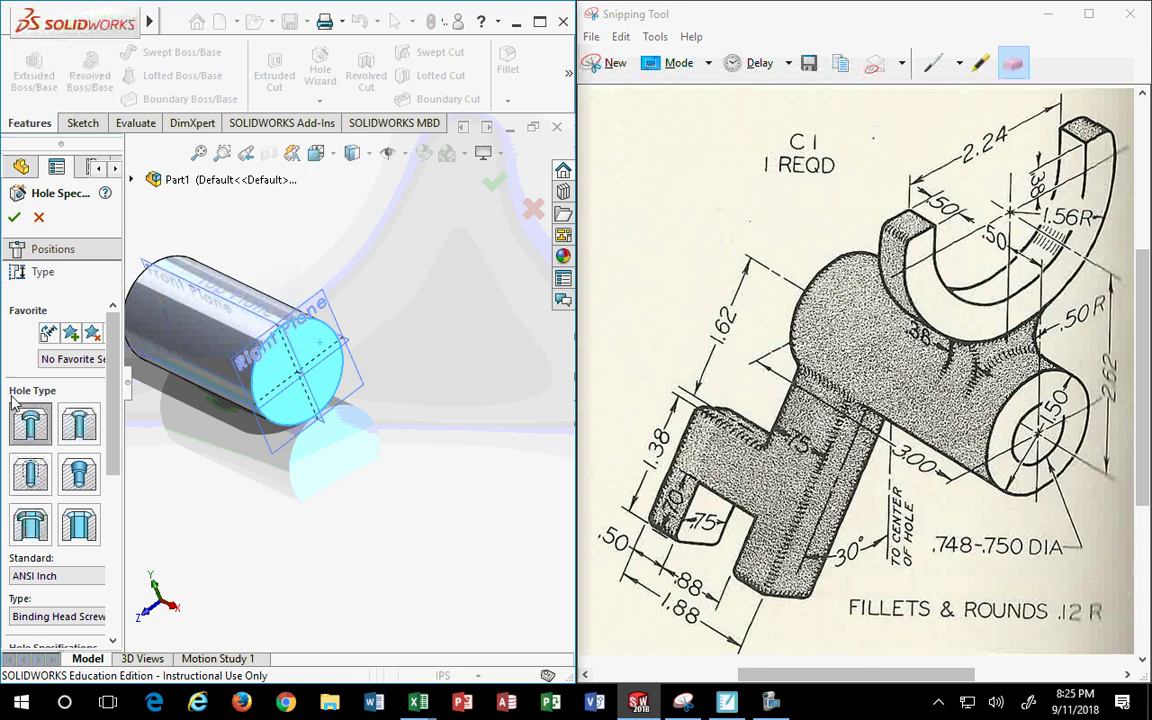
pyautogui.moveTo(121, 463); pyautogui.dragTo(180, 463)
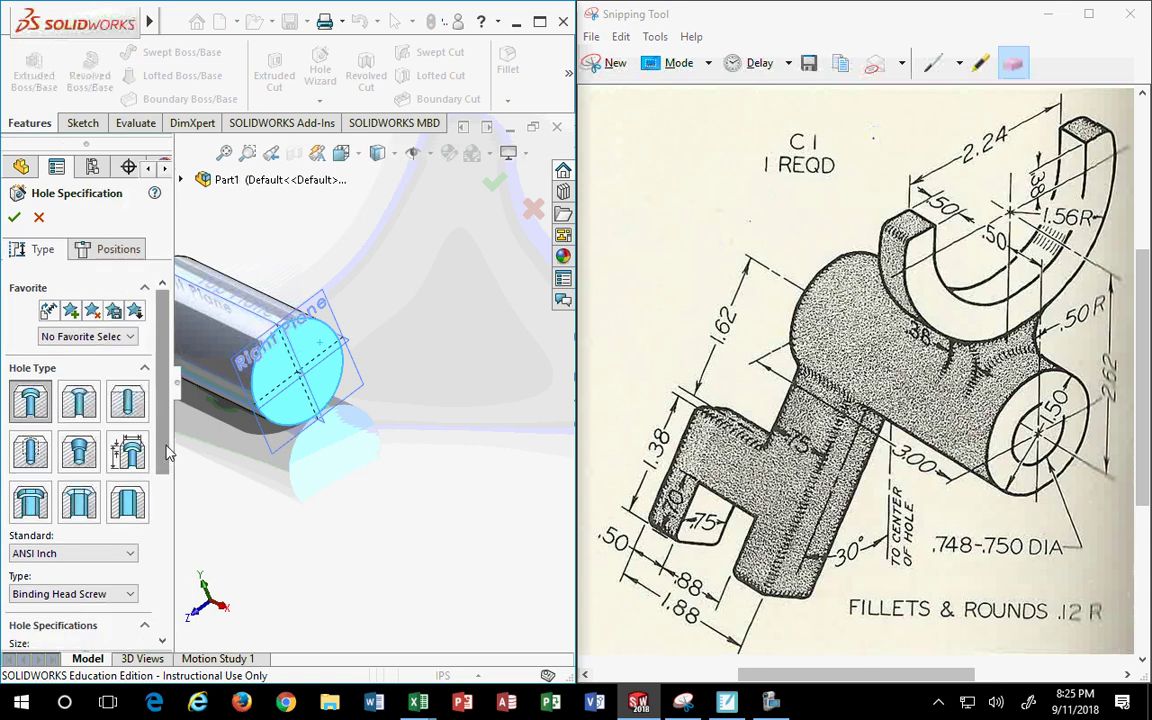
pyautogui.scroll(-3, 130, 312)
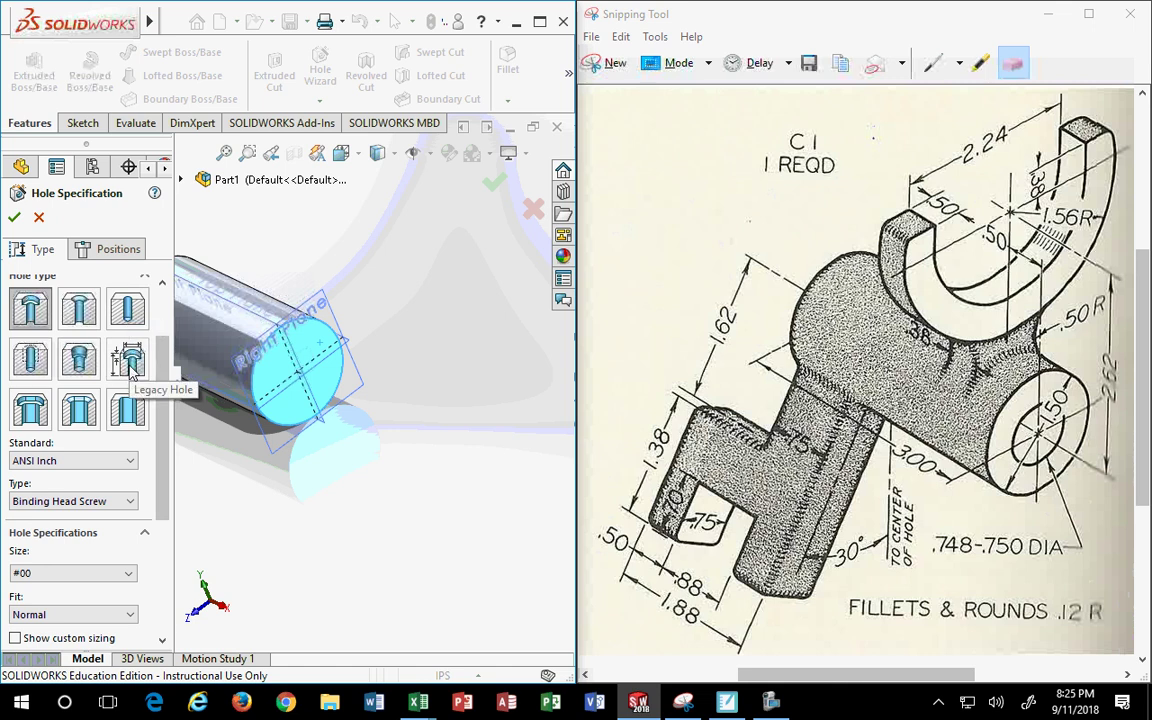
pyautogui.click(130, 366)
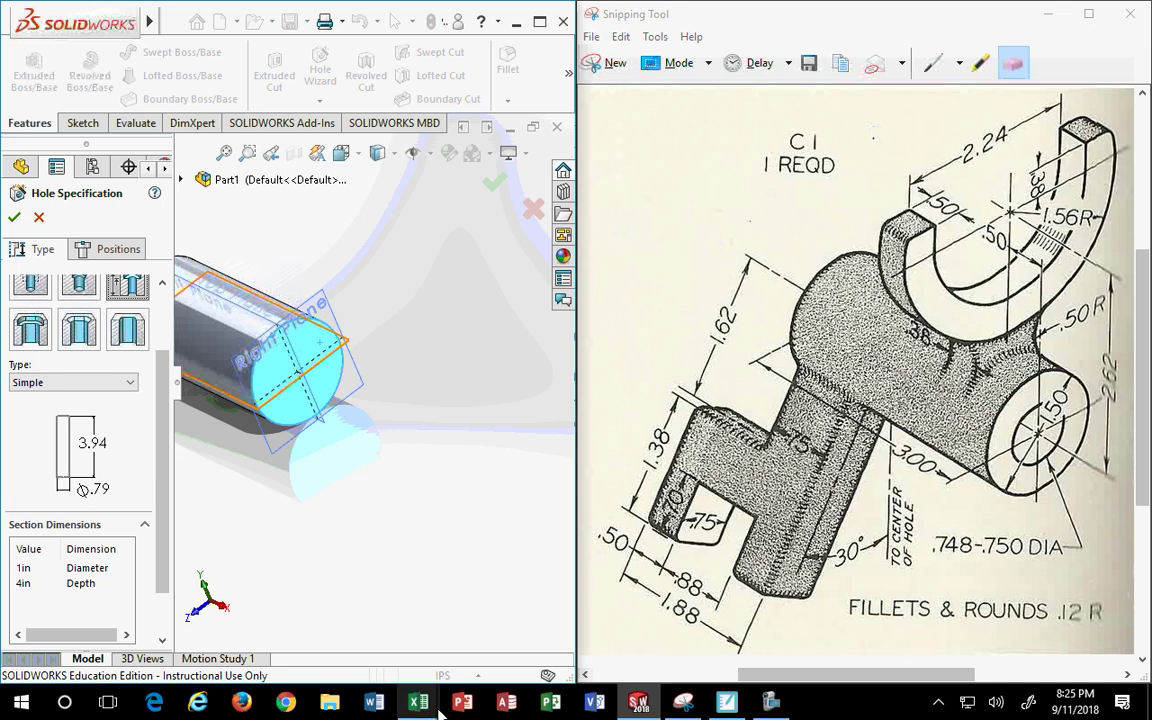
pyautogui.moveTo(418, 702)
pyautogui.click(430, 590)
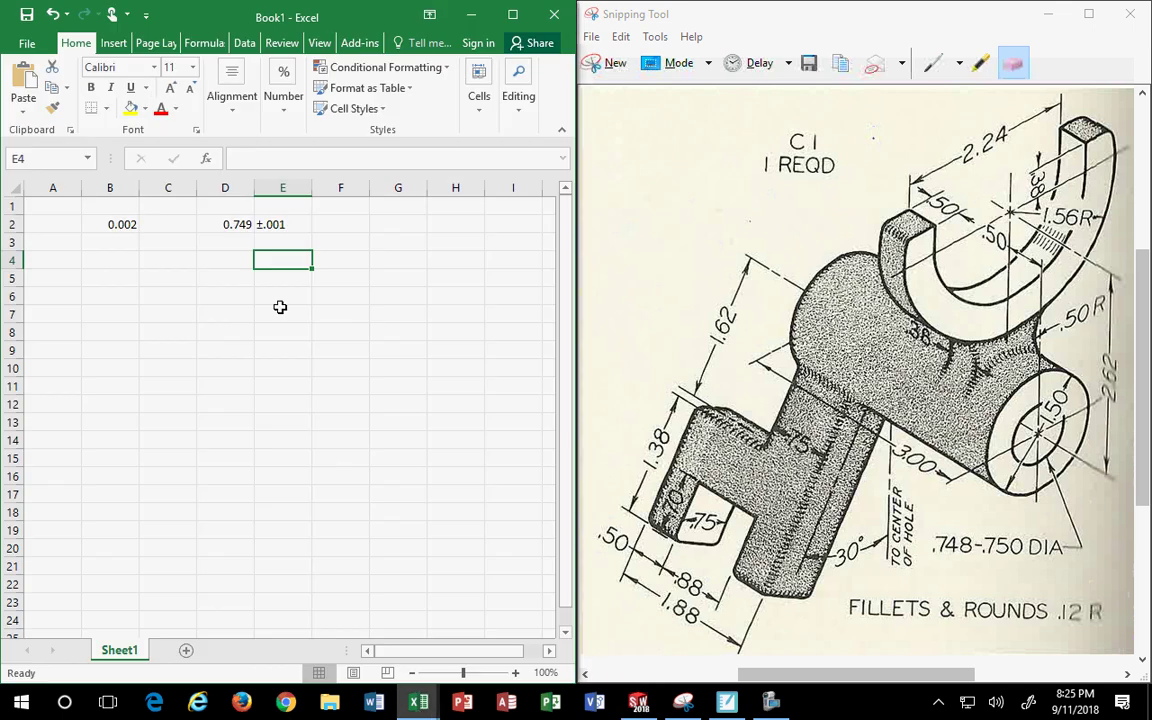
pyautogui.click(228, 224)
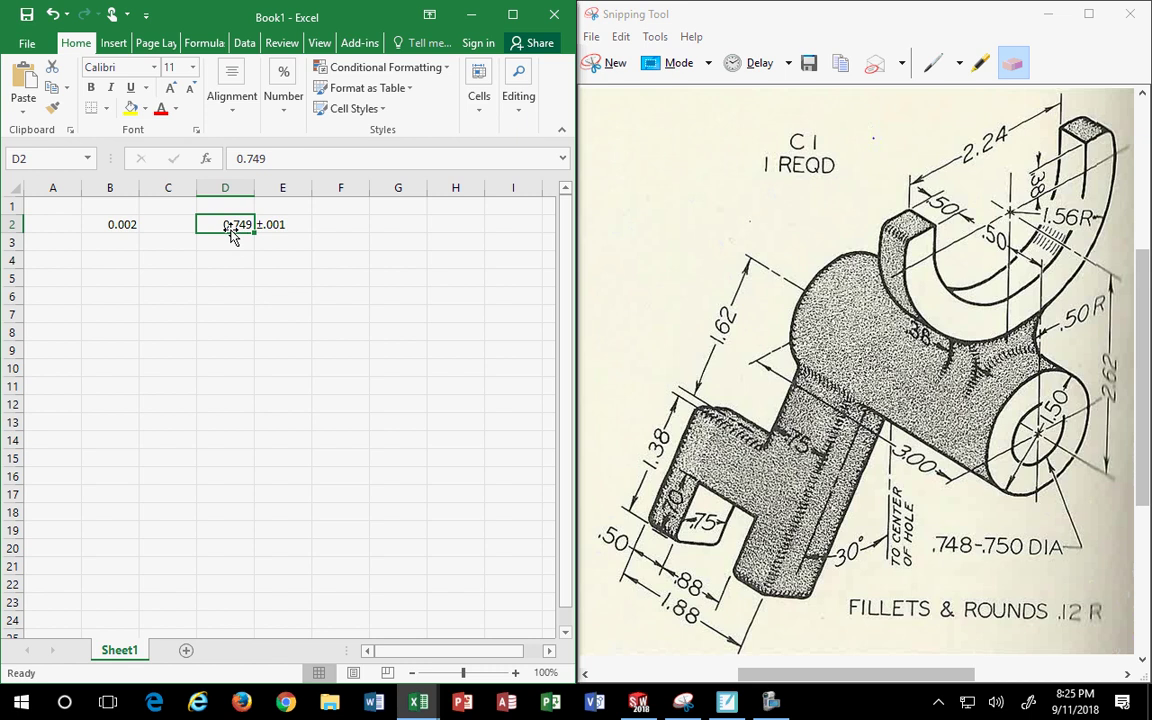
pyautogui.doubleClick(250, 158)
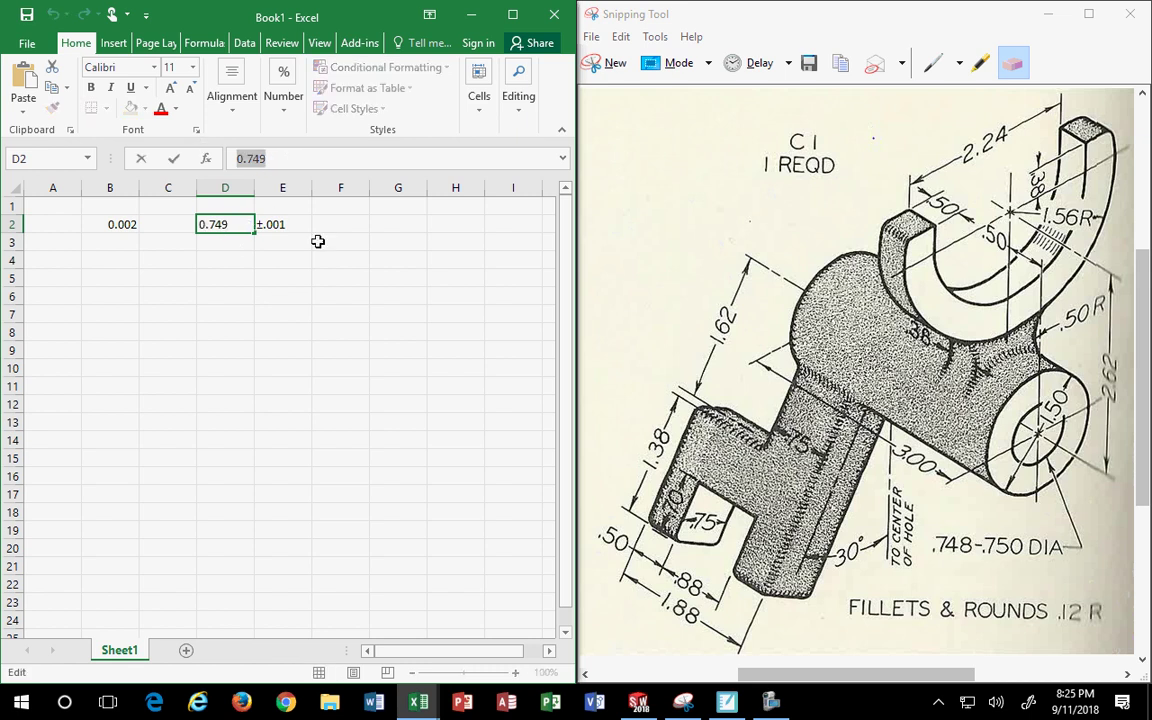
pyautogui.click(283, 260)
pyautogui.click(285, 224)
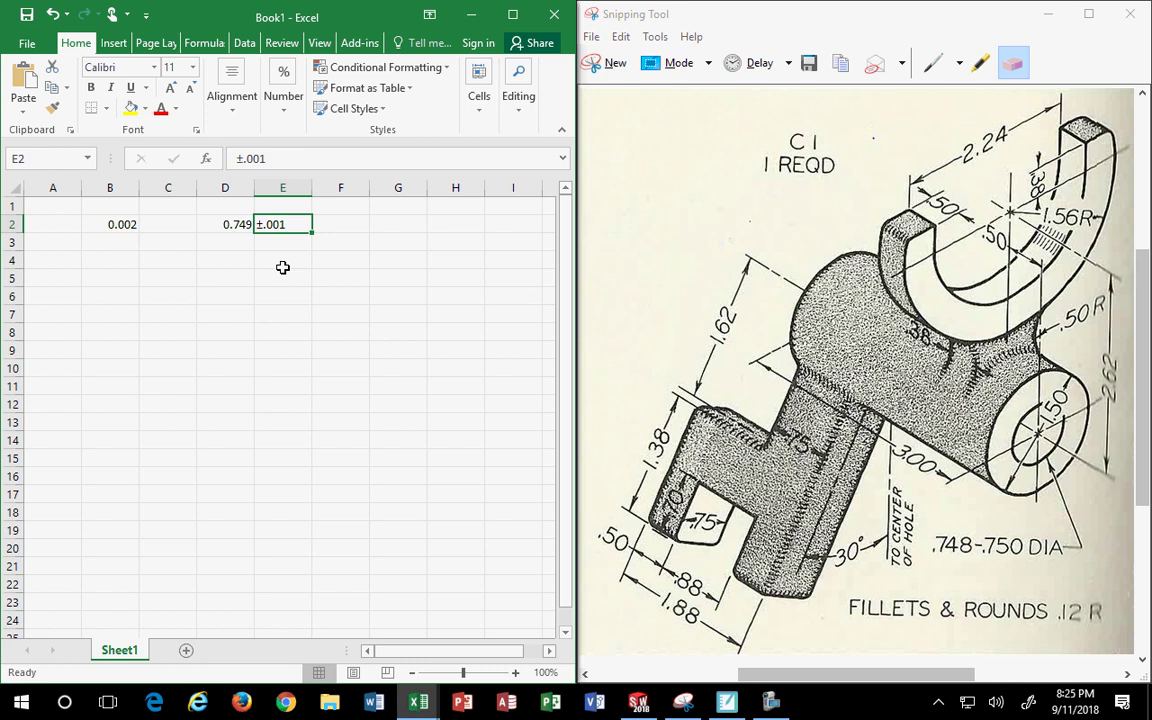
pyautogui.click(236, 224)
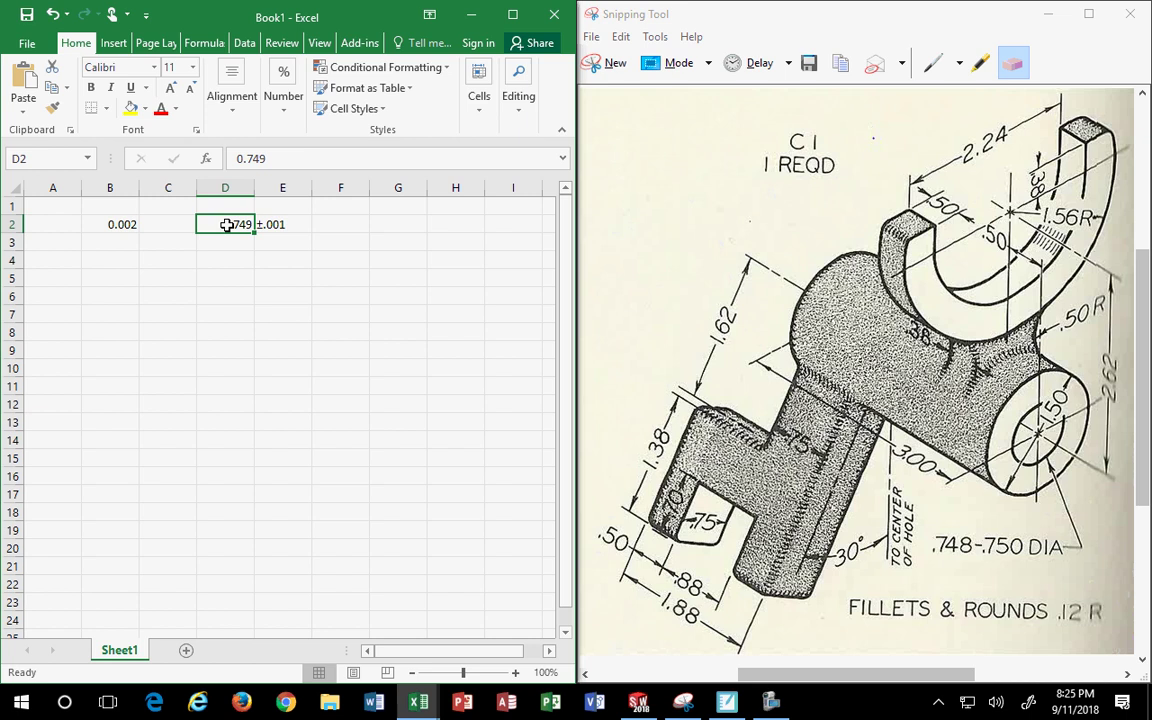
pyautogui.doubleClick(306, 160)
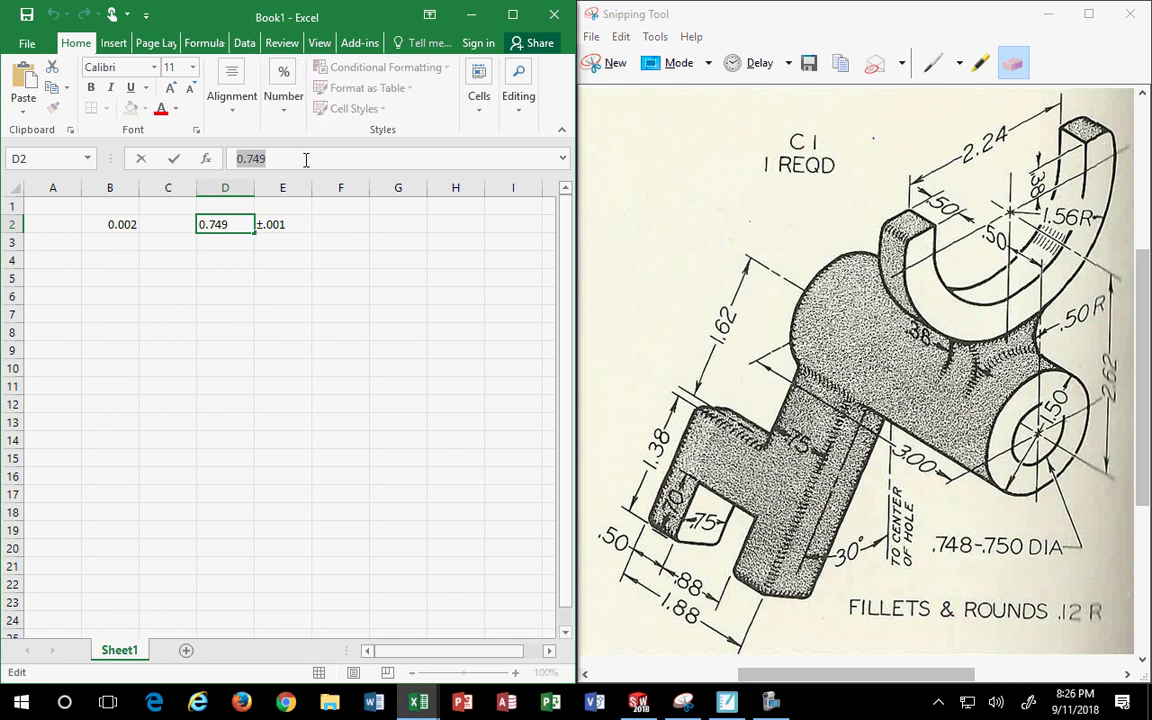
# Set the hole diameter to 0.749 in
pyautogui.click(474, 16)
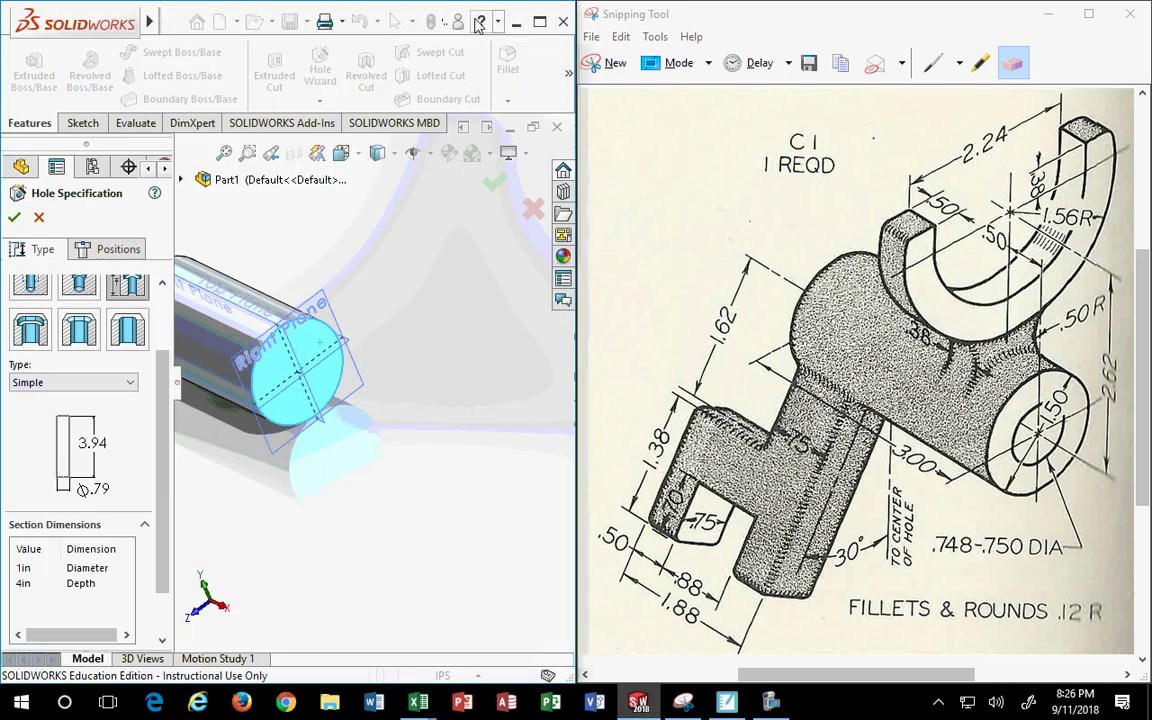
pyautogui.scroll(-2, 90, 520)
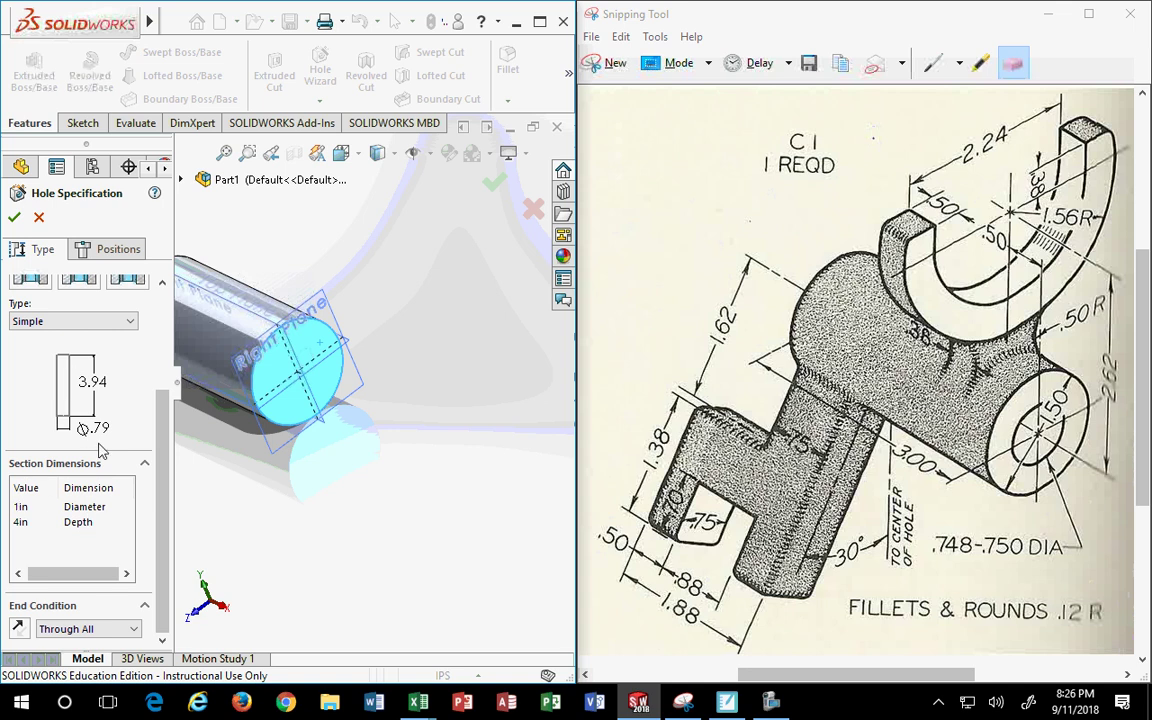
pyautogui.click(20, 506)
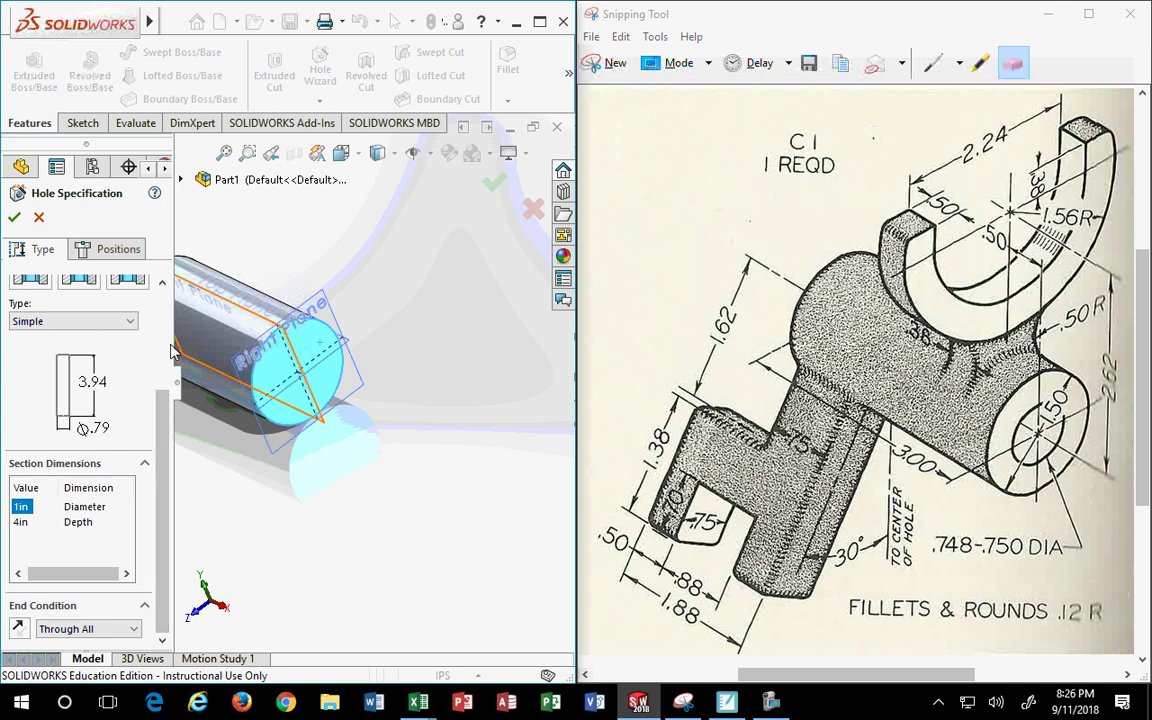
pyautogui.moveTo(172, 344); pyautogui.dragTo(303, 344)
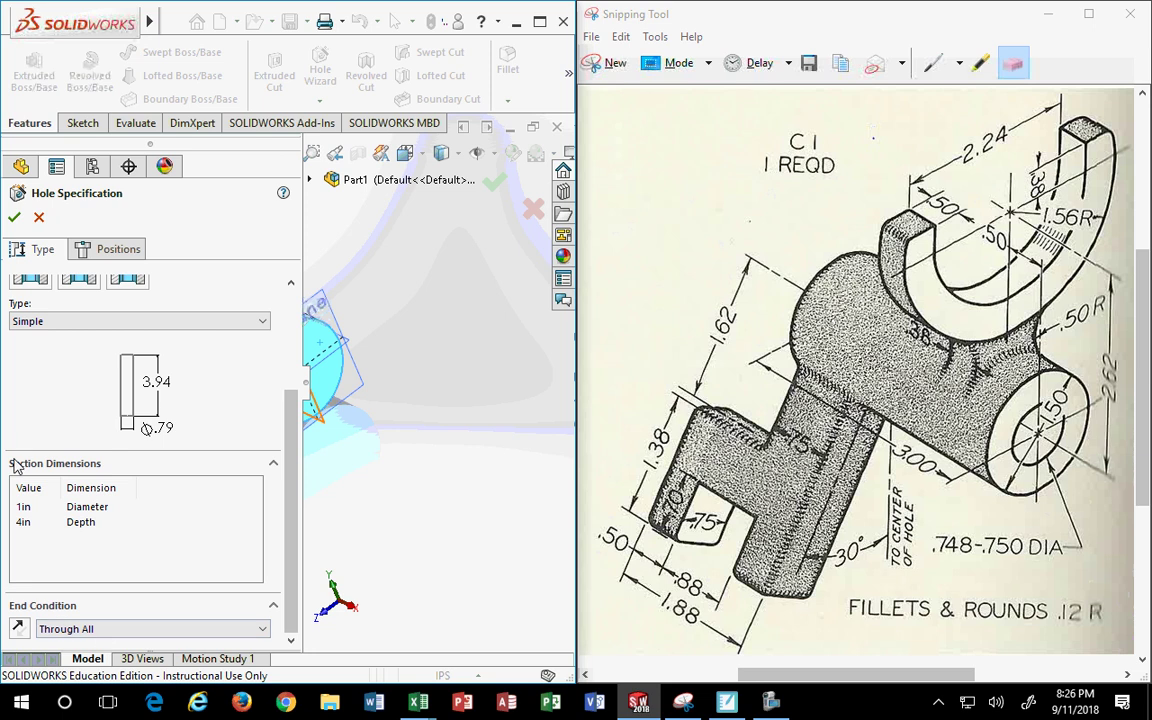
pyautogui.doubleClick(23, 512)
pyautogui.write('0.749')
pyautogui.press('Return')
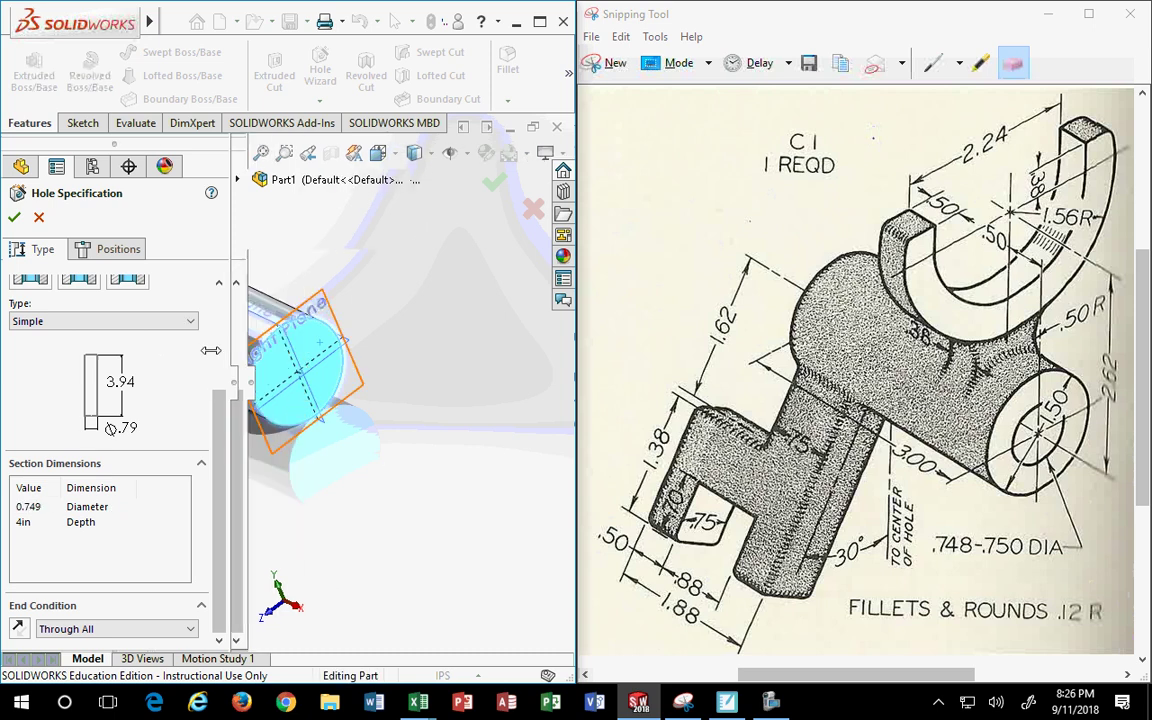
pyautogui.moveTo(302, 348); pyautogui.dragTo(150, 350)
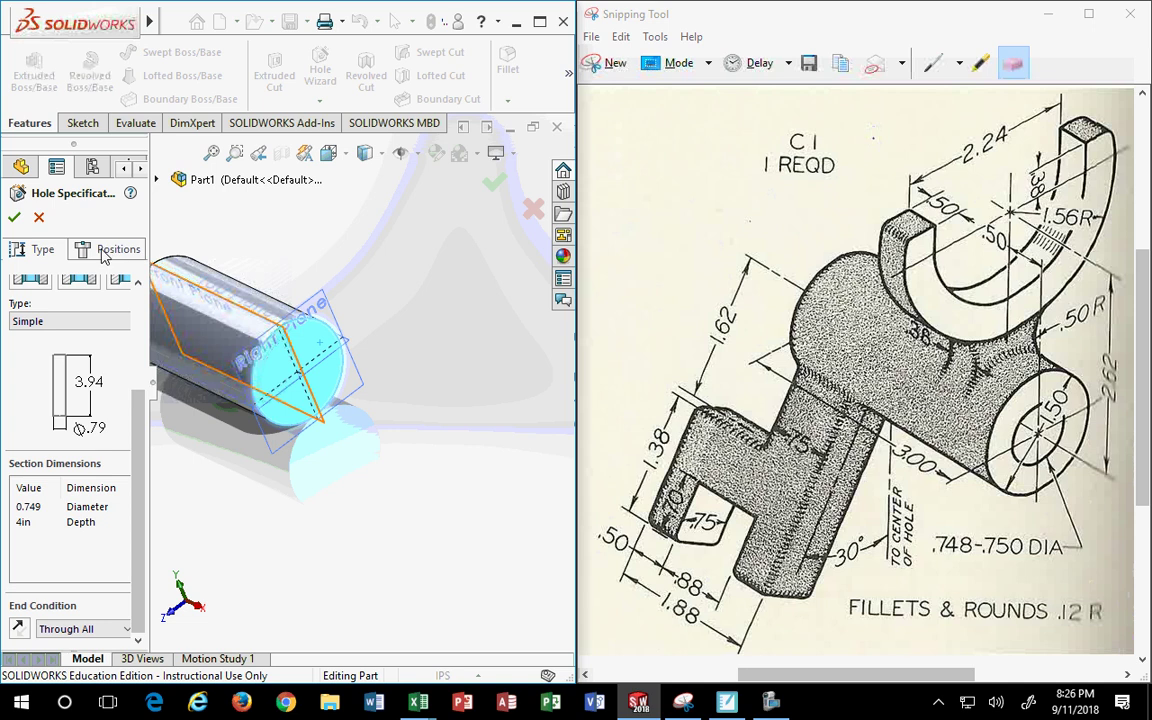
# Position the hole at the end-face centre, accept it, then undo Hole1
pyautogui.click(103, 252)
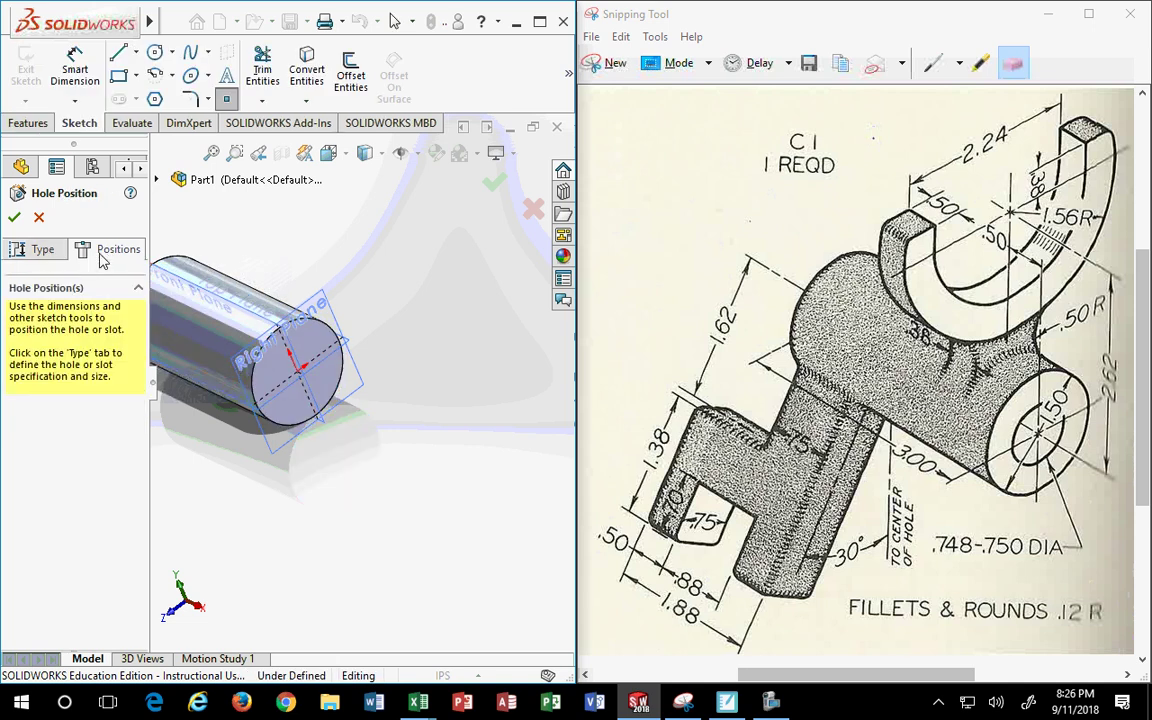
pyautogui.click(298, 372)
pyautogui.moveTo(352, 465)
pyautogui.mouseDown(button='middle')
pyautogui.moveTo(472, 465)
pyautogui.moveTo(413, 429)
pyautogui.moveTo(334, 468)
pyautogui.moveTo(296, 429)
pyautogui.mouseUp(button='middle')
pyautogui.click(494, 181)
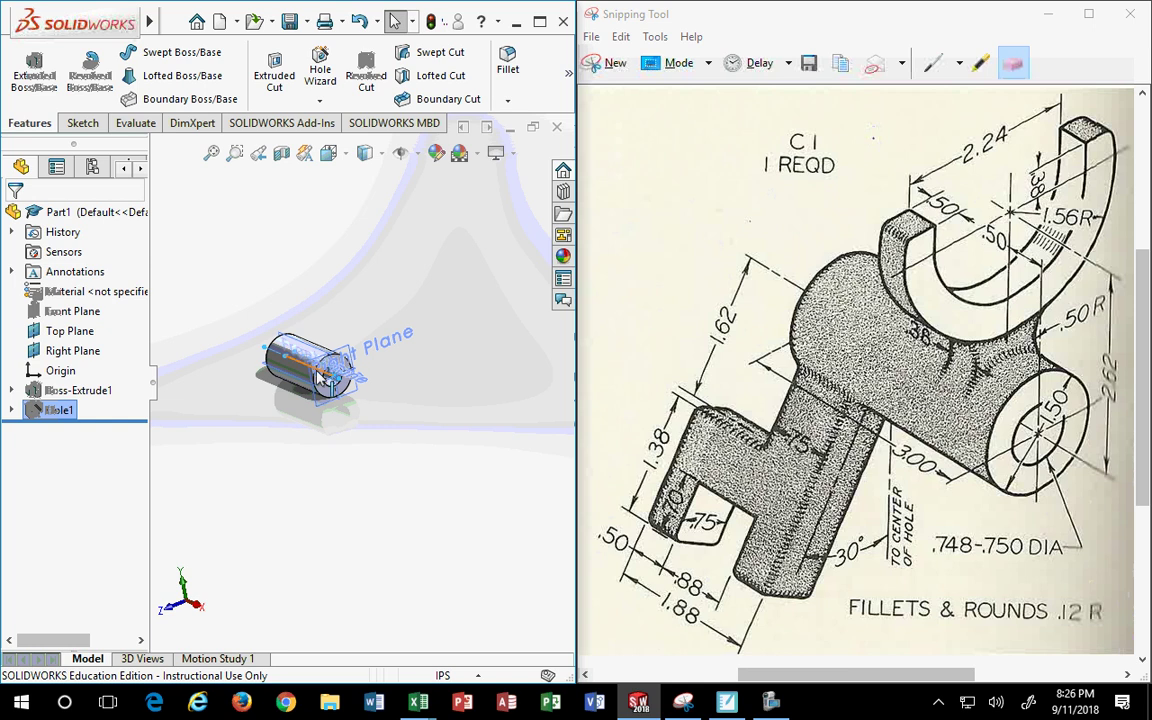
pyautogui.scroll(-2, 330, 372)
pyautogui.scroll(-2, 332, 375)
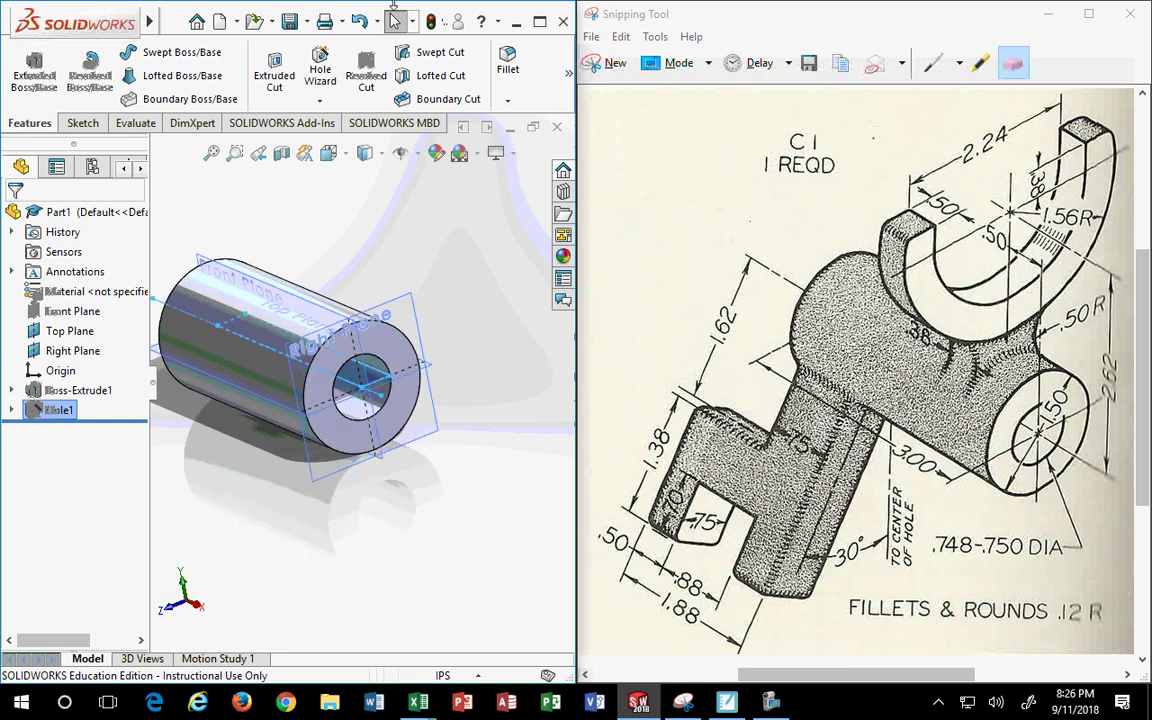
pyautogui.click(363, 22)
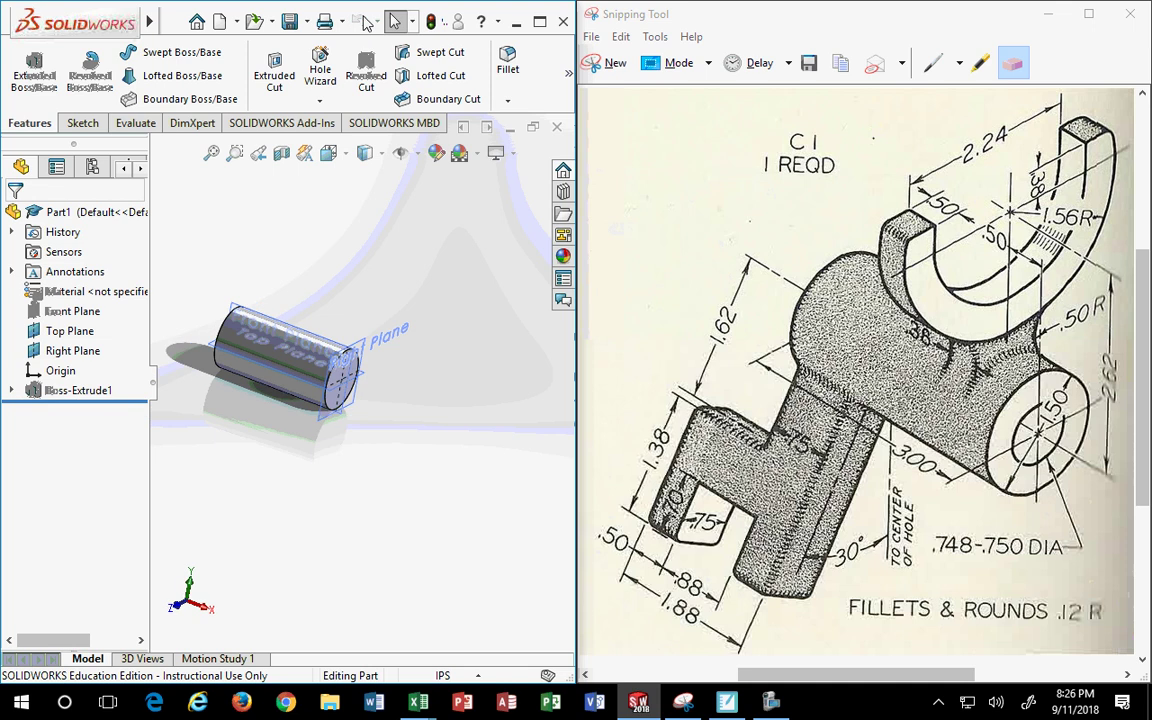
# Select the cylinder's end face and start a new Hole Wizard hole
pyautogui.moveTo(380, 388); pyautogui.dragTo(330, 370, button='middle')
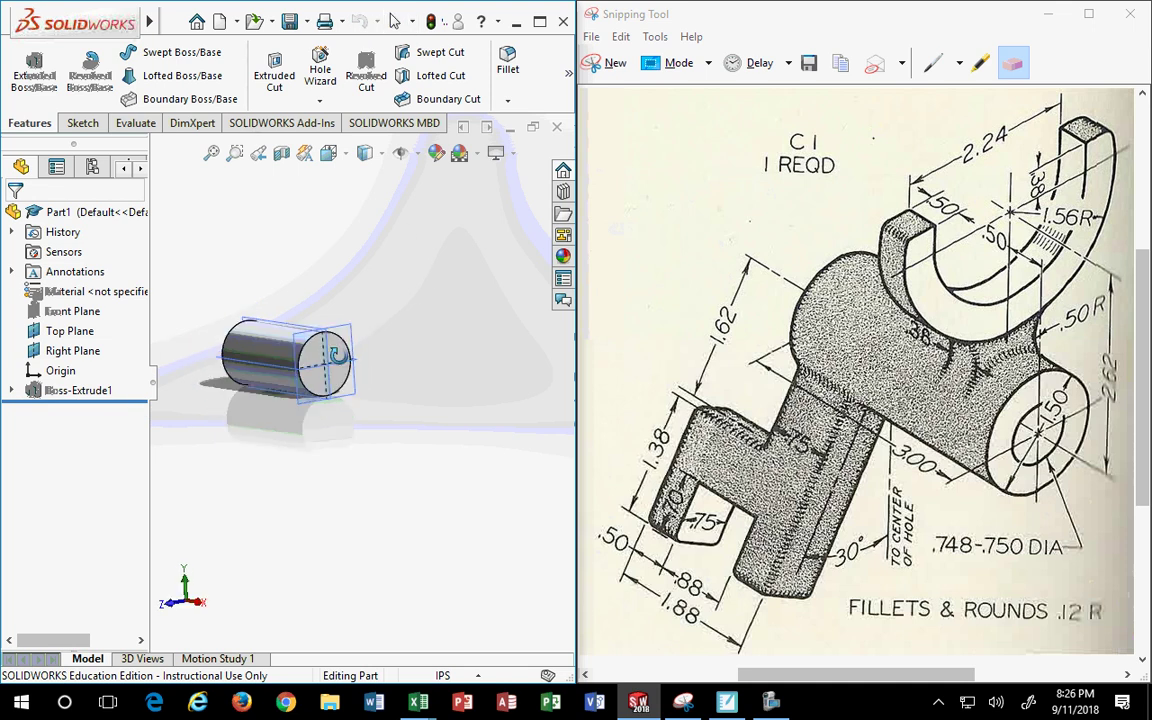
pyautogui.scroll(-3, 315, 363)
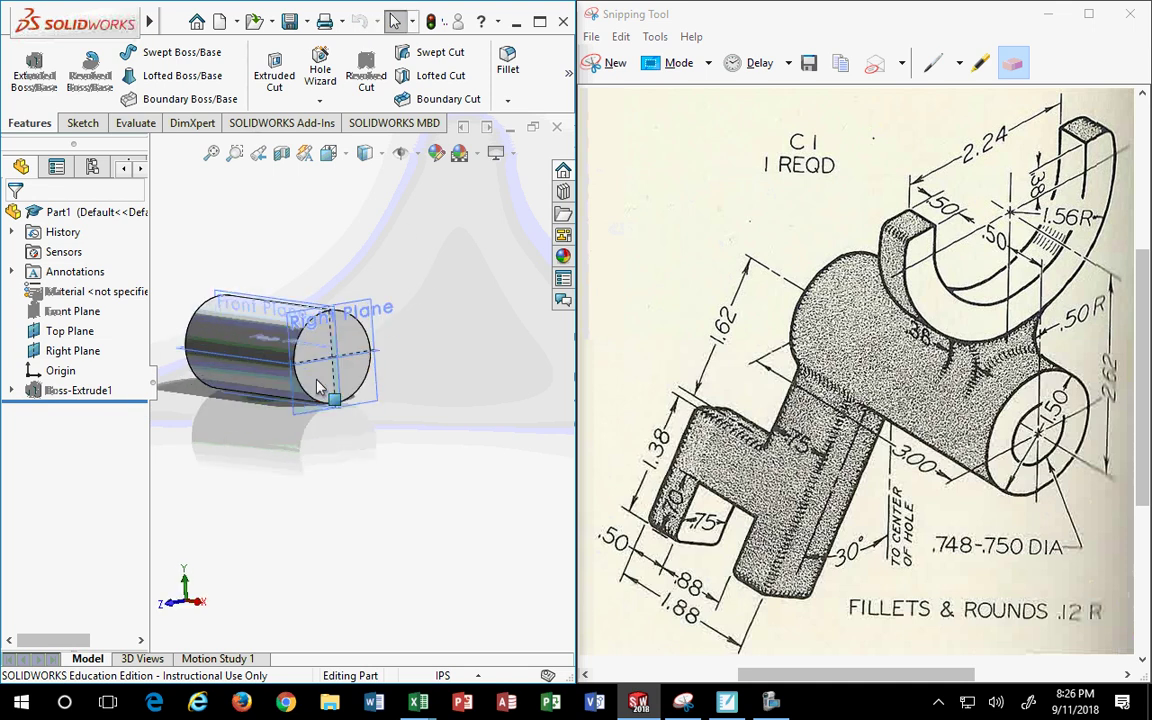
pyautogui.scroll(-3, 318, 370)
pyautogui.click(325, 383)
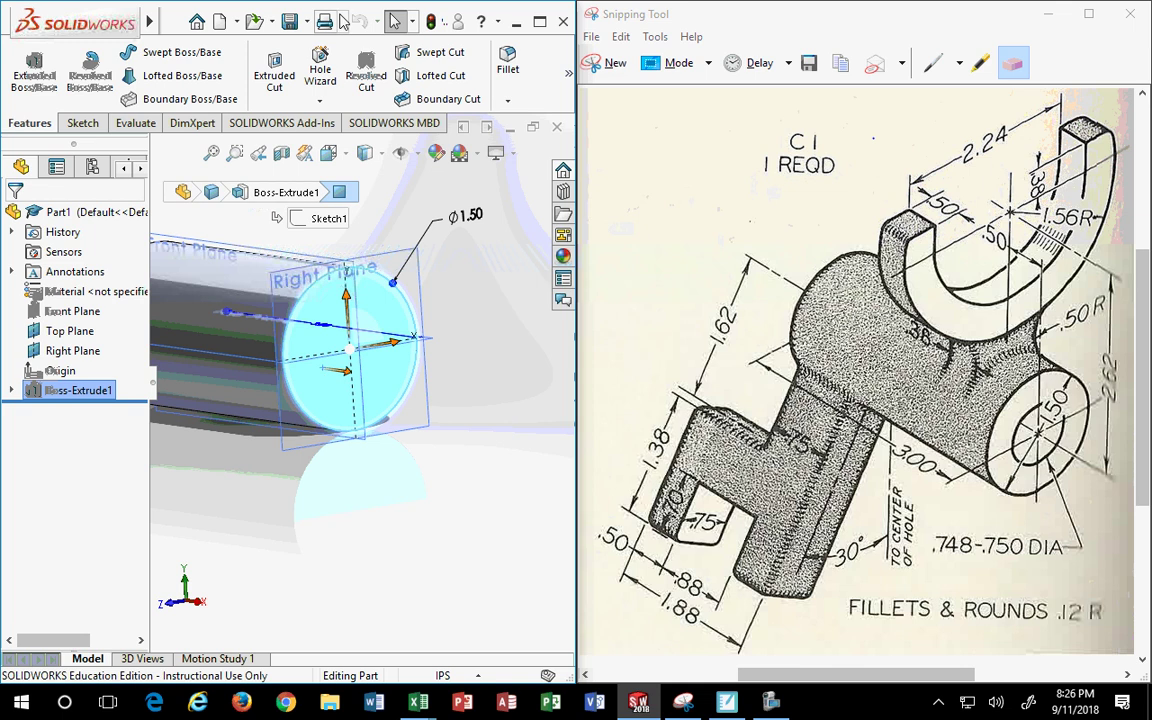
pyautogui.click(320, 66)
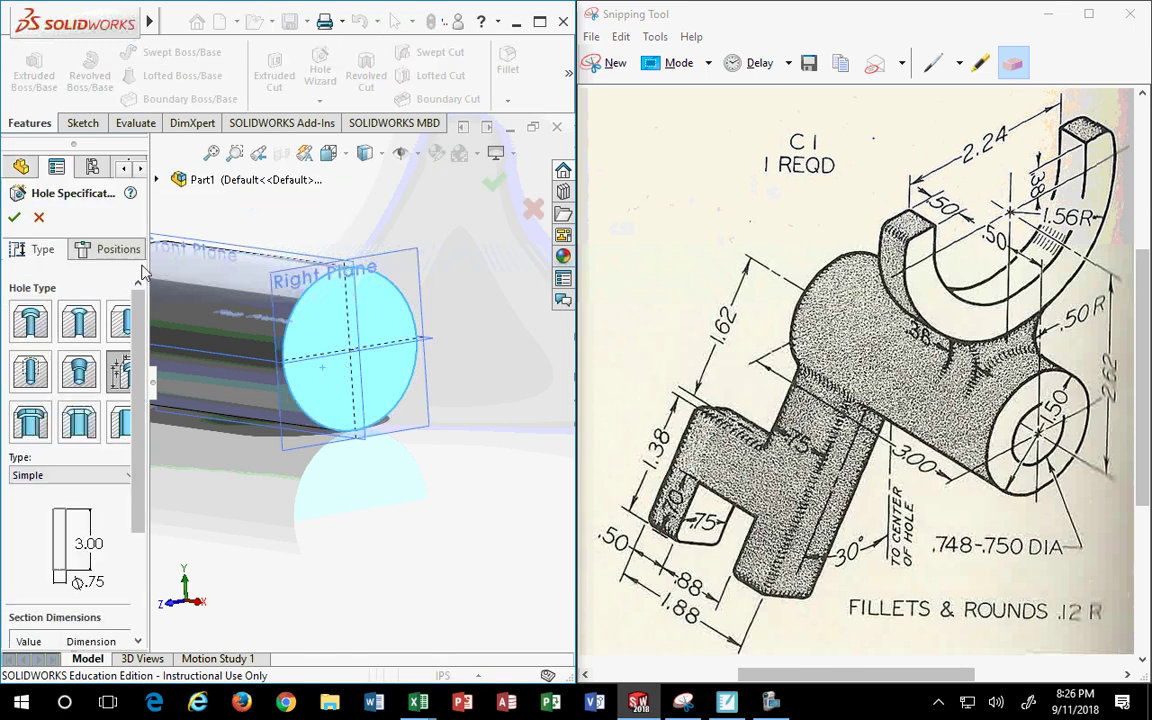
pyautogui.moveTo(149, 270); pyautogui.dragTo(188, 250)
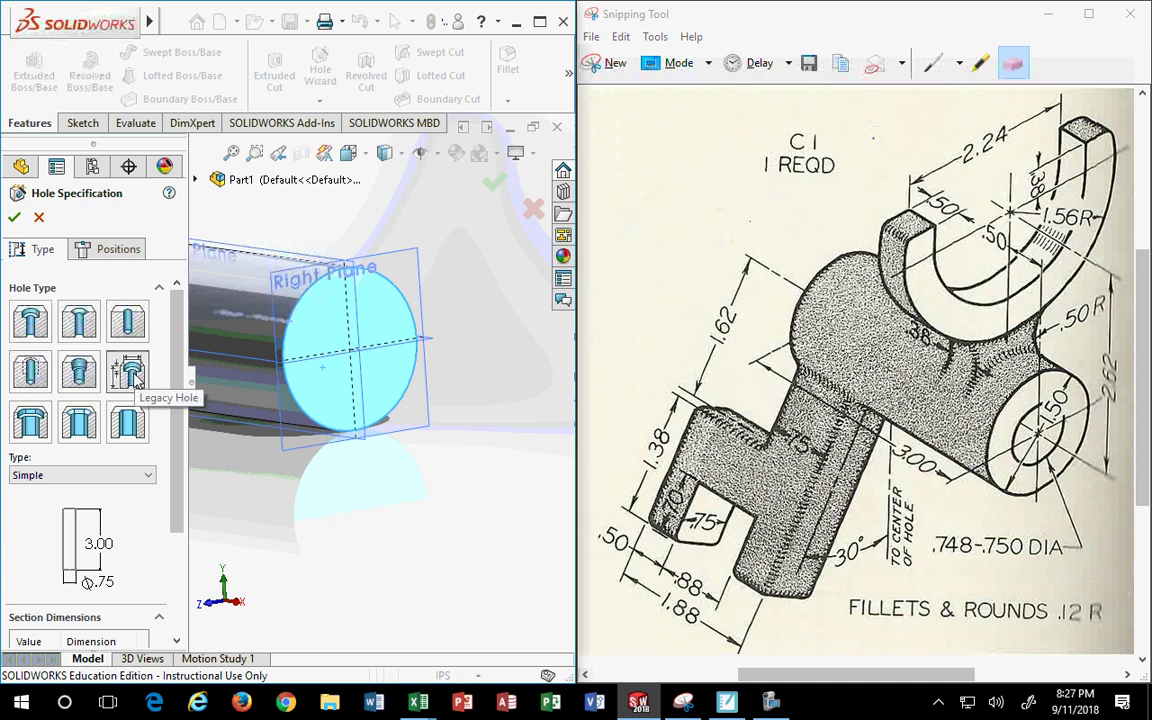
# Enter 0.749 in as the hole diameter
pyautogui.scroll(-3, 133, 440)
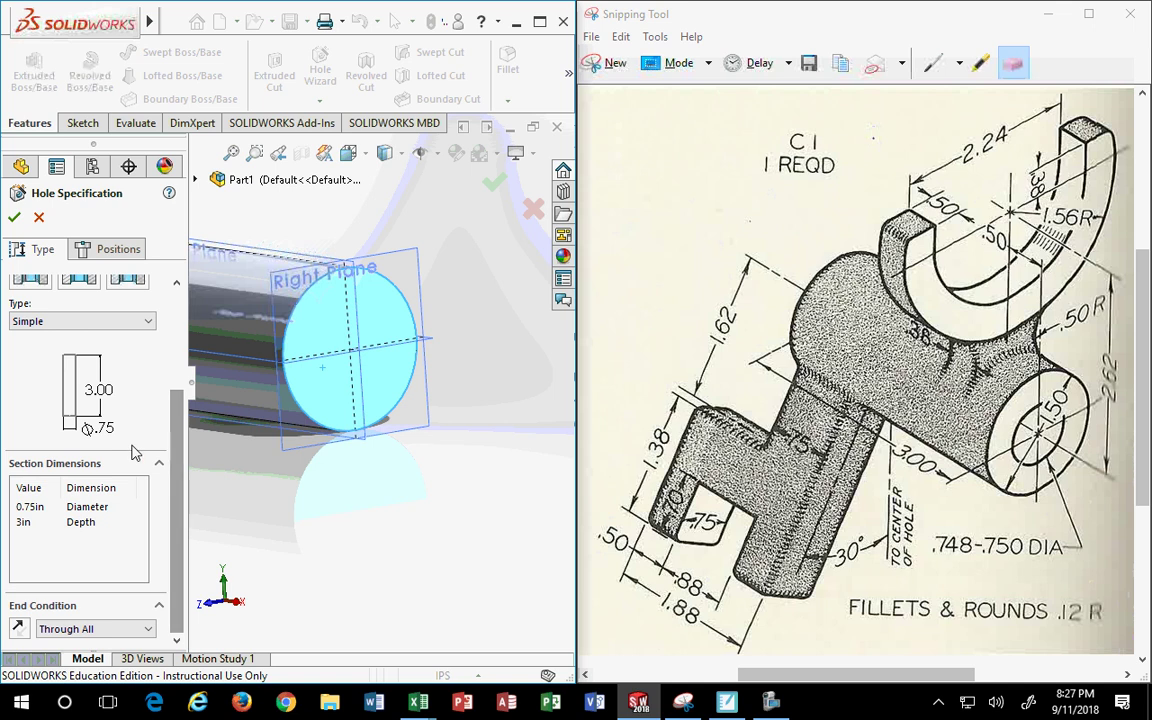
pyautogui.click(40, 507)
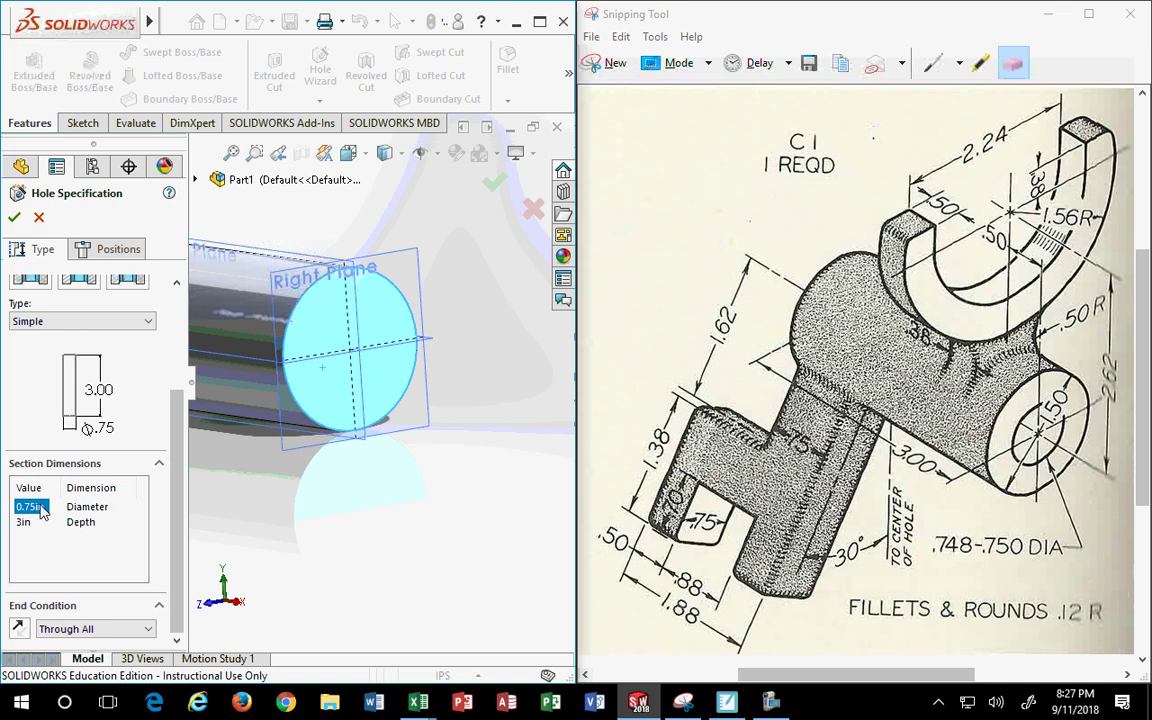
pyautogui.click(40, 507)
pyautogui.write('0.749')
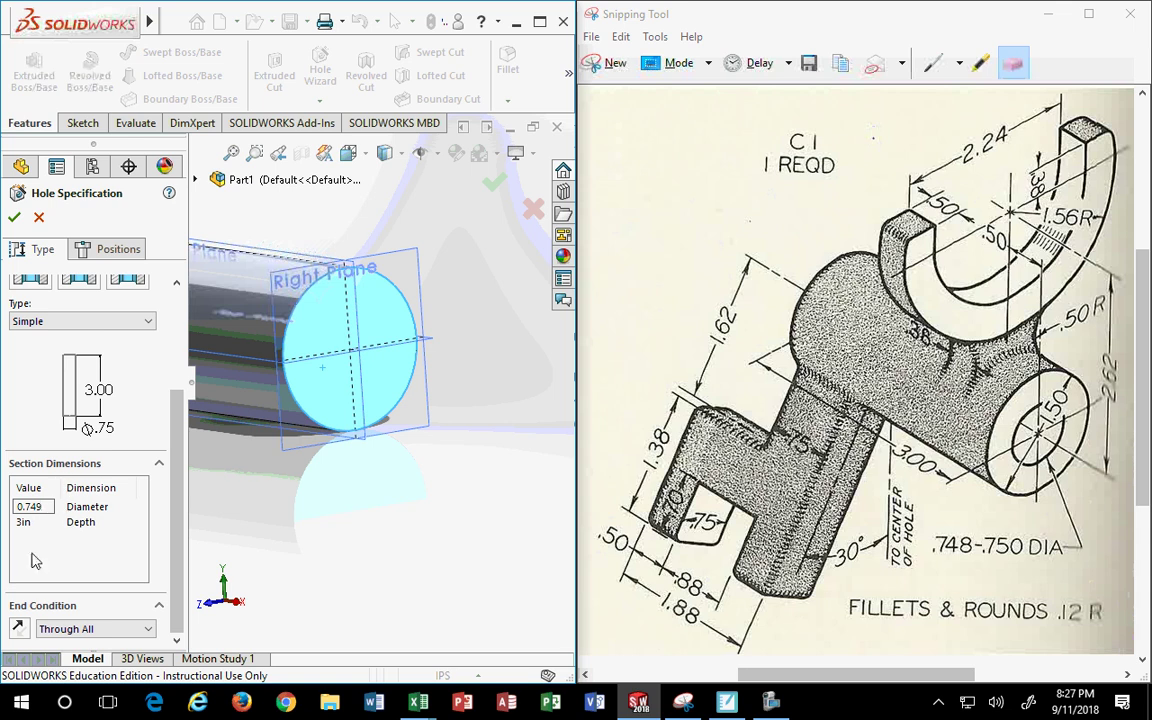
pyautogui.press('Return')
# Place the hole at the centre of the end face and create Hole2
pyautogui.click(102, 245)
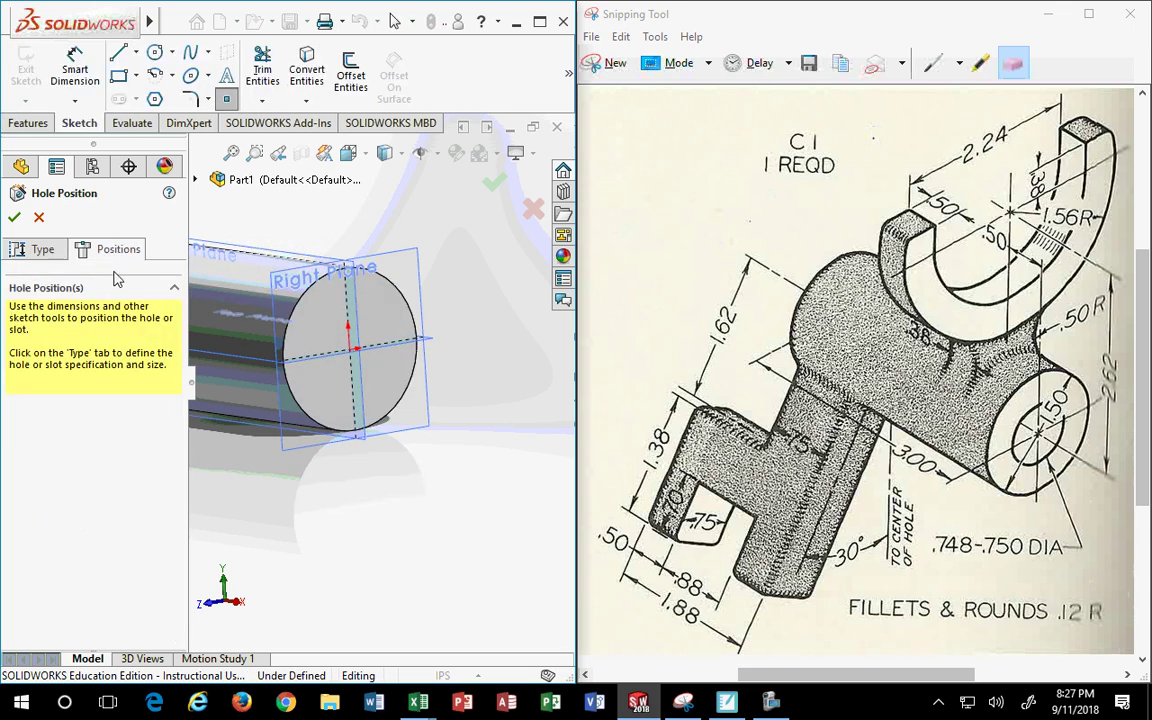
pyautogui.click(348, 349)
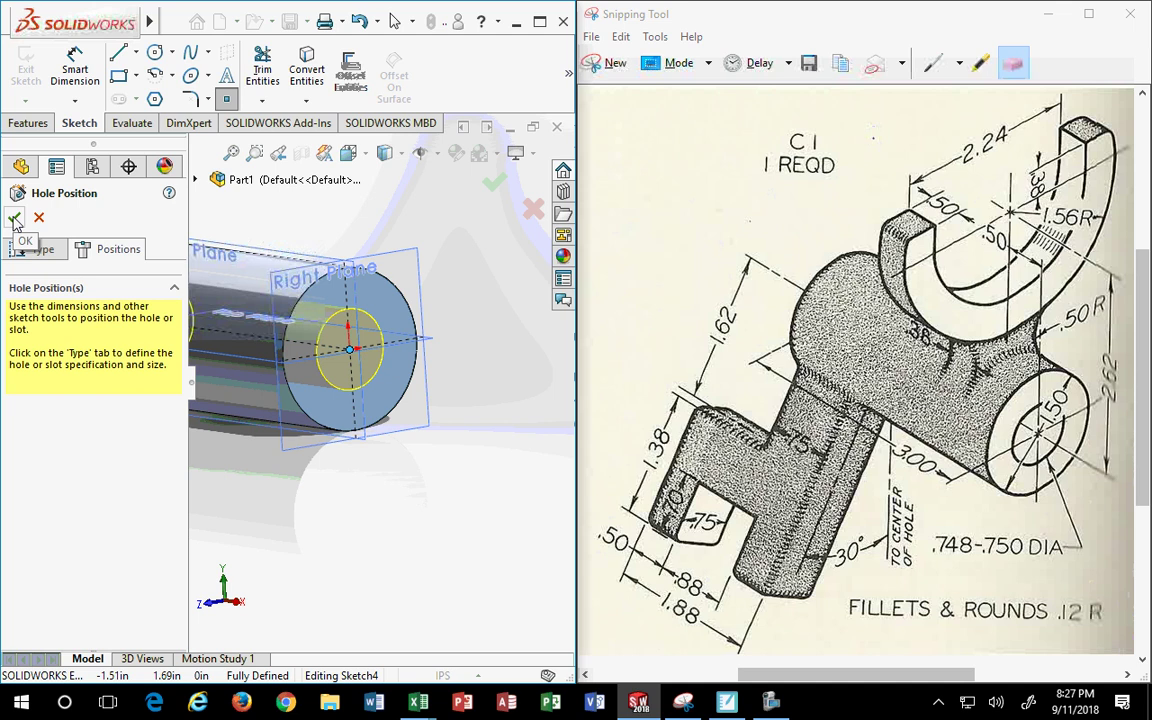
pyautogui.click(15, 219)
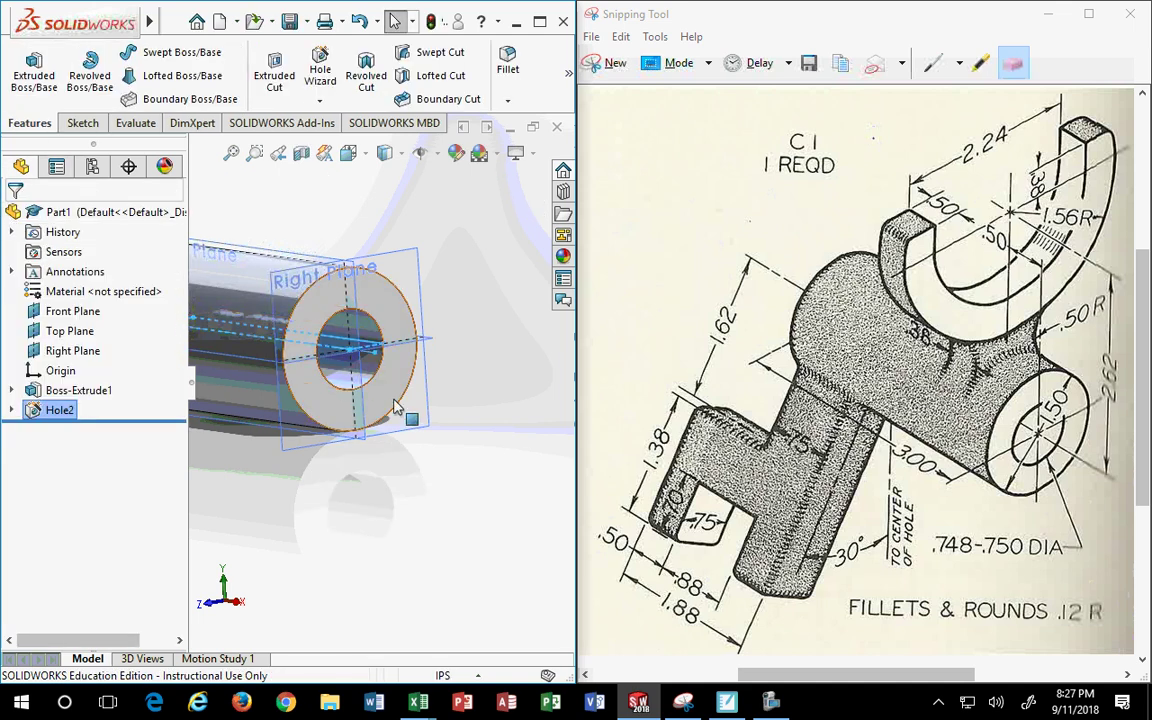
# Orbit and zoom around the hollow cylinder, then select the Right Plane
pyautogui.moveTo(370, 380); pyautogui.dragTo(450, 515, button='middle')
pyautogui.moveTo(360, 496); pyautogui.dragTo(378, 500, button='middle')
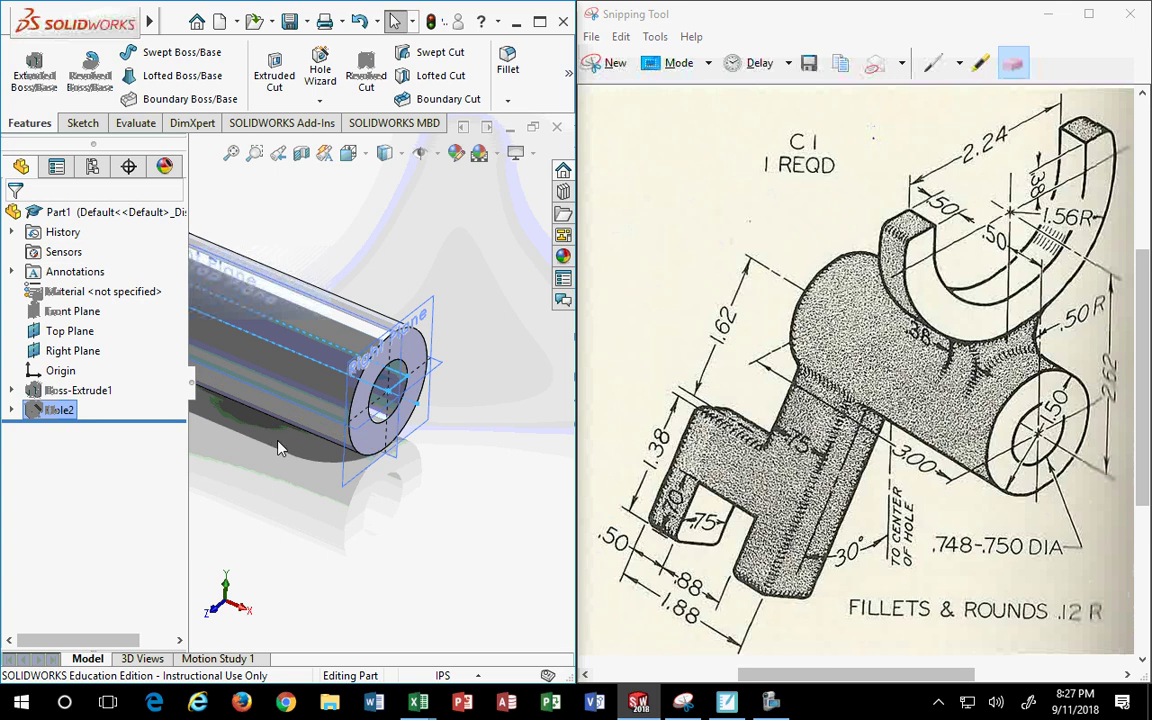
pyautogui.scroll(3, 322, 357)
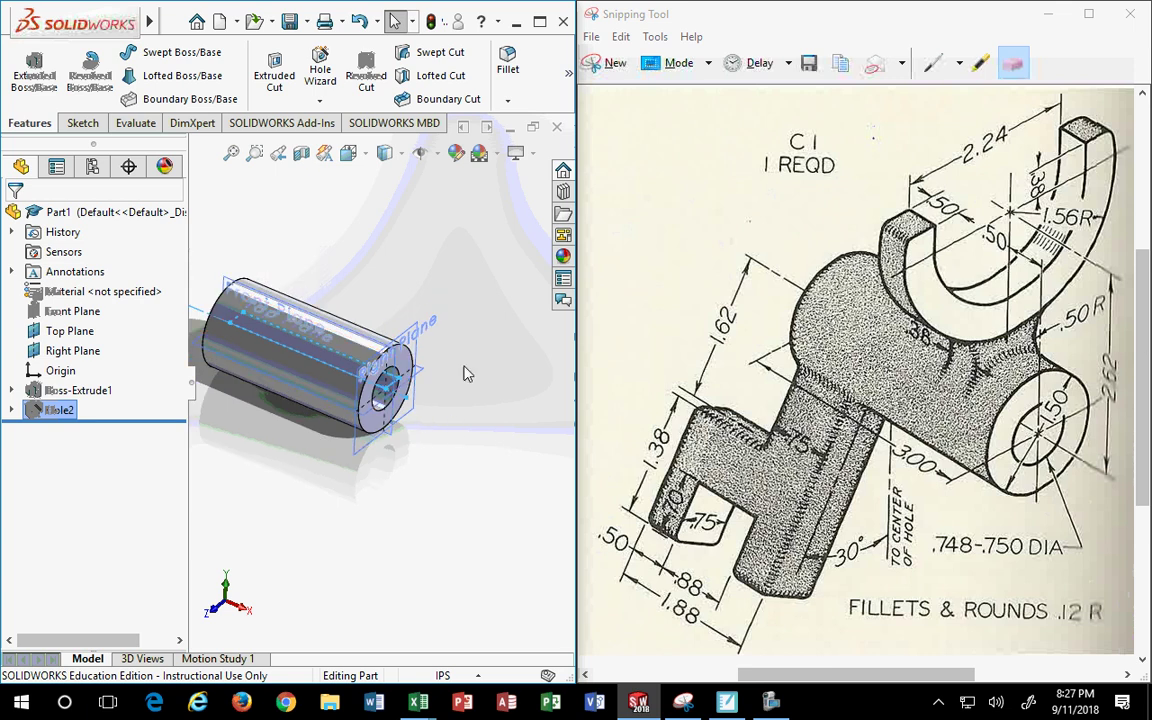
pyautogui.scroll(-2, 355, 355)
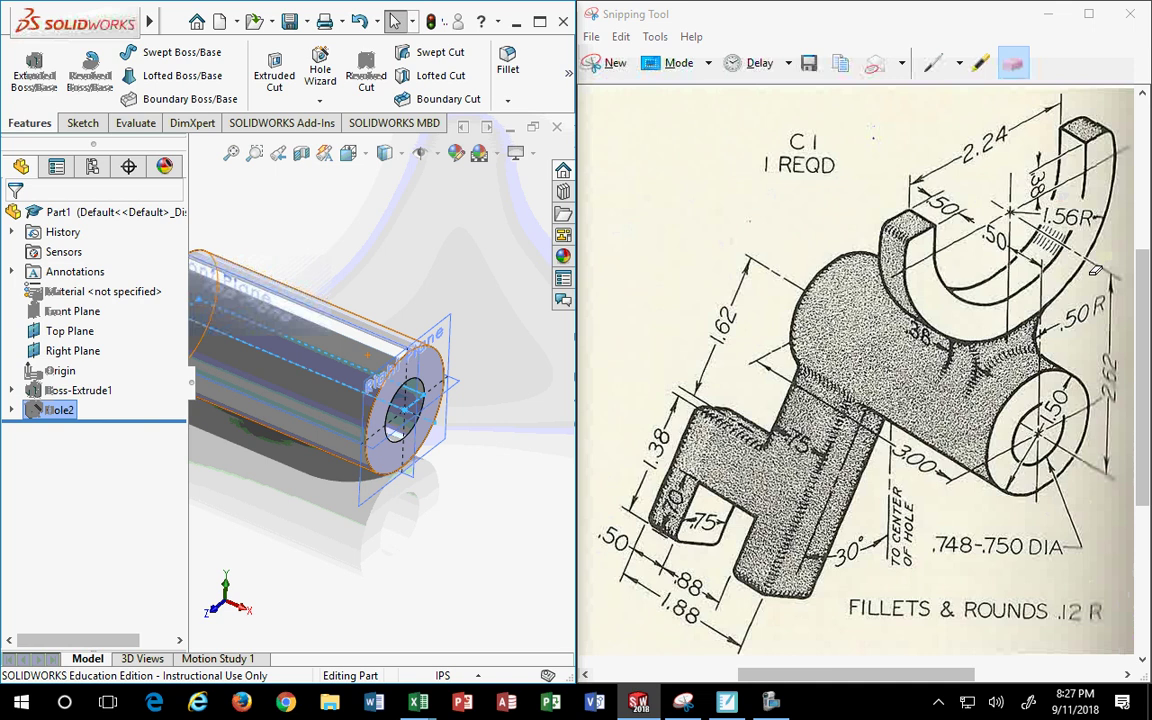
pyautogui.click(410, 340)
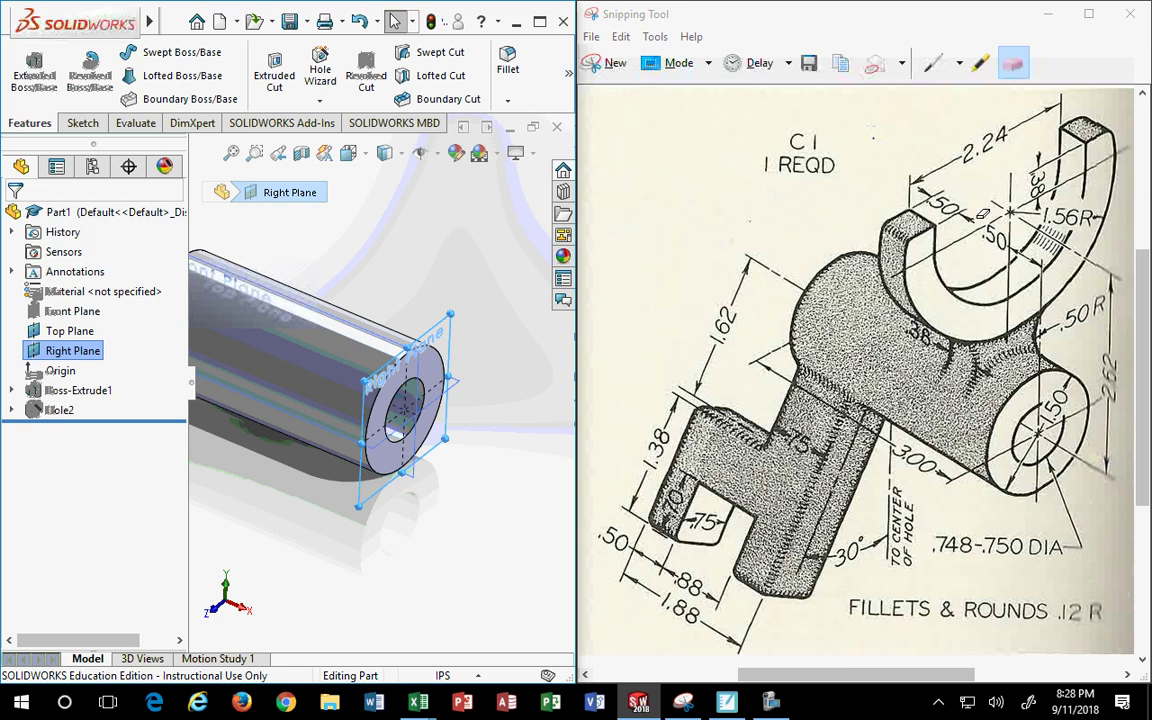
# Highlight the .50 dimension on the C1 drawing
pyautogui.click(935, 65)
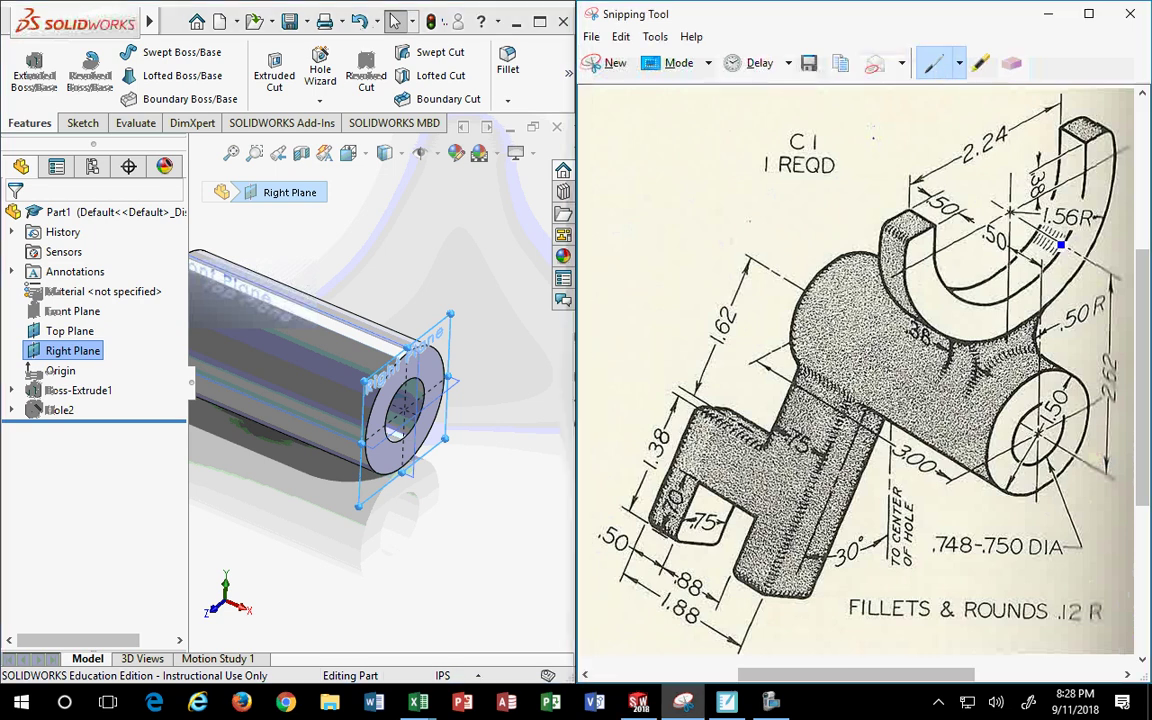
pyautogui.click(979, 63)
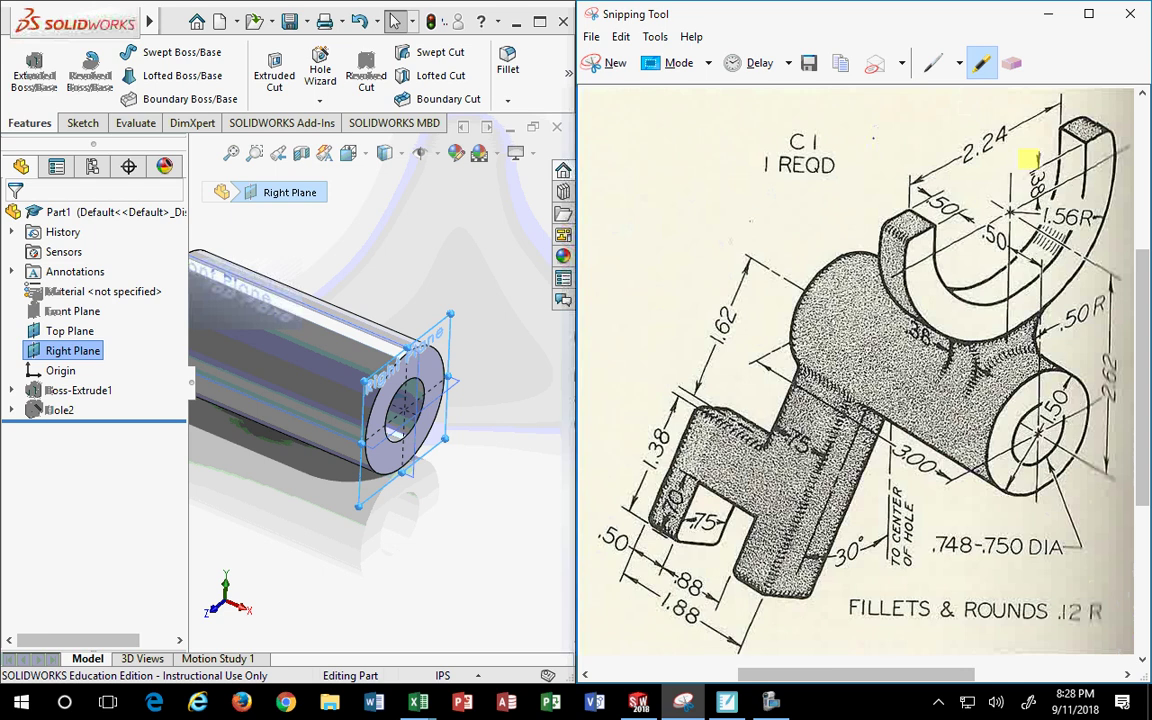
pyautogui.moveTo(1030, 236)
pyautogui.mouseDown()
pyautogui.moveTo(984, 230)
pyautogui.moveTo(1050, 272)
pyautogui.mouseUp()
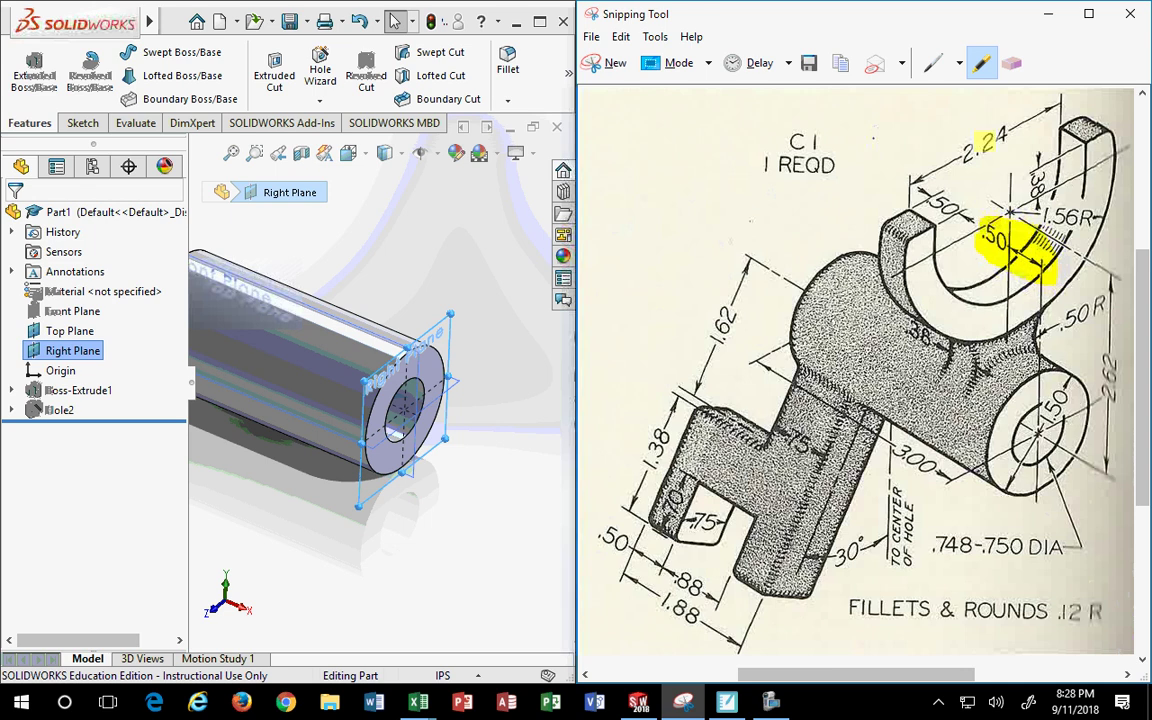
# Draw pen lines linking the .50 dimension down to the hole centre
pyautogui.click(934, 64)
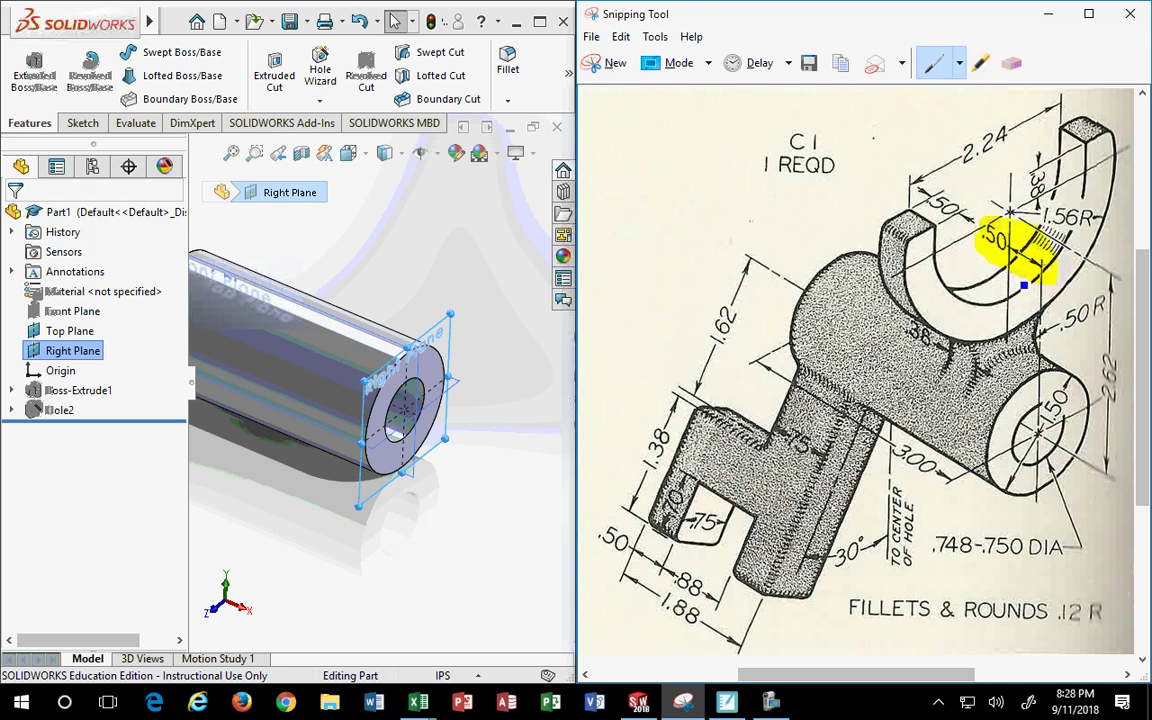
pyautogui.moveTo(1011, 252); pyautogui.dragTo(1008, 340)
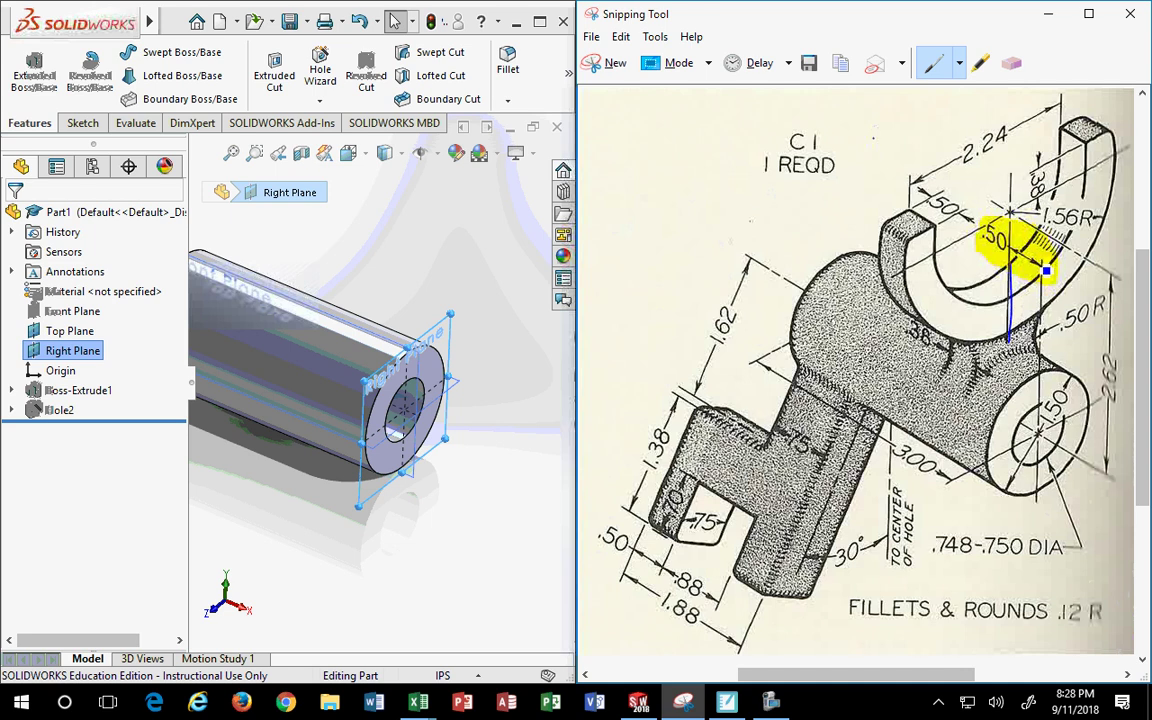
pyautogui.moveTo(1046, 268)
pyautogui.mouseDown()
pyautogui.moveTo(1037, 443)
pyautogui.moveTo(1041, 341)
pyautogui.mouseUp()
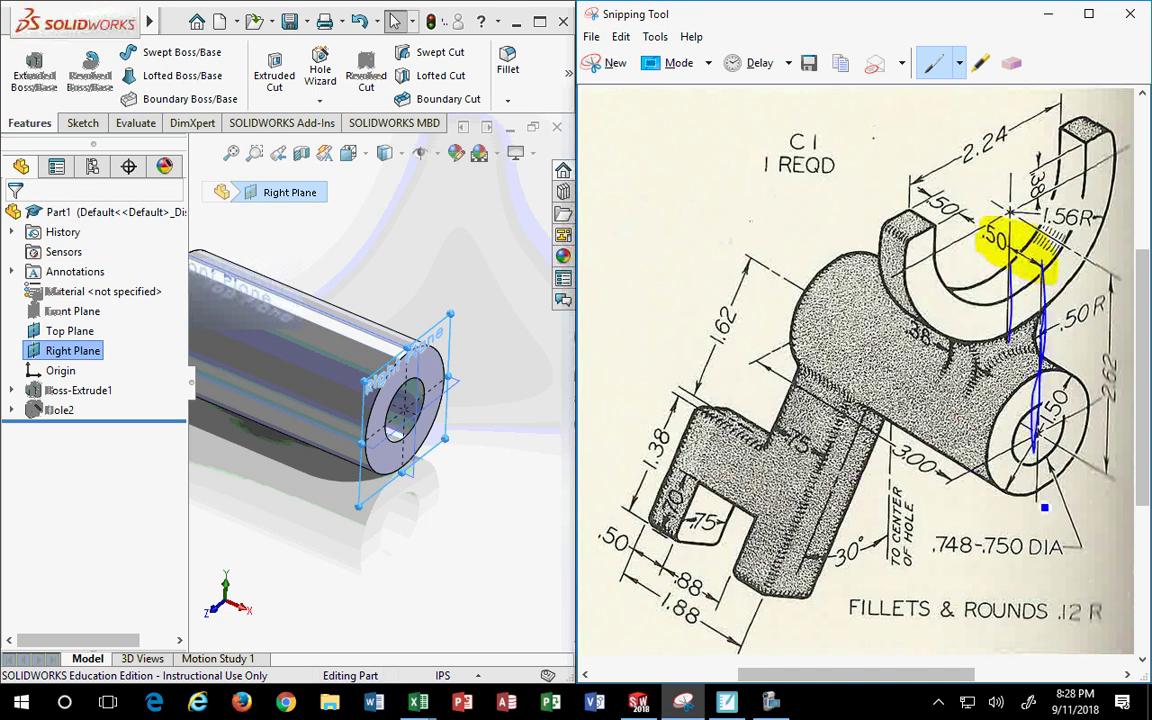
pyautogui.moveTo(1042, 507); pyautogui.dragTo(1042, 412)
# Arrange the part window beside the drawing, select the Right Plane, and view it isometrically
pyautogui.click(347, 207)
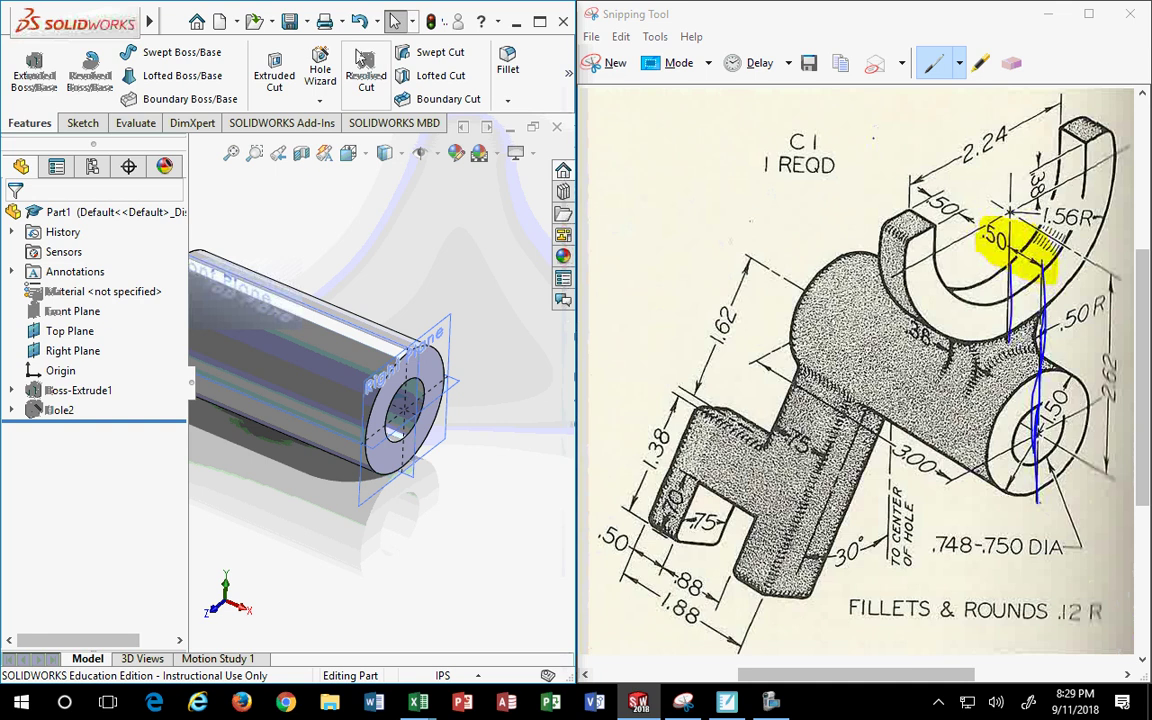
pyautogui.moveTo(580, 53); pyautogui.dragTo(648, 53)
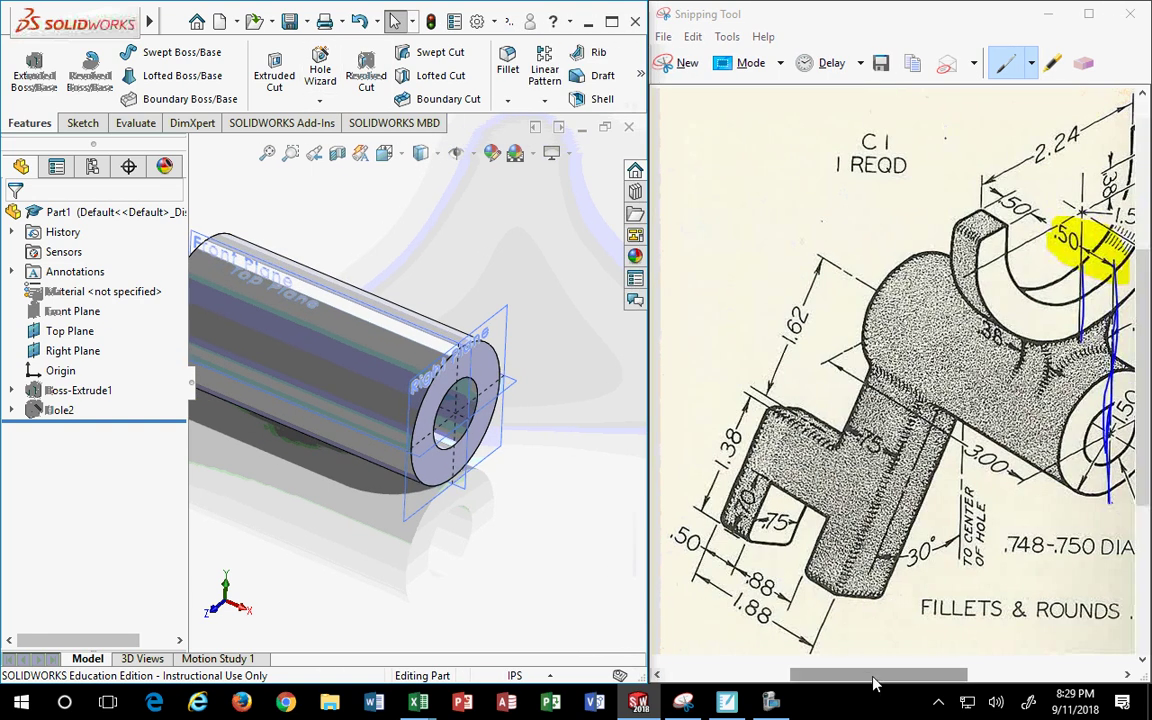
pyautogui.moveTo(870, 672); pyautogui.dragTo(910, 672)
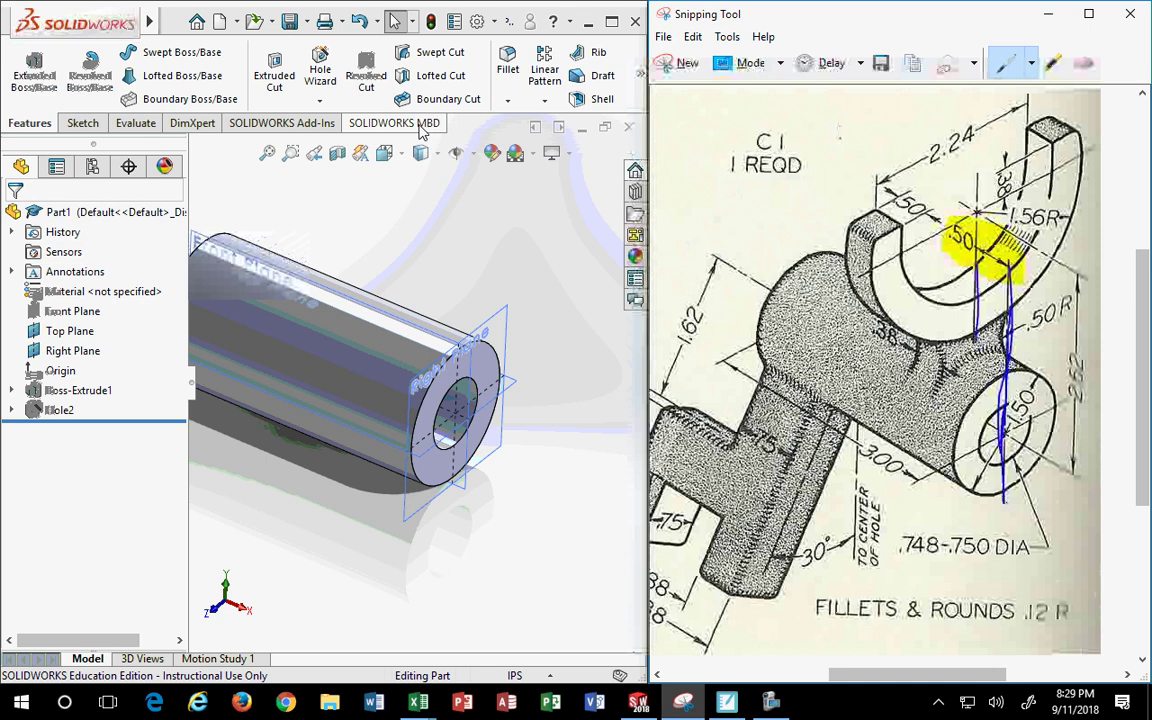
pyautogui.click(500, 322)
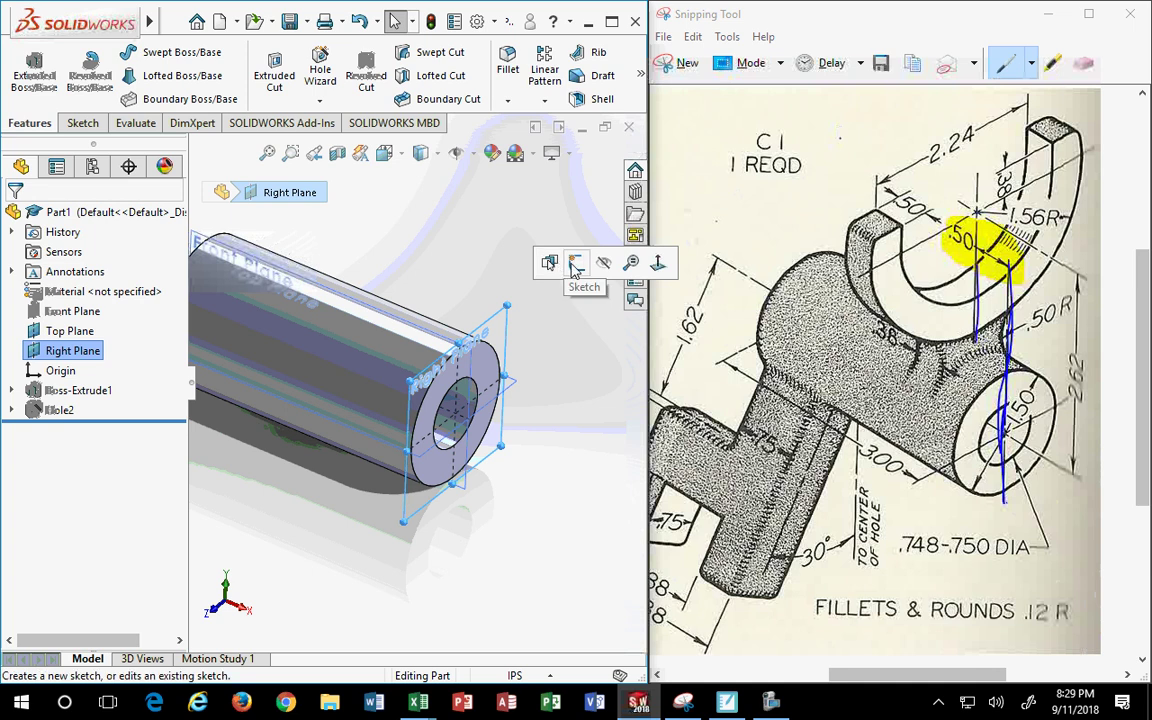
pyautogui.click(660, 263)
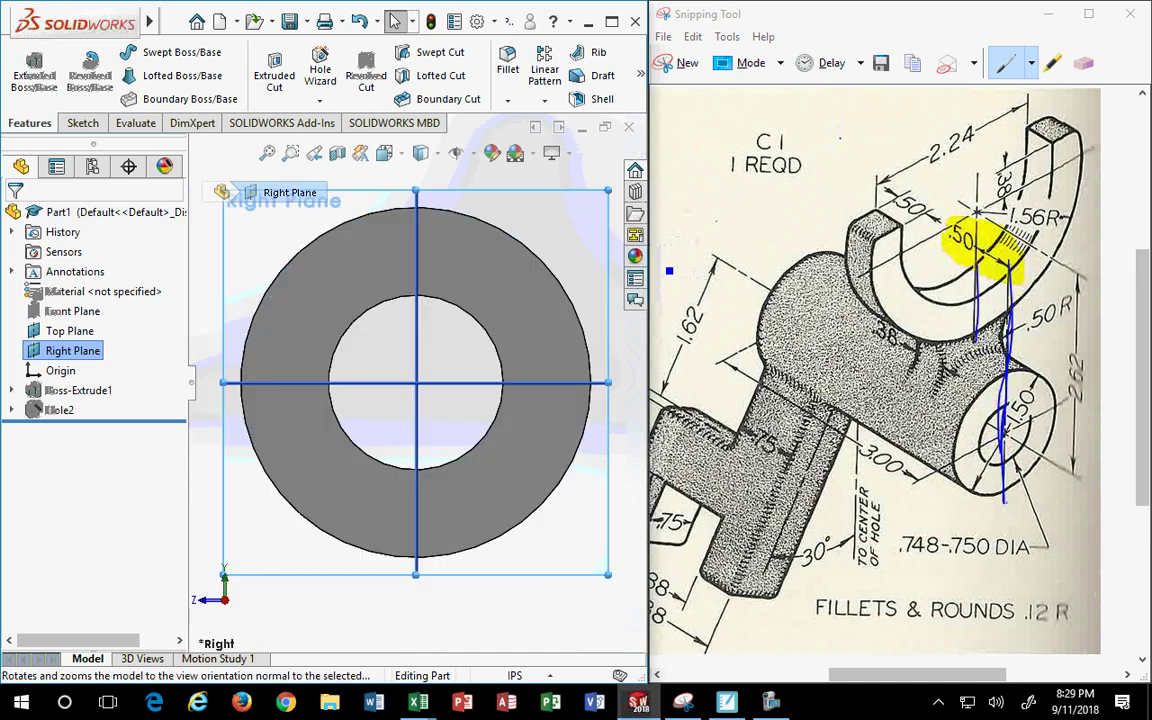
pyautogui.click(384, 152)
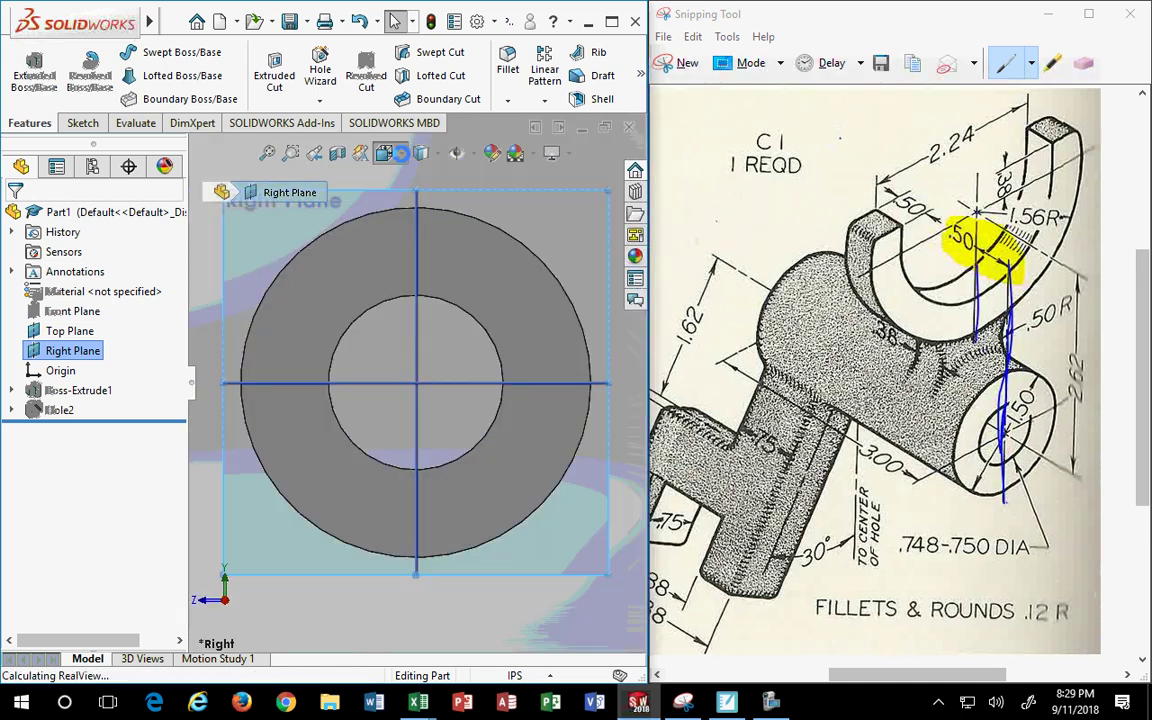
pyautogui.click(405, 157)
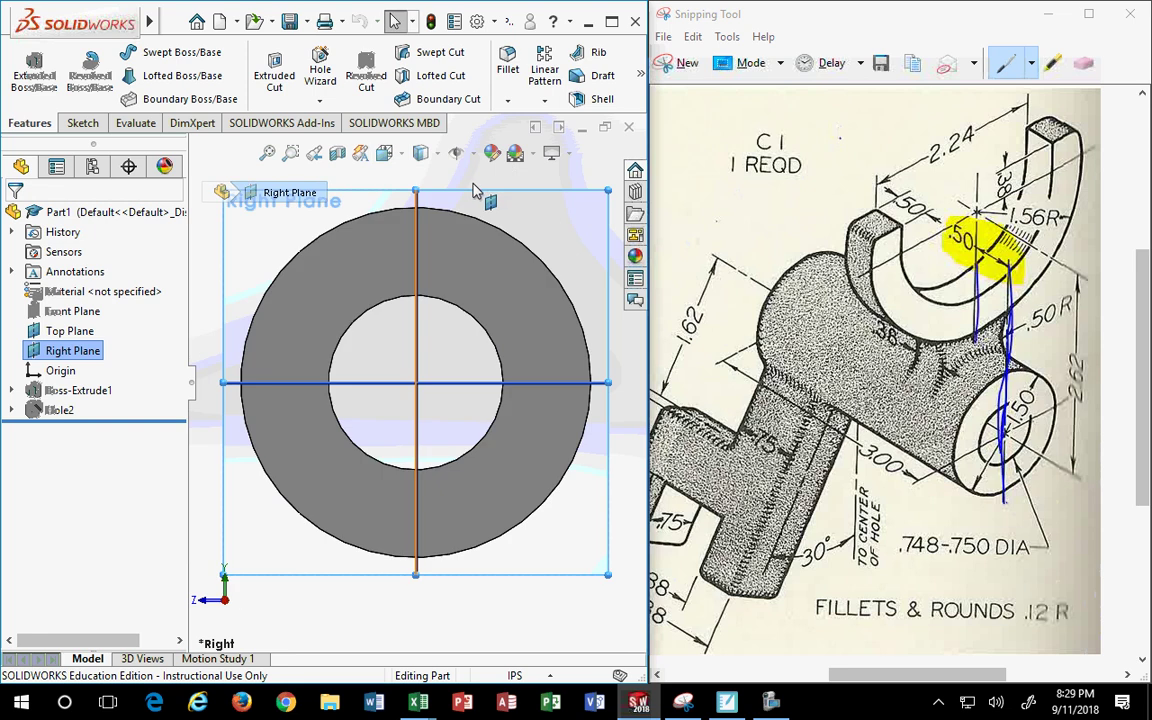
pyautogui.click(403, 152)
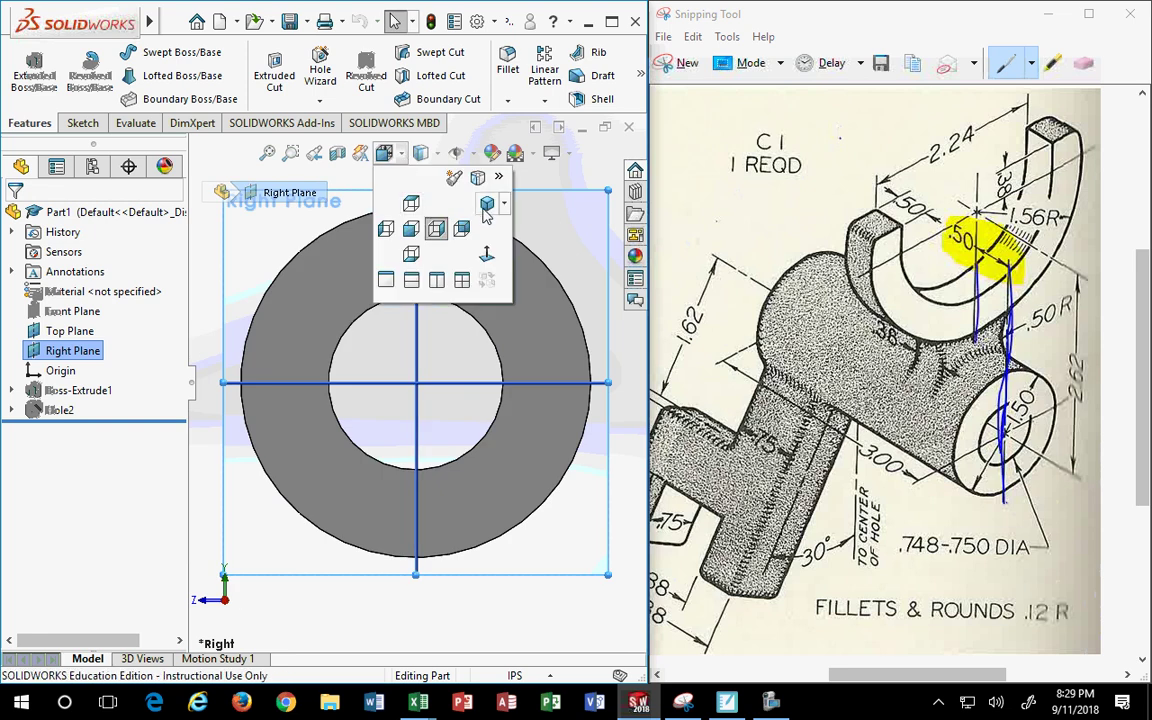
pyautogui.click(446, 188)
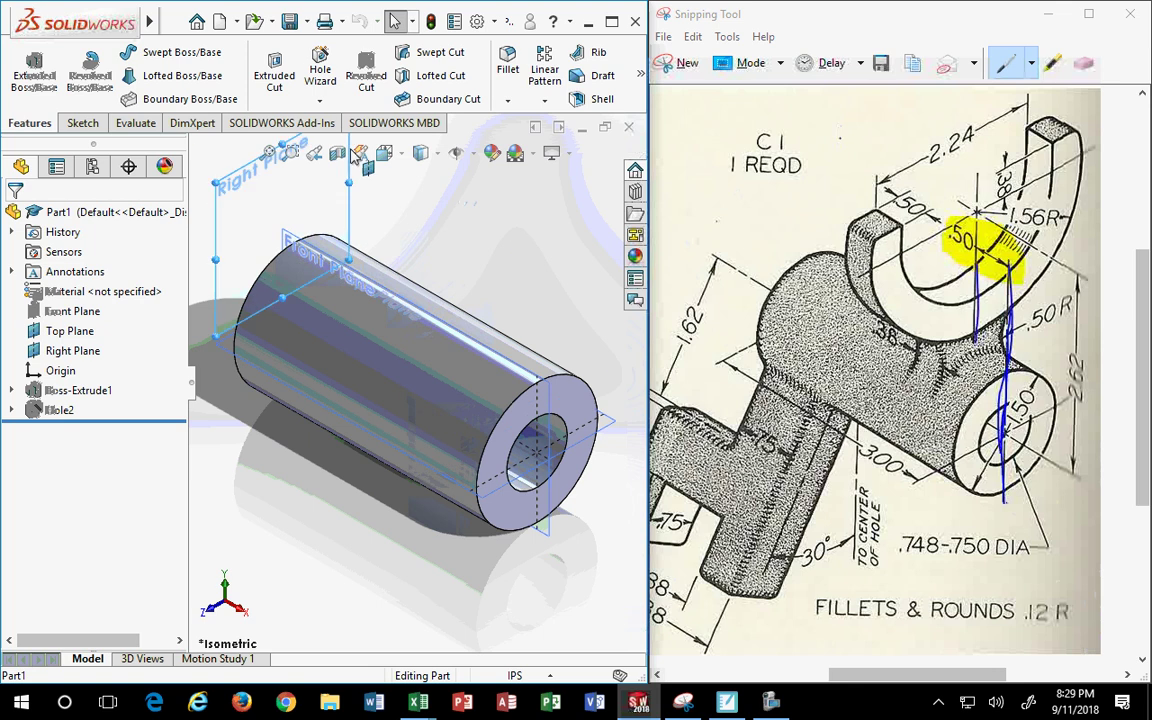
# Drag the Right Plane's handles to shrink it to the cylinder end, then recentre the view
pyautogui.moveTo(528, 325)
pyautogui.mouseDown()
pyautogui.moveTo(375, 463)
pyautogui.moveTo(654, 340)
pyautogui.mouseUp()
pyautogui.moveTo(452, 444); pyautogui.dragTo(380, 215)
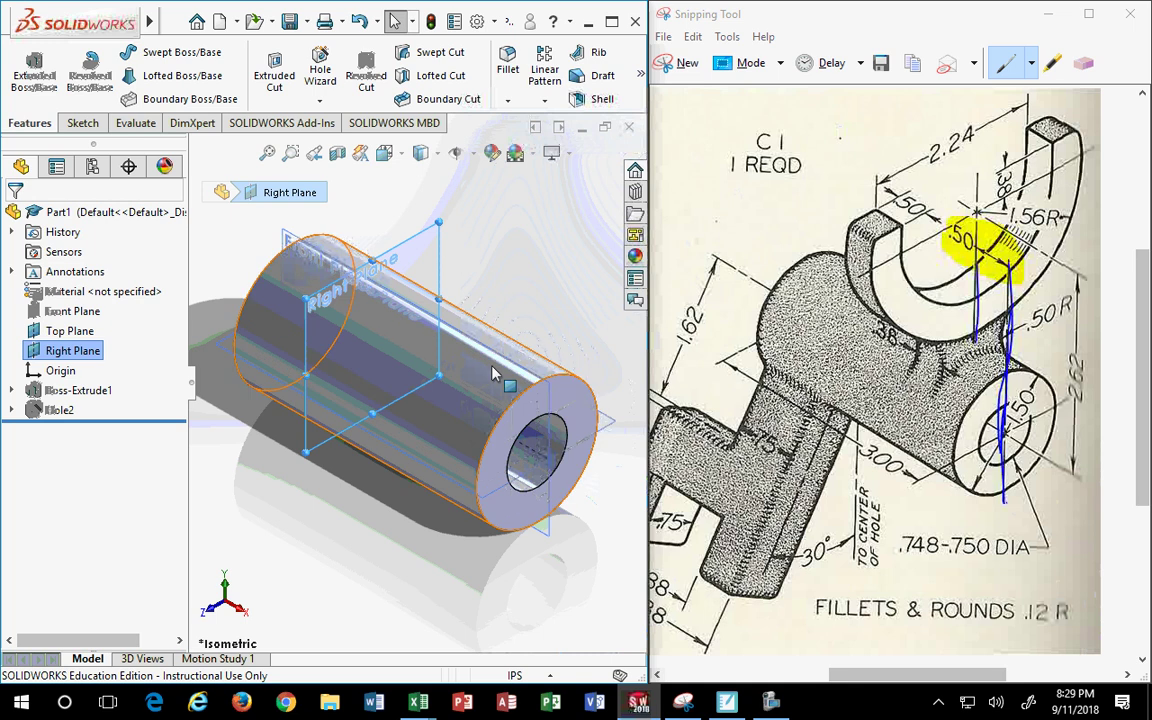
pyautogui.click(403, 158)
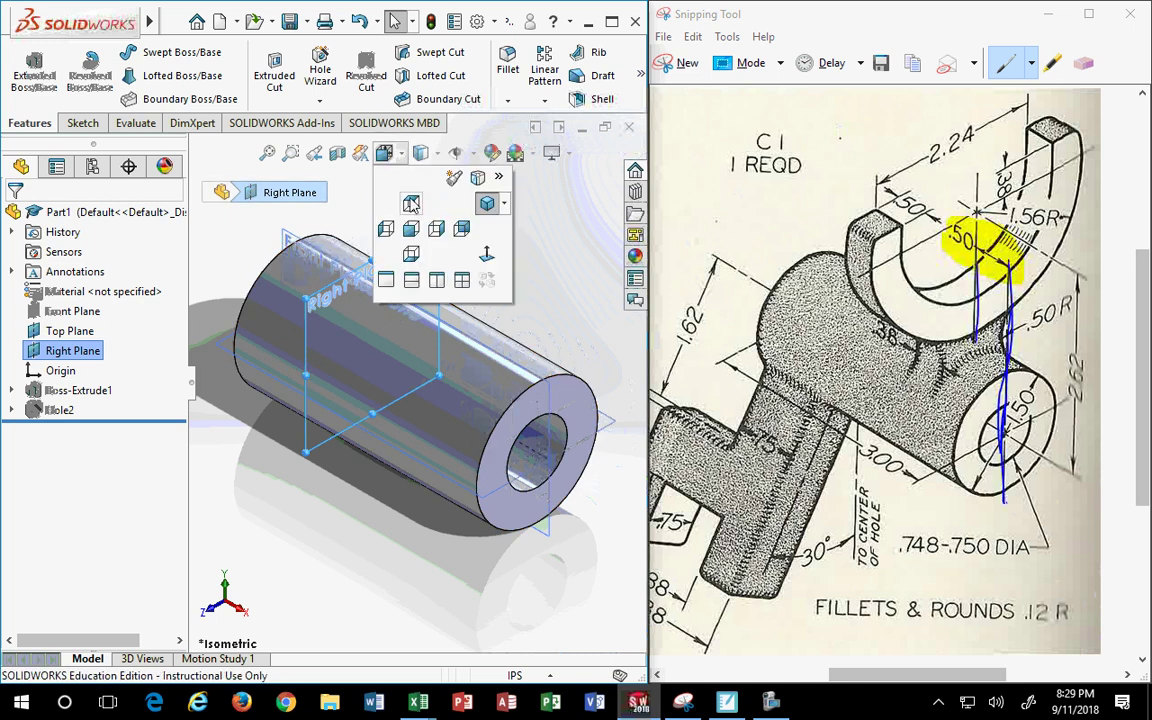
pyautogui.click(372, 226)
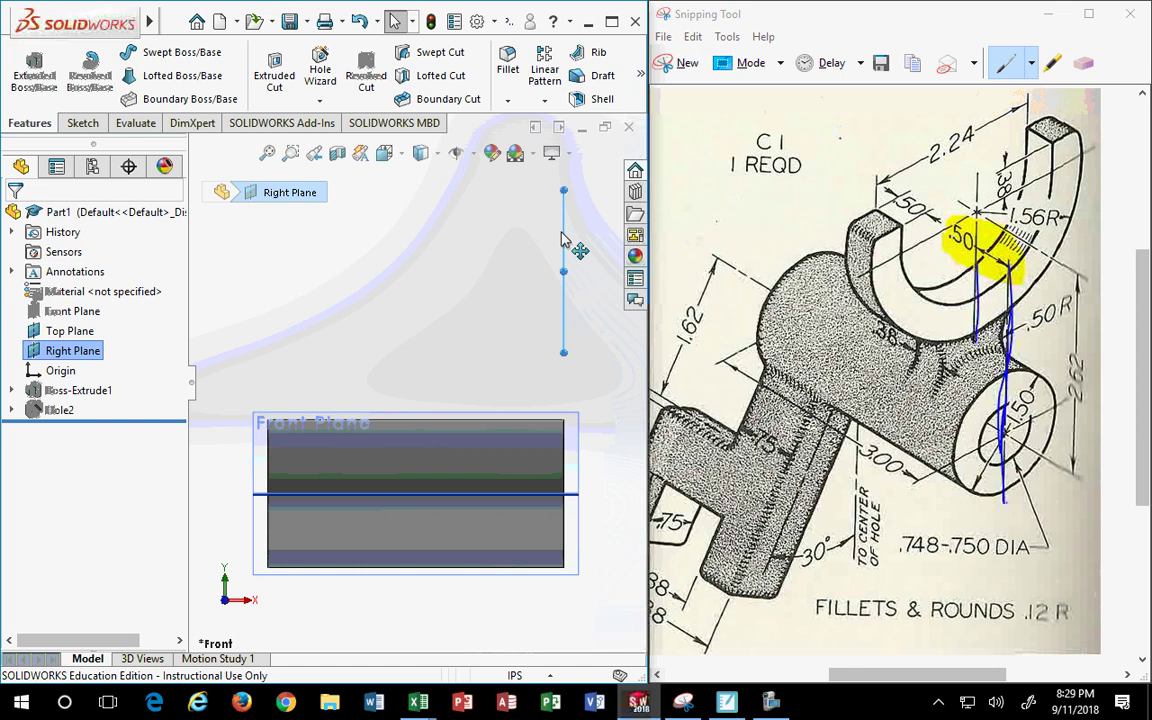
pyautogui.moveTo(573, 249)
pyautogui.mouseDown()
pyautogui.moveTo(575, 190)
pyautogui.moveTo(590, 527)
pyautogui.moveTo(589, 462)
pyautogui.mouseUp()
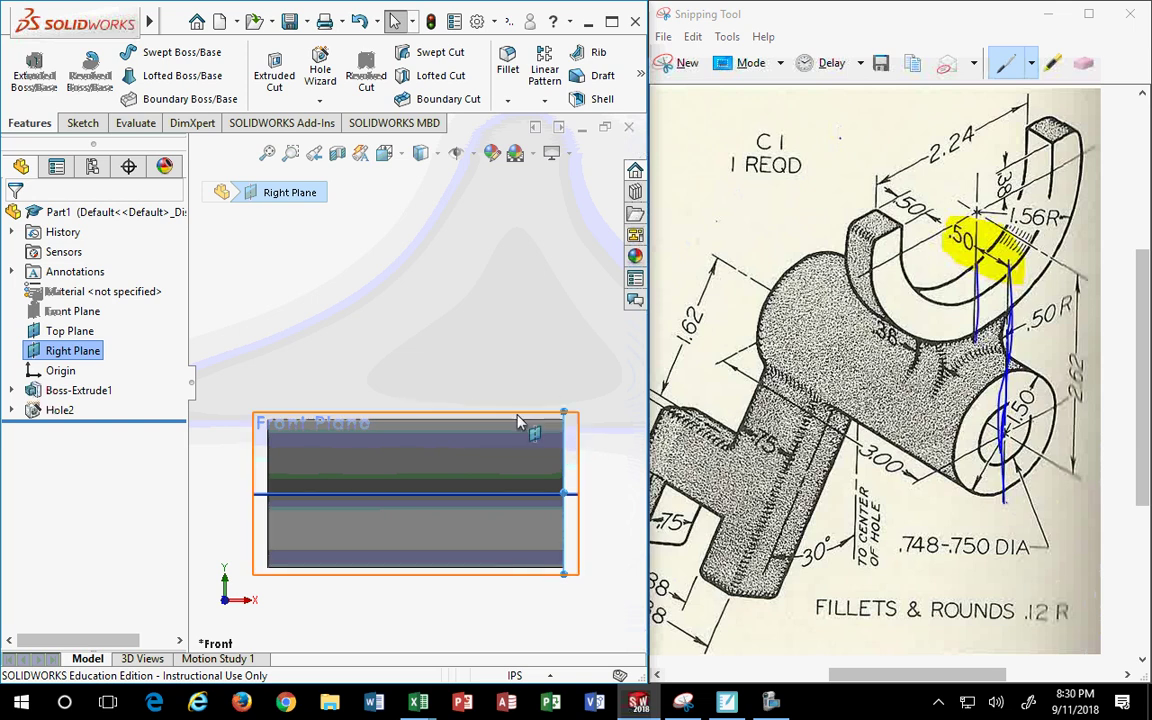
pyautogui.click(398, 152)
pyautogui.click(487, 204)
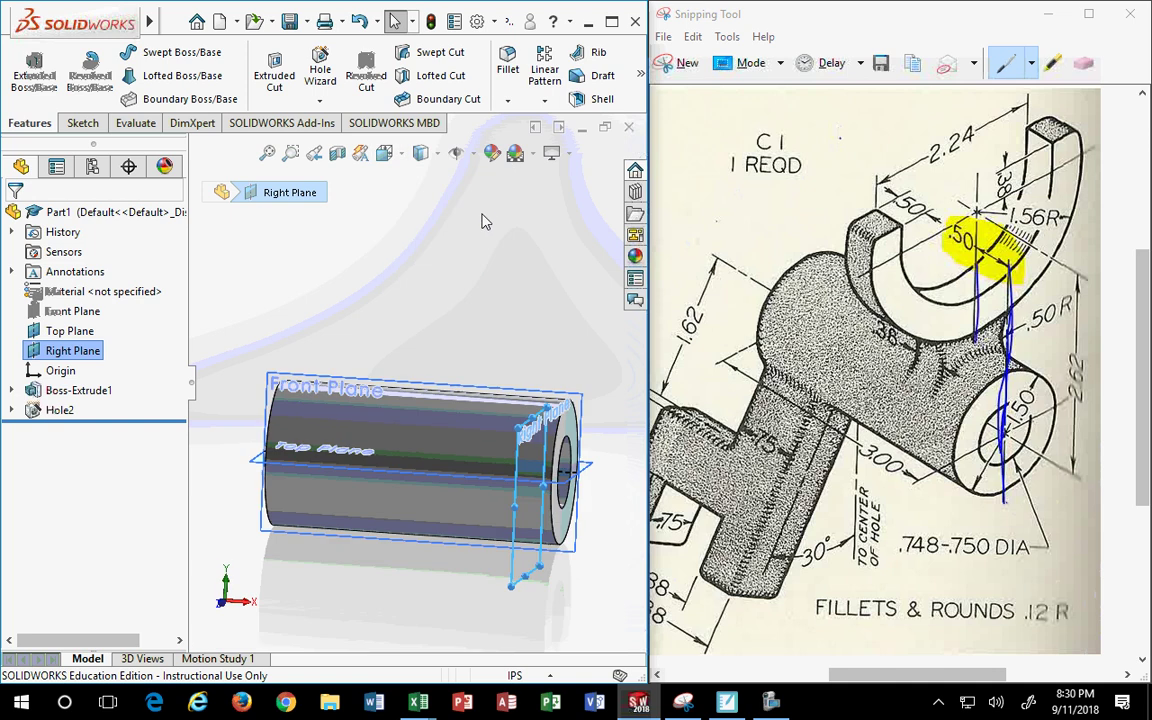
pyautogui.click(541, 410)
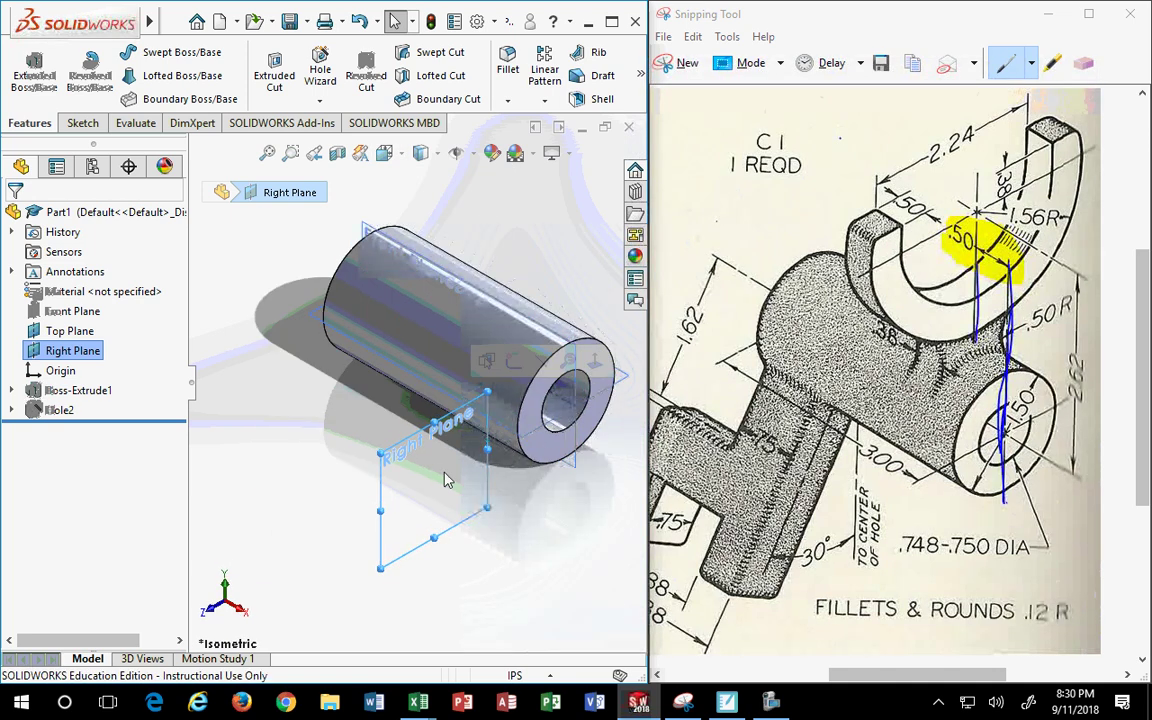
pyautogui.moveTo(380, 510)
pyautogui.mouseDown()
pyautogui.moveTo(498, 428)
pyautogui.moveTo(641, 378)
pyautogui.mouseUp()
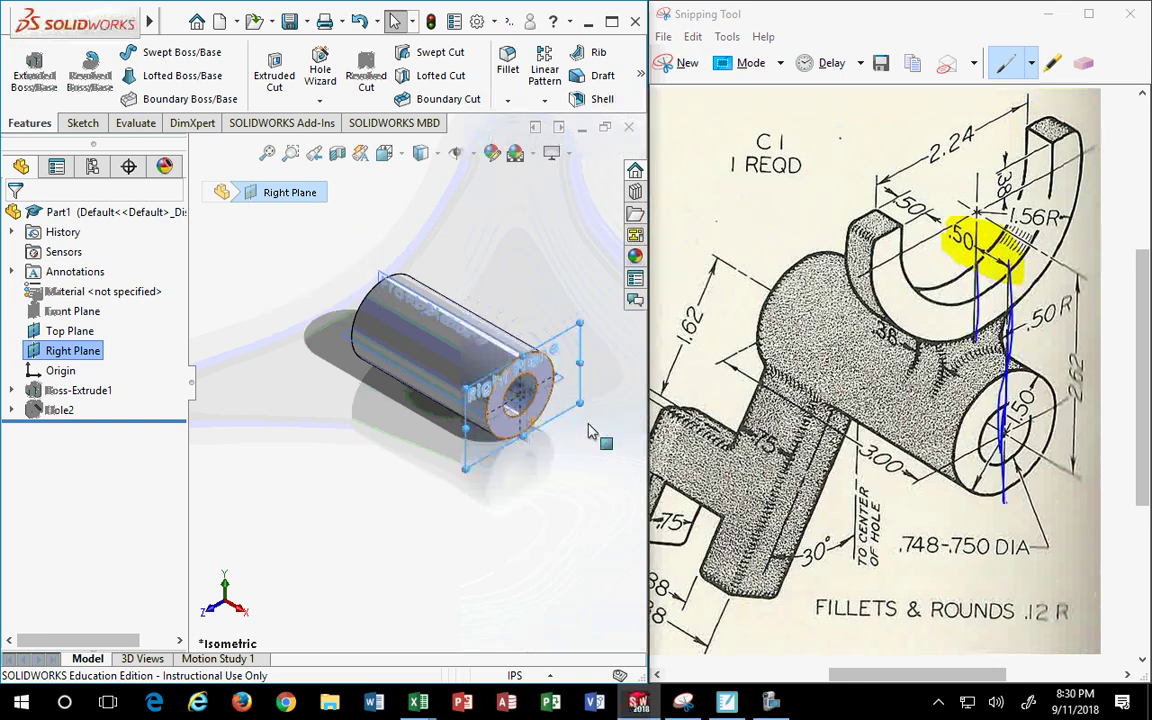
pyautogui.keyDown('ctrl'); pyautogui.moveTo(641, 378); pyautogui.dragTo(521, 437, button='middle'); pyautogui.keyUp('ctrl')
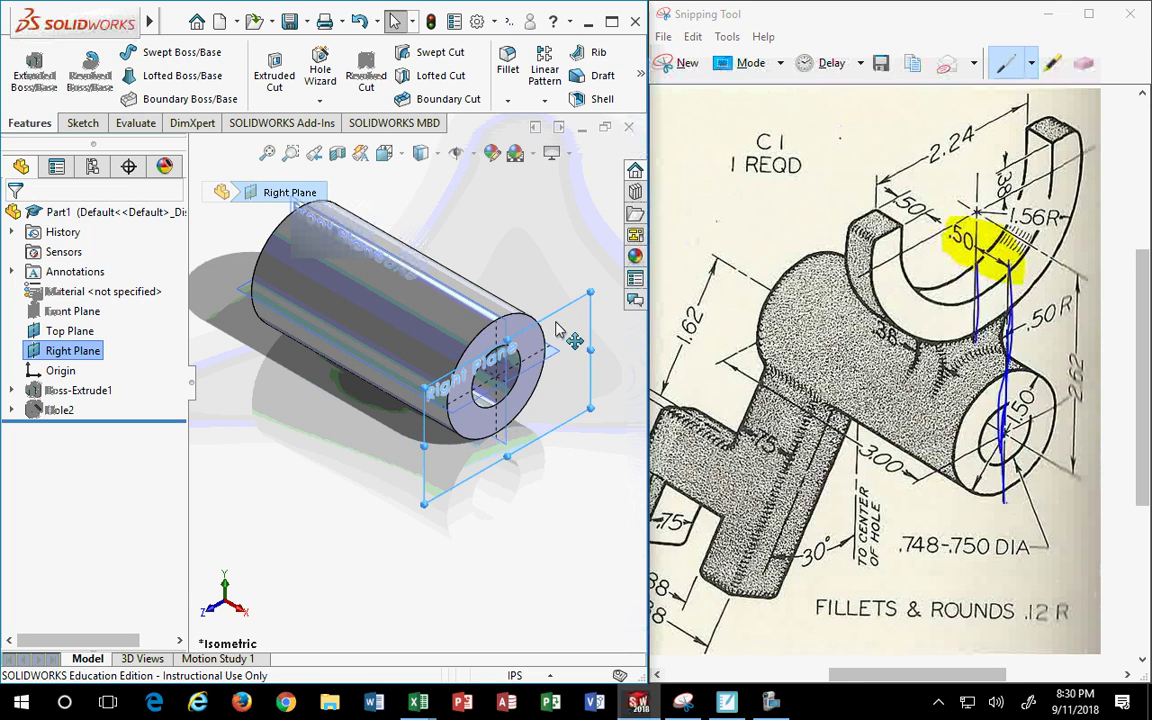
# Maximize the SOLIDWORKS part window so it covers the C1 reference drawing
pyautogui.moveTo(551, 296); pyautogui.dragTo(555, 293)
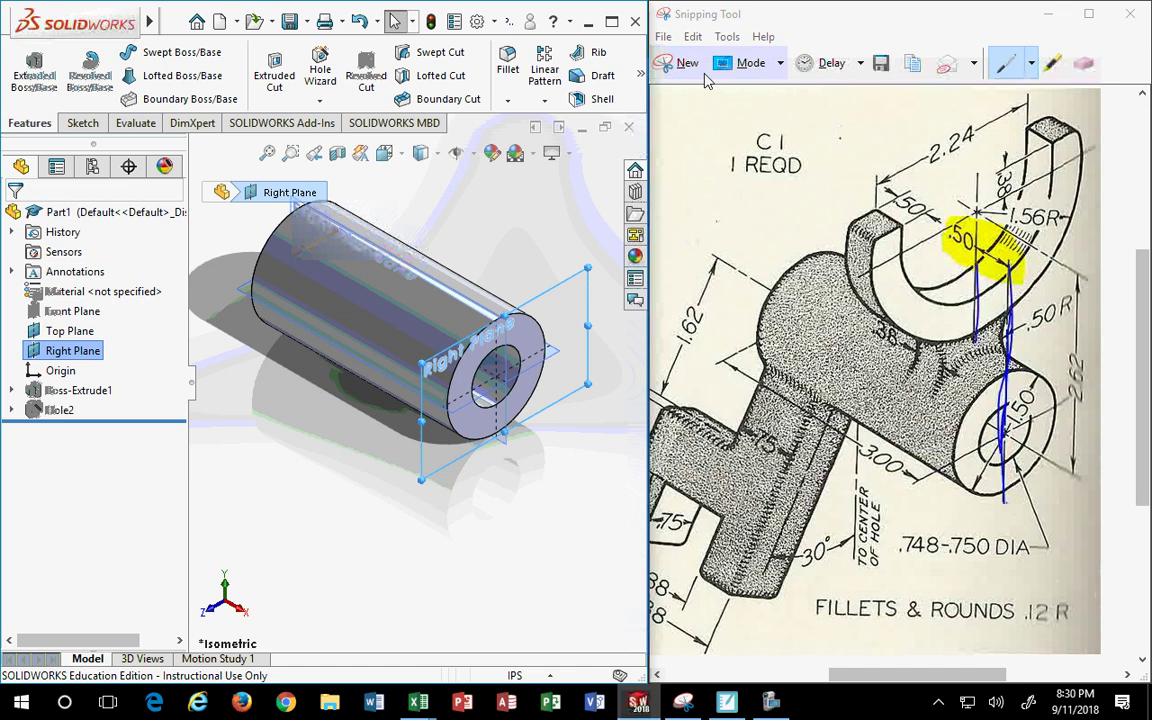
pyautogui.click(641, 74)
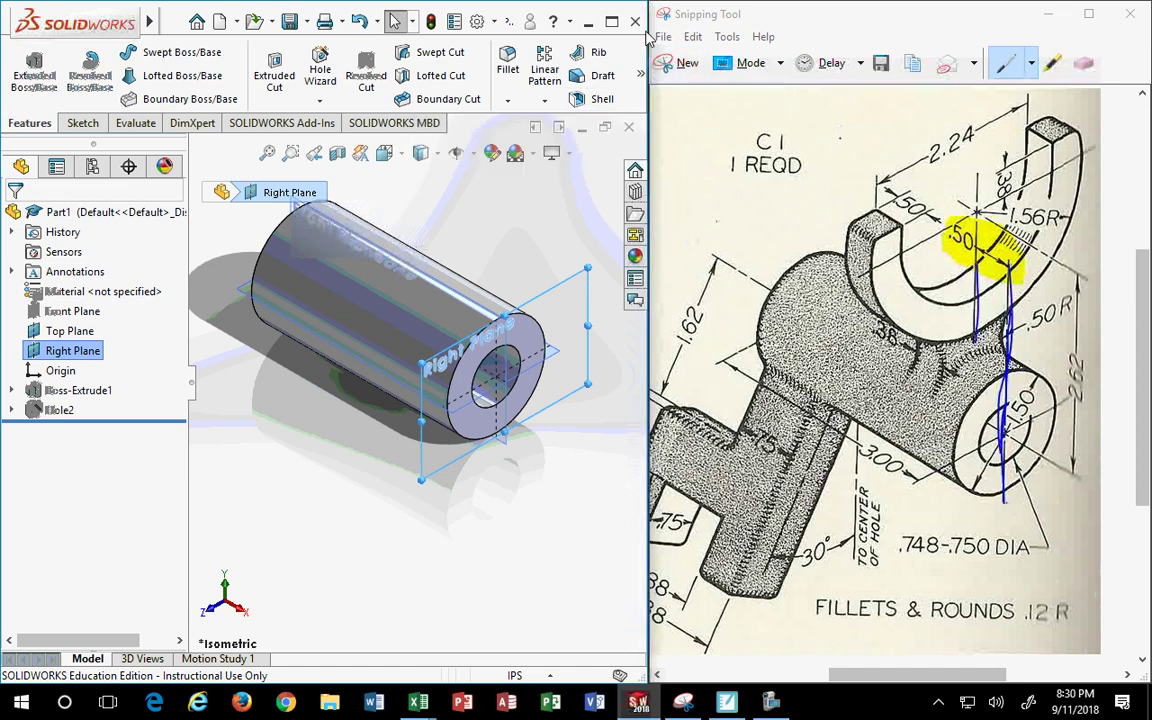
pyautogui.click(614, 21)
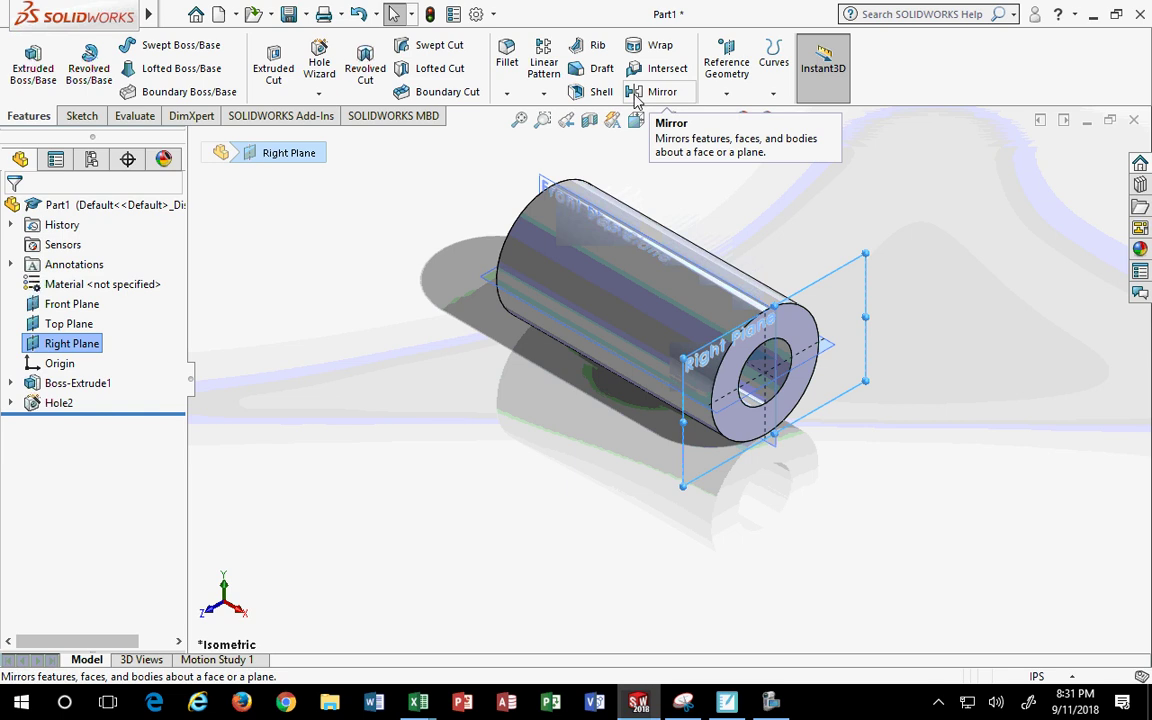
# Turn on Instant3D and start a new reference plane referencing the Right Plane
pyautogui.click(812, 68)
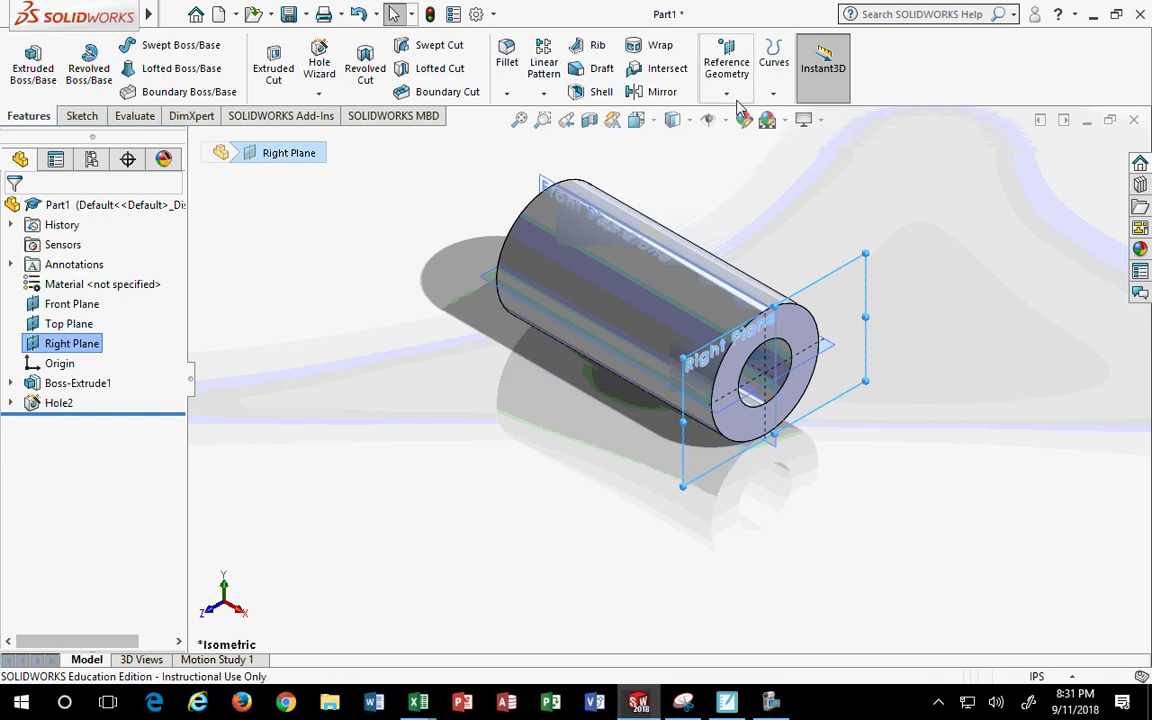
pyautogui.click(729, 97)
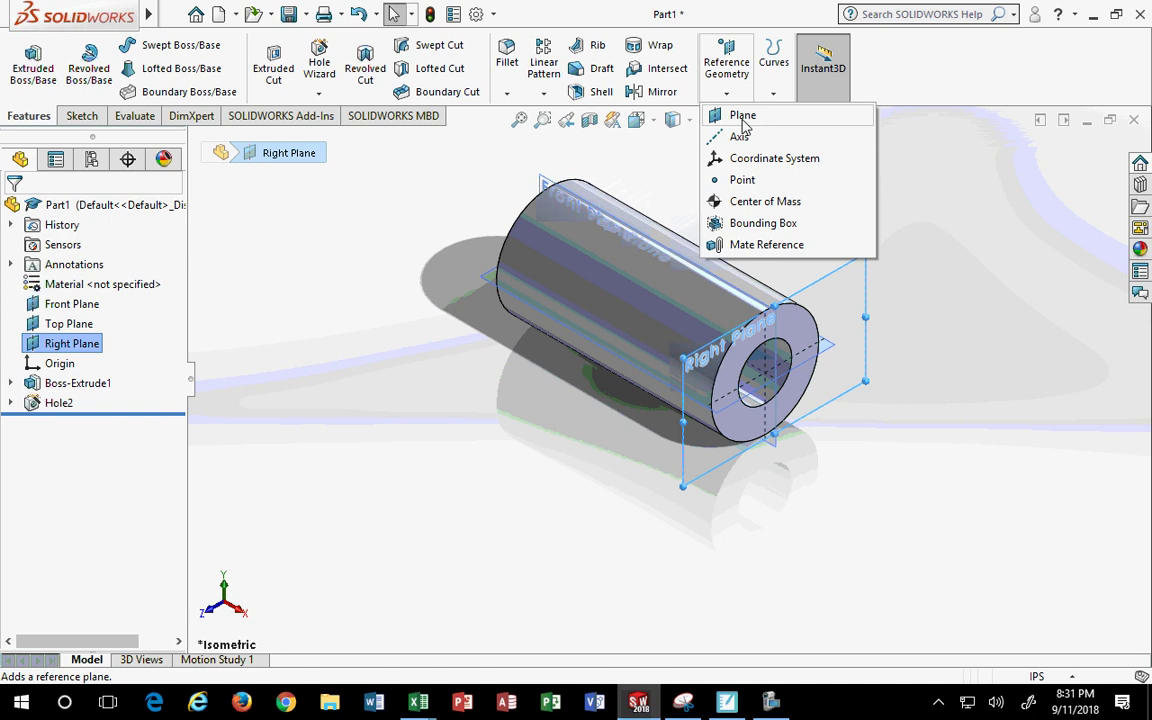
pyautogui.click(743, 118)
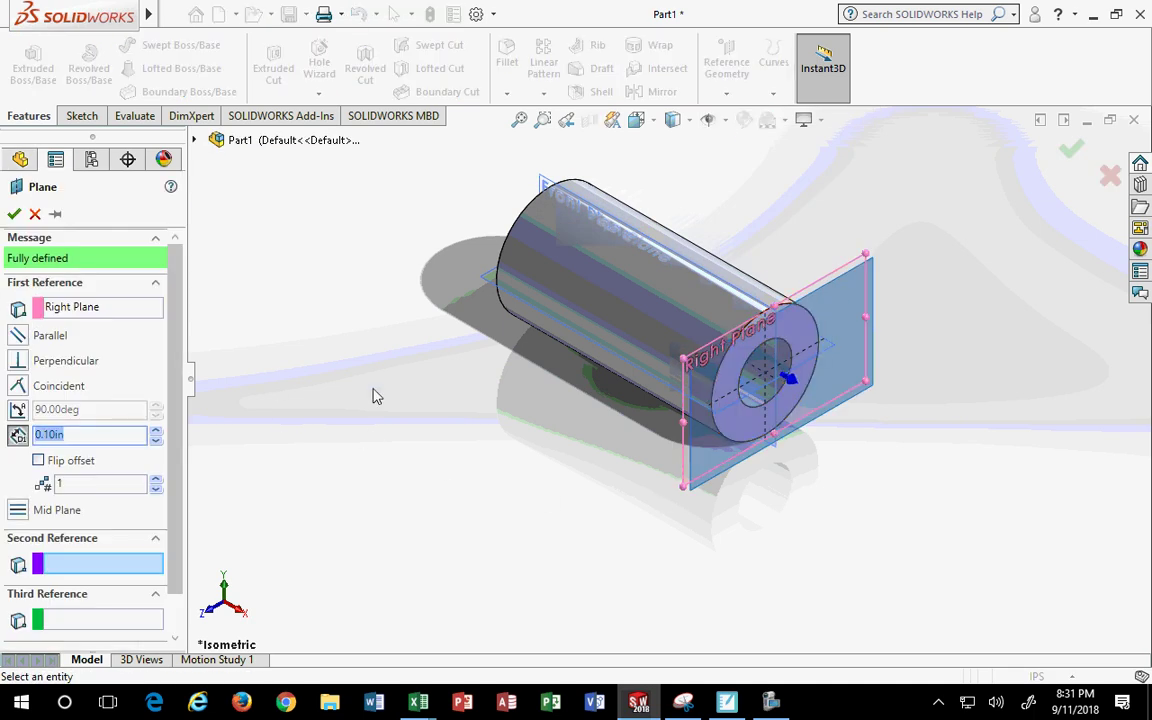
pyautogui.press('Escape')
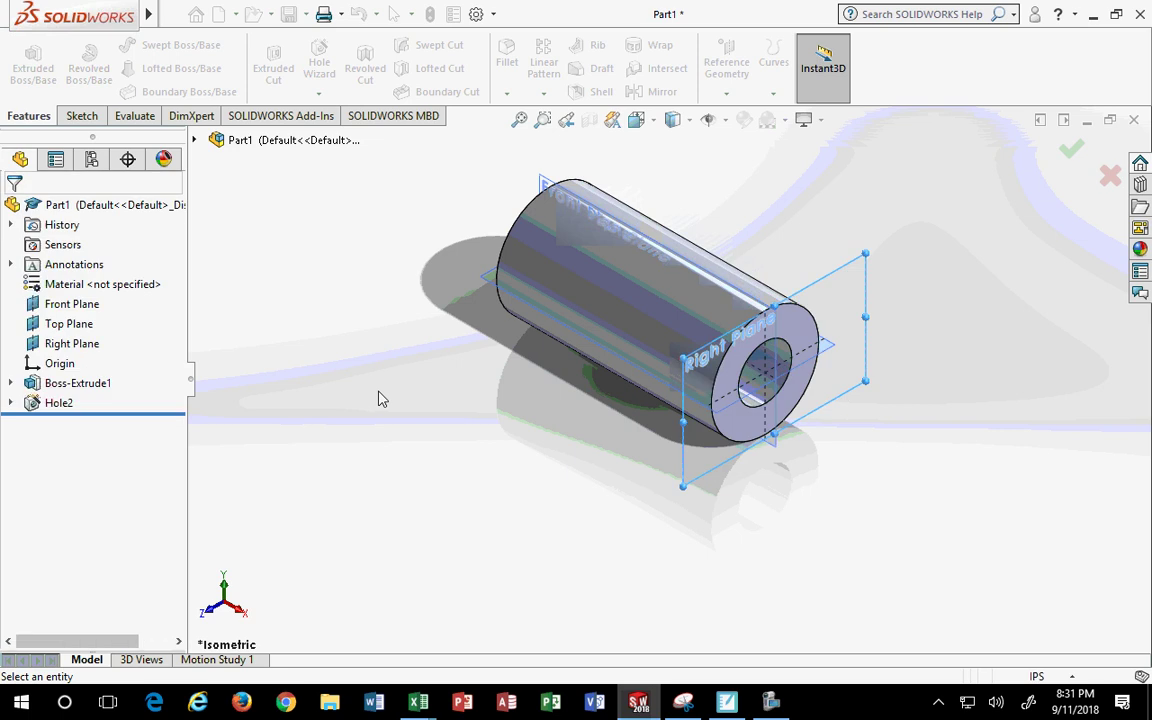
pyautogui.click(726, 68)
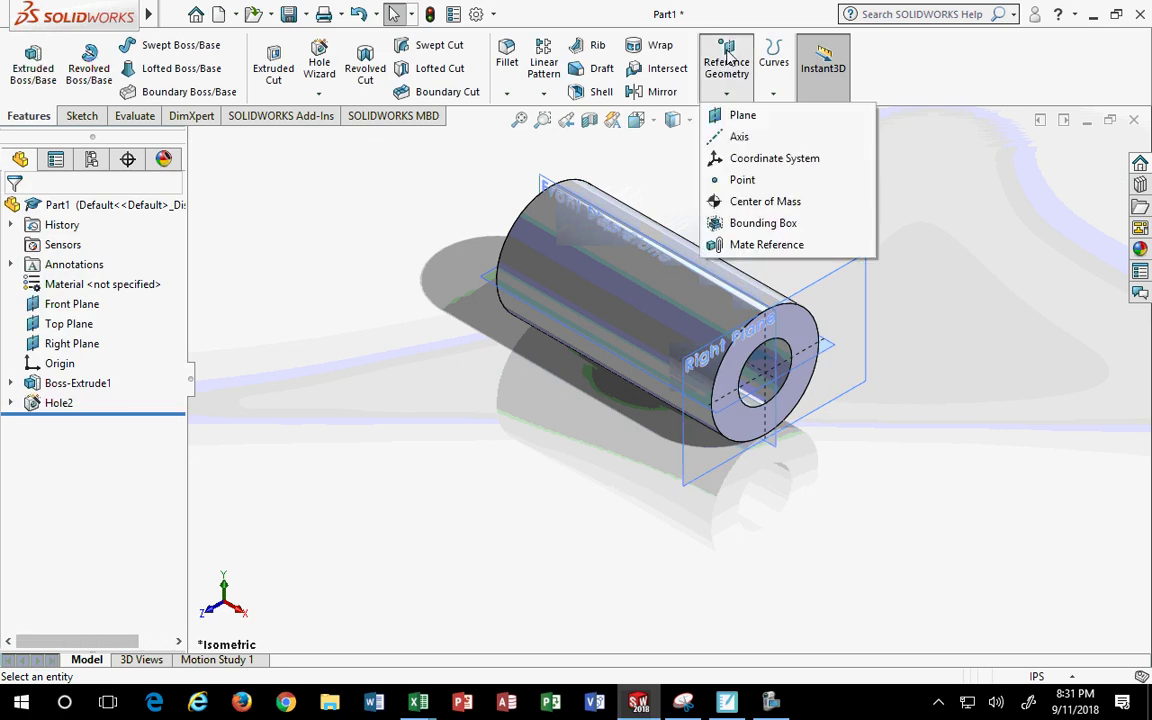
pyautogui.click(742, 118)
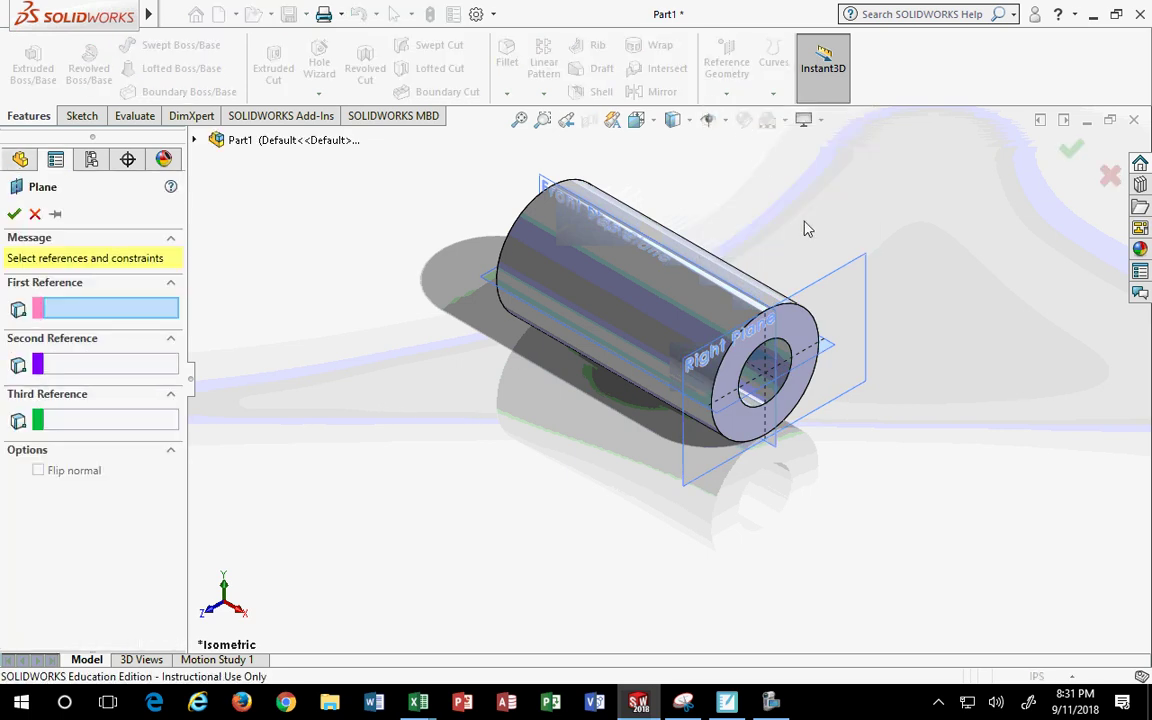
pyautogui.click(848, 272)
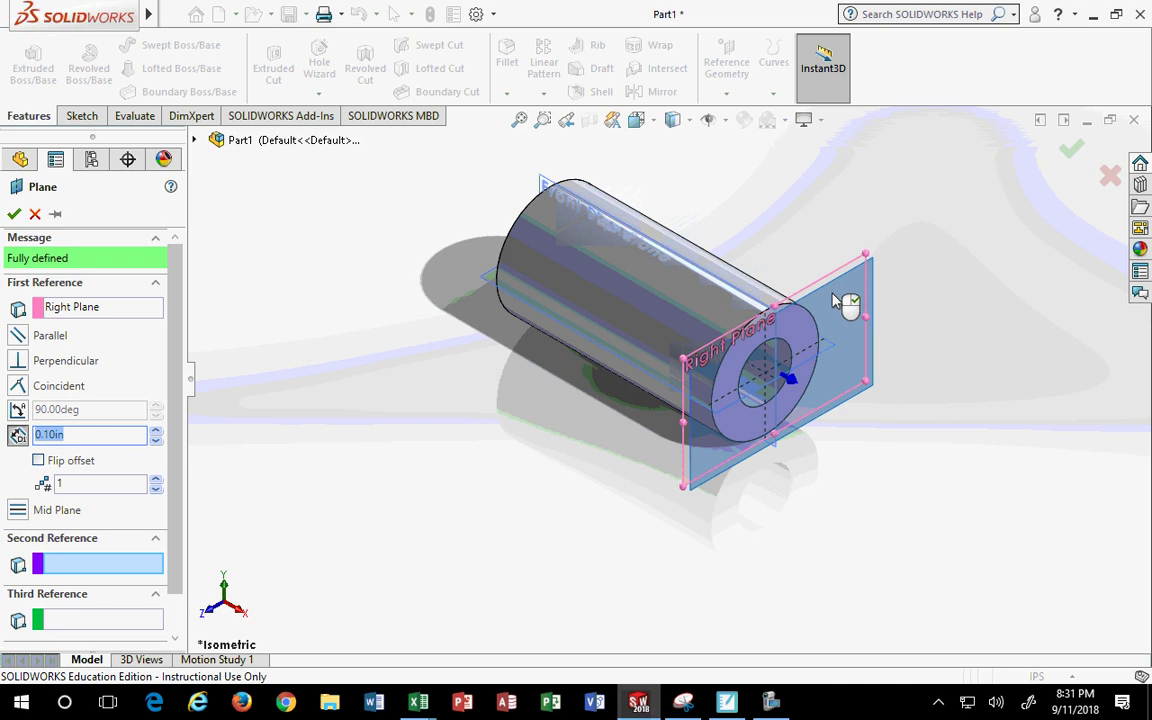
pyautogui.click(838, 300)
pyautogui.click(846, 272)
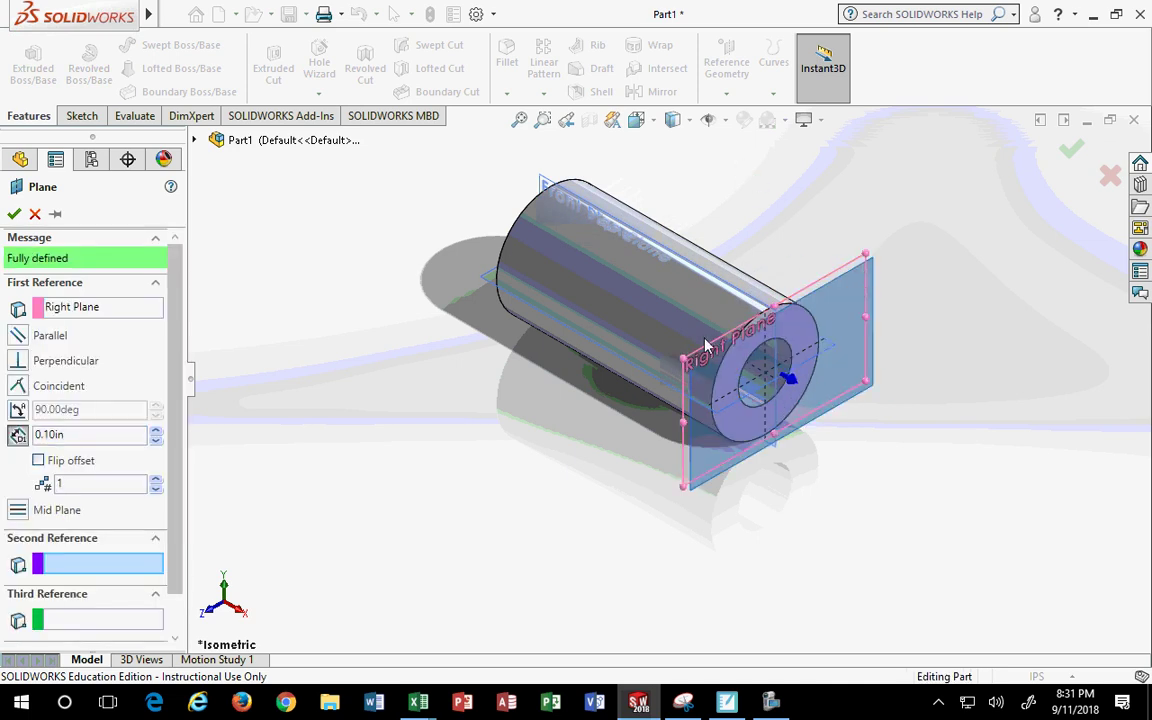
# Offset the plane 0.50 in from the Right Plane, flipped so it passes through the cylinder
pyautogui.click(16, 337)
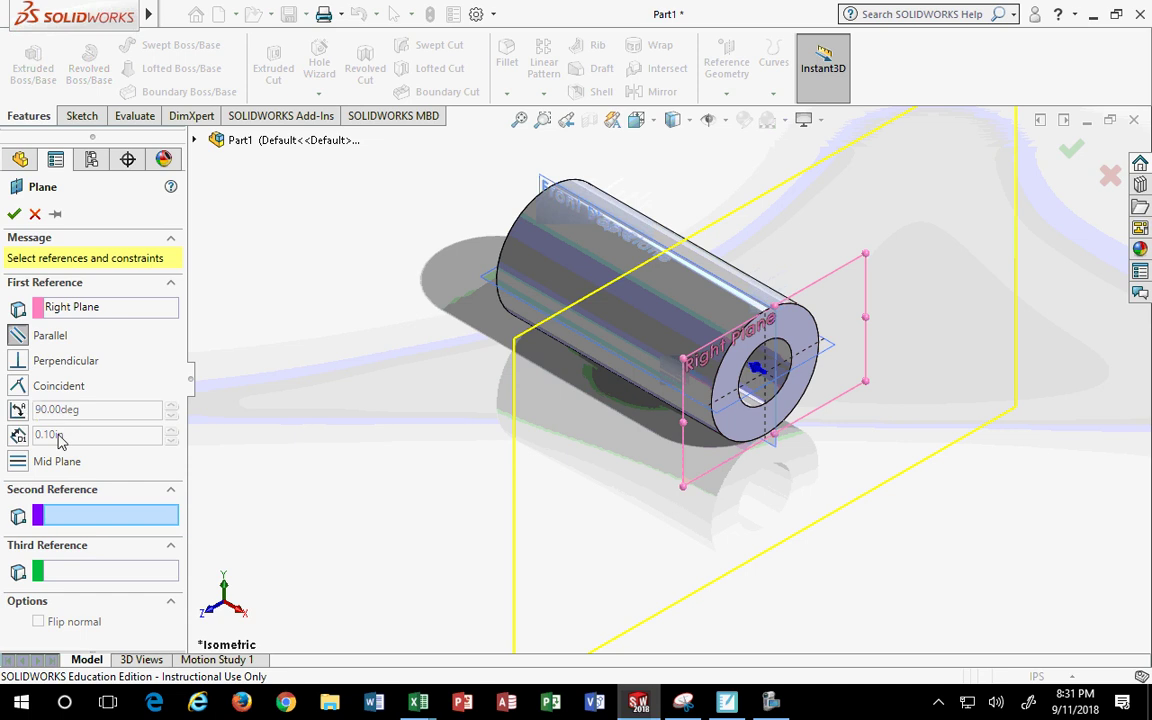
pyautogui.click(18, 434)
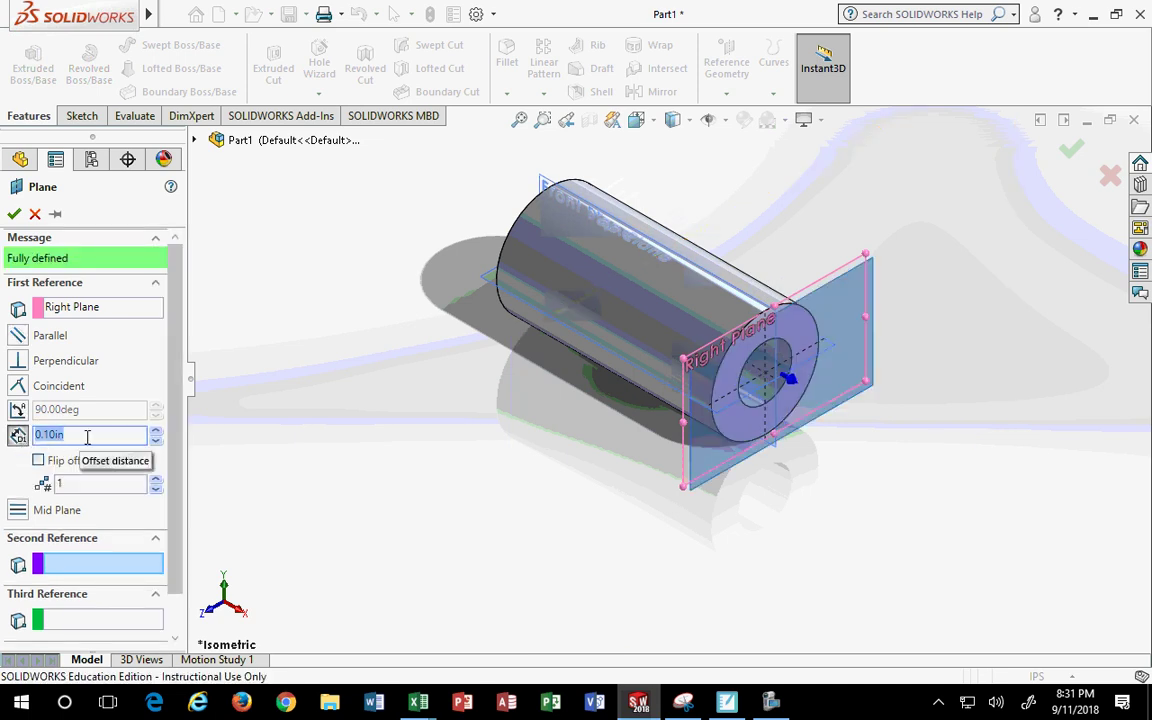
pyautogui.press('BackSpace')
pyautogui.write('.5')
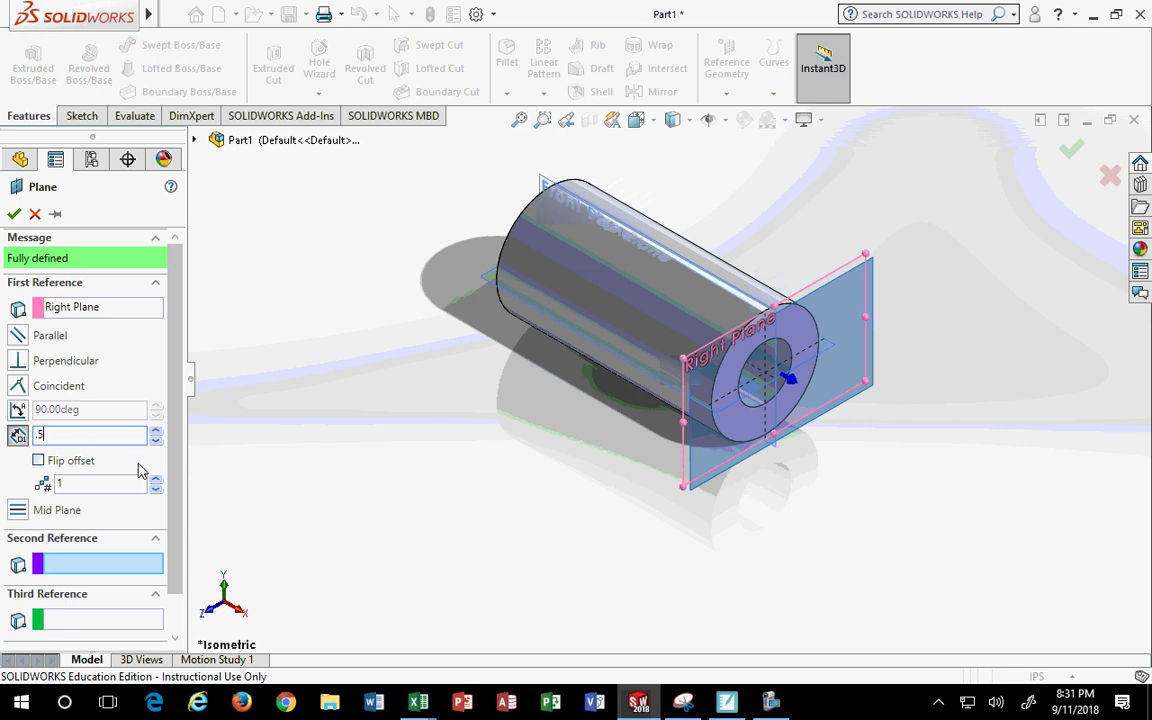
pyautogui.click(38, 461)
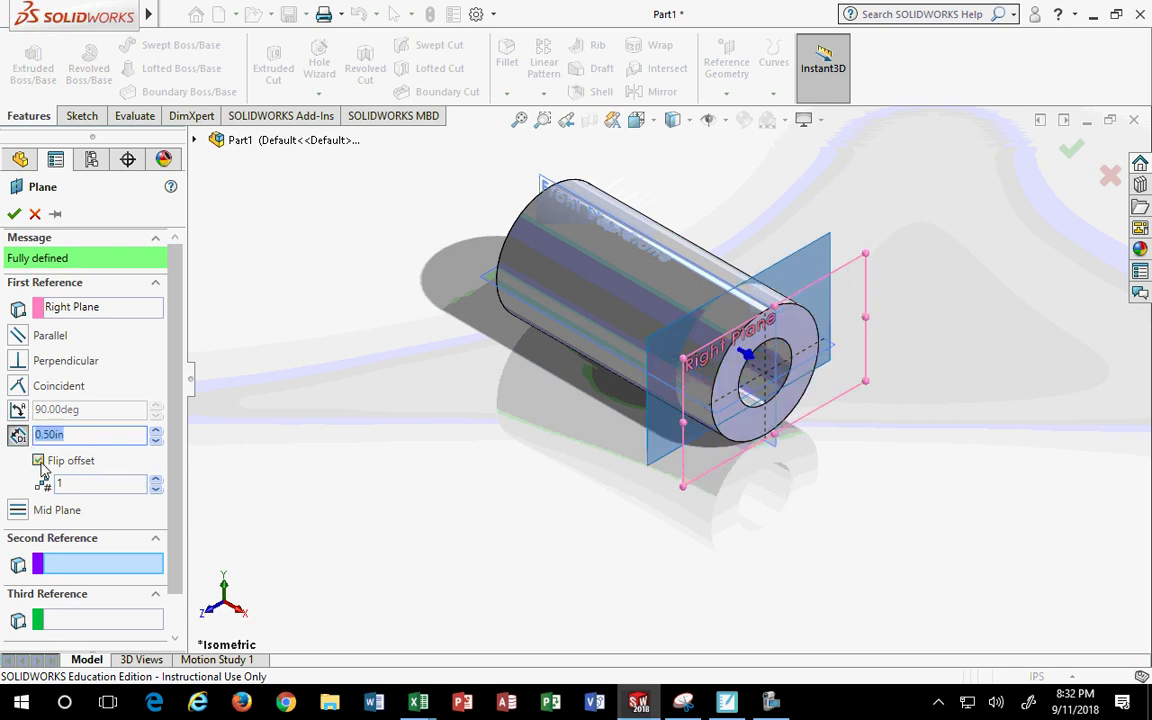
pyautogui.click(38, 461)
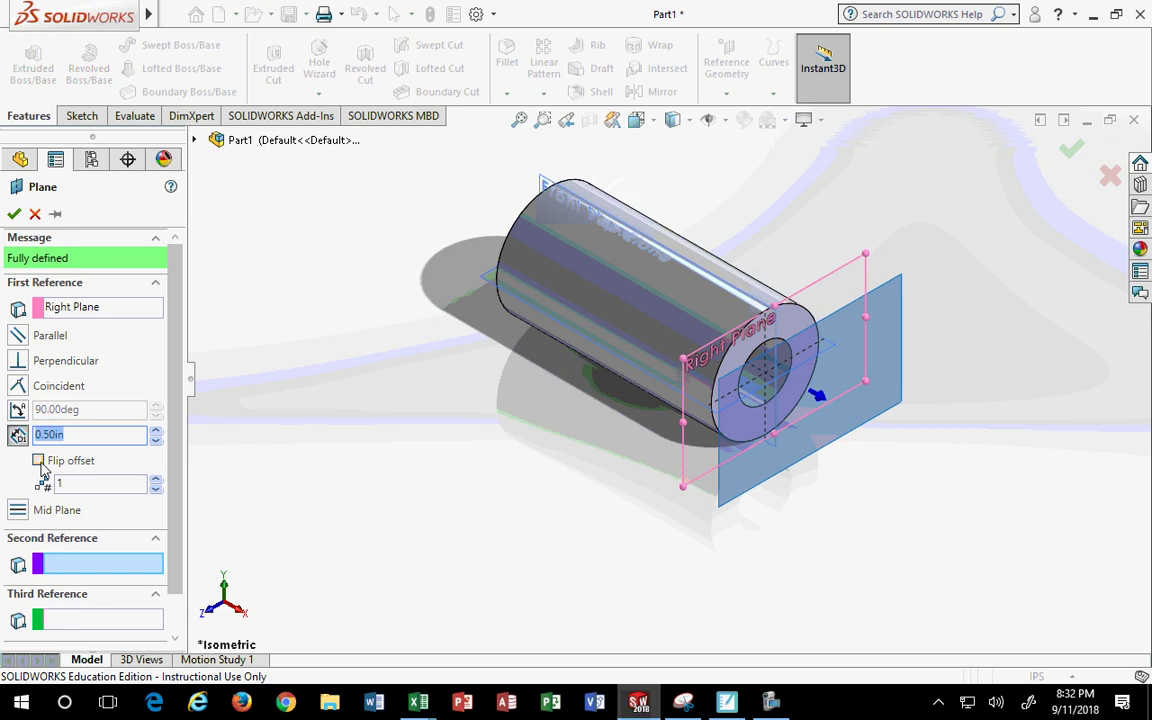
pyautogui.click(38, 461)
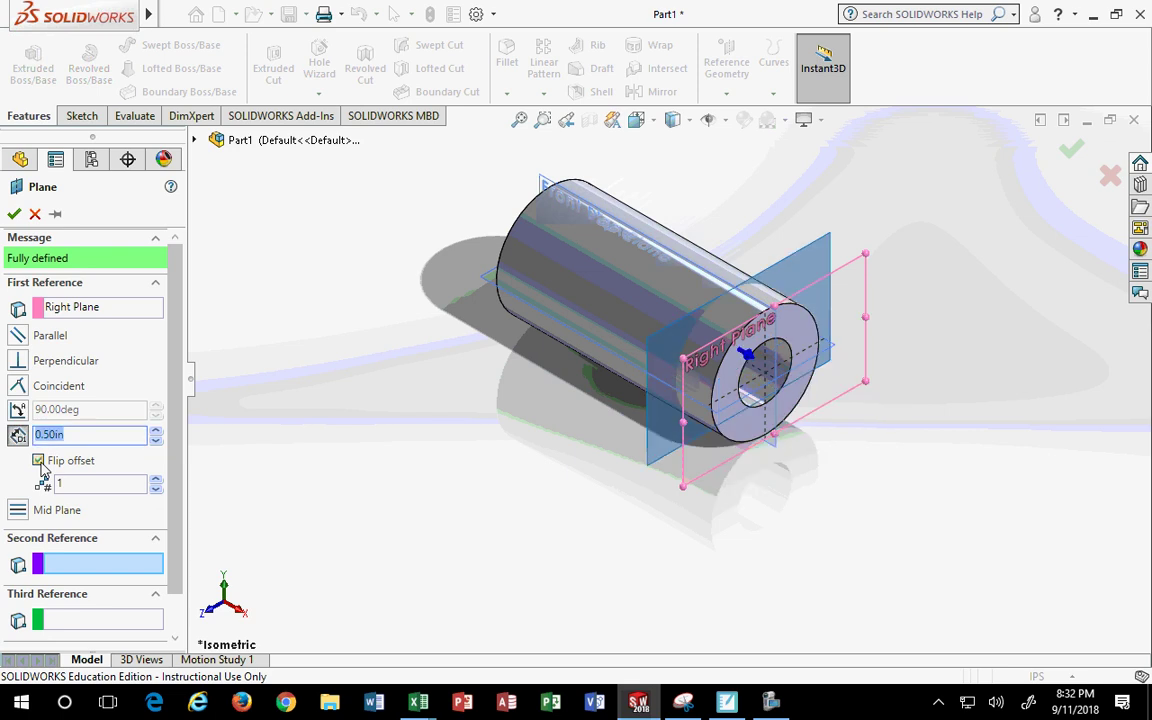
pyautogui.click(38, 461)
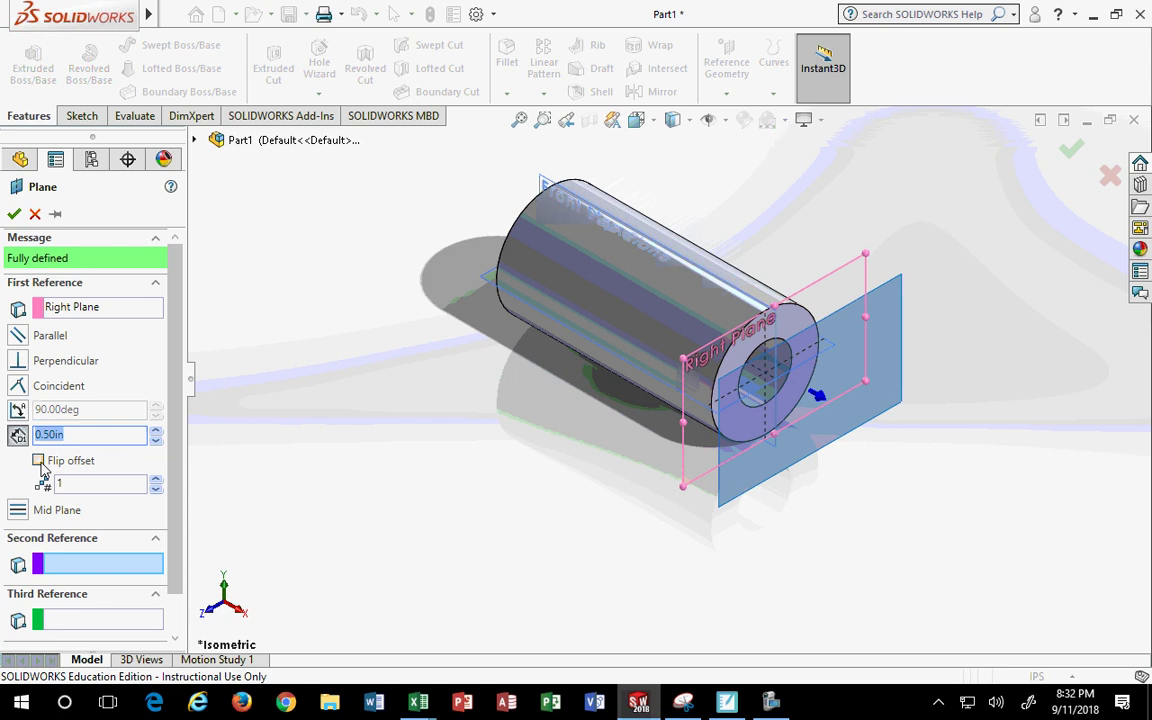
pyautogui.click(39, 462)
pyautogui.click(39, 462)
pyautogui.click(39, 461)
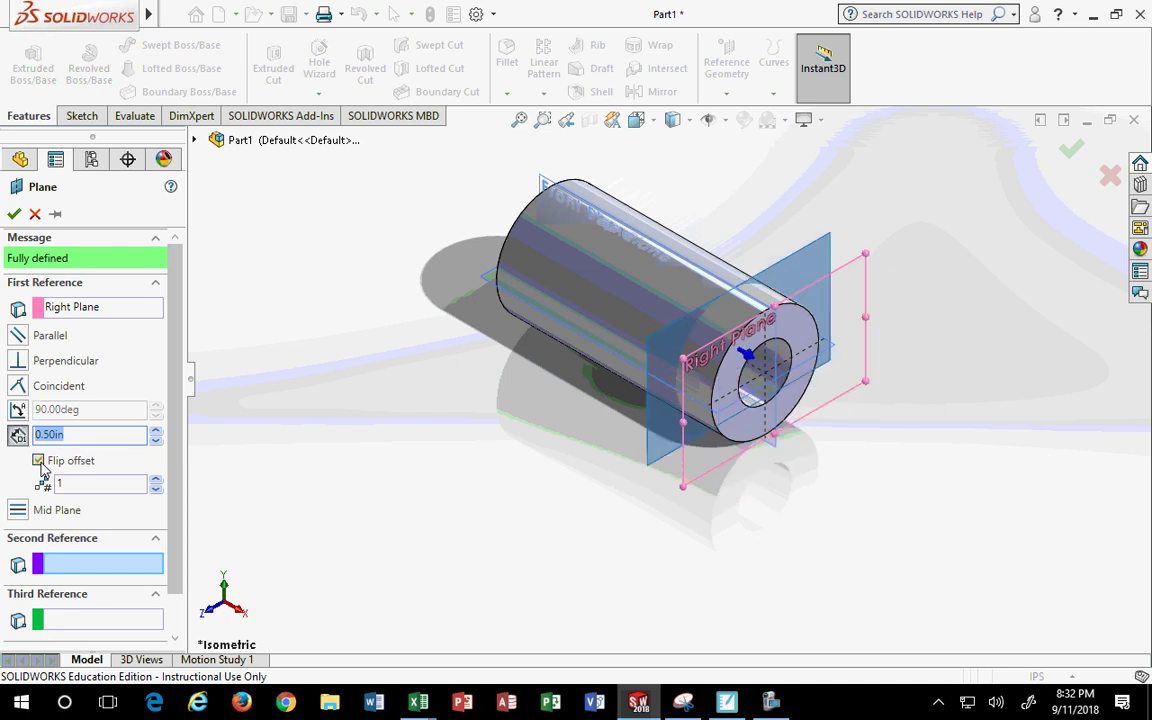
pyautogui.click(672, 119)
# Check the offset side in Front view, confirm Plane1 at 0.50 in, and return to isometric
pyautogui.click(667, 204)
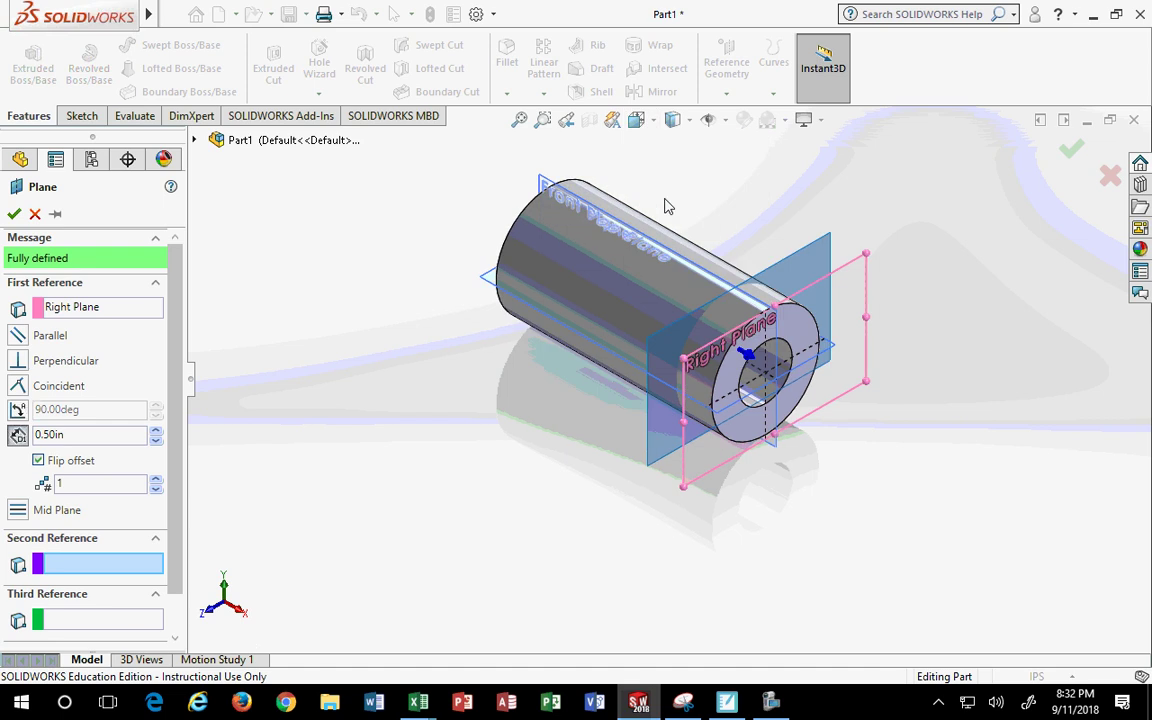
pyautogui.click(39, 461)
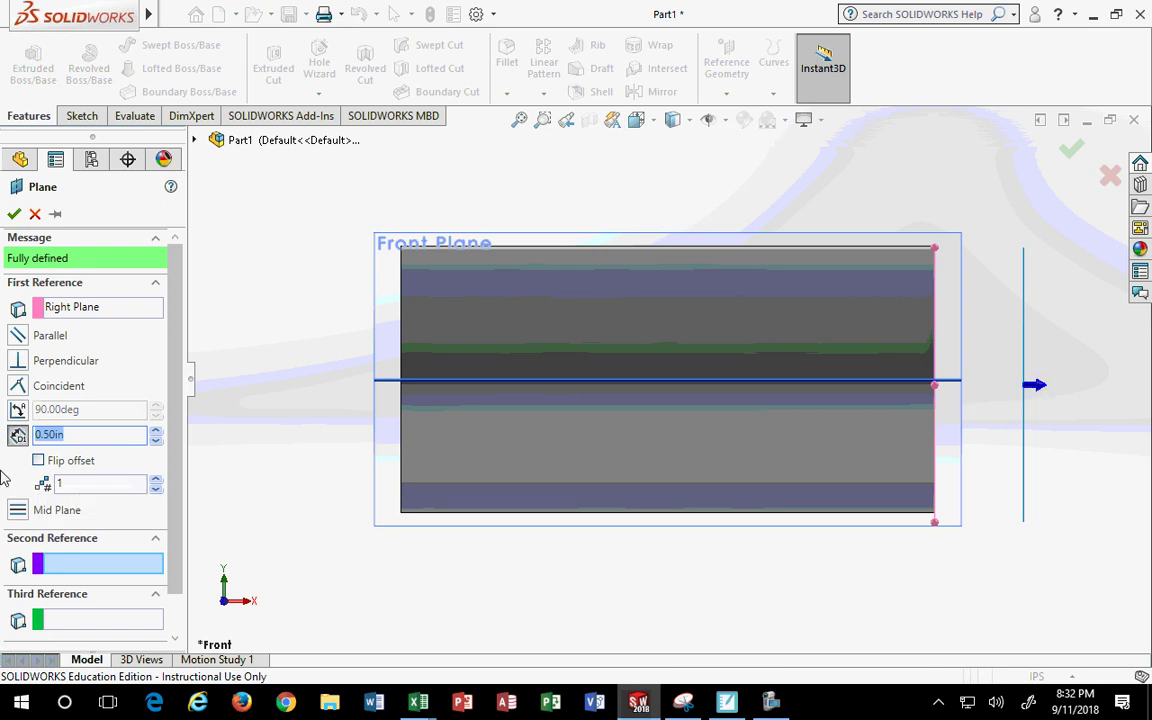
pyautogui.click(38, 460)
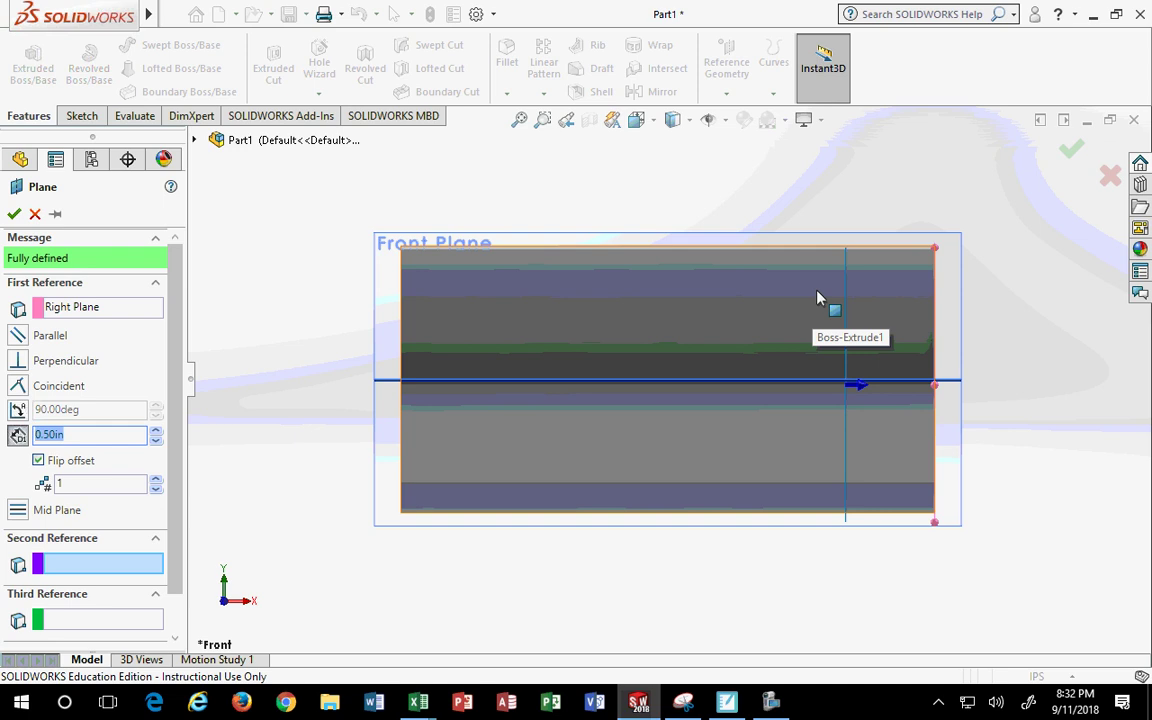
pyautogui.click(1073, 158)
pyautogui.hotkey('ctrl', '7')
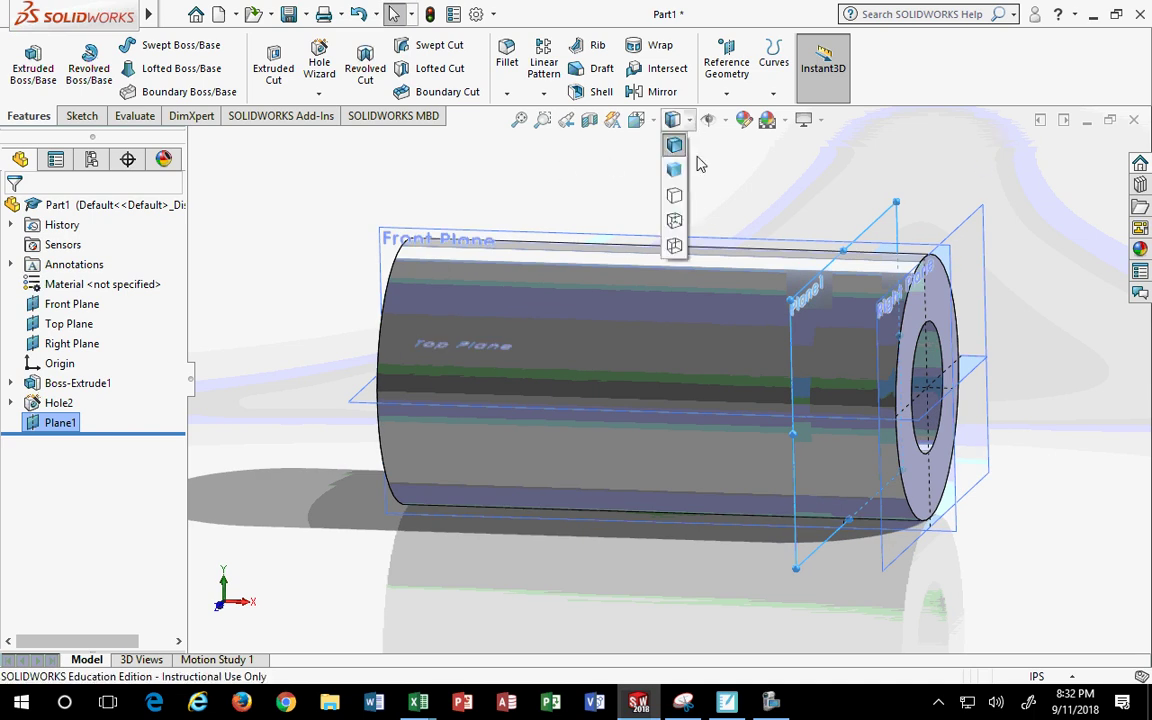
# Show the part in isometric and shrink the SOLIDWORKS window beside the C1 drawing
pyautogui.click(654, 121)
pyautogui.click(655, 122)
pyautogui.click(656, 121)
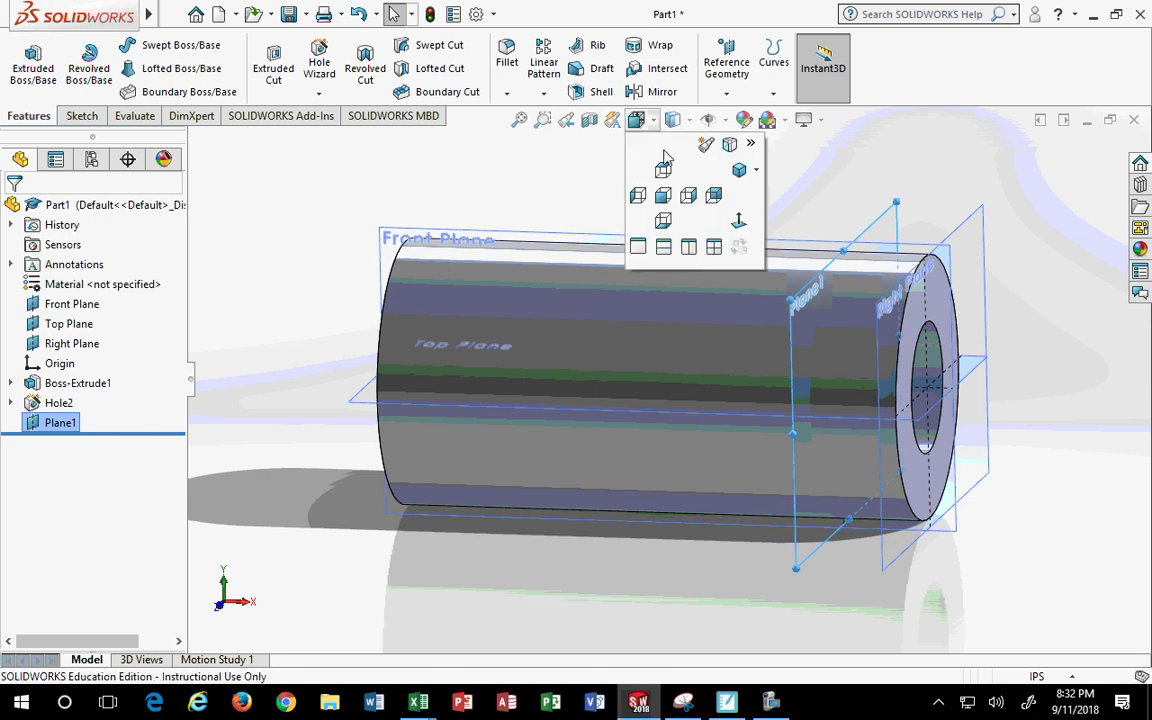
pyautogui.click(739, 170)
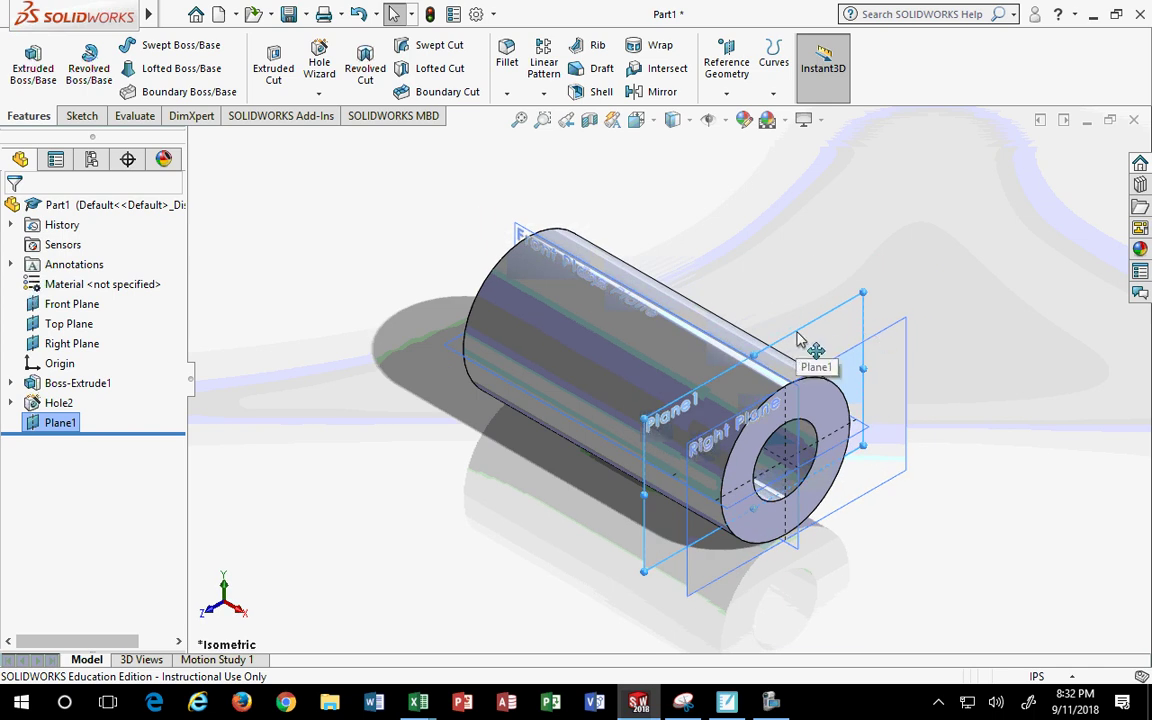
pyautogui.moveTo(738, 12)
pyautogui.mouseDown()
pyautogui.moveTo(350, 408)
pyautogui.moveTo(0, 452)
pyautogui.mouseUp()
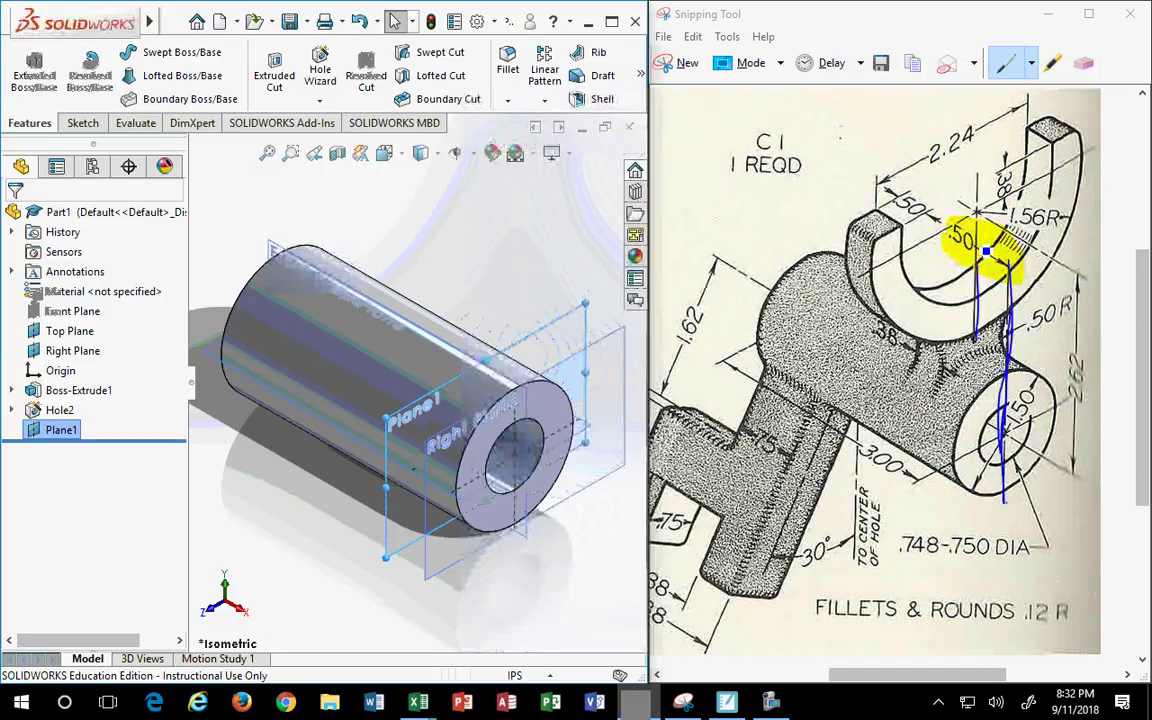
# Select Plane1 in the feature tree as the sketch plane
pyautogui.click(527, 330)
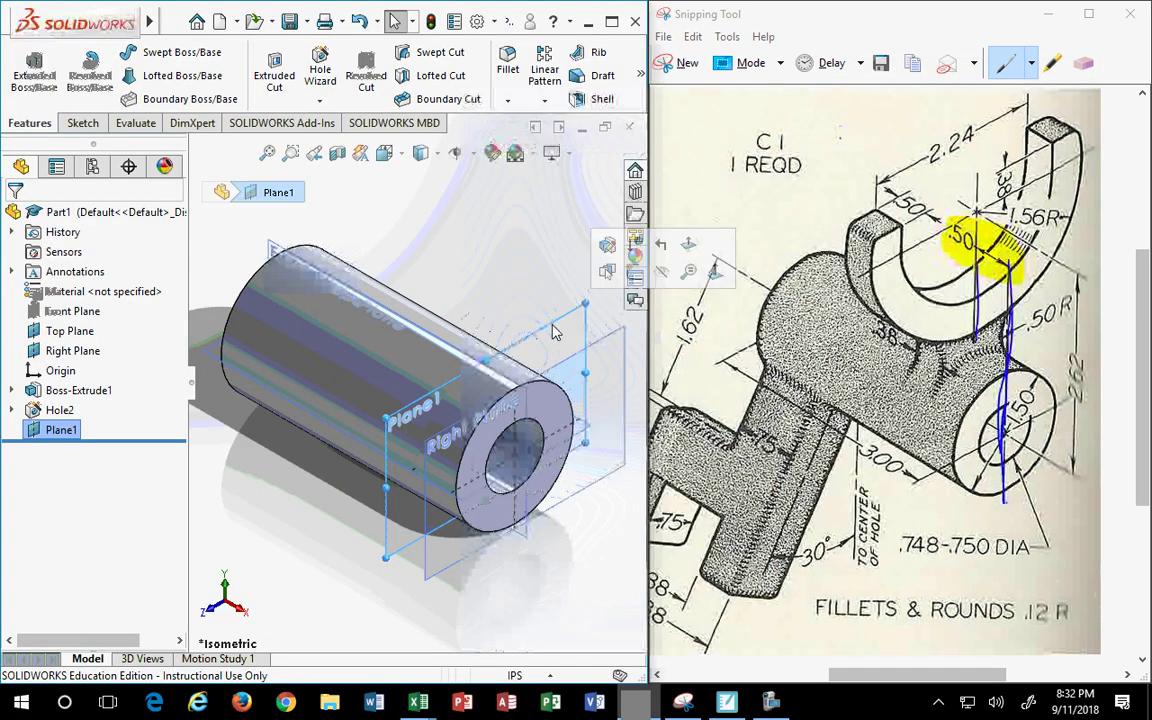
pyautogui.click(490, 258)
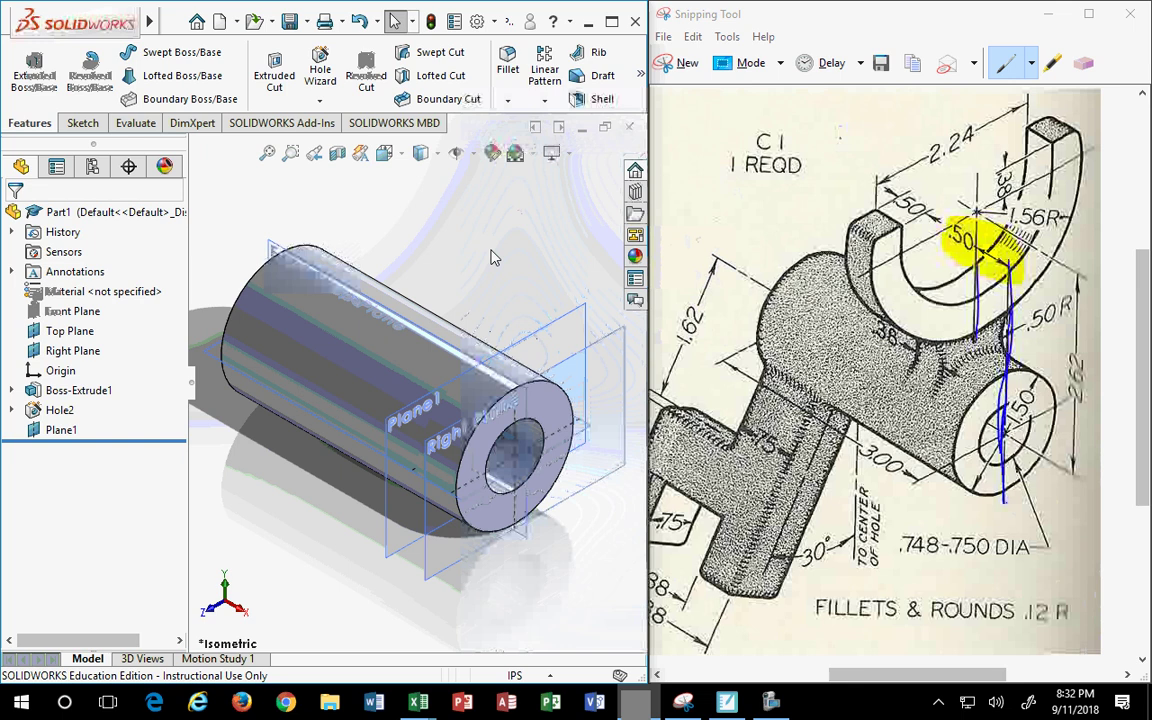
pyautogui.click(543, 331)
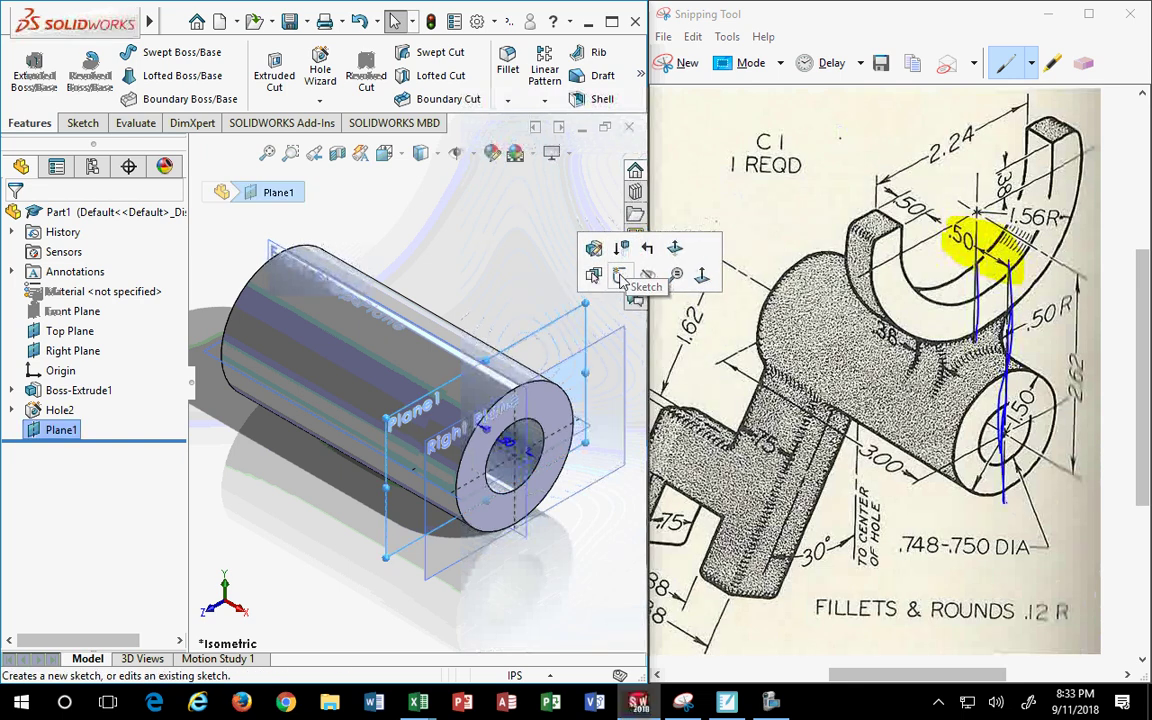
# Start a new sketch on Plane1 and orient the view normal to it
pyautogui.click(620, 277)
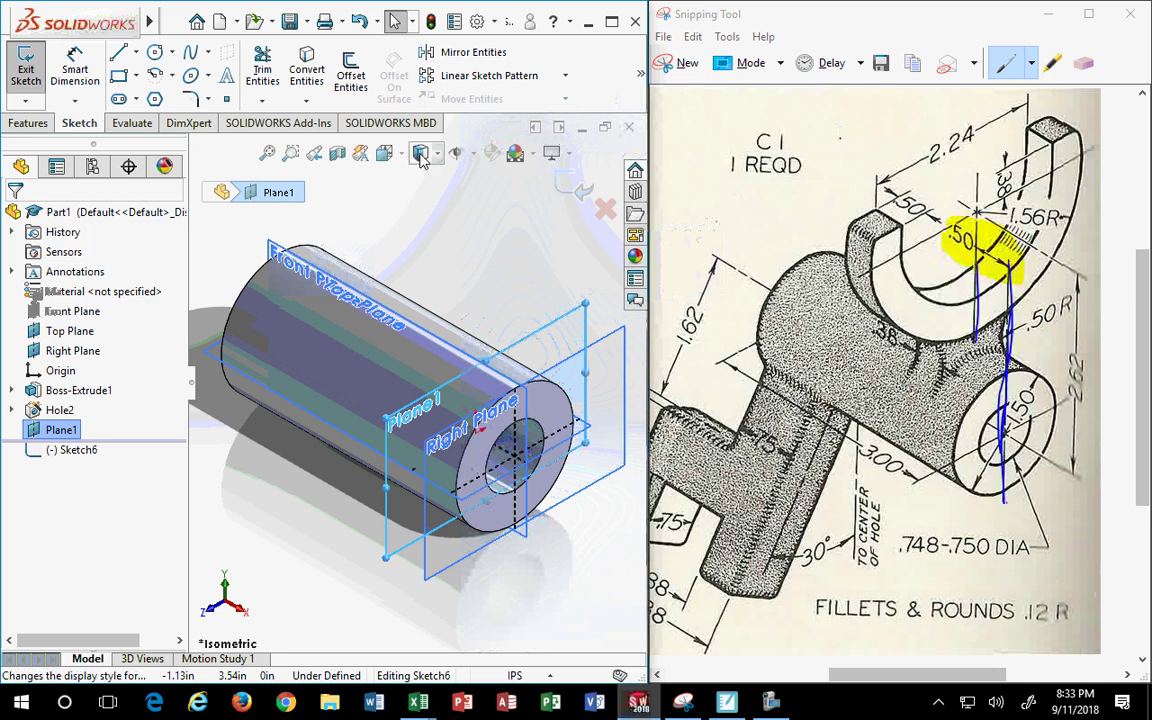
pyautogui.click(384, 152)
pyautogui.click(485, 257)
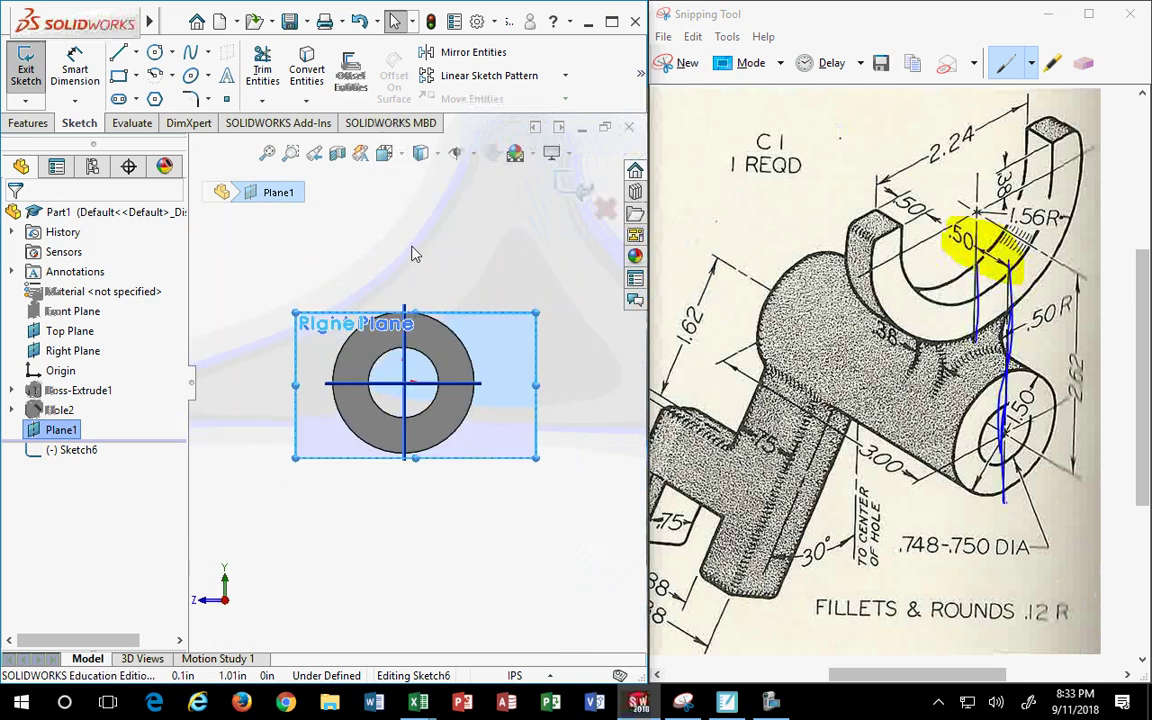
pyautogui.click(155, 52)
pyautogui.moveTo(432, 249)
pyautogui.mouseDown(button='middle')
pyautogui.moveTo(401, 247)
pyautogui.moveTo(368, 170)
pyautogui.mouseUp(button='middle')
pyautogui.click(401, 155)
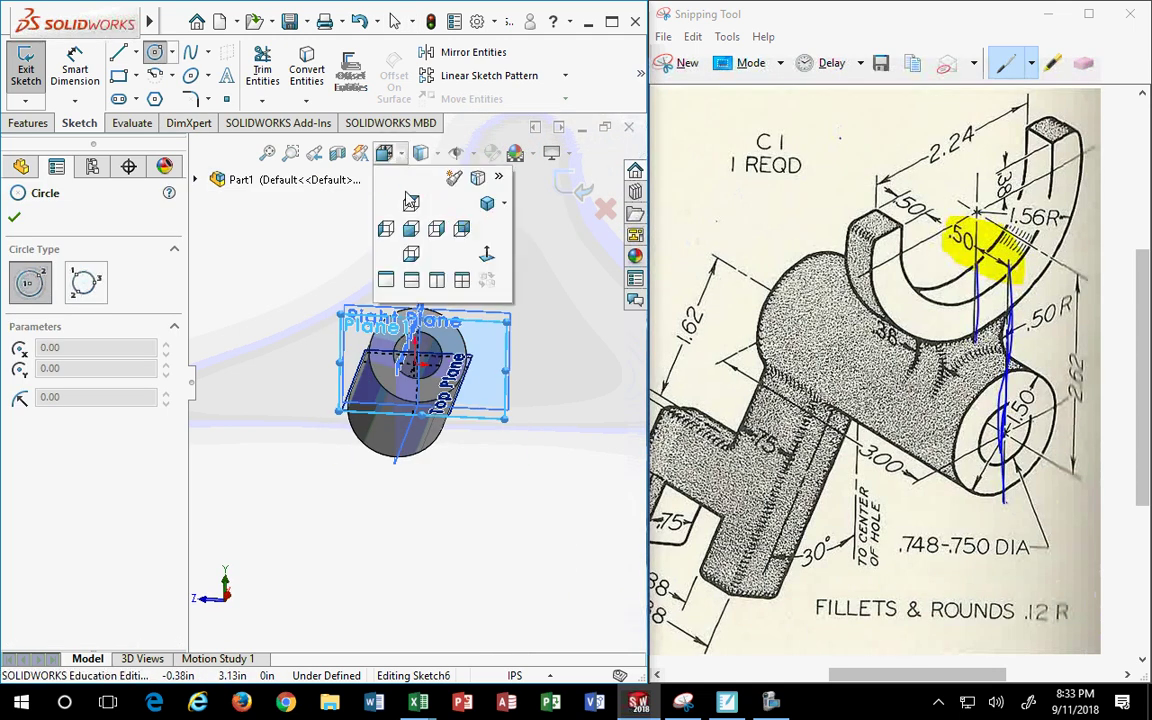
pyautogui.click(488, 252)
pyautogui.moveTo(407, 283); pyautogui.dragTo(461, 265, button='middle')
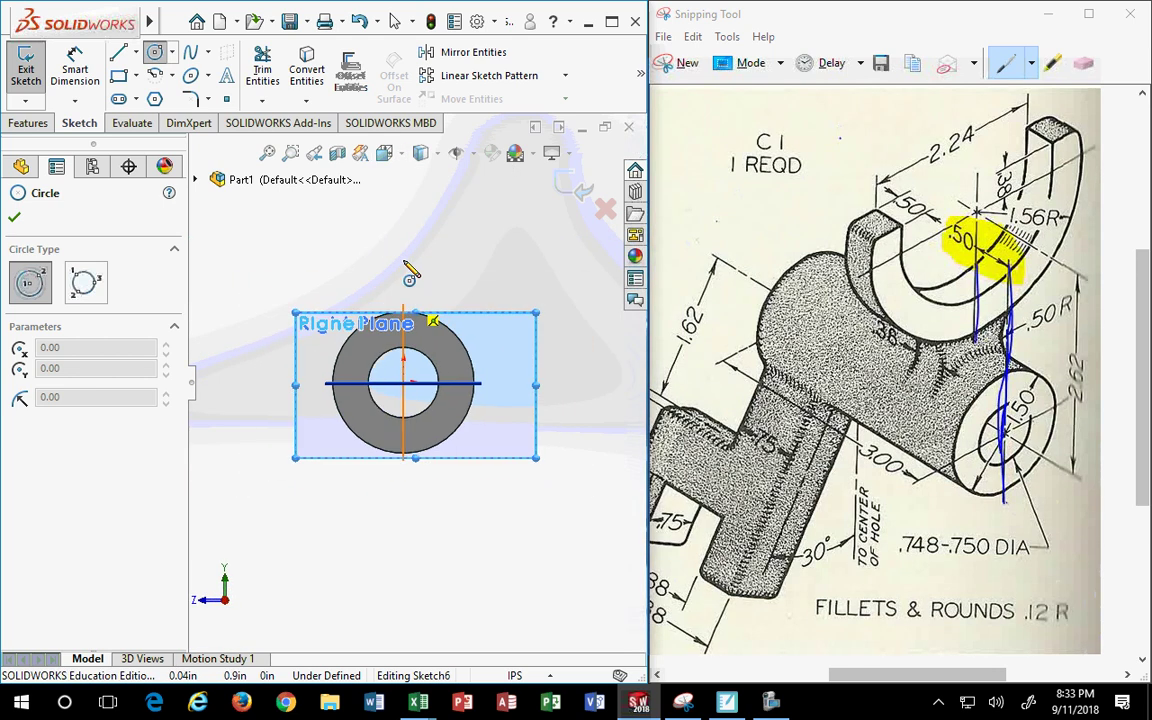
pyautogui.click(420, 153)
pyautogui.click(480, 260)
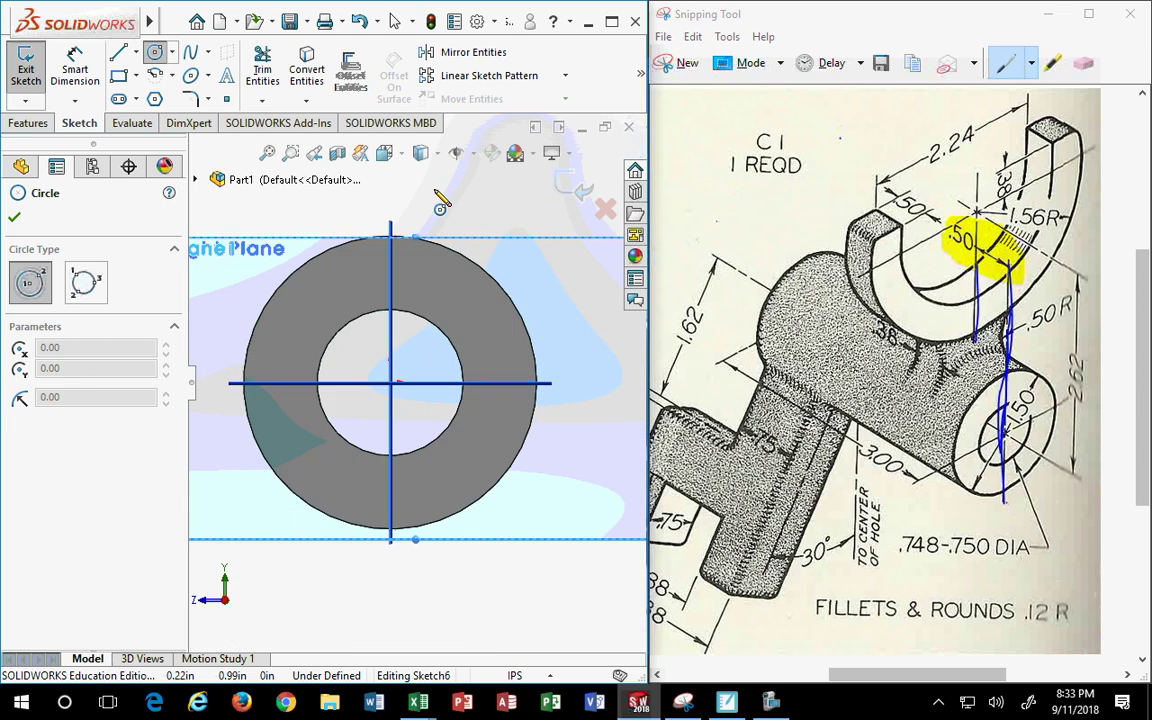
# Draw a larger and a smaller concentric circle above the cylinder
pyautogui.click(404, 187)
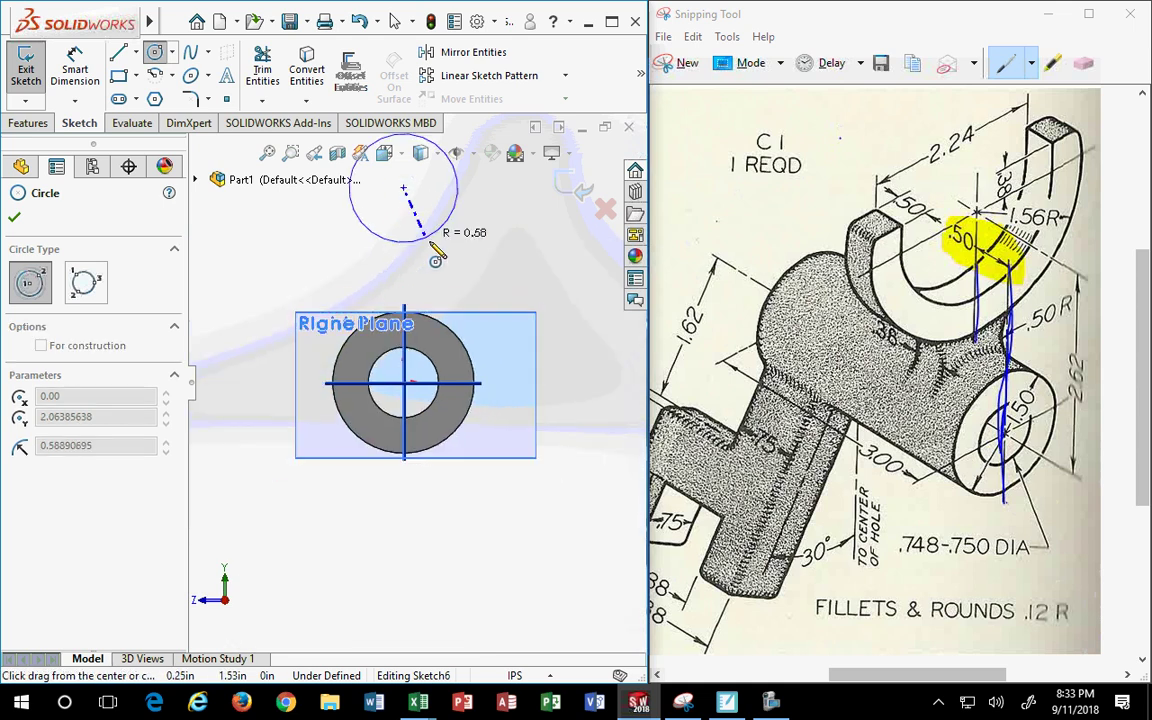
pyautogui.click(452, 234)
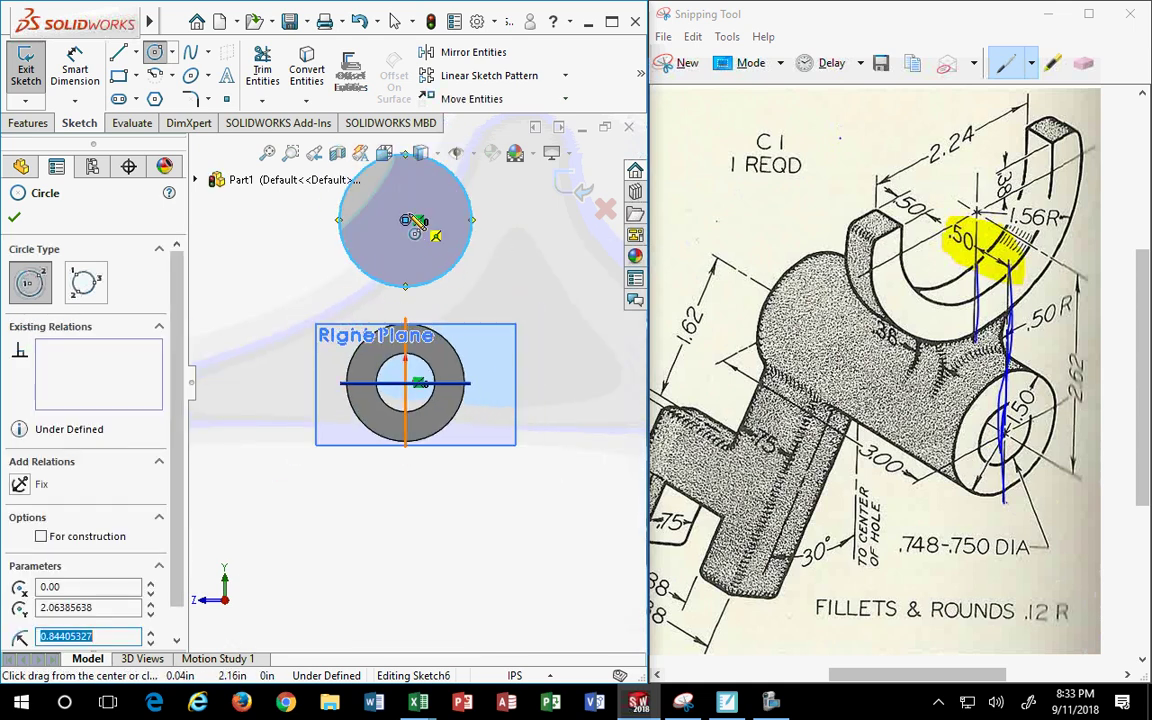
pyautogui.click(420, 220)
pyautogui.click(437, 275)
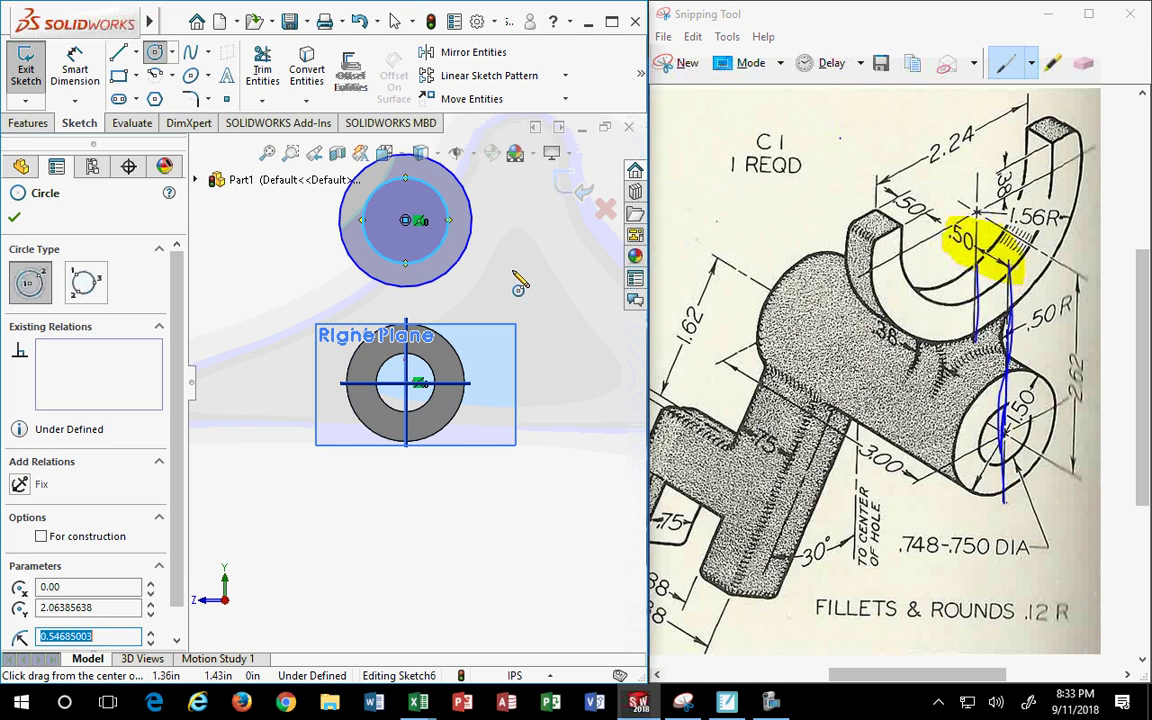
pyautogui.press('Escape')
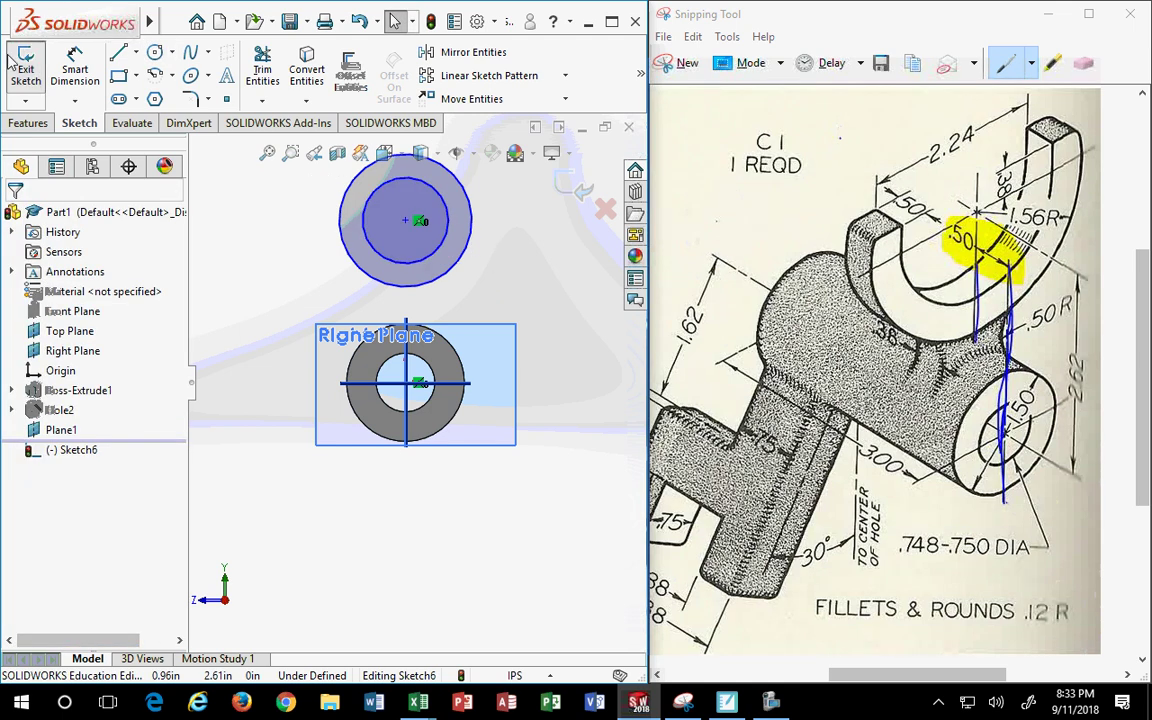
# Draw a horizontal line across the outer circle through the circles' shared centre
pyautogui.click(118, 52)
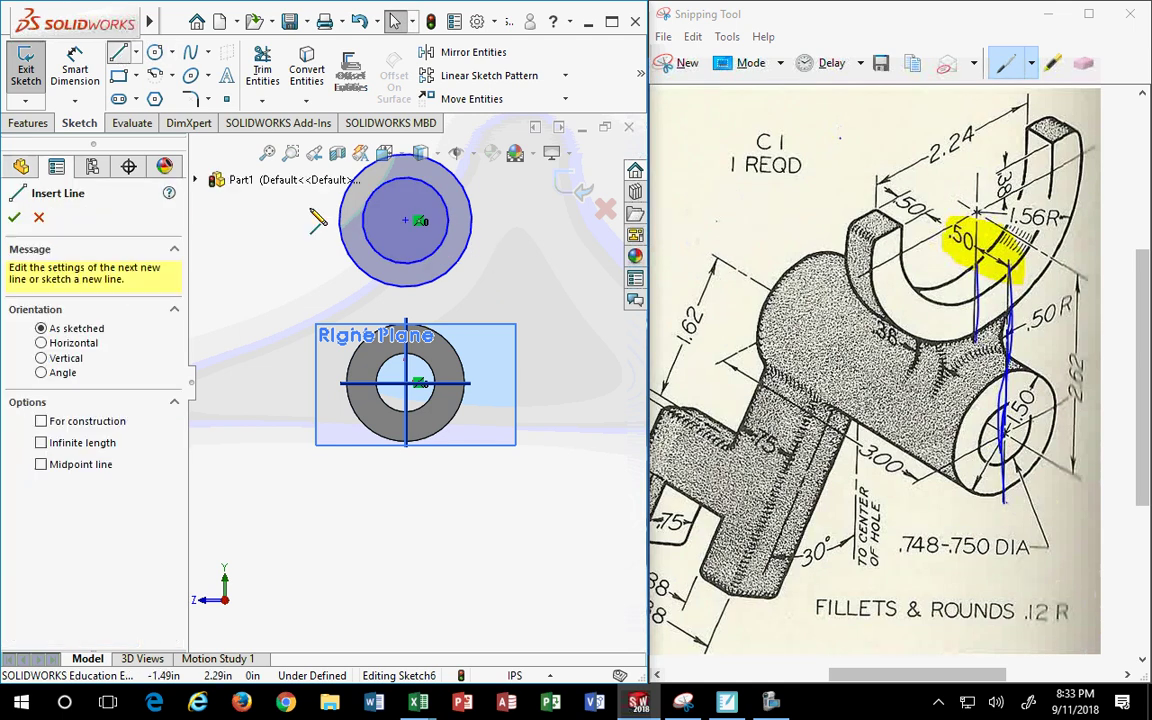
pyautogui.click(420, 220)
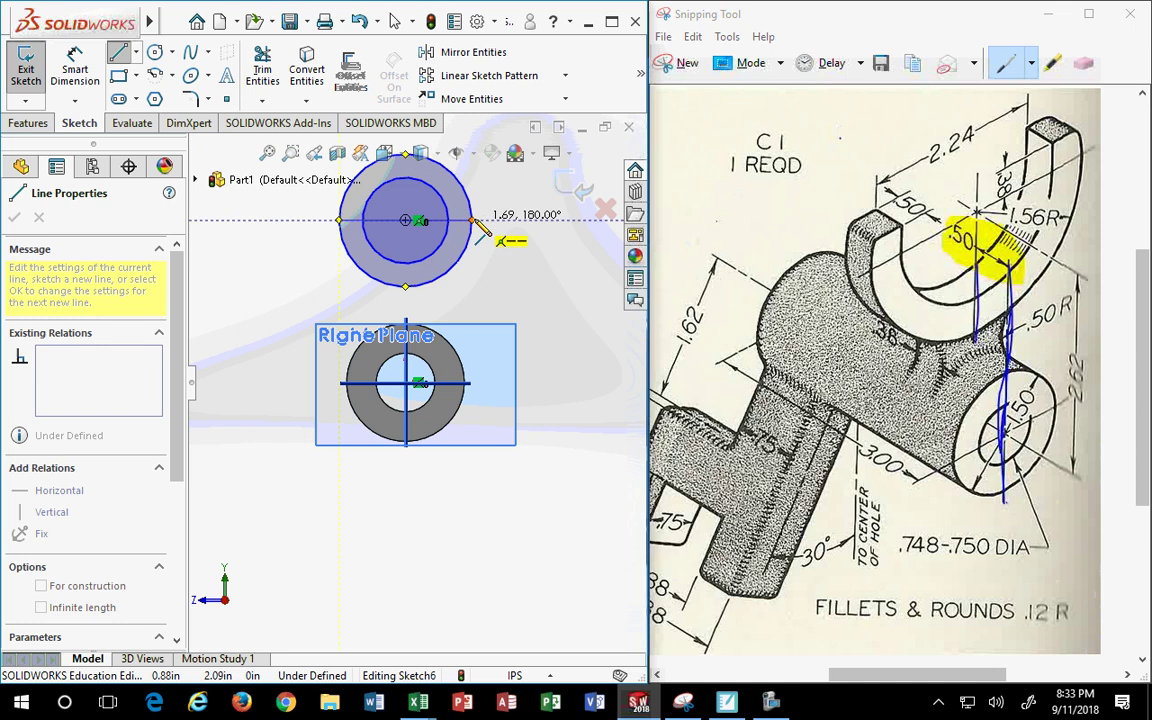
pyautogui.click(472, 220)
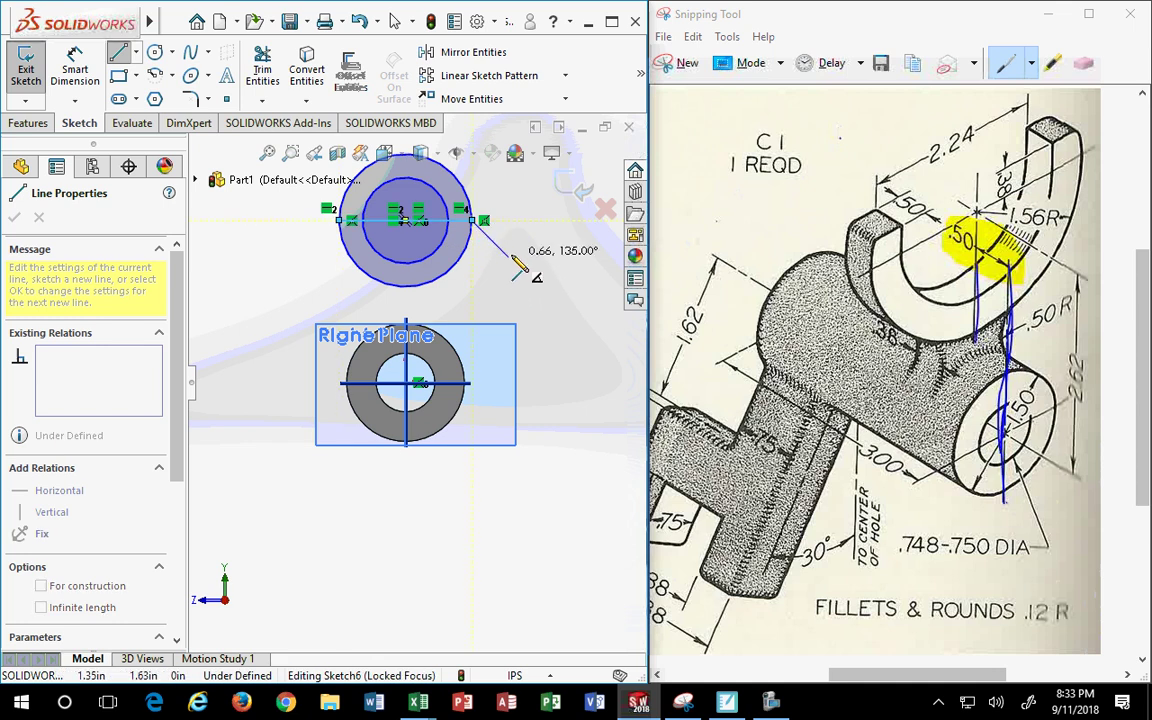
pyautogui.press('Escape')
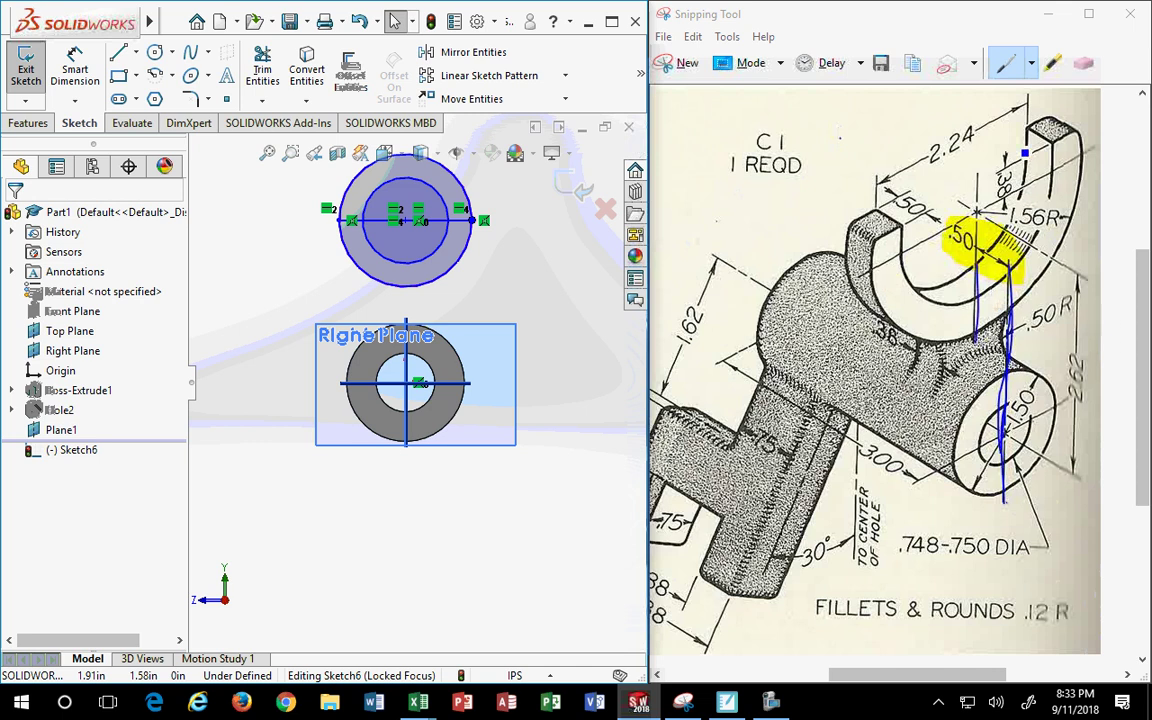
# Draw red centre lines across the top of the U and through the arc centre
pyautogui.click(1031, 63)
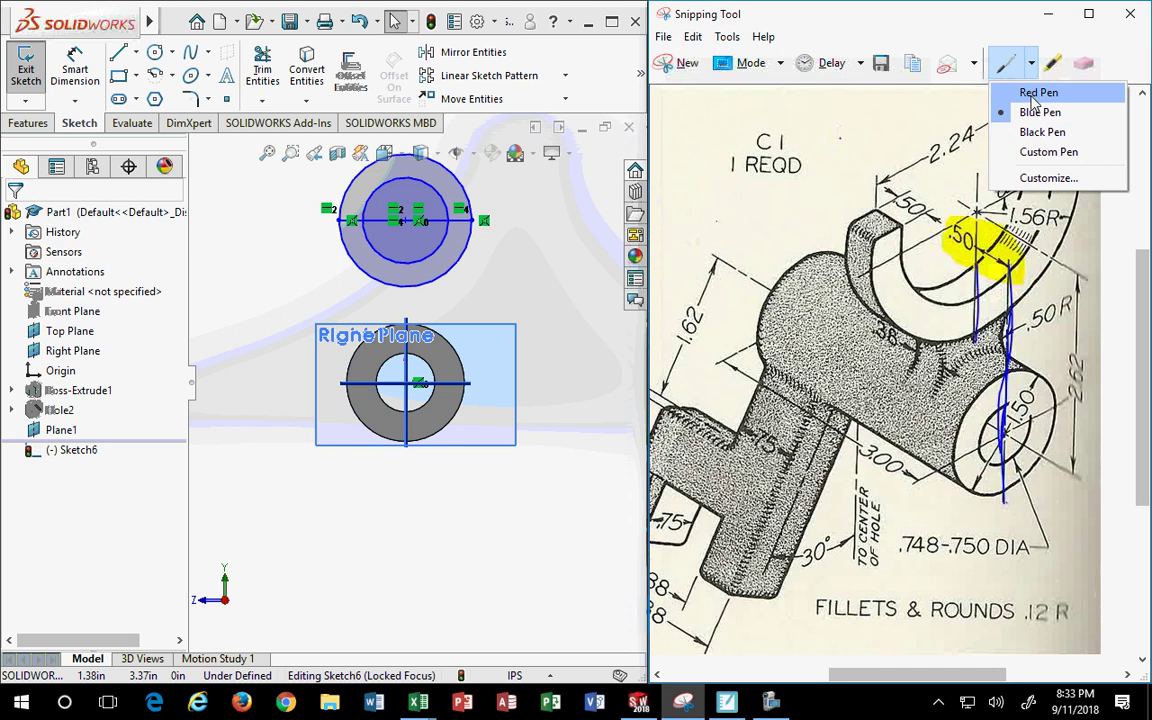
pyautogui.click(1038, 92)
pyautogui.moveTo(858, 278); pyautogui.dragTo(878, 278)
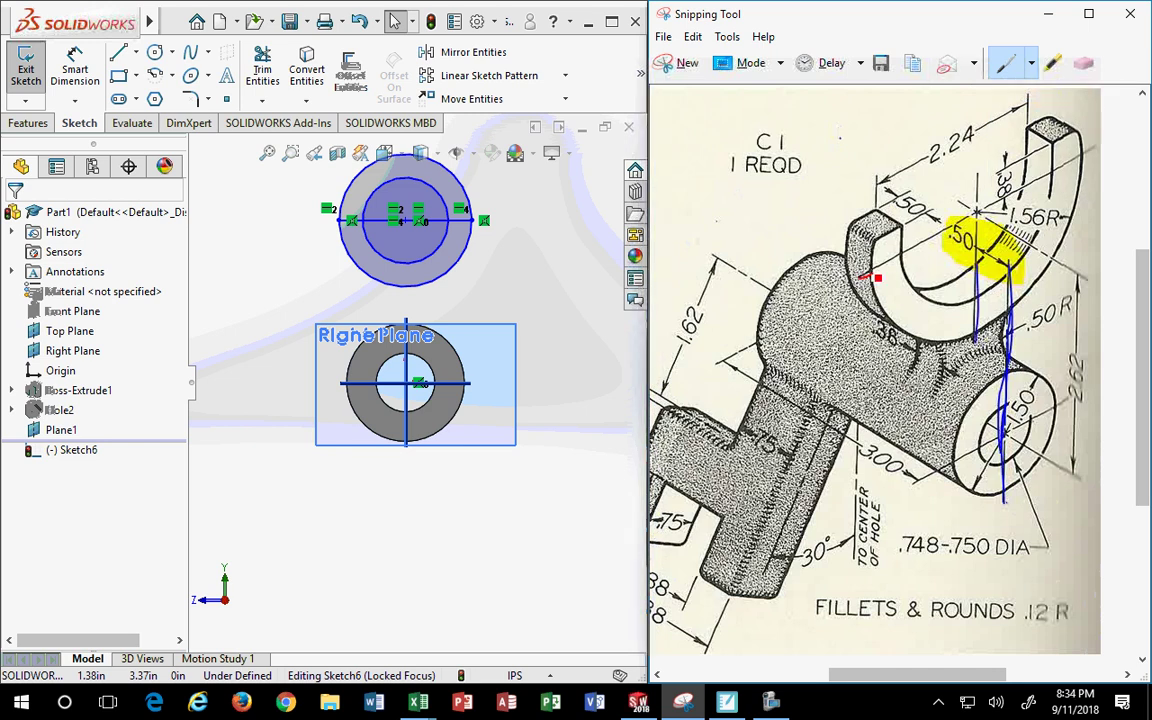
pyautogui.moveTo(928, 243); pyautogui.dragTo(1095, 148)
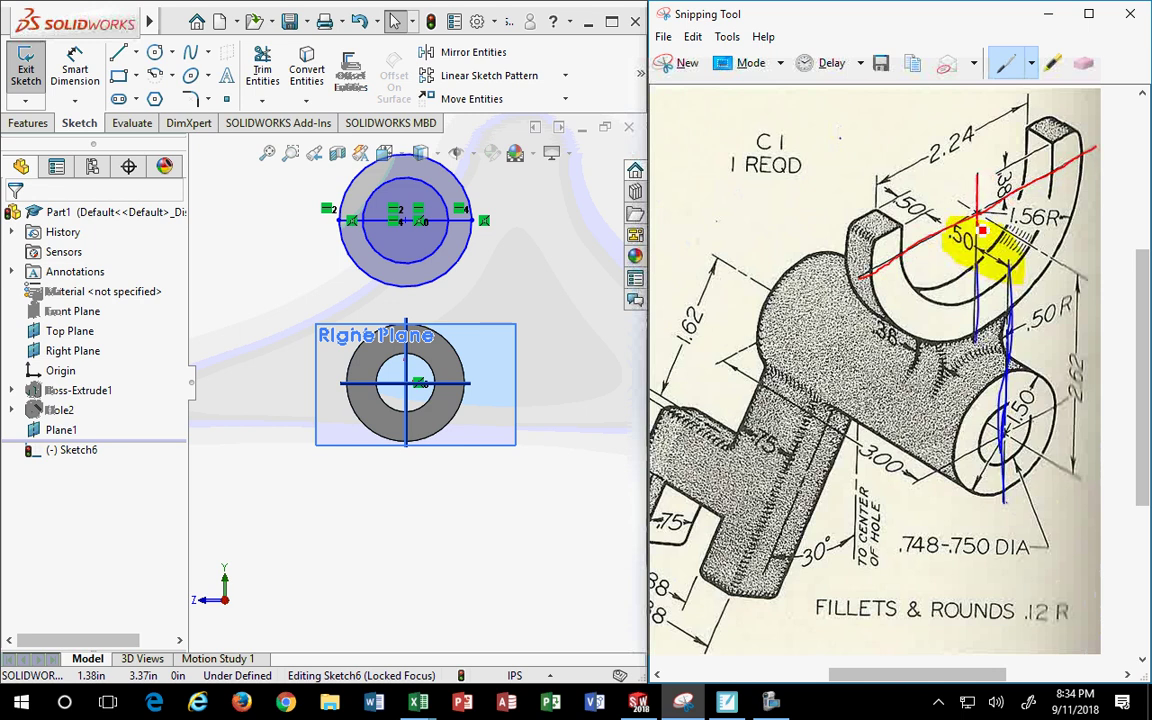
pyautogui.moveTo(980, 272); pyautogui.dragTo(979, 321)
# Highlight both arm tops in yellow and circle the .38 dimension in red
pyautogui.click(973, 63)
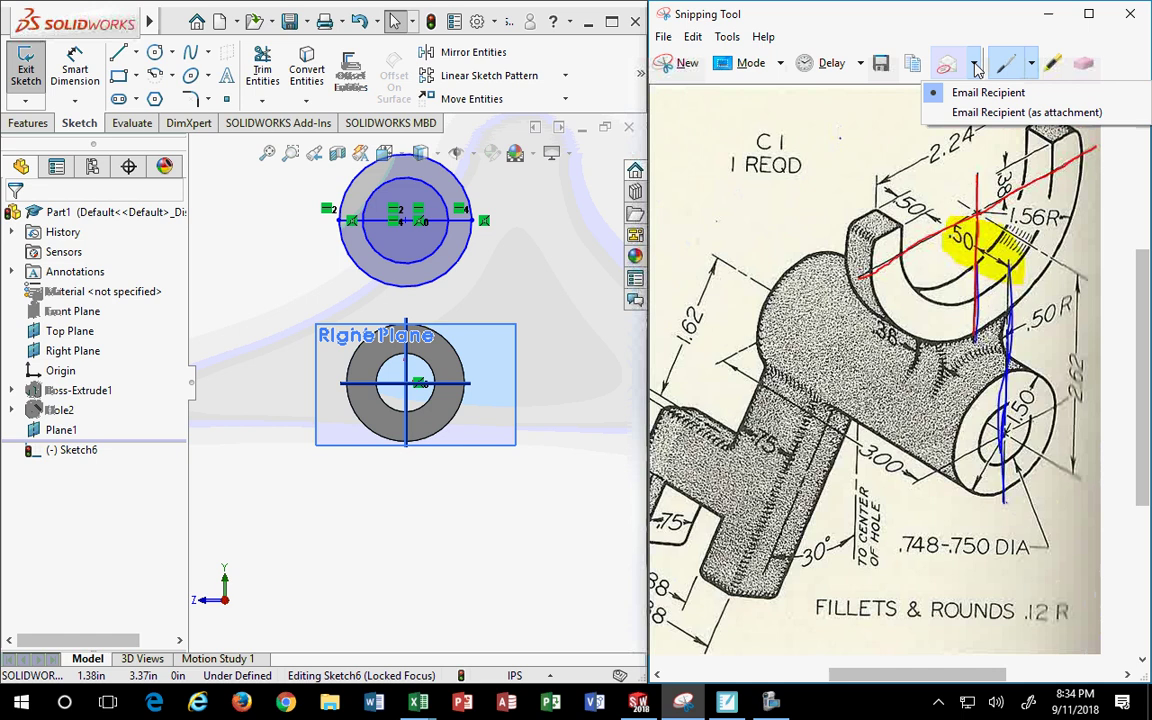
pyautogui.click(1052, 63)
pyautogui.moveTo(1060, 135)
pyautogui.mouseDown()
pyautogui.moveTo(1065, 160)
pyautogui.moveTo(1082, 150)
pyautogui.mouseUp()
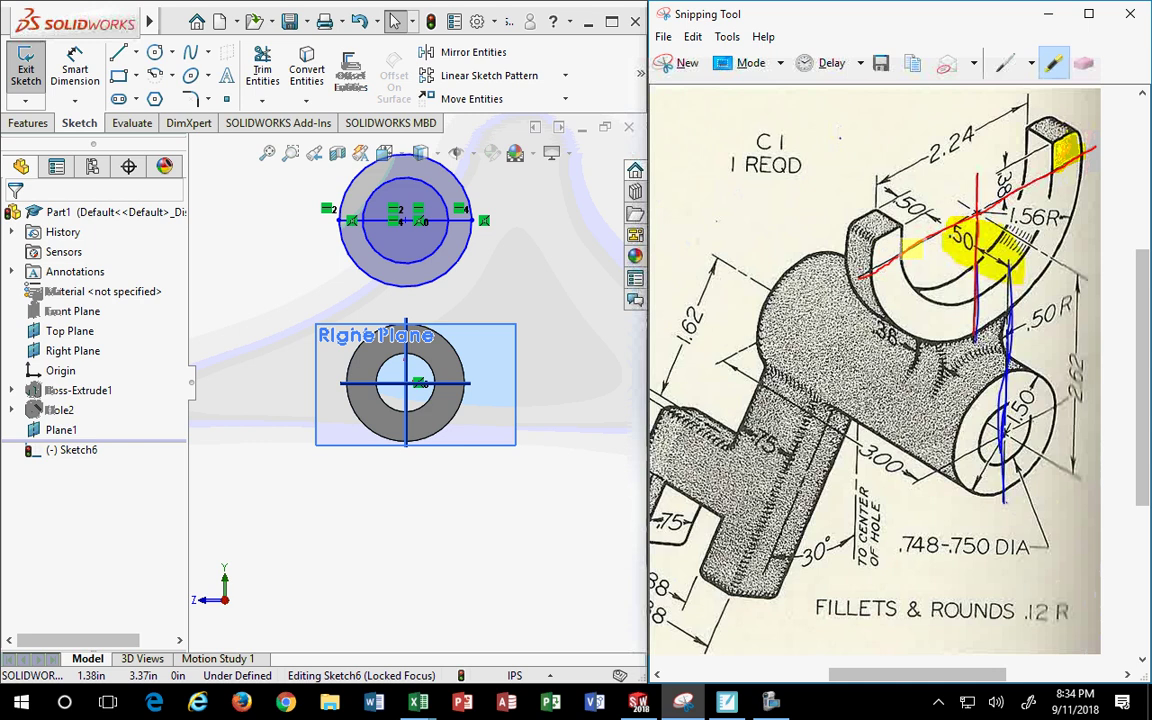
pyautogui.moveTo(878, 255); pyautogui.dragTo(895, 232)
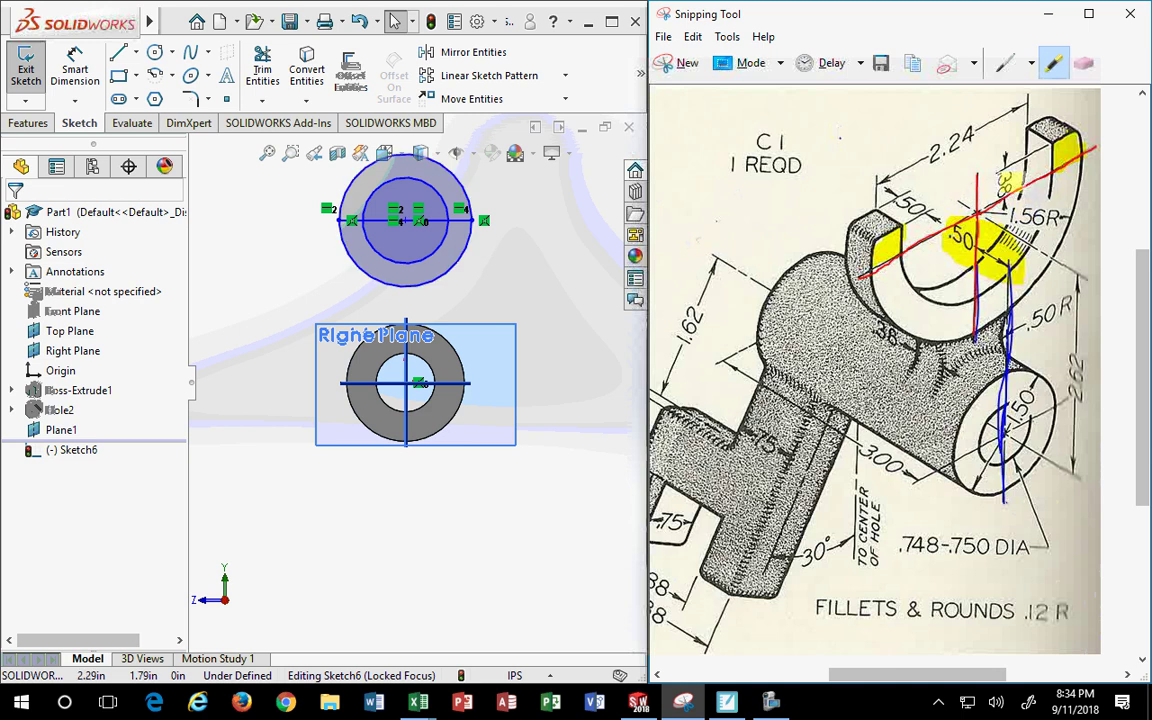
pyautogui.click(1012, 64)
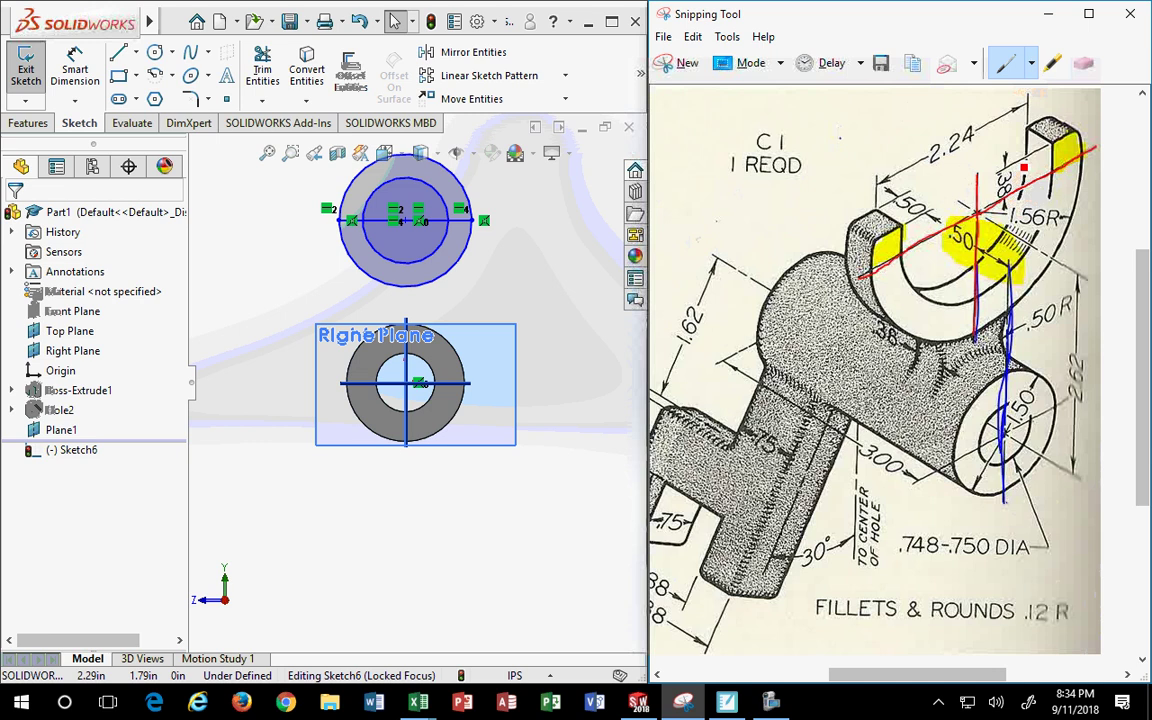
pyautogui.moveTo(993, 203)
pyautogui.mouseDown()
pyautogui.moveTo(1025, 153)
pyautogui.moveTo(995, 158)
pyautogui.mouseUp()
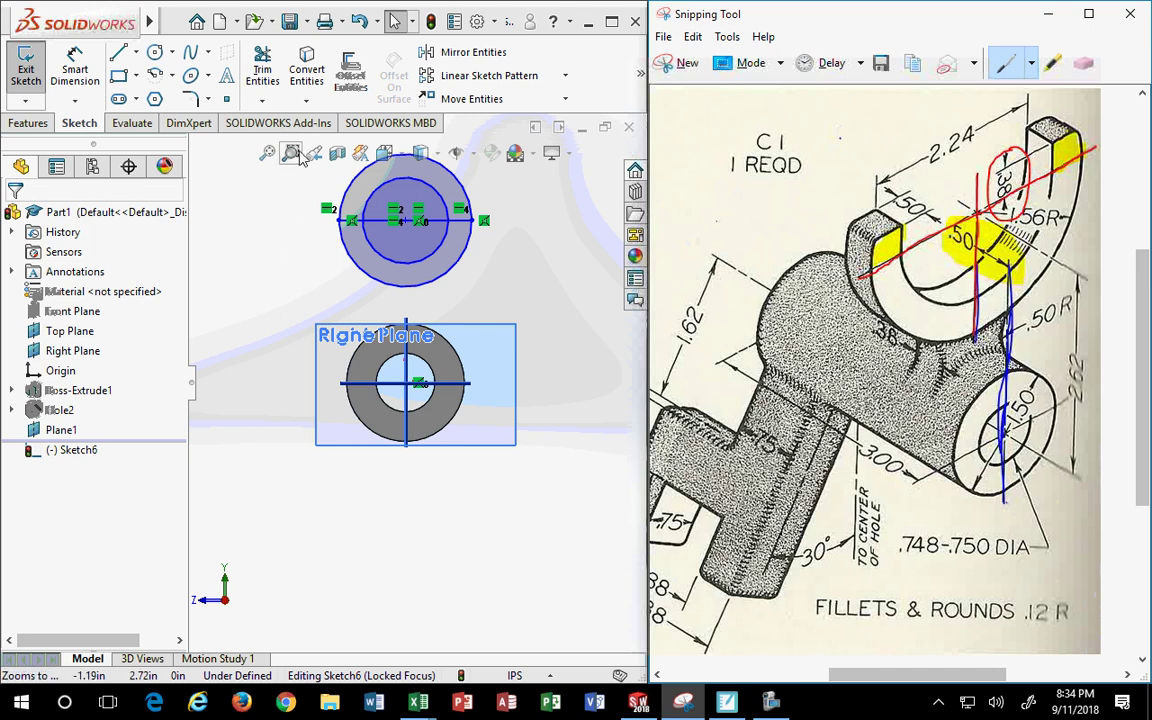
pyautogui.click(224, 100)
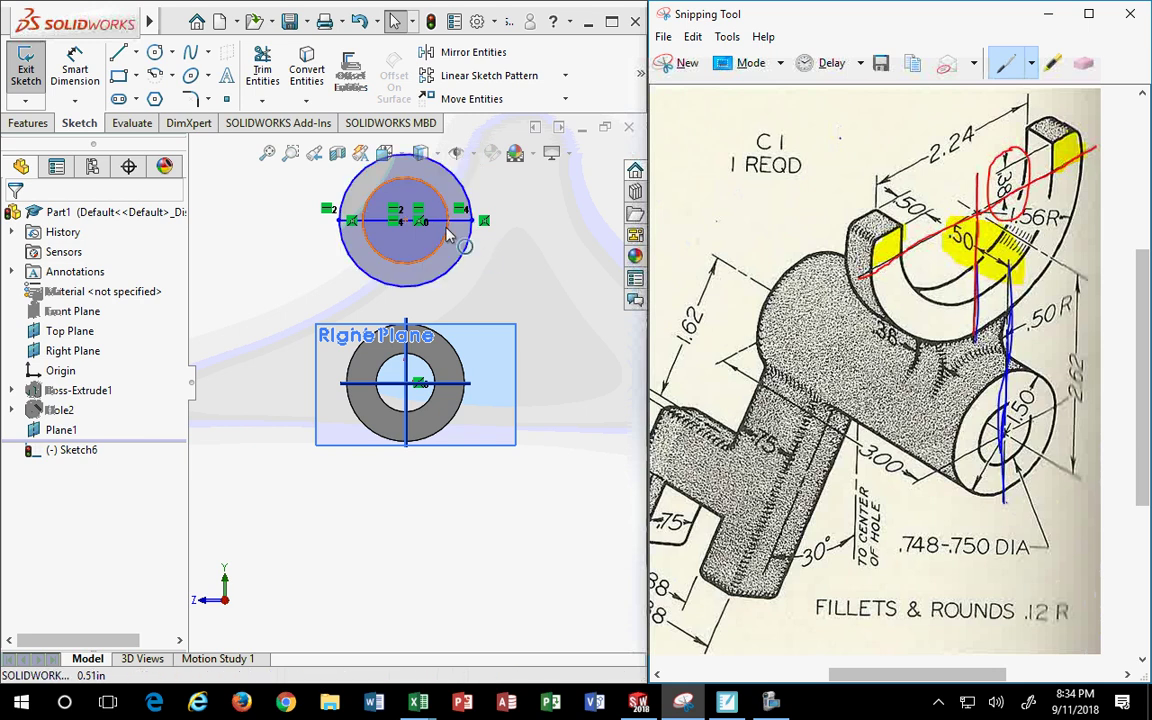
pyautogui.click(436, 227)
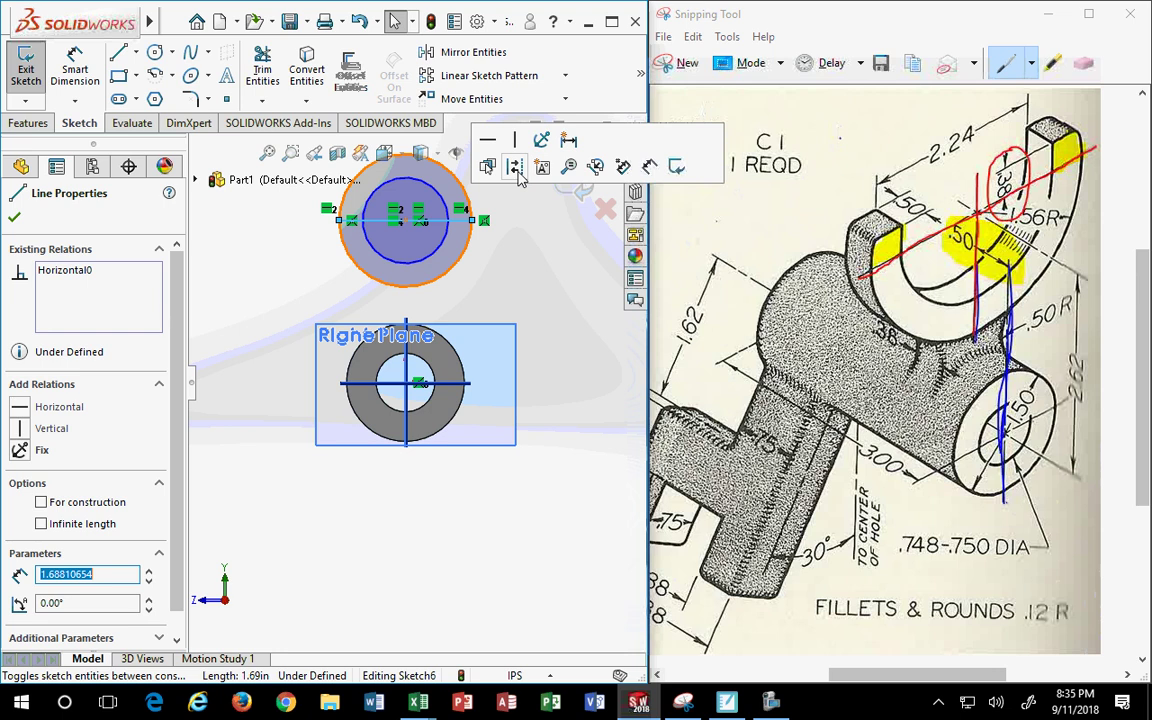
pyautogui.press('Escape')
pyautogui.press('f')
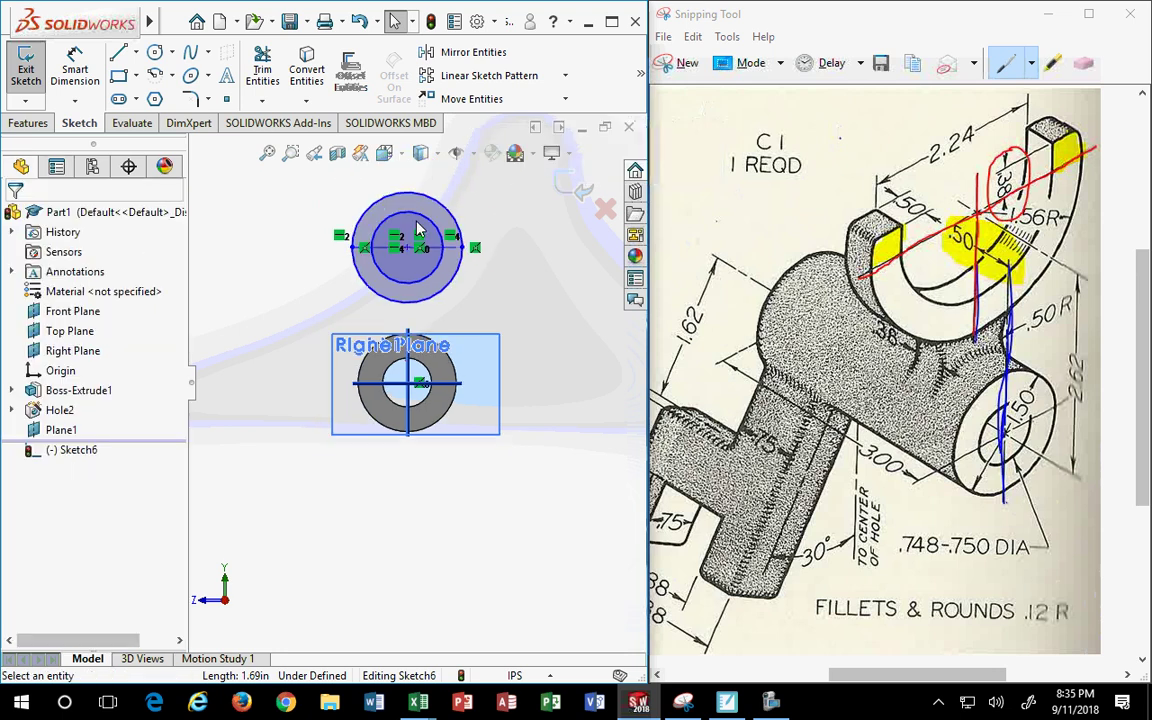
pyautogui.scroll(-3, 415, 293)
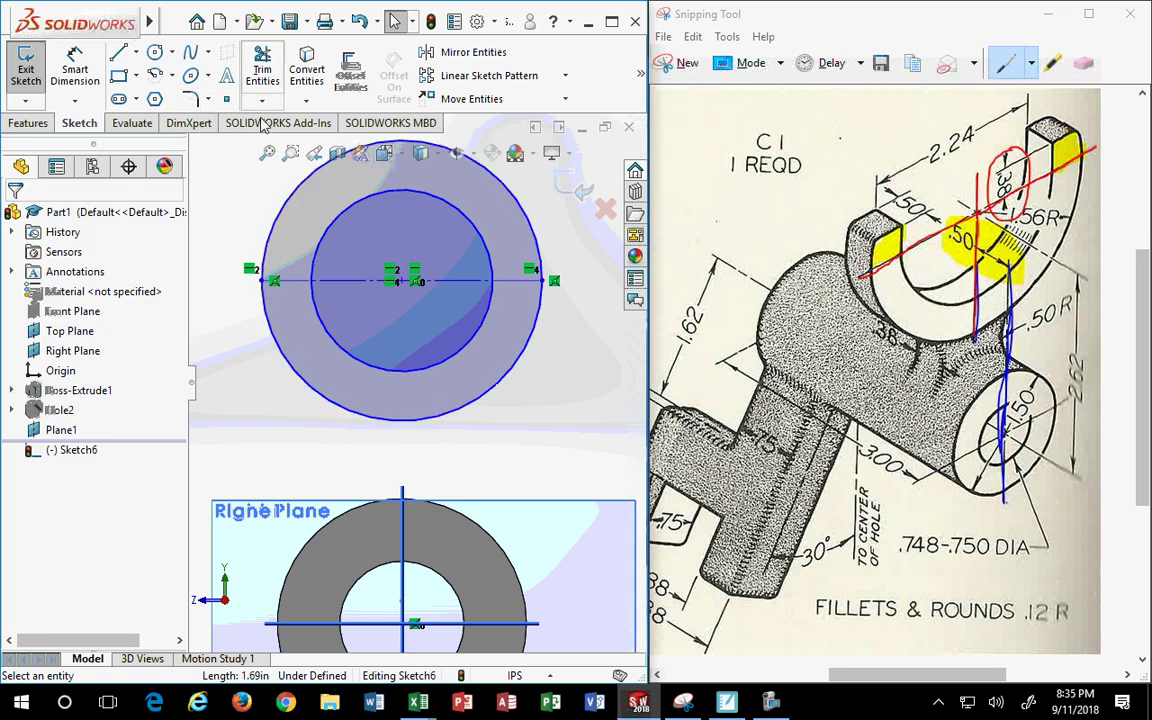
# Offset the horizontal line .375 upward to add a second line across the circles
pyautogui.click(352, 78)
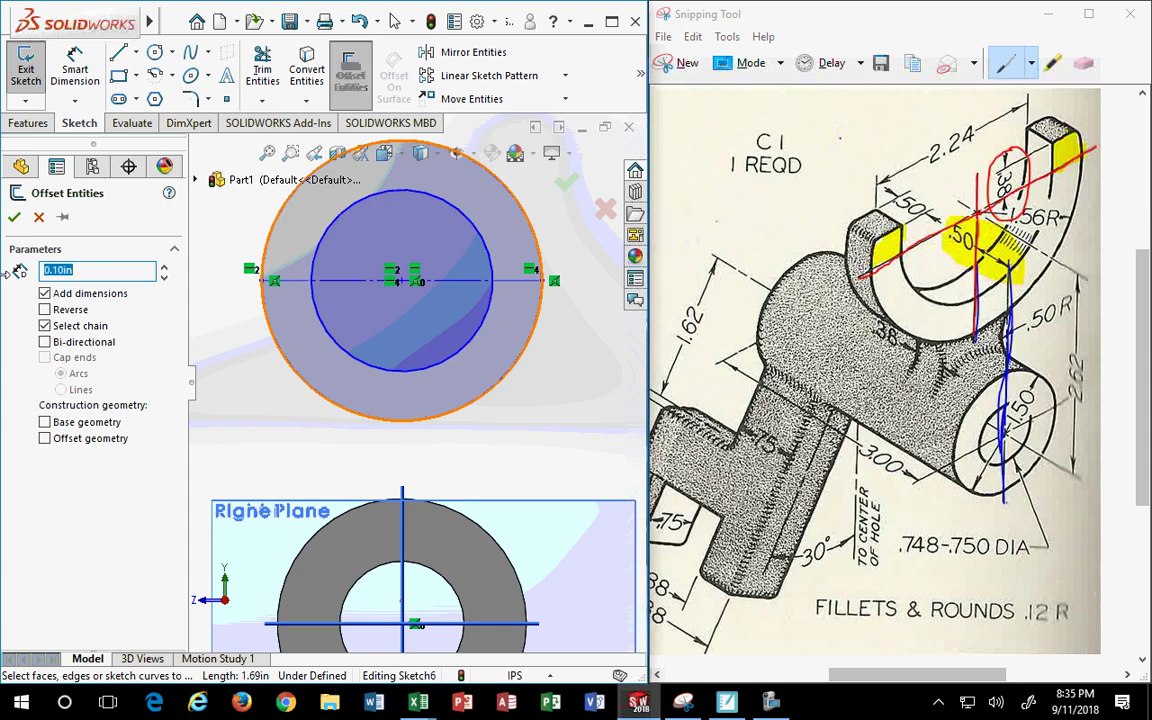
pyautogui.write('.375')
pyautogui.click(365, 285)
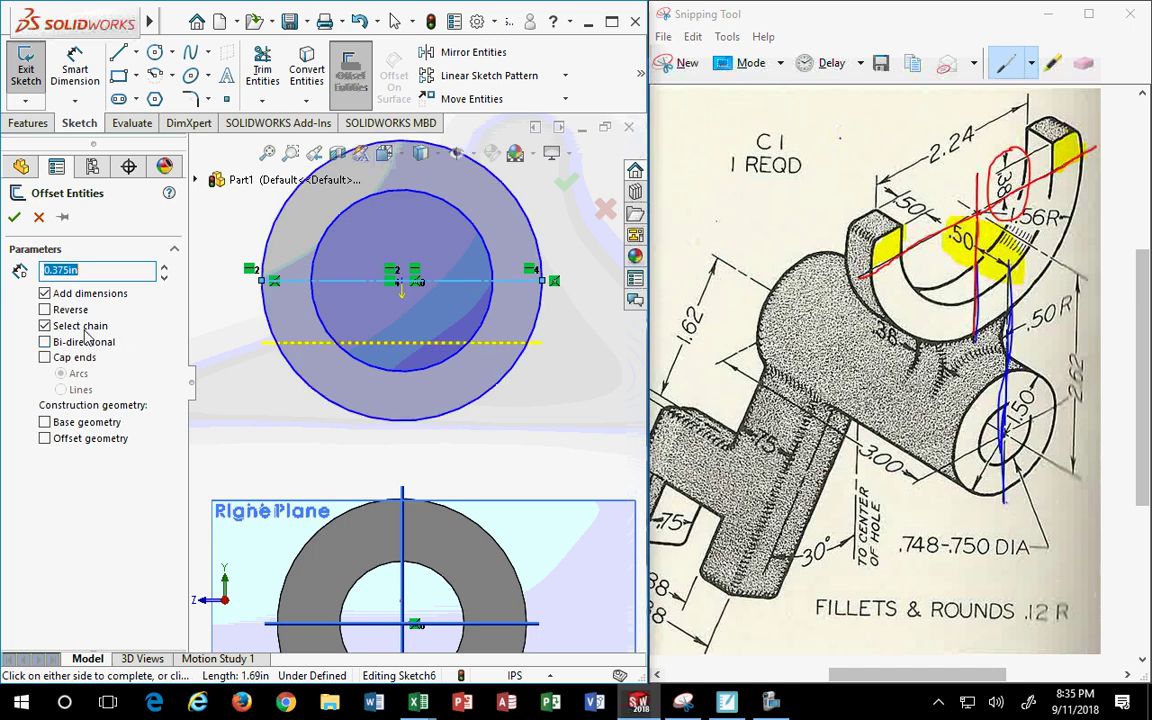
pyautogui.click(410, 230)
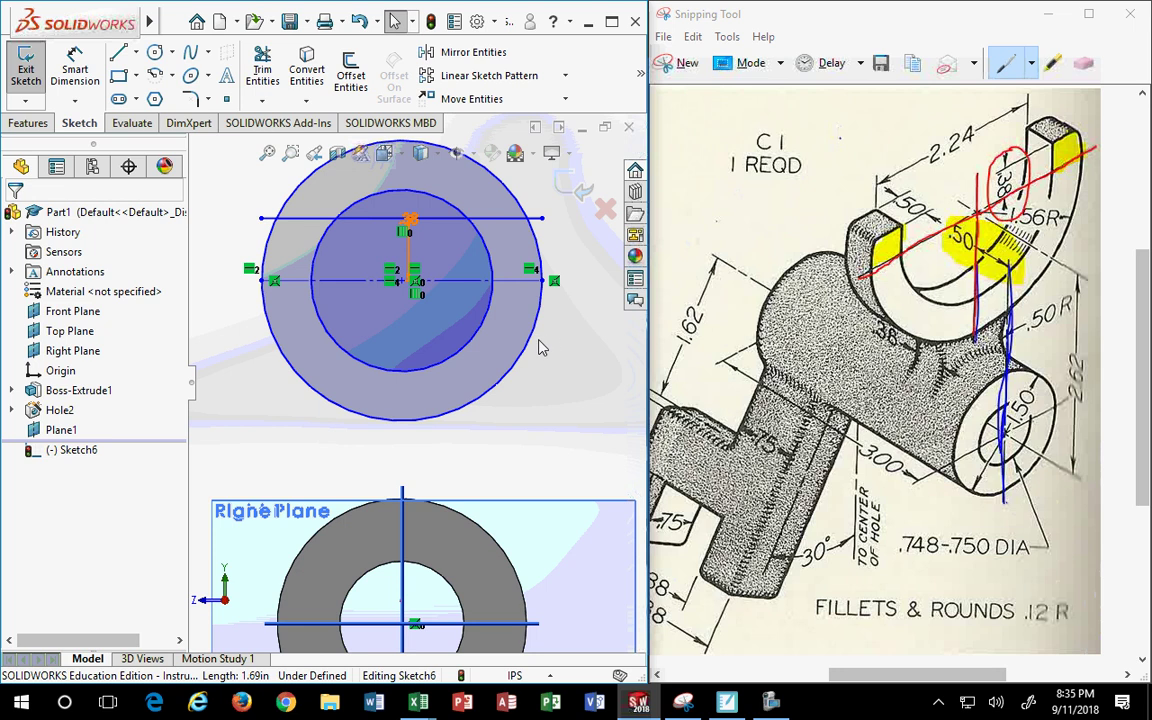
pyautogui.scroll(1, 538, 347)
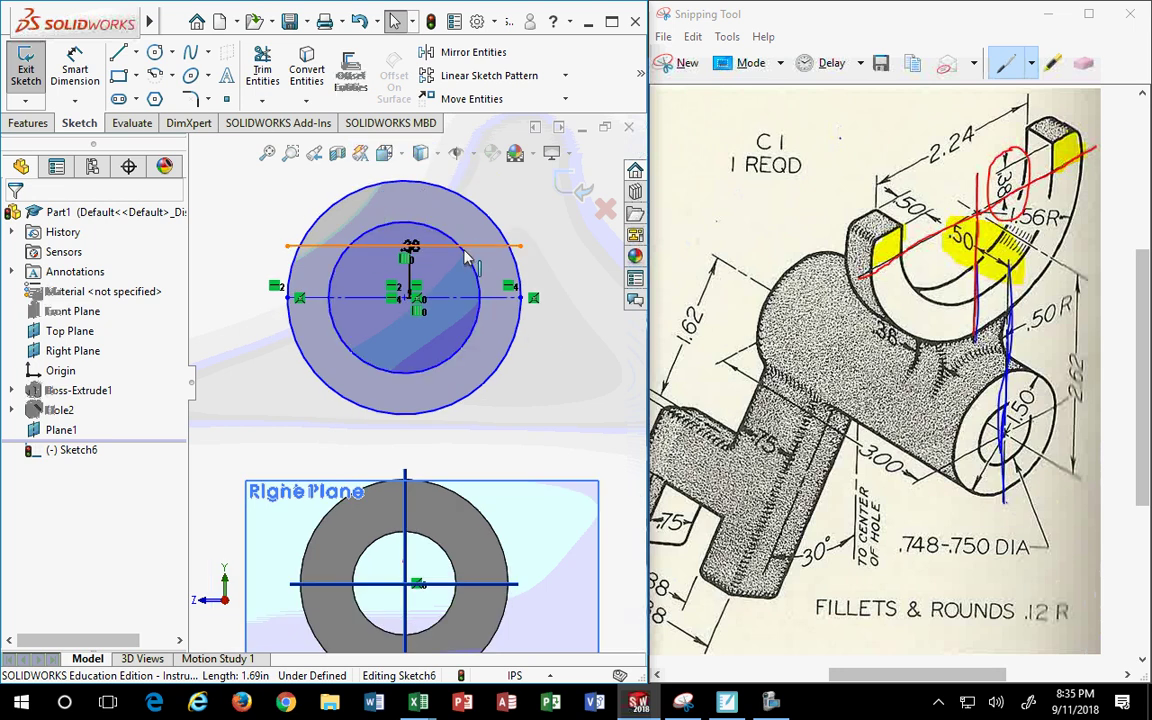
# Dimension the new top line 0.38 in above the centre line
pyautogui.click(405, 247)
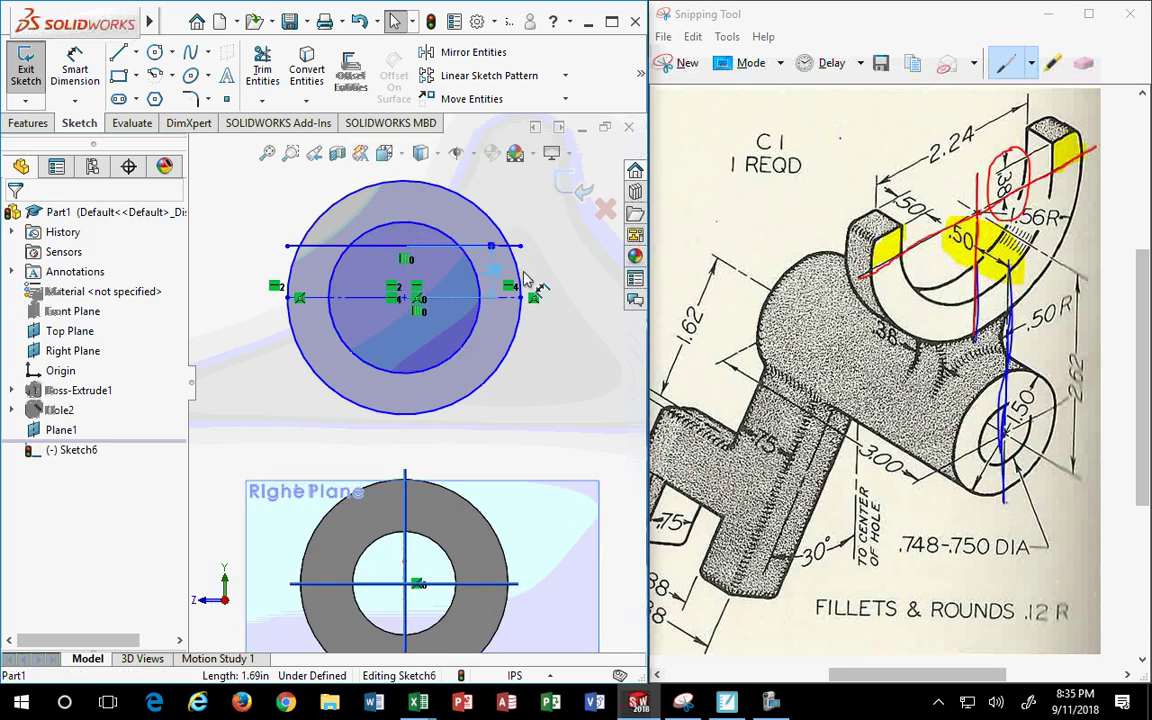
pyautogui.click(574, 268)
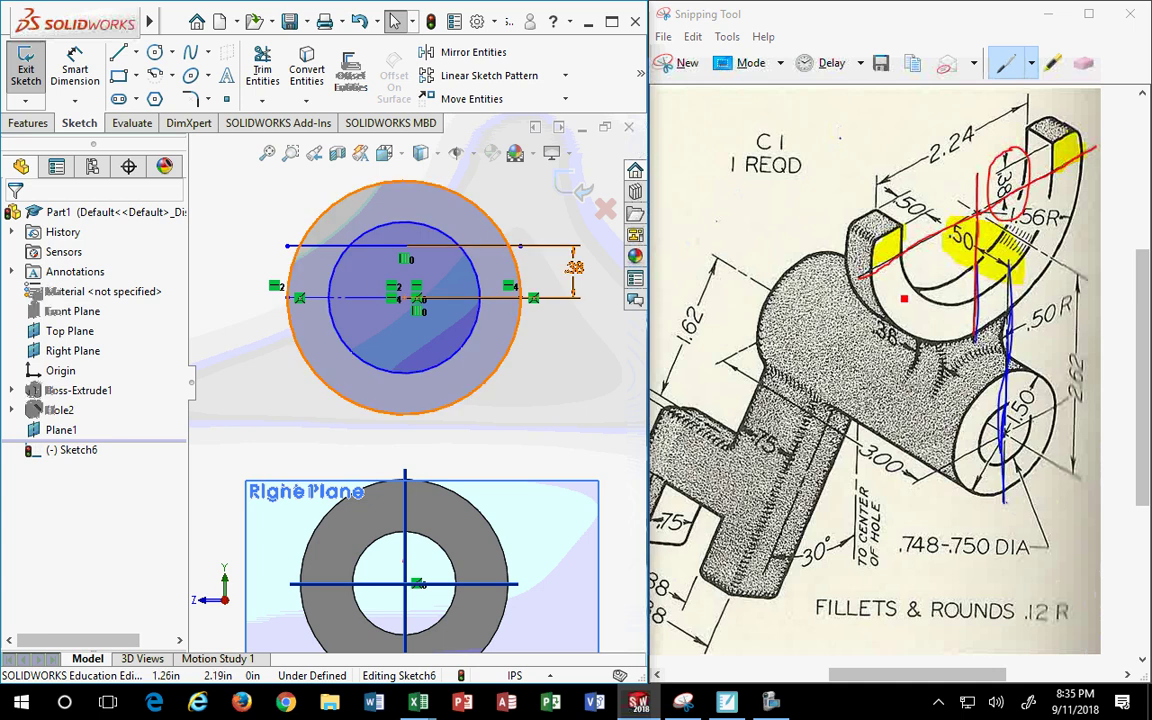
pyautogui.scroll(2, 722, 323)
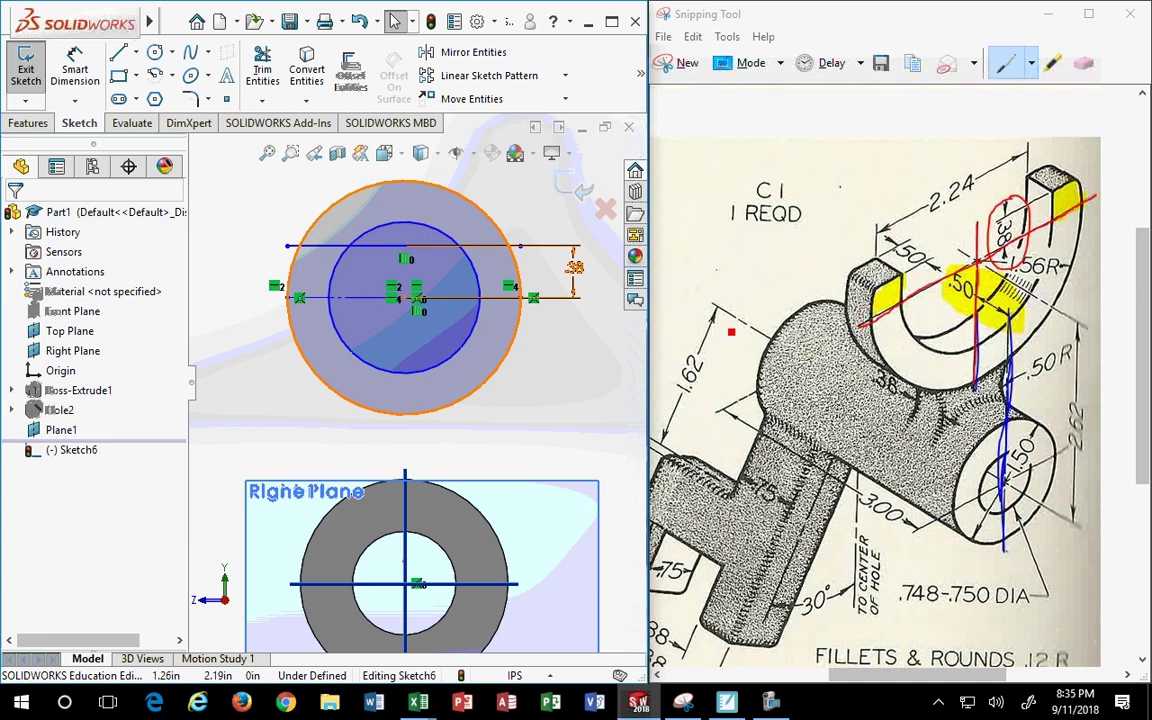
pyautogui.scroll(-2, 527, 430)
pyautogui.scroll(1, 531, 428)
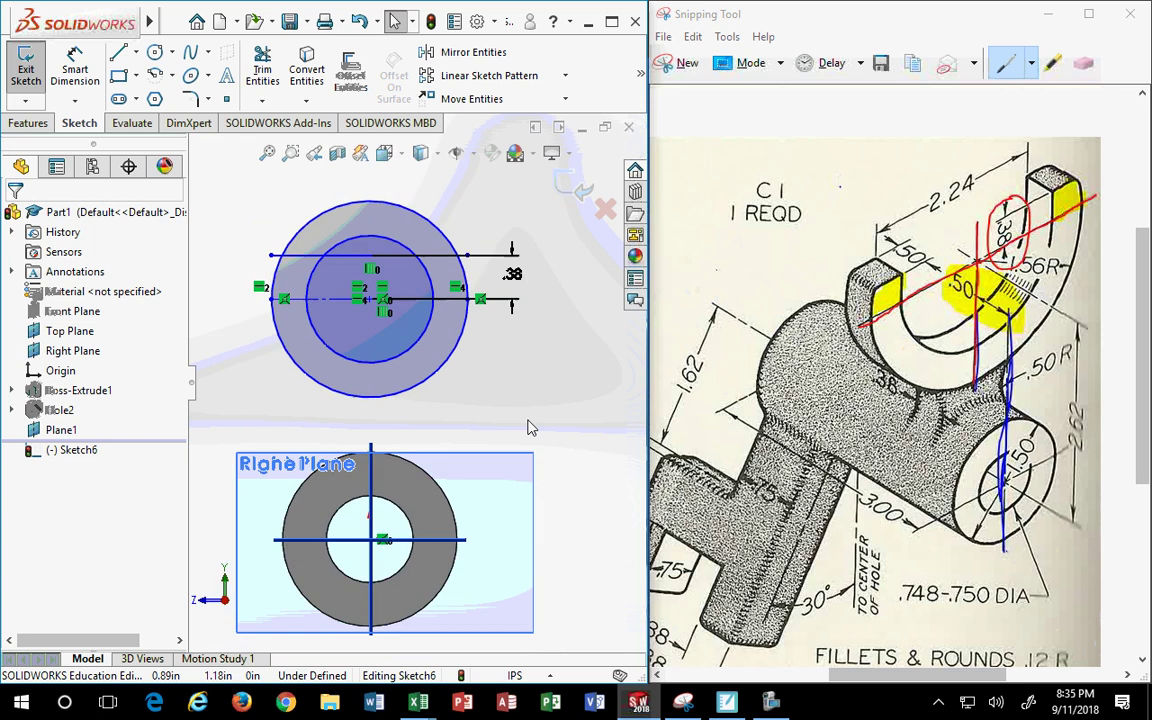
pyautogui.scroll(2, 480, 385)
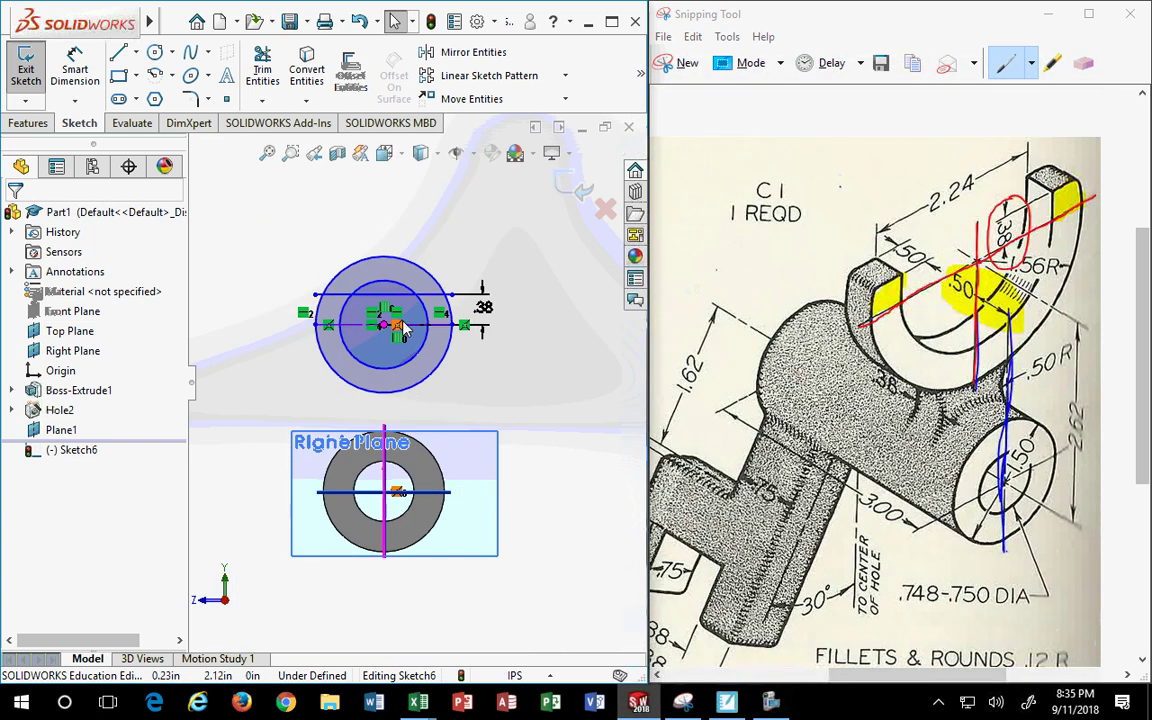
pyautogui.scroll(-1, 392, 330)
pyautogui.scroll(-2, 395, 333)
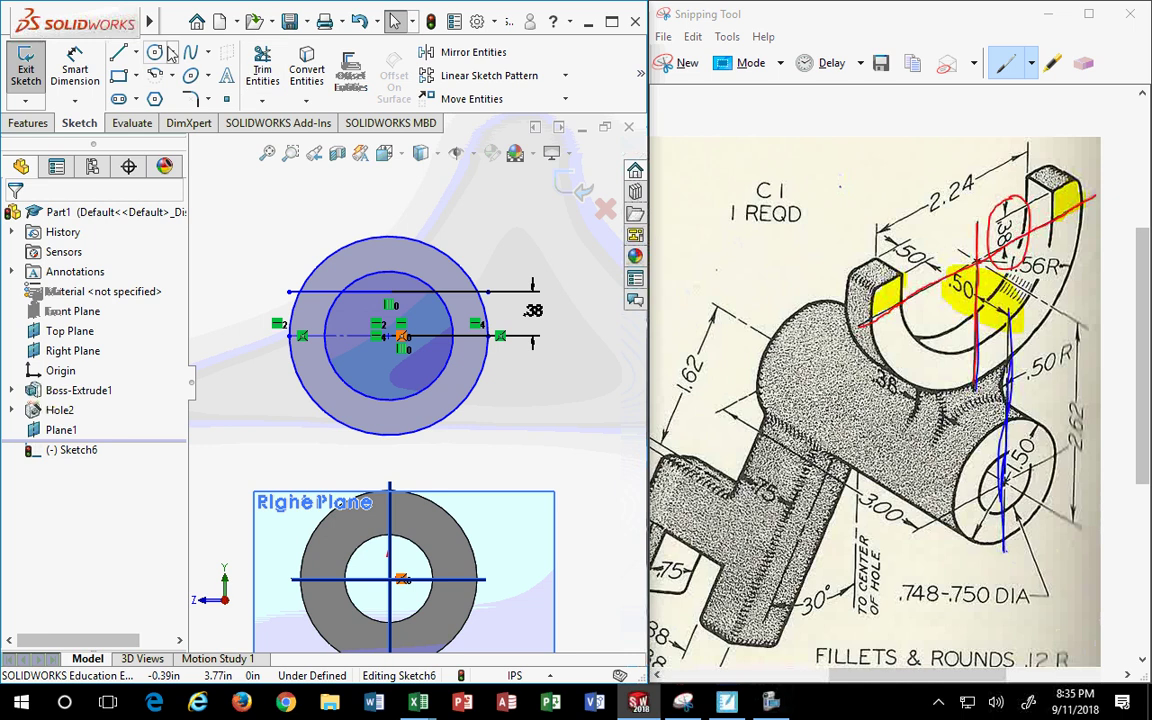
pyautogui.click(260, 70)
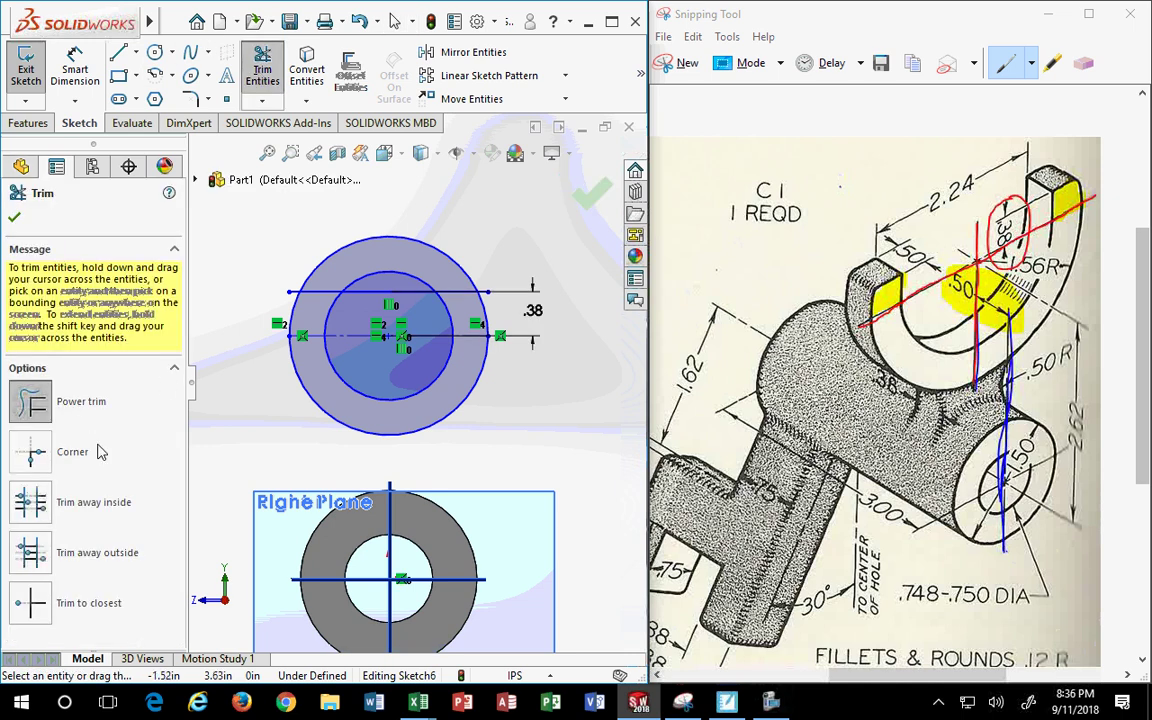
# With Trim to closest, cut away the top arcs of both circles
pyautogui.click(26, 606)
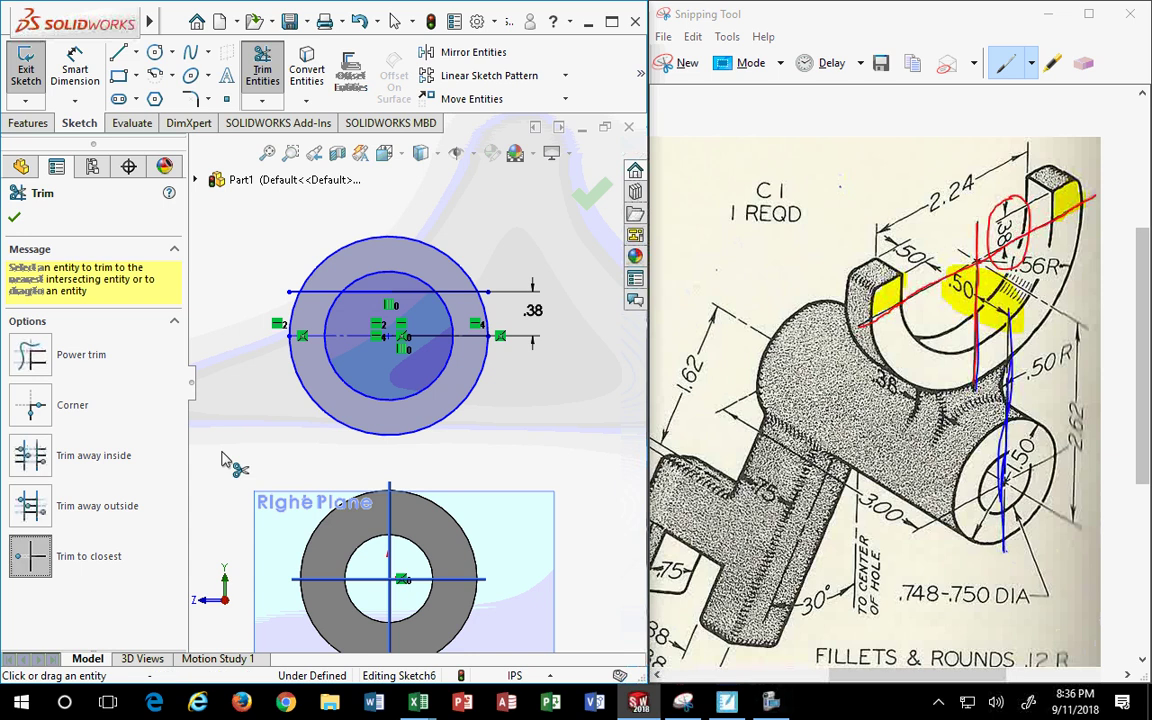
pyautogui.click(370, 252)
pyautogui.click(363, 278)
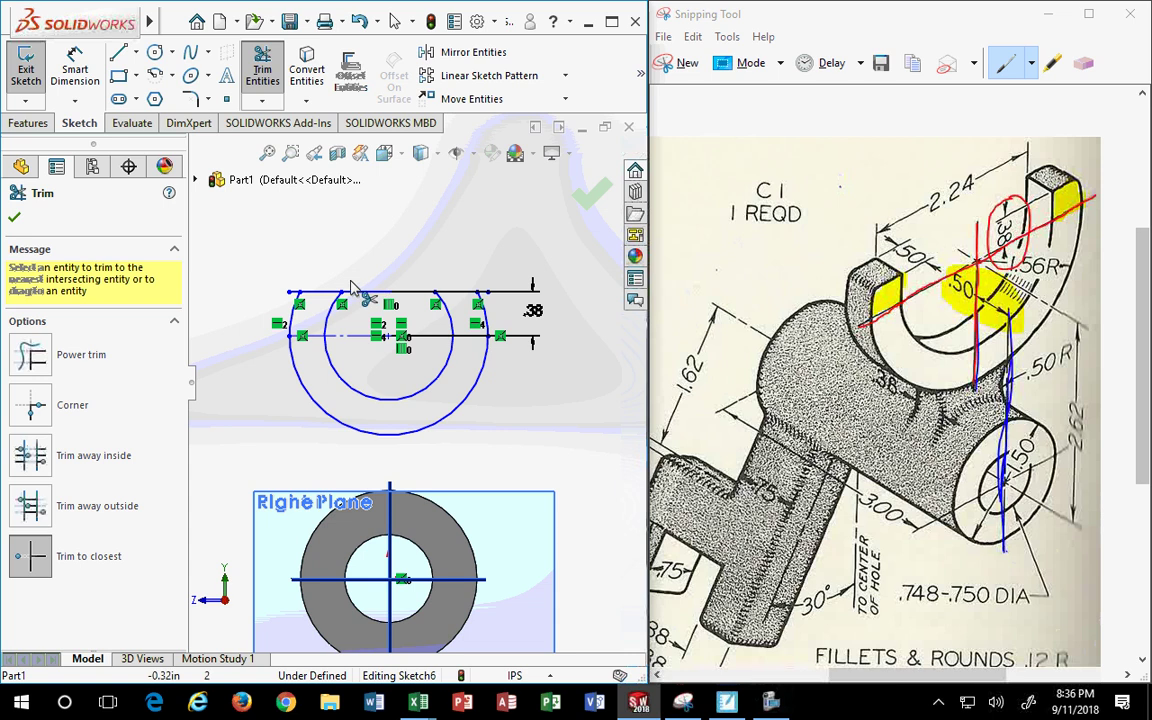
pyautogui.scroll(-3, 300, 287)
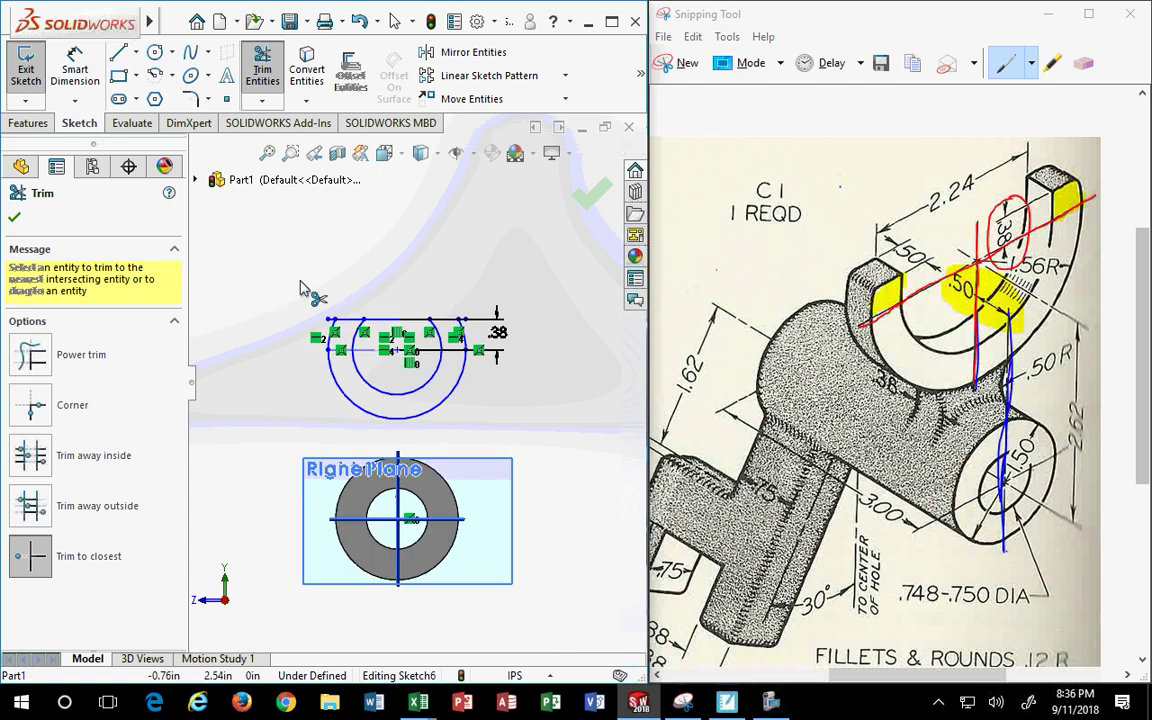
pyautogui.scroll(-2, 380, 368)
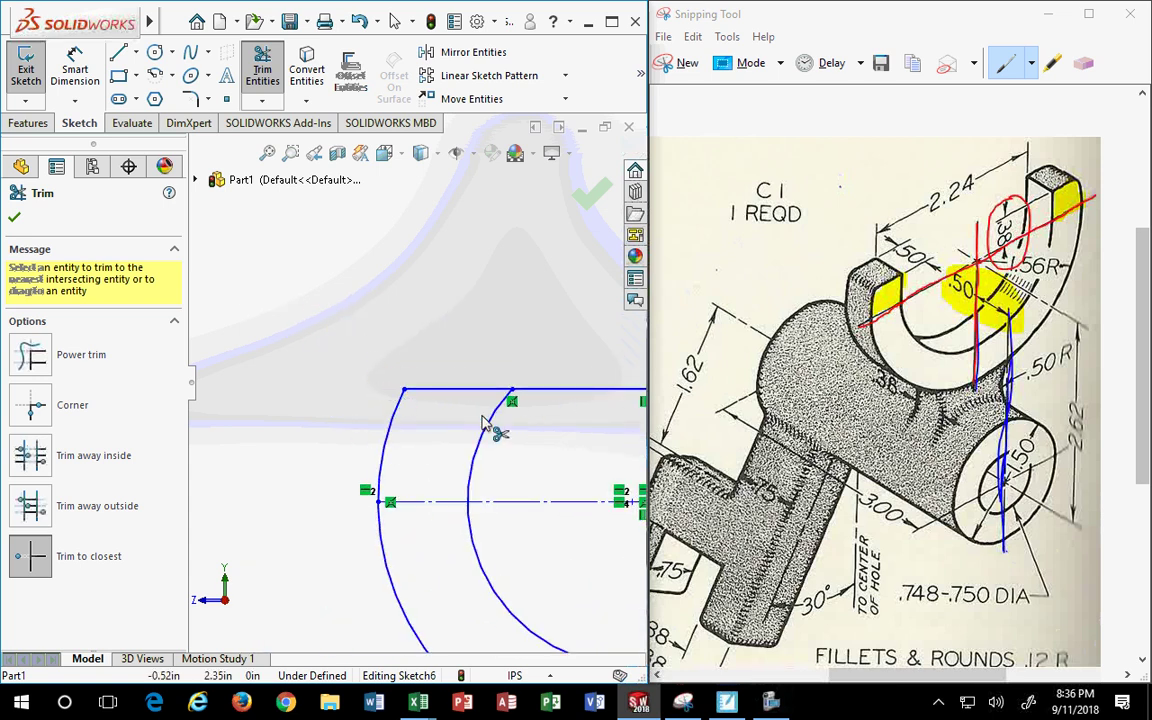
pyautogui.scroll(3, 500, 418)
pyautogui.scroll(-2, 510, 400)
pyautogui.scroll(3, 520, 405)
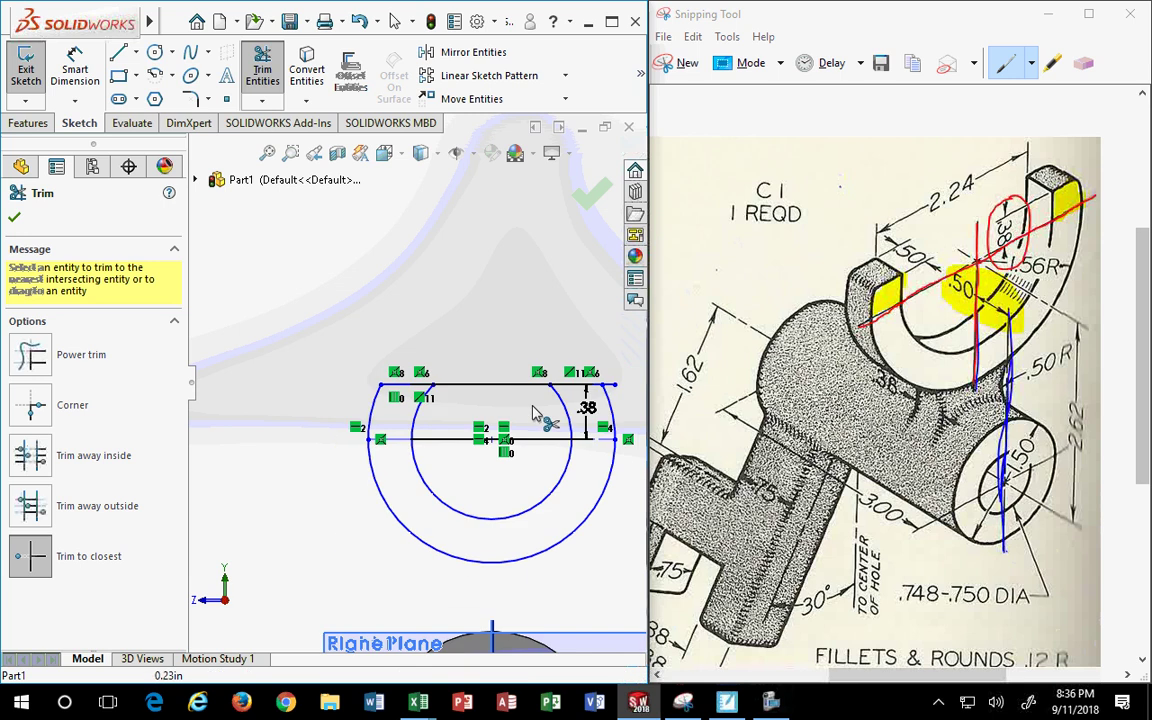
pyautogui.scroll(-4, 575, 400)
# Trim the leftover line stub and the top line between the inner arc ends
pyautogui.click(573, 383)
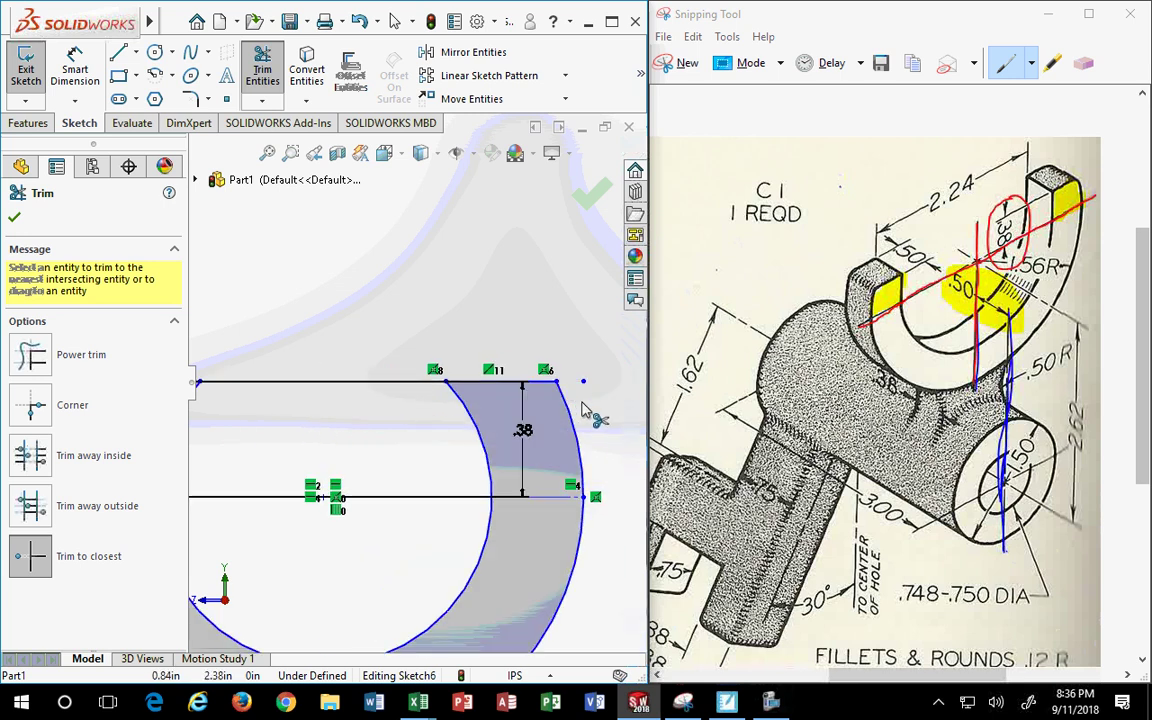
pyautogui.scroll(1, 565, 391)
pyautogui.scroll(3, 480, 398)
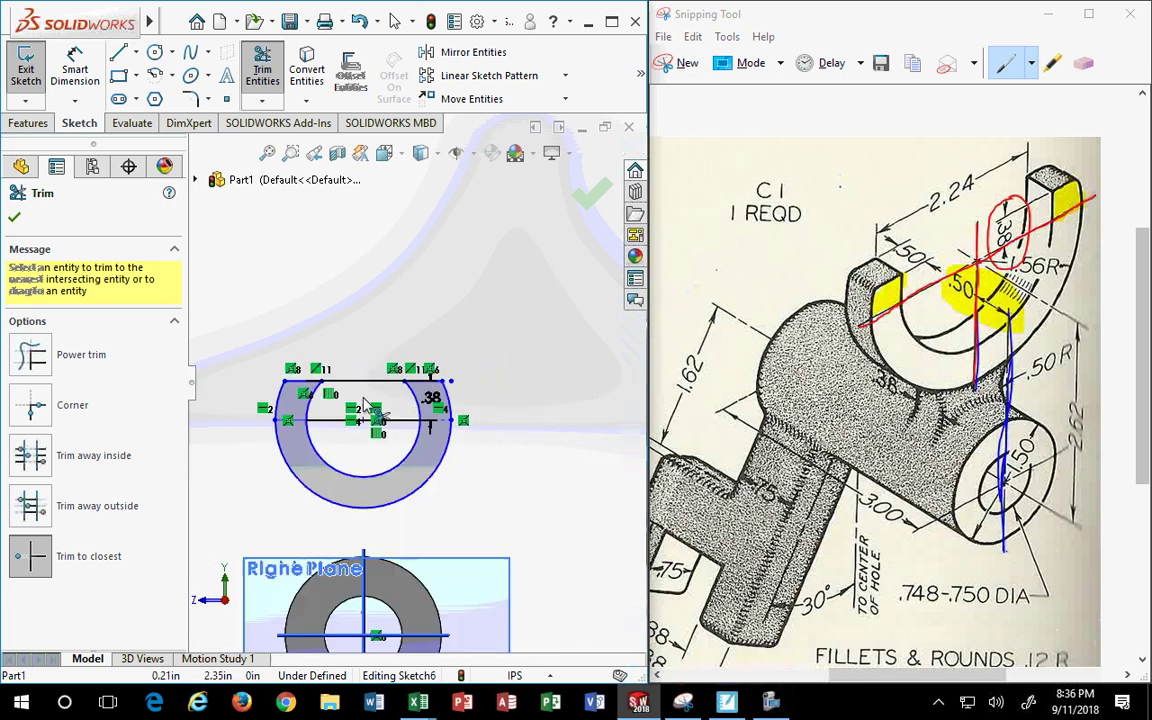
pyautogui.scroll(-1, 370, 405)
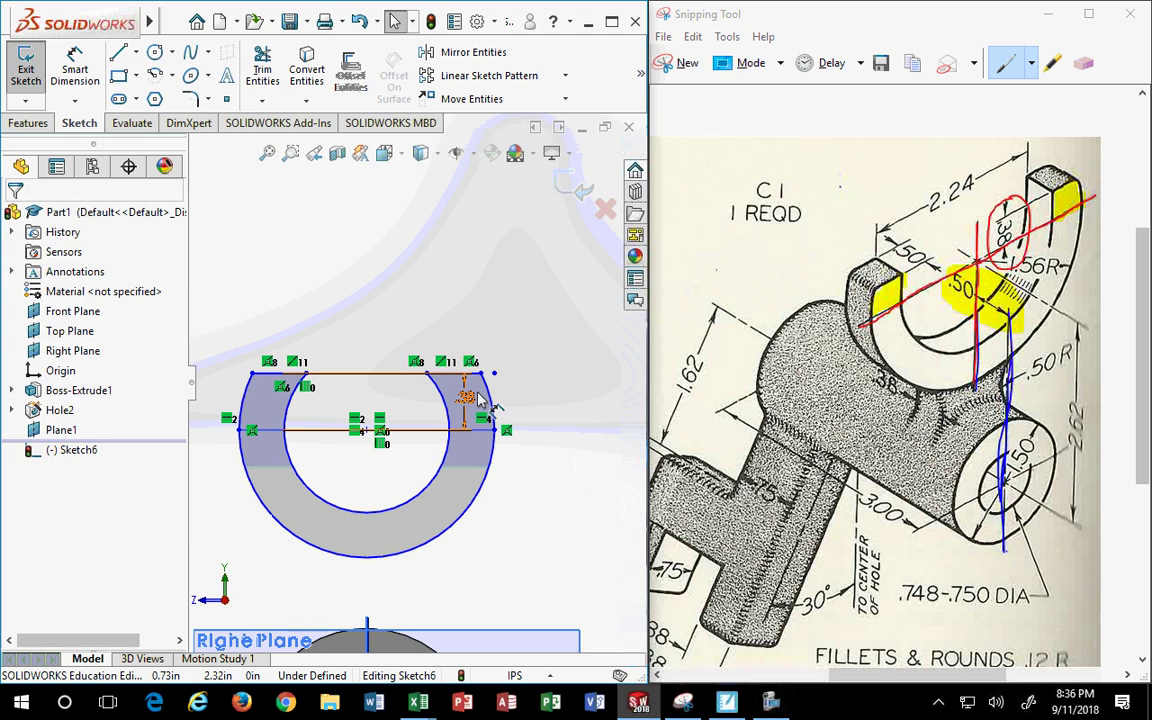
pyautogui.click(420, 373)
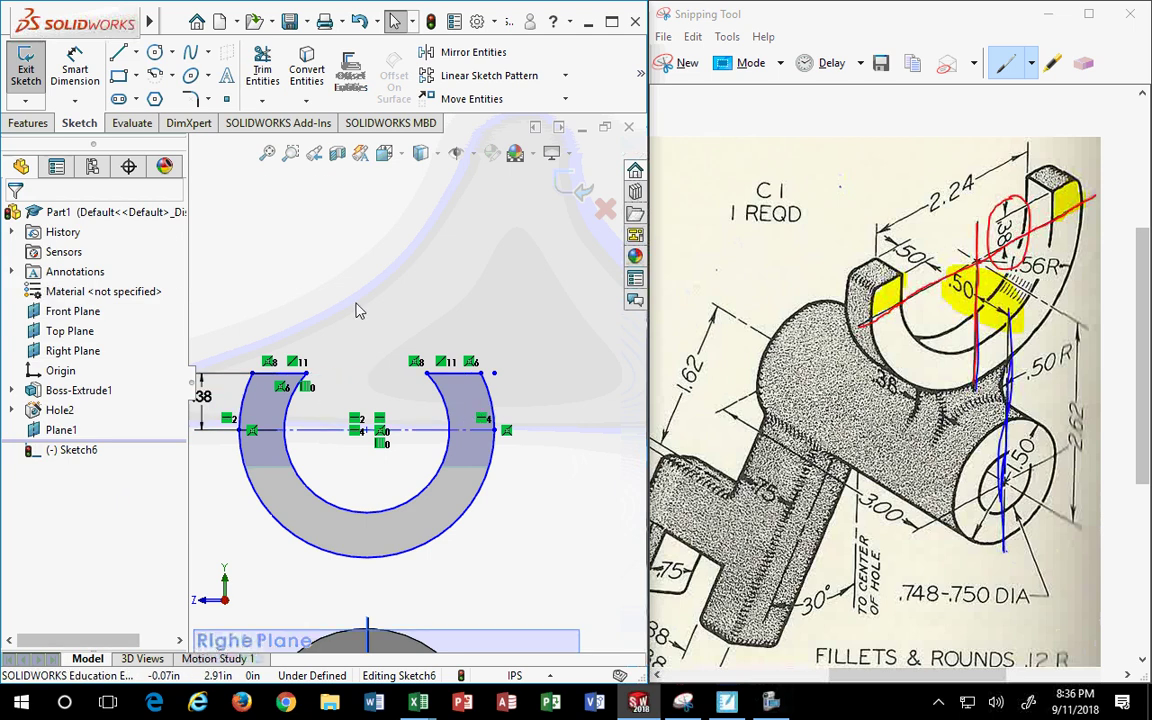
pyautogui.scroll(2, 358, 309)
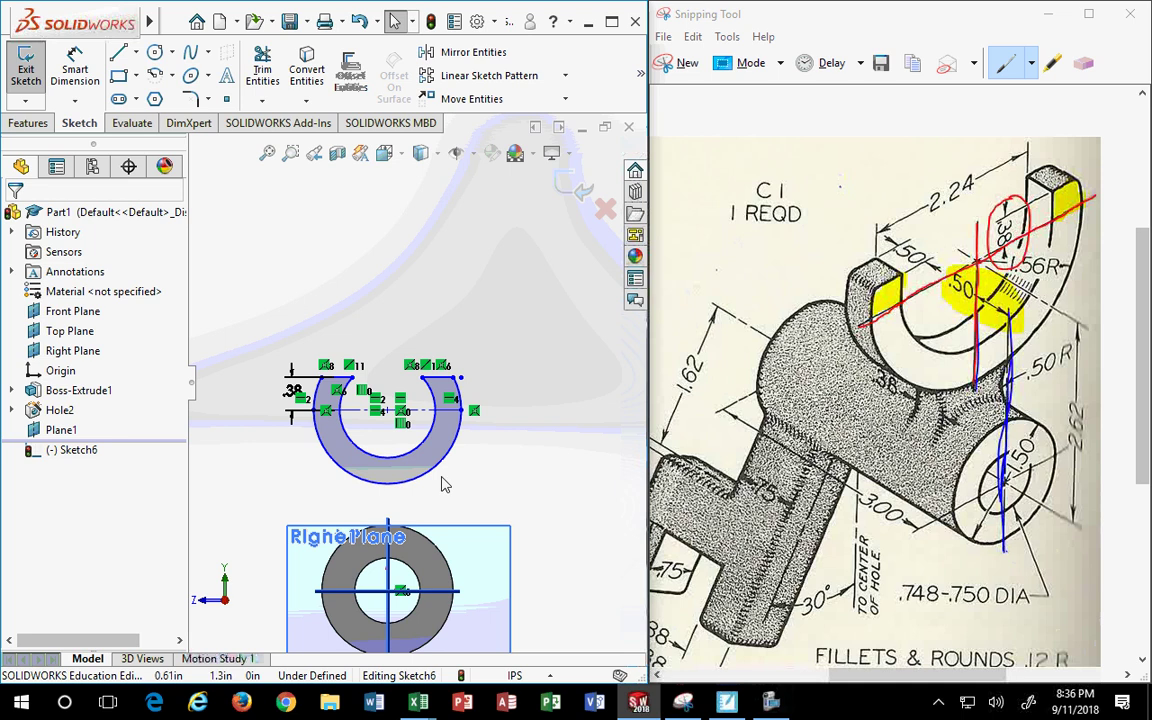
pyautogui.scroll(2, 442, 480)
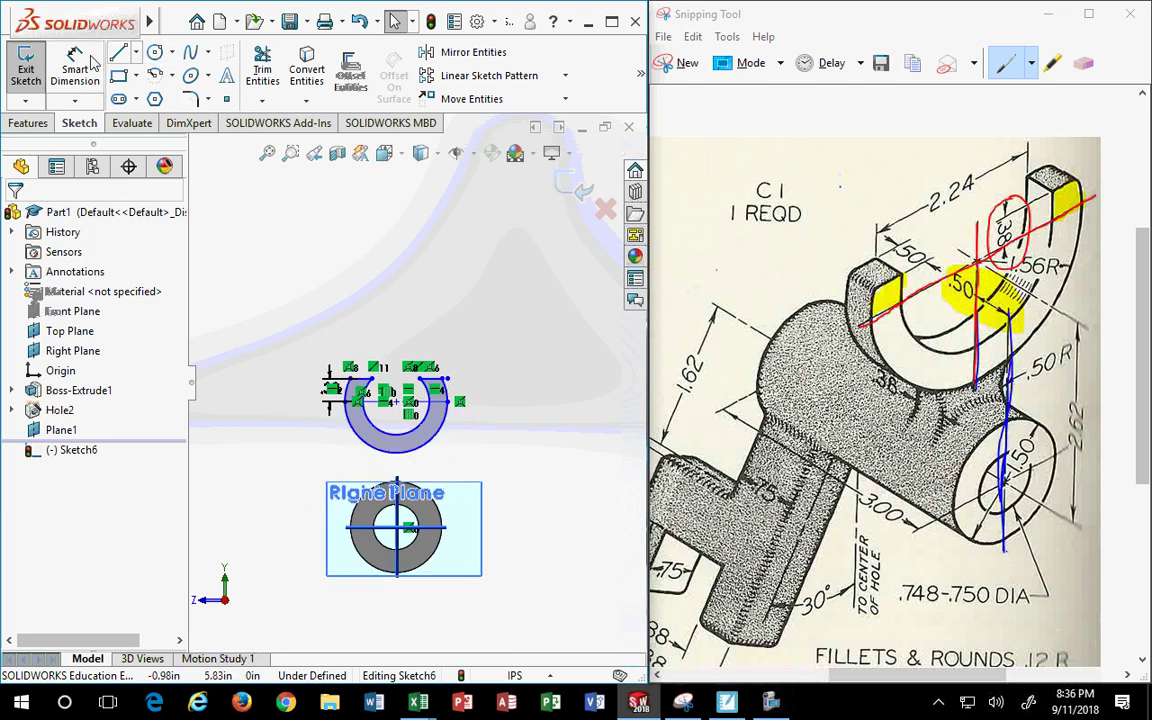
# Dimension the outer arc to a 1.56 radius, then bring up the annotated C1 drawing
pyautogui.click(75, 68)
pyautogui.click(437, 452)
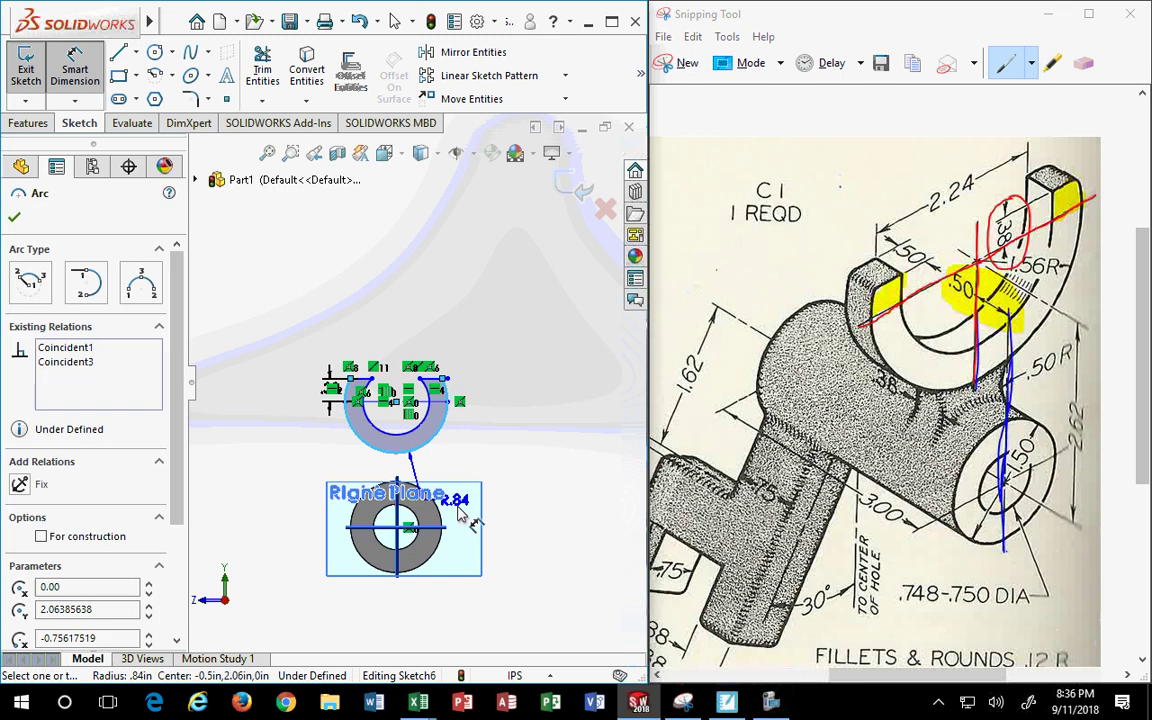
pyautogui.click(525, 476)
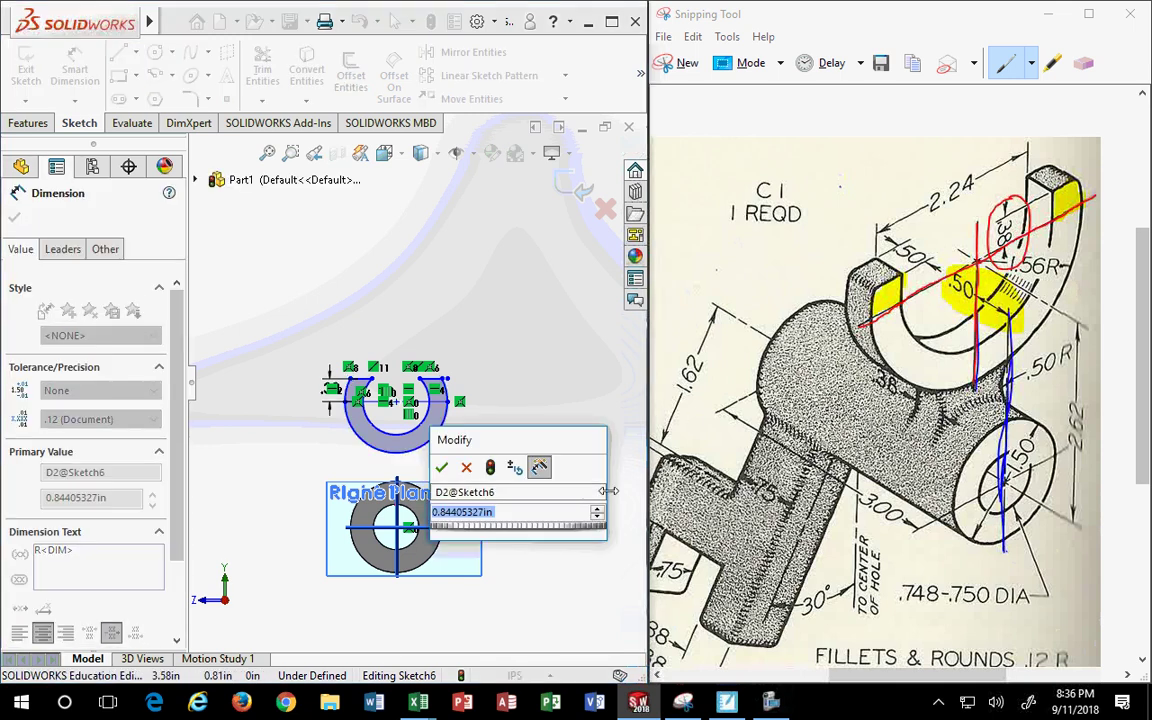
pyautogui.write('1.')
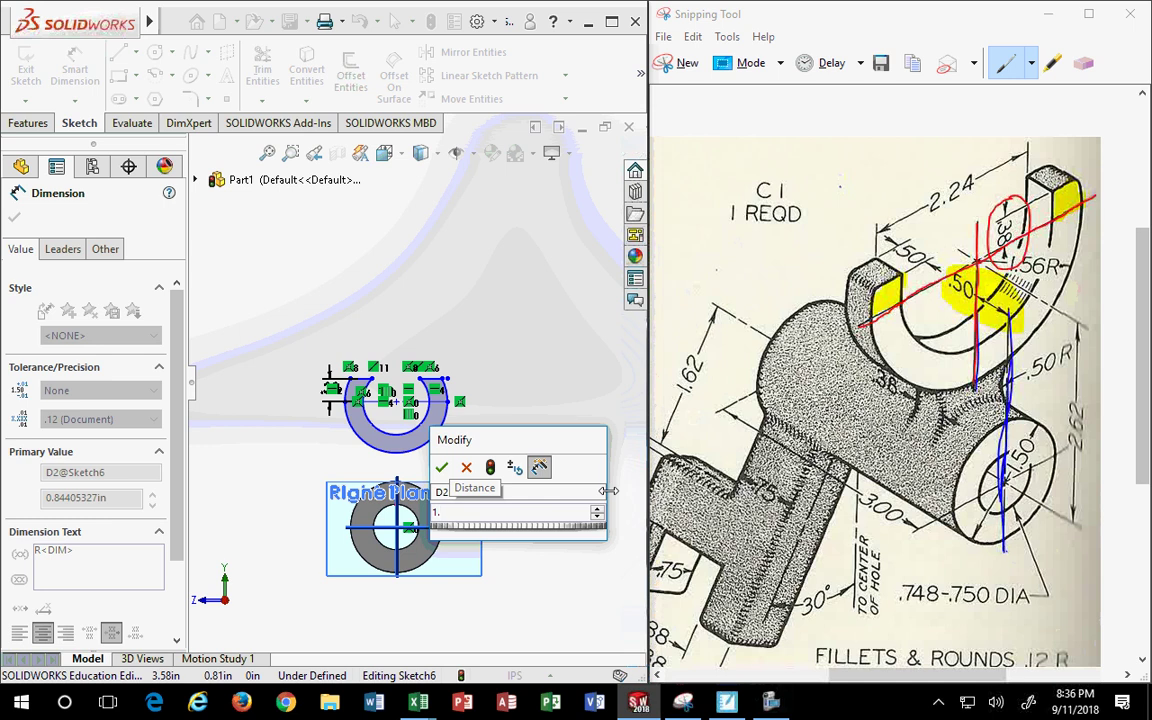
pyautogui.write('56')
pyautogui.press('Return')
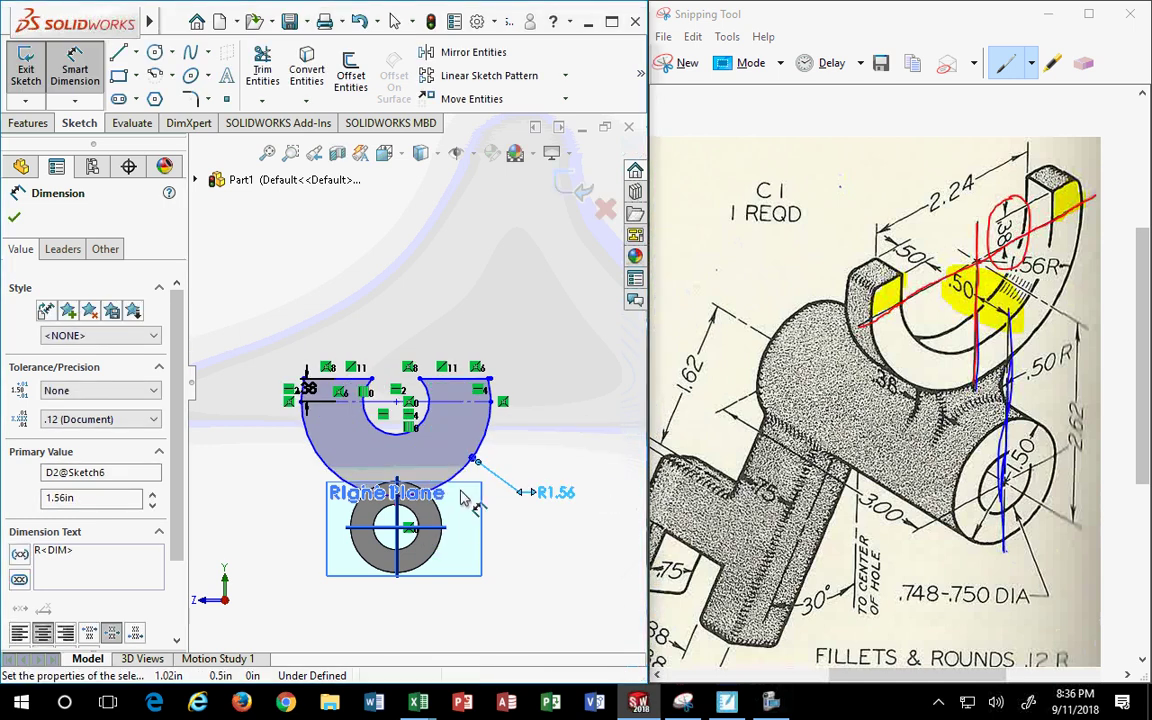
pyautogui.scroll(-3, 455, 510)
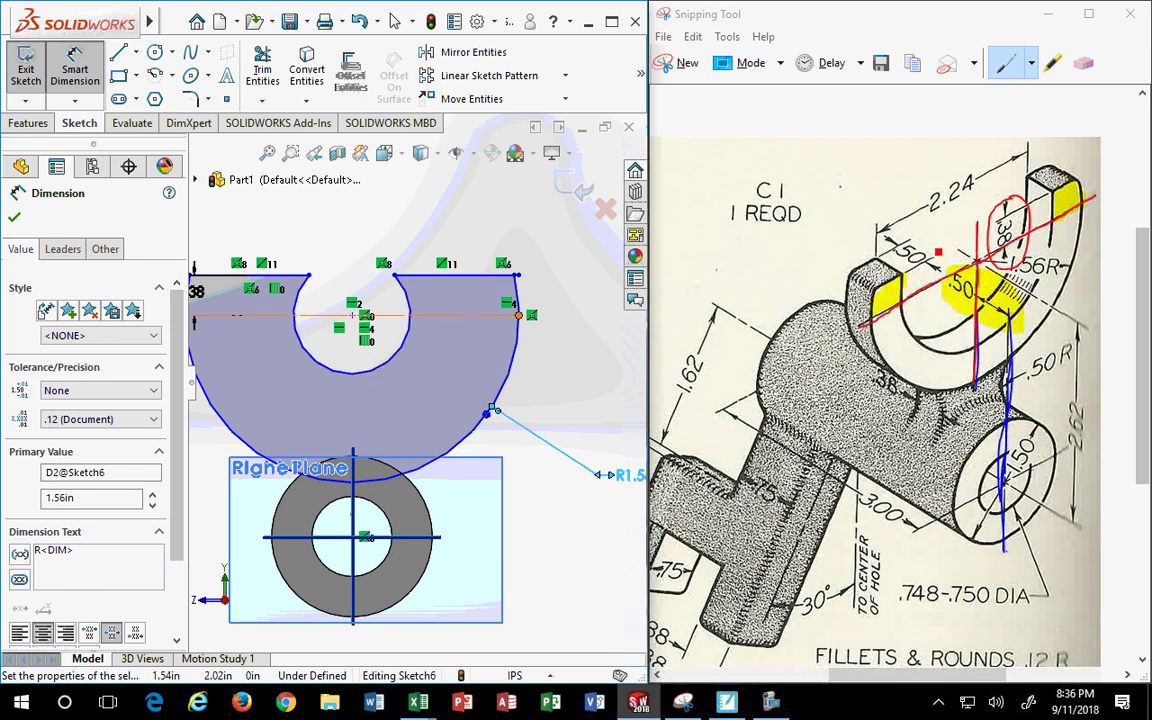
pyautogui.click(1009, 263)
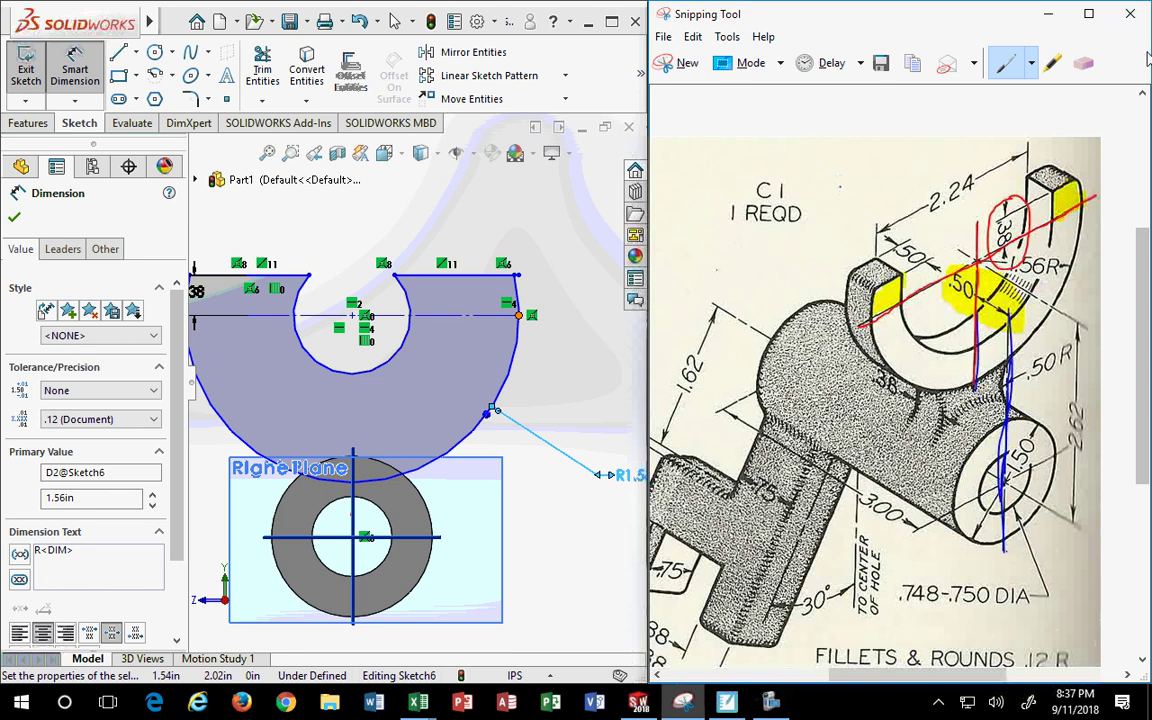
# Erase the red ellipses, blue pen strokes and yellow highlights from the C1 drawing
pyautogui.moveTo(1057, 260); pyautogui.dragTo(1004, 272)
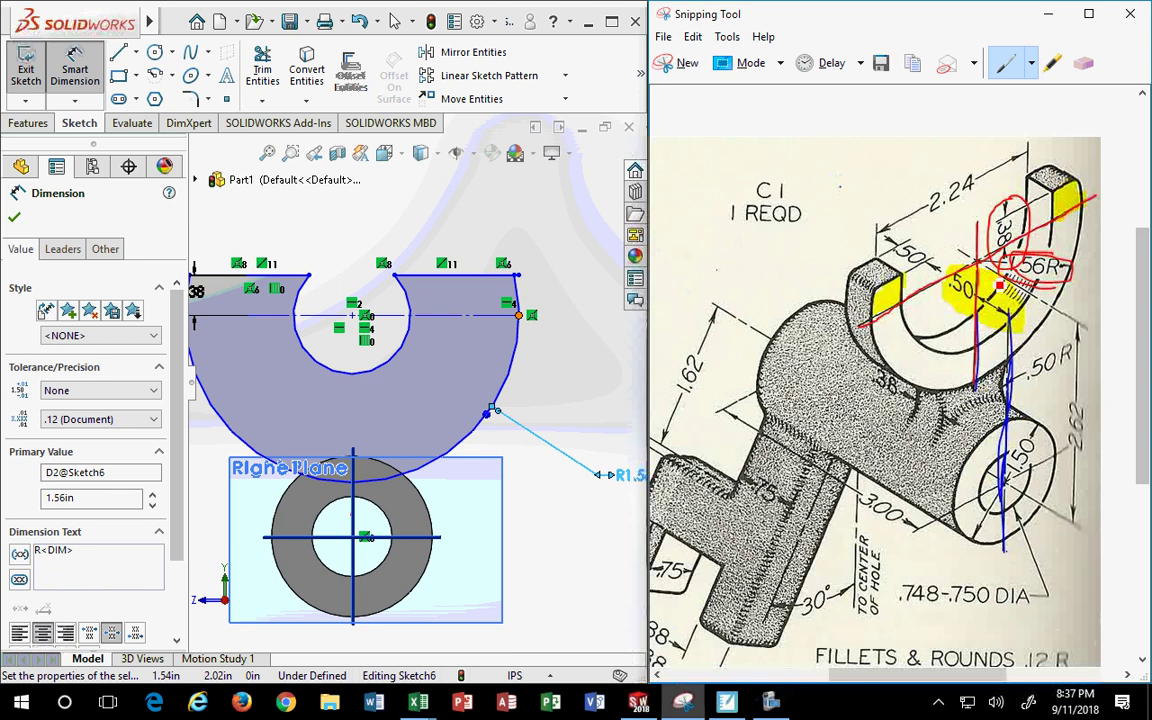
pyautogui.click(1053, 63)
pyautogui.click(1085, 64)
pyautogui.moveTo(1065, 272); pyautogui.dragTo(1073, 263)
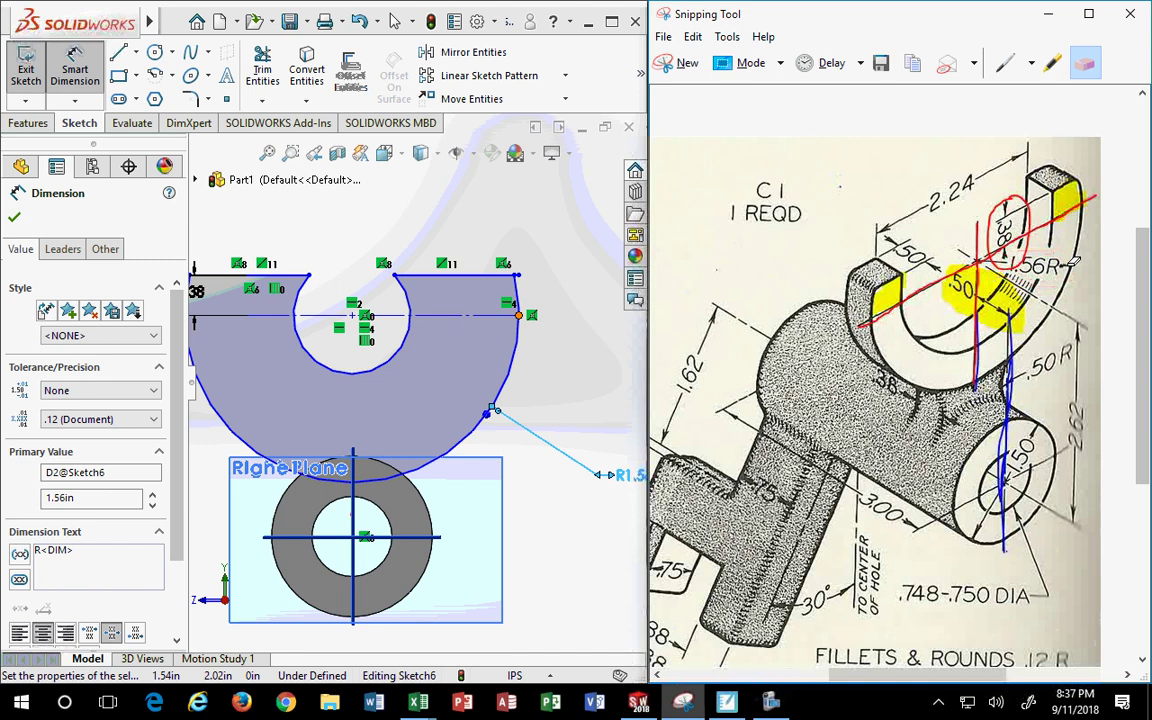
pyautogui.moveTo(983, 248)
pyautogui.mouseDown()
pyautogui.moveTo(1017, 265)
pyautogui.moveTo(980, 257)
pyautogui.mouseUp()
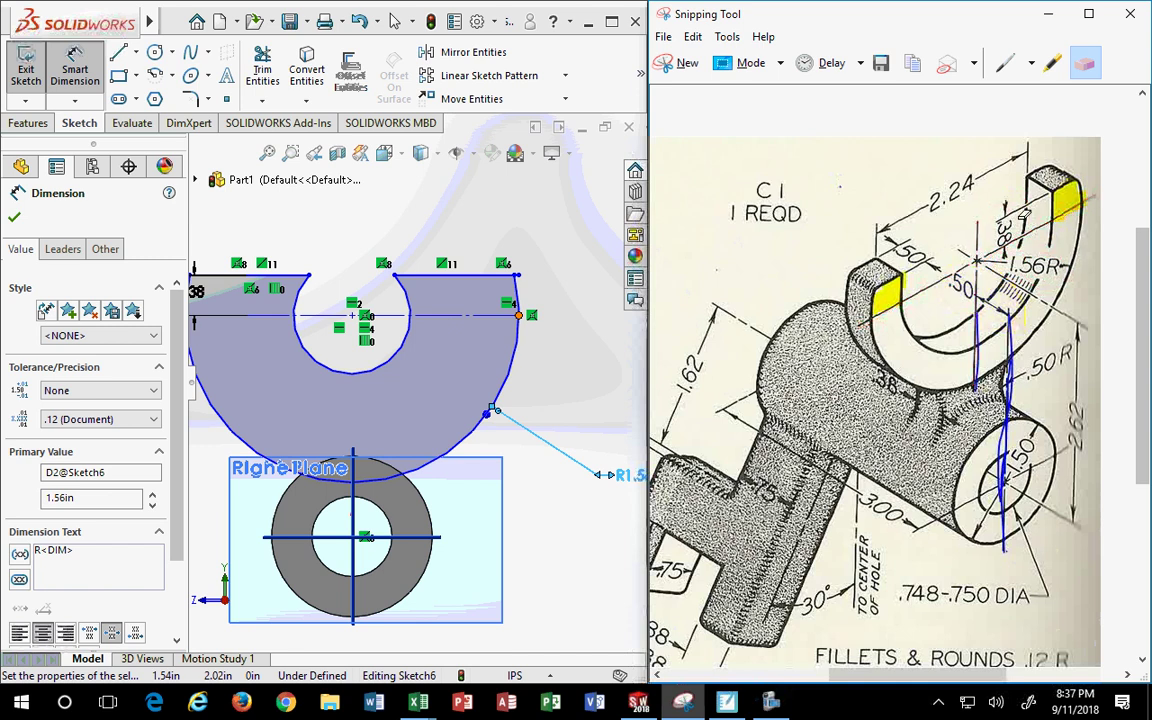
pyautogui.moveTo(1022, 214); pyautogui.dragTo(1067, 200)
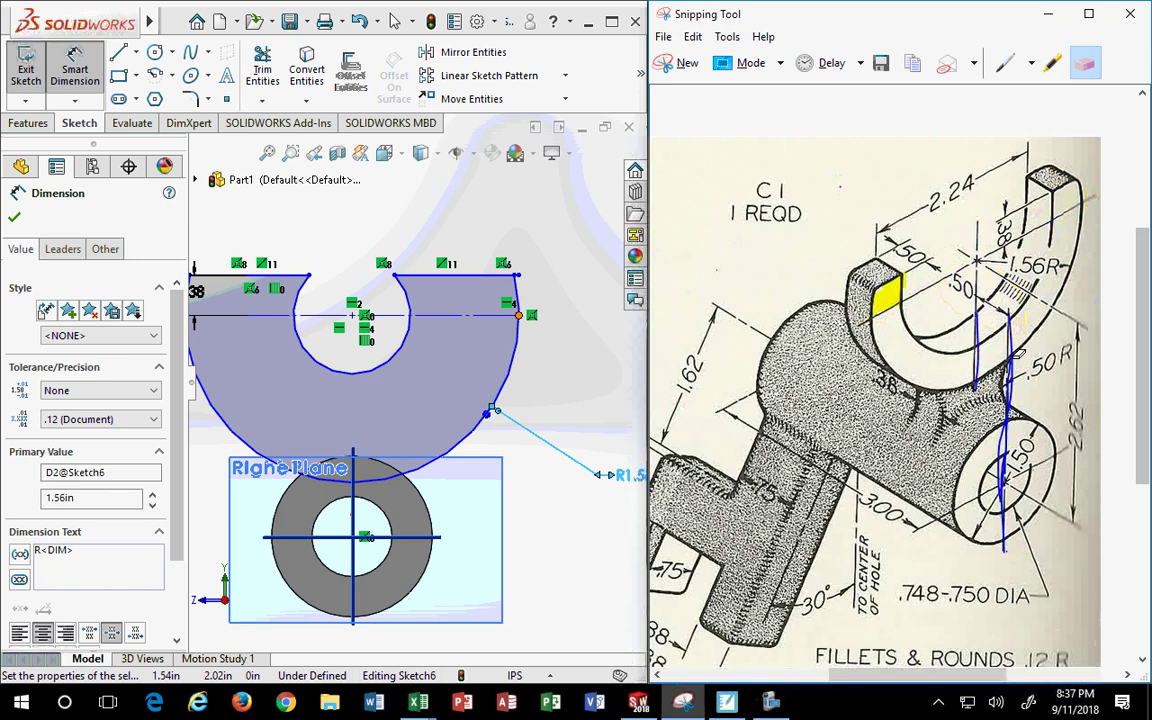
pyautogui.moveTo(1018, 354); pyautogui.dragTo(985, 341)
pyautogui.moveTo(1012, 476); pyautogui.dragTo(1005, 488)
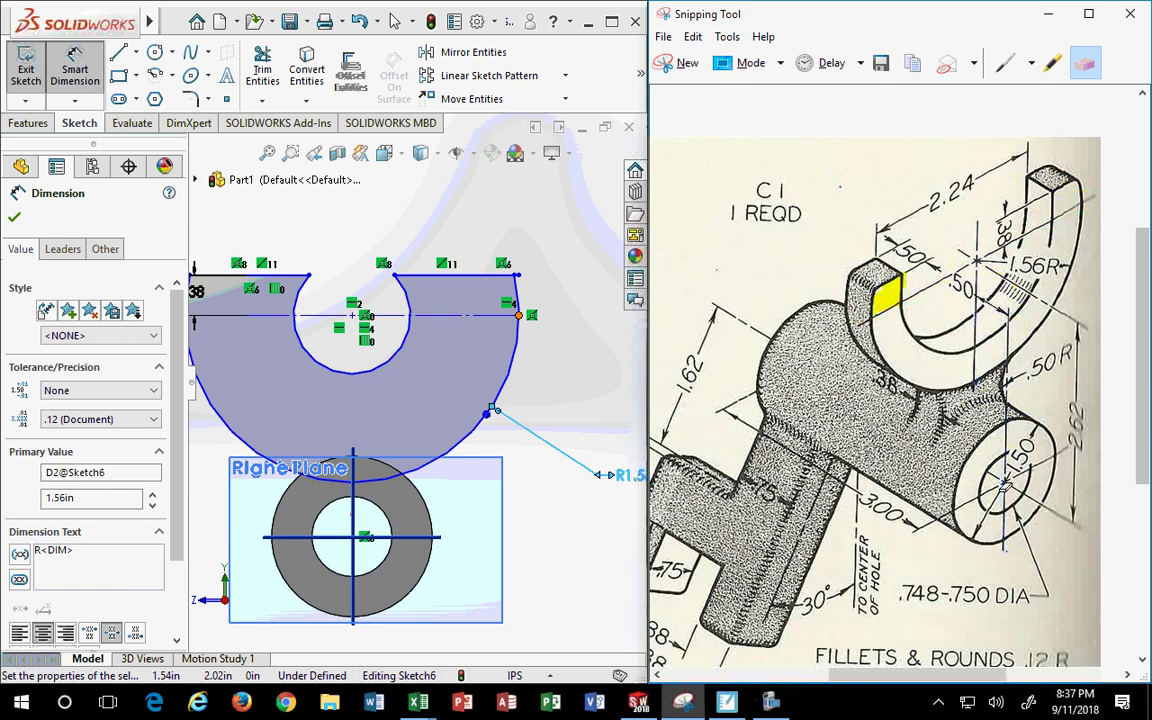
pyautogui.moveTo(897, 292); pyautogui.dragTo(913, 245)
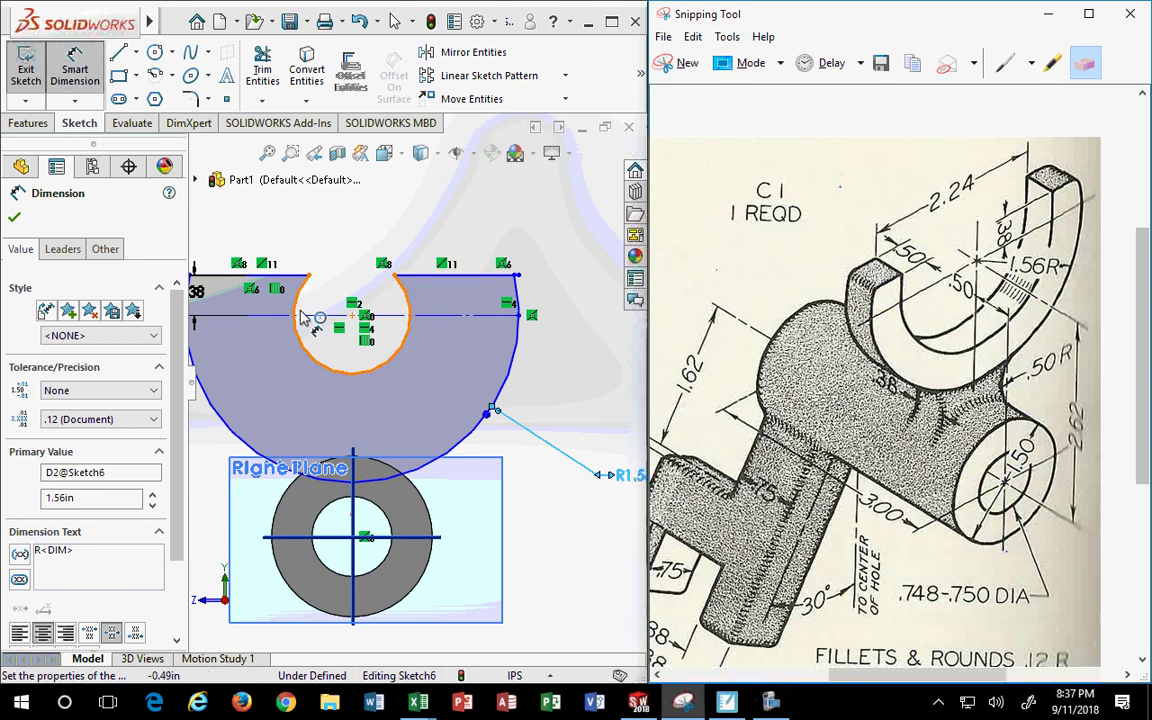
# Dimension the width between the two arc ends of the U to 2.24
pyautogui.click(308, 275)
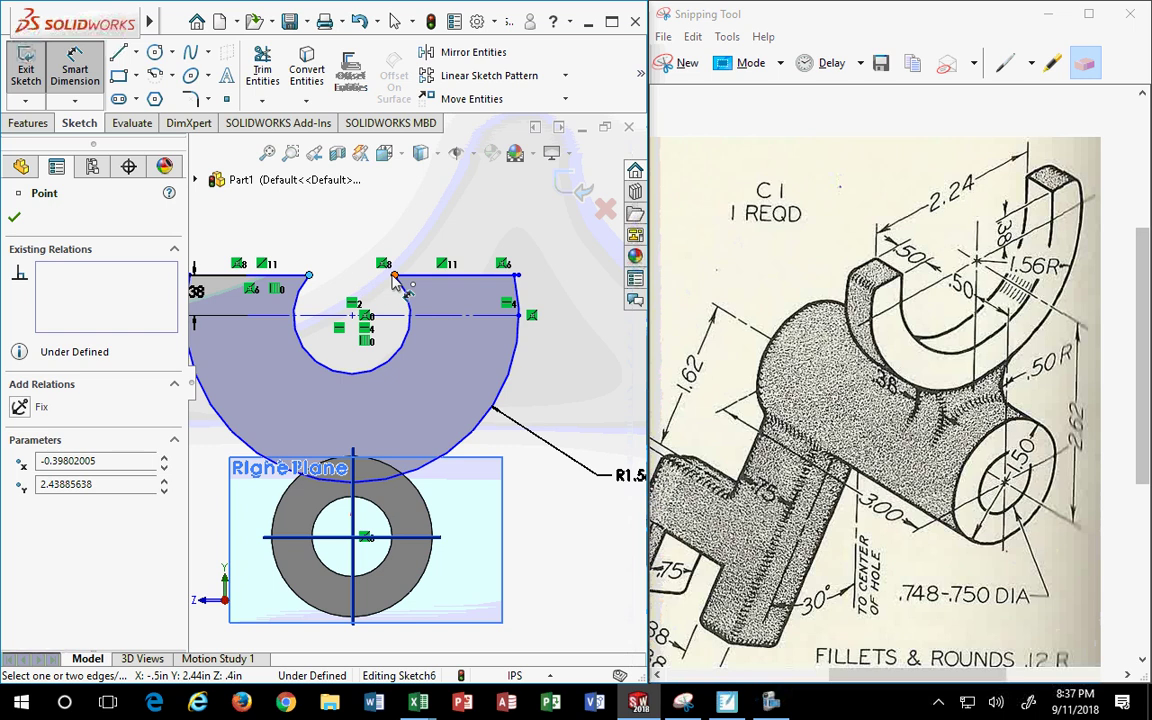
pyautogui.keyDown('ctrl'); pyautogui.click(395, 276); pyautogui.keyUp('ctrl')
pyautogui.click(362, 290)
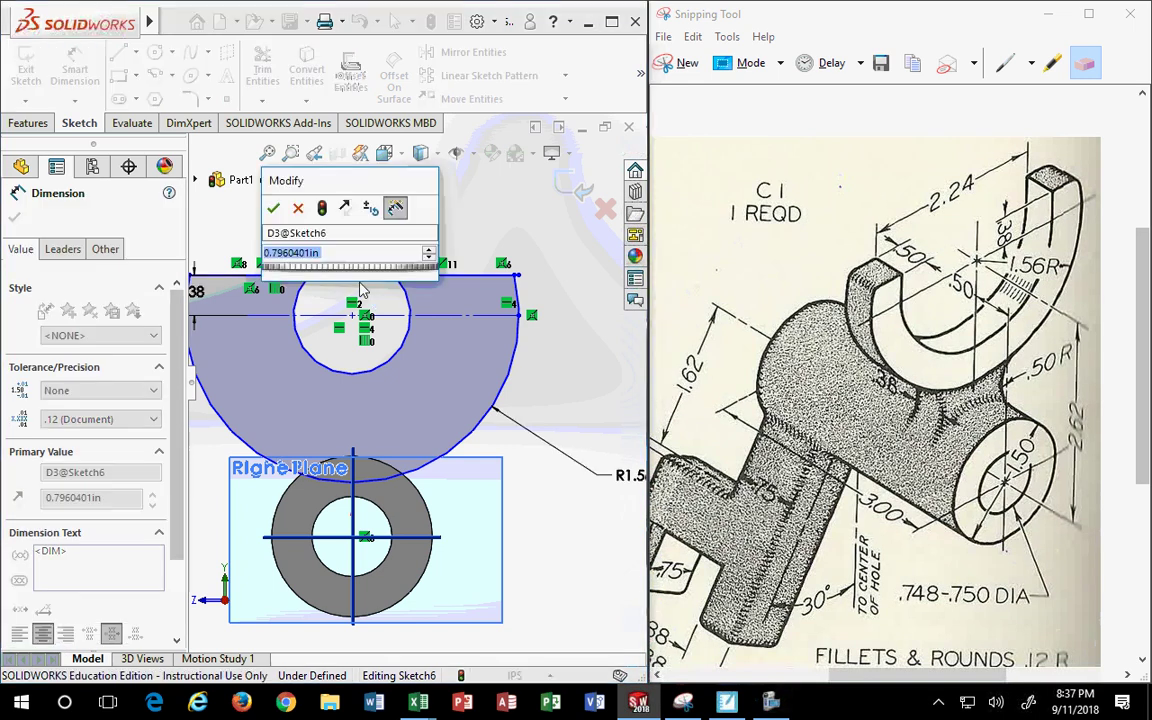
pyautogui.write('.8')
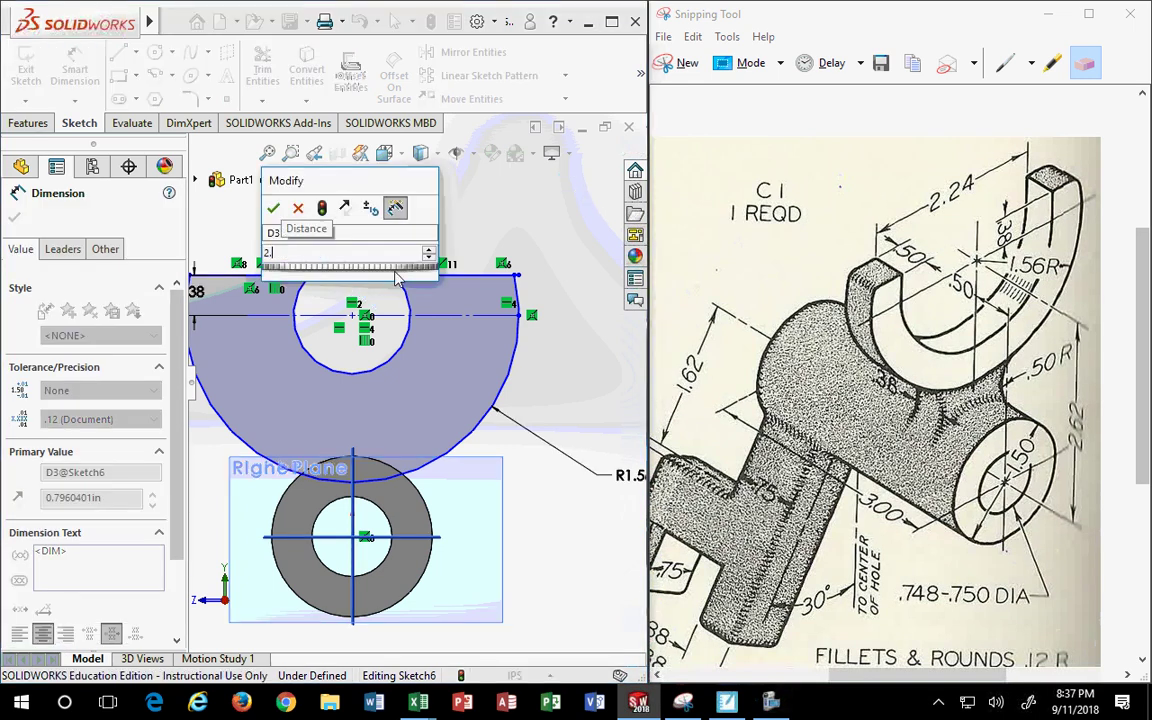
pyautogui.press('Return')
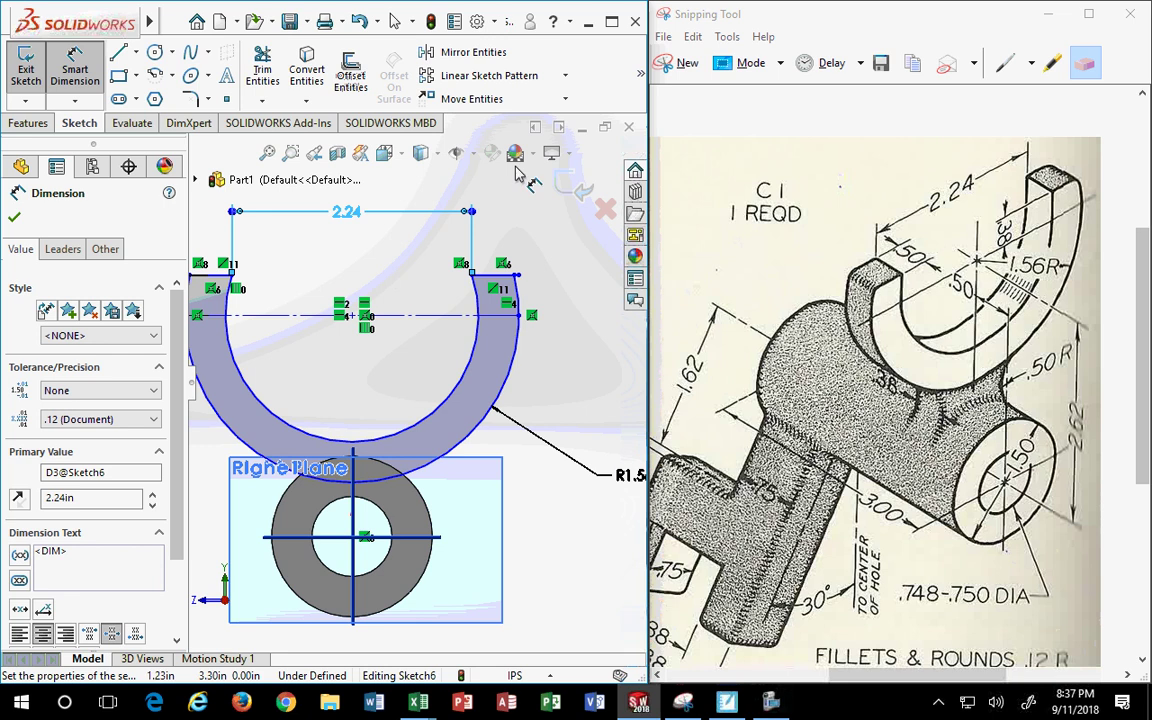
pyautogui.scroll(2, 390, 285)
pyautogui.scroll(-1, 305, 345)
pyautogui.scroll(-1, 305, 345)
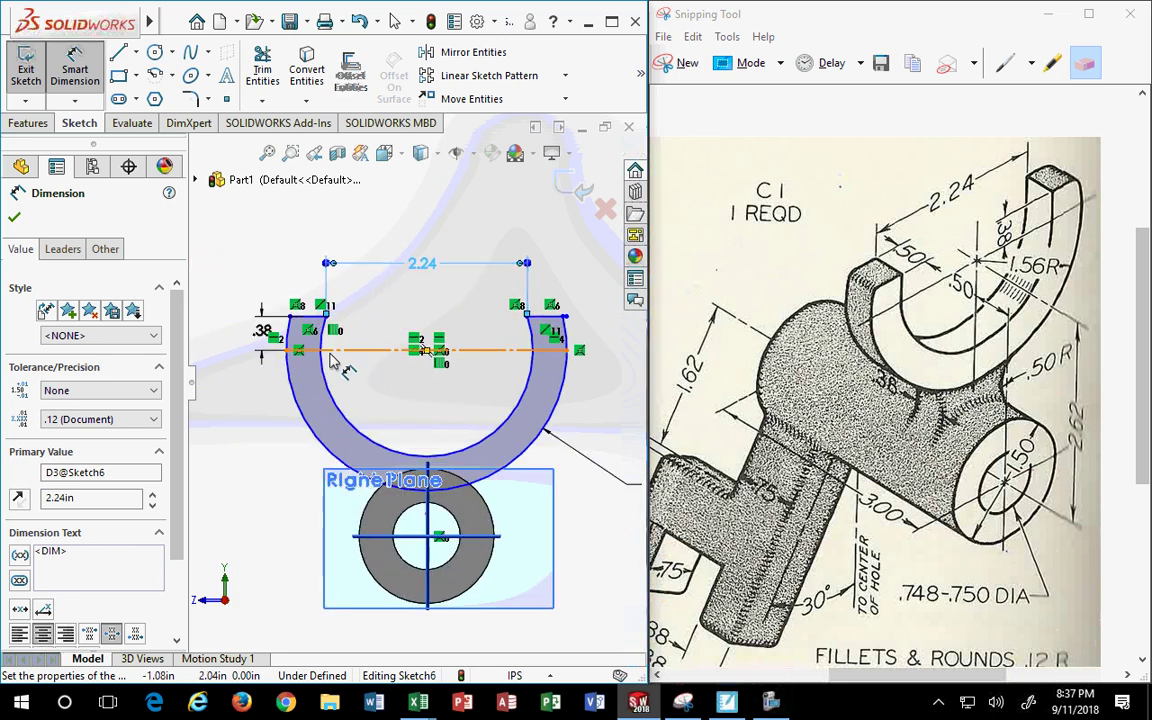
# Drag the U-shaped sketch upward so it sits above the hole
pyautogui.click(478, 375)
pyautogui.click(495, 445)
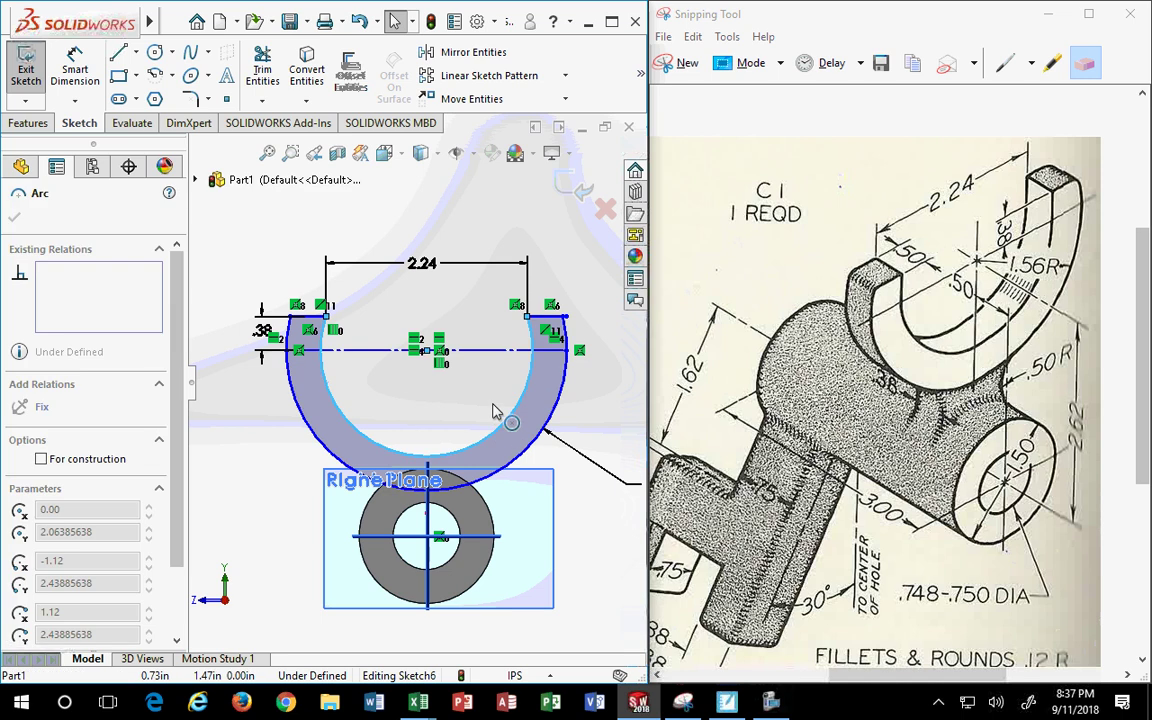
pyautogui.click(398, 312)
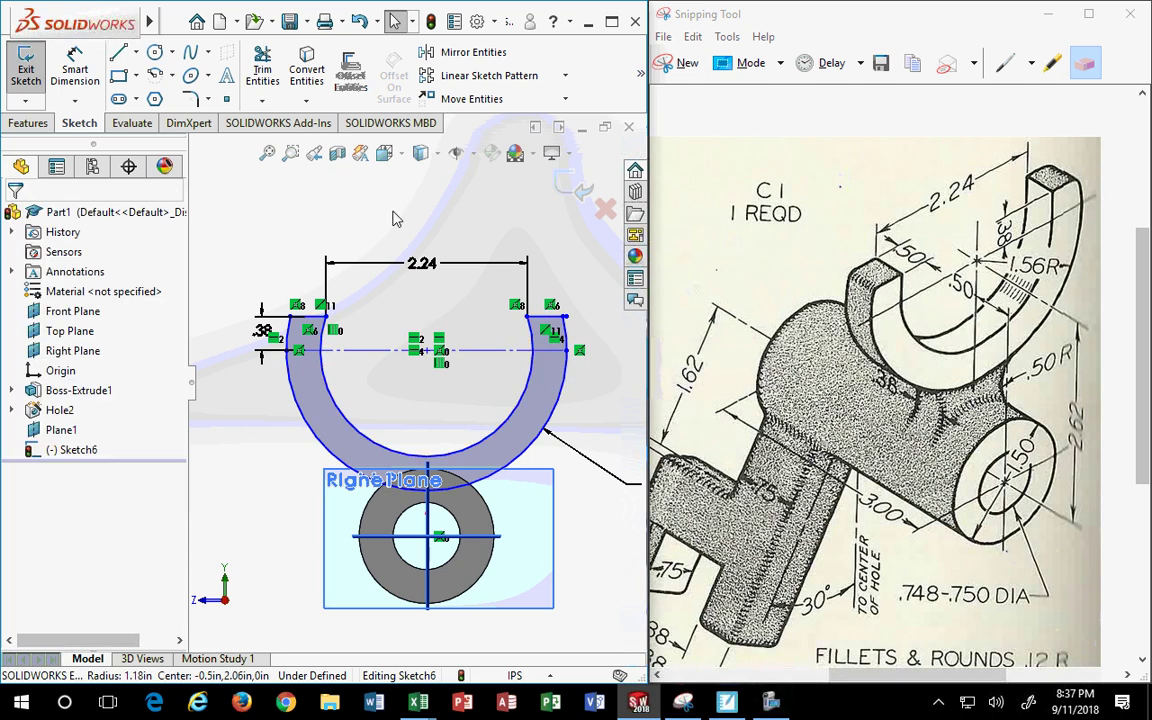
pyautogui.moveTo(555, 317); pyautogui.dragTo(553, 256)
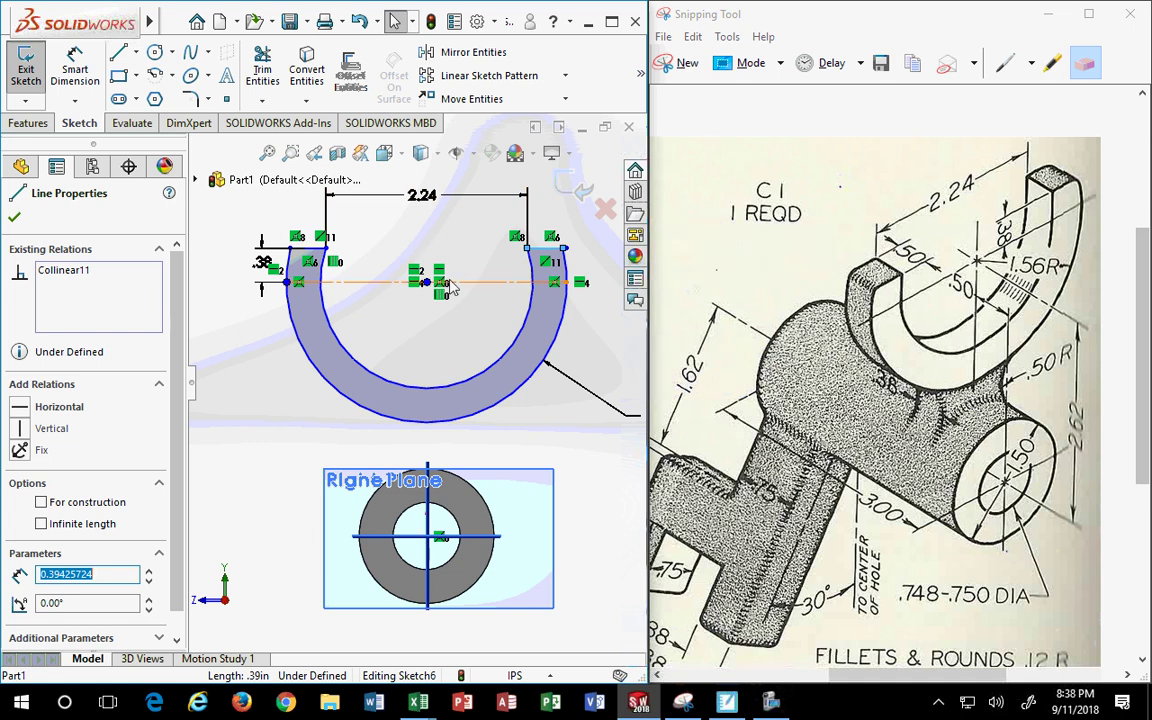
pyautogui.click(476, 372)
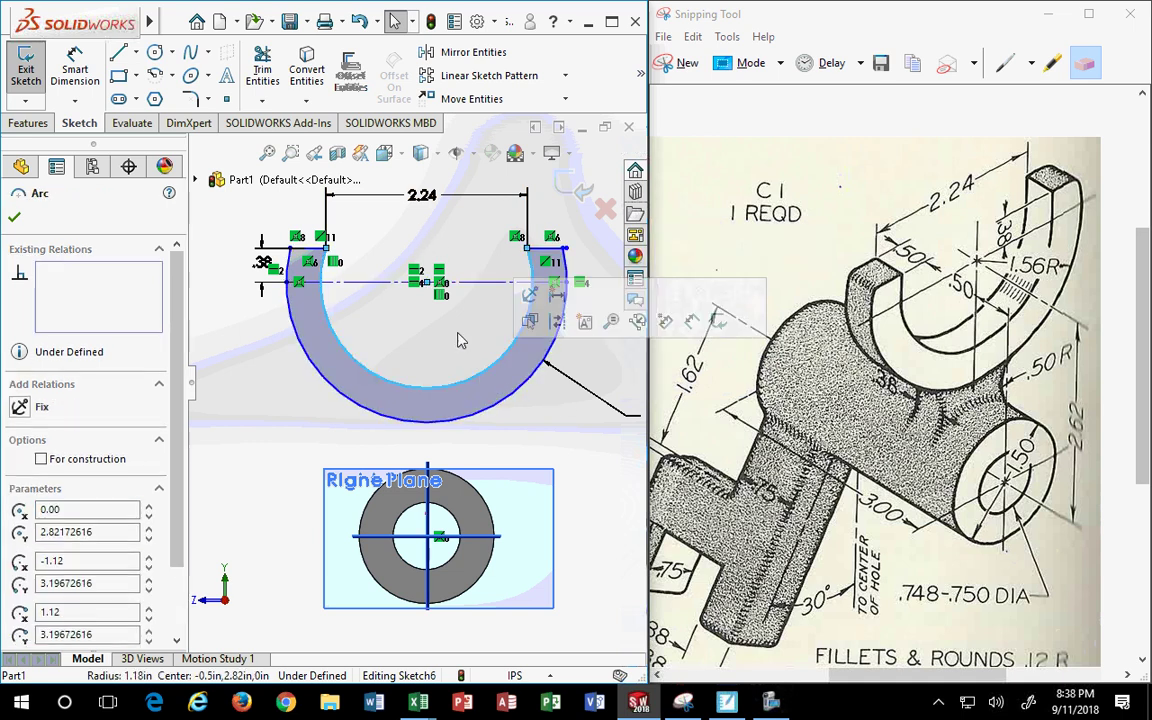
pyautogui.scroll(-3, 470, 400)
pyautogui.click(268, 345)
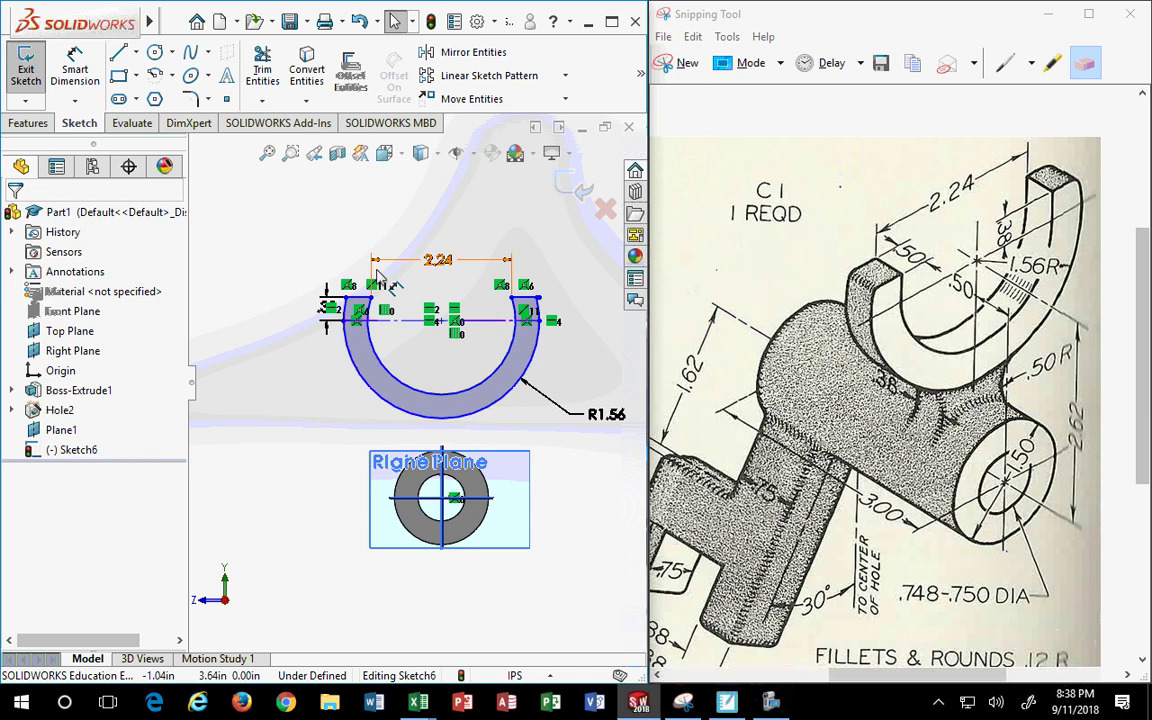
pyautogui.click(75, 68)
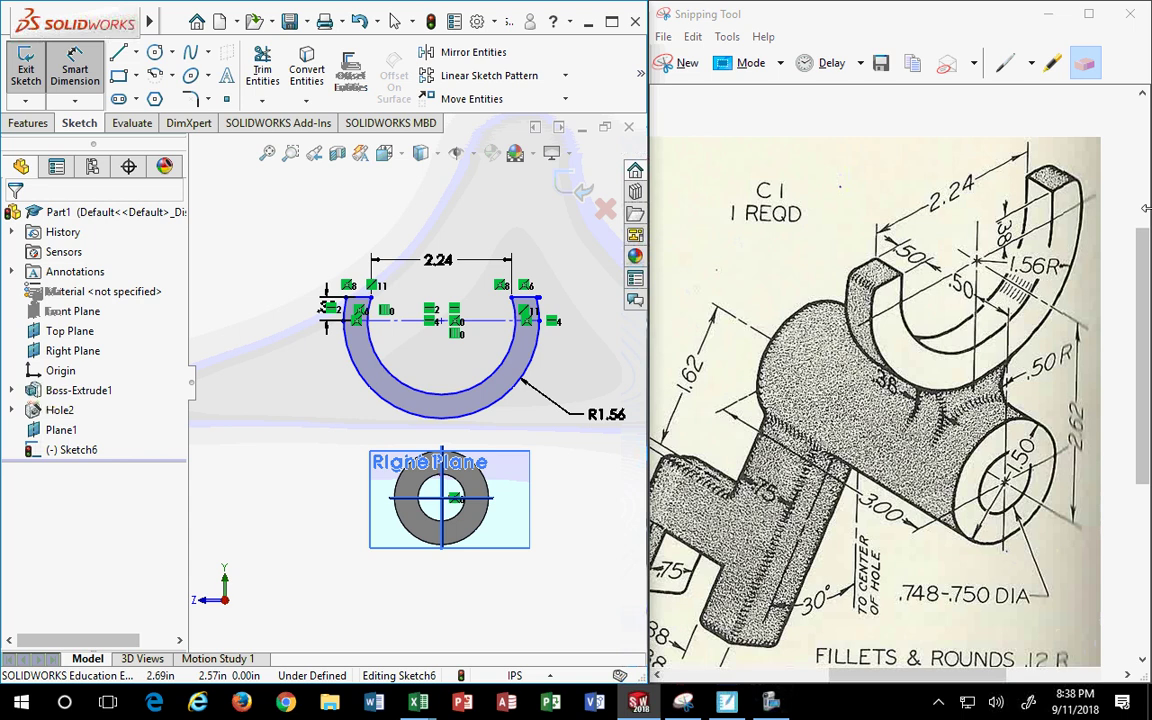
# Highlight the 1.56R leader, the hole centre leader and the 2.62 dimension line in yellow
pyautogui.click(1053, 63)
pyautogui.moveTo(976, 262); pyautogui.dragTo(1078, 318)
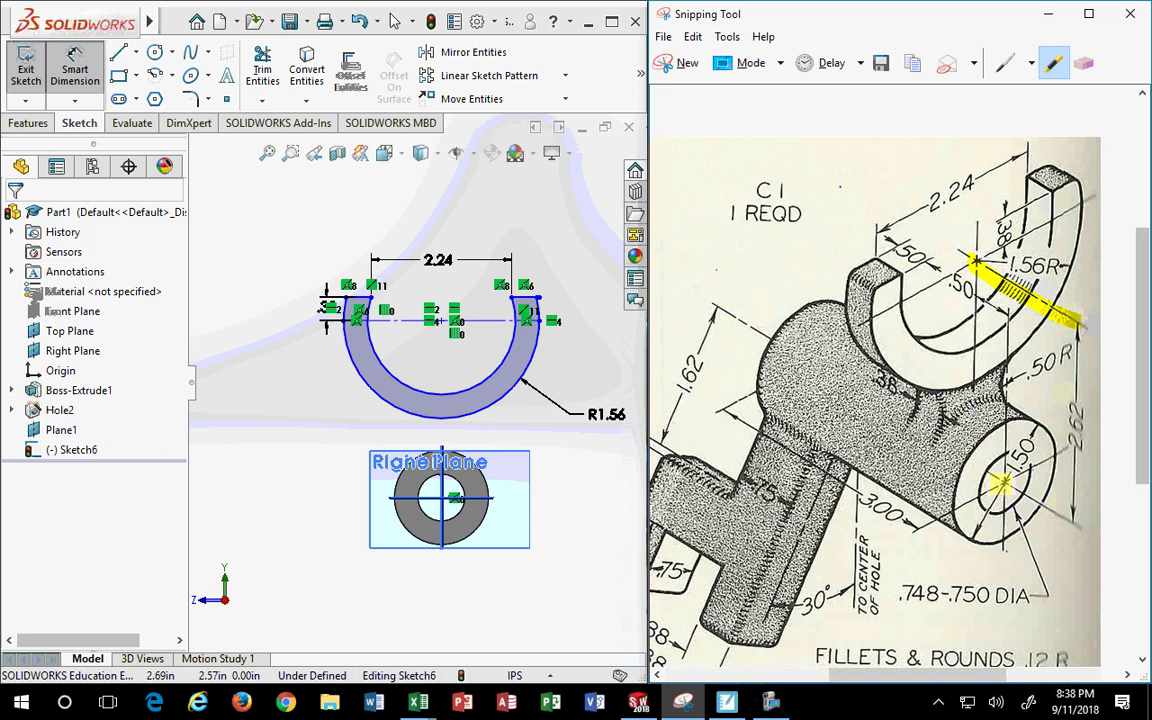
pyautogui.moveTo(992, 476); pyautogui.dragTo(1085, 518)
pyautogui.moveTo(1078, 320); pyautogui.dragTo(1077, 518)
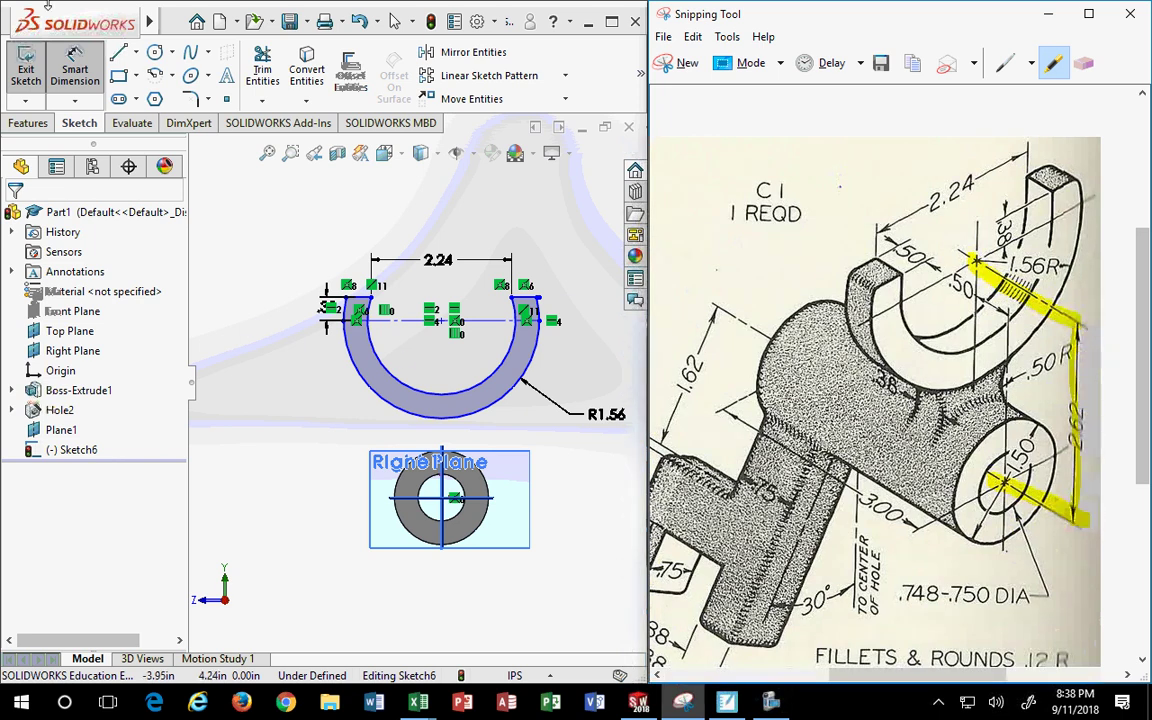
# Add a vertical arc-centre-to-hole dimension starting at 2.6, then bring up the fraction-decimal table
pyautogui.click(75, 65)
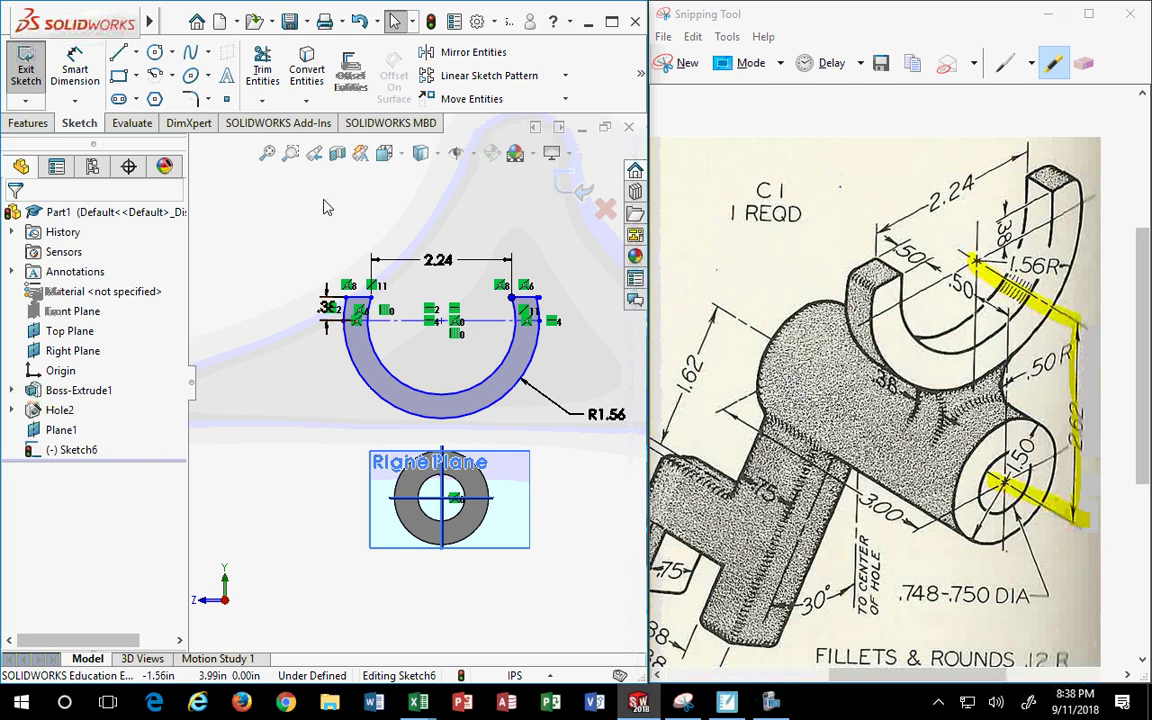
pyautogui.click(75, 65)
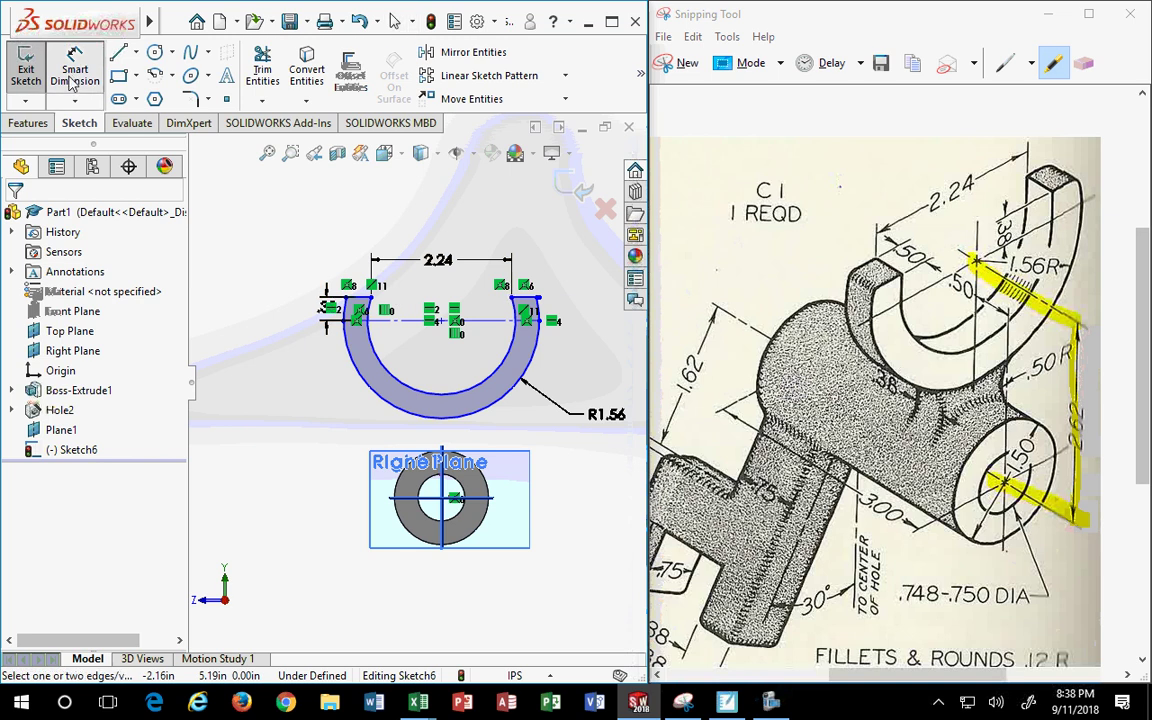
pyautogui.click(345, 296)
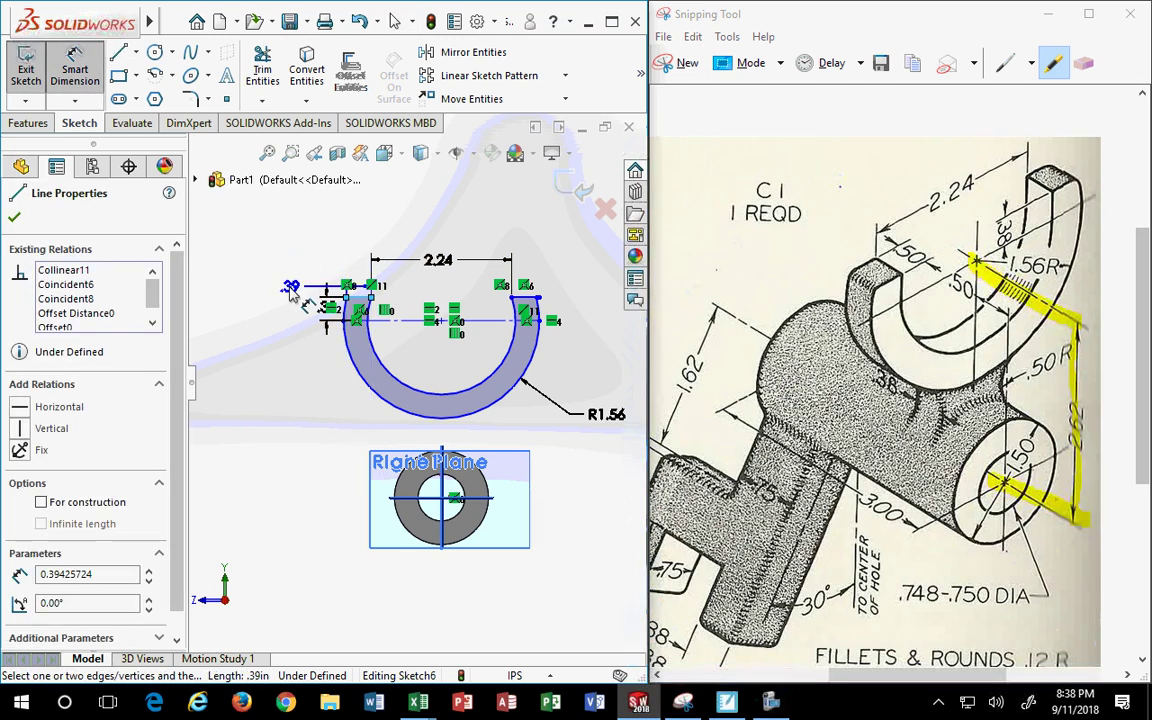
pyautogui.press('Escape')
pyautogui.click(75, 65)
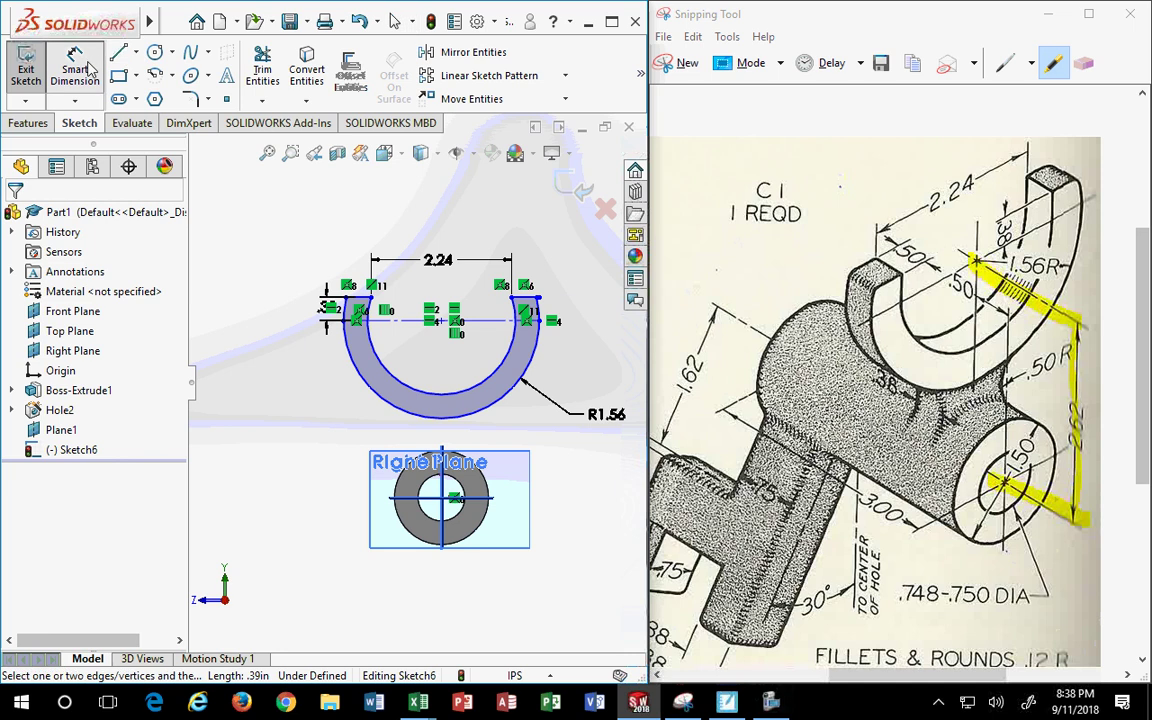
pyautogui.click(383, 365)
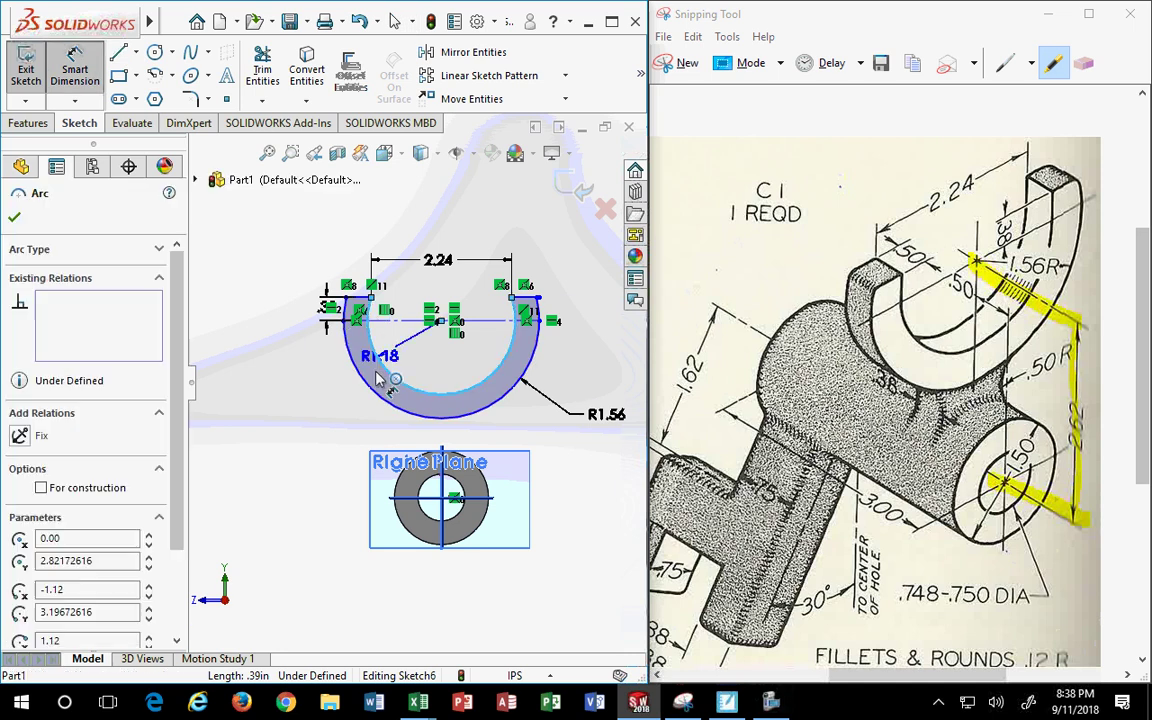
pyautogui.click(428, 495)
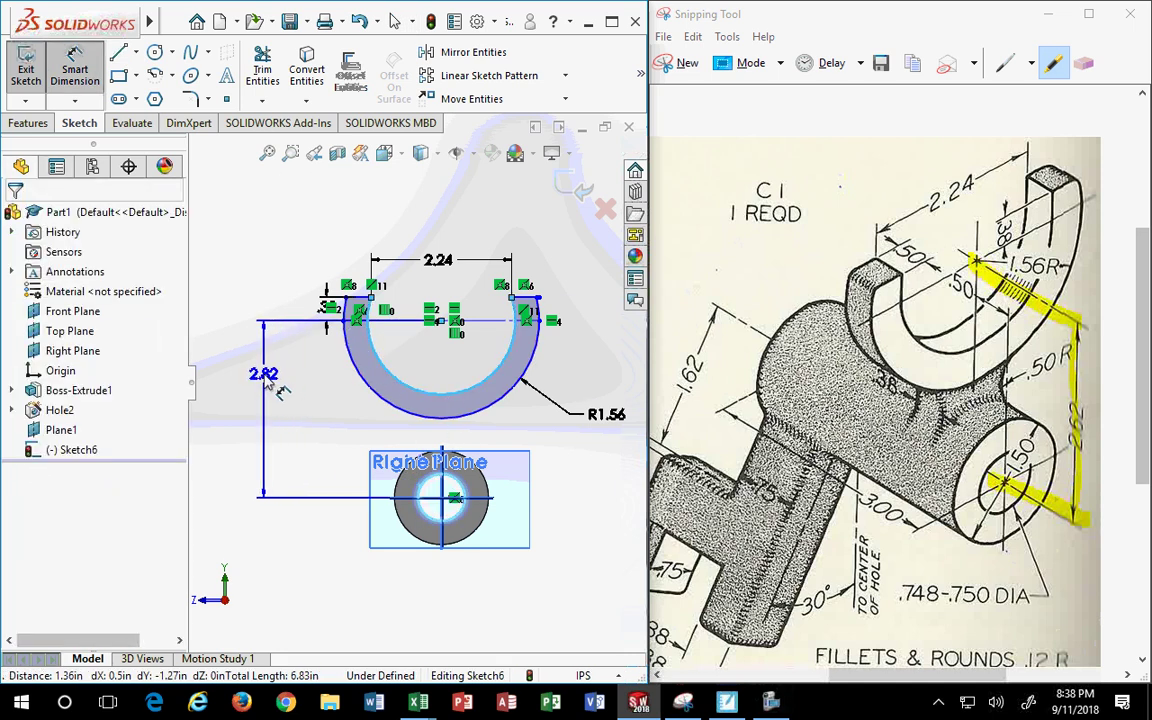
pyautogui.click(262, 400)
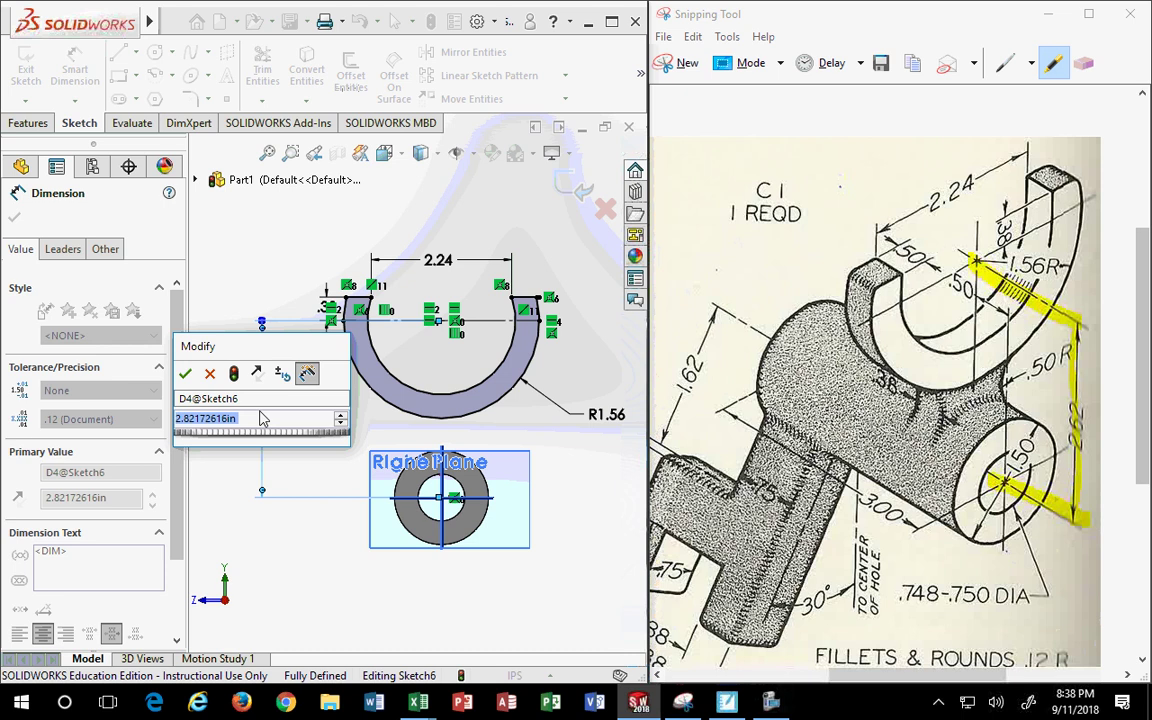
pyautogui.write('2.6')
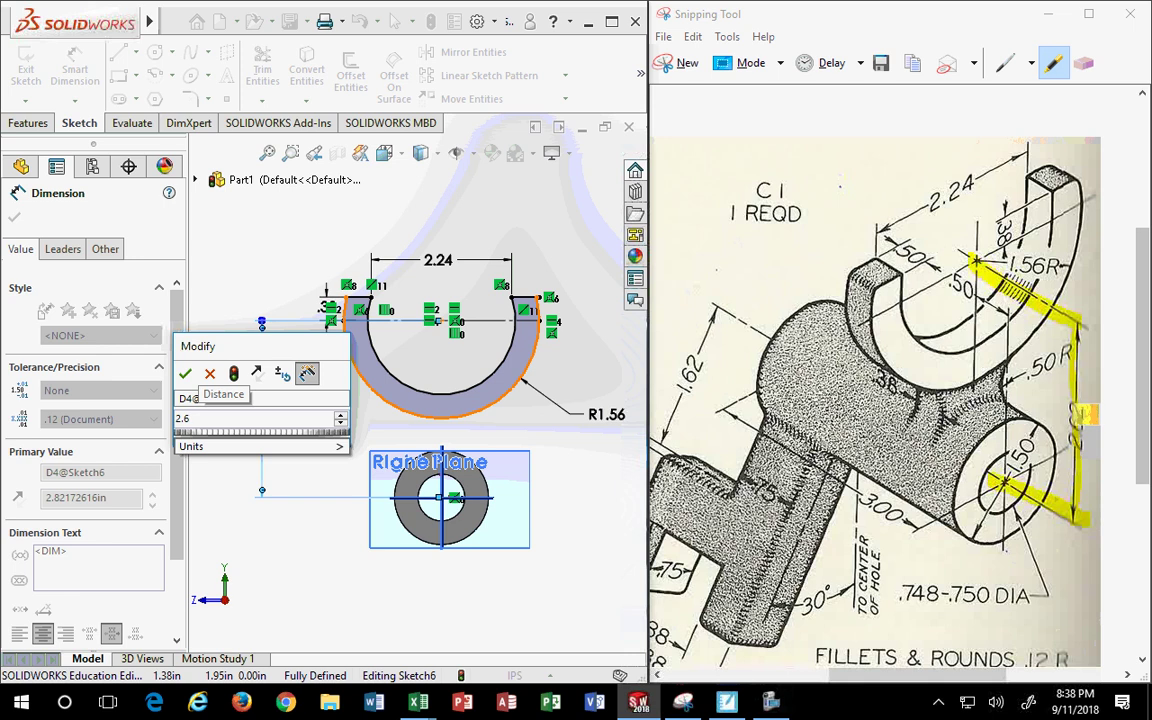
pyautogui.click(407, 712)
pyautogui.click(360, 595)
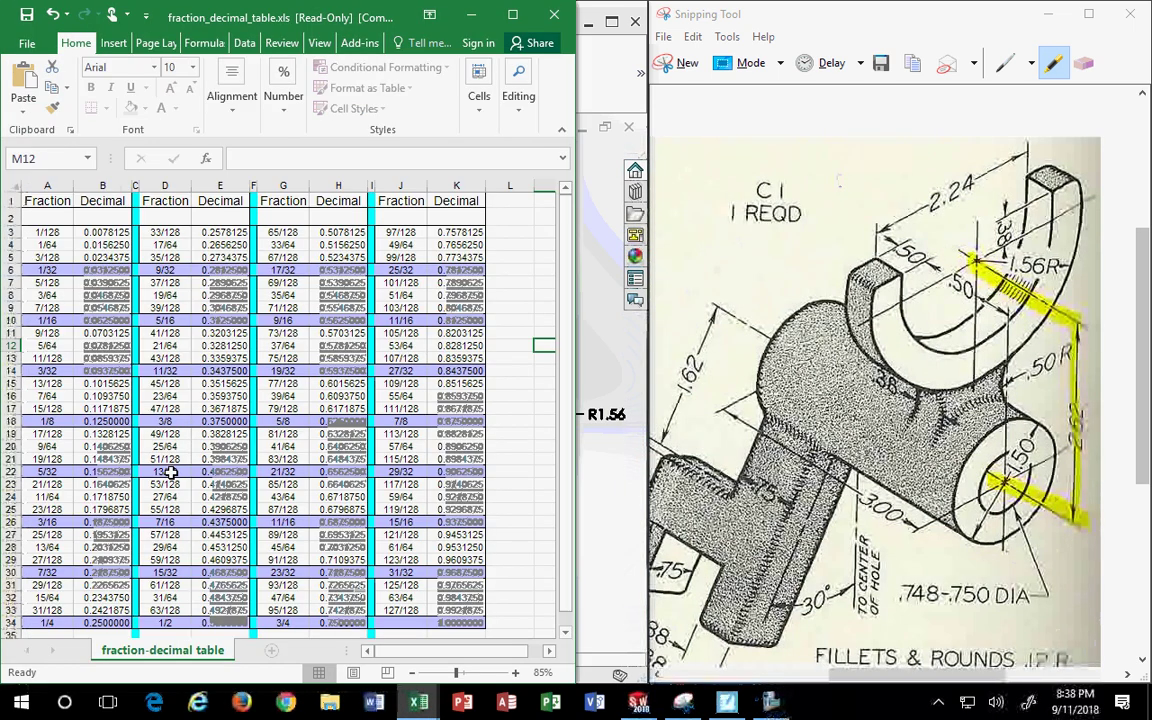
# Find 0.6171875 in the protected fraction table and read its fraction 79/128 in G17
pyautogui.scroll(-1, 172, 480)
pyautogui.scroll(-1, 172, 493)
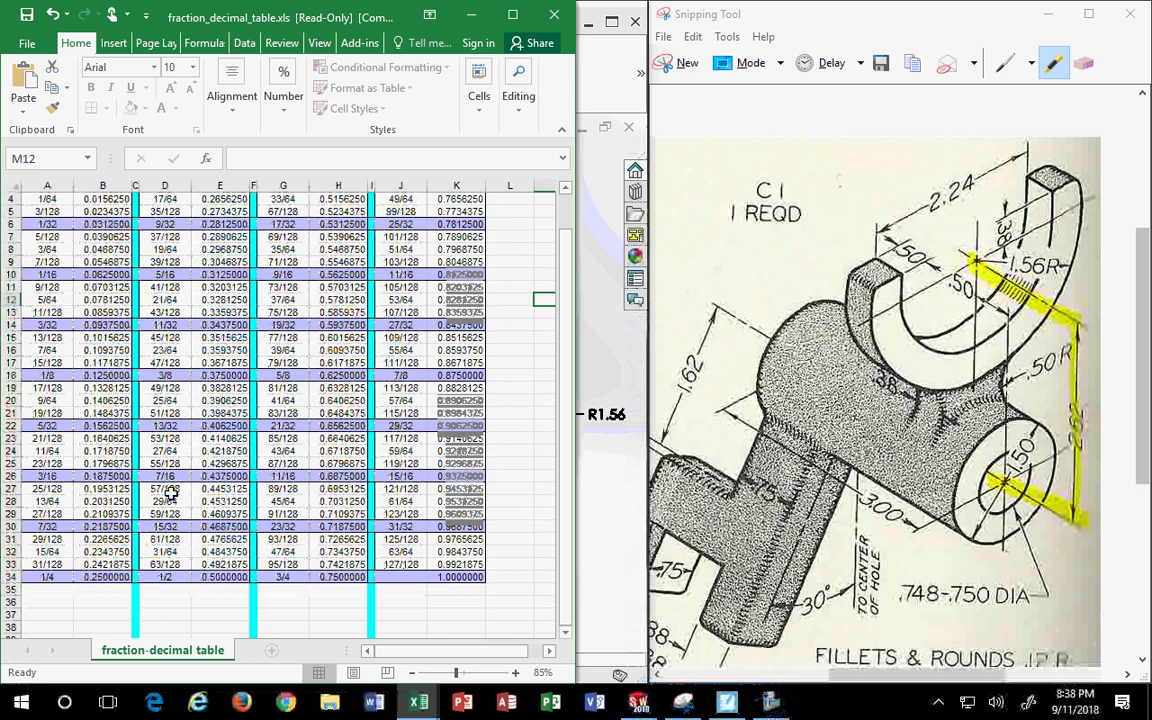
pyautogui.scroll(1, 97, 395)
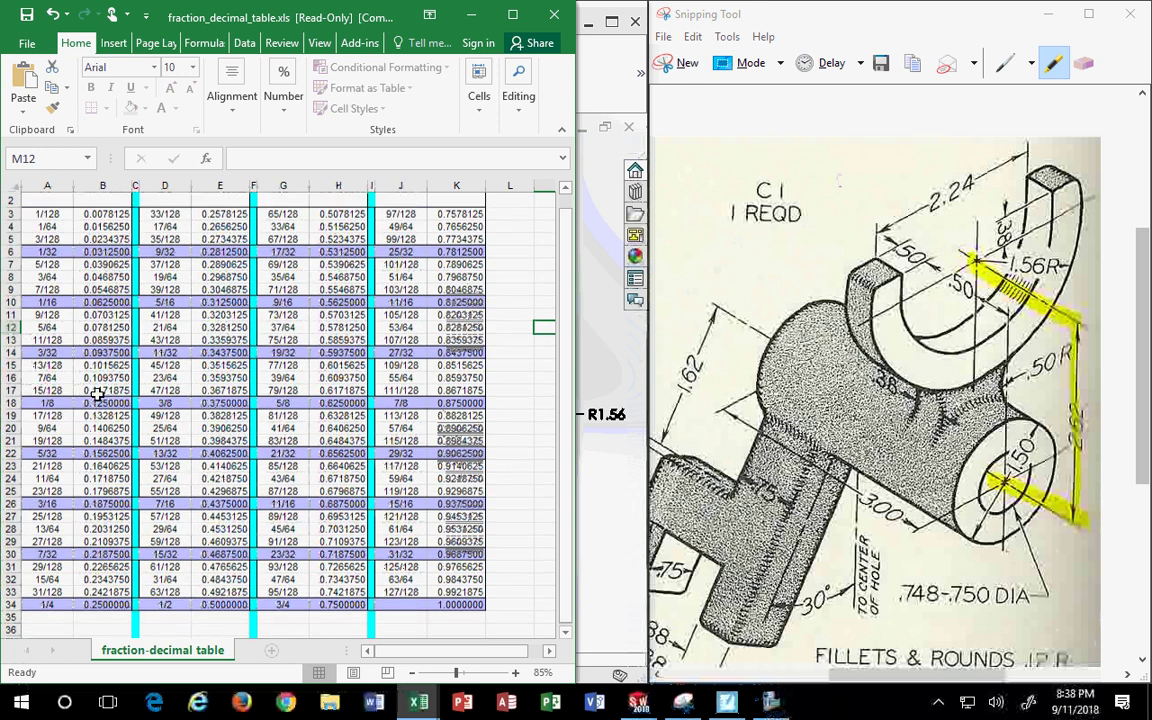
pyautogui.scroll(2, 97, 395)
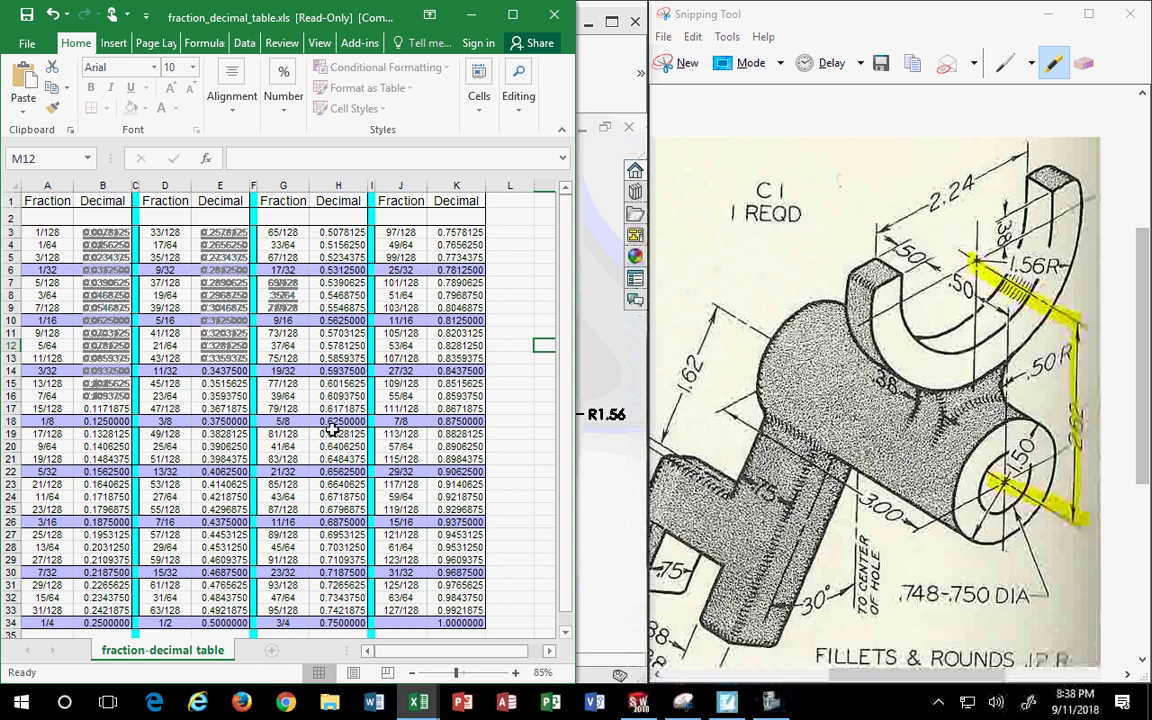
pyautogui.keyDown('ctrl'); pyautogui.scroll(1, 333, 427); pyautogui.keyUp('ctrl')
pyautogui.keyDown('ctrl'); pyautogui.scroll(1, 332, 428); pyautogui.keyUp('ctrl')
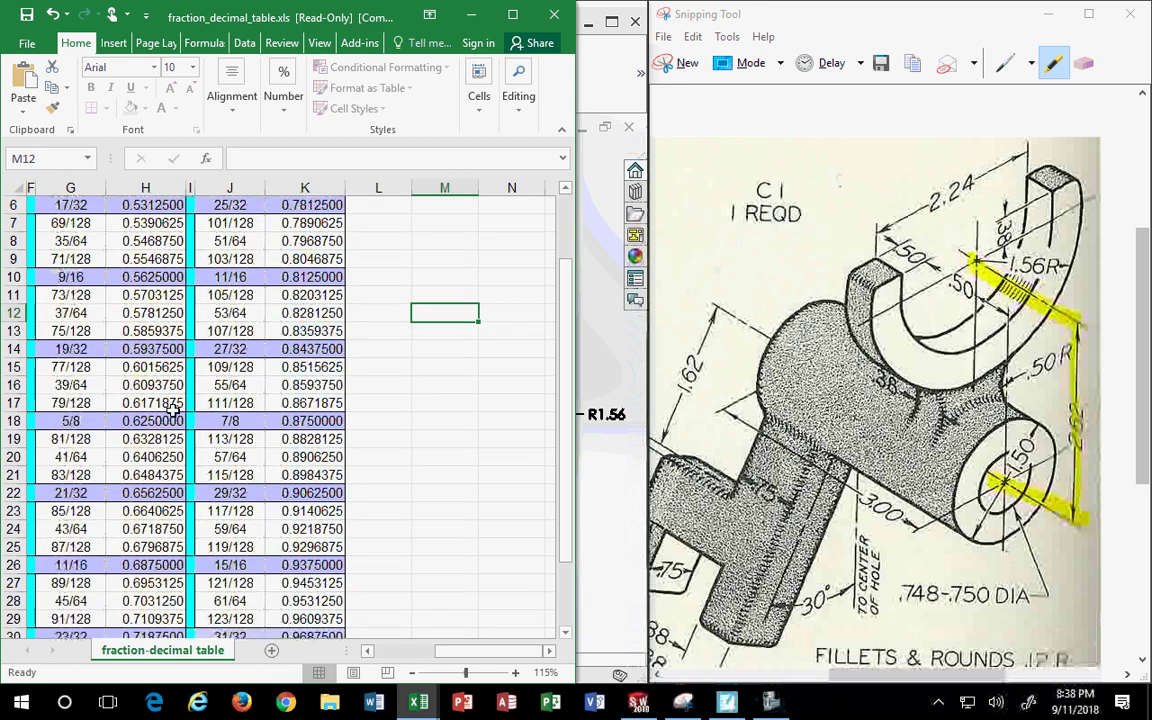
pyautogui.click(129, 402)
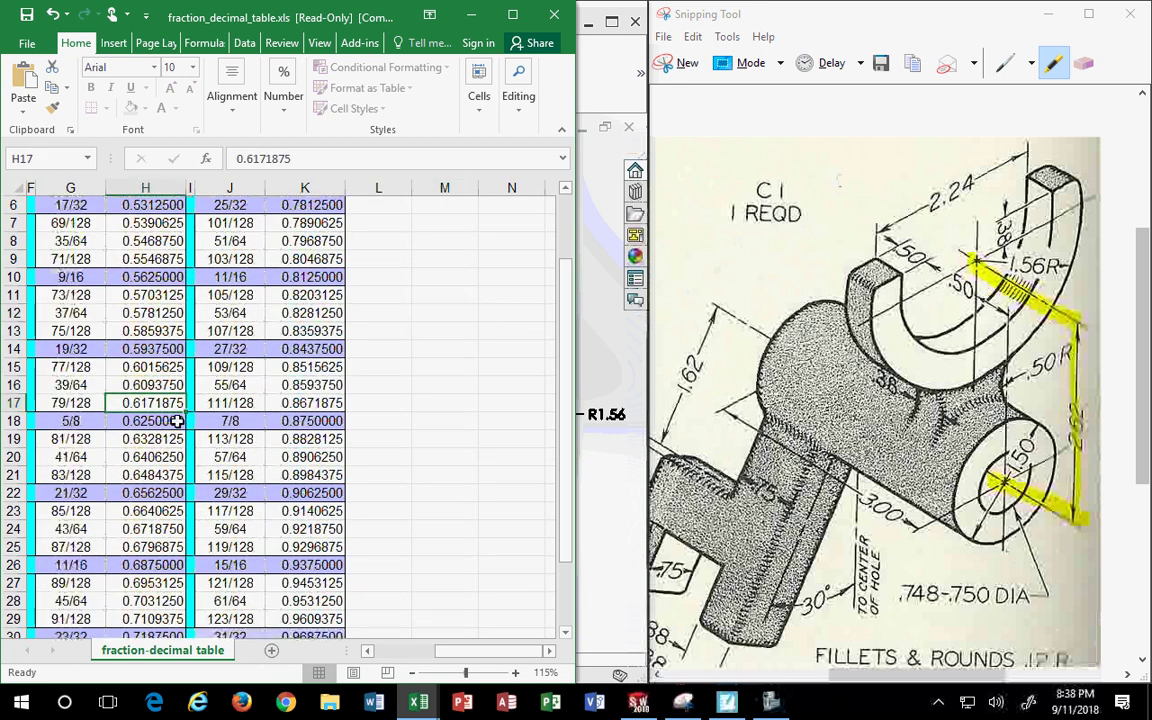
pyautogui.click(244, 159)
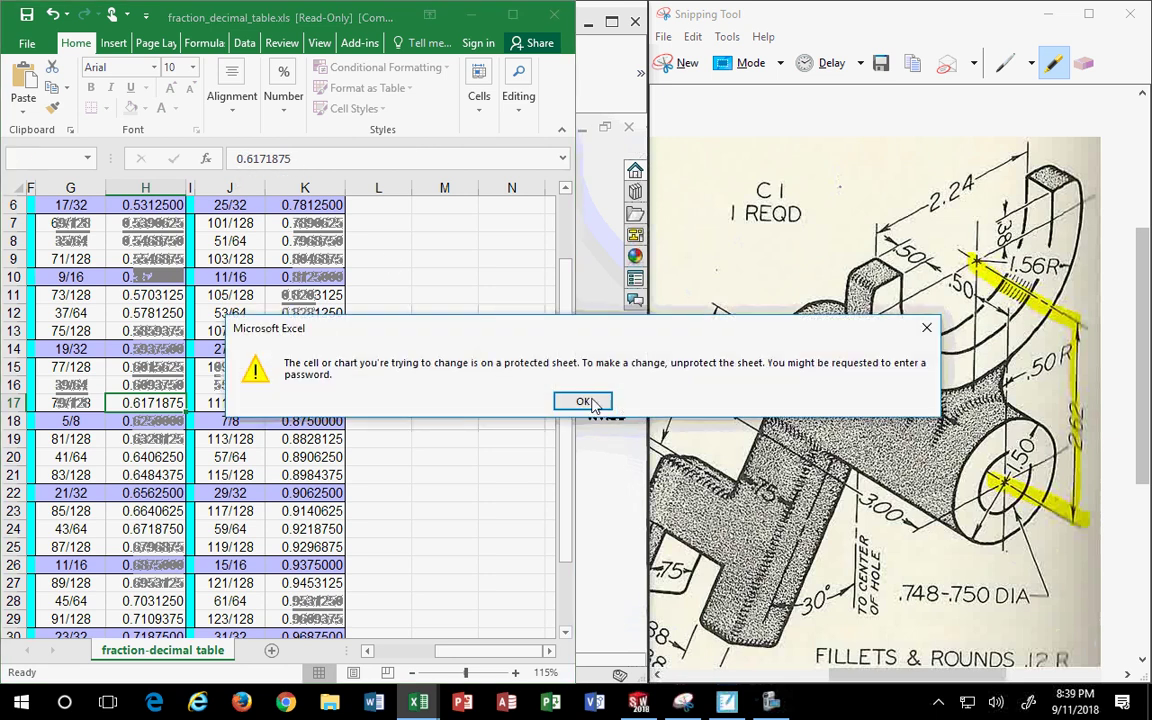
pyautogui.click(588, 402)
pyautogui.click(288, 158)
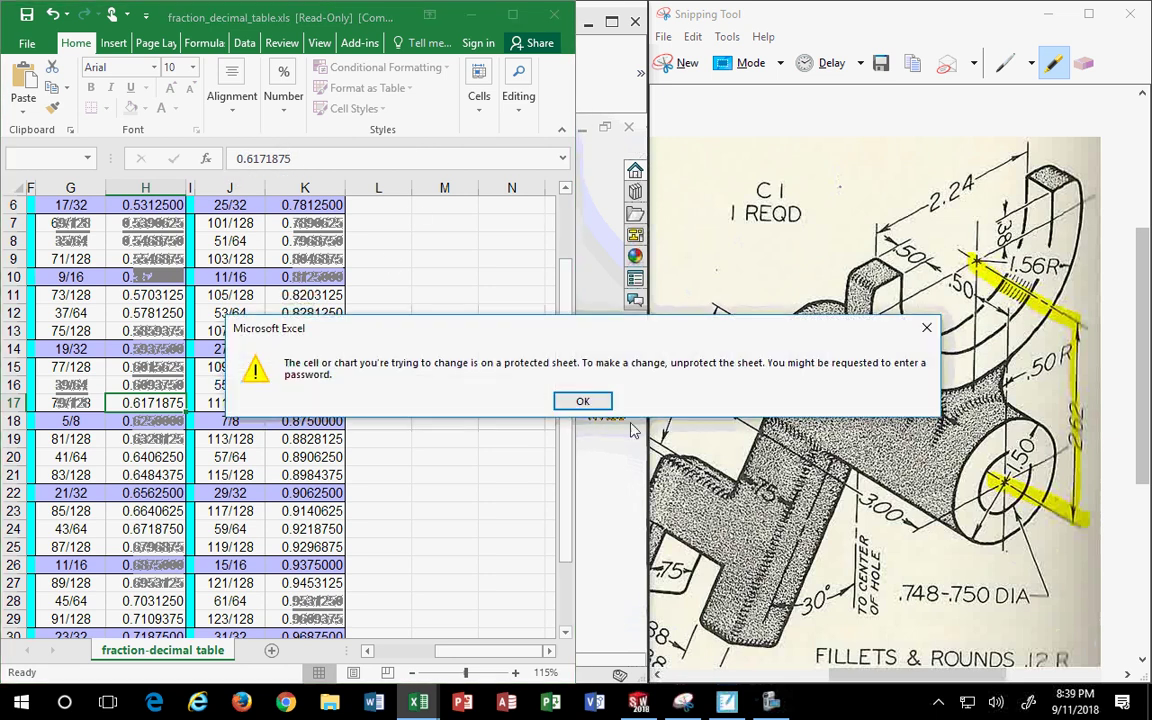
pyautogui.click(591, 404)
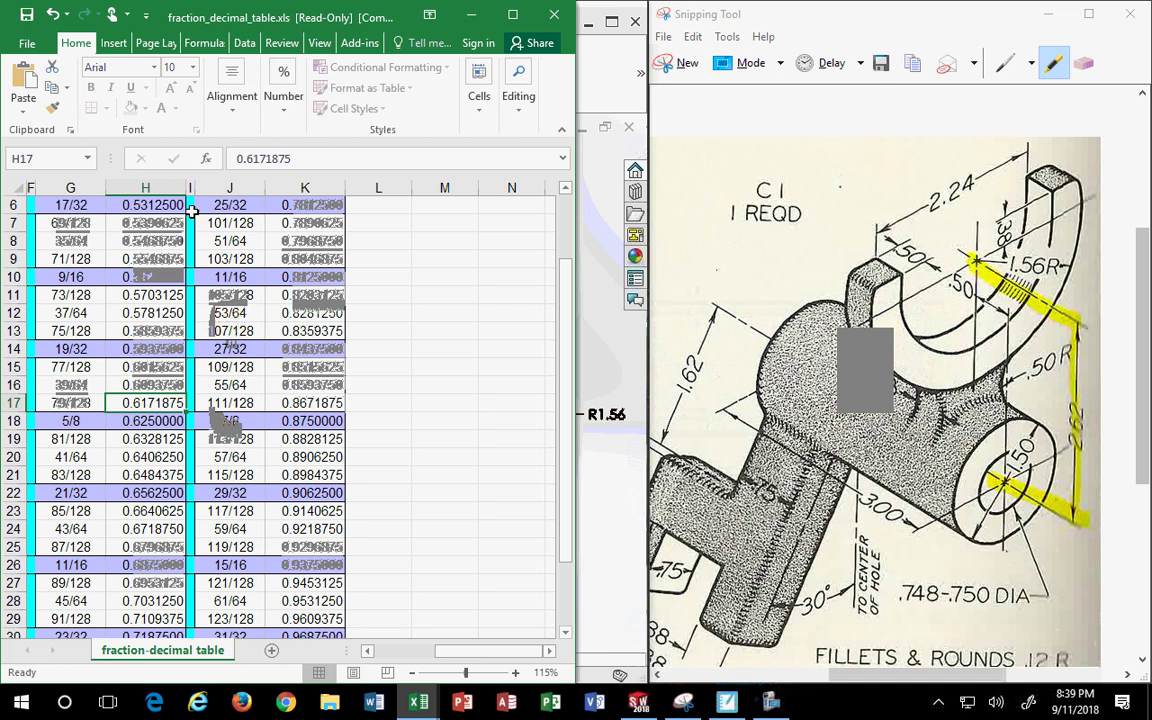
pyautogui.click(77, 401)
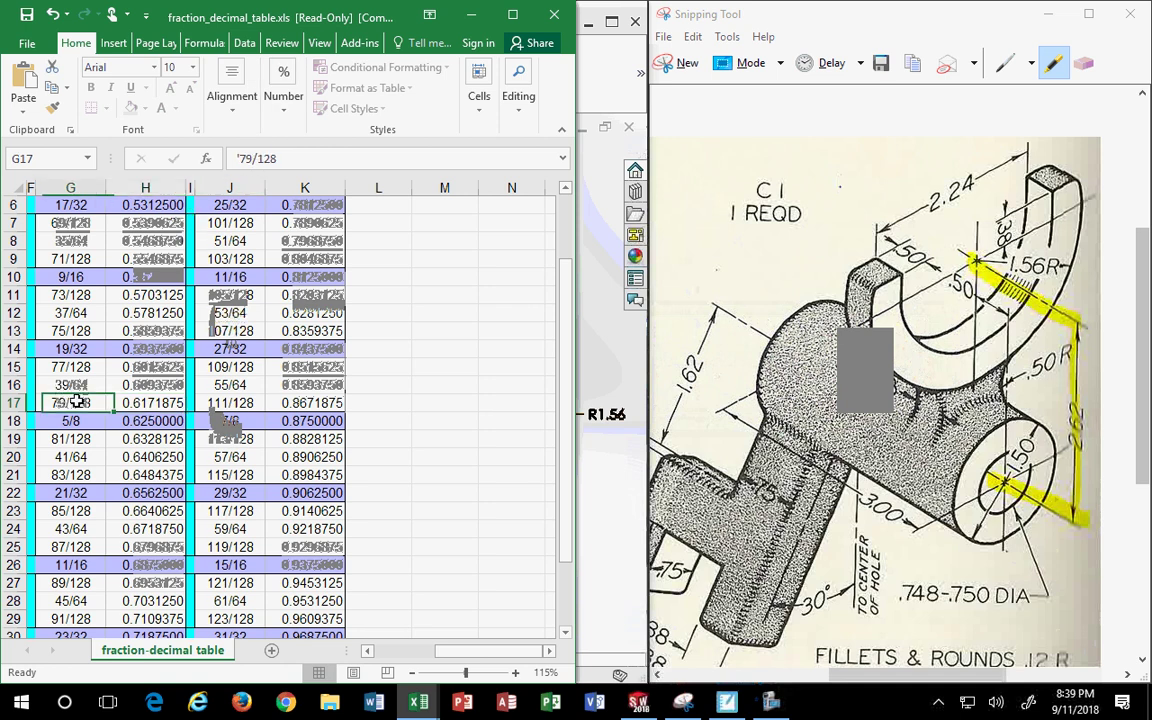
# Replace the 2.6 offset with the equation 2+(79/128) in the Modify box
pyautogui.click(474, 17)
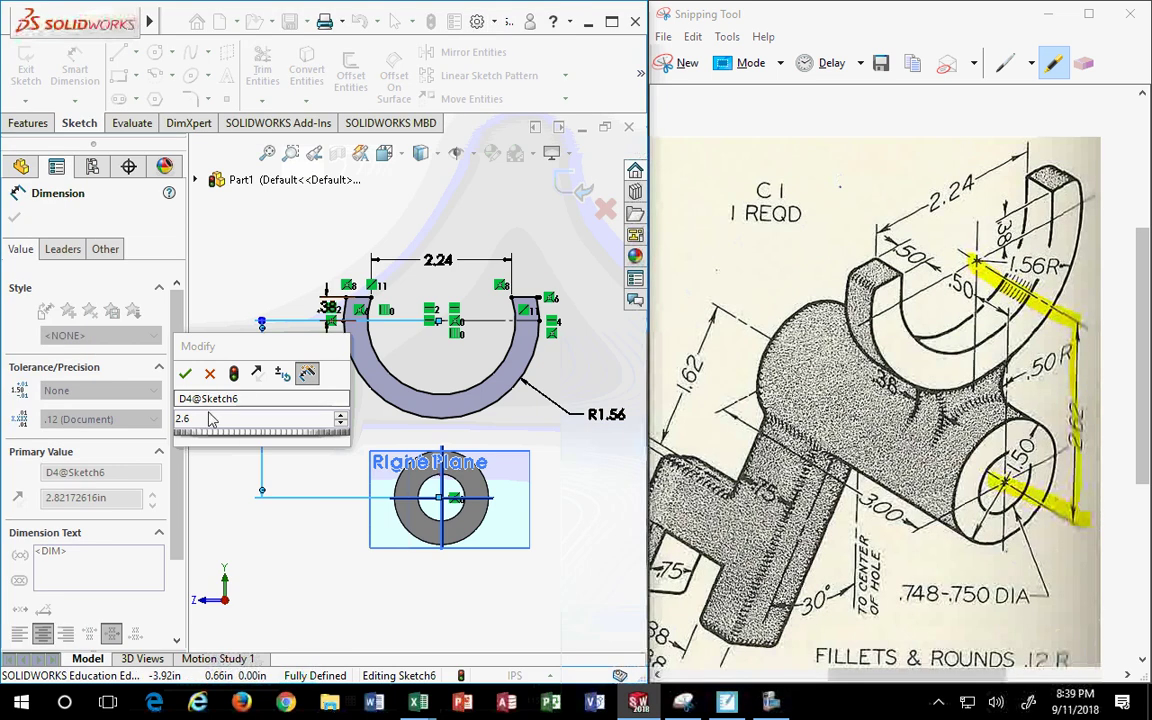
pyautogui.click(176, 420)
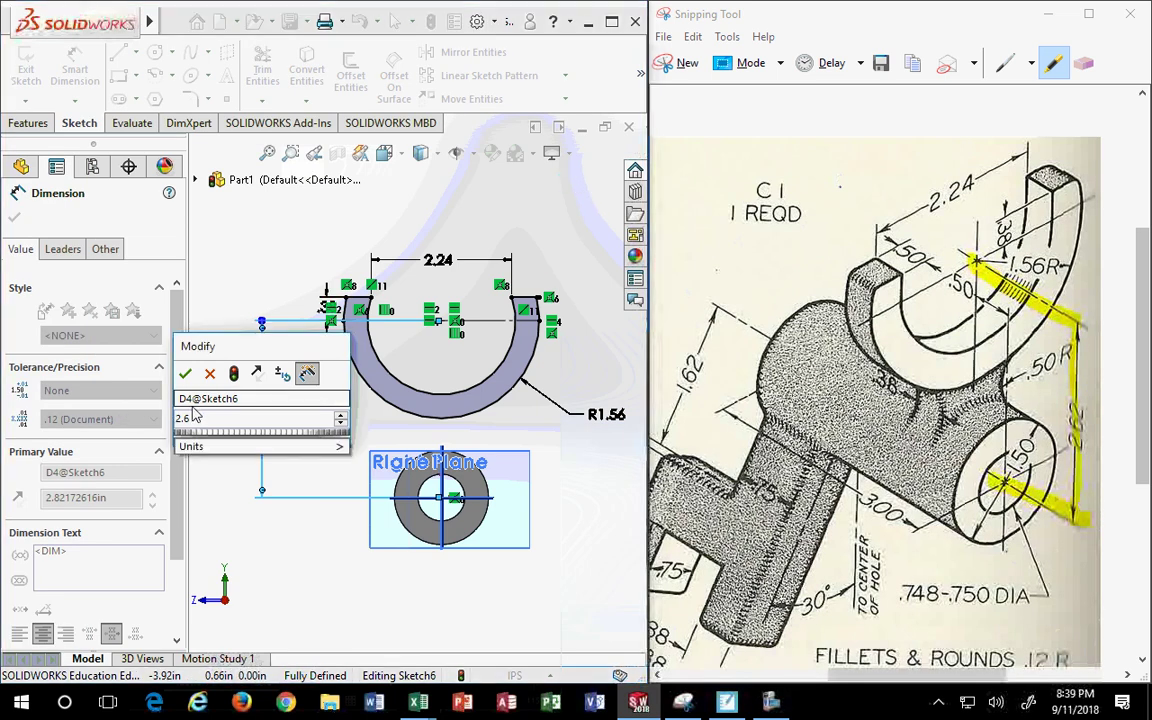
pyautogui.write('2')
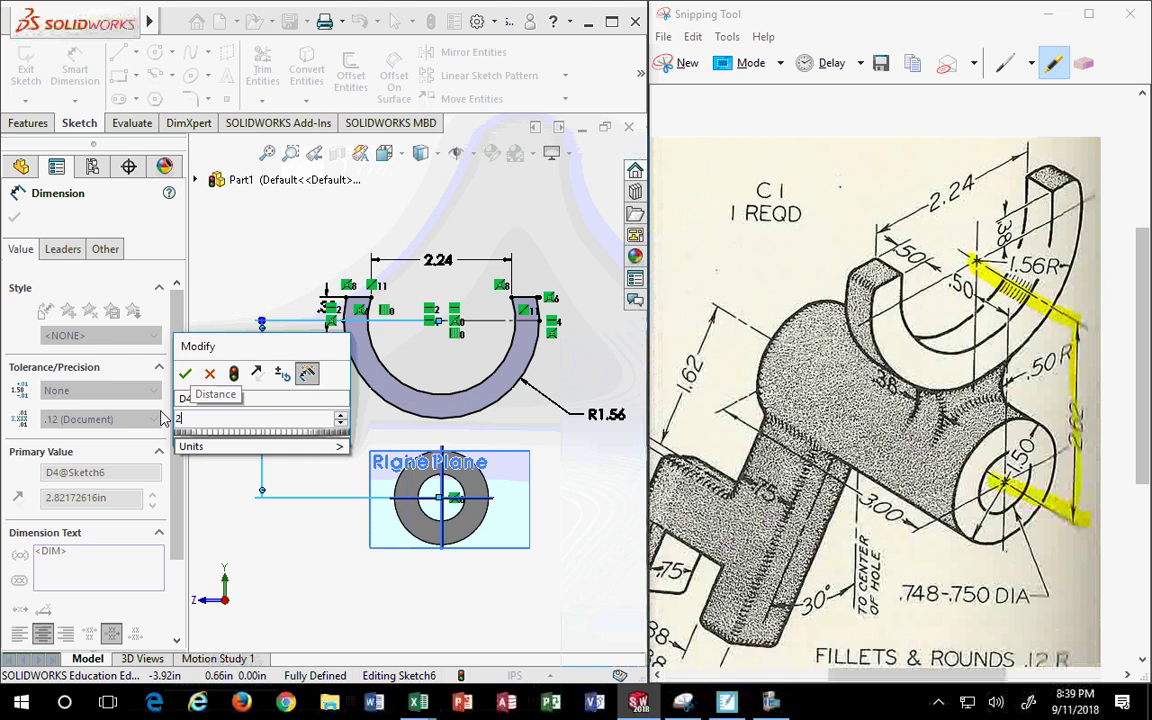
pyautogui.write('=')
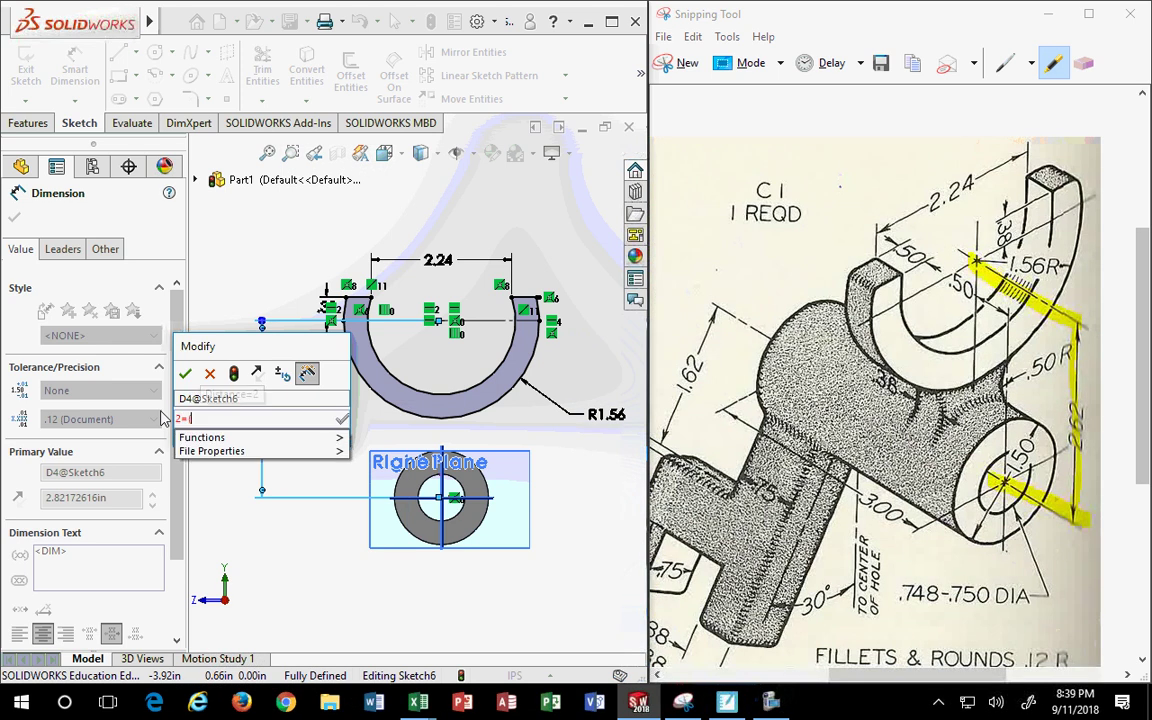
pyautogui.write('2')
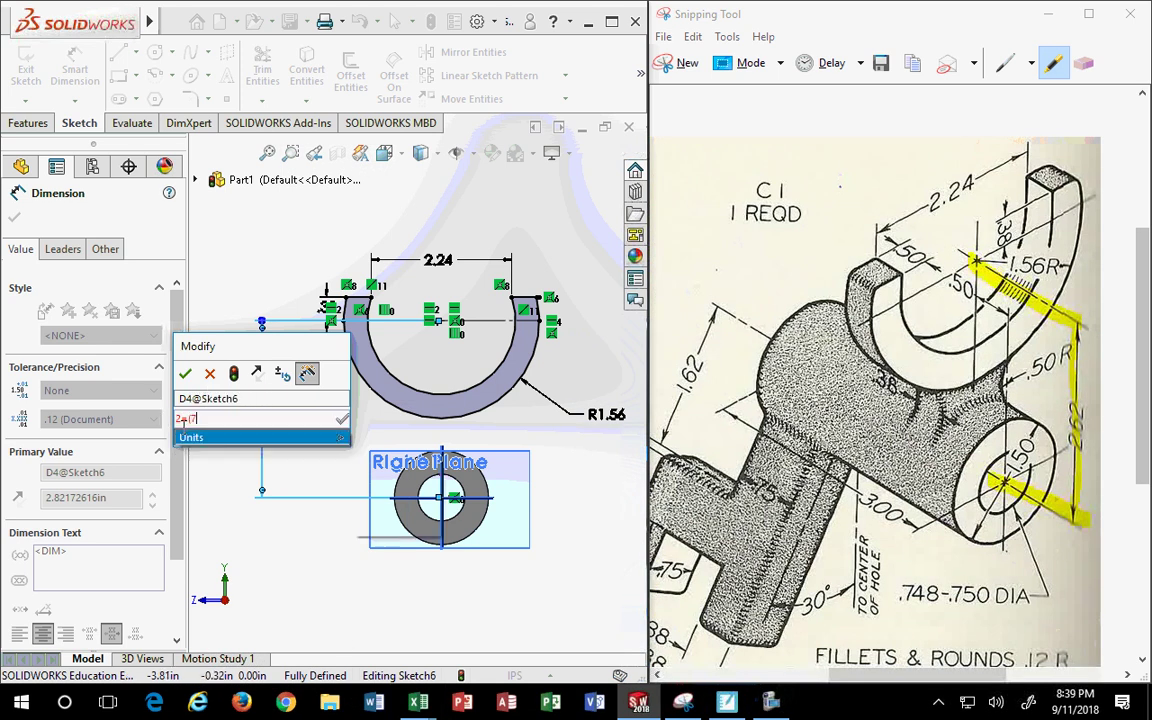
pyautogui.write('7')
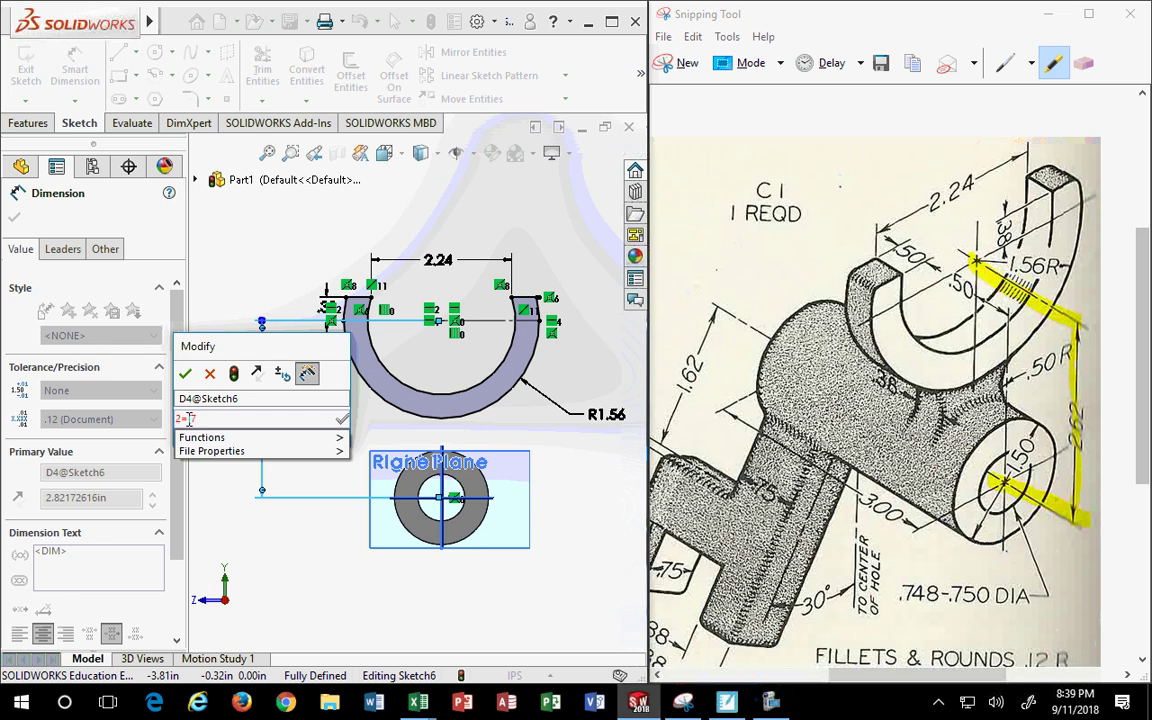
pyautogui.click(189, 418)
pyautogui.write('(7')
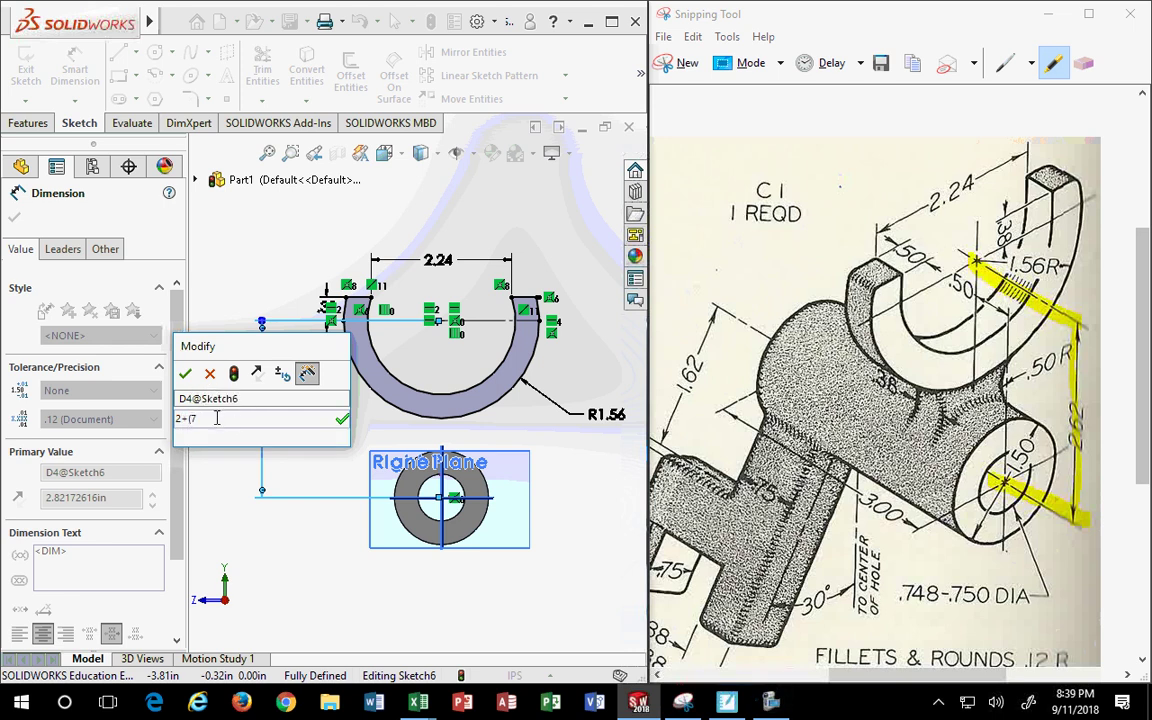
pyautogui.write('9/128')
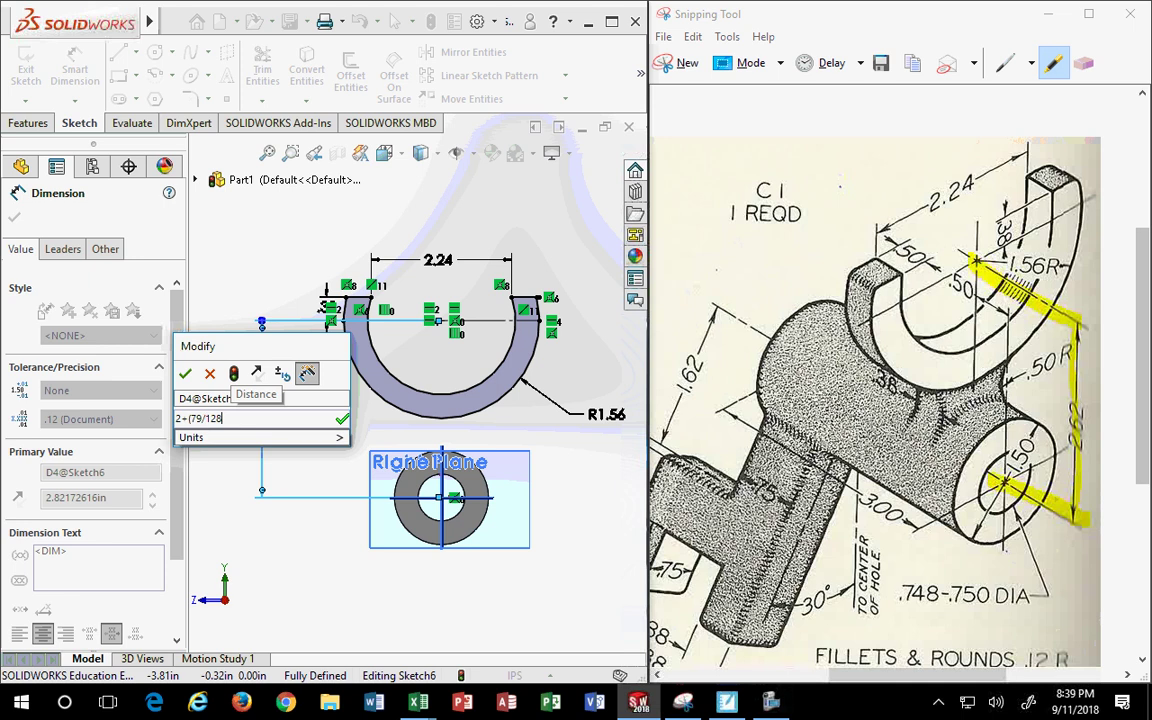
pyautogui.write(')')
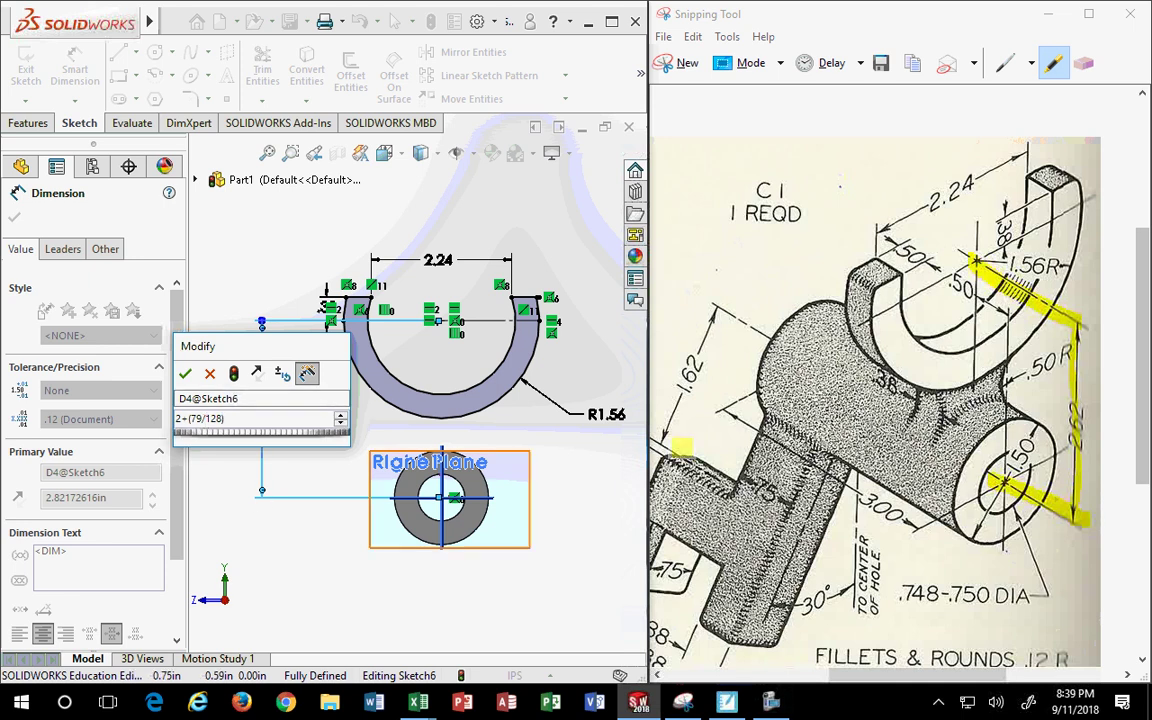
pyautogui.click(211, 418)
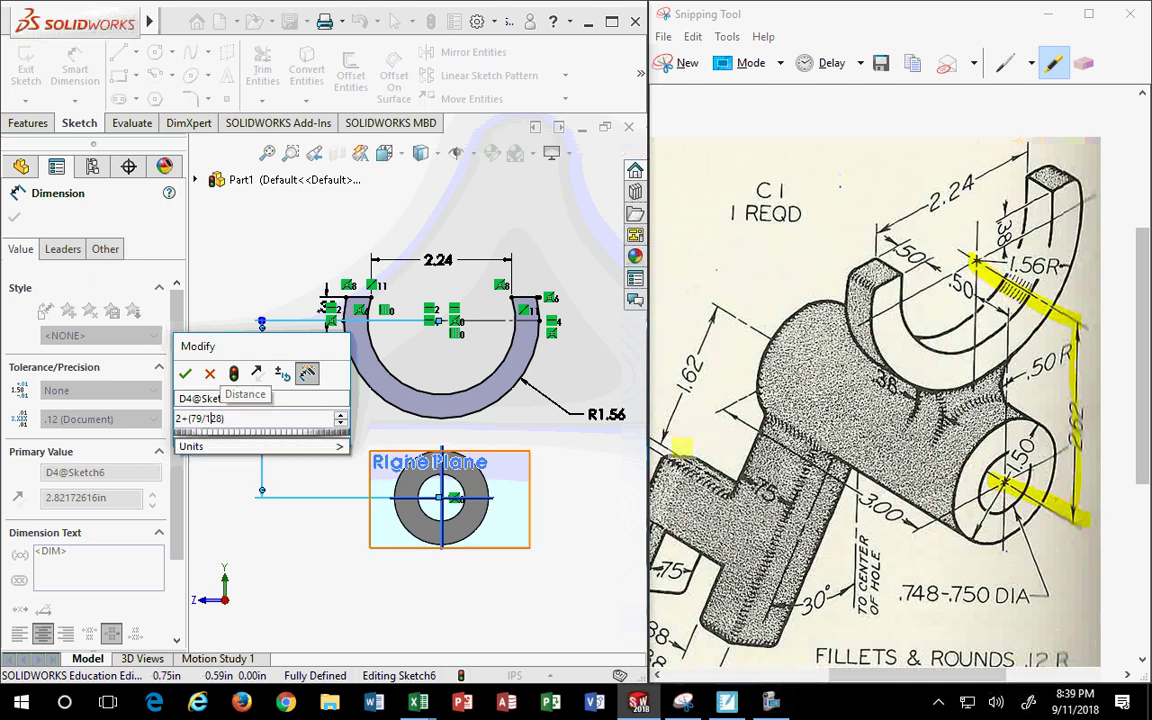
pyautogui.press('BackSpace')
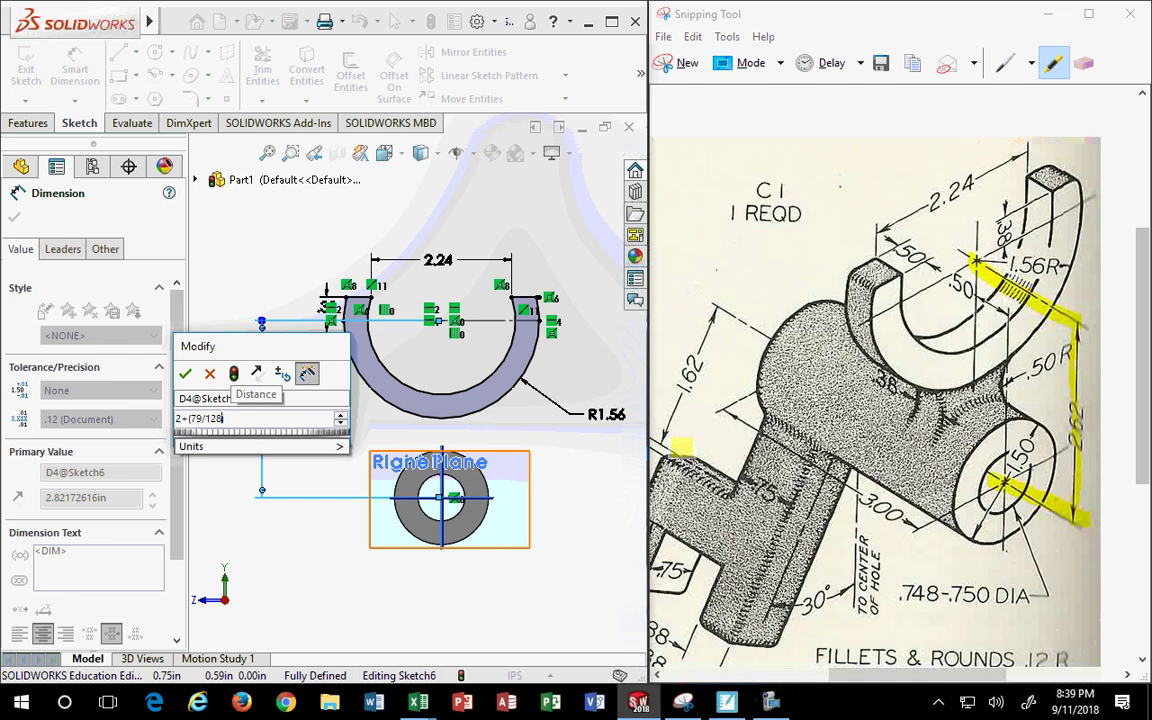
pyautogui.write(')')
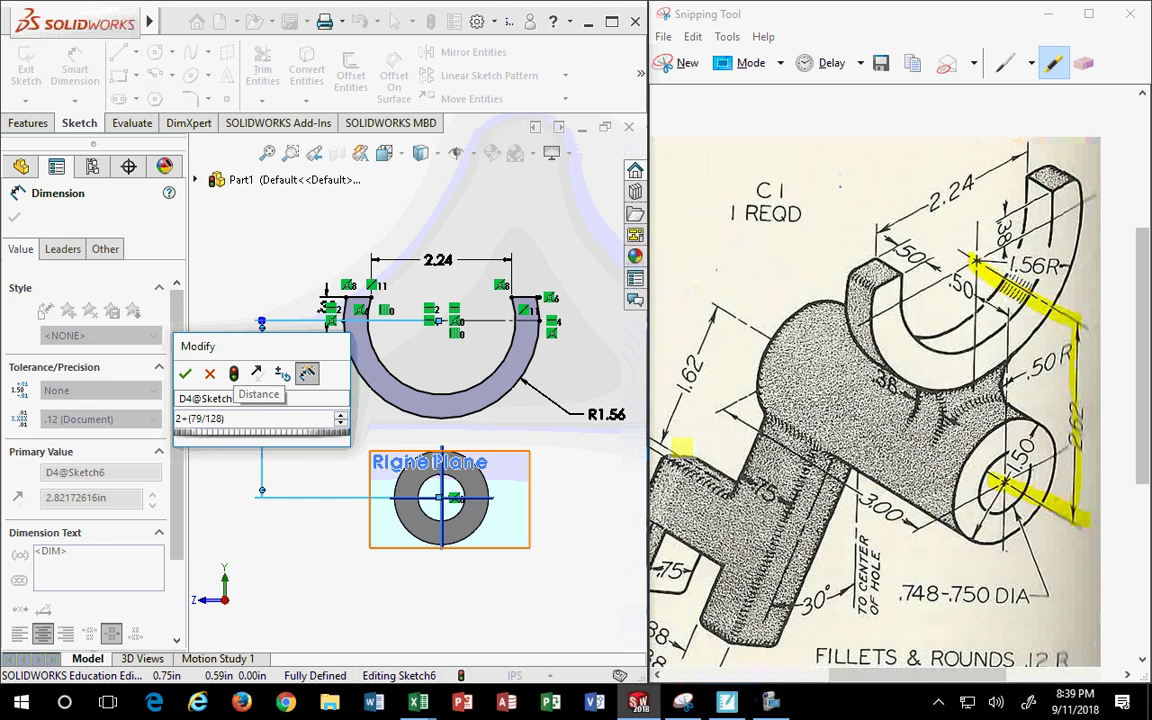
pyautogui.press('Return')
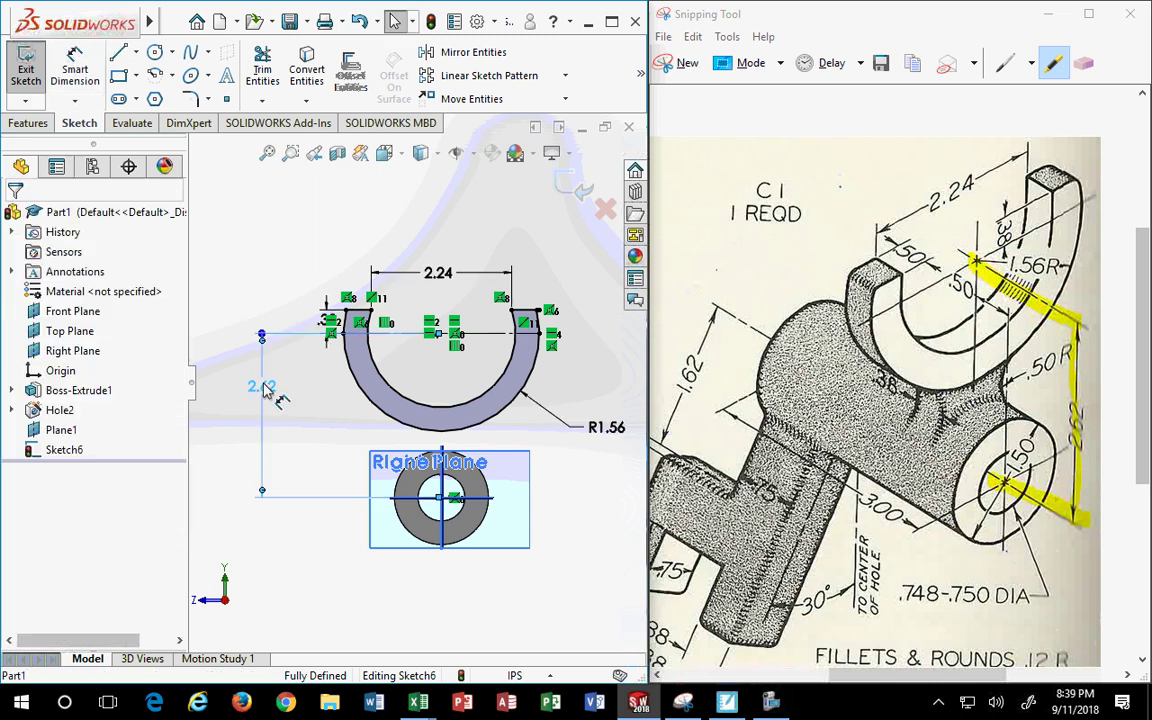
# Reopen the 2.62 dimension and re-enter 2+(79/128) to confirm the exact offset
pyautogui.moveTo(262, 387); pyautogui.dragTo(267, 392)
pyautogui.doubleClick(267, 392)
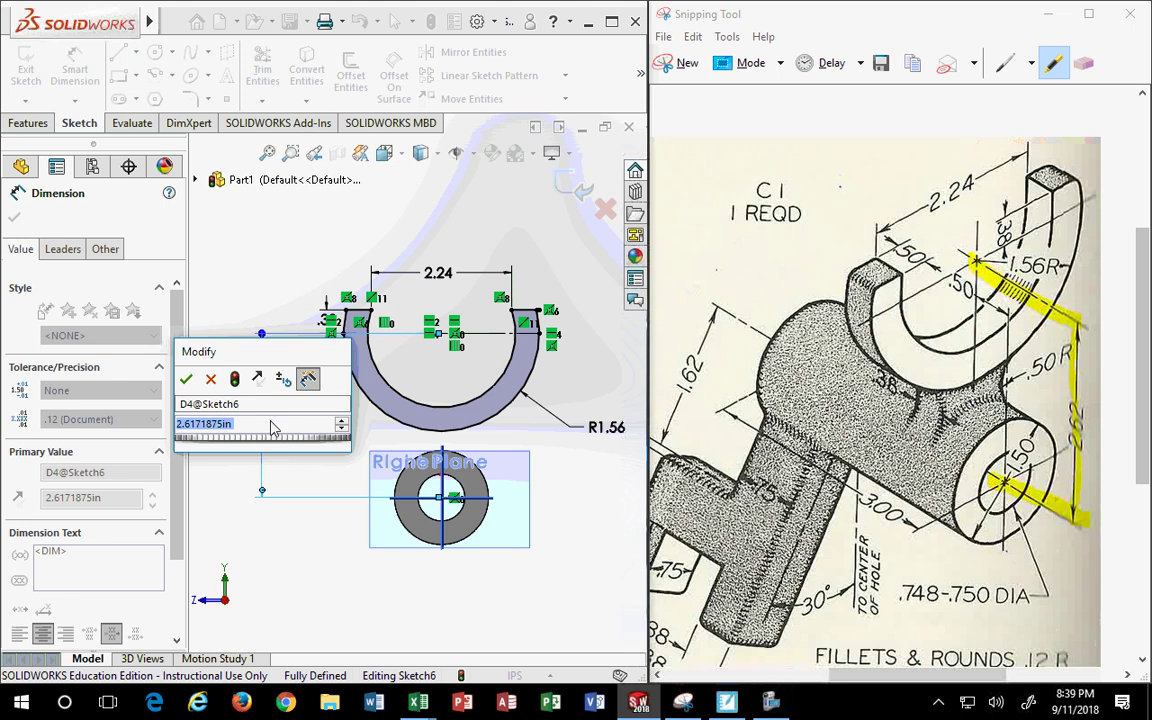
pyautogui.write('2')
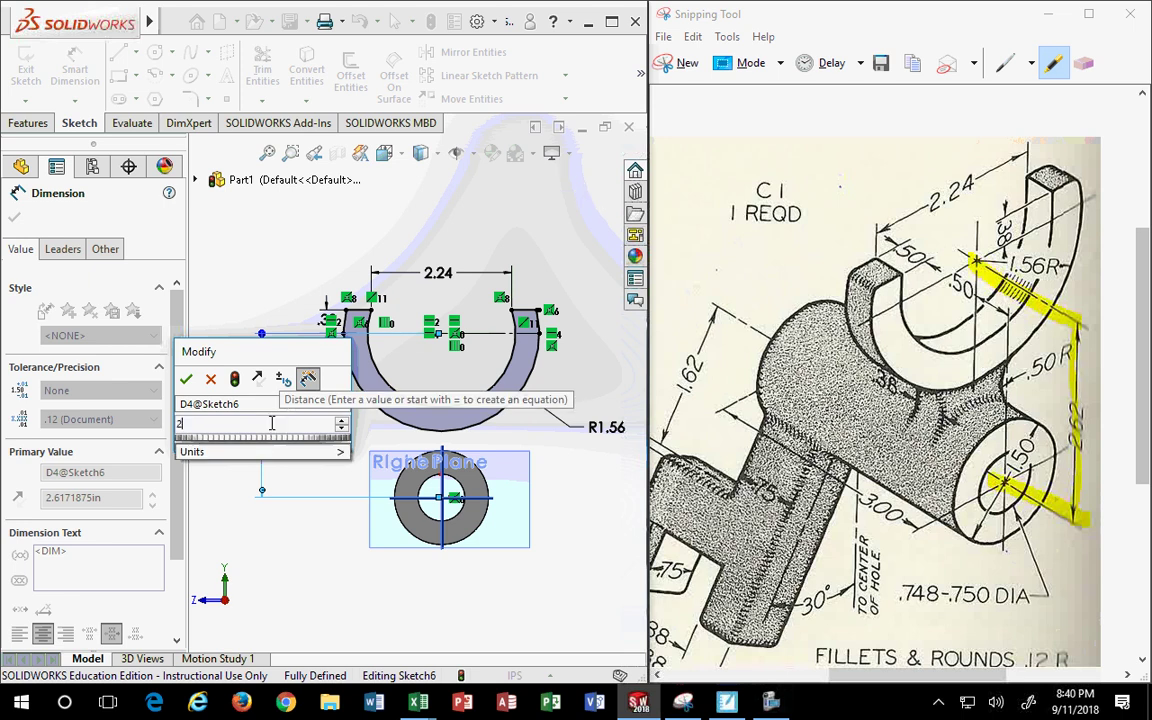
pyautogui.write('+')
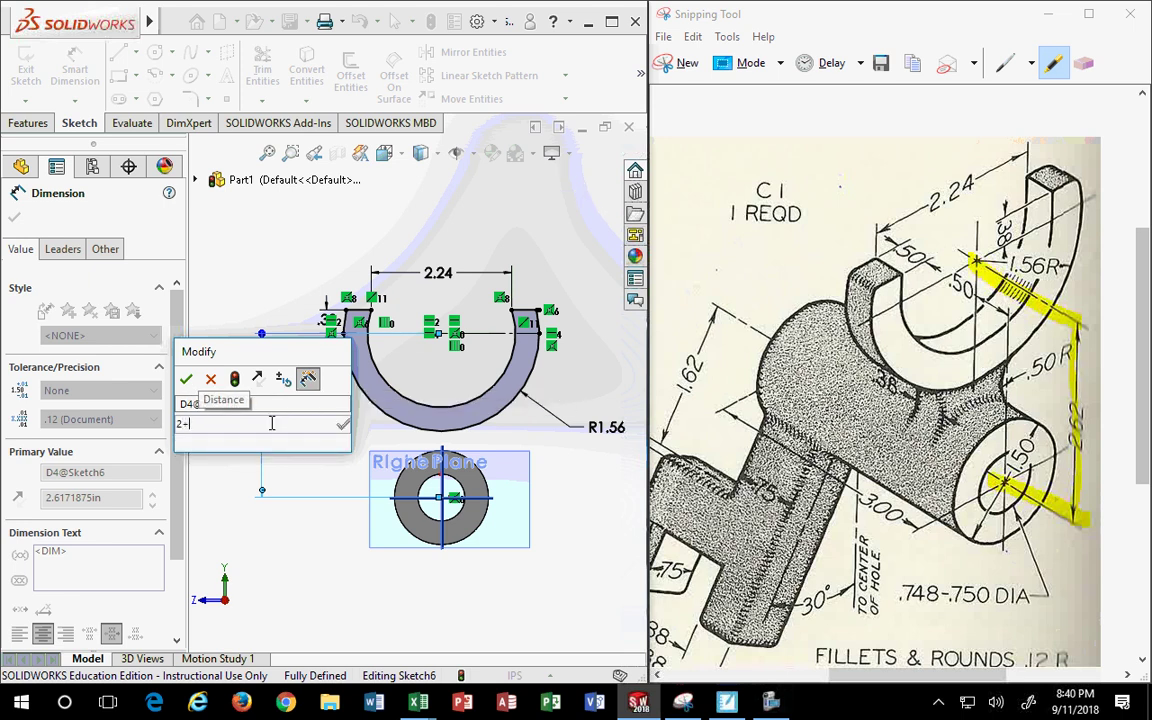
pyautogui.write('(7')
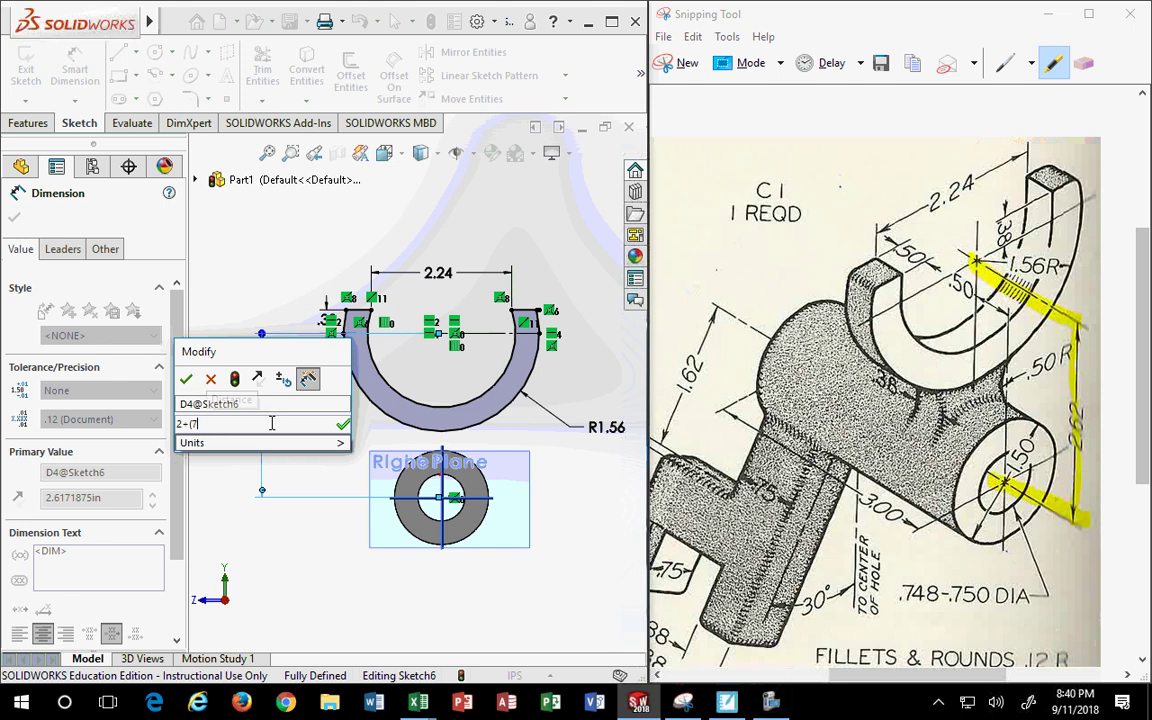
pyautogui.write('9/128')
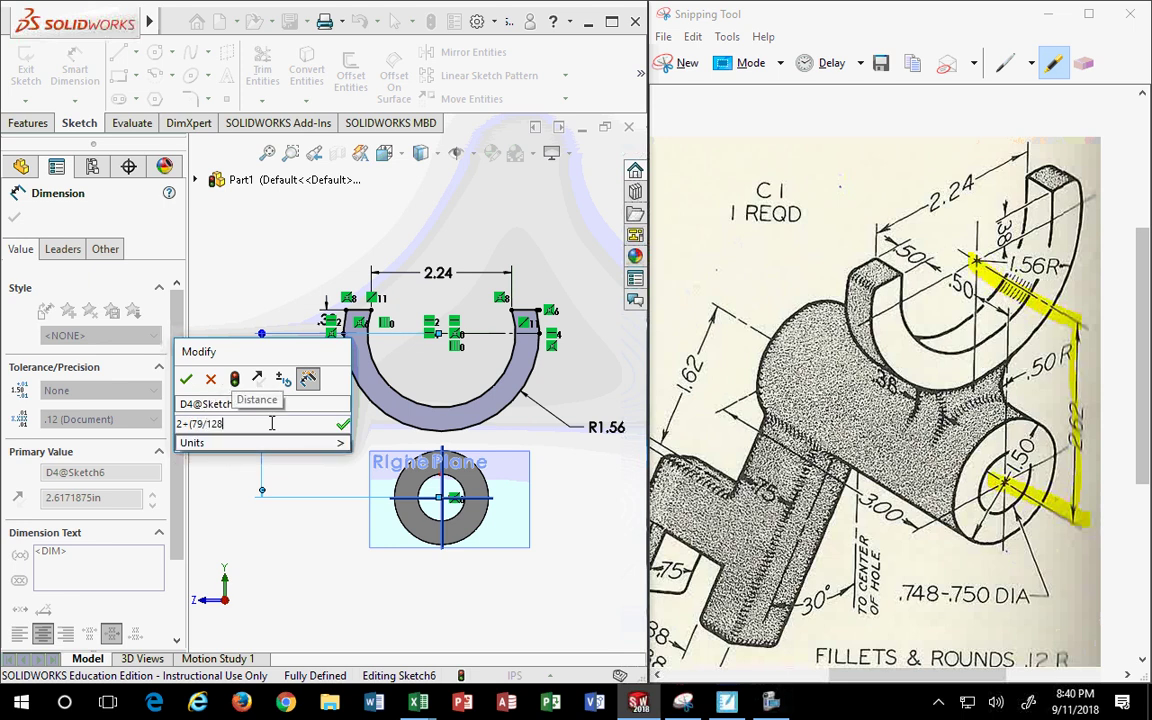
pyautogui.write(')')
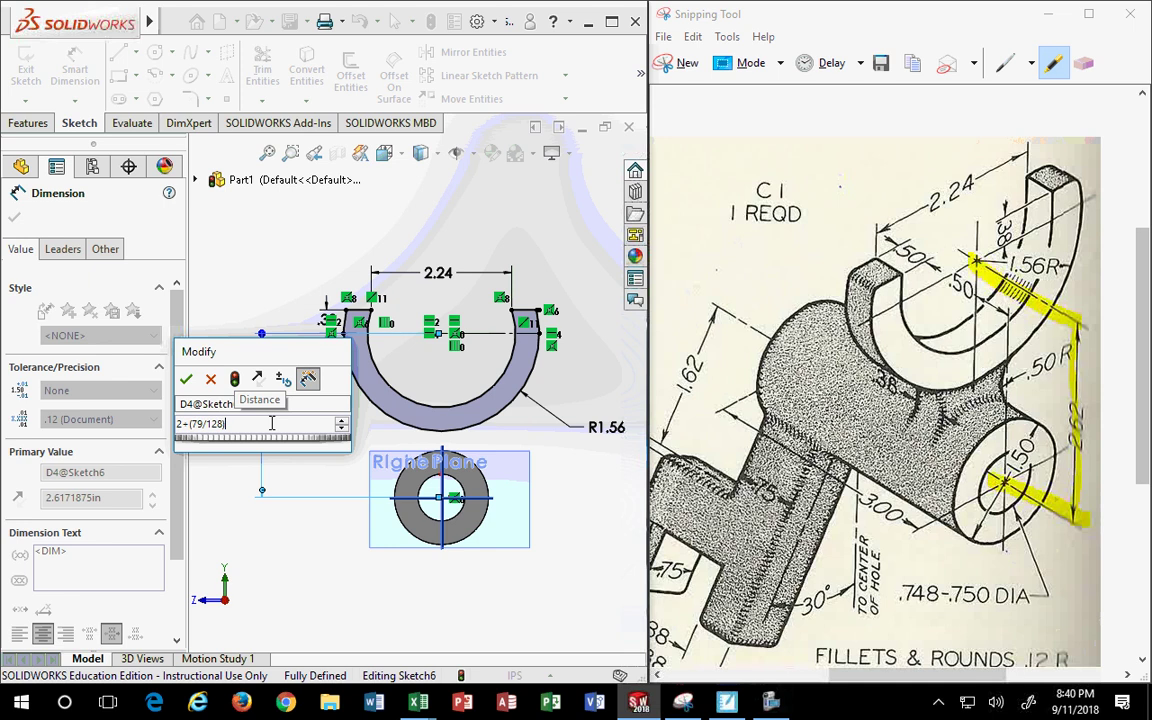
pyautogui.press('Return')
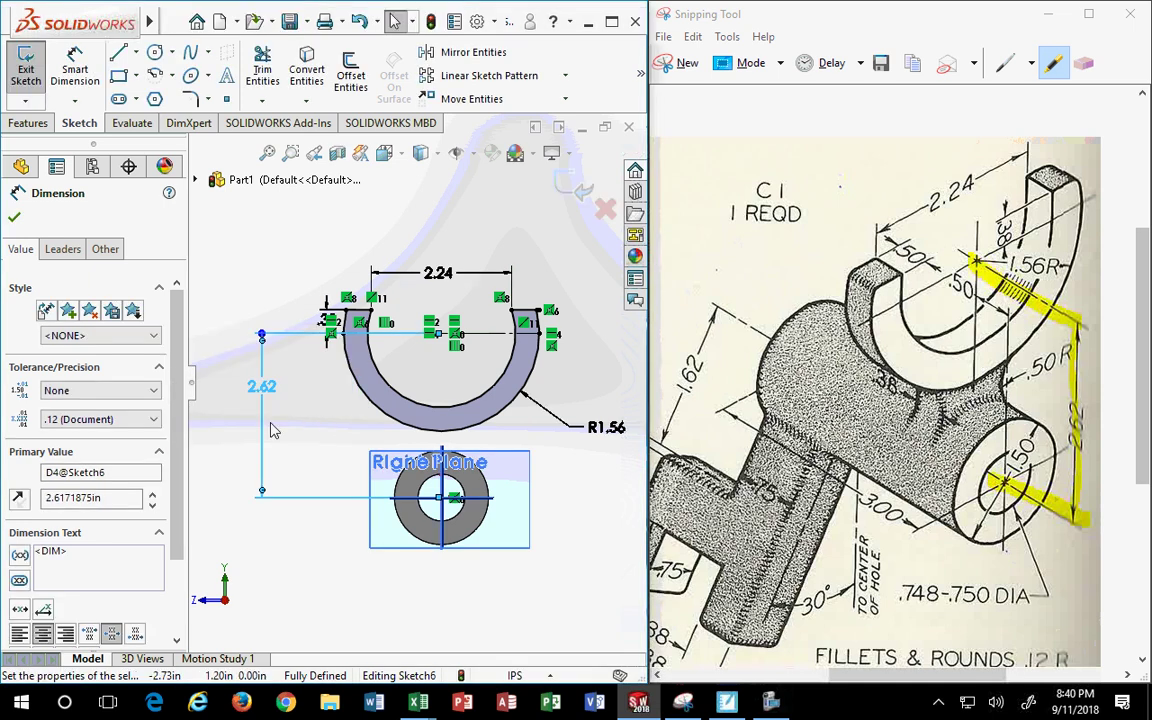
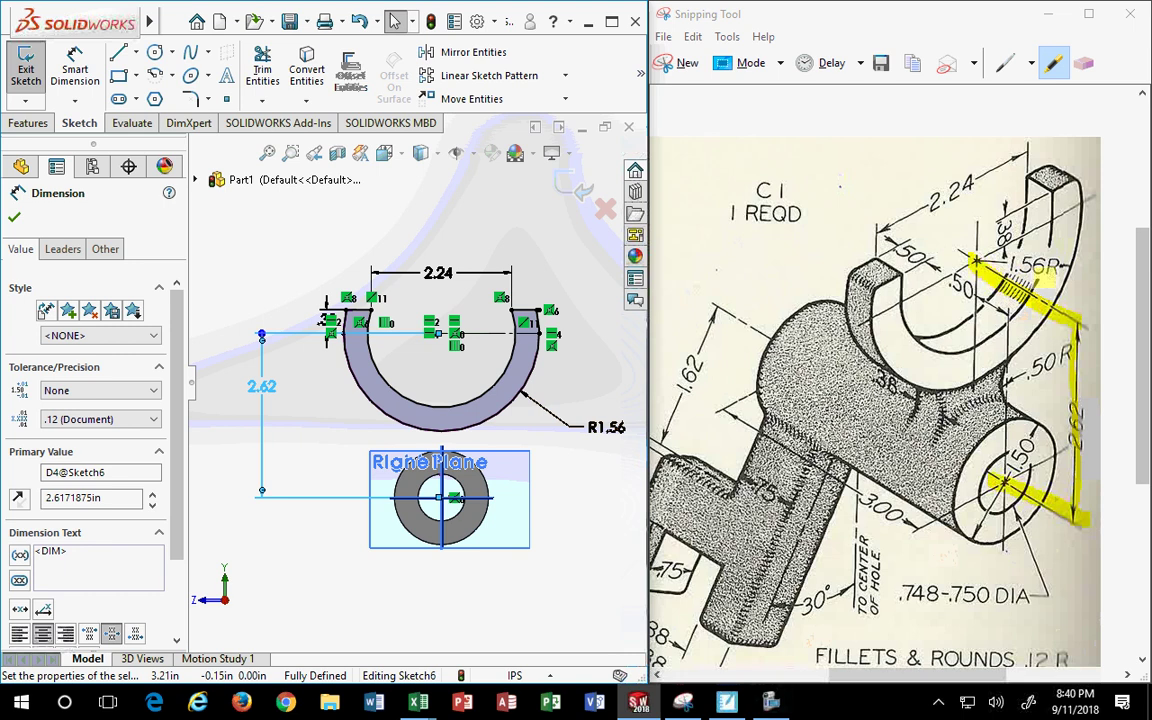
# Change the R1.56 arc radius entry to 1.5625
pyautogui.click(610, 430)
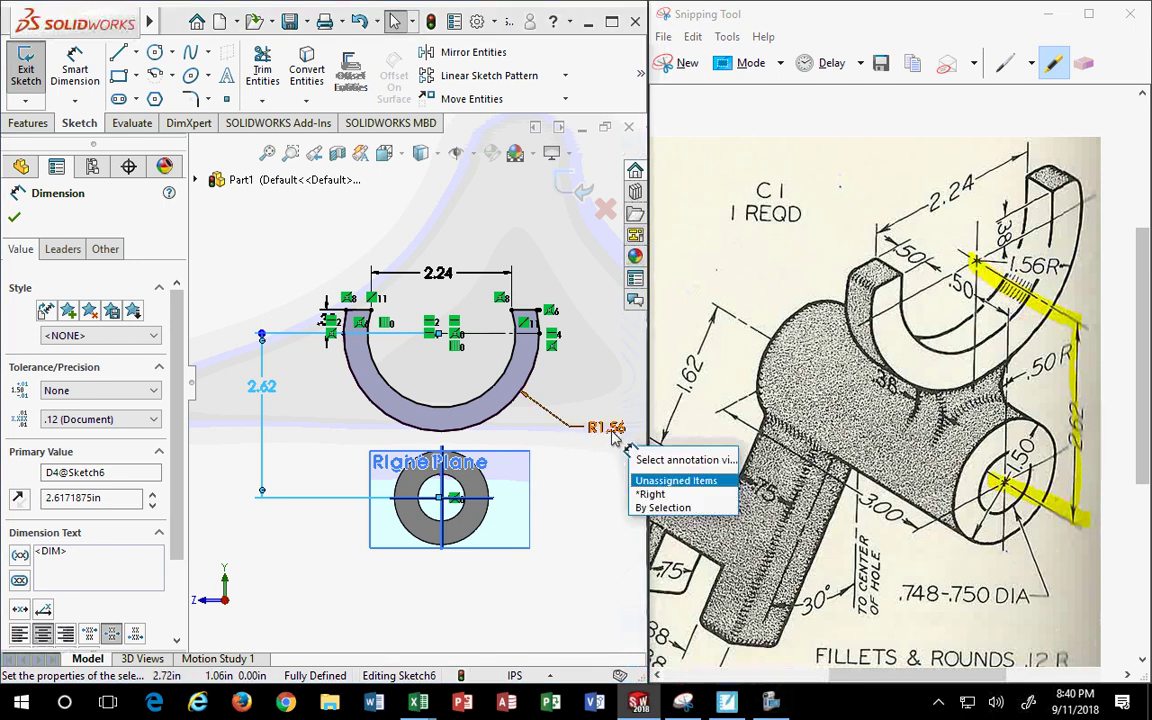
pyautogui.doubleClick(610, 429)
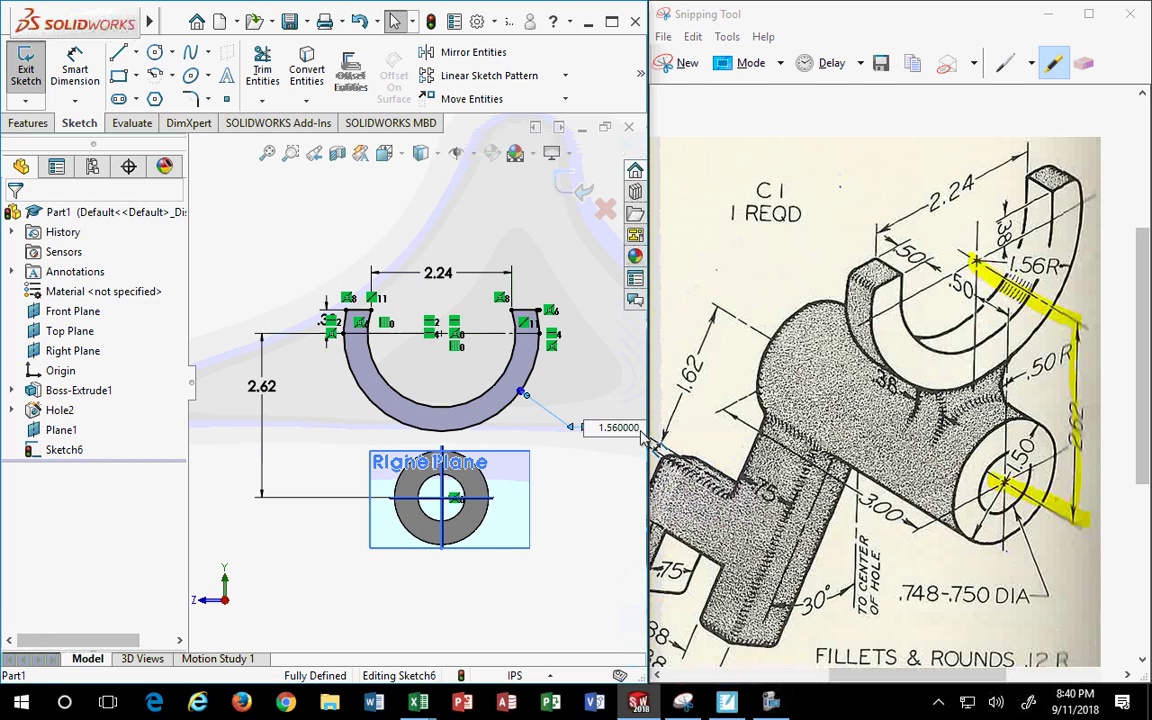
pyautogui.press('BackSpace')
pyautogui.press('BackSpace')
pyautogui.press('BackSpace')
pyautogui.press('BackSpace')
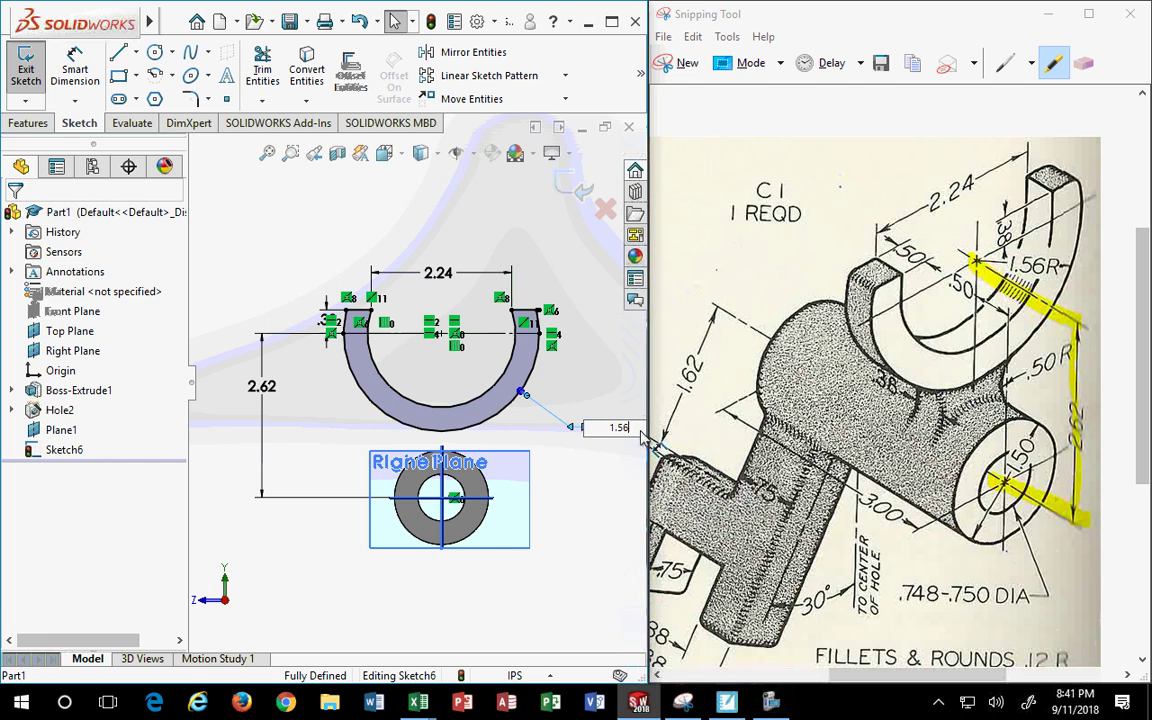
pyautogui.write('25')
# Confirm in the Excel fraction table that 9/16 equals 0.5625
pyautogui.moveTo(418, 703)
pyautogui.click(403, 676)
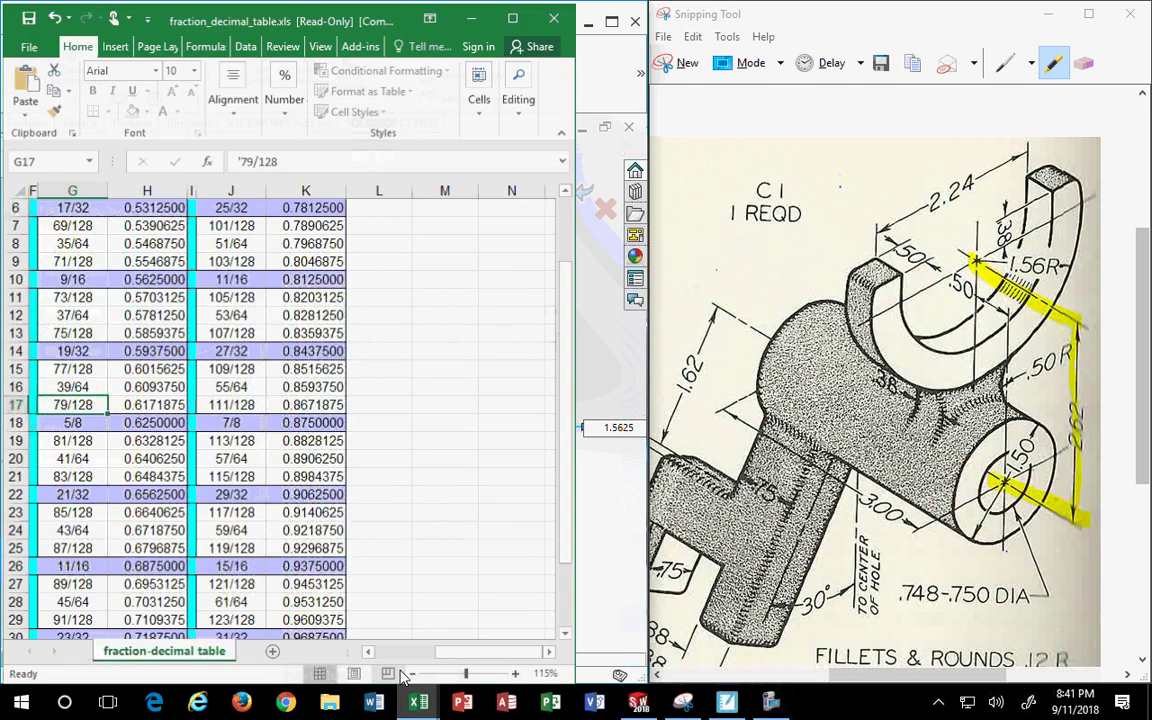
pyautogui.click(140, 276)
pyautogui.click(68, 276)
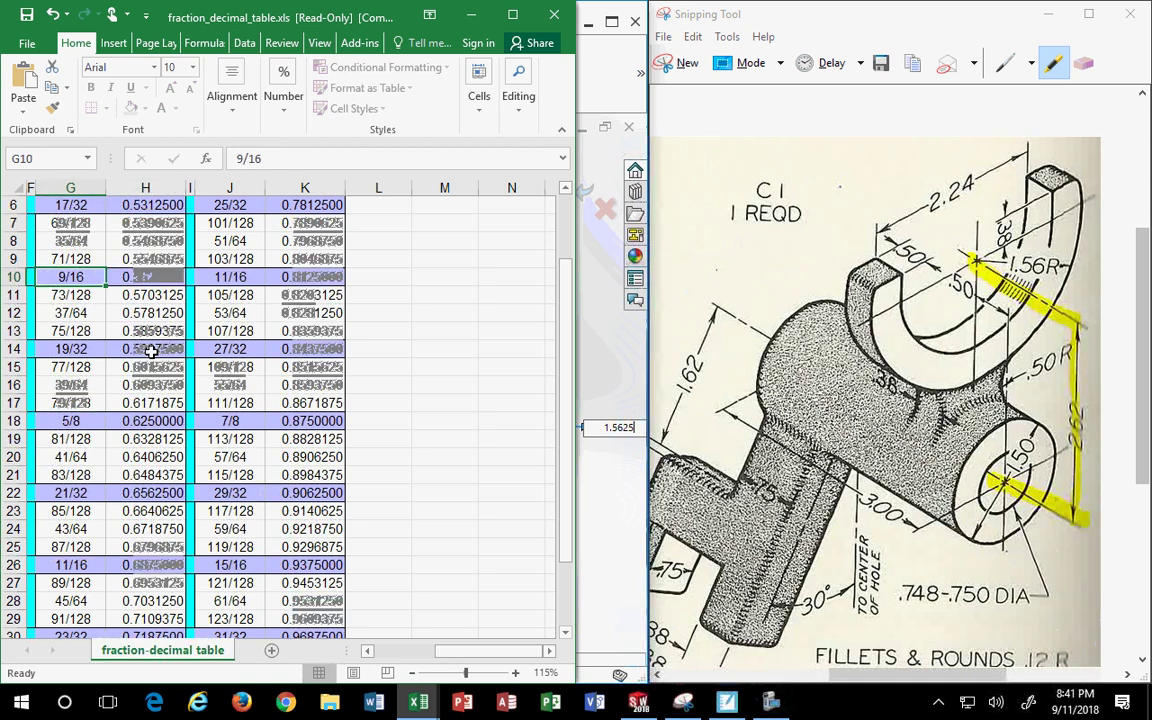
pyautogui.click(470, 15)
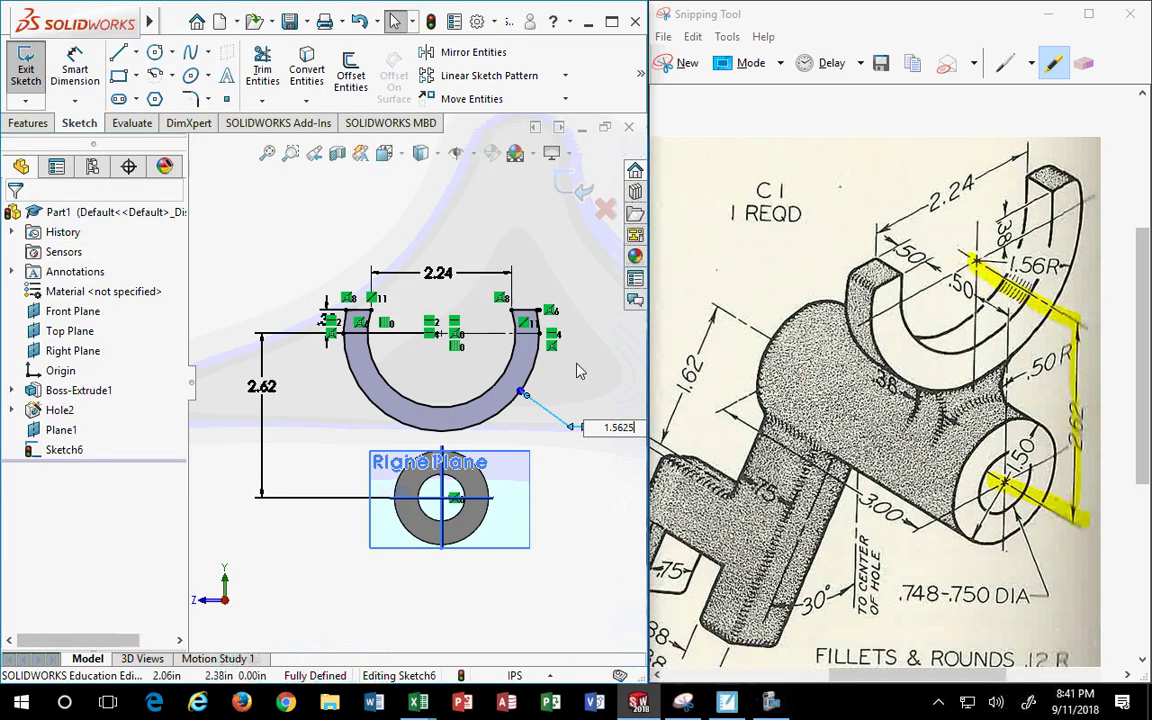
# Accept the 1.5625 radius so the outer arc reads R1.56 and Sketch6 is fully defined
pyautogui.press('Return')
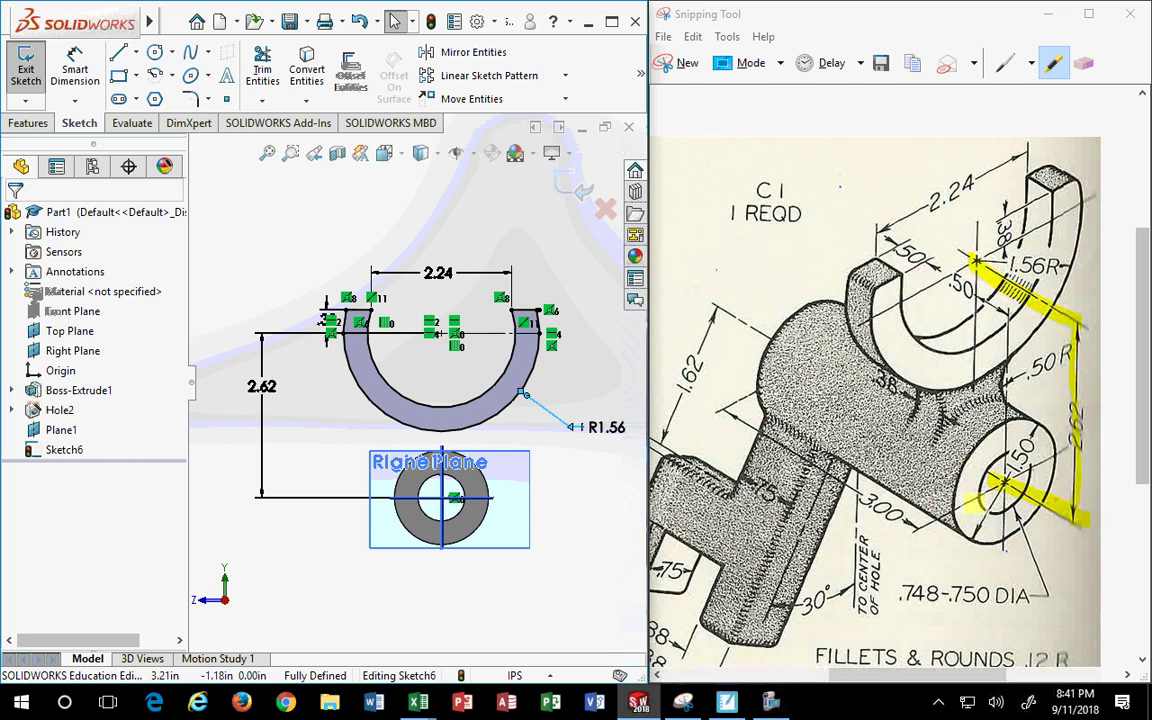
# Highlight the .748-.750 DIA hole callout in yellow on the reference drawing
pyautogui.scroll(-1, 922, 545)
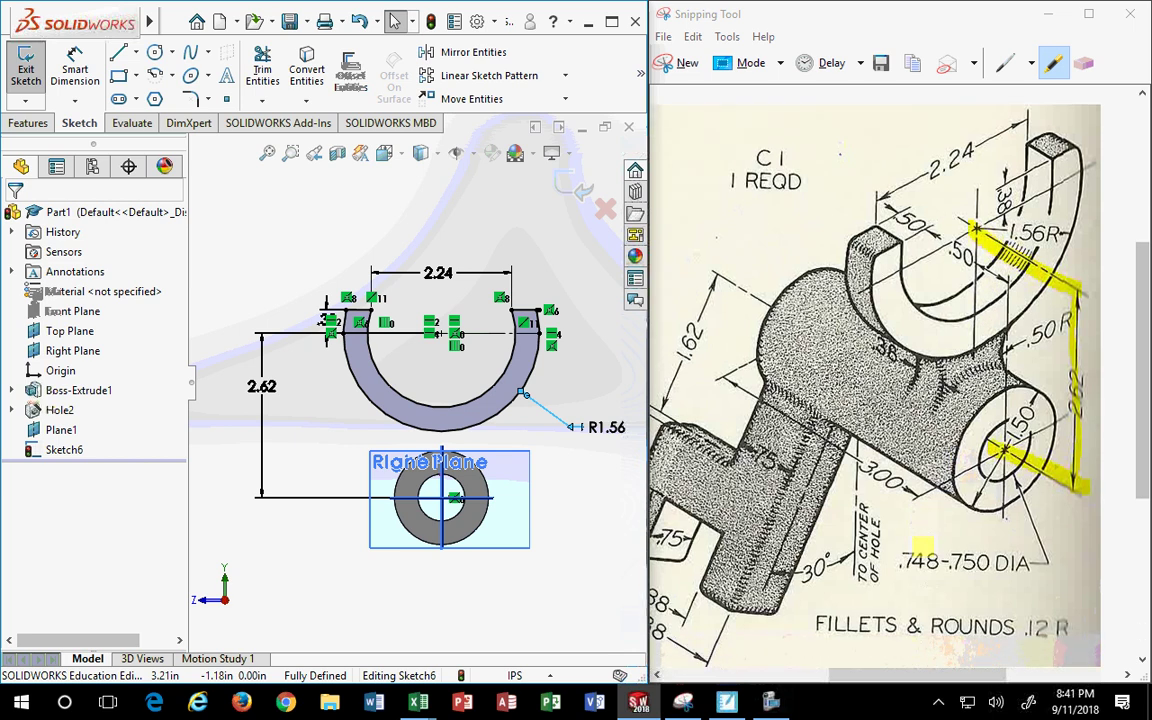
pyautogui.moveTo(921, 491); pyautogui.dragTo(940, 480)
pyautogui.scroll(-1, 1028, 590)
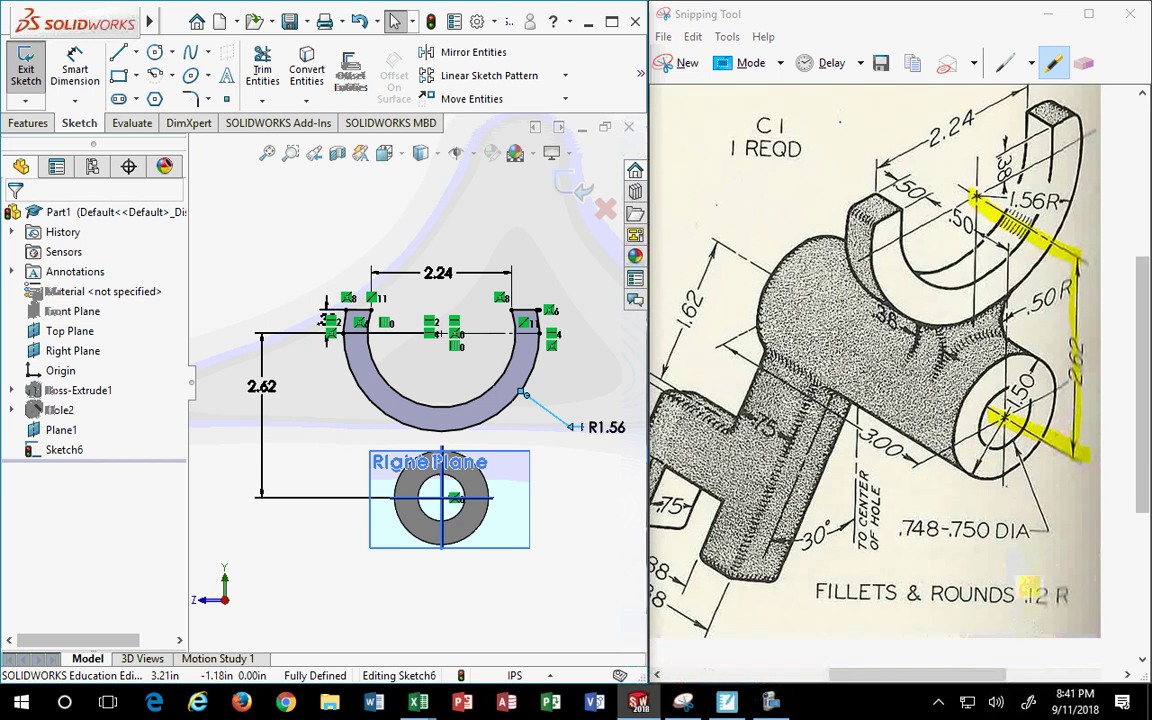
pyautogui.moveTo(990, 530)
pyautogui.mouseDown()
pyautogui.moveTo(935, 538)
pyautogui.moveTo(900, 522)
pyautogui.mouseUp()
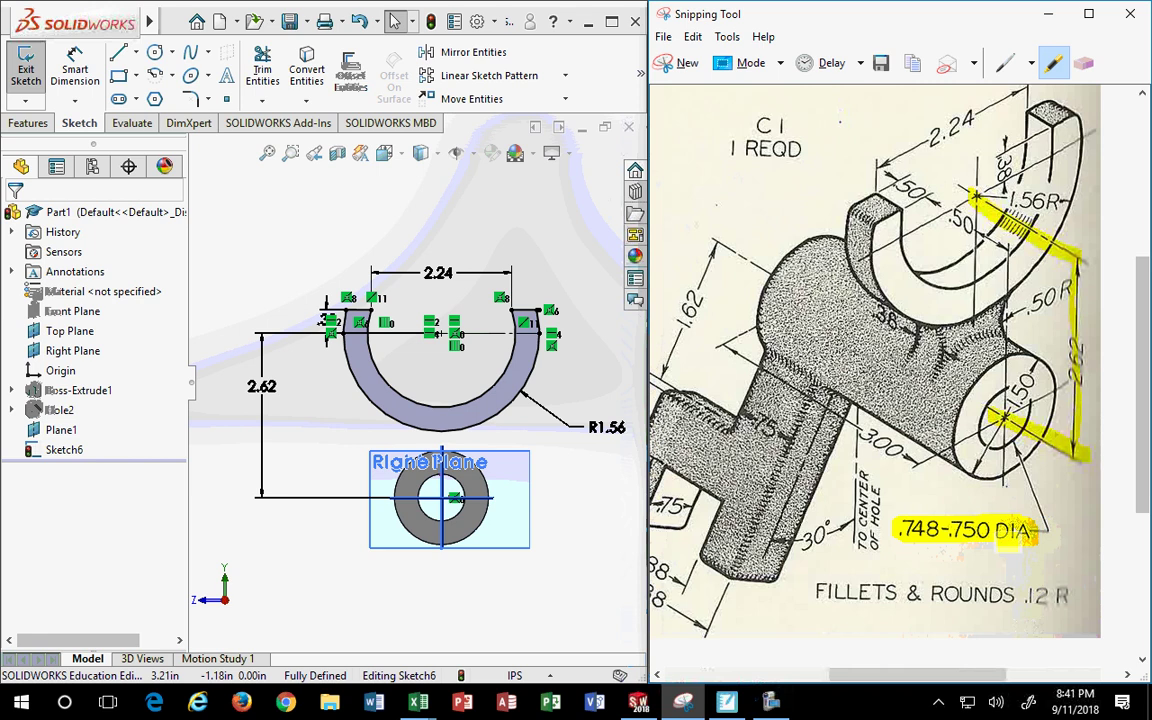
pyautogui.moveTo(1012, 552); pyautogui.dragTo(1000, 536)
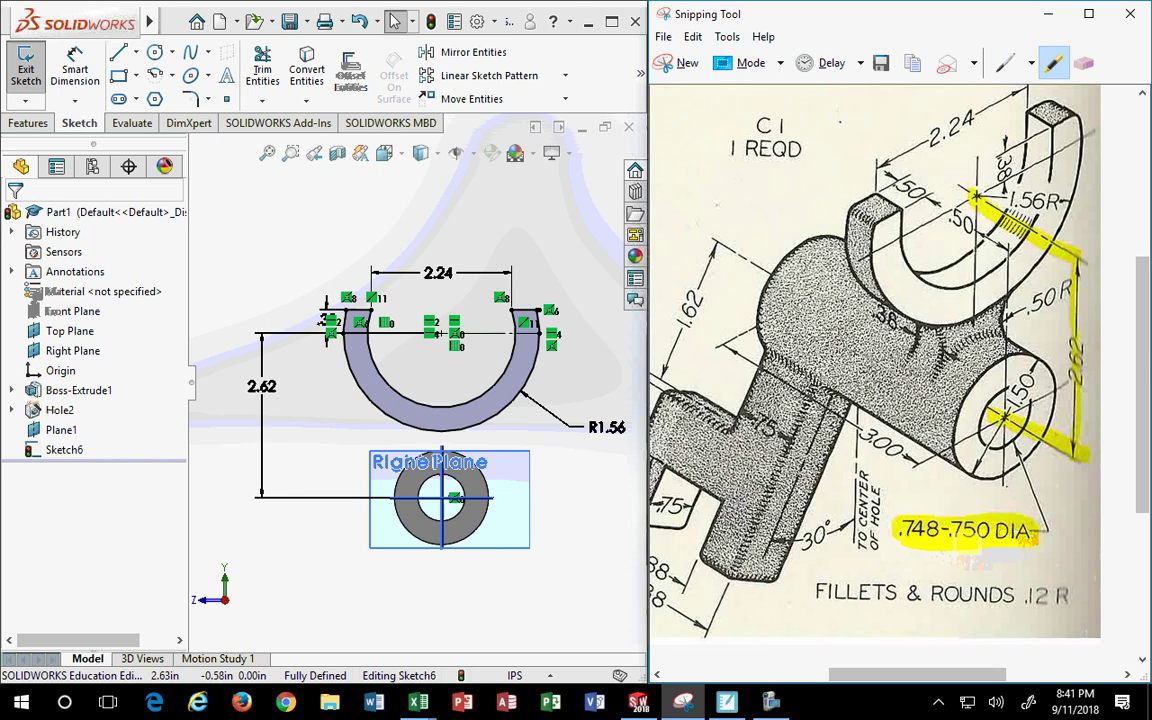
pyautogui.moveTo(418, 702)
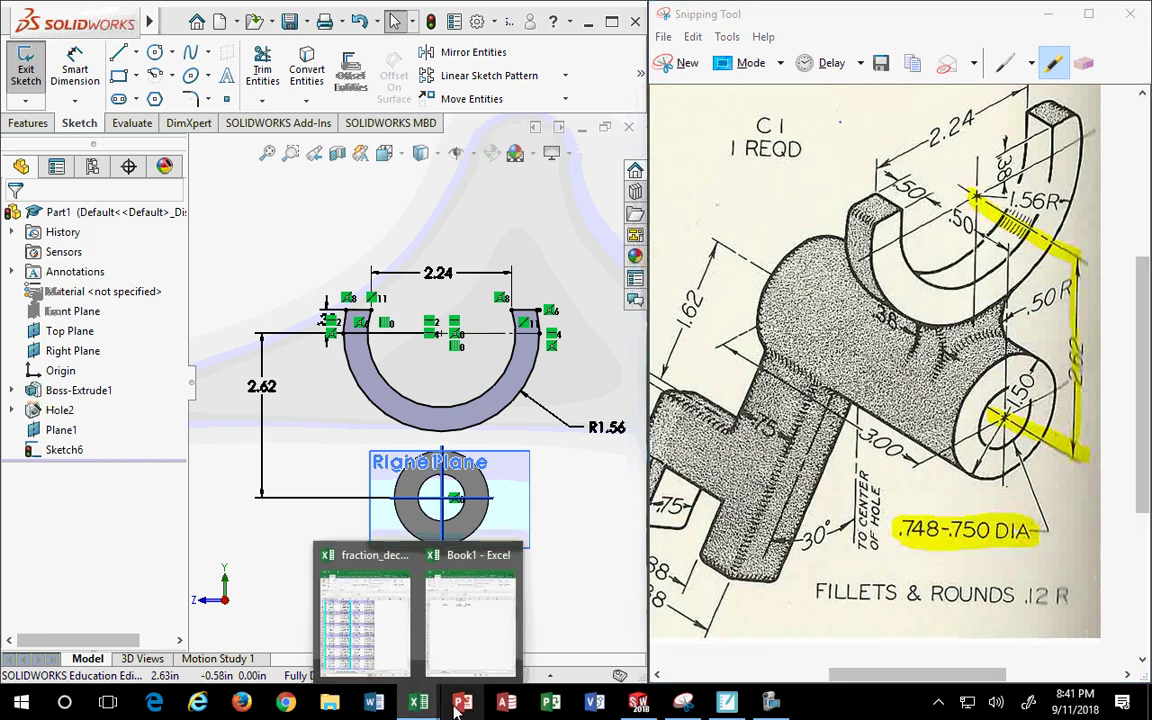
pyautogui.click(463, 580)
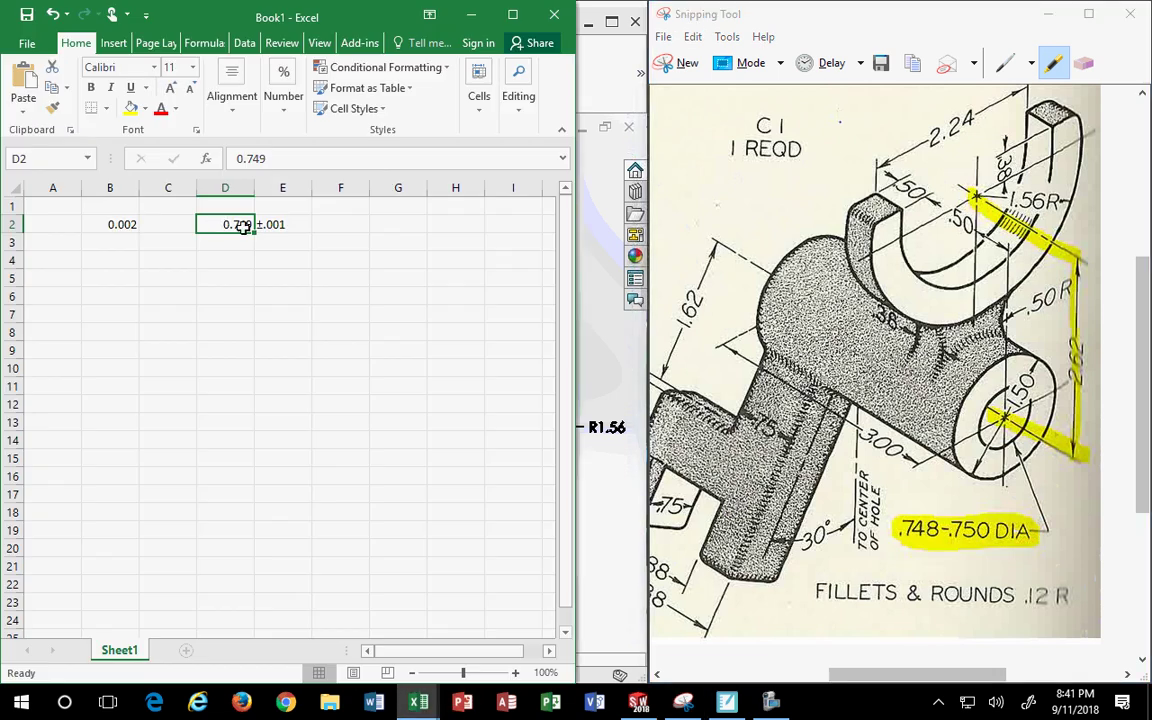
pyautogui.click(274, 224)
pyautogui.click(227, 224)
pyautogui.click(275, 226)
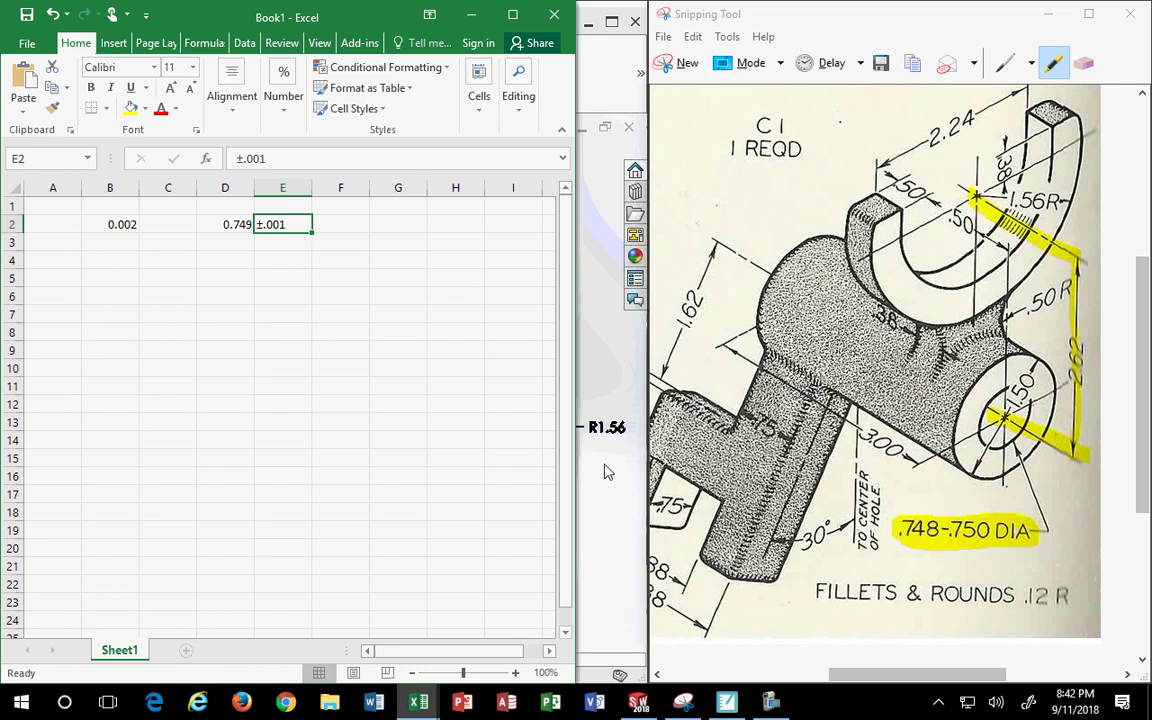
pyautogui.click(240, 226)
pyautogui.press('Right')
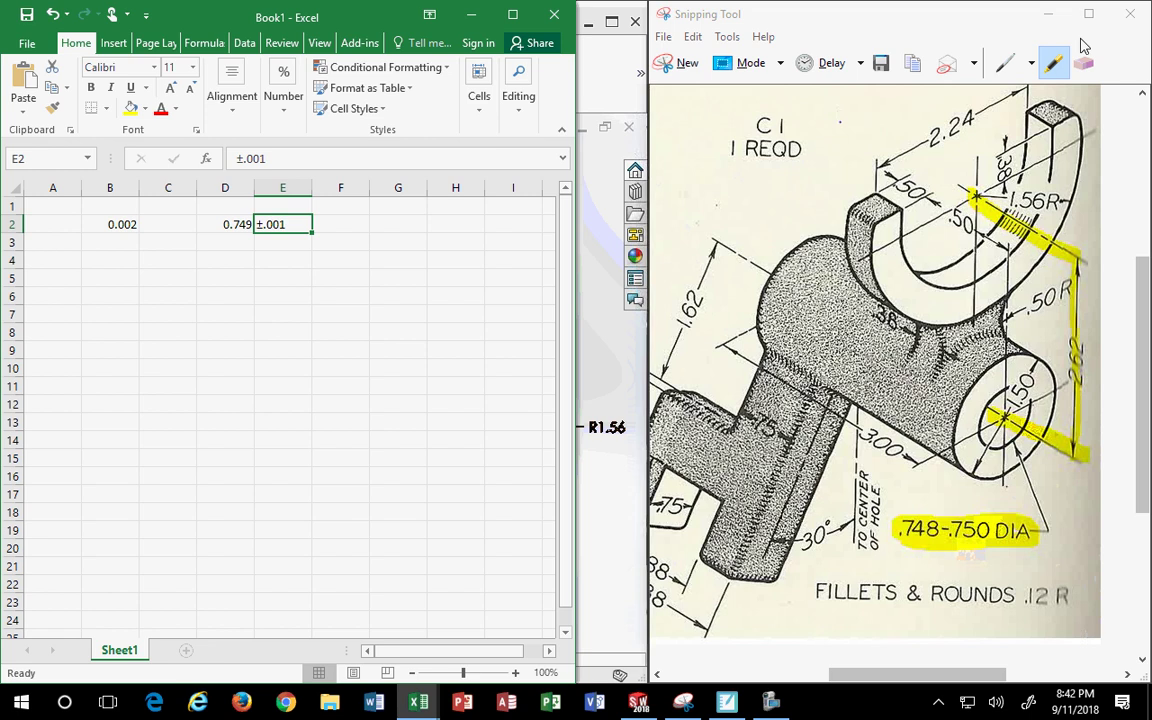
pyautogui.click(470, 15)
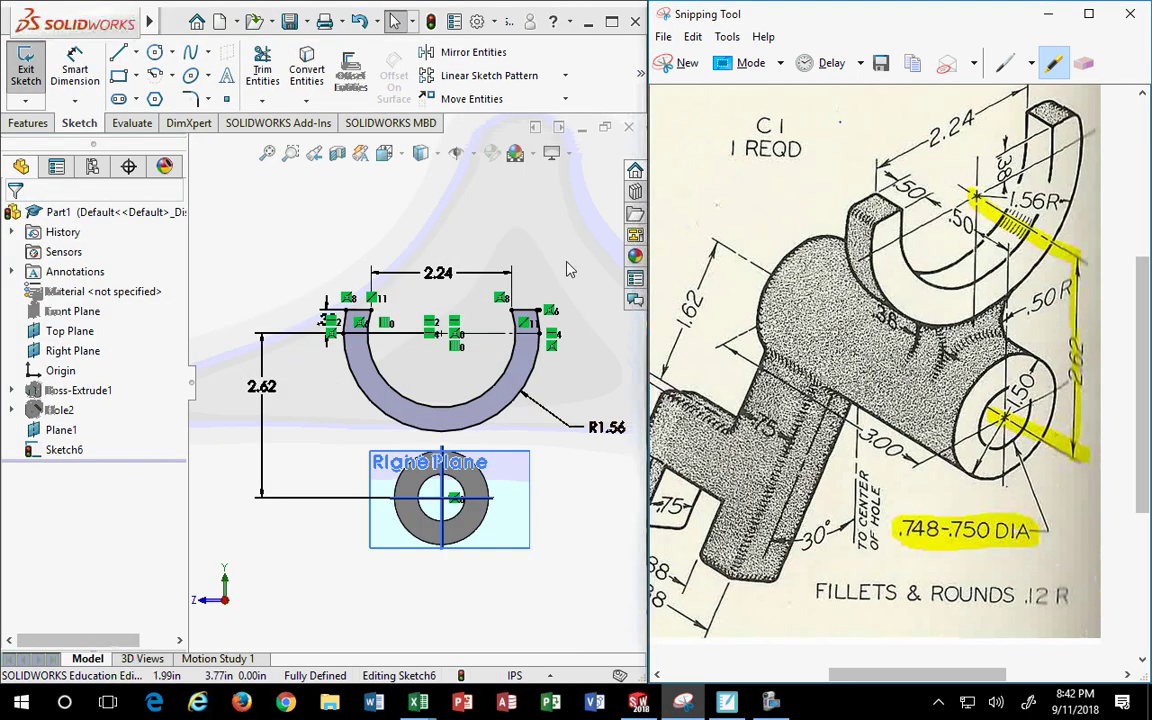
# Highlight the 2.24 width dimension and the top end faces of both fork arms
pyautogui.click(566, 268)
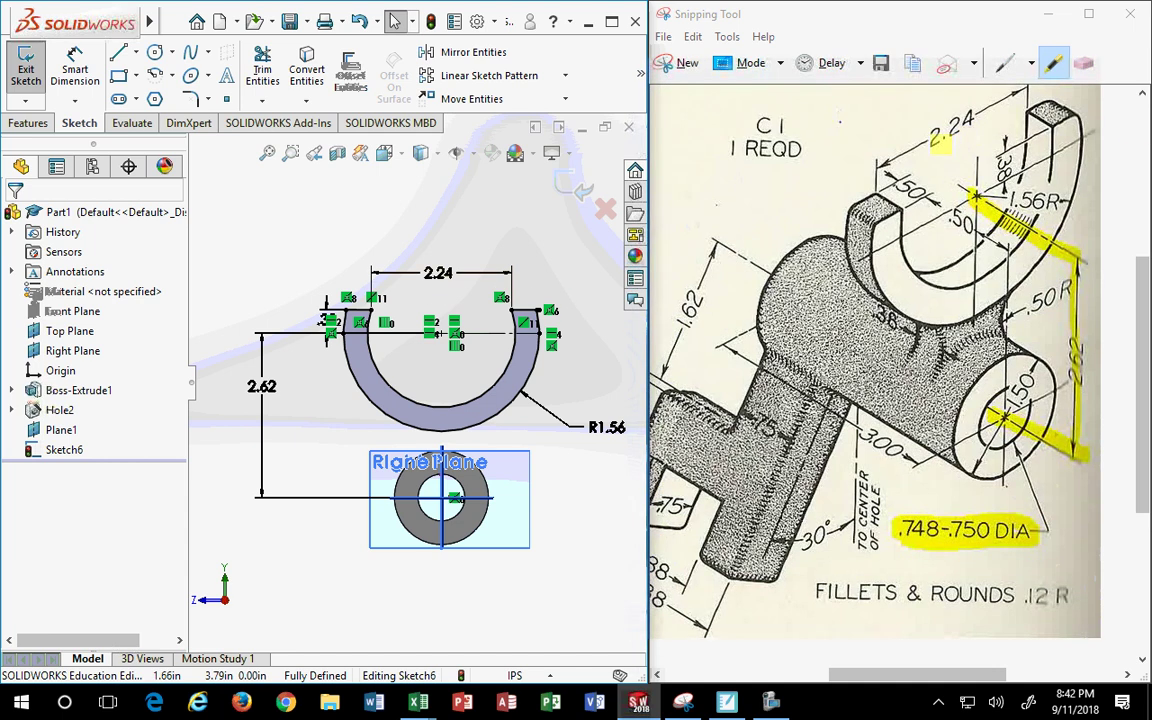
pyautogui.moveTo(928, 148); pyautogui.dragTo(970, 108)
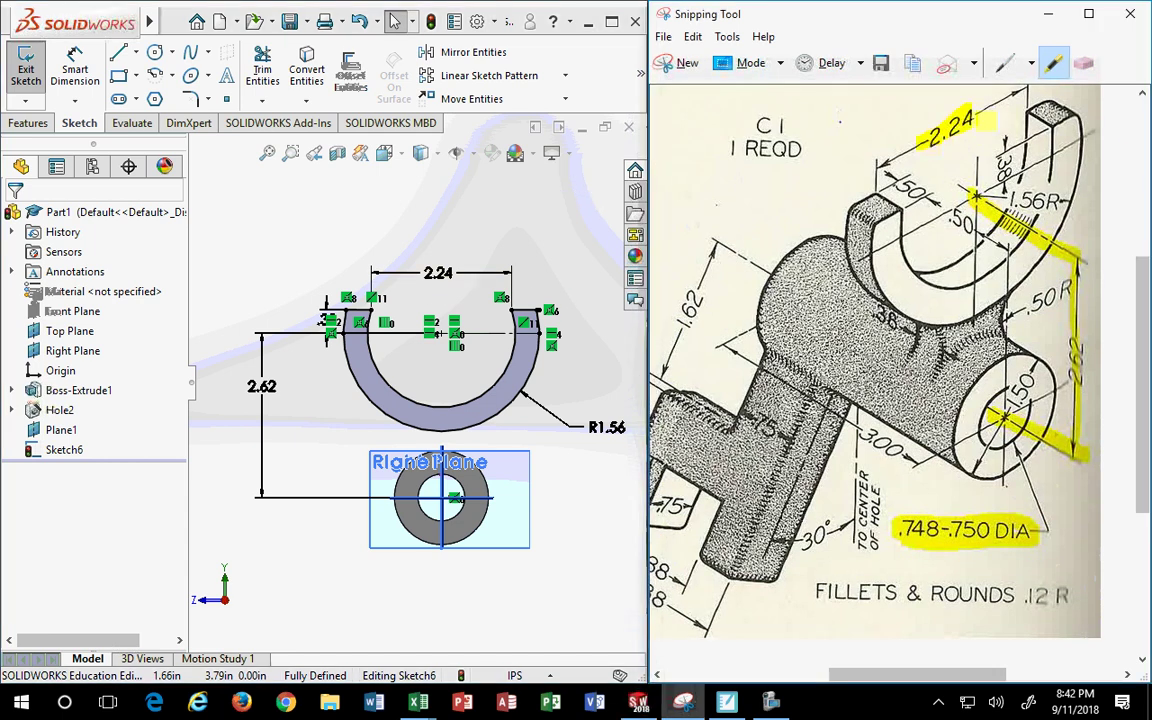
pyautogui.moveTo(932, 146); pyautogui.dragTo(998, 120)
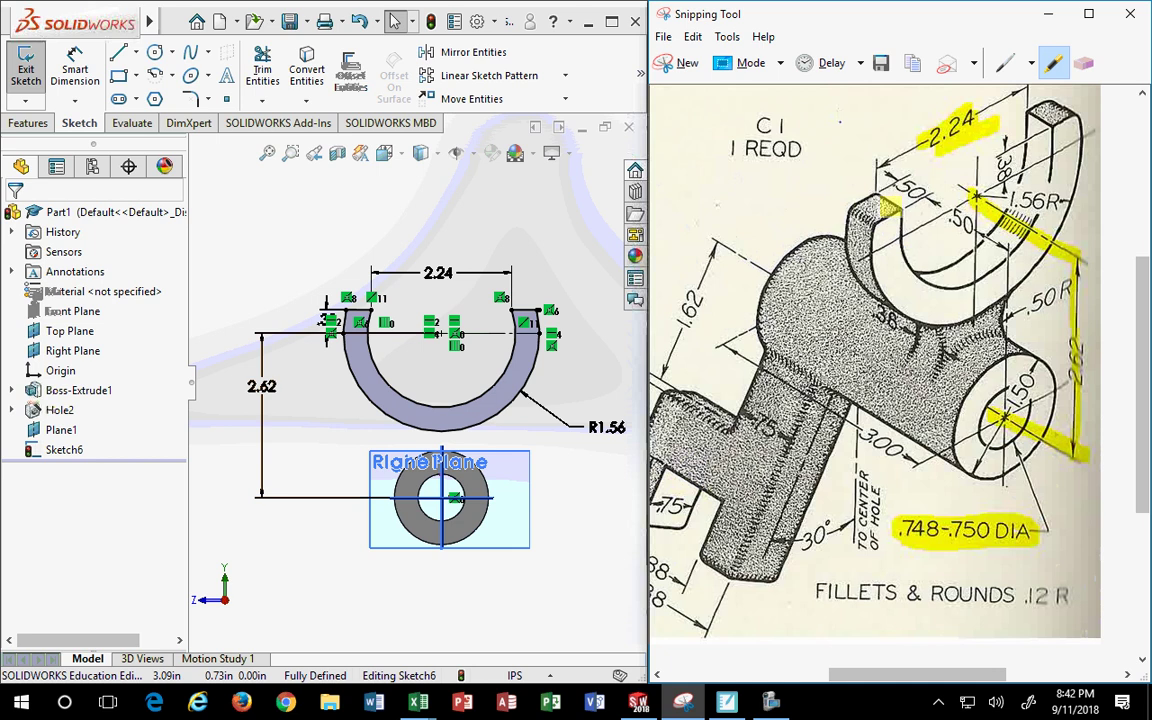
pyautogui.moveTo(888, 207); pyautogui.dragTo(866, 210)
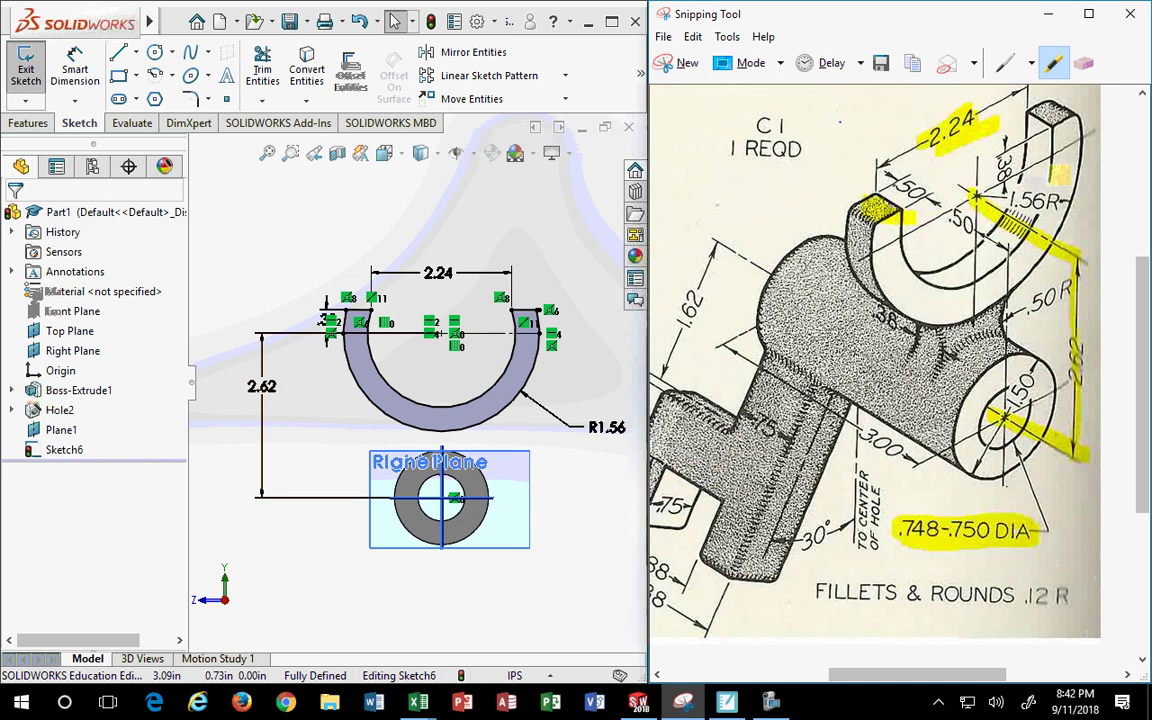
pyautogui.moveTo(1036, 112); pyautogui.dragTo(1068, 118)
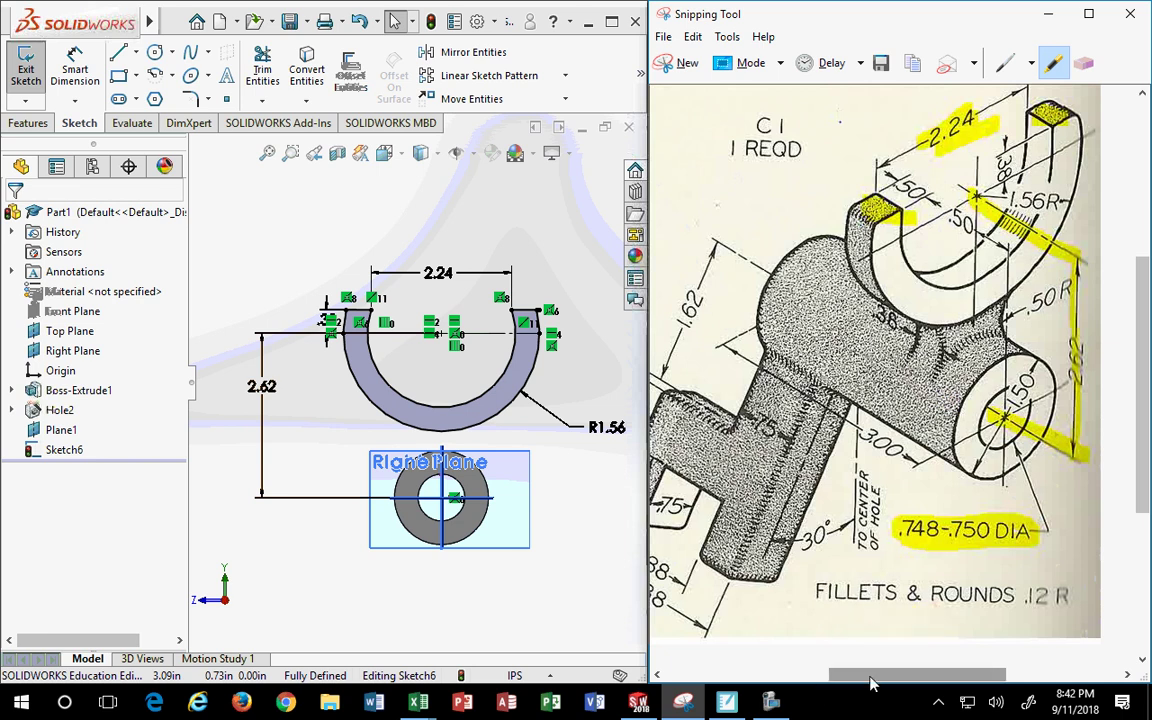
pyautogui.moveTo(872, 676); pyautogui.dragTo(845, 680)
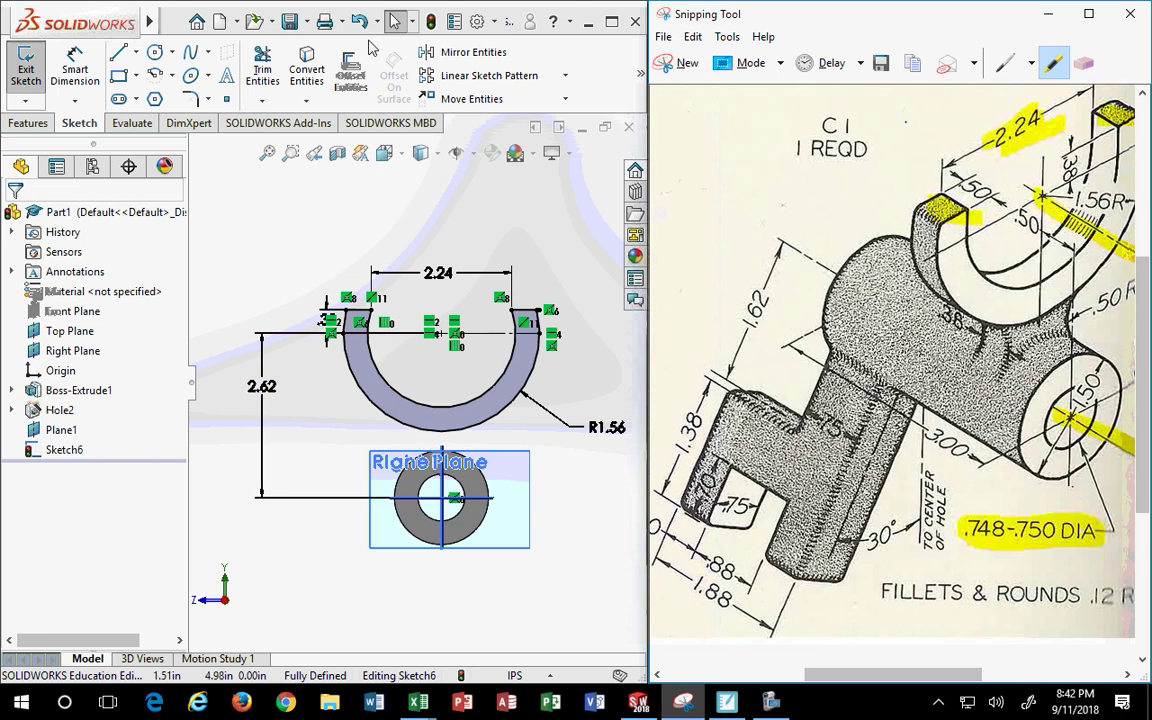
# Add a driven R1.18 radius dimension to the inner arc of the U-shaped sketch
pyautogui.click(70, 70)
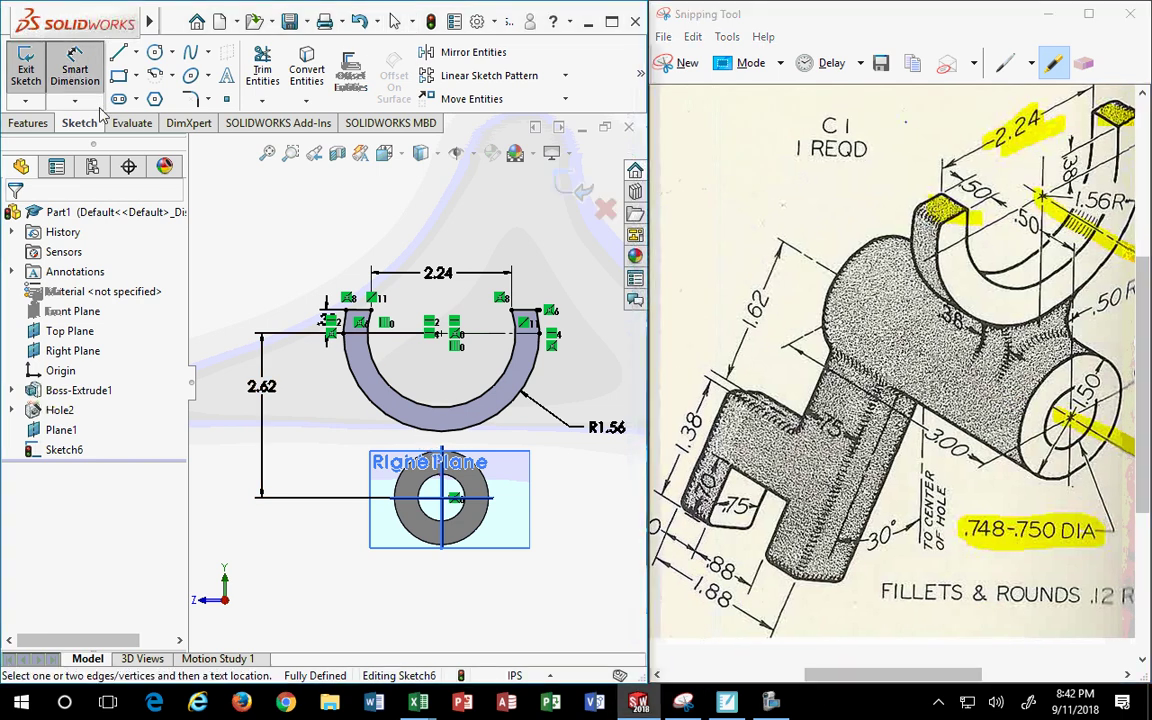
pyautogui.click(417, 404)
pyautogui.click(578, 388)
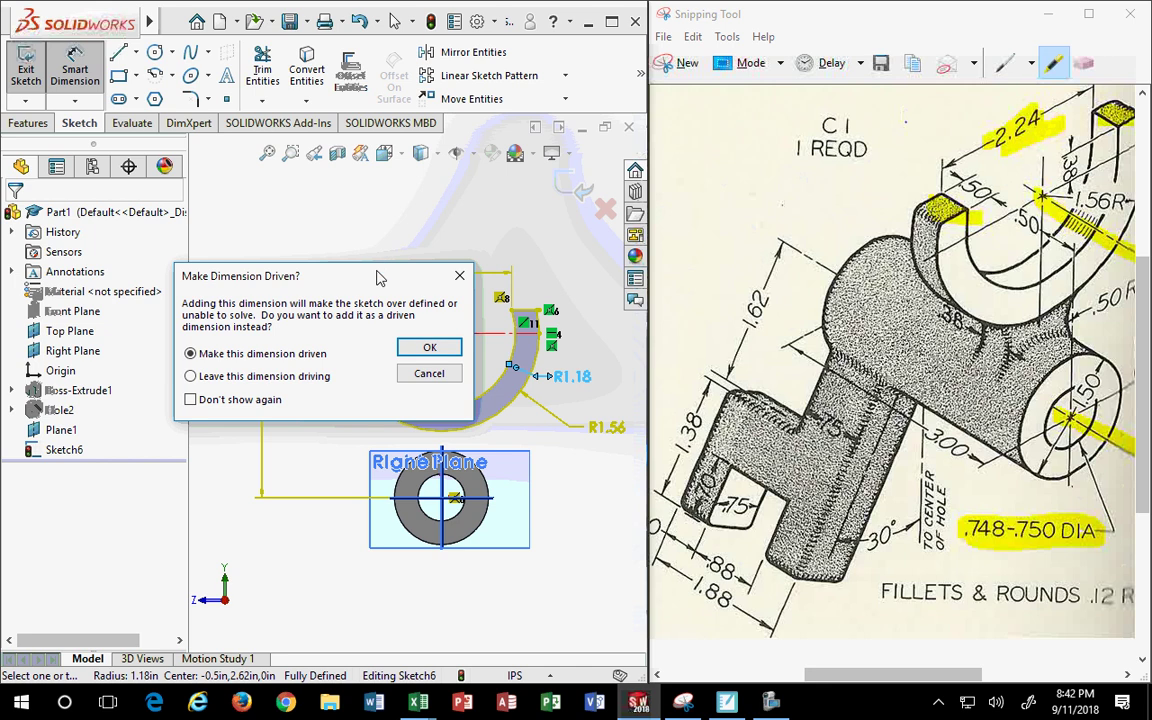
pyautogui.moveTo(380, 276)
pyautogui.mouseDown()
pyautogui.moveTo(348, 148)
pyautogui.moveTo(346, 382)
pyautogui.moveTo(315, 148)
pyautogui.mouseUp()
# Try editing the driven R1.18 radius, dismiss the warnings, and select it to show its properties
pyautogui.click(570, 376)
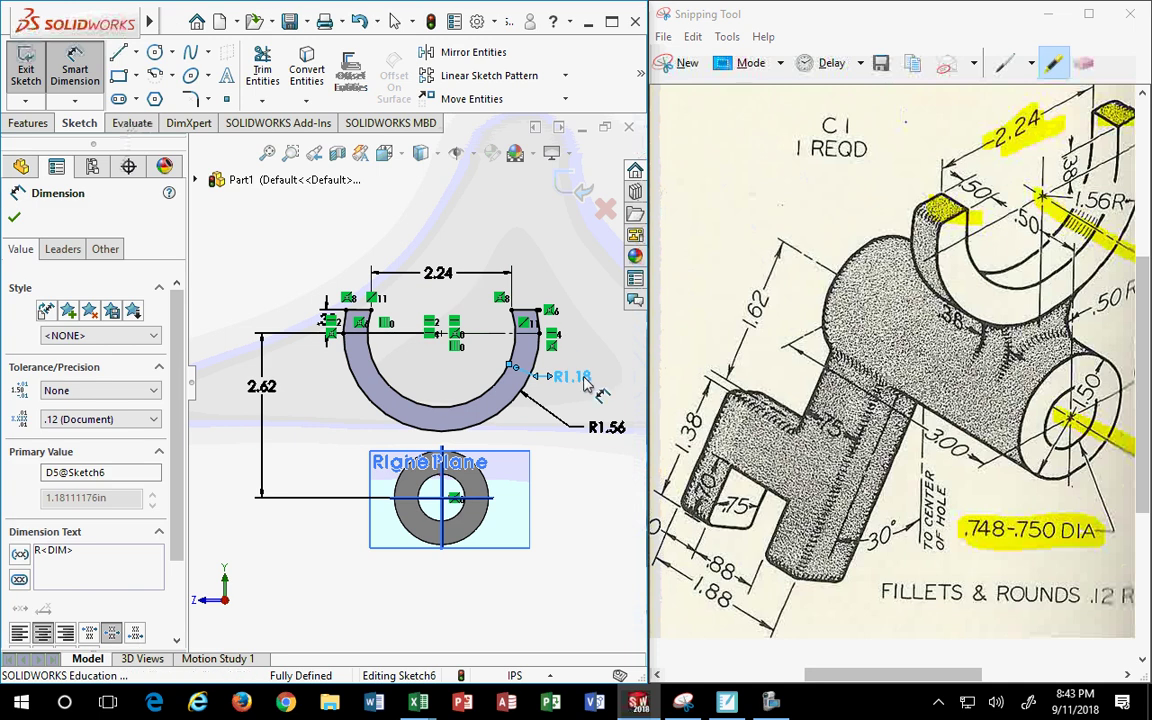
pyautogui.doubleClick(572, 377)
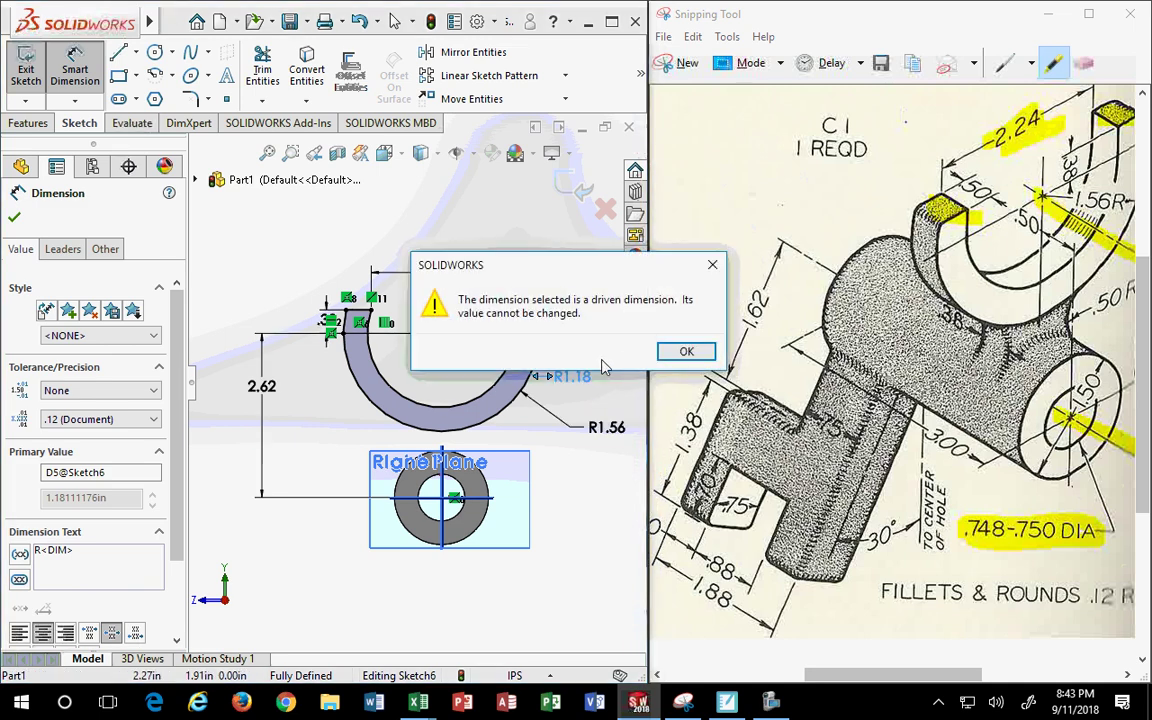
pyautogui.click(686, 351)
pyautogui.click(575, 400)
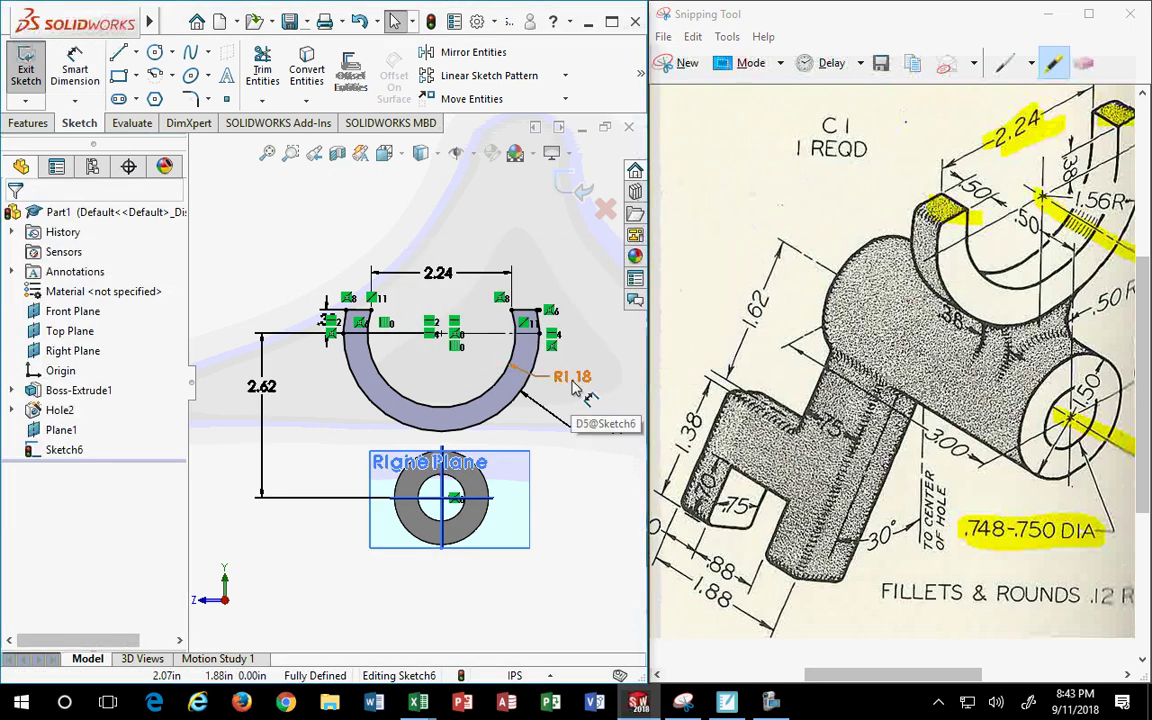
pyautogui.moveTo(579, 386); pyautogui.dragTo(597, 395)
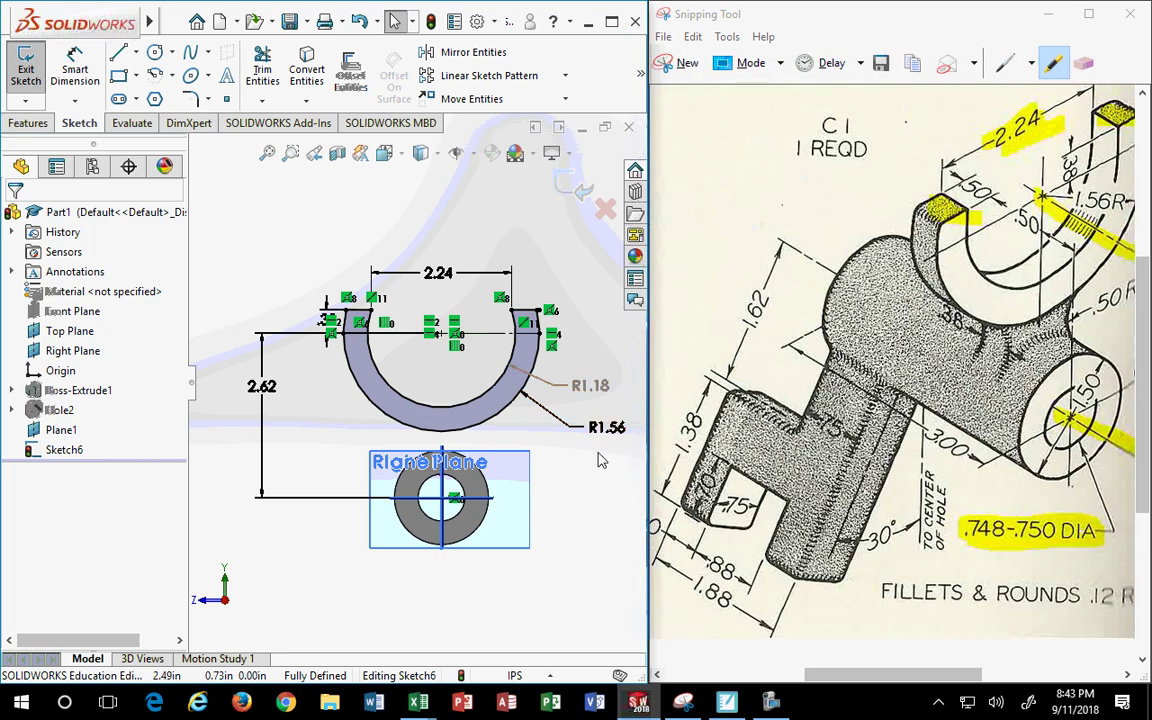
pyautogui.doubleClick(591, 385)
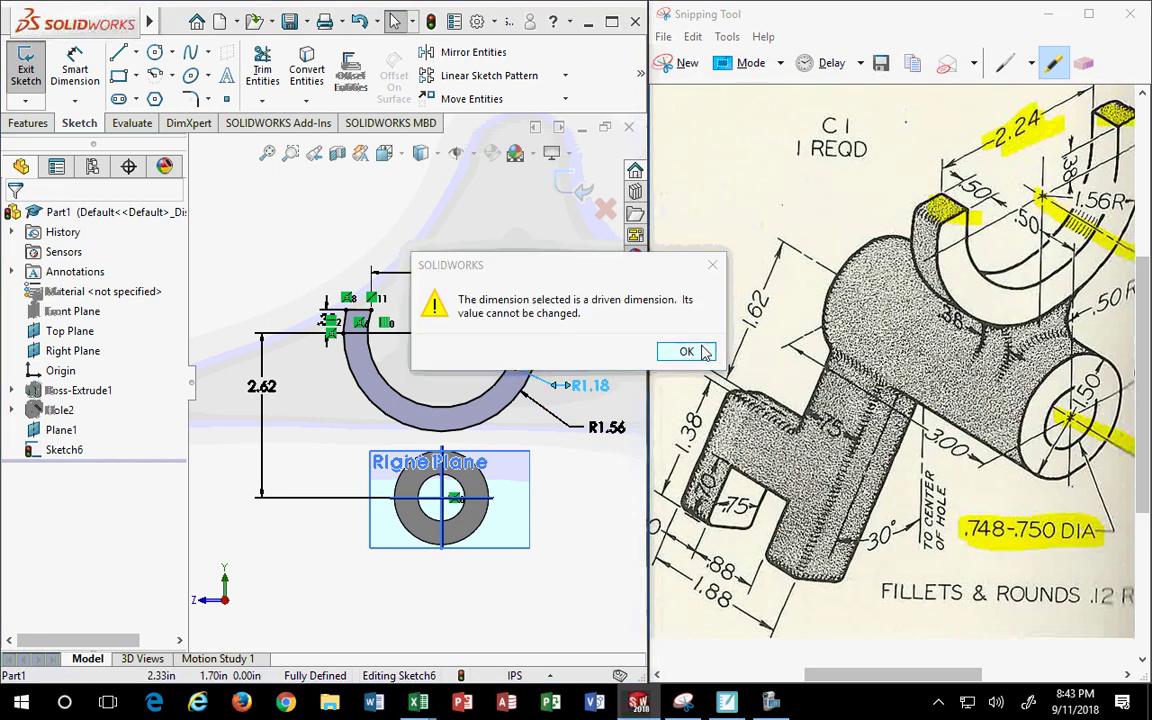
pyautogui.click(687, 352)
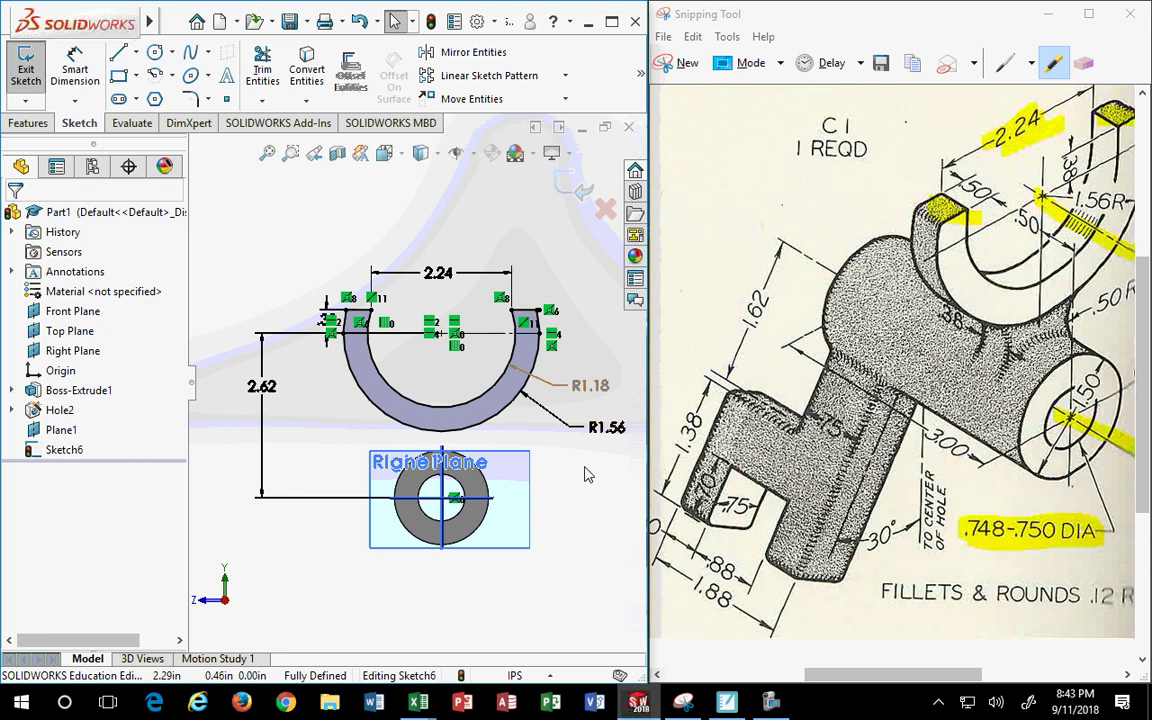
pyautogui.doubleClick(595, 390)
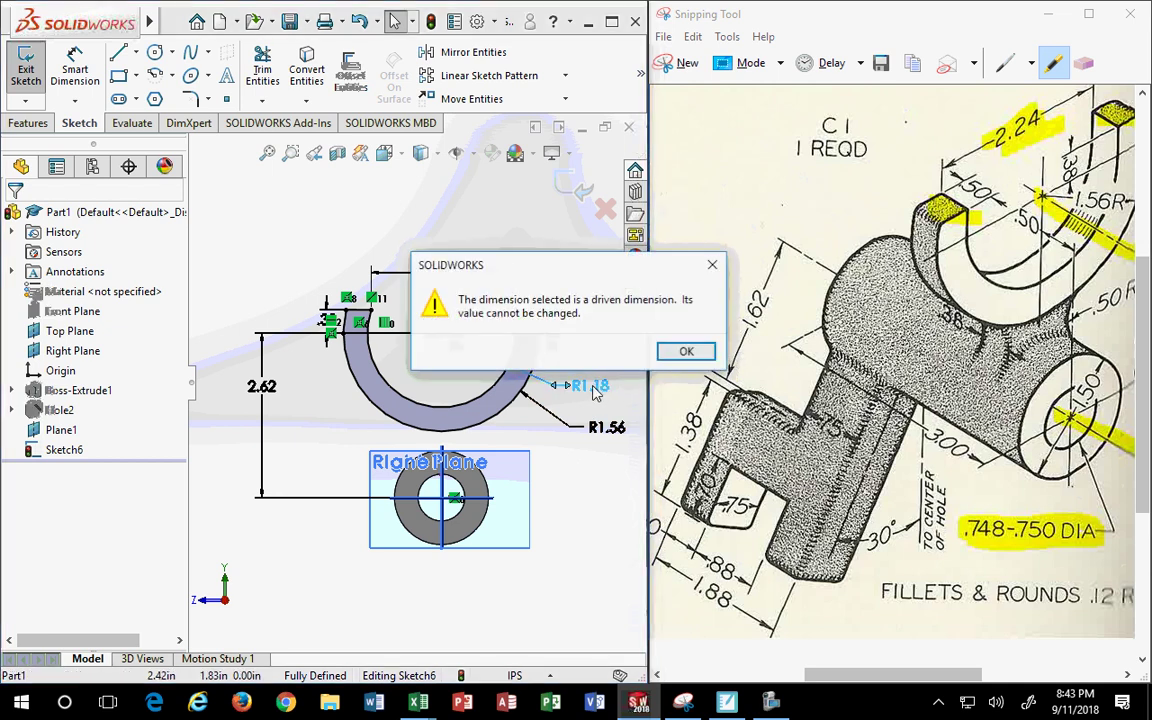
pyautogui.click(662, 354)
pyautogui.click(547, 270)
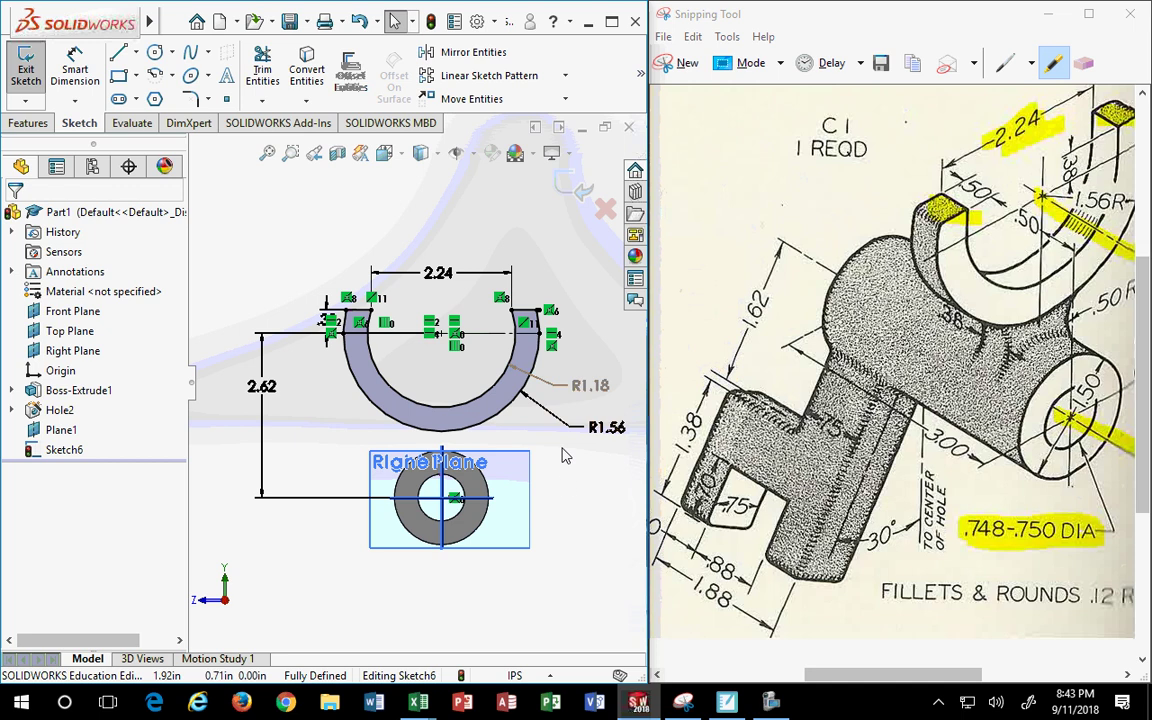
pyautogui.click(548, 392)
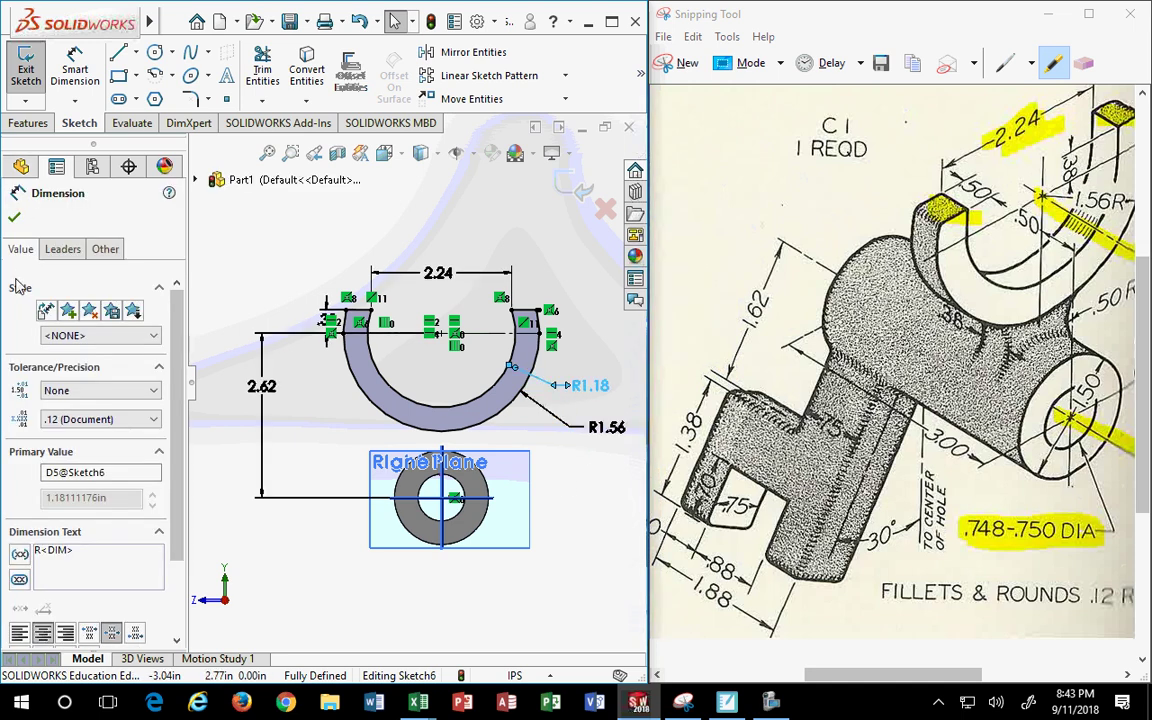
# Set the radius dimension's primary unit precision to eight decimals (.12345678)
pyautogui.scroll(-3, 165, 335)
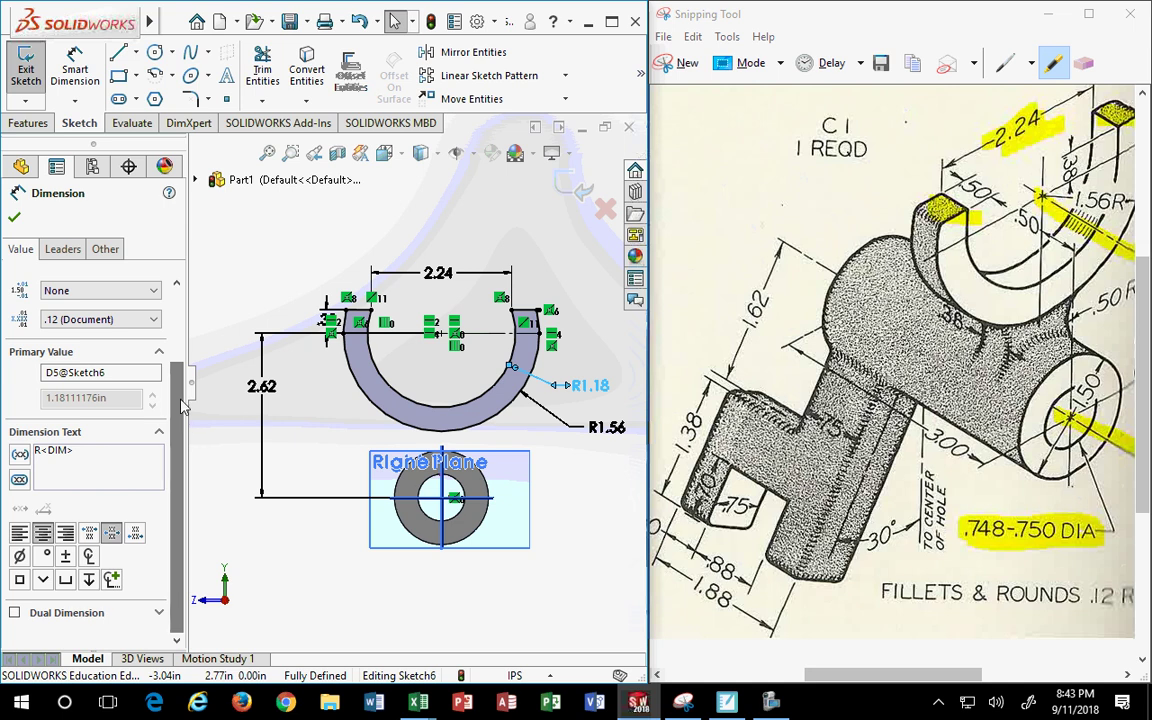
pyautogui.click(153, 319)
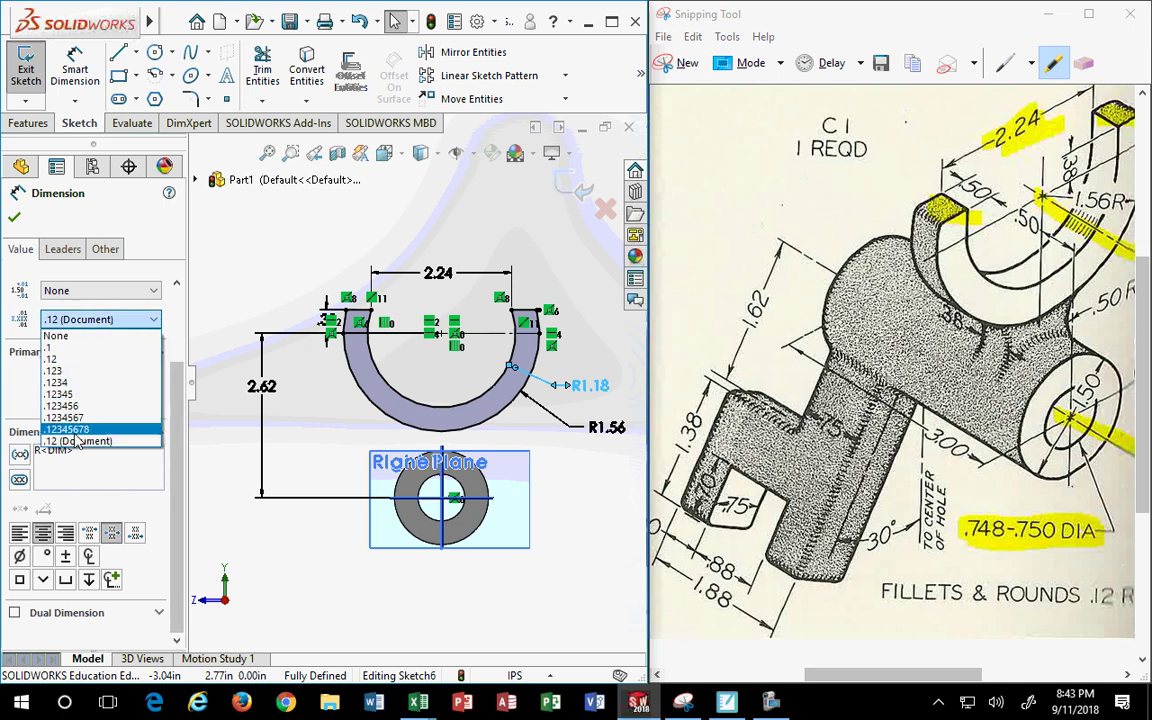
pyautogui.click(70, 390)
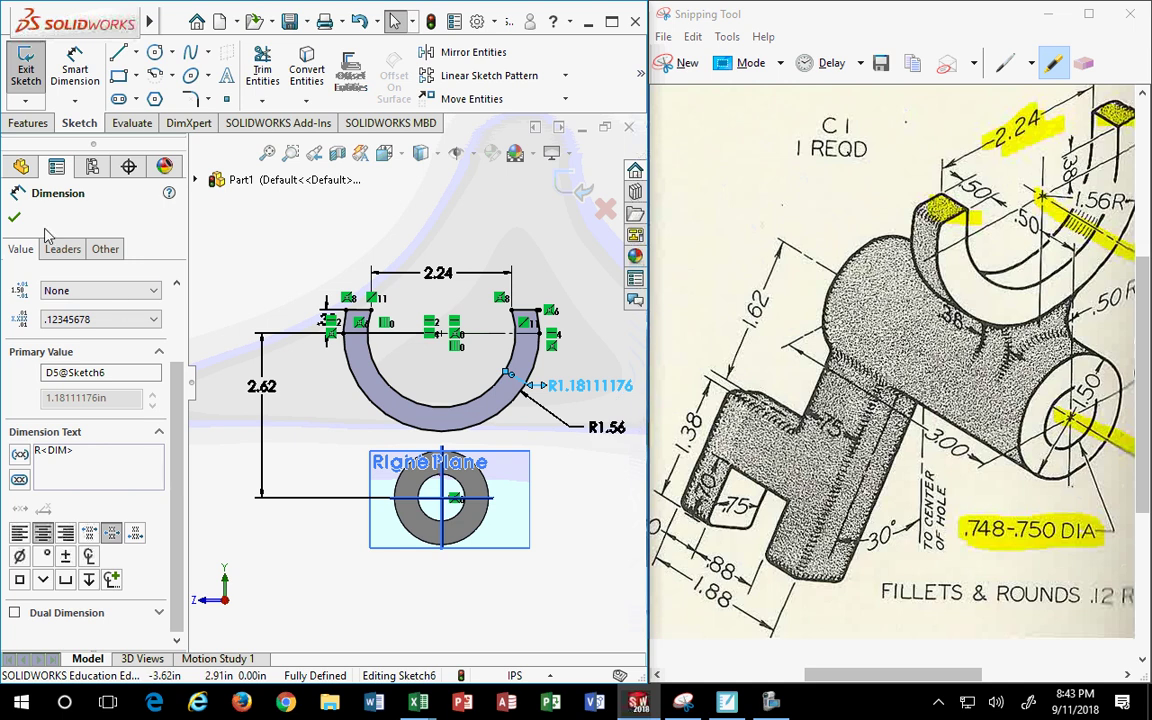
pyautogui.click(15, 217)
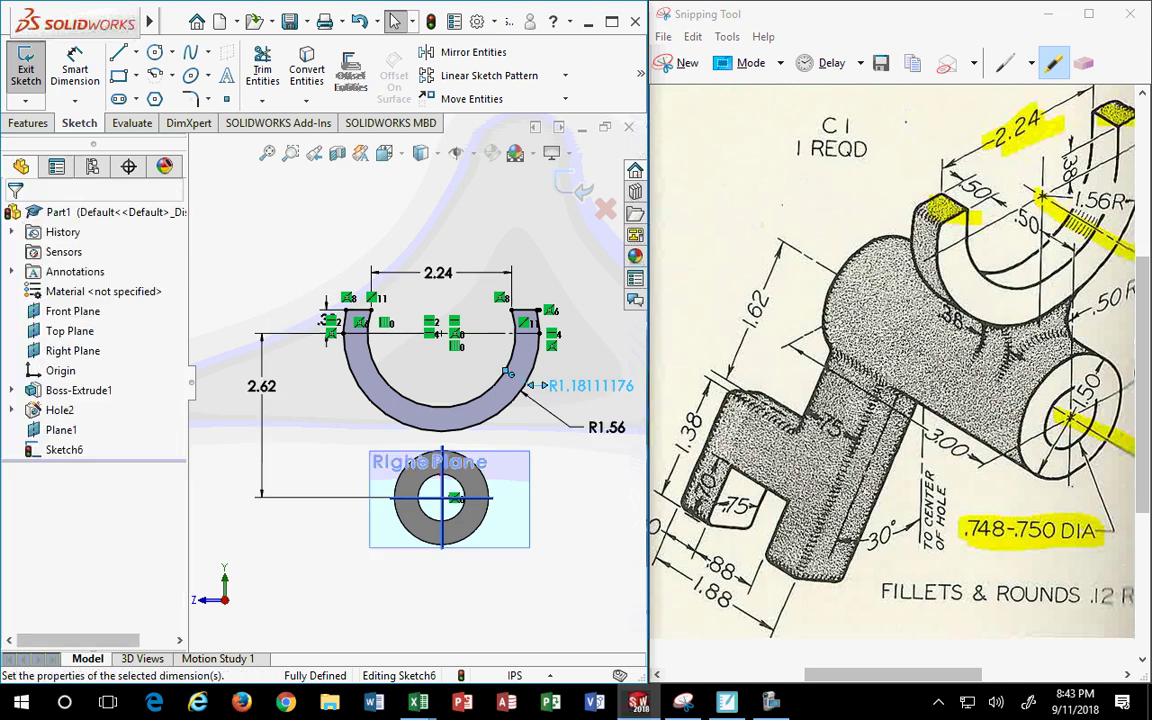
# Reselect the R1.18111176 radius and try editing it, dismissing the driven-dimension warning
pyautogui.click(590, 385)
pyautogui.click(533, 430)
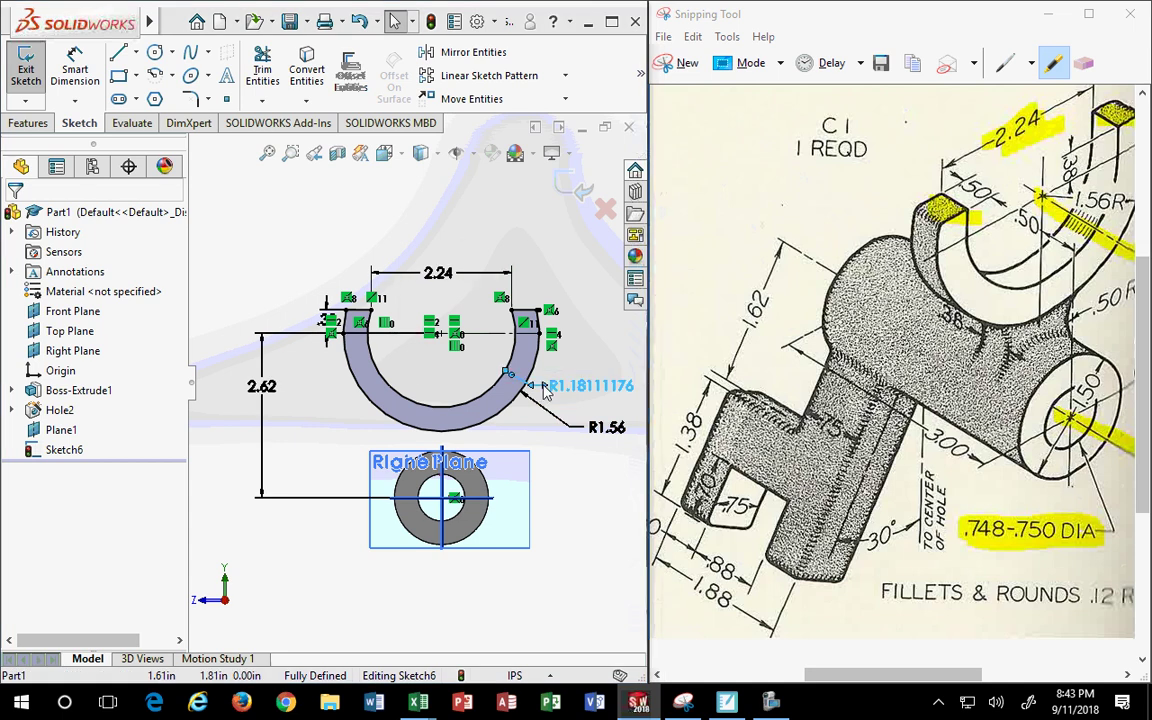
pyautogui.doubleClick(545, 387)
pyautogui.click(686, 352)
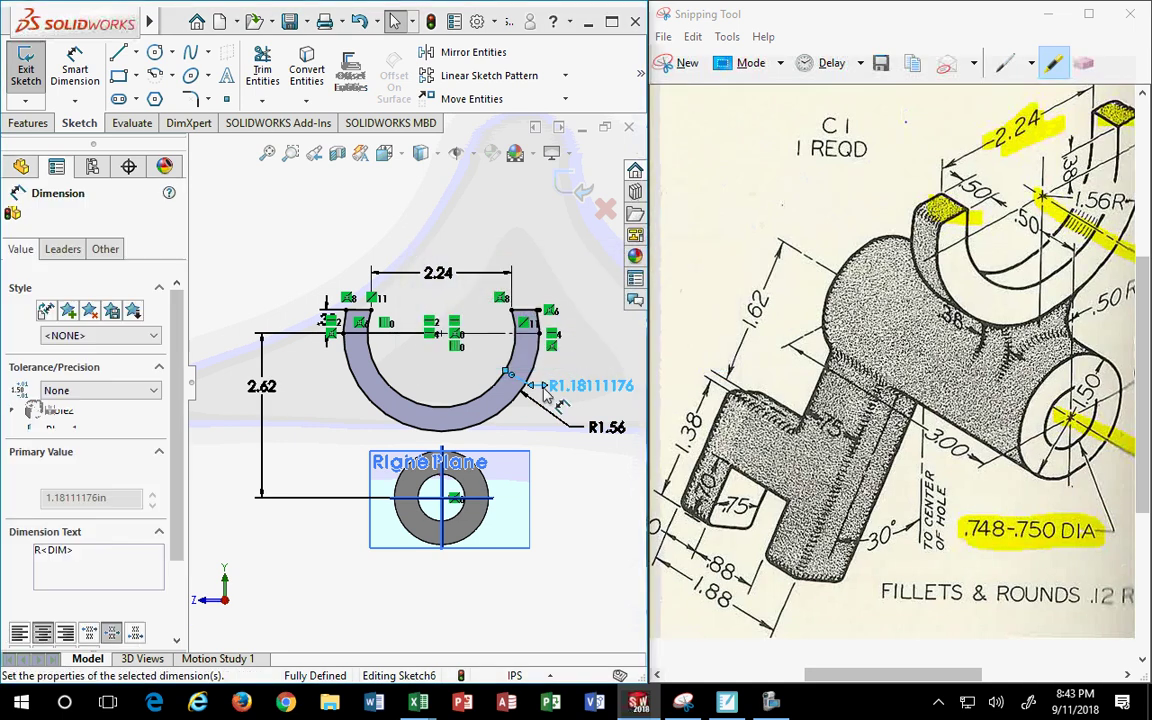
# Delete the driven radius dimension and inspect the arc's definition
pyautogui.press('Delete')
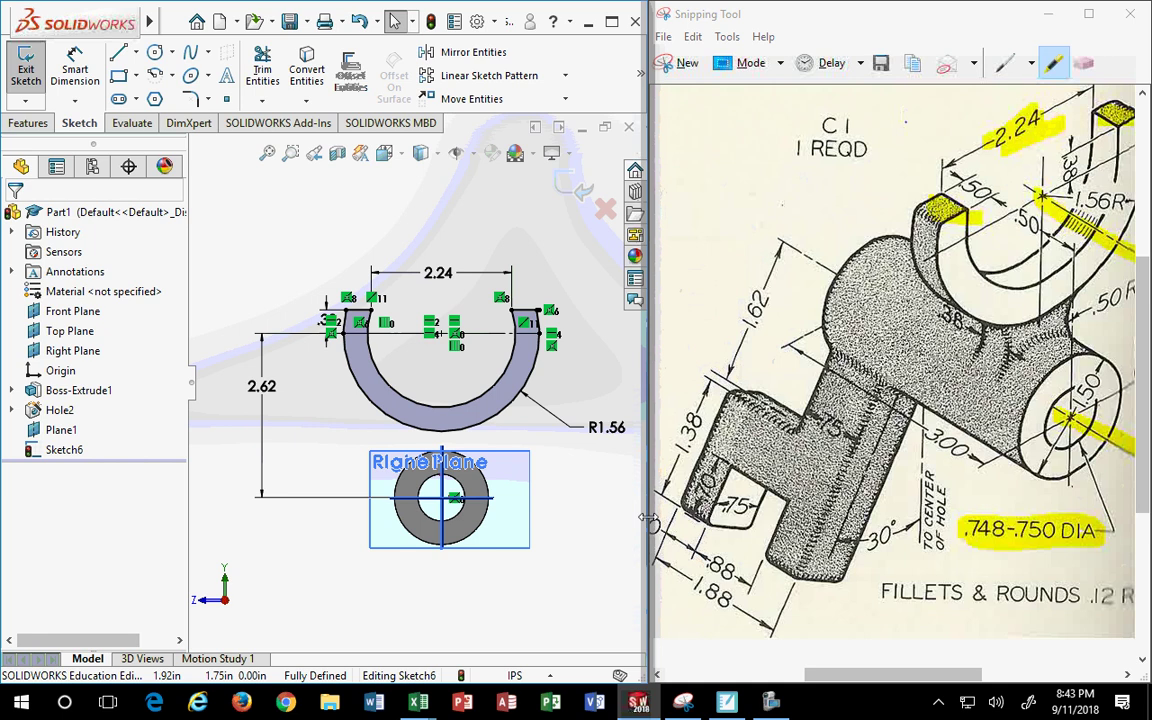
pyautogui.click(446, 338)
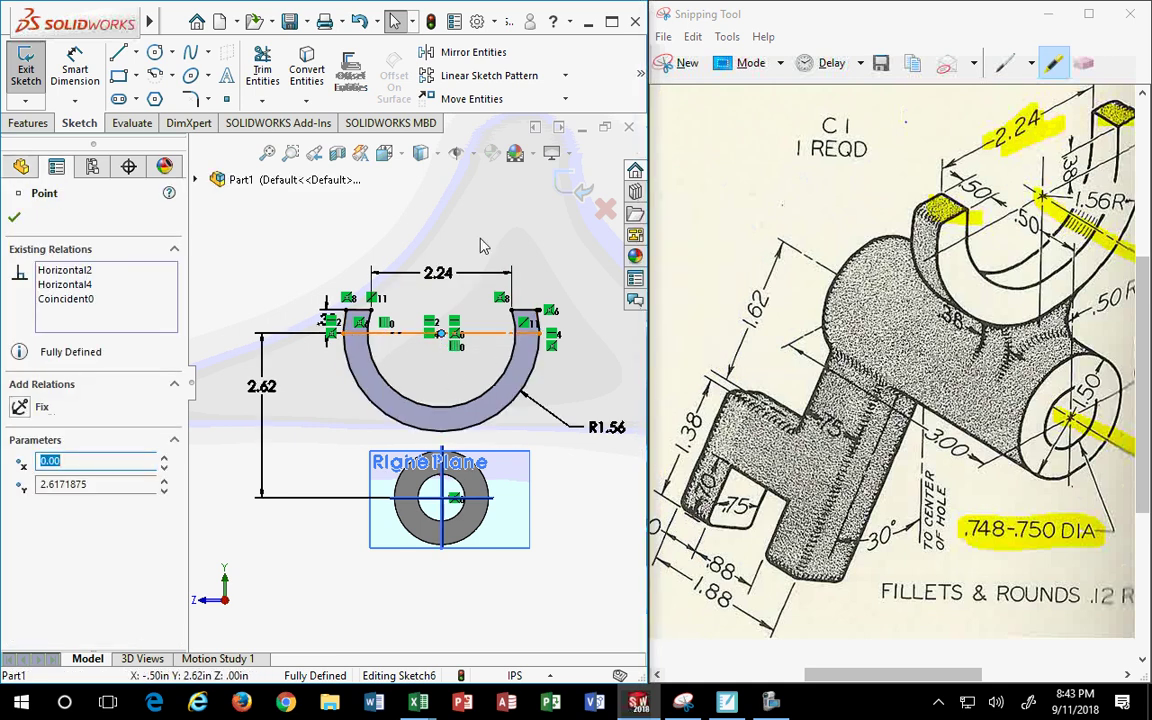
pyautogui.scroll(3, 449, 359)
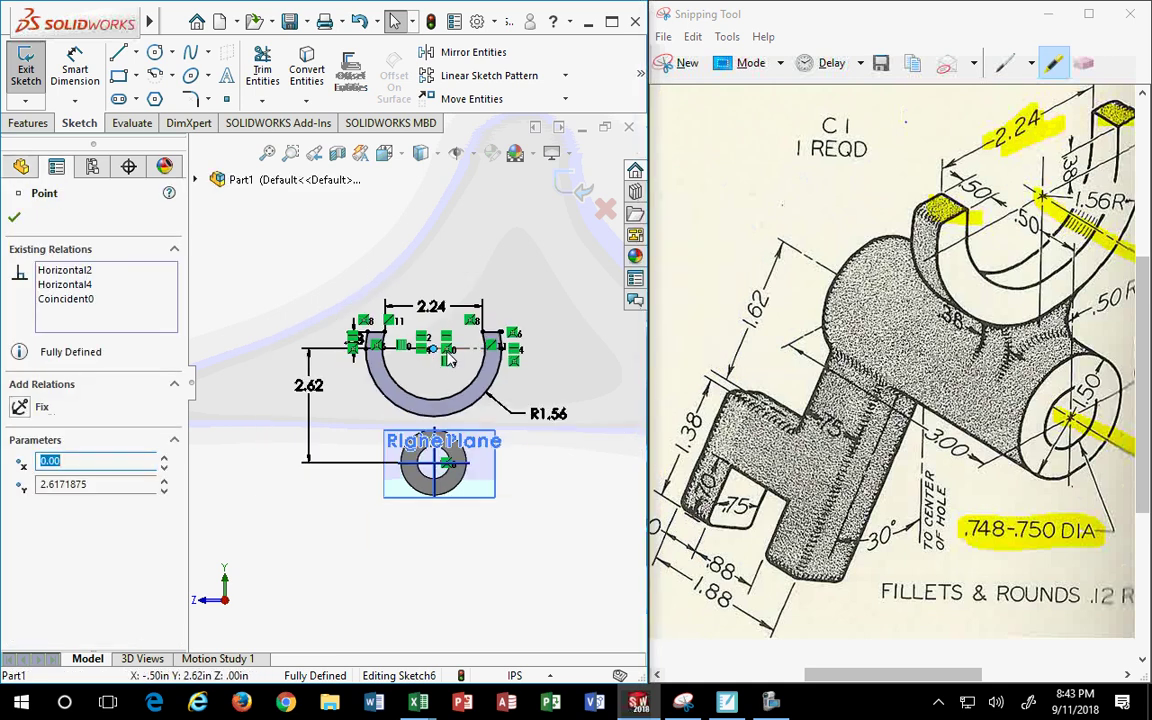
pyautogui.click(452, 411)
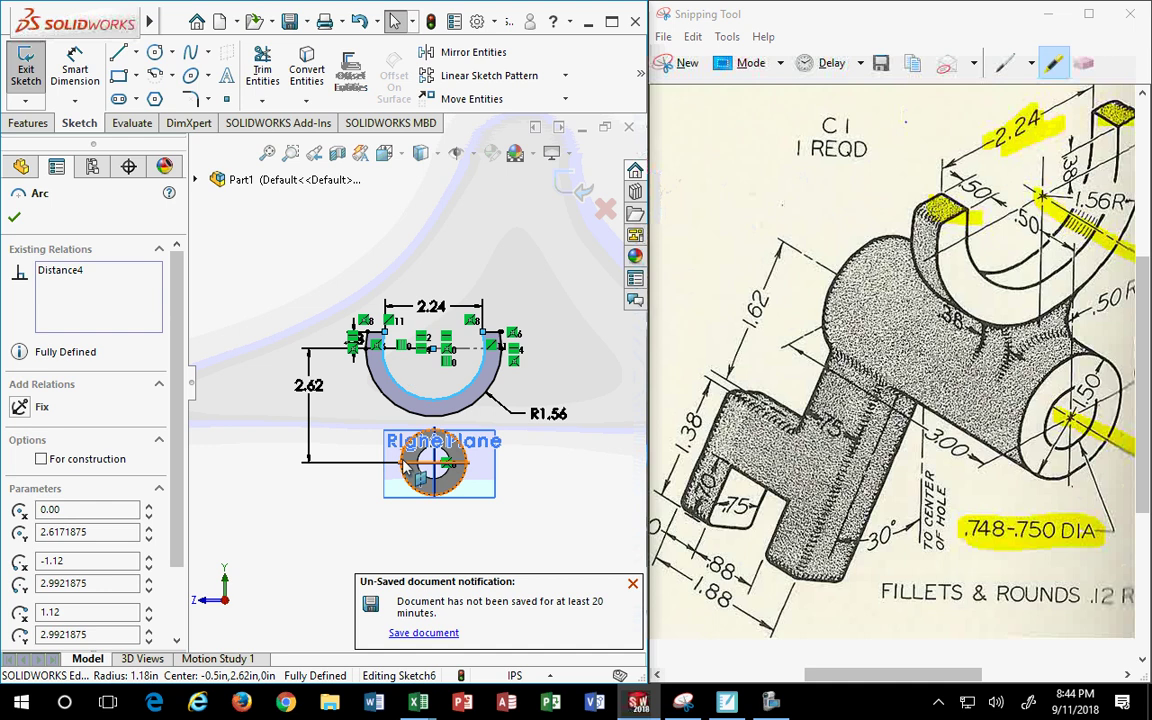
# Orbit and switch to the isometric view of the sketch and hub, closing the arc properties
pyautogui.moveTo(466, 414); pyautogui.dragTo(533, 425, button='middle')
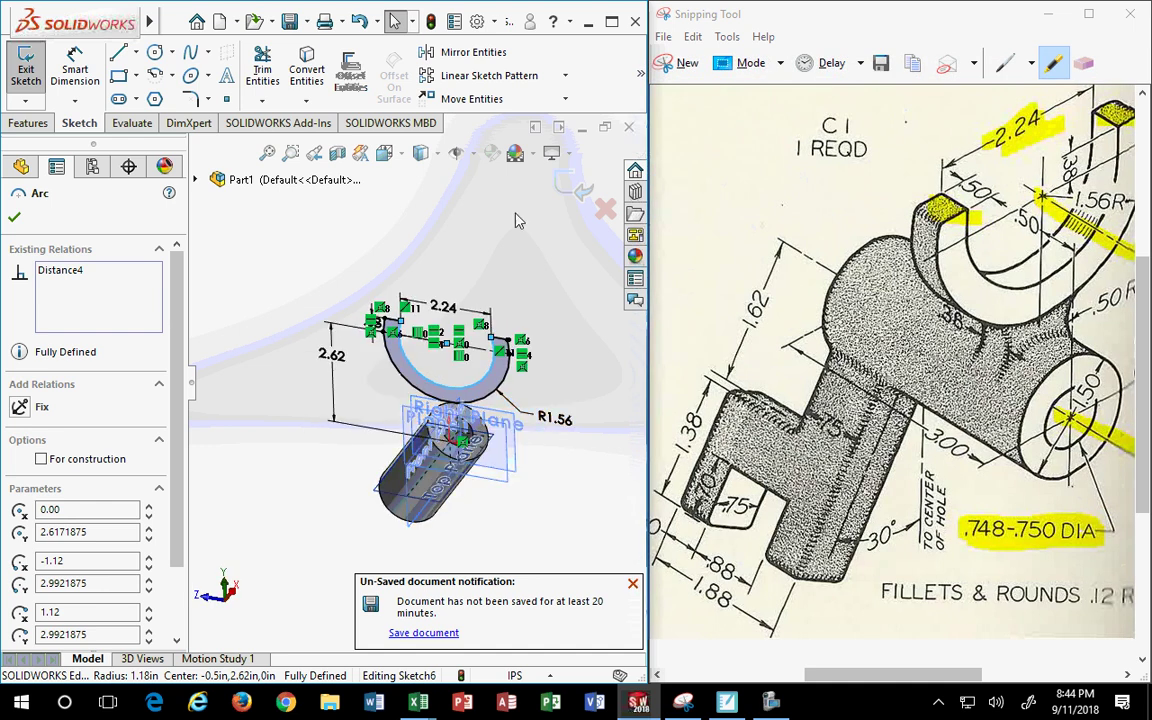
pyautogui.click(384, 152)
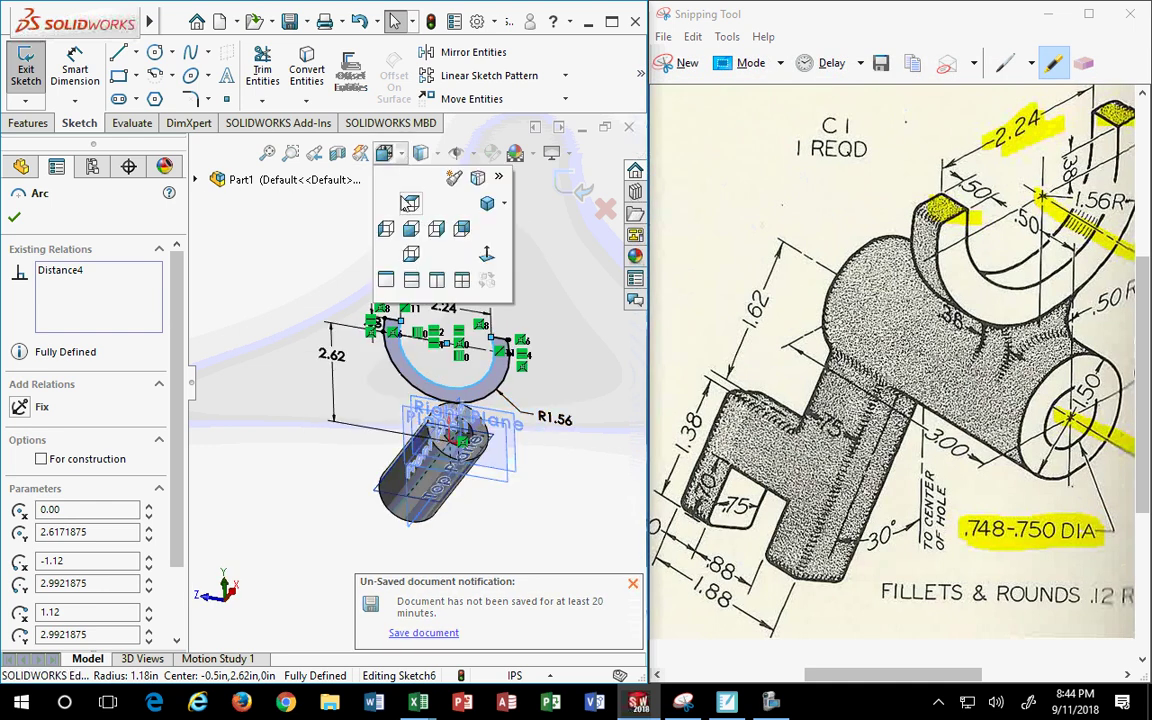
pyautogui.click(487, 203)
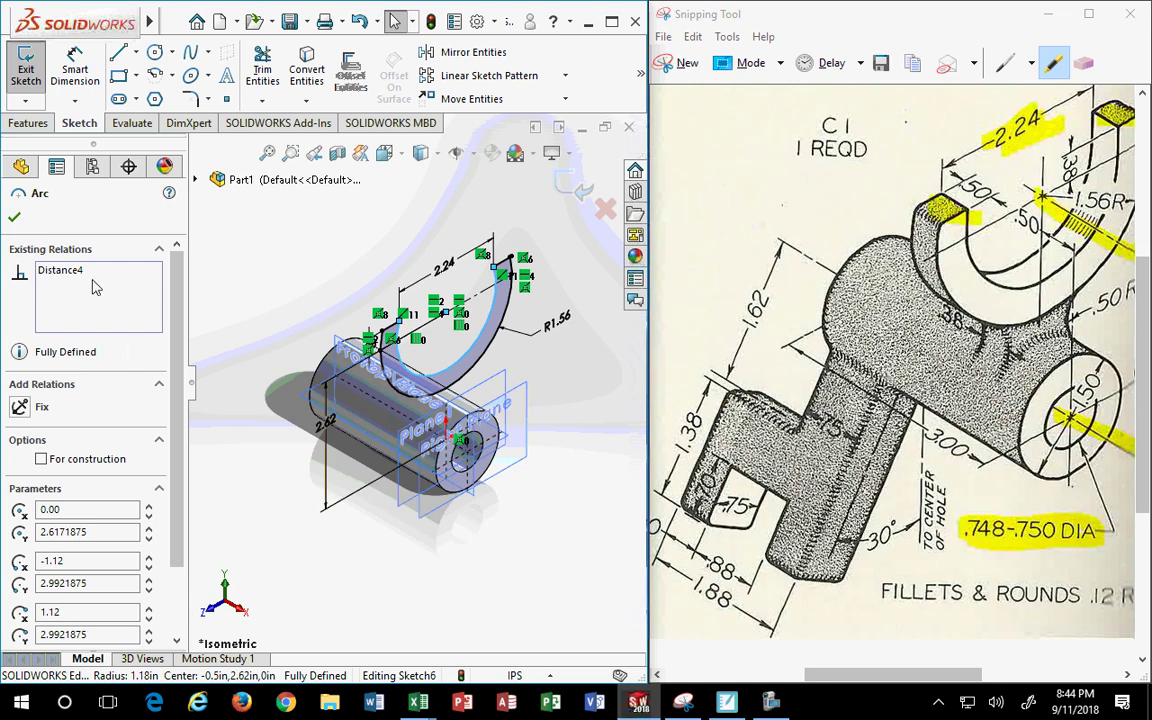
pyautogui.click(12, 219)
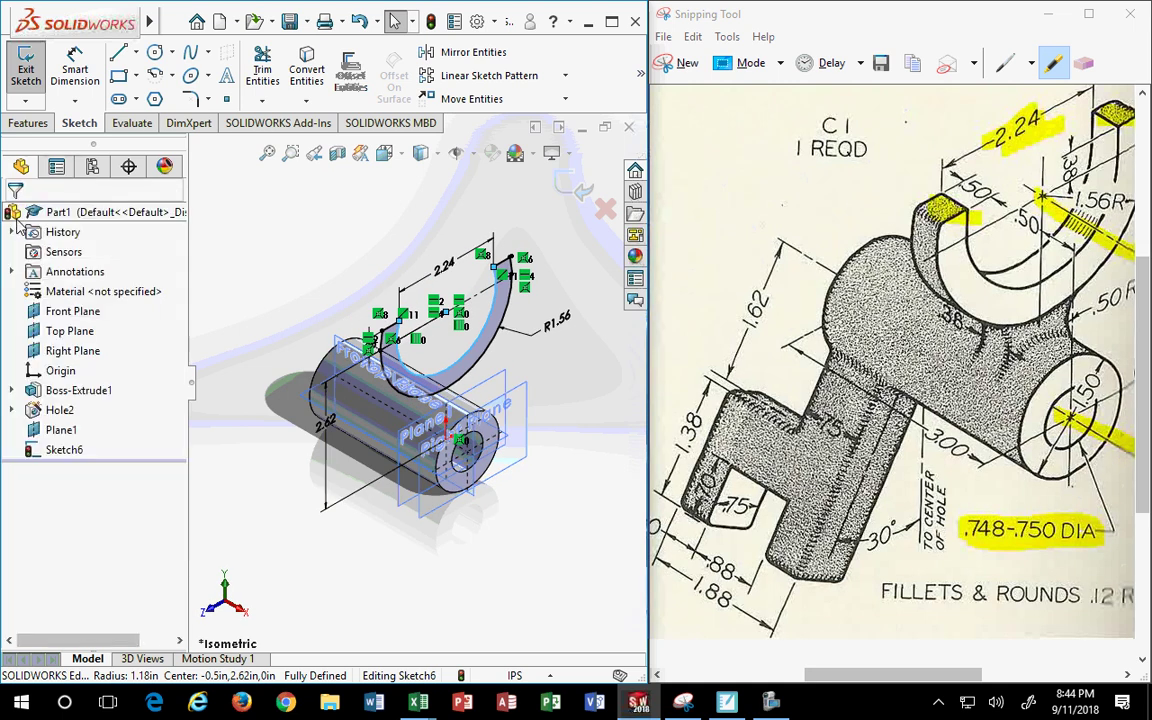
pyautogui.click(13, 122)
# Extrude the U-shaped sketch as a reversed 0.50 in boss, matching the drawing's .50 callout
pyautogui.click(33, 72)
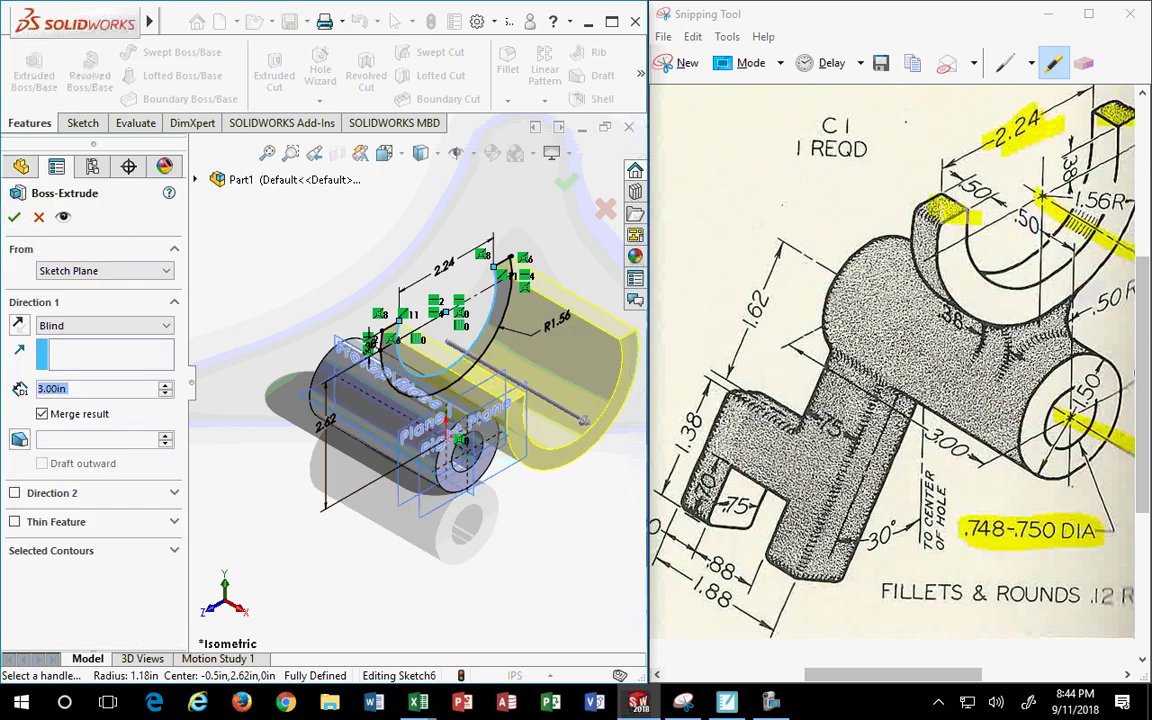
pyautogui.click(948, 212)
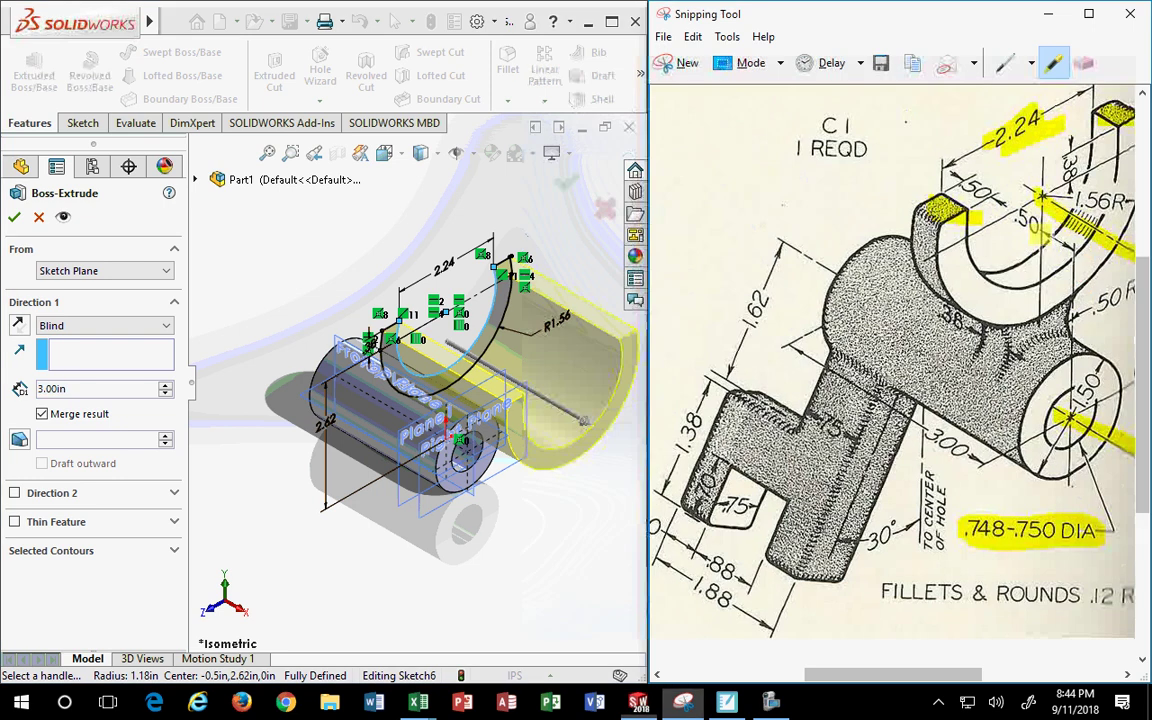
pyautogui.moveTo(1045, 230); pyautogui.dragTo(1070, 292)
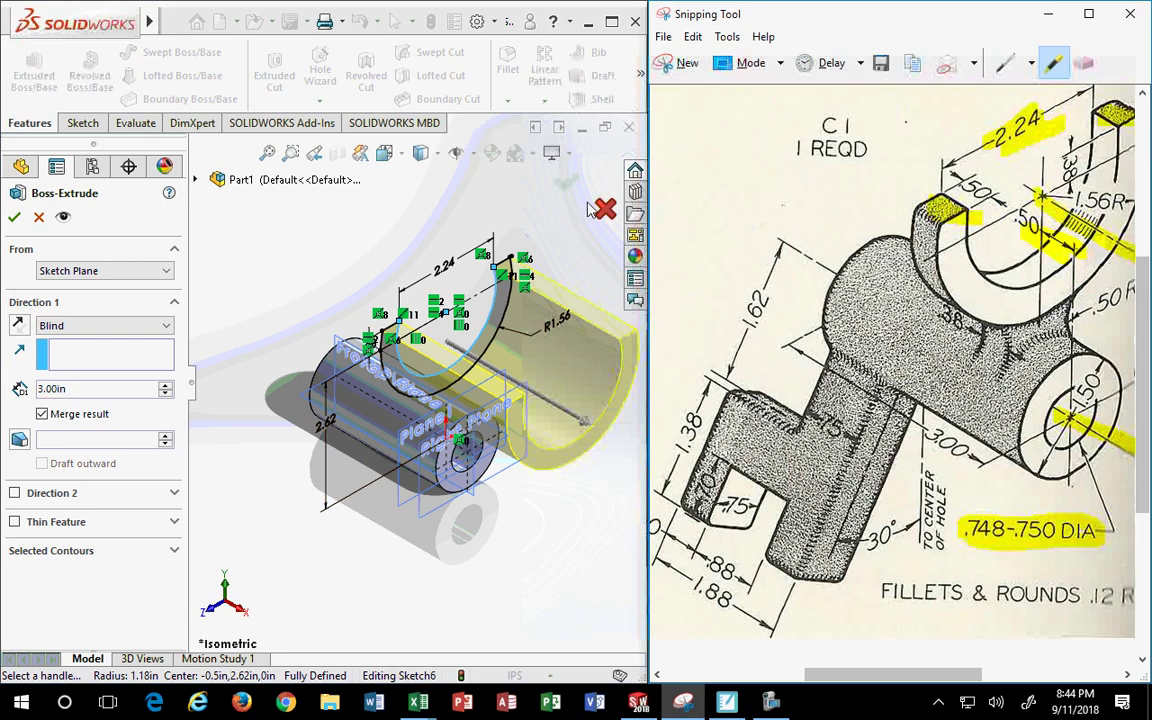
pyautogui.click(17, 326)
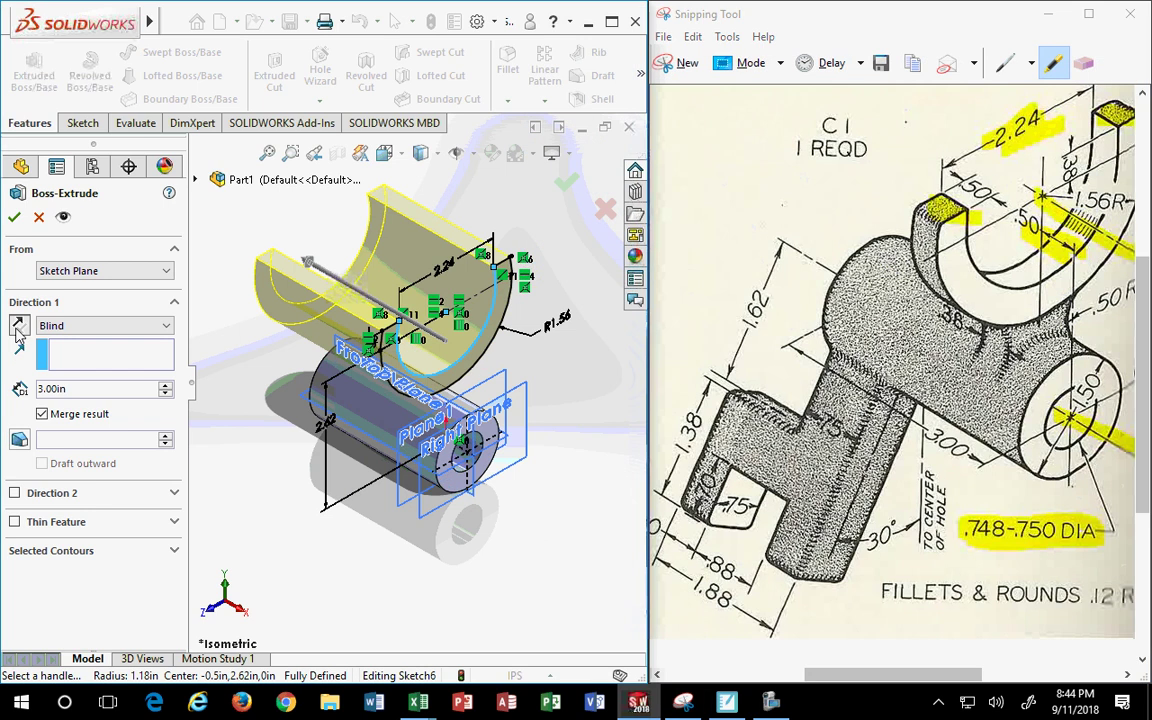
pyautogui.click(19, 327)
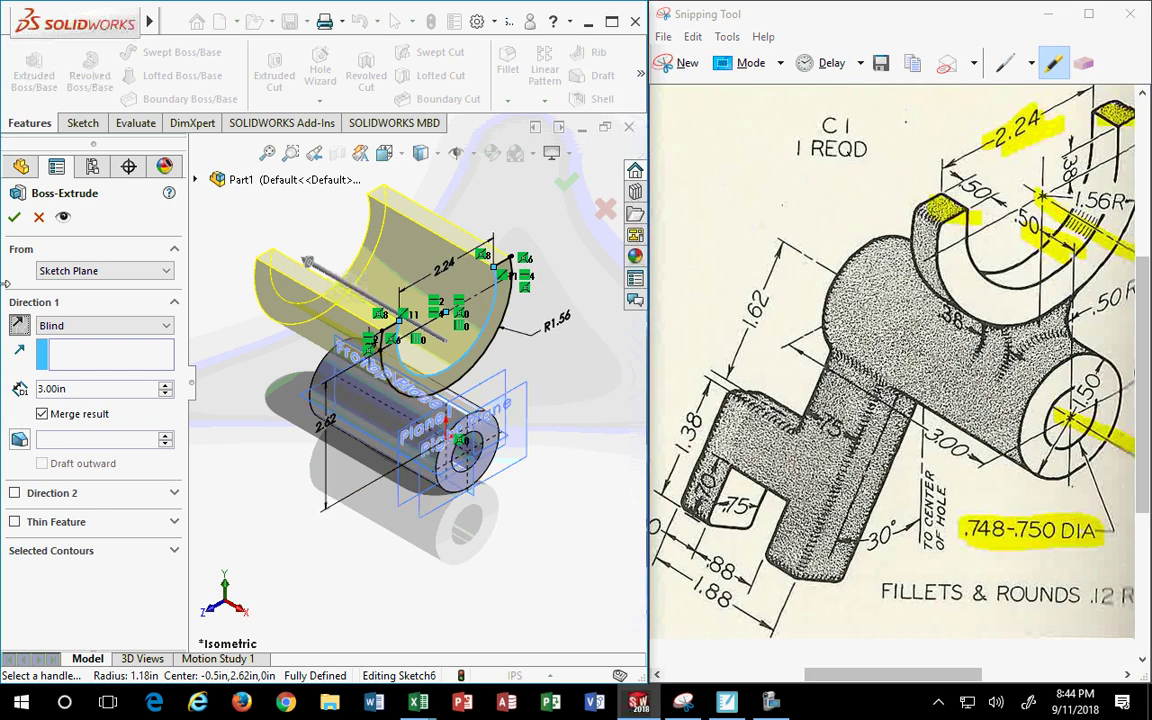
pyautogui.moveTo(72, 396); pyautogui.dragTo(28, 383)
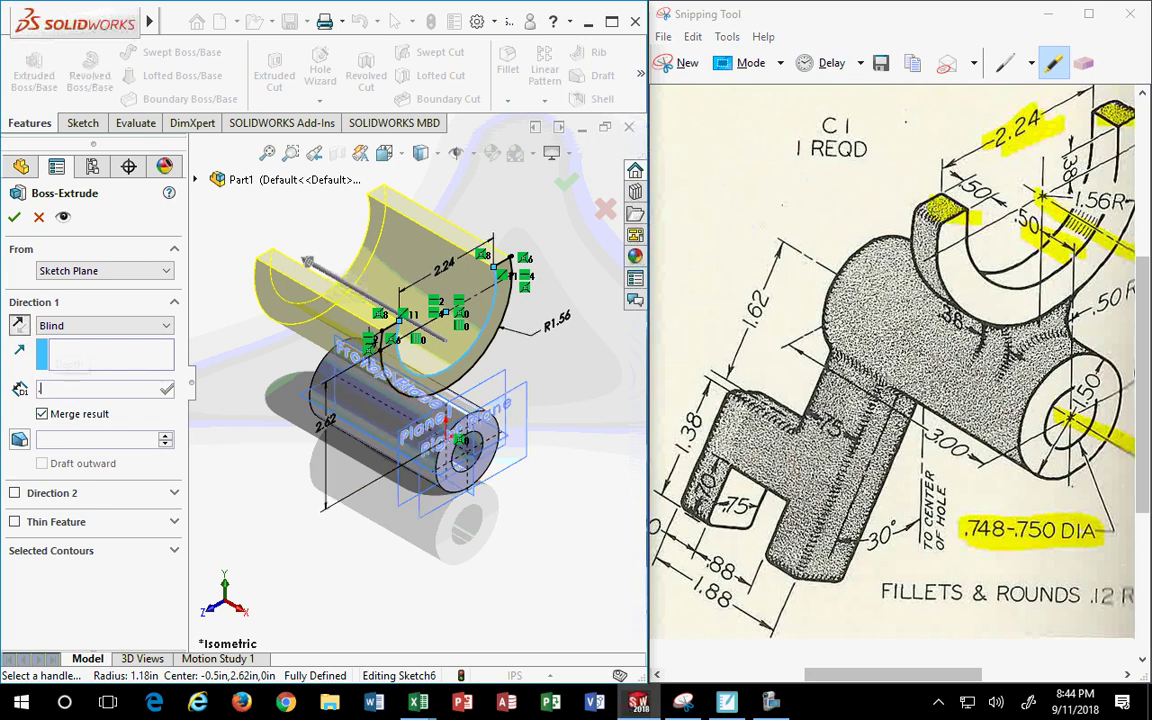
pyautogui.write('.5')
pyautogui.press('Return')
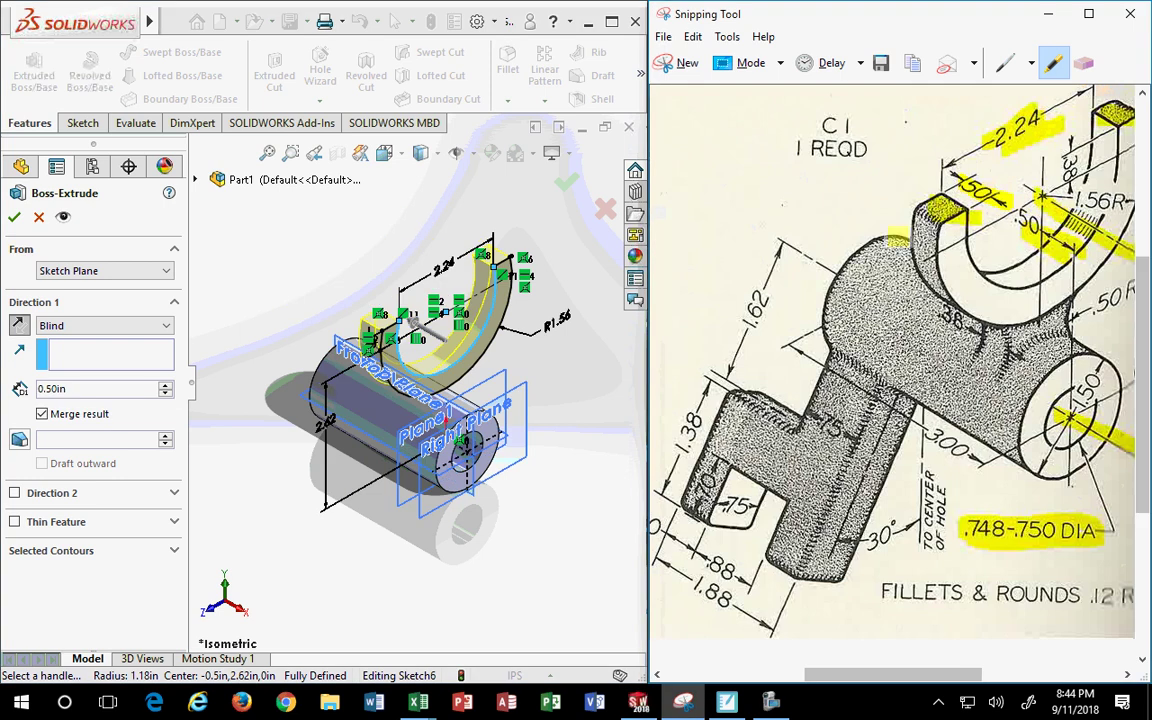
pyautogui.click(14, 218)
# Switch to the Front view of the hub and U-shaped fork boss
pyautogui.click(517, 487)
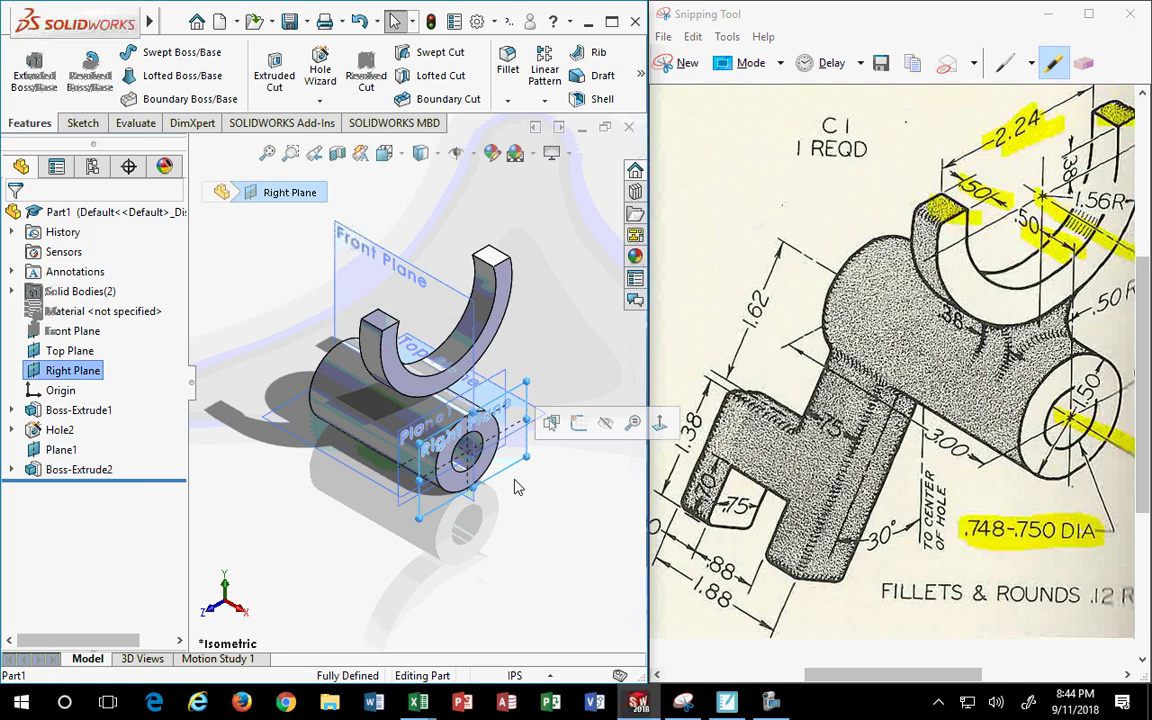
pyautogui.scroll(-2, 428, 473)
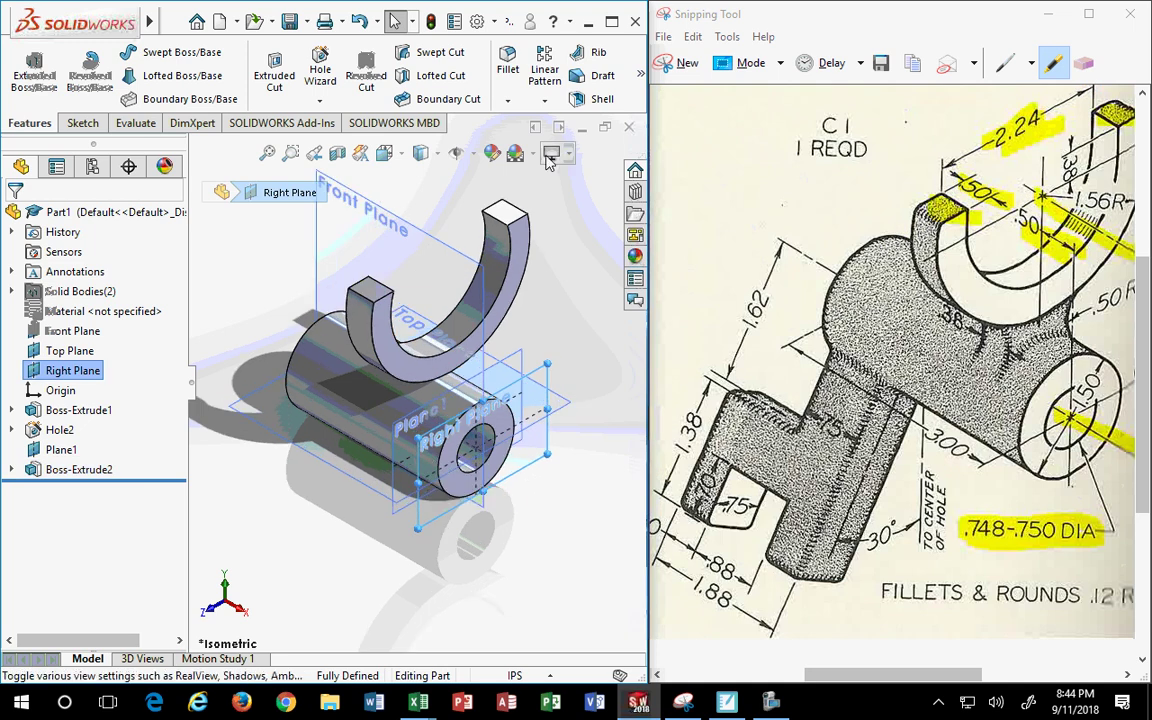
pyautogui.click(390, 157)
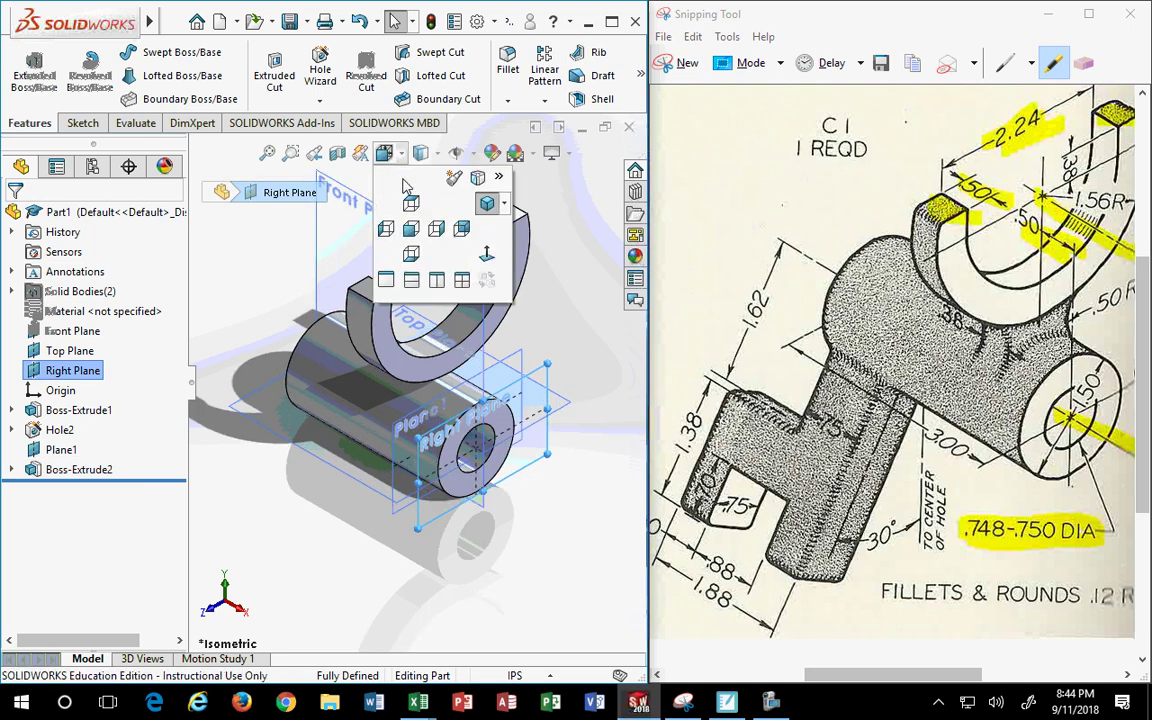
pyautogui.click(412, 240)
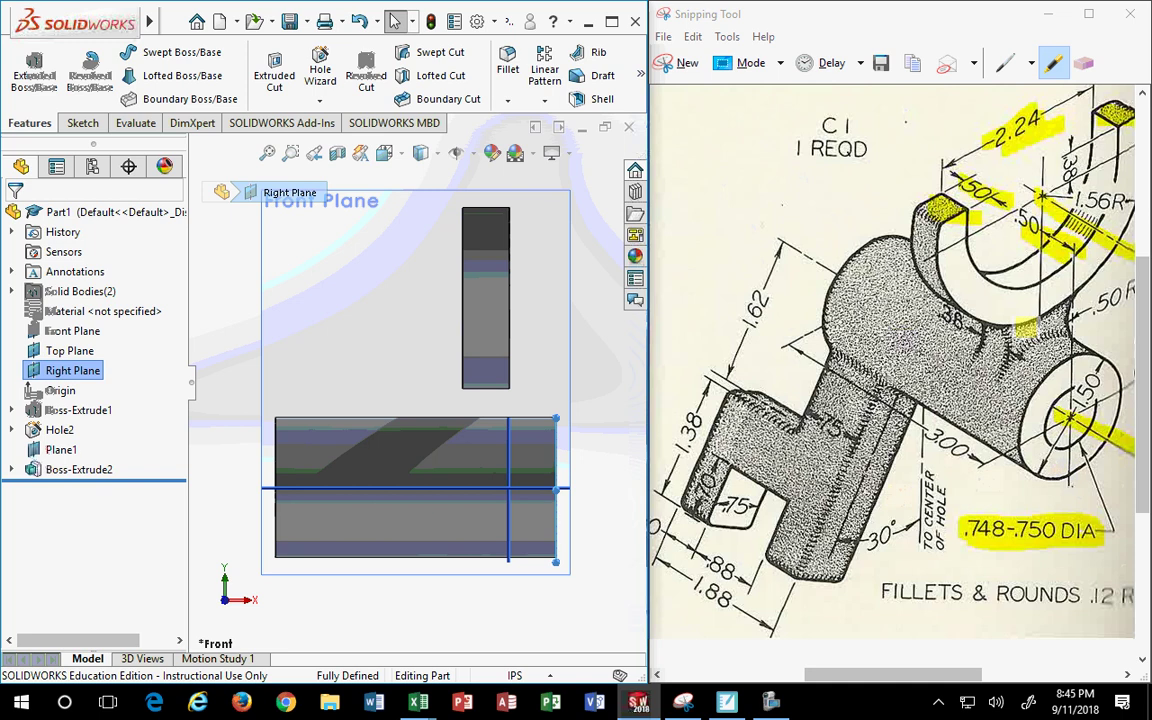
# Highlight the .38 and .50 callouts on the reference drawing
pyautogui.click(1015, 343)
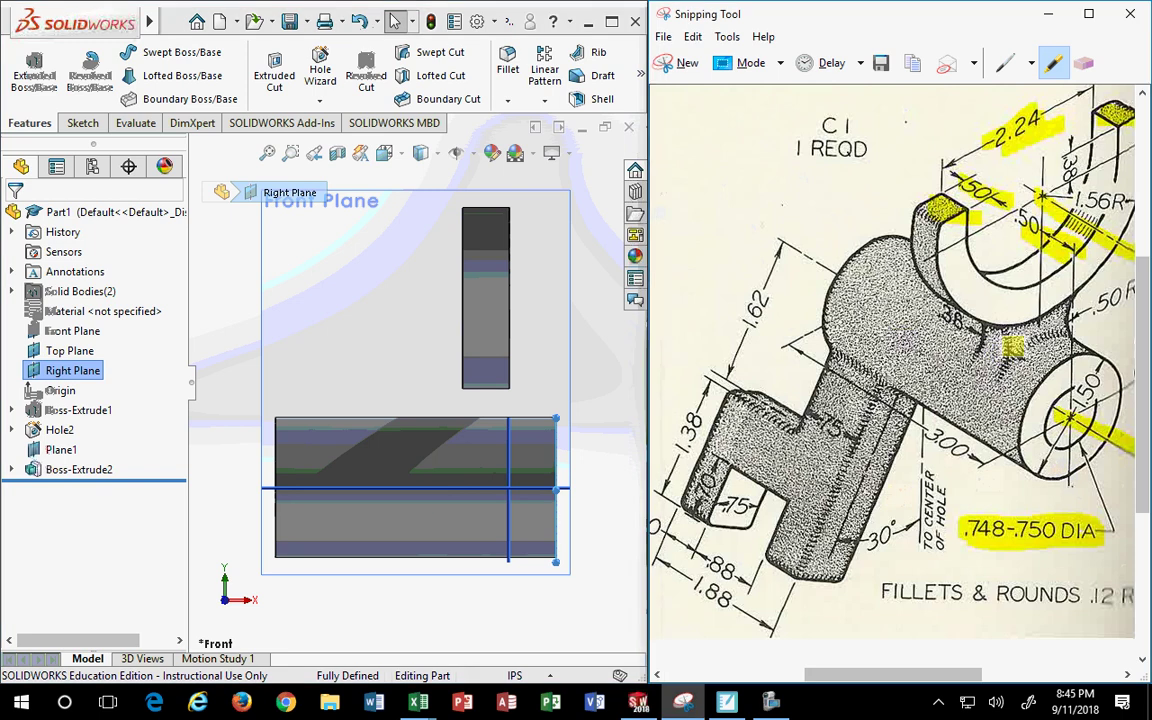
pyautogui.moveTo(1013, 346); pyautogui.dragTo(1068, 318)
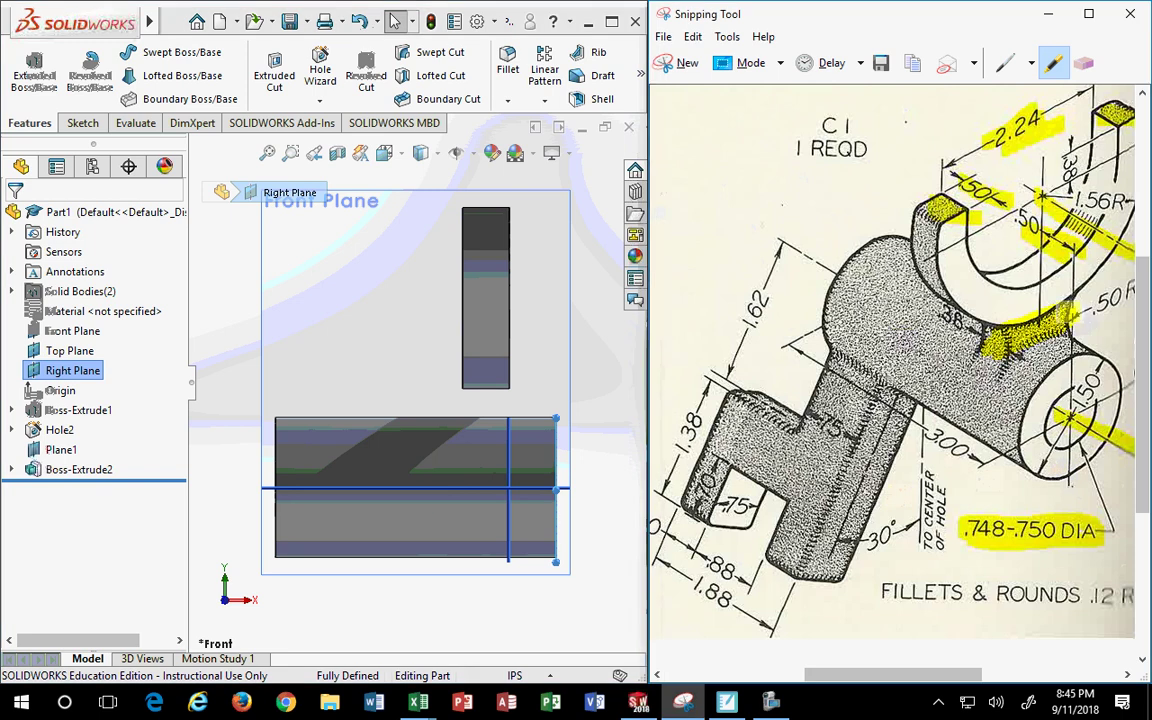
pyautogui.moveTo(950, 315); pyautogui.dragTo(1010, 385)
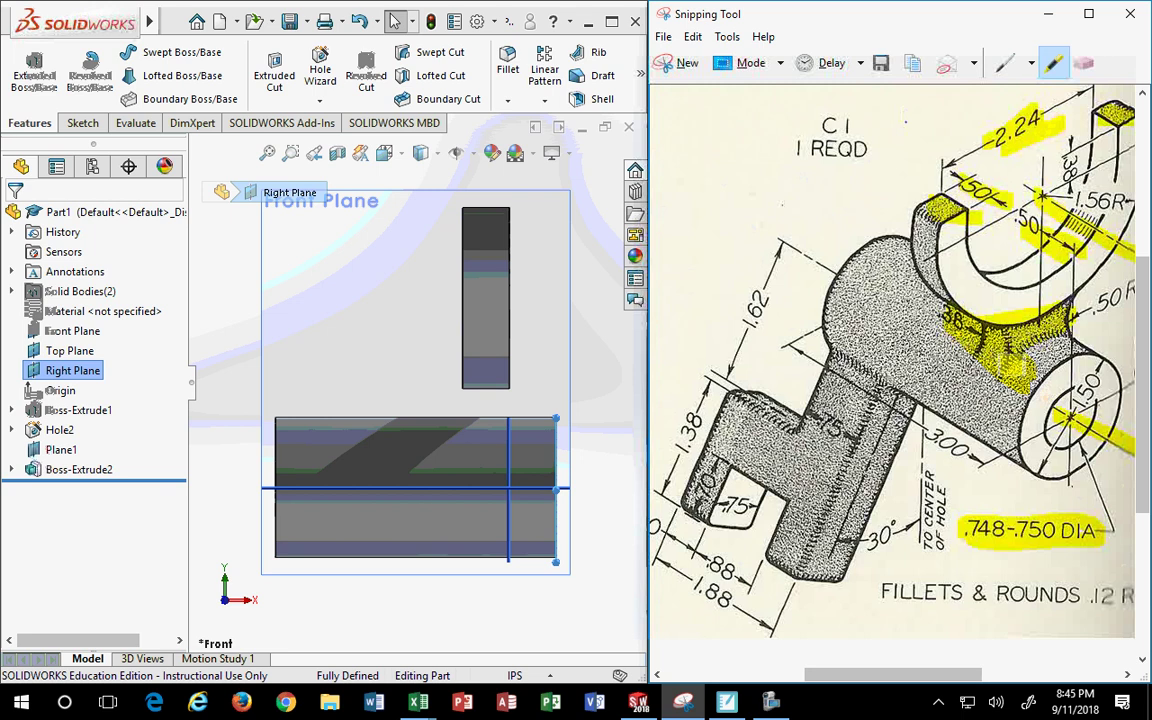
pyautogui.moveTo(945, 674); pyautogui.dragTo(993, 672)
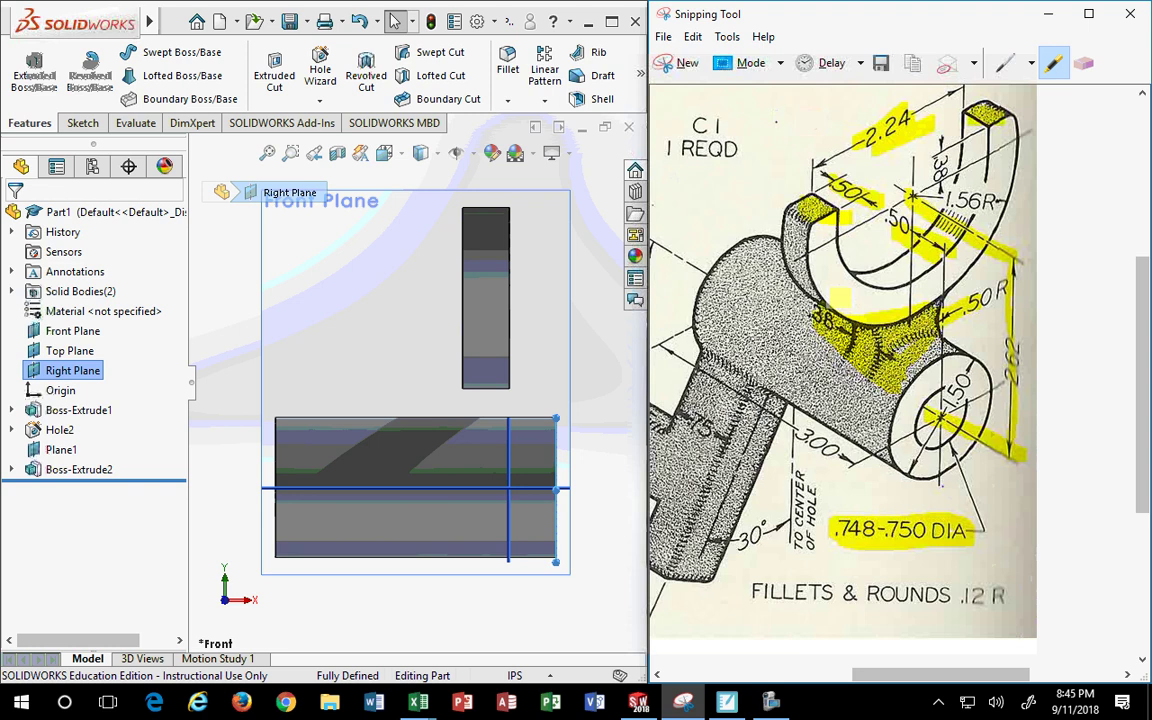
# Erase the highlights over the 2.24, 1.56R, 2.62, hub hole and .748-.750 DIA callouts
pyautogui.click(1086, 64)
pyautogui.click(905, 135)
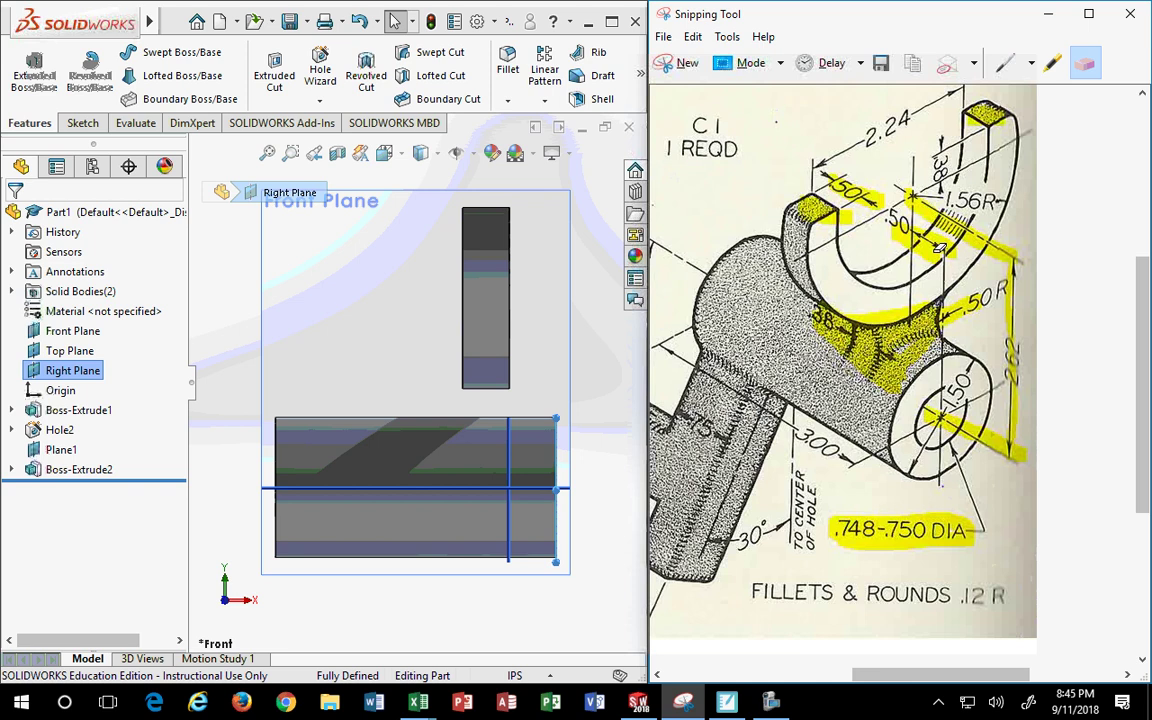
pyautogui.moveTo(940, 247); pyautogui.dragTo(968, 216)
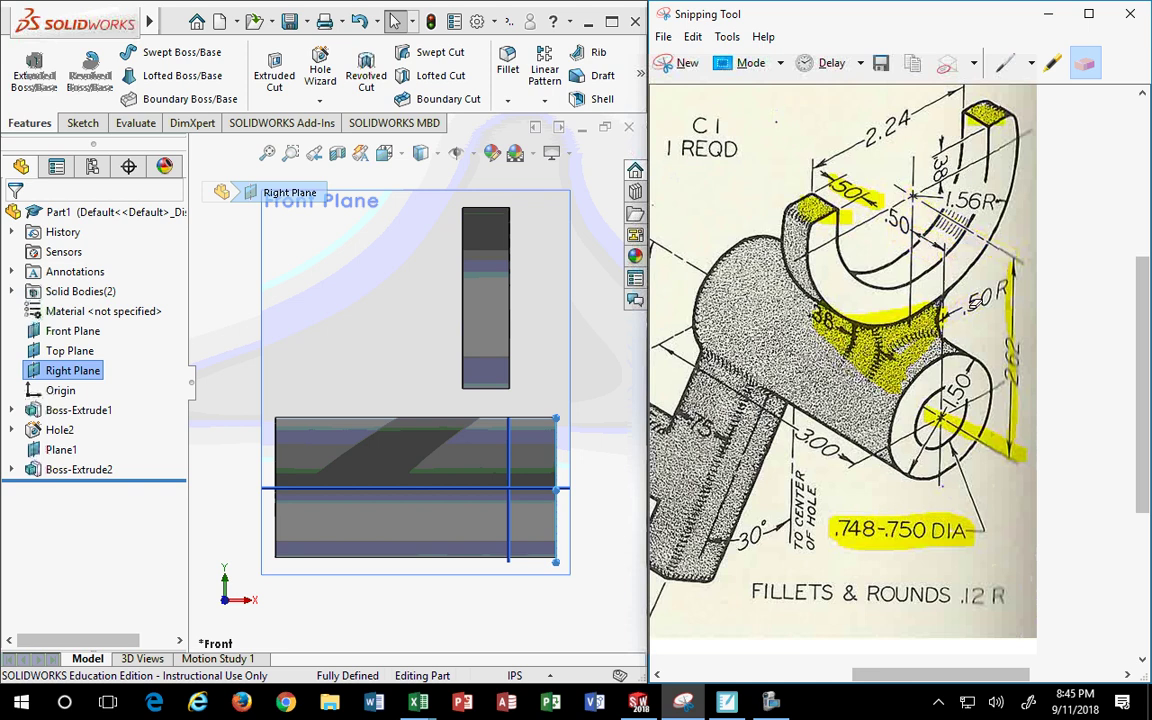
pyautogui.moveTo(970, 301); pyautogui.dragTo(1012, 325)
pyautogui.click(999, 432)
pyautogui.click(933, 524)
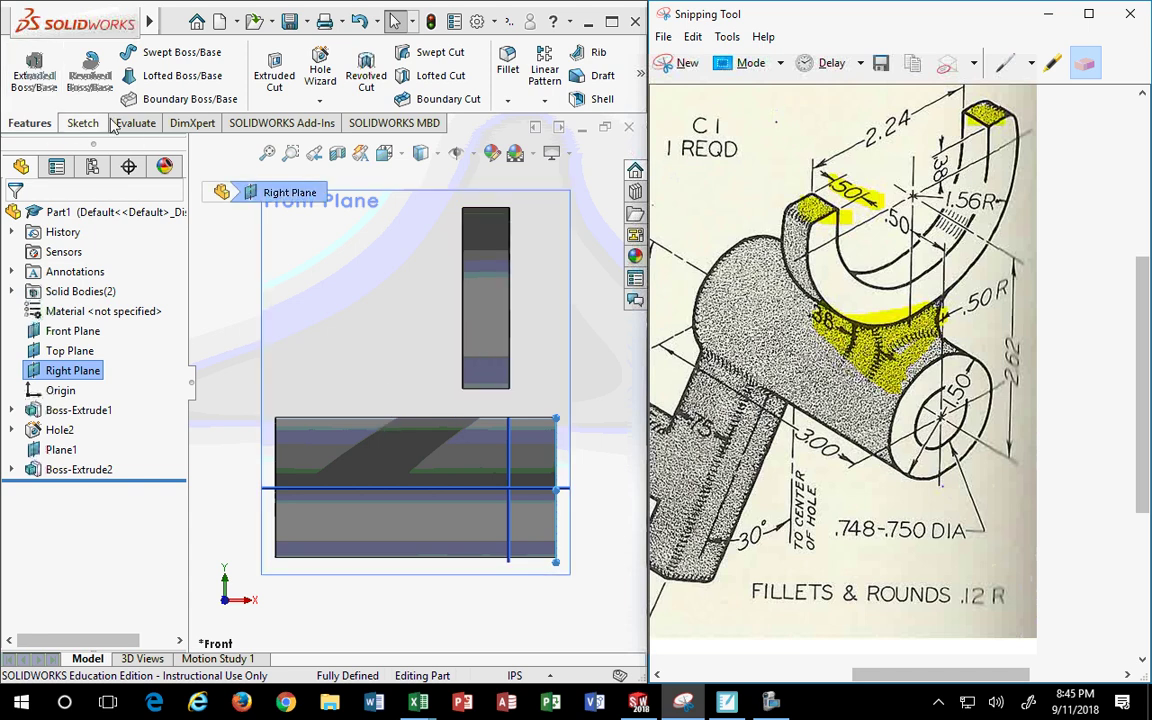
# Orbit the flat front view into an angled 3D view of the hub and U-shaped boss
pyautogui.moveTo(557, 392); pyautogui.dragTo(250, 252, button='middle')
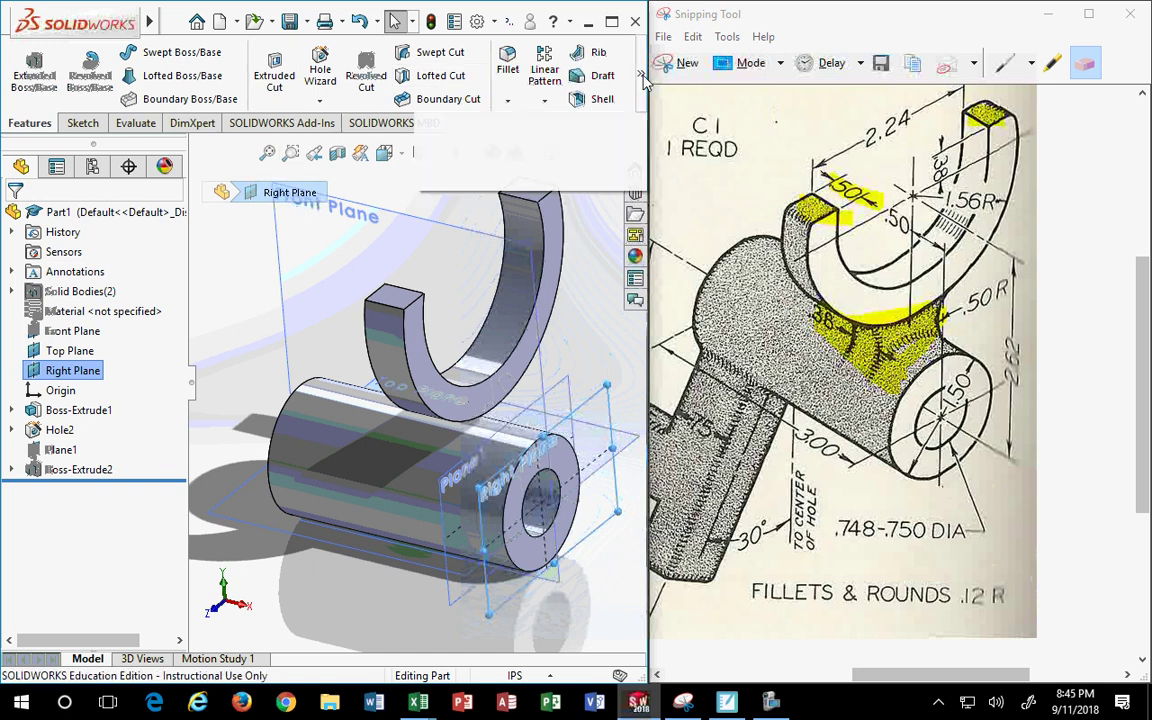
pyautogui.moveTo(641, 74)
pyautogui.click(503, 160)
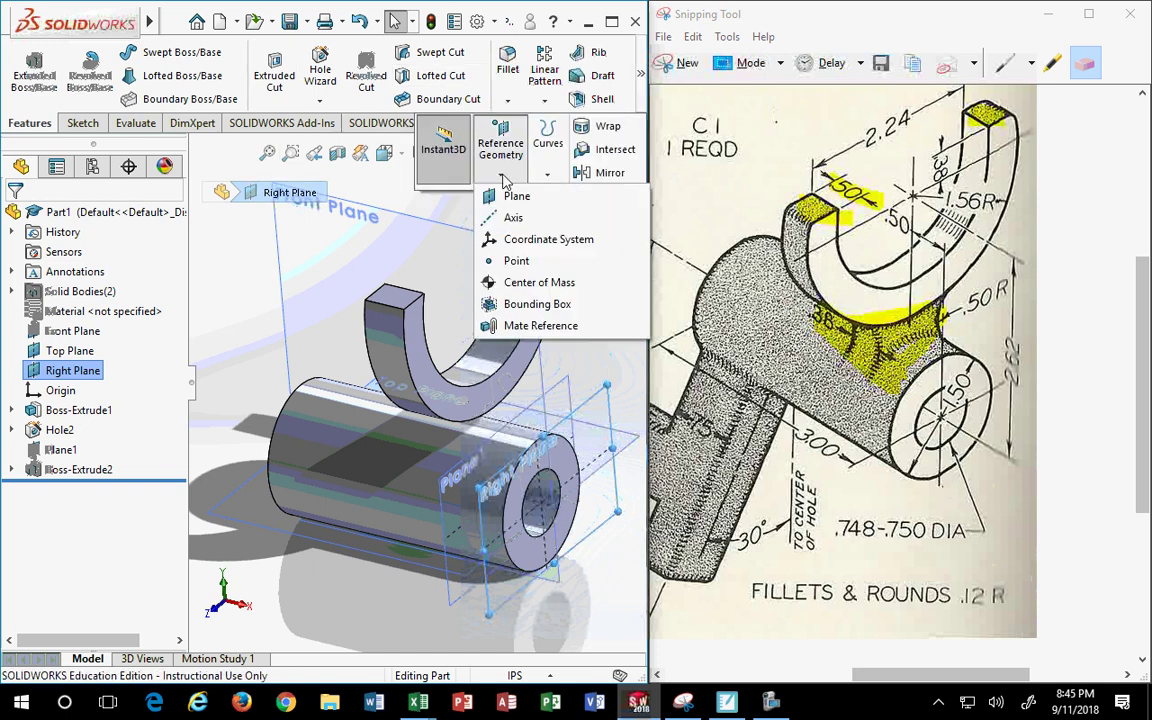
pyautogui.click(490, 196)
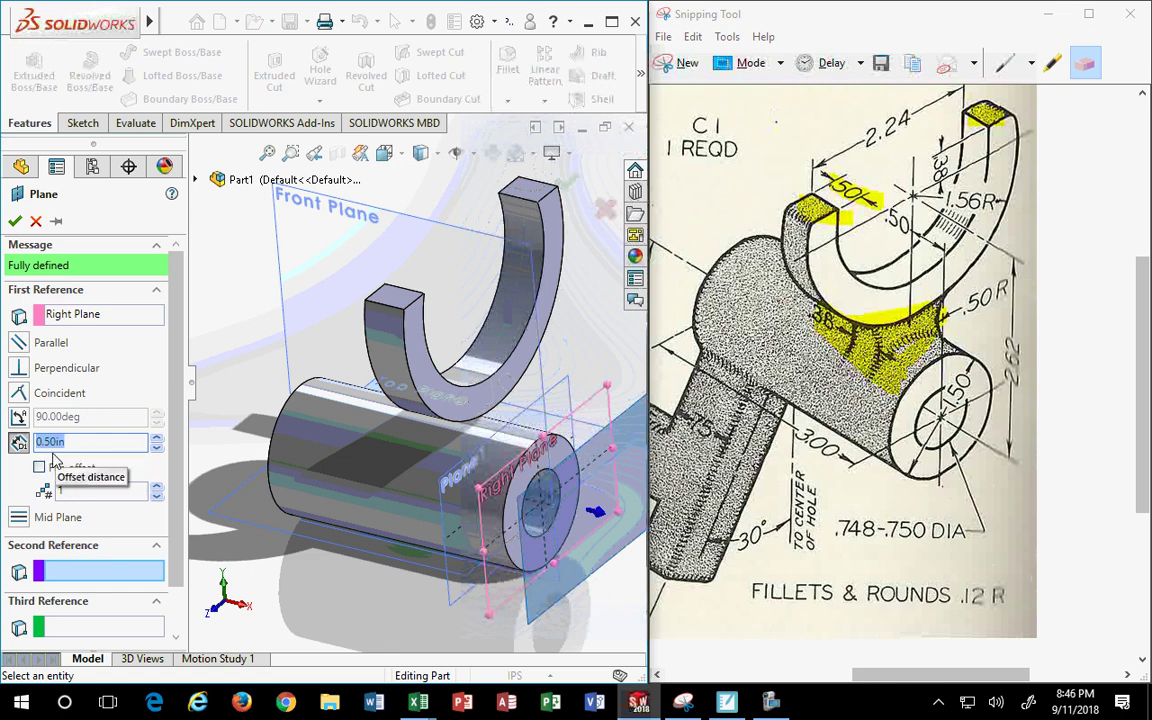
pyautogui.click(385, 307)
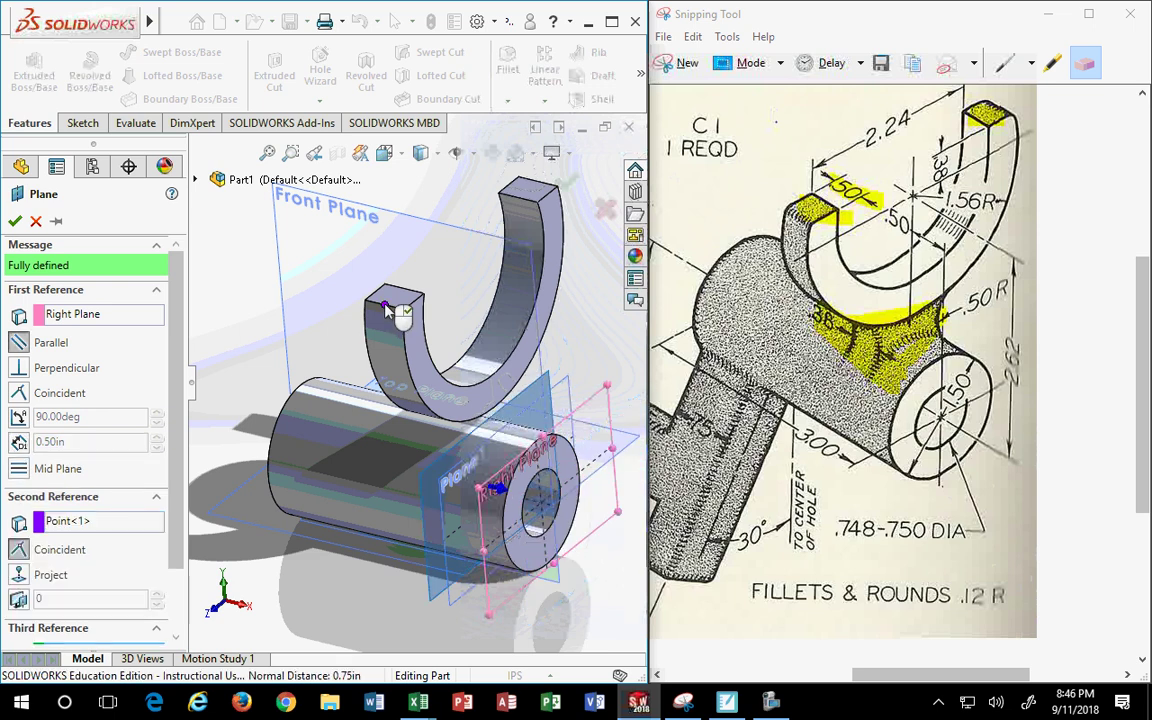
pyautogui.click(538, 183)
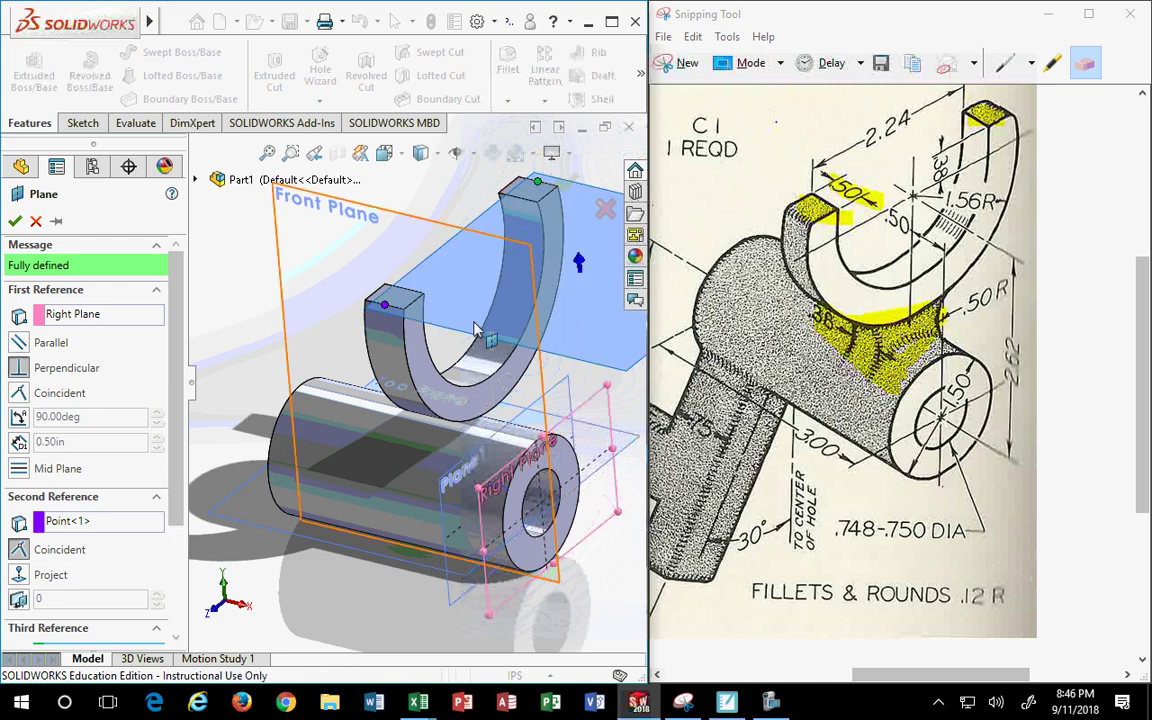
pyautogui.click(383, 304)
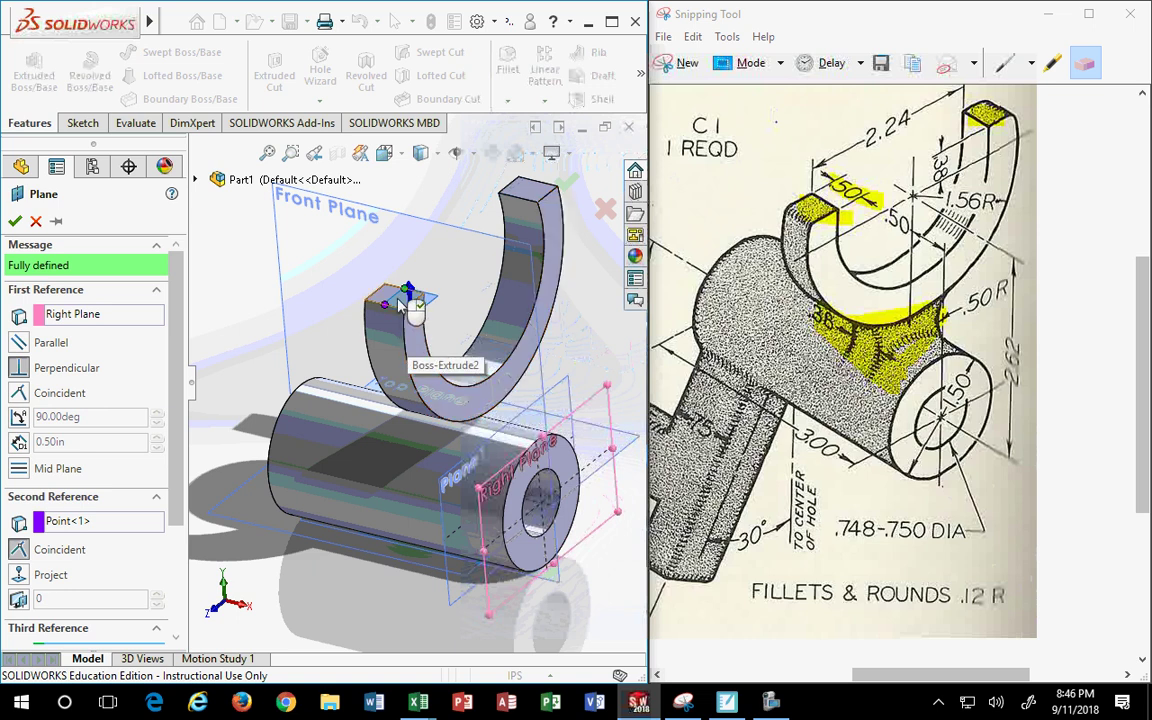
pyautogui.click(19, 417)
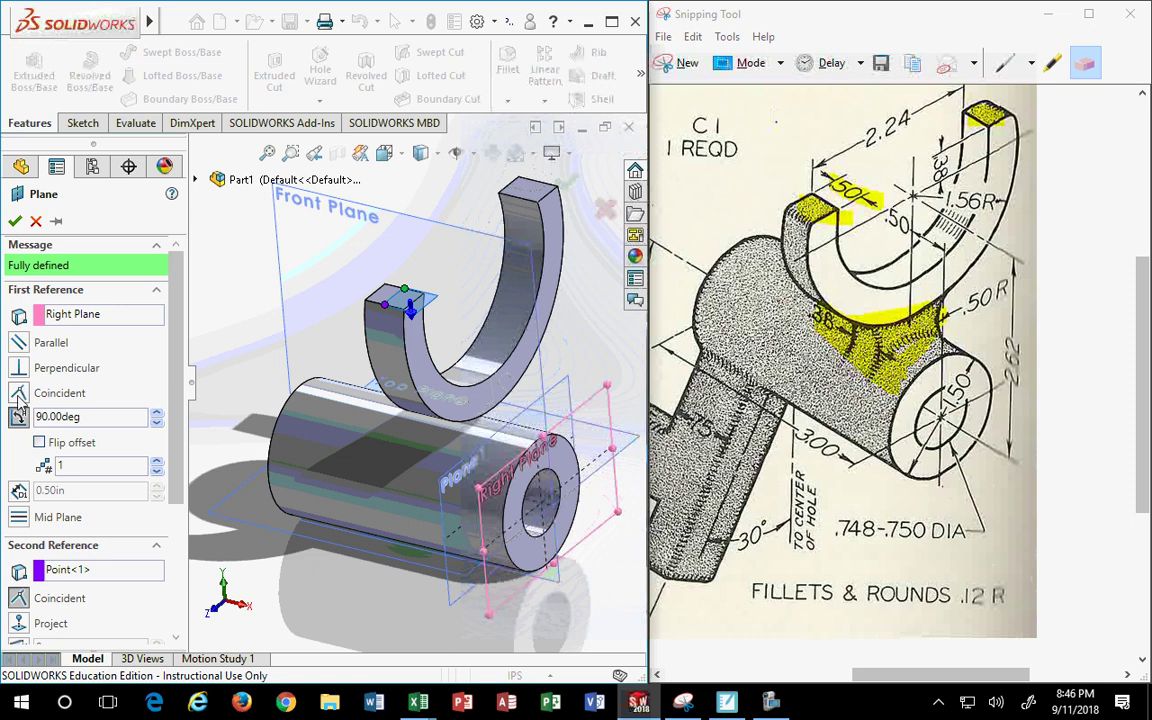
pyautogui.click(18, 394)
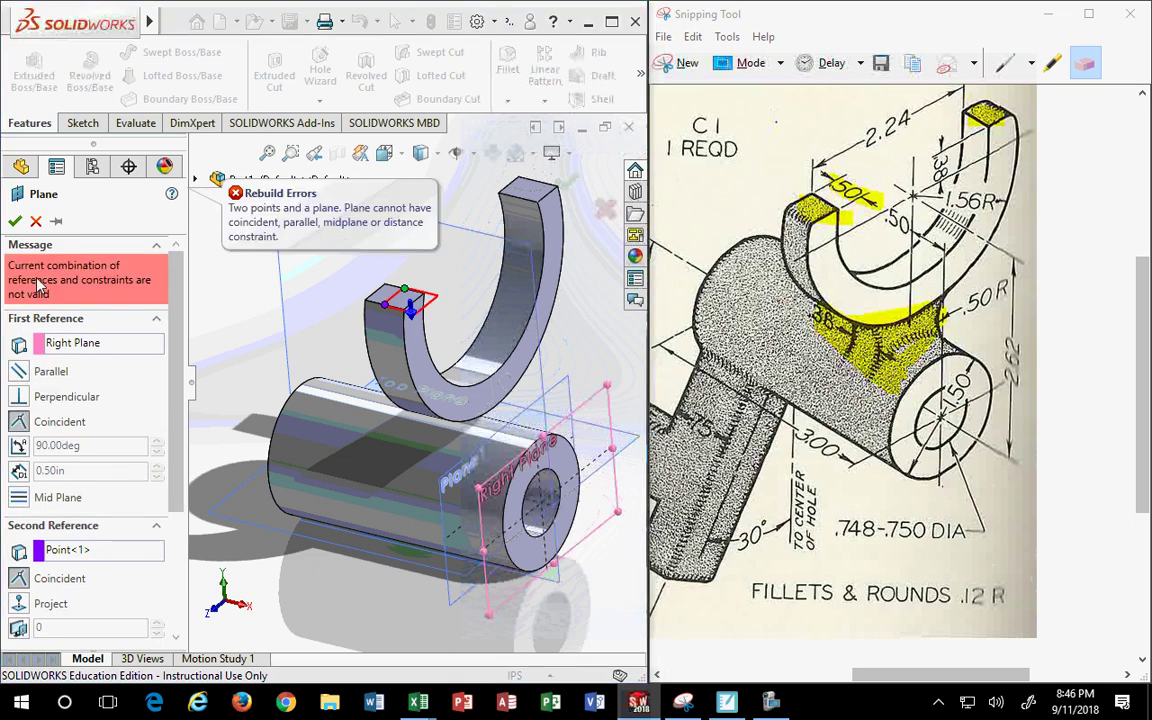
pyautogui.click(36, 221)
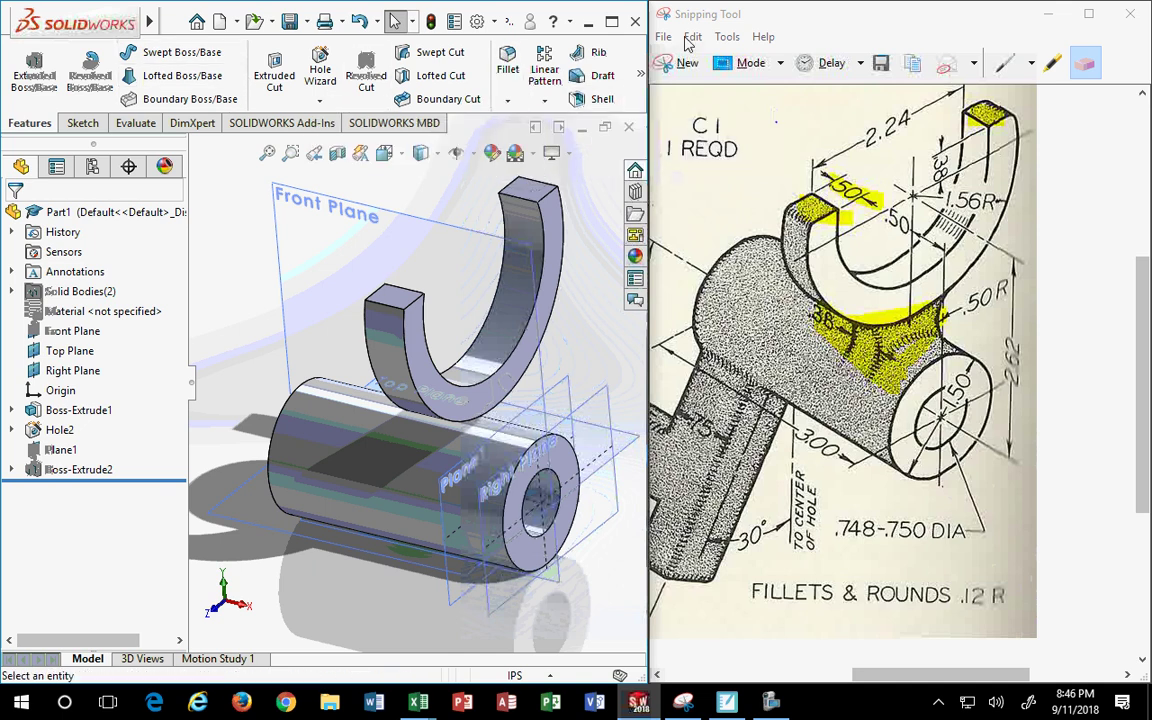
pyautogui.click(641, 73)
pyautogui.click(500, 174)
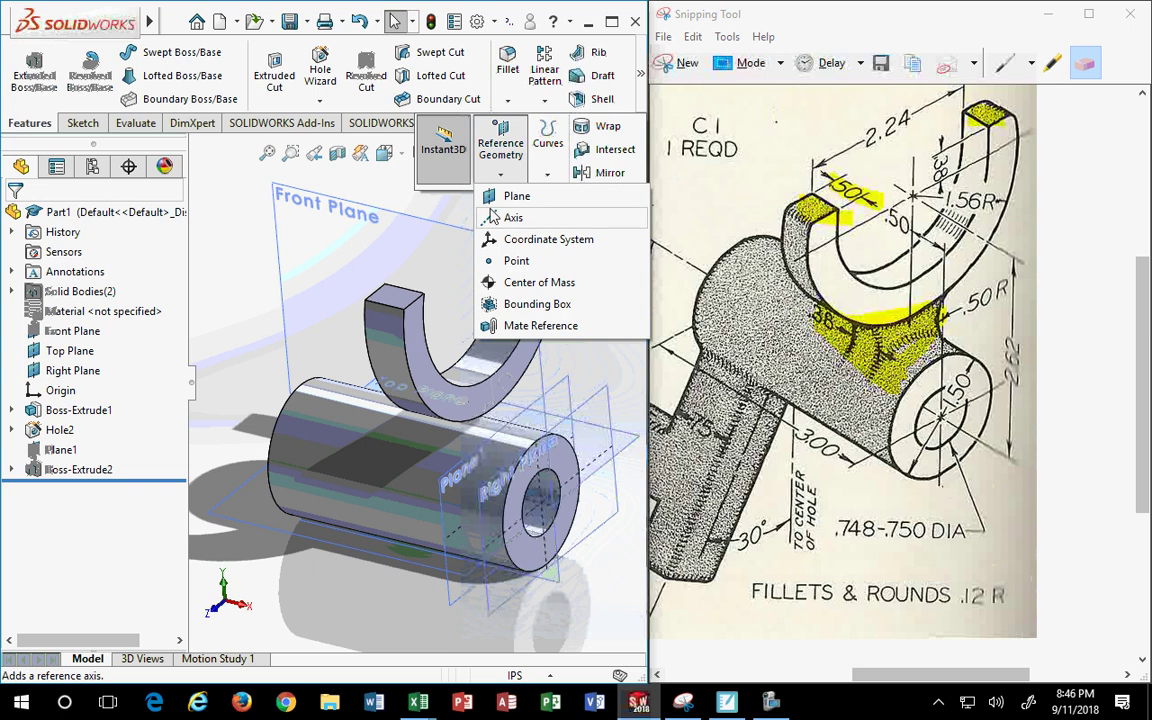
pyautogui.click(500, 196)
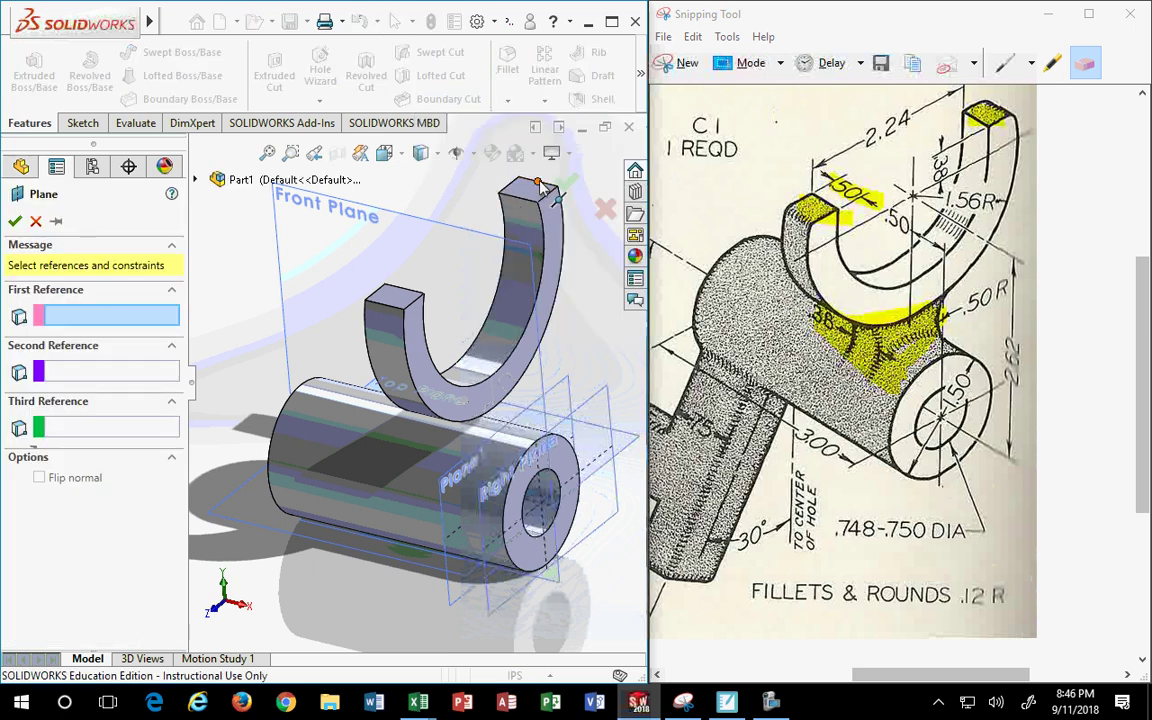
pyautogui.click(537, 185)
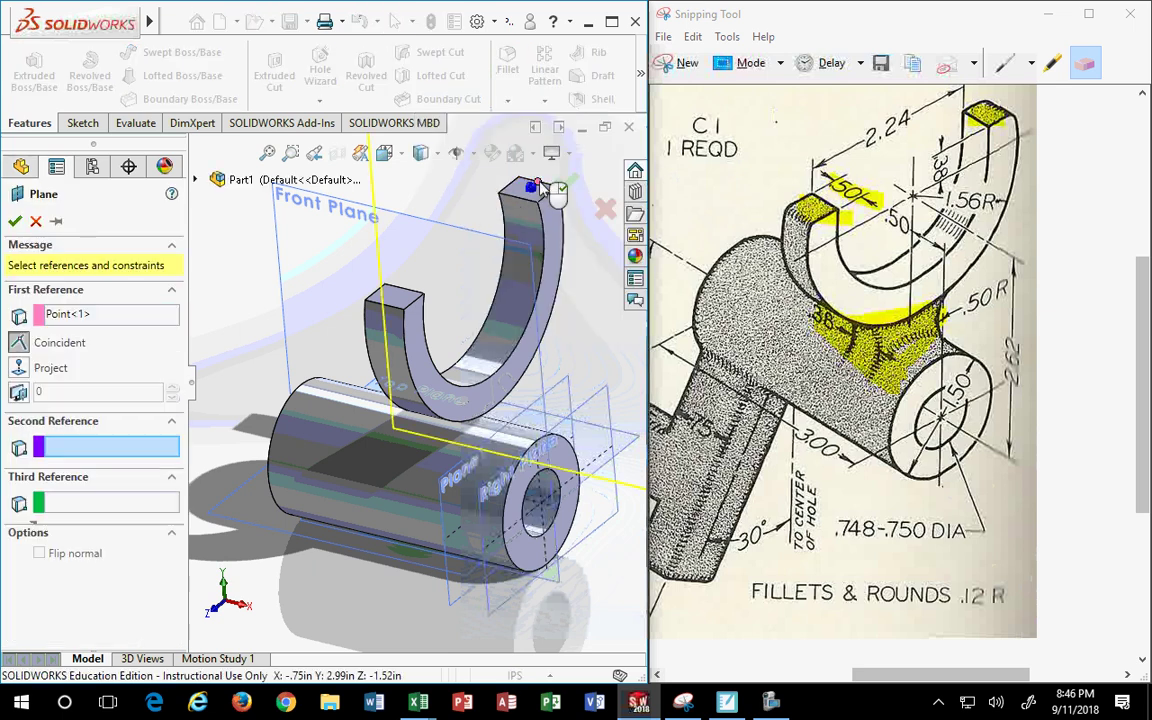
pyautogui.click(384, 304)
pyautogui.scroll(3, 463, 365)
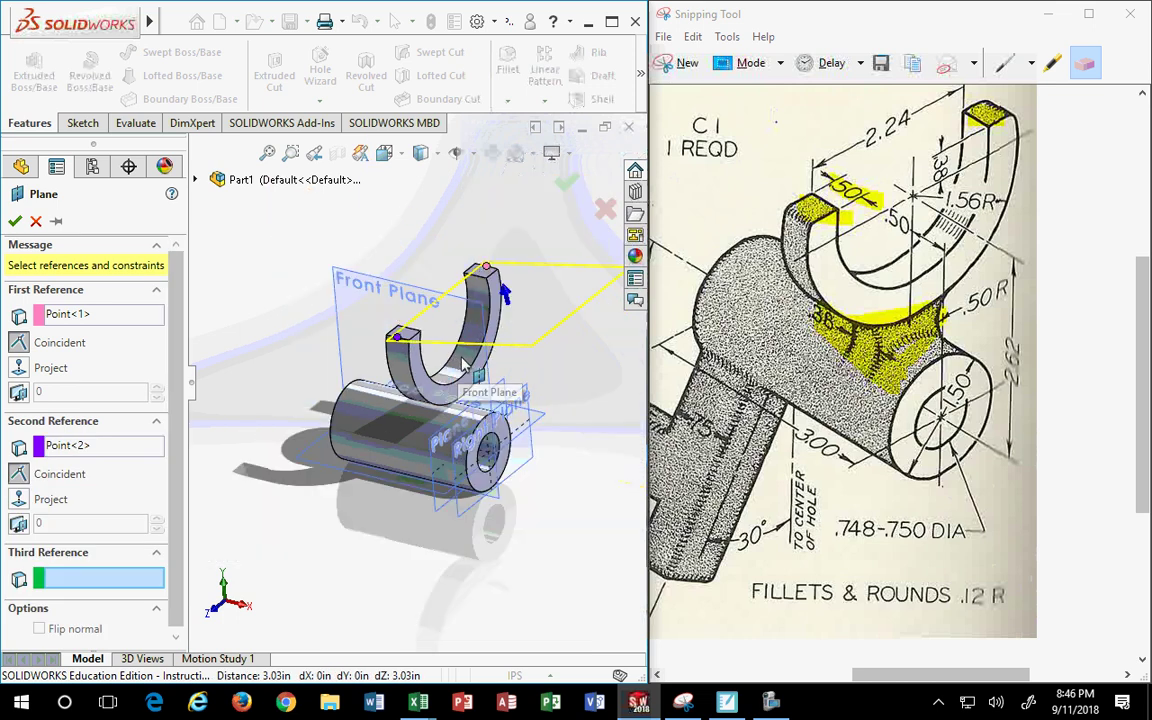
pyautogui.moveTo(463, 365); pyautogui.dragTo(592, 368, button='middle')
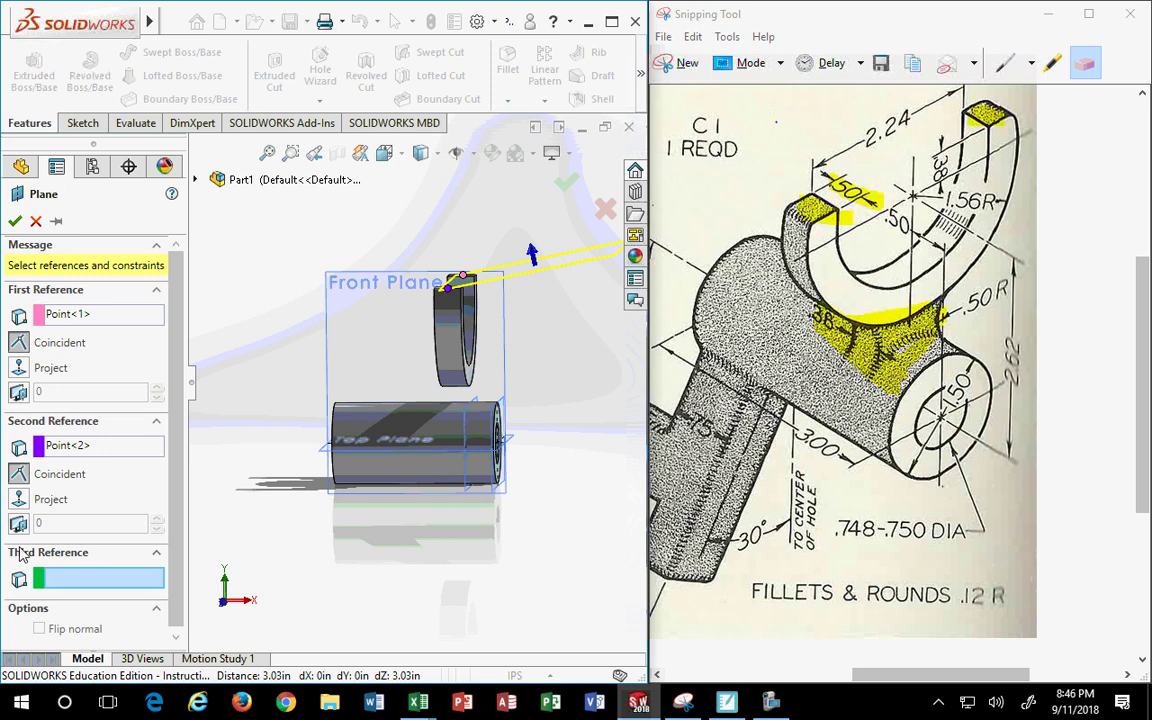
pyautogui.scroll(-1, 175, 400)
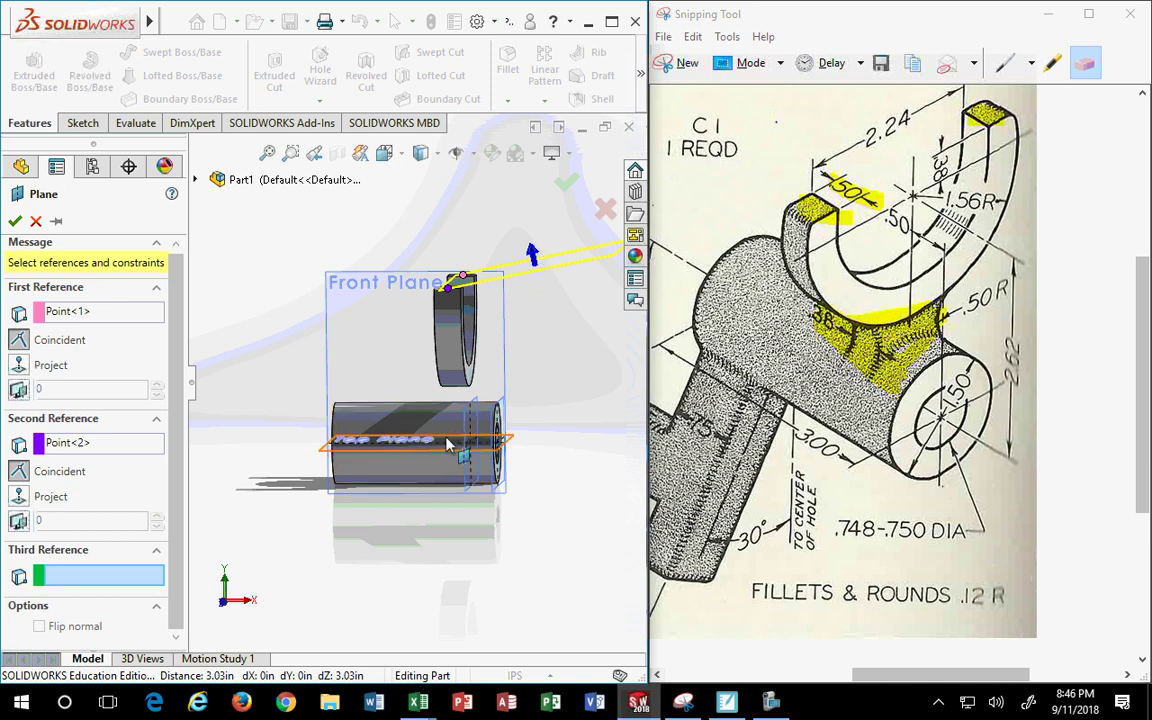
pyautogui.scroll(-1, 465, 415)
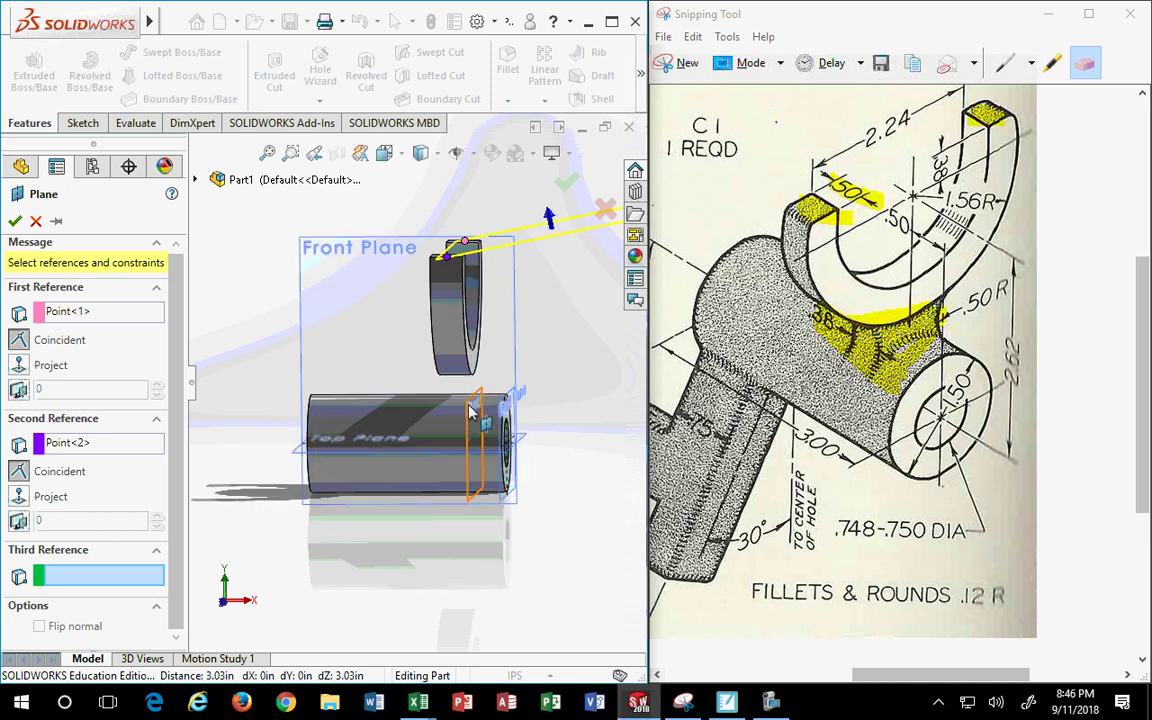
pyautogui.click(472, 418)
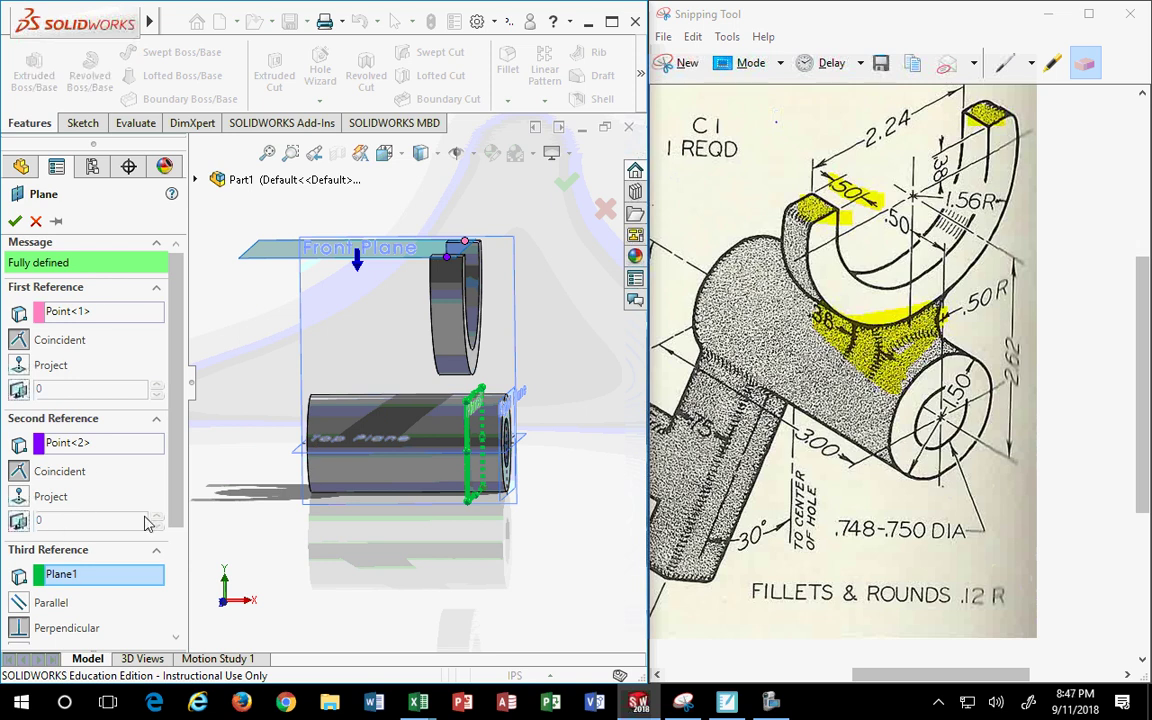
pyautogui.click(20, 603)
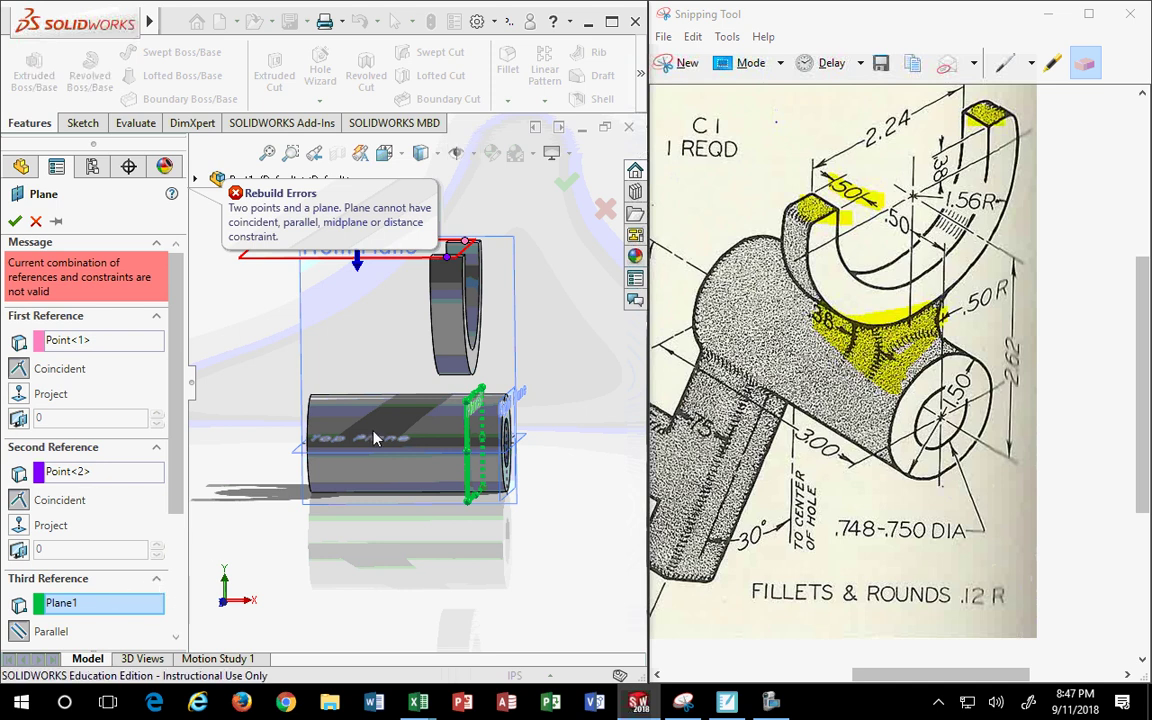
# Cancel the invalid plane and orbit the model back to an angled view
pyautogui.click(36, 222)
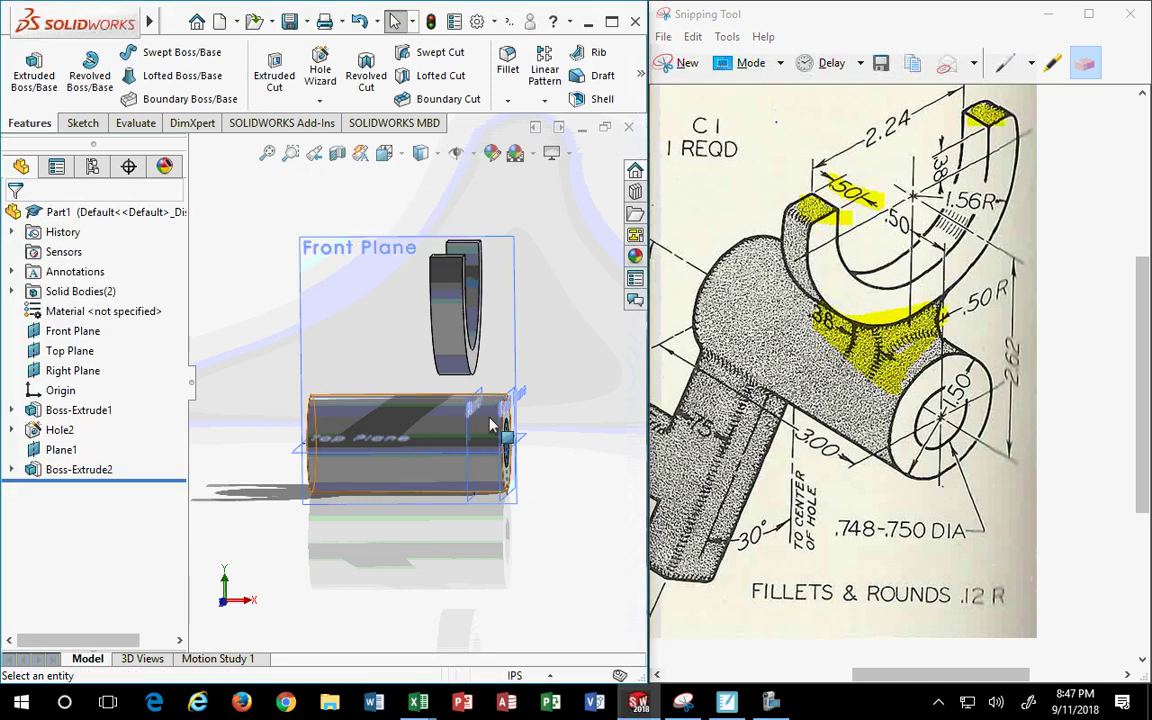
pyautogui.moveTo(380, 610); pyautogui.dragTo(410, 390, button='middle')
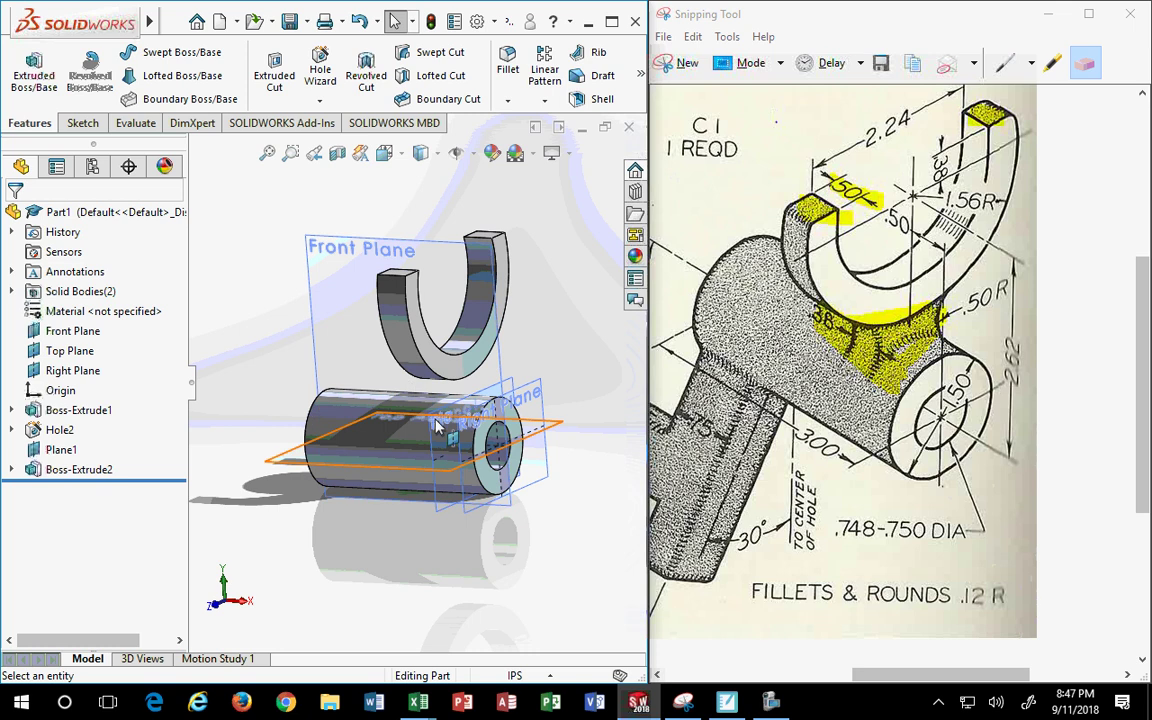
pyautogui.moveTo(460, 530); pyautogui.dragTo(435, 515, button='middle')
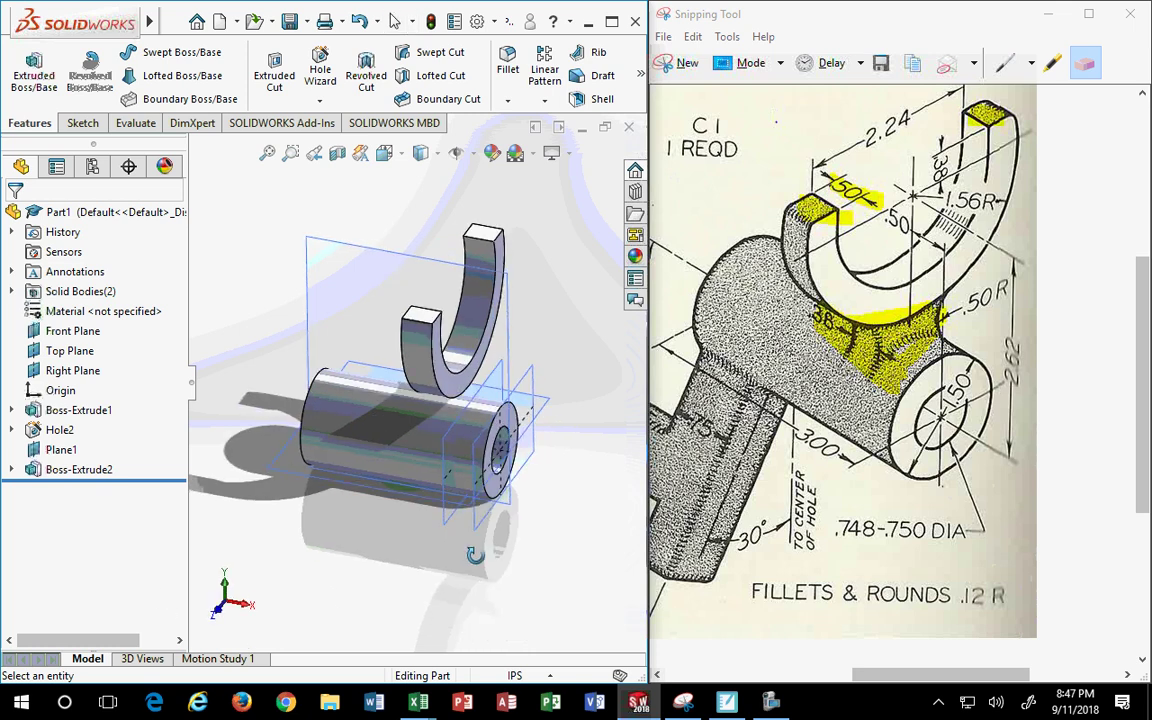
# Begin a plane referencing Plane1 and the U-arc's top corner, then cancel it uncreated
pyautogui.click(641, 75)
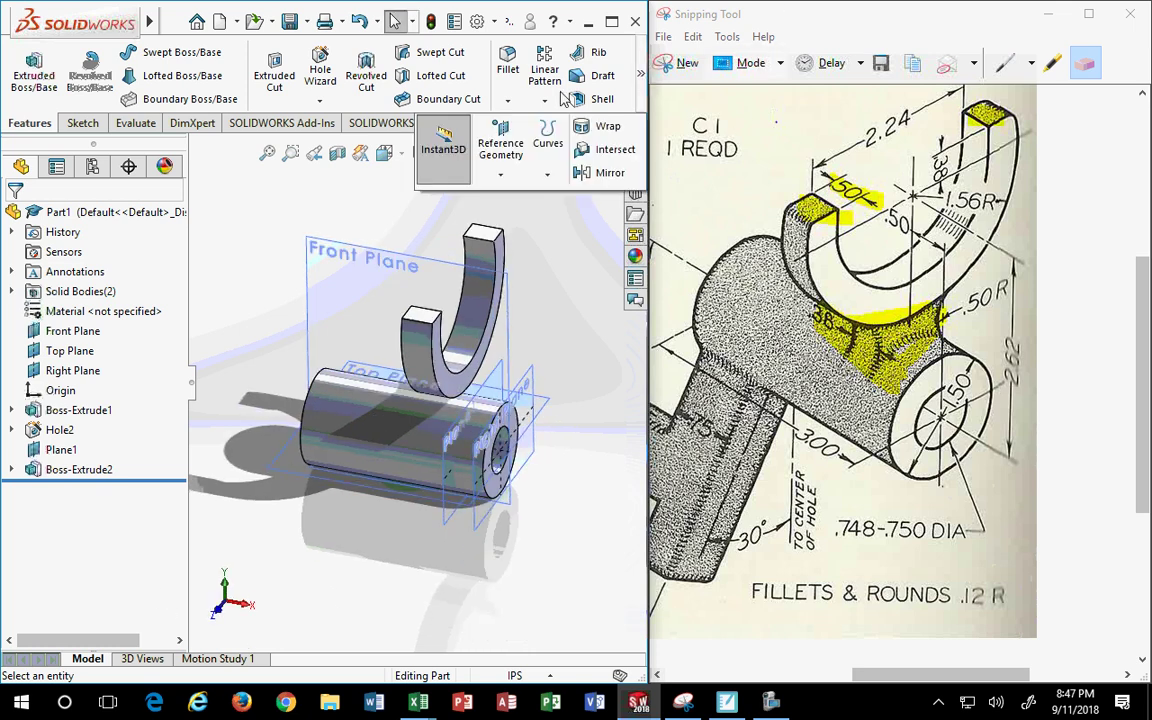
pyautogui.click(500, 145)
pyautogui.click(491, 204)
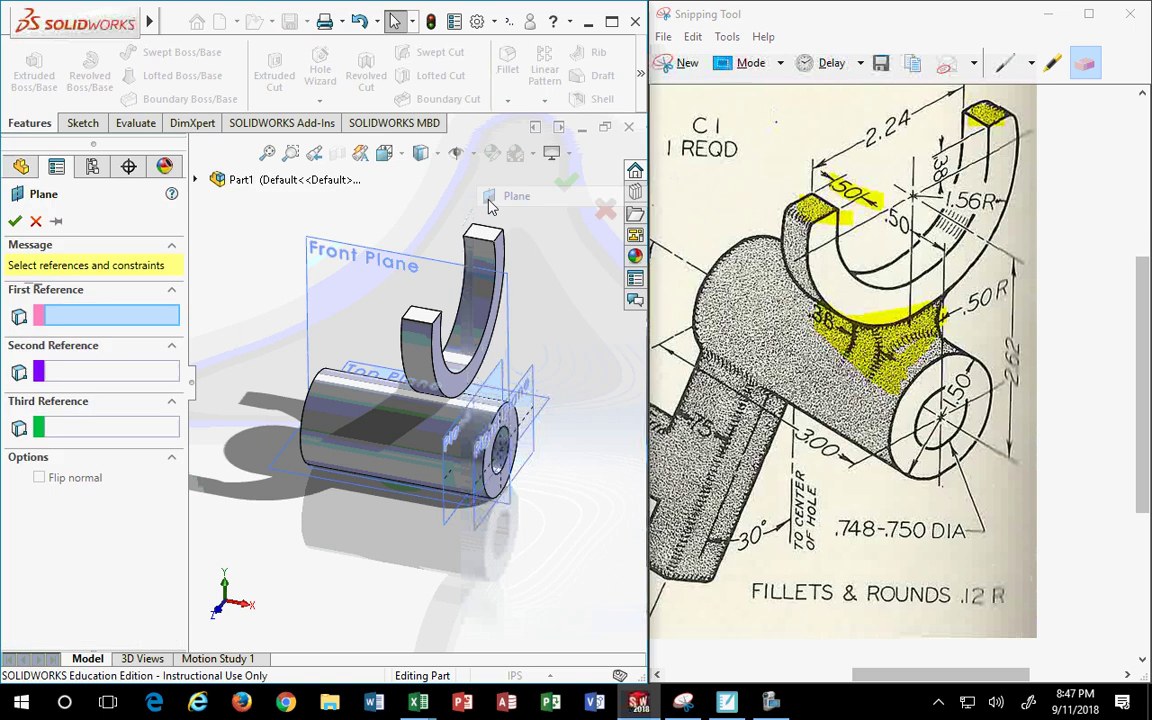
pyautogui.scroll(-2, 480, 425)
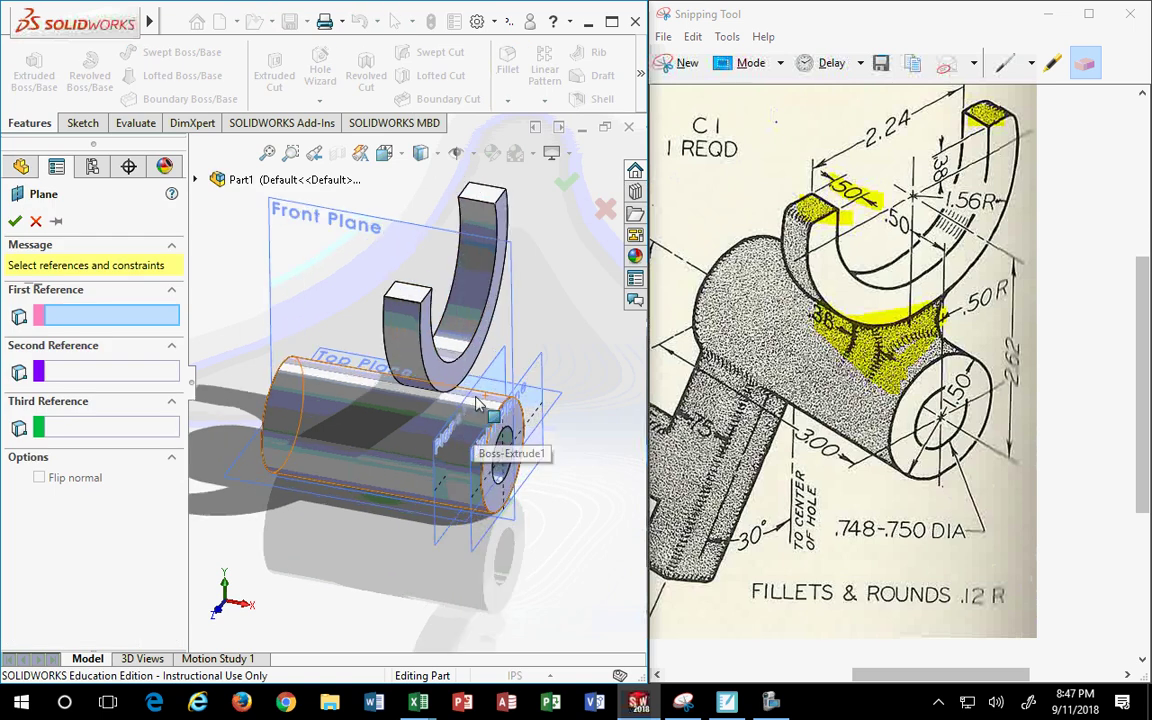
pyautogui.click(502, 366)
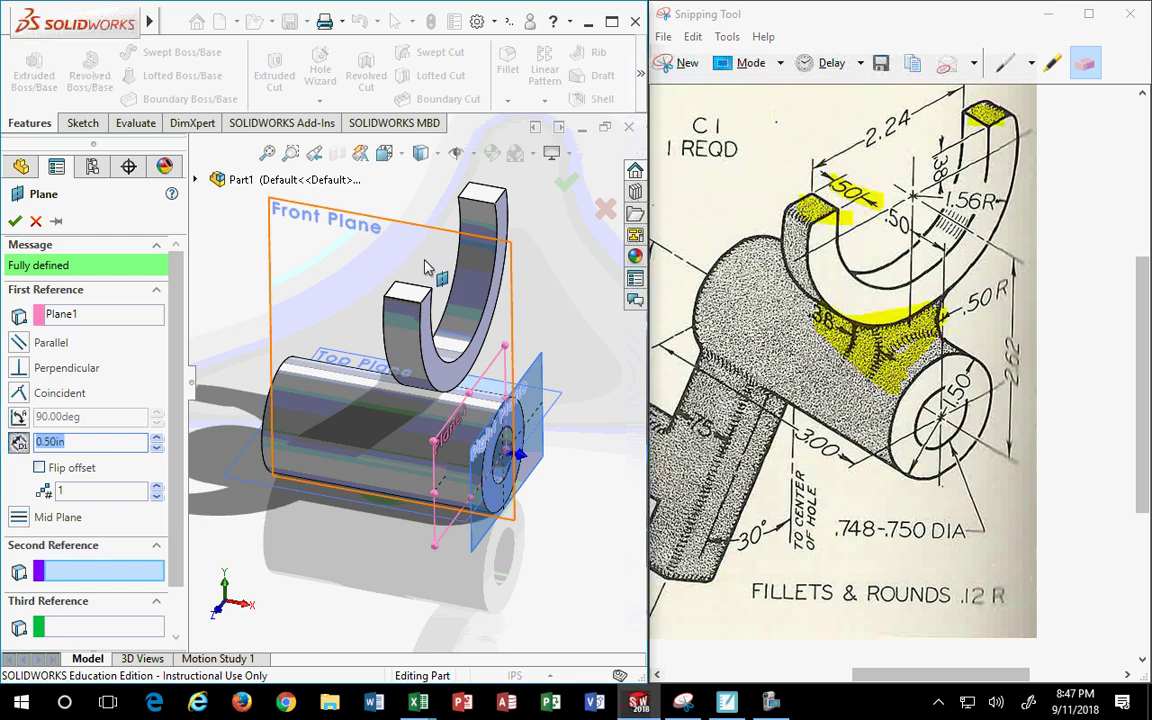
pyautogui.click(403, 302)
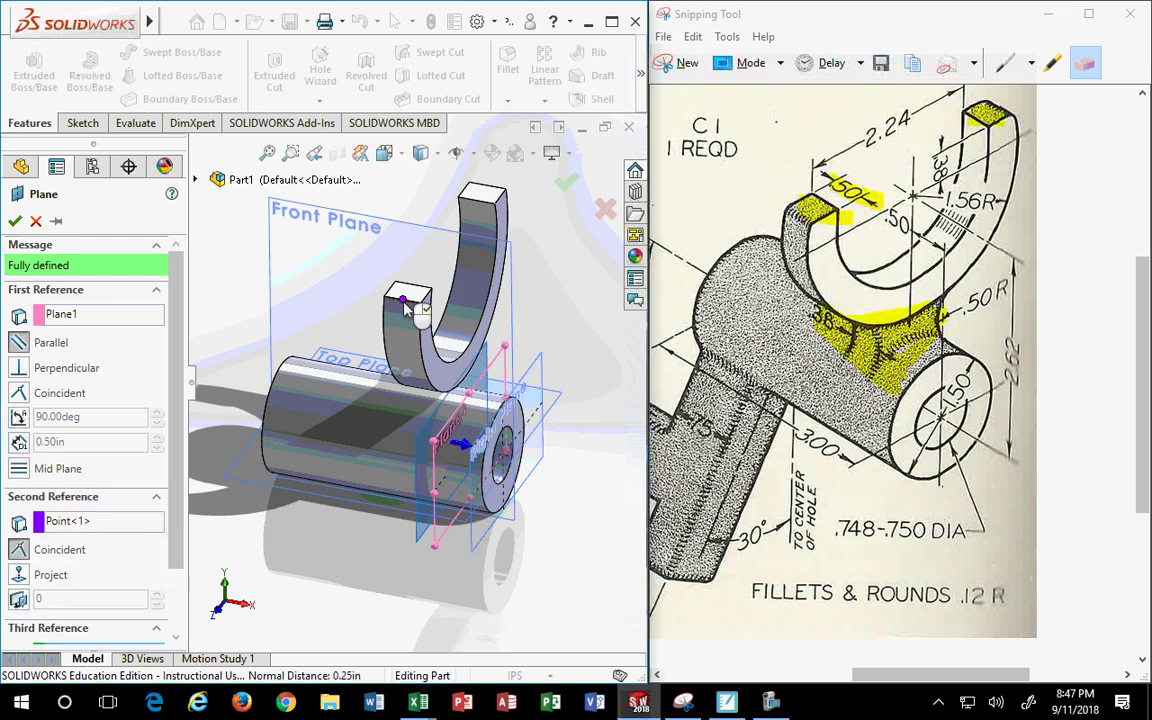
pyautogui.moveTo(579, 432)
pyautogui.mouseDown(button='middle')
pyautogui.moveTo(596, 419)
pyautogui.moveTo(603, 427)
pyautogui.moveTo(570, 445)
pyautogui.mouseUp(button='middle')
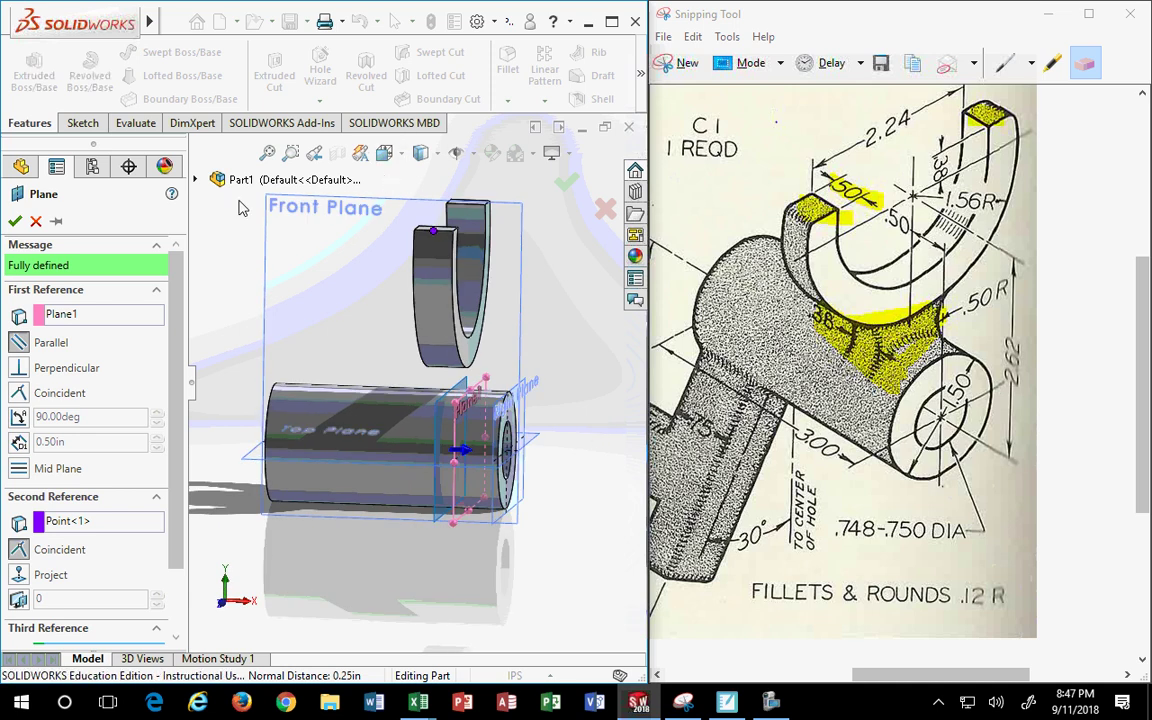
pyautogui.press('Escape')
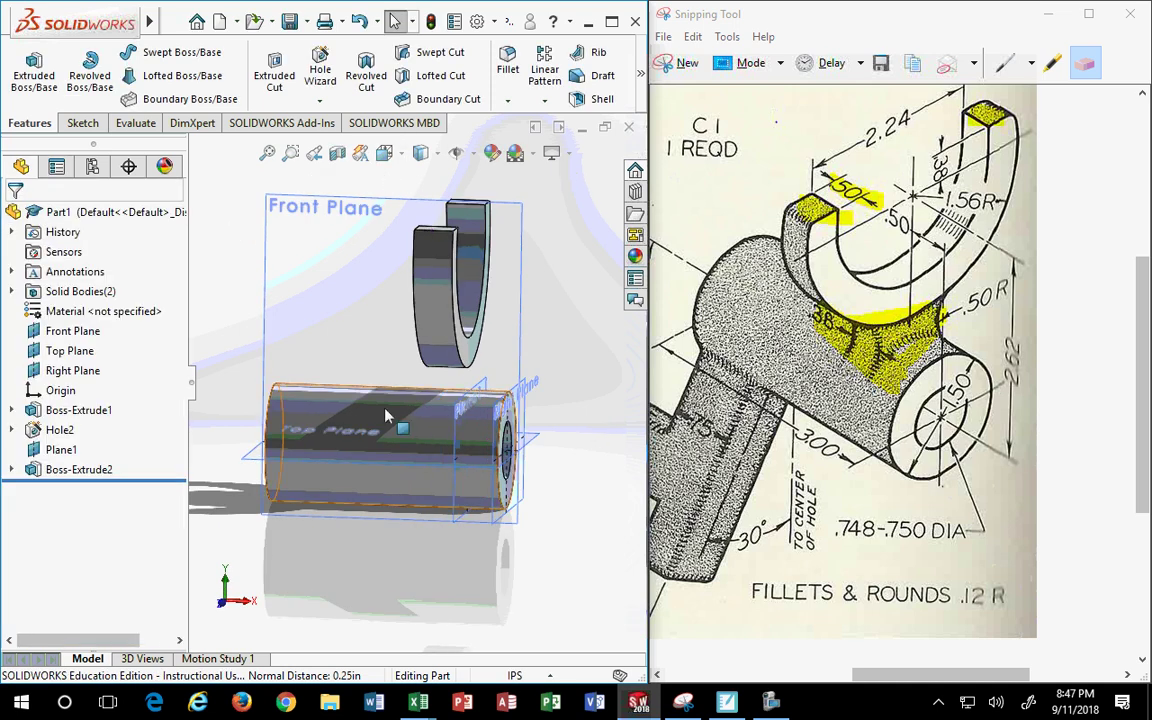
# Create Plane2 from Plane1 and the U-arc's top corner, checked in Front view
pyautogui.click(641, 75)
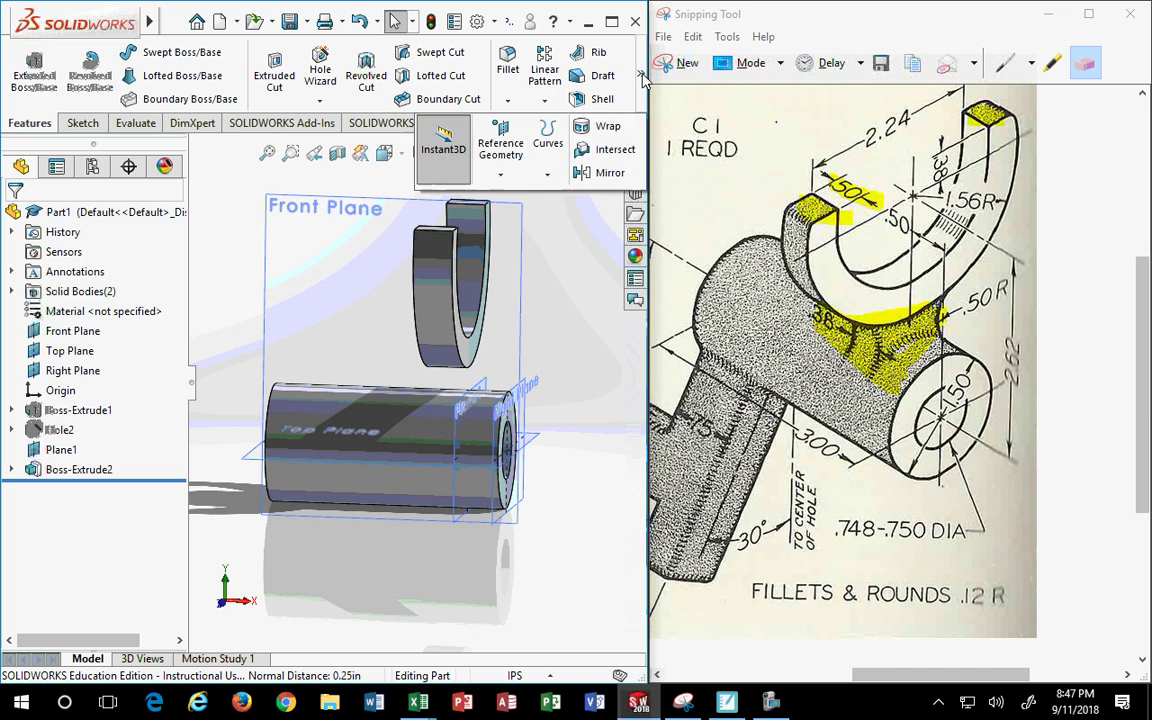
pyautogui.click(501, 145)
pyautogui.click(505, 196)
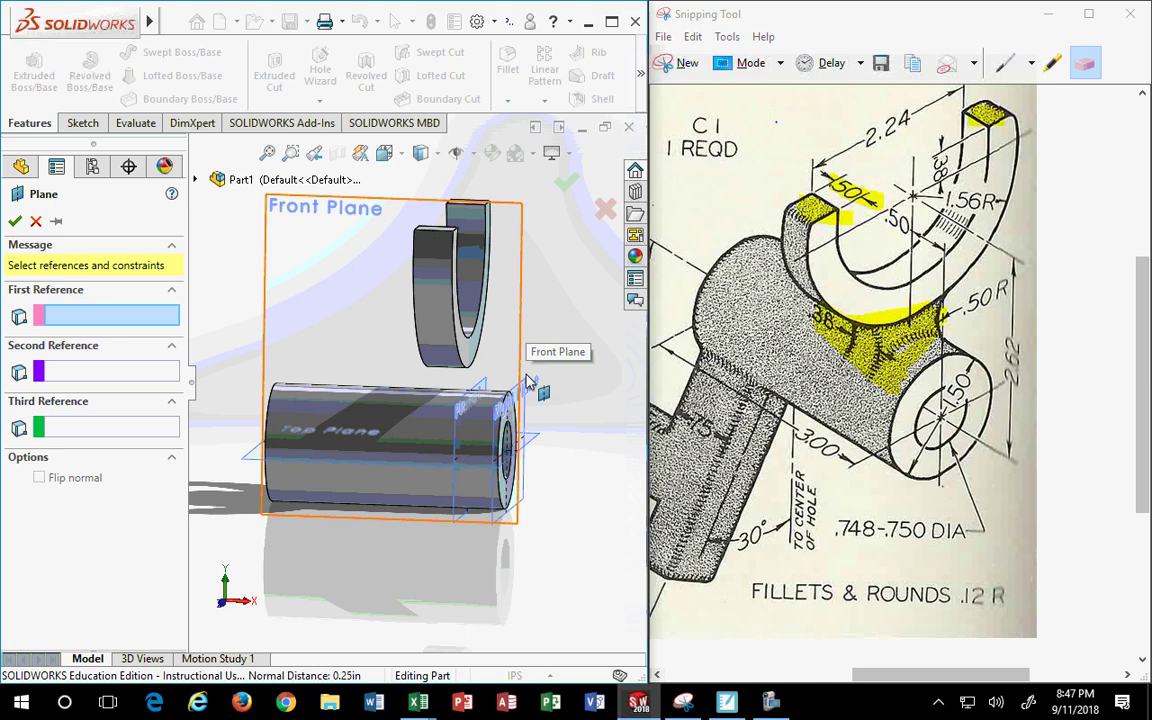
pyautogui.click(484, 388)
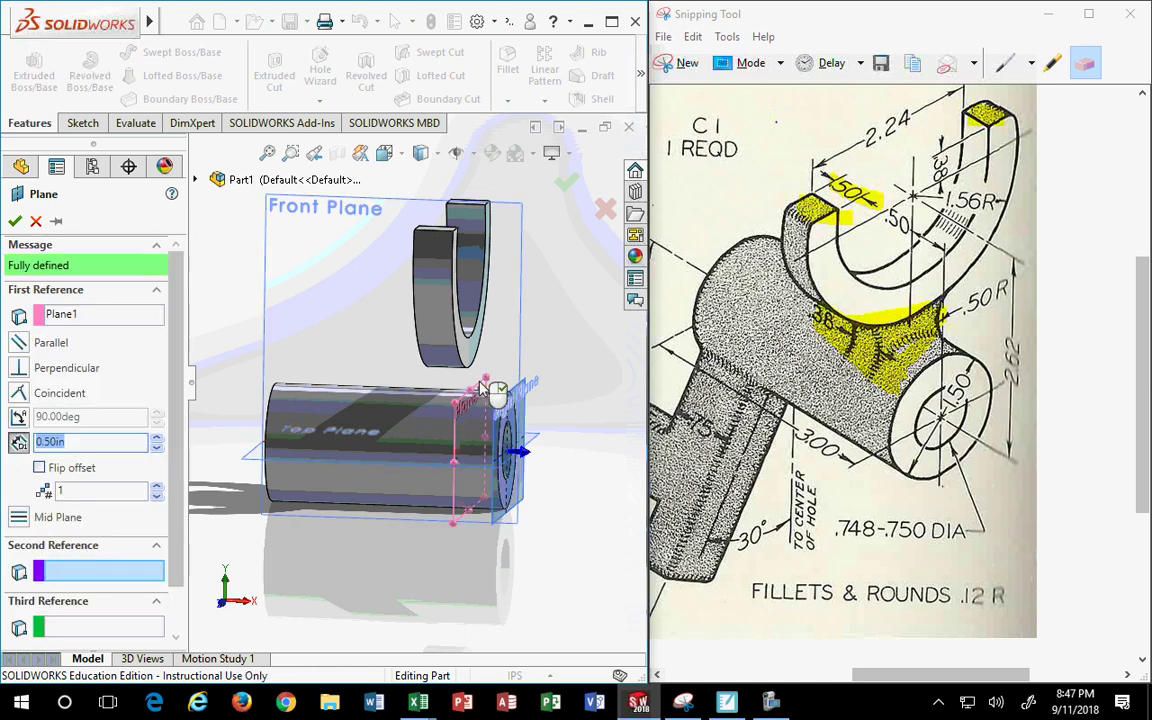
pyautogui.click(433, 231)
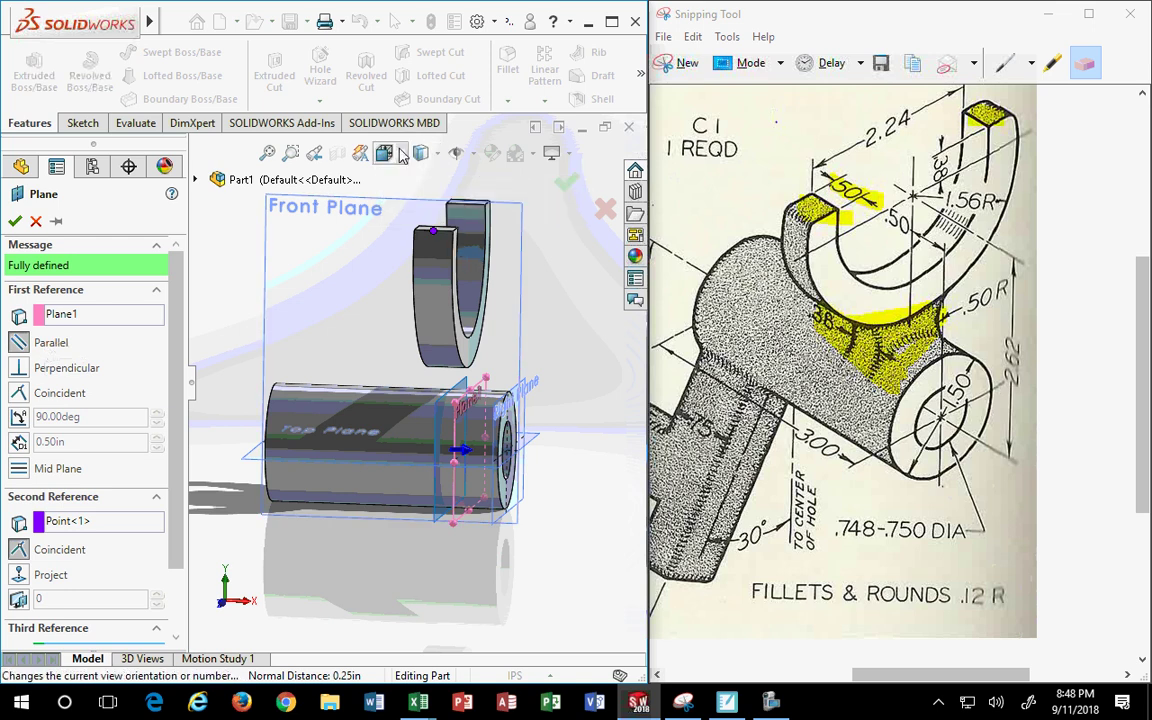
pyautogui.click(384, 152)
pyautogui.click(411, 230)
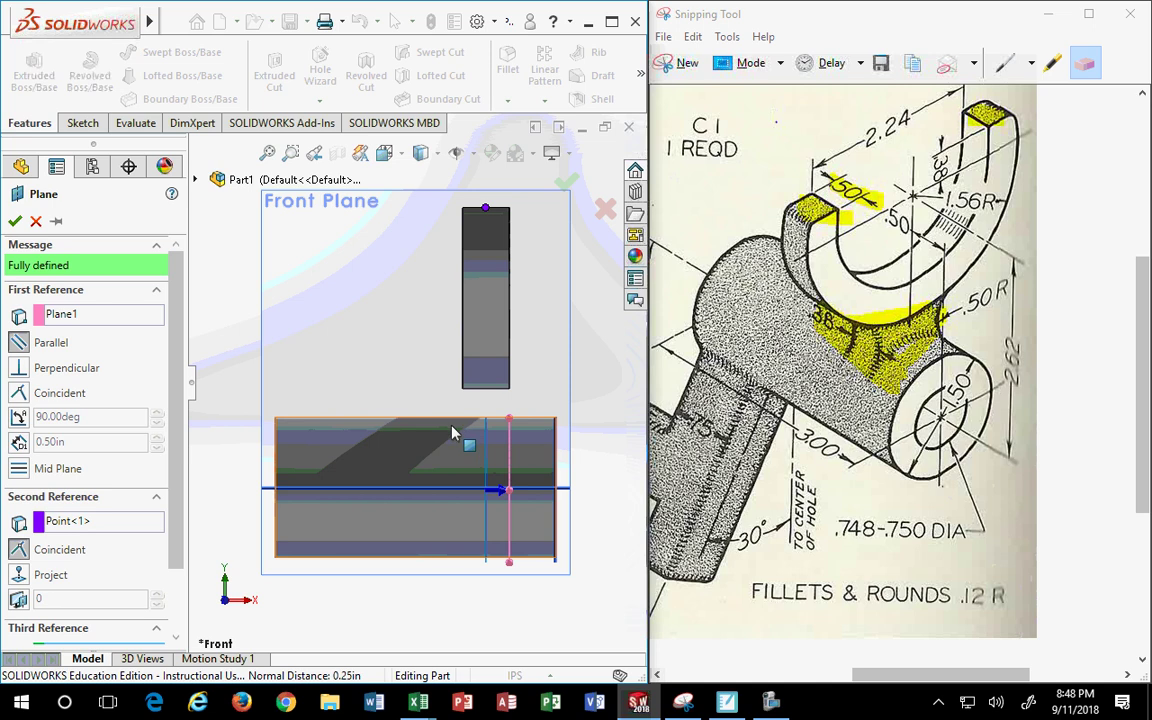
pyautogui.click(14, 221)
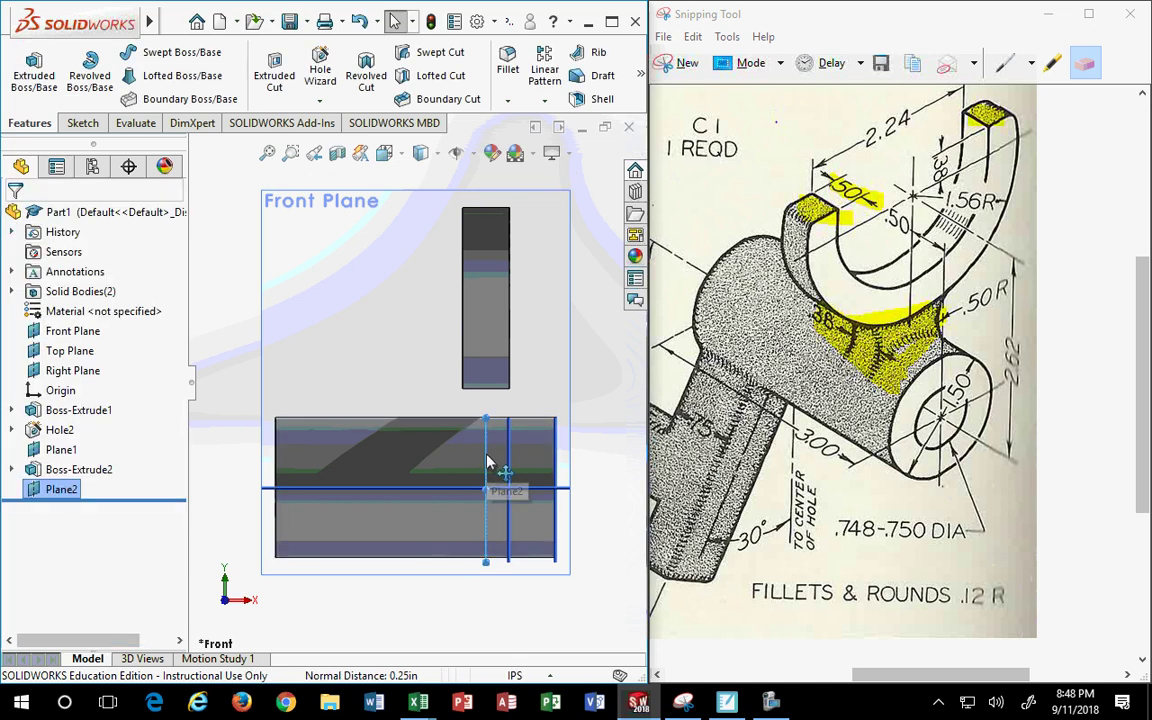
# Open Sketch7 on Plane2 from the isometric view and turn it Normal To
pyautogui.hotkey('ctrl', '7')
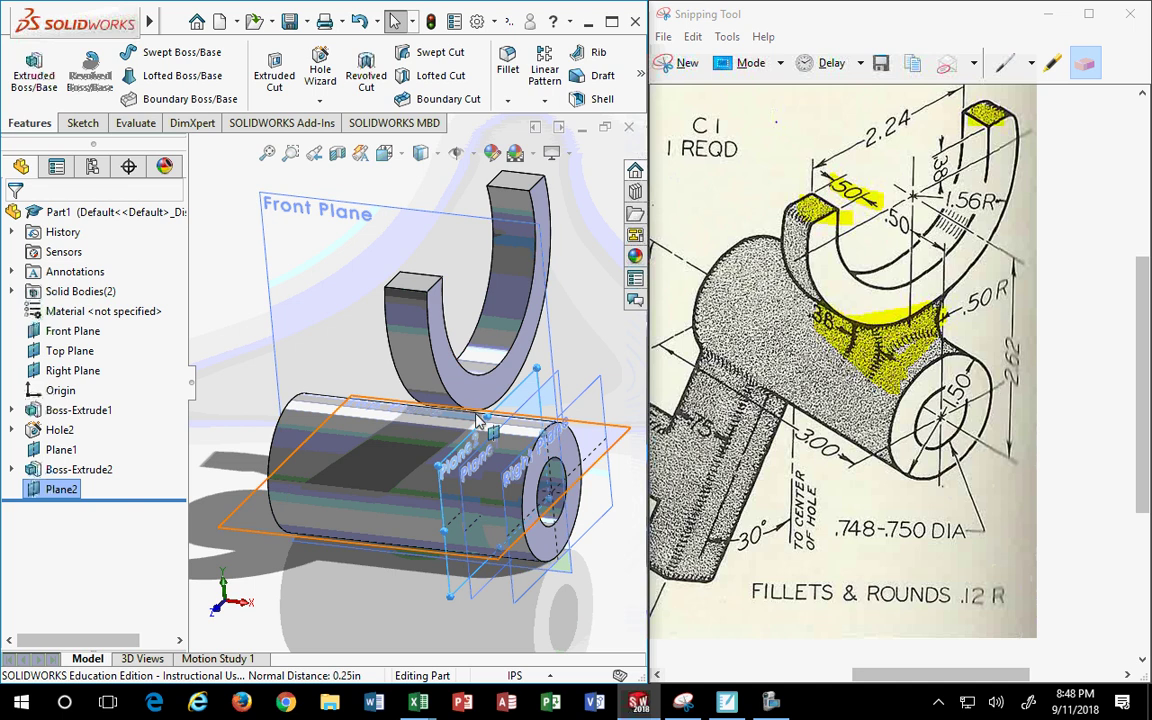
pyautogui.click(478, 422)
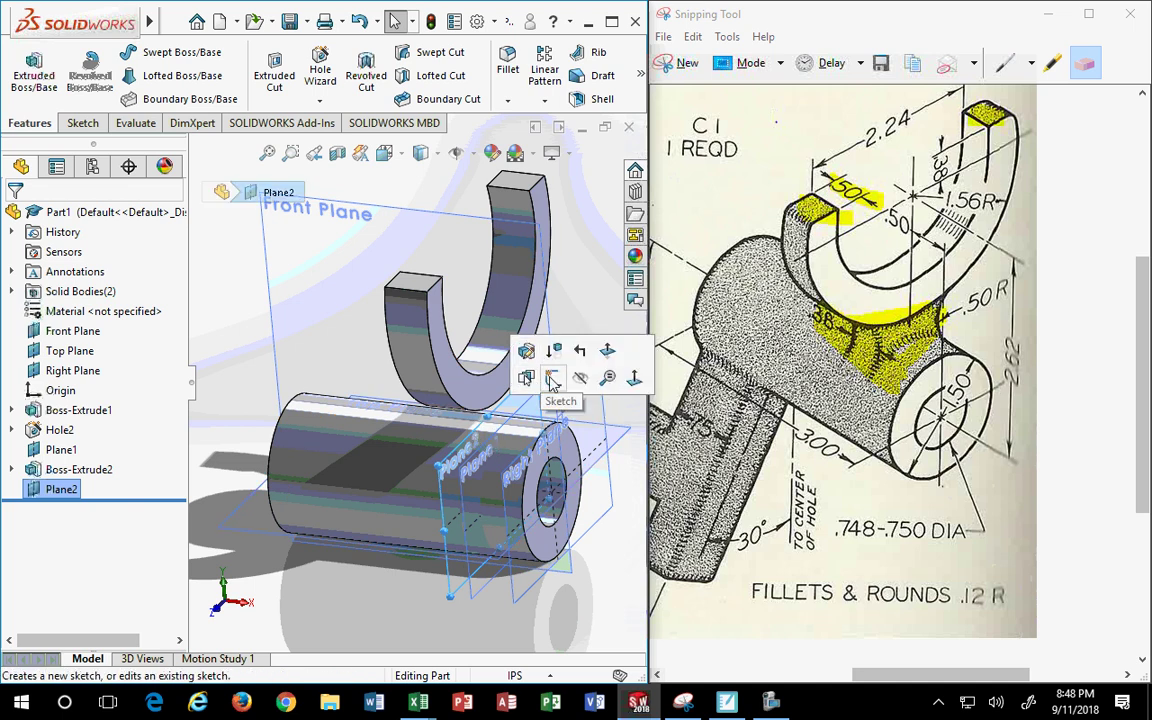
pyautogui.click(553, 379)
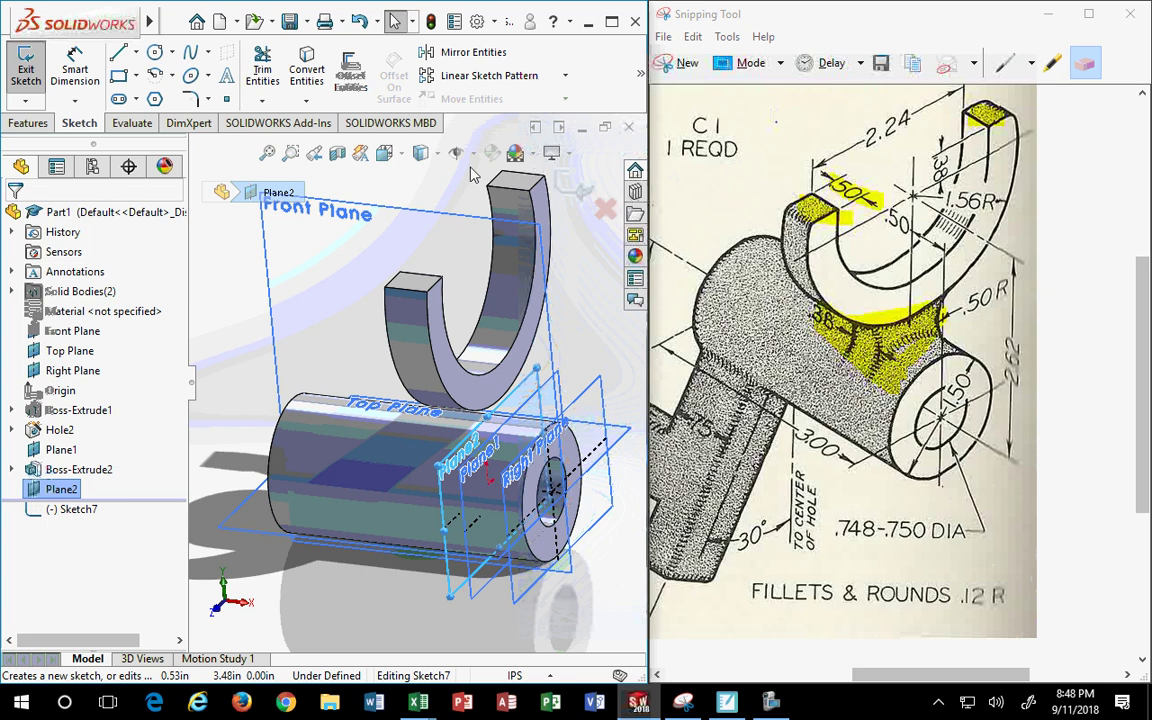
pyautogui.click(385, 155)
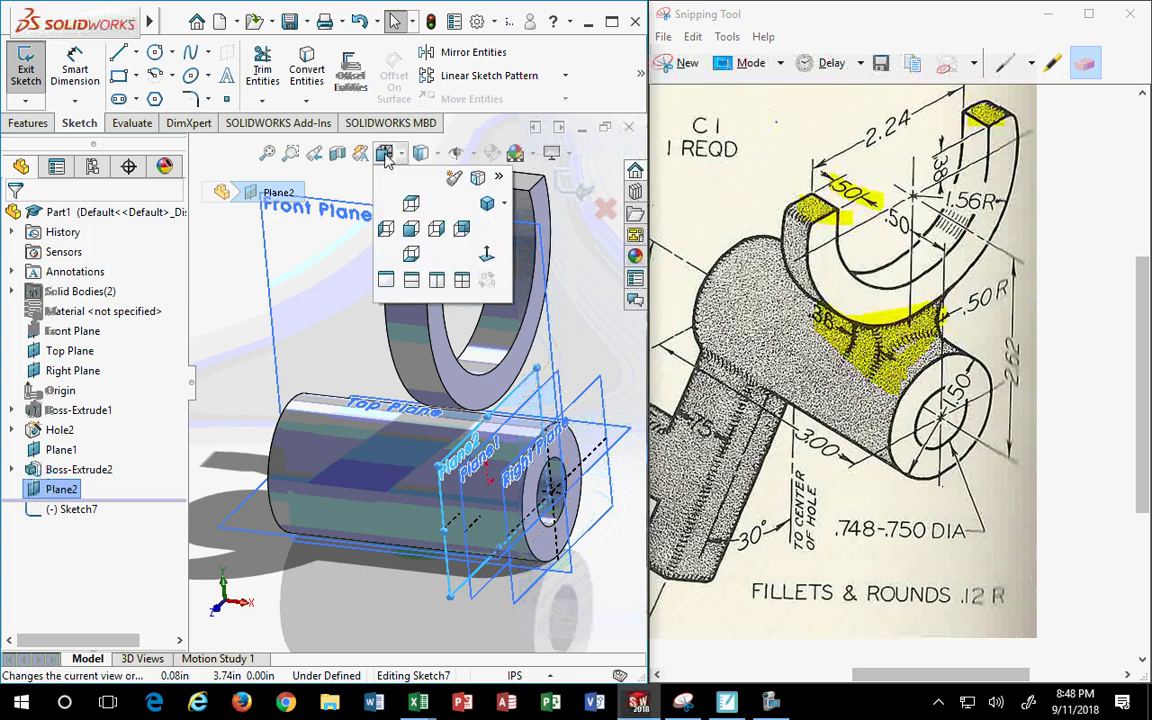
pyautogui.click(487, 254)
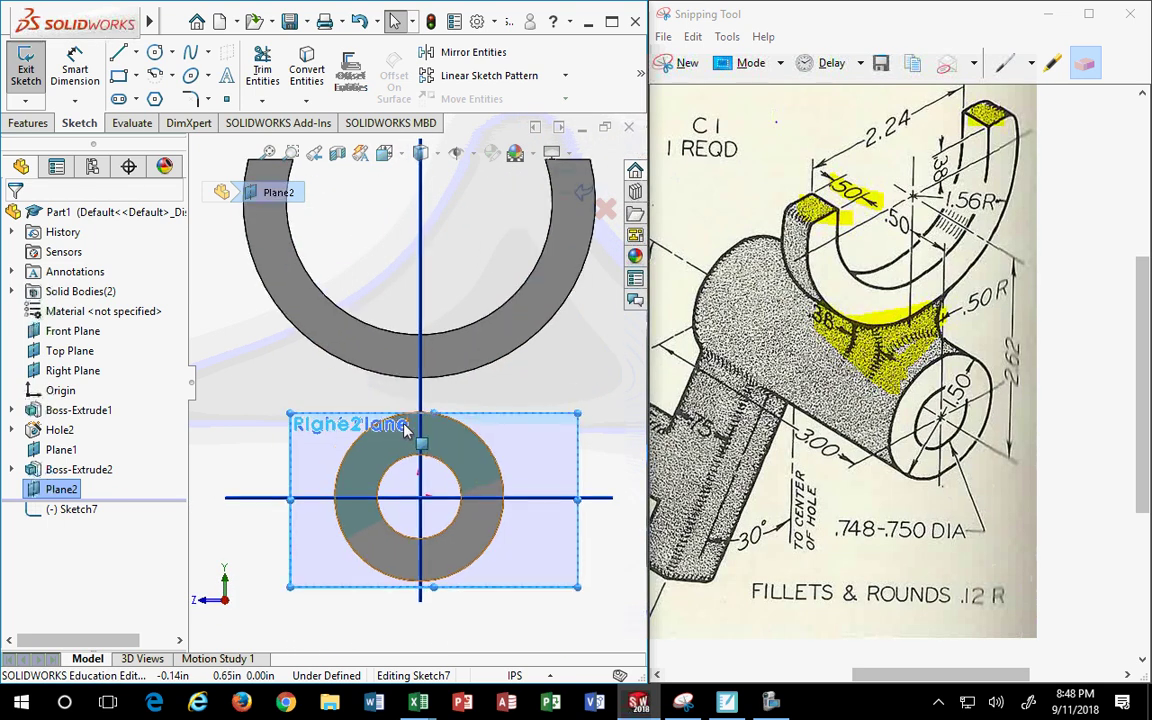
pyautogui.scroll(-1, 405, 428)
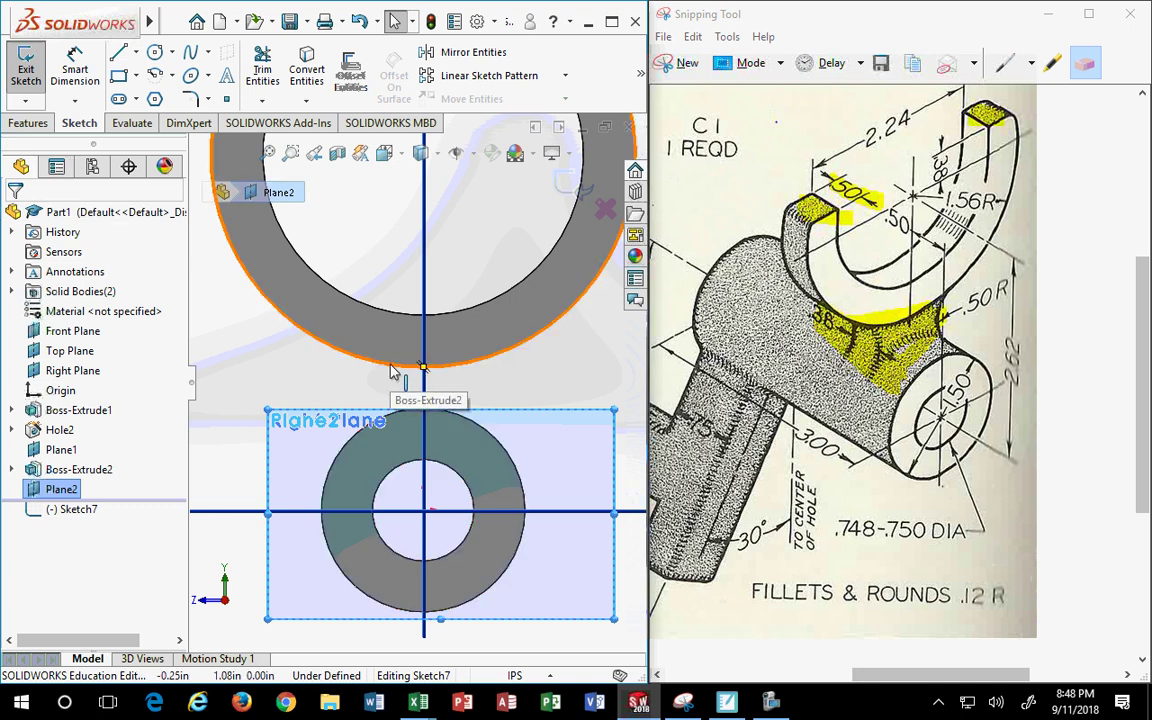
# Trace the curved web edges under the U-arc near the .50R label in red pen
pyautogui.click(820, 316)
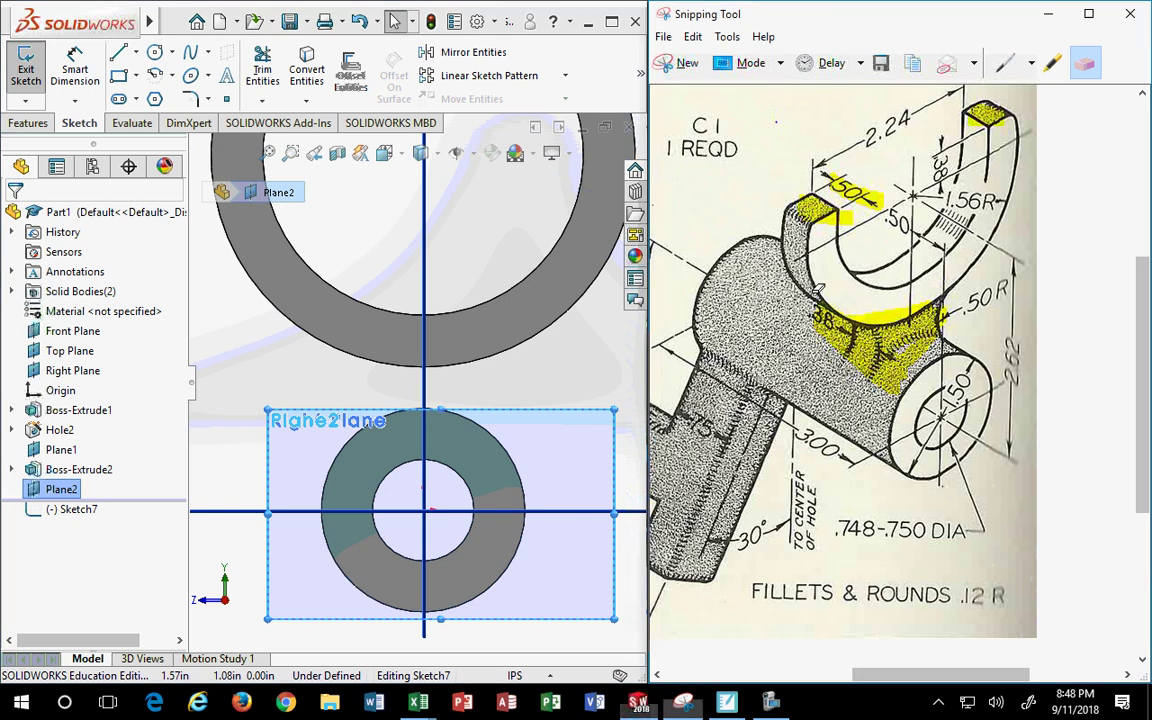
pyautogui.click(1004, 62)
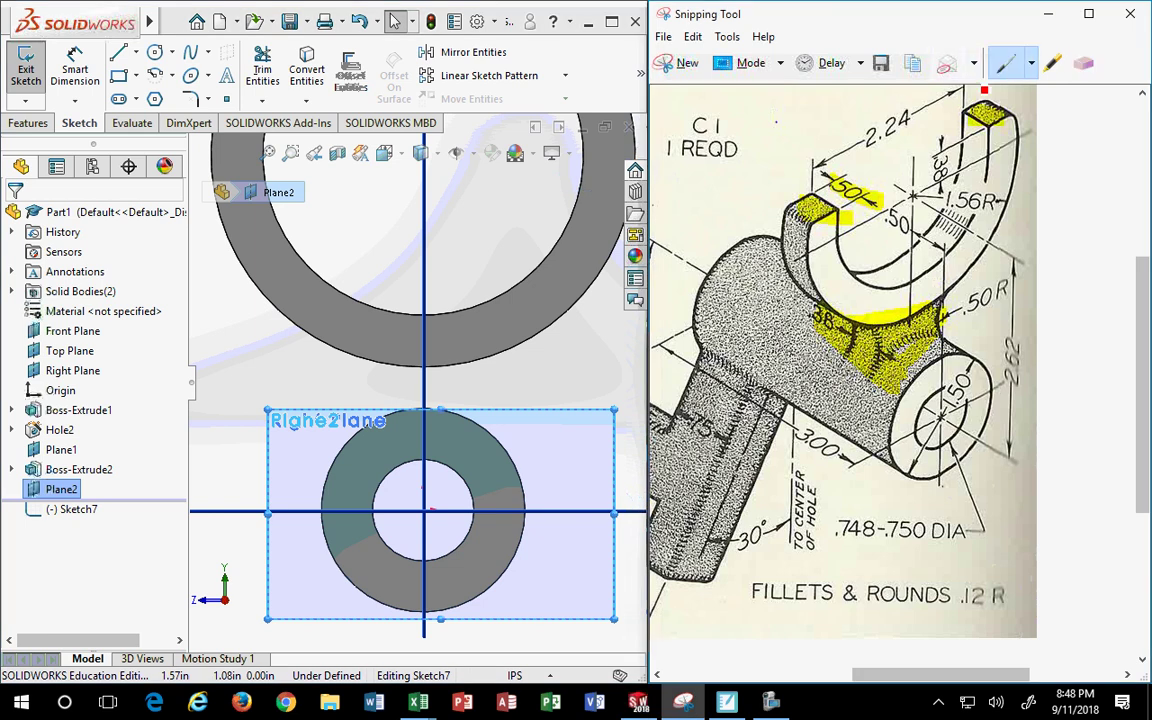
pyautogui.moveTo(816, 288)
pyautogui.mouseDown()
pyautogui.moveTo(936, 315)
pyautogui.moveTo(896, 362)
pyautogui.mouseUp()
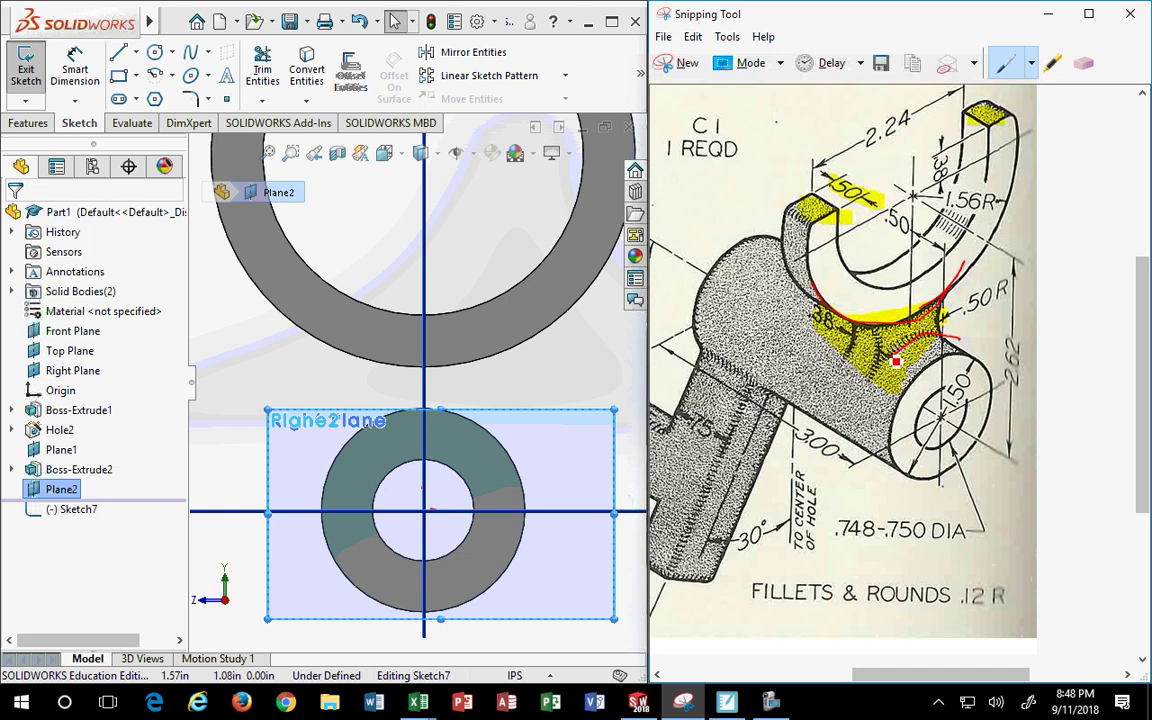
pyautogui.moveTo(958, 312)
pyautogui.mouseDown()
pyautogui.moveTo(876, 398)
pyautogui.moveTo(888, 389)
pyautogui.mouseUp()
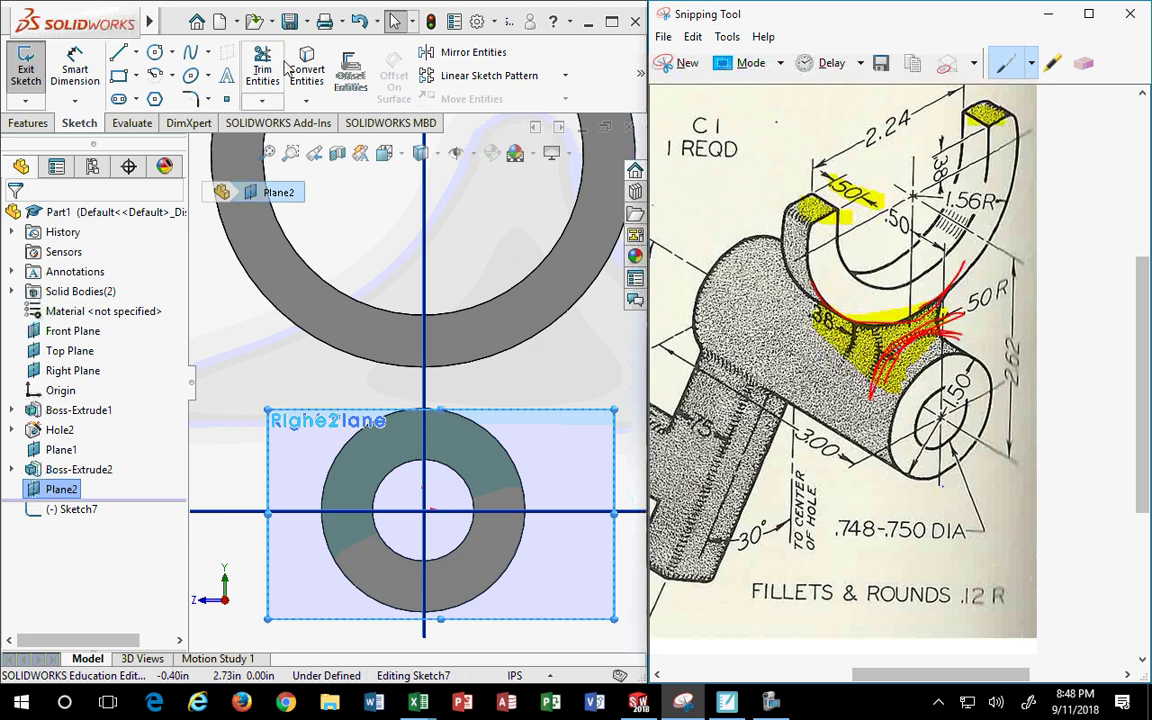
pyautogui.click(305, 100)
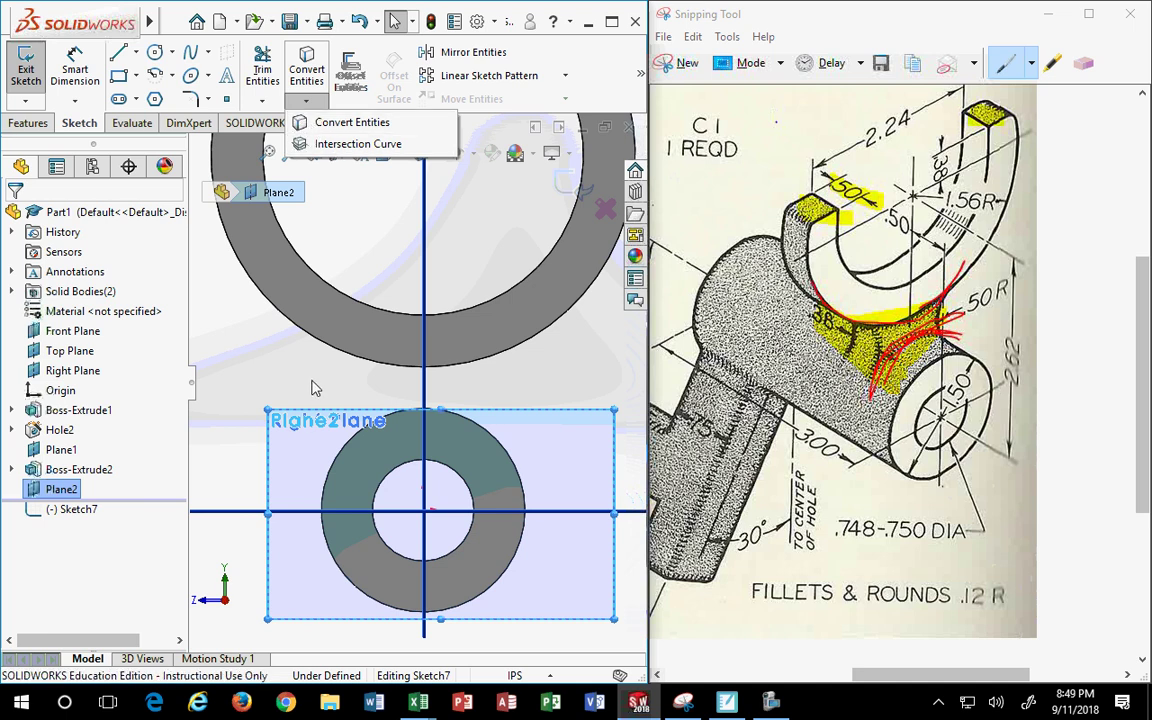
# Convert the U-arc's and hub's outer edges into Sketch7 with Convert Entities
pyautogui.click(295, 76)
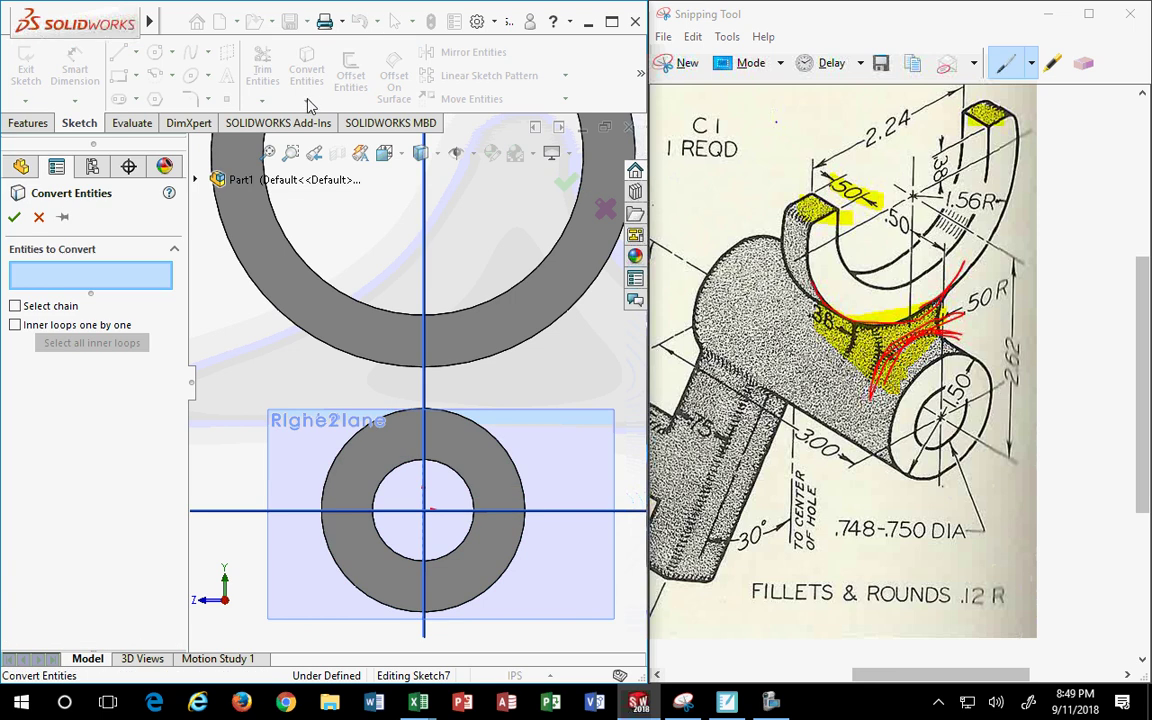
pyautogui.click(38, 218)
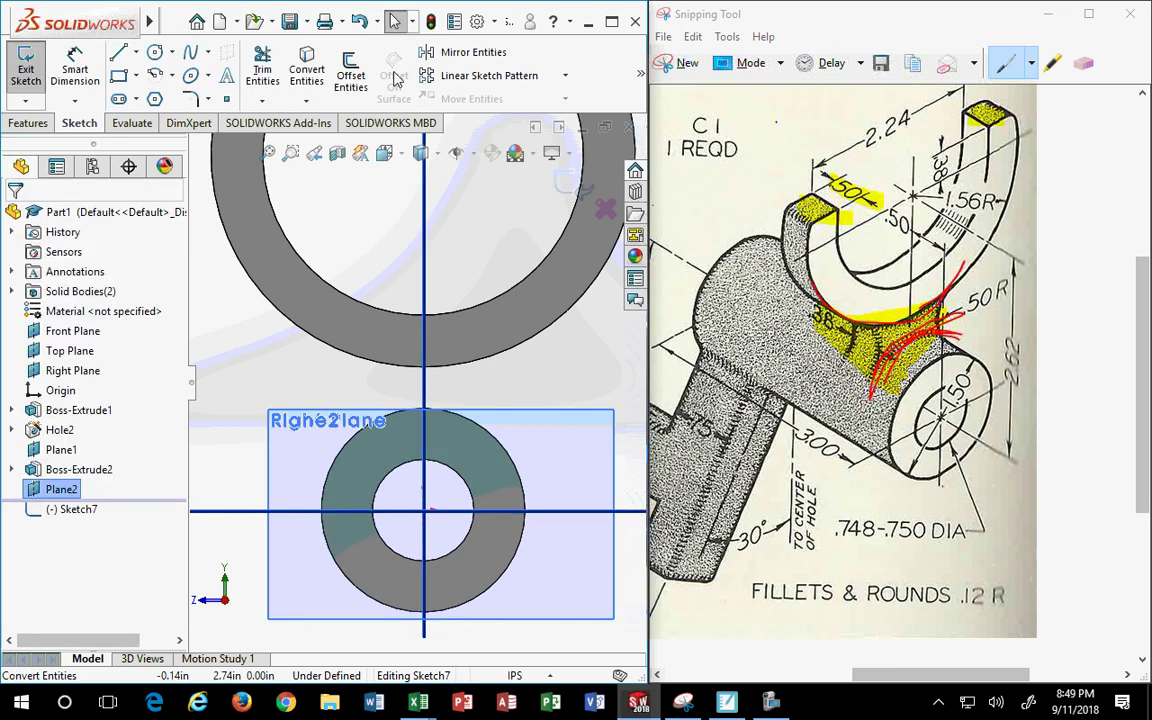
pyautogui.click(306, 99)
pyautogui.click(345, 120)
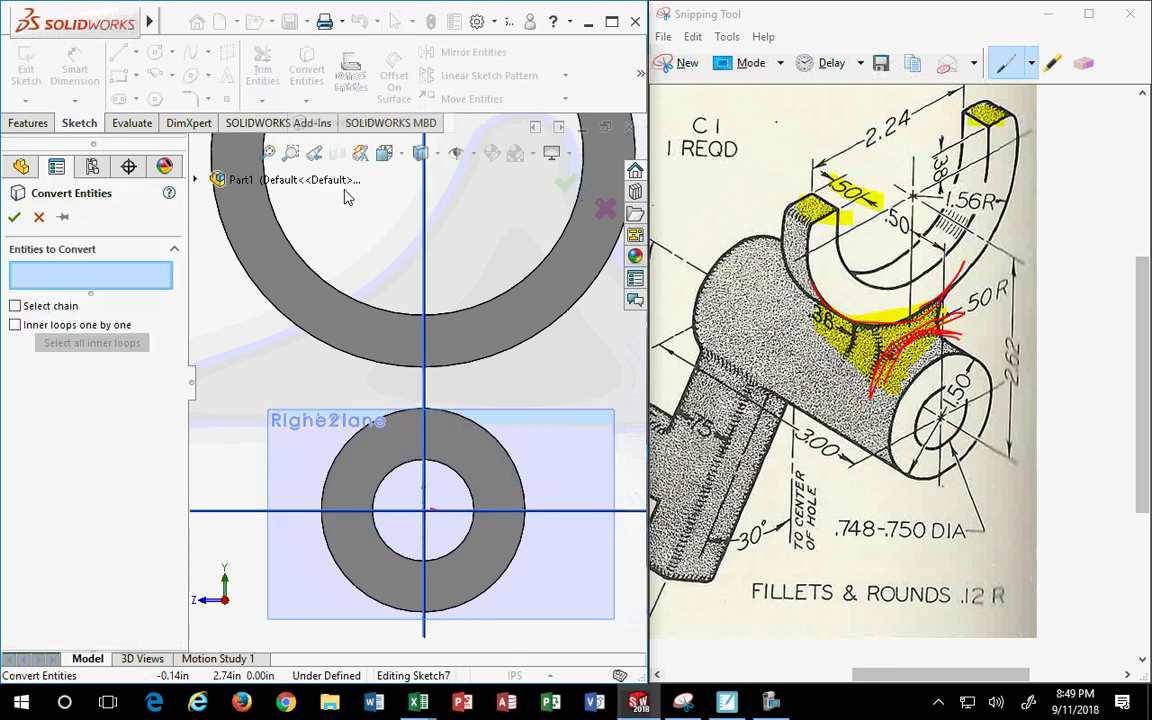
pyautogui.click(367, 363)
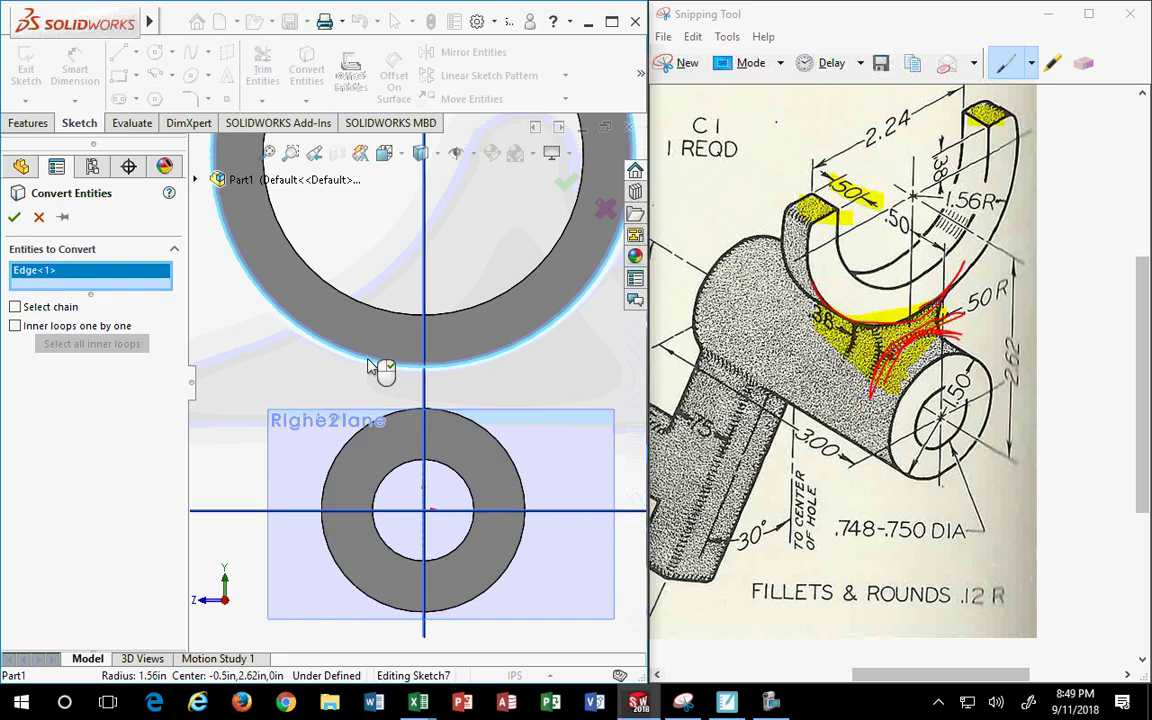
pyautogui.click(389, 426)
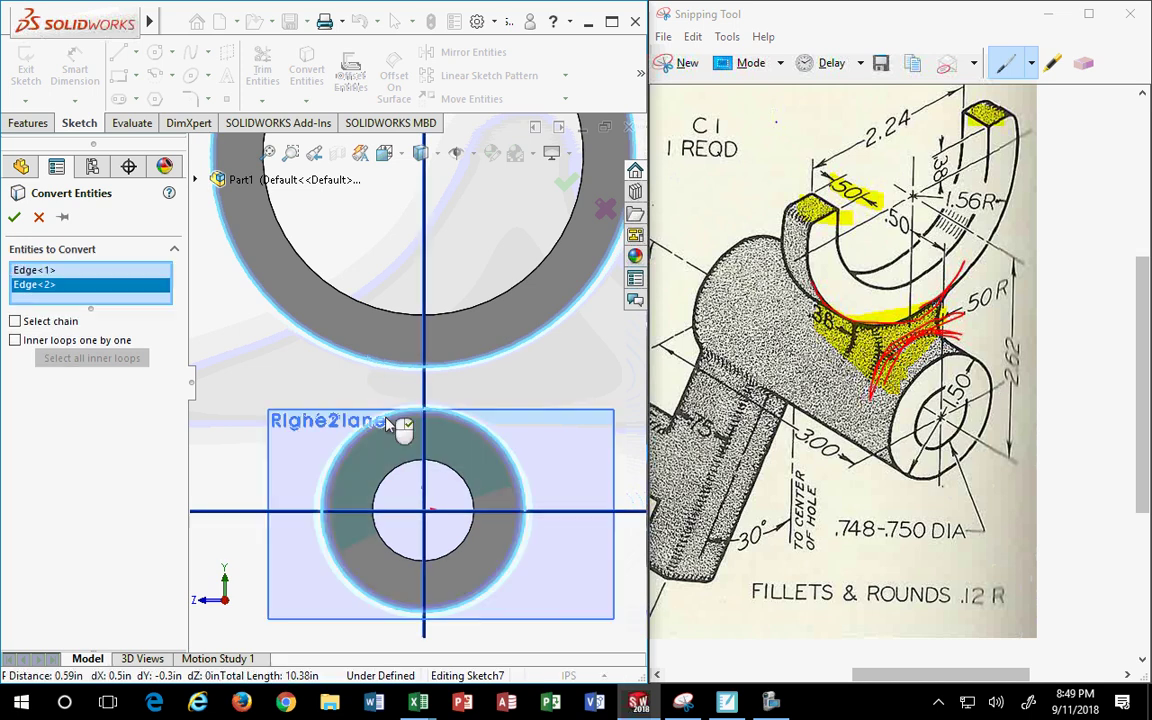
pyautogui.click(14, 217)
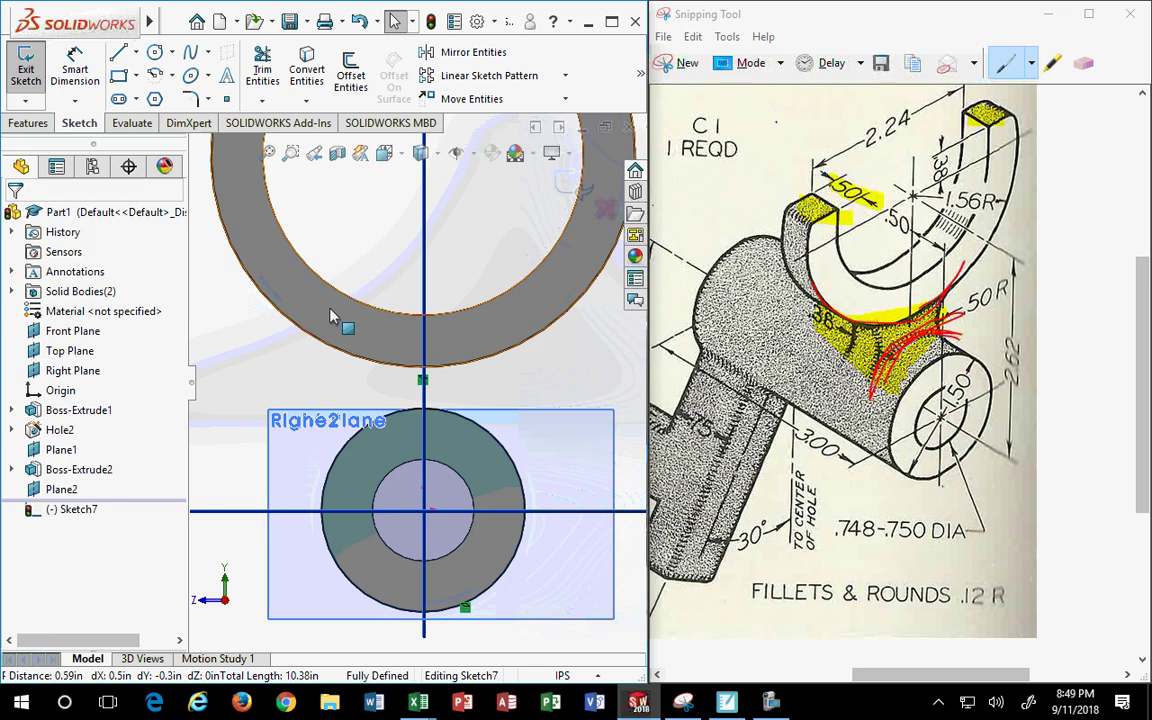
pyautogui.scroll(2, 307, 347)
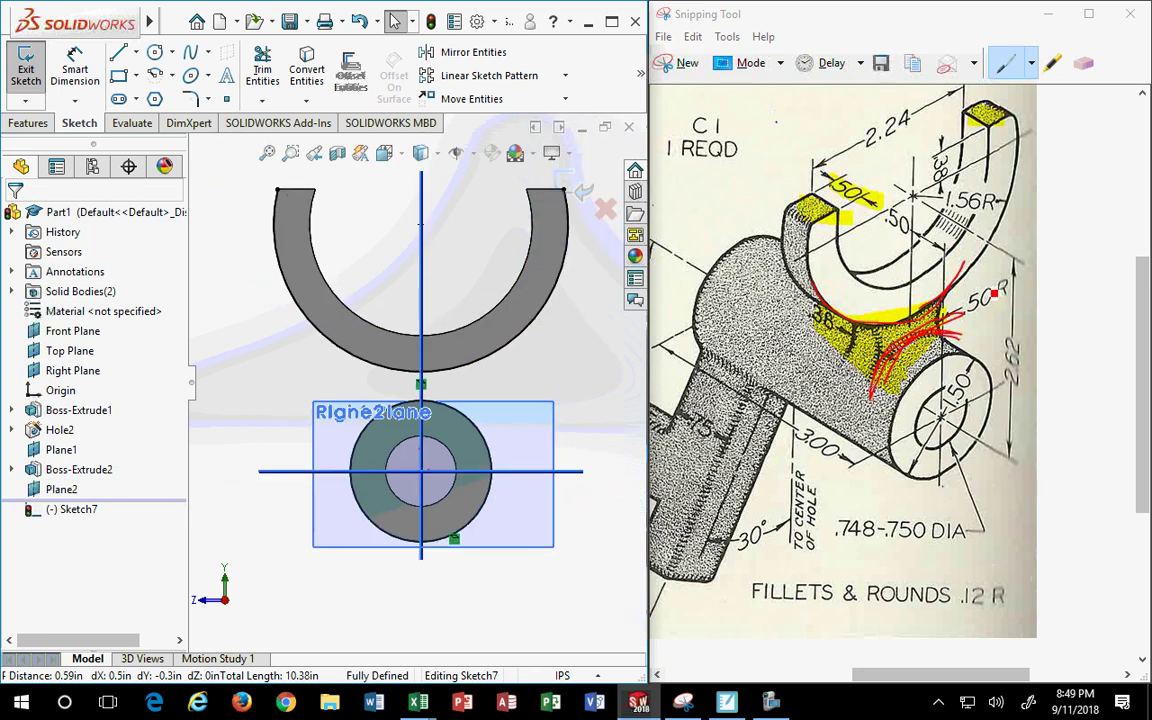
# Circle the .50 R callout in red, then start and cancel a first circle
pyautogui.click(963, 292)
pyautogui.moveTo(957, 310); pyautogui.dragTo(958, 318)
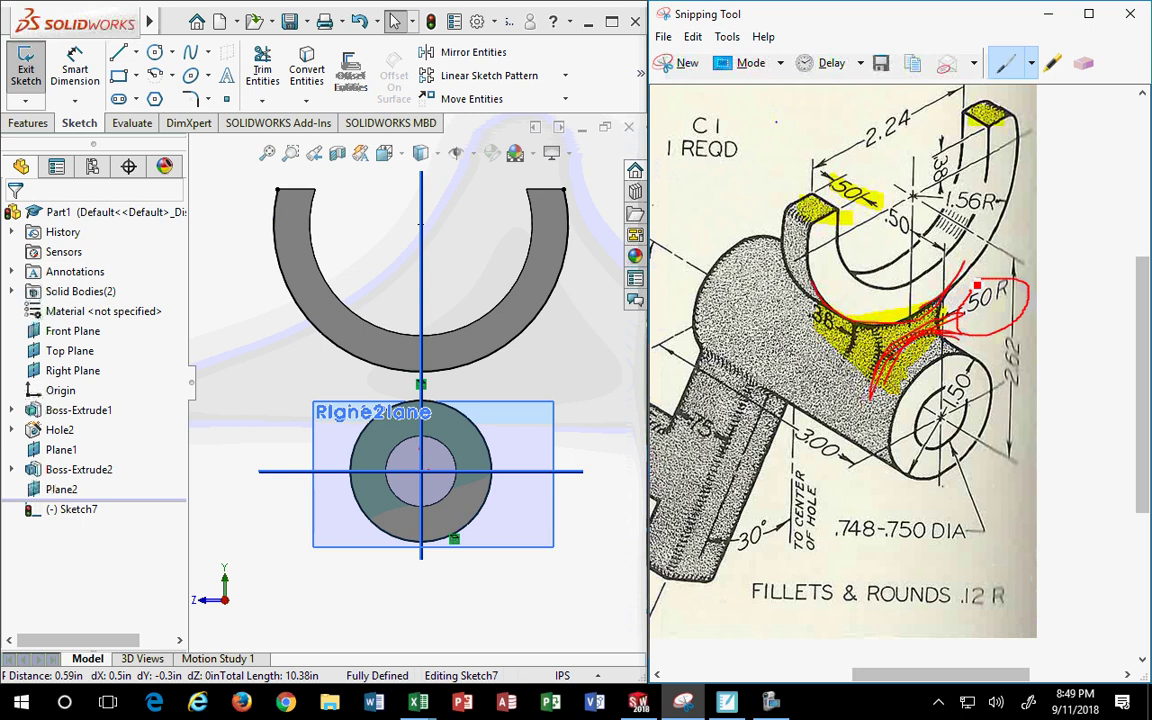
pyautogui.click(370, 421)
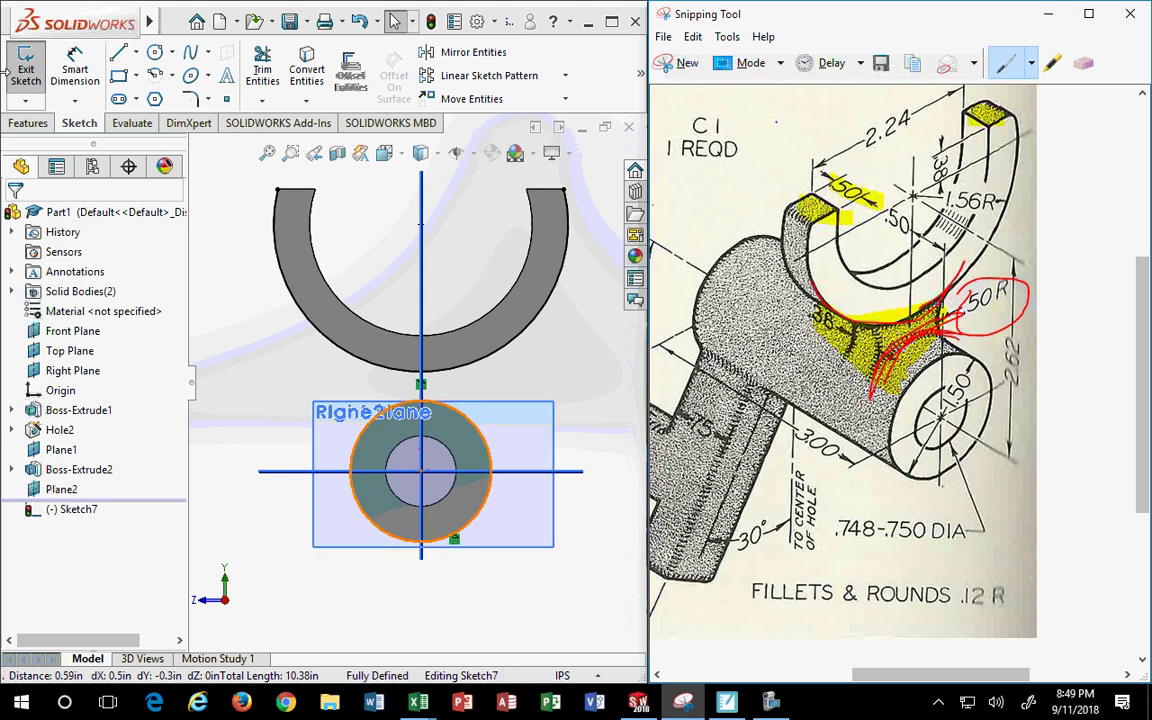
pyautogui.click(174, 55)
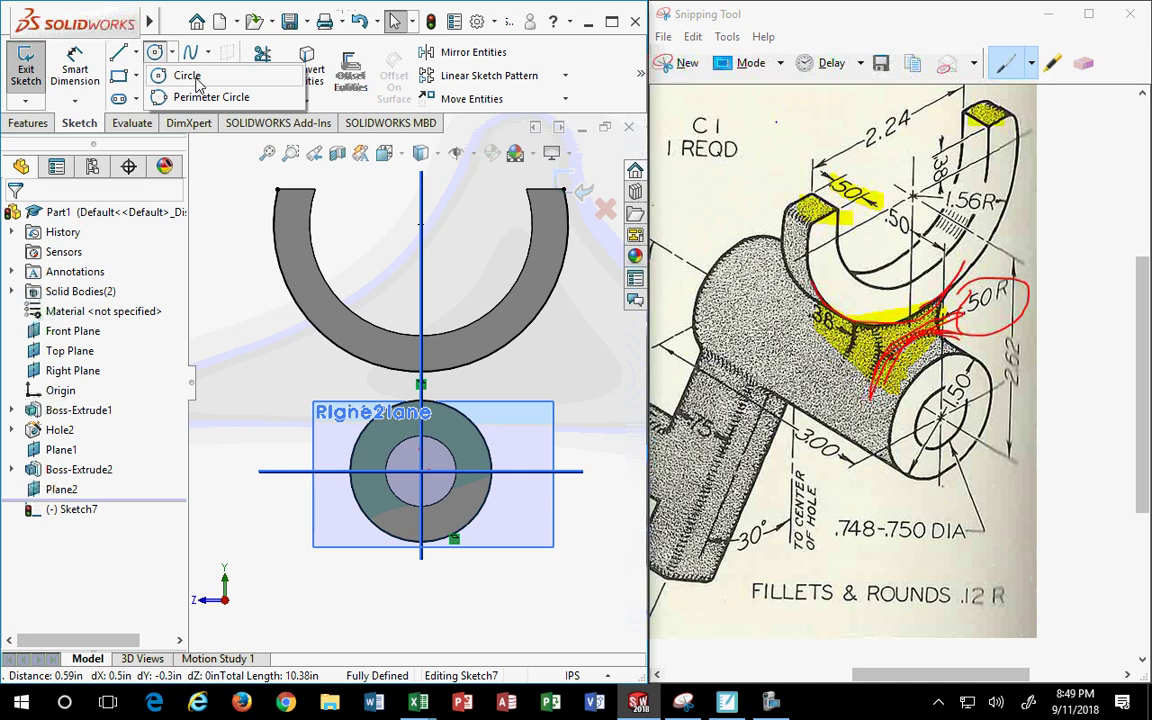
pyautogui.click(185, 76)
pyautogui.click(325, 336)
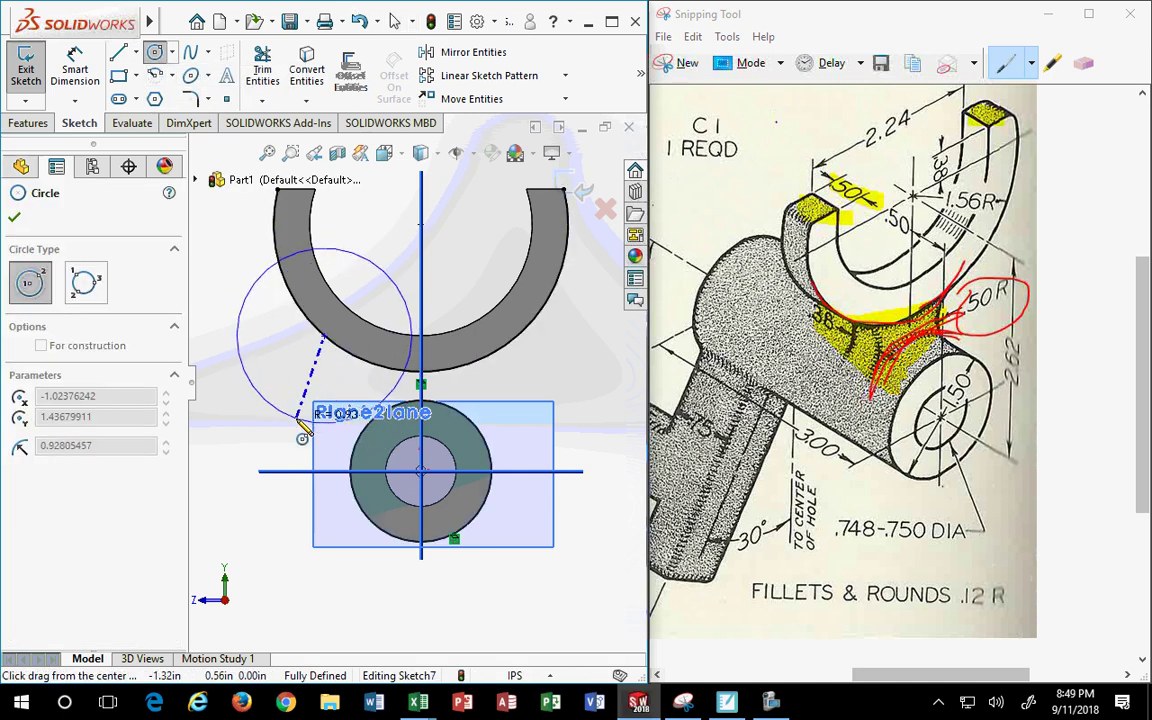
pyautogui.press('Escape')
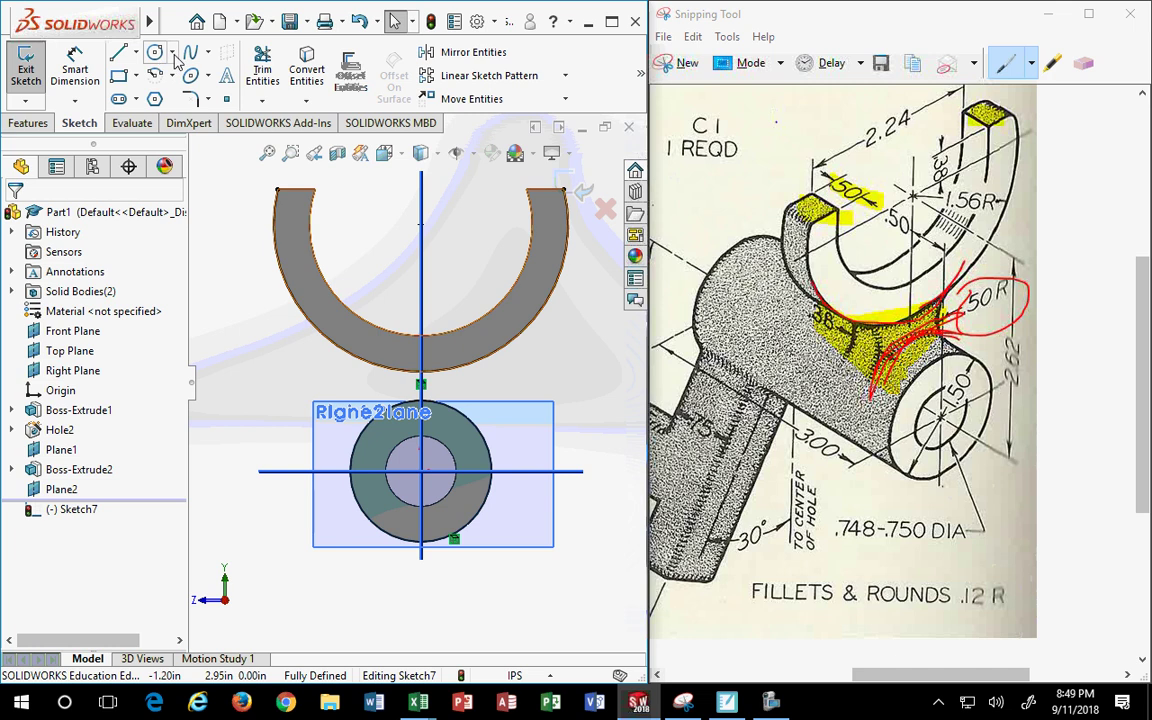
# Draw a roughly 1.8in circle left of the hub, tangent to the U-arc, and select it
pyautogui.click(172, 52)
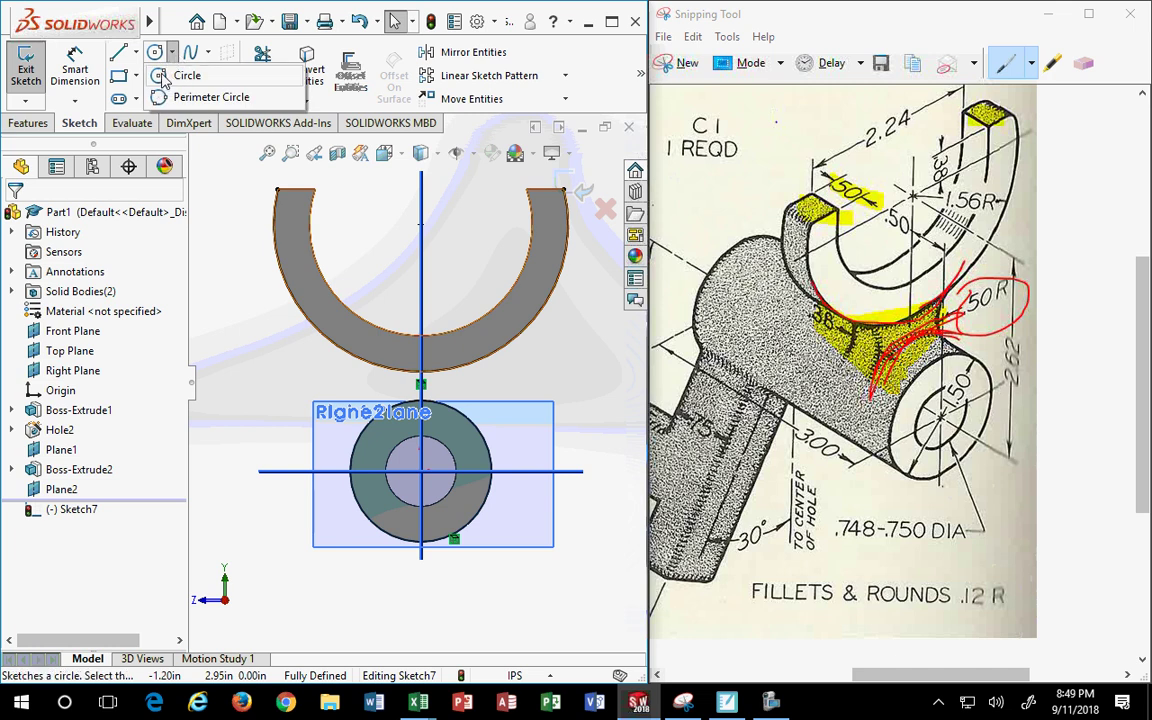
pyautogui.click(170, 76)
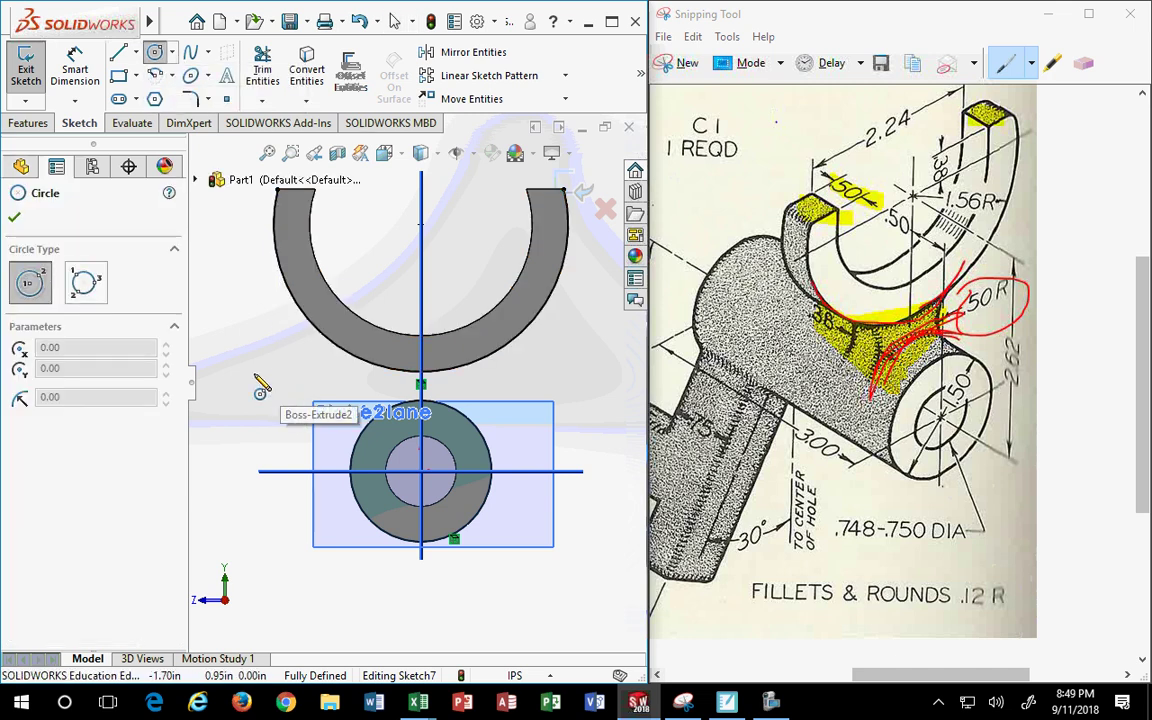
pyautogui.click(283, 411)
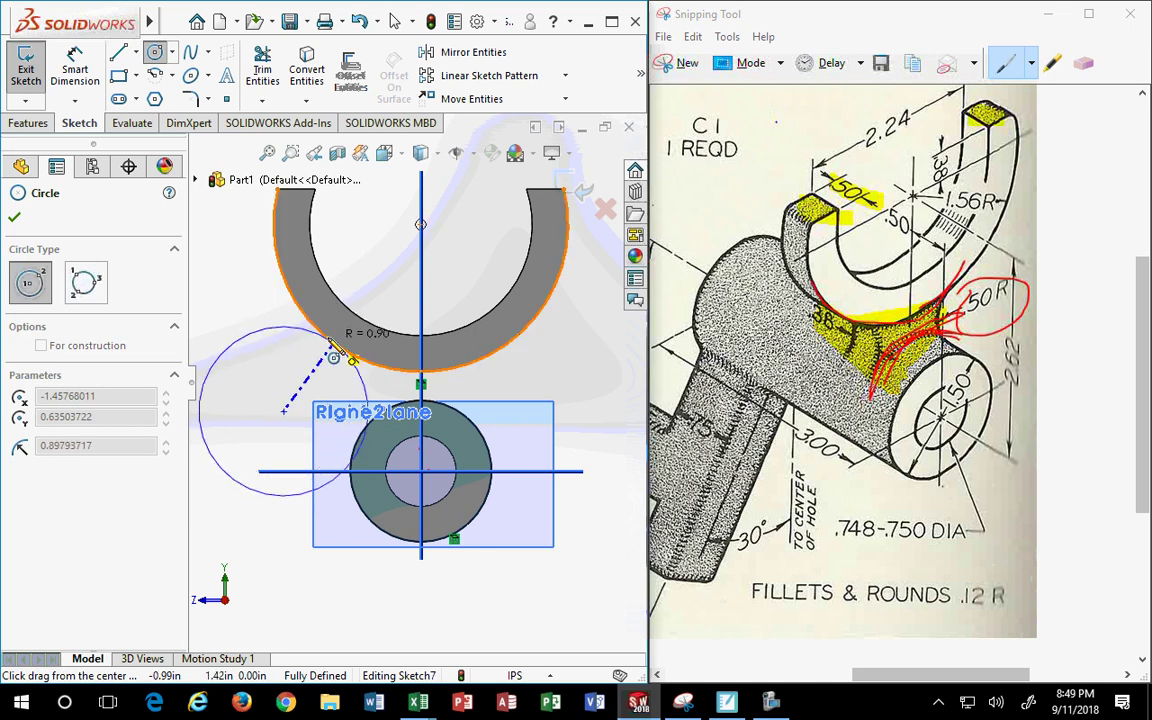
pyautogui.click(331, 344)
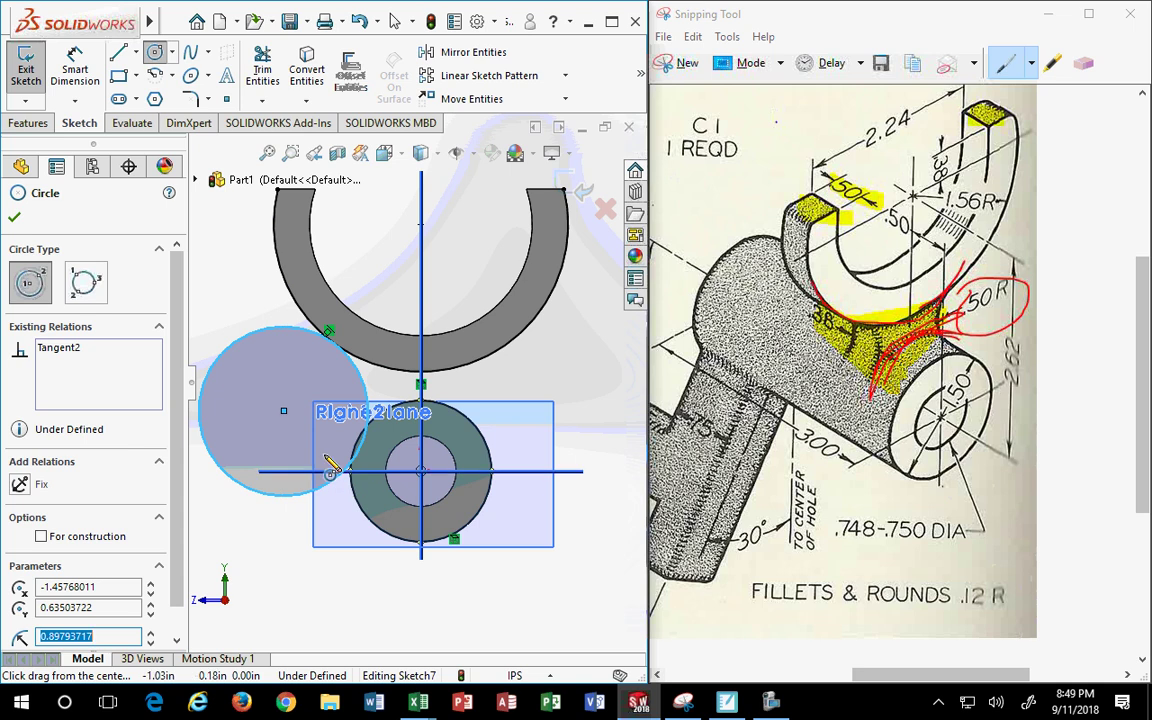
pyautogui.press('Escape')
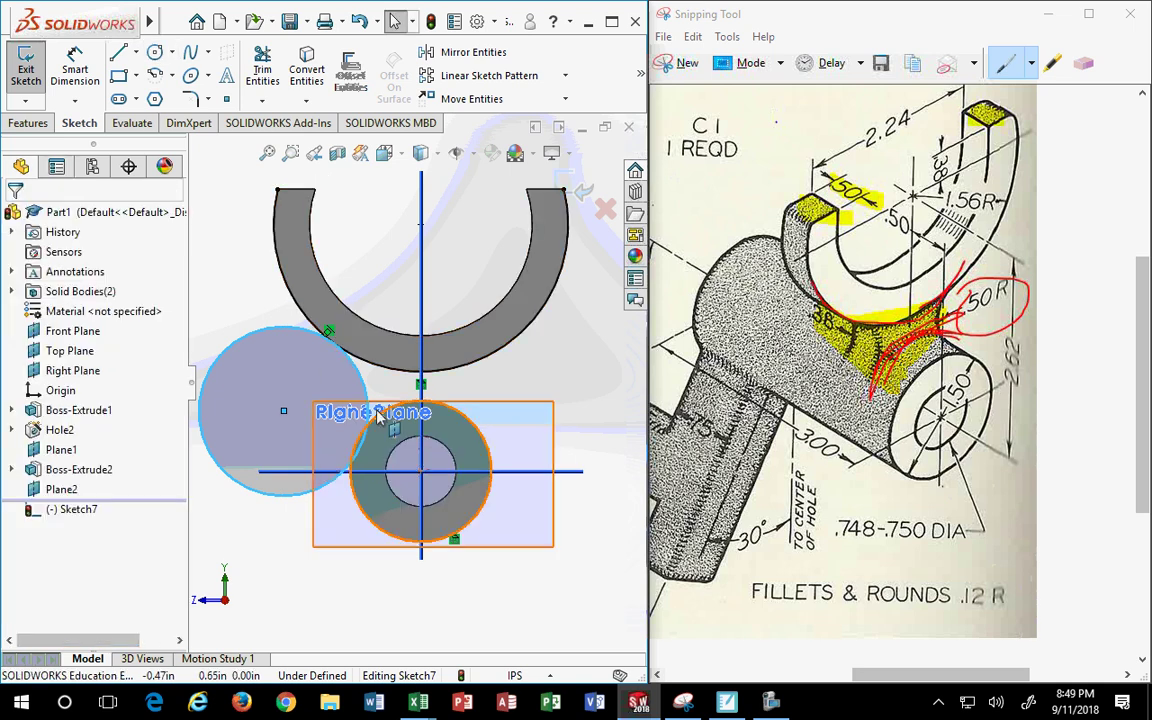
pyautogui.click(377, 421)
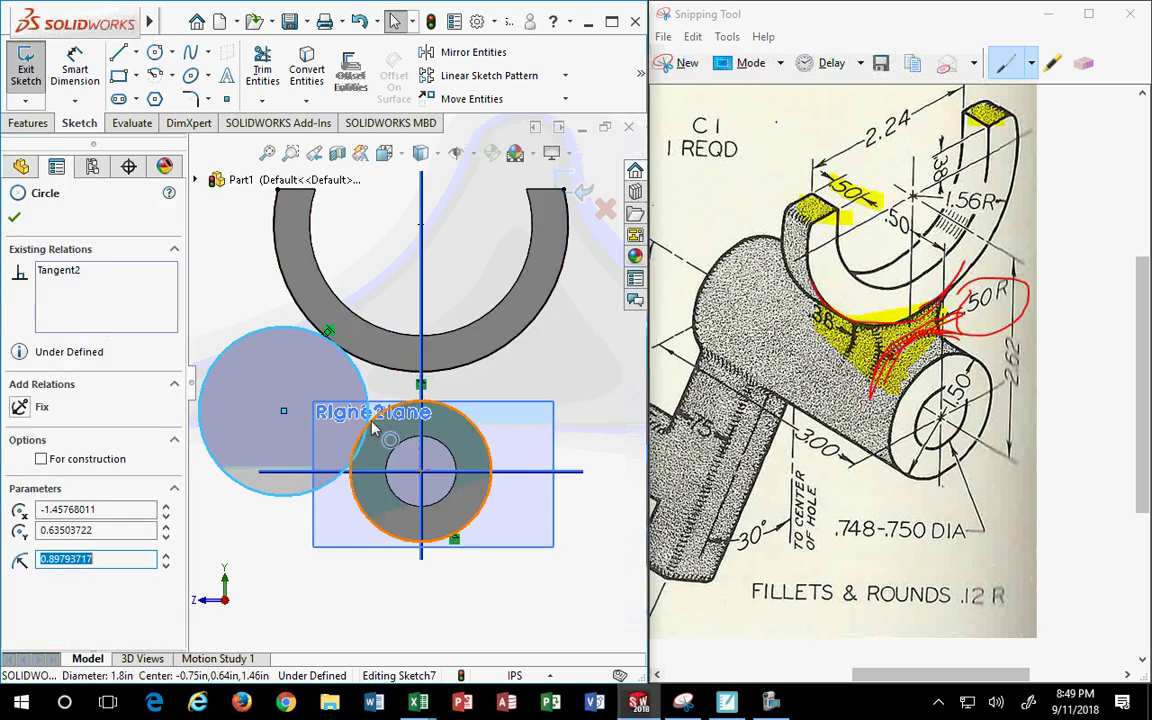
pyautogui.click(380, 615)
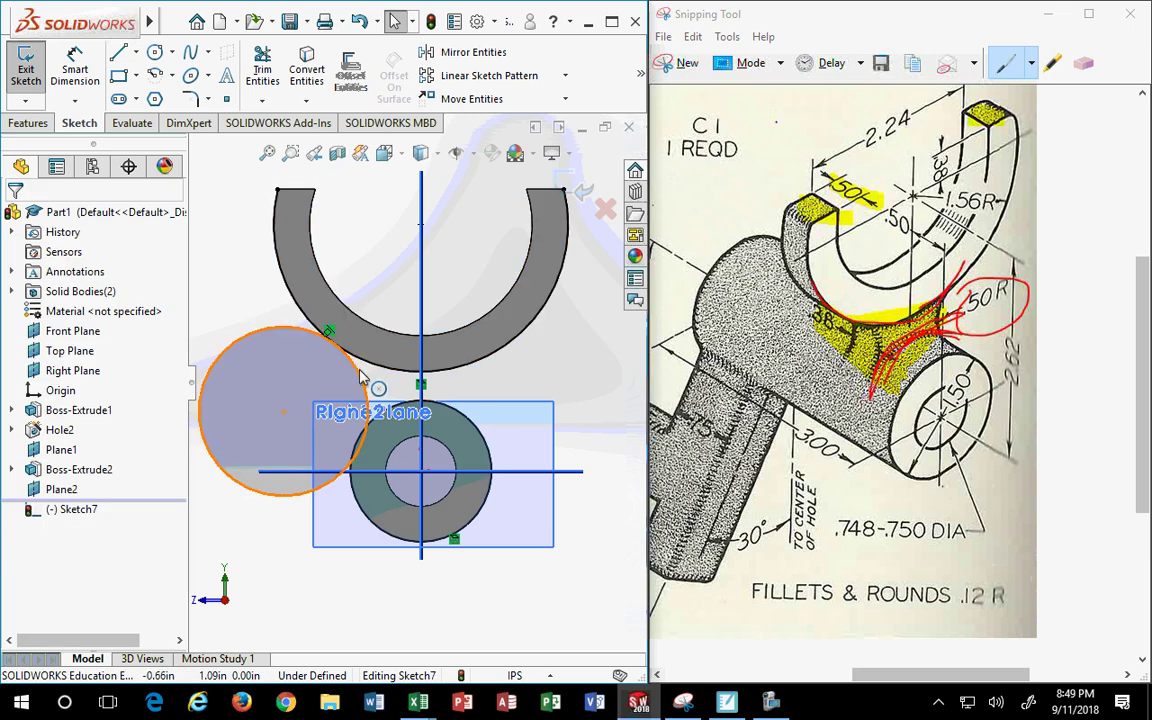
pyautogui.click(390, 457)
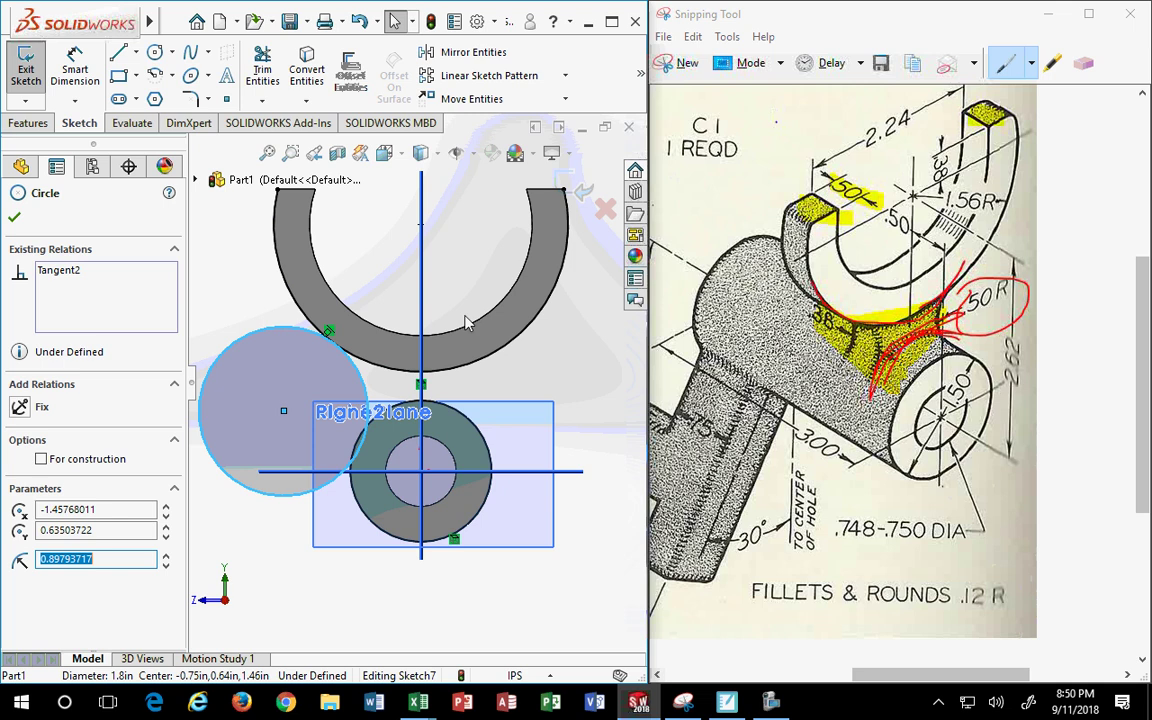
# Make the left circle tangent to the hub ring (Tangent3) and maximize the window
pyautogui.keyDown('ctrl'); pyautogui.click(355, 500); pyautogui.keyUp('ctrl')
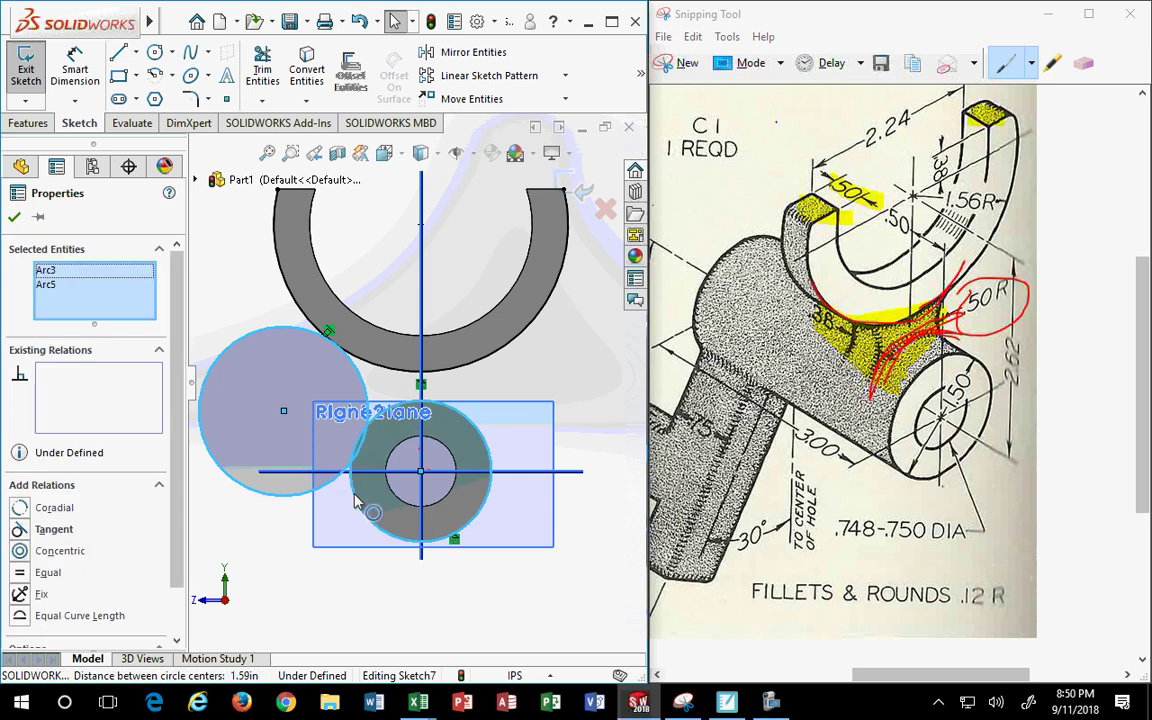
pyautogui.scroll(-2, 181, 462)
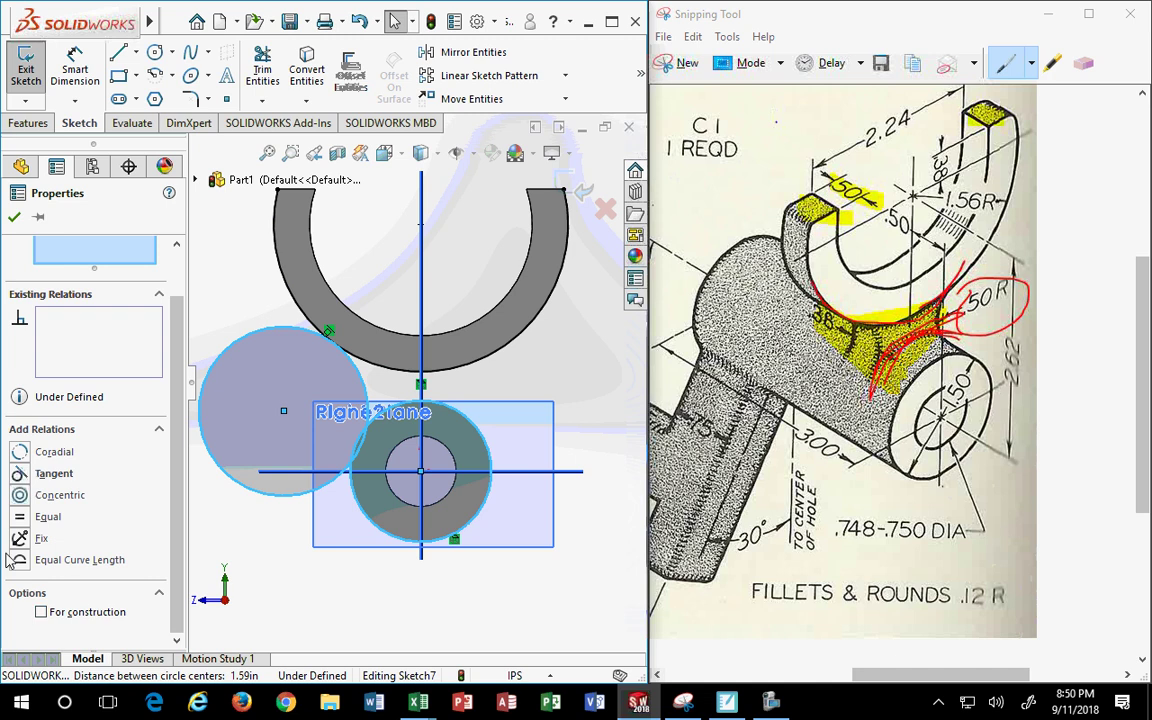
pyautogui.click(20, 474)
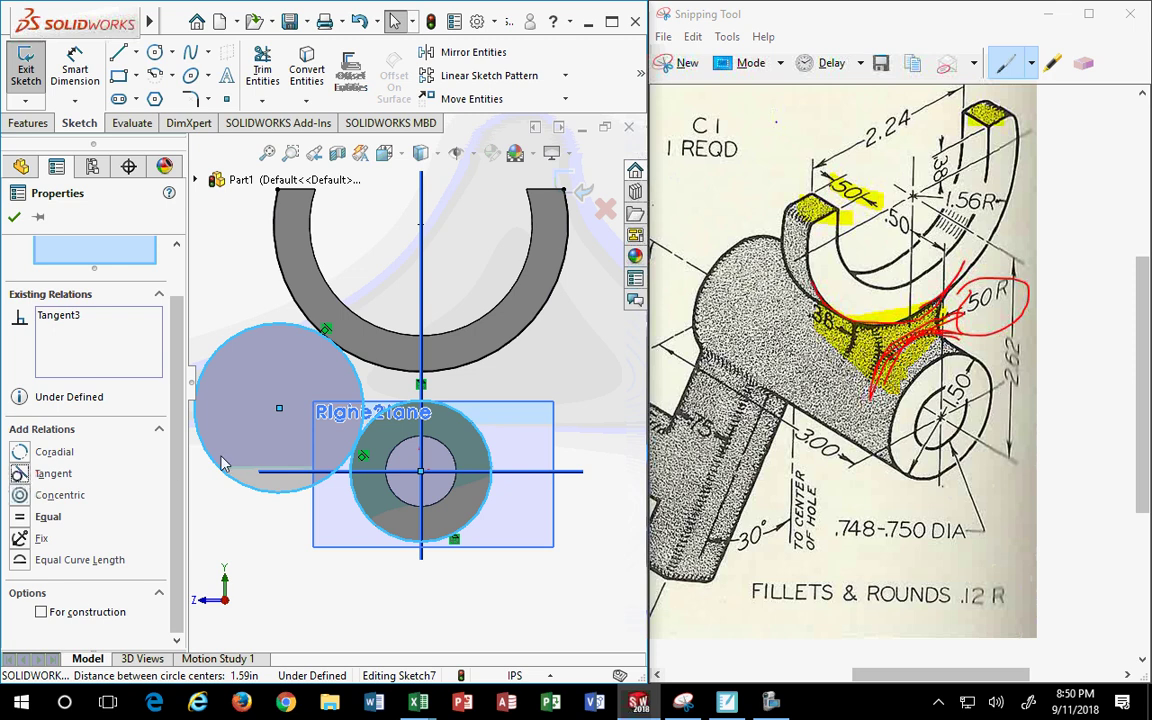
pyautogui.press('Escape')
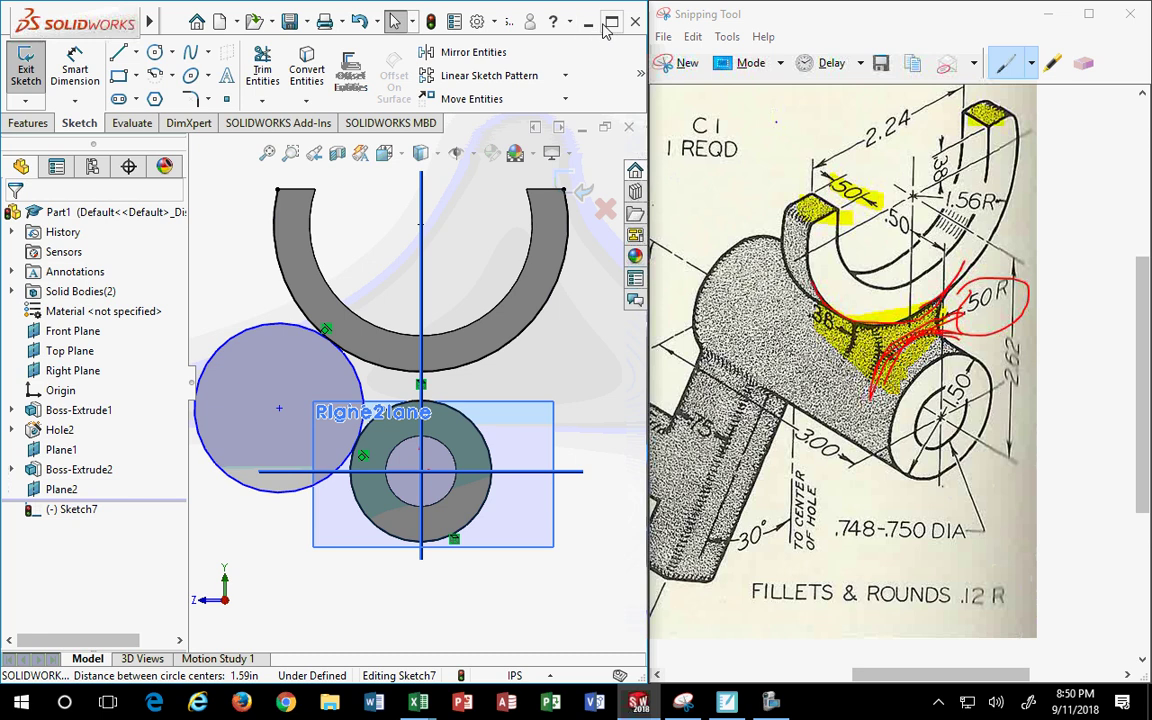
pyautogui.doubleClick(545, 24)
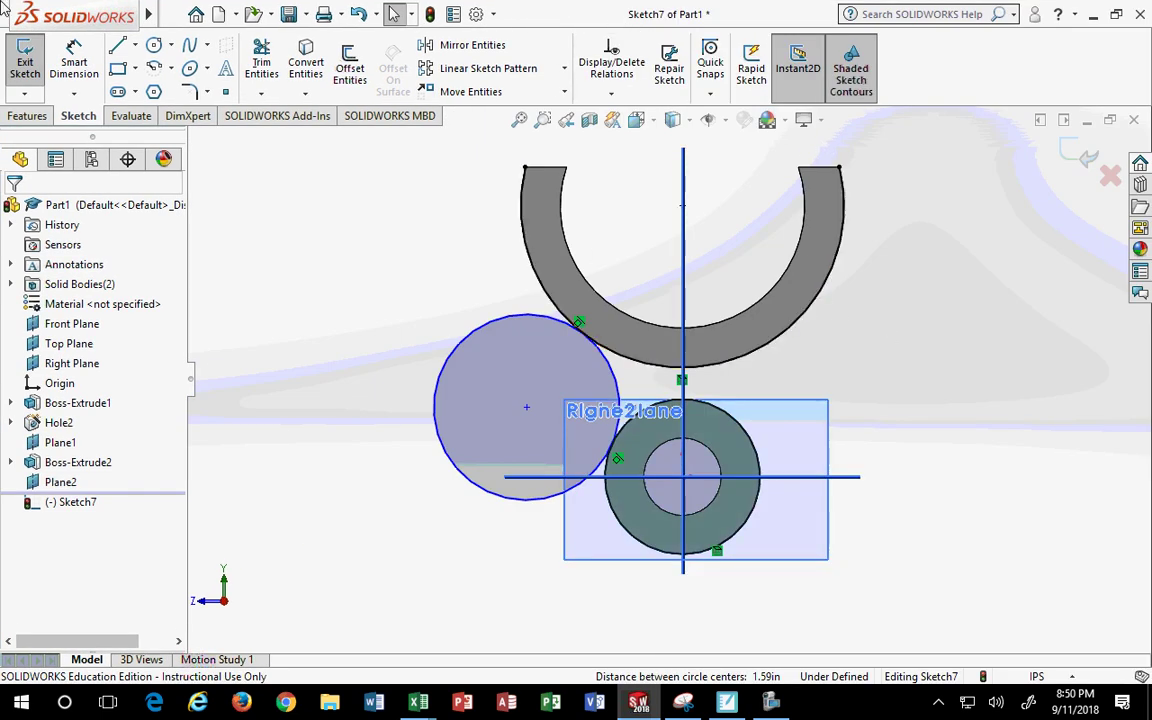
# Draw a larger circle centred right of the hub with its edge touching the U-arc
pyautogui.click(172, 68)
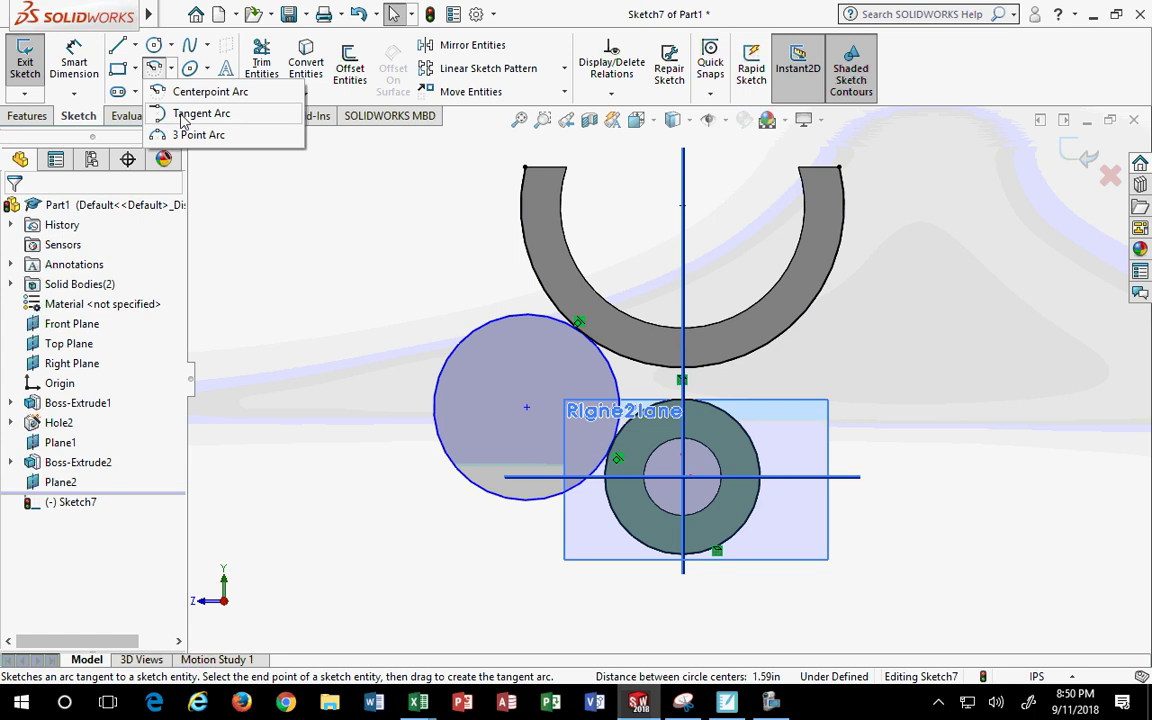
pyautogui.click(171, 49)
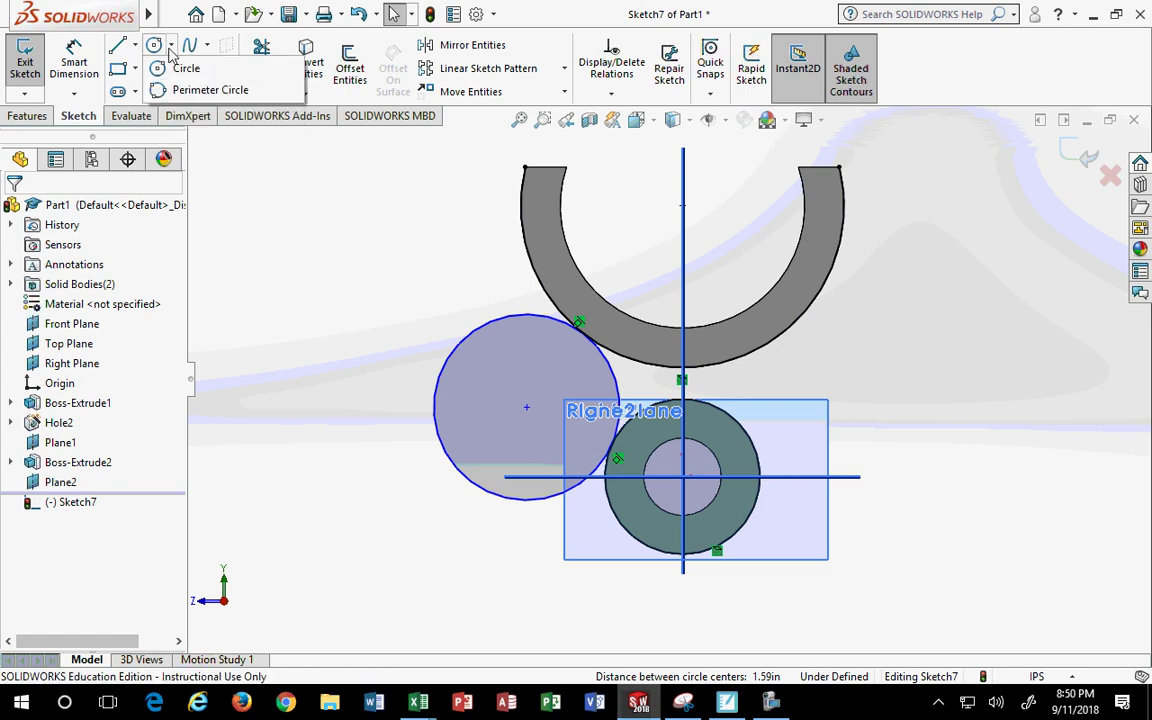
pyautogui.click(185, 68)
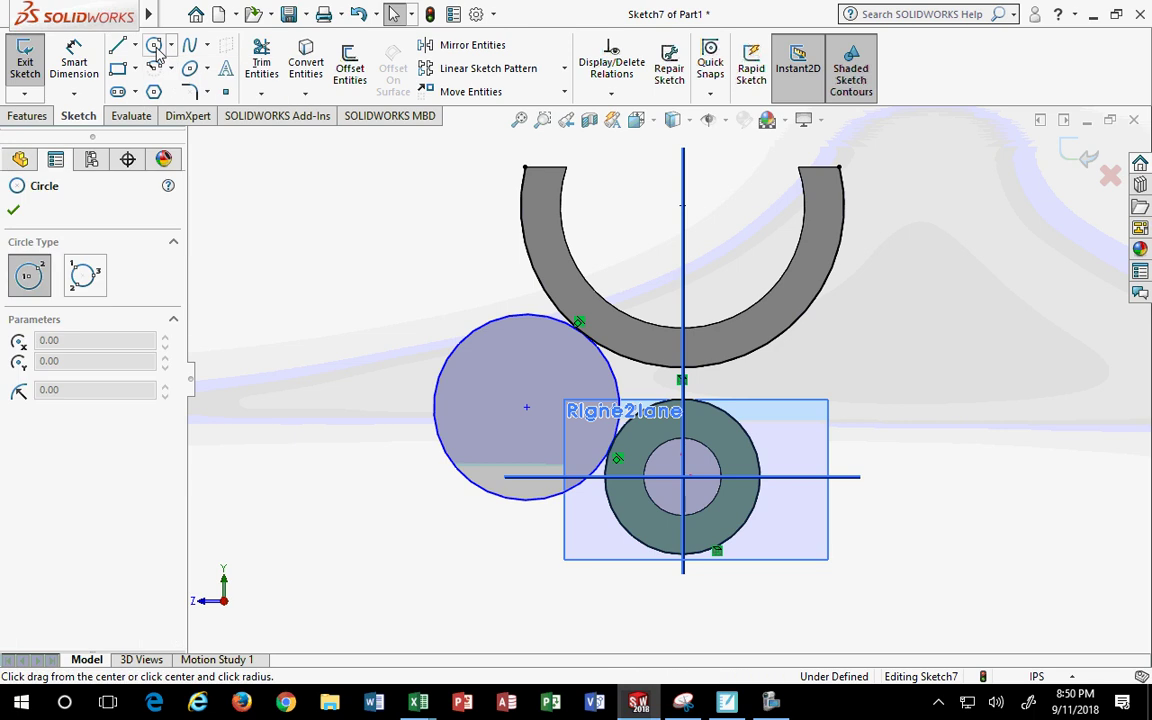
pyautogui.click(896, 382)
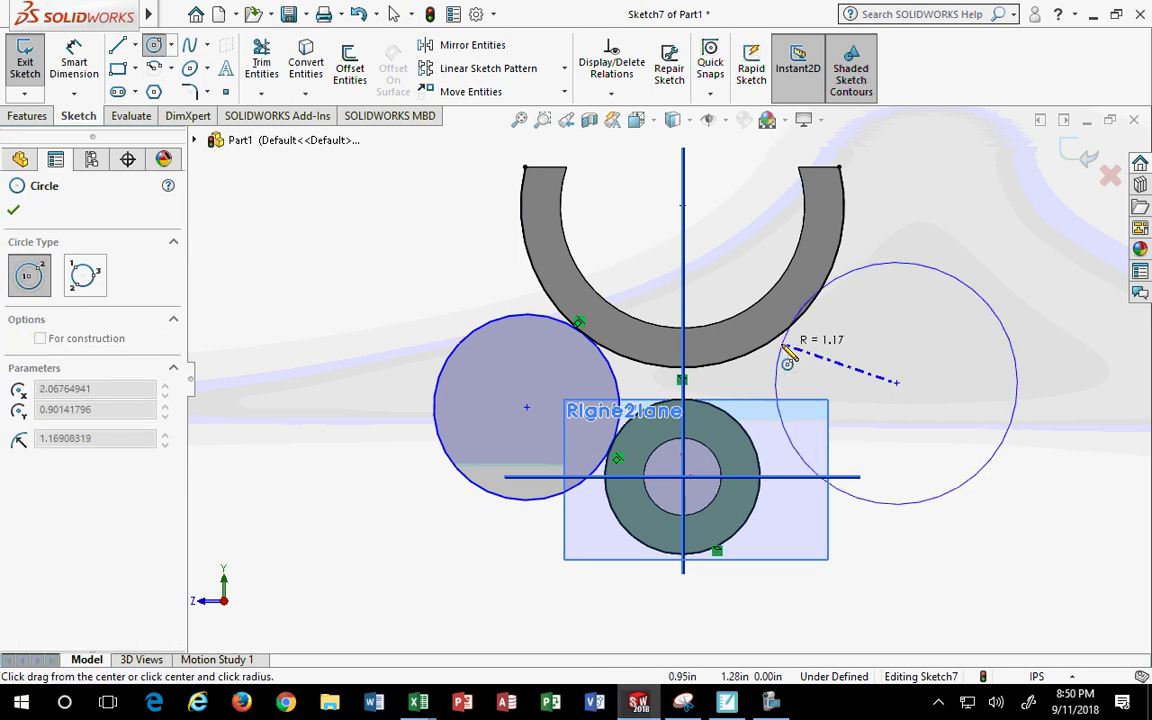
pyautogui.click(813, 311)
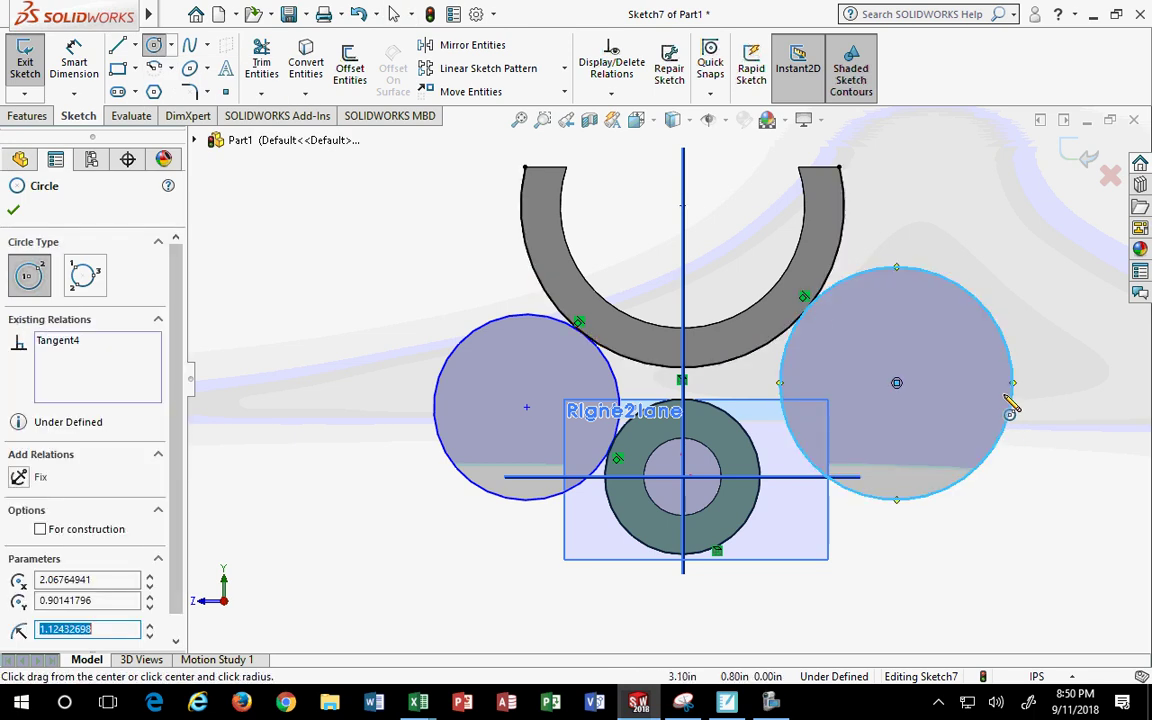
pyautogui.click(13, 204)
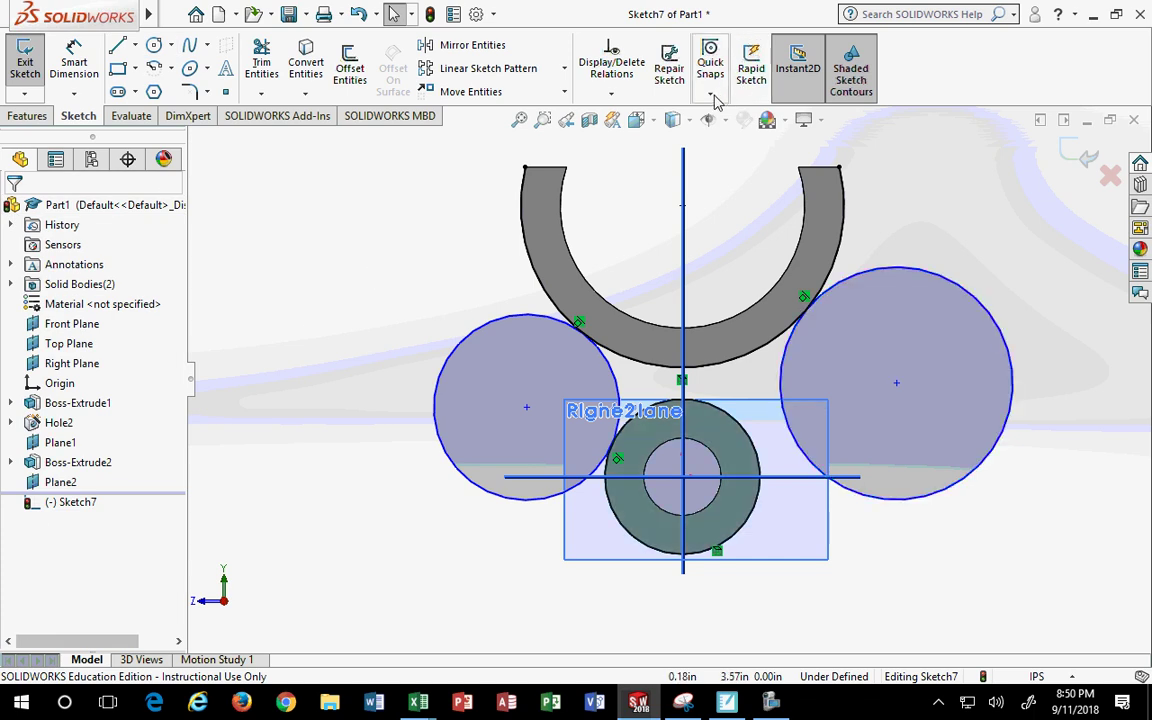
pyautogui.click(611, 93)
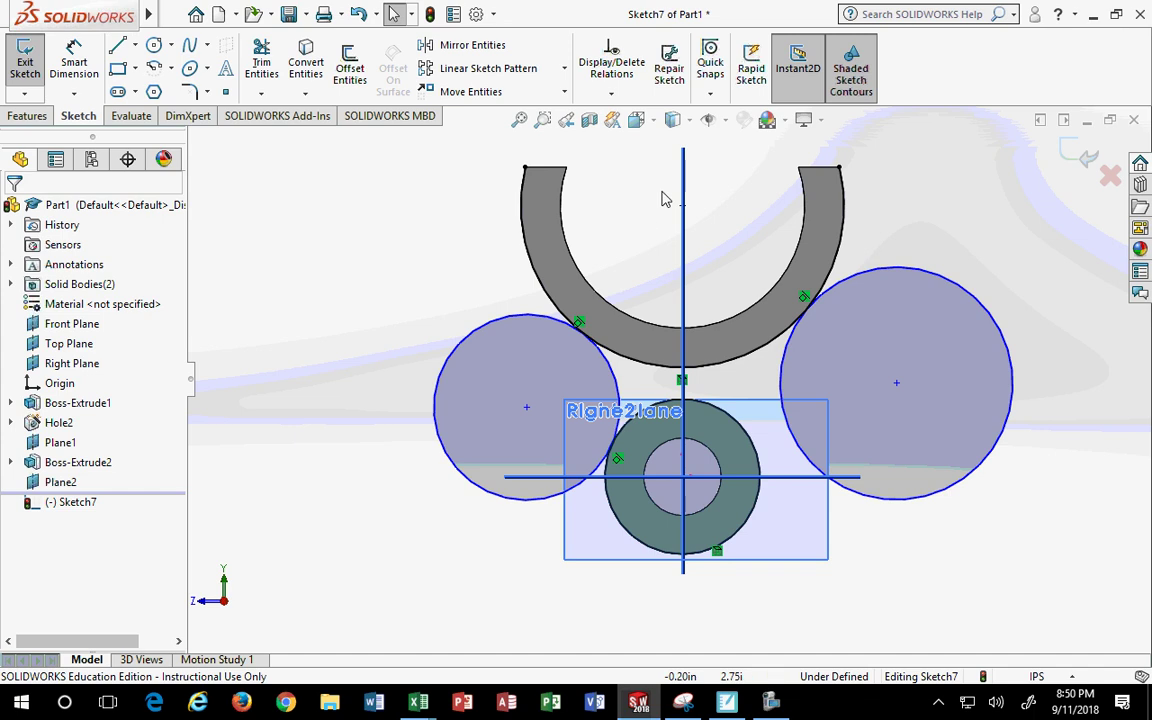
# Inspect the existing relations of the right circle and the hub ring
pyautogui.click(617, 80)
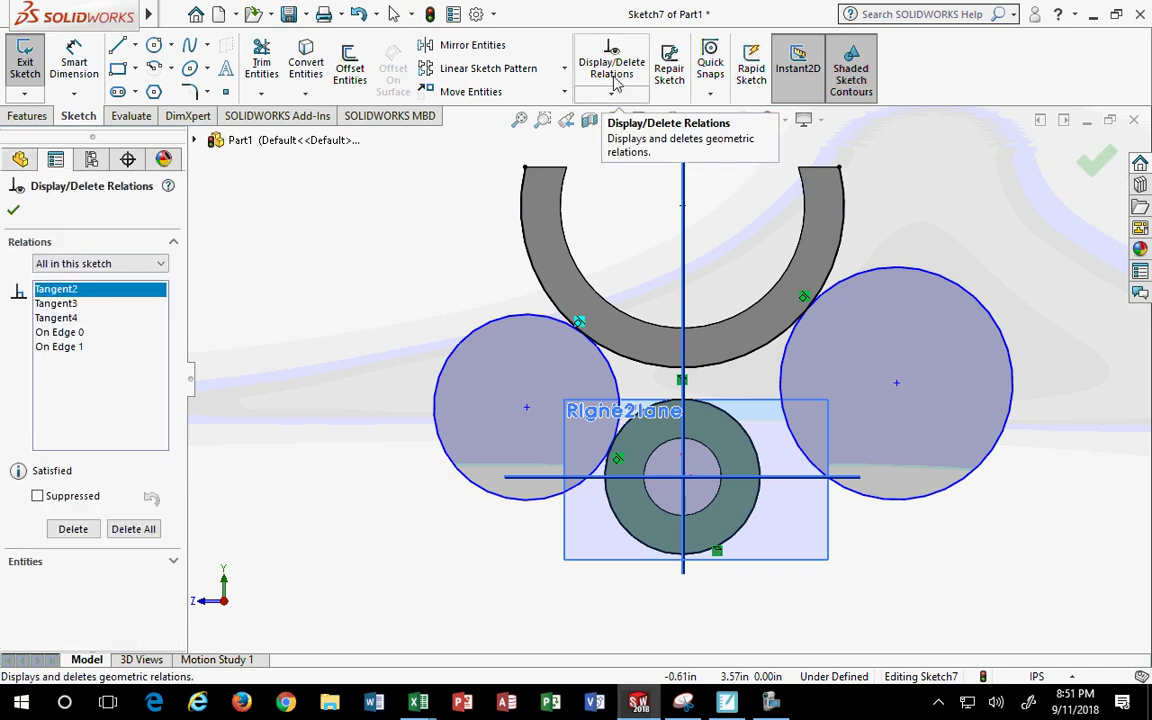
pyautogui.click(783, 375)
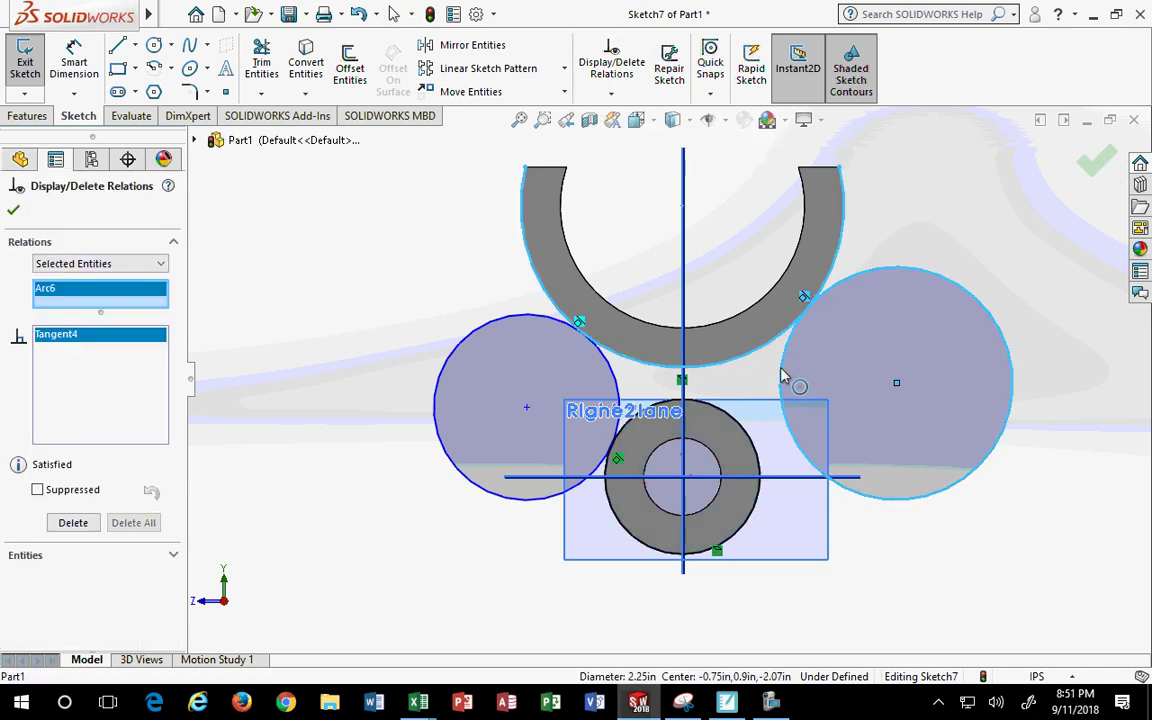
pyautogui.click(753, 444)
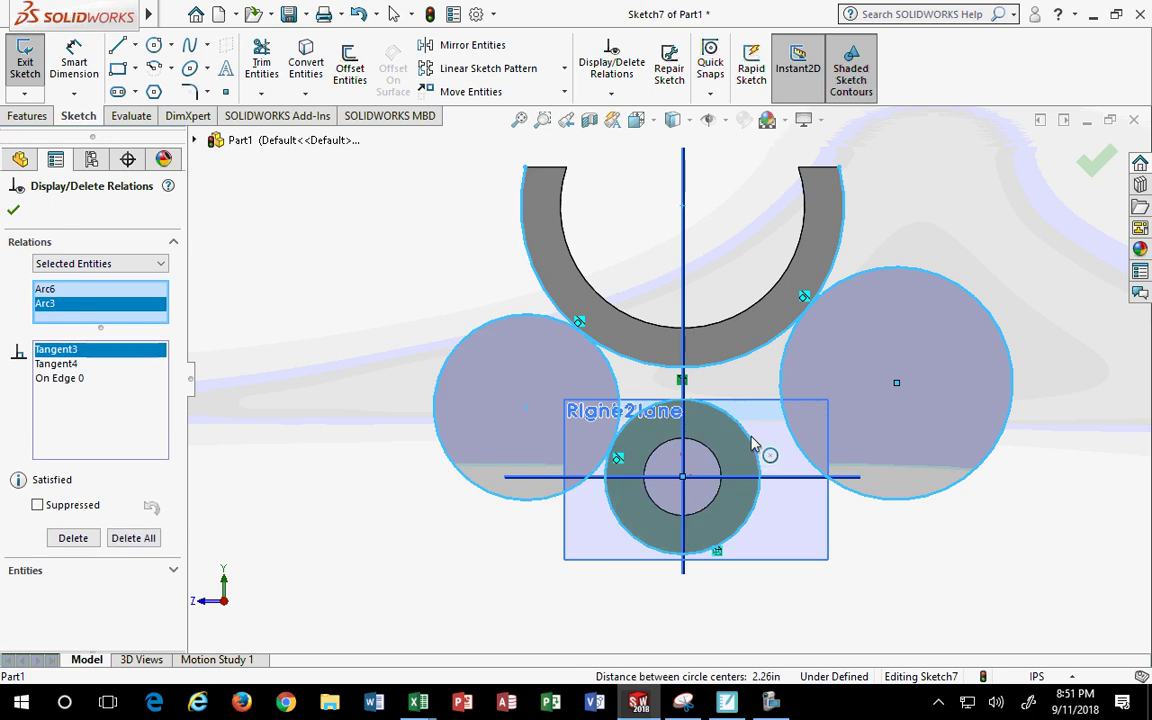
pyautogui.press('Escape')
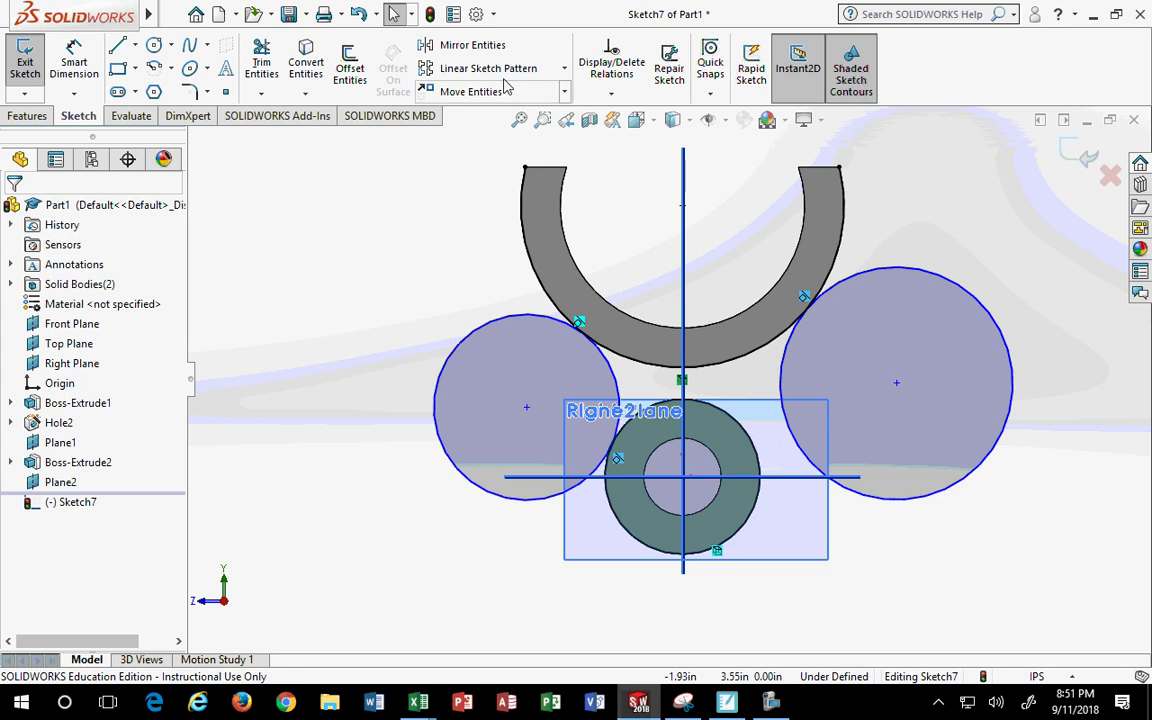
pyautogui.click(611, 68)
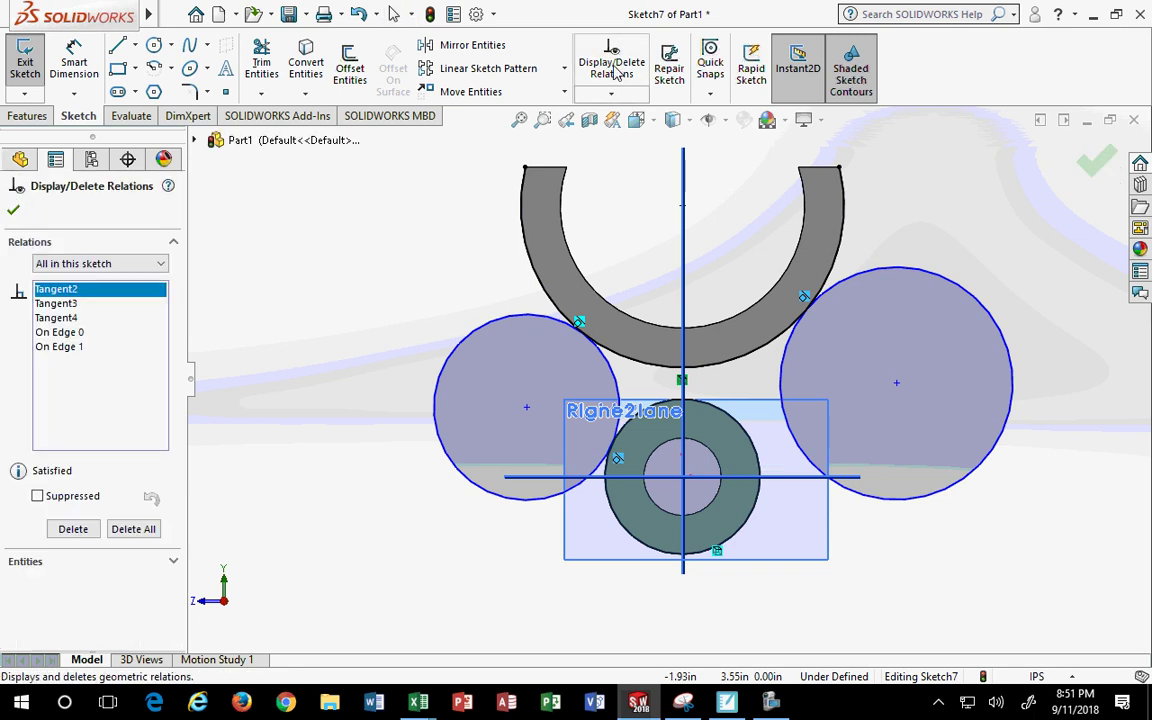
pyautogui.click(899, 506)
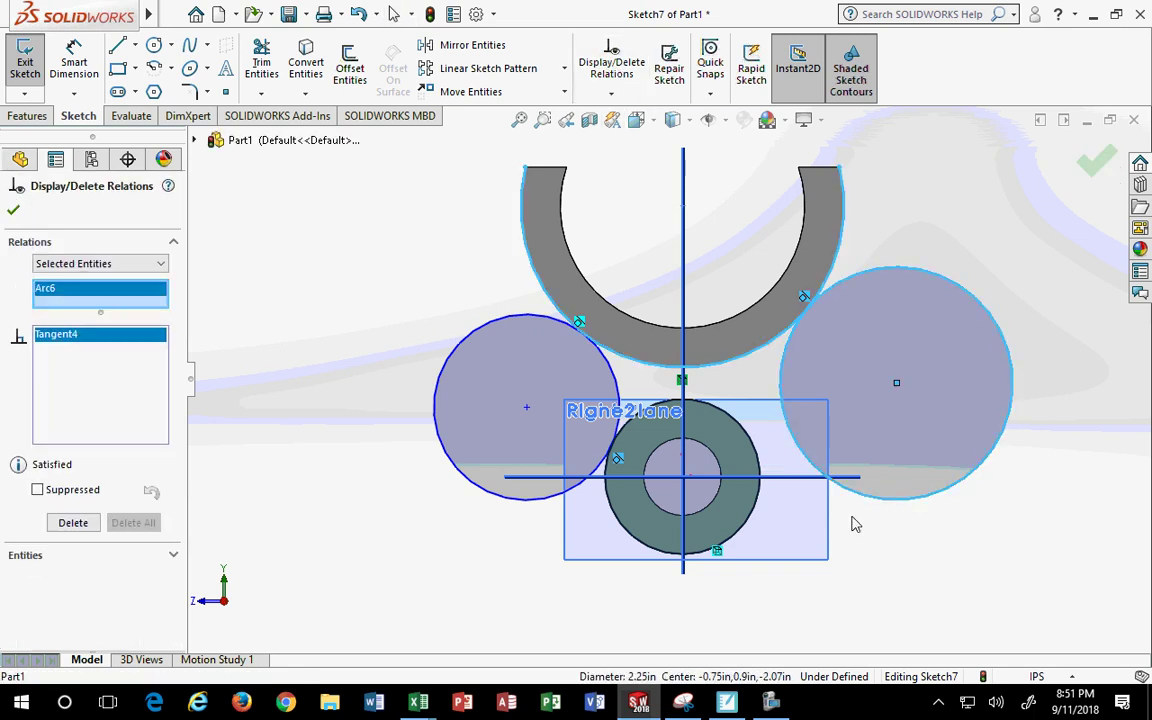
pyautogui.click(755, 525)
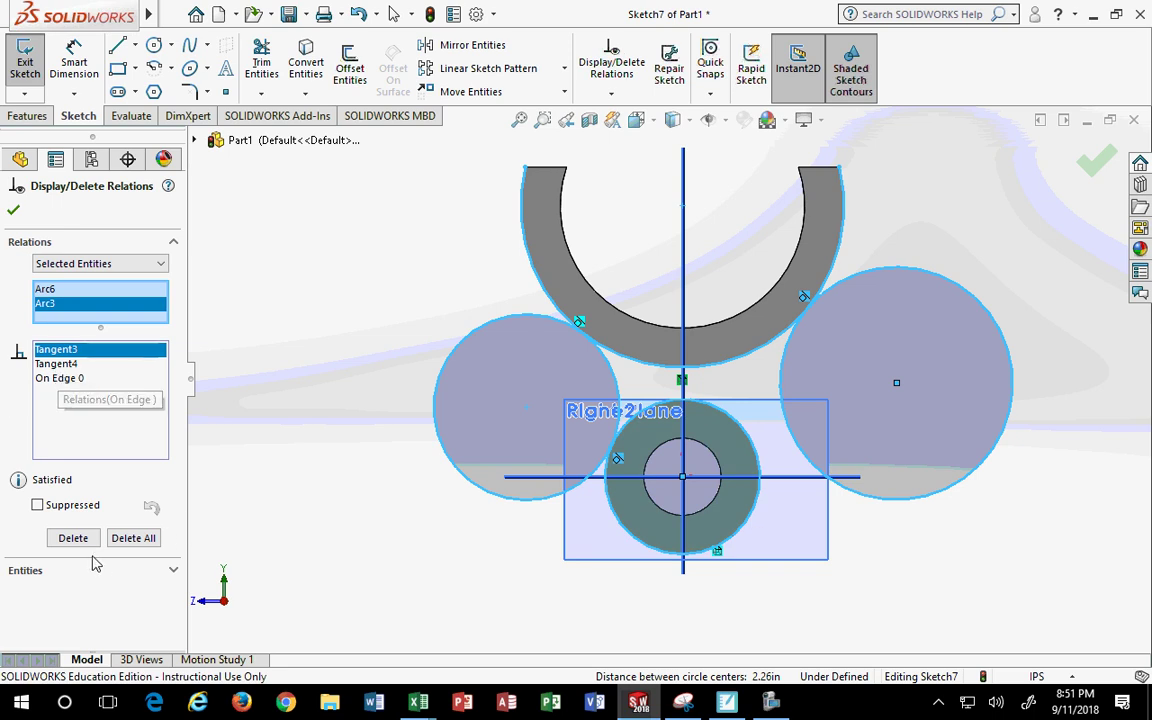
pyautogui.click(13, 213)
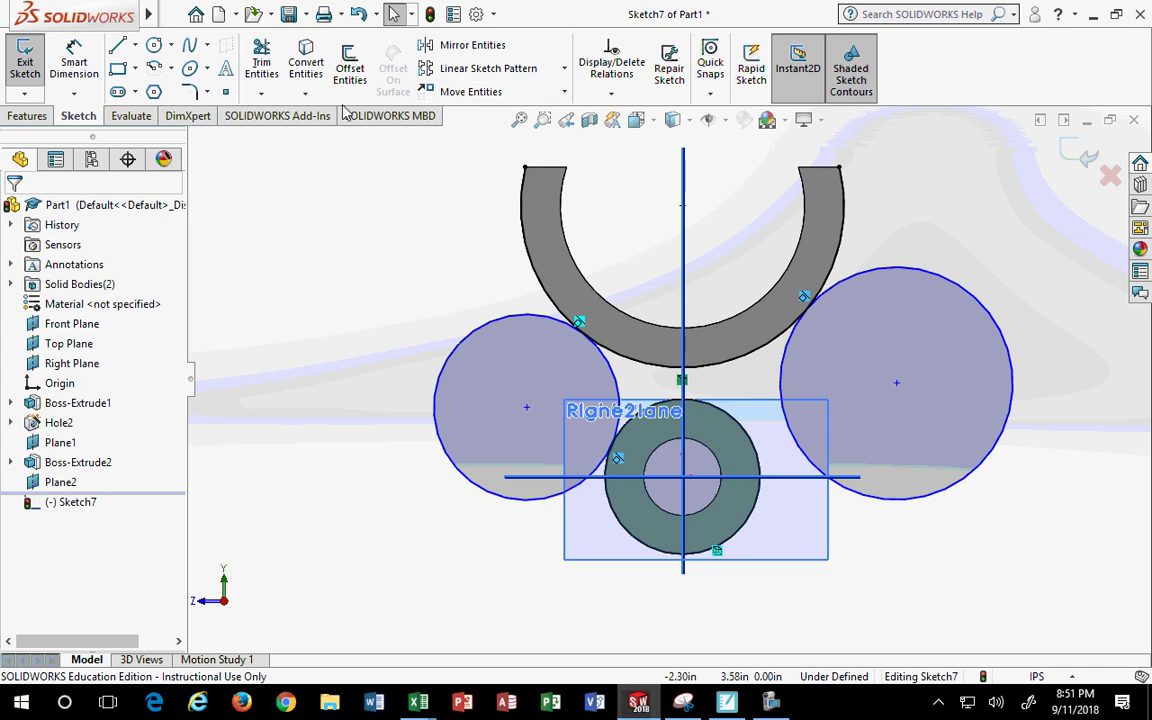
# Make the right circle tangent to the lower ring's outer circle (Tangent5)
pyautogui.click(612, 96)
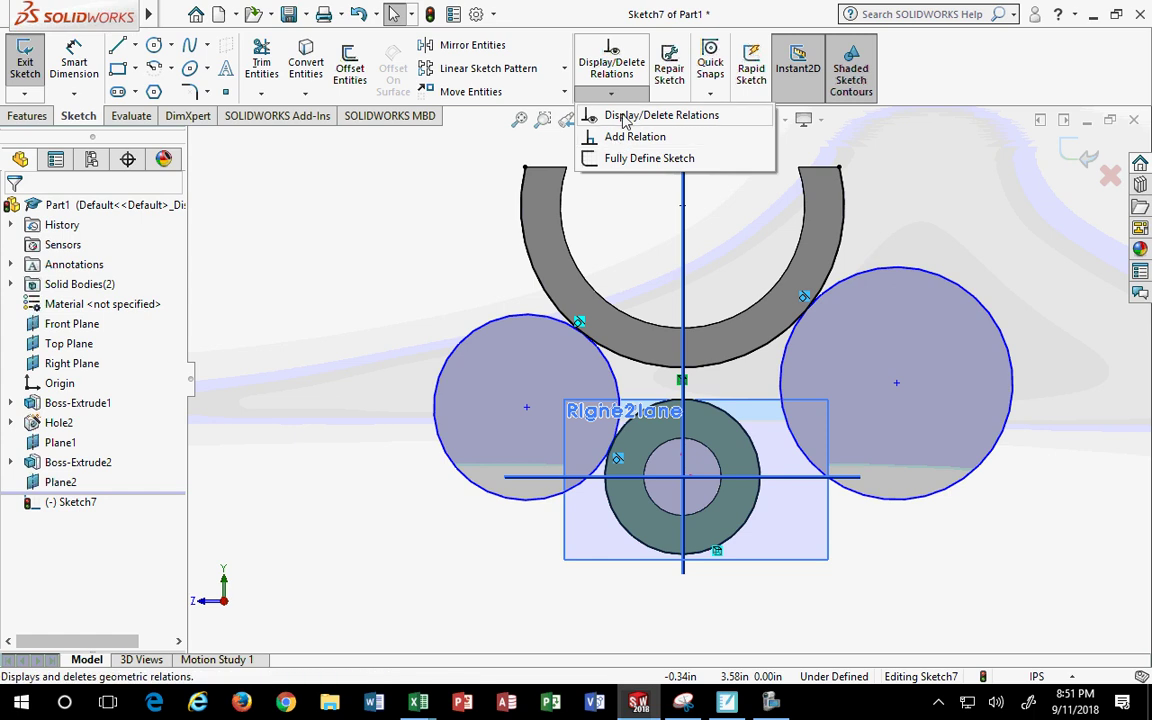
pyautogui.click(630, 137)
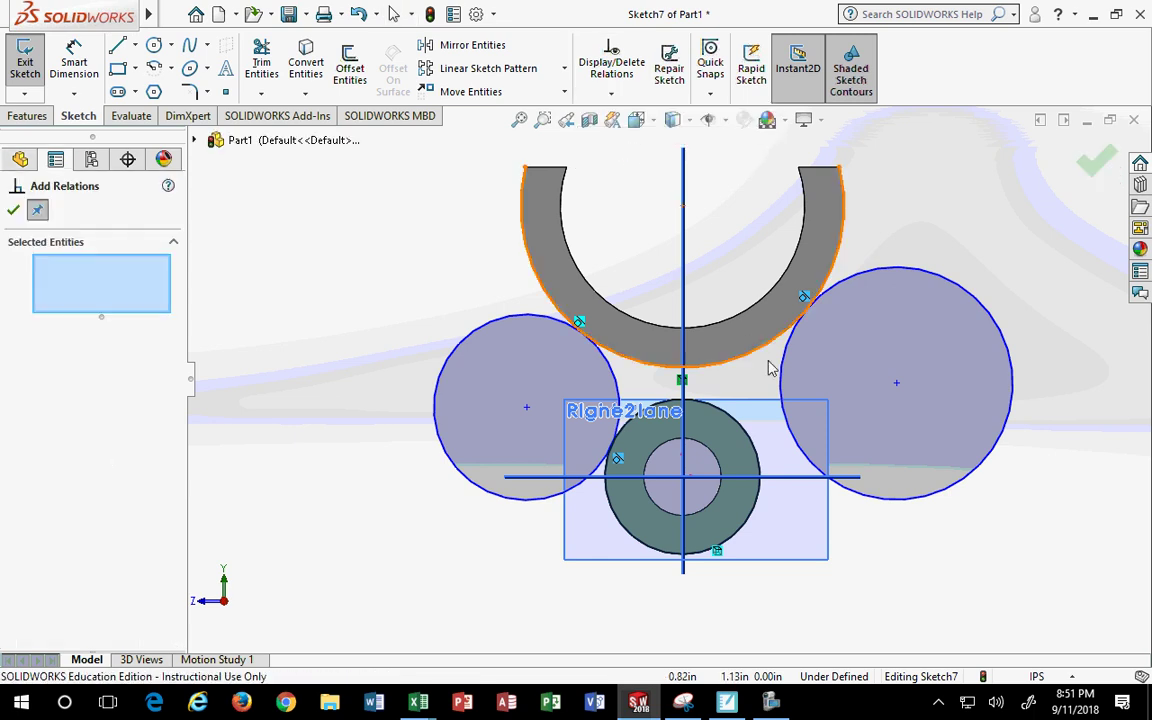
pyautogui.click(856, 496)
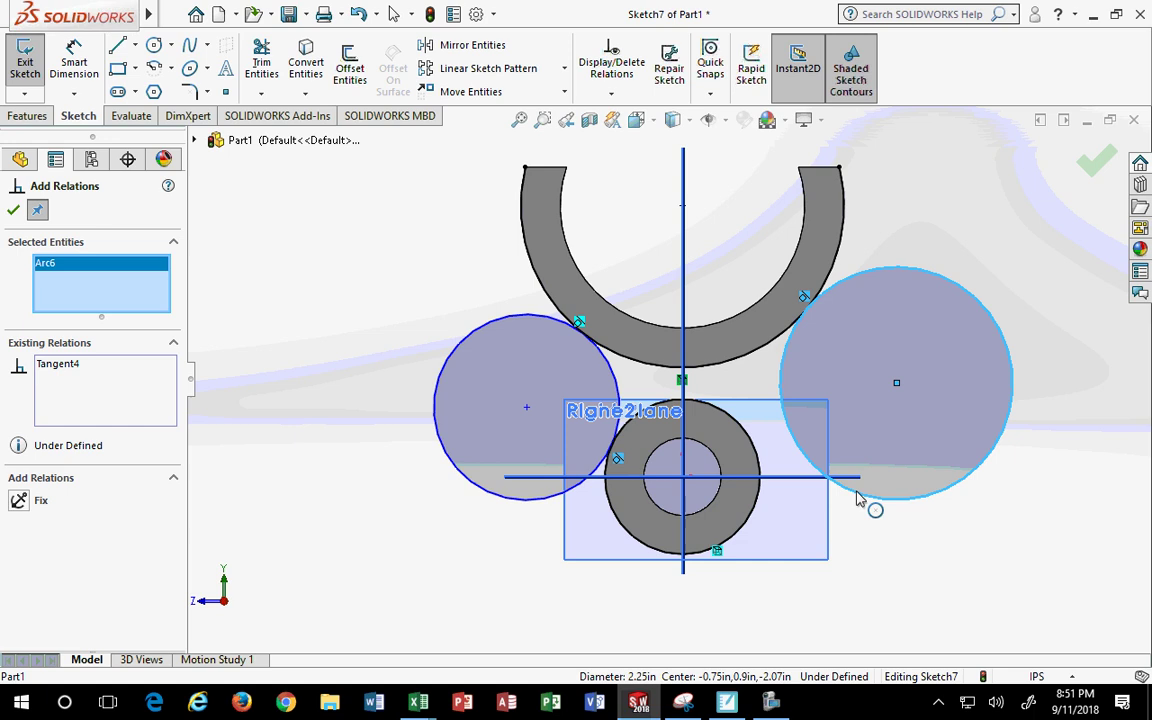
pyautogui.click(752, 444)
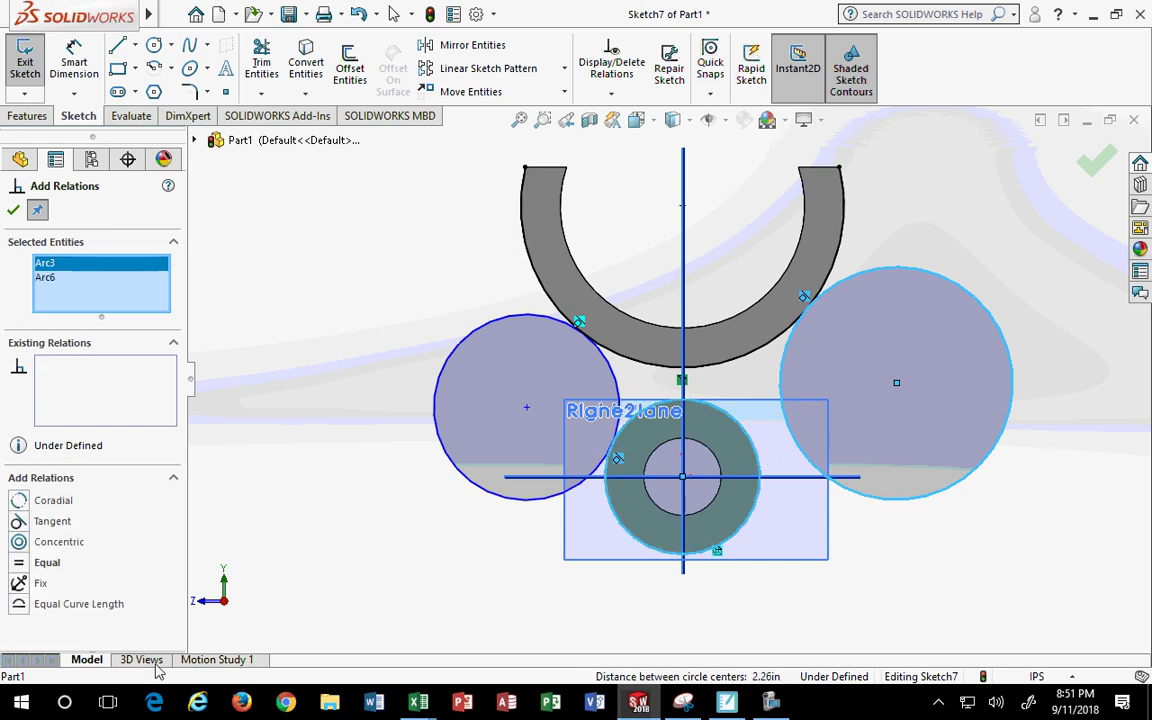
pyautogui.click(662, 588)
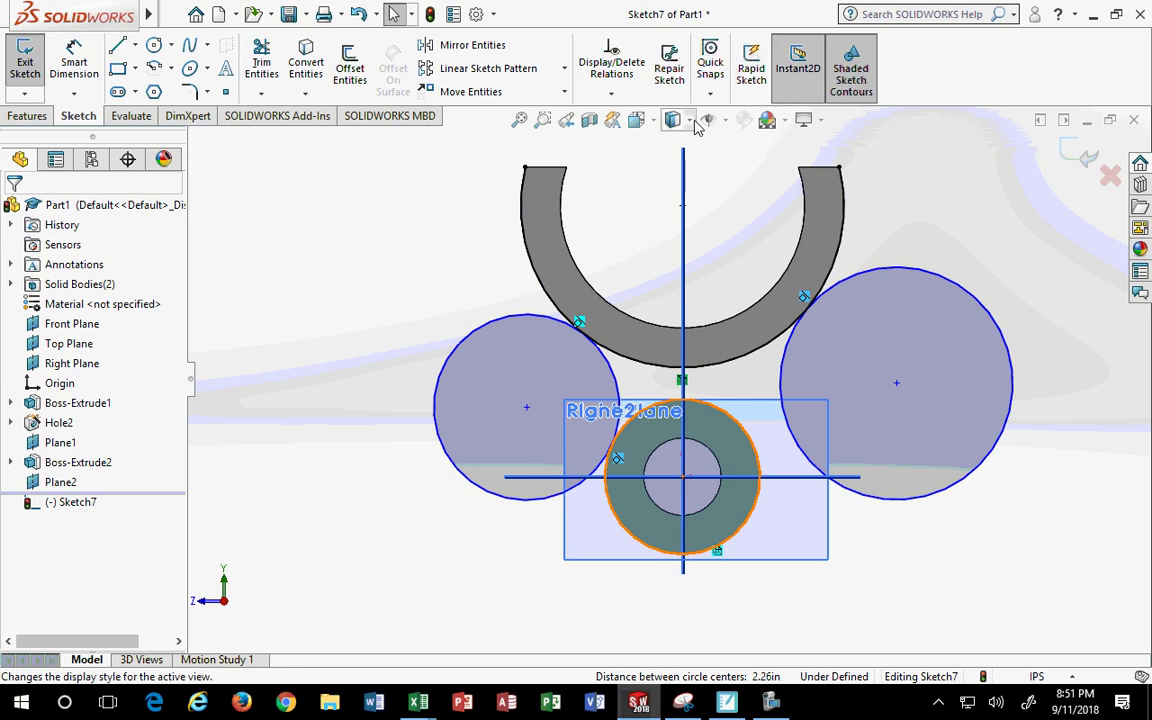
pyautogui.hotkey('alt', 'v')
pyautogui.press('Escape')
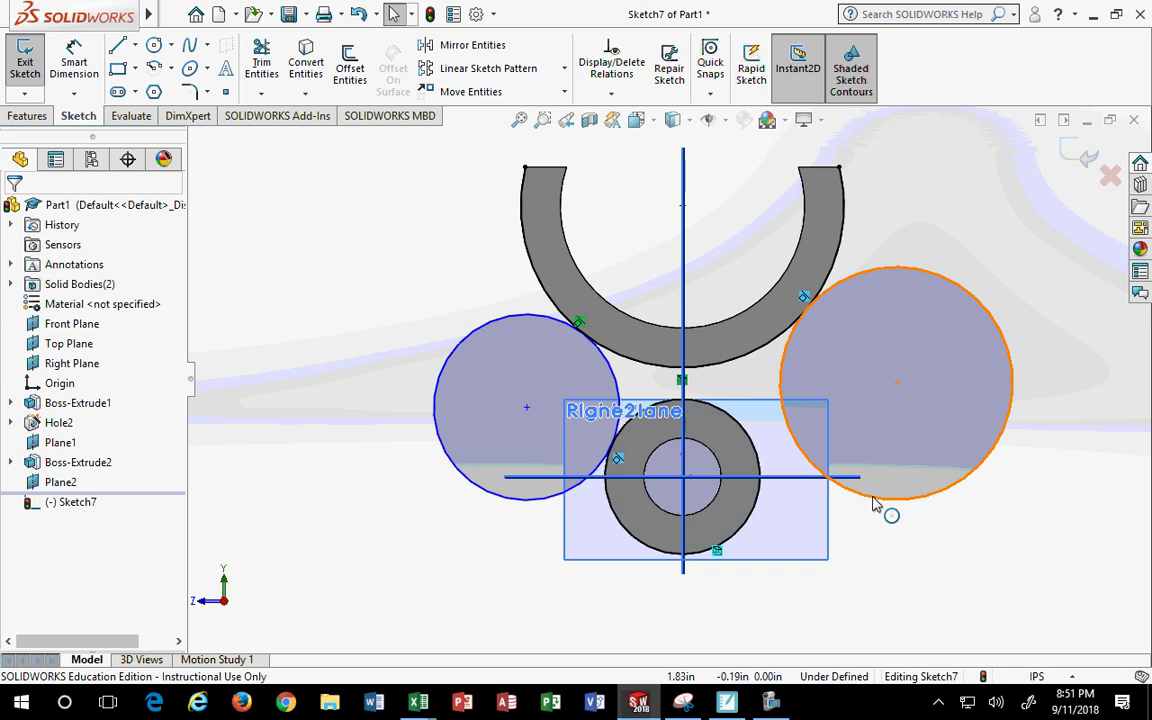
pyautogui.click(873, 505)
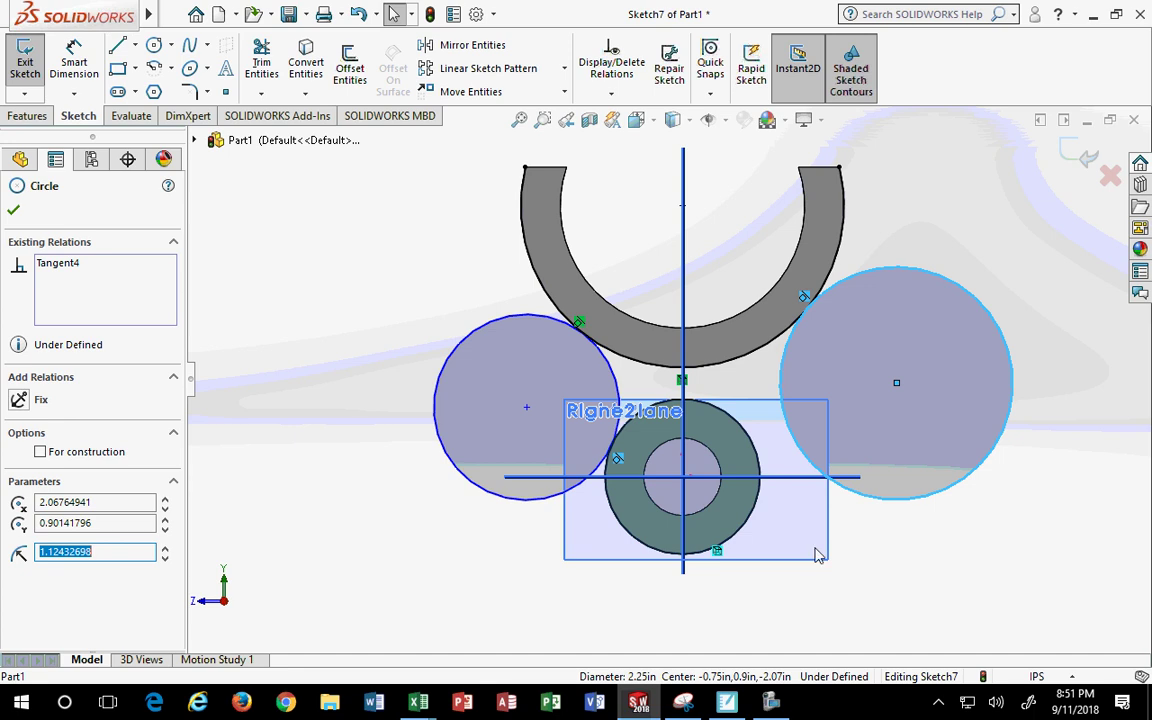
pyautogui.keyDown('ctrl'); pyautogui.click(749, 445); pyautogui.keyUp('ctrl')
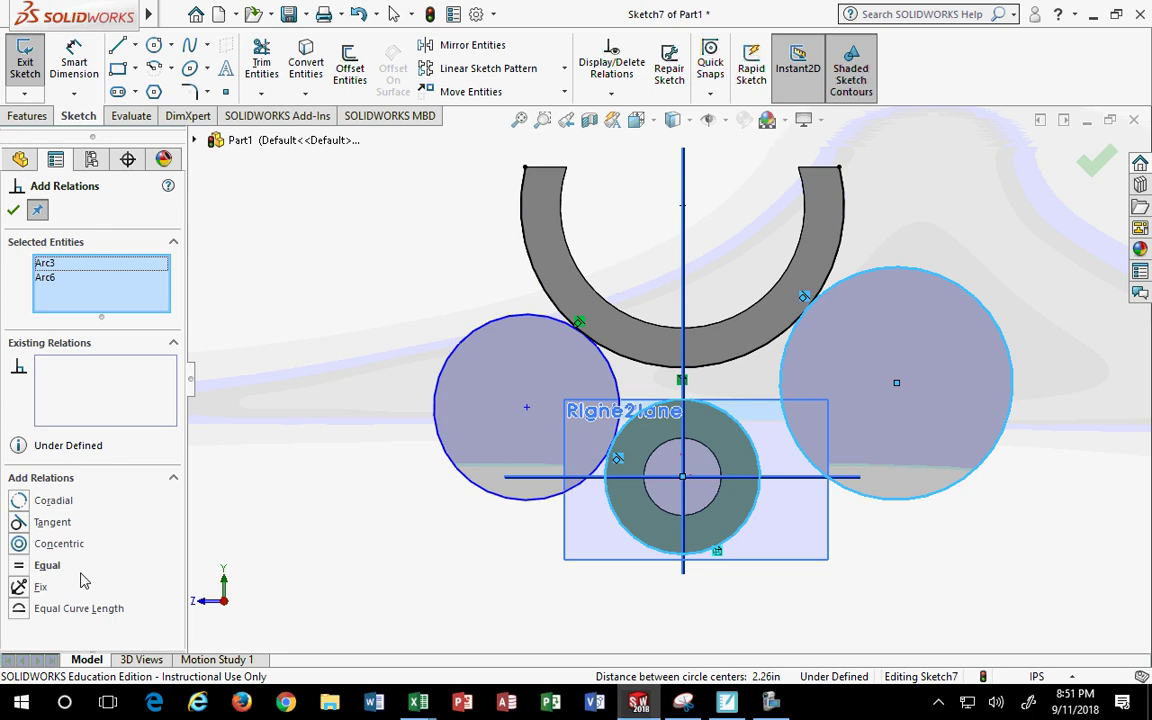
pyautogui.click(19, 522)
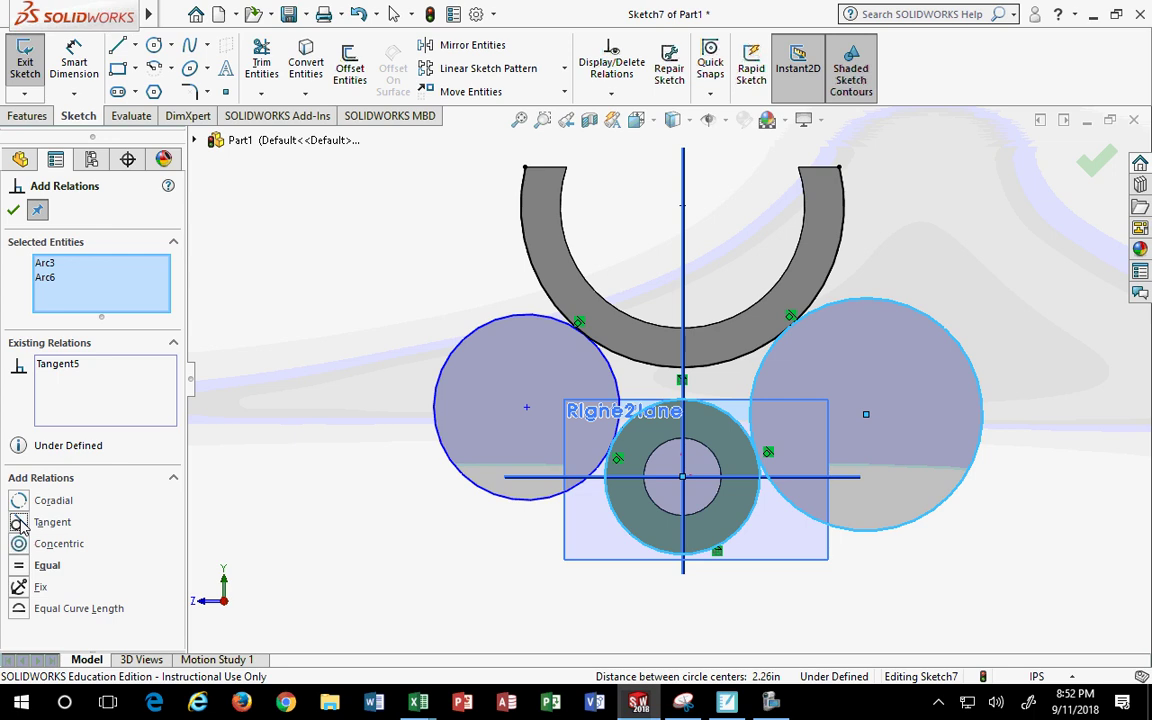
pyautogui.click(13, 209)
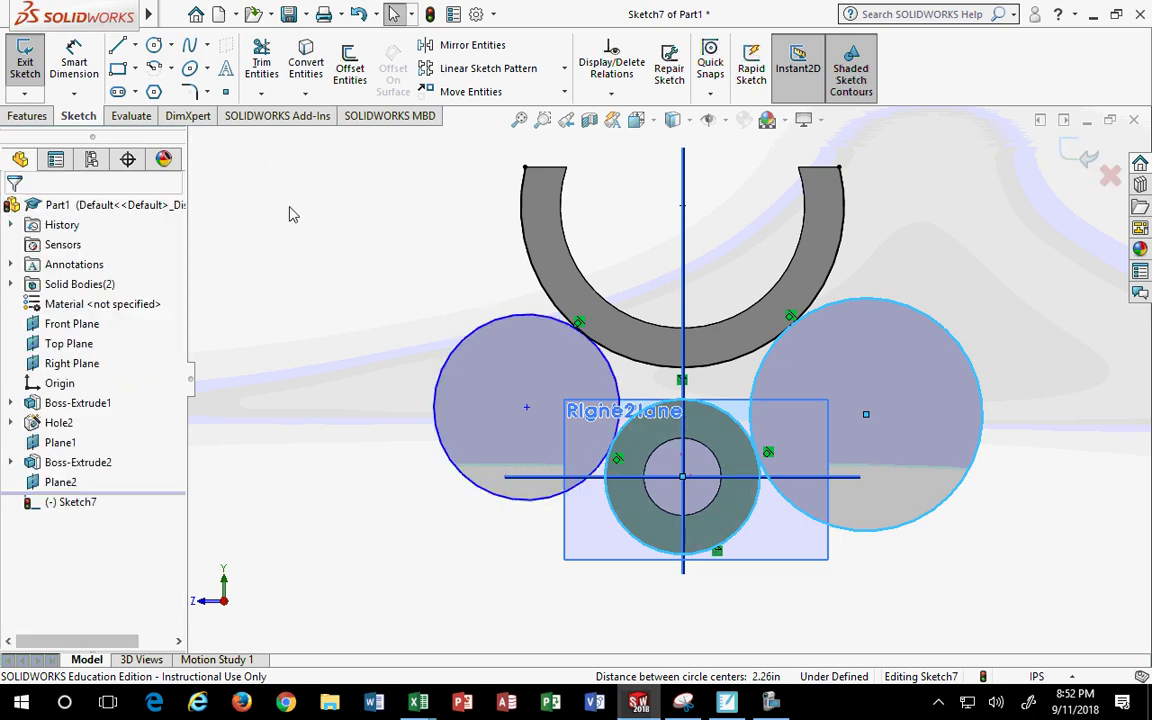
# Trim both side circles into connecting arcs and dock SOLIDWORKS beside the reference drawing
pyautogui.click(261, 62)
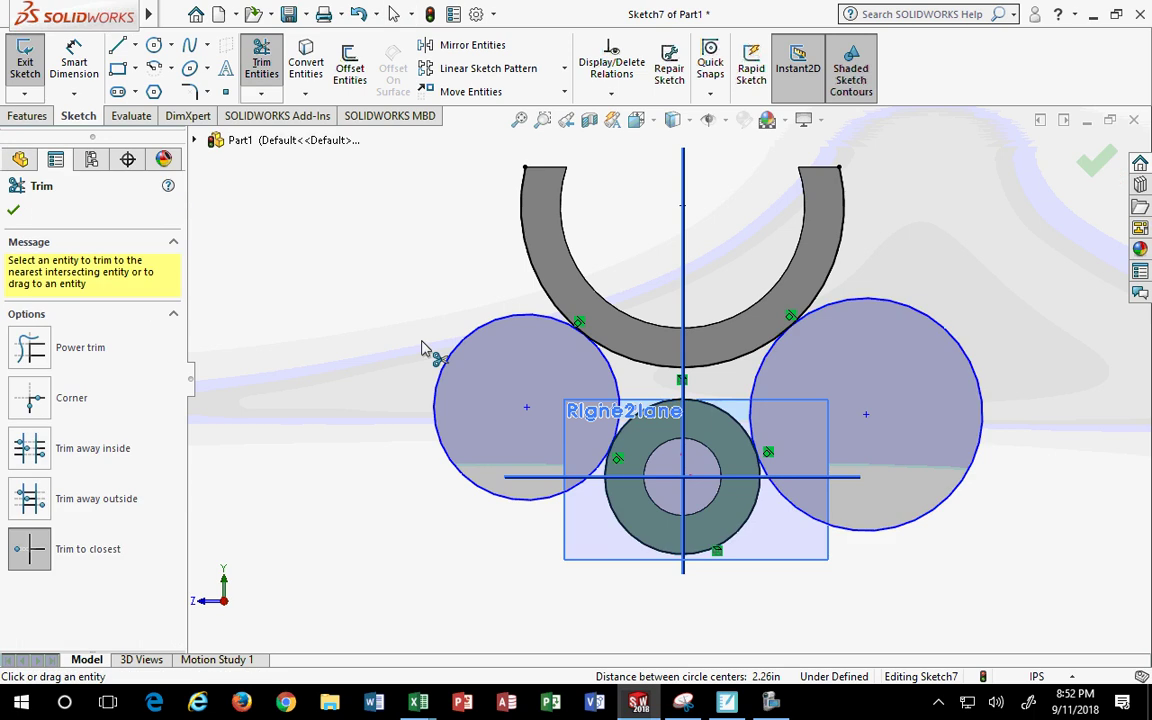
pyautogui.click(457, 348)
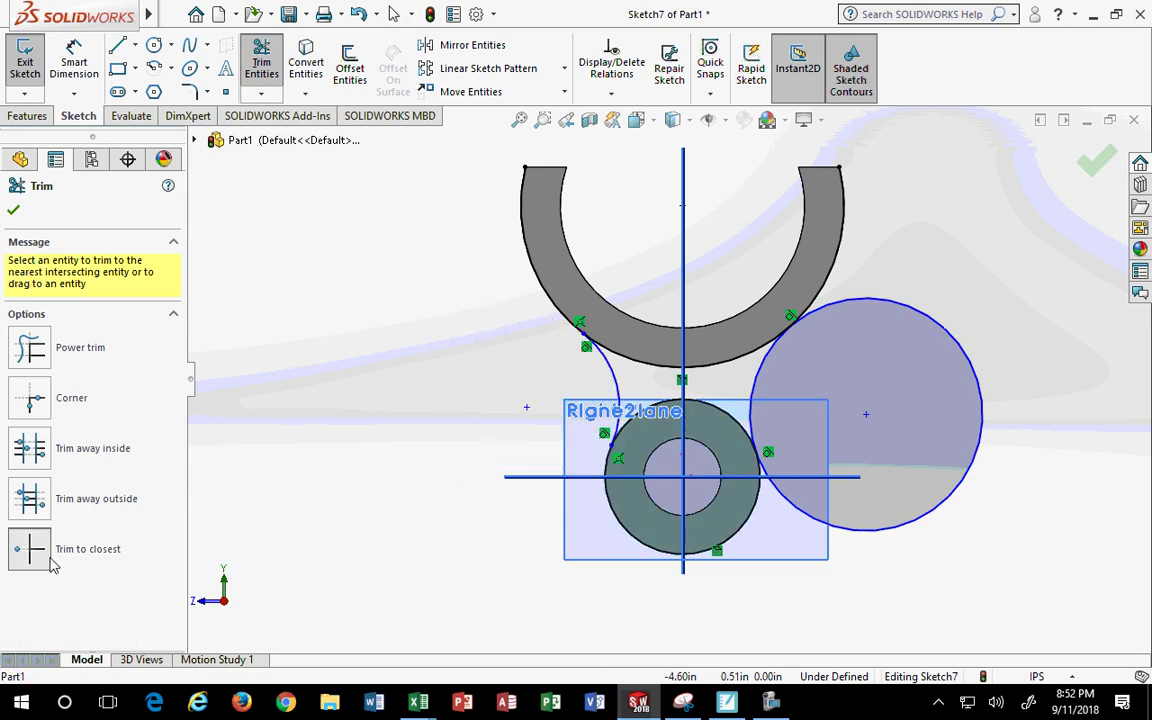
pyautogui.click(951, 342)
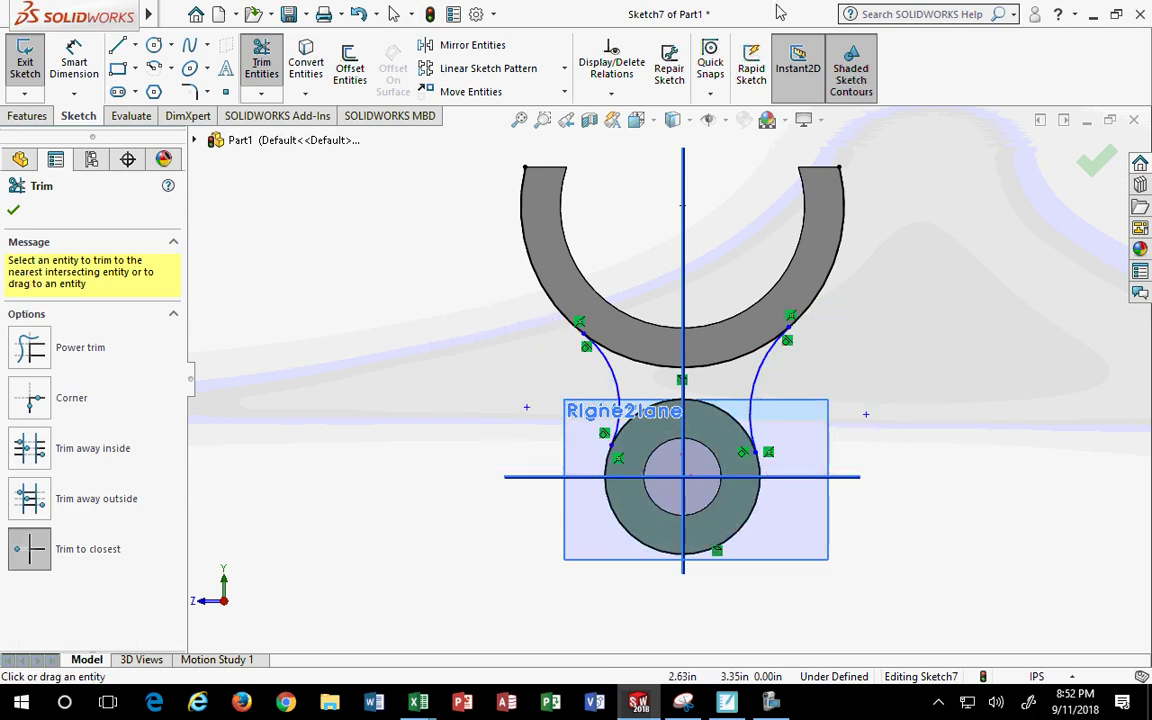
pyautogui.moveTo(780, 12); pyautogui.dragTo(3, 415)
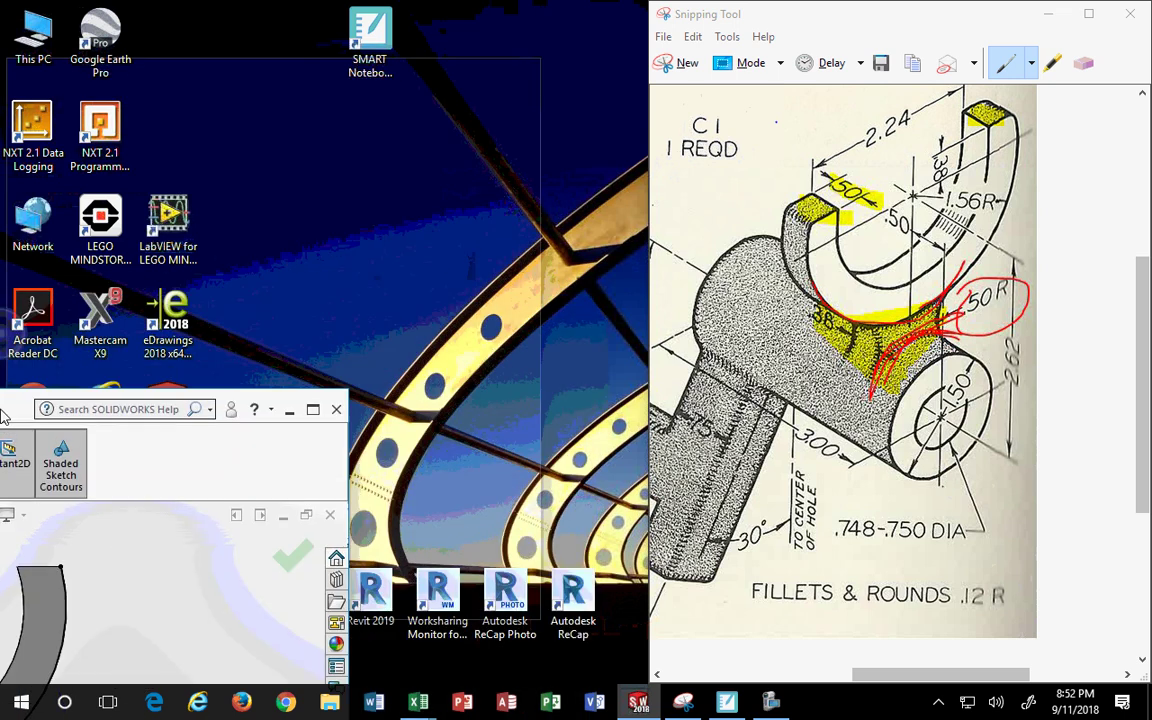
pyautogui.moveTo(3, 415); pyautogui.dragTo(0, 415)
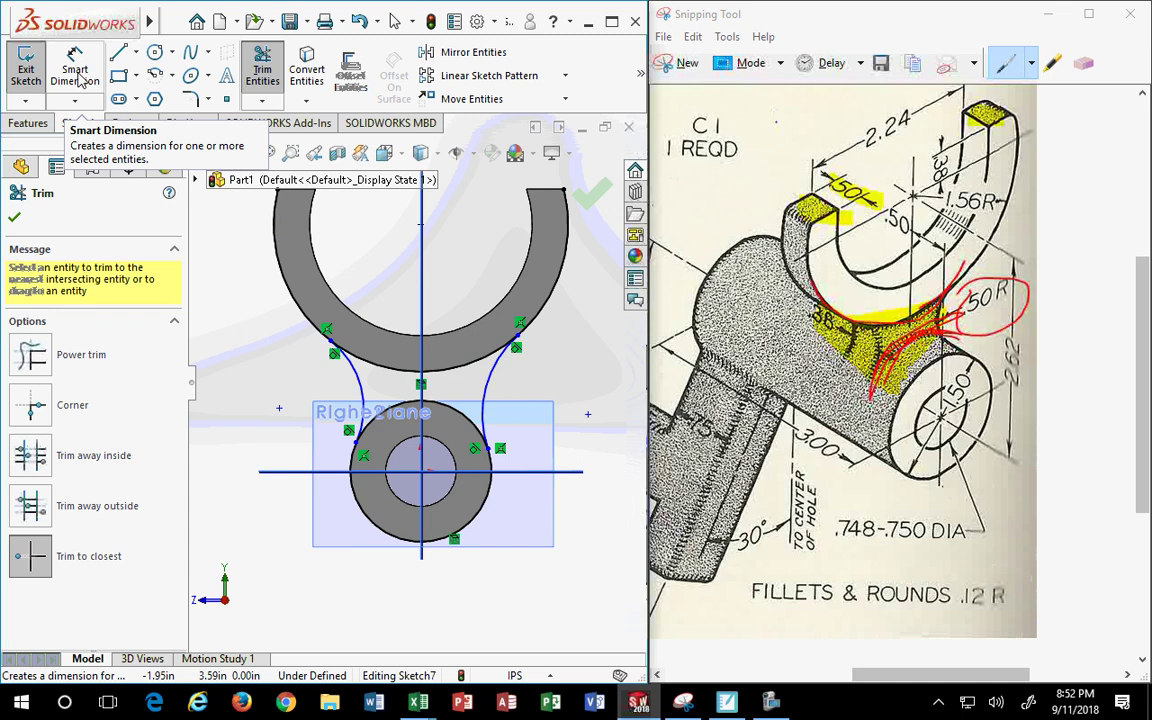
# Dimension the left connecting arc with a 0.50 in radius
pyautogui.click(80, 78)
pyautogui.click(340, 372)
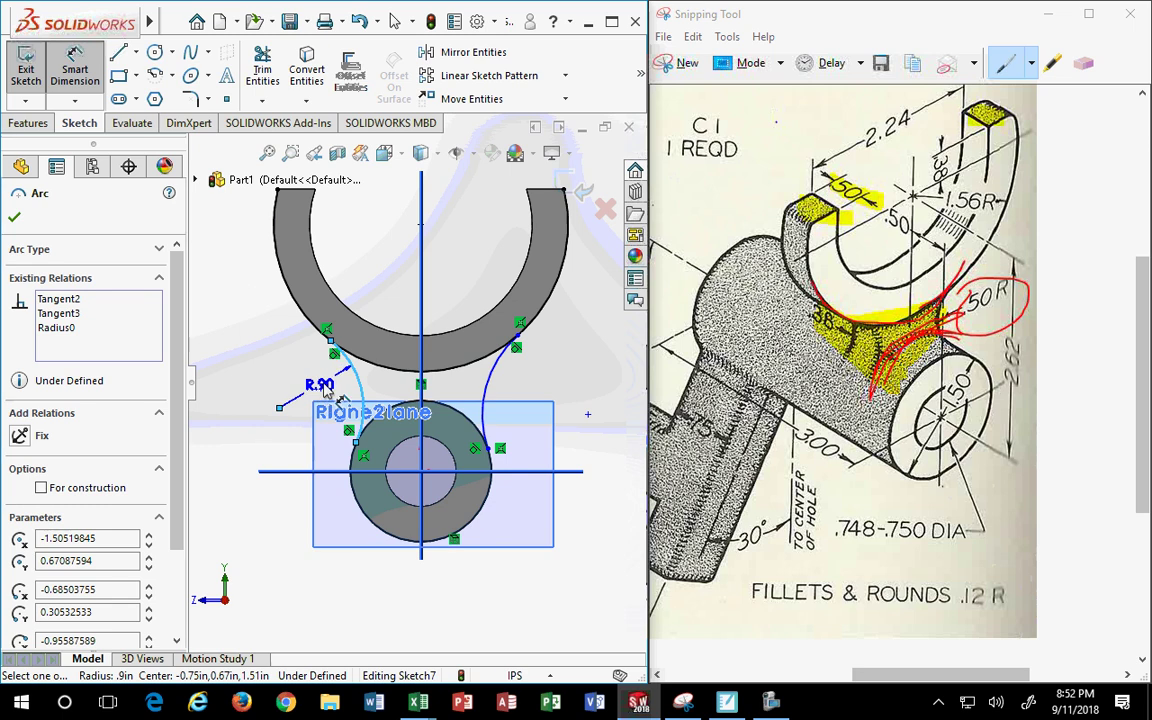
pyautogui.click(300, 362)
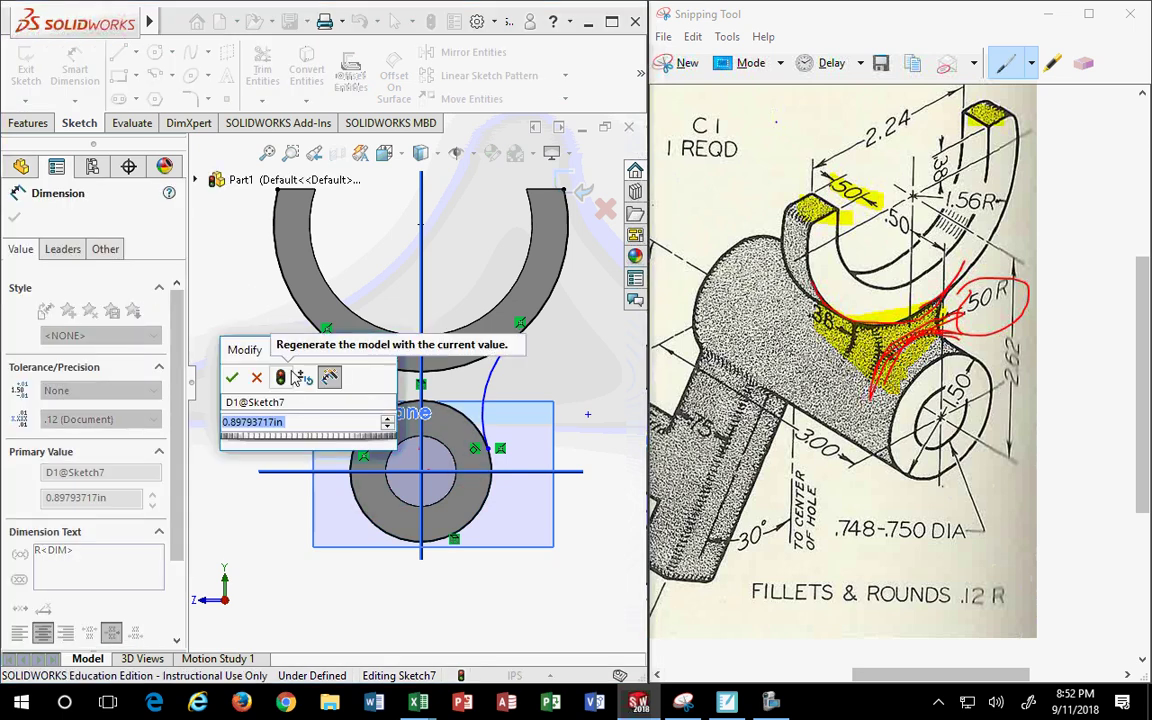
pyautogui.write('.5')
pyautogui.press('Return')
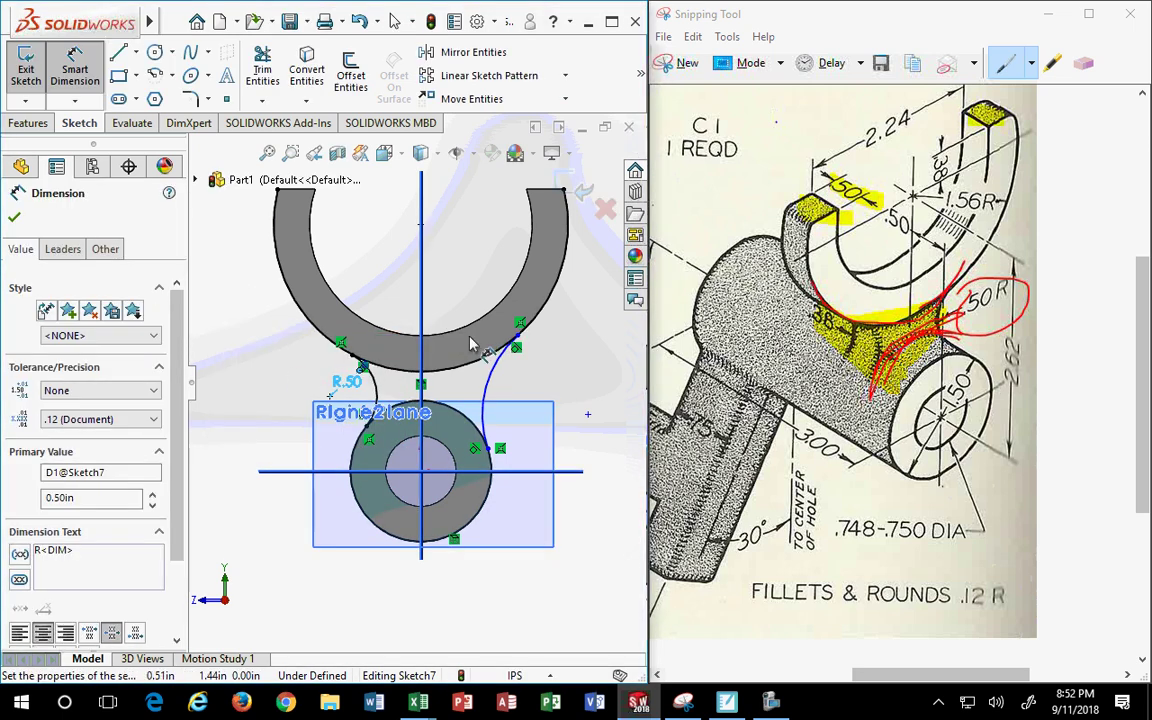
pyautogui.scroll(-2, 478, 365)
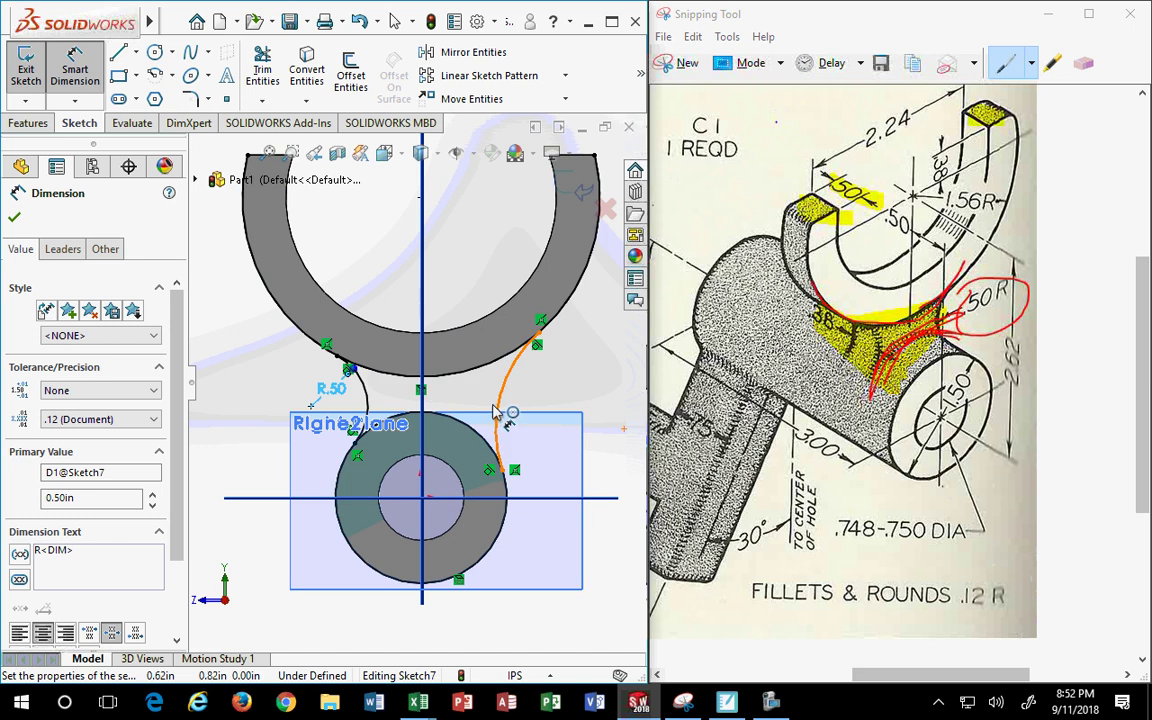
pyautogui.press('Escape')
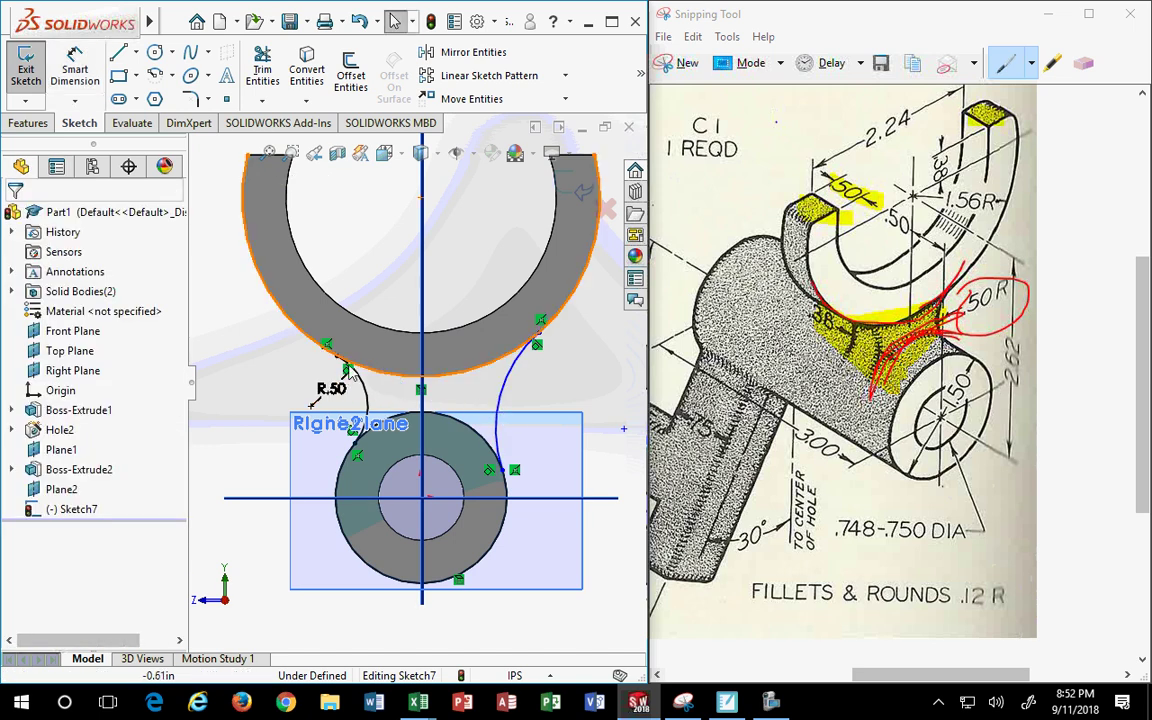
# Add an Equal relation so the right arc matches the left R.50 arc
pyautogui.moveTo(331, 389); pyautogui.dragTo(338, 398)
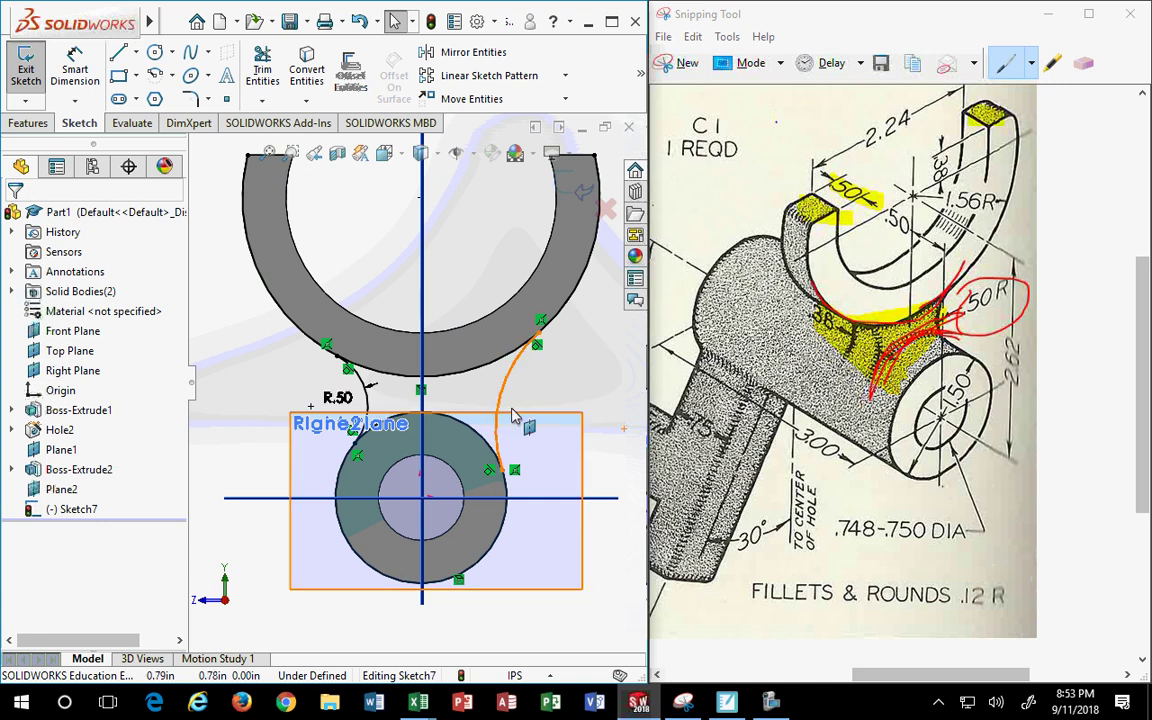
pyautogui.click(368, 397)
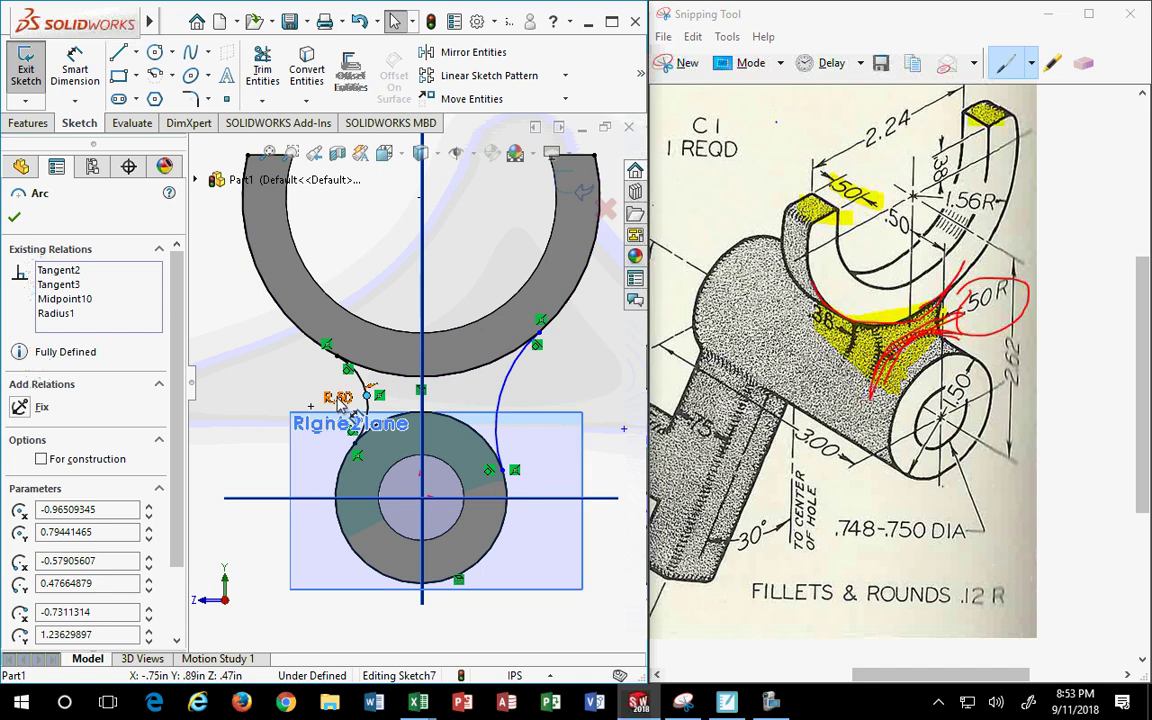
pyautogui.click(507, 392)
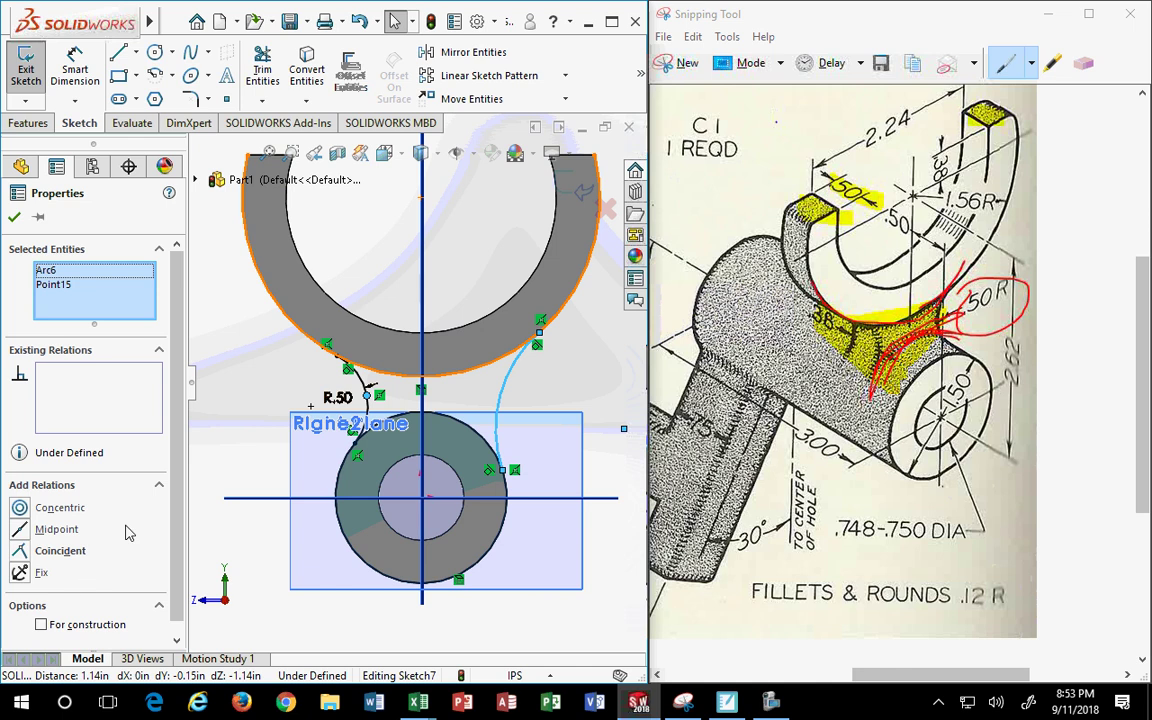
pyautogui.click(249, 367)
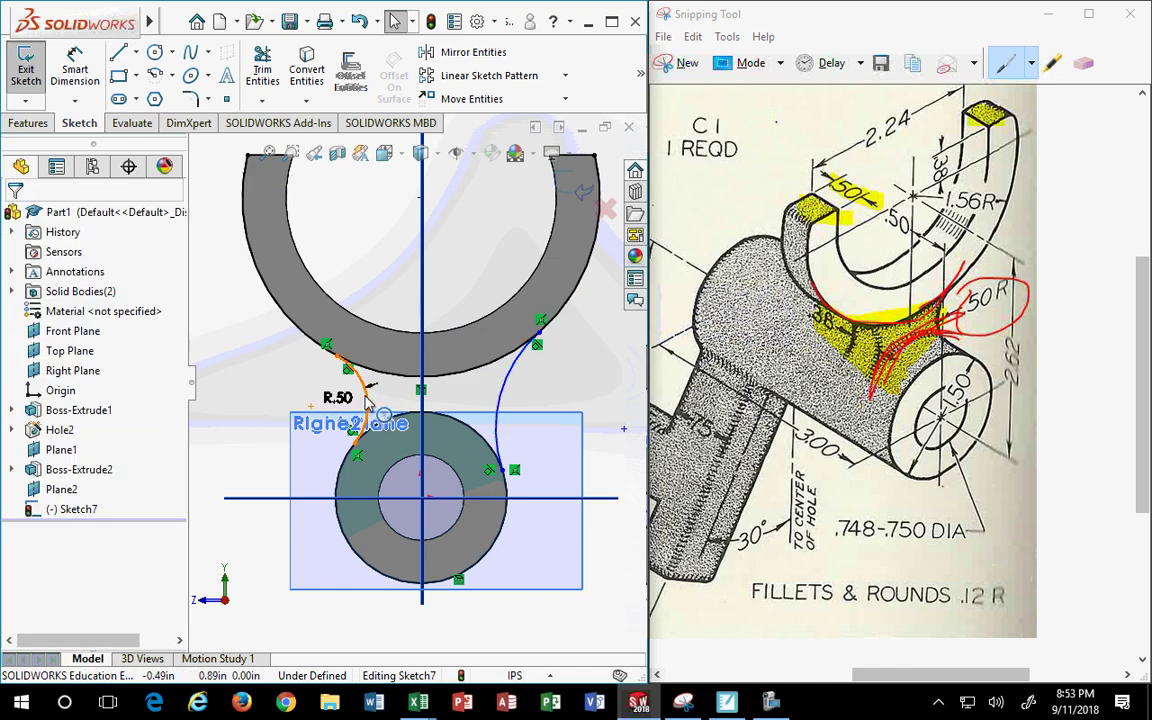
pyautogui.scroll(-1, 370, 405)
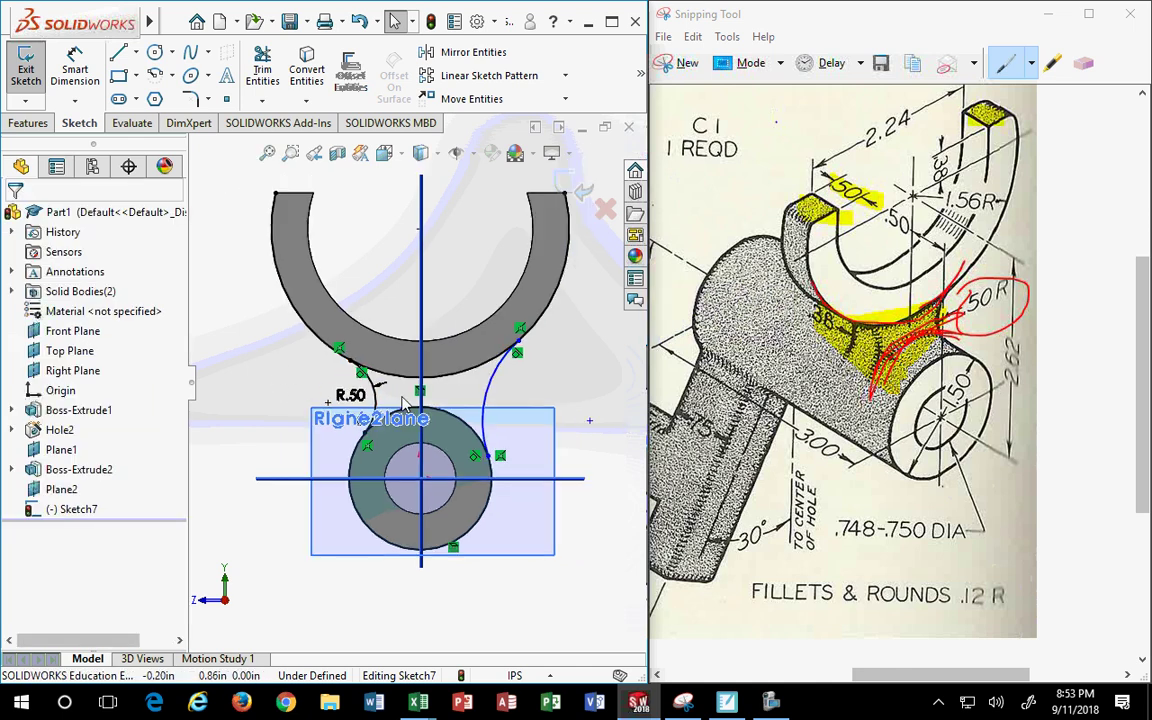
pyautogui.scroll(-1, 400, 403)
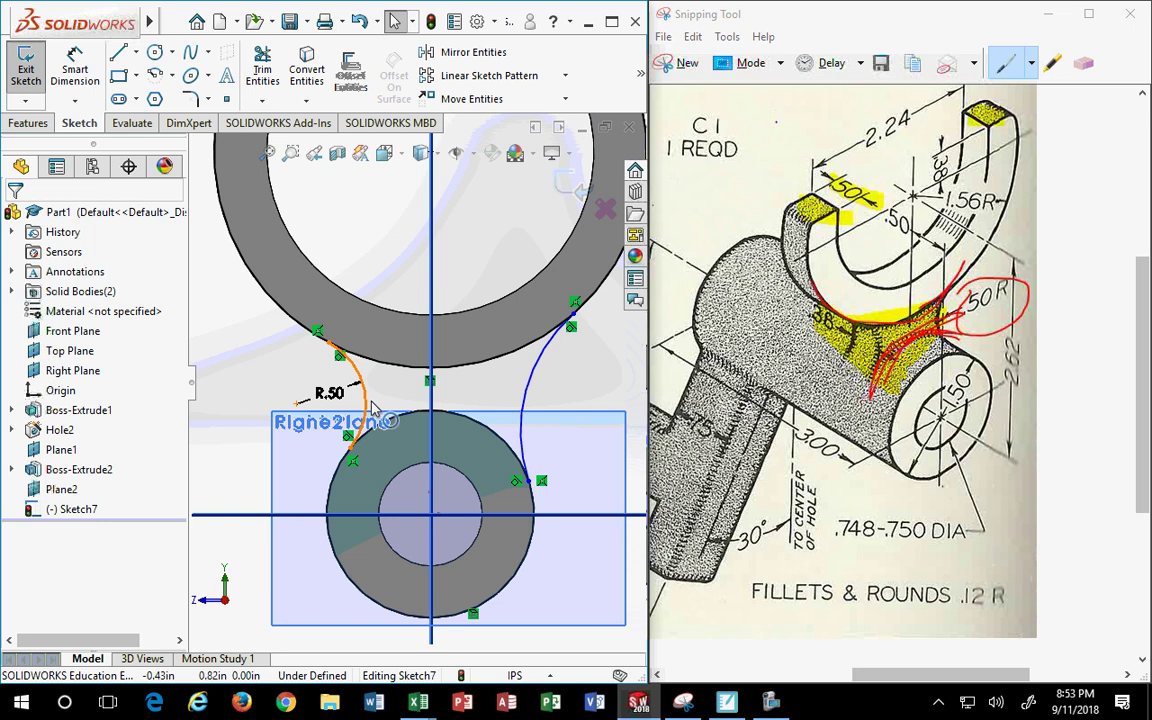
pyautogui.click(363, 401)
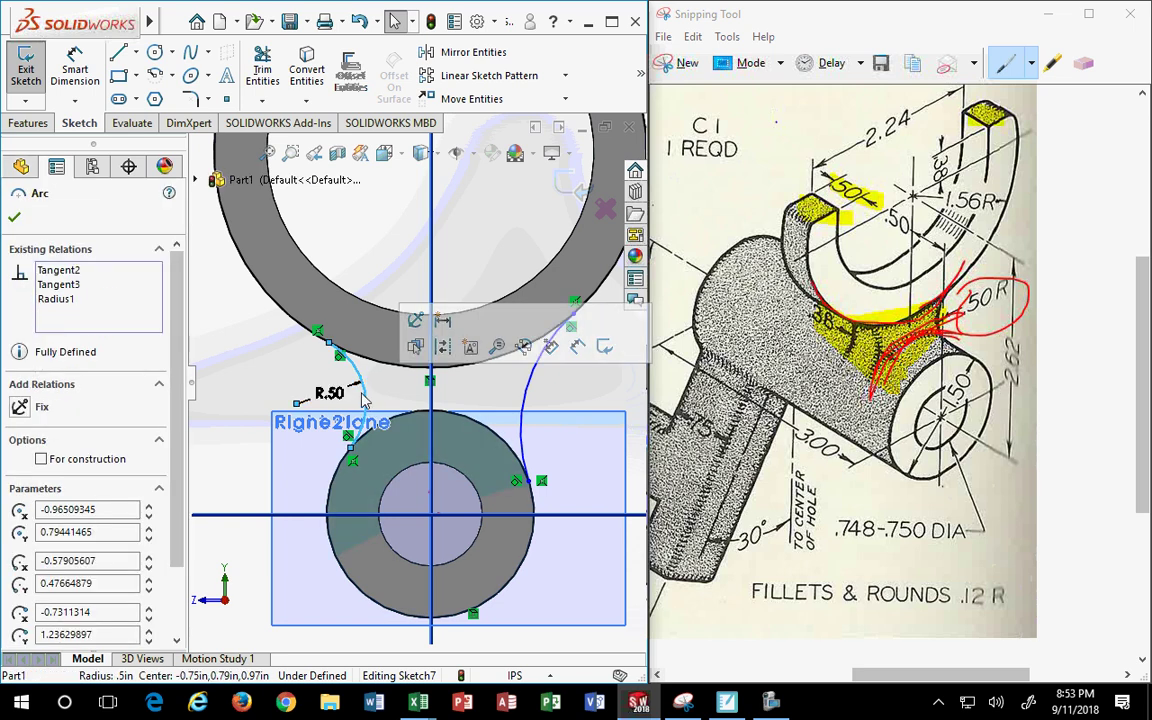
pyautogui.click(521, 401)
pyautogui.keyDown('ctrl'); pyautogui.click(521, 401); pyautogui.keyUp('ctrl')
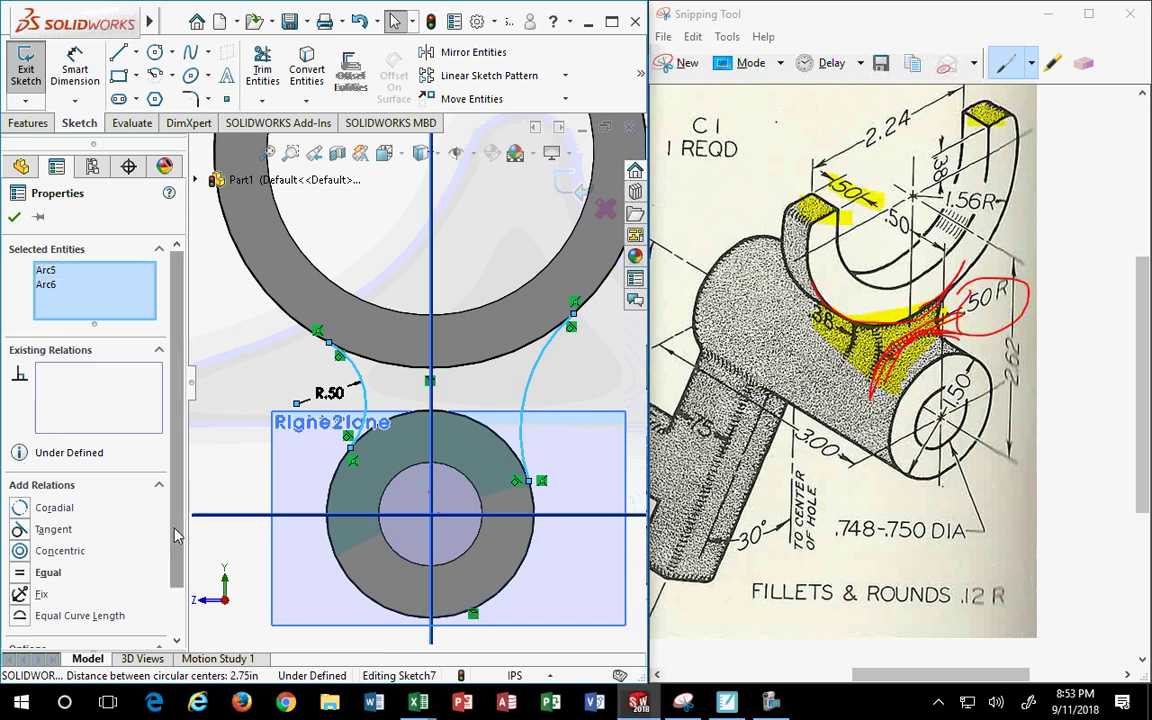
pyautogui.scroll(-1, 172, 533)
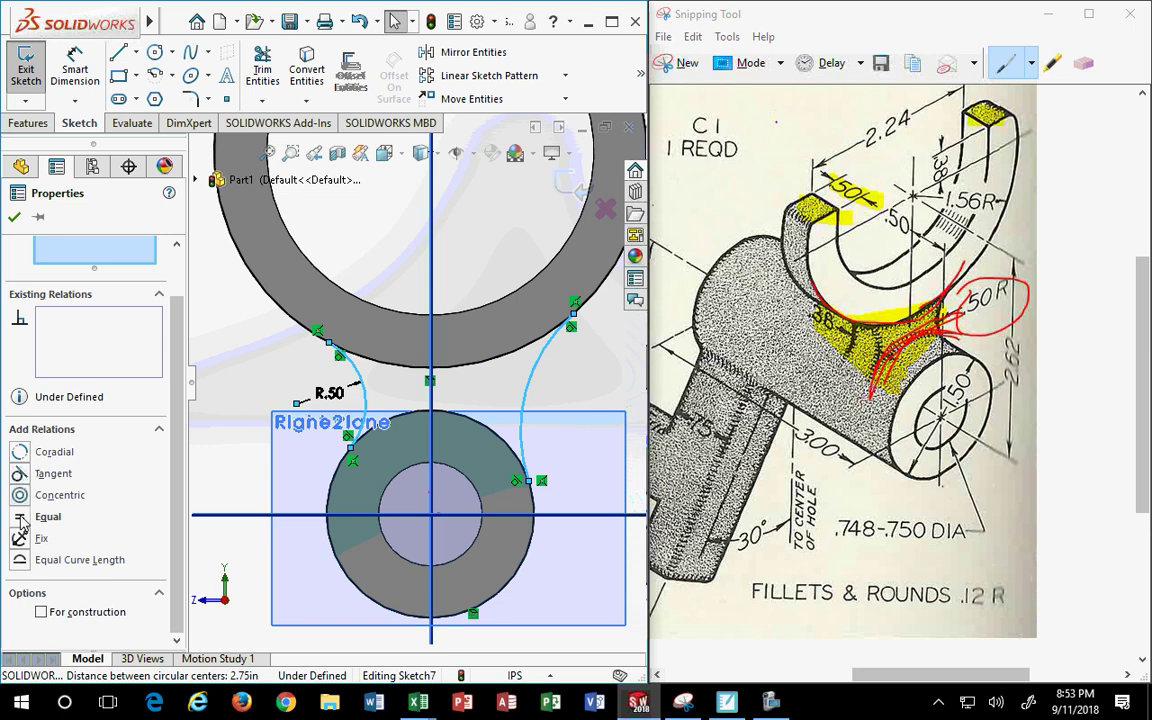
pyautogui.click(21, 520)
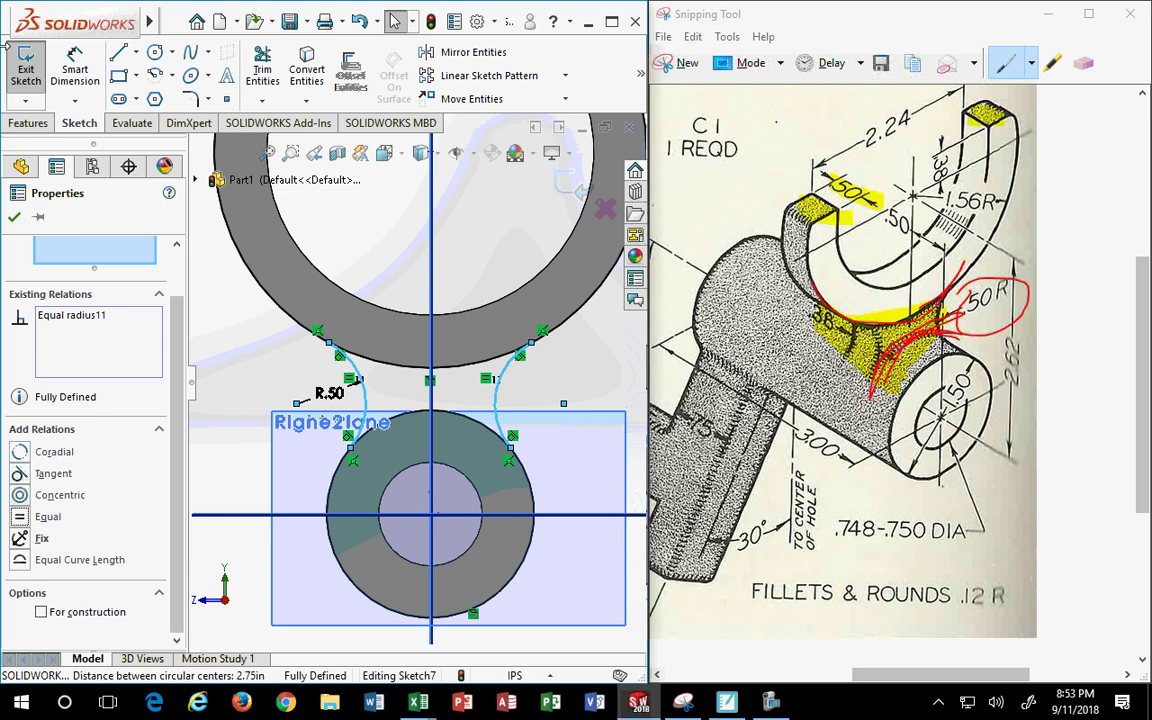
pyautogui.click(14, 216)
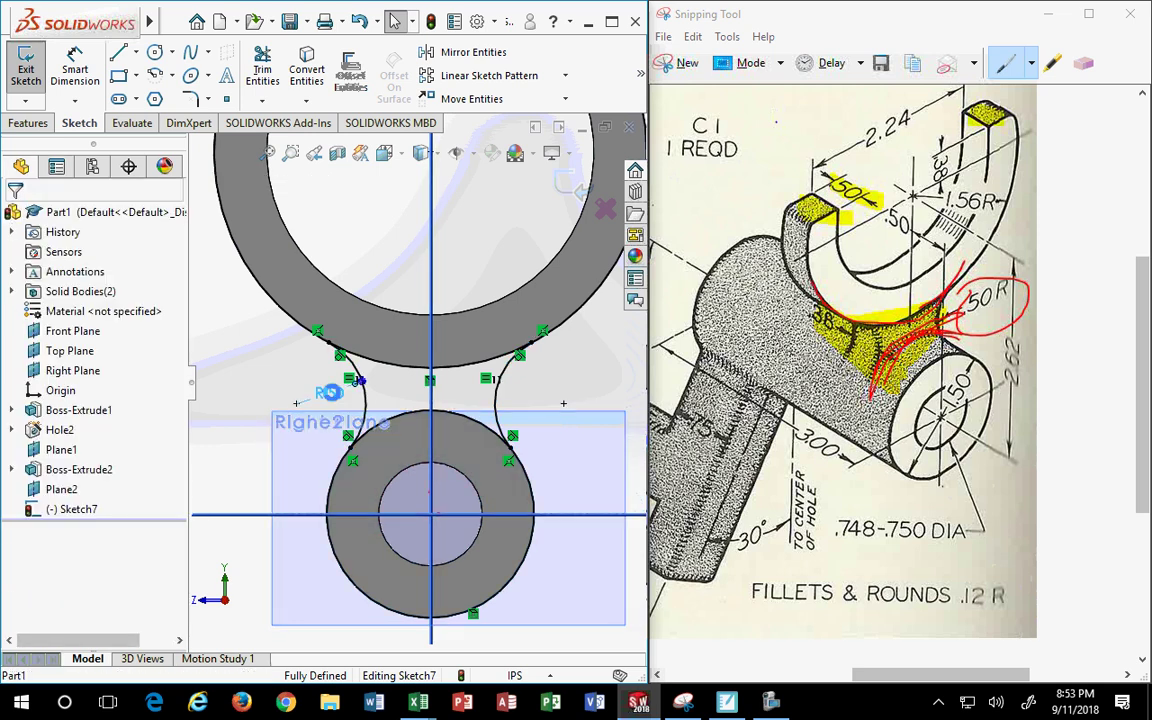
# Change the arc radius to 0.75 in, then set it back to 0.50 in
pyautogui.doubleClick(330, 393)
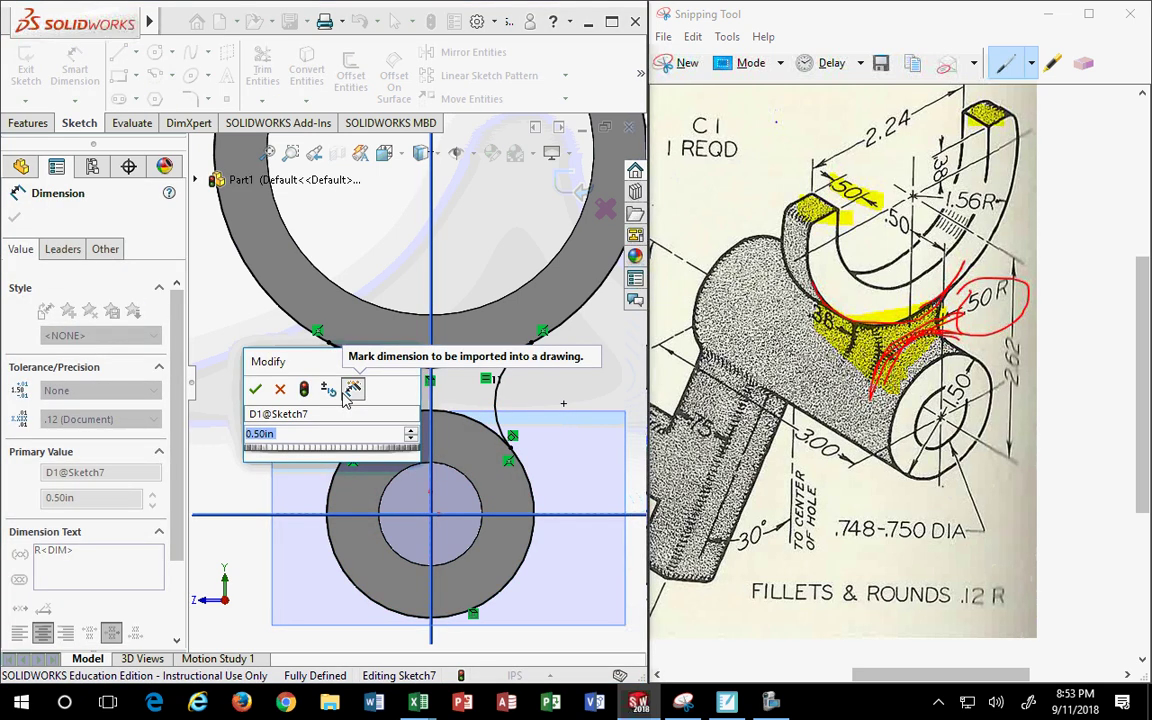
pyautogui.write('.75')
pyautogui.press('Return')
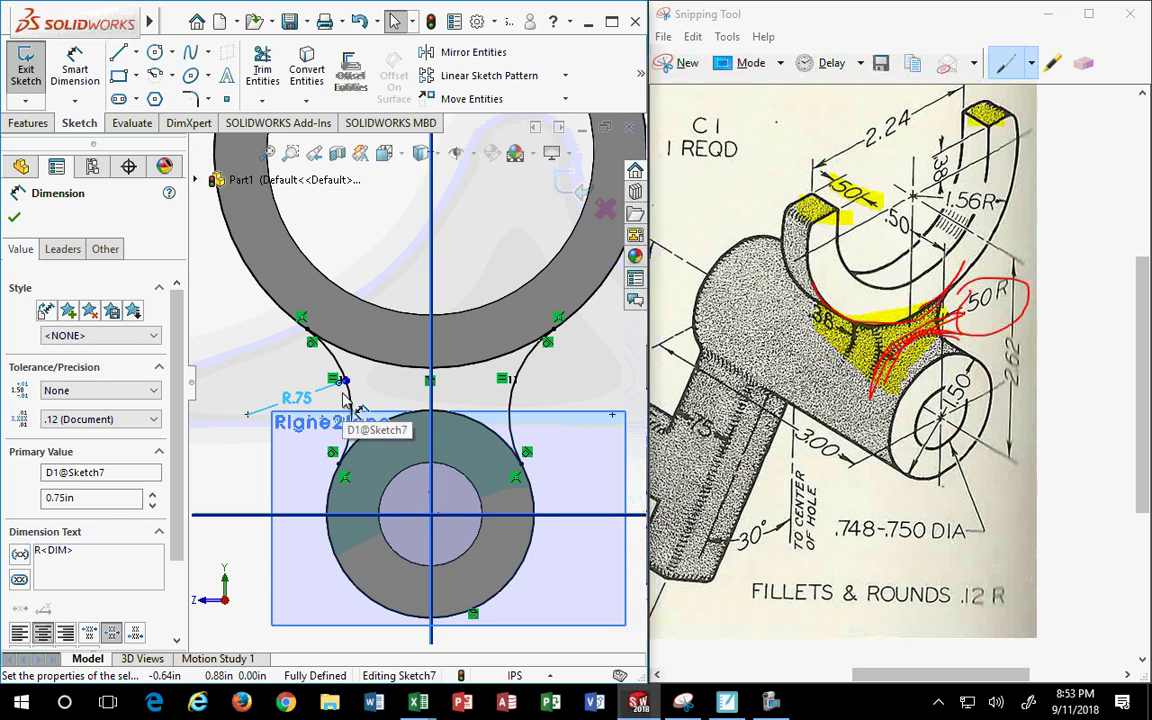
pyautogui.doubleClick(300, 400)
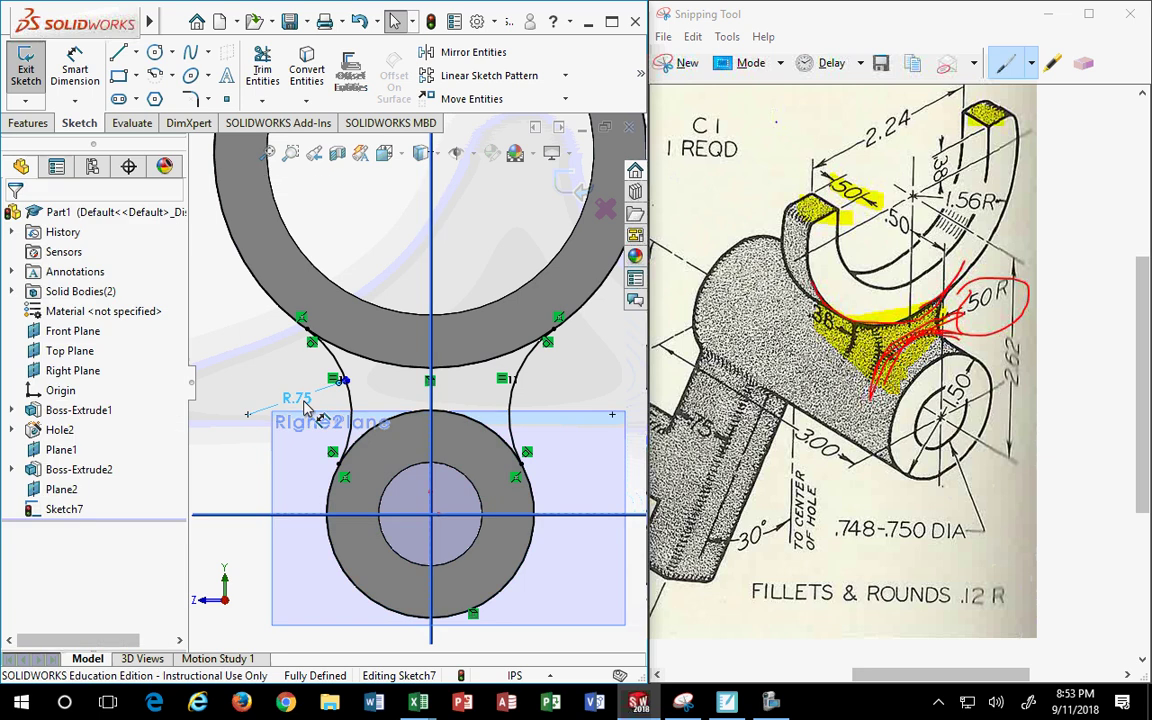
pyautogui.write('0.5')
pyautogui.press('Return')
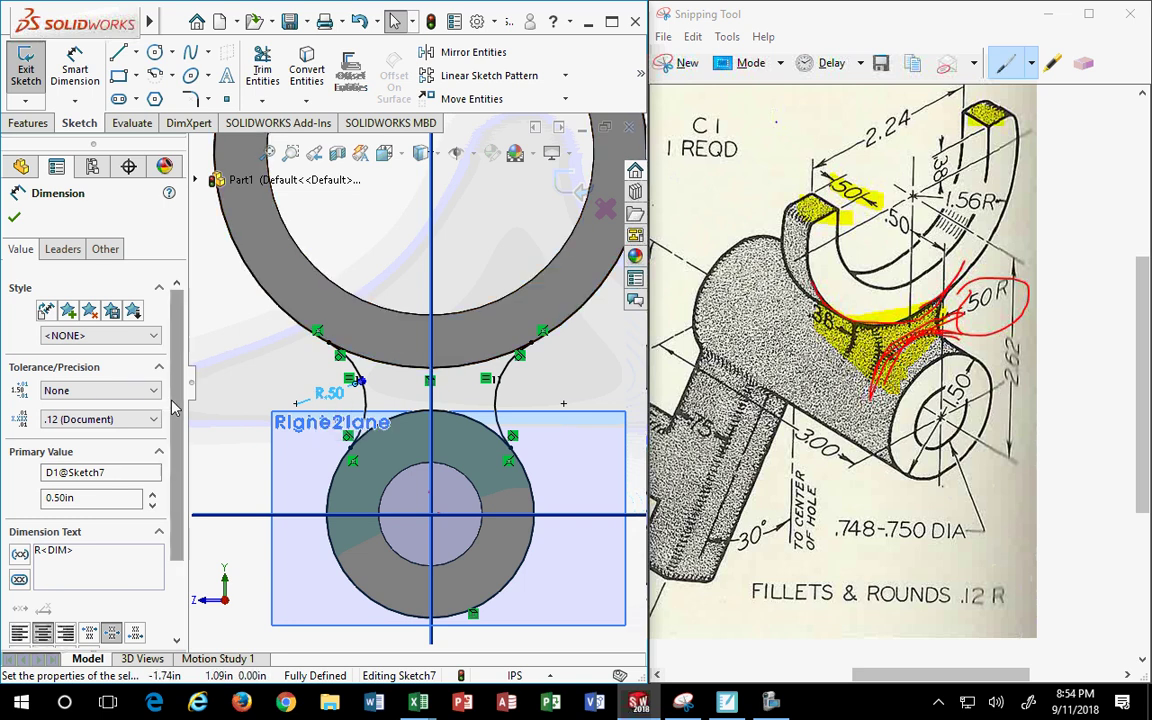
pyautogui.click(195, 320)
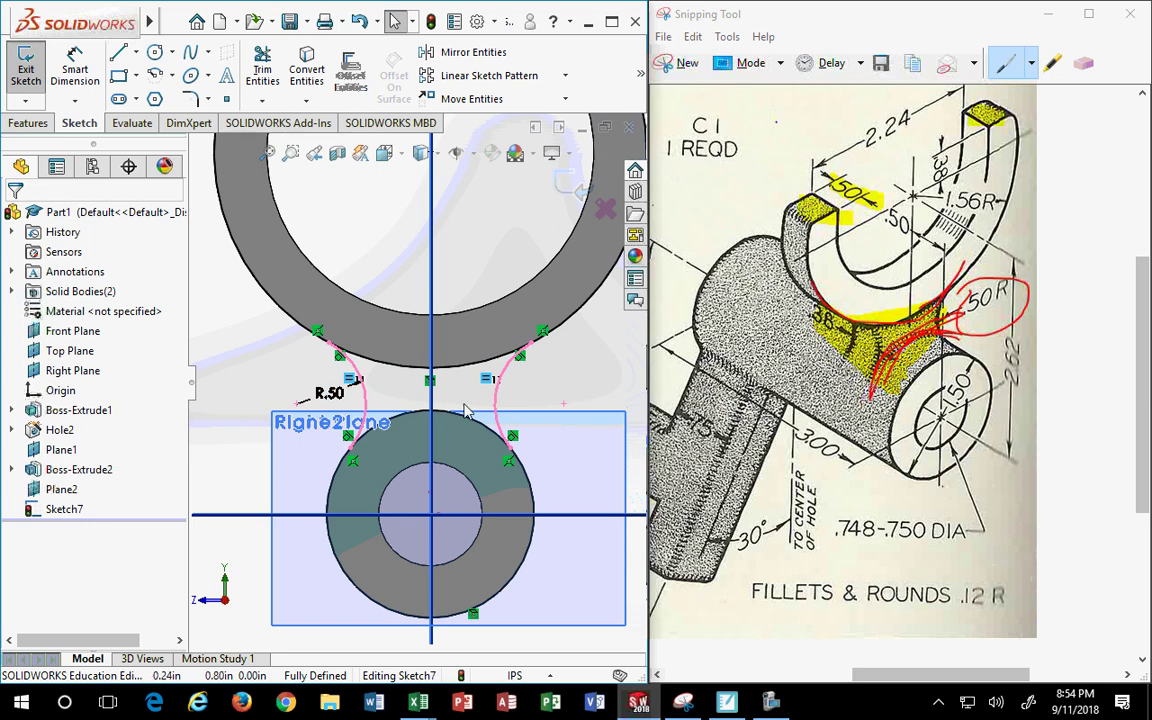
pyautogui.scroll(-3, 240, 372)
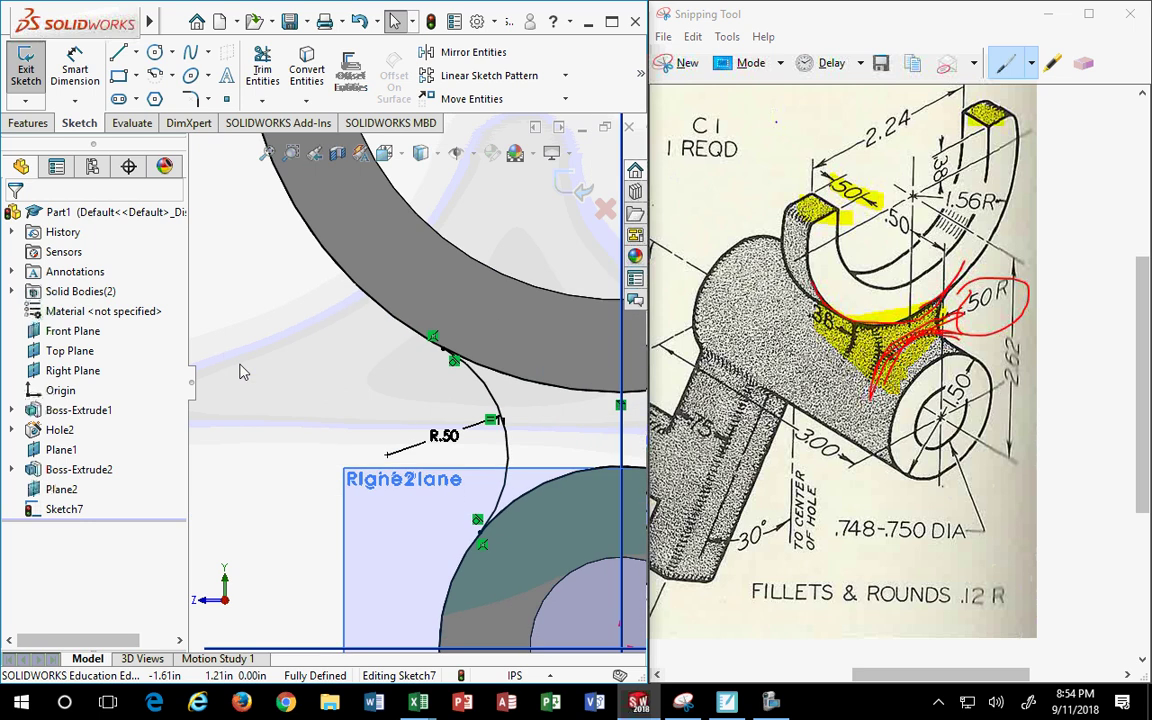
pyautogui.scroll(3, 240, 372)
pyautogui.scroll(2, 240, 372)
pyautogui.moveTo(300, 400)
pyautogui.mouseDown(button='middle')
pyautogui.moveTo(507, 516)
pyautogui.moveTo(560, 470)
pyautogui.mouseUp(button='middle')
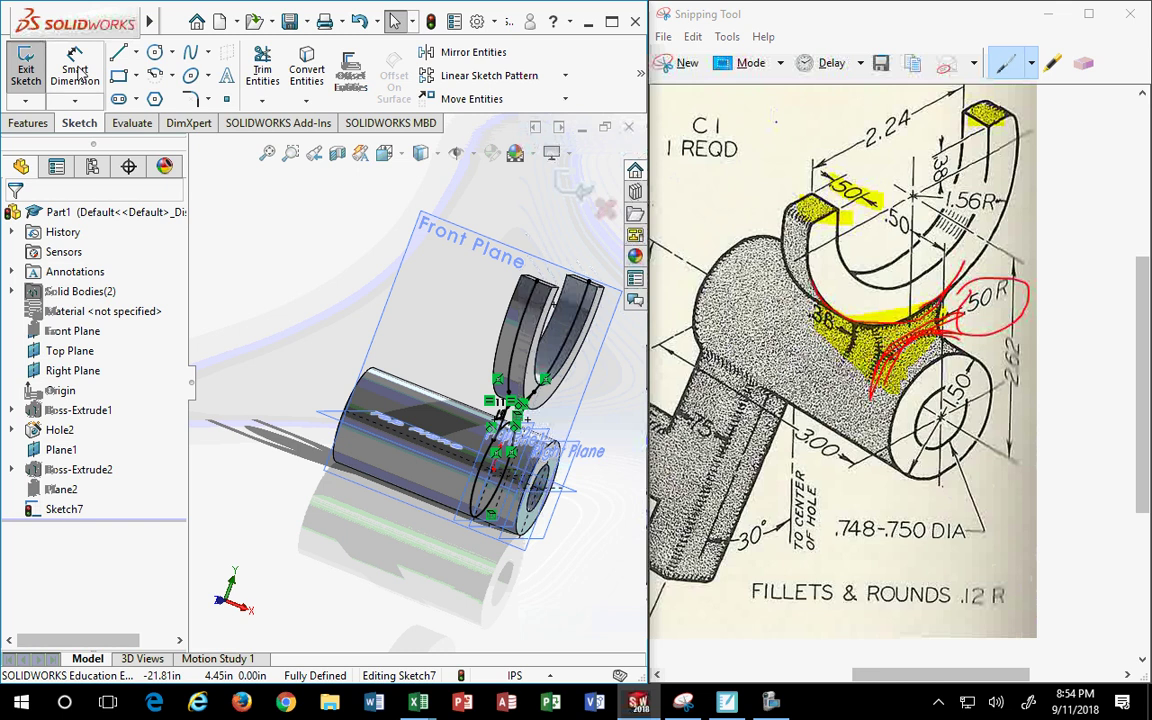
pyautogui.click(27, 122)
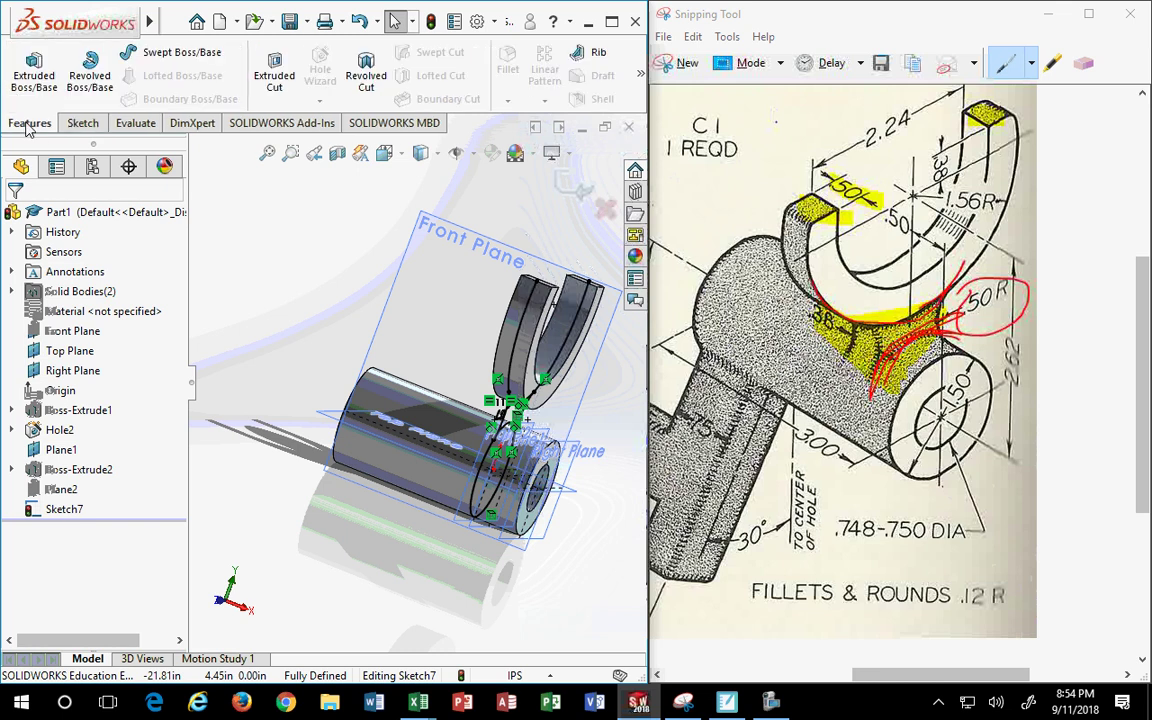
pyautogui.click(34, 70)
pyautogui.scroll(-2, 505, 400)
pyautogui.scroll(-2, 497, 400)
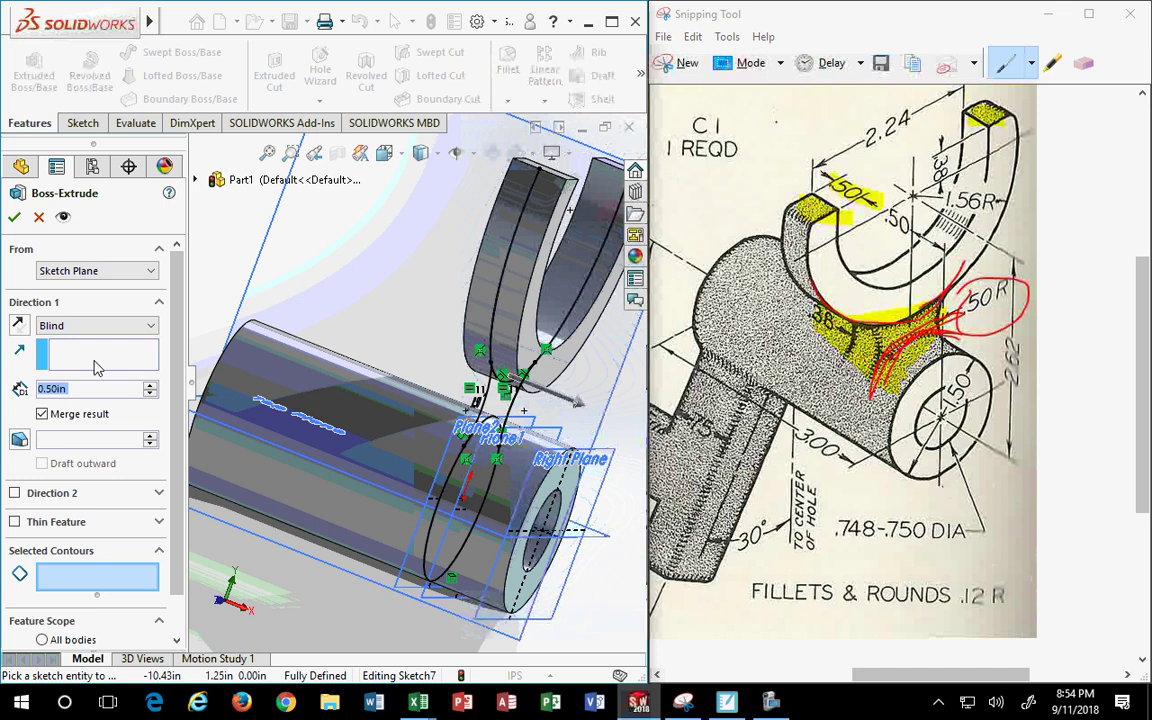
pyautogui.click(500, 400)
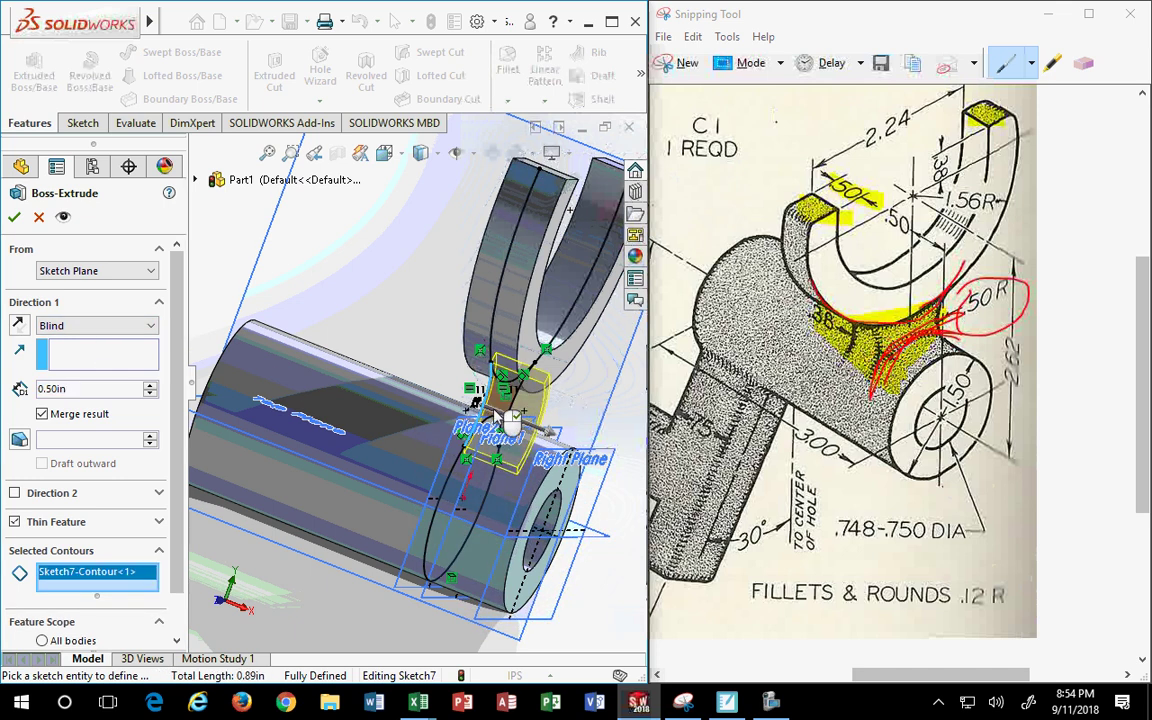
pyautogui.moveTo(500, 402)
pyautogui.mouseDown(button='middle')
pyautogui.moveTo(398, 403)
pyautogui.moveTo(545, 425)
pyautogui.mouseUp(button='middle')
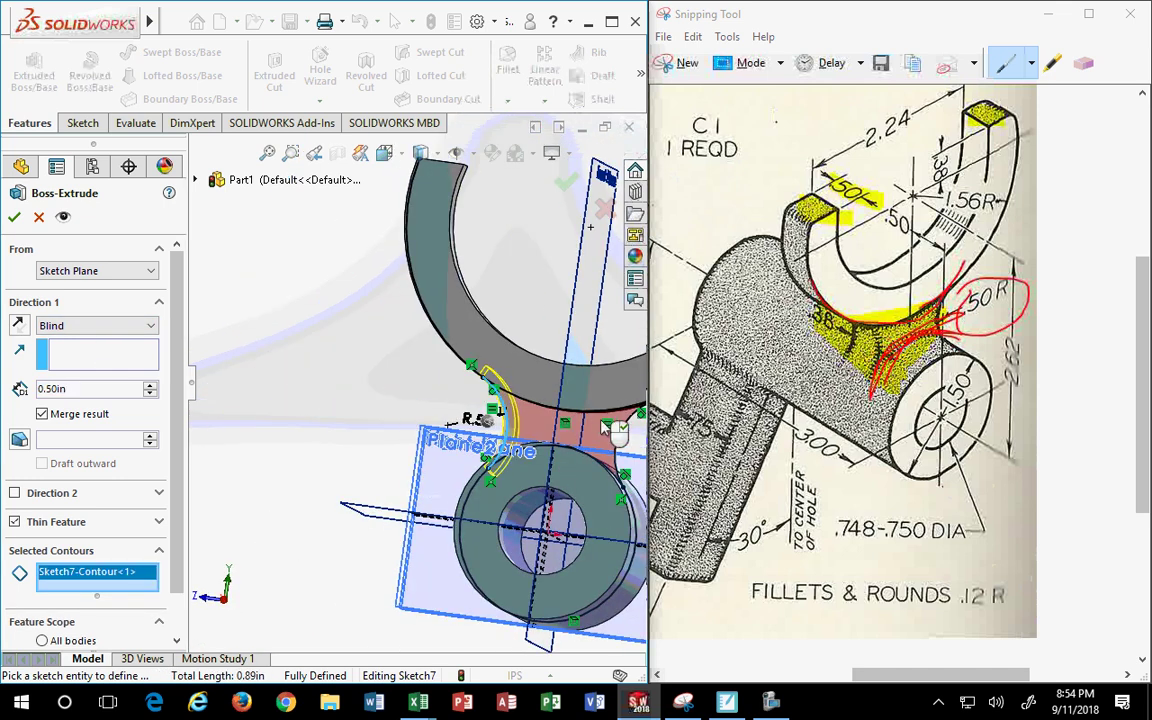
pyautogui.click(545, 425)
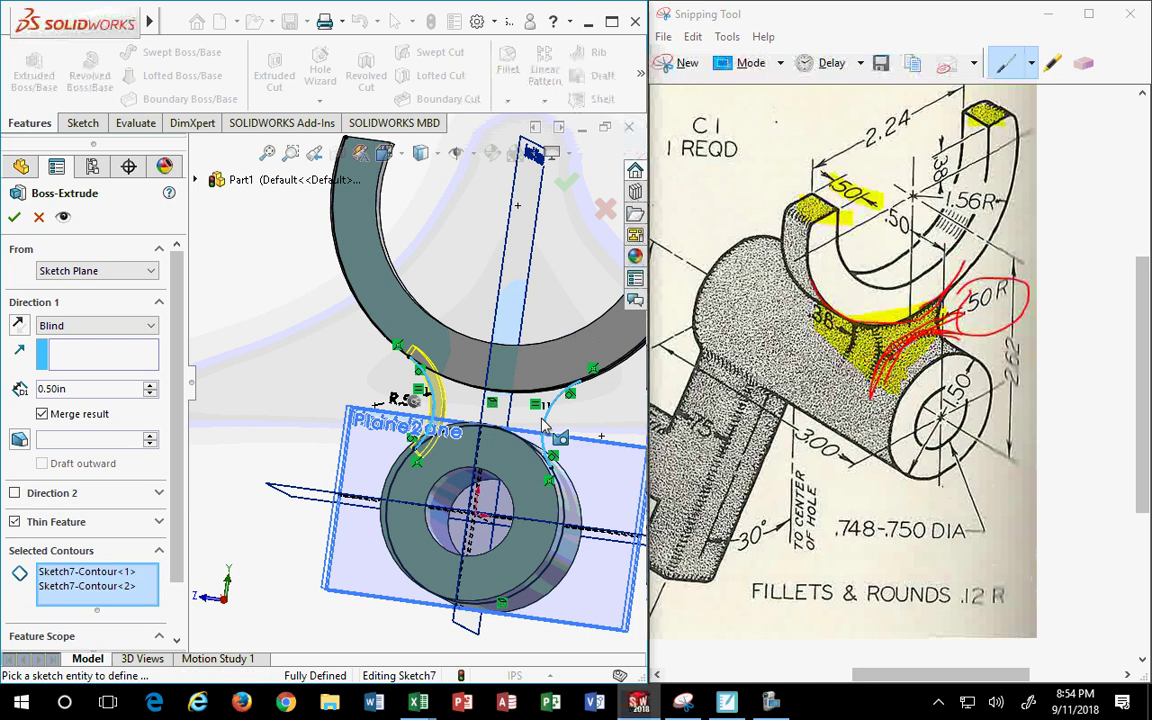
pyautogui.moveTo(505, 392)
pyautogui.mouseDown(button='middle')
pyautogui.moveTo(504, 308)
pyautogui.moveTo(462, 398)
pyautogui.mouseUp(button='middle')
pyautogui.click(505, 400)
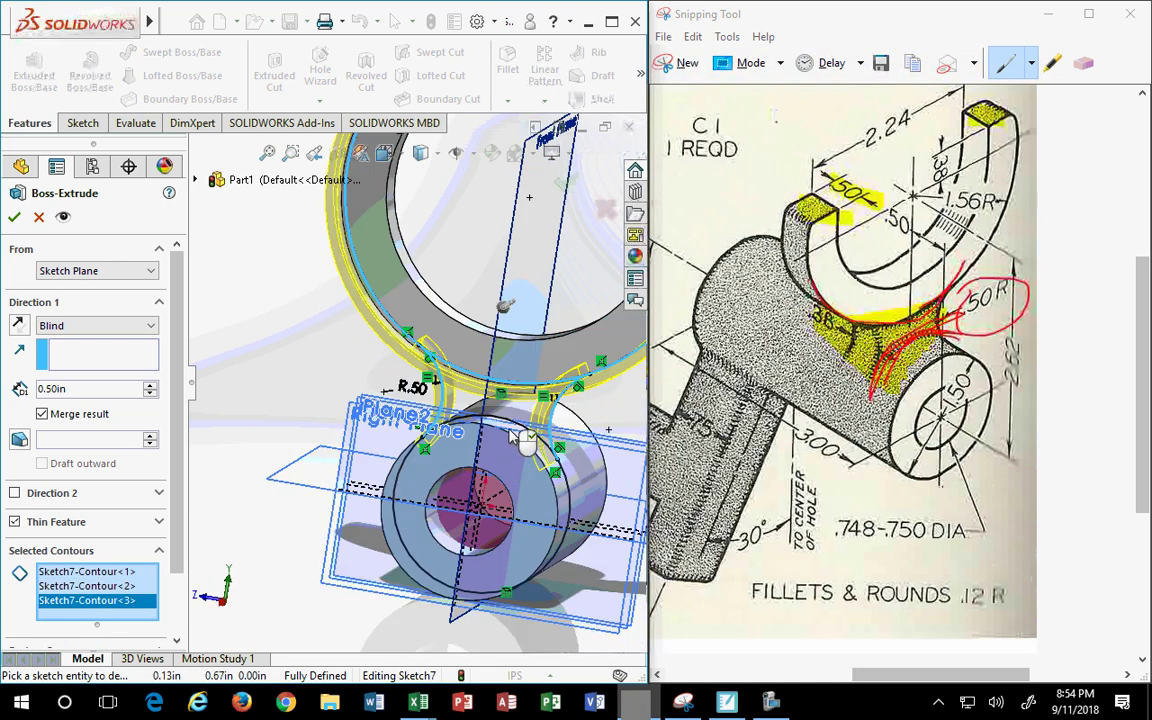
pyautogui.click(462, 398)
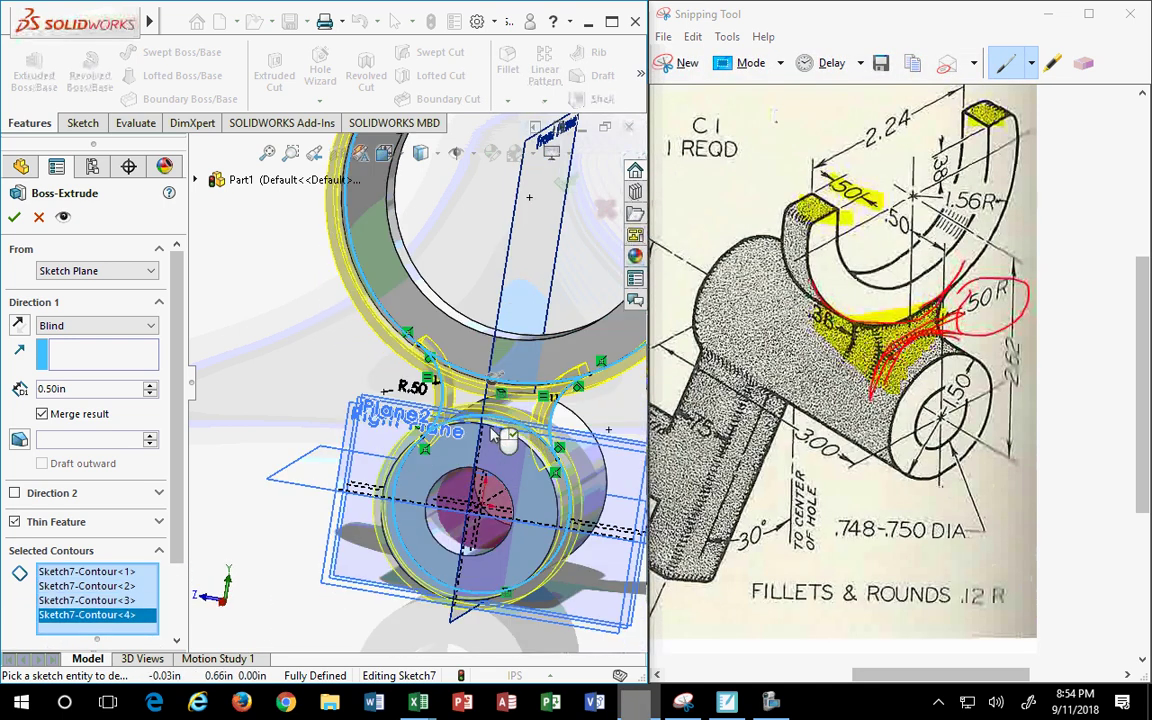
pyautogui.click(39, 217)
pyautogui.moveTo(337, 459)
pyautogui.mouseDown(button='middle')
pyautogui.moveTo(355, 408)
pyautogui.moveTo(512, 423)
pyautogui.moveTo(478, 418)
pyautogui.moveTo(512, 410)
pyautogui.mouseUp(button='middle')
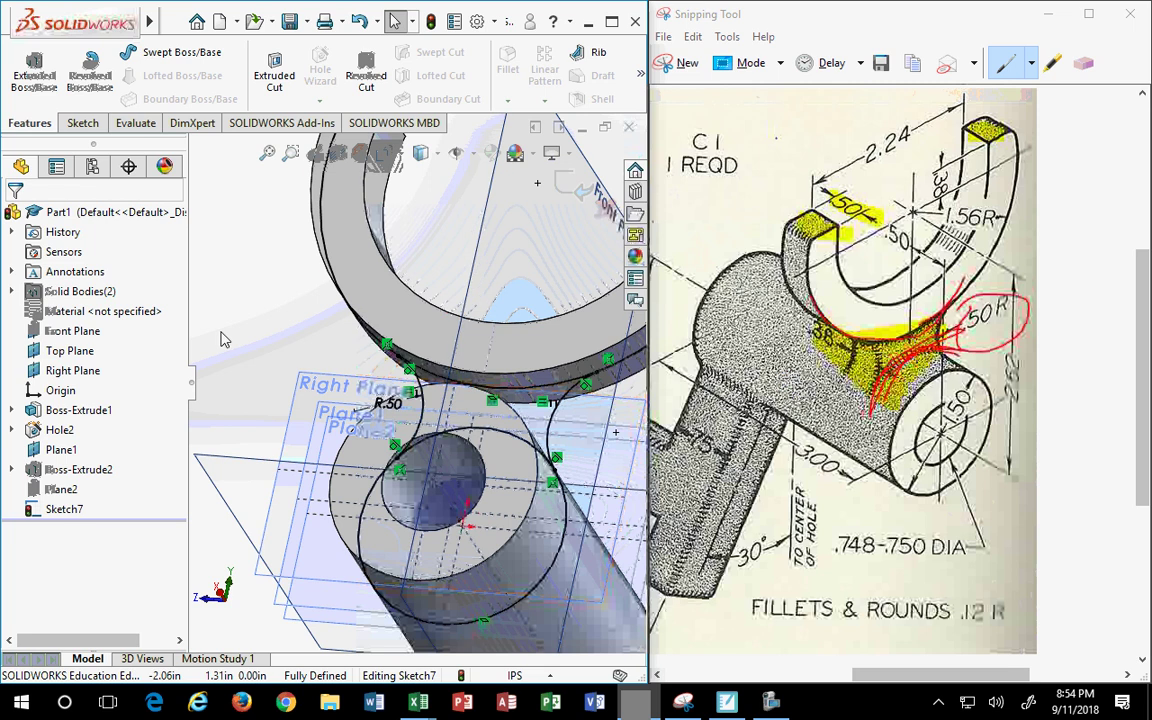
# Exit the sketch and reopen Sketch7 for editing
pyautogui.scroll(2, 370, 391)
pyautogui.scroll(2, 370, 391)
pyautogui.moveTo(370, 391); pyautogui.dragTo(300, 420, button='middle')
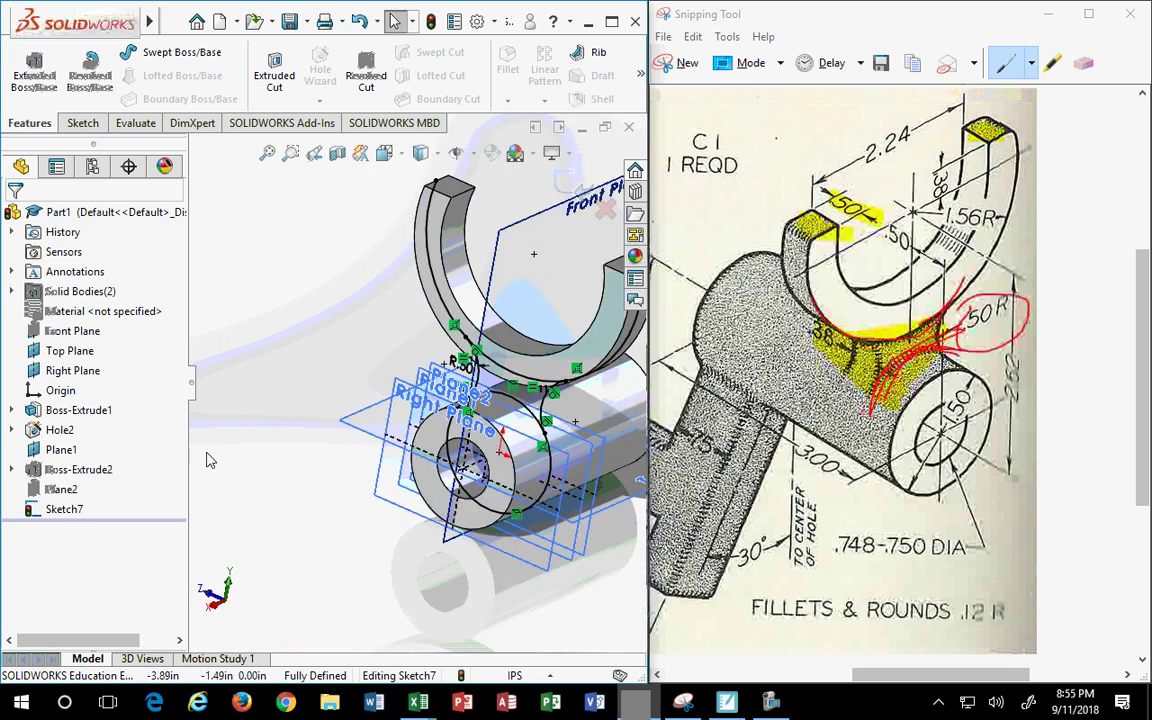
pyautogui.click(60, 510)
pyautogui.rightClick(57, 517)
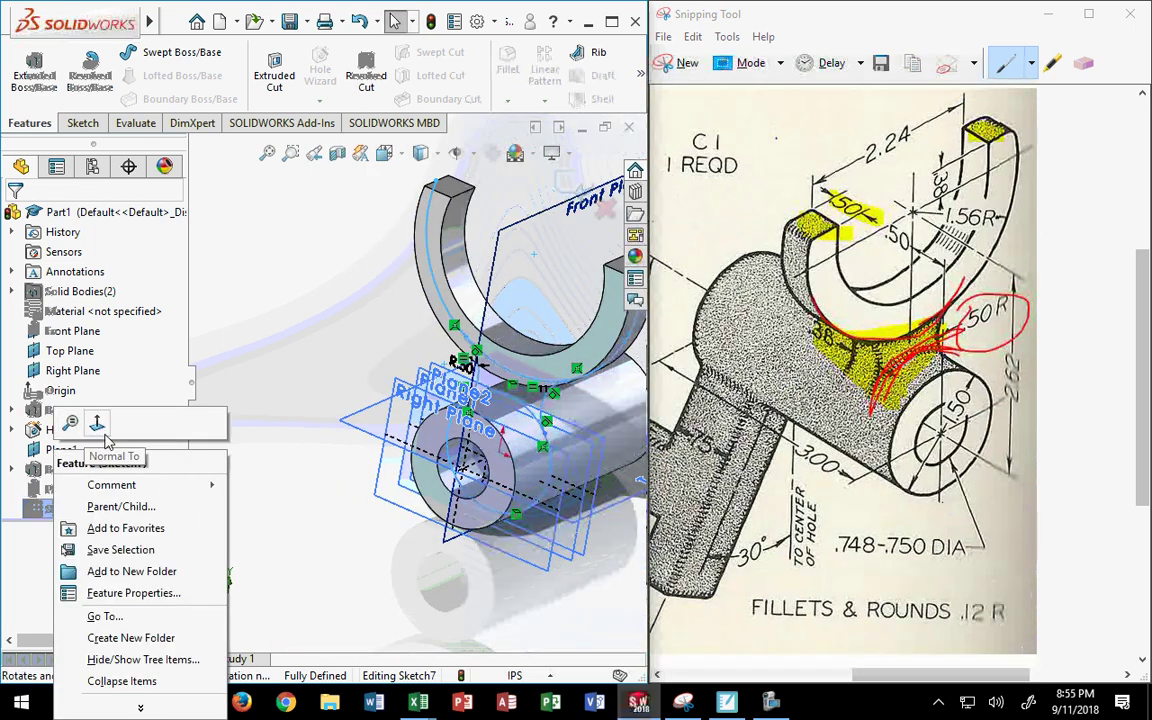
pyautogui.moveTo(366, 322); pyautogui.dragTo(395, 430, button='middle')
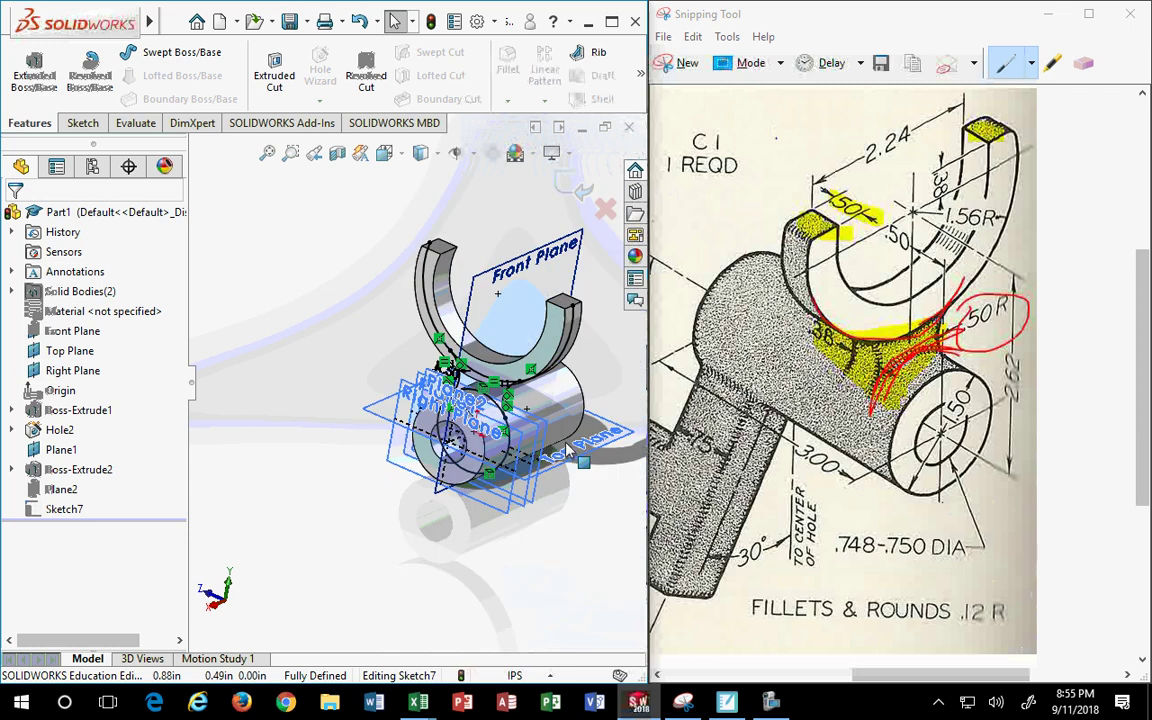
pyautogui.click(580, 194)
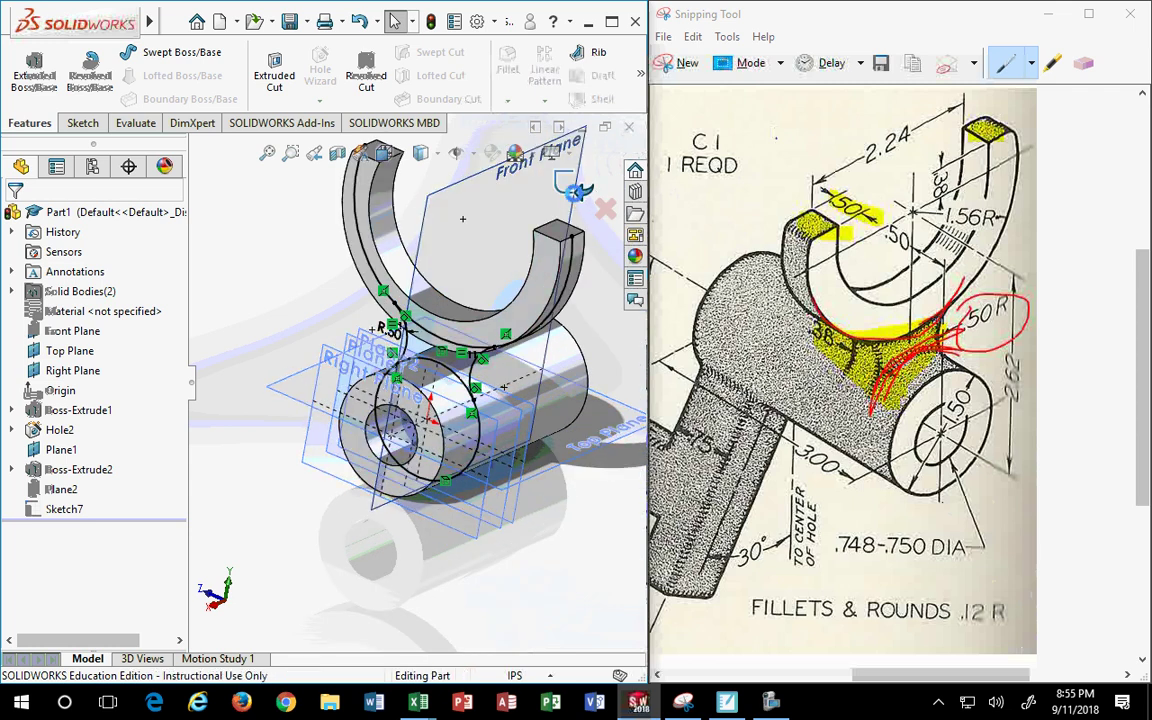
pyautogui.rightClick(65, 515)
pyautogui.click(97, 324)
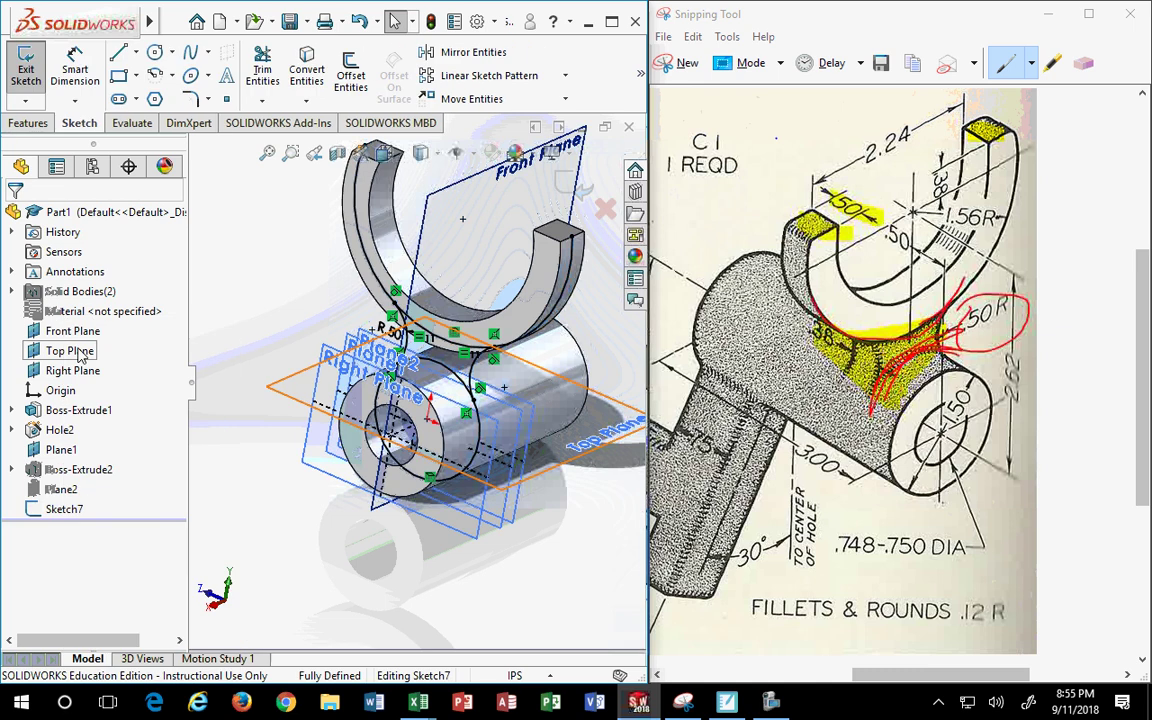
# Trim away the unneeded segment of the hub circle to close the web outline
pyautogui.scroll(-5, 450, 450)
pyautogui.moveTo(450, 455)
pyautogui.mouseDown(button='middle')
pyautogui.moveTo(452, 322)
pyautogui.moveTo(518, 292)
pyautogui.mouseUp(button='middle')
pyautogui.scroll(3, 452, 322)
pyautogui.scroll(2, 452, 322)
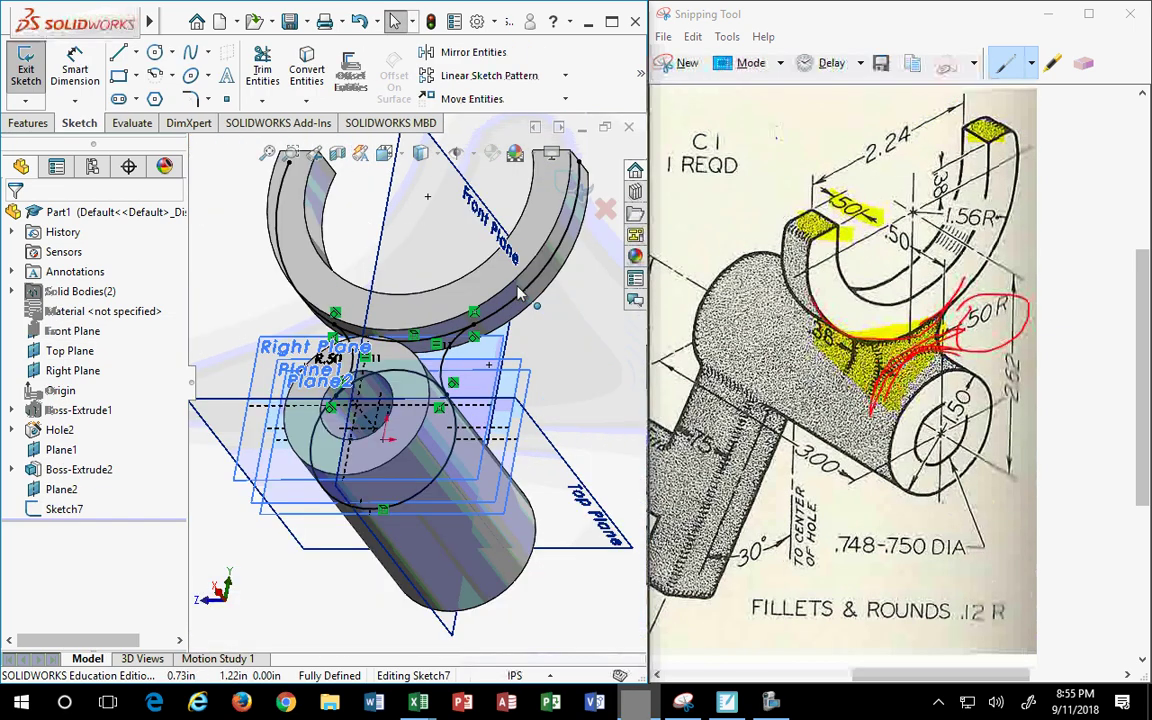
pyautogui.scroll(-3, 518, 292)
pyautogui.scroll(-2, 470, 350)
pyautogui.scroll(4, 440, 398)
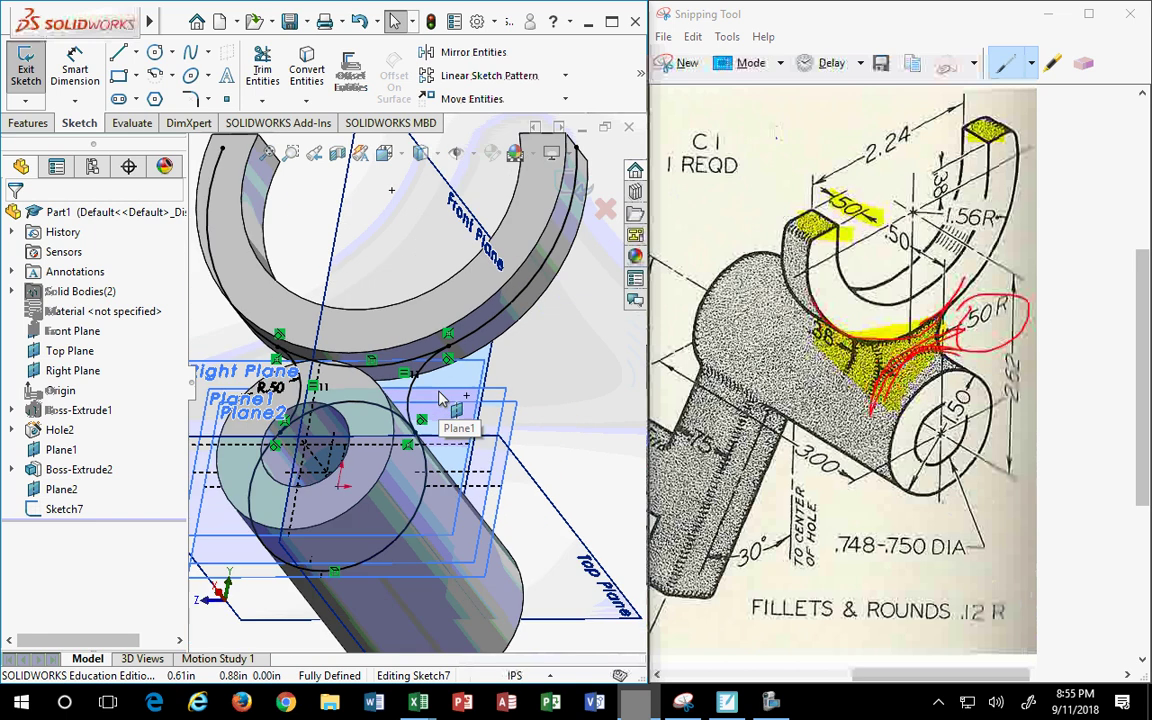
pyautogui.moveTo(441, 398)
pyautogui.mouseDown(button='middle')
pyautogui.moveTo(343, 427)
pyautogui.moveTo(300, 300)
pyautogui.mouseUp(button='middle')
pyautogui.click(262, 68)
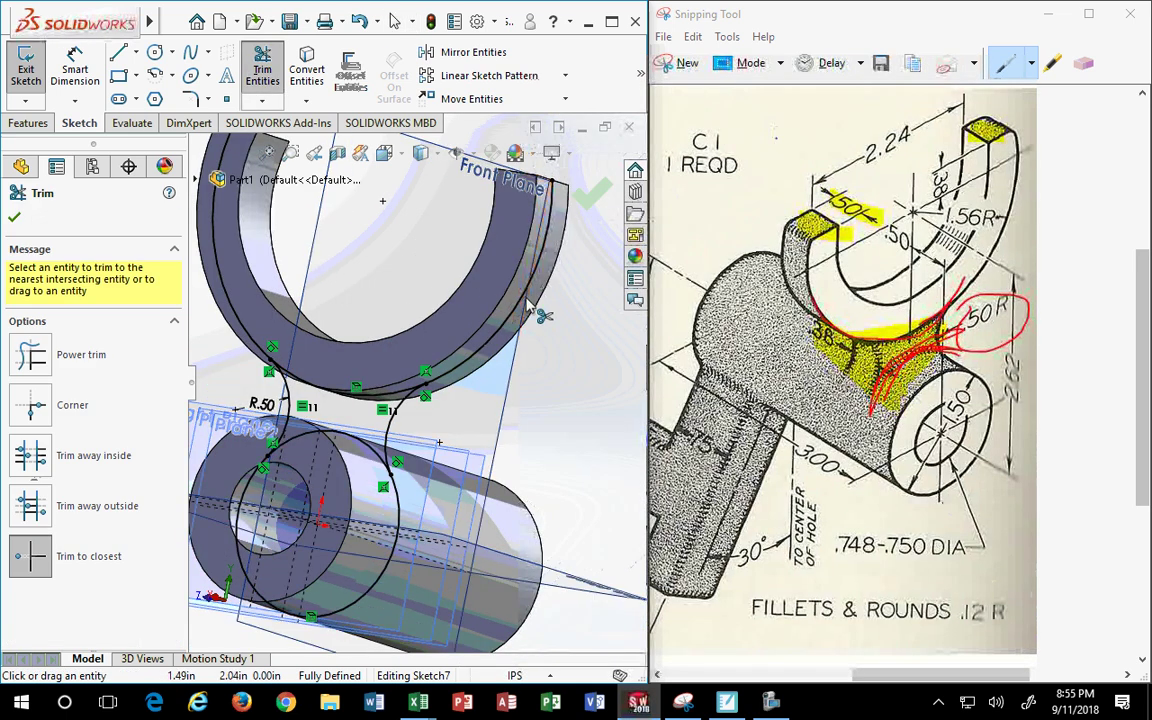
pyautogui.click(385, 470)
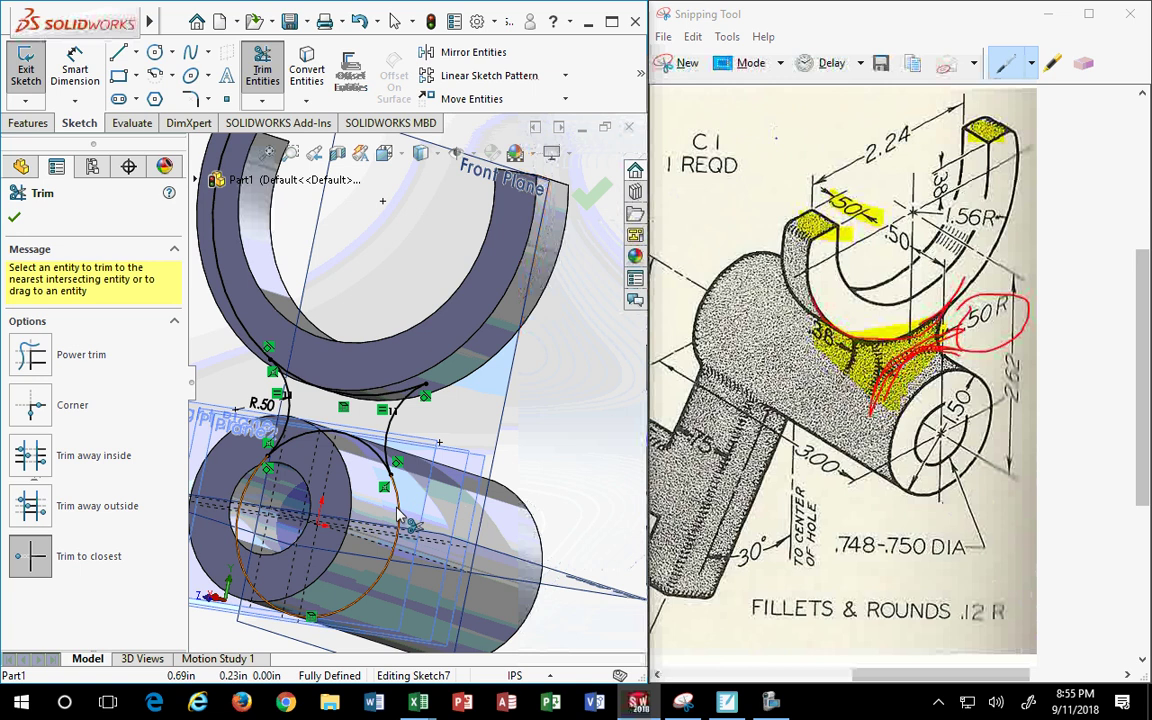
pyautogui.moveTo(338, 512); pyautogui.dragTo(316, 340, button='middle')
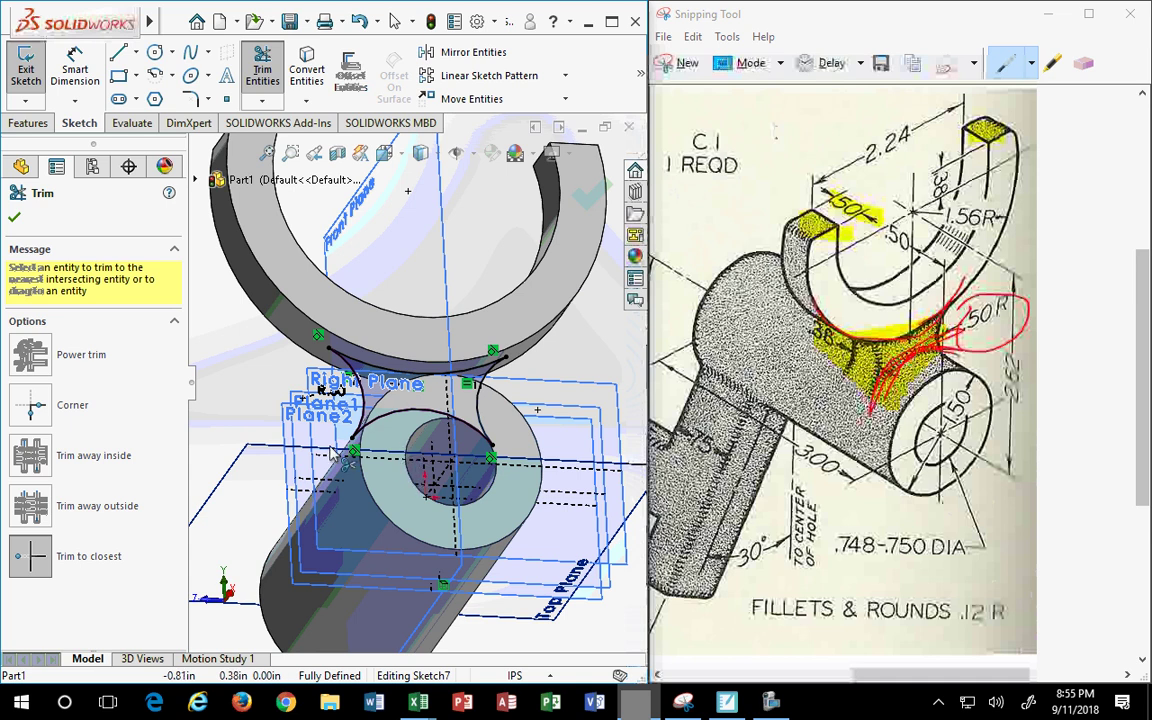
pyautogui.moveTo(308, 413)
pyautogui.mouseDown(button='middle')
pyautogui.moveTo(357, 472)
pyautogui.moveTo(348, 485)
pyautogui.mouseUp(button='middle')
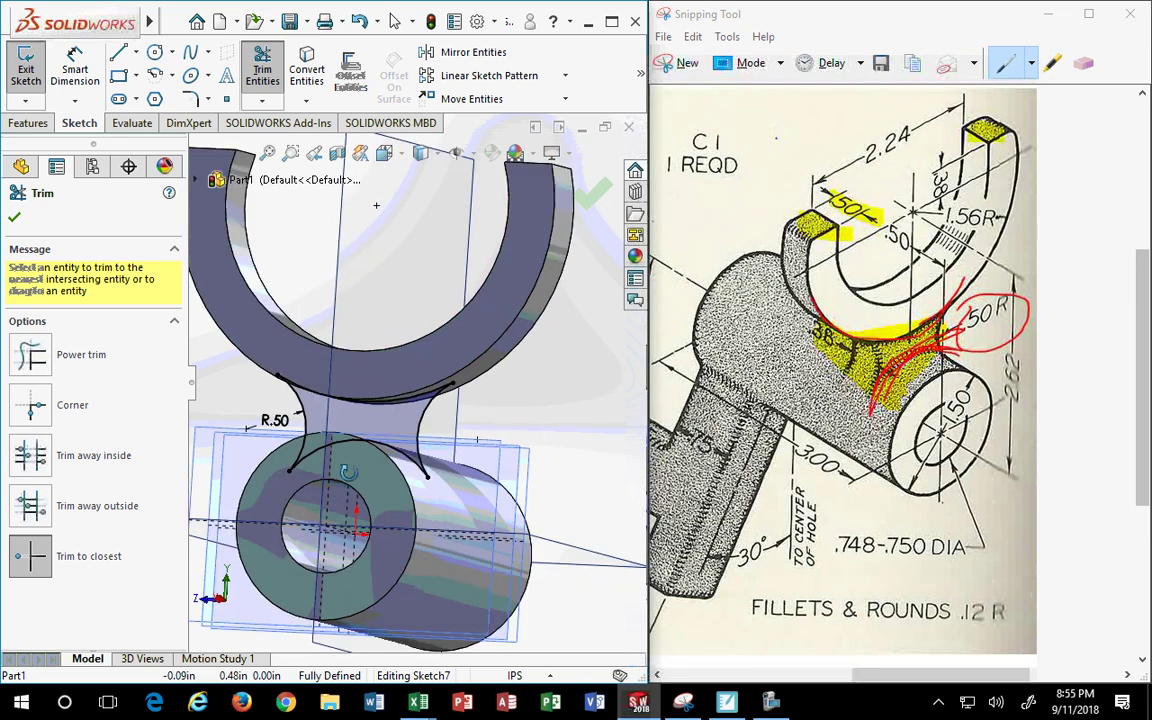
pyautogui.click(14, 217)
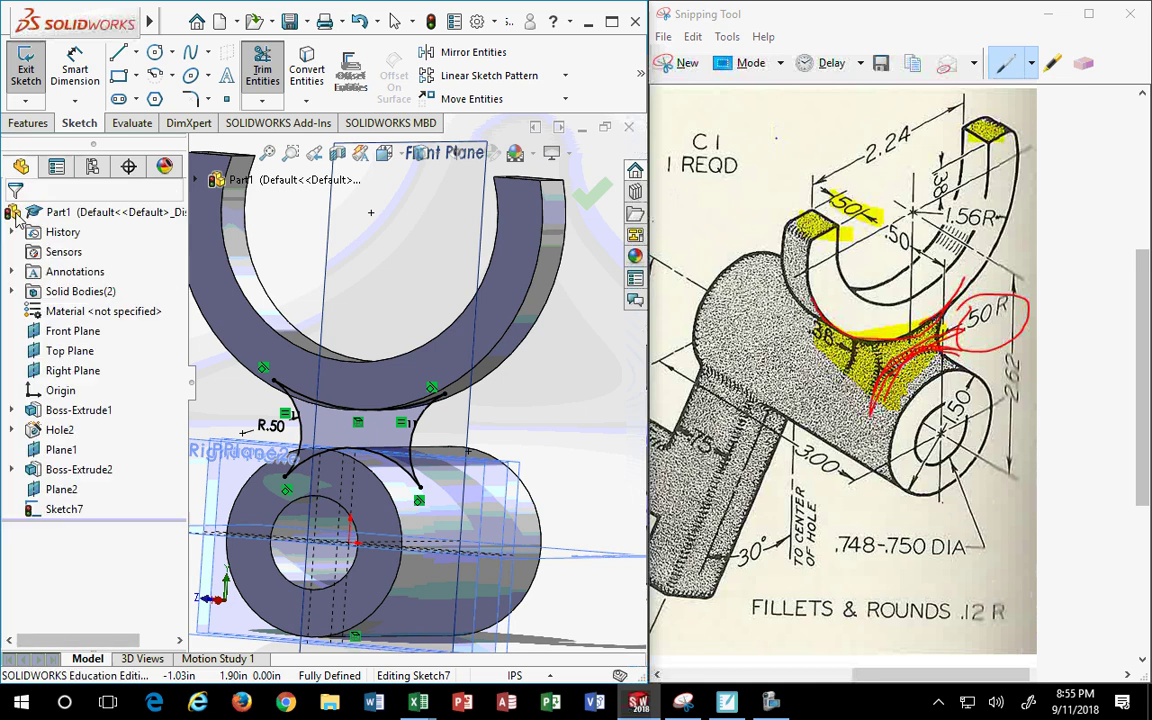
pyautogui.click(29, 122)
# Boss-extrude the web sketch Mid Plane at 0.375 in, direction reversed, joining hub and fork
pyautogui.click(33, 70)
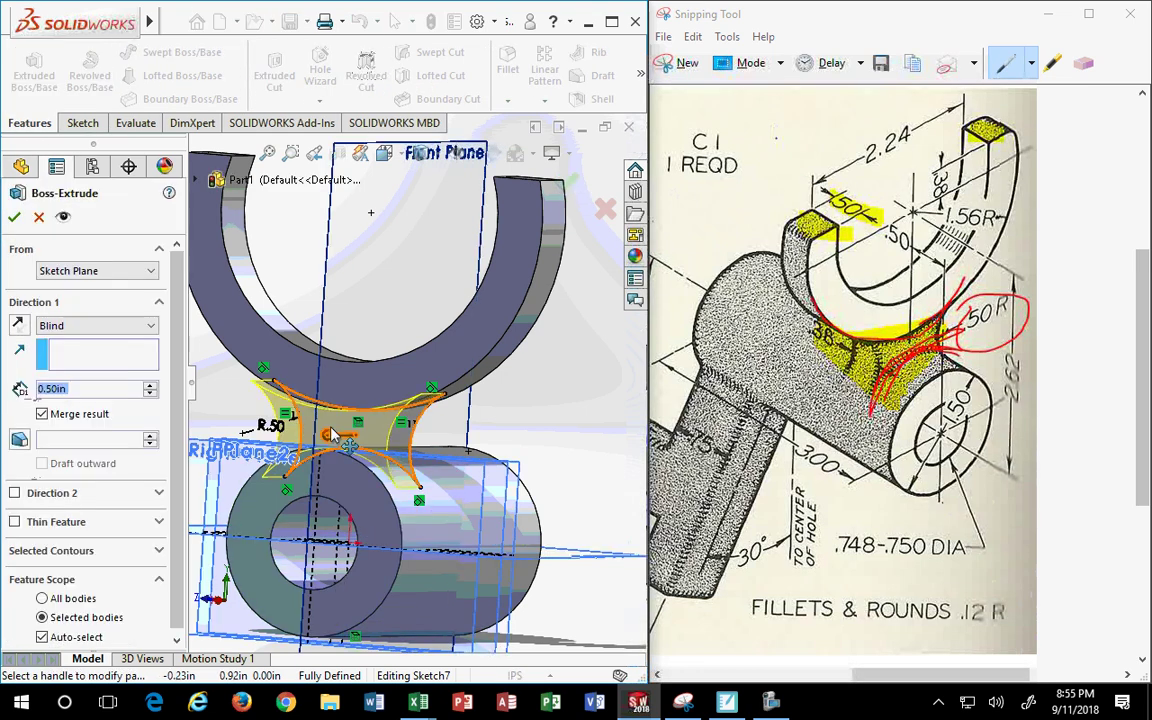
pyautogui.moveTo(330, 434); pyautogui.dragTo(363, 511, button='middle')
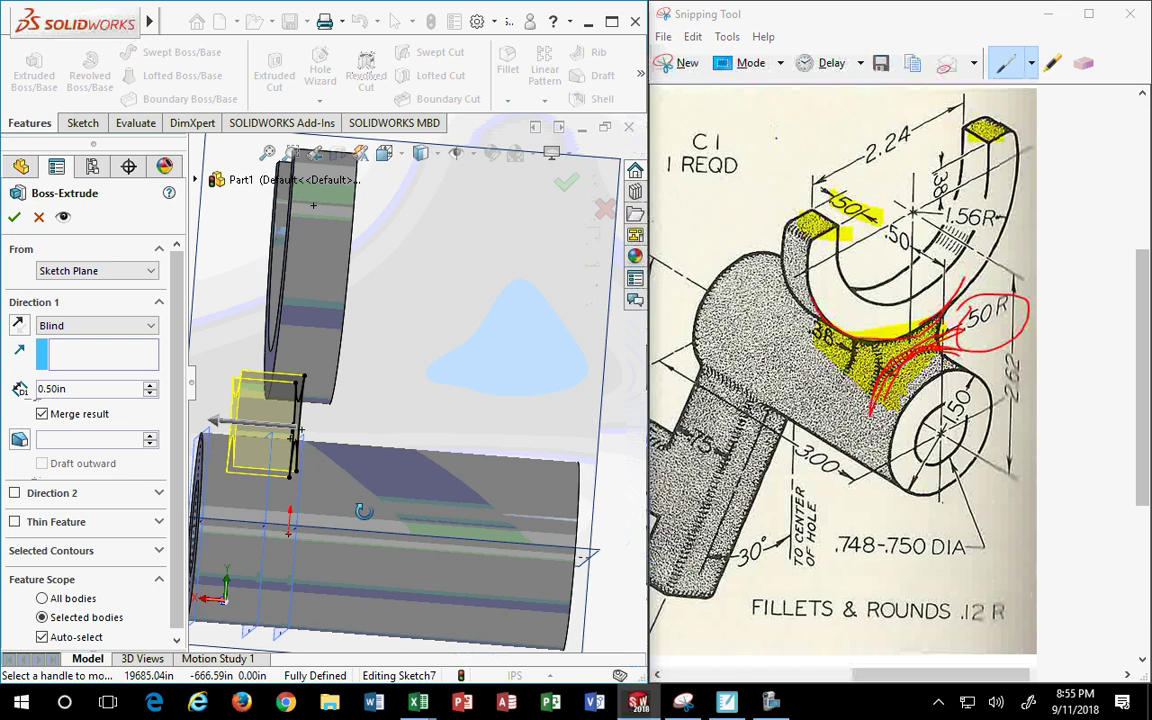
pyautogui.moveTo(363, 511); pyautogui.dragTo(401, 503, button='middle')
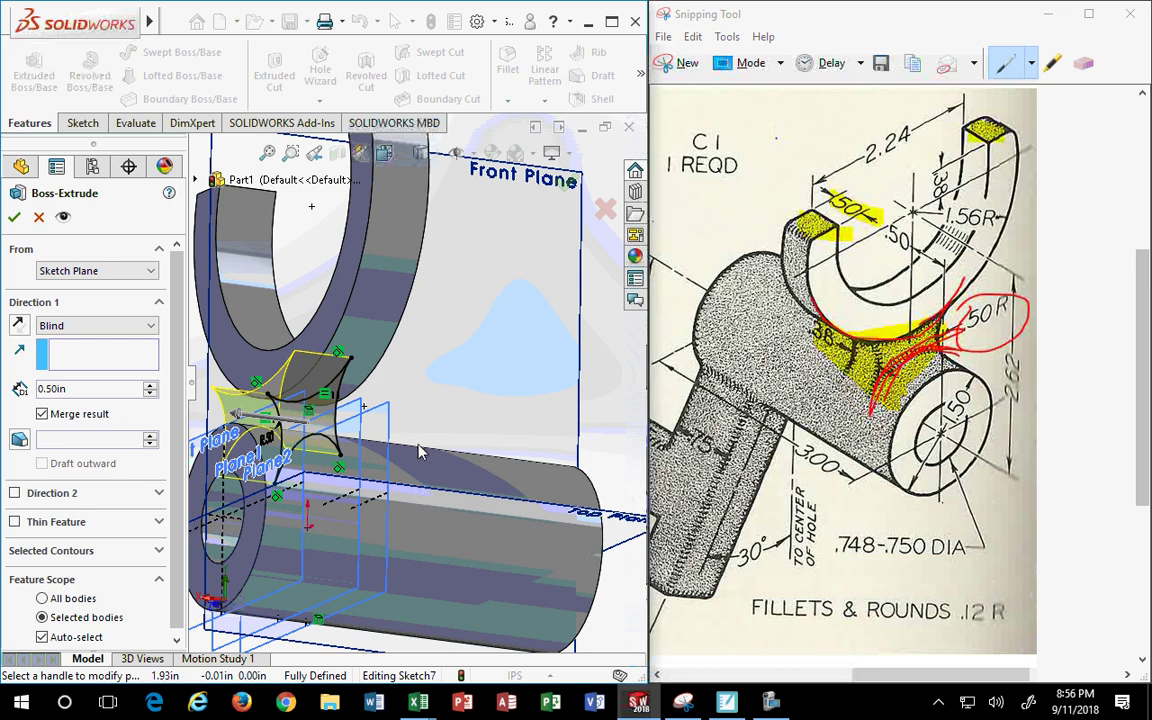
pyautogui.moveTo(378, 352)
pyautogui.mouseDown(button='middle')
pyautogui.moveTo(404, 398)
pyautogui.moveTo(383, 406)
pyautogui.mouseUp(button='middle')
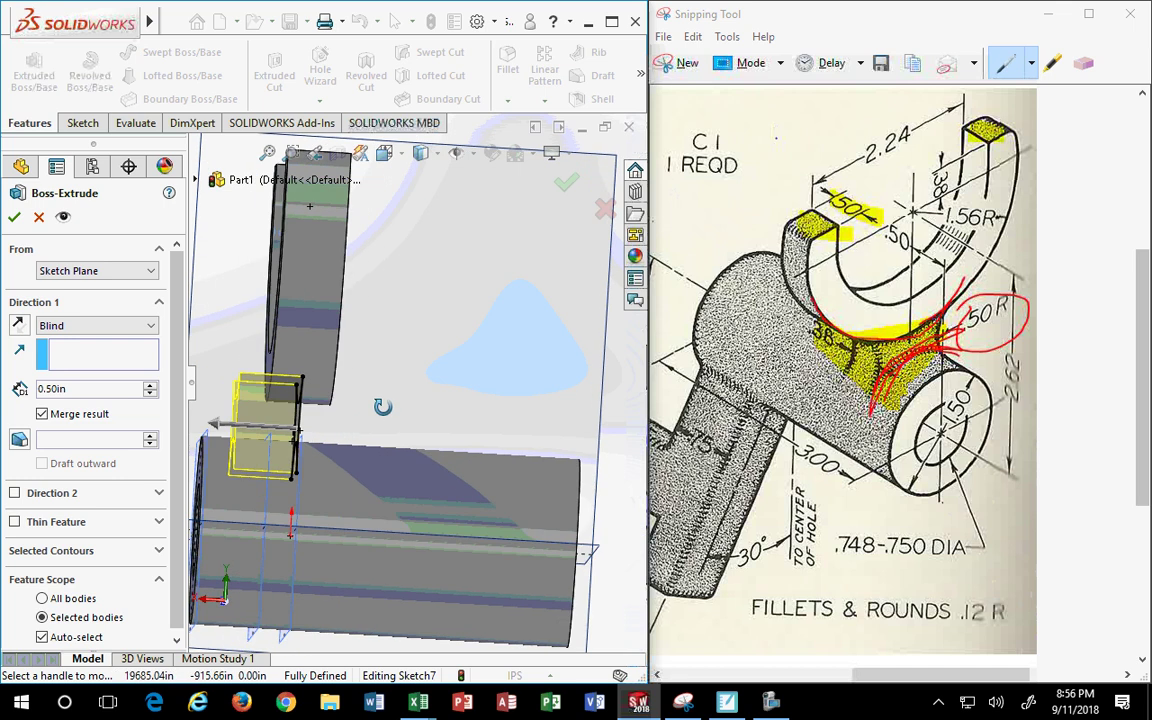
pyautogui.click(16, 324)
pyautogui.click(75, 328)
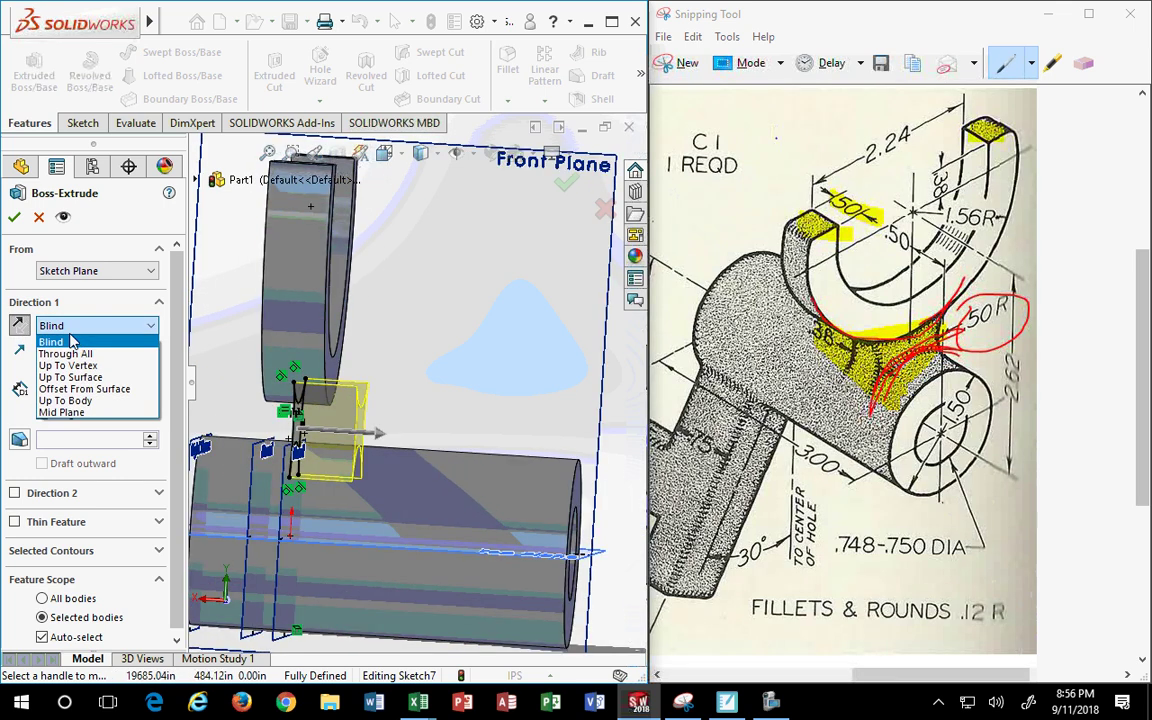
pyautogui.click(79, 412)
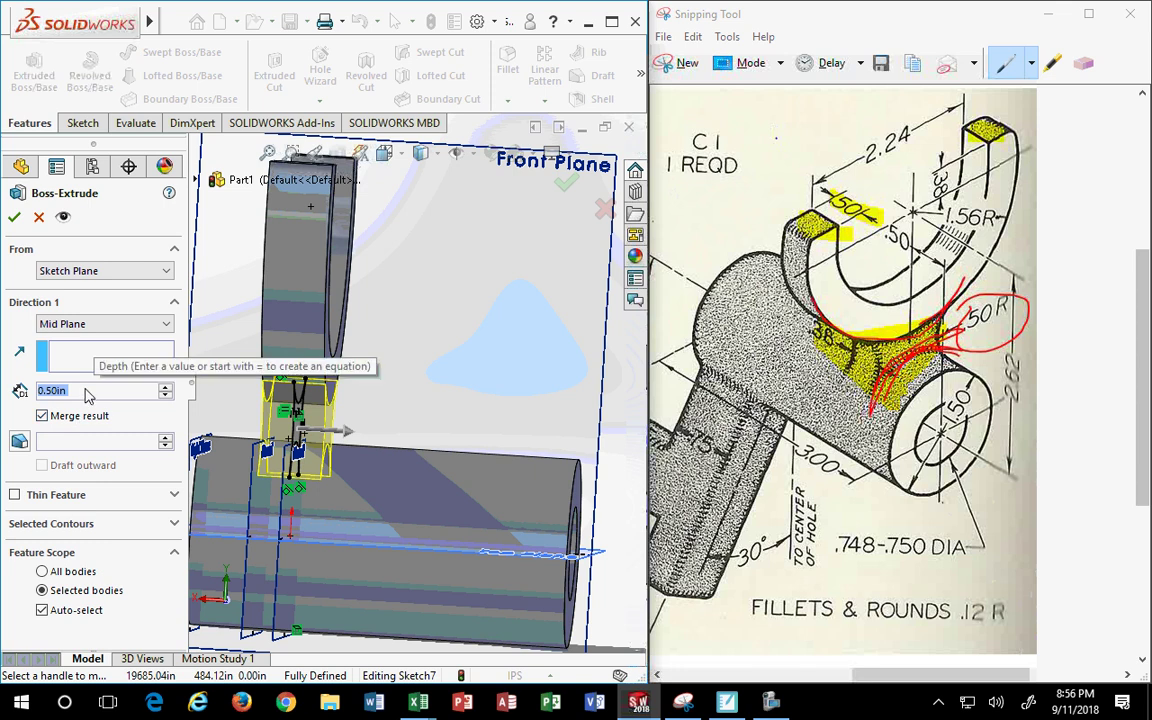
pyautogui.write('.375')
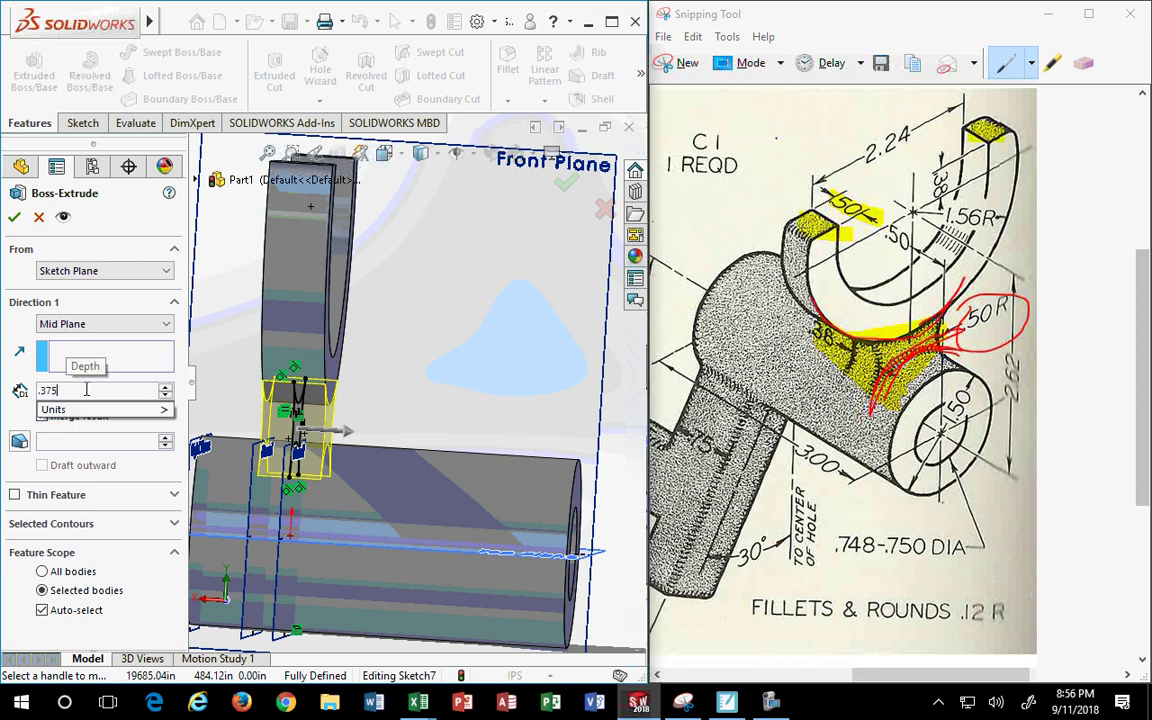
pyautogui.moveTo(100, 409)
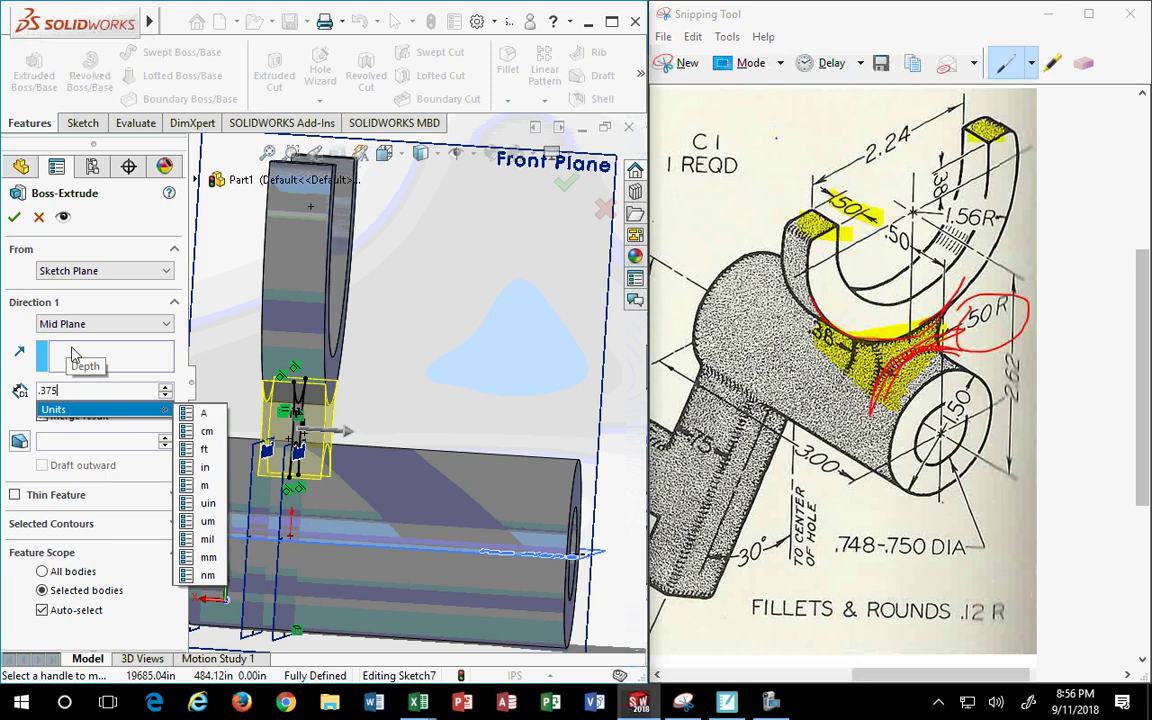
pyautogui.press('Return')
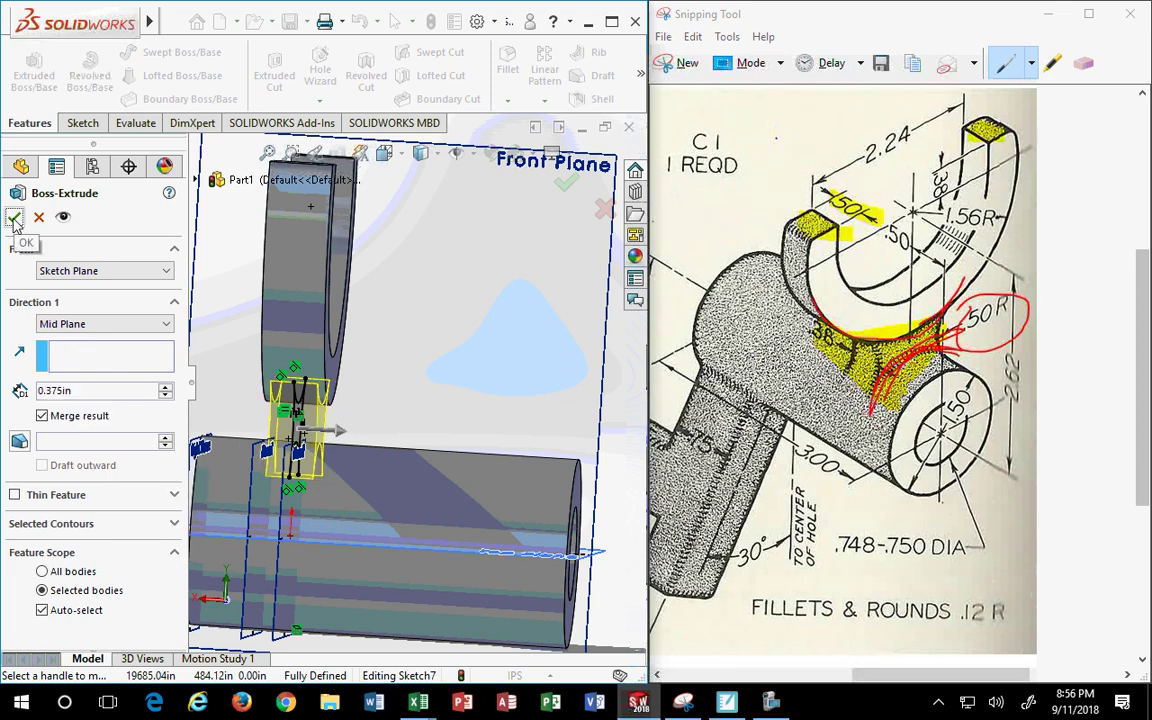
pyautogui.moveTo(420, 470); pyautogui.dragTo(450, 503, button='middle')
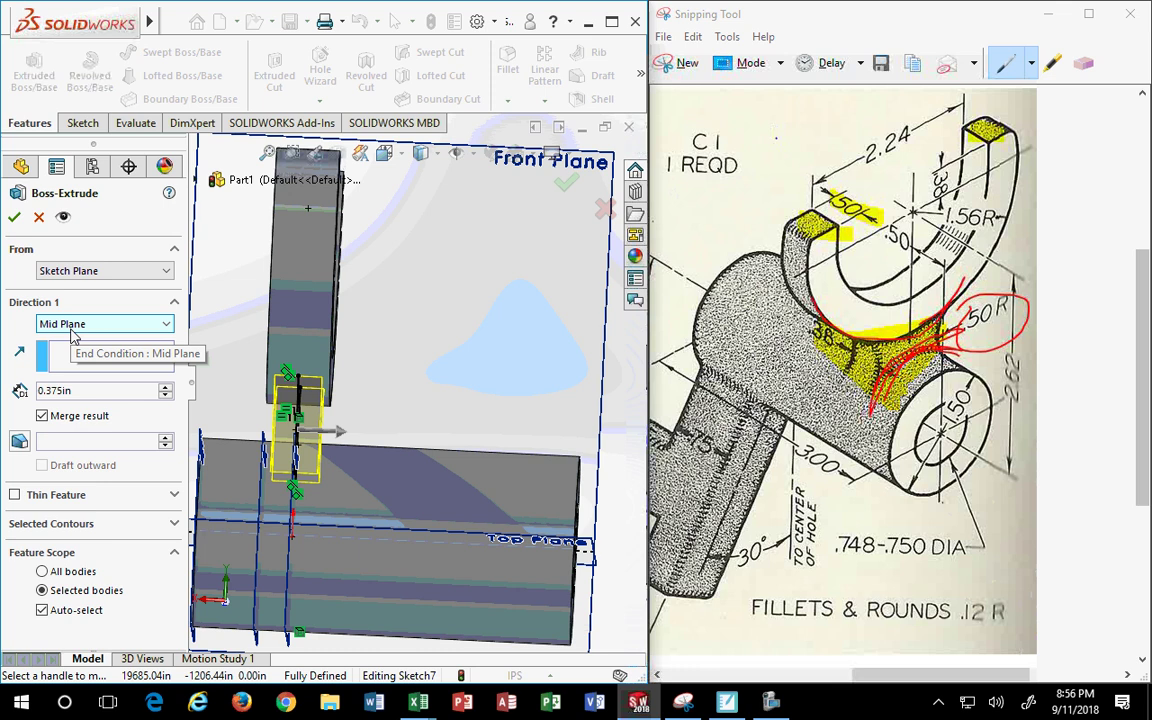
pyautogui.click(14, 216)
# Roll the feature history back to the cylinder, then forward to the full bracket
pyautogui.moveTo(405, 486)
pyautogui.mouseDown(button='middle')
pyautogui.moveTo(548, 407)
pyautogui.moveTo(567, 570)
pyautogui.mouseUp(button='middle')
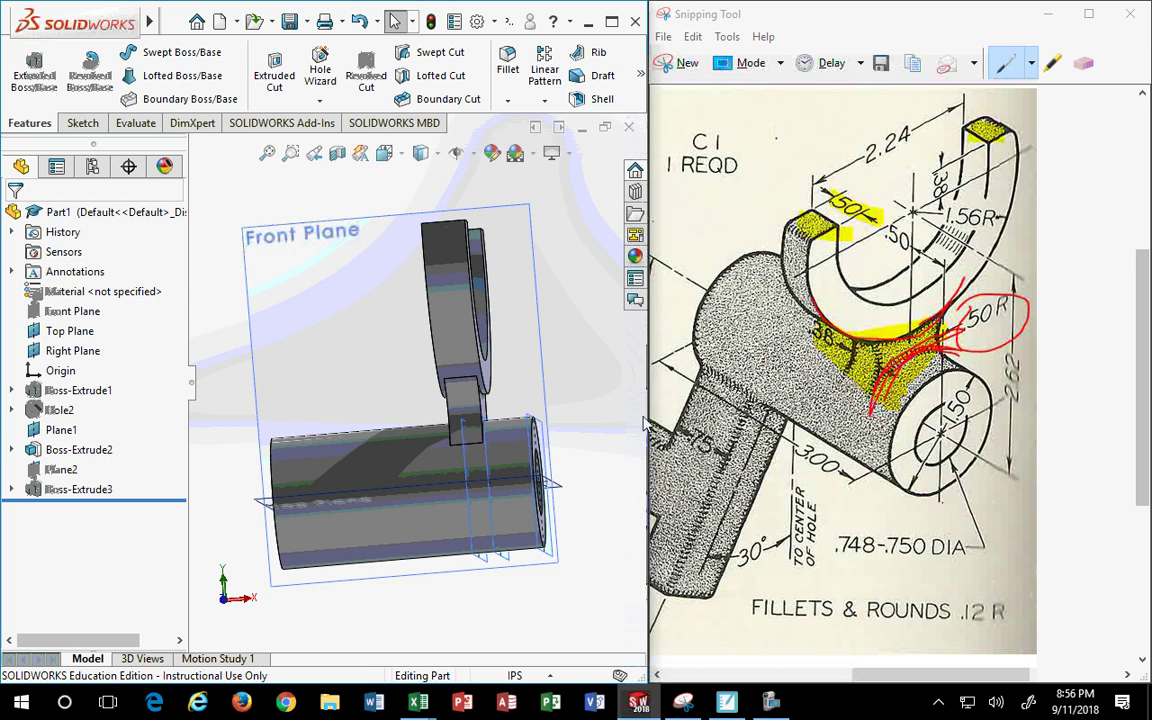
pyautogui.moveTo(120, 500); pyautogui.dragTo(120, 400)
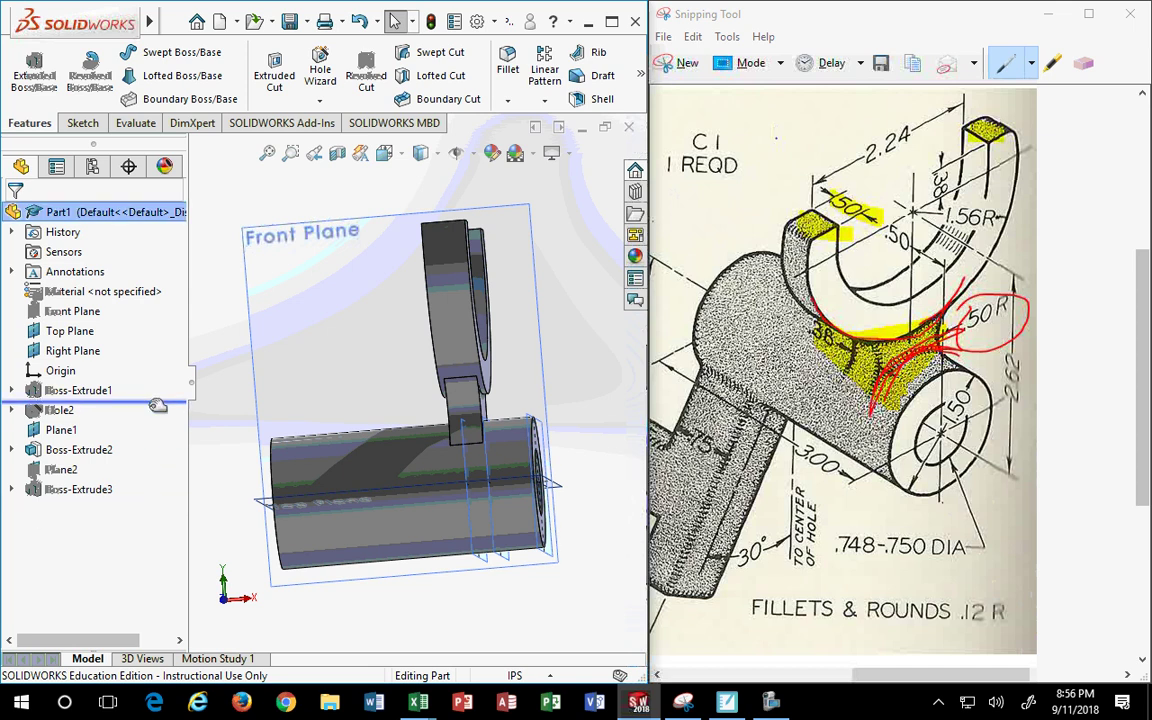
pyautogui.moveTo(402, 519); pyautogui.dragTo(450, 470, button='middle')
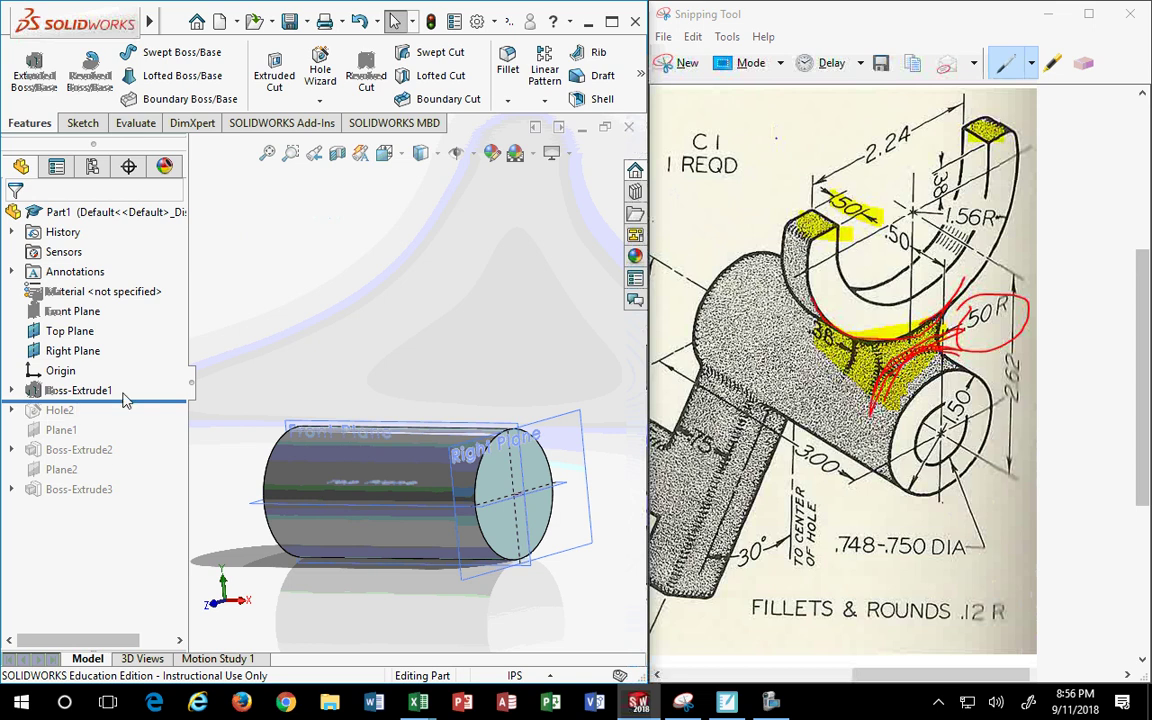
pyautogui.moveTo(123, 398)
pyautogui.mouseDown()
pyautogui.moveTo(127, 440)
pyautogui.moveTo(147, 460)
pyautogui.mouseUp()
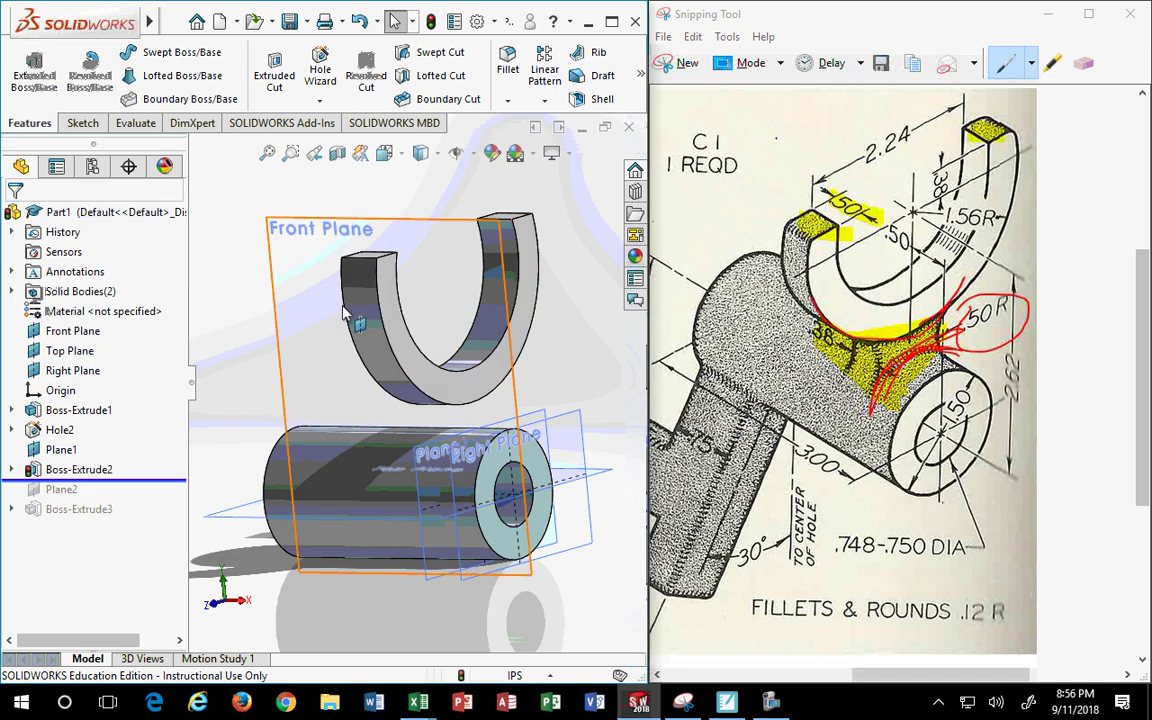
pyautogui.moveTo(137, 481); pyautogui.dragTo(149, 515)
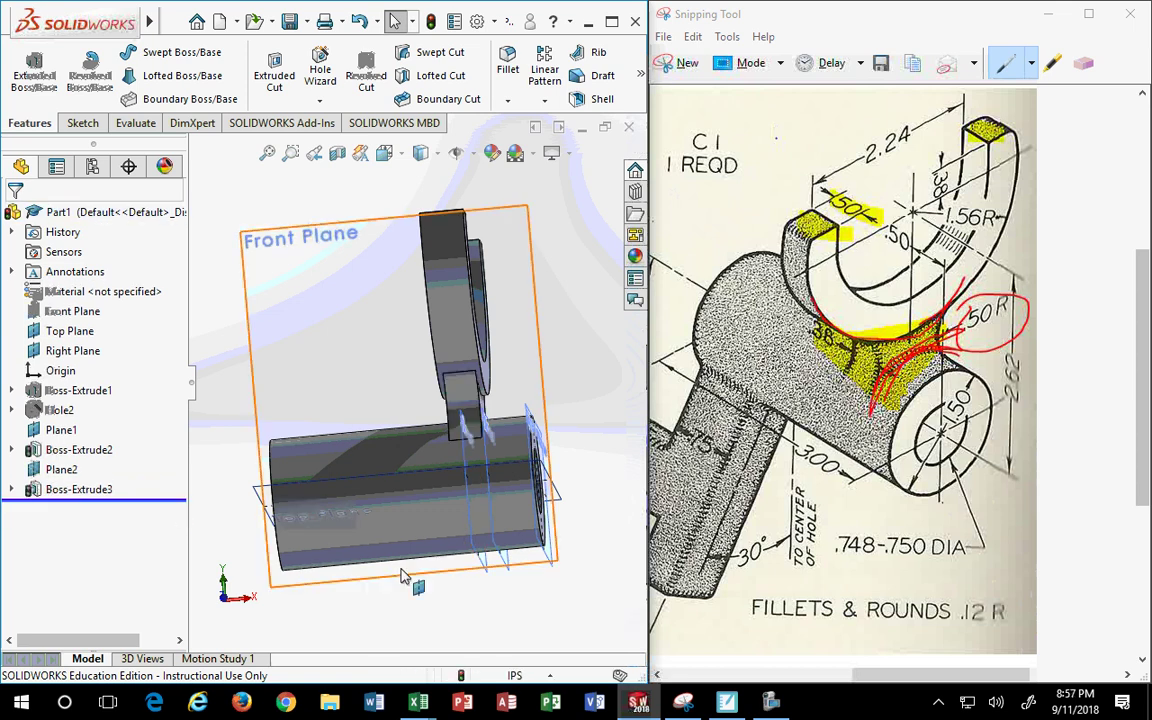
pyautogui.moveTo(487, 588)
pyautogui.mouseDown(button='middle')
pyautogui.moveTo(456, 601)
pyautogui.moveTo(455, 570)
pyautogui.moveTo(528, 566)
pyautogui.mouseUp(button='middle')
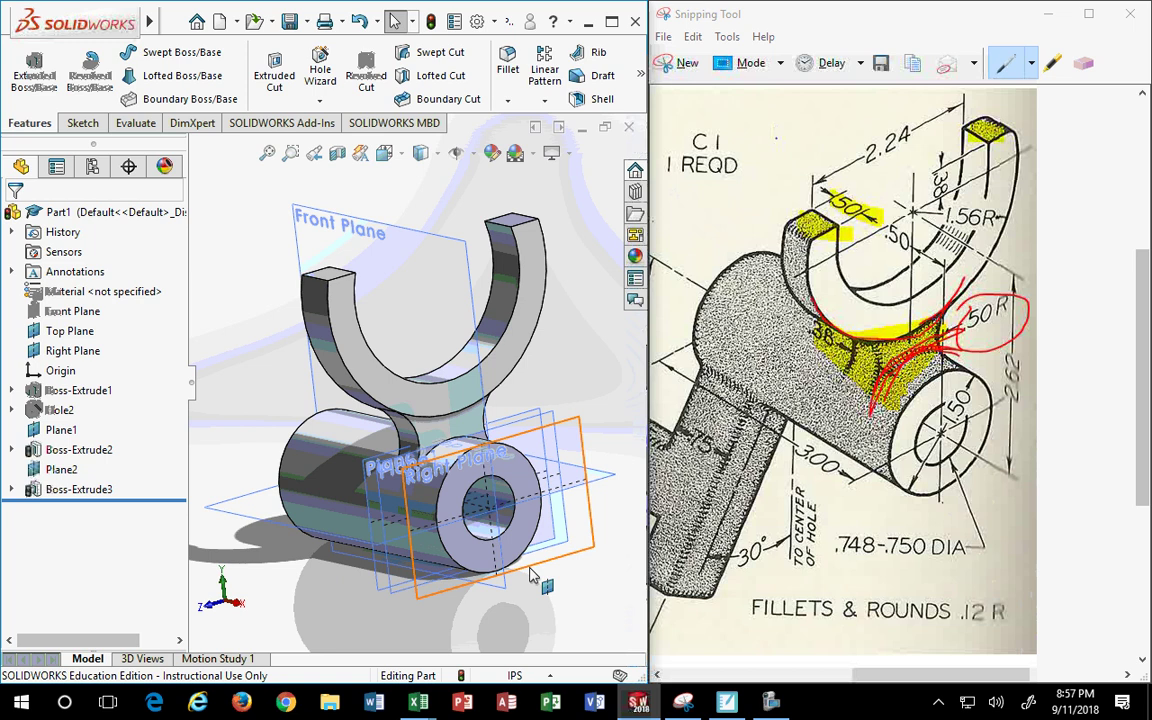
pyautogui.moveTo(530, 575); pyautogui.dragTo(500, 582, button='middle')
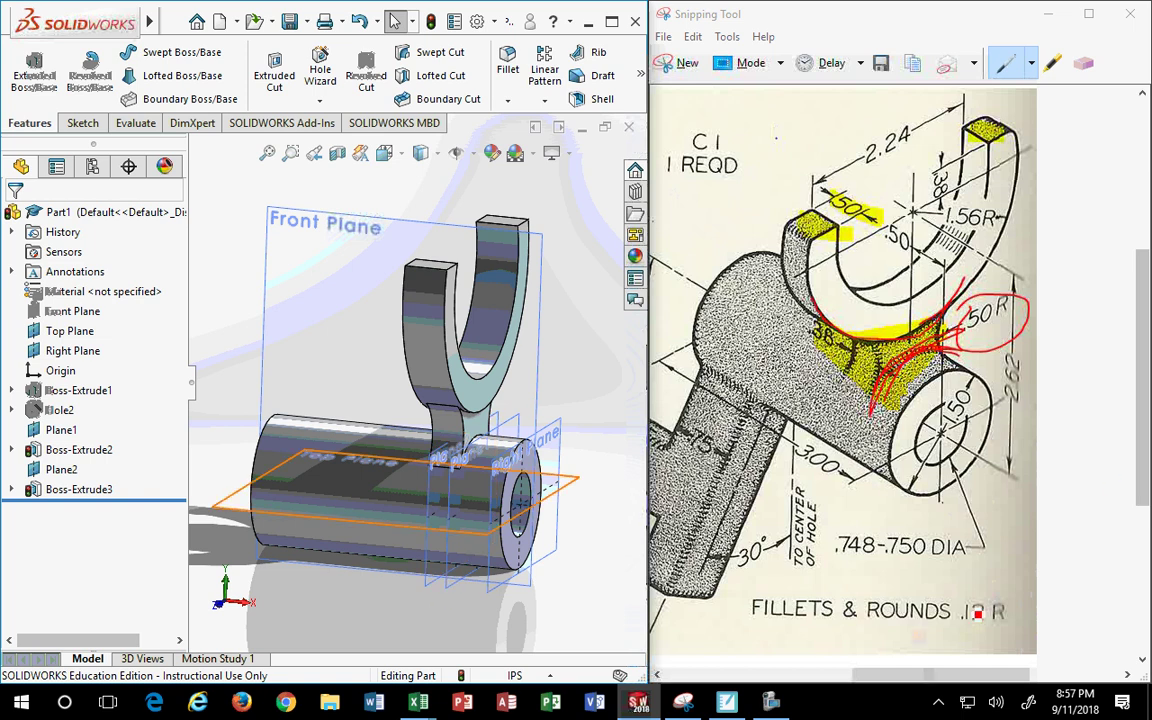
# Circle the .12 R fillet note in red on the reference drawing
pyautogui.click(977, 608)
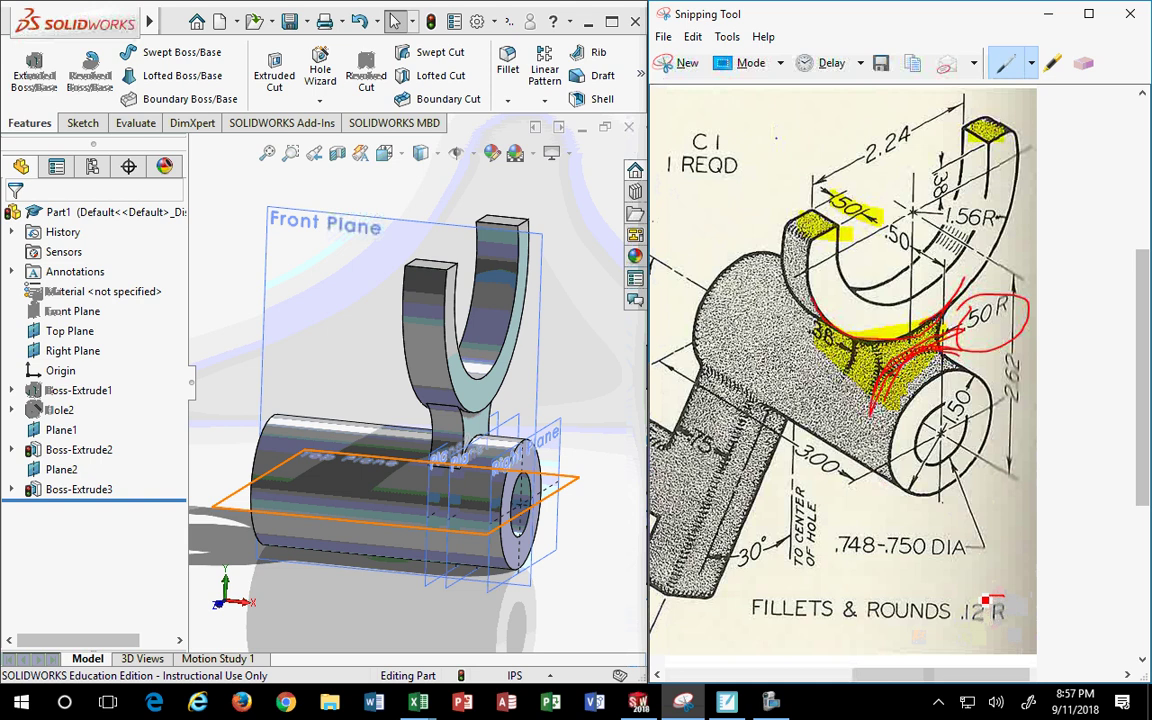
pyautogui.moveTo(995, 585); pyautogui.dragTo(1024, 597)
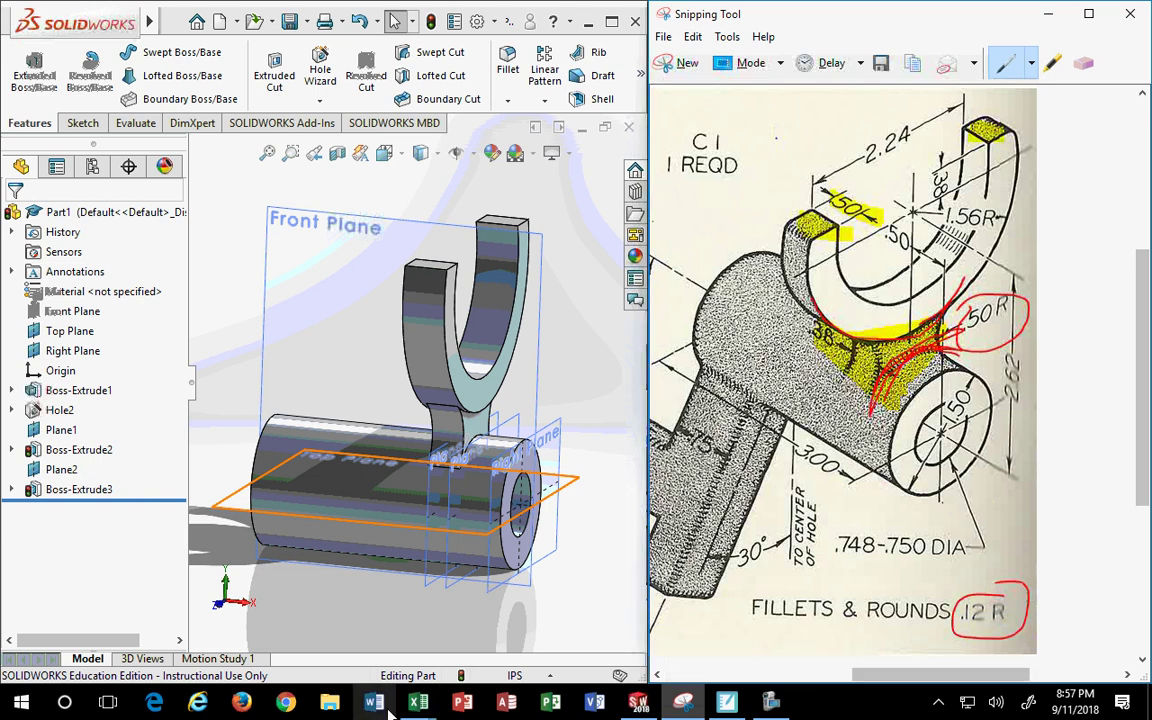
pyautogui.click(418, 705)
# Bring up fraction_decimal_table.xls and scroll to show its Fraction and Decimal columns
pyautogui.click(372, 632)
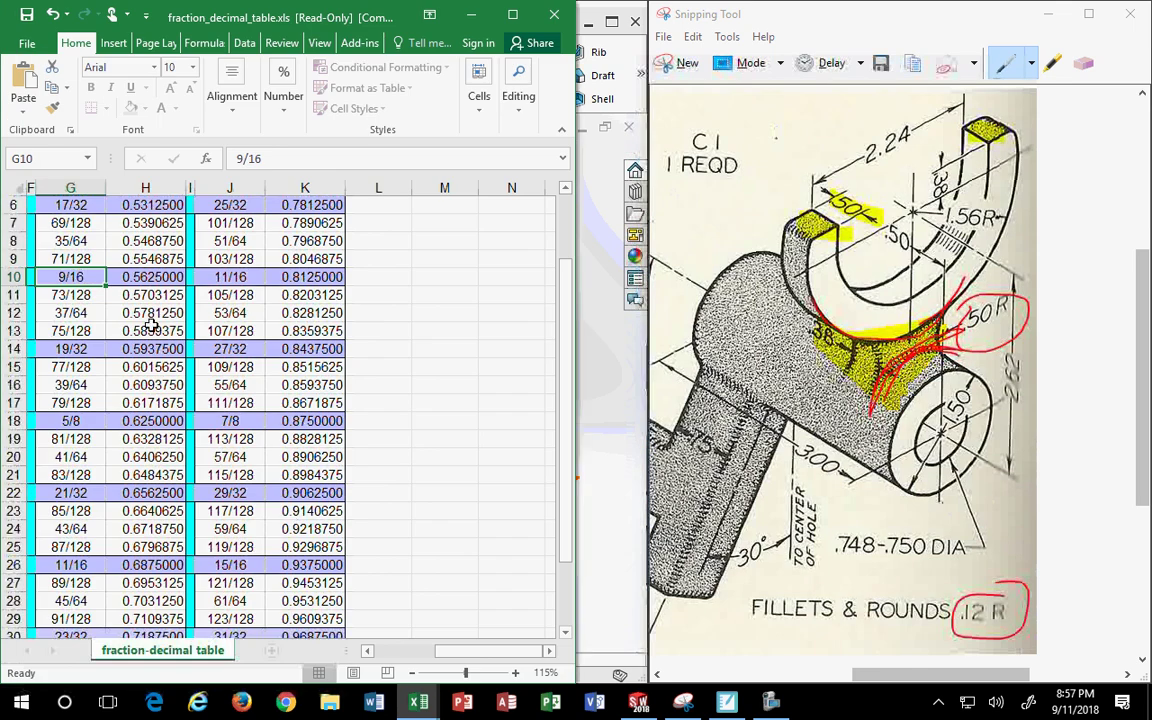
pyautogui.click(366, 652)
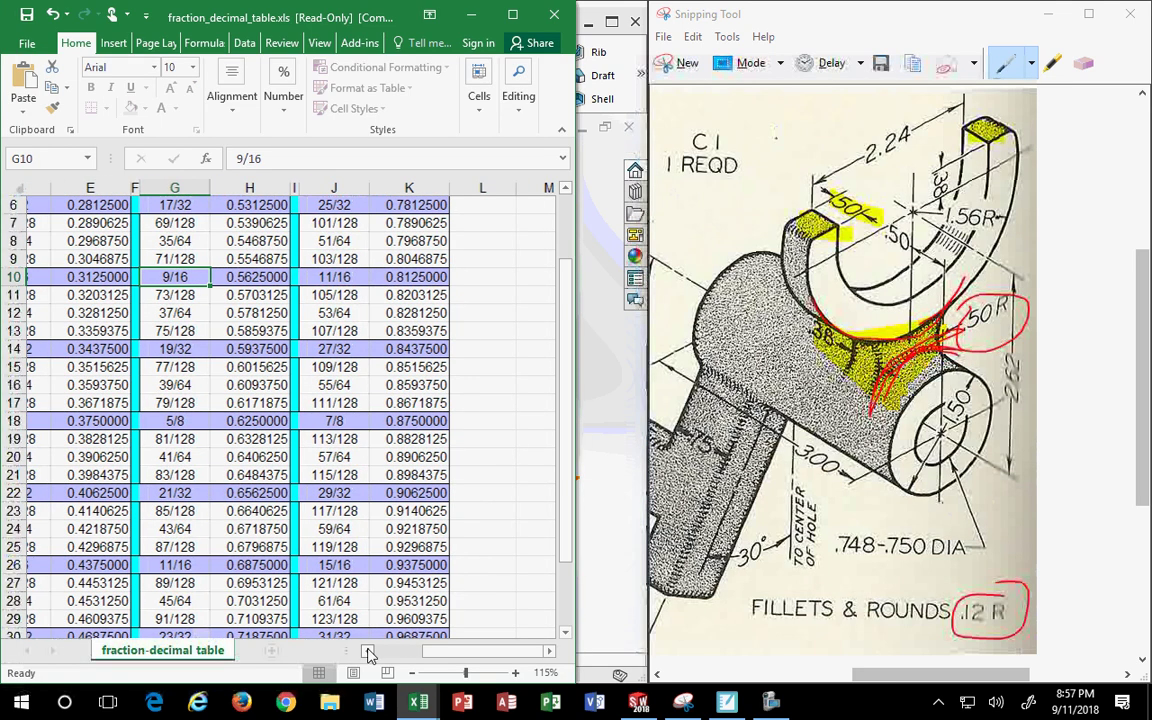
pyautogui.click(368, 652)
pyautogui.scroll(2, 64, 380)
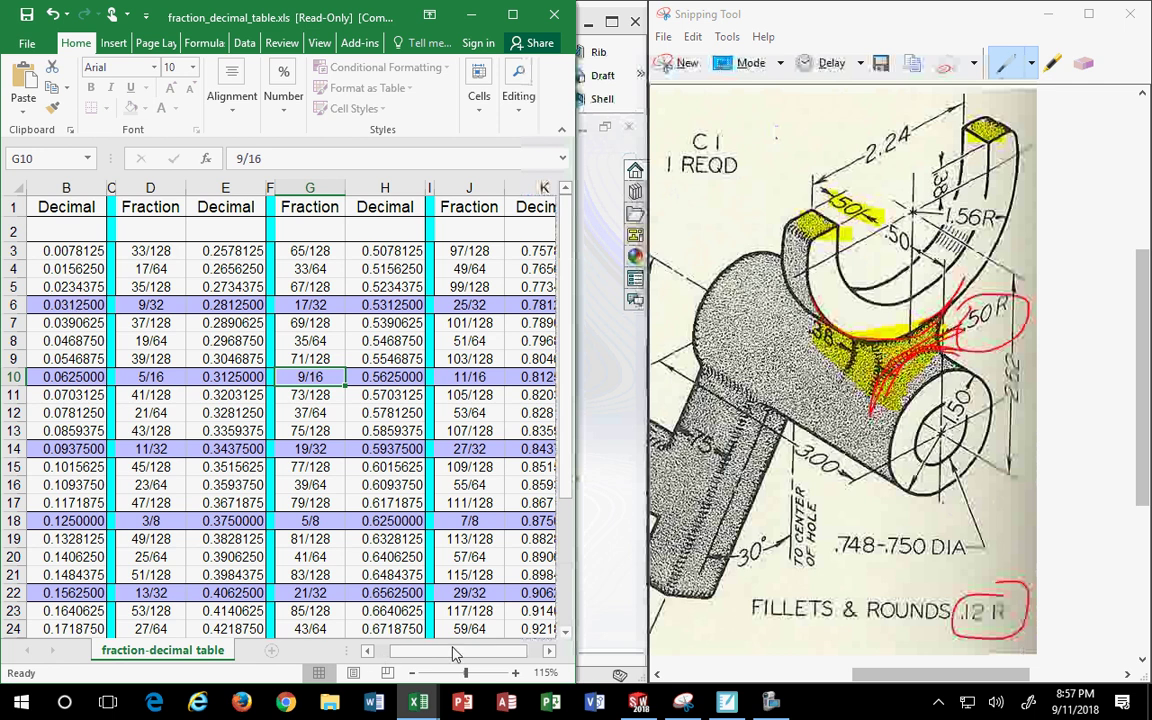
pyautogui.click(366, 652)
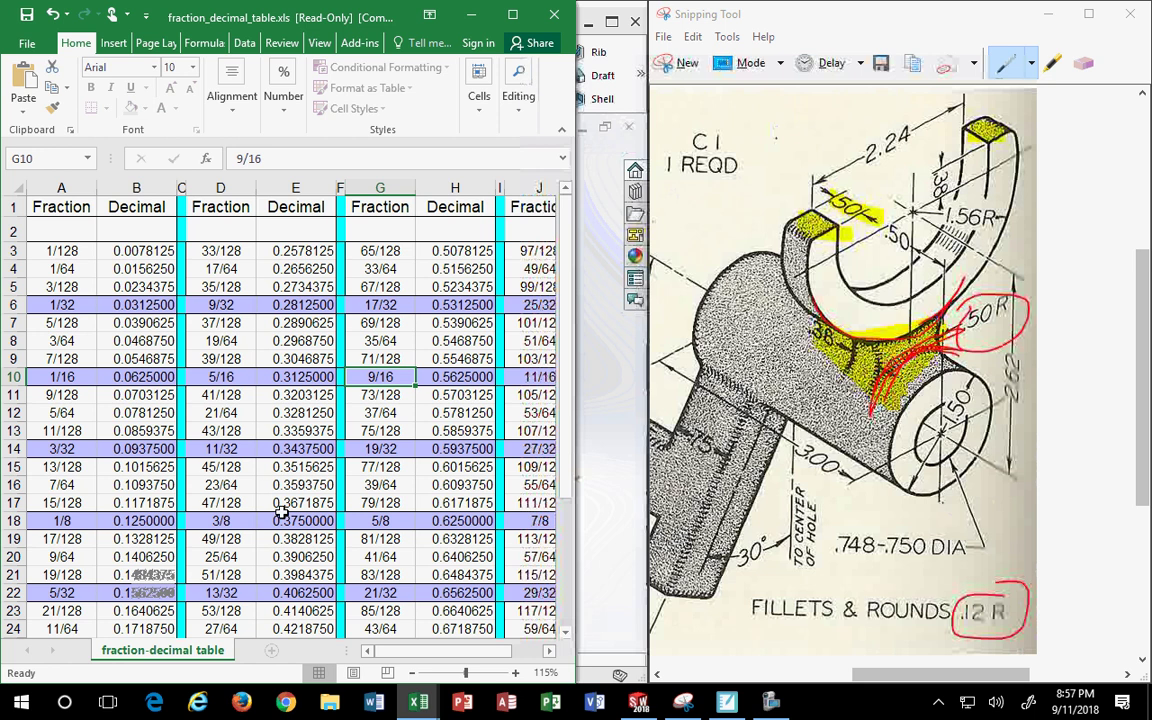
pyautogui.scroll(-2, 283, 513)
pyautogui.scroll(-1, 286, 507)
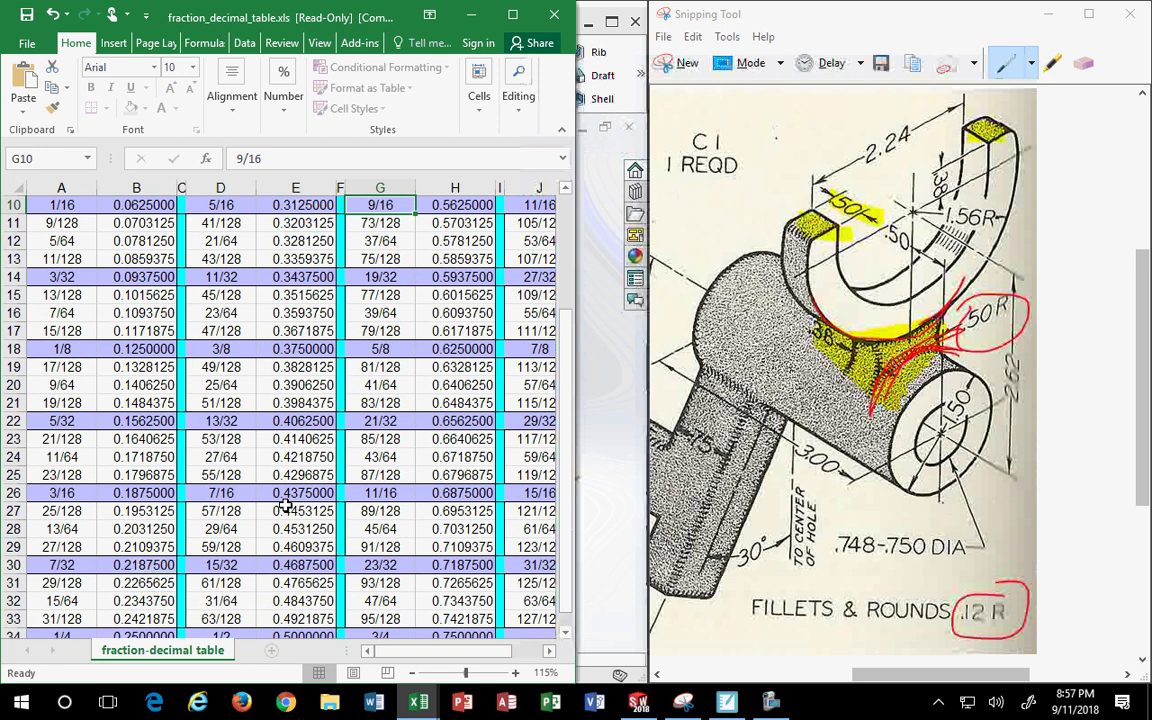
pyautogui.scroll(-1, 98, 499)
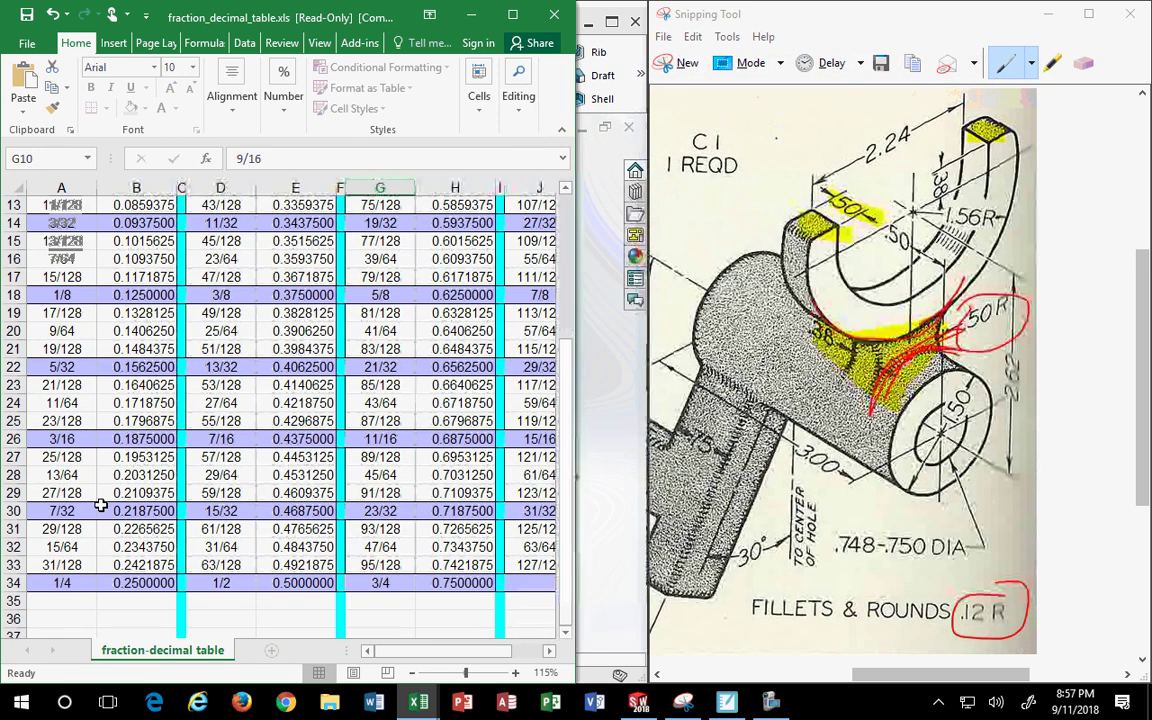
pyautogui.scroll(2, 103, 506)
pyautogui.scroll(1, 108, 476)
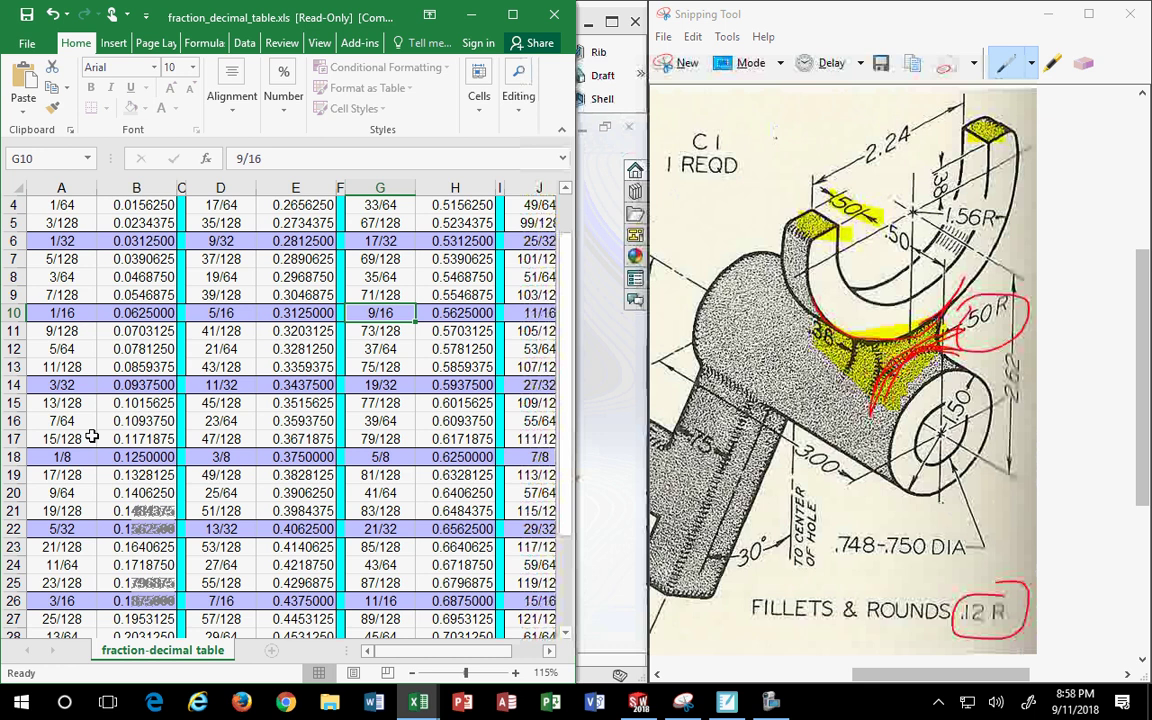
pyautogui.click(615, 457)
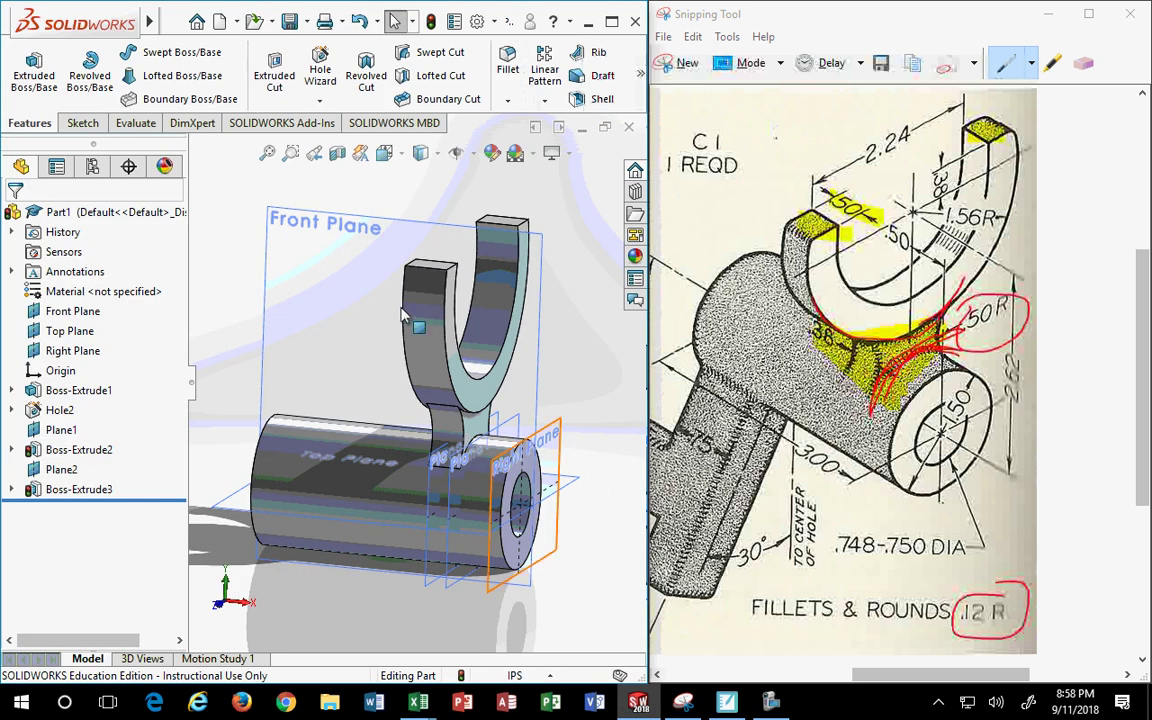
# Start a fillet and select two web edges and a cylinder edge
pyautogui.click(500, 380)
pyautogui.click(508, 62)
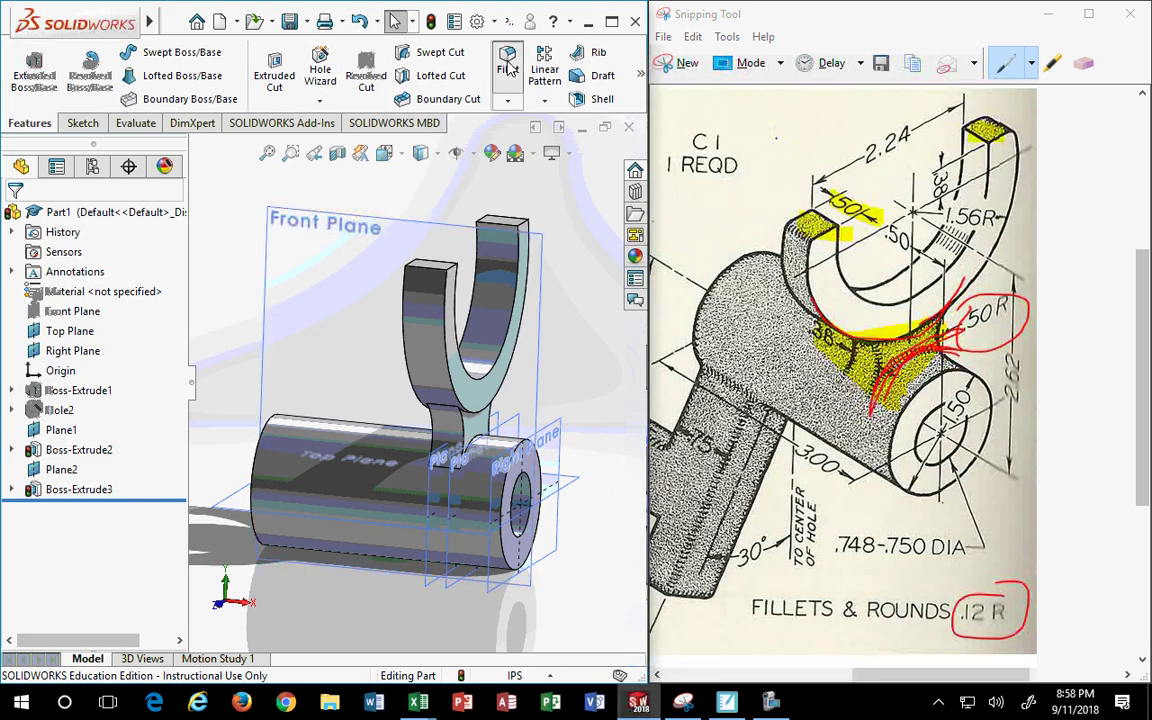
pyautogui.click(466, 438)
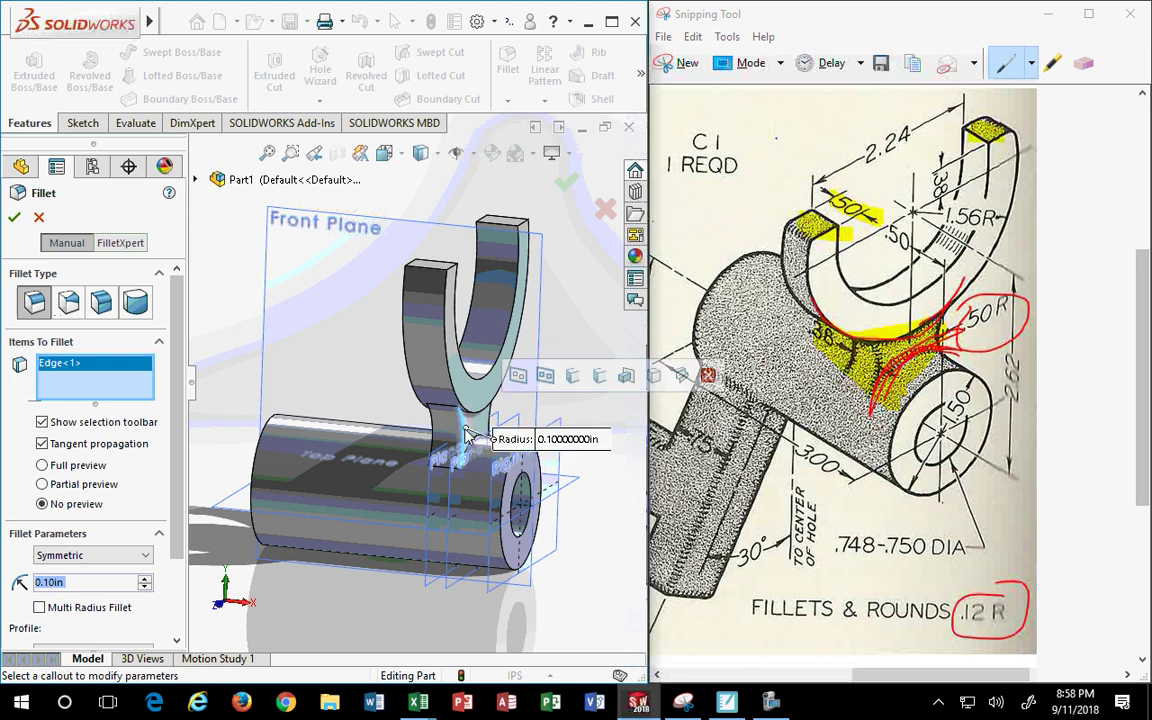
pyautogui.click(436, 437)
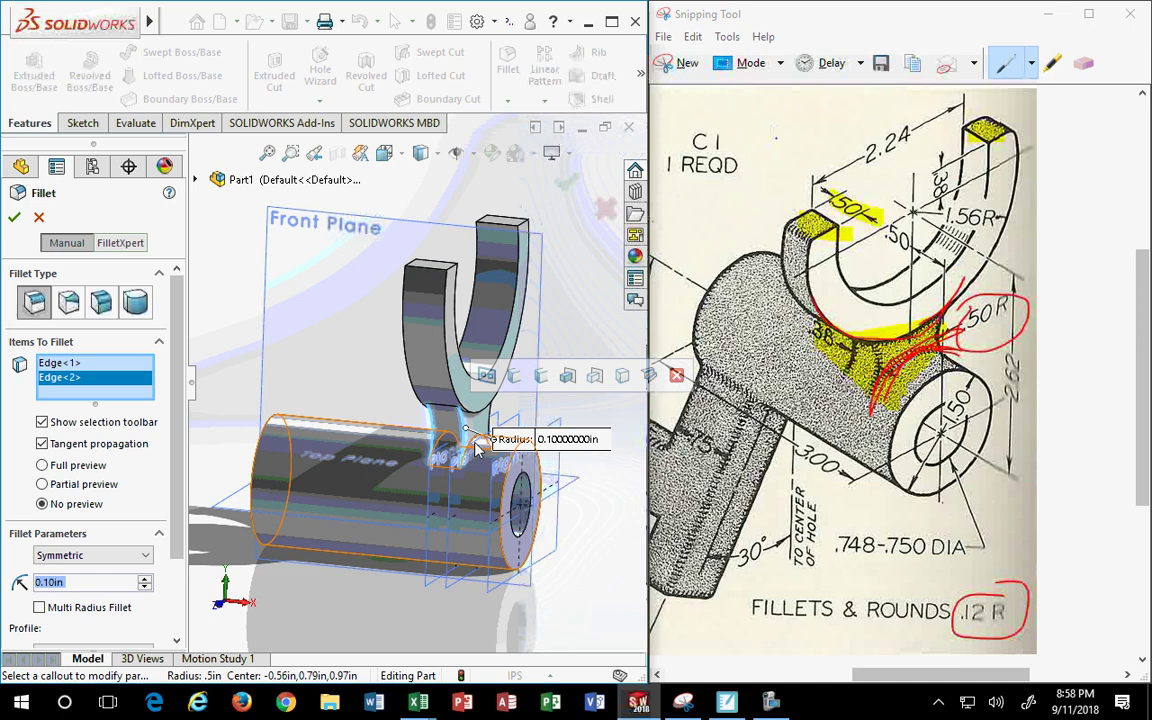
pyautogui.click(476, 466)
pyautogui.moveTo(476, 466); pyautogui.dragTo(470, 410, button='middle')
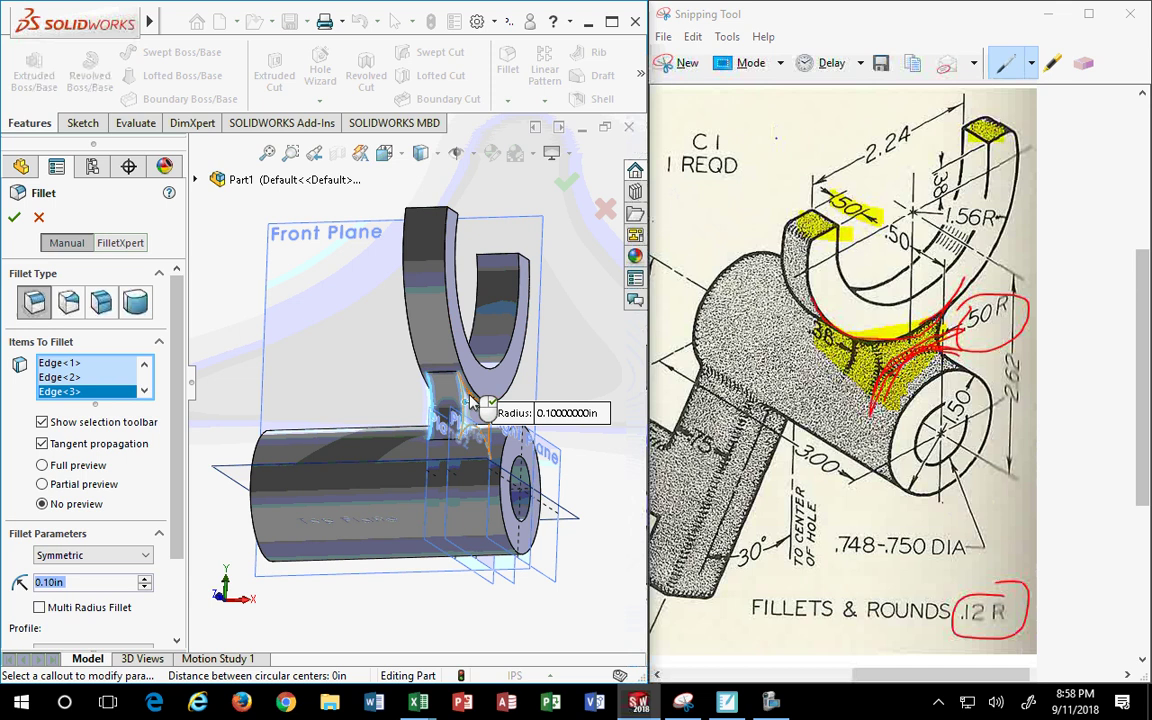
pyautogui.scroll(2, 471, 400)
pyautogui.scroll(-4, 475, 390)
pyautogui.scroll(-3, 477, 381)
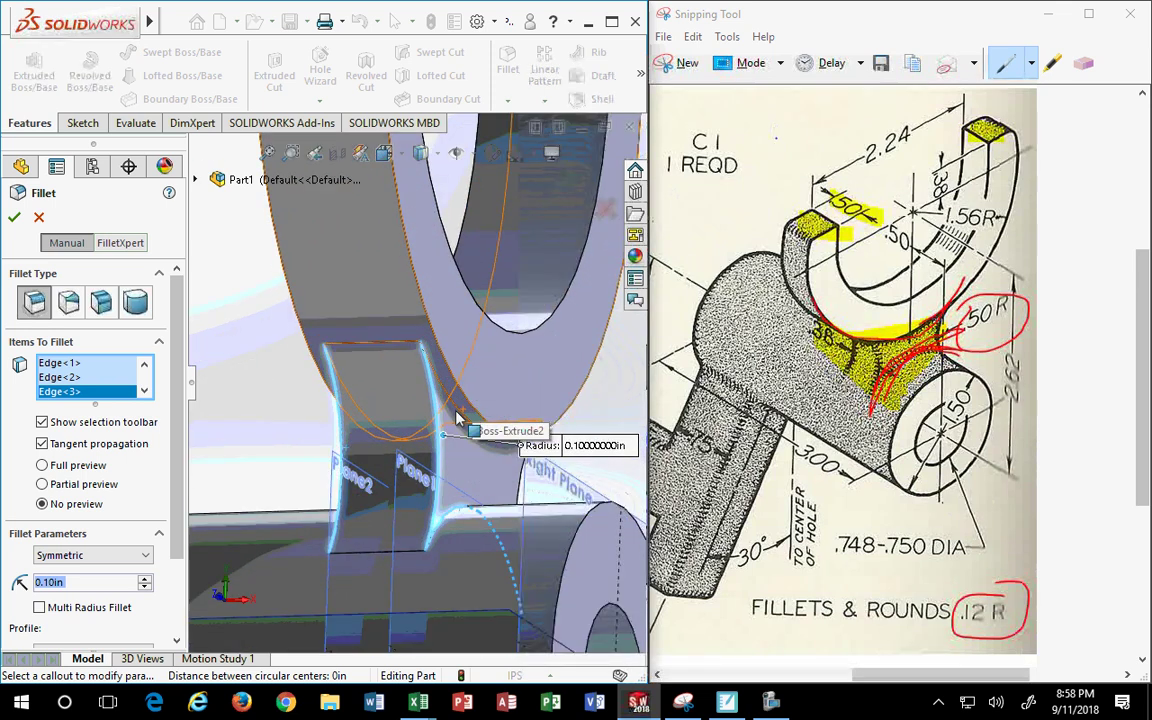
# Add more web–cylinder junction edges, then cancel the fillet without applying it
pyautogui.click(447, 401)
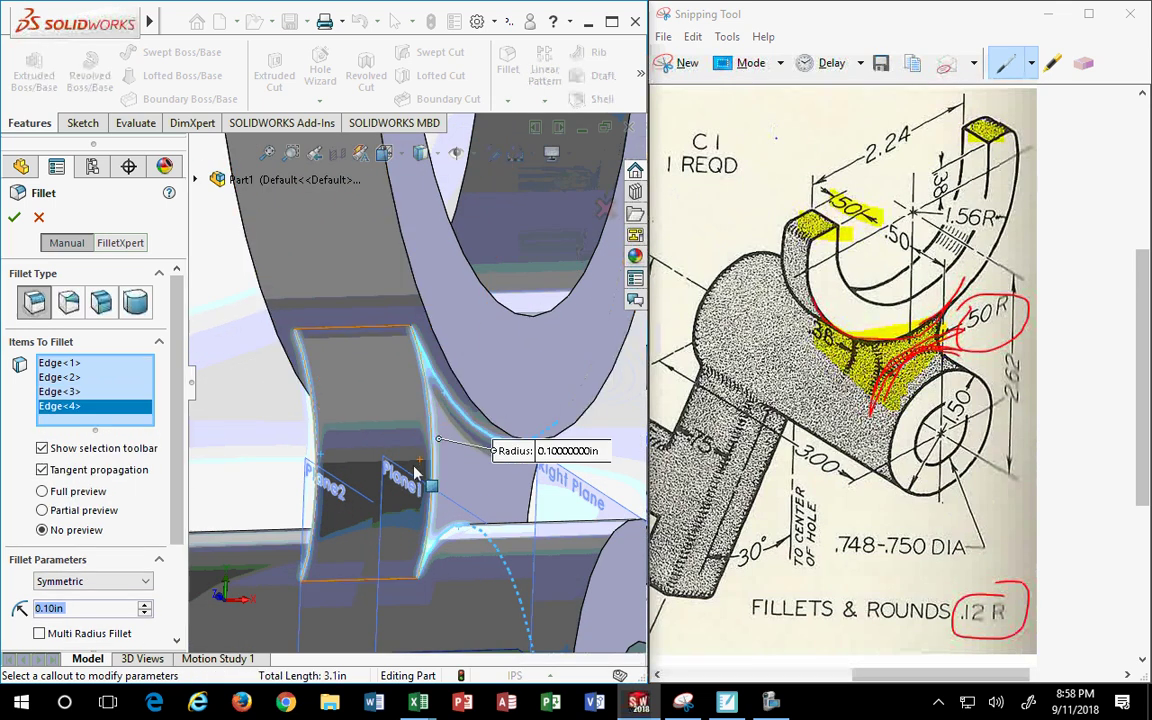
pyautogui.moveTo(447, 401); pyautogui.dragTo(343, 396, button='middle')
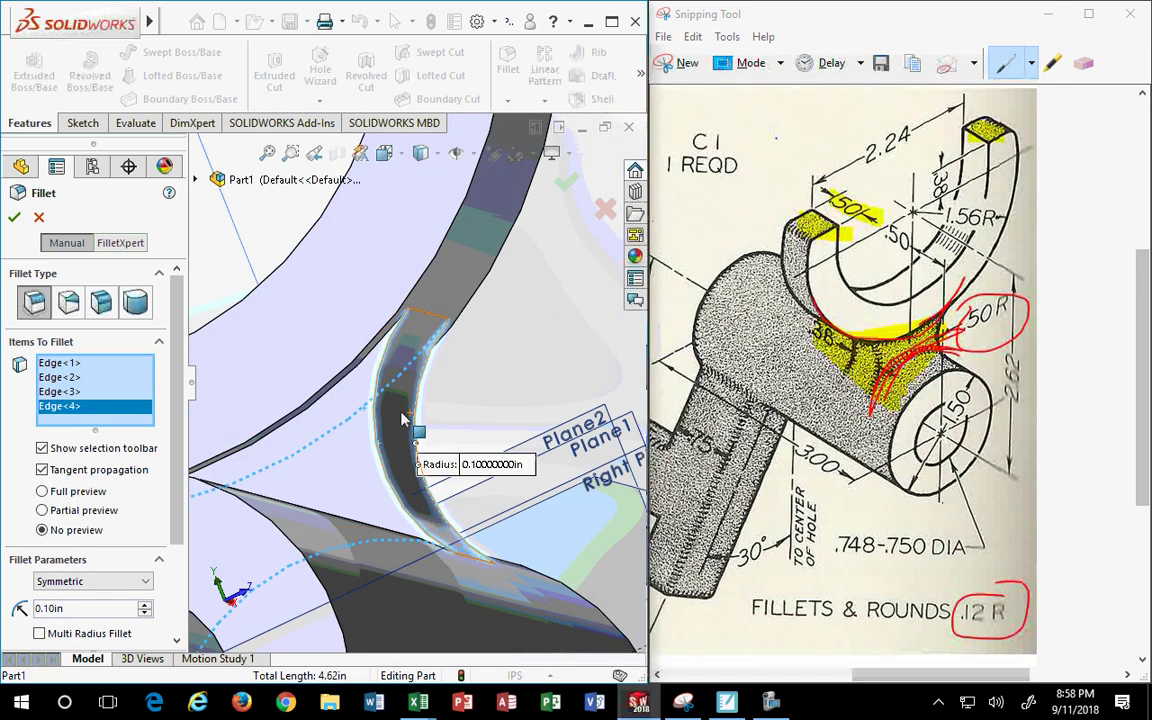
pyautogui.click(343, 396)
pyautogui.scroll(4, 380, 435)
pyautogui.moveTo(378, 436)
pyautogui.mouseDown(button='middle')
pyautogui.moveTo(300, 450)
pyautogui.moveTo(339, 412)
pyautogui.mouseUp(button='middle')
pyautogui.scroll(-2, 300, 450)
pyautogui.click(300, 440)
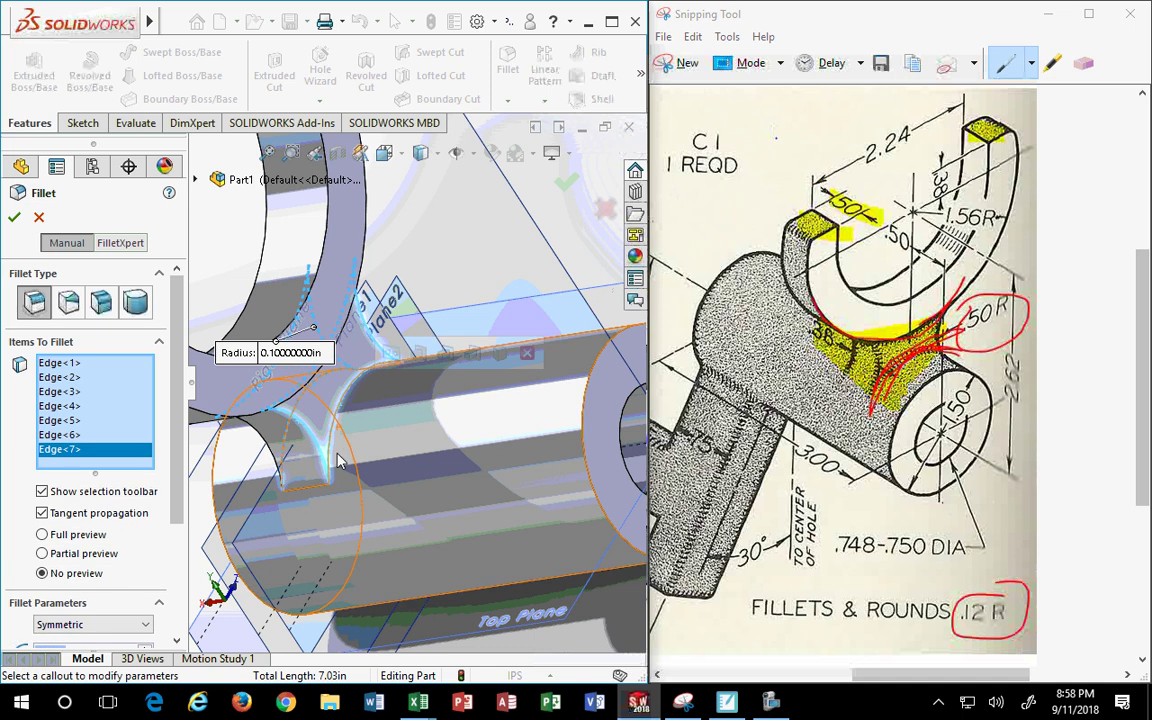
pyautogui.press('Escape')
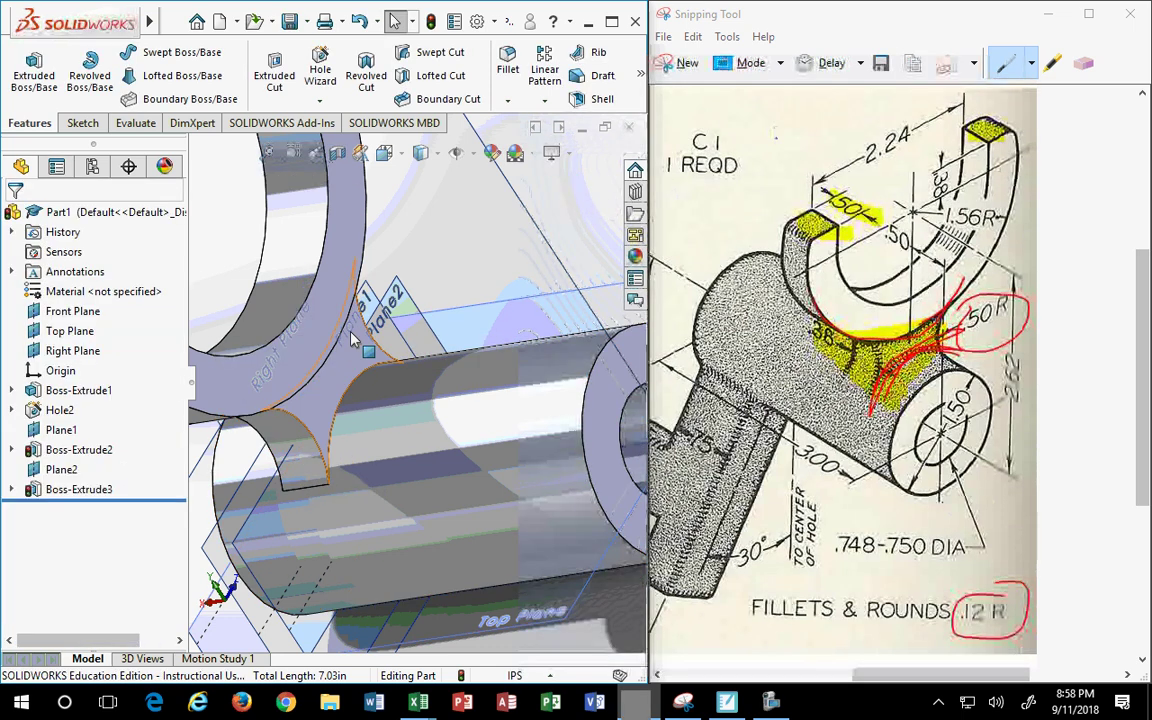
pyautogui.click(508, 66)
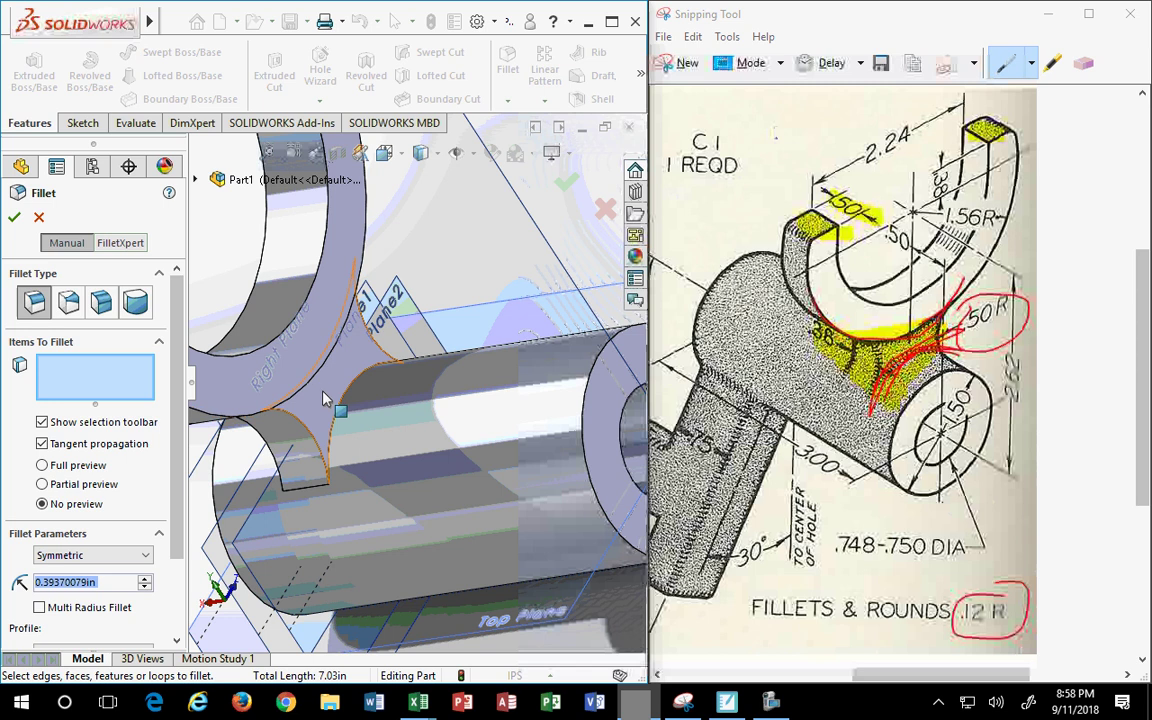
pyautogui.click(324, 392)
pyautogui.moveTo(330, 400)
pyautogui.mouseDown(button='middle')
pyautogui.moveTo(415, 318)
pyautogui.moveTo(500, 308)
pyautogui.mouseUp(button='middle')
pyautogui.click(252, 482)
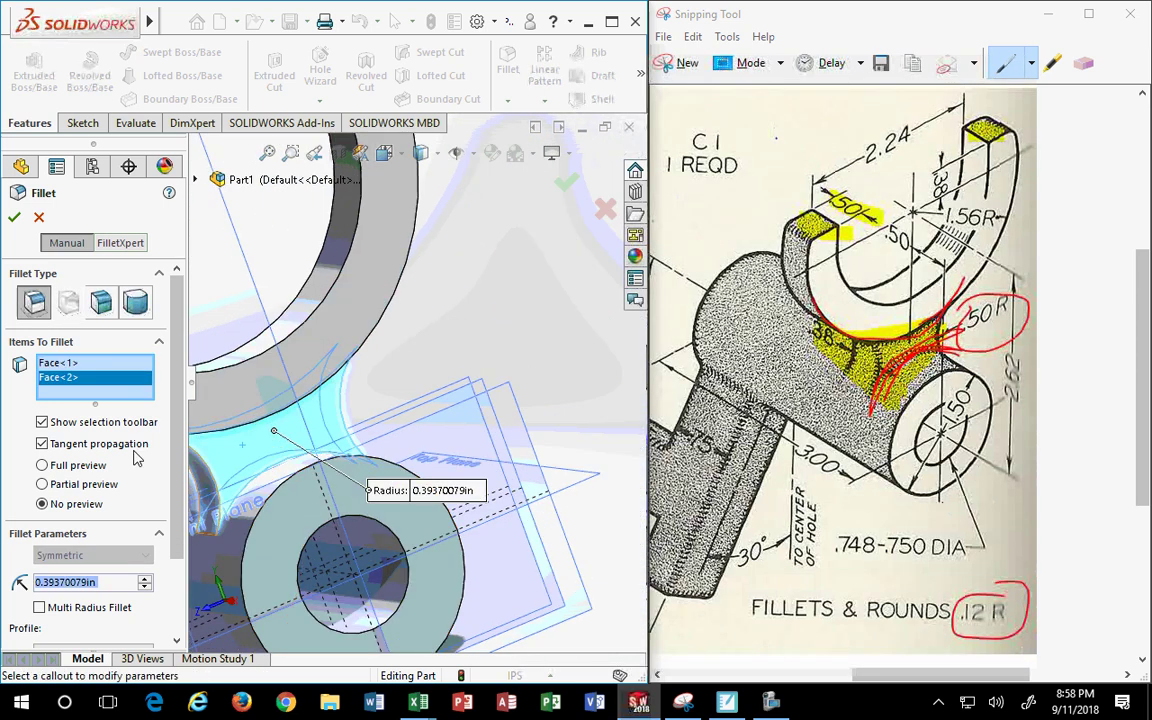
pyautogui.doubleClick(105, 582)
pyautogui.write('15')
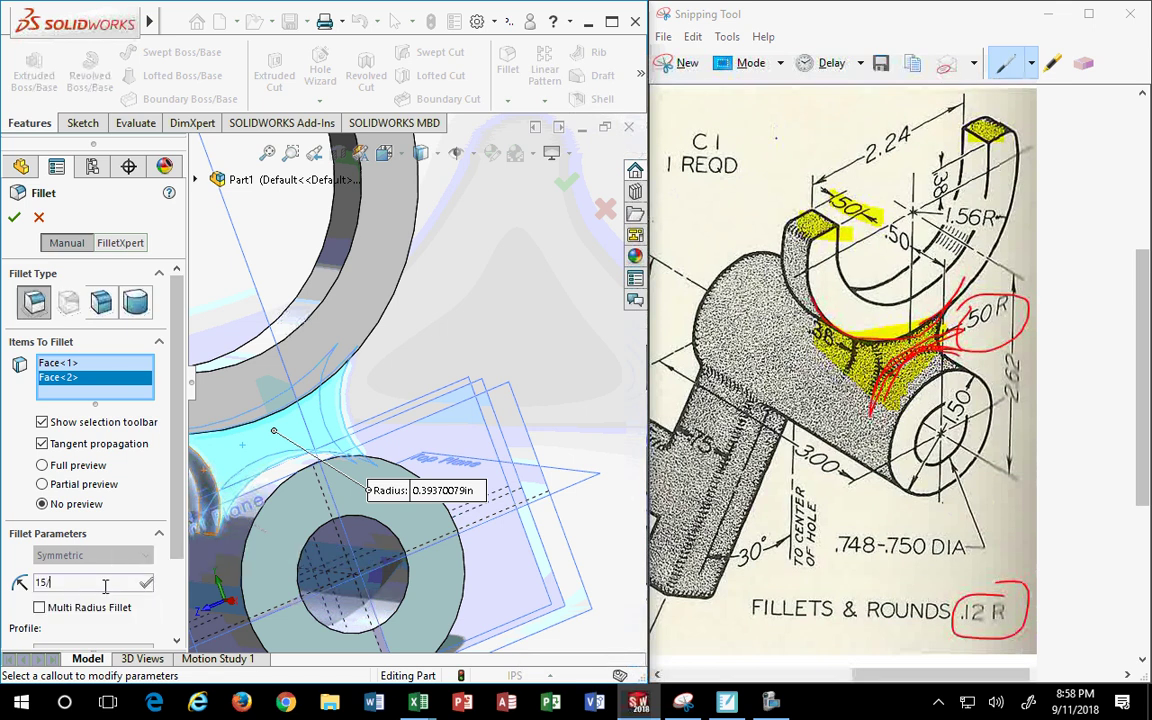
pyautogui.write('/128')
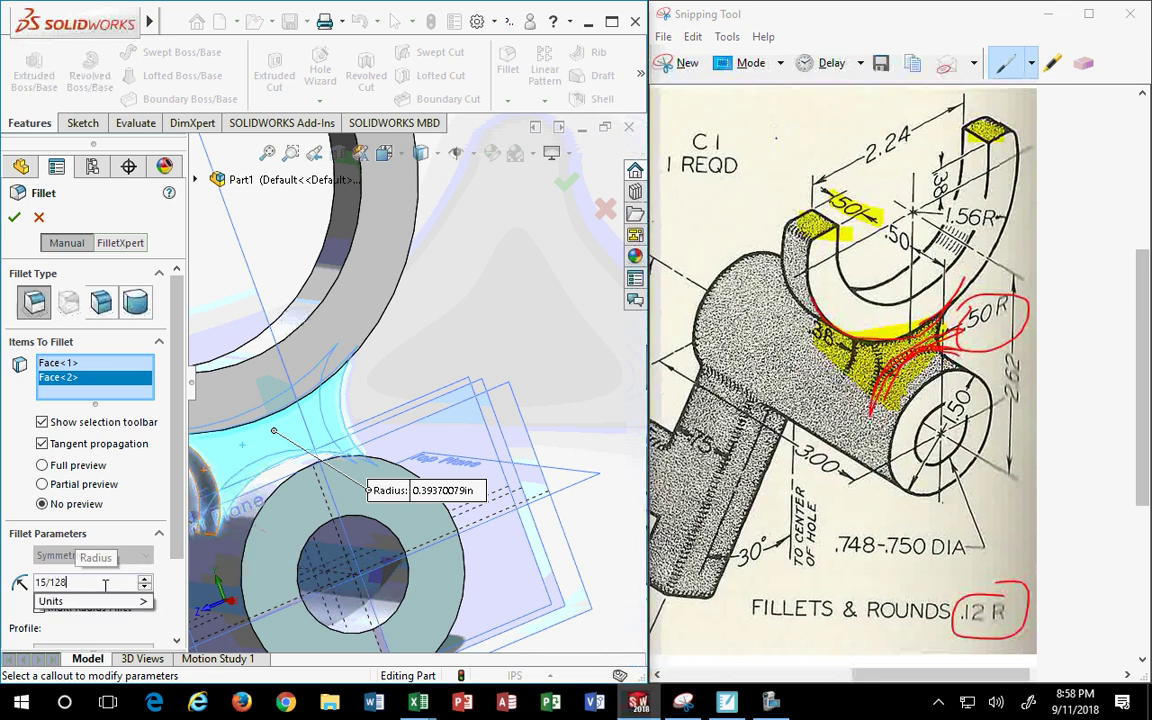
pyautogui.moveTo(380, 350); pyautogui.dragTo(432, 470, button='middle')
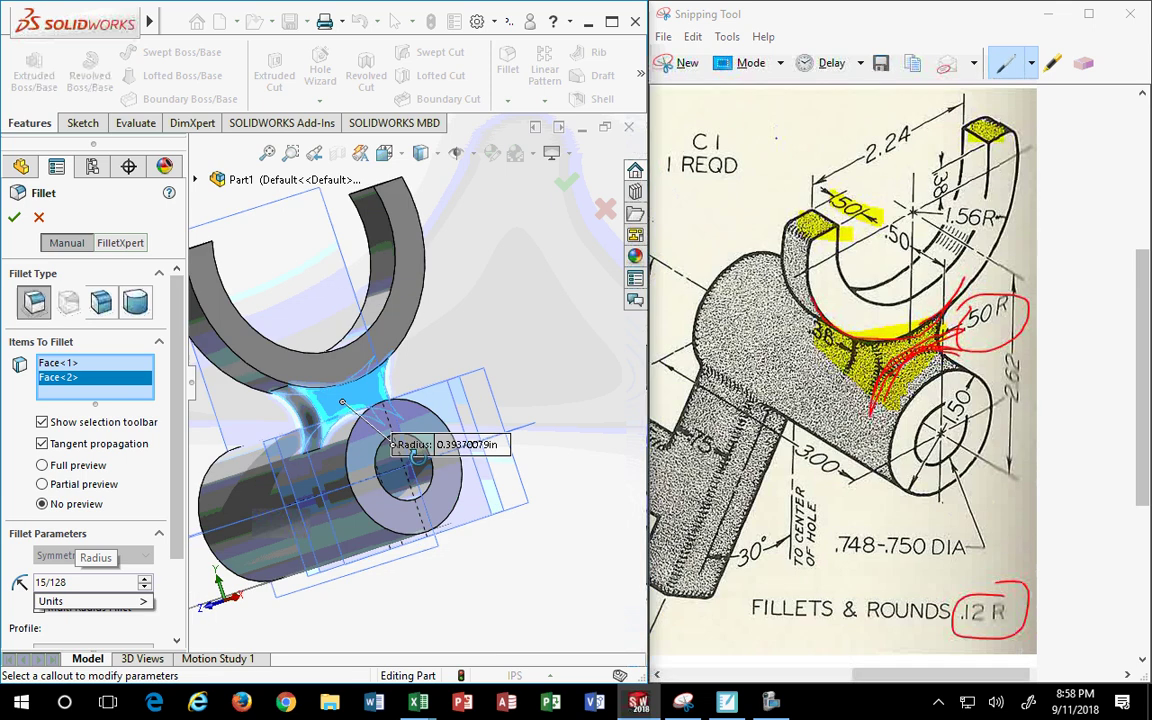
pyautogui.click(13, 221)
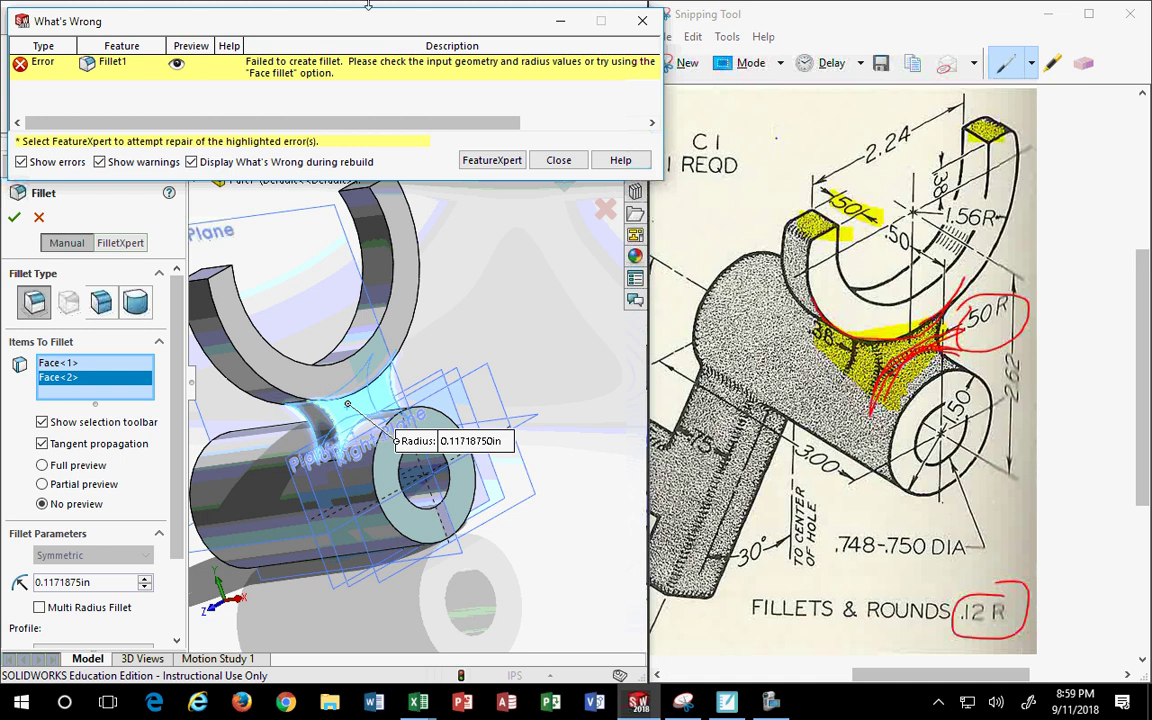
pyautogui.click(567, 160)
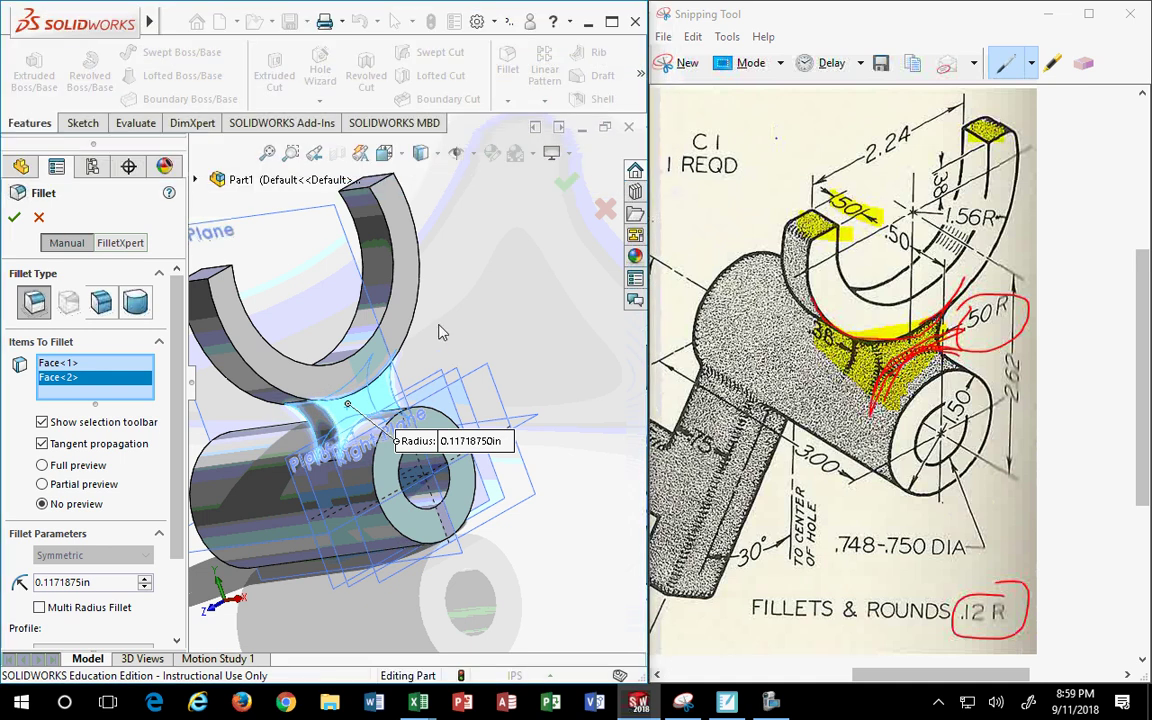
pyautogui.click(42, 218)
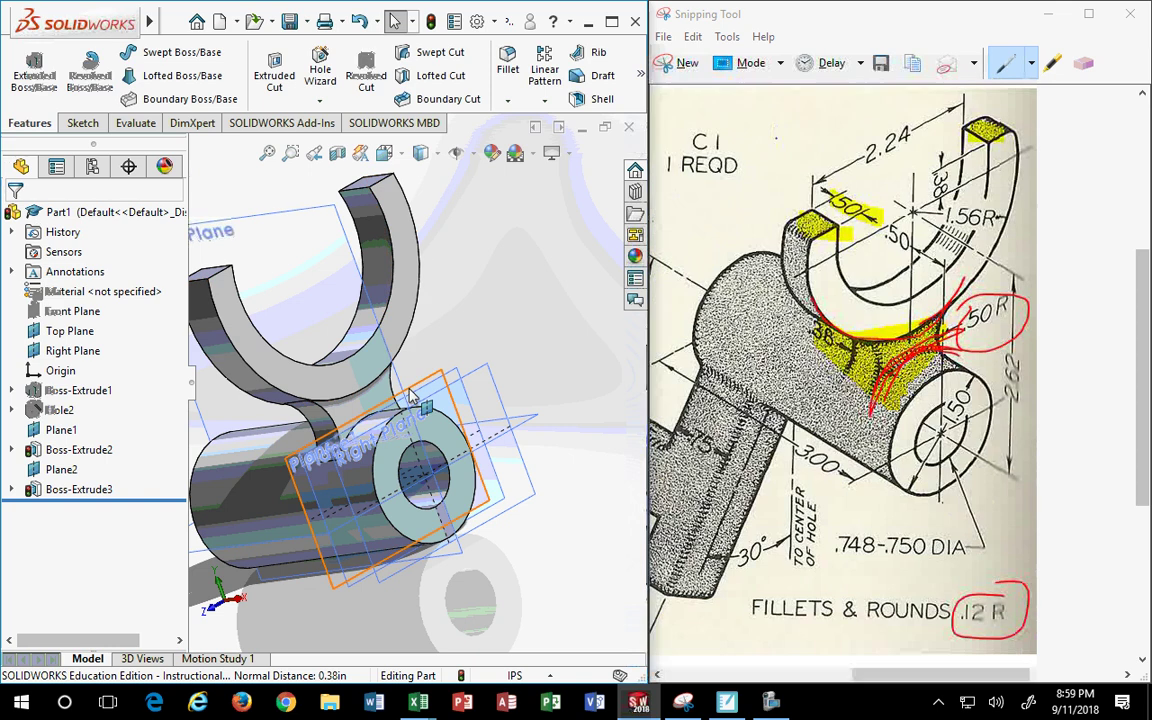
pyautogui.moveTo(390, 320); pyautogui.dragTo(445, 353, button='middle')
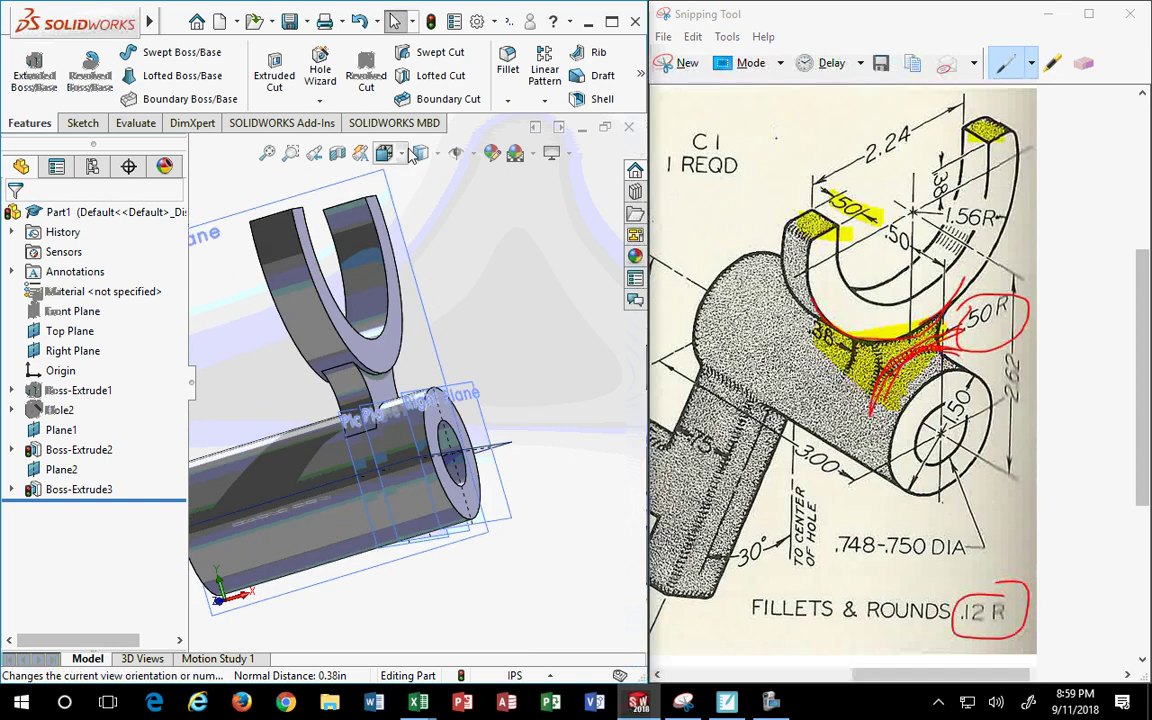
pyautogui.click(508, 65)
pyautogui.scroll(-5, 375, 390)
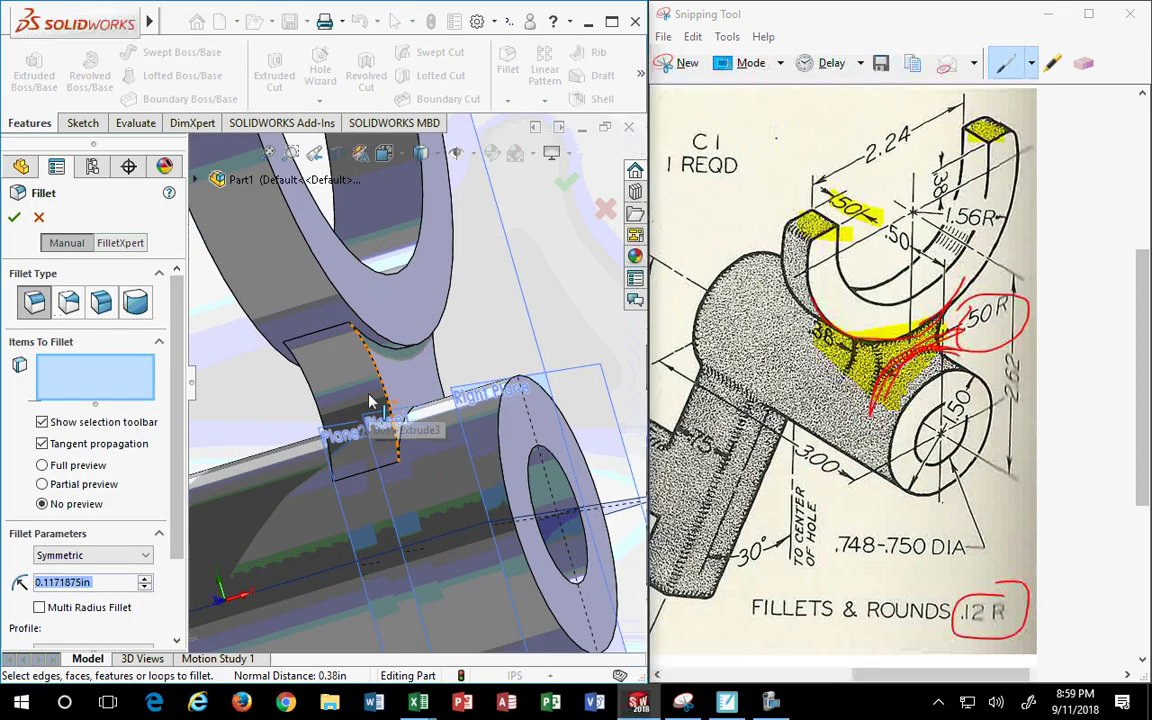
pyautogui.click(378, 381)
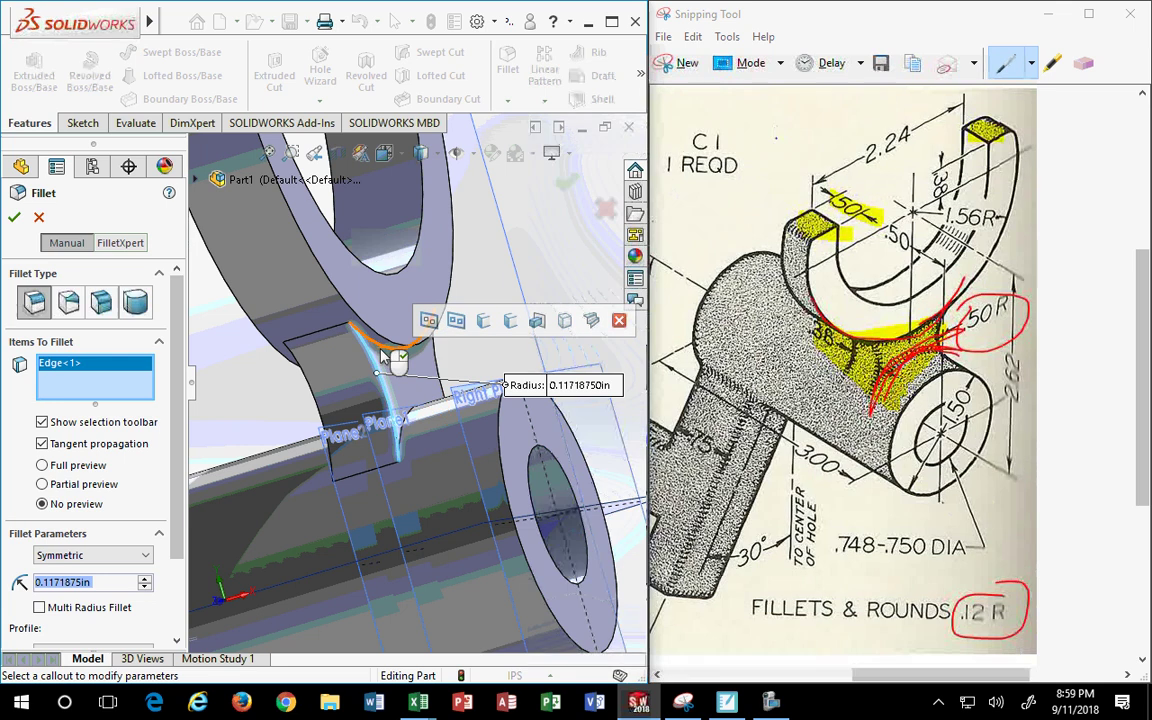
pyautogui.click(410, 420)
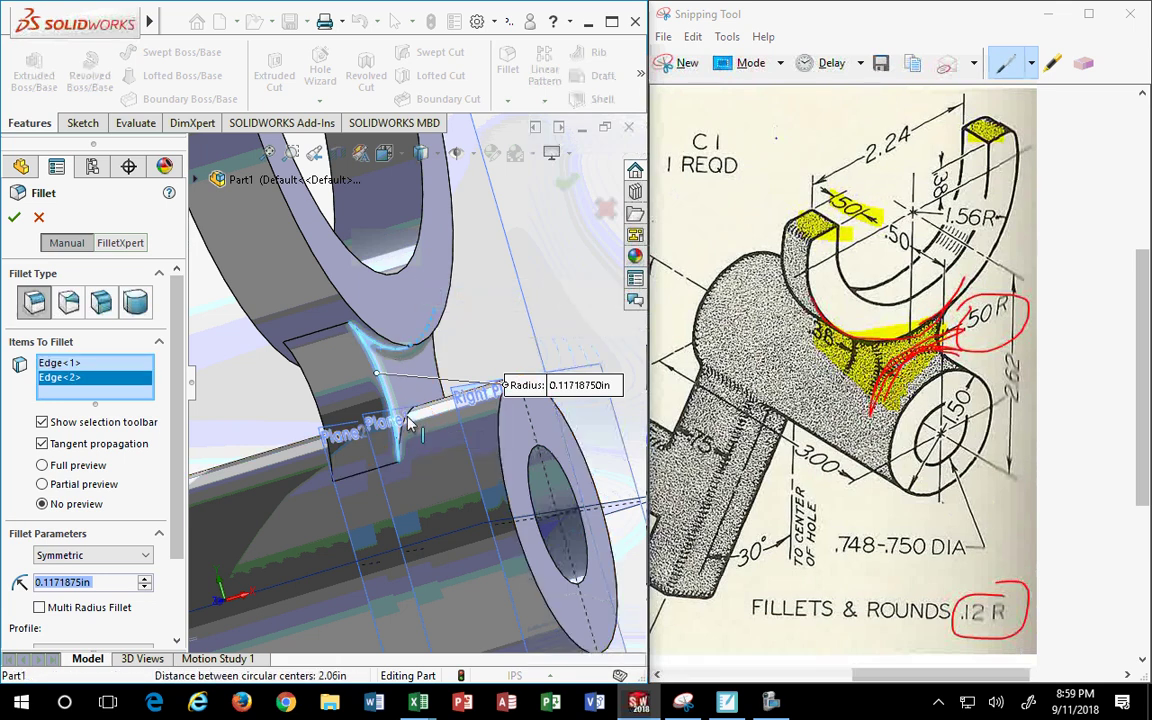
pyautogui.click(436, 368)
pyautogui.click(400, 400)
pyautogui.moveTo(400, 400); pyautogui.dragTo(325, 375, button='middle')
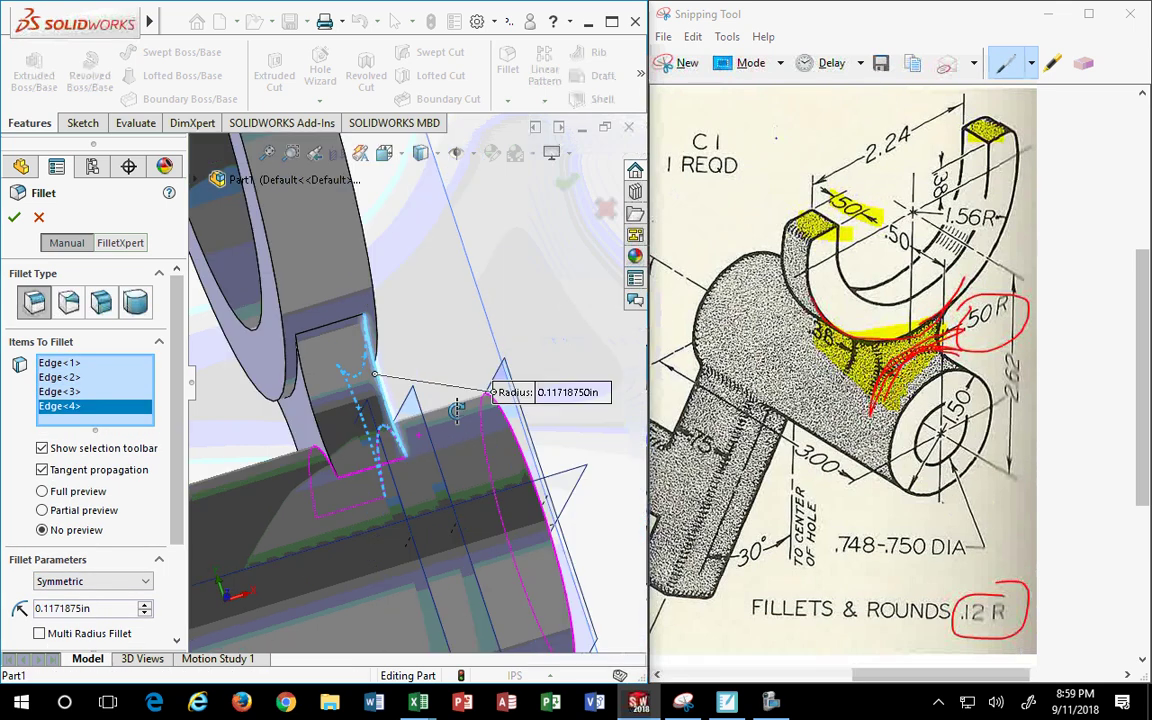
pyautogui.click(293, 326)
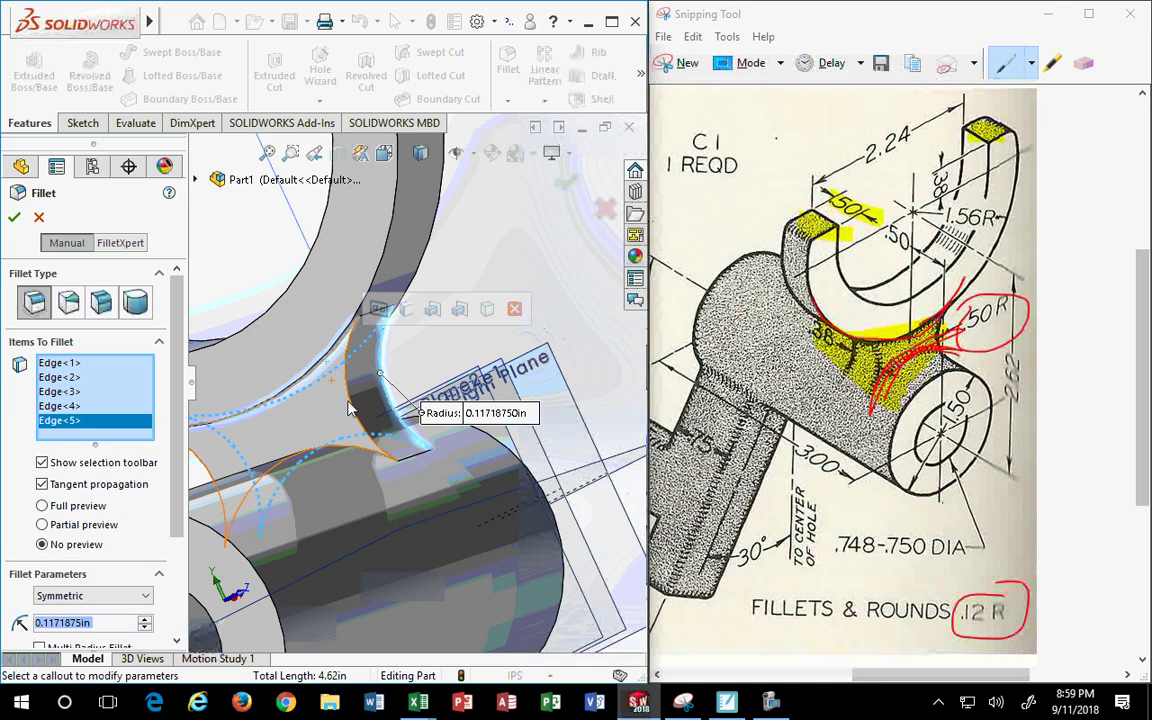
pyautogui.click(355, 413)
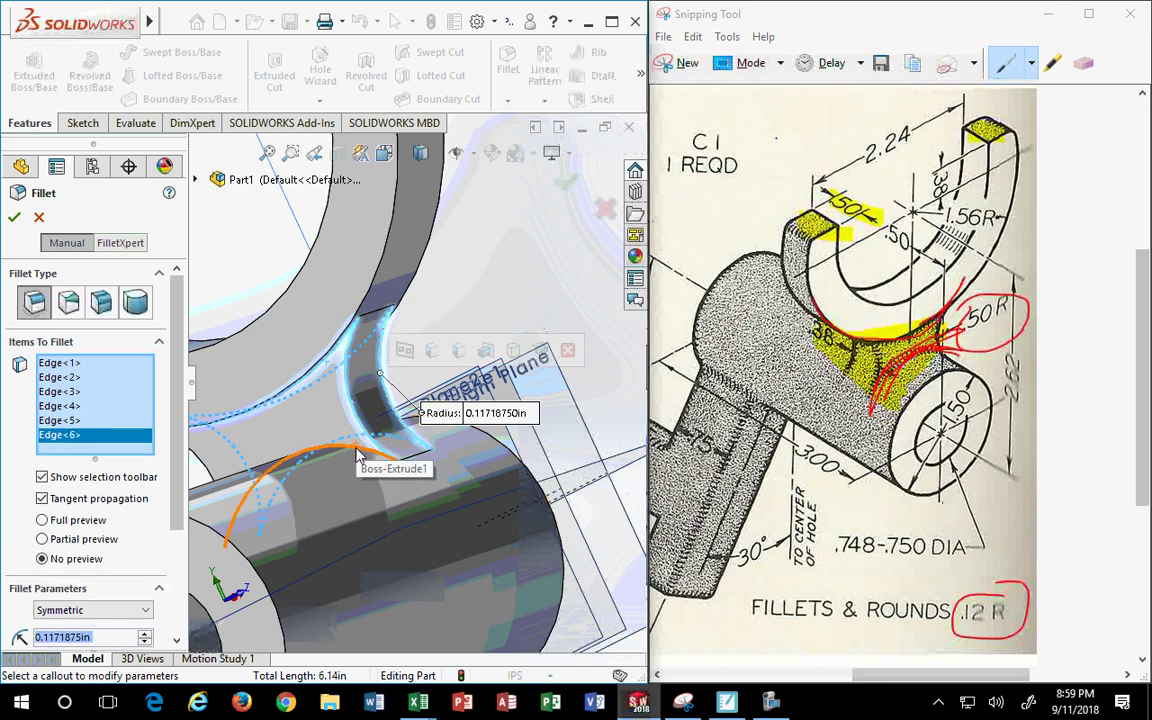
pyautogui.click(350, 452)
pyautogui.moveTo(215, 385); pyautogui.dragTo(392, 381, button='middle')
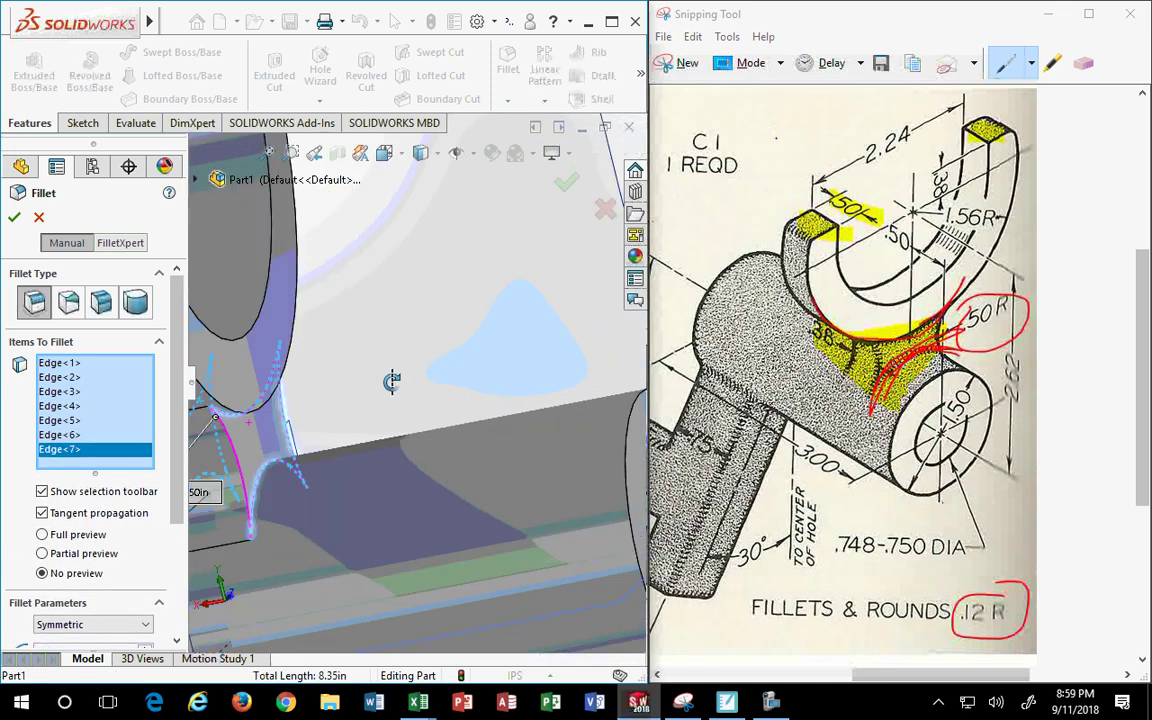
pyautogui.click(228, 412)
pyautogui.click(92, 638)
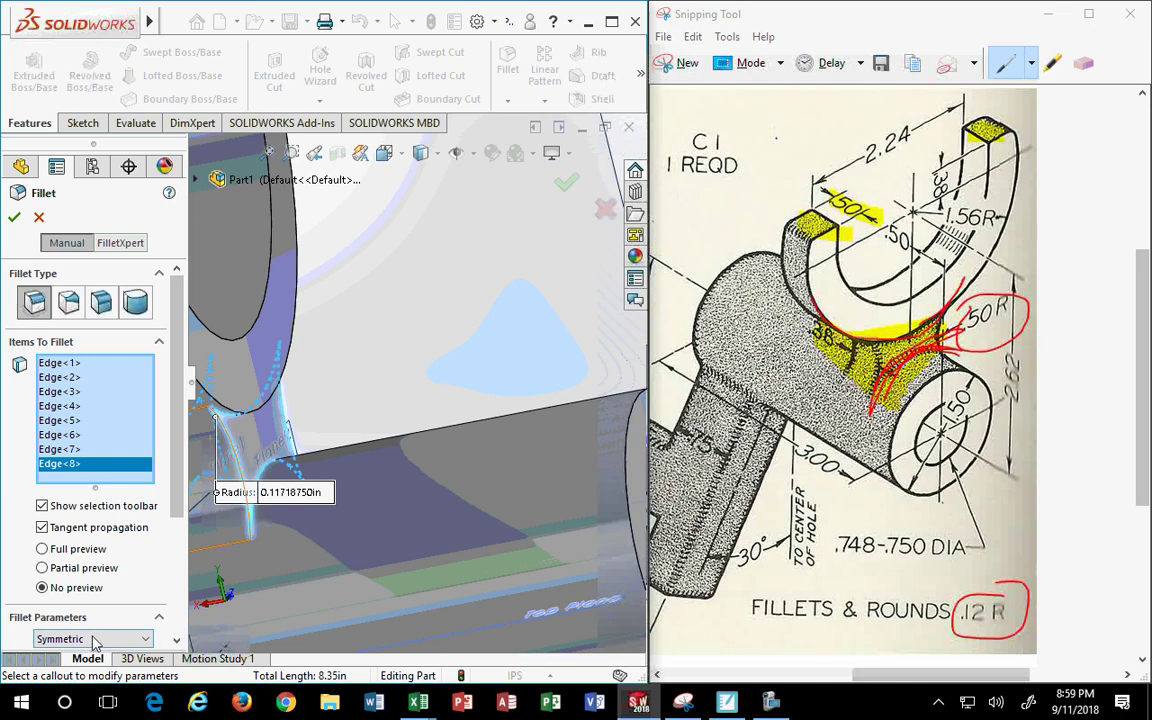
pyautogui.click(85, 582)
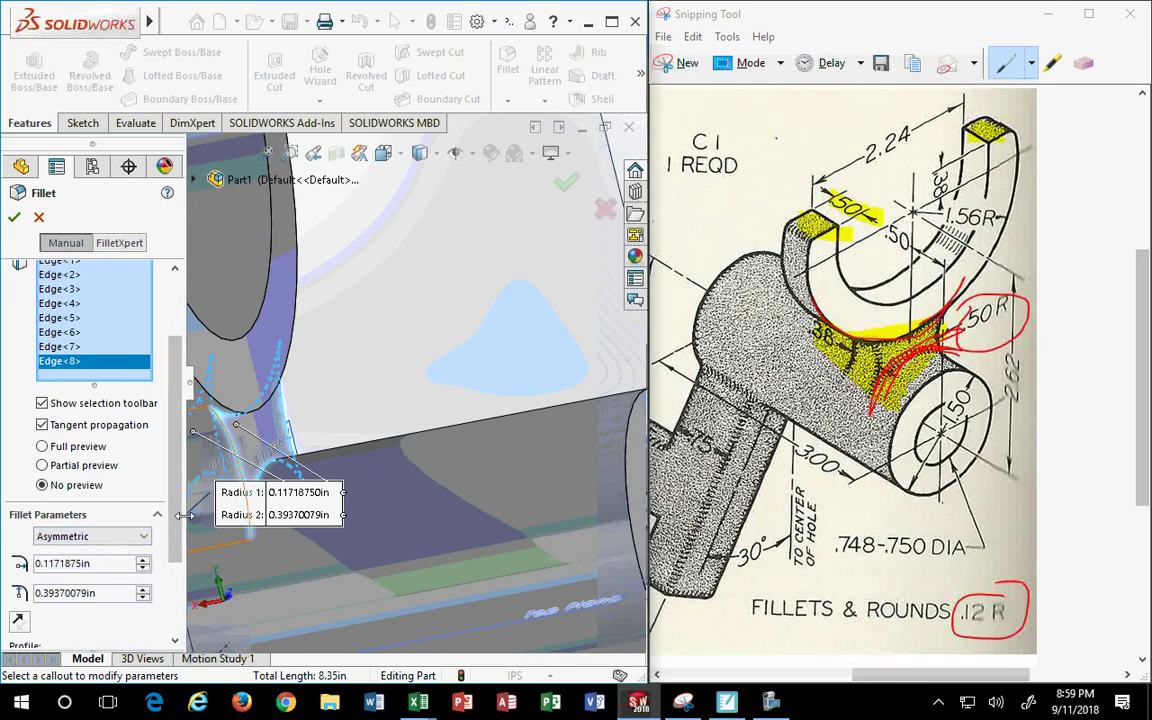
pyautogui.scroll(-3, 110, 505)
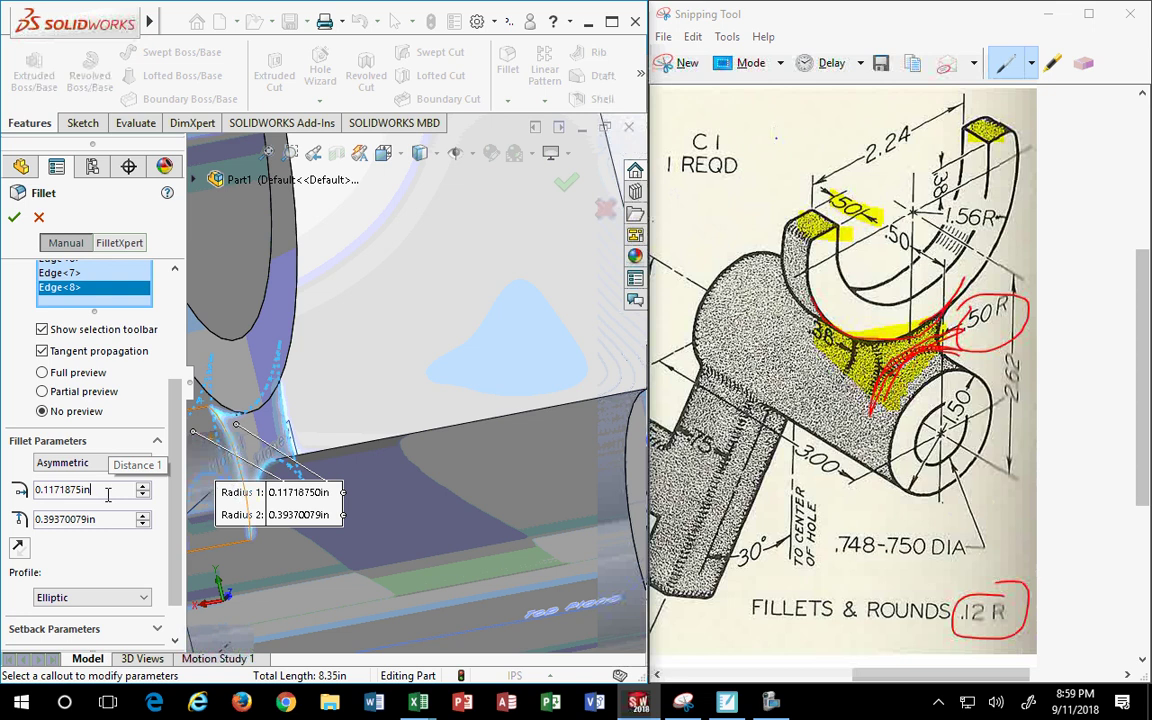
pyautogui.doubleClick(107, 491)
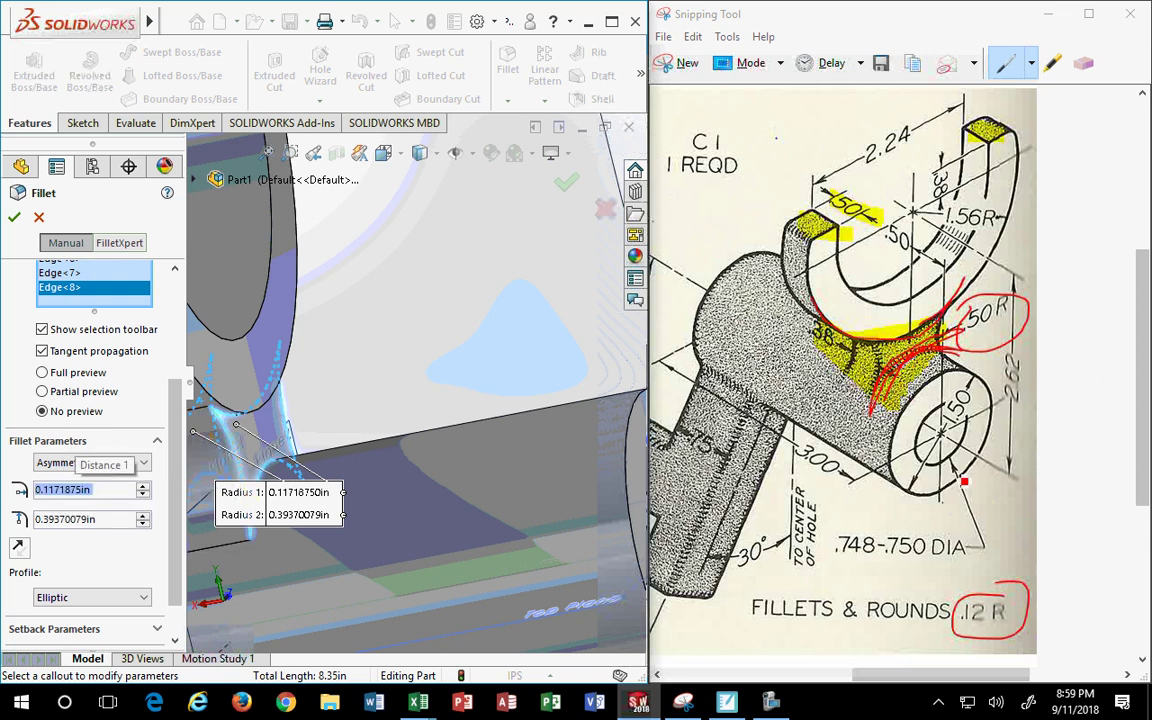
pyautogui.click(26, 212)
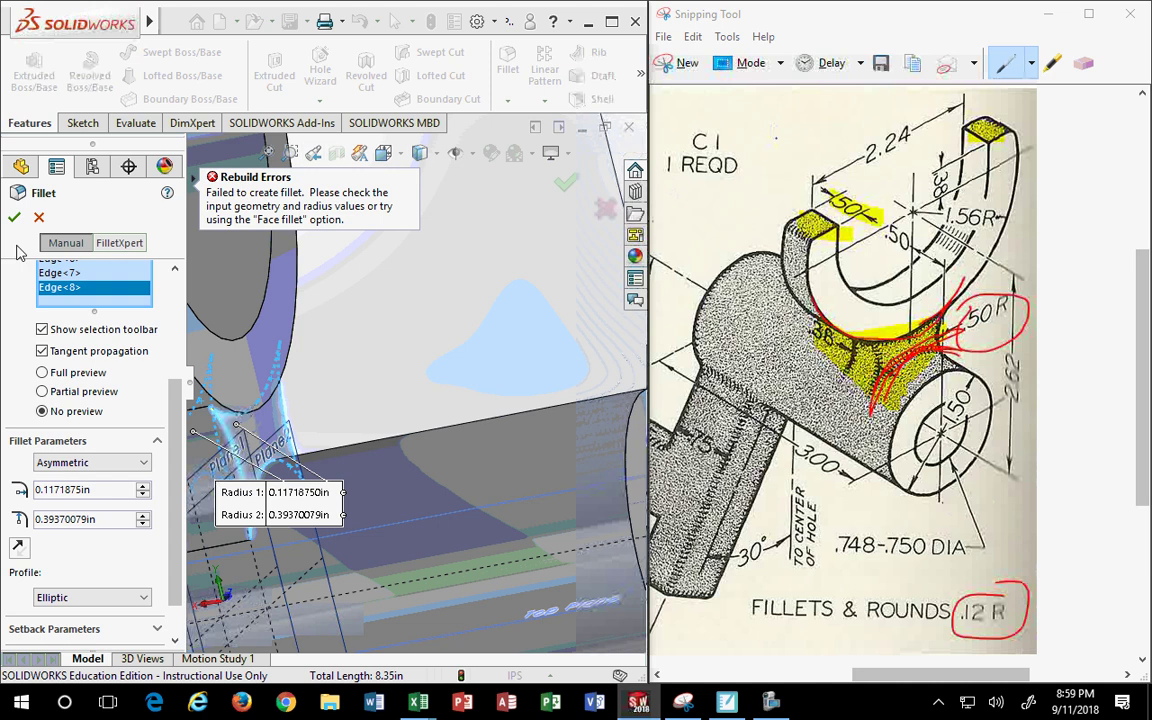
pyautogui.click(39, 217)
pyautogui.moveTo(278, 362); pyautogui.dragTo(333, 369, button='middle')
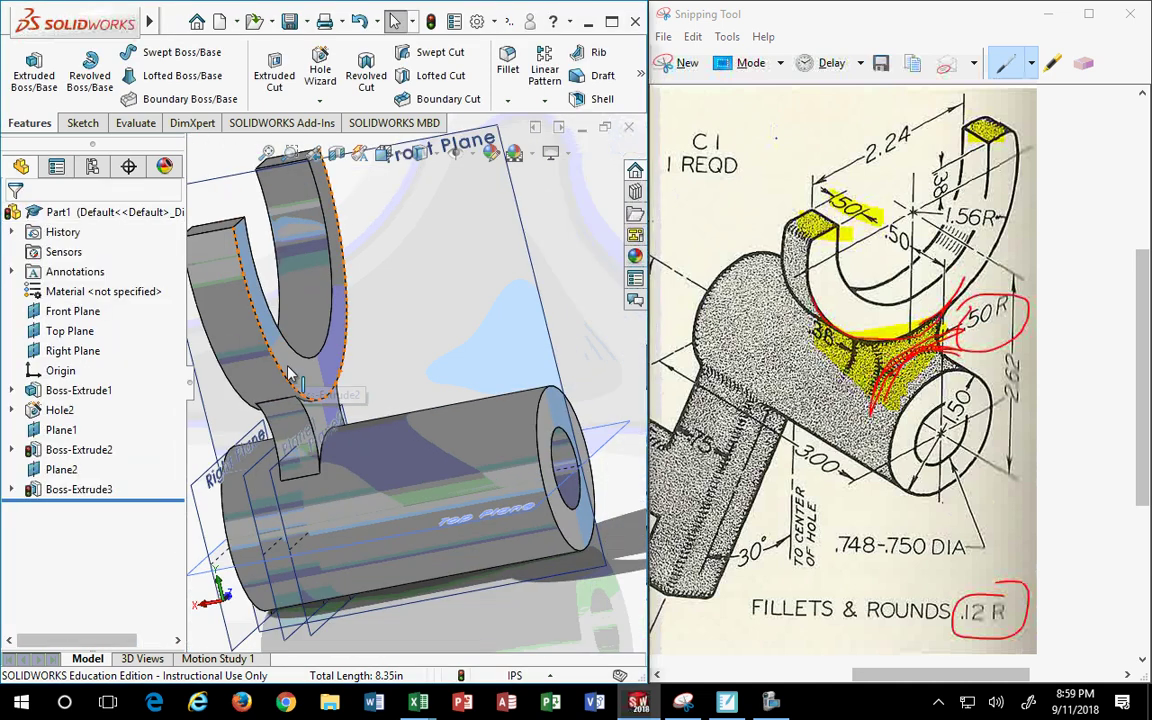
pyautogui.scroll(-1, 333, 369)
pyautogui.scroll(-3, 333, 400)
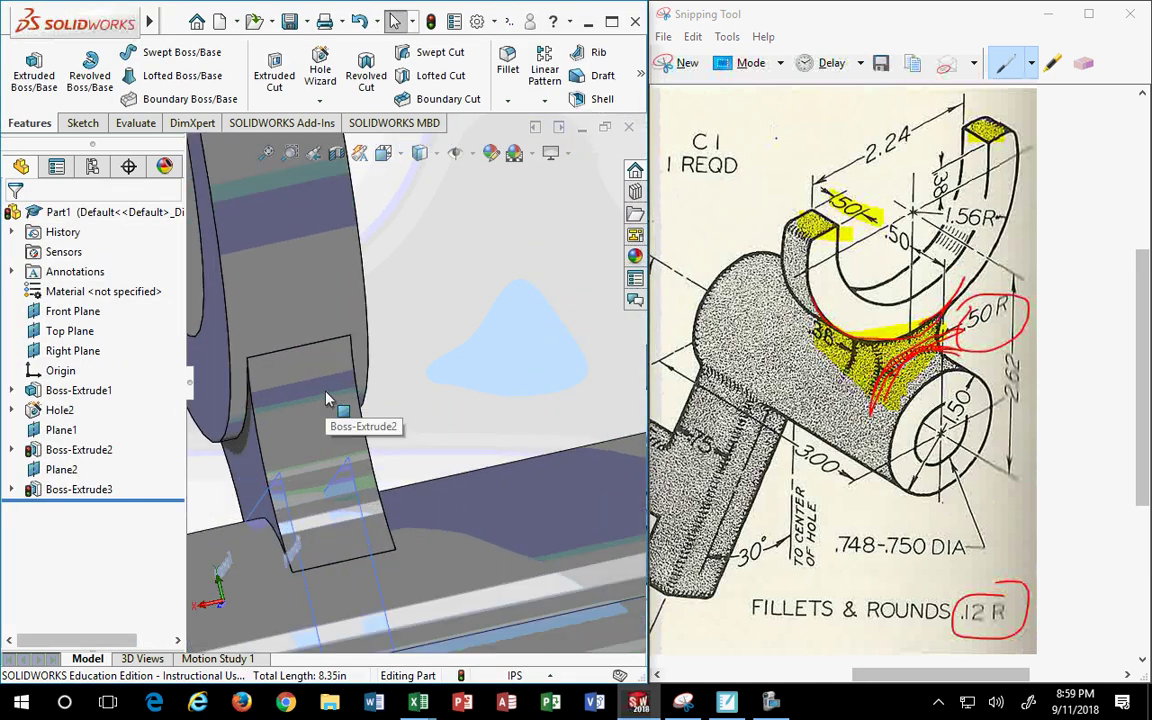
pyautogui.scroll(-2, 345, 410)
pyautogui.scroll(-2, 350, 430)
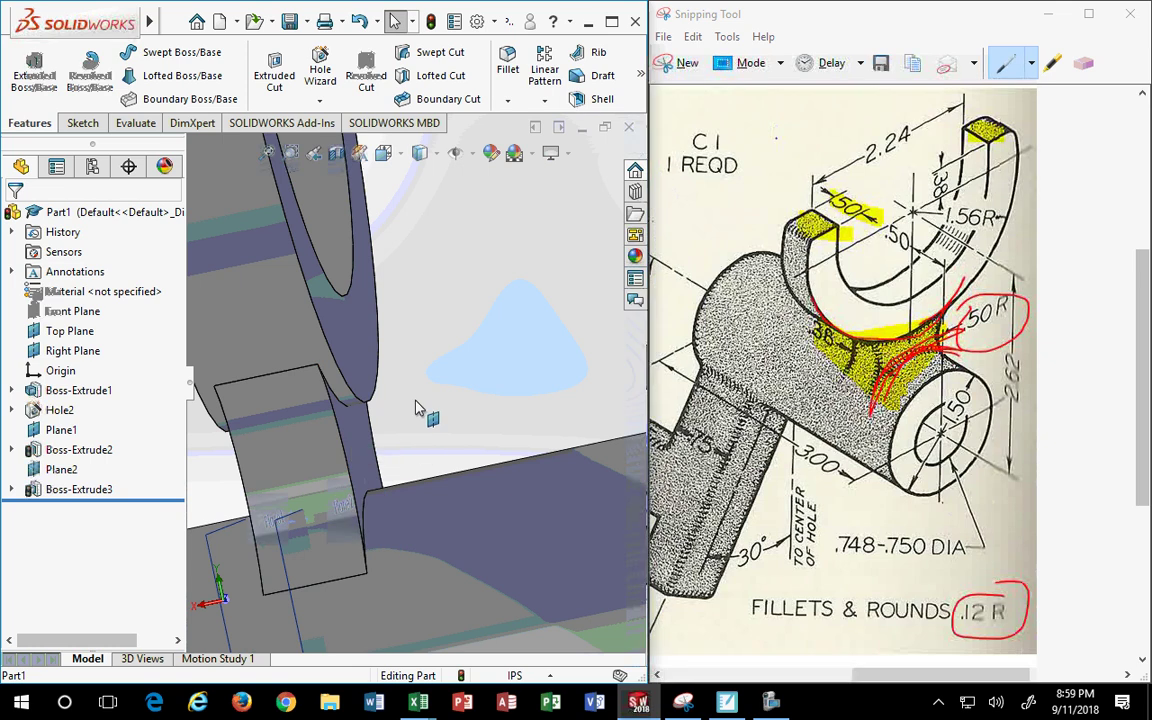
pyautogui.click(383, 152)
pyautogui.click(411, 231)
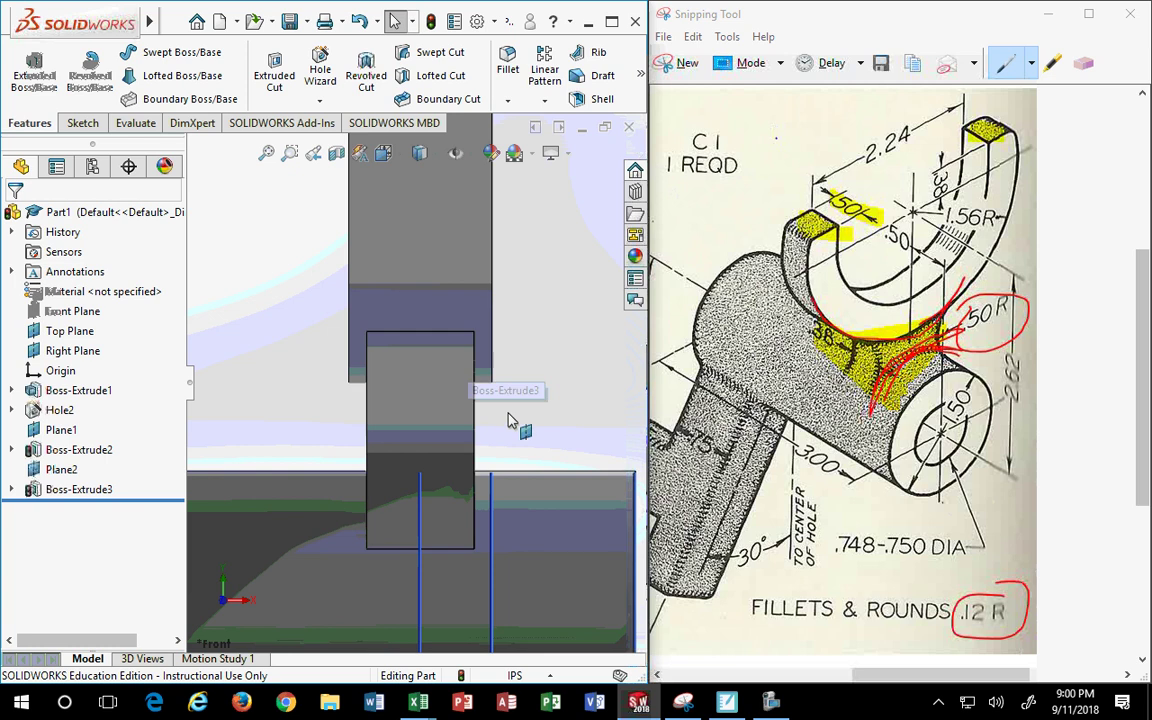
pyautogui.moveTo(507, 419); pyautogui.dragTo(487, 418, button='middle')
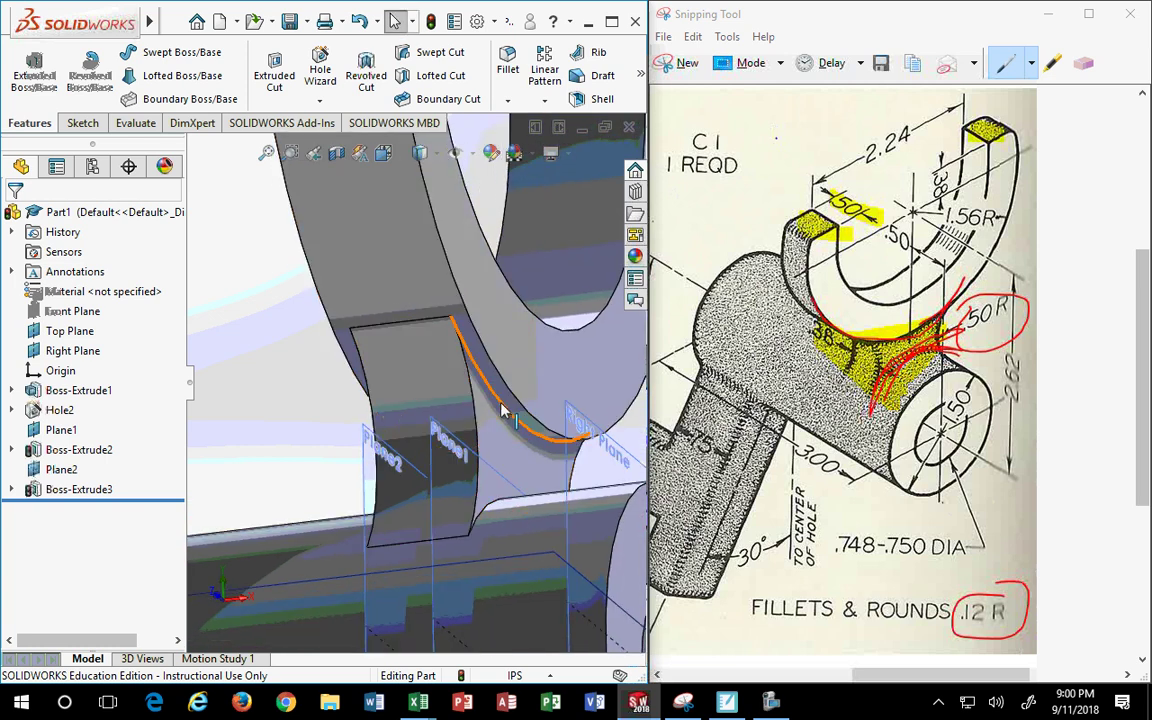
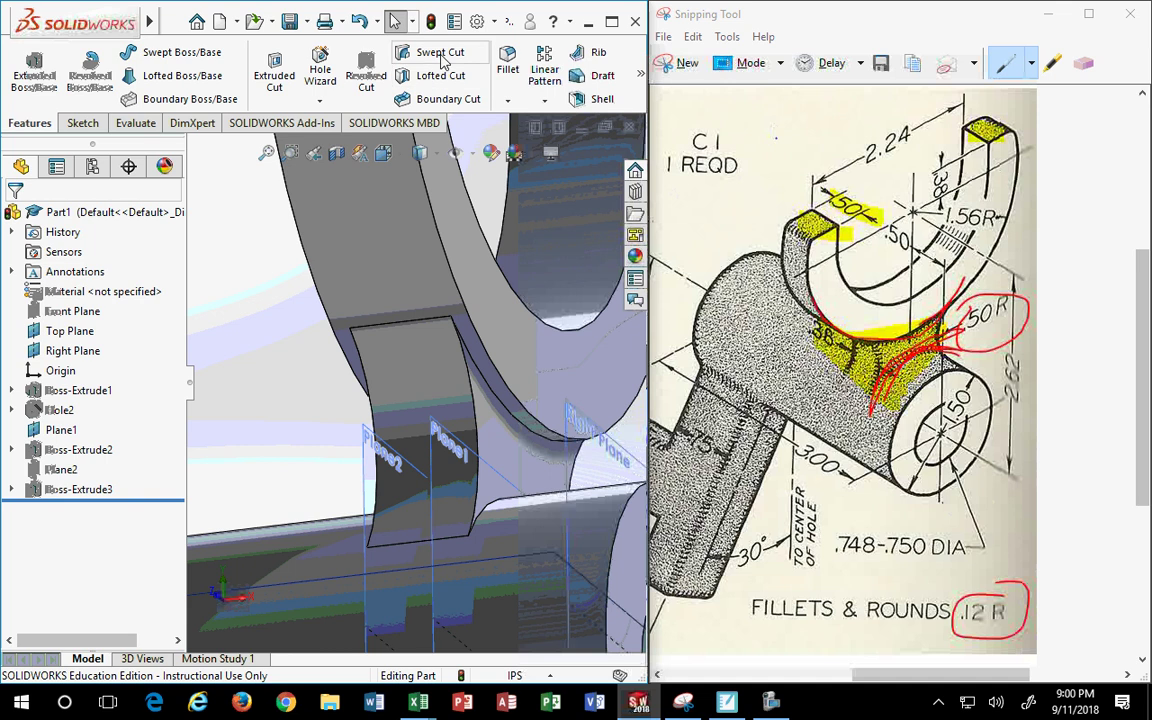
# Try filleting five arm edges, then cancel the fillet when it fails
pyautogui.click(508, 62)
pyautogui.click(466, 408)
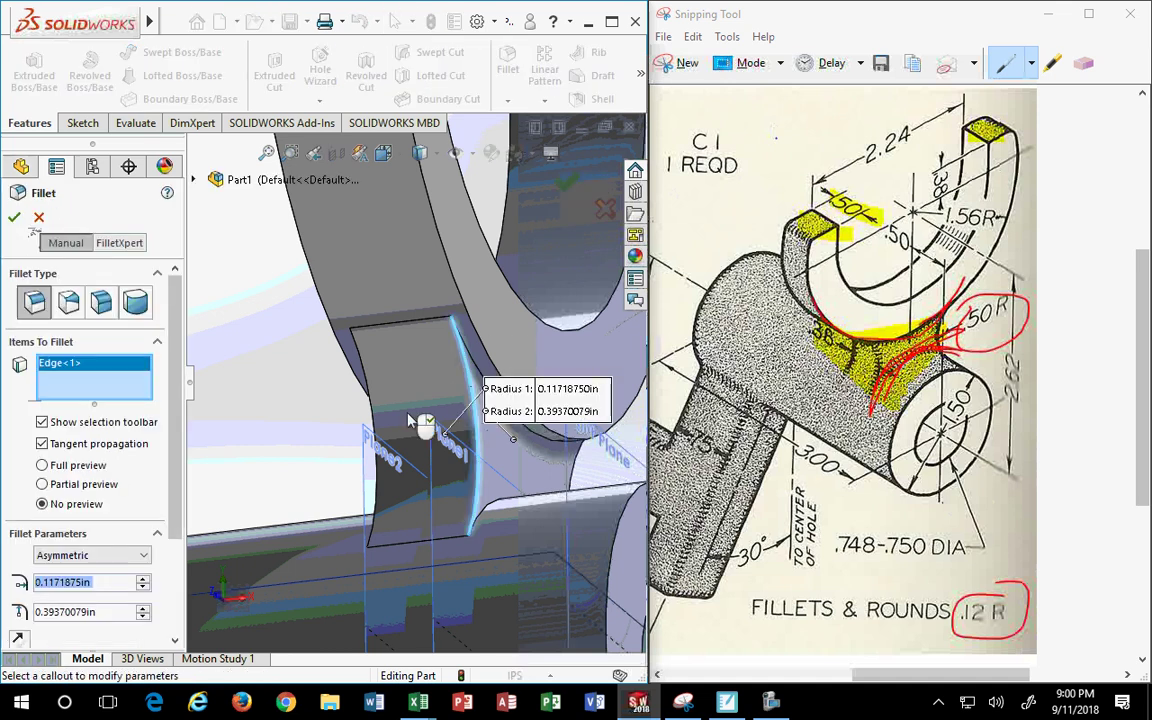
pyautogui.click(373, 428)
pyautogui.moveTo(375, 430); pyautogui.dragTo(391, 513, button='middle')
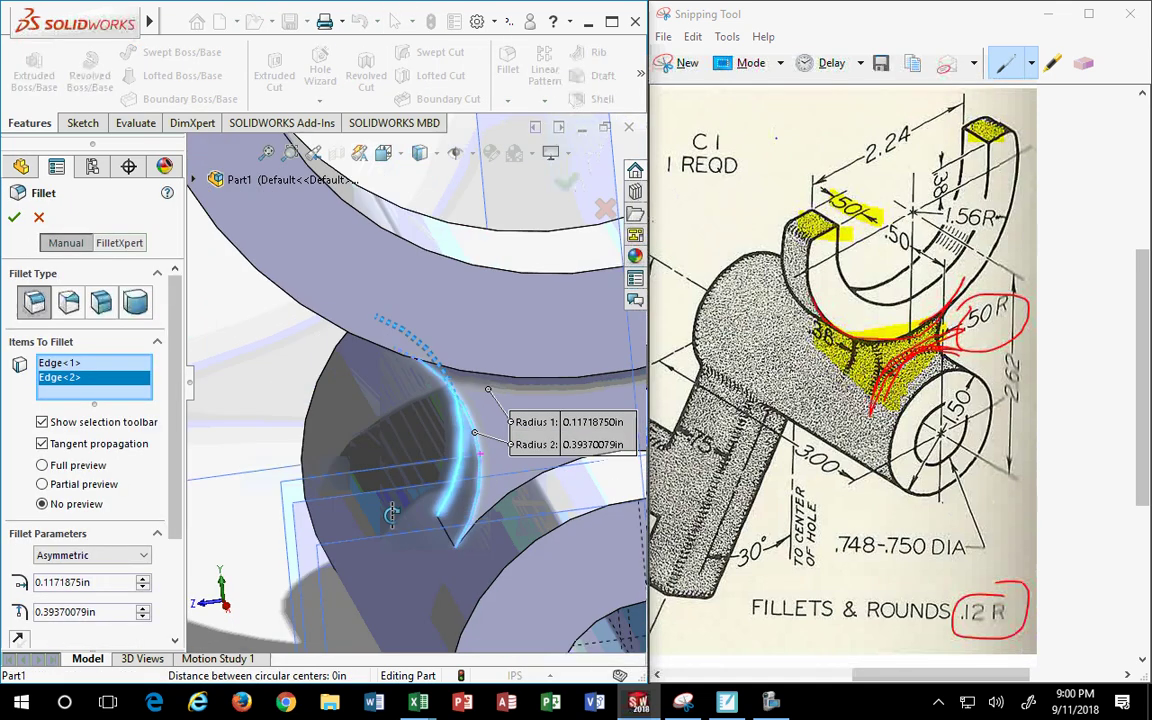
pyautogui.click(415, 468)
pyautogui.moveTo(415, 468)
pyautogui.mouseDown(button='middle')
pyautogui.moveTo(483, 502)
pyautogui.moveTo(533, 370)
pyautogui.mouseUp(button='middle')
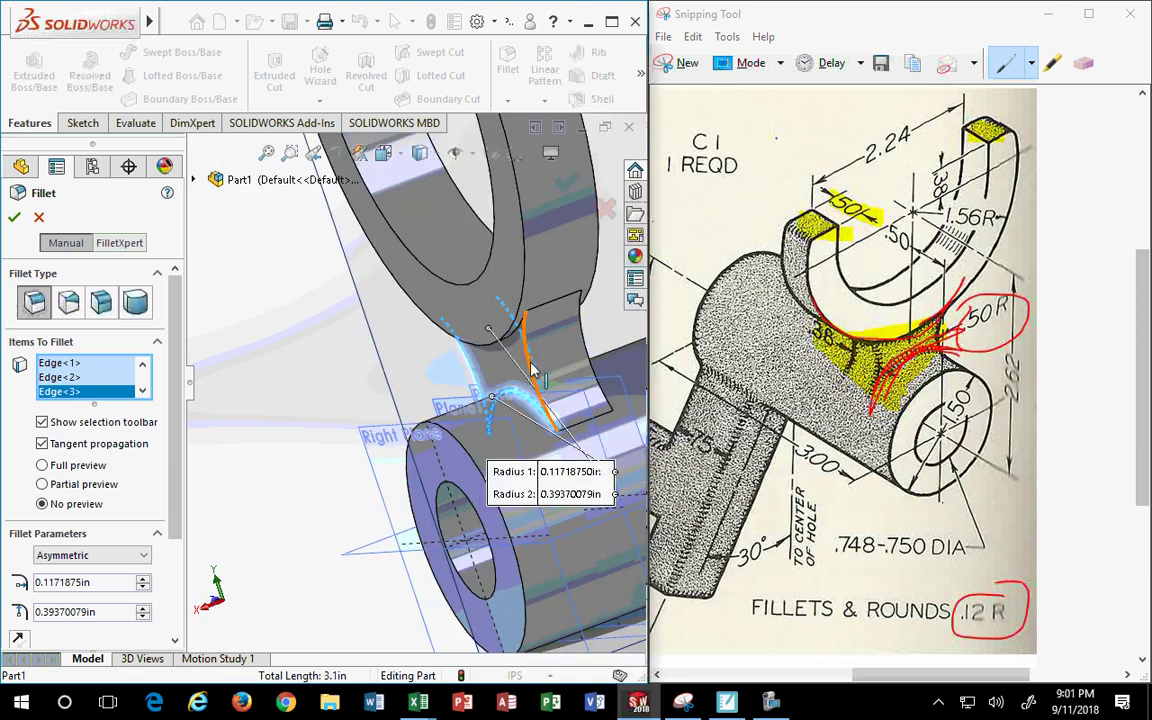
pyautogui.click(533, 370)
pyautogui.click(592, 422)
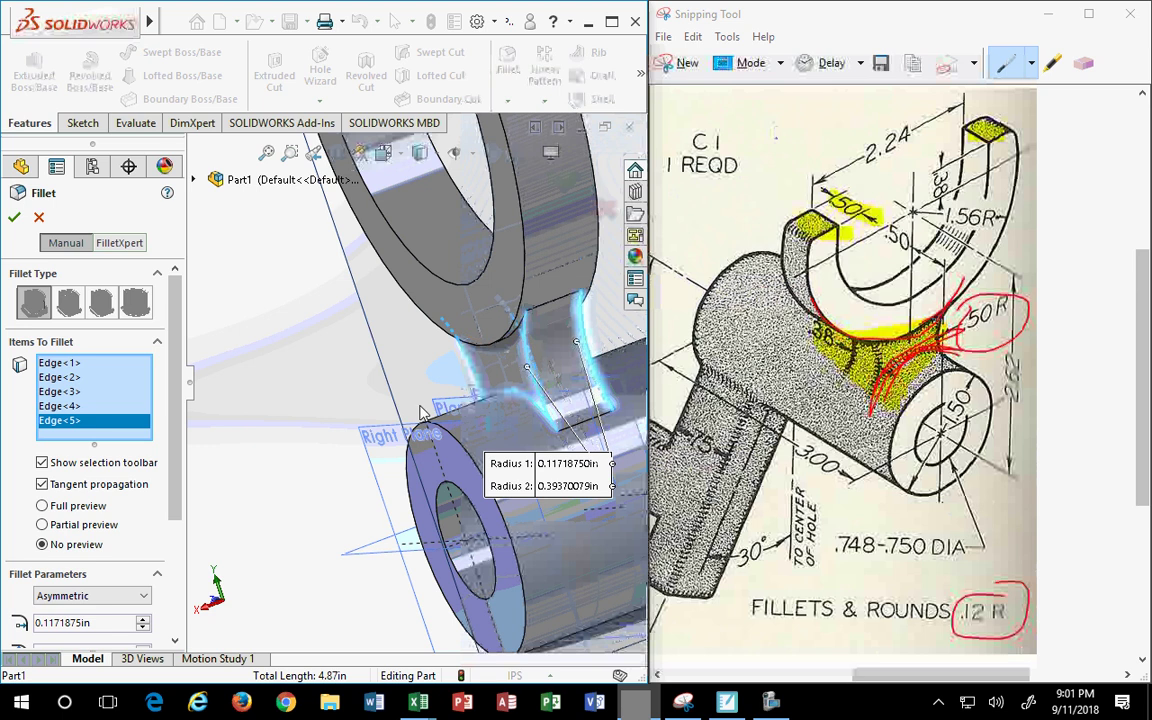
pyautogui.click(14, 217)
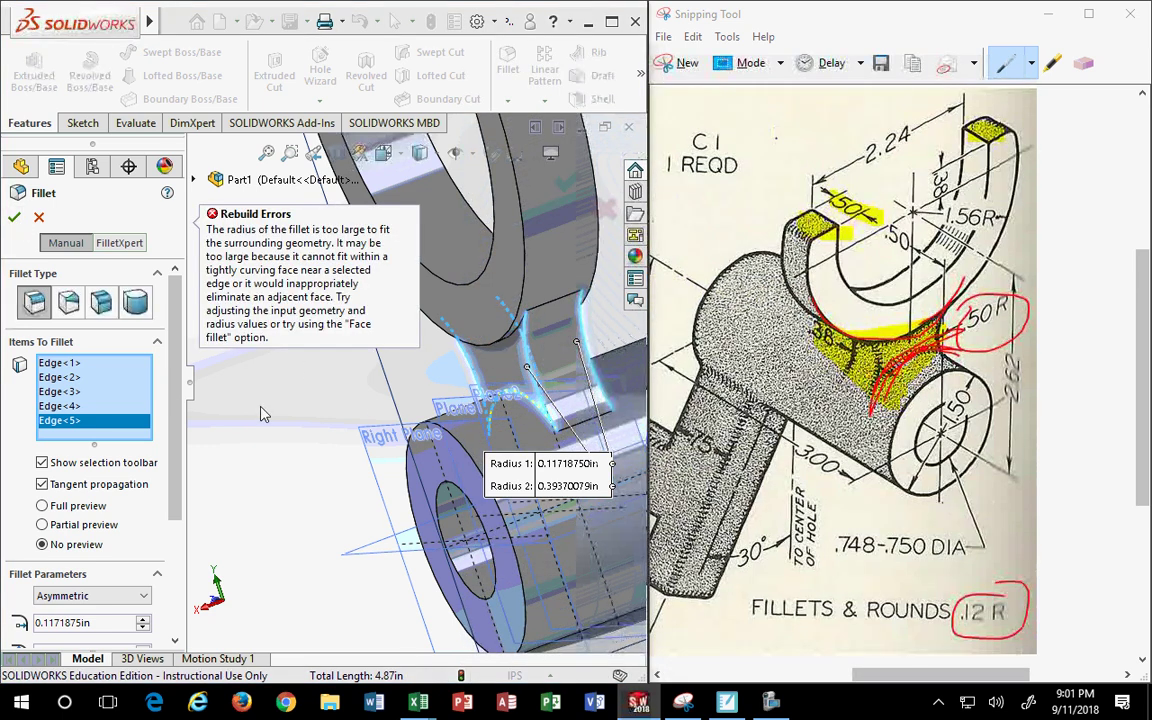
pyautogui.click(39, 217)
# Inspect the arm-to-lug junction, selecting its edge and then the Front Plane
pyautogui.moveTo(483, 425)
pyautogui.mouseDown(button='middle')
pyautogui.moveTo(322, 455)
pyautogui.moveTo(320, 380)
pyautogui.mouseUp(button='middle')
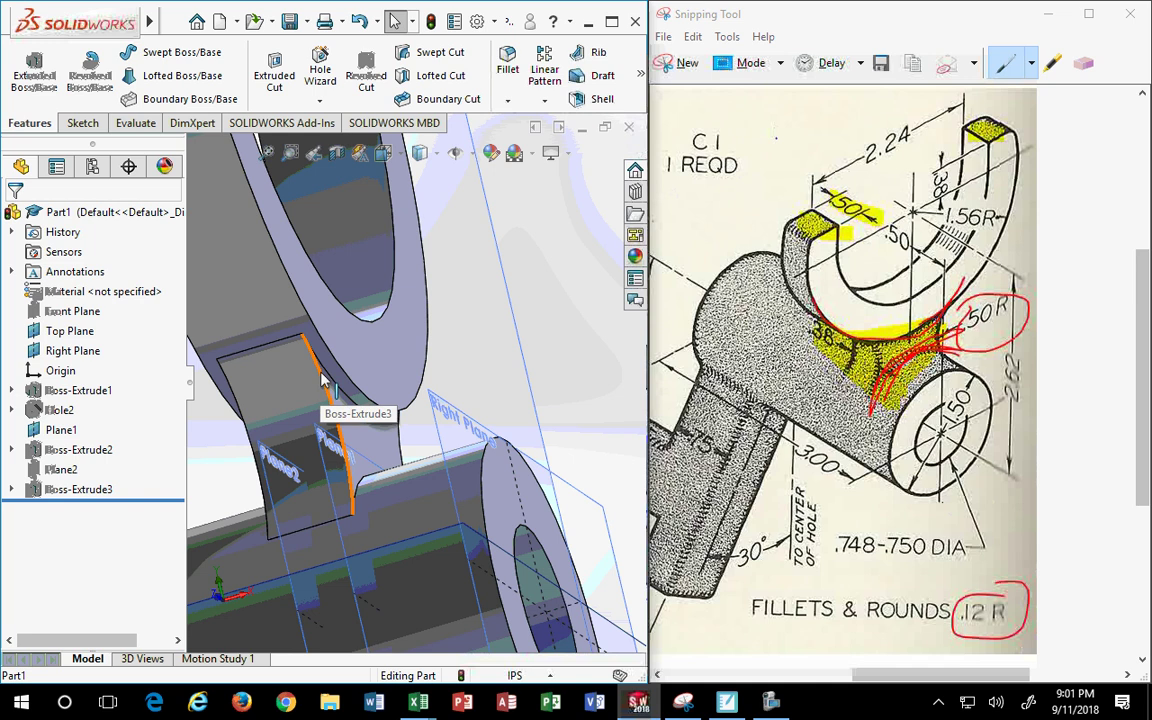
pyautogui.click(320, 380)
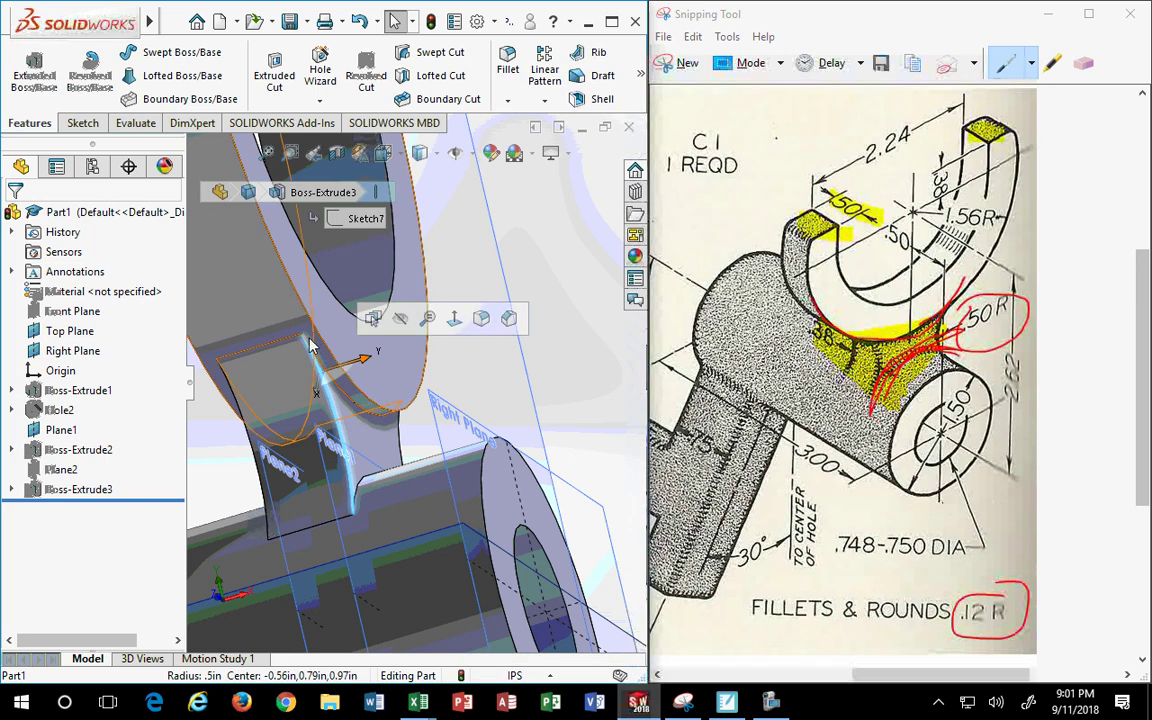
pyautogui.moveTo(320, 380); pyautogui.dragTo(297, 347, button='middle')
pyautogui.scroll(-5, 320, 345)
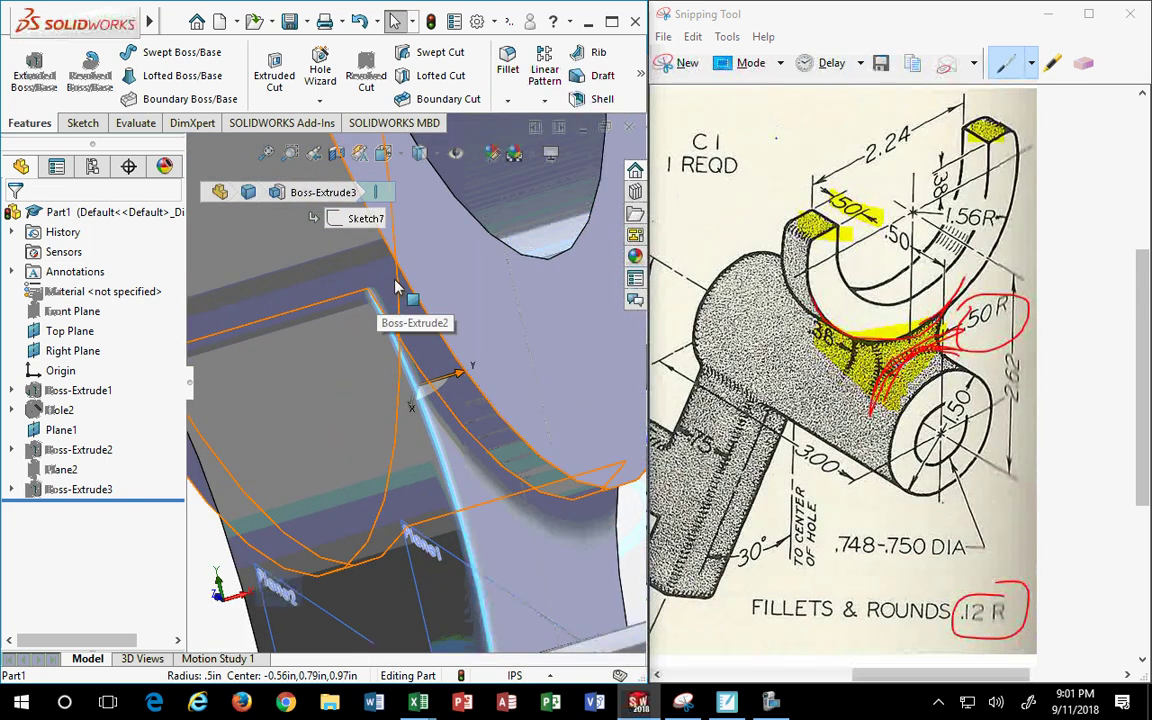
pyautogui.scroll(2, 388, 340)
pyautogui.scroll(2, 380, 360)
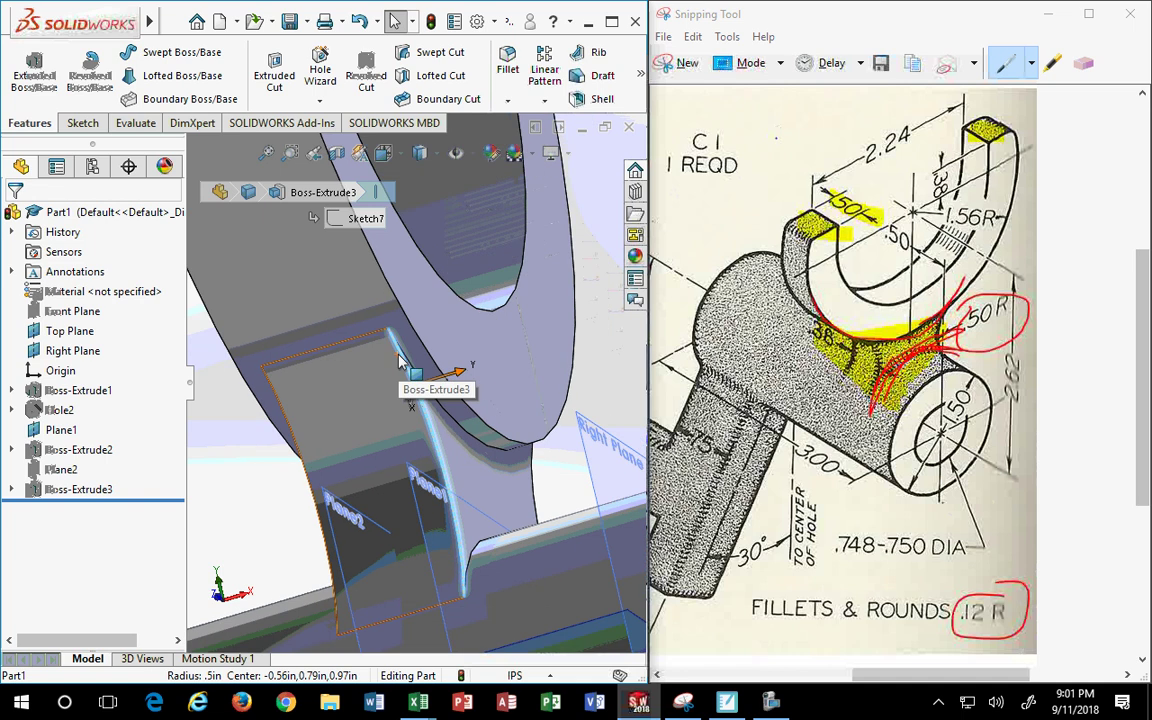
pyautogui.scroll(2, 360, 400)
pyautogui.scroll(1, 343, 443)
pyautogui.click(343, 443)
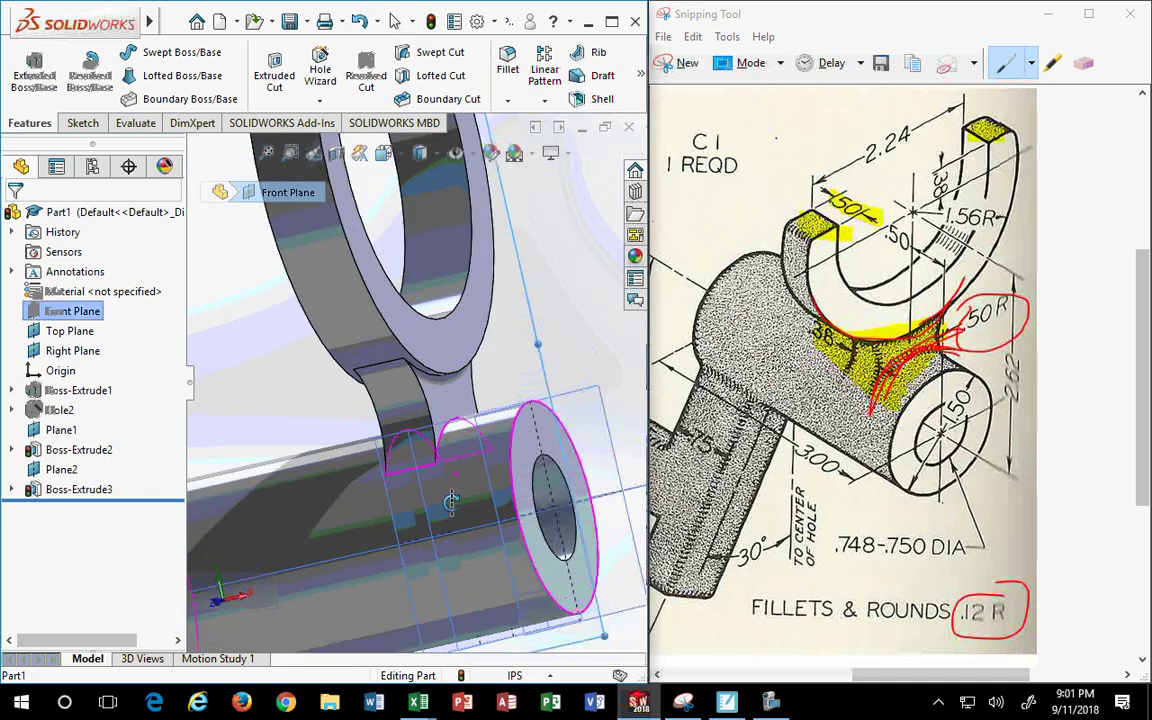
pyautogui.moveTo(343, 443); pyautogui.dragTo(401, 461, button='middle')
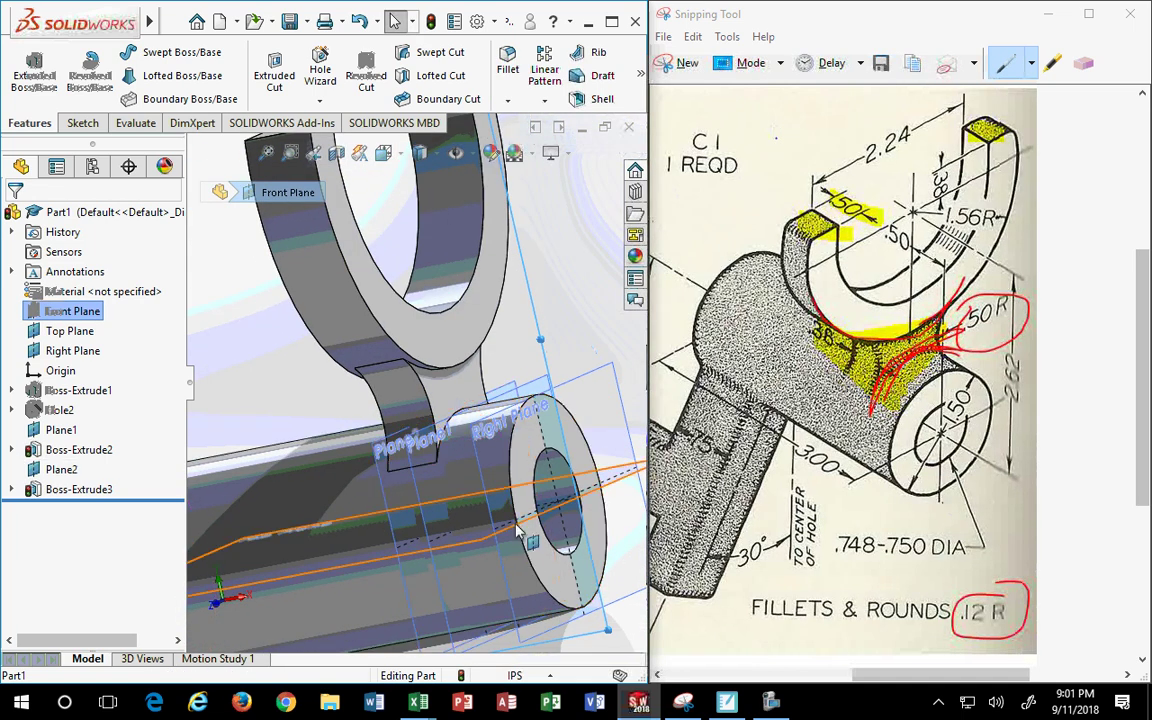
# On the drawing, cross out .12 R and circle the fillet area in red, then erase the .12 R marks
pyautogui.click(958, 595)
pyautogui.moveTo(948, 584); pyautogui.dragTo(1026, 640)
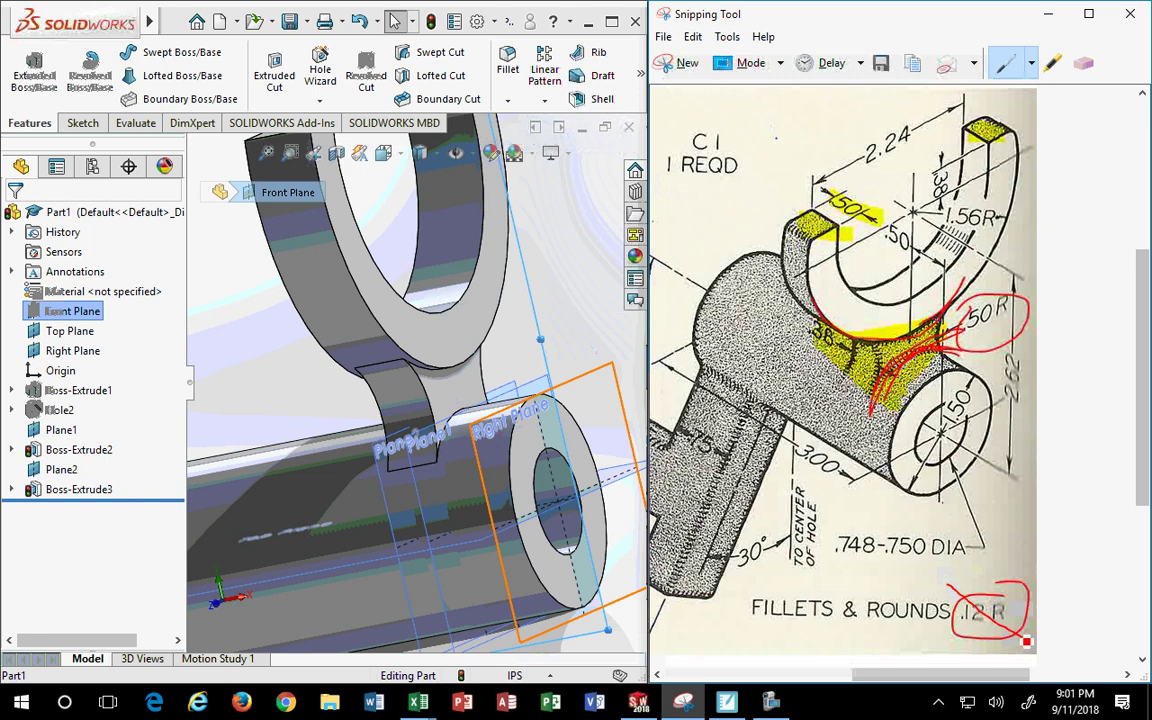
pyautogui.moveTo(1016, 596); pyautogui.dragTo(985, 643)
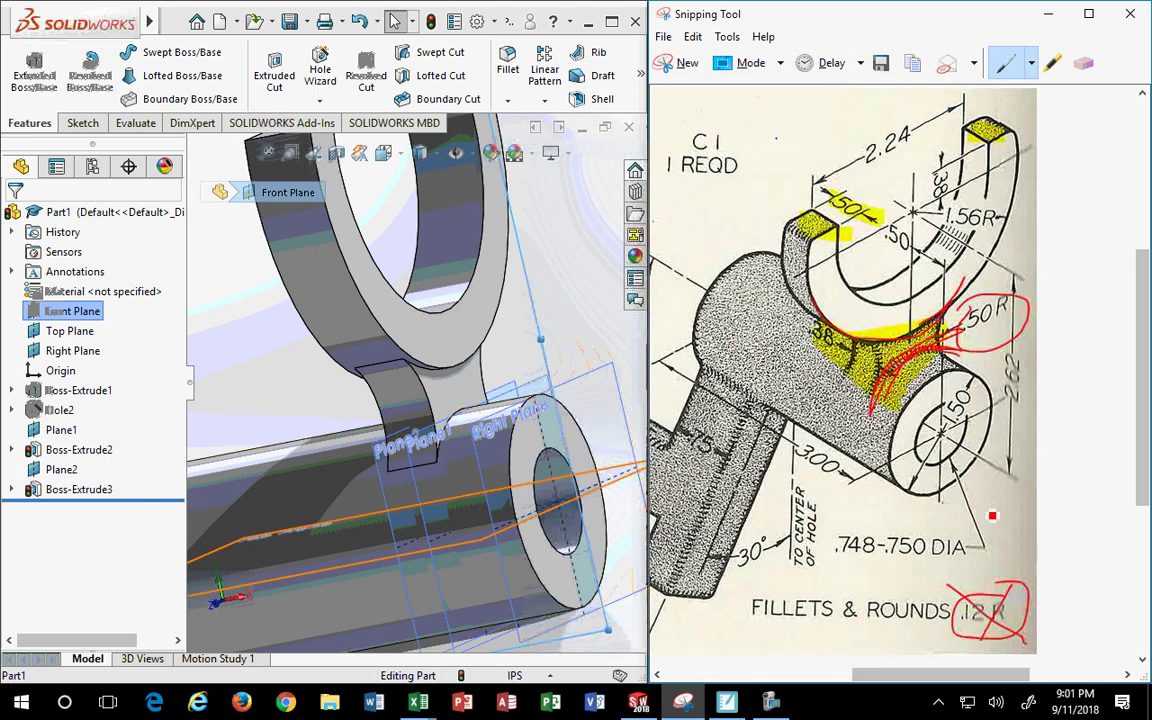
pyautogui.moveTo(806, 301); pyautogui.dragTo(916, 320)
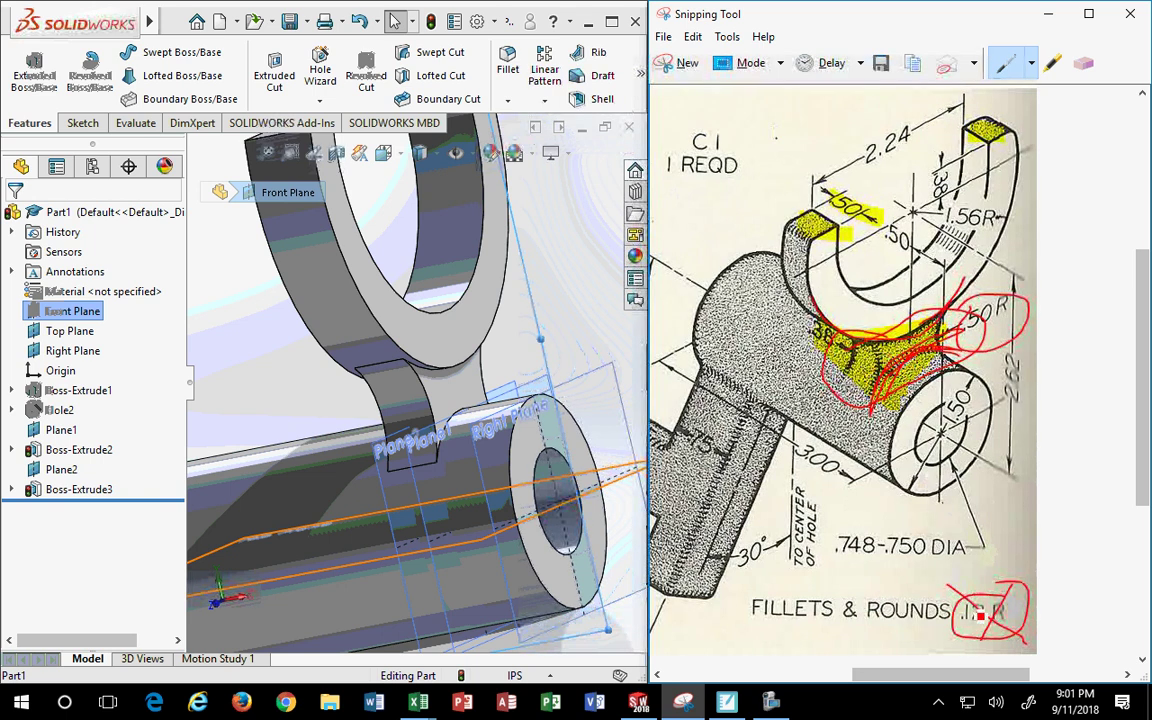
pyautogui.click(1084, 63)
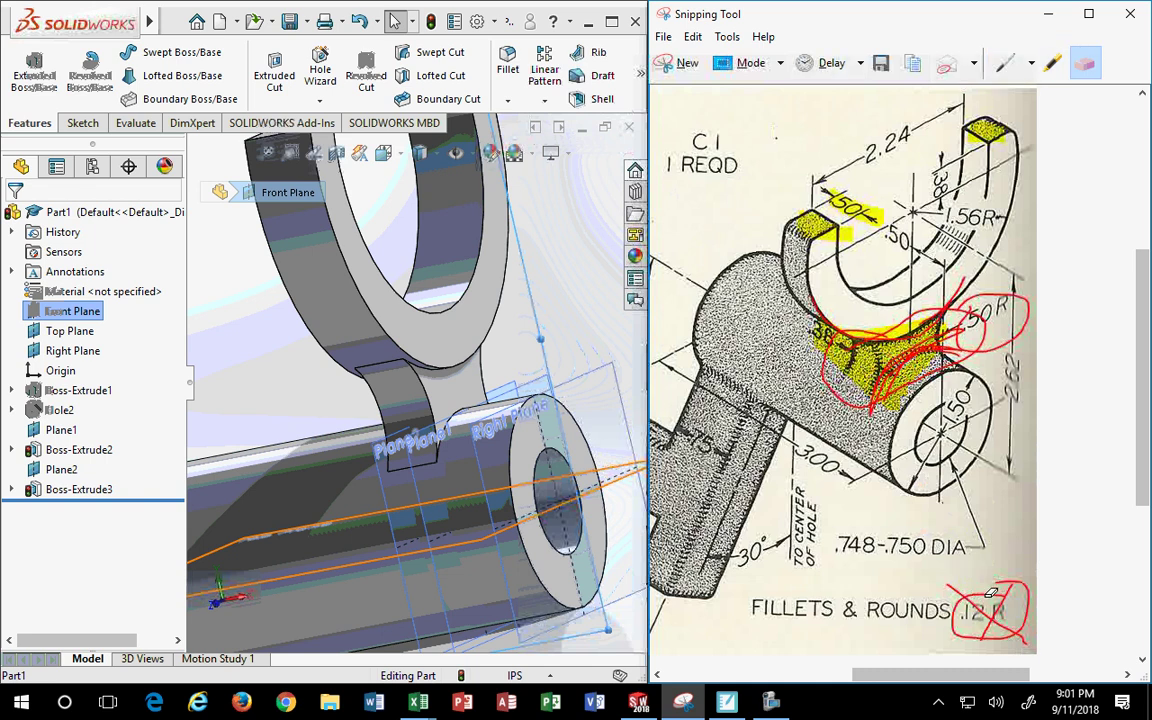
pyautogui.moveTo(997, 624); pyautogui.dragTo(1010, 604)
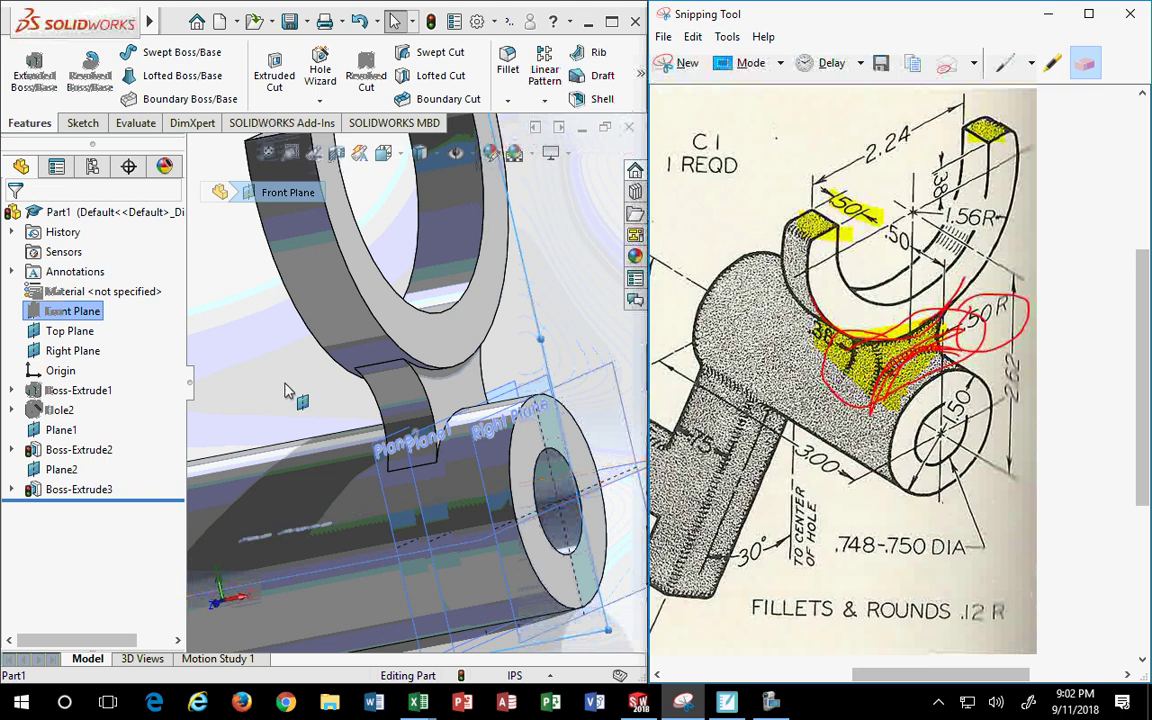
# Review Boss-Extrude3's sketch, then confirm its 0.375in Mid Plane extrusion unchanged
pyautogui.click(80, 489)
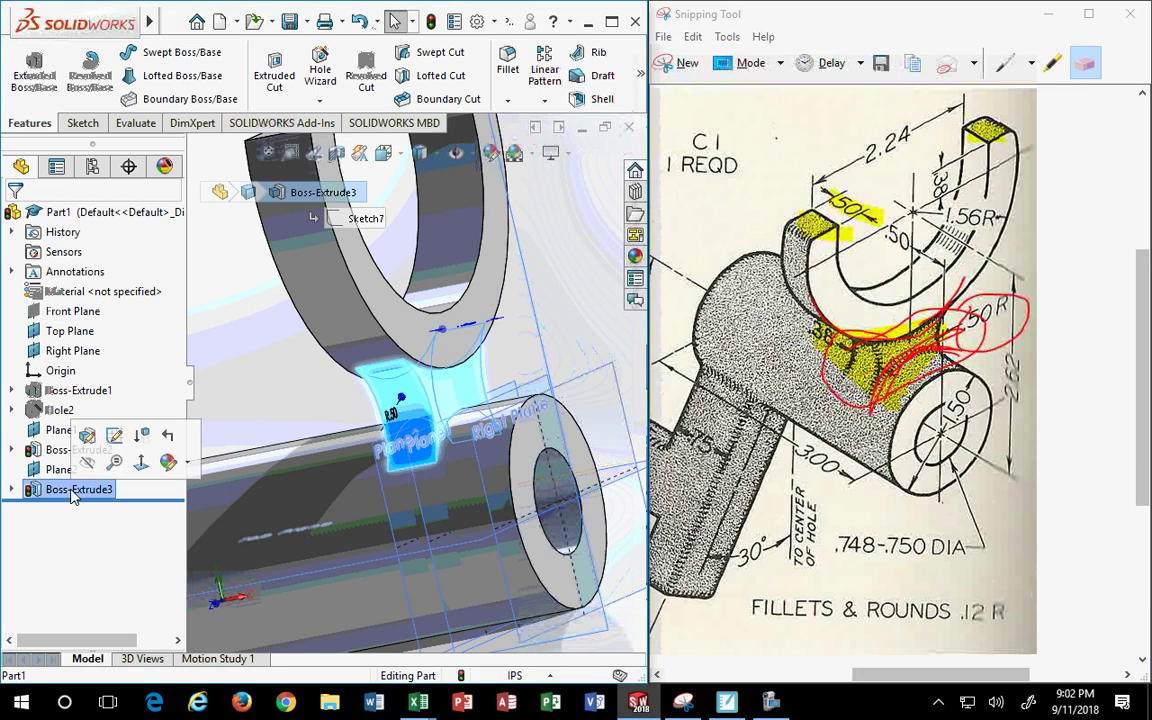
pyautogui.click(88, 500)
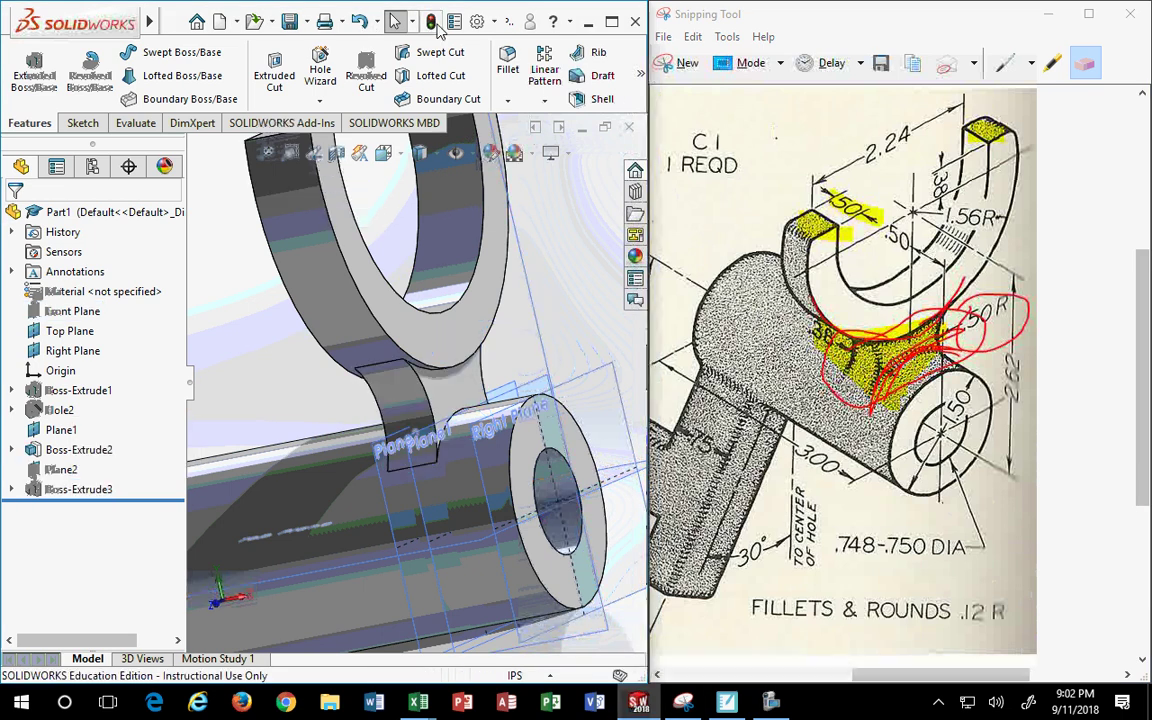
pyautogui.click(91, 500)
pyautogui.rightClick(91, 500)
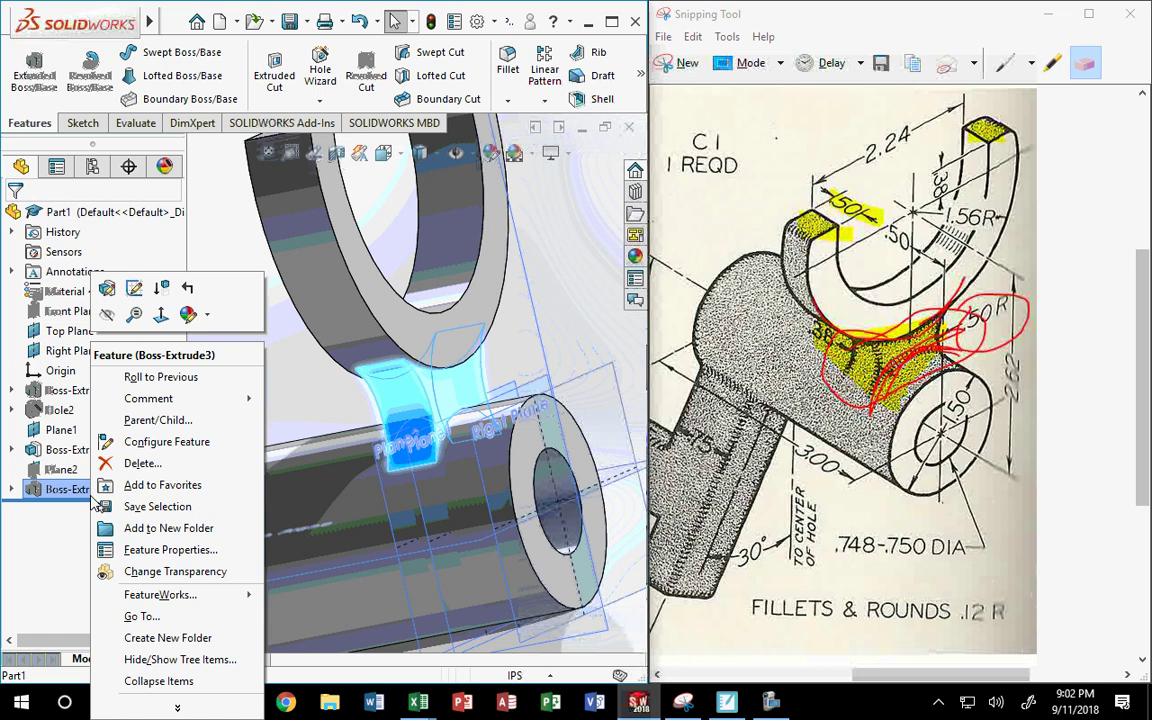
pyautogui.click(134, 289)
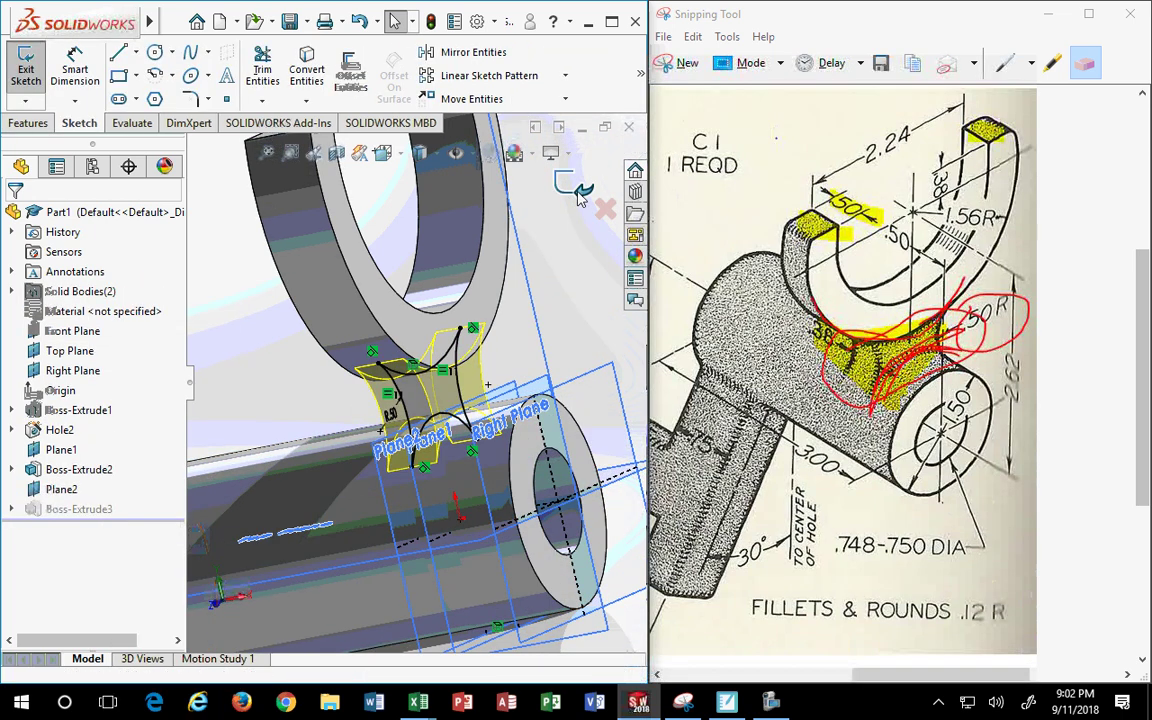
pyautogui.hotkey('ctrl', 'b')
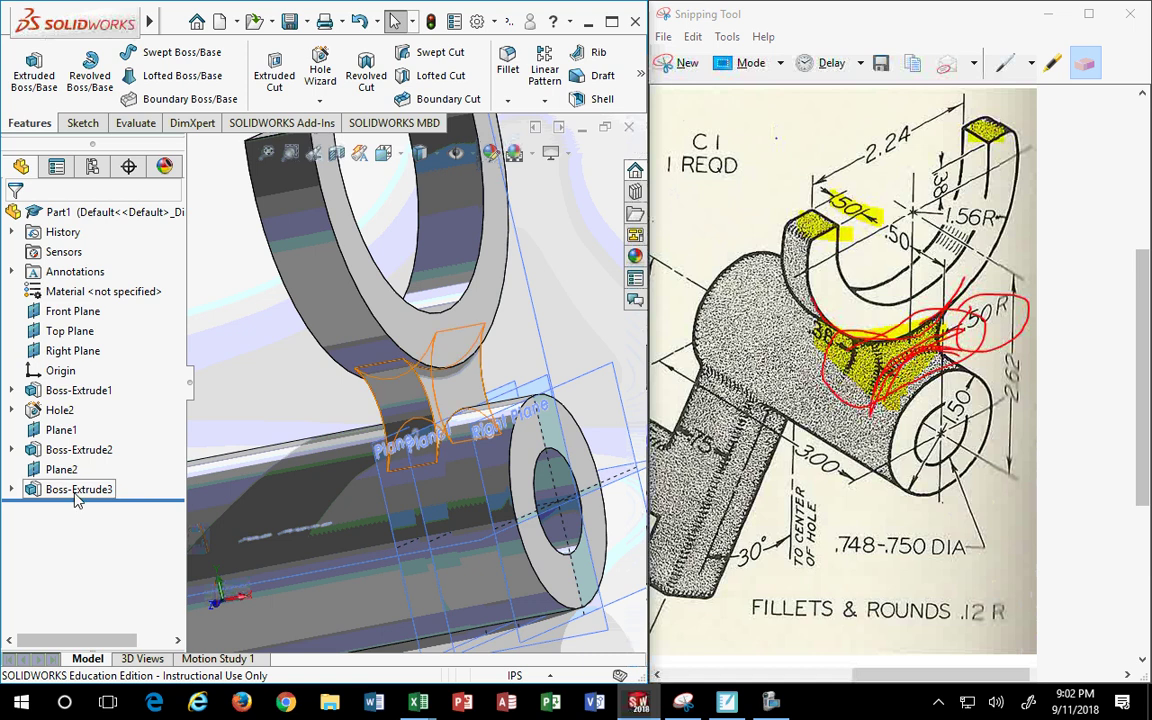
pyautogui.rightClick(76, 494)
pyautogui.click(118, 289)
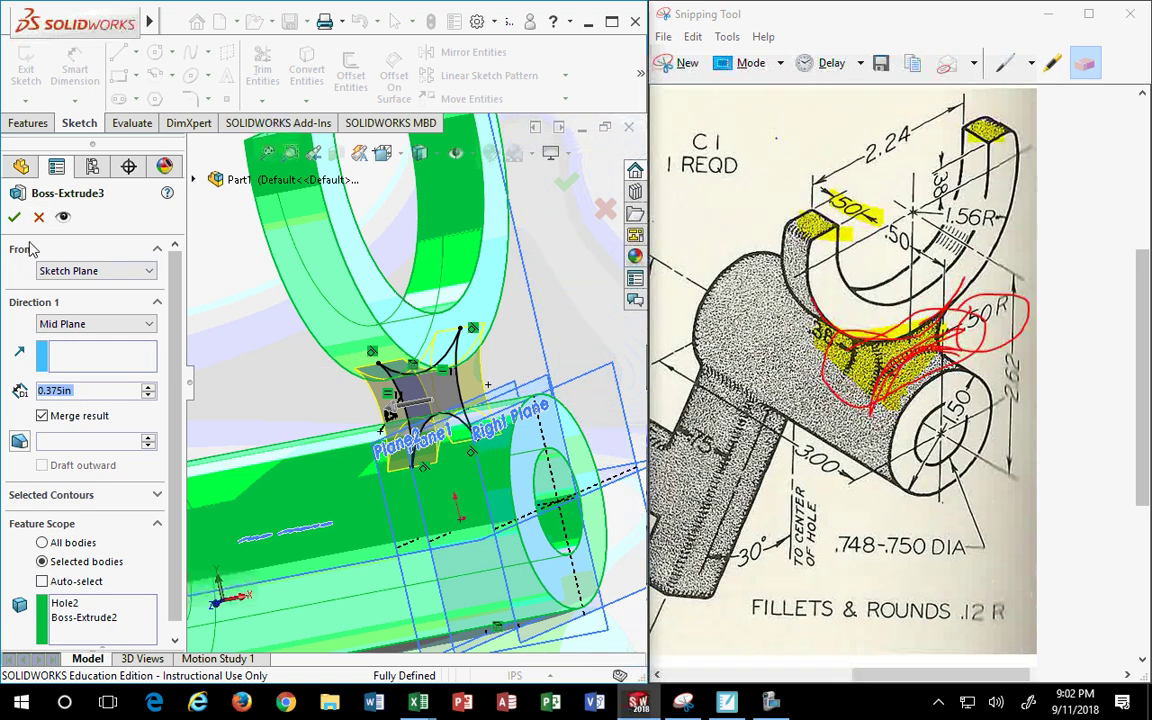
pyautogui.click(14, 216)
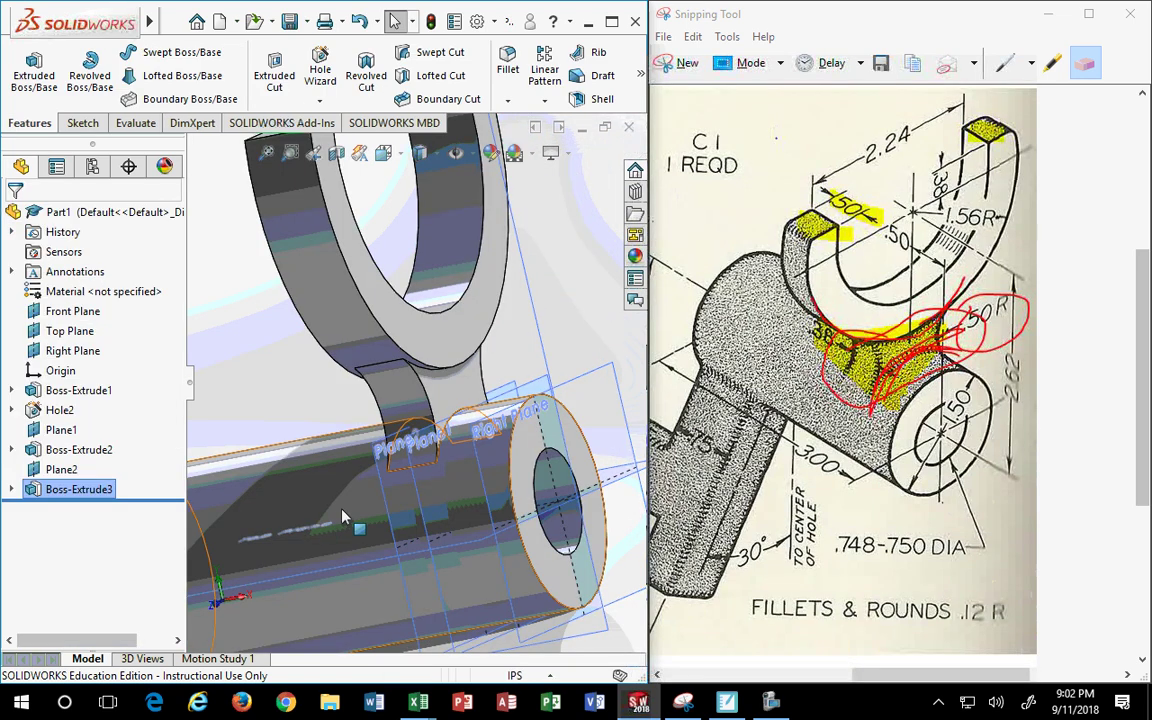
pyautogui.click(276, 352)
pyautogui.scroll(-2, 360, 388)
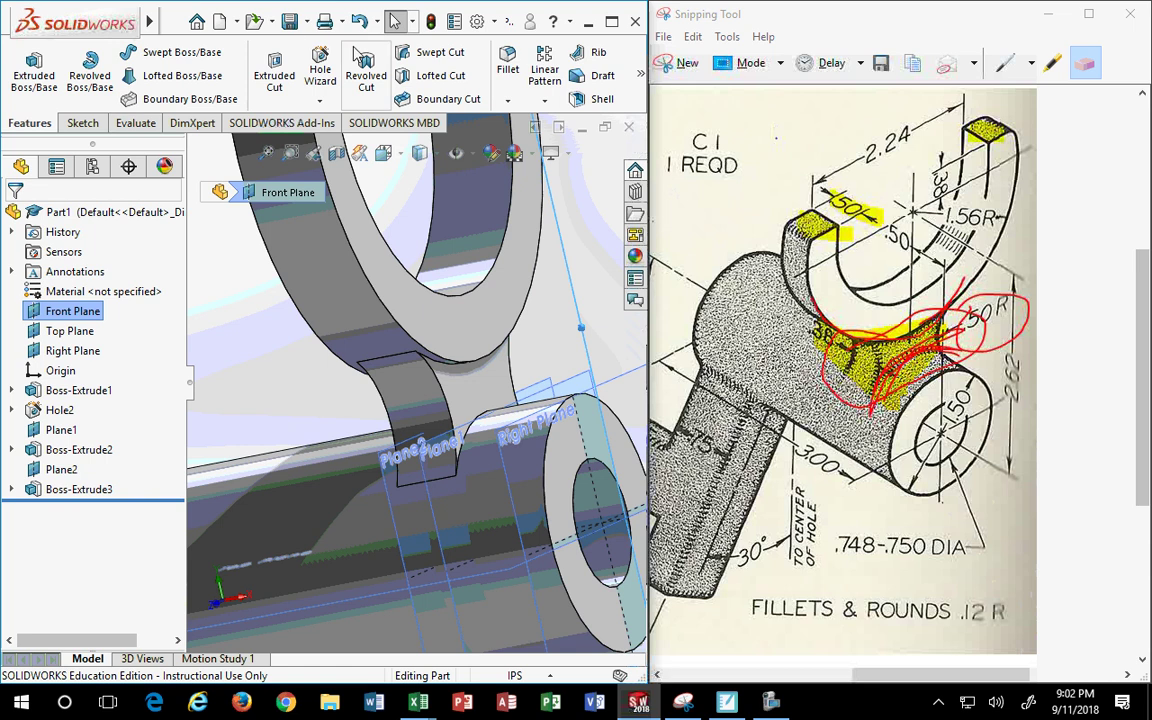
pyautogui.click(508, 62)
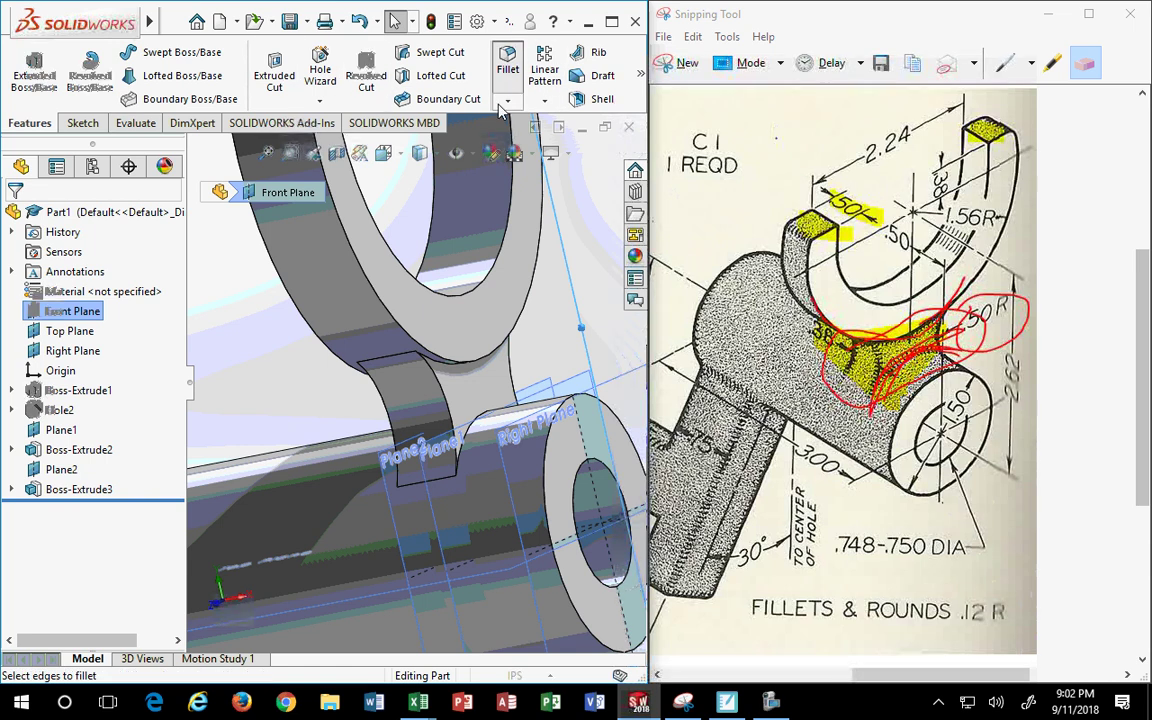
pyautogui.scroll(-1, 168, 374)
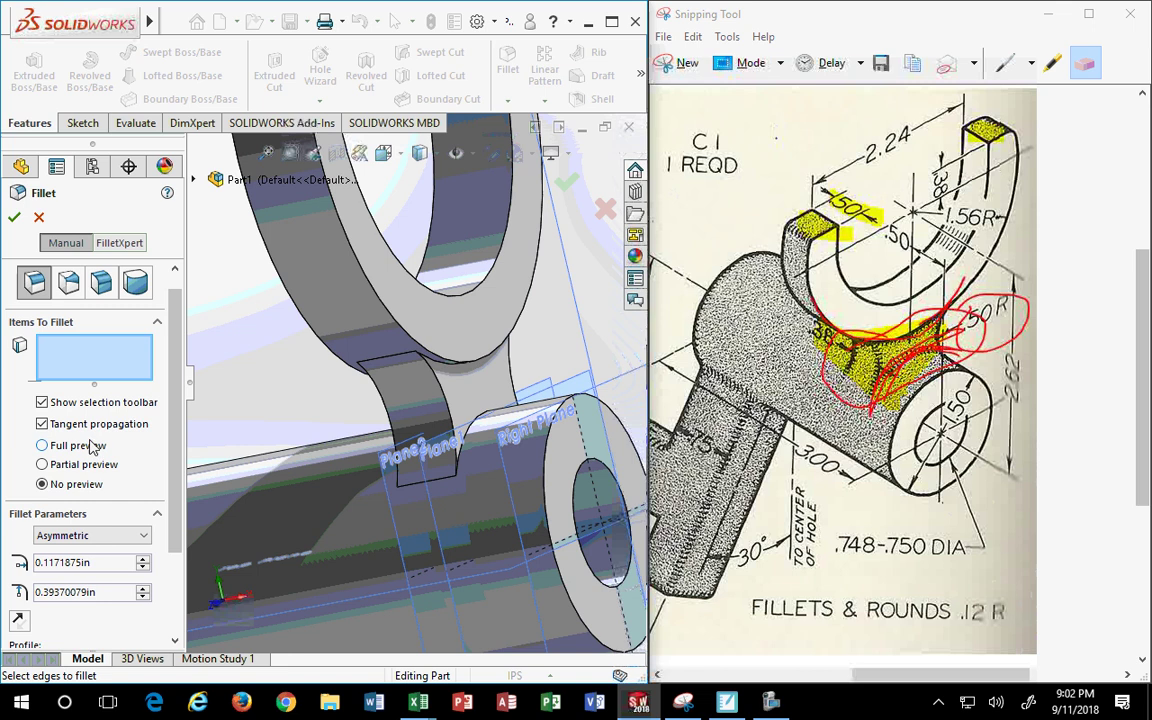
pyautogui.click(55, 447)
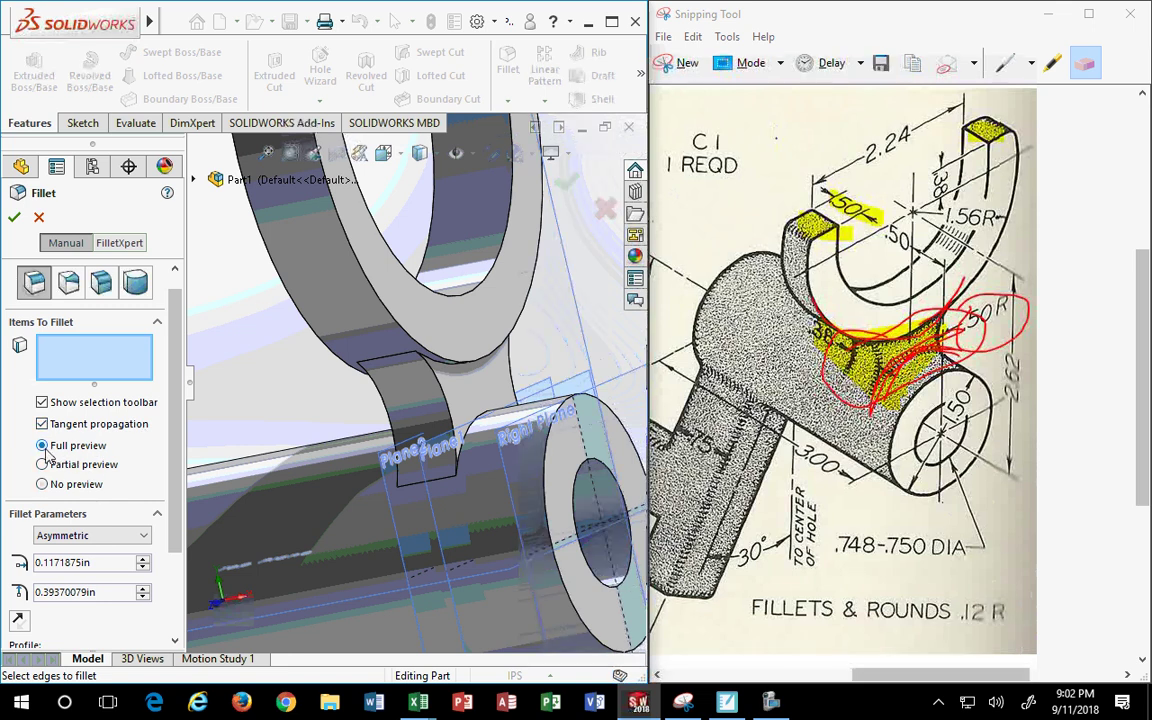
pyautogui.scroll(-3, 173, 464)
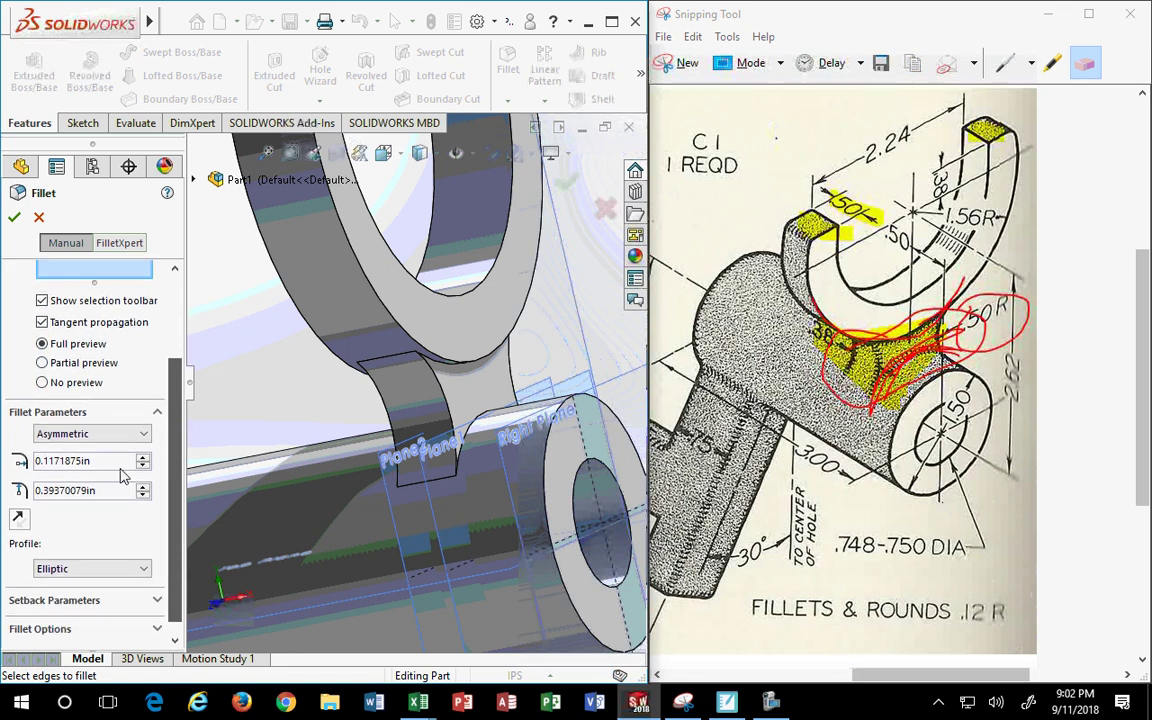
pyautogui.click(75, 434)
pyautogui.click(62, 450)
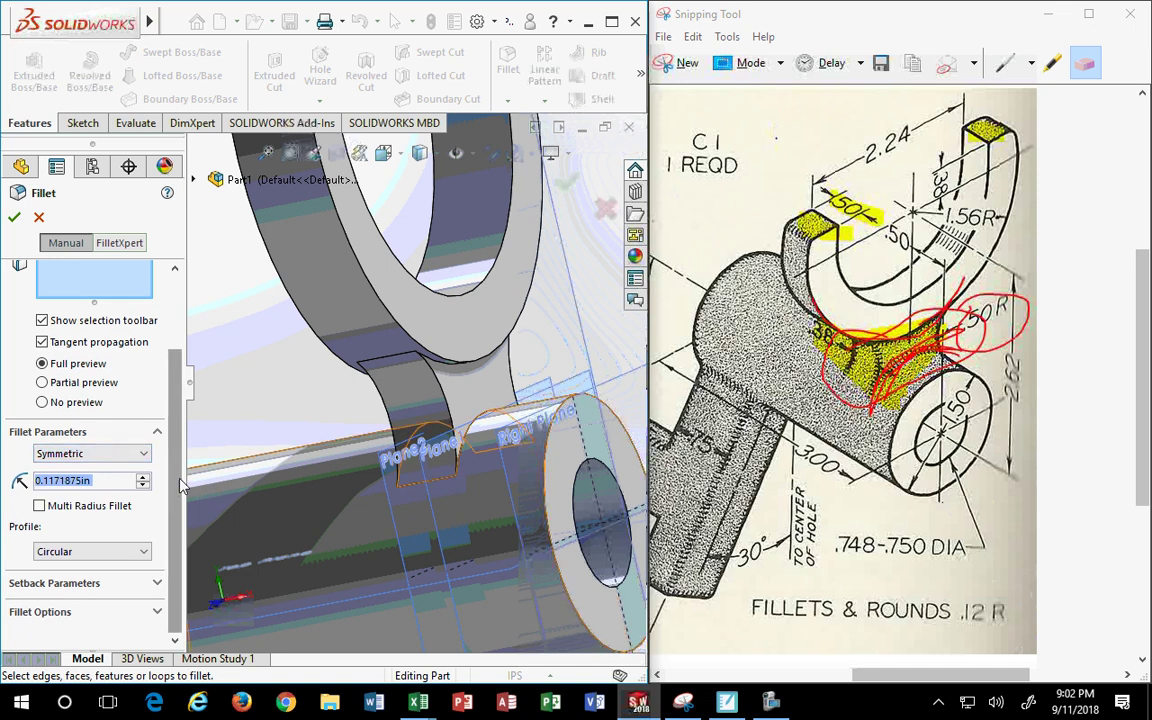
pyautogui.scroll(1, 155, 436)
pyautogui.scroll(1, 165, 425)
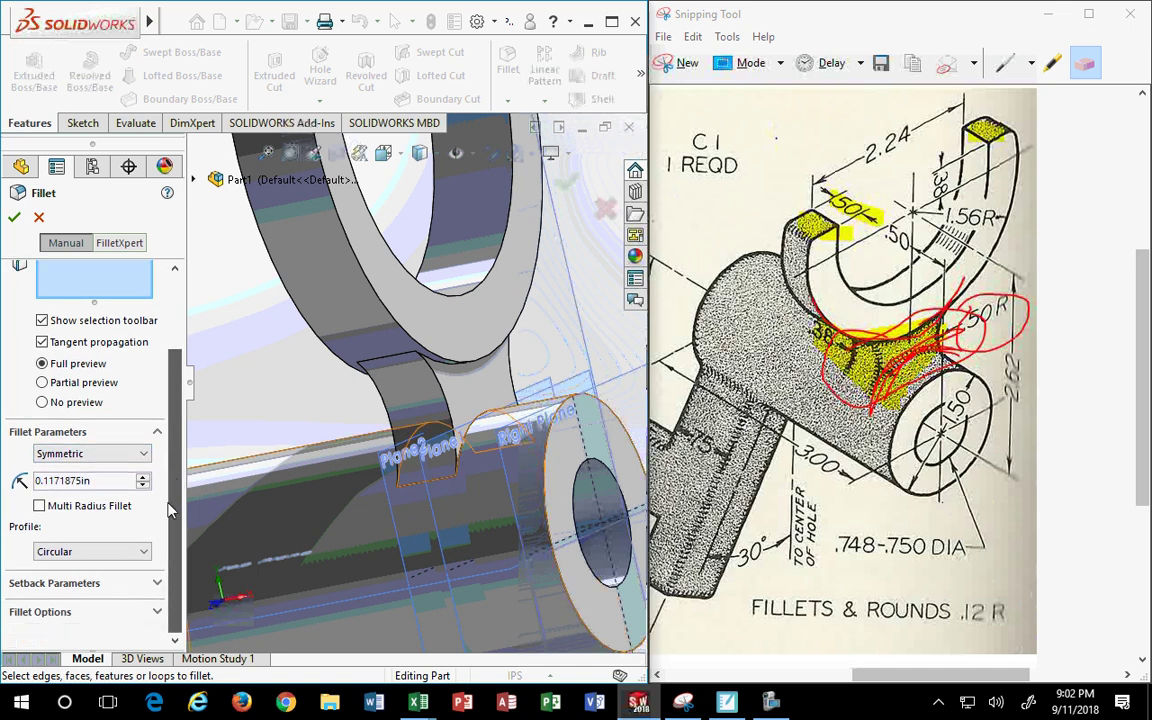
pyautogui.scroll(3, 181, 420)
pyautogui.scroll(-4, 175, 413)
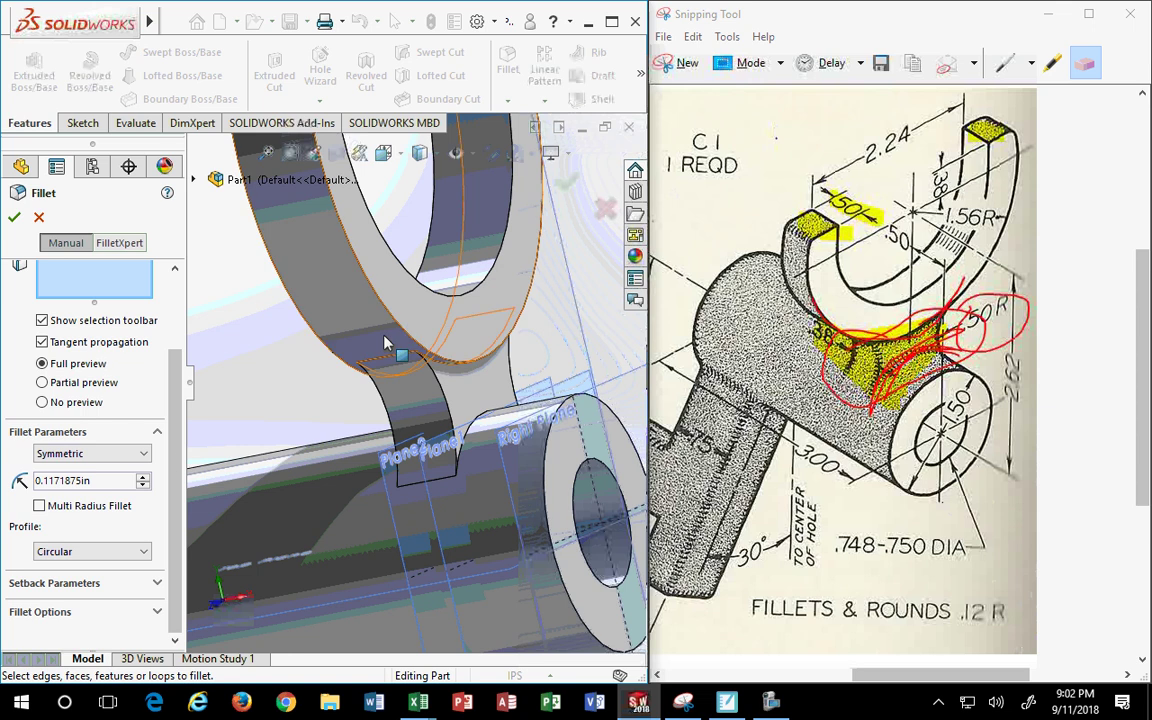
pyautogui.click(435, 378)
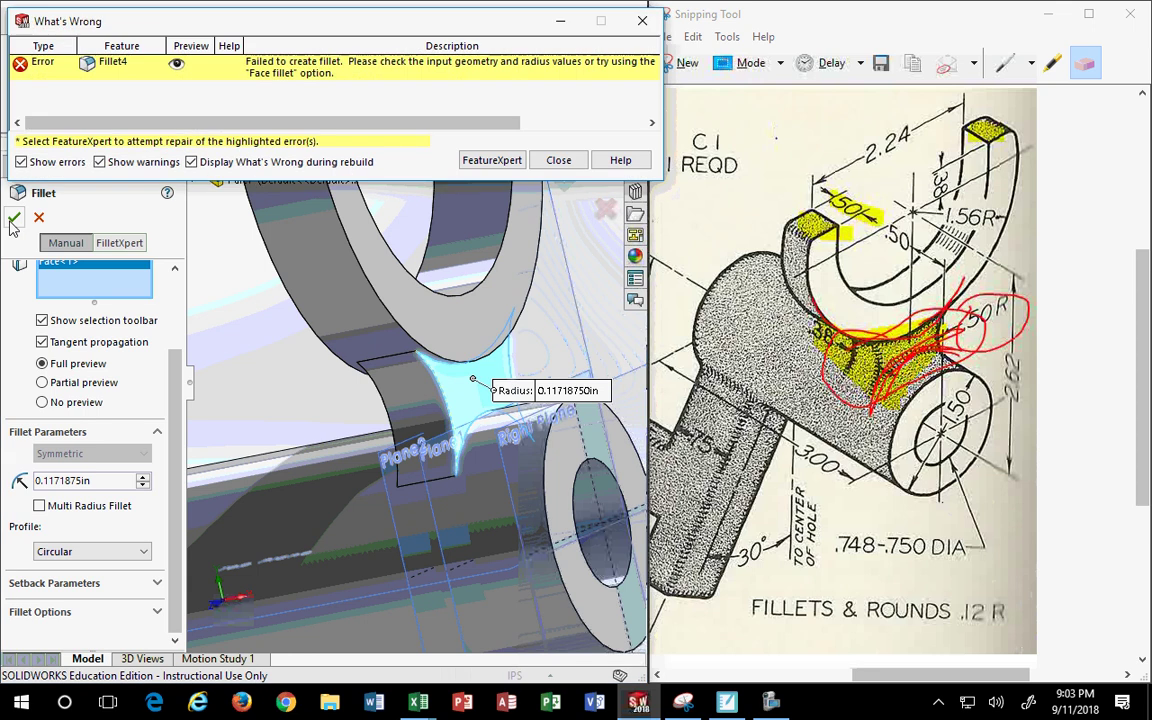
pyautogui.click(559, 161)
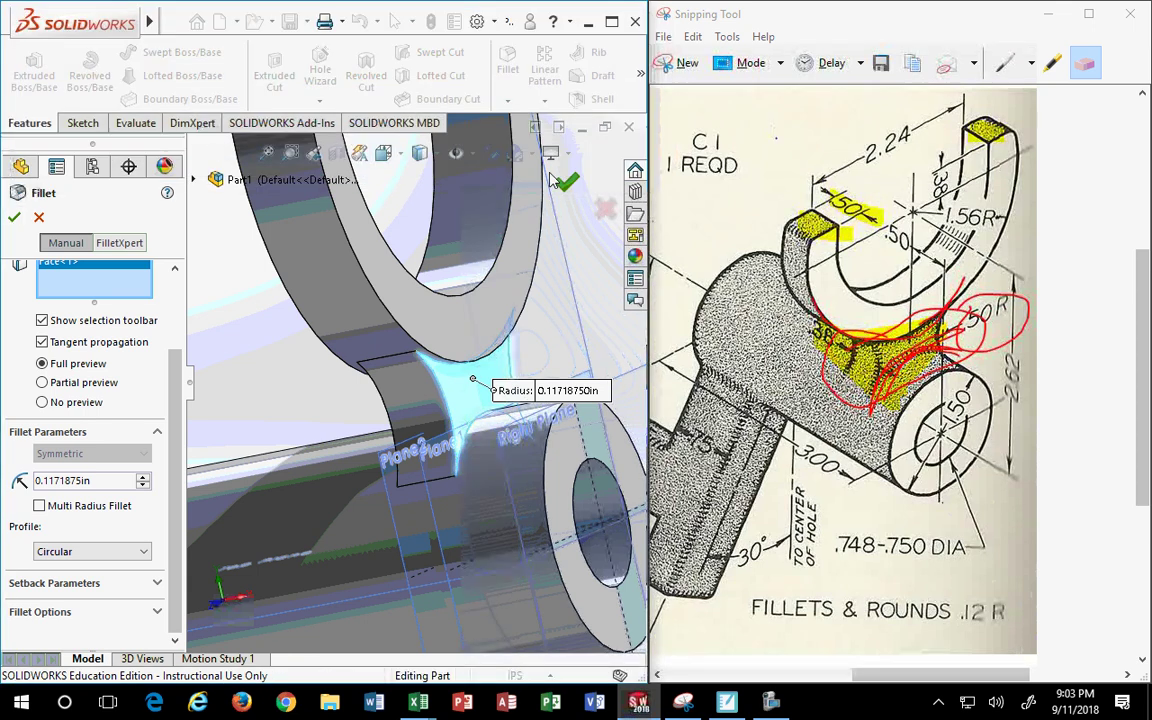
pyautogui.click(605, 210)
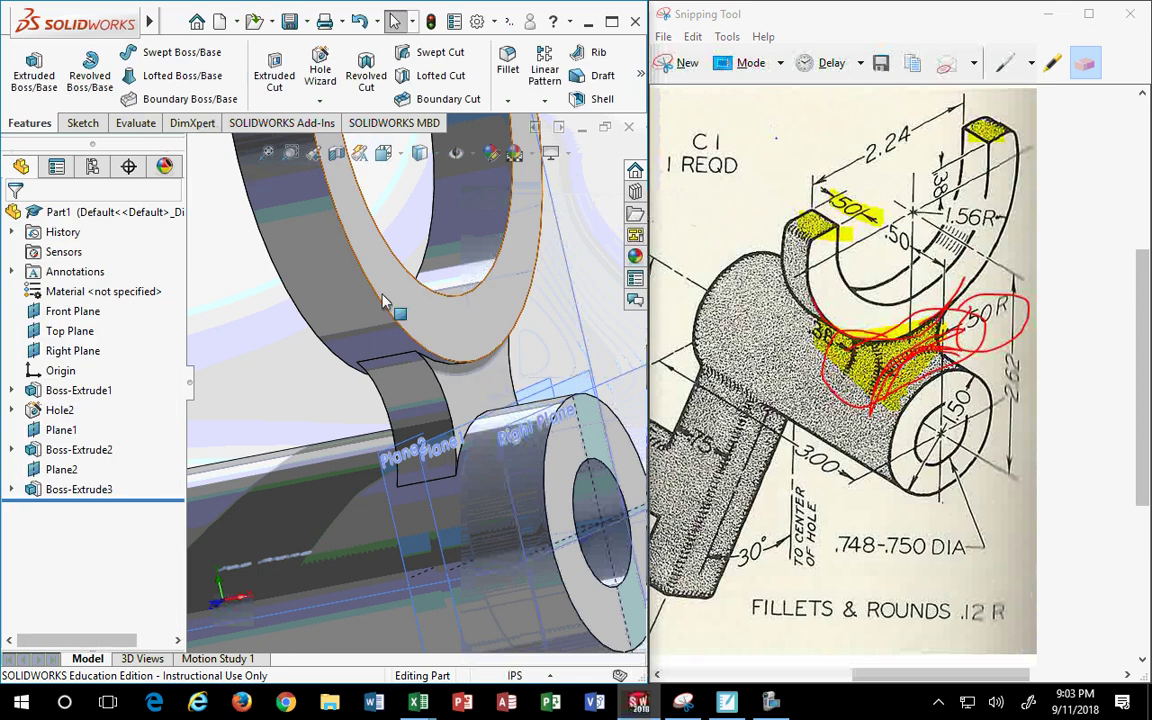
pyautogui.click(507, 62)
pyautogui.scroll(-2, 160, 330)
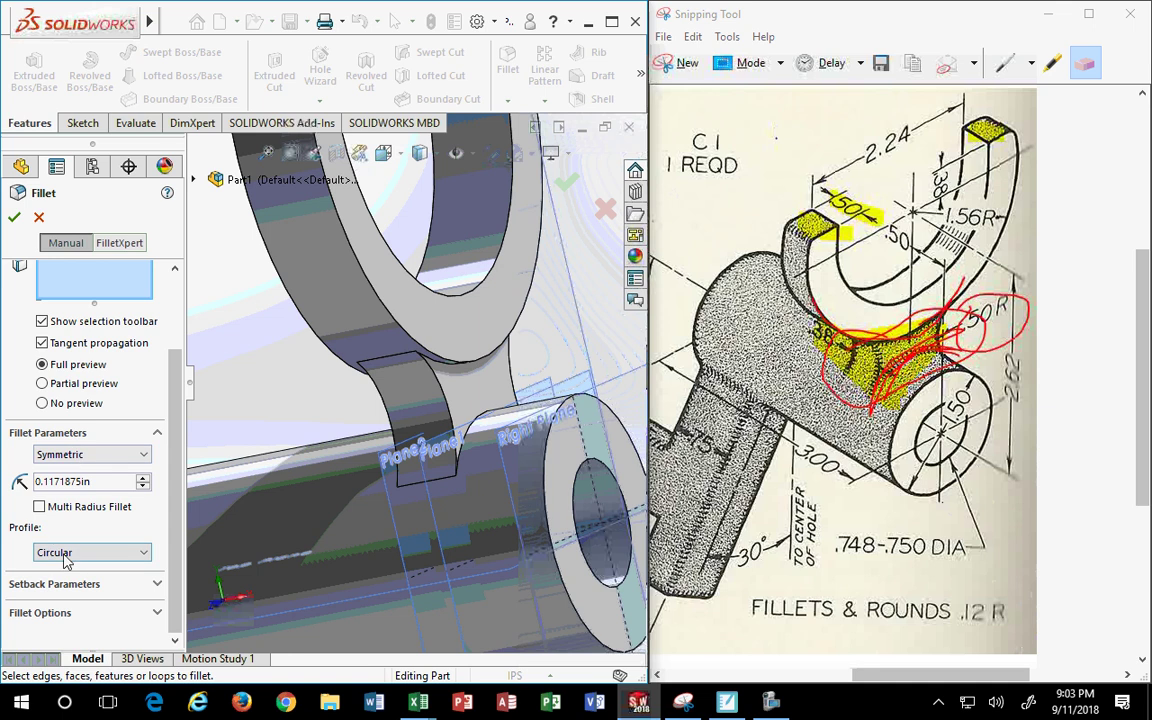
pyautogui.click(66, 553)
pyautogui.click(66, 565)
pyautogui.click(60, 590)
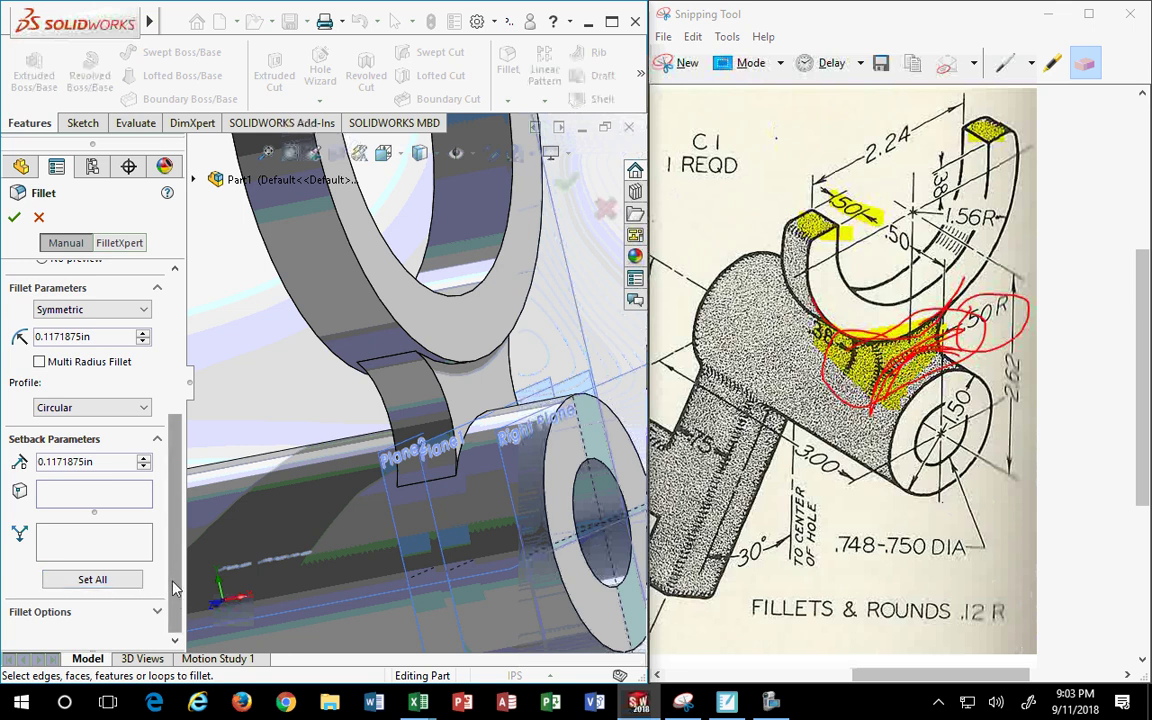
pyautogui.click(157, 611)
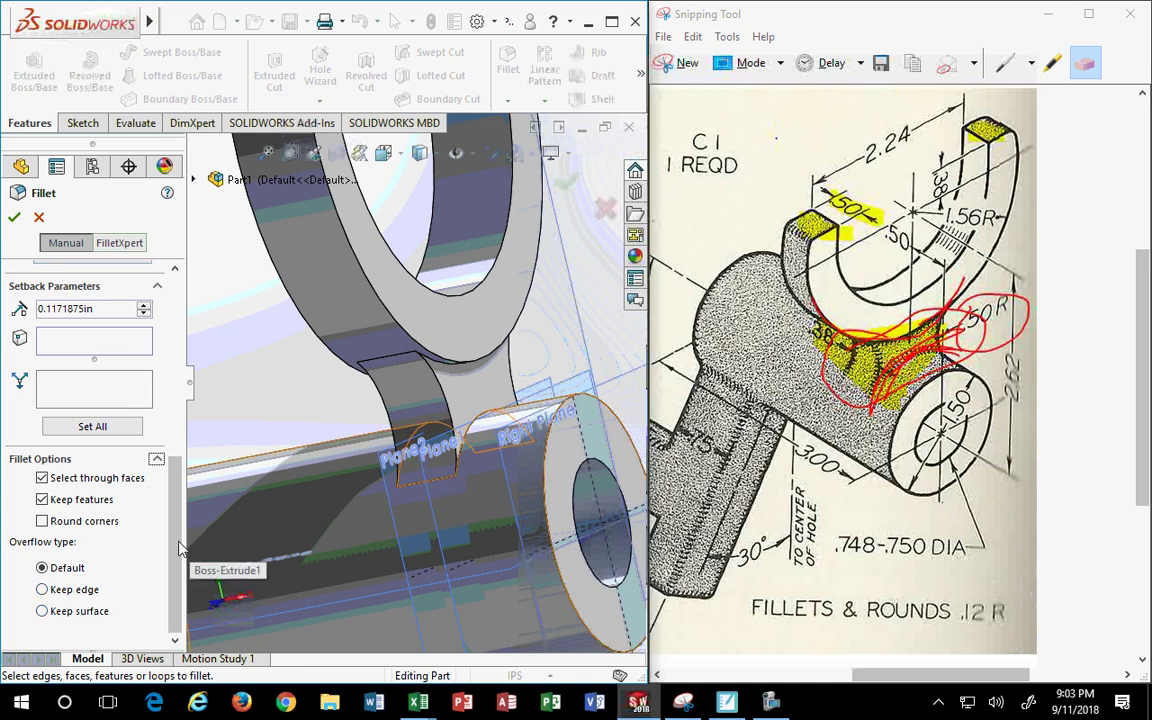
pyautogui.scroll(5, 168, 375)
pyautogui.scroll(3, 168, 375)
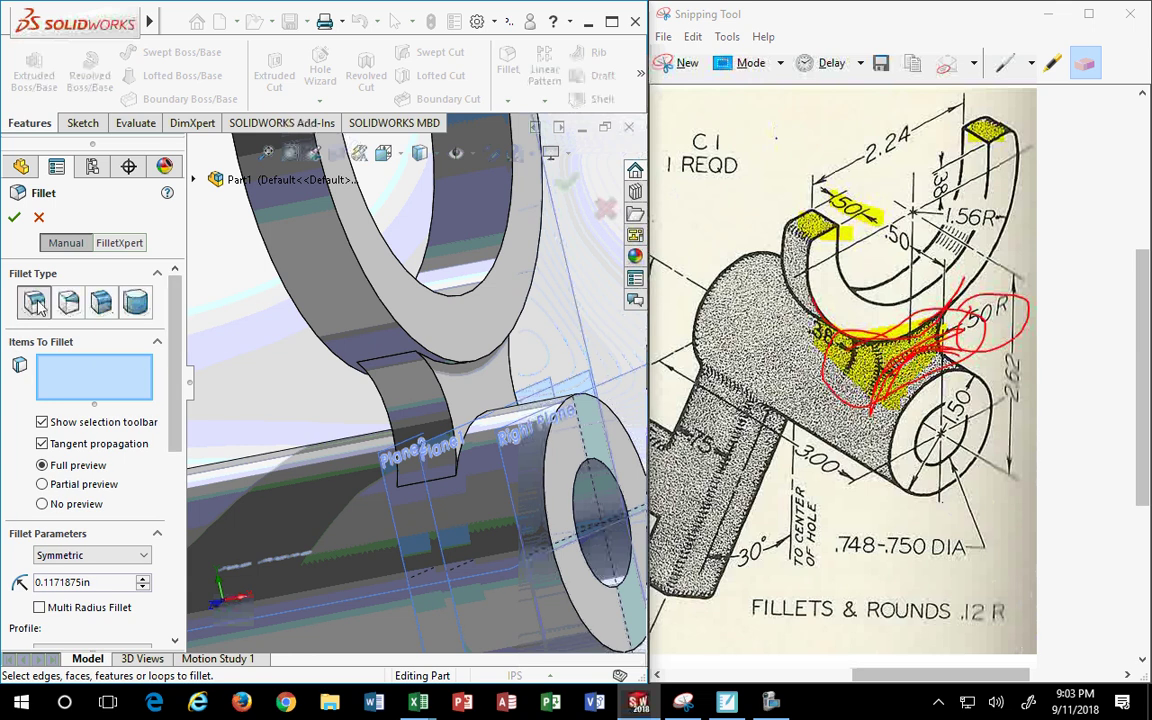
pyautogui.scroll(-3, 168, 400)
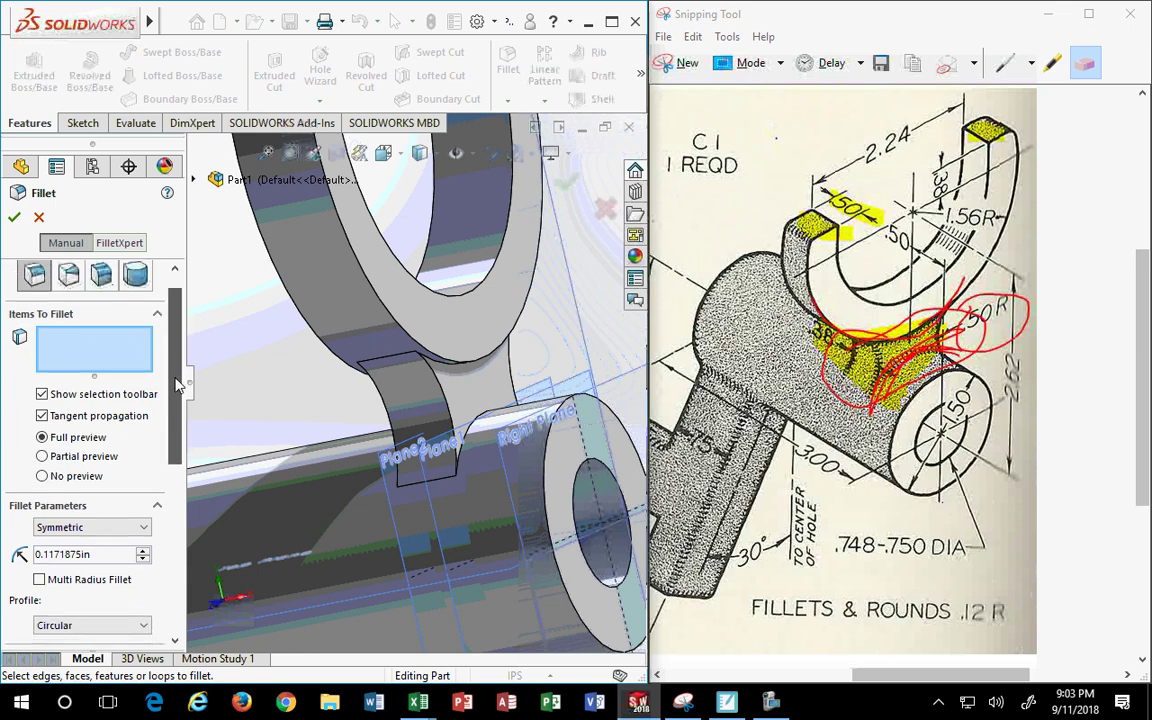
pyautogui.scroll(-2, 172, 444)
pyautogui.moveTo(172, 444)
pyautogui.mouseDown()
pyautogui.moveTo(170, 481)
pyautogui.moveTo(178, 394)
pyautogui.mouseUp()
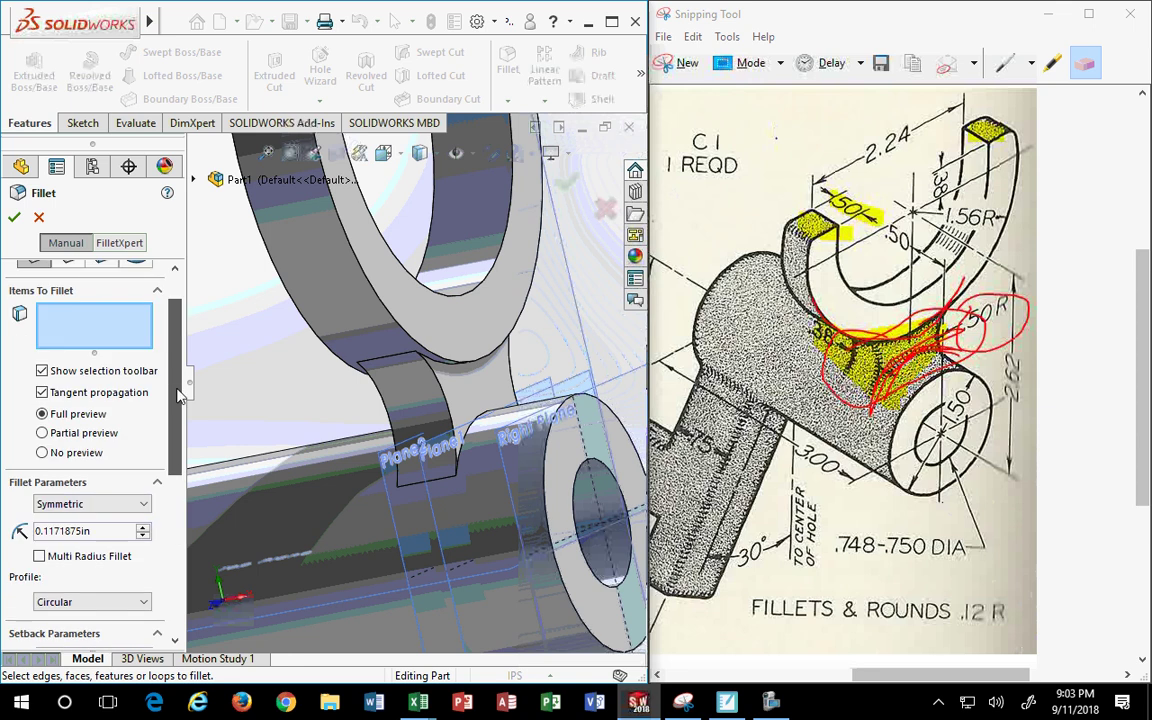
pyautogui.scroll(-3, 178, 394)
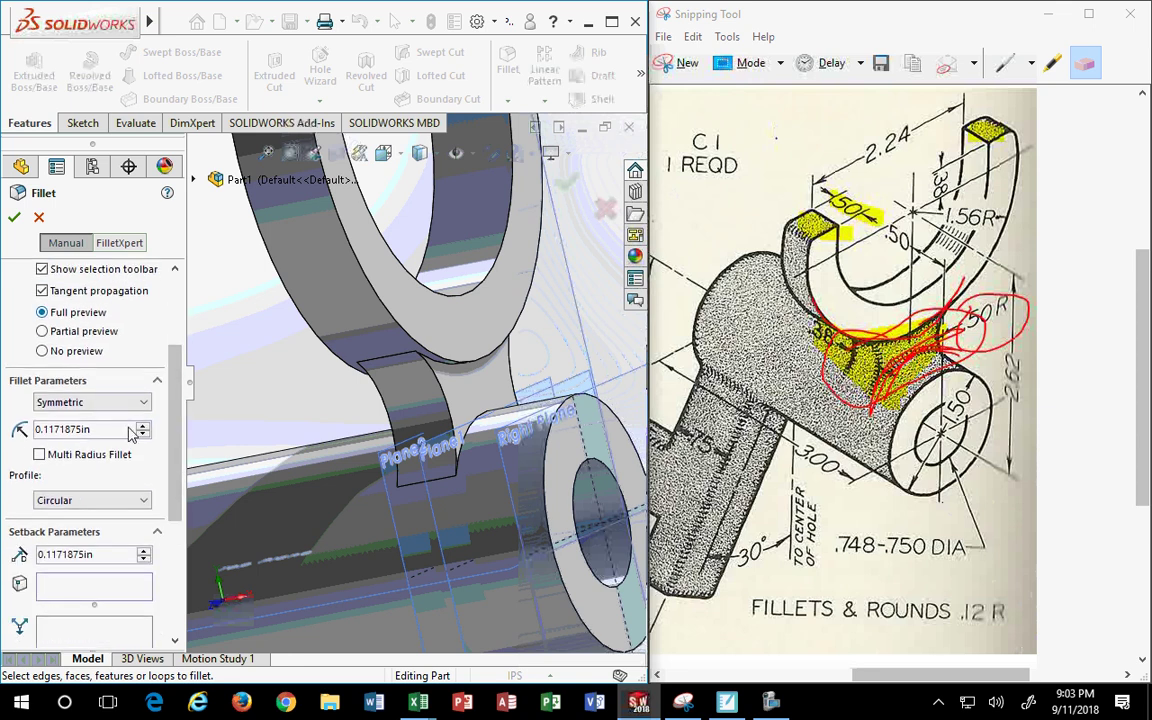
pyautogui.scroll(-2, 177, 410)
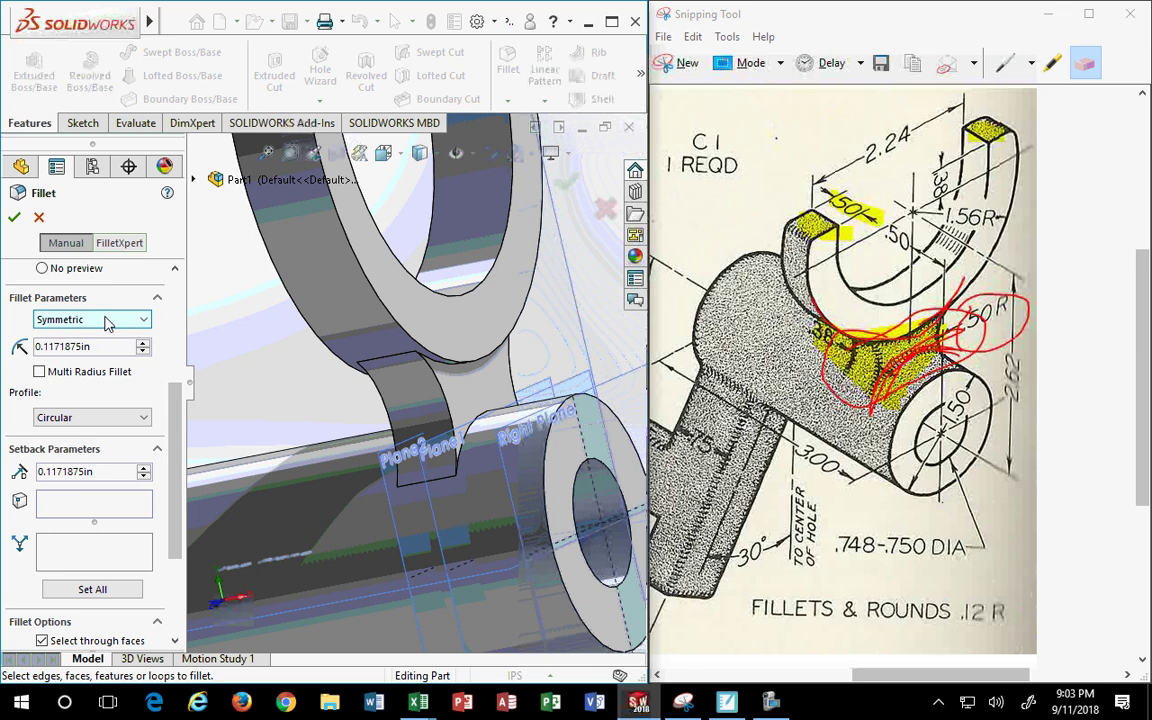
pyautogui.scroll(-1, 165, 424)
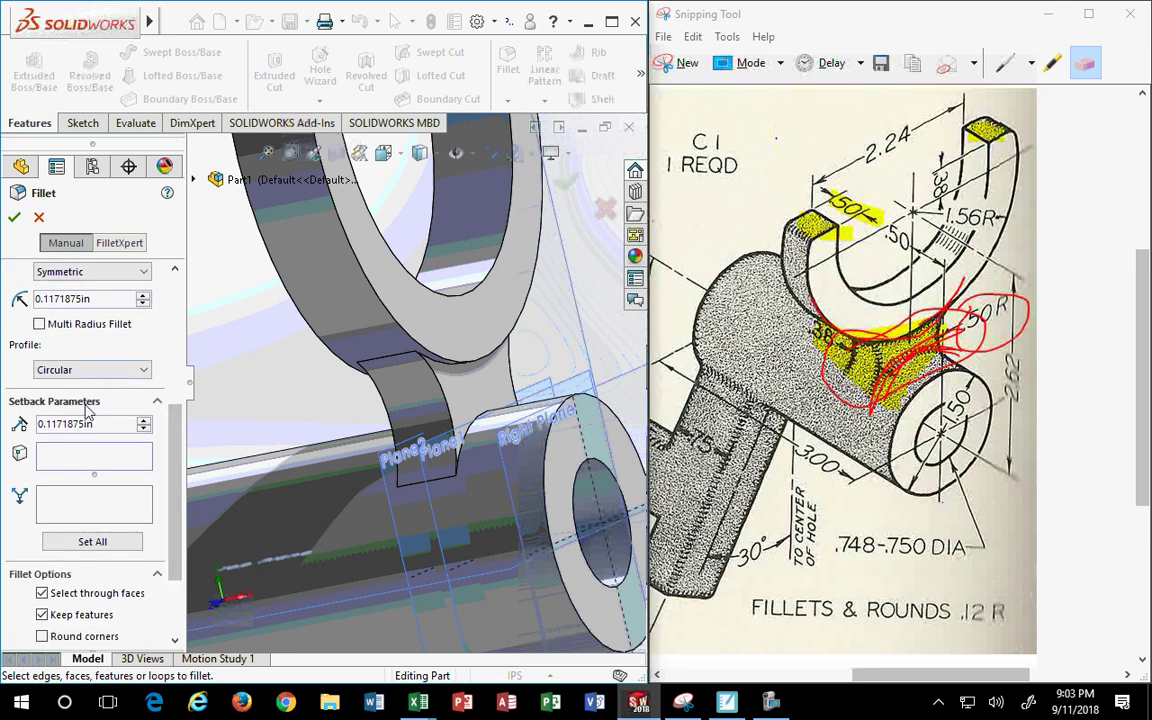
pyautogui.click(159, 403)
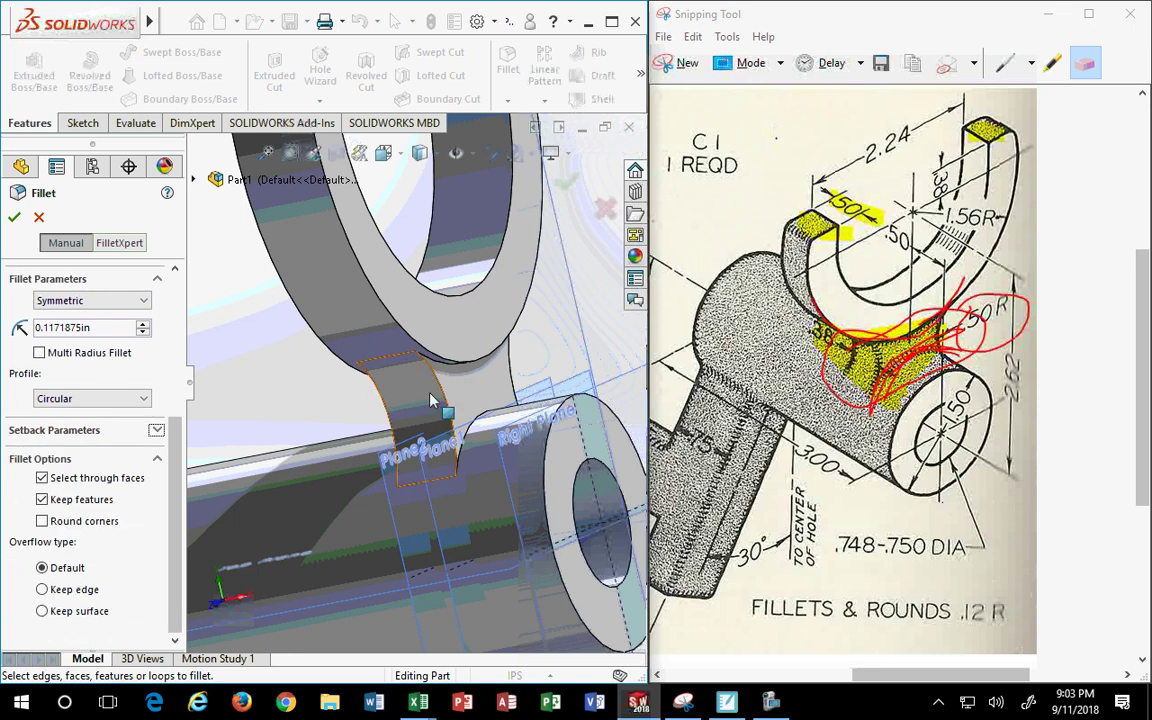
pyautogui.click(383, 403)
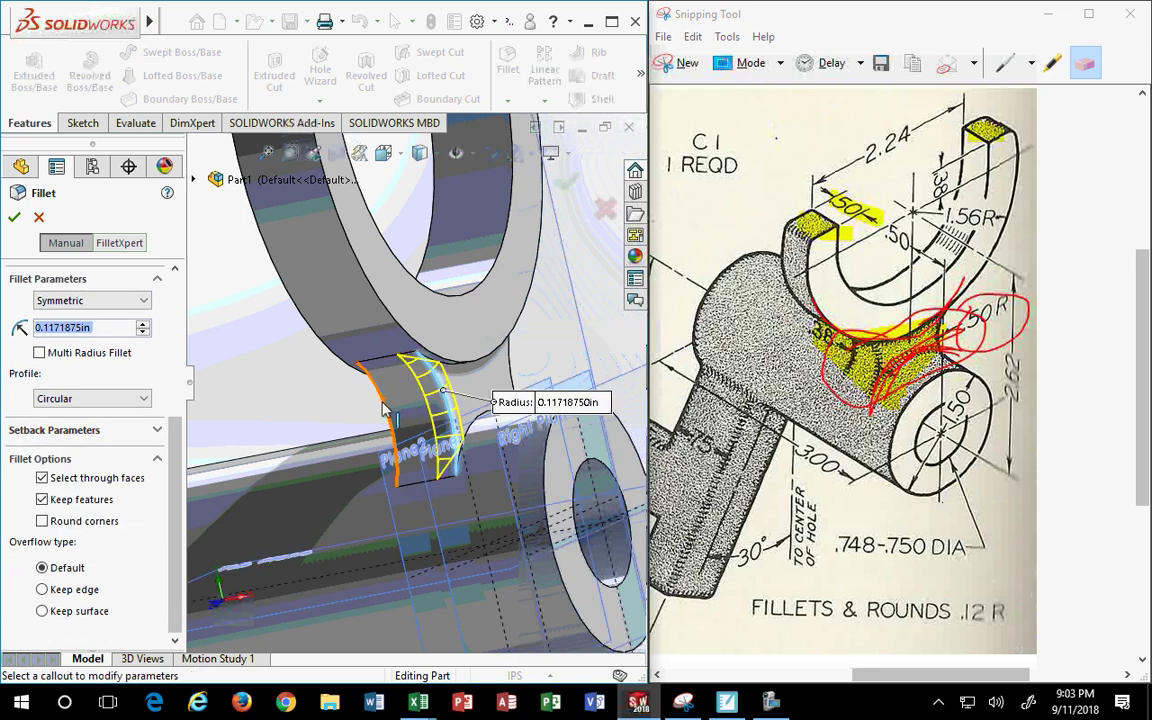
pyautogui.click(383, 403)
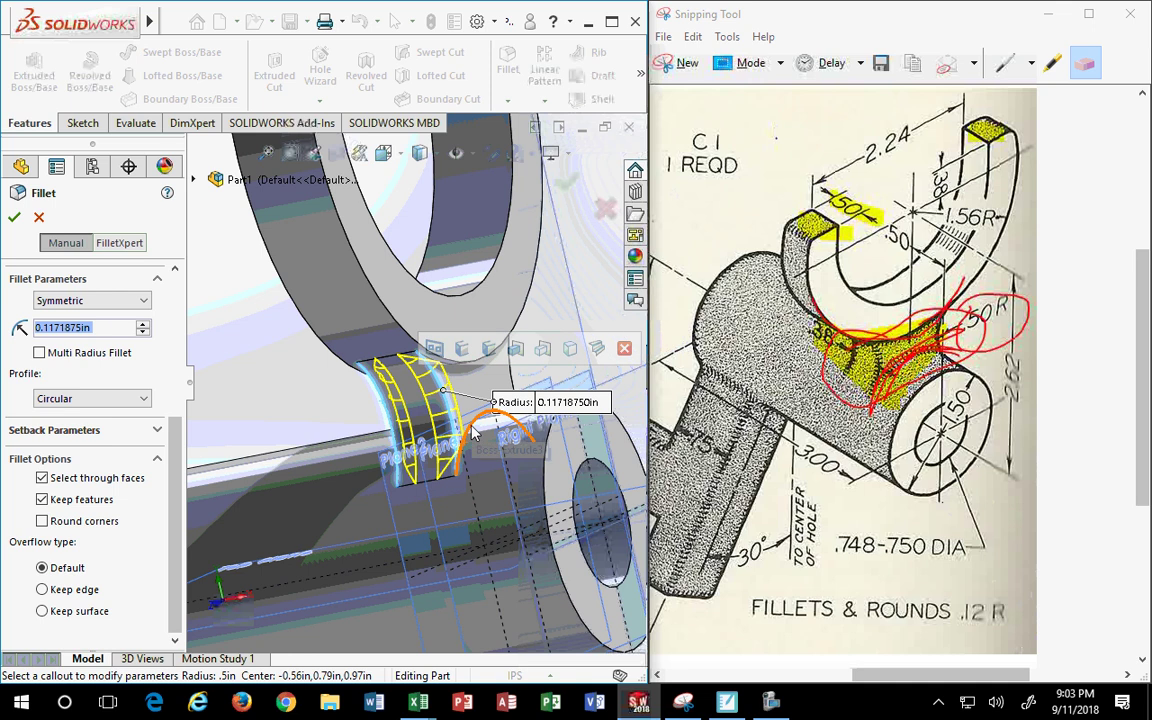
pyautogui.moveTo(468, 440)
pyautogui.mouseDown(button='middle')
pyautogui.moveTo(371, 489)
pyautogui.moveTo(490, 295)
pyautogui.mouseUp(button='middle')
pyautogui.moveTo(530, 432)
pyautogui.mouseDown(button='middle')
pyautogui.moveTo(437, 392)
pyautogui.moveTo(456, 383)
pyautogui.mouseUp(button='middle')
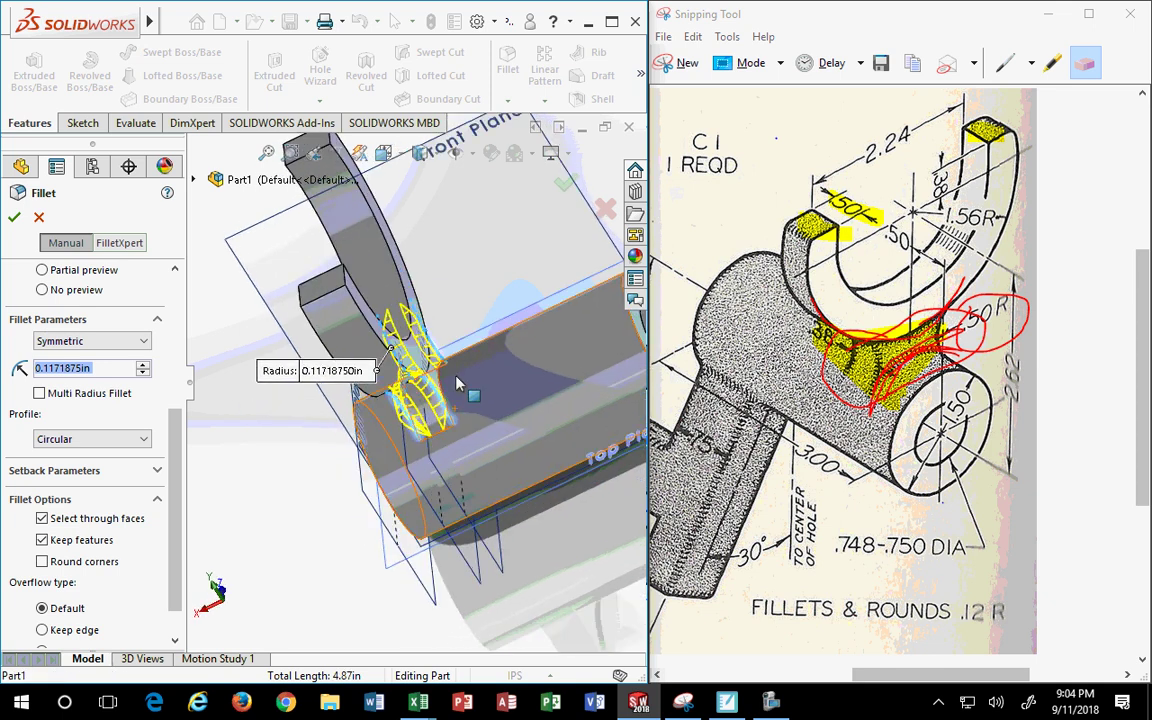
pyautogui.click(90, 348)
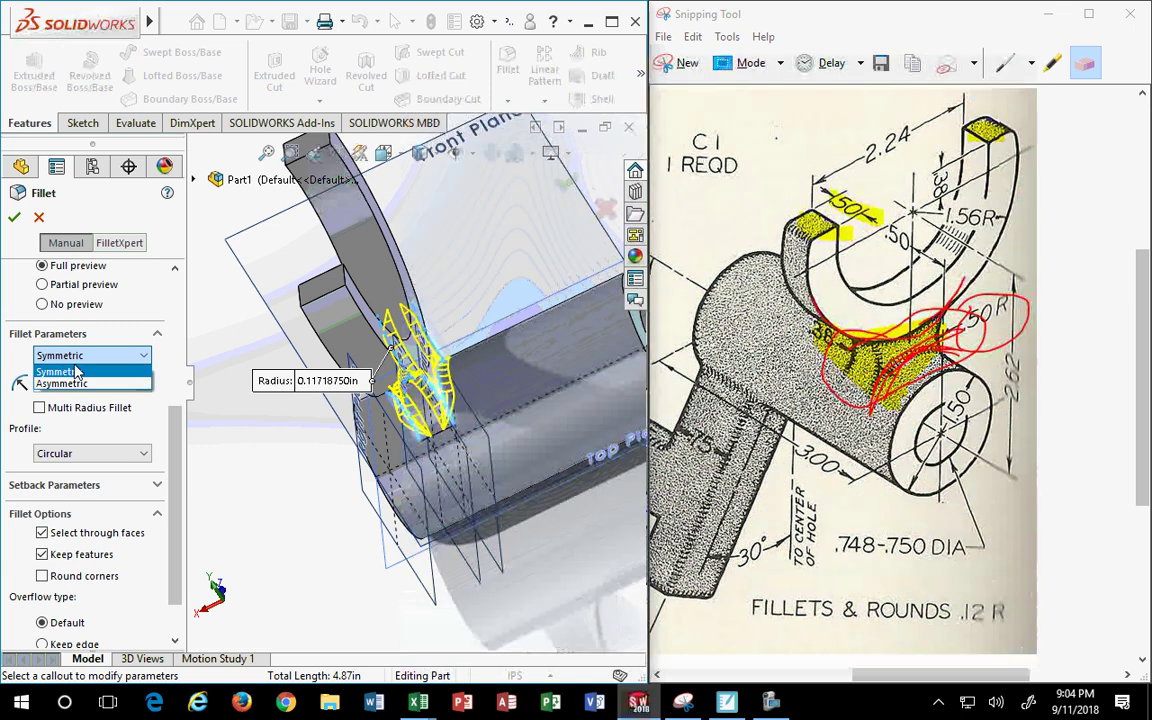
pyautogui.click(76, 372)
pyautogui.moveTo(300, 420); pyautogui.dragTo(367, 378, button='middle')
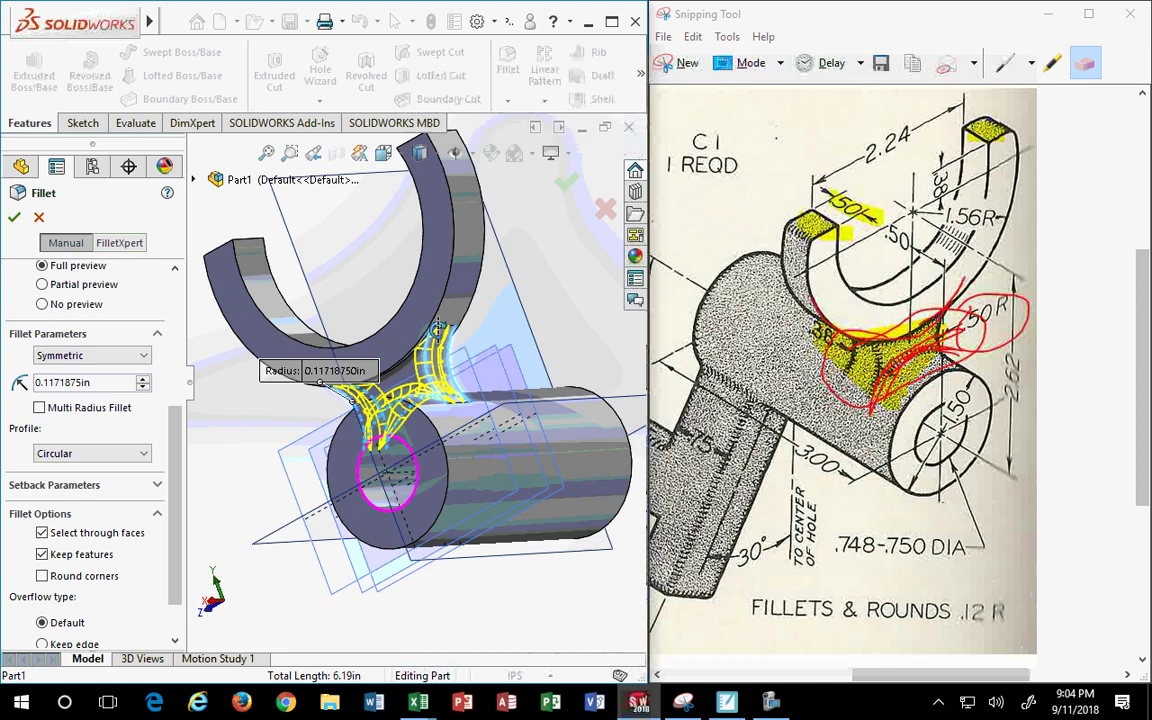
pyautogui.click(394, 374)
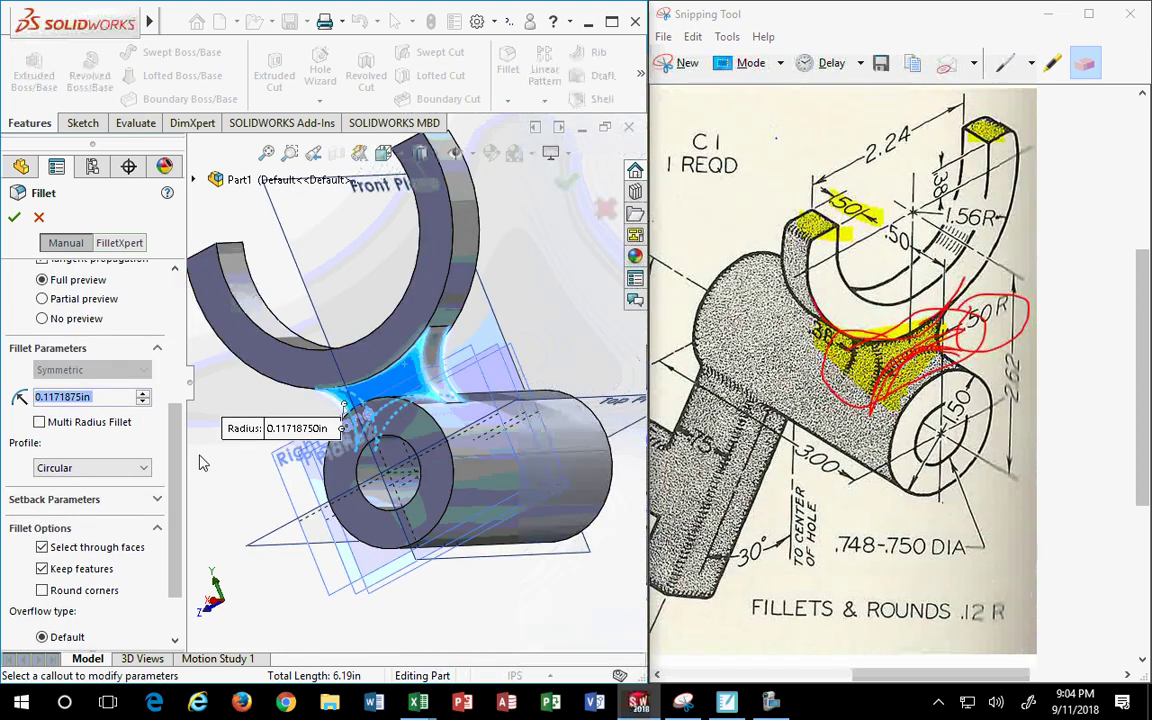
pyautogui.scroll(4, 183, 470)
pyautogui.scroll(2, 160, 380)
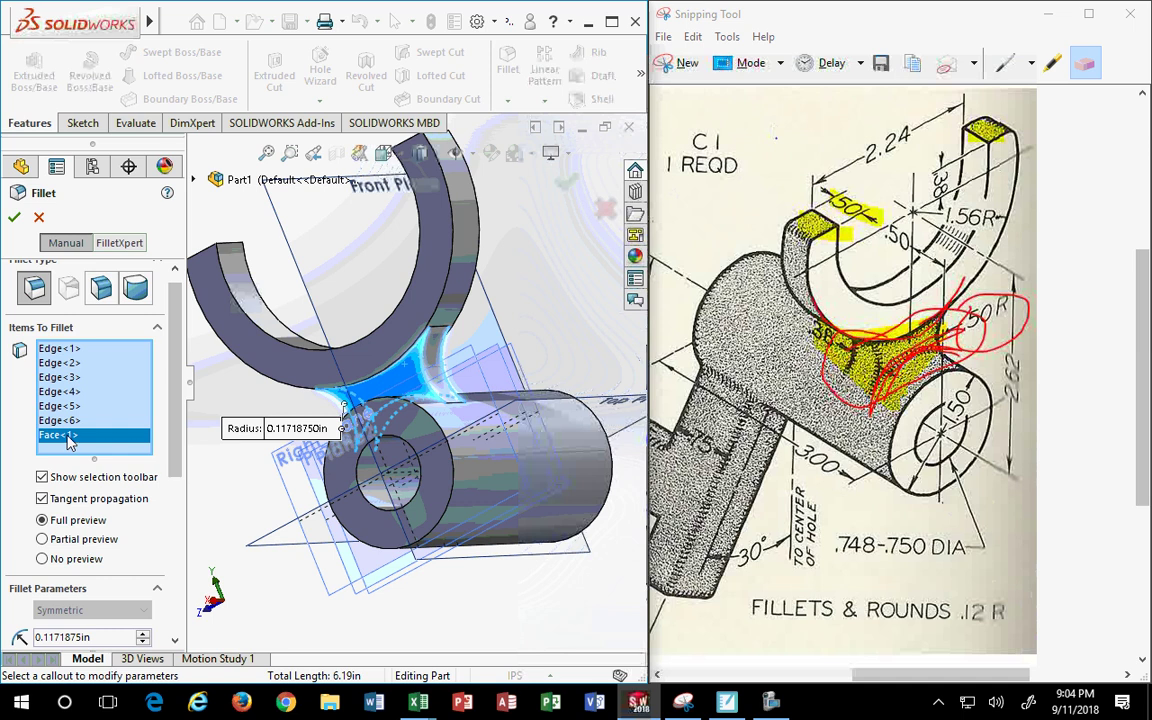
pyautogui.press('Delete')
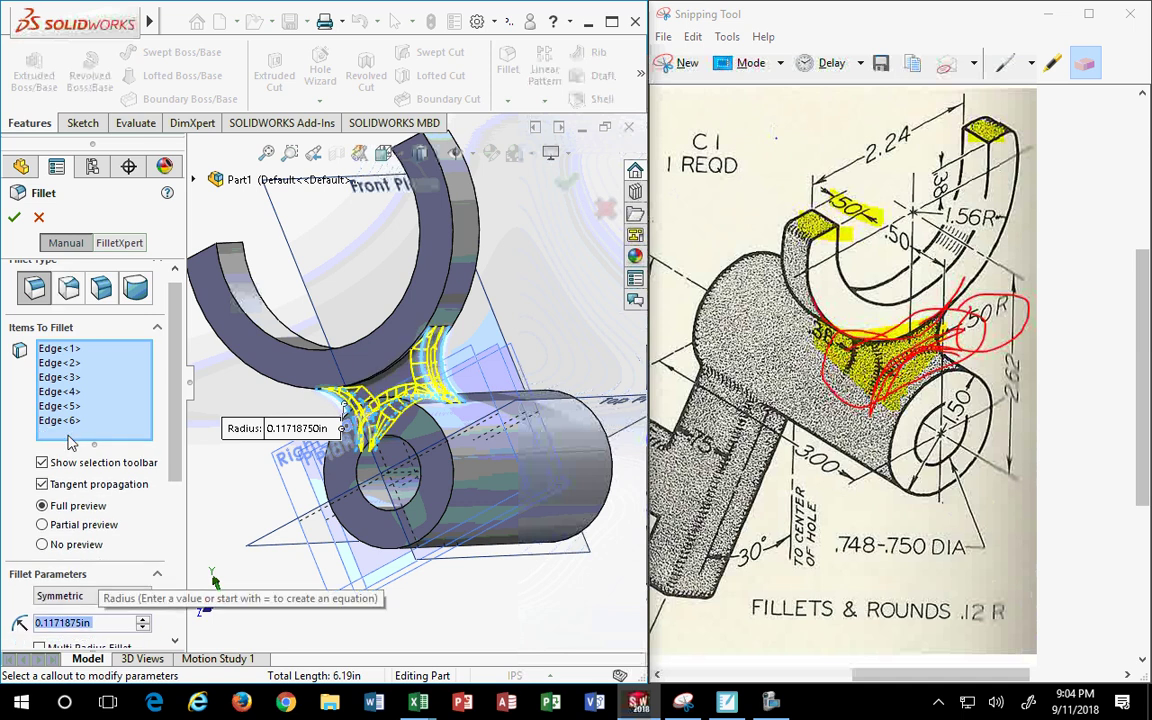
pyautogui.scroll(-3, 404, 362)
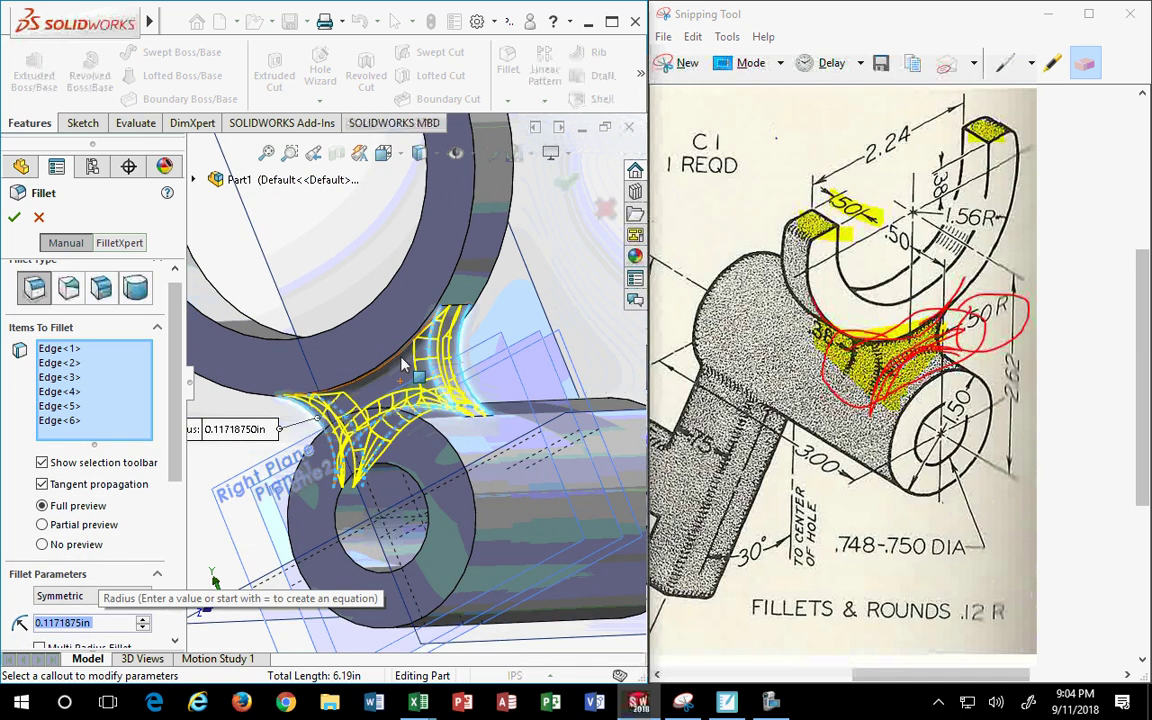
pyautogui.scroll(-2, 404, 362)
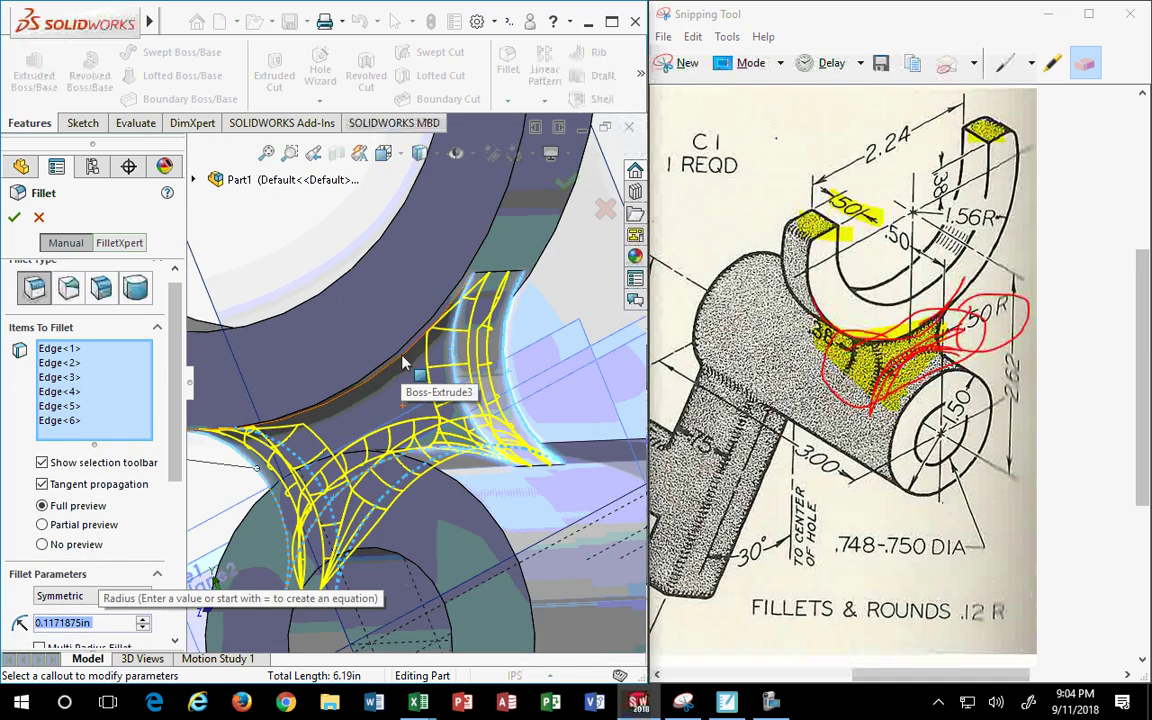
pyautogui.click(456, 305)
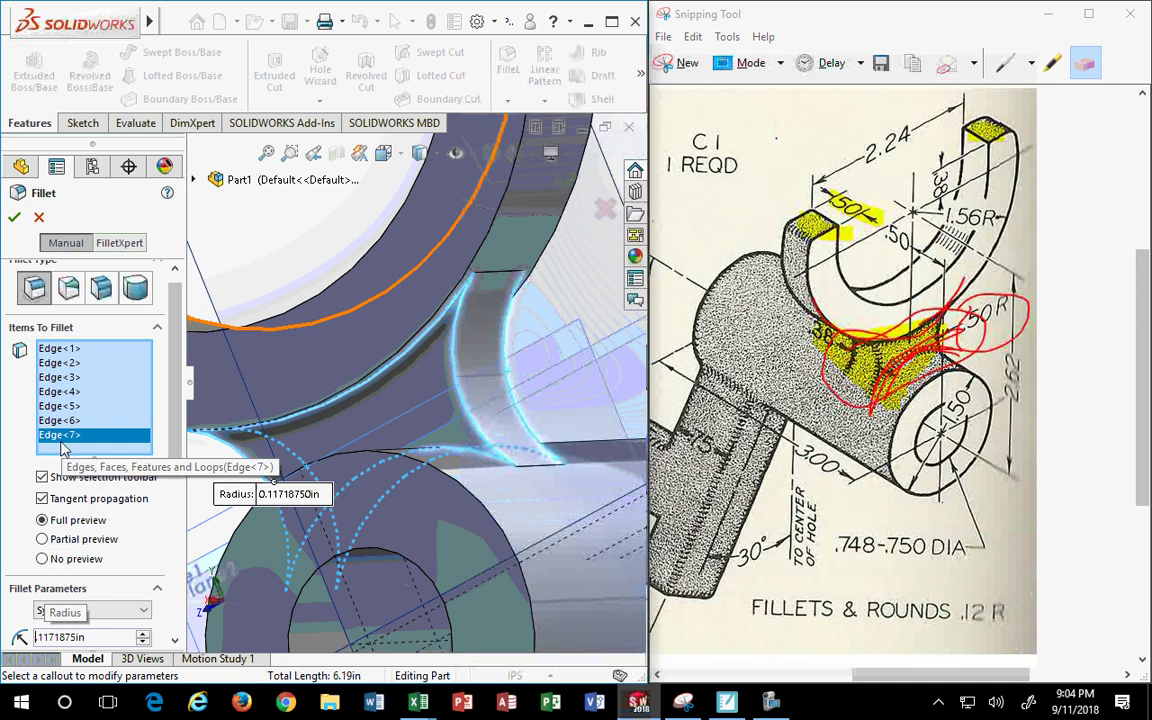
pyautogui.click(14, 217)
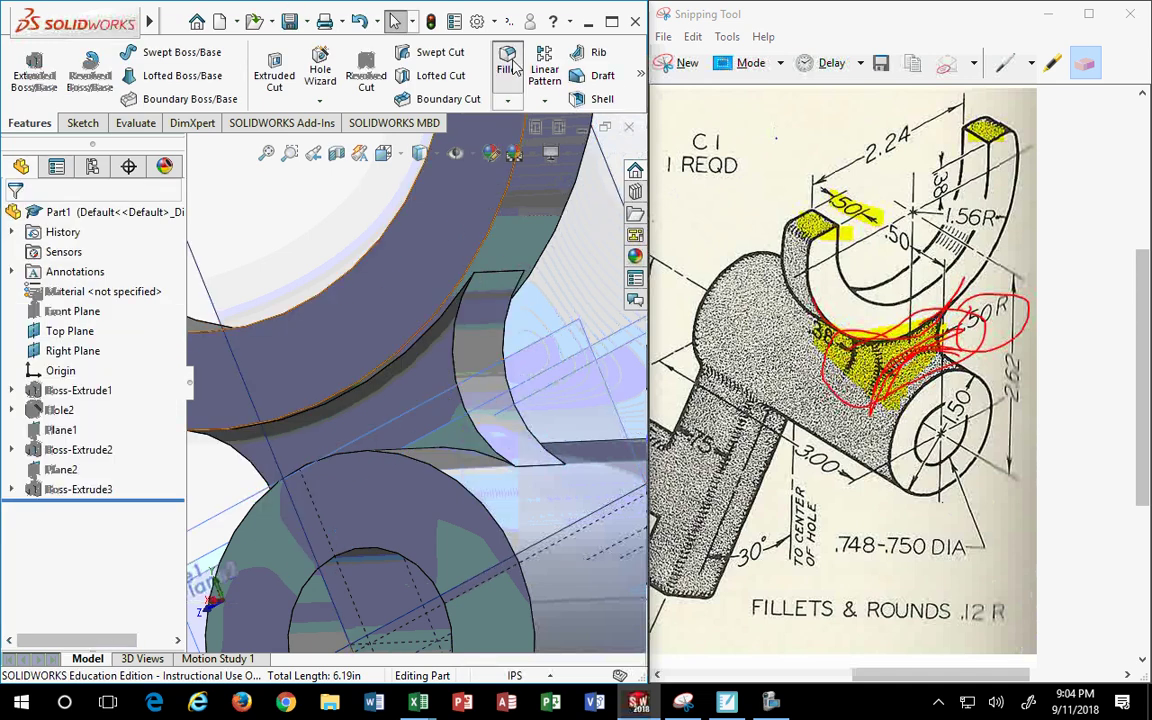
# Fillet the six arm-to-boss junction edges at 0.1171875 in
pyautogui.click(507, 62)
pyautogui.scroll(-3, 163, 403)
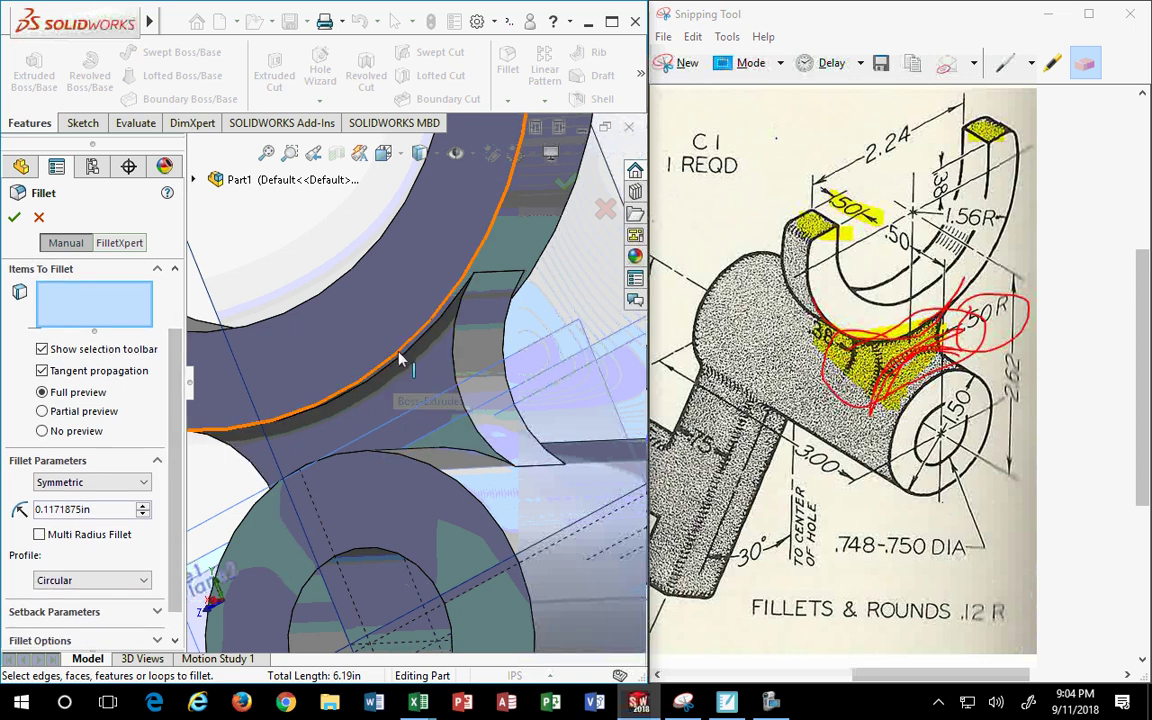
pyautogui.click(478, 357)
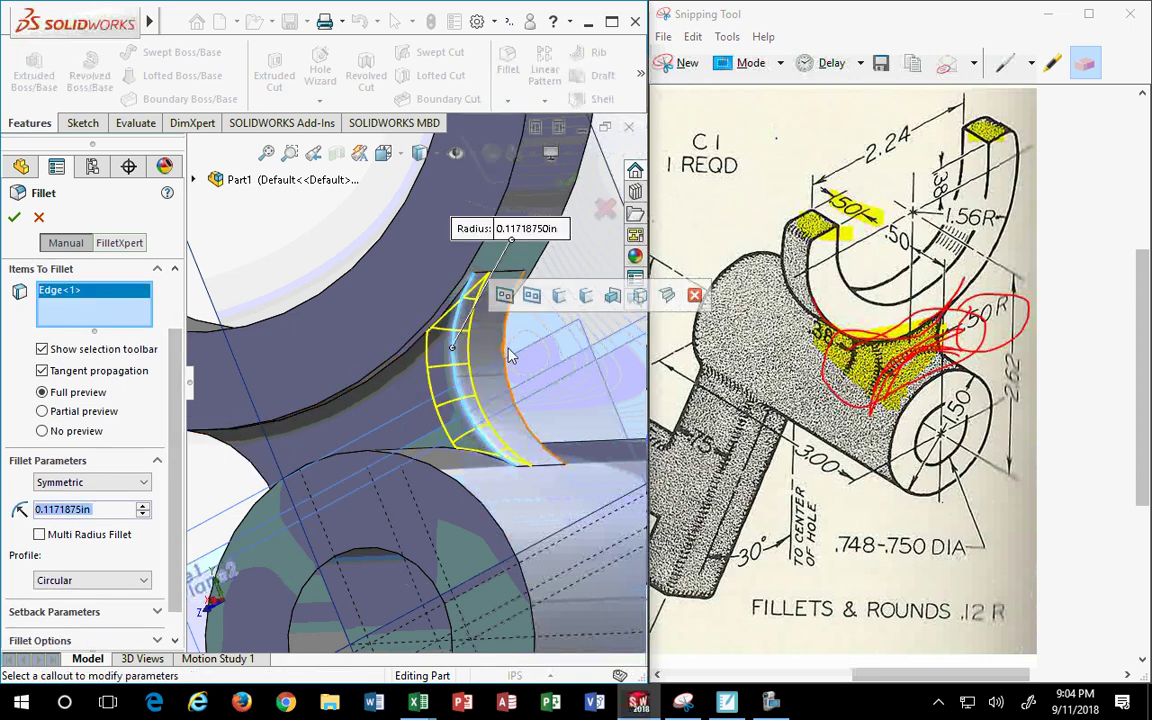
pyautogui.click(380, 460)
pyautogui.moveTo(380, 462)
pyautogui.mouseDown(button='middle')
pyautogui.moveTo(457, 412)
pyautogui.moveTo(289, 484)
pyautogui.mouseUp(button='middle')
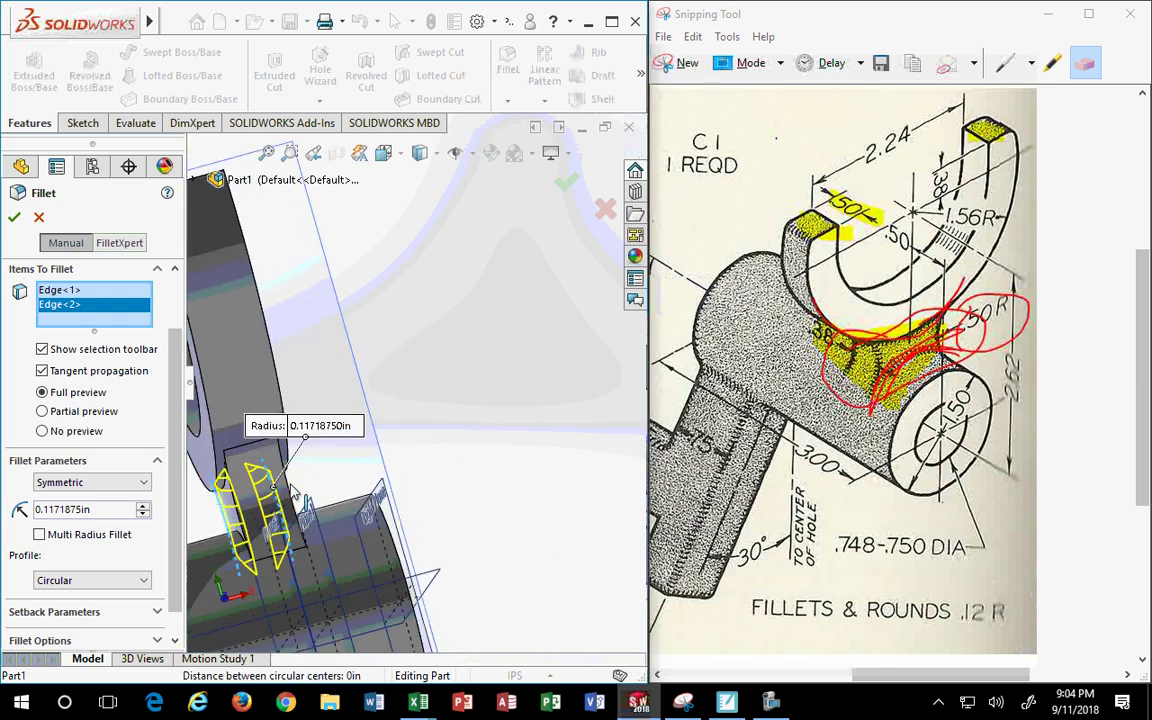
pyautogui.click(290, 489)
pyautogui.click(268, 561)
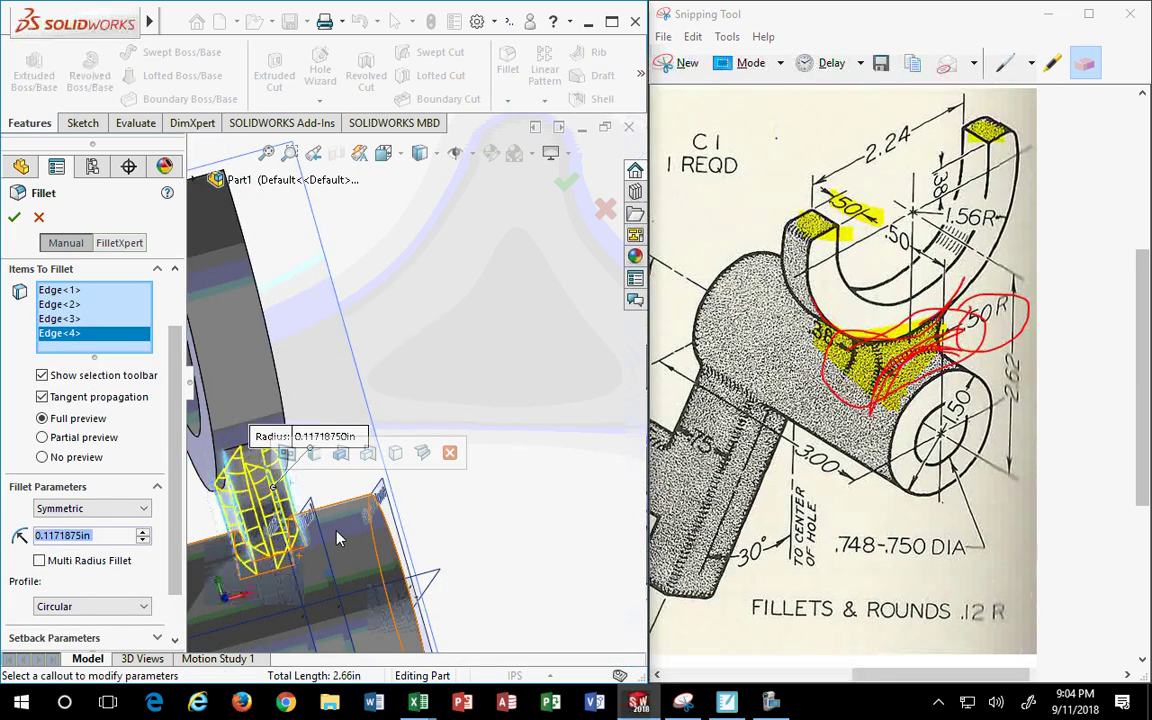
pyautogui.moveTo(302, 477); pyautogui.dragTo(292, 430, button='middle')
pyautogui.click(333, 488)
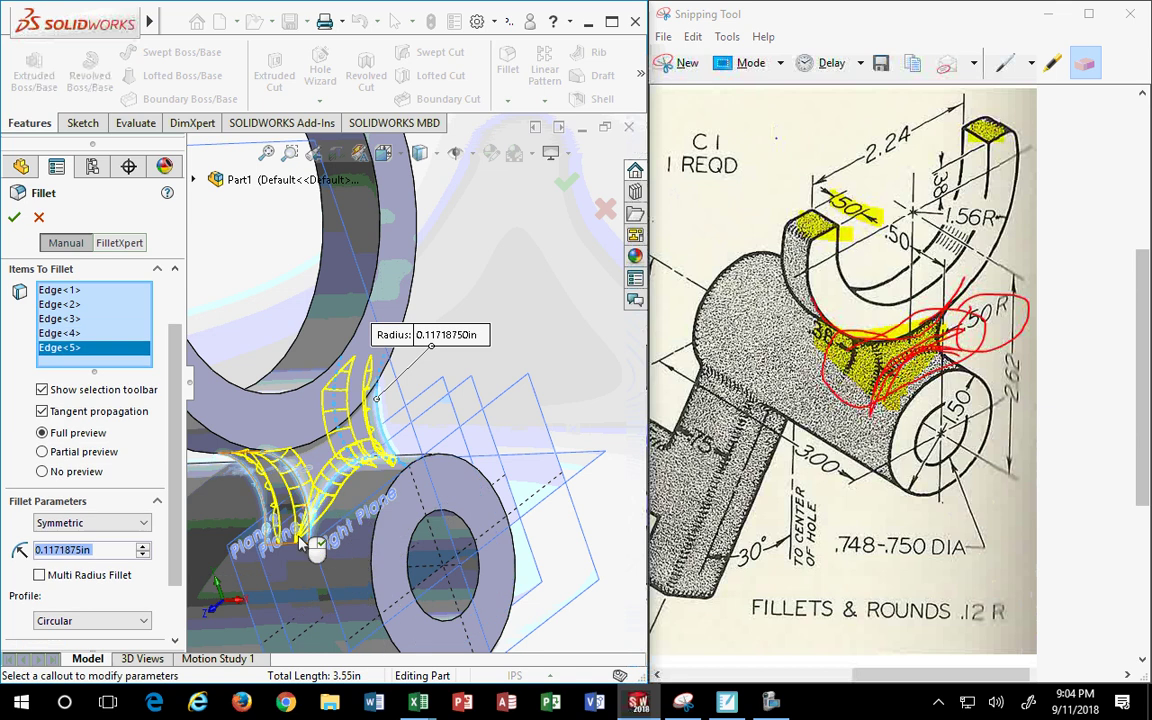
pyautogui.moveTo(270, 485)
pyautogui.mouseDown(button='middle')
pyautogui.moveTo(232, 520)
pyautogui.moveTo(230, 540)
pyautogui.moveTo(300, 470)
pyautogui.mouseUp(button='middle')
pyautogui.click(240, 535)
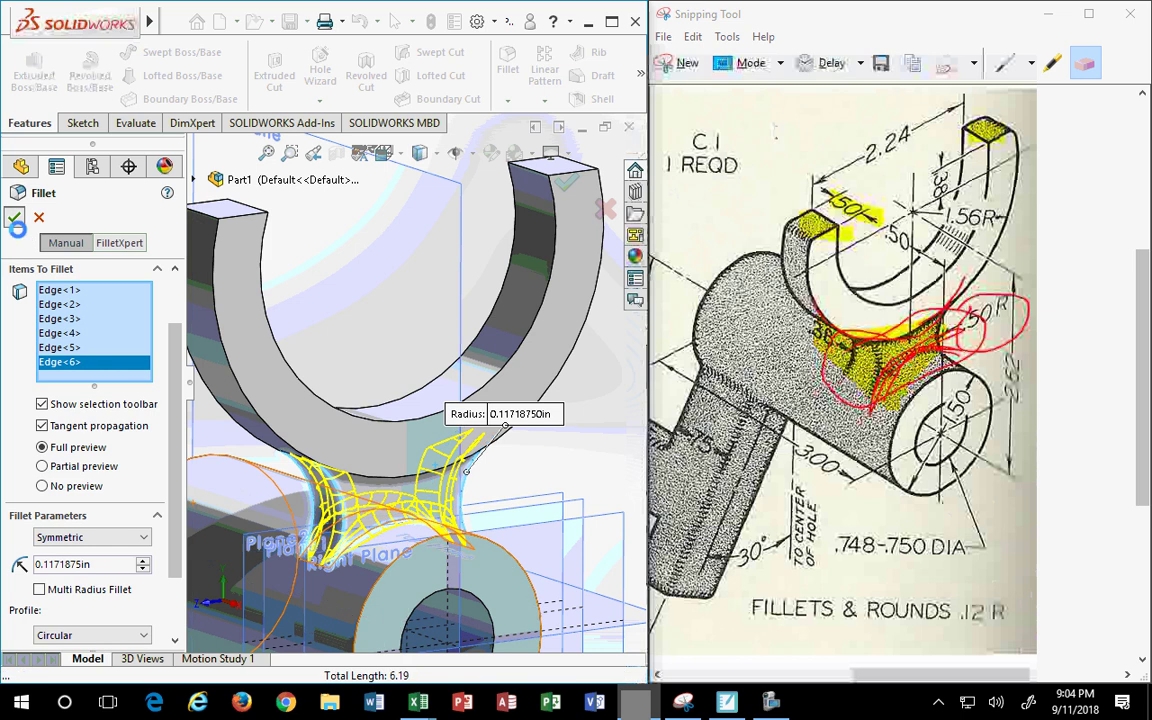
pyautogui.click(14, 217)
# Start another fillet and cancel it, leaving Fillet5 in the tree
pyautogui.moveTo(420, 400); pyautogui.dragTo(583, 405, button='middle')
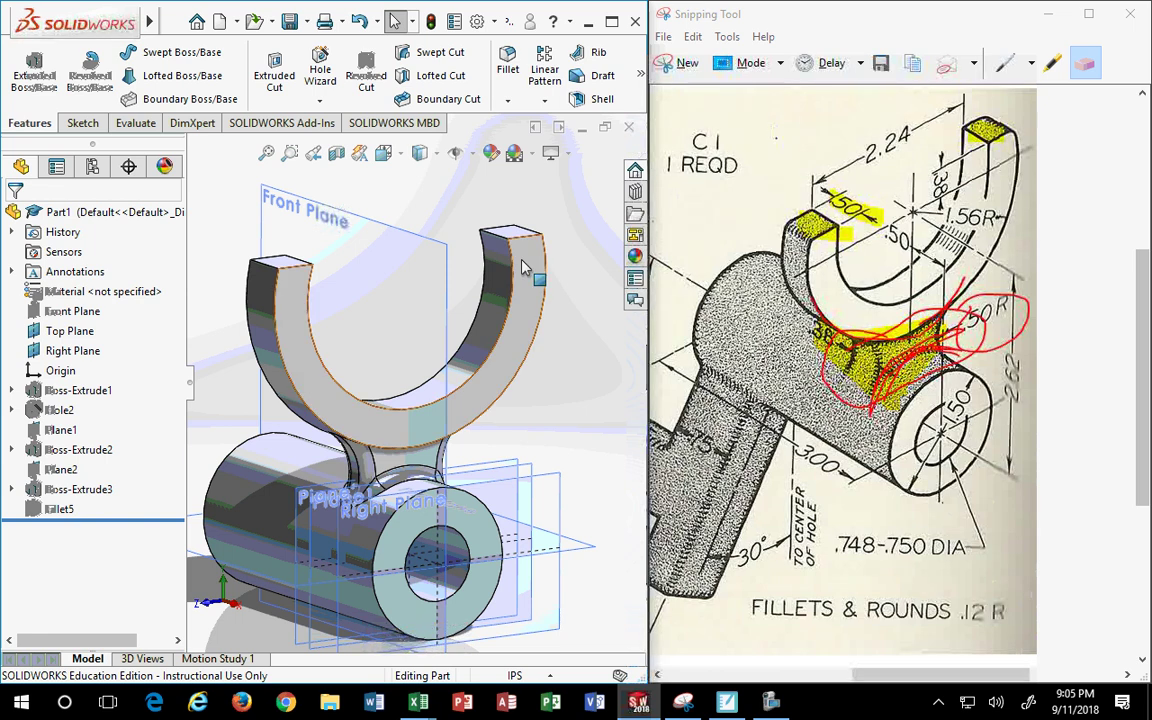
pyautogui.click(508, 64)
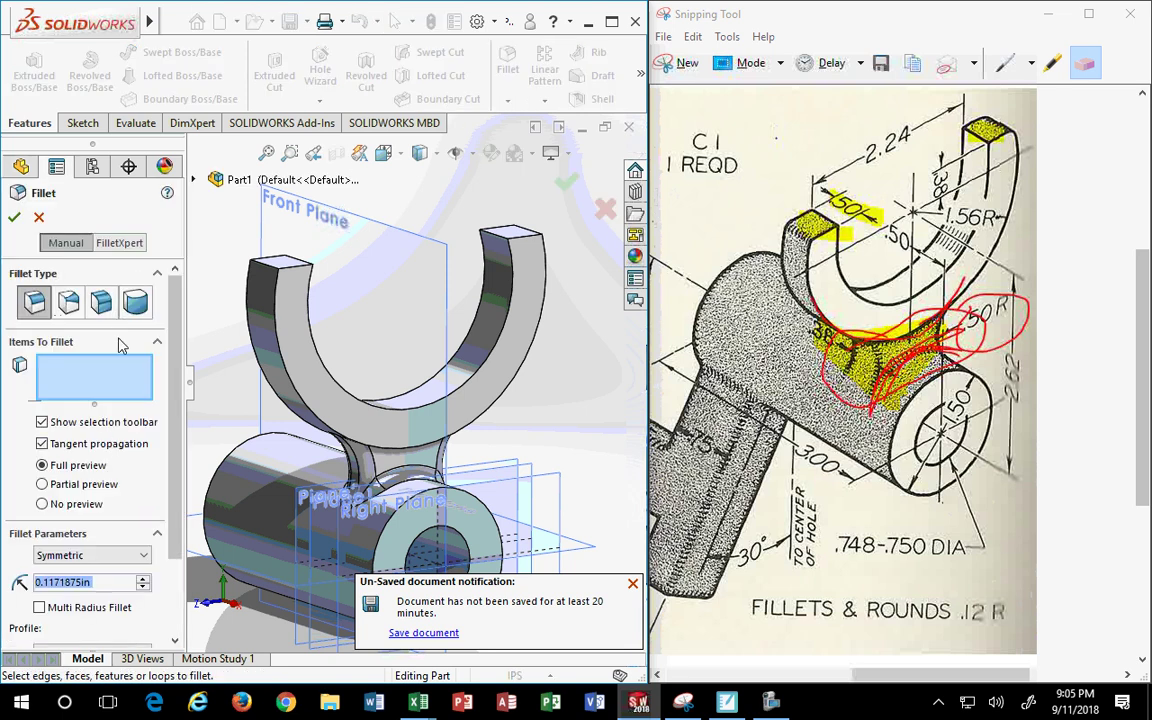
pyautogui.click(14, 217)
# Reopen Fillet5 and add three prong-top edges, removing the trial inner U face
pyautogui.click(60, 510)
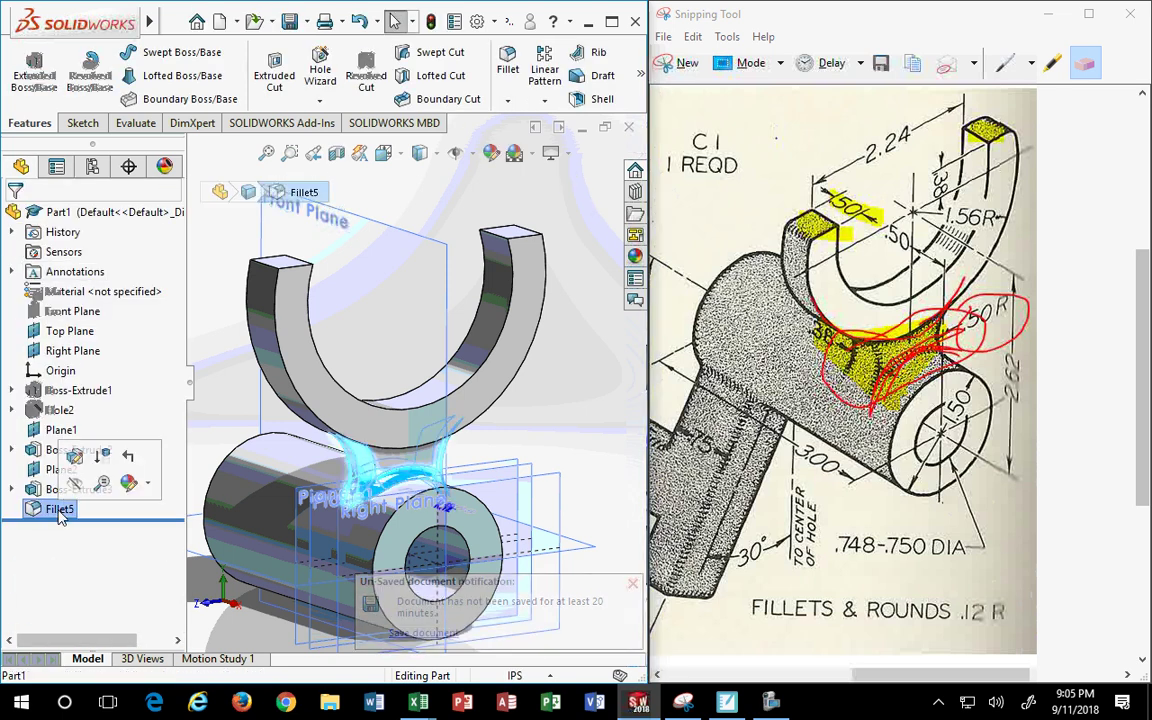
pyautogui.click(74, 460)
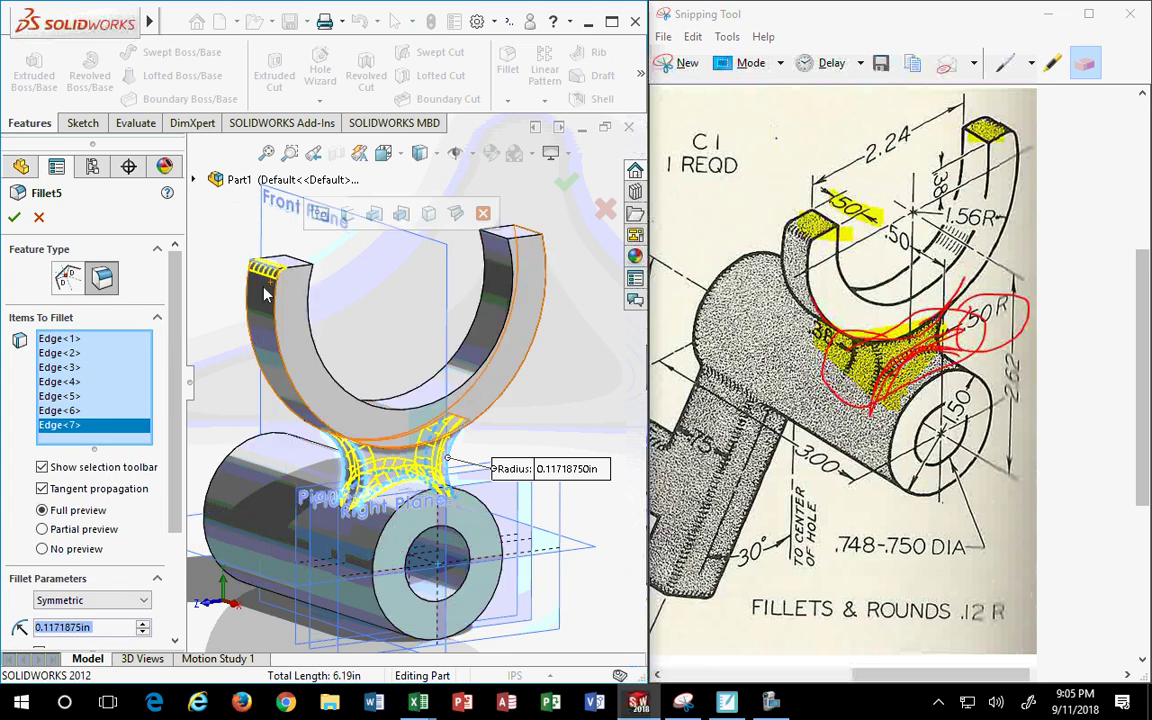
pyautogui.click(300, 265)
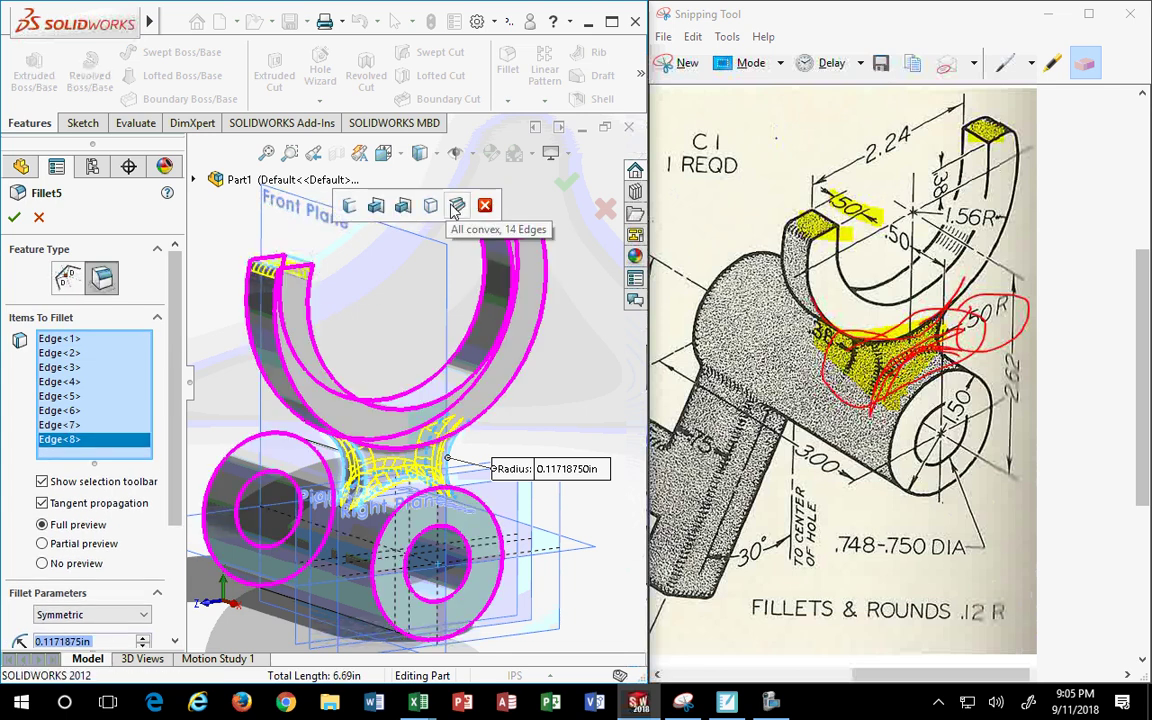
pyautogui.click(518, 234)
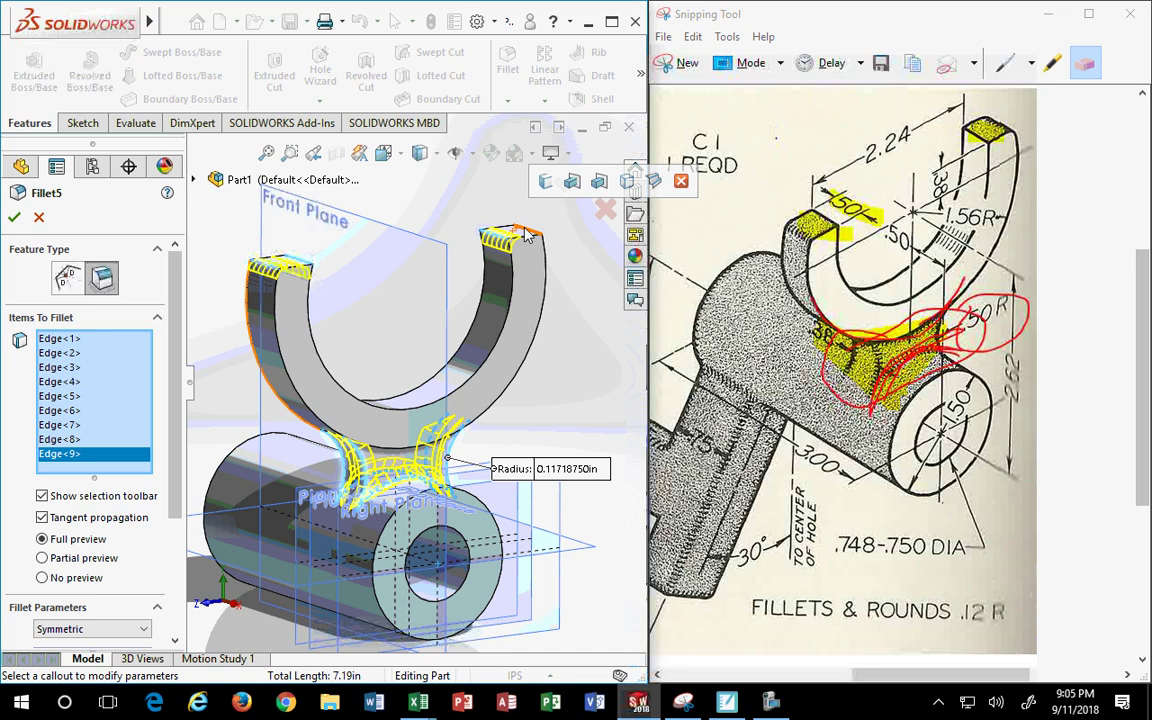
pyautogui.click(527, 234)
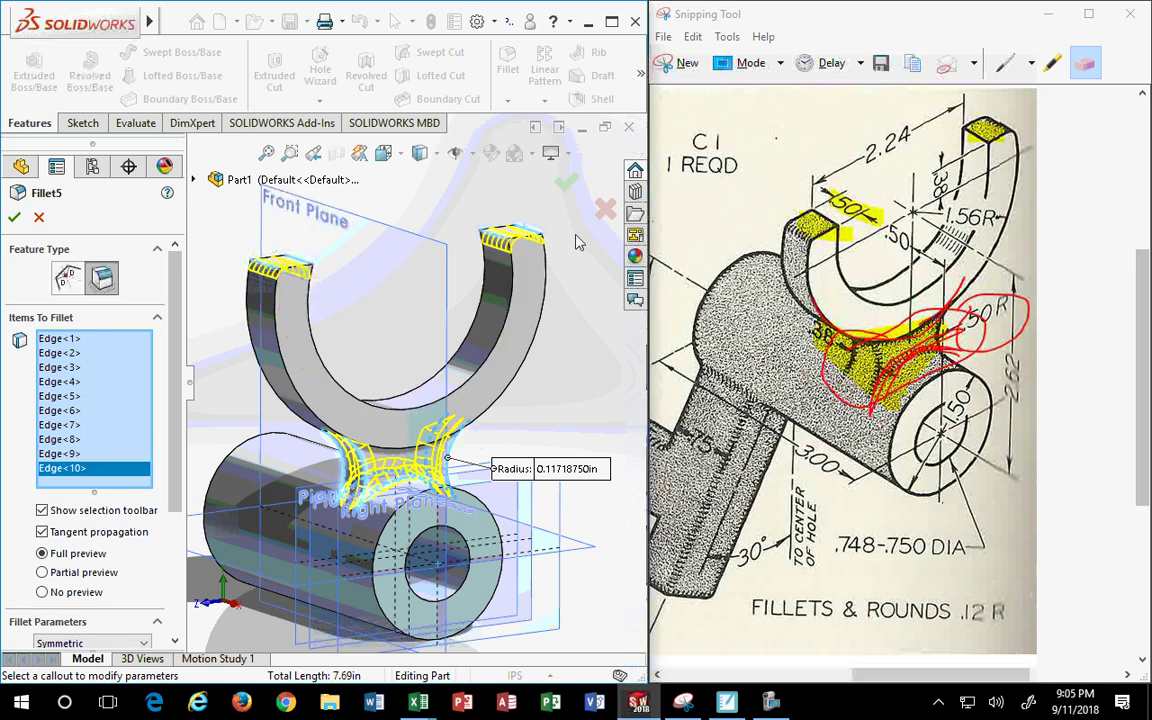
pyautogui.click(503, 246)
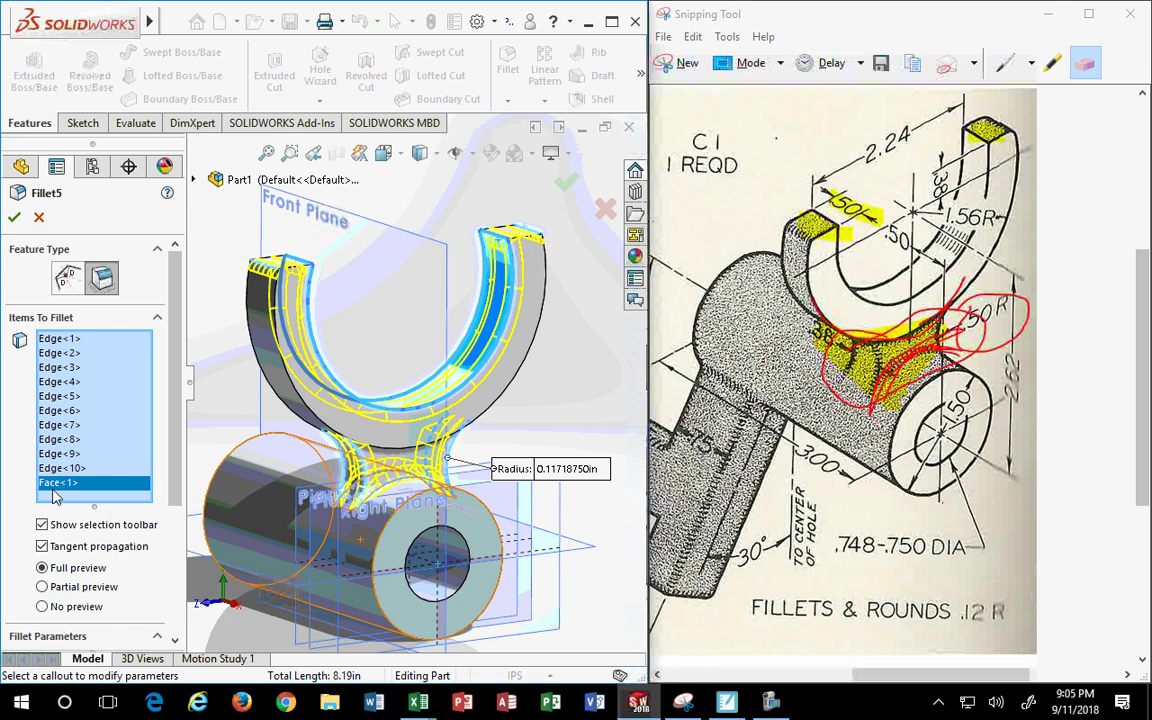
pyautogui.press('Delete')
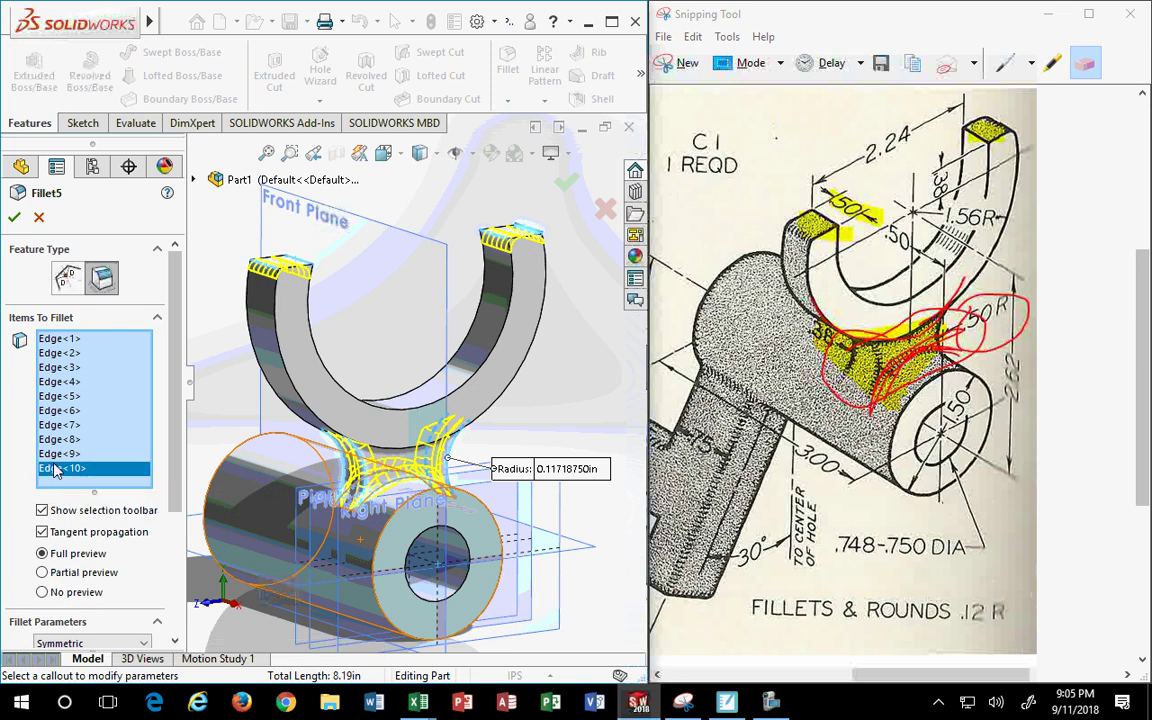
# Identify Edge<9> and Edge<10>, then delete Edge<9> and Edge<8> from Fillet5
pyautogui.click(64, 455)
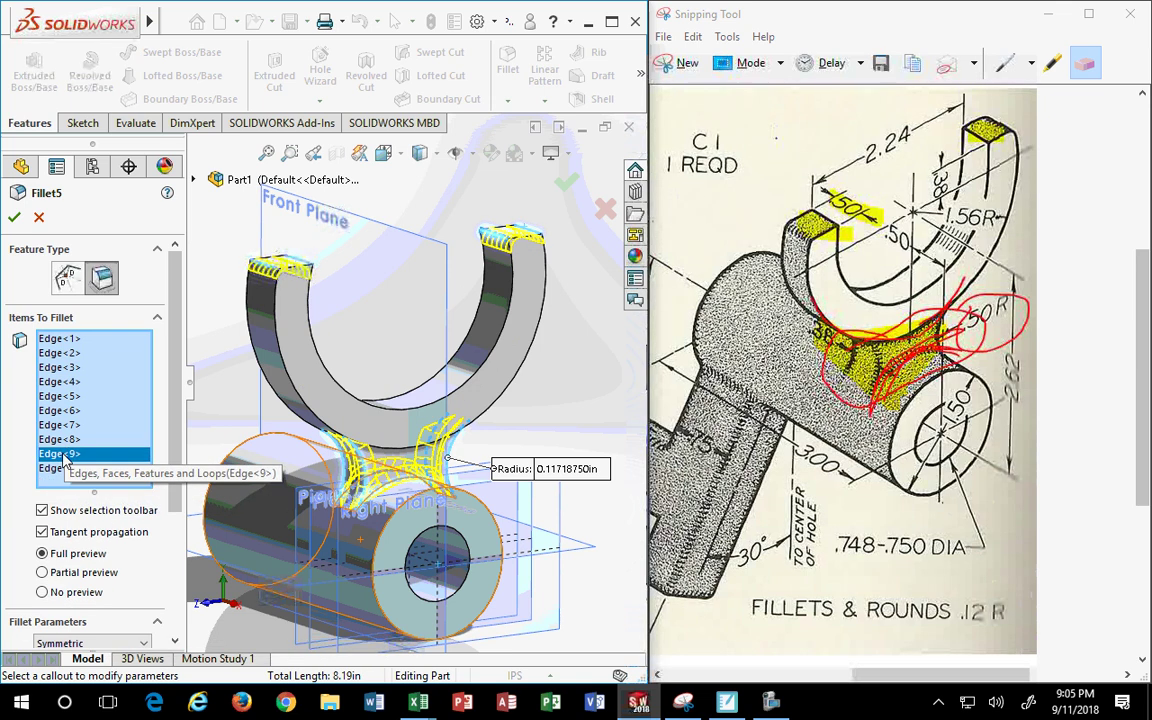
pyautogui.click(60, 468)
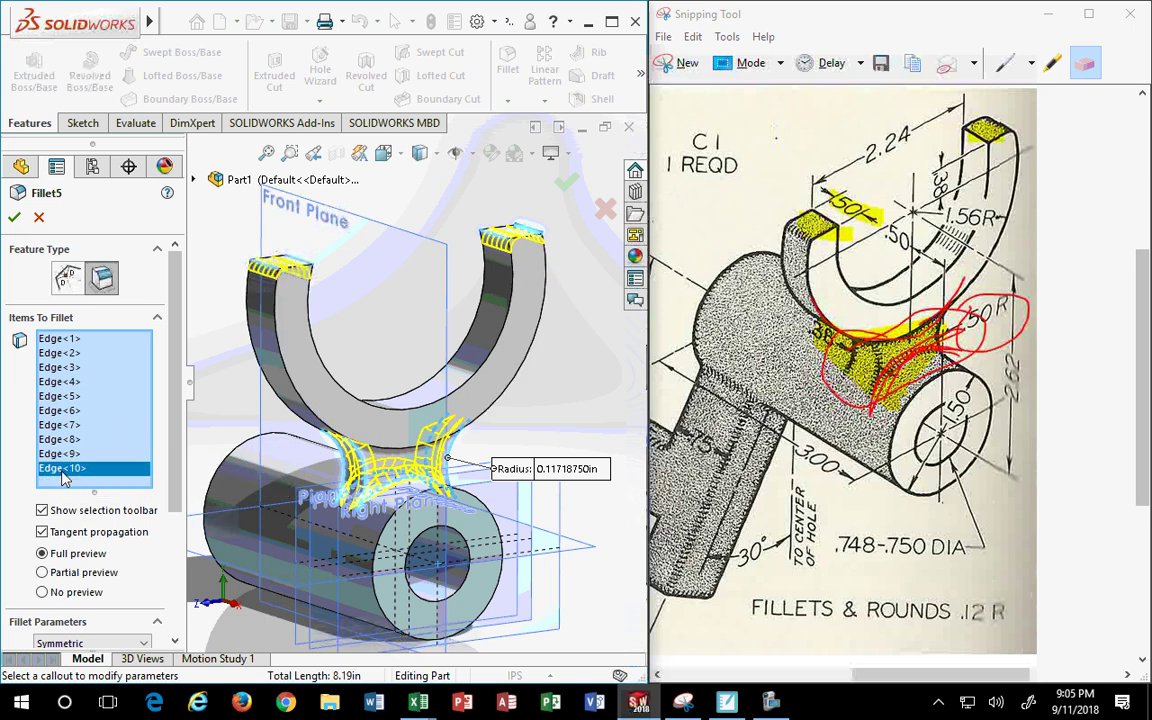
pyautogui.click(66, 455)
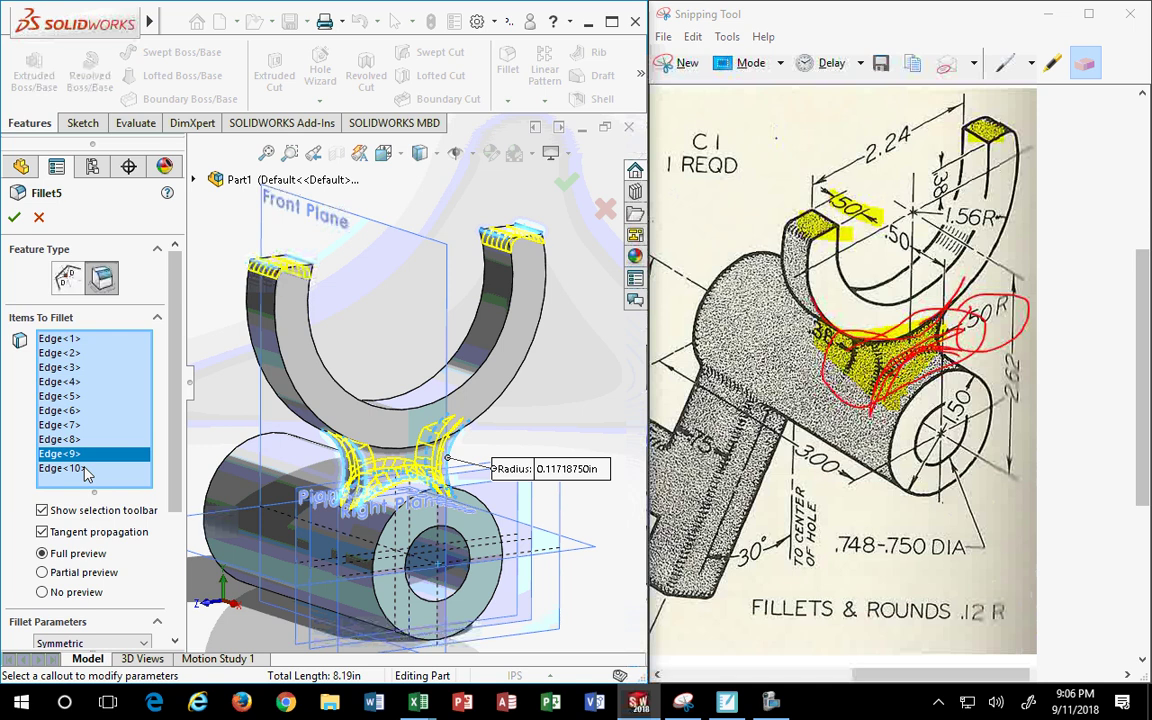
pyautogui.click(58, 470)
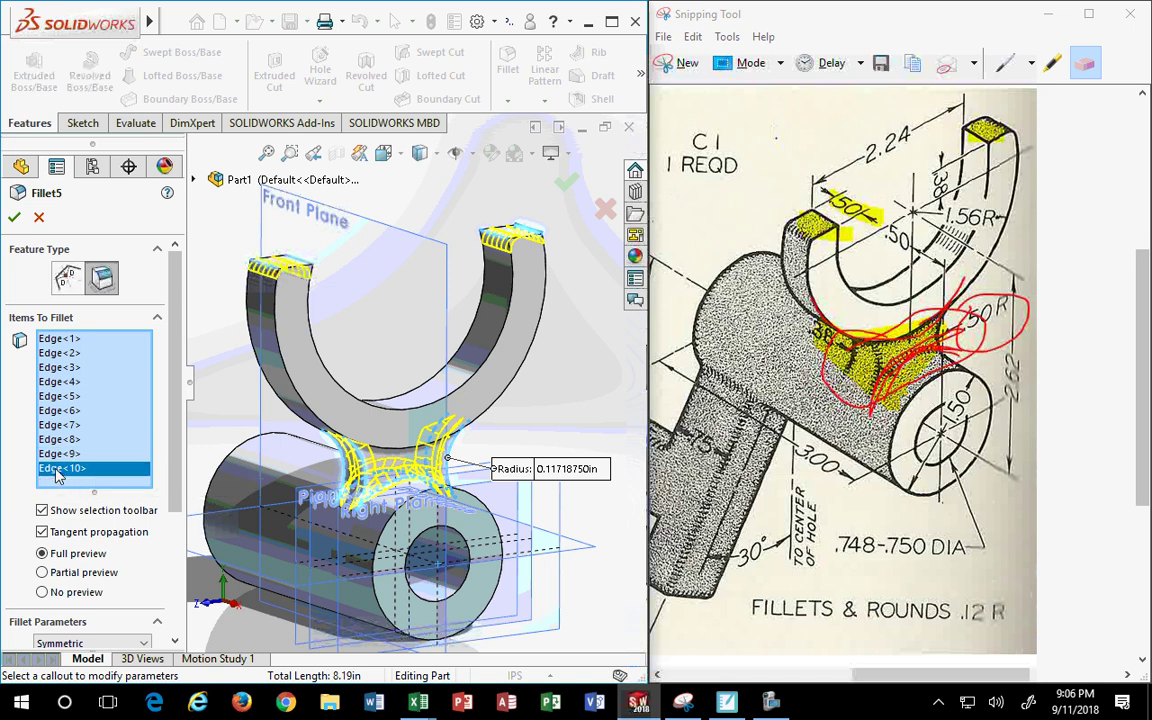
pyautogui.click(50, 455)
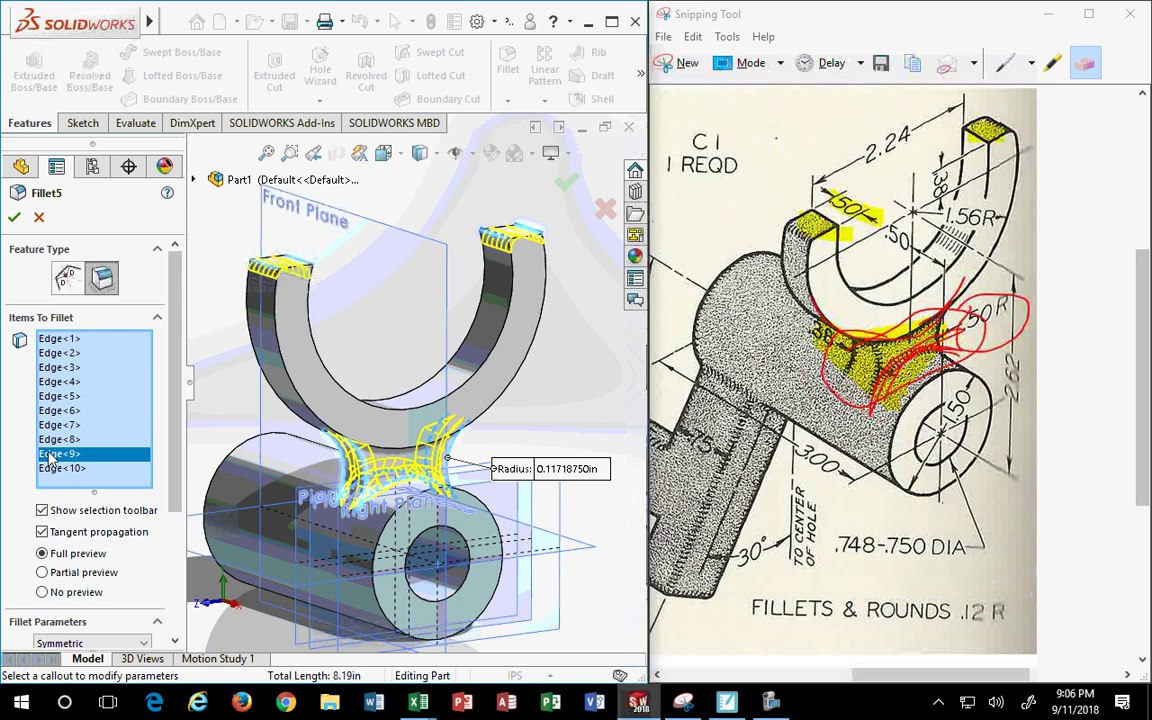
pyautogui.press('Delete')
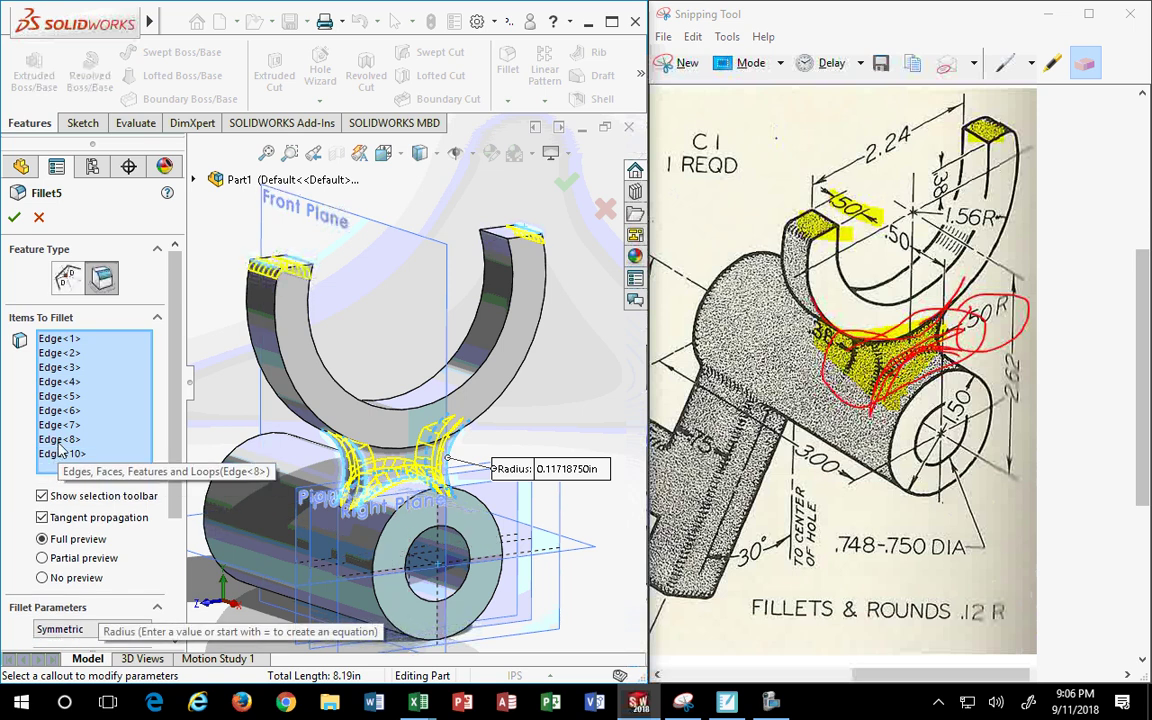
pyautogui.click(58, 446)
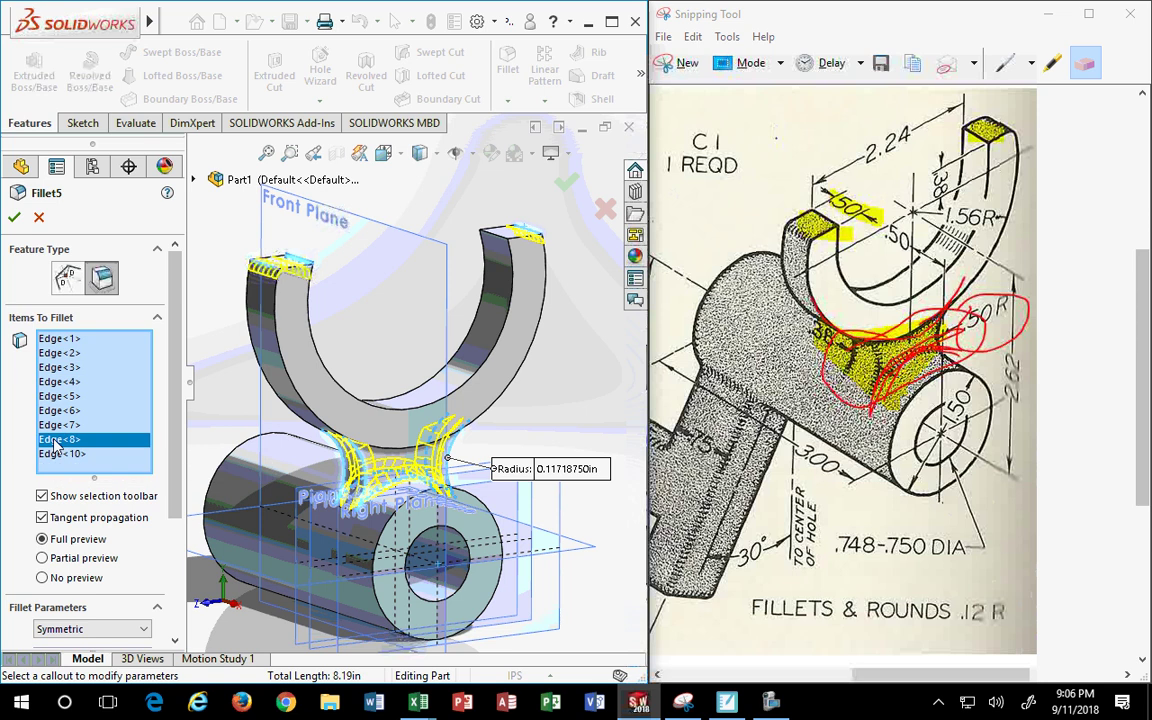
pyautogui.press('Delete')
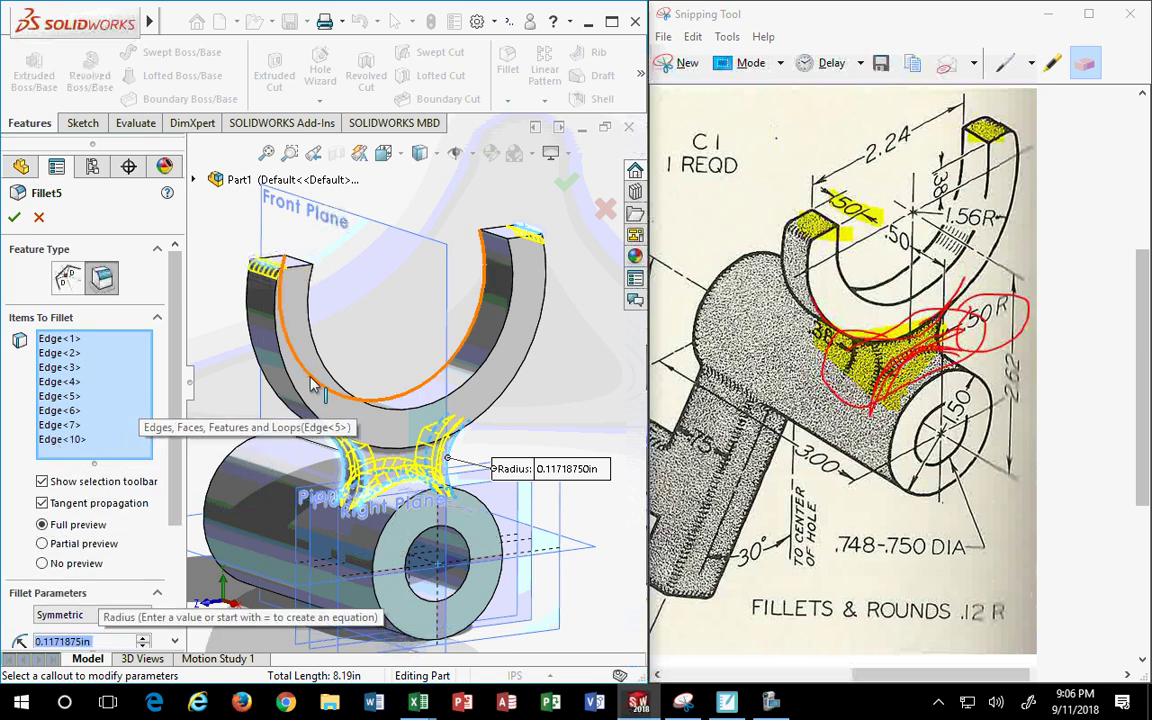
# Add the inner U edges and the left prong-top edges to Fillet5 and apply it
pyautogui.moveTo(335, 376)
pyautogui.mouseDown(button='middle')
pyautogui.moveTo(310, 453)
pyautogui.moveTo(419, 459)
pyautogui.mouseUp(button='middle')
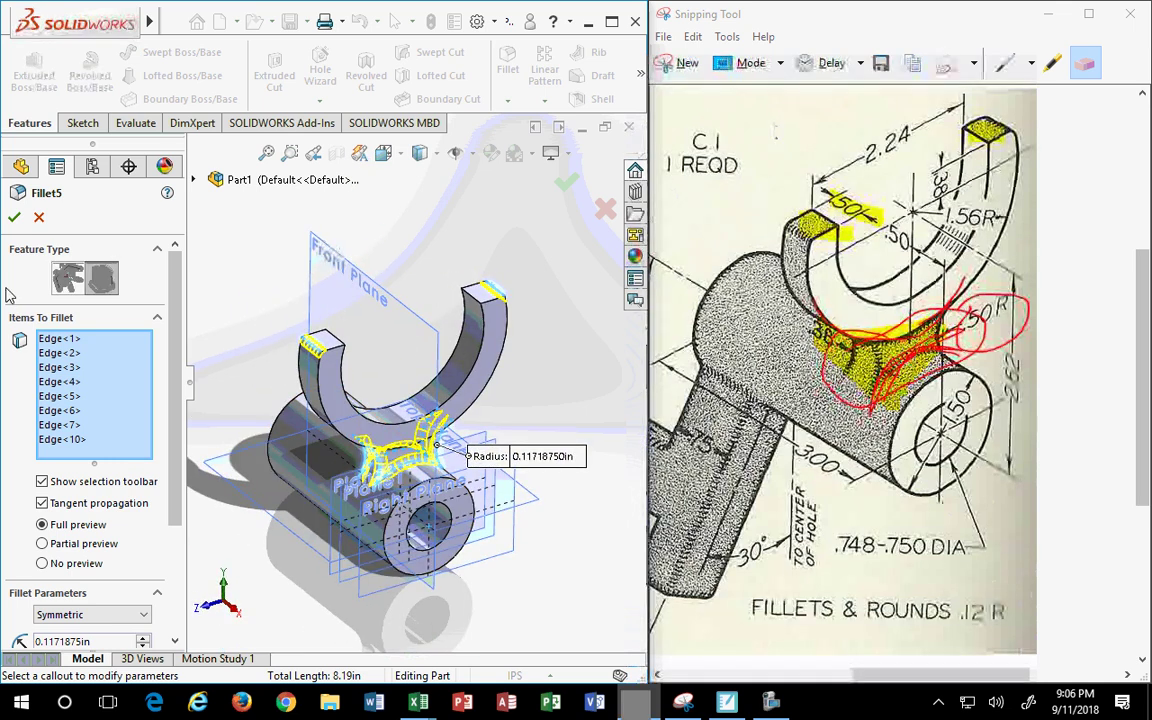
pyautogui.click(15, 216)
pyautogui.moveTo(380, 328); pyautogui.dragTo(415, 343, button='middle')
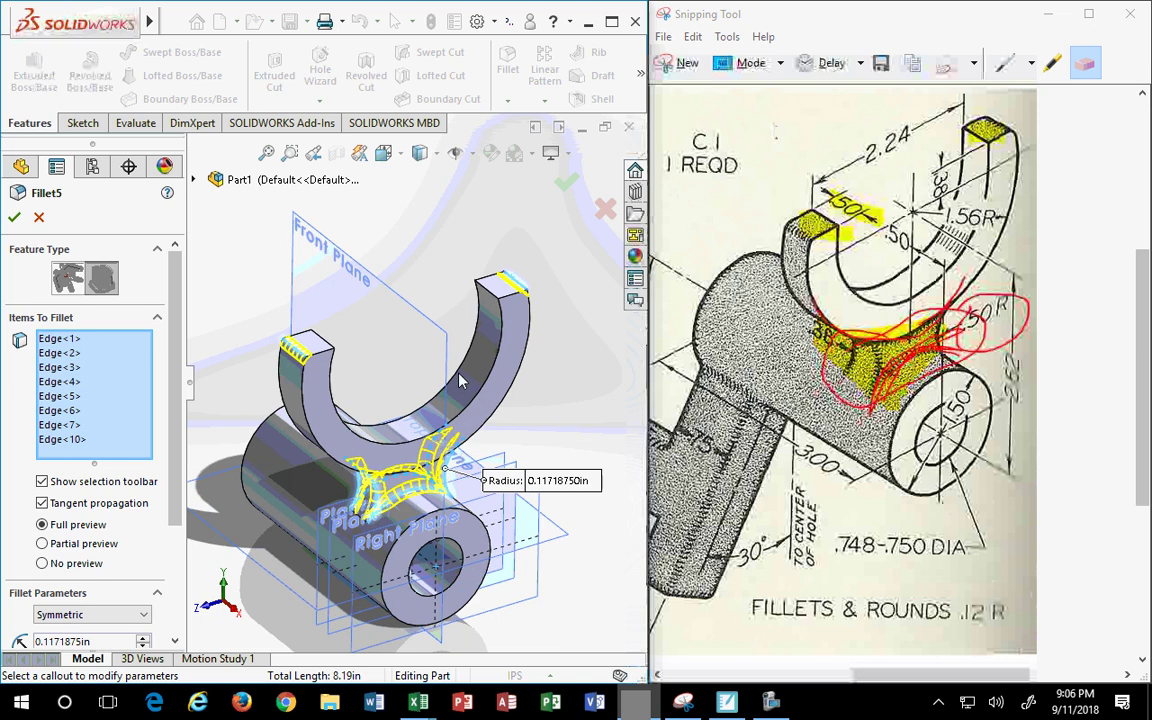
pyautogui.click(433, 363)
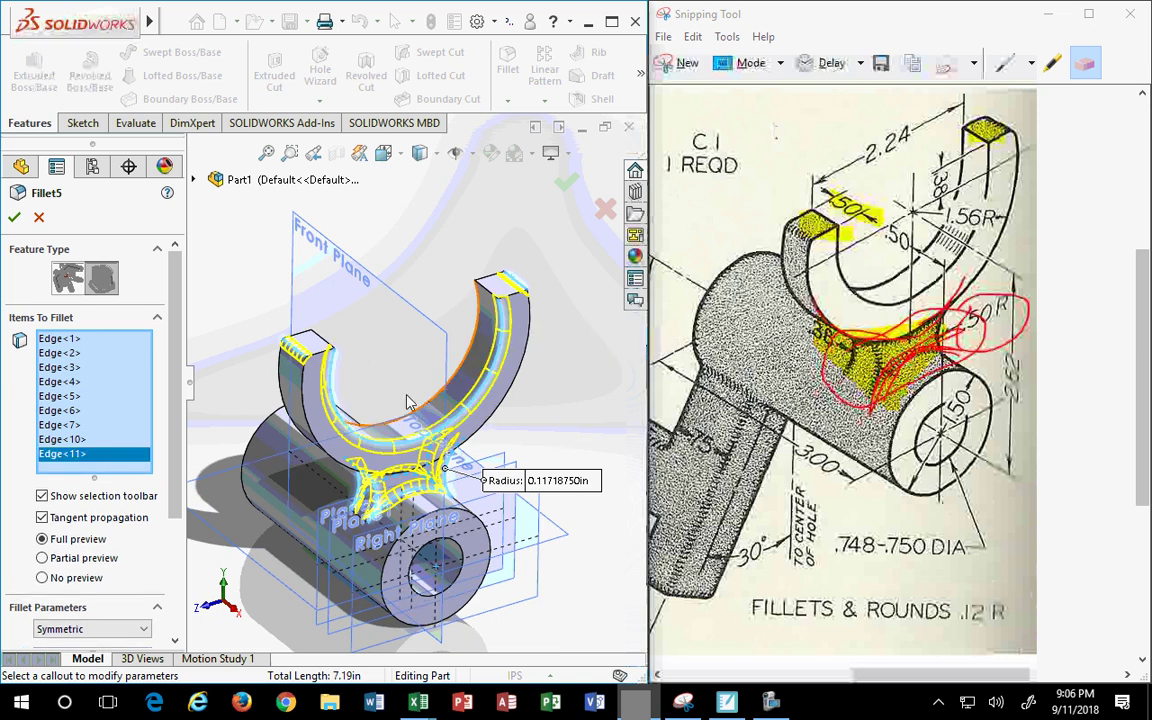
pyautogui.click(355, 382)
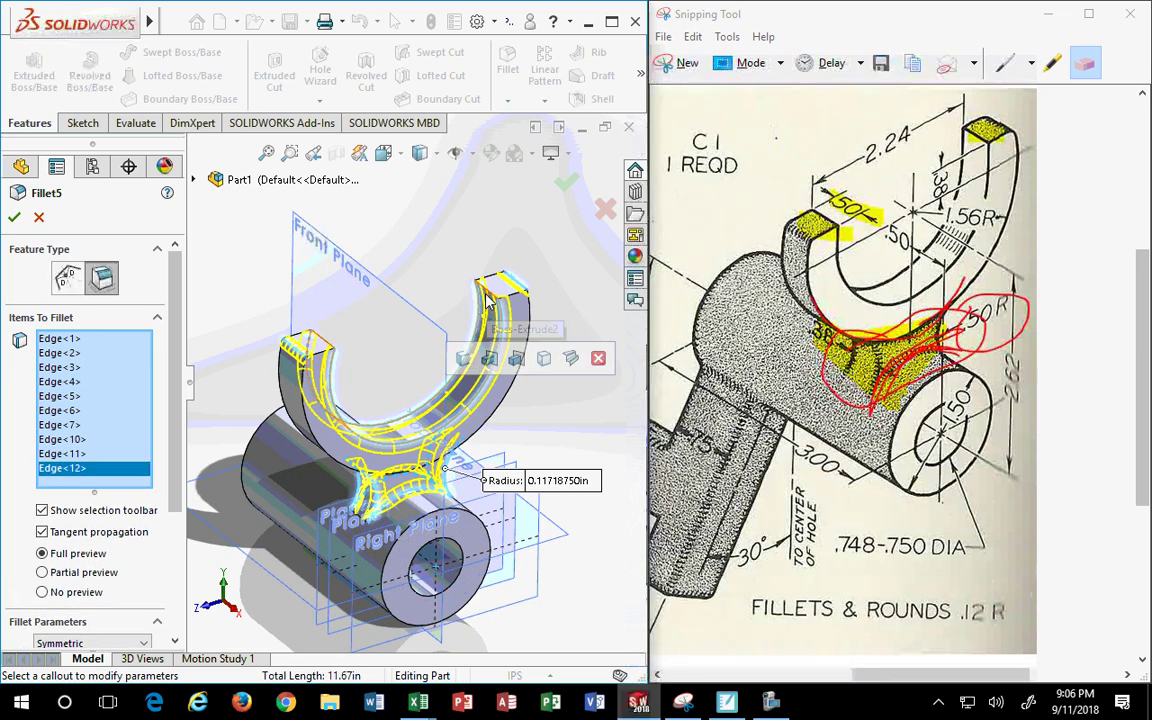
pyautogui.click(312, 335)
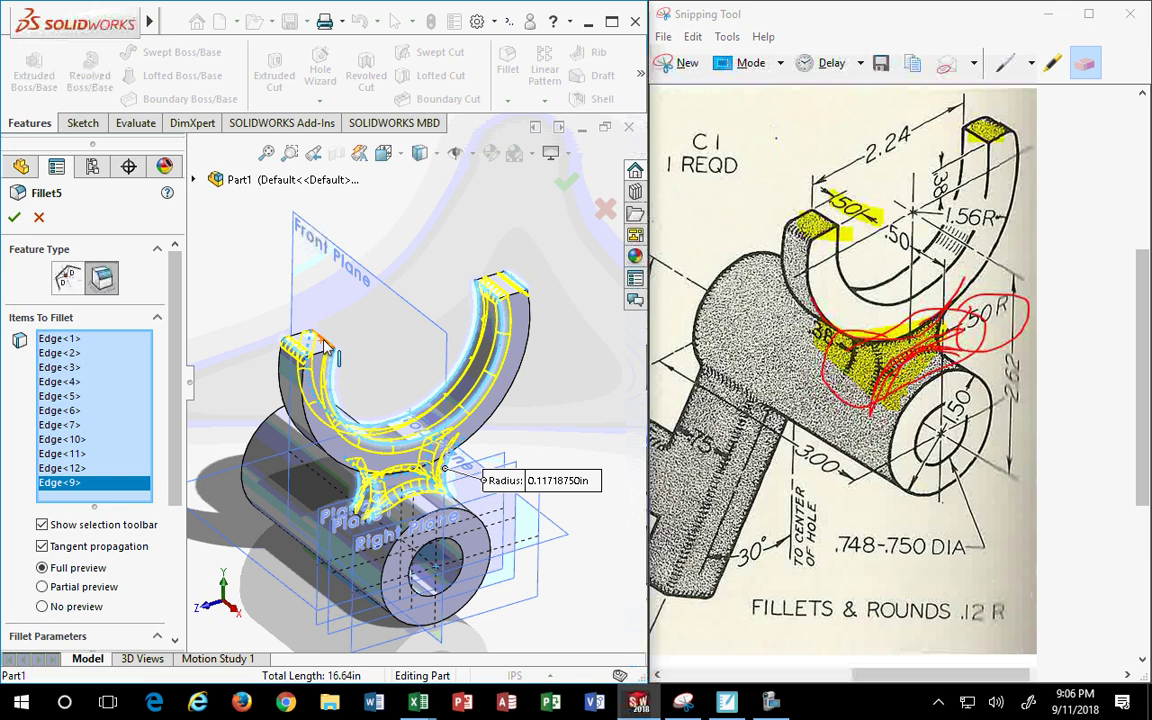
pyautogui.click(320, 342)
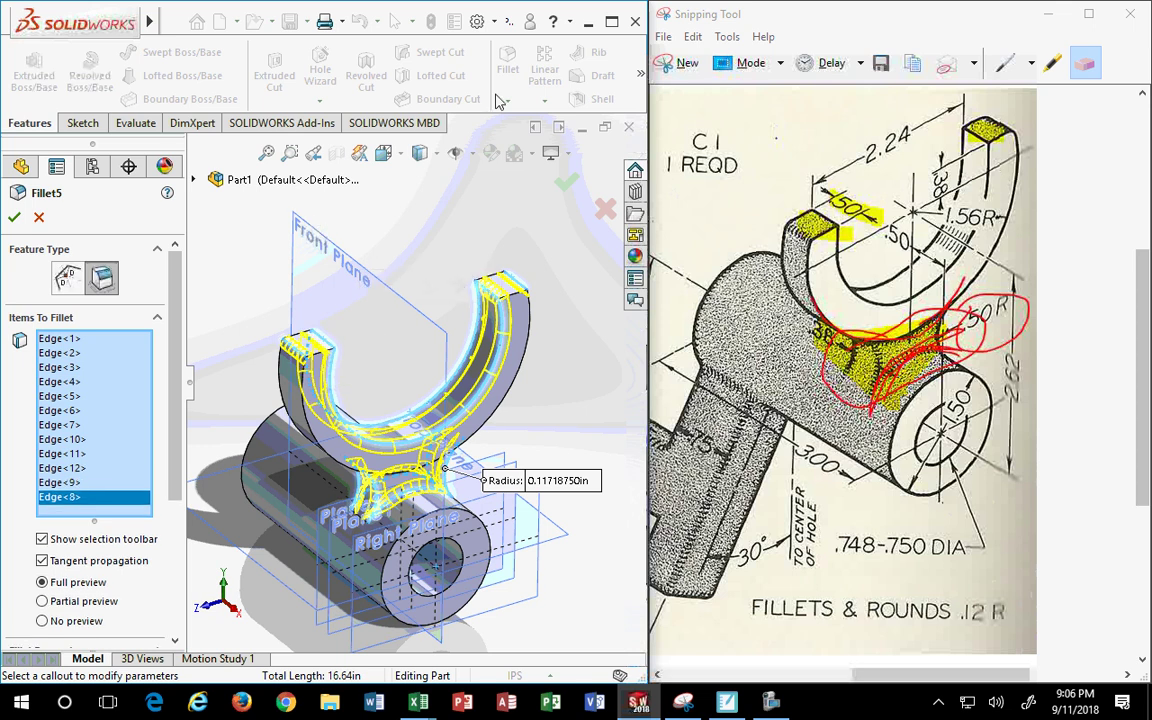
pyautogui.click(566, 181)
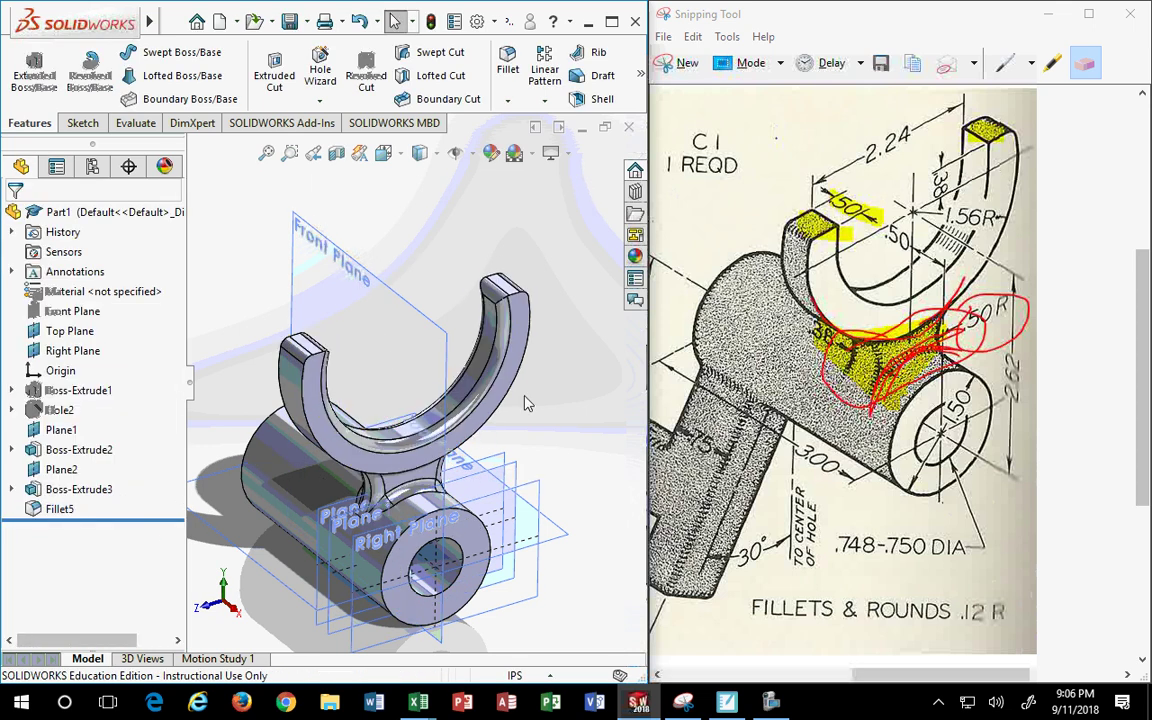
# Reopen Fillet5, delete the extra yoke edges, and apply it to the eight neck-junction edges
pyautogui.scroll(-3, 470, 426)
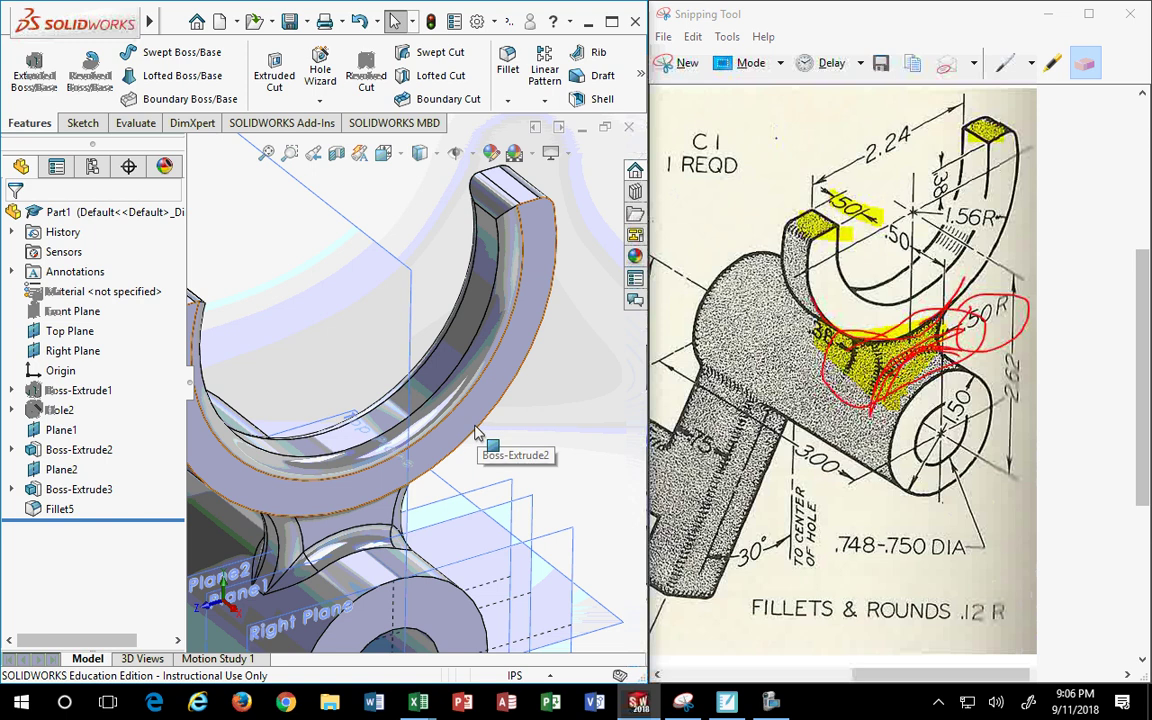
pyautogui.scroll(3, 476, 432)
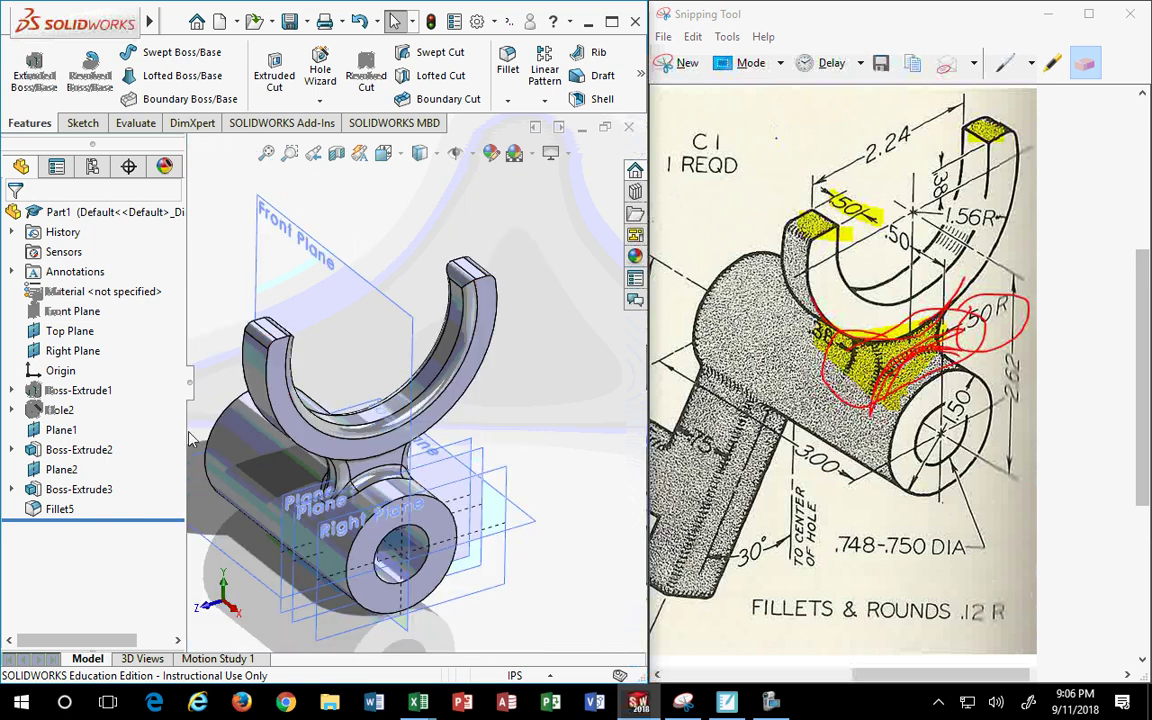
pyautogui.click(60, 510)
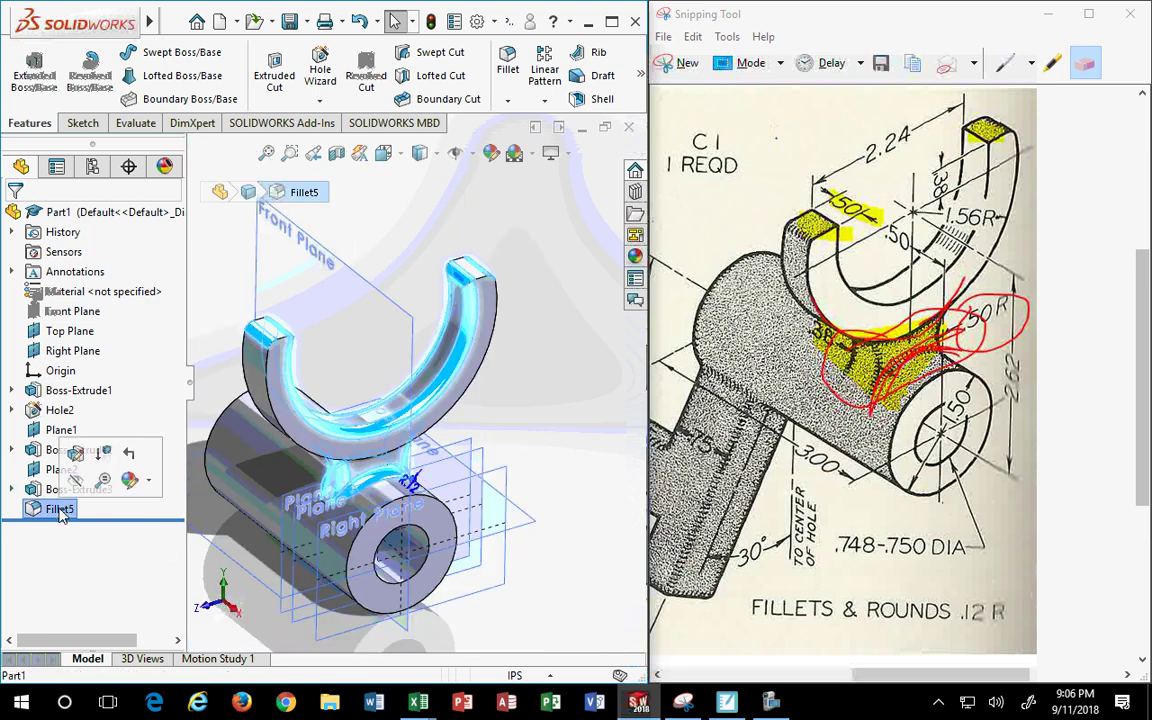
pyautogui.rightClick(60, 510)
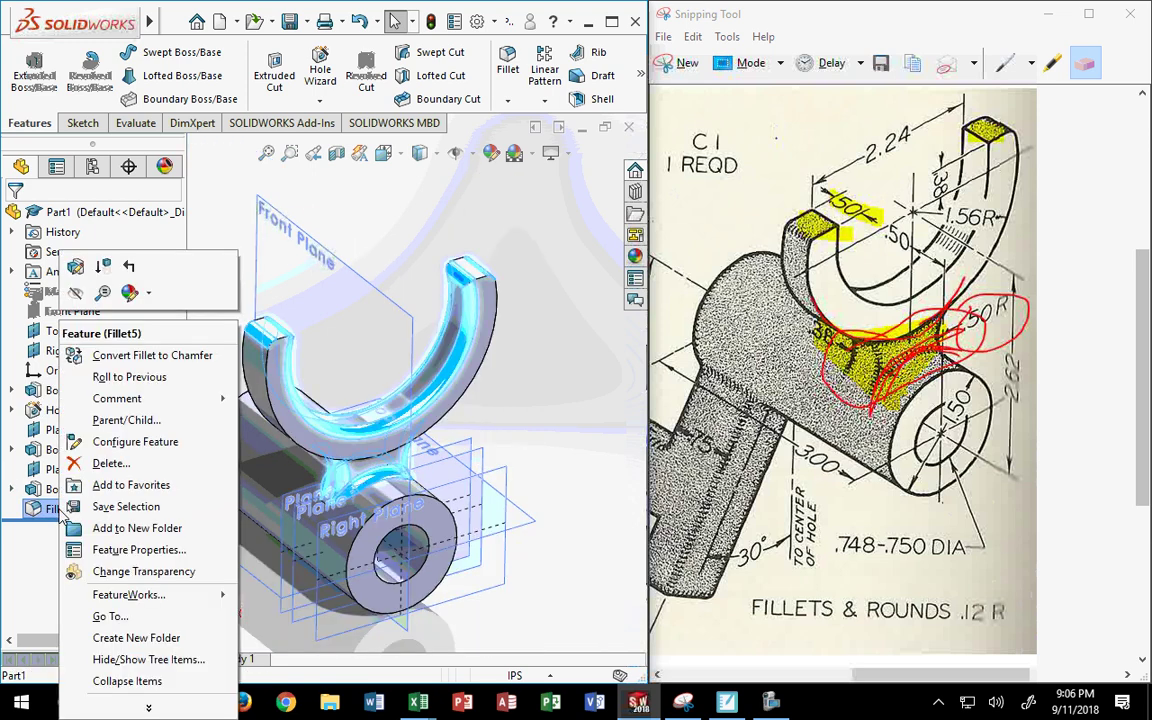
pyautogui.click(75, 268)
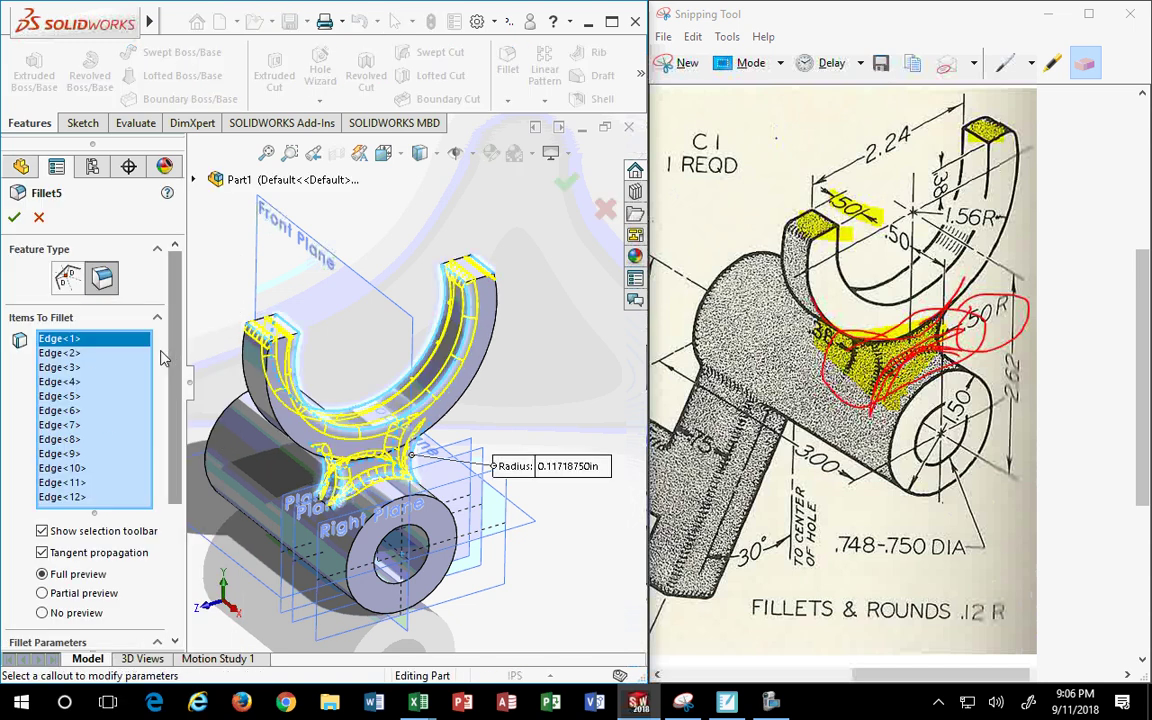
pyautogui.click(70, 500)
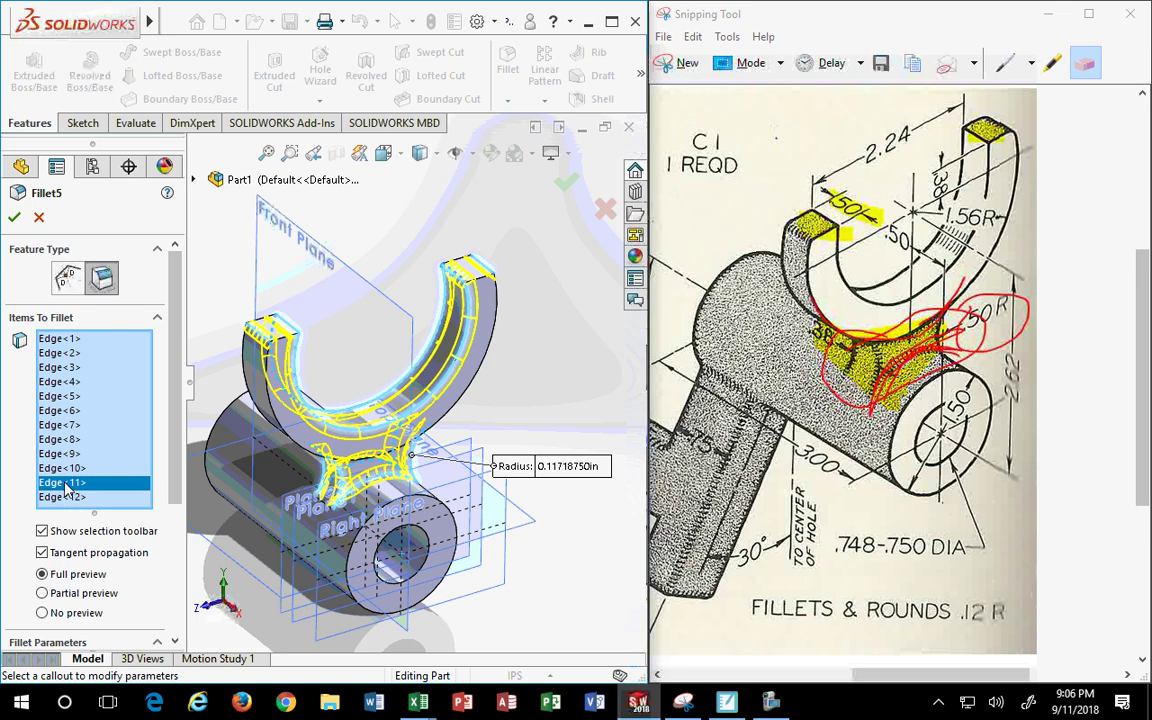
pyautogui.press('Delete')
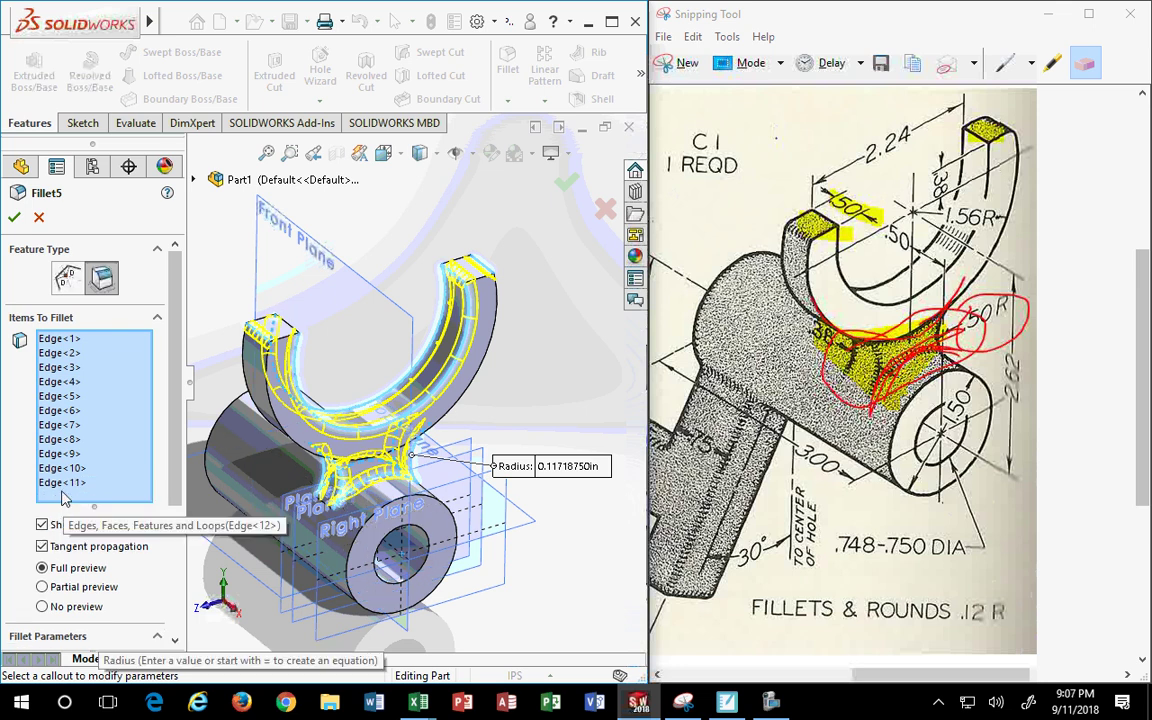
pyautogui.press('Delete')
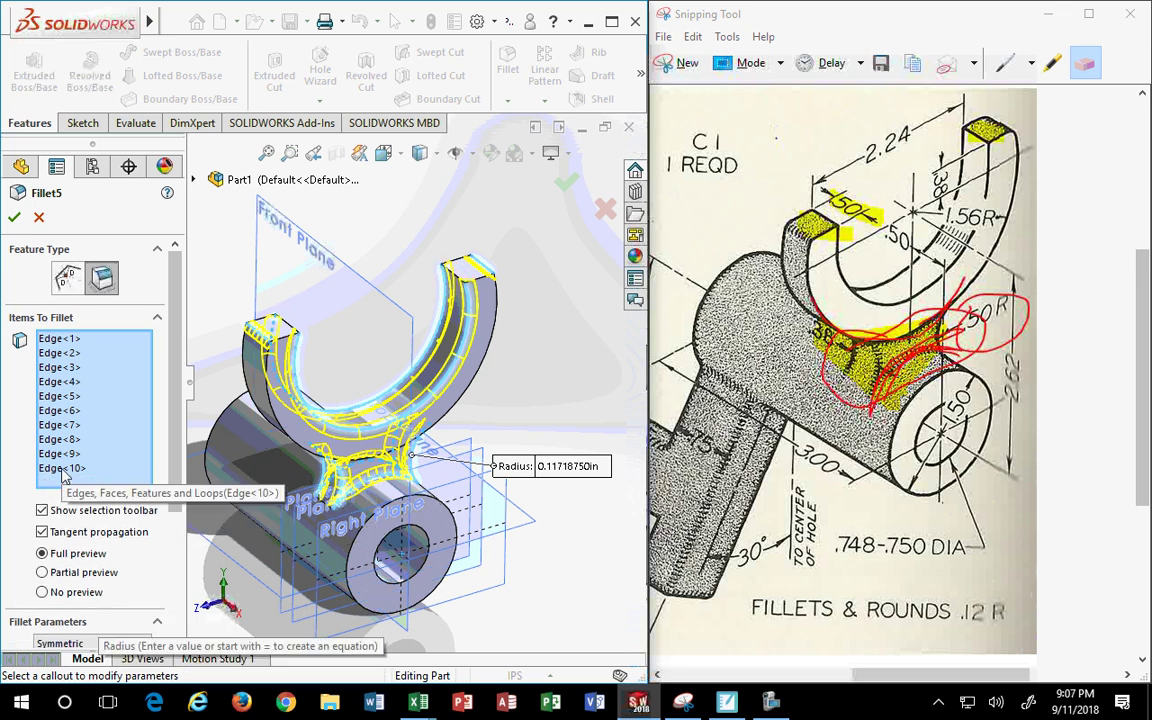
pyautogui.press('Delete')
pyautogui.press('Delete')
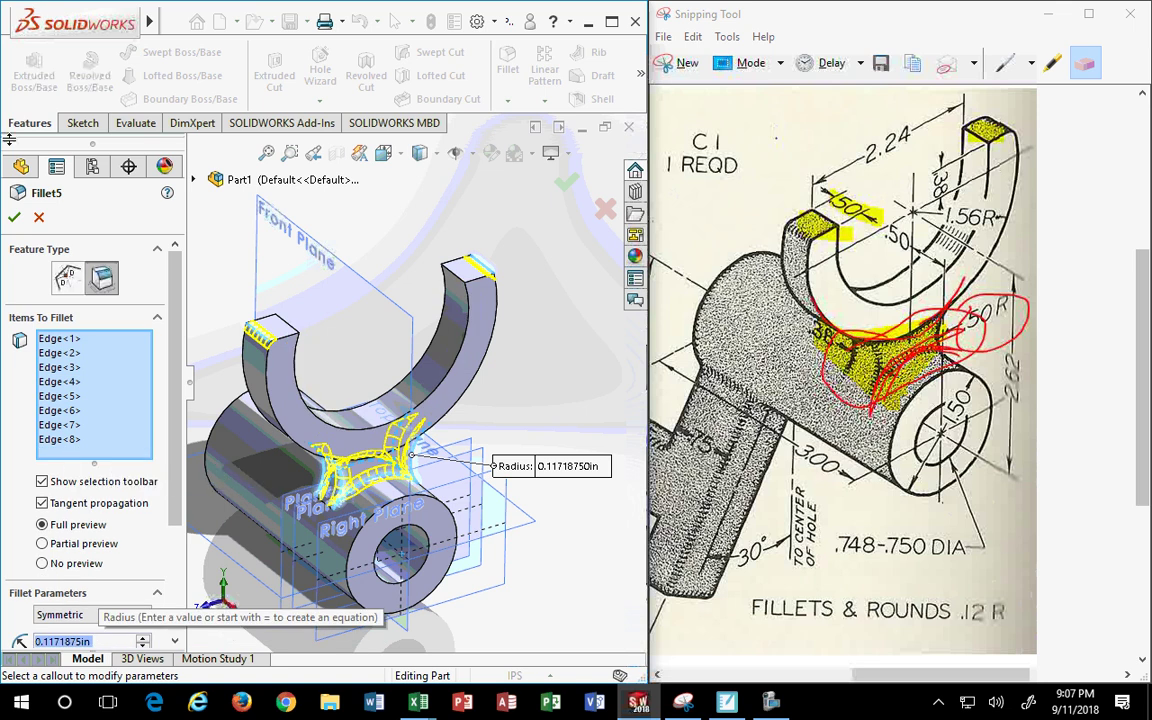
pyautogui.click(14, 219)
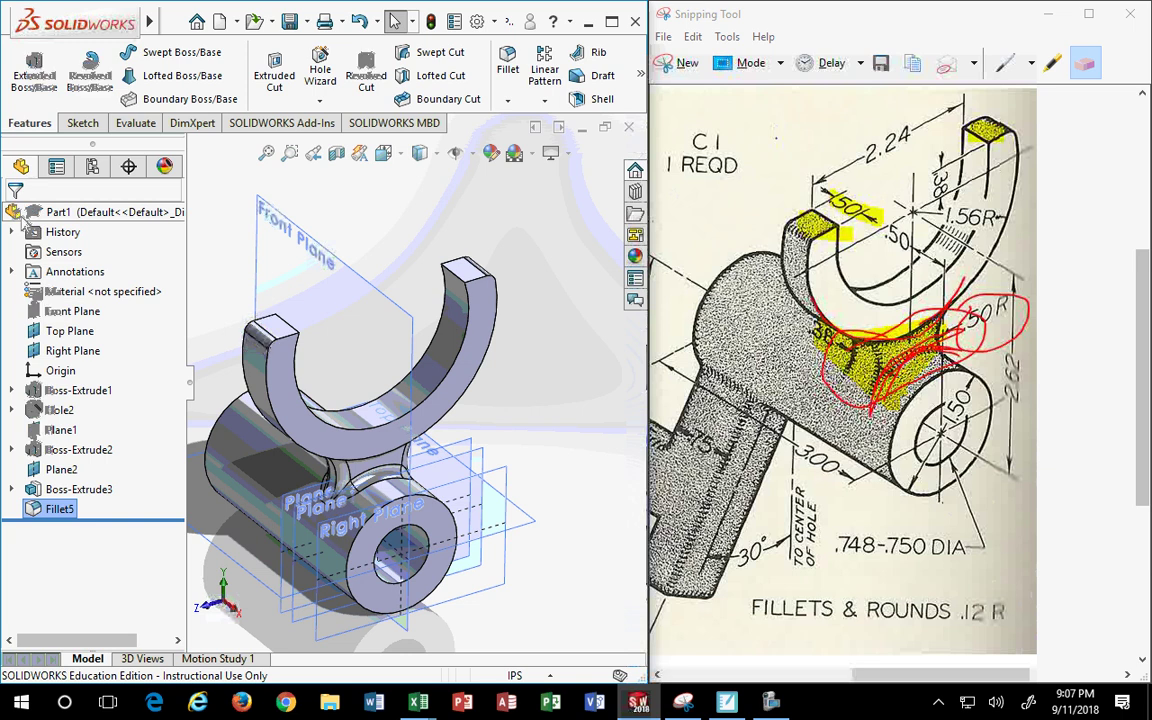
# Erase the yellow highlight from the top of the right ring tip on the drawing
pyautogui.scroll(-1, 700, 272)
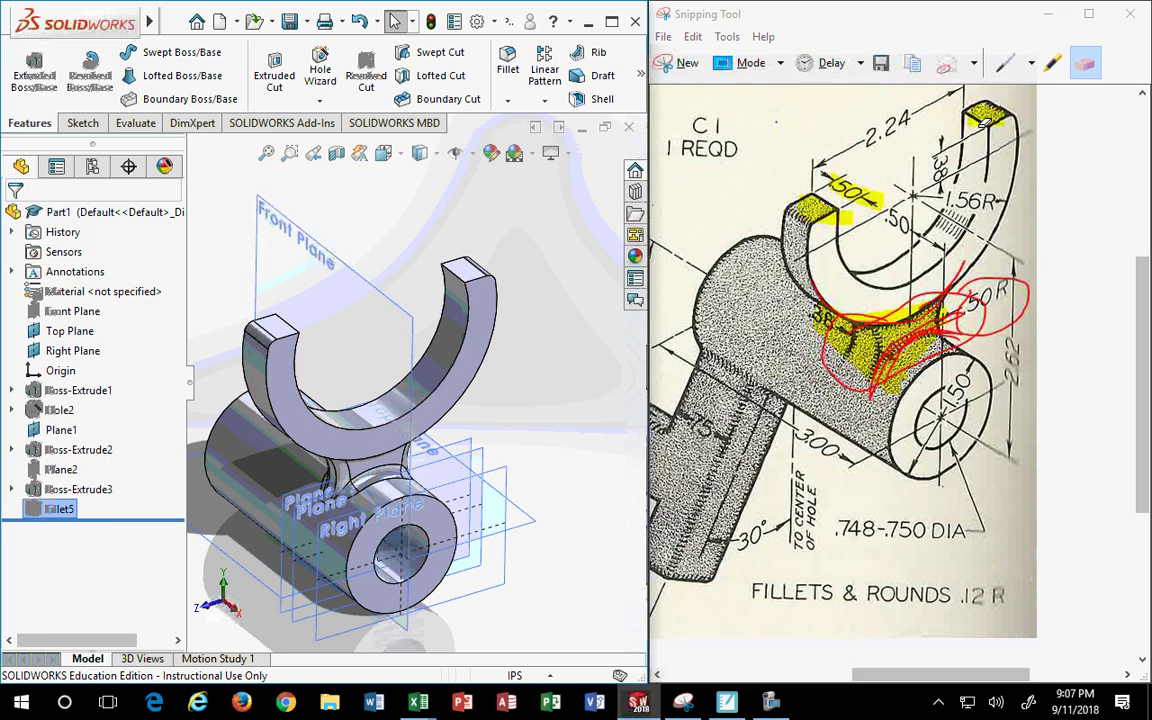
pyautogui.click(972, 138)
pyautogui.click(985, 116)
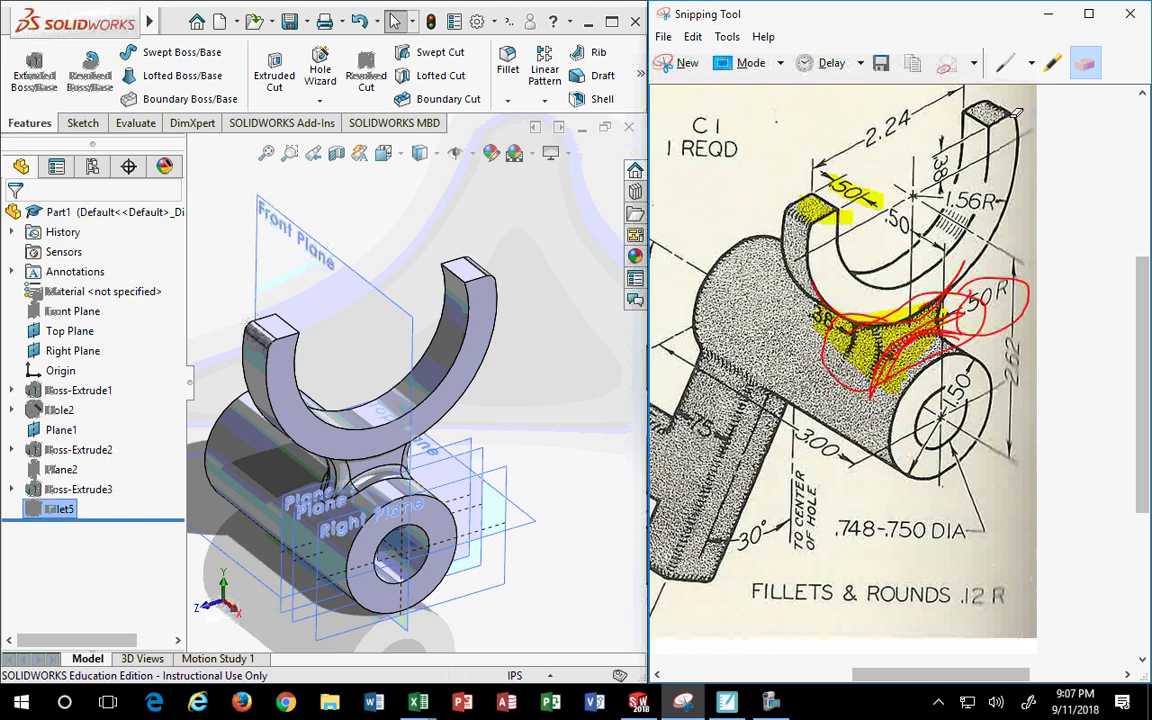
# Draw a red pen stroke along the right ring tip's outer edge on the drawing
pyautogui.click(1005, 63)
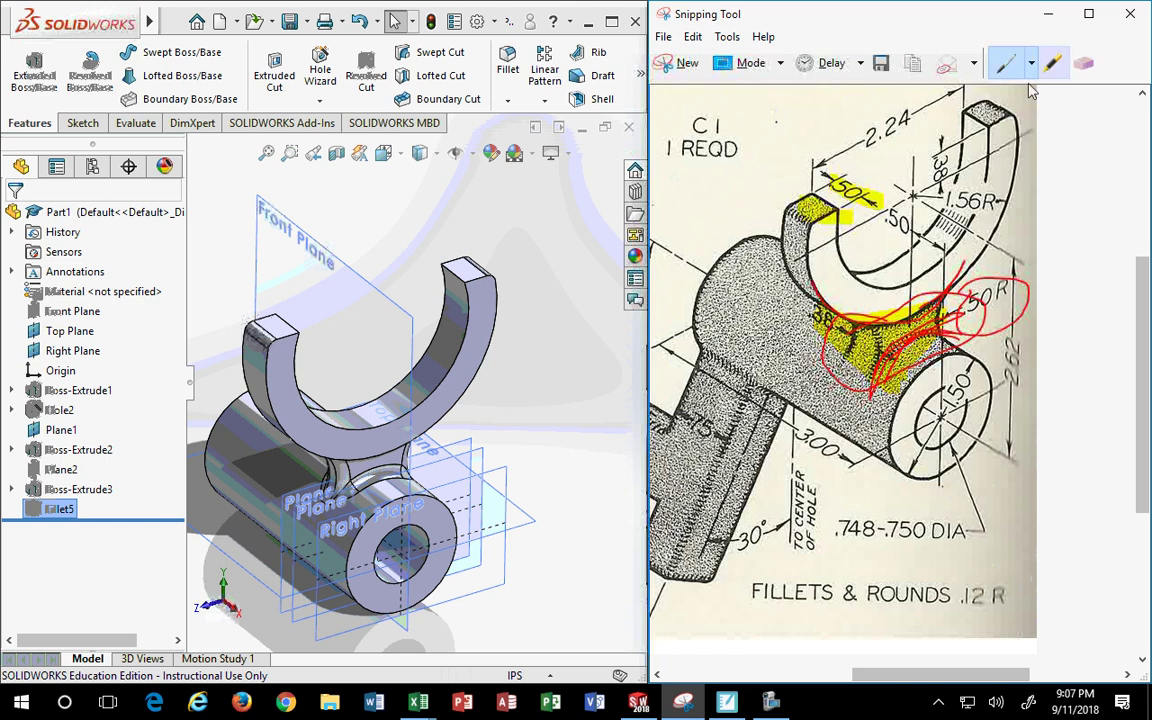
pyautogui.moveTo(1019, 116); pyautogui.dragTo(1021, 178)
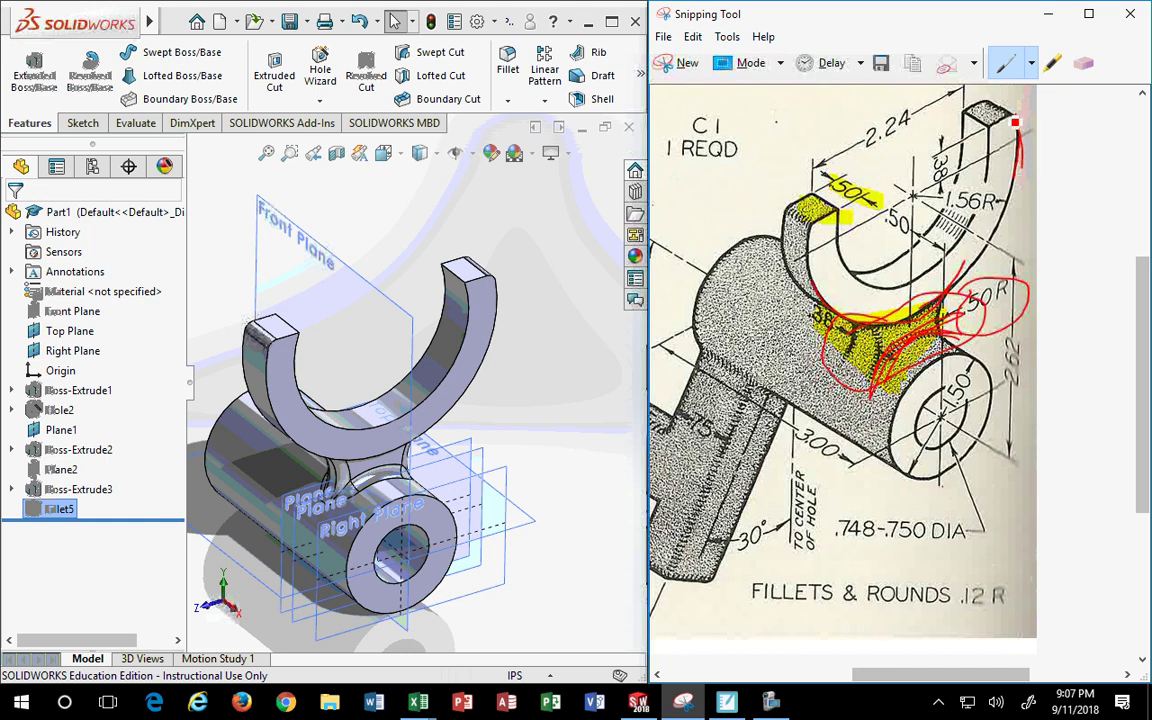
pyautogui.click(1084, 63)
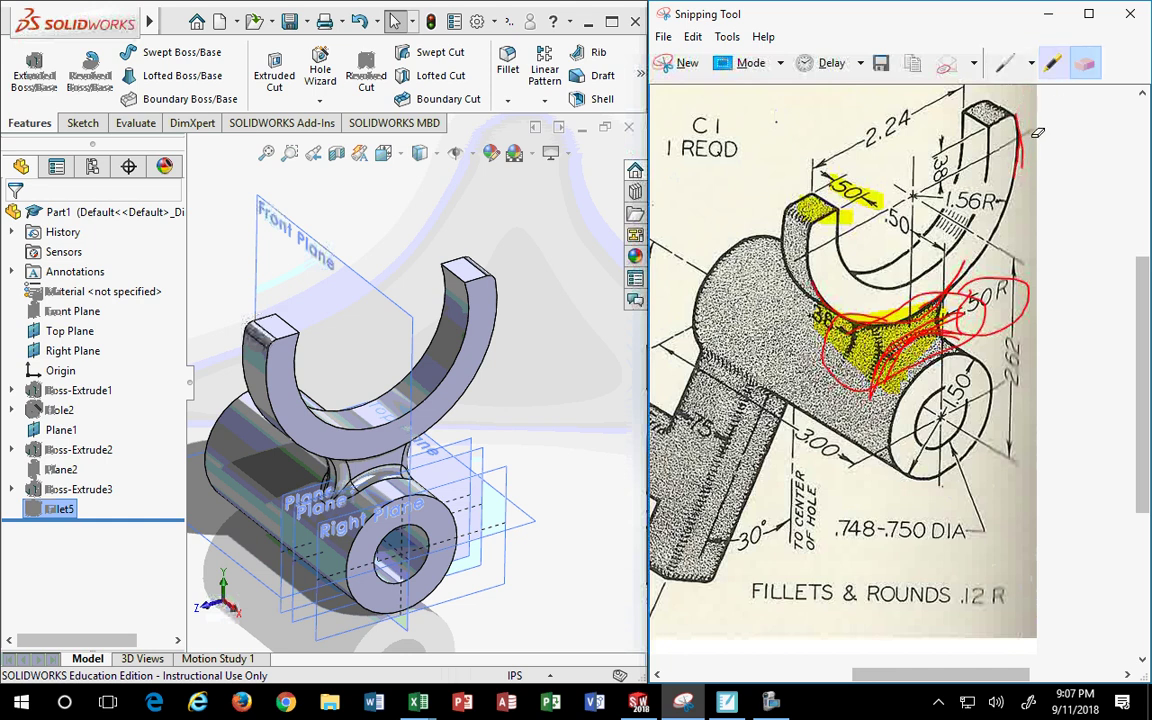
pyautogui.click(1005, 63)
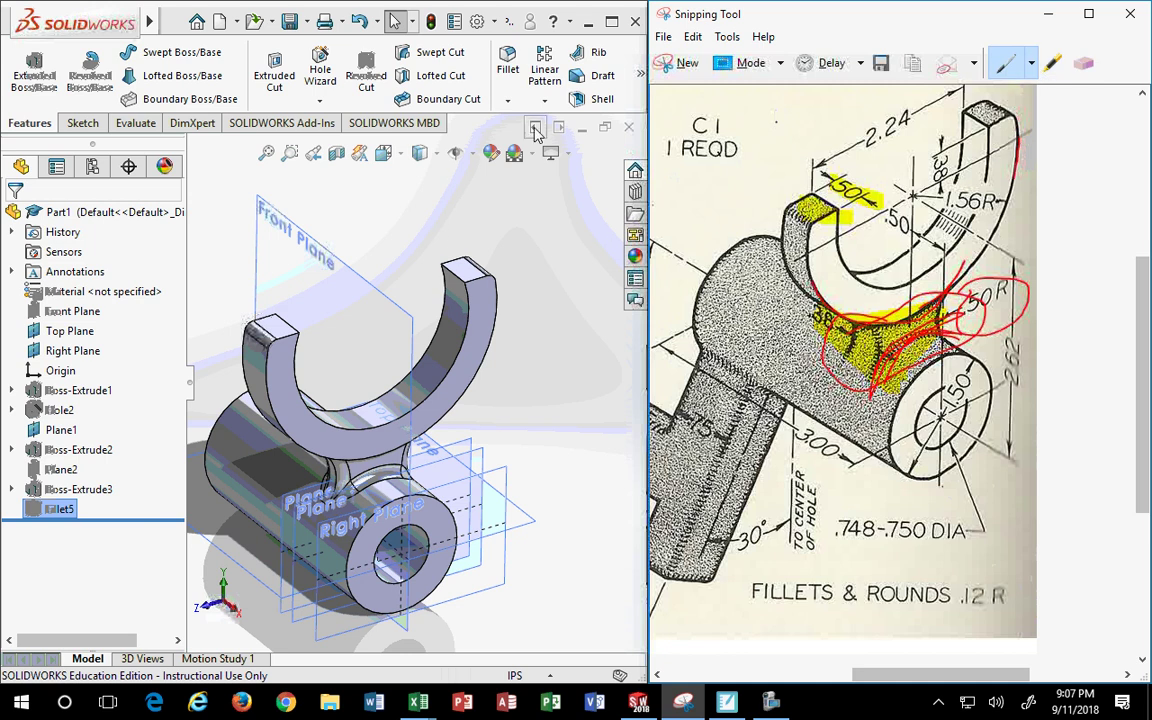
pyautogui.click(401, 155)
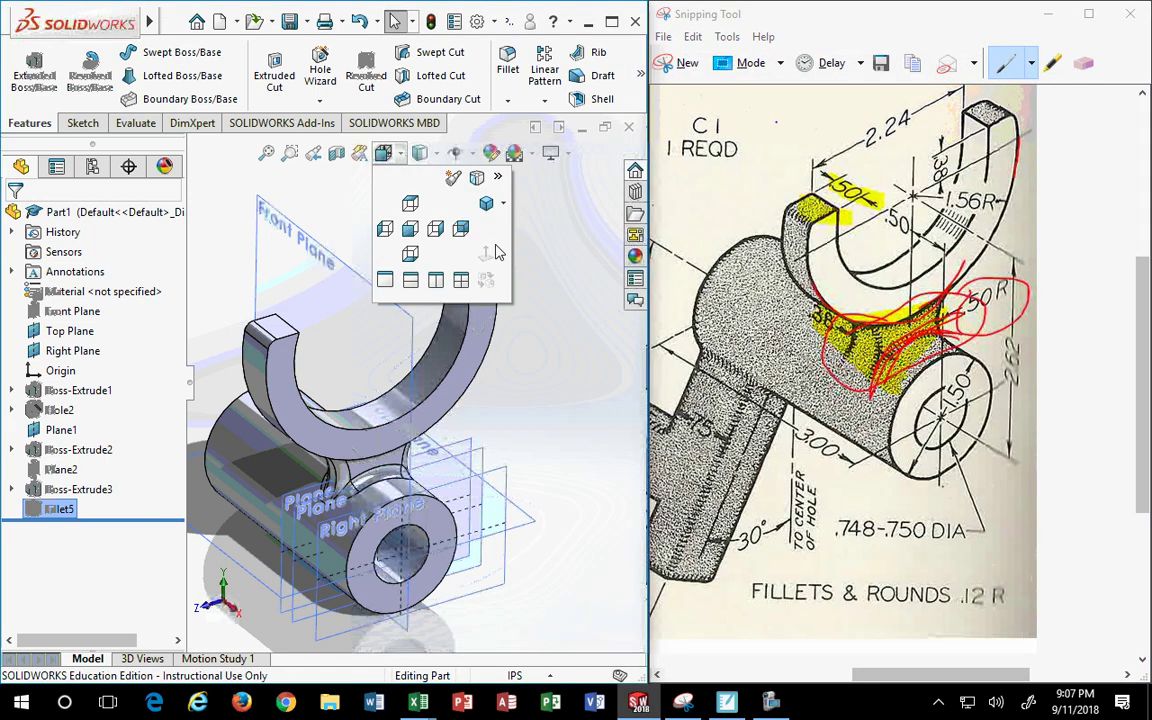
# Show the Right view and roll the part back to just after Boss-Extrude2
pyautogui.click(436, 229)
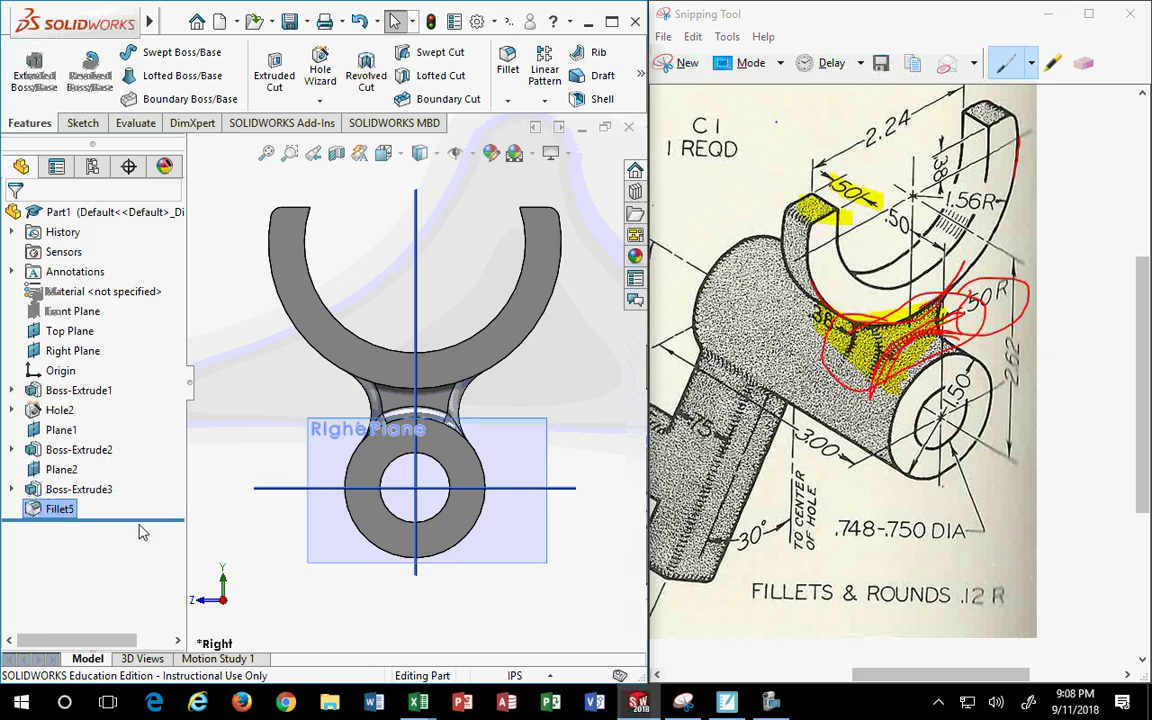
pyautogui.moveTo(140, 521)
pyautogui.mouseDown()
pyautogui.moveTo(142, 437)
pyautogui.moveTo(140, 462)
pyautogui.mouseUp()
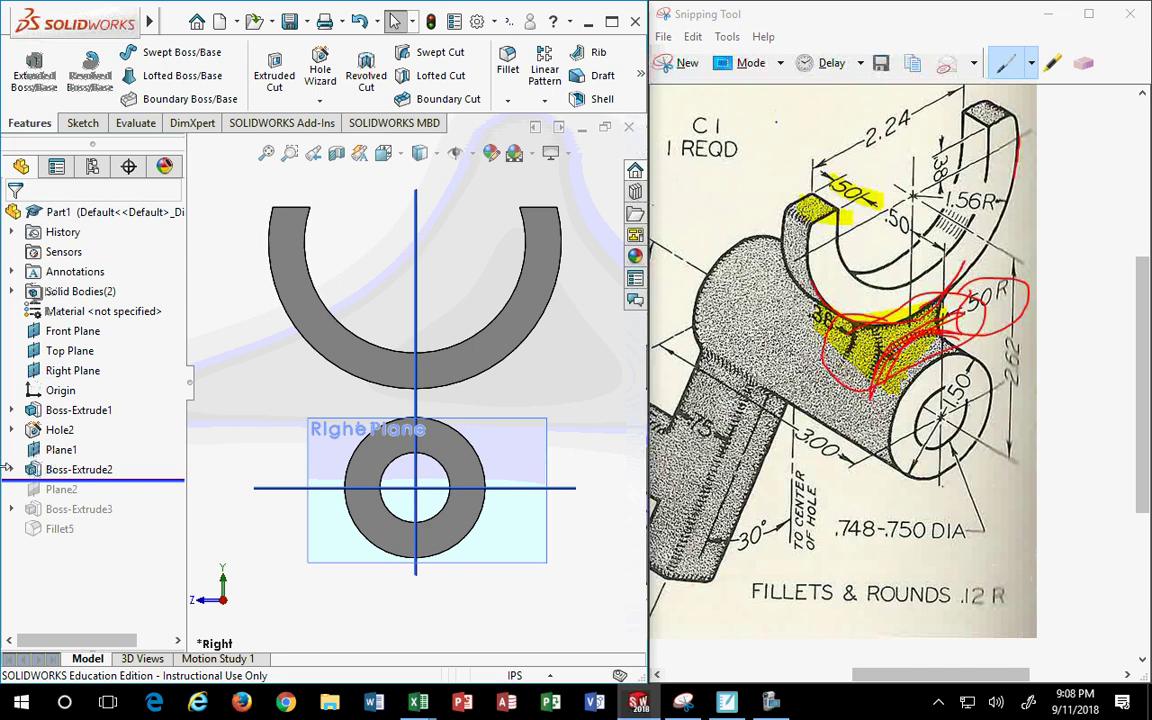
pyautogui.click(78, 469)
pyautogui.rightClick(80, 469)
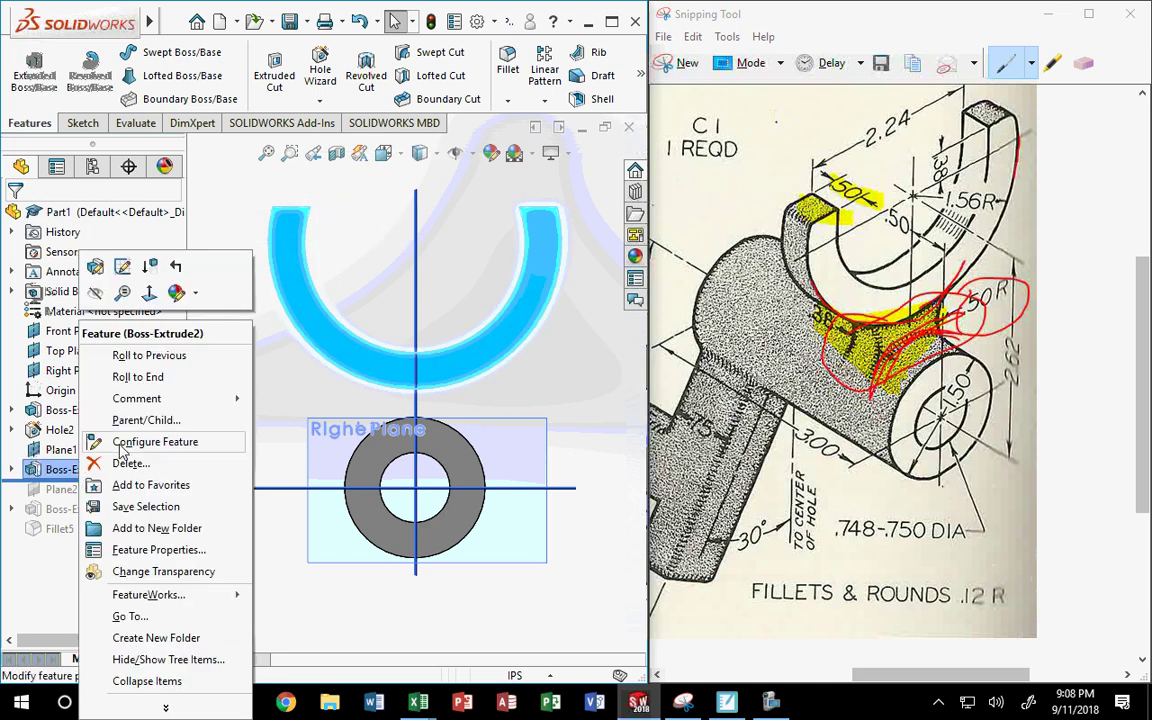
pyautogui.click(94, 264)
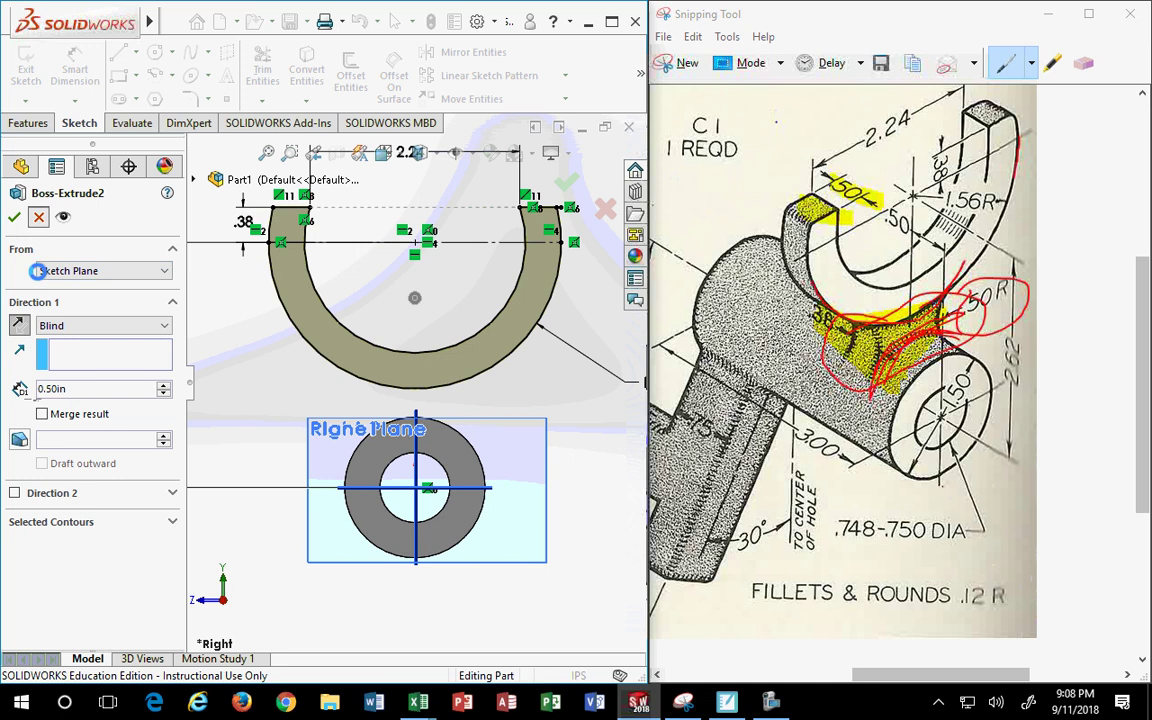
pyautogui.press('Escape')
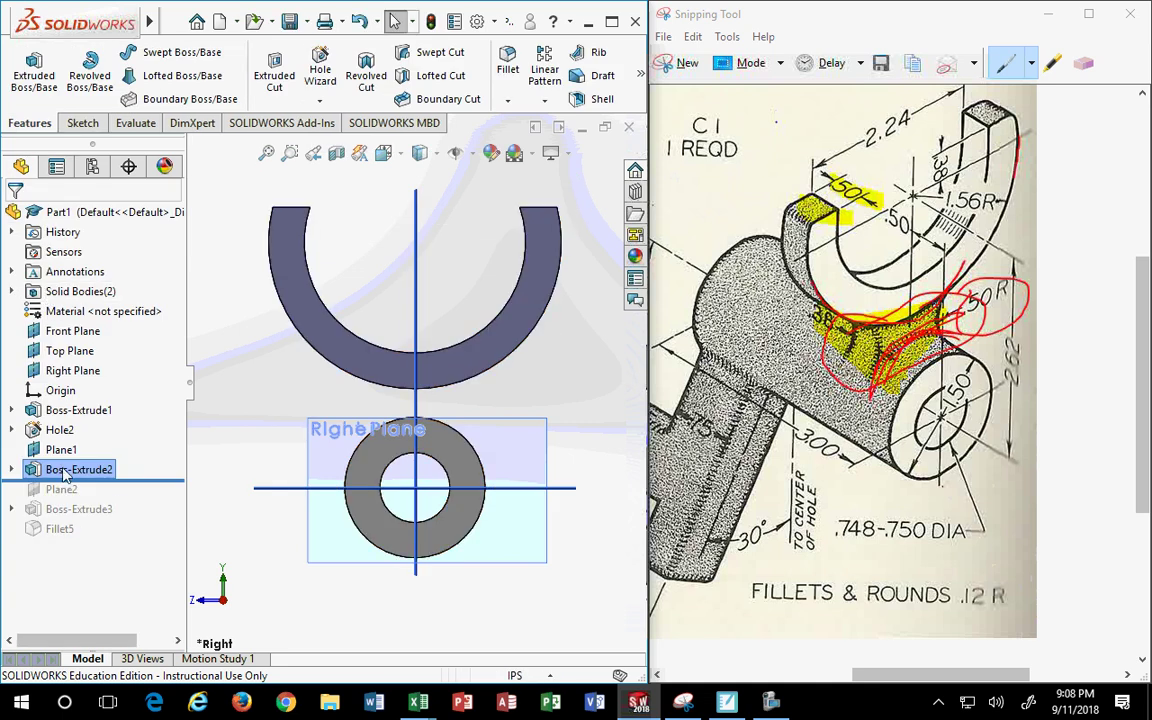
pyautogui.click(63, 468)
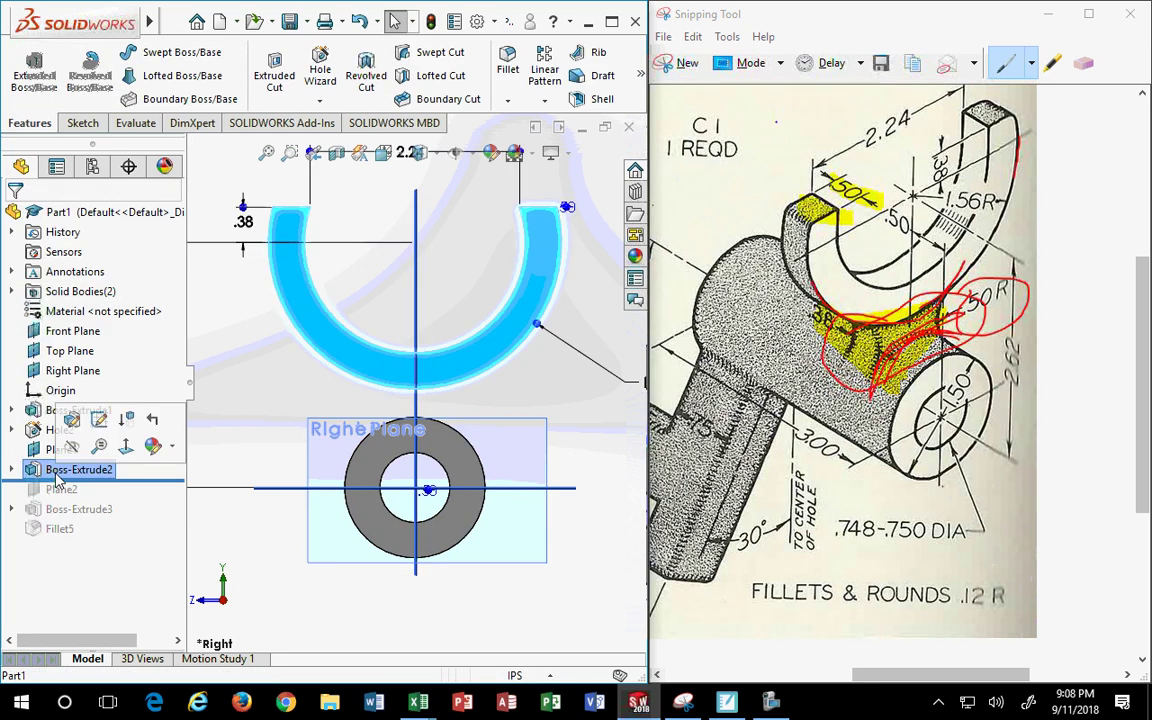
pyautogui.press('Escape')
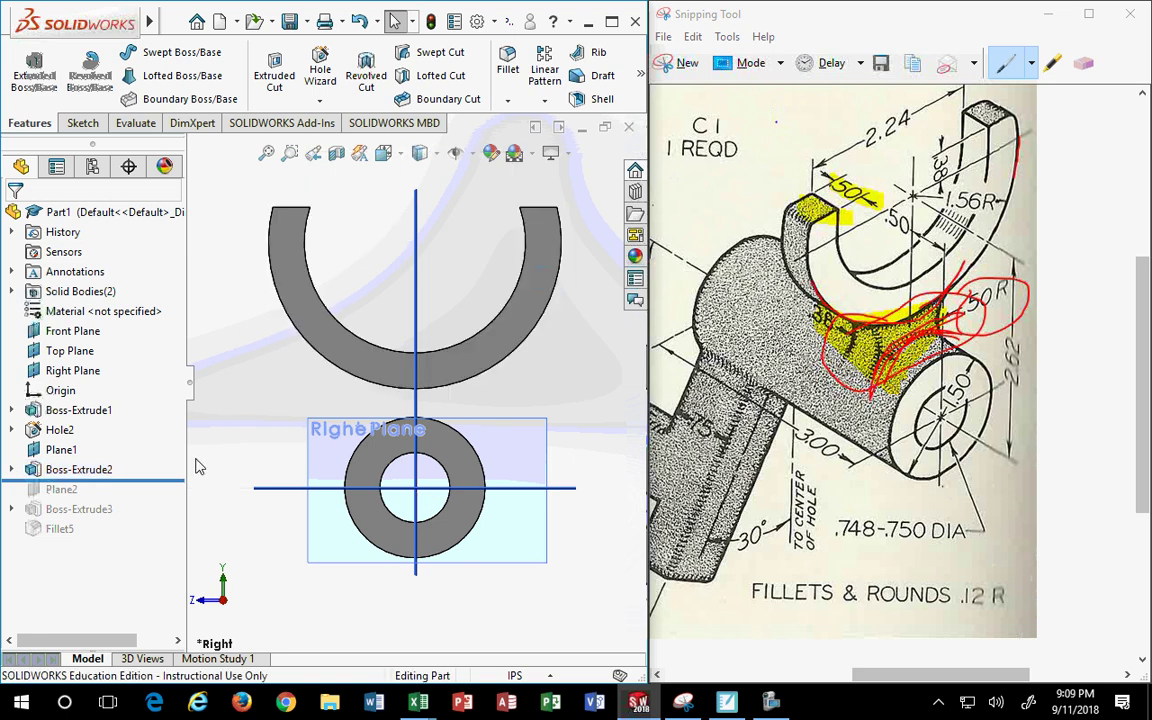
pyautogui.click(92, 471)
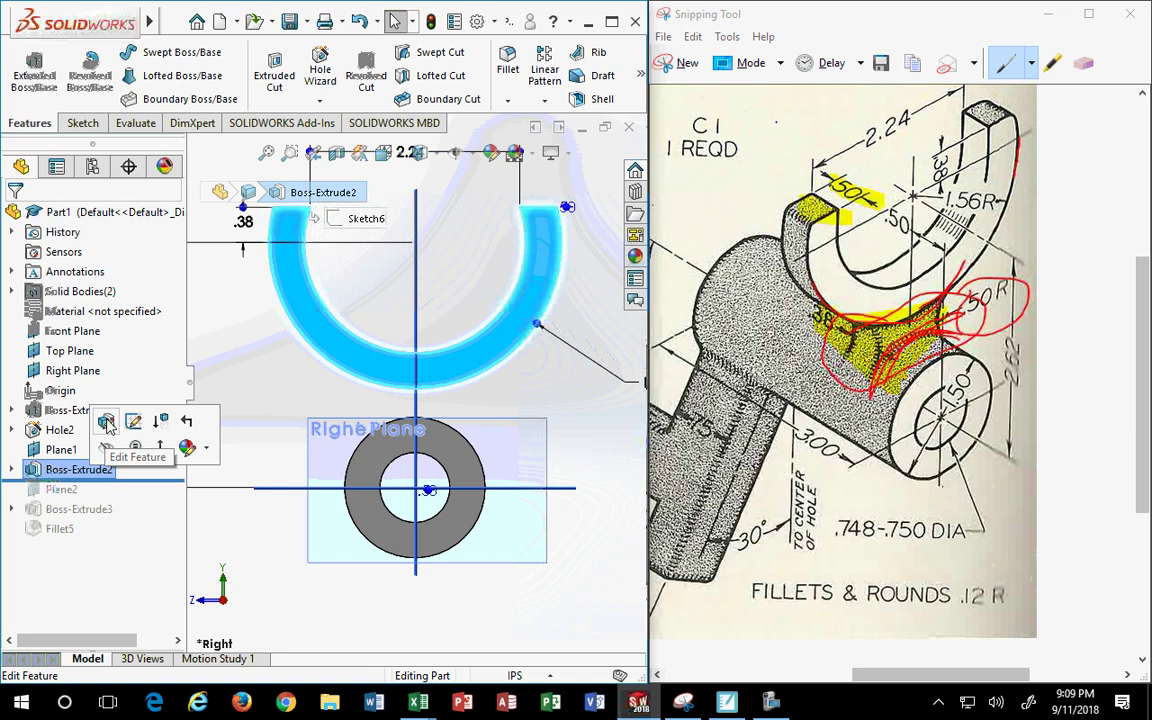
# Open ring Sketch6 for editing and circle both ring tips in red on the drawing
pyautogui.click(133, 423)
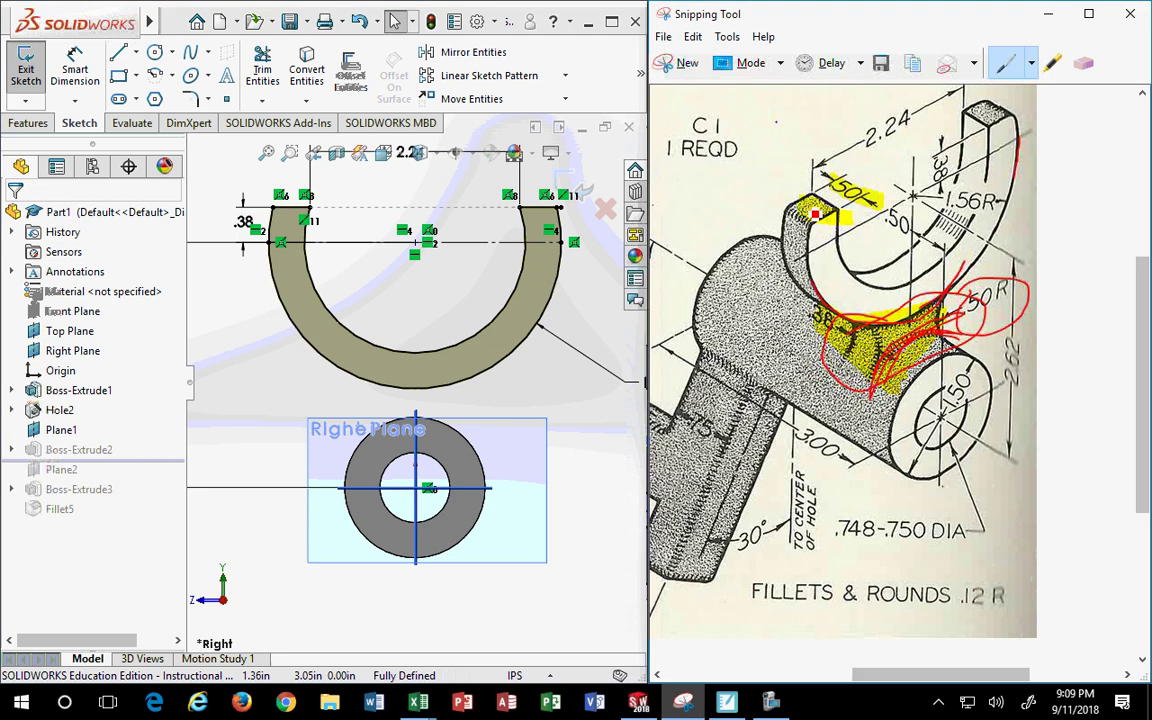
pyautogui.moveTo(846, 215); pyautogui.dragTo(856, 224)
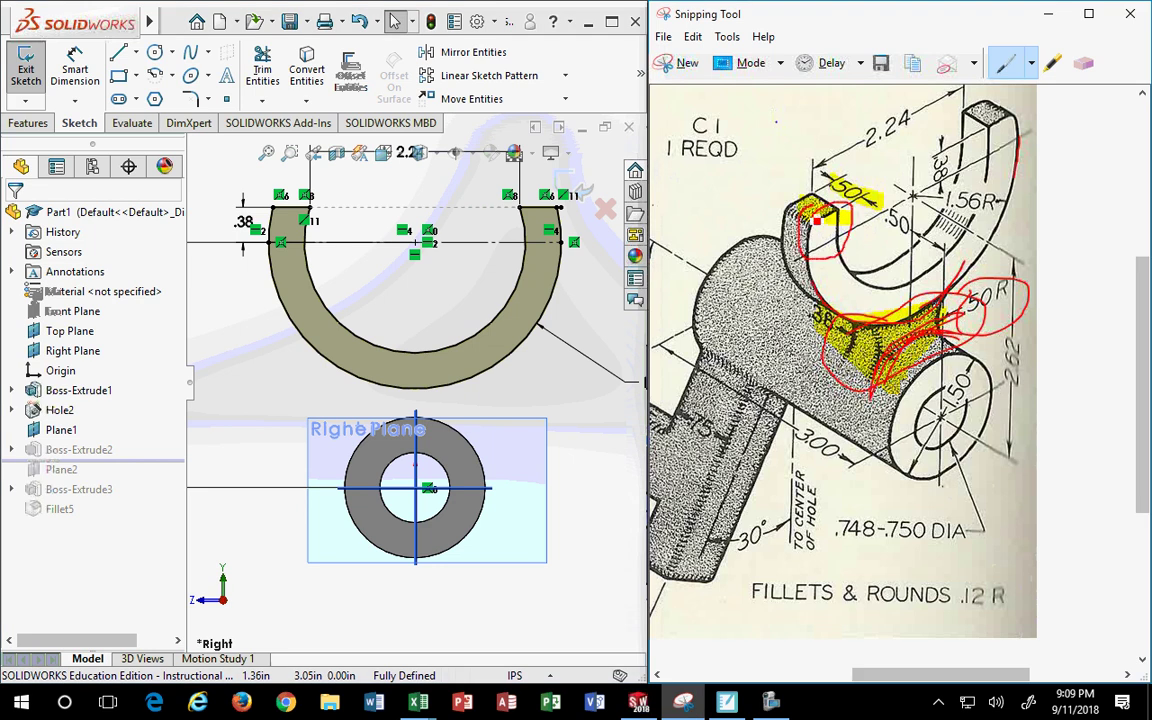
pyautogui.moveTo(1028, 101)
pyautogui.mouseDown()
pyautogui.moveTo(986, 146)
pyautogui.moveTo(1006, 146)
pyautogui.mouseUp()
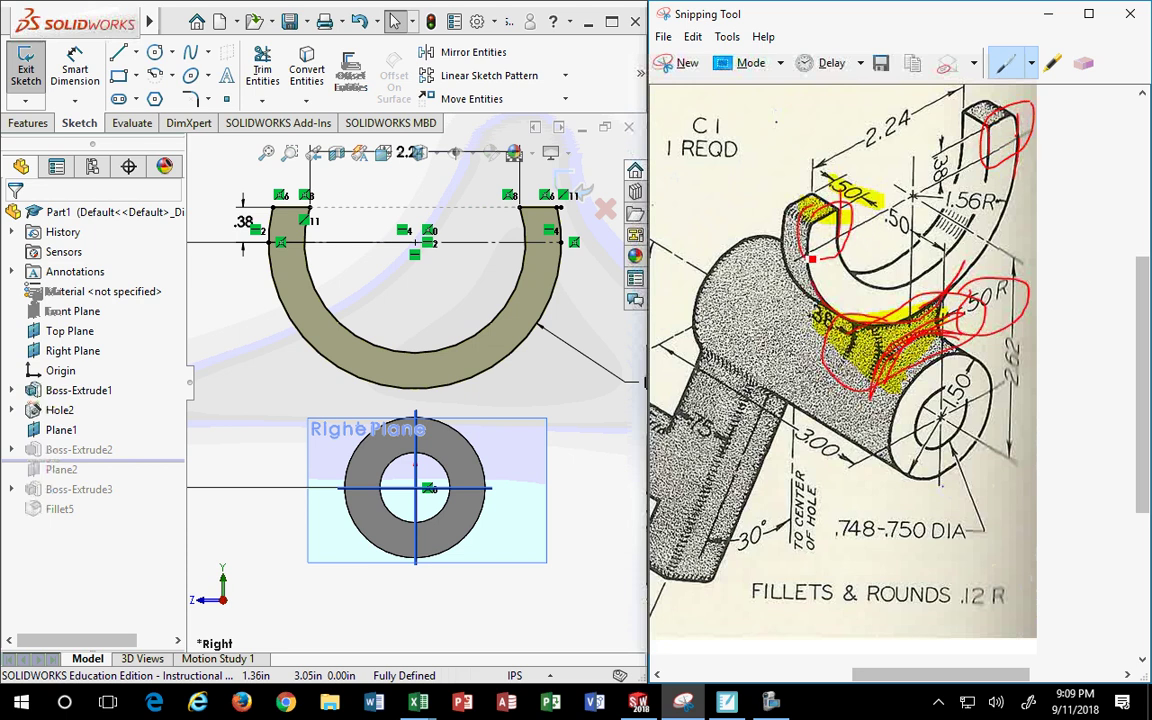
pyautogui.moveTo(812, 228); pyautogui.dragTo(812, 243)
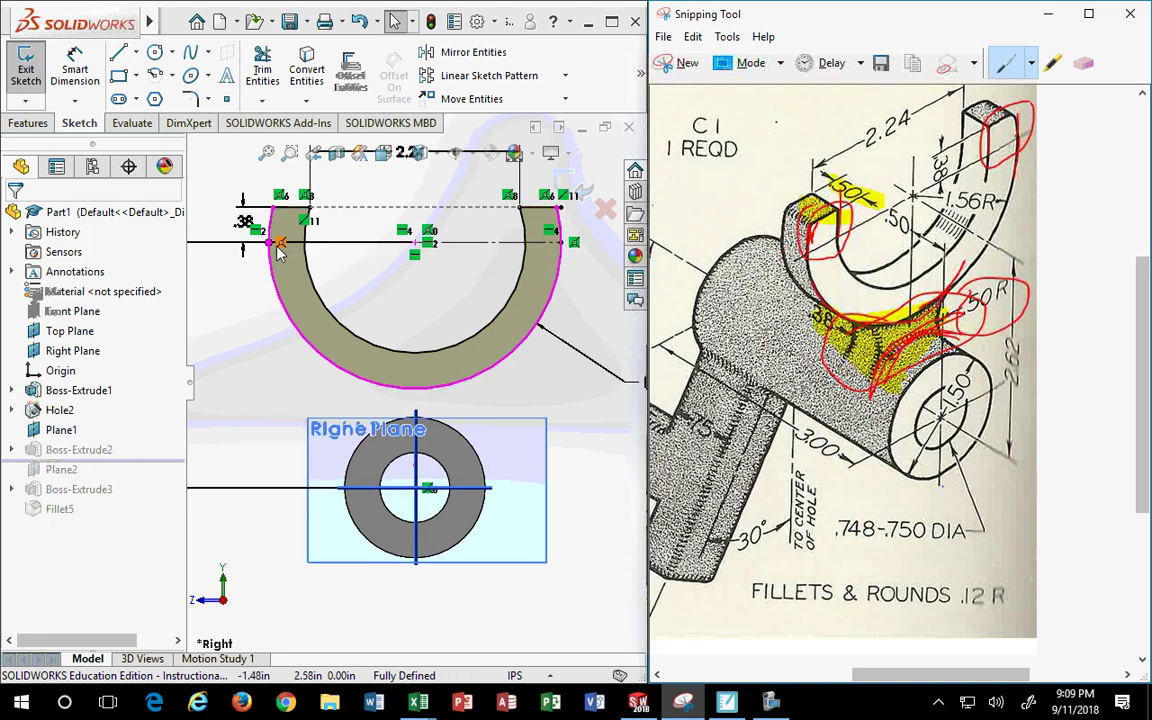
# Delete the existing 2.24 dimension from the U-shaped yoke sketch
pyautogui.press('z')
pyautogui.scroll(-3, 300, 270)
pyautogui.scroll(-3, 340, 330)
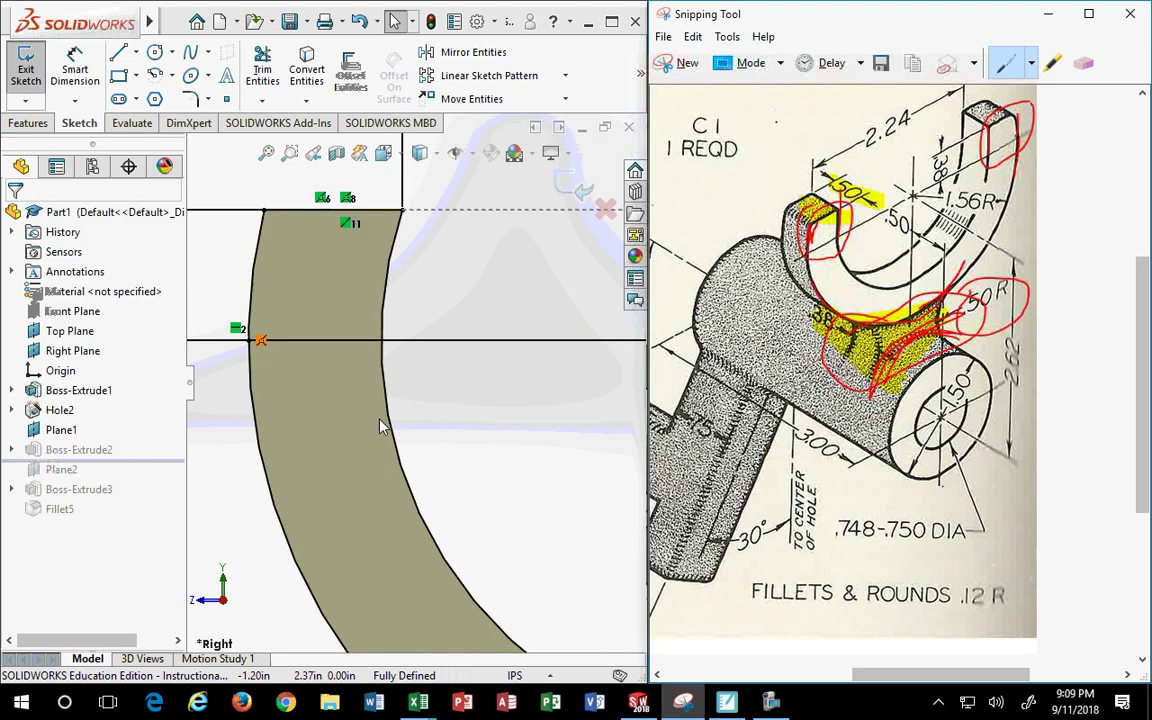
pyautogui.scroll(-3, 380, 320)
pyautogui.press('z')
pyautogui.press('z')
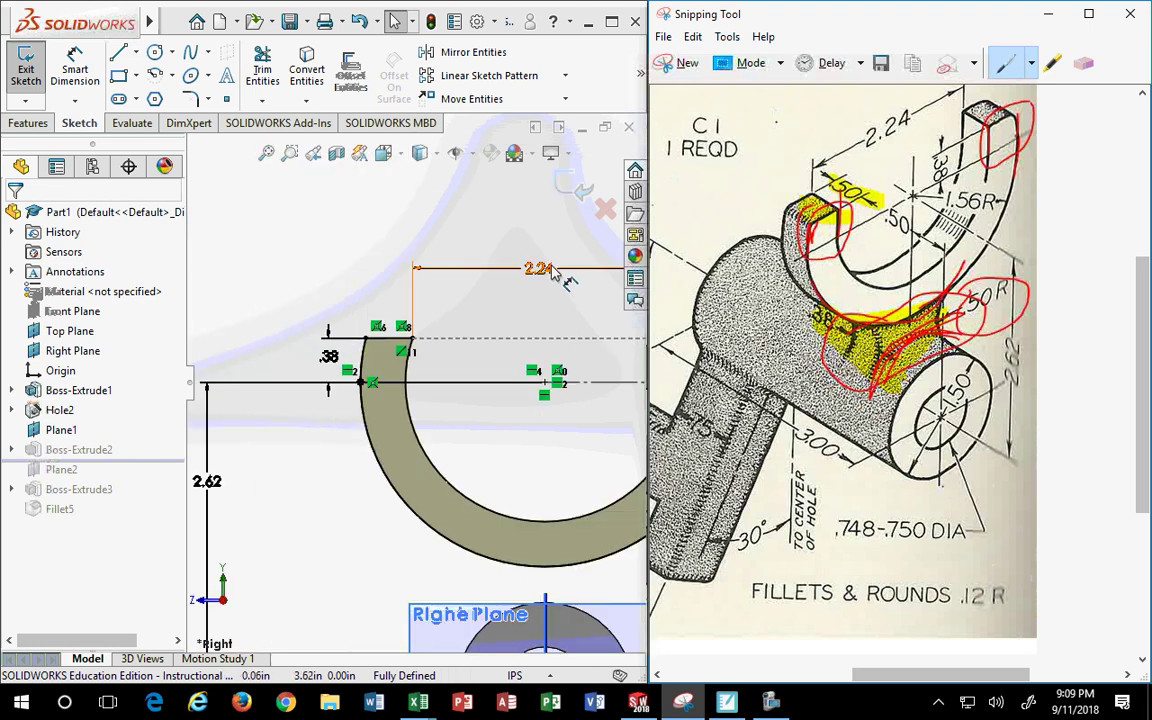
pyautogui.click(548, 271)
pyautogui.press('Delete')
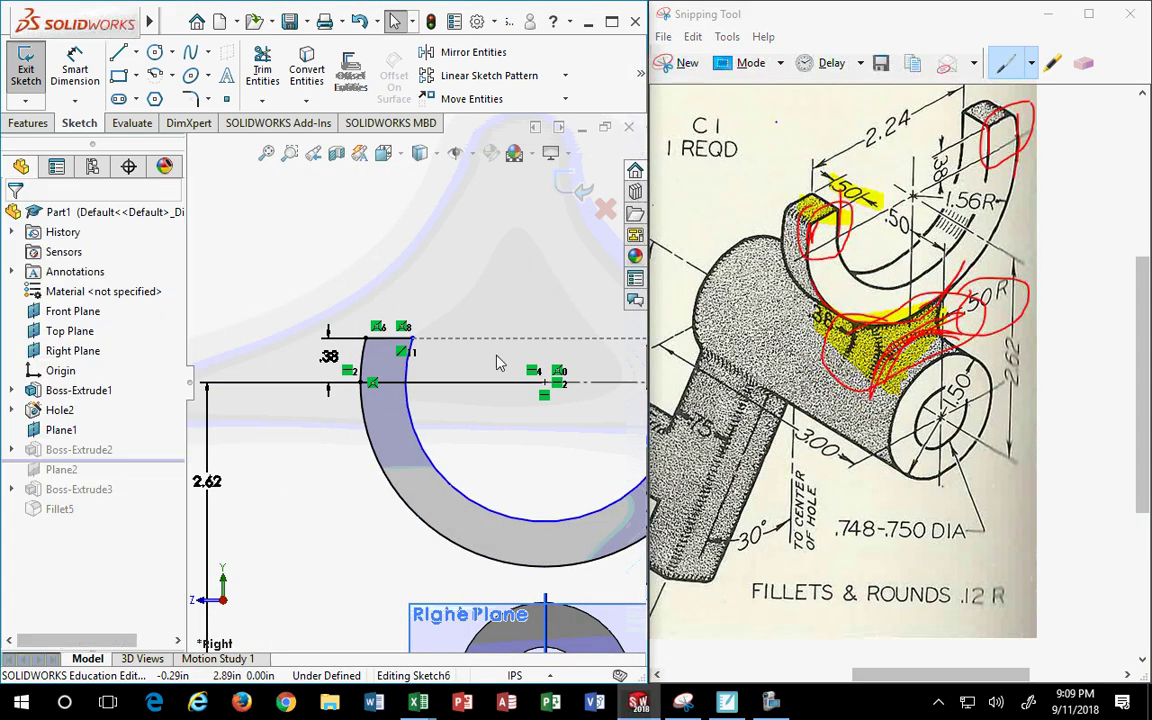
pyautogui.scroll(2, 420, 385)
pyautogui.scroll(-3, 418, 387)
pyautogui.scroll(-3, 418, 387)
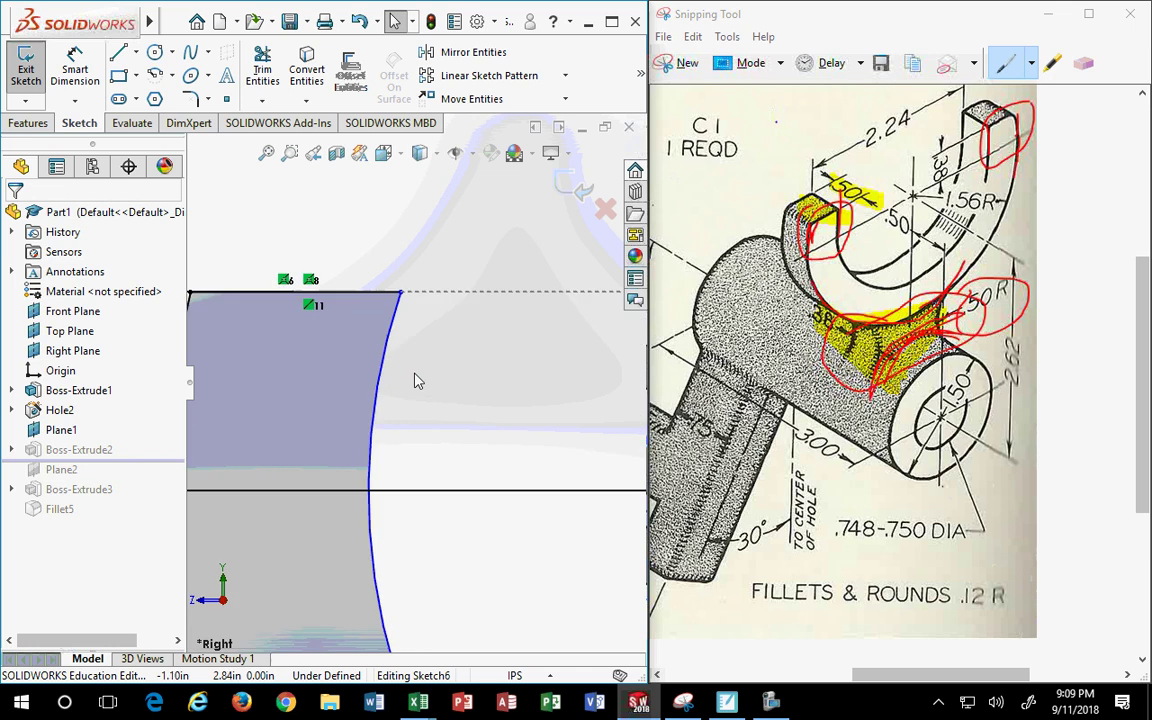
# Draw a vertical line from the horizontal centerline up to the right arm's end
pyautogui.click(263, 68)
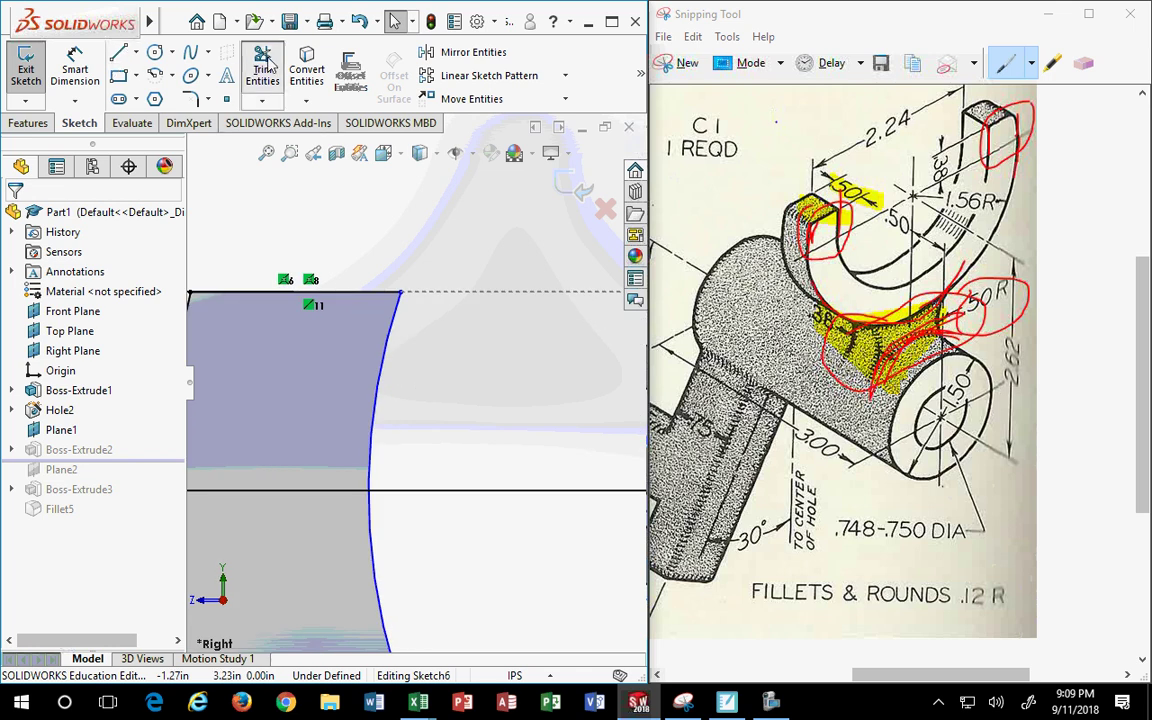
pyautogui.scroll(2, 400, 345)
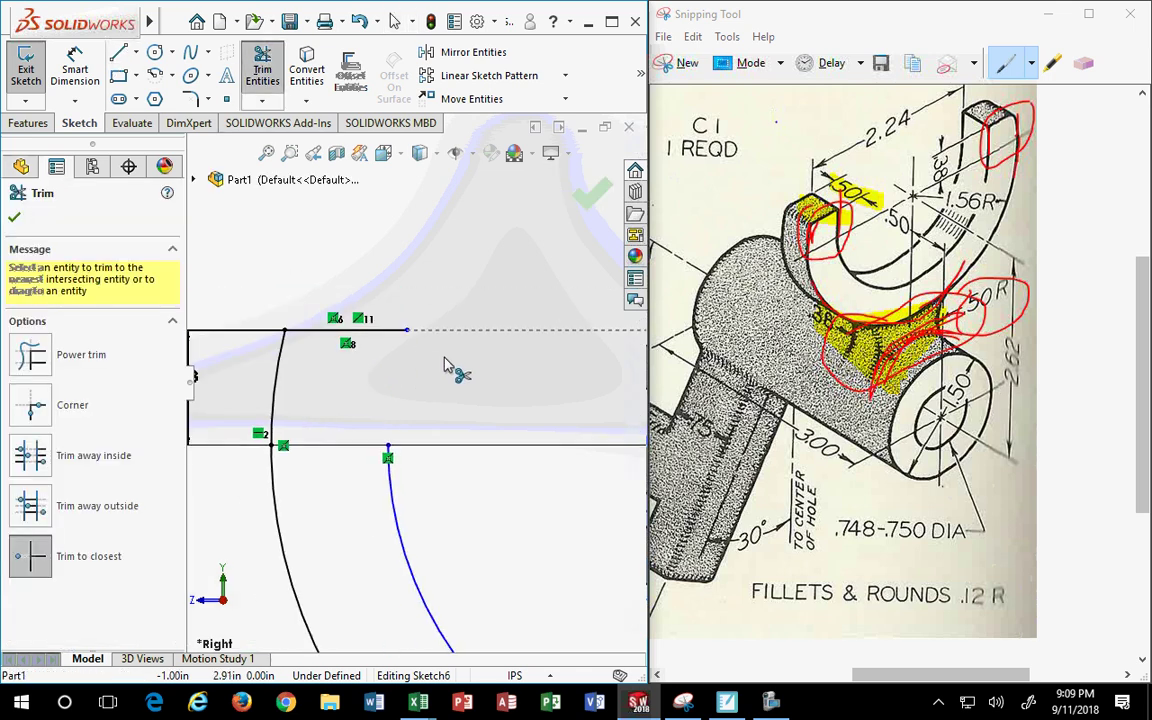
pyautogui.scroll(2, 470, 372)
pyautogui.scroll(2, 560, 384)
pyautogui.scroll(-3, 612, 390)
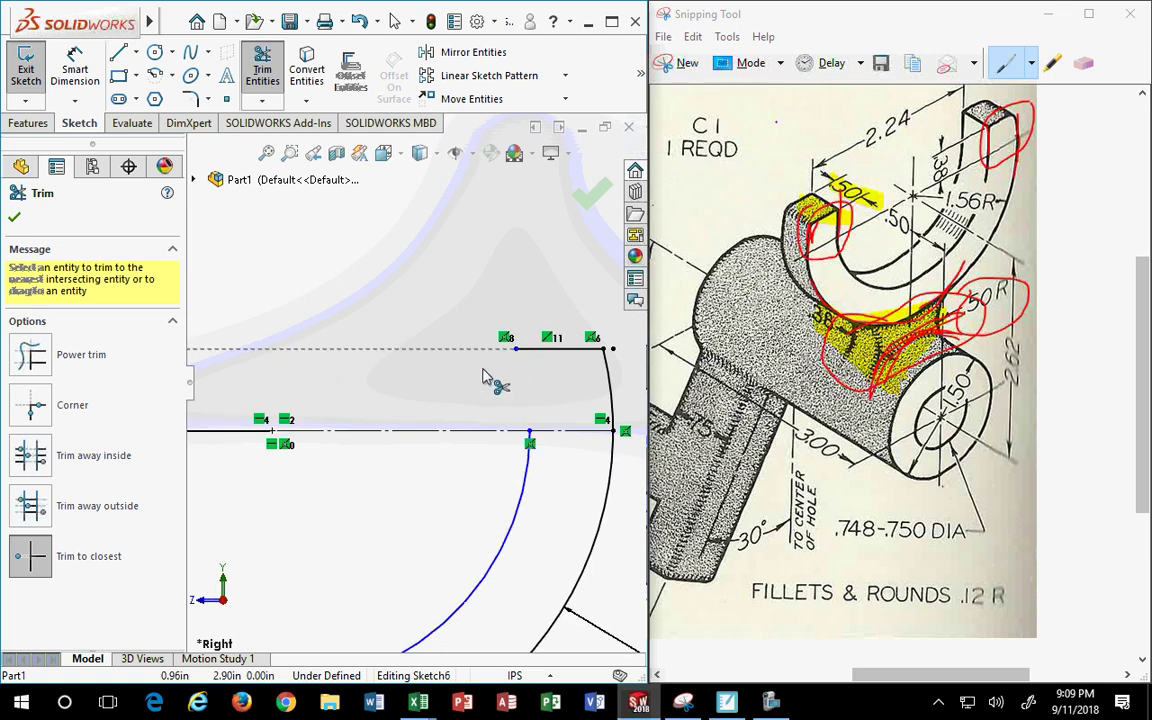
pyautogui.scroll(-2, 518, 380)
pyautogui.press('Escape')
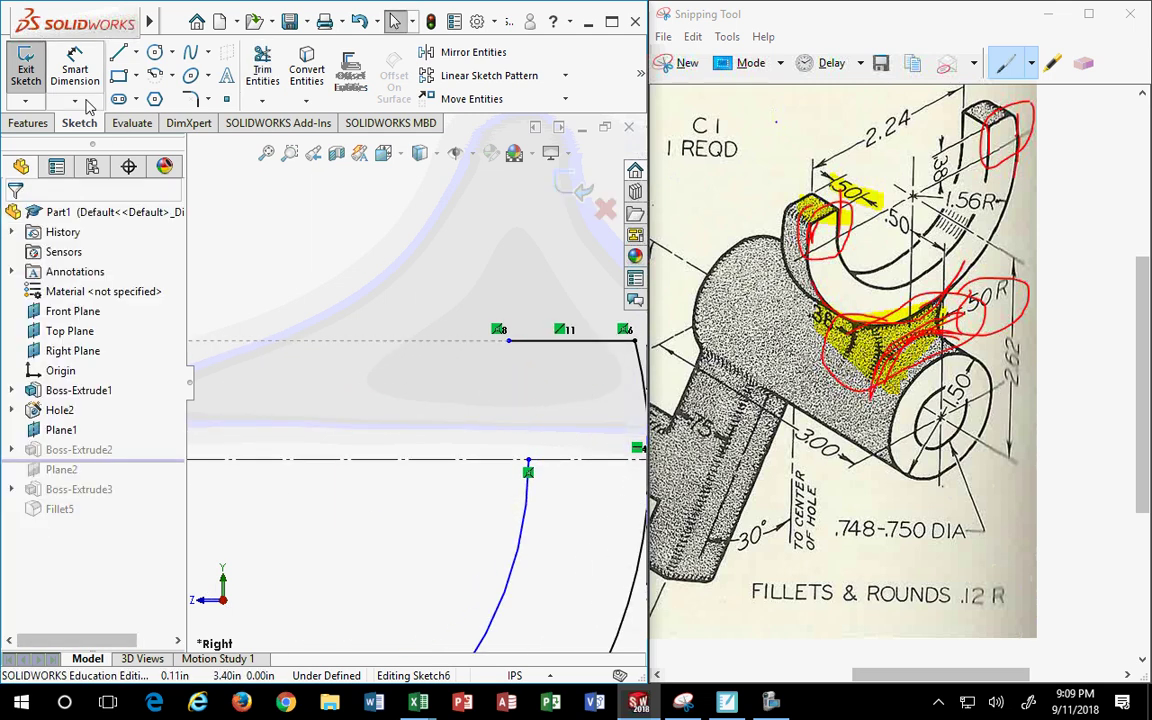
pyautogui.click(118, 52)
pyautogui.click(528, 461)
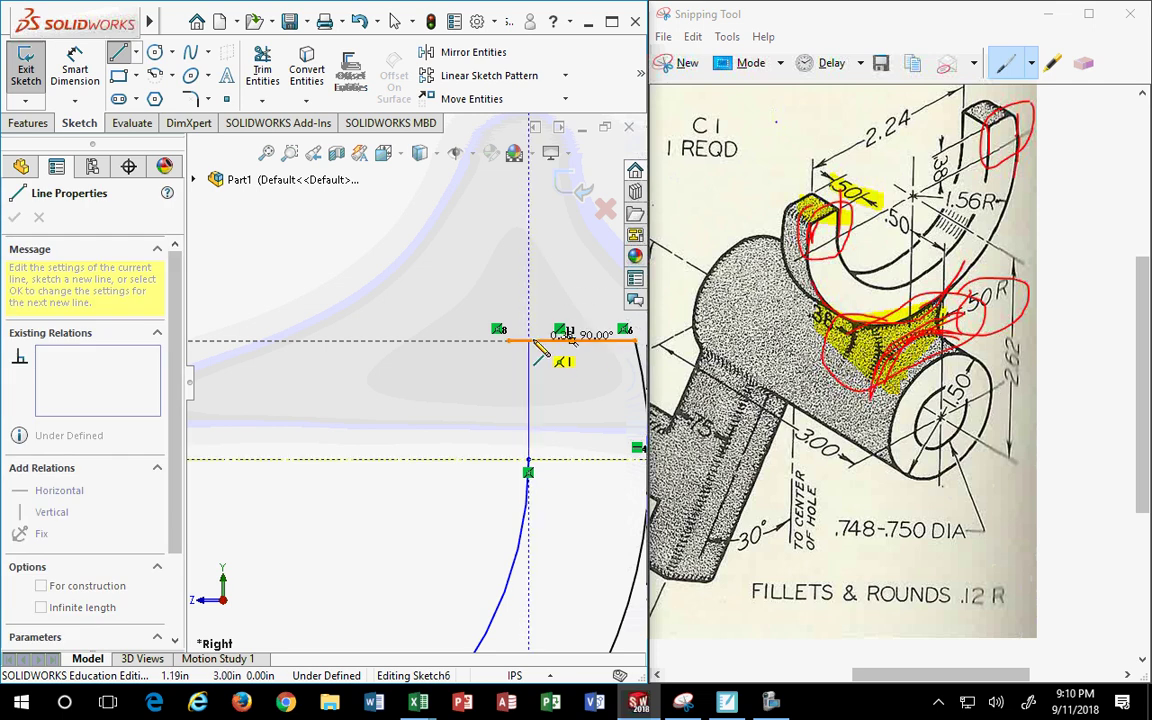
pyautogui.click(528, 341)
pyautogui.press('Escape')
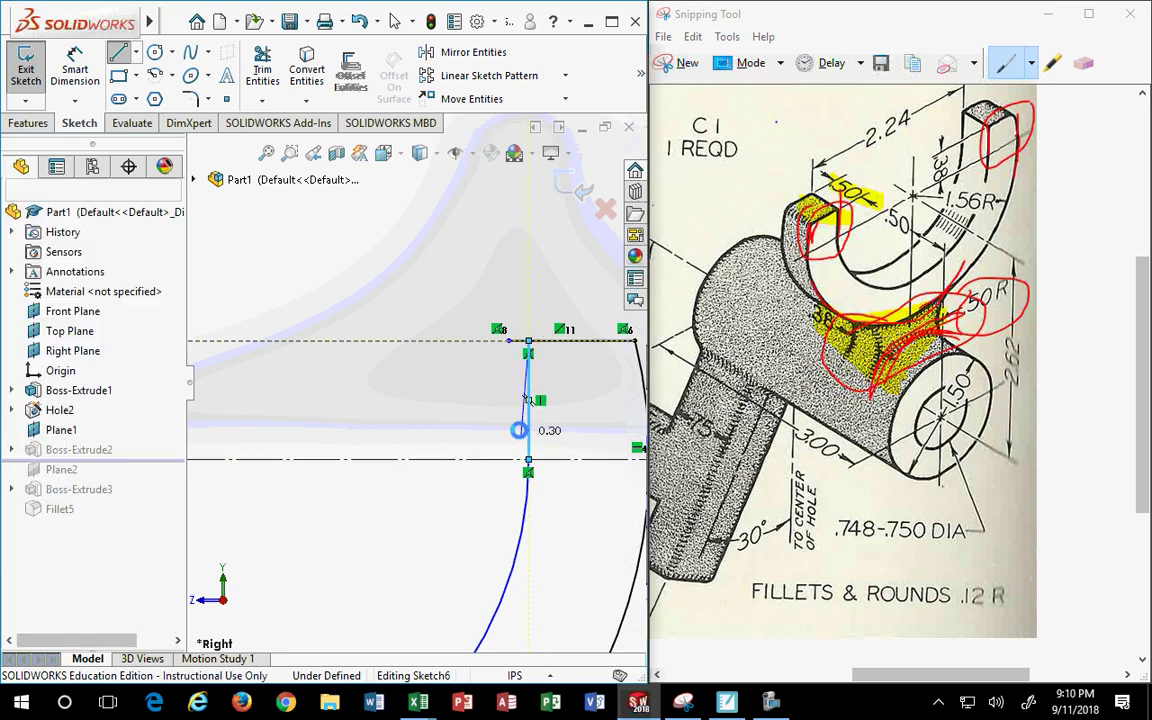
# Draw a vertical line from the left arc's end point up to the top line
pyautogui.scroll(2, 527, 424)
pyautogui.scroll(3, 393, 434)
pyautogui.scroll(3, 276, 423)
pyautogui.scroll(-3, 274, 413)
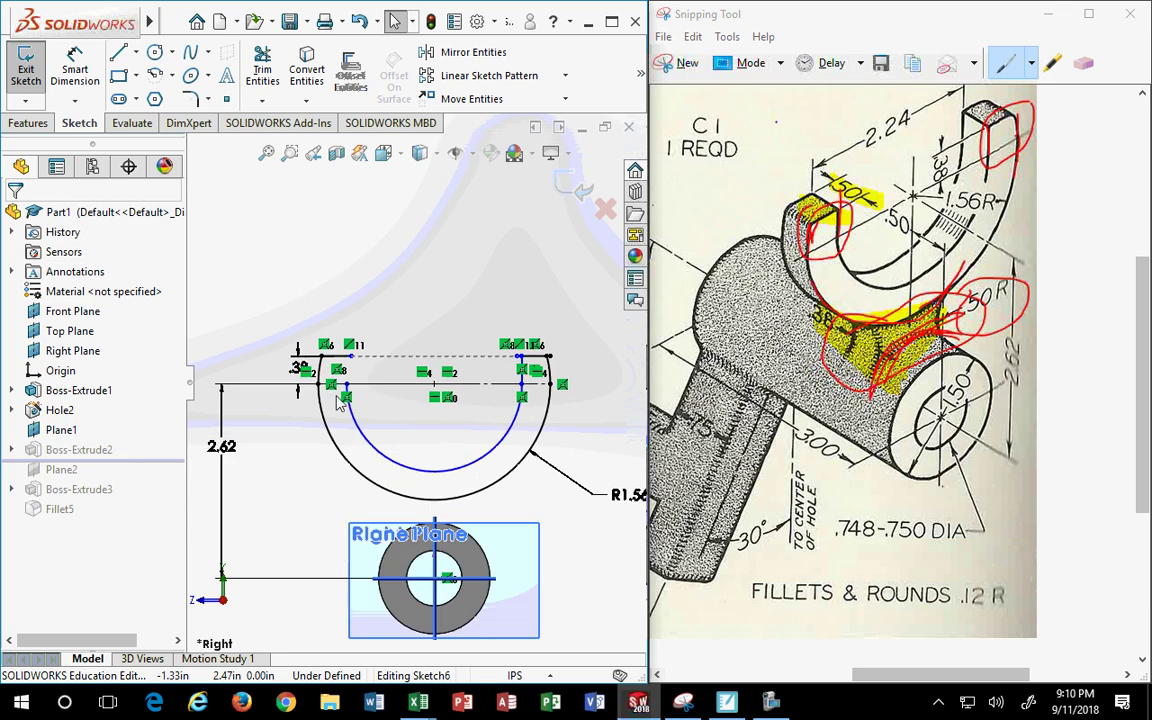
pyautogui.scroll(-1, 358, 380)
pyautogui.scroll(-1, 362, 368)
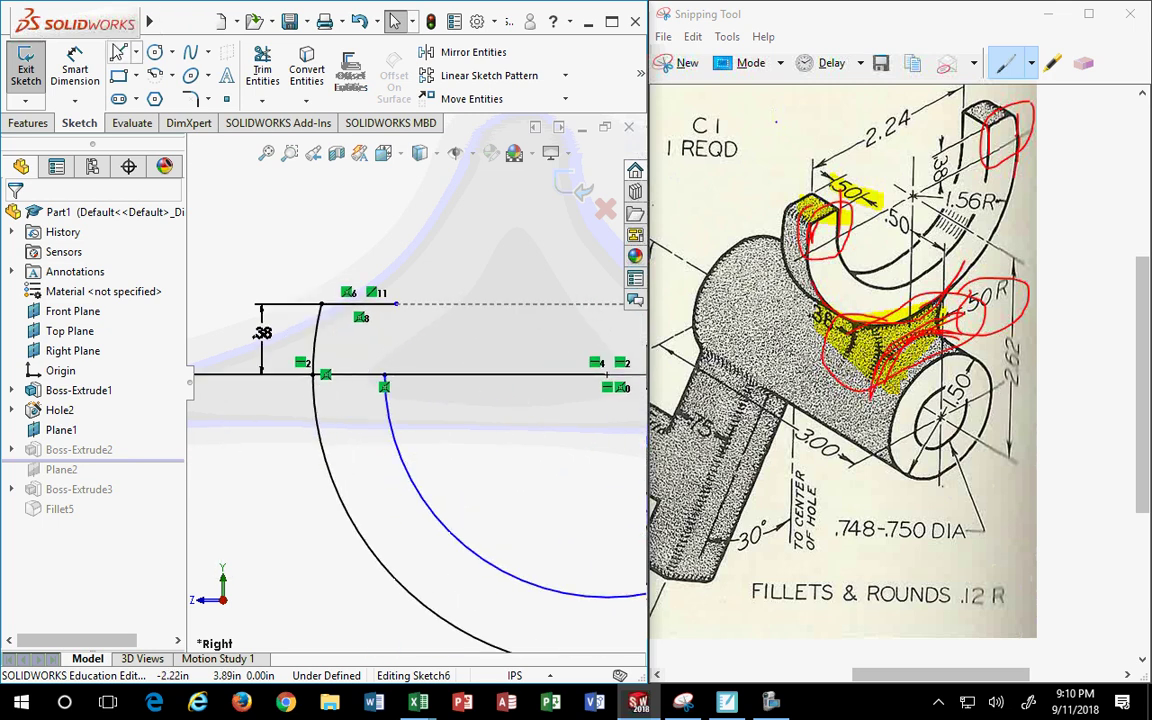
pyautogui.click(118, 52)
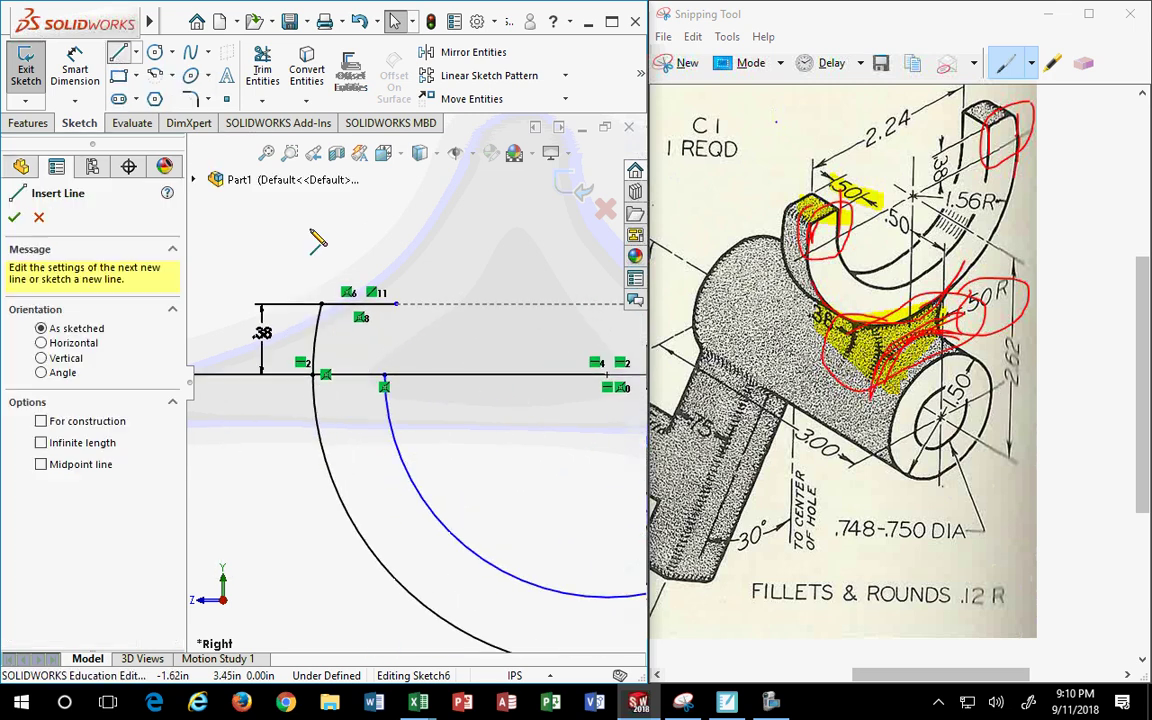
pyautogui.click(384, 376)
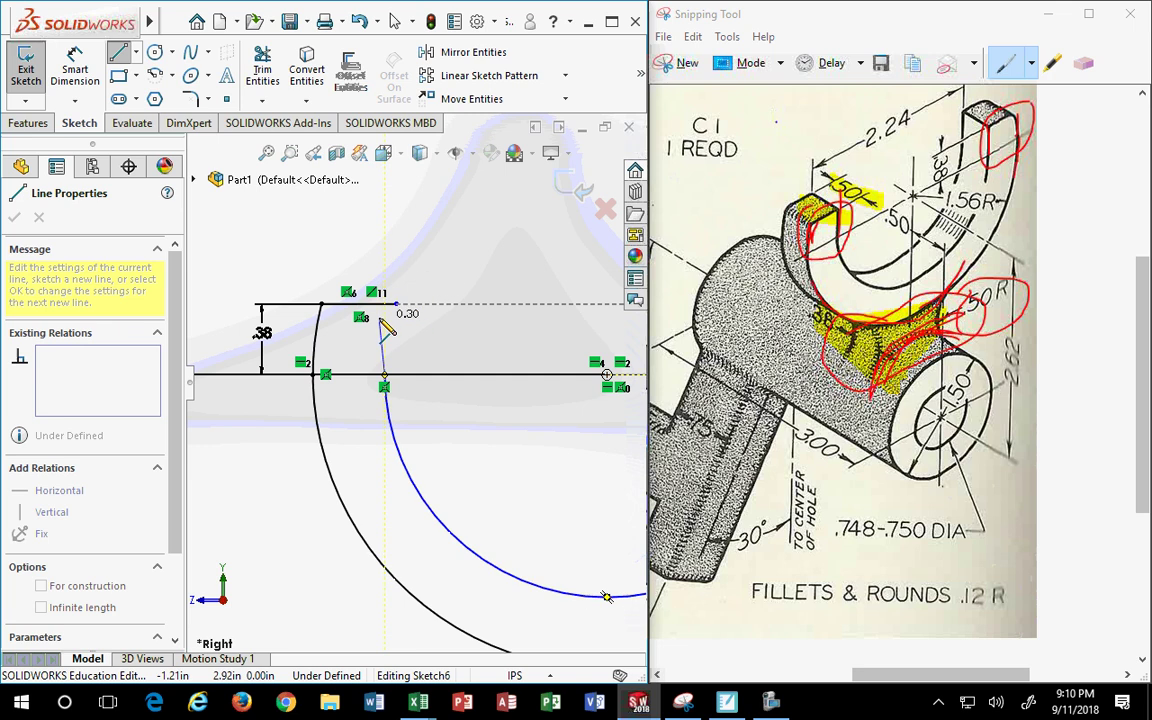
pyautogui.click(386, 305)
pyautogui.press('Escape')
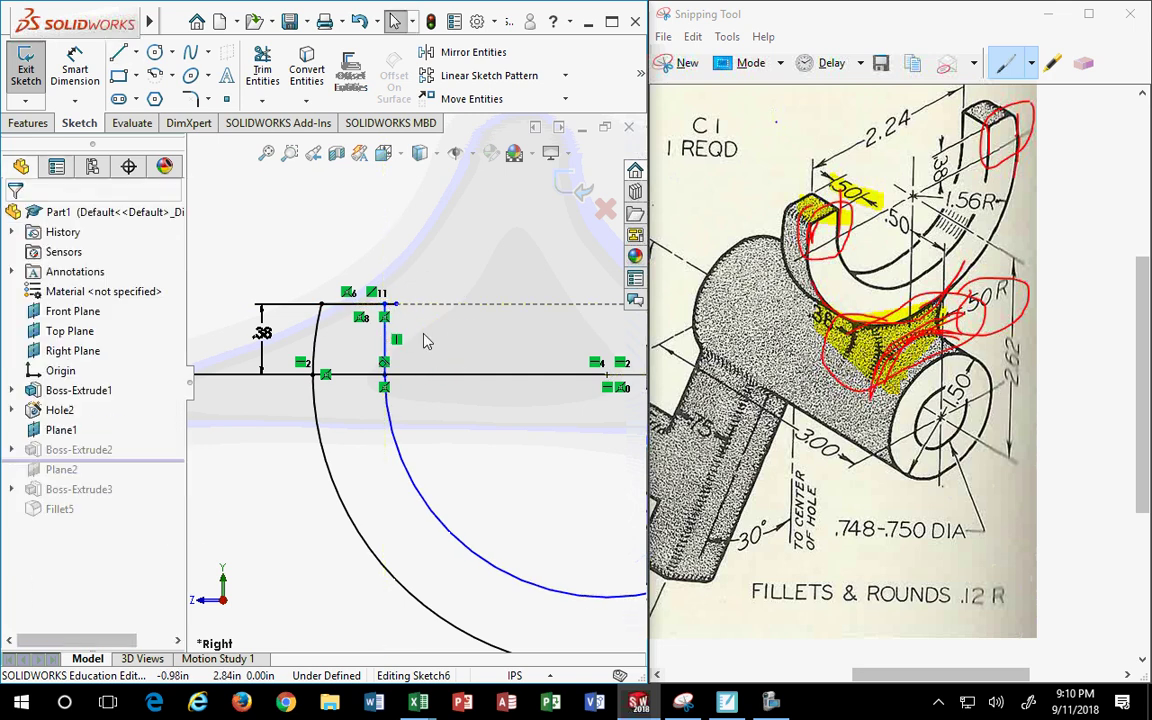
pyautogui.scroll(-1, 381, 300)
pyautogui.scroll(-1, 426, 342)
# Trim the excess sketch segments, restoring the straight-on view of the sketch plane
pyautogui.click(262, 70)
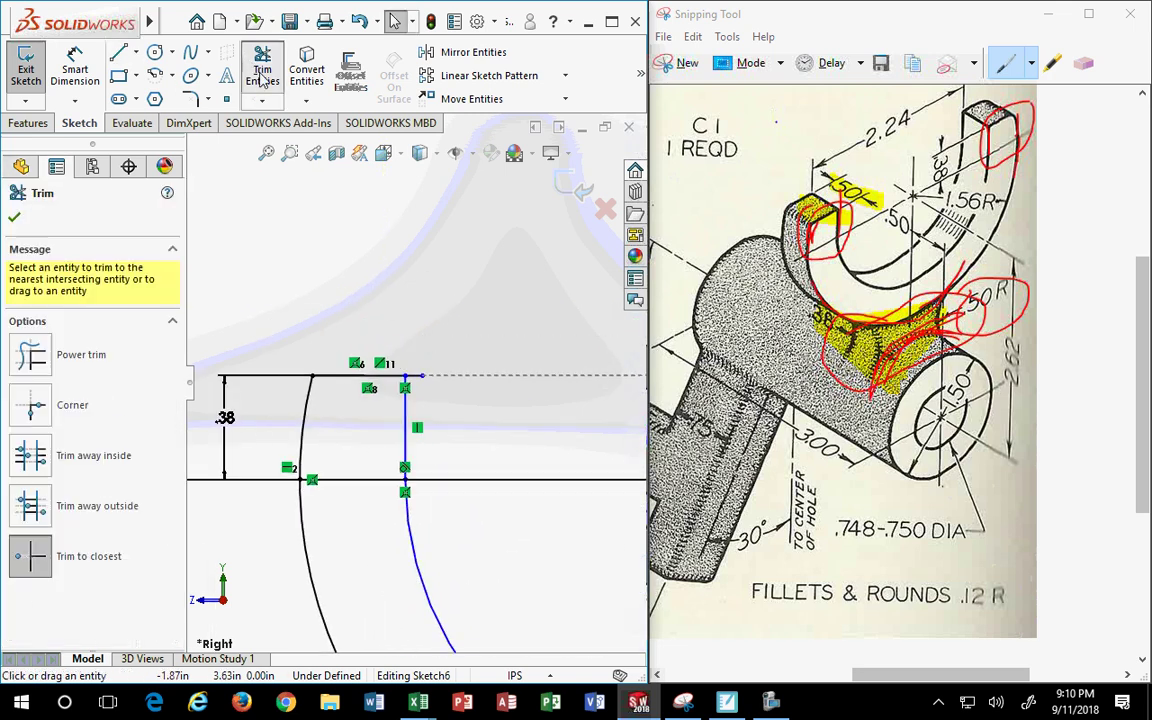
pyautogui.scroll(-2, 400, 365)
pyautogui.scroll(1, 437, 396)
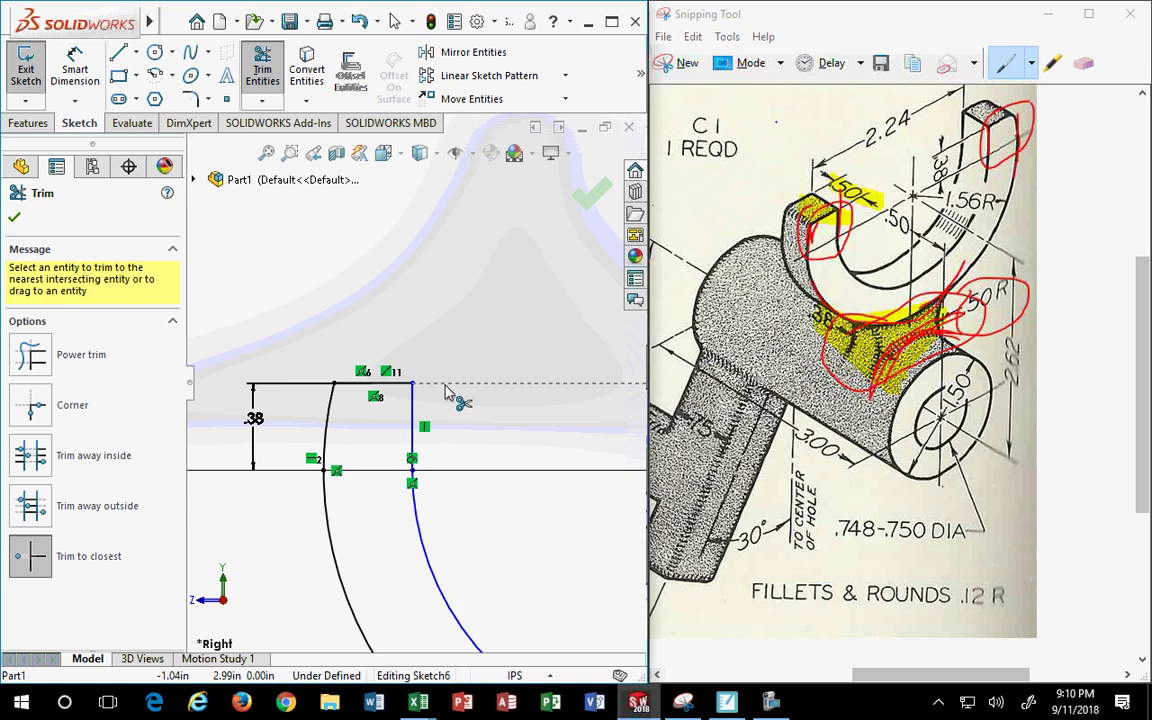
pyautogui.scroll(1, 455, 392)
pyautogui.scroll(1, 500, 395)
pyautogui.scroll(-2, 520, 394)
pyautogui.scroll(-2, 489, 382)
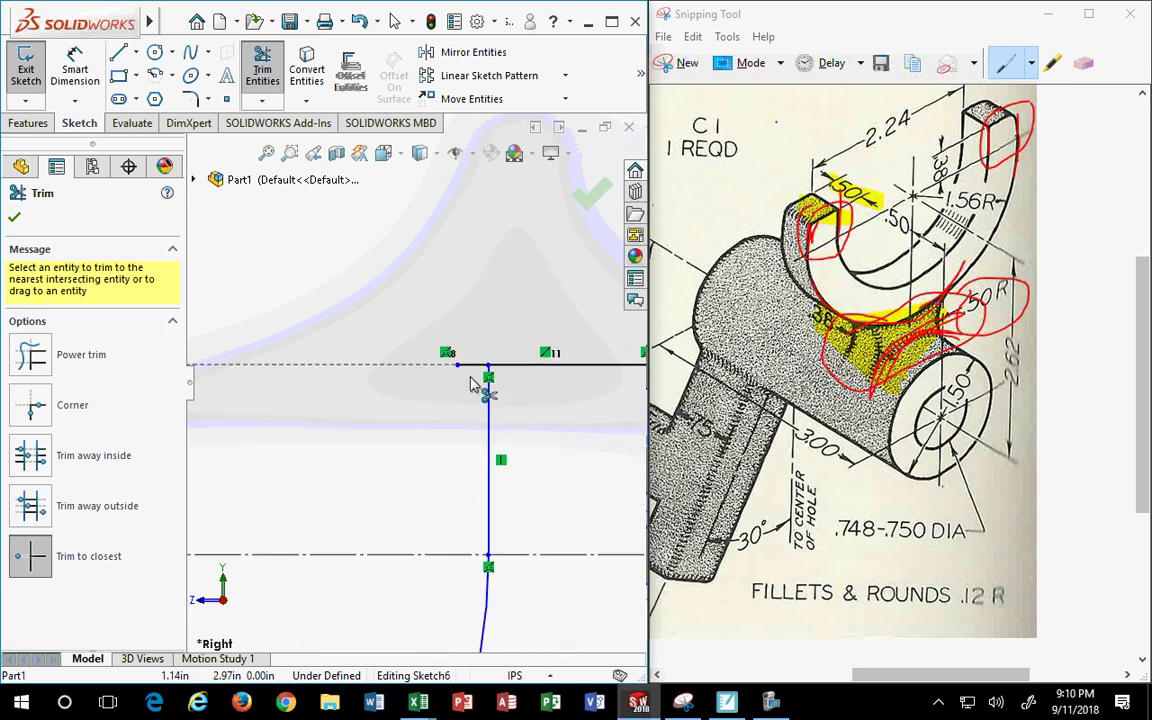
pyautogui.scroll(1, 460, 385)
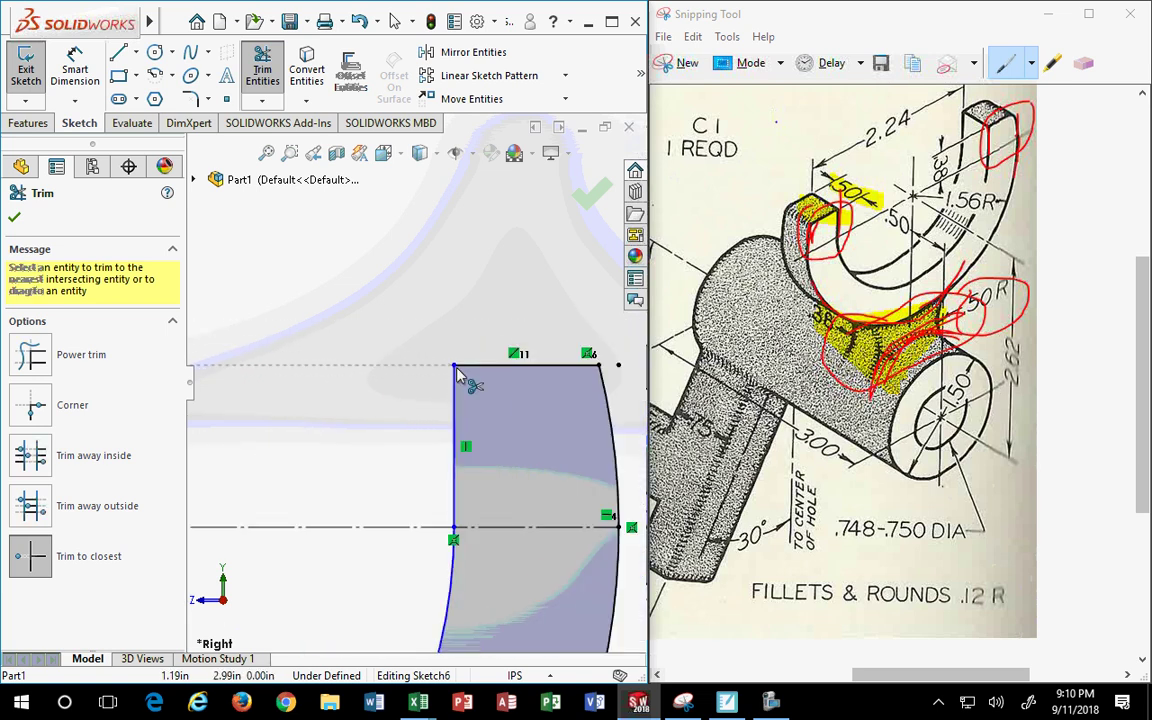
pyautogui.scroll(1, 440, 380)
pyautogui.scroll(1, 380, 395)
pyautogui.moveTo(365, 397); pyautogui.dragTo(370, 422, button='middle')
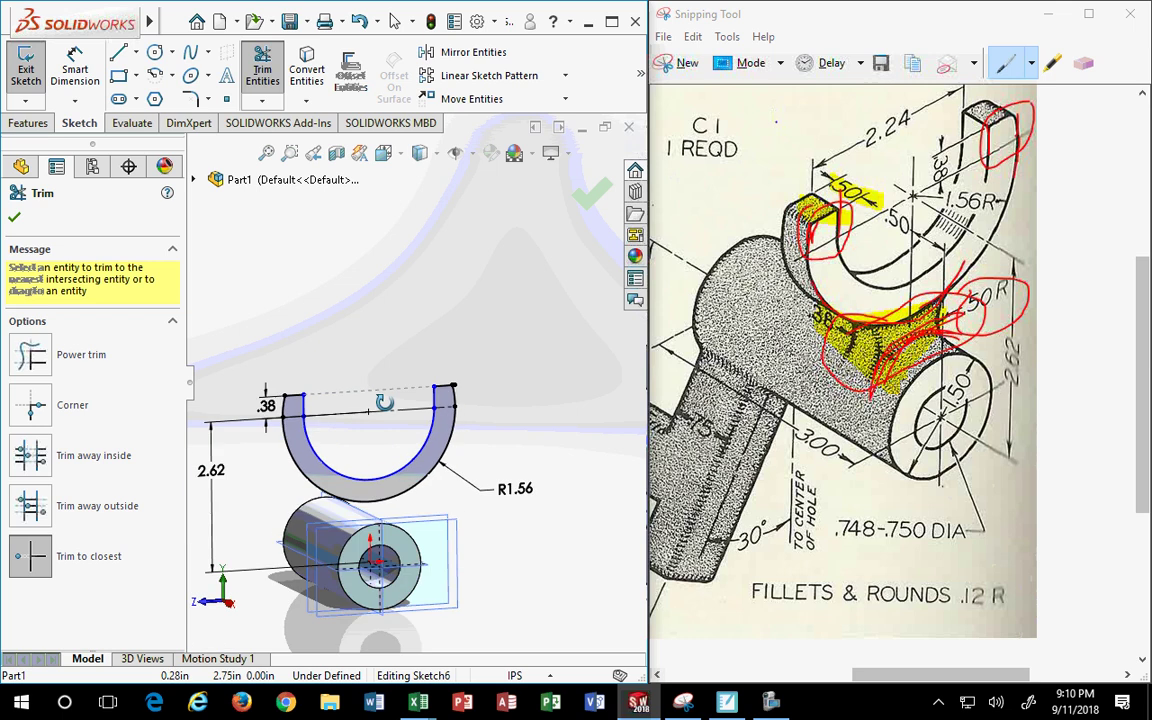
pyautogui.click(383, 152)
pyautogui.click(485, 256)
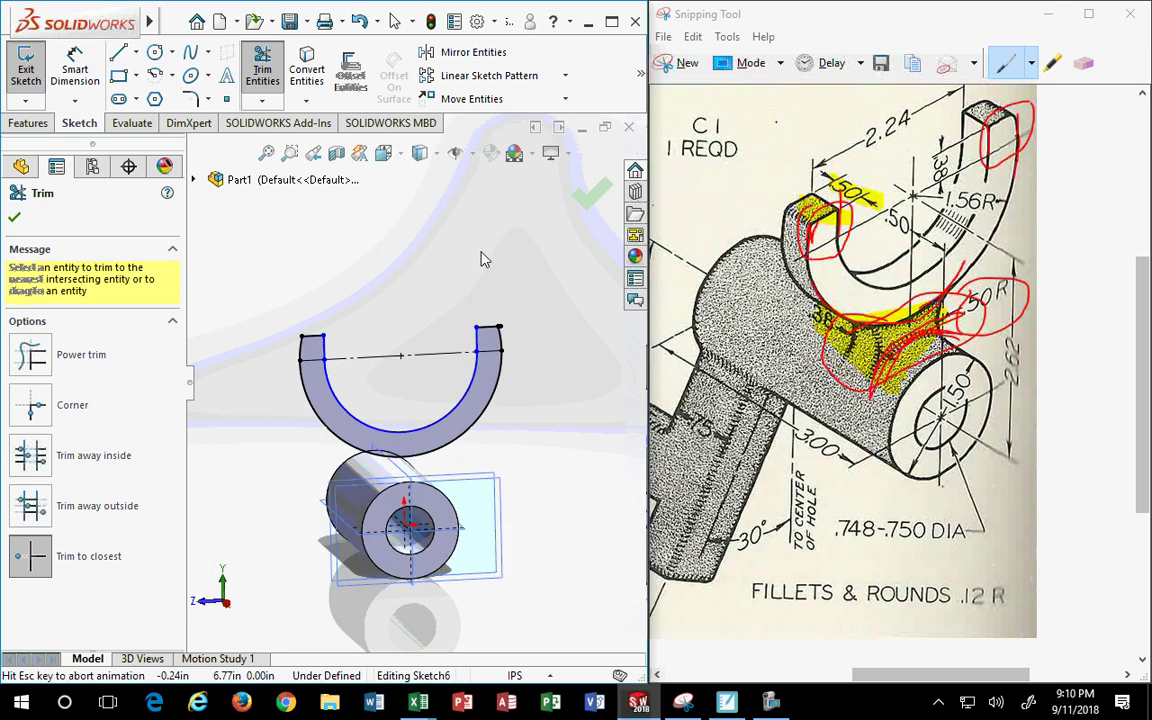
pyautogui.press('Escape')
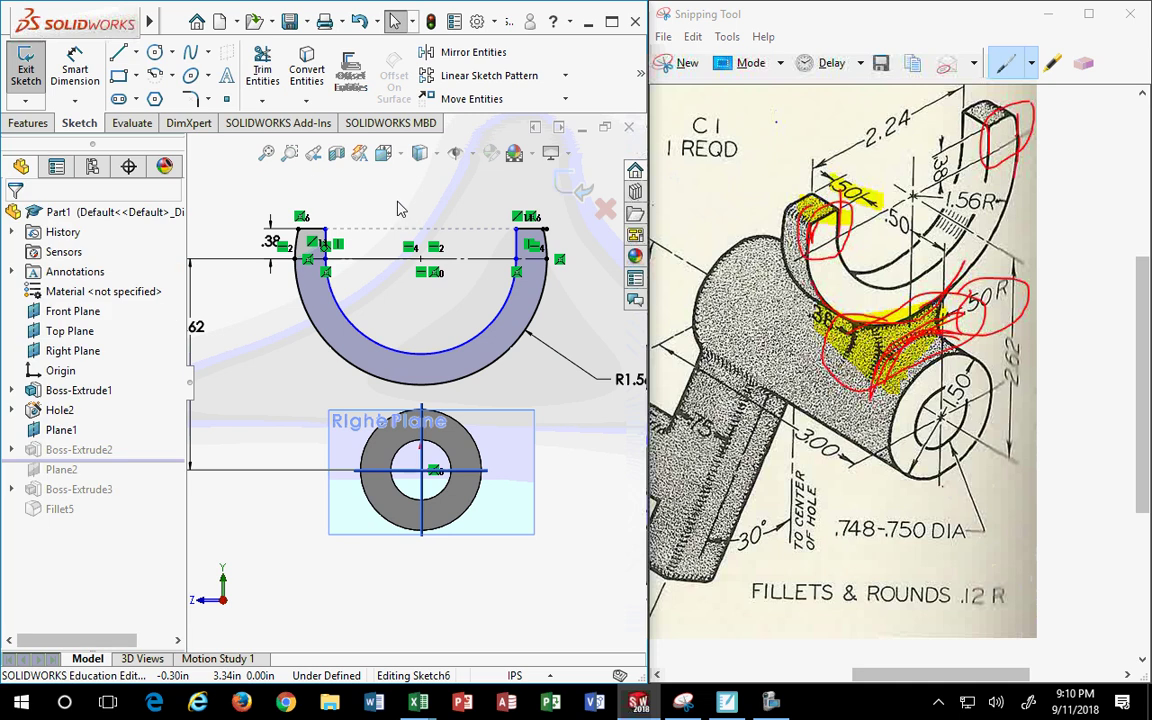
# Dimension the spacing between the two vertical arm edges as 2.24
pyautogui.click(75, 70)
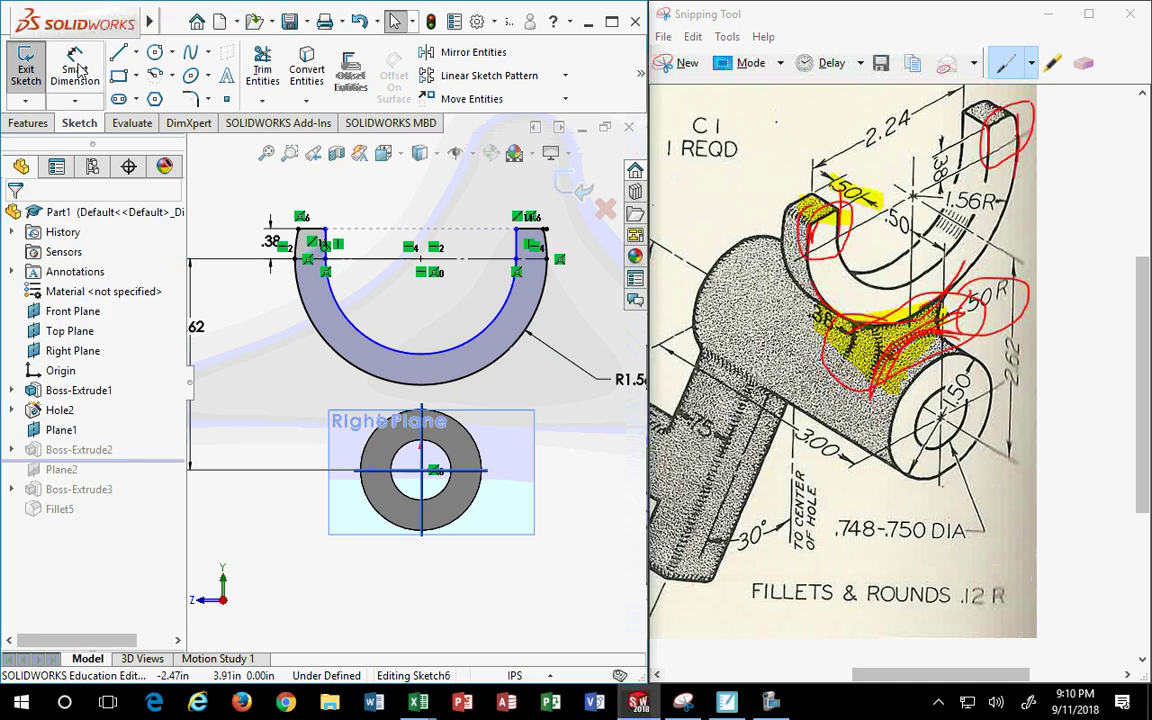
pyautogui.click(327, 247)
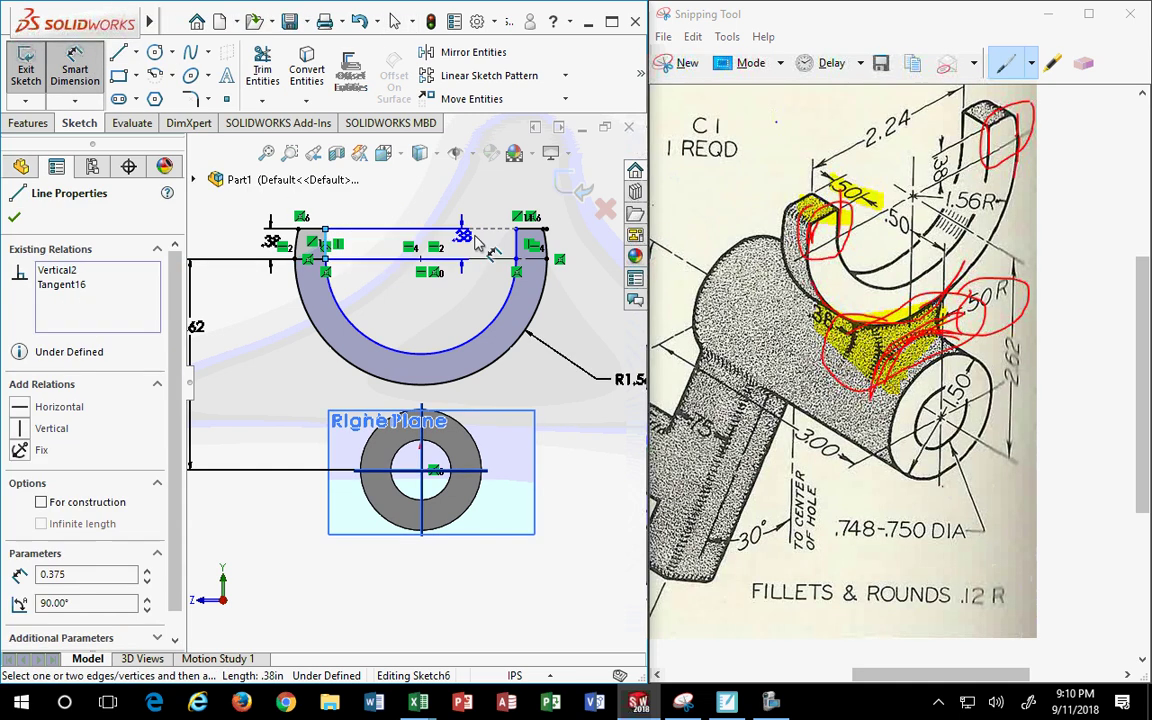
pyautogui.click(525, 254)
pyautogui.click(508, 186)
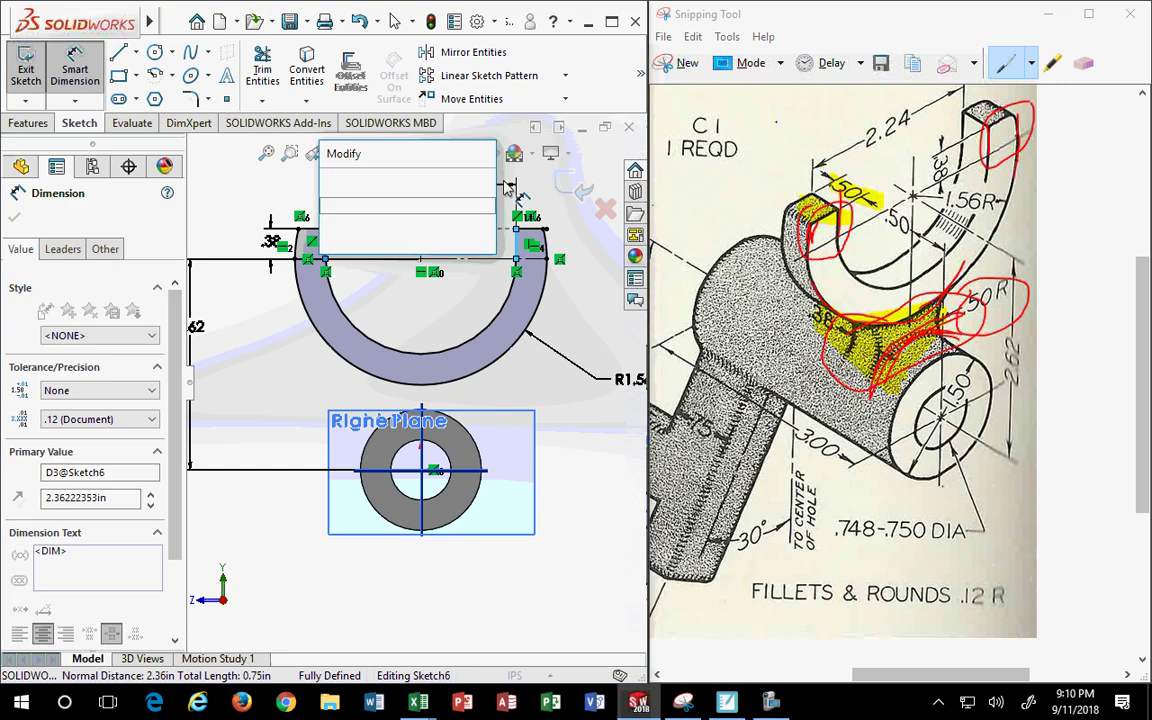
pyautogui.write('2.')
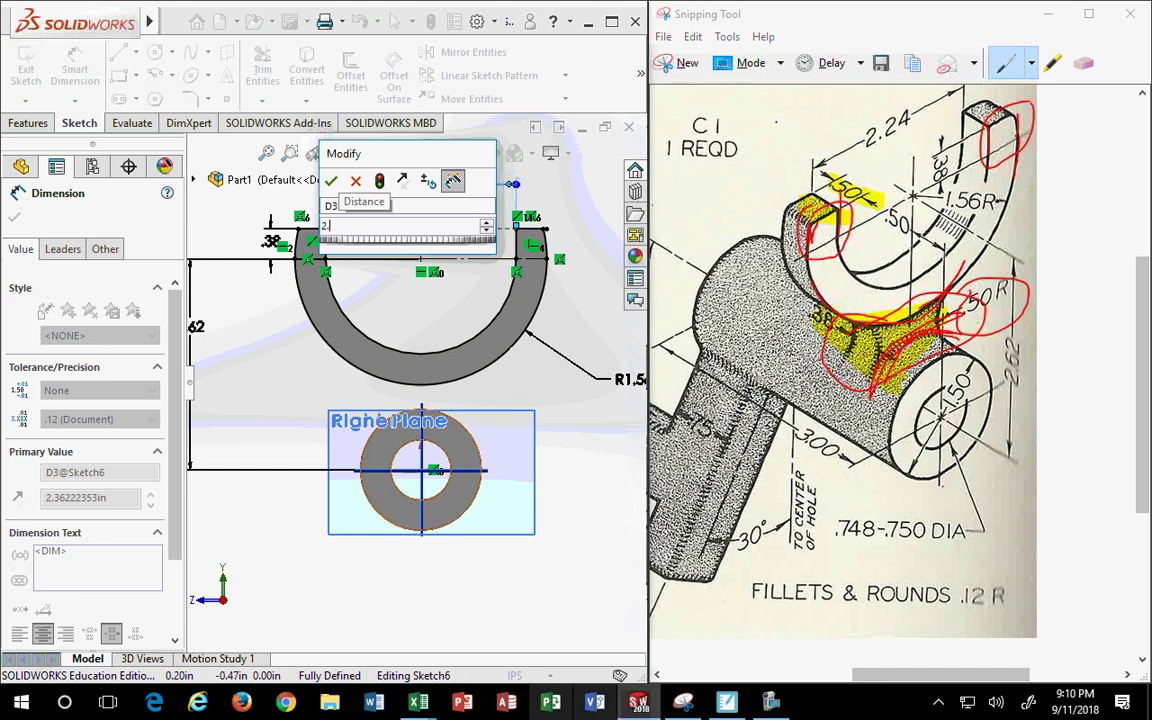
pyautogui.write('24')
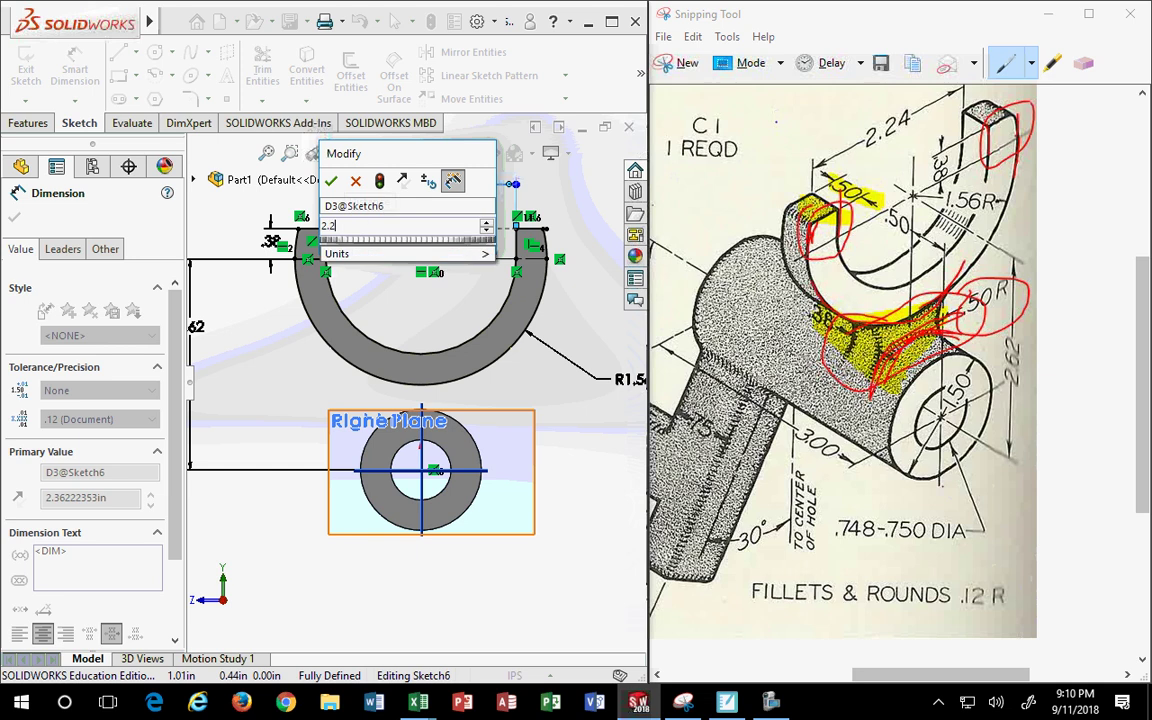
pyautogui.press('Return')
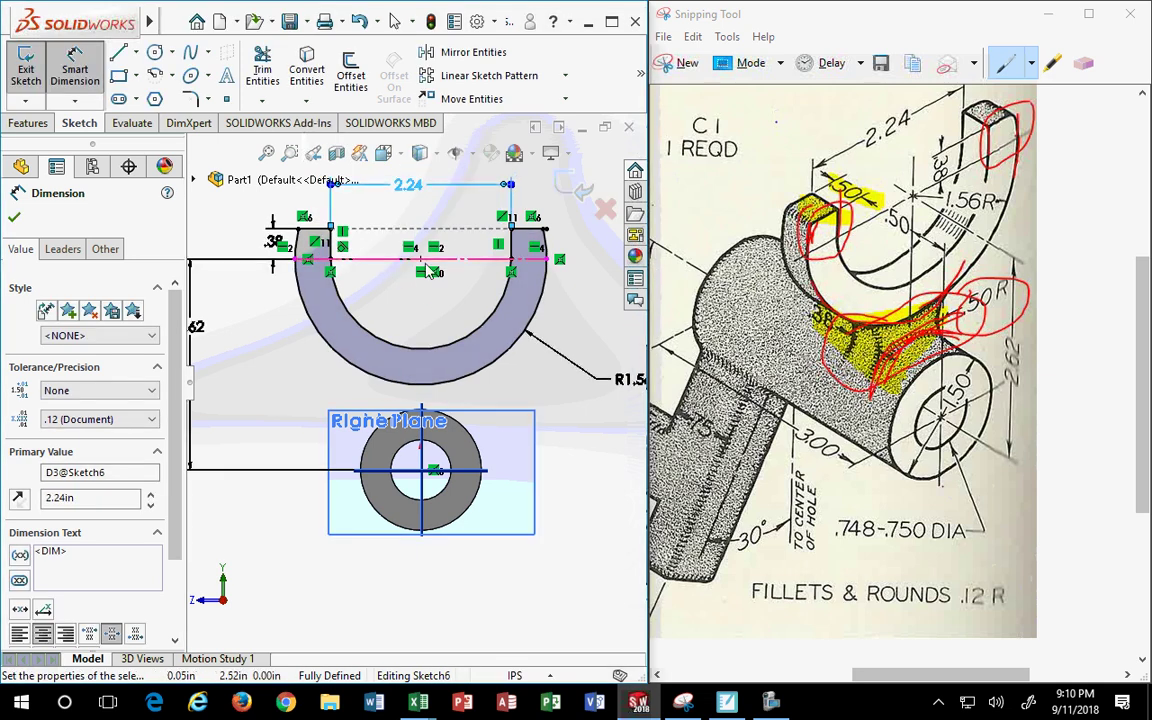
pyautogui.scroll(-1, 414, 252)
pyautogui.scroll(-1, 415, 254)
pyautogui.scroll(-1, 378, 262)
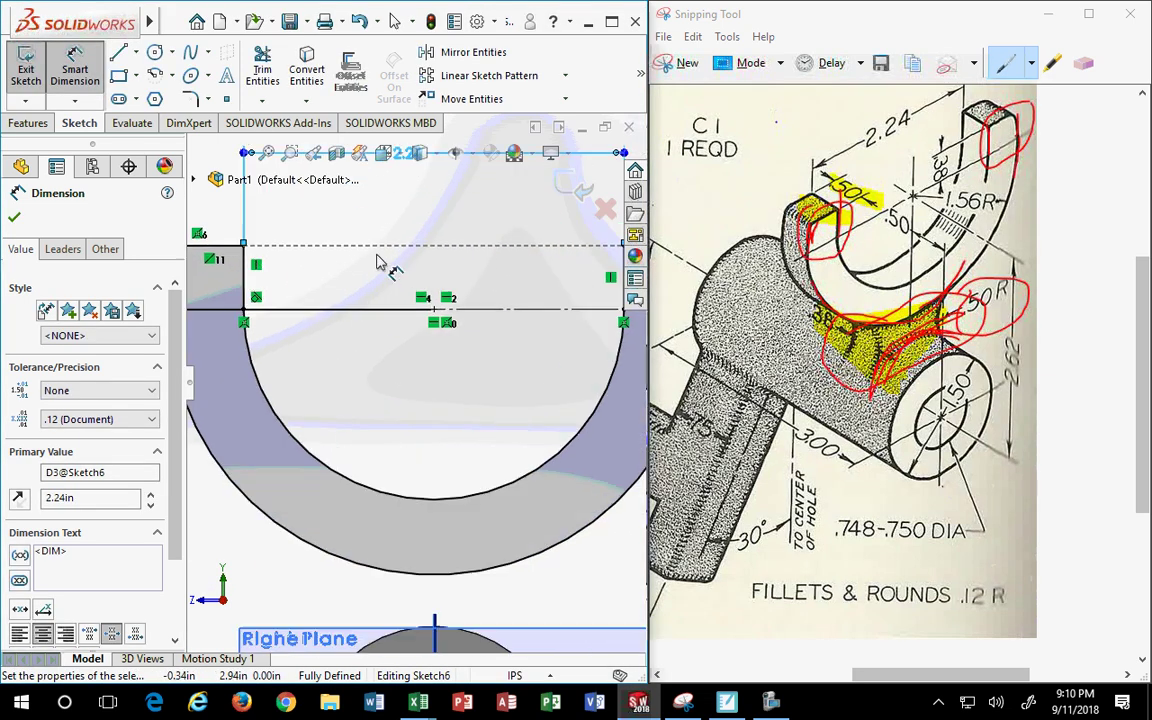
pyautogui.scroll(2, 378, 262)
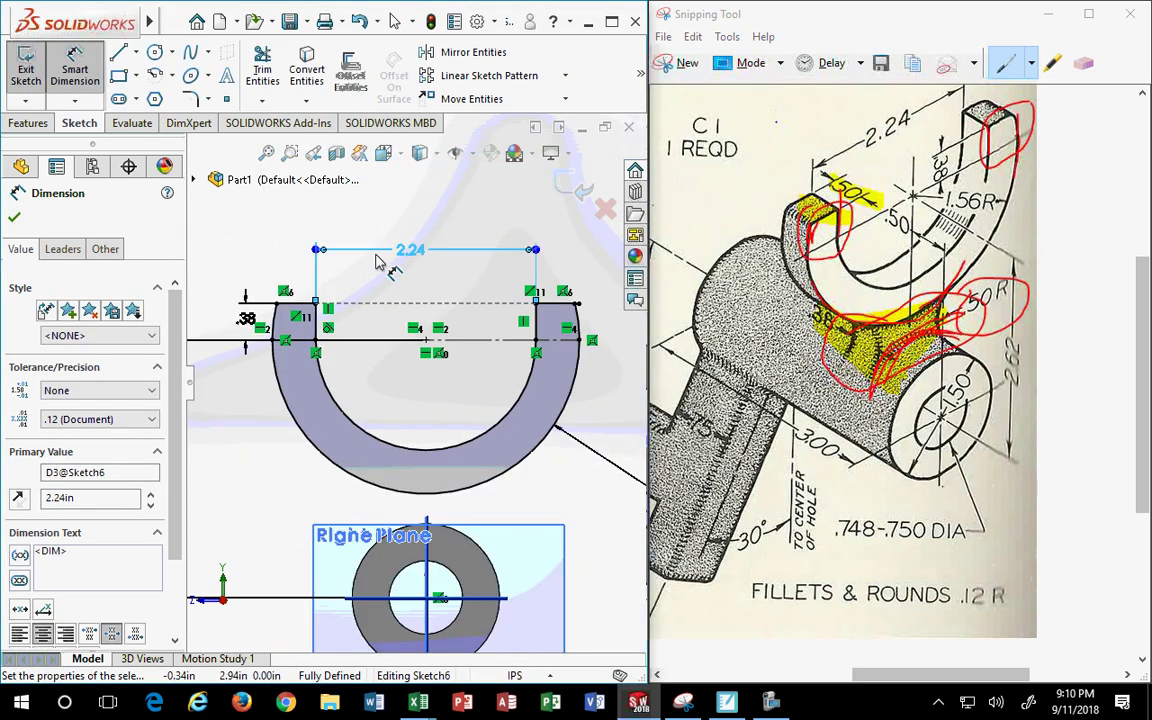
# Exit the sketch to rebuild the arm, then view the part in isometric
pyautogui.click(577, 193)
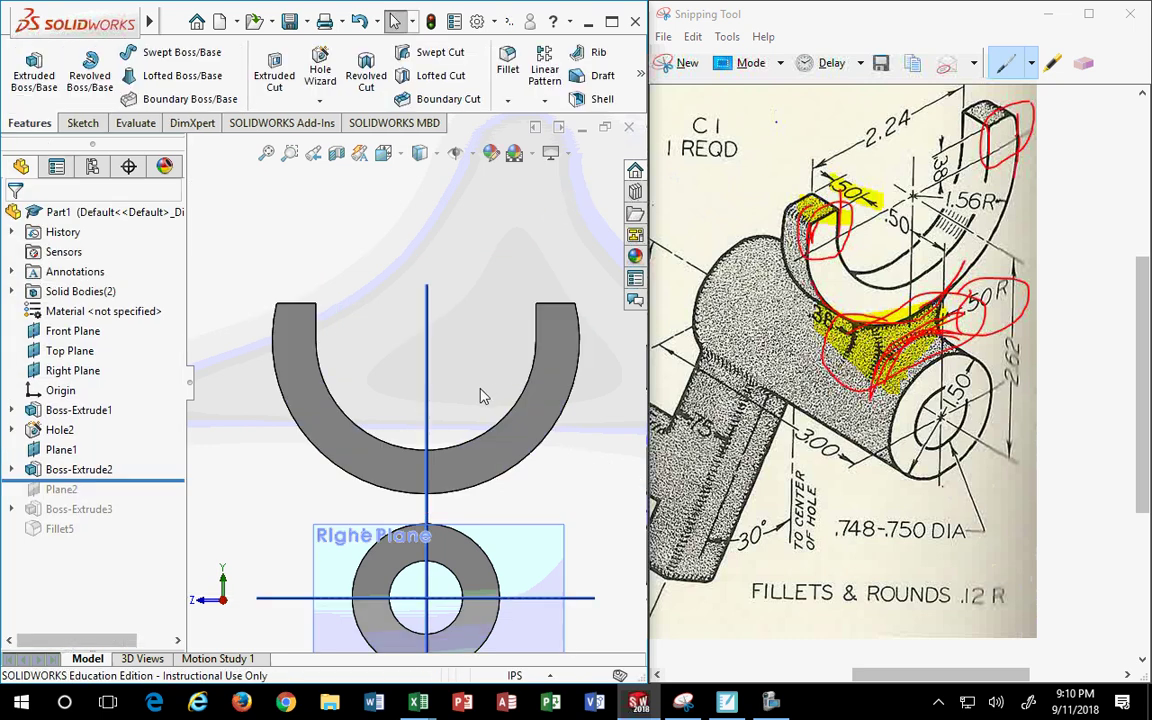
pyautogui.scroll(2, 481, 396)
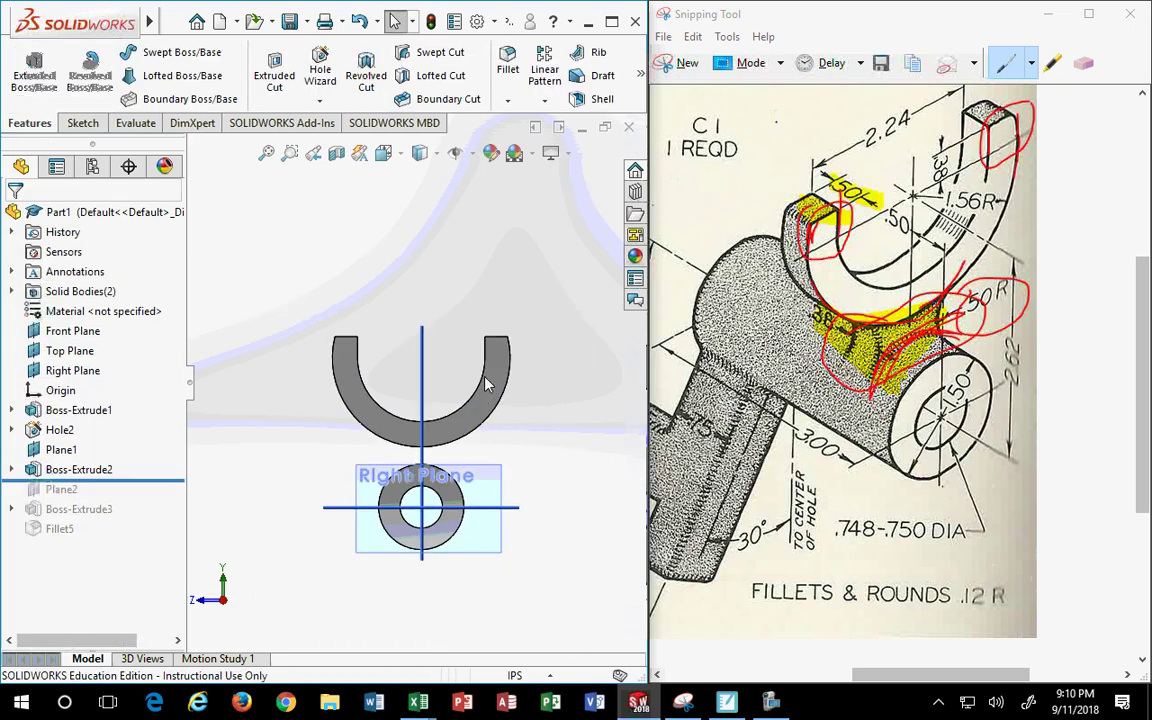
pyautogui.click(403, 159)
pyautogui.click(489, 255)
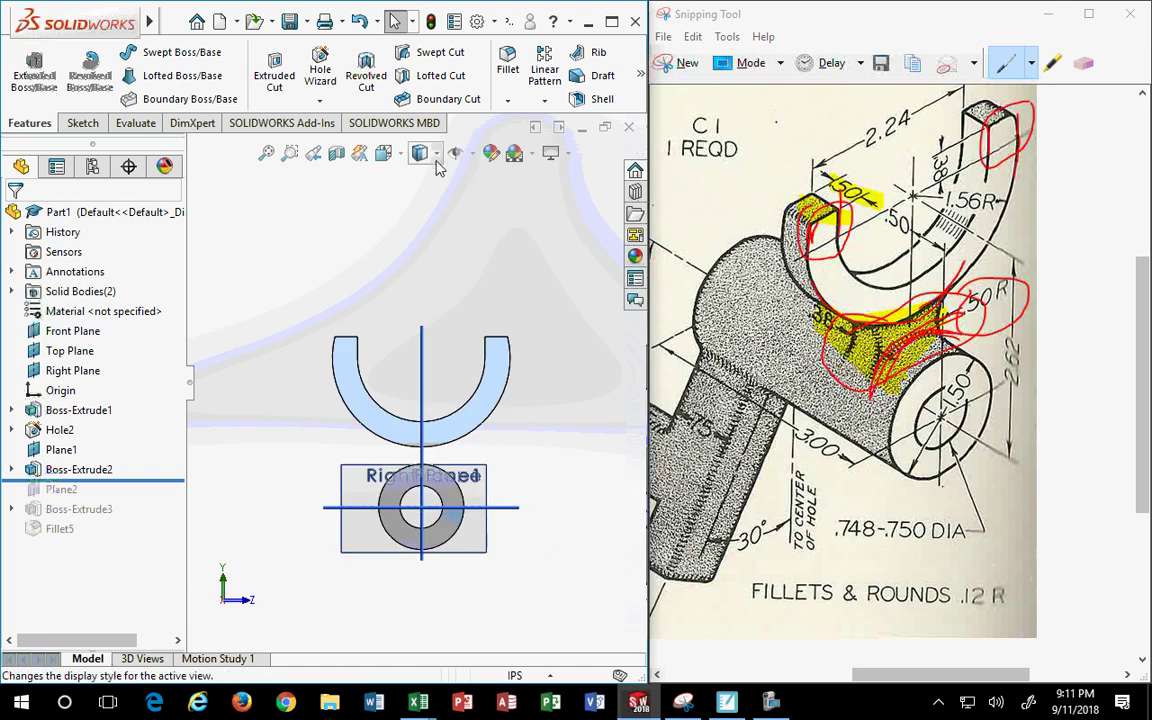
pyautogui.click(383, 153)
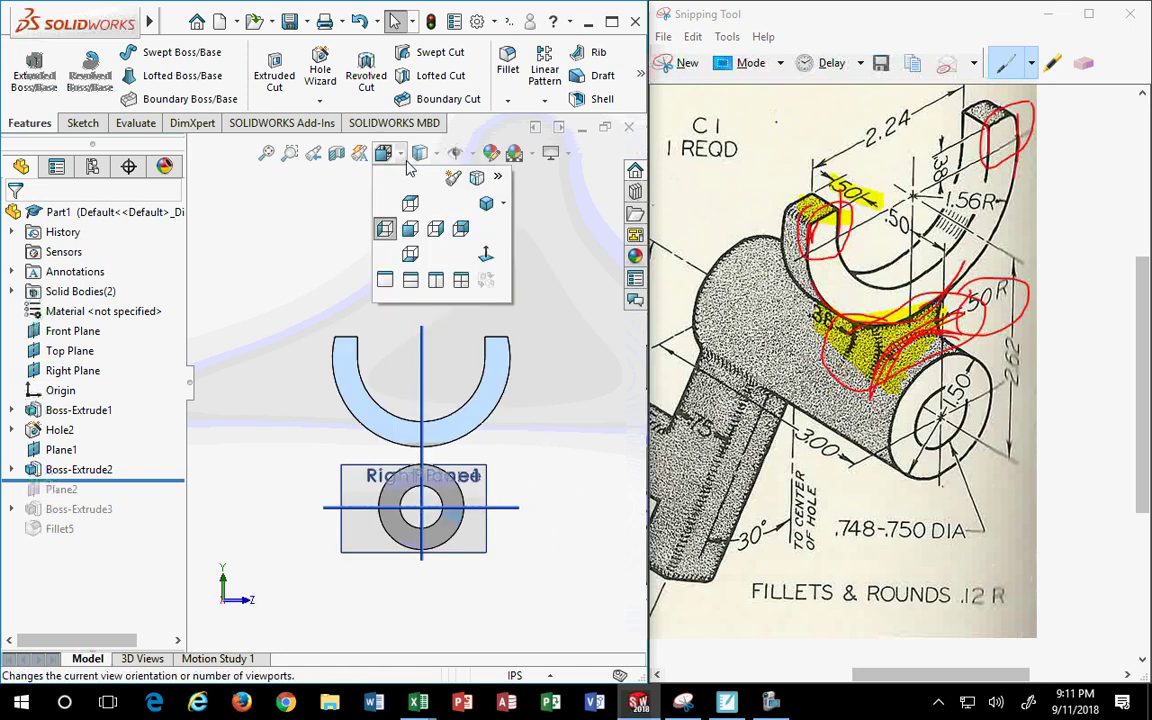
pyautogui.click(487, 204)
# Roll the model forward below Fillet5 to restore the neck and its fillets
pyautogui.scroll(-3, 485, 290)
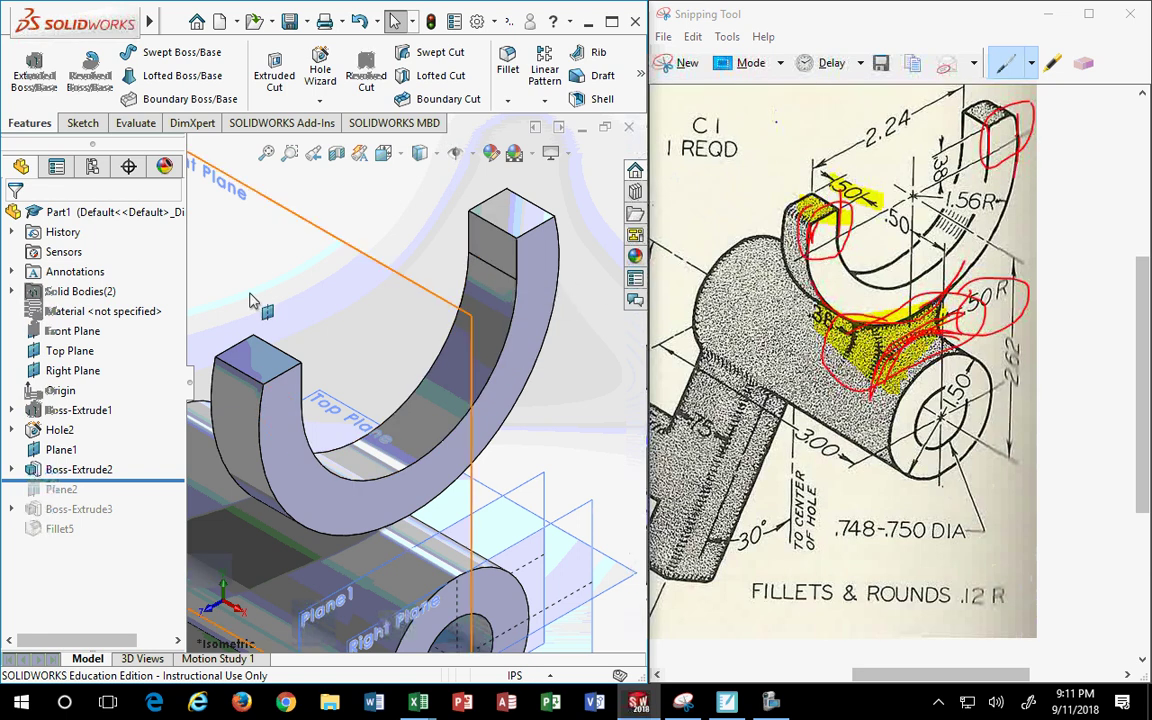
pyautogui.press('f')
pyautogui.scroll(-5, 468, 332)
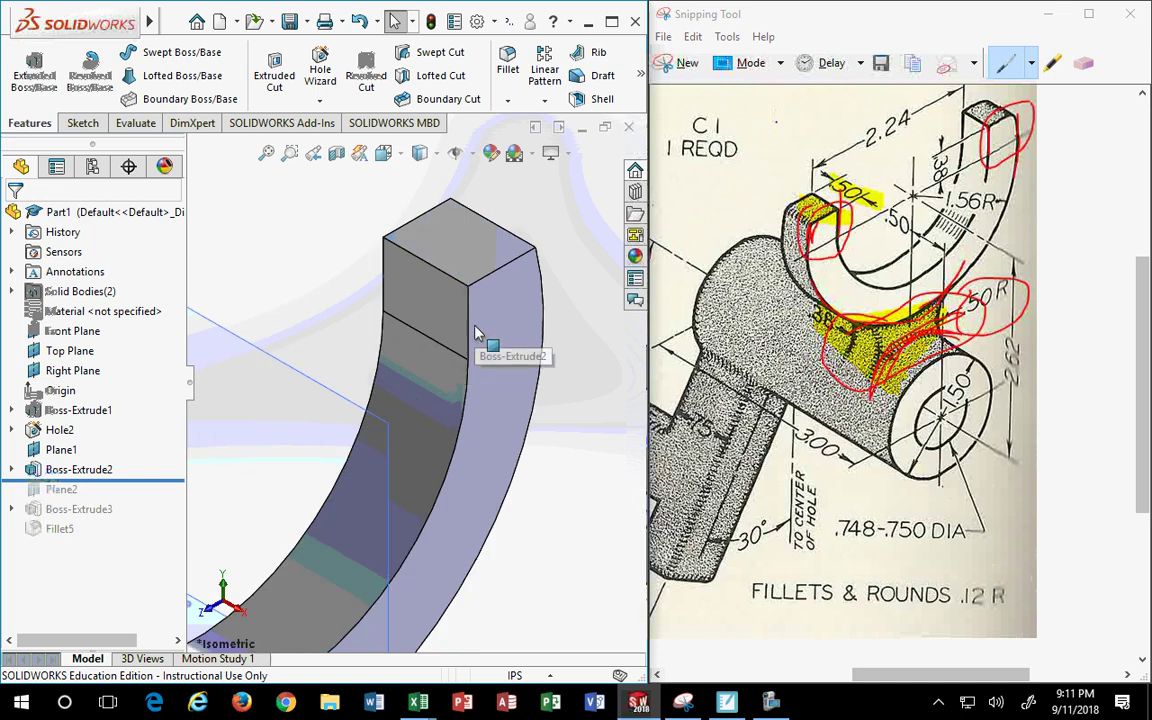
pyautogui.scroll(-2, 452, 356)
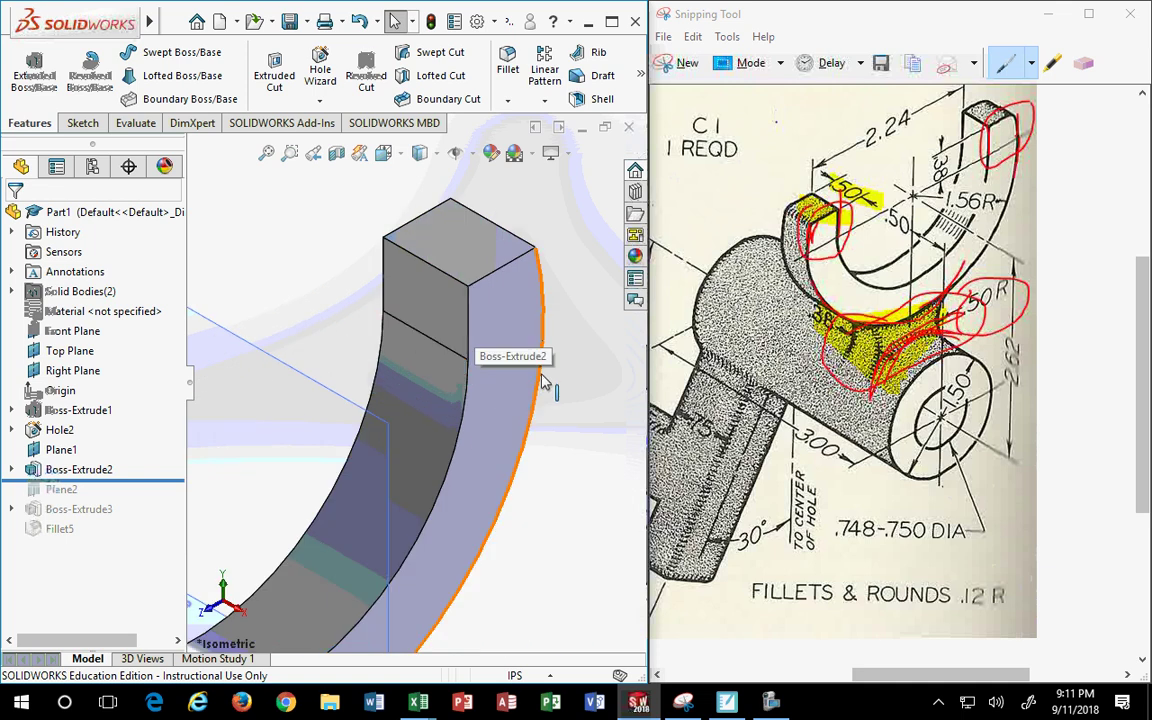
pyautogui.scroll(1, 541, 370)
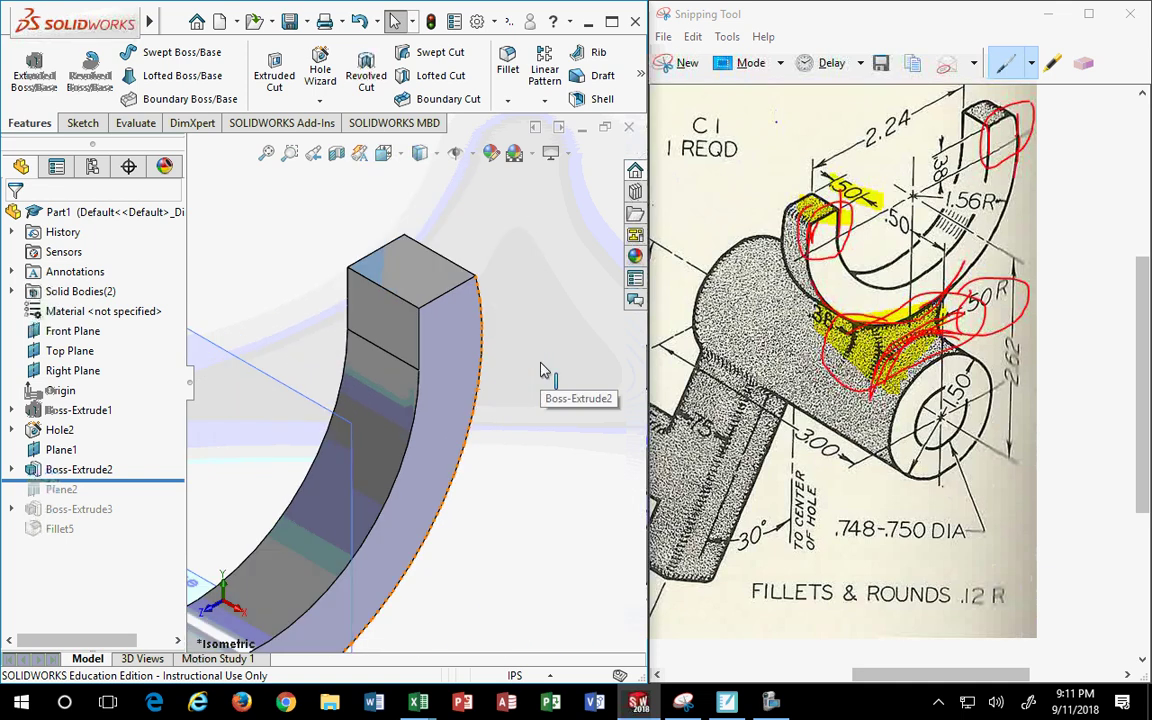
pyautogui.scroll(3, 541, 370)
pyautogui.scroll(2, 541, 370)
pyautogui.scroll(1, 541, 370)
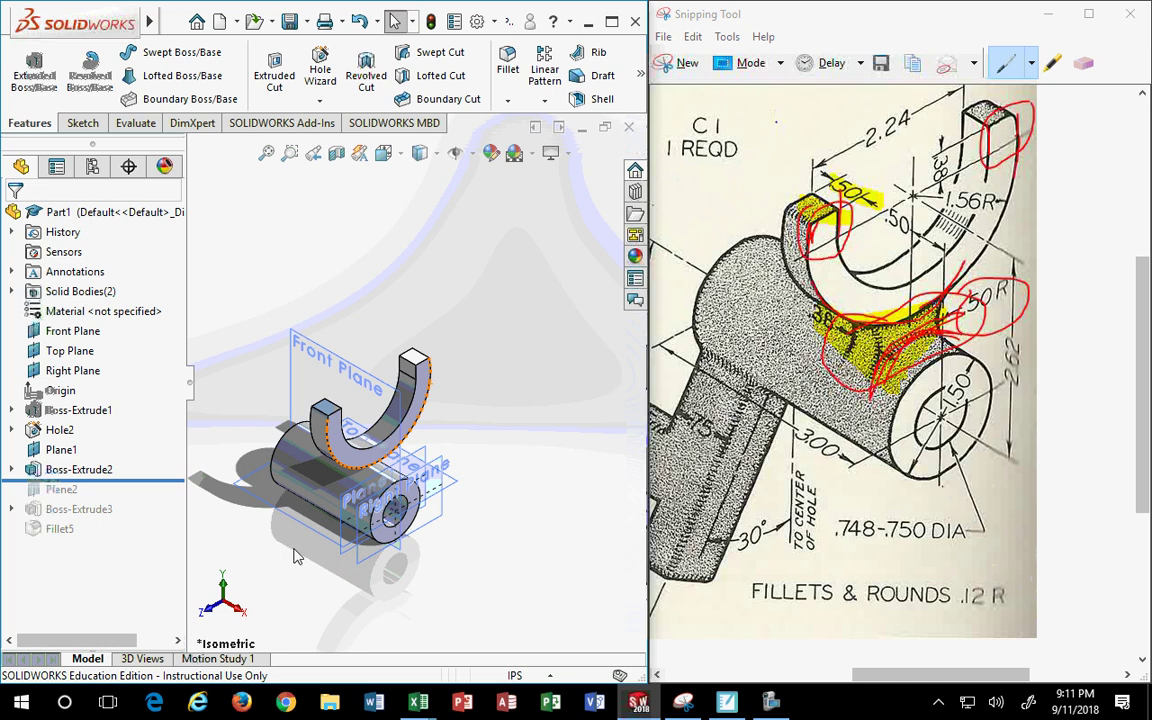
pyautogui.scroll(-2, 280, 543)
pyautogui.scroll(-1, 280, 543)
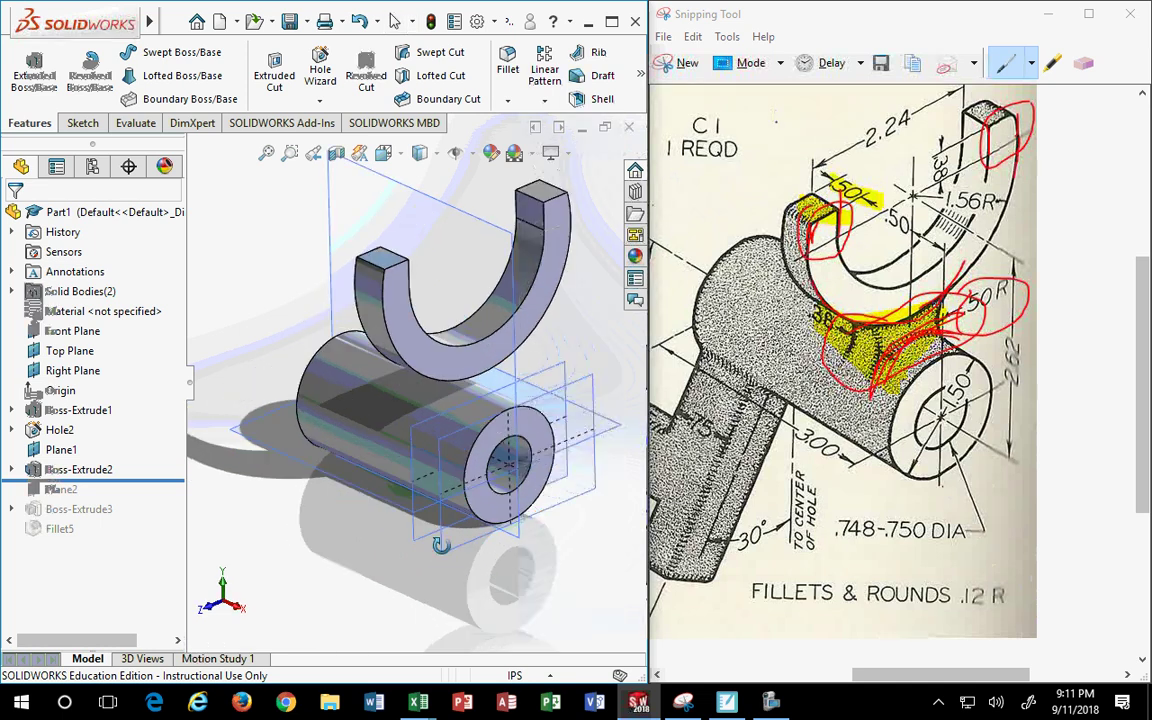
pyautogui.scroll(-1, 280, 543)
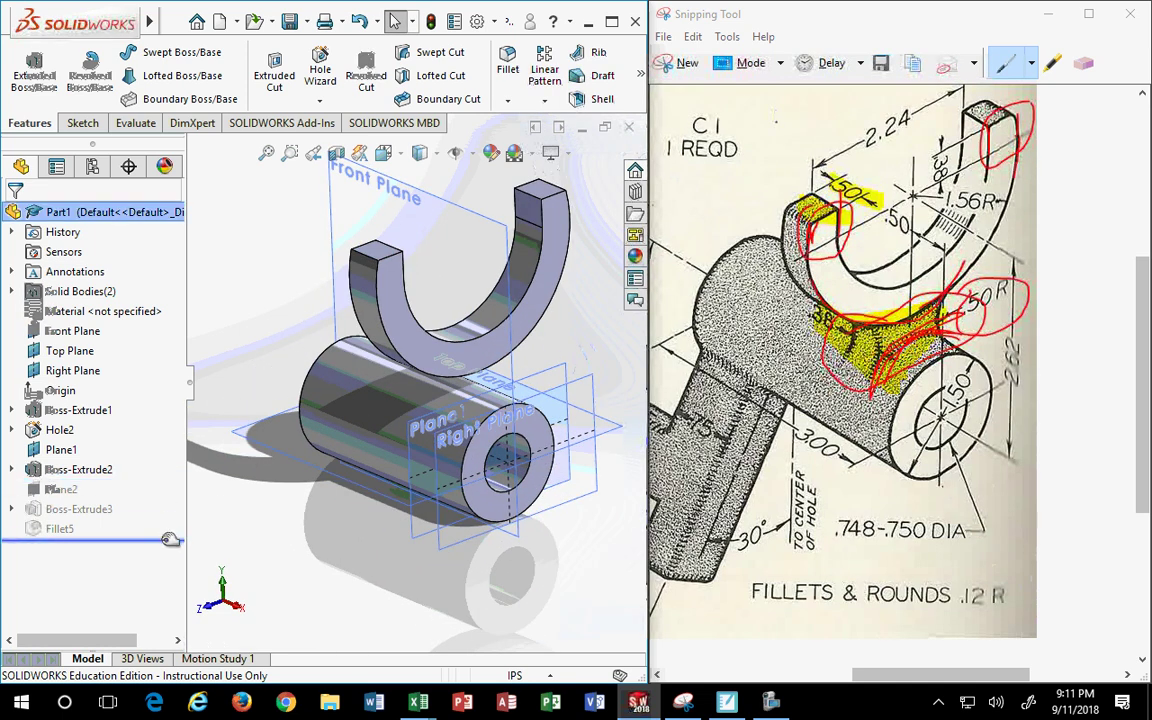
pyautogui.moveTo(168, 479); pyautogui.dragTo(160, 519)
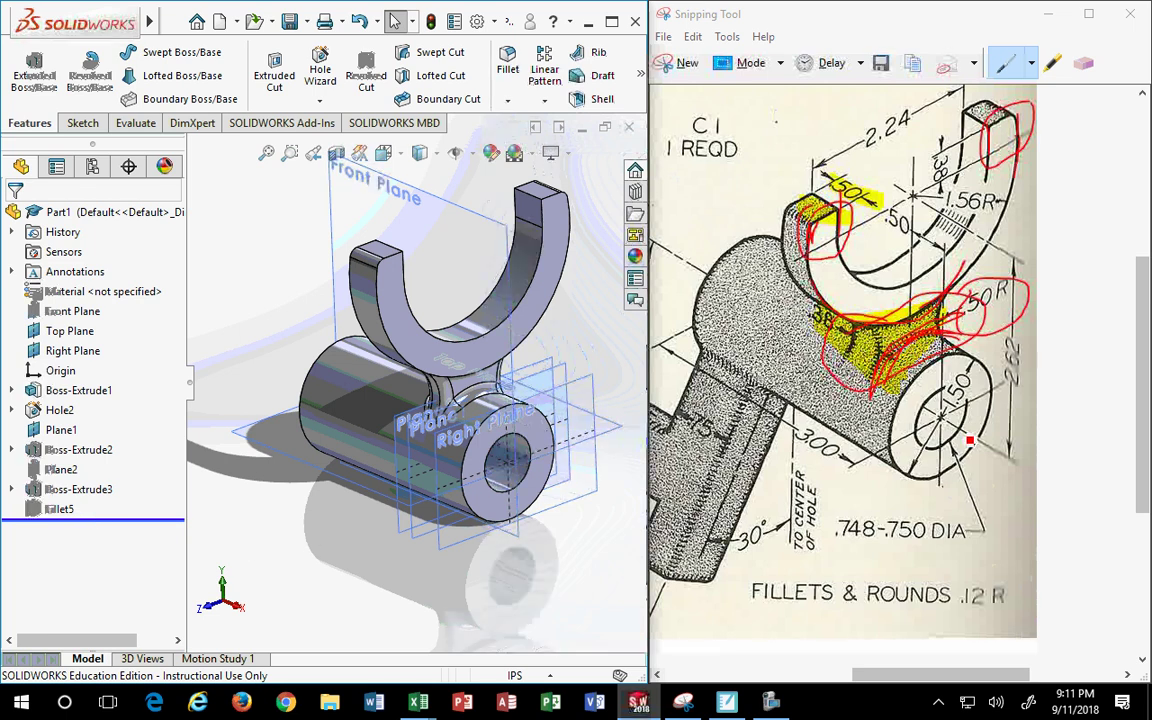
# Pan the reference drawing to the 30° arm, then open the Reference Geometry list
pyautogui.click(734, 425)
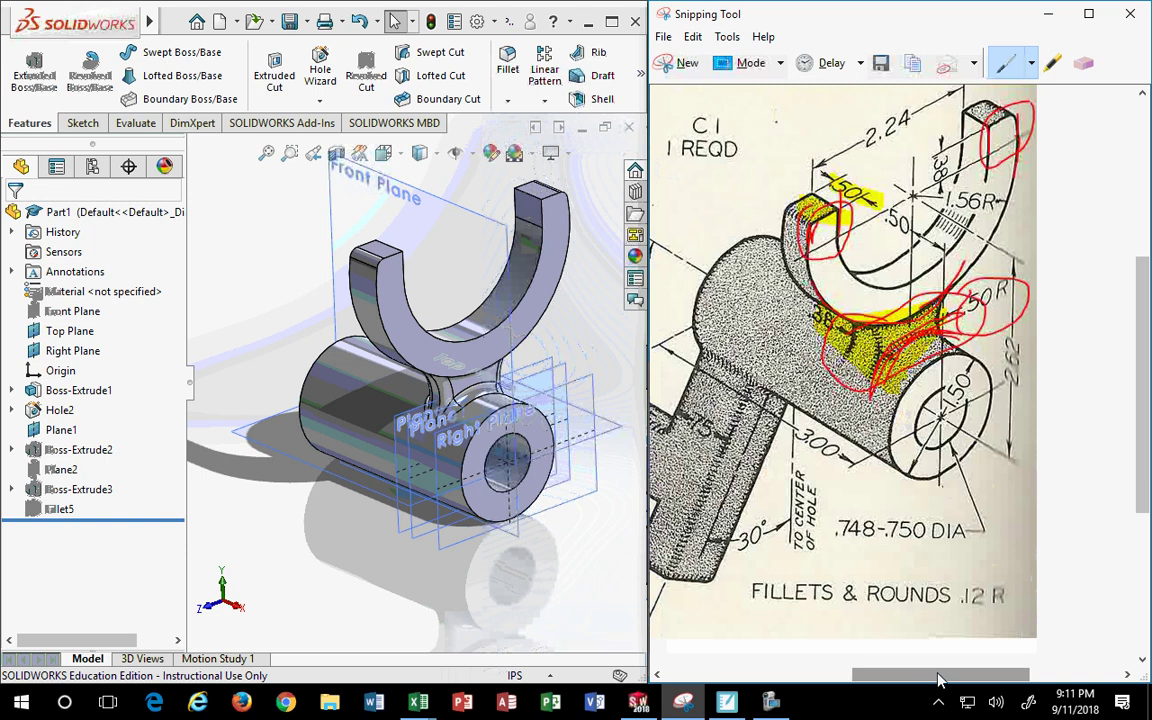
pyautogui.moveTo(933, 675); pyautogui.dragTo(876, 675)
pyautogui.moveTo(323, 572); pyautogui.dragTo(370, 495, button='middle')
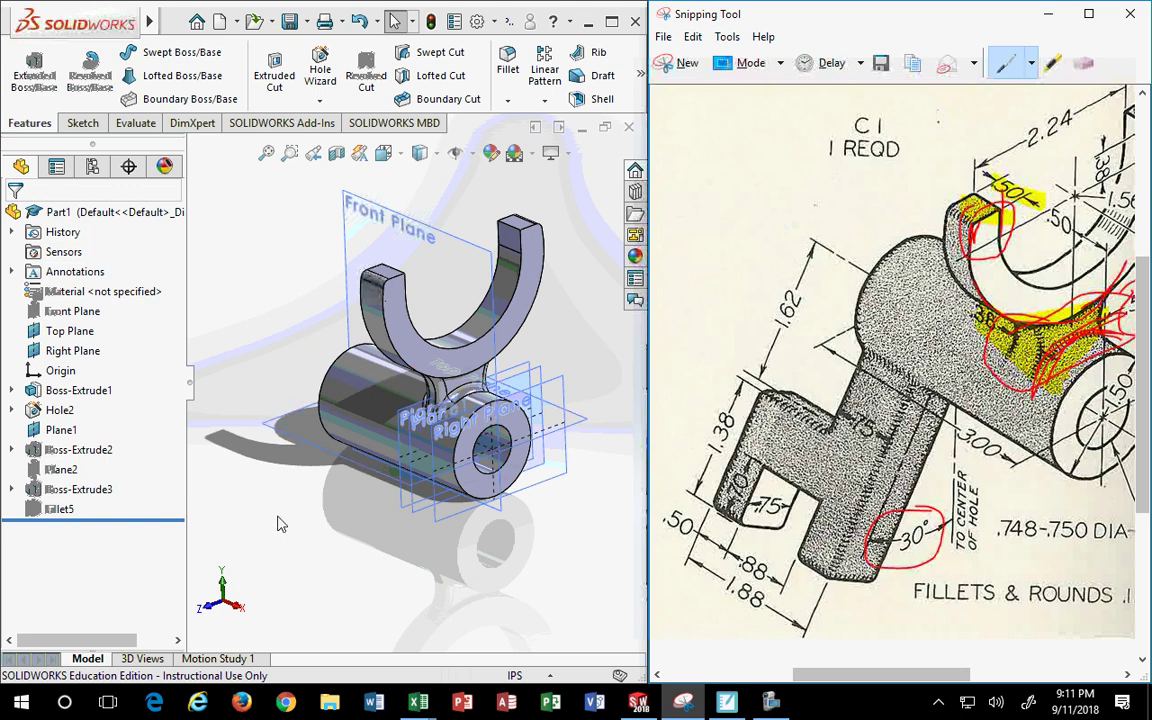
pyautogui.click(632, 76)
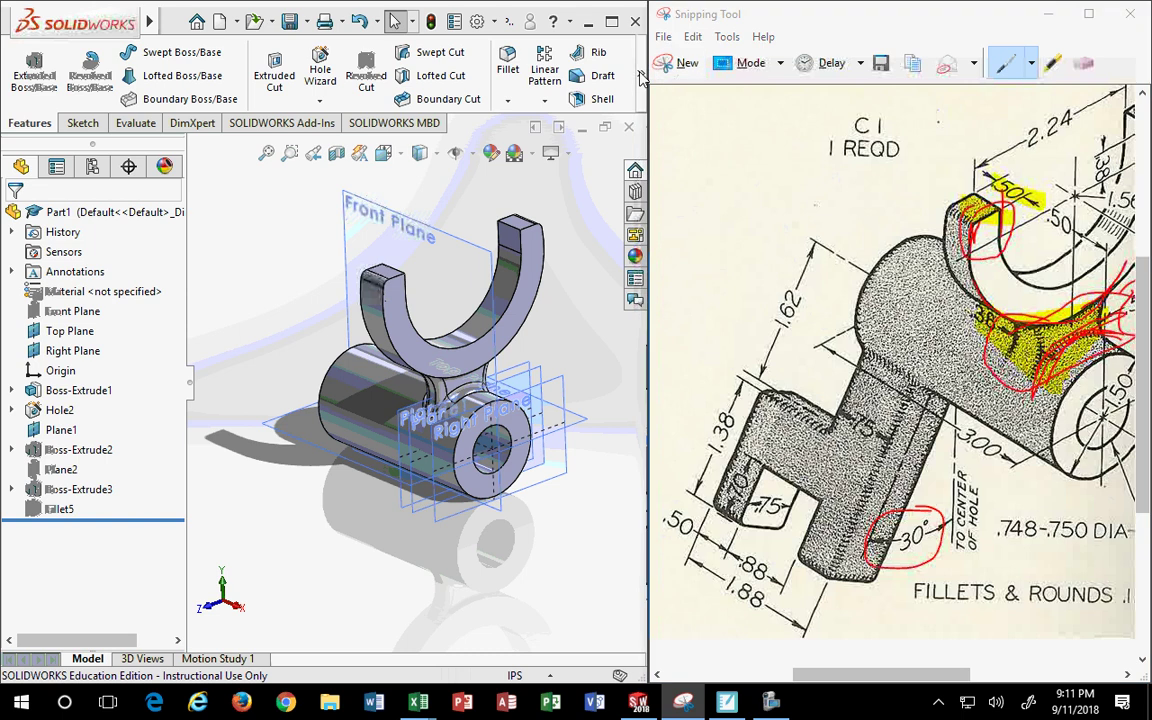
pyautogui.click(502, 176)
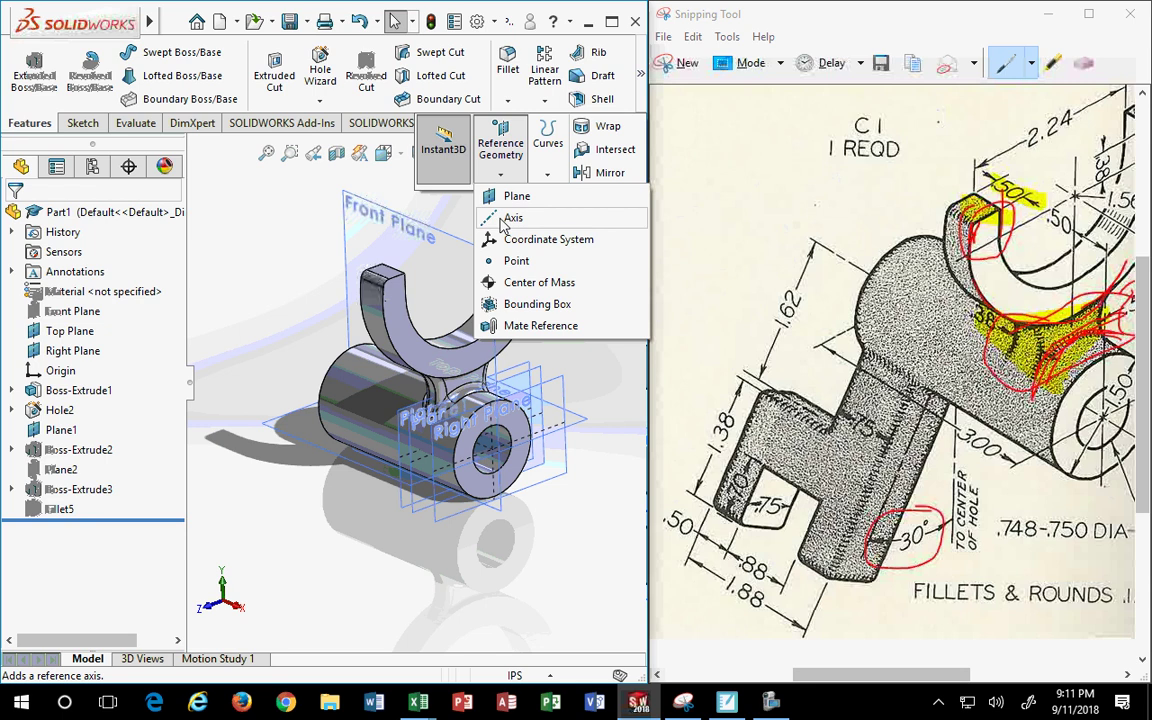
# Turn on Temporary Axes to reveal the axis through the hub's hole
pyautogui.click(238, 22)
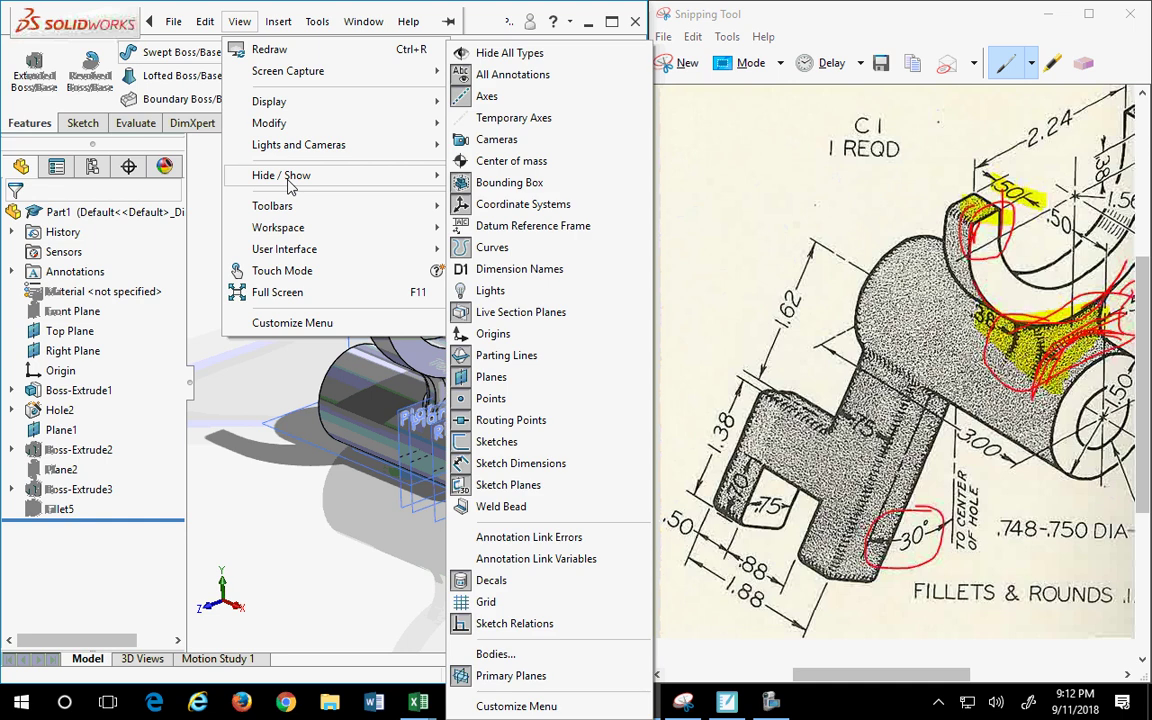
pyautogui.moveTo(281, 175)
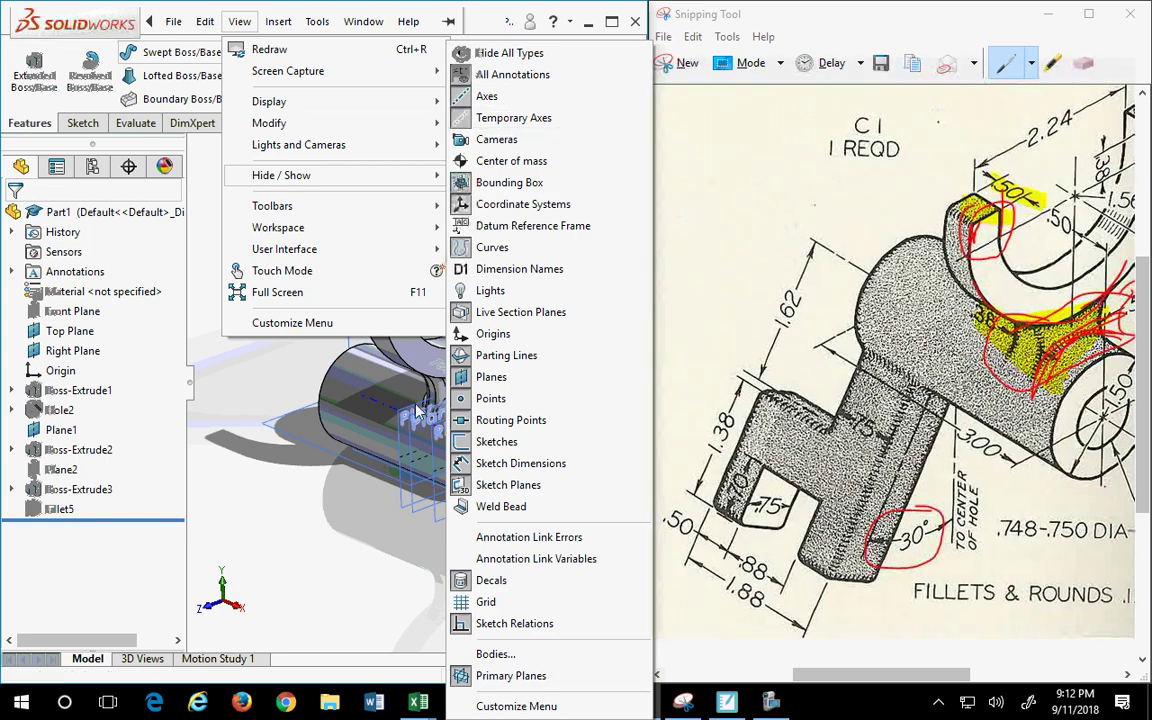
pyautogui.click(336, 518)
pyautogui.scroll(-3, 482, 467)
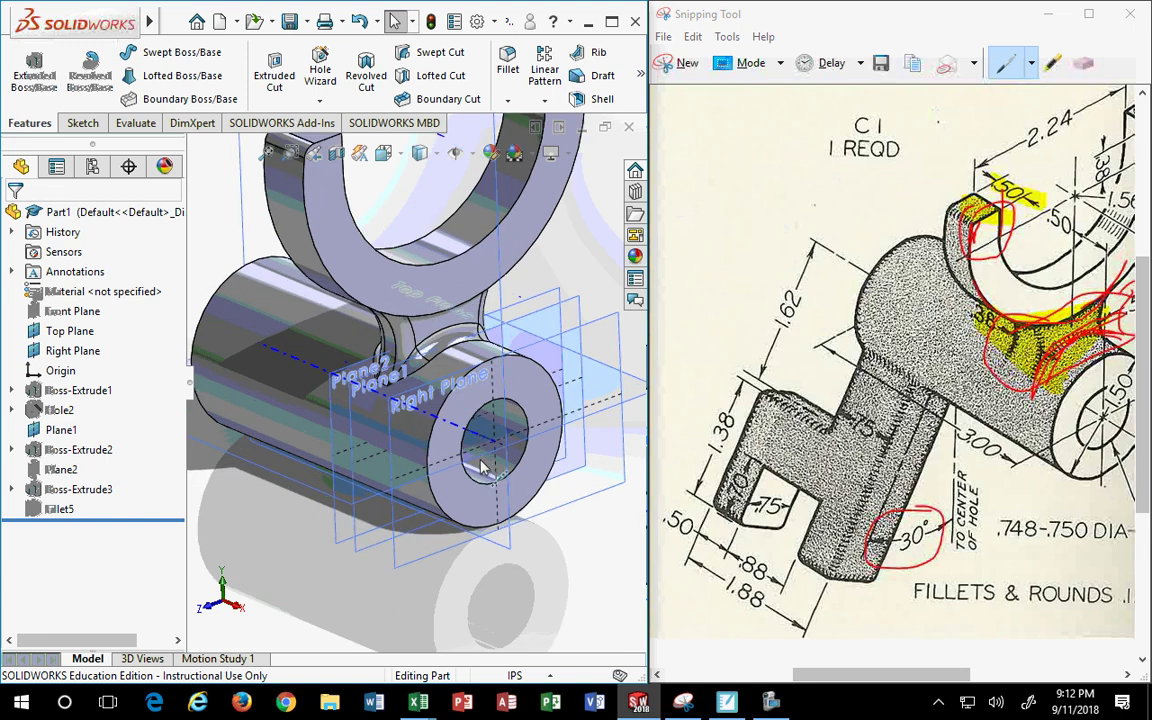
# Select the Front Plane and reopen the Reference Geometry list
pyautogui.click(500, 420)
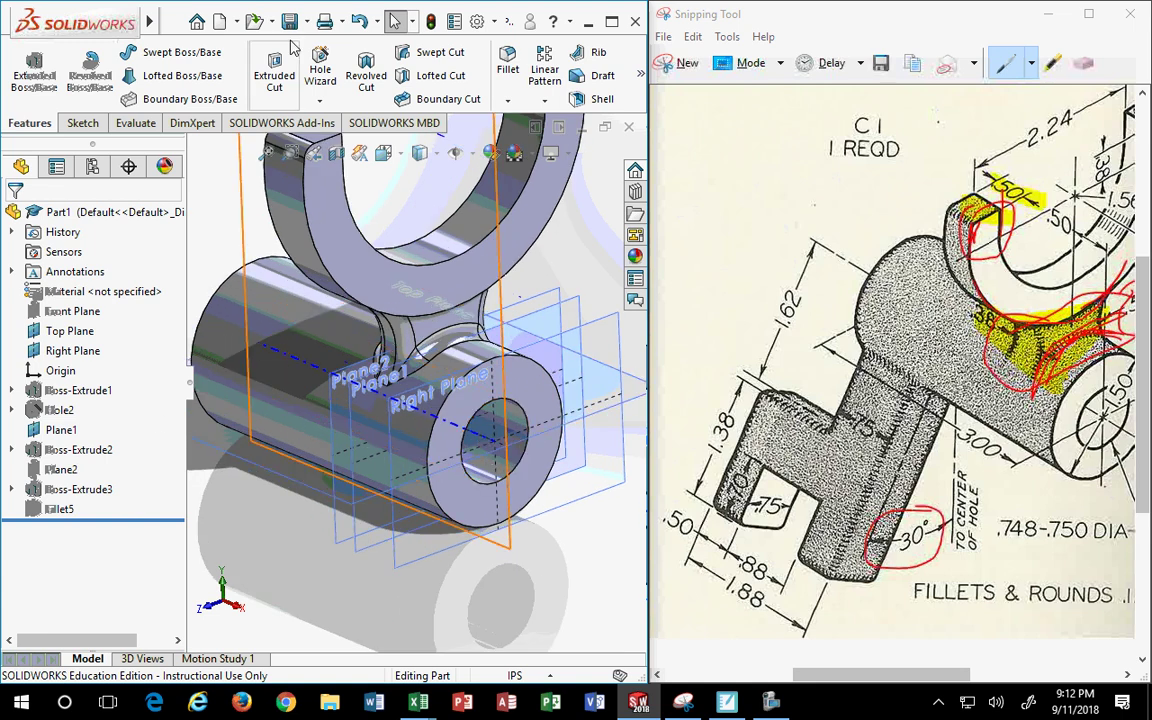
pyautogui.click(641, 76)
pyautogui.click(500, 145)
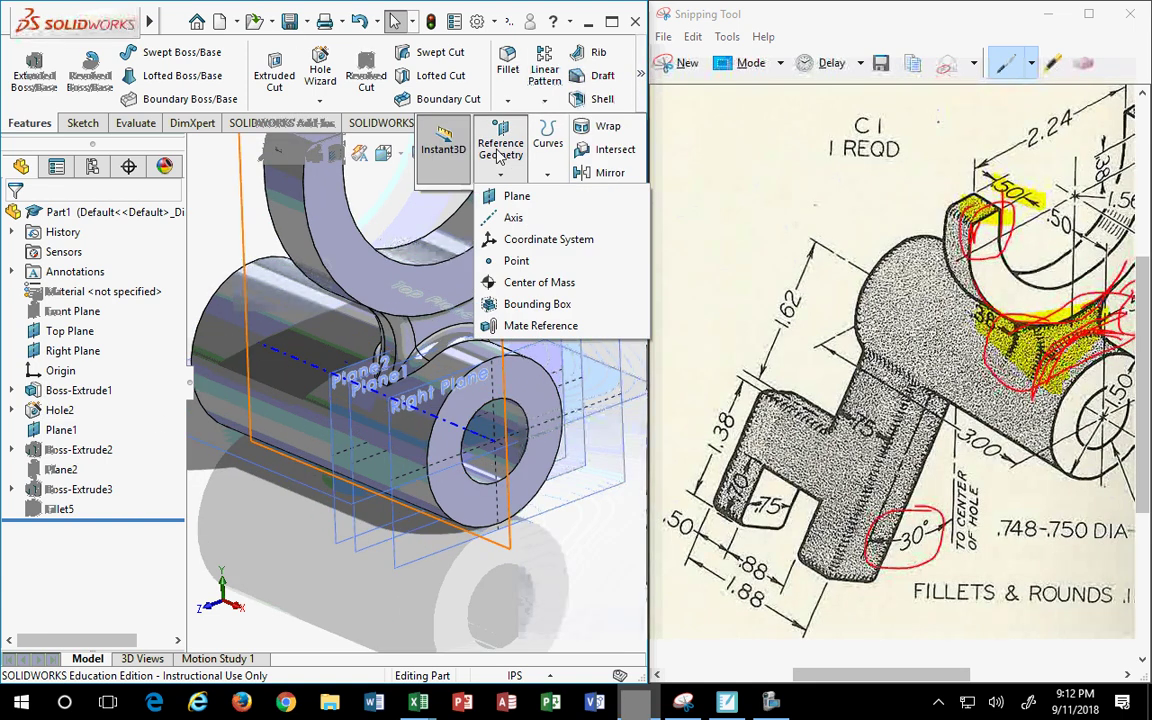
# Create a plane through the hub axis at 30° from the Front Plane
pyautogui.click(515, 204)
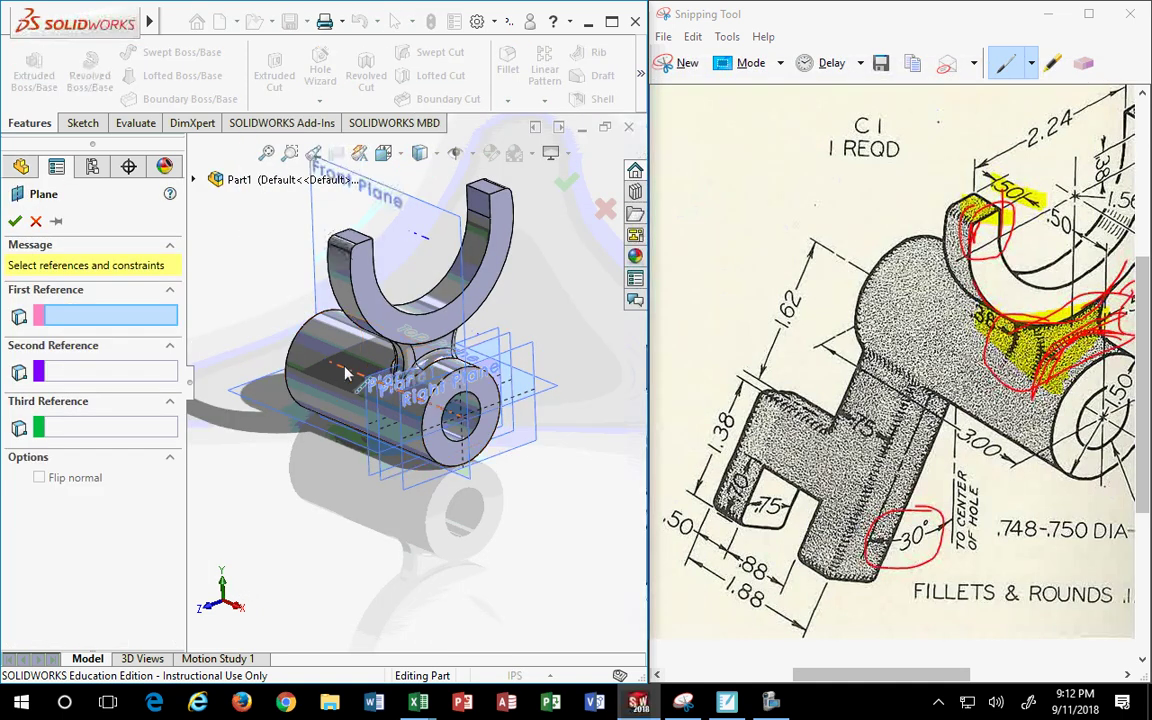
pyautogui.click(378, 192)
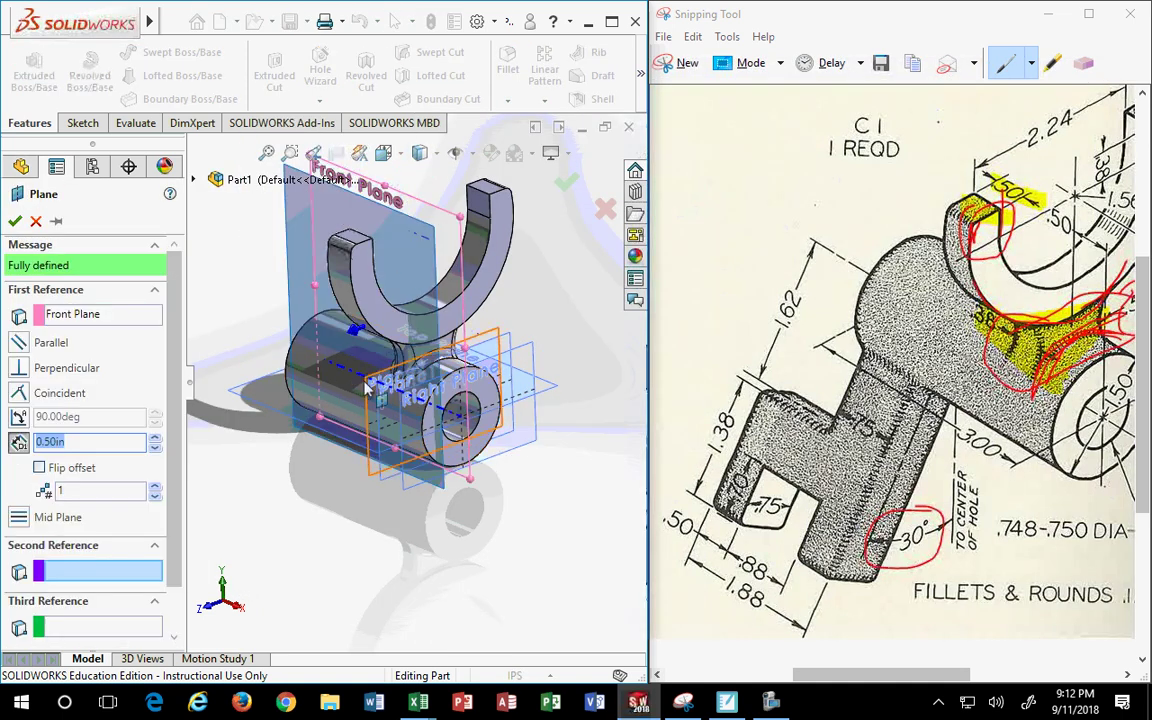
pyautogui.click(370, 388)
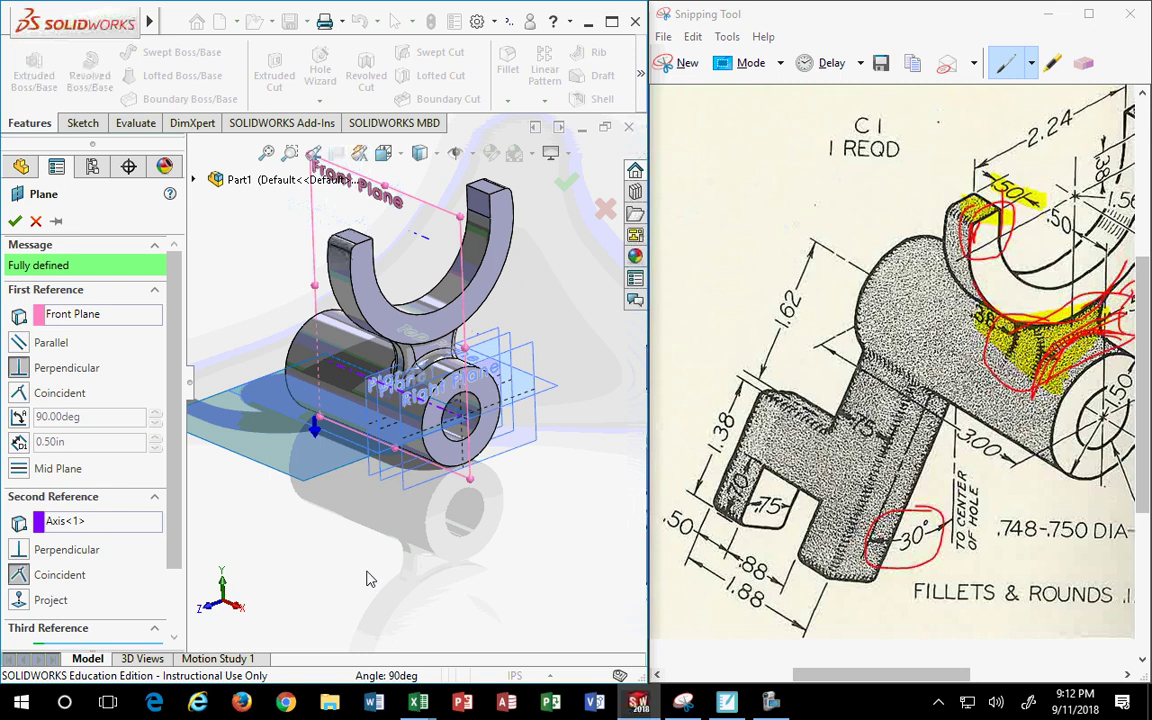
pyautogui.moveTo(367, 578)
pyautogui.mouseDown(button='middle')
pyautogui.moveTo(342, 527)
pyautogui.moveTo(303, 532)
pyautogui.mouseUp(button='middle')
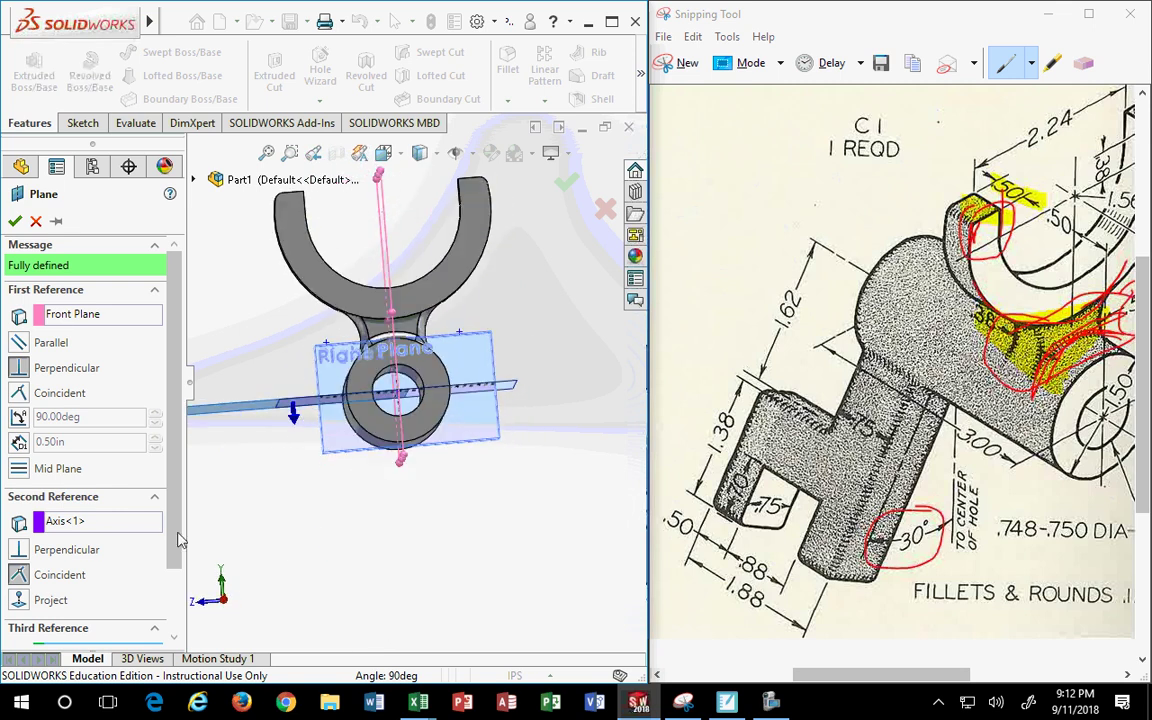
pyautogui.click(19, 417)
pyautogui.click(98, 415)
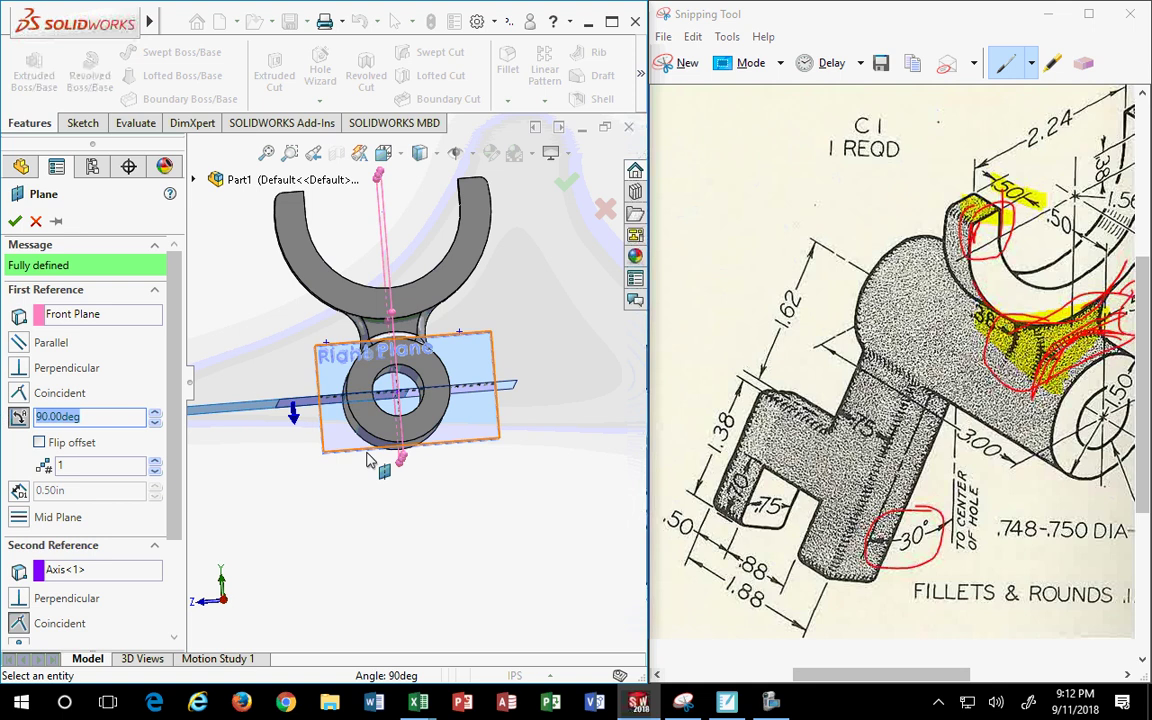
pyautogui.write('30')
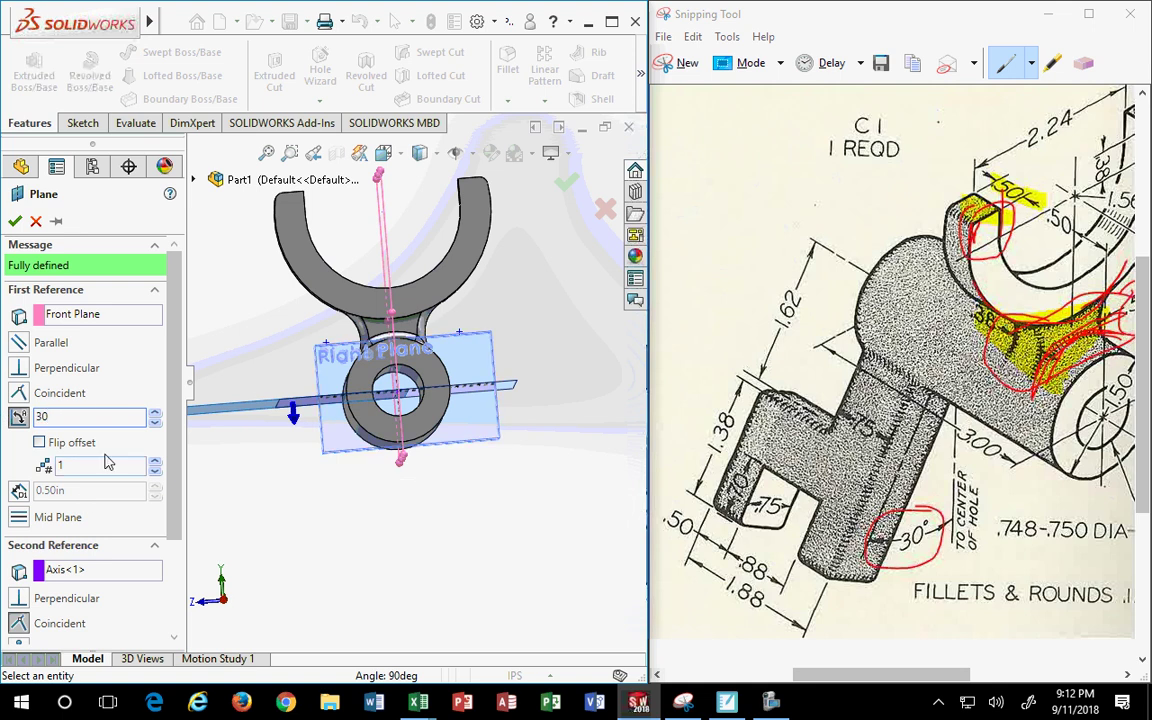
pyautogui.click(40, 443)
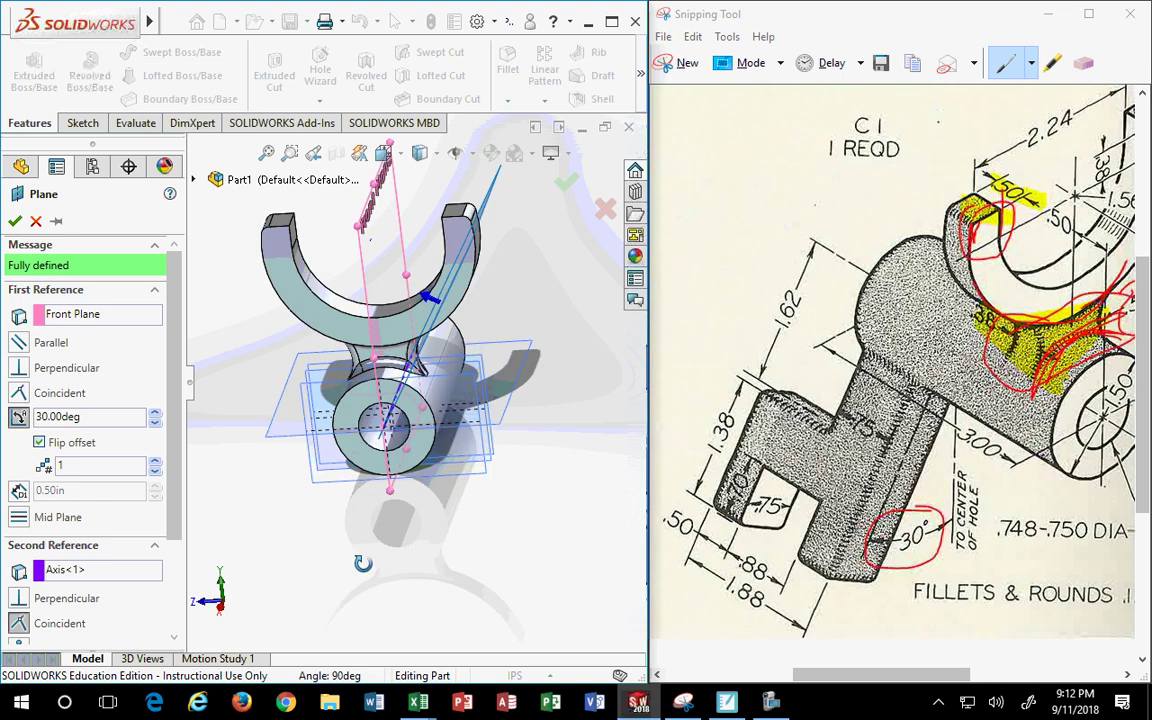
# Compare the plane's two tilt directions from the right and isometric views
pyautogui.moveTo(360, 550); pyautogui.dragTo(355, 539, button='middle')
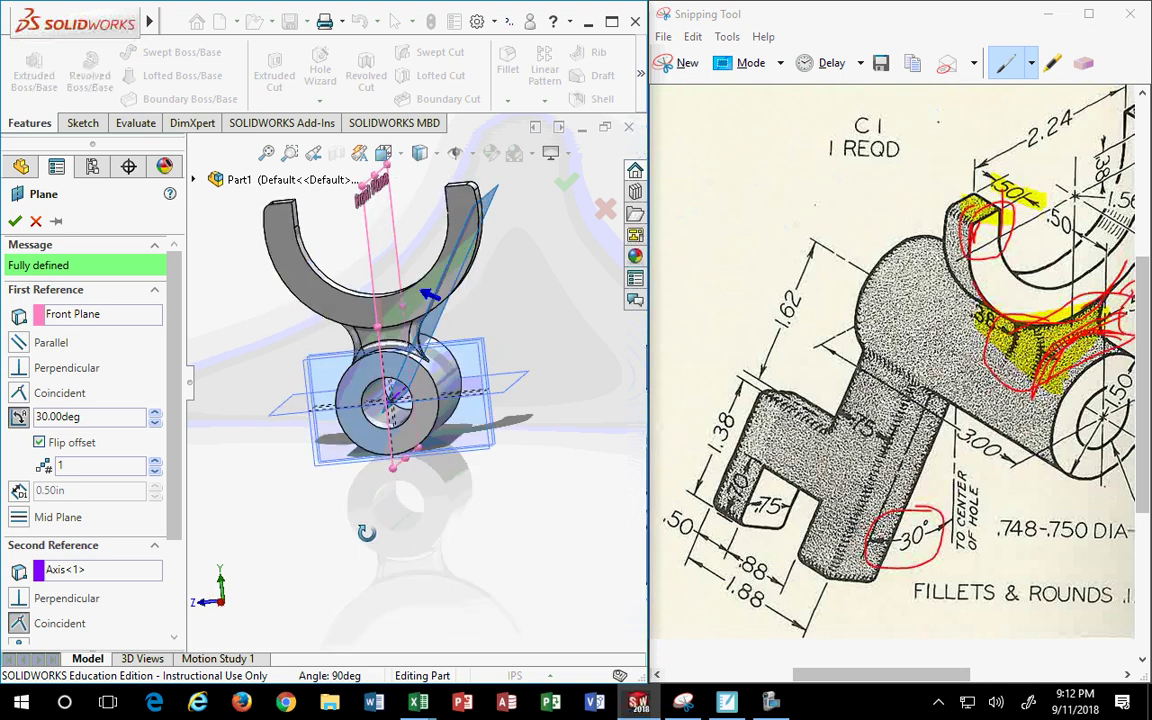
pyautogui.click(39, 443)
pyautogui.click(39, 443)
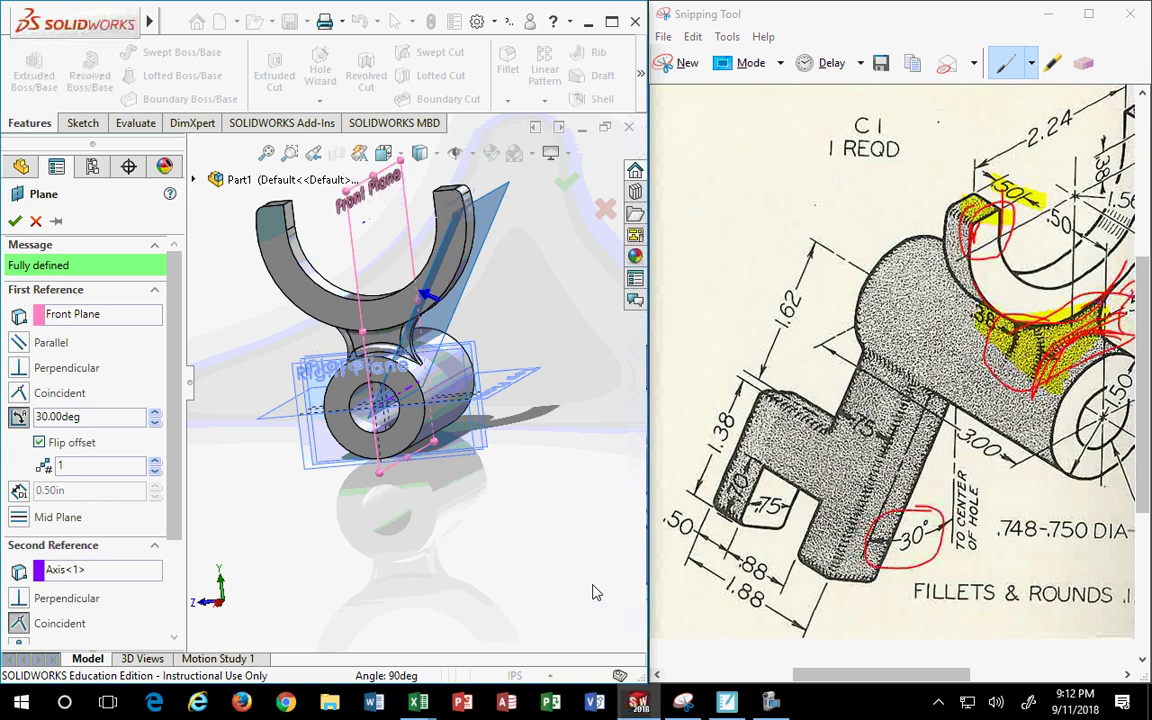
pyautogui.moveTo(465, 537)
pyautogui.mouseDown(button='middle')
pyautogui.moveTo(483, 512)
pyautogui.moveTo(478, 463)
pyautogui.mouseUp(button='middle')
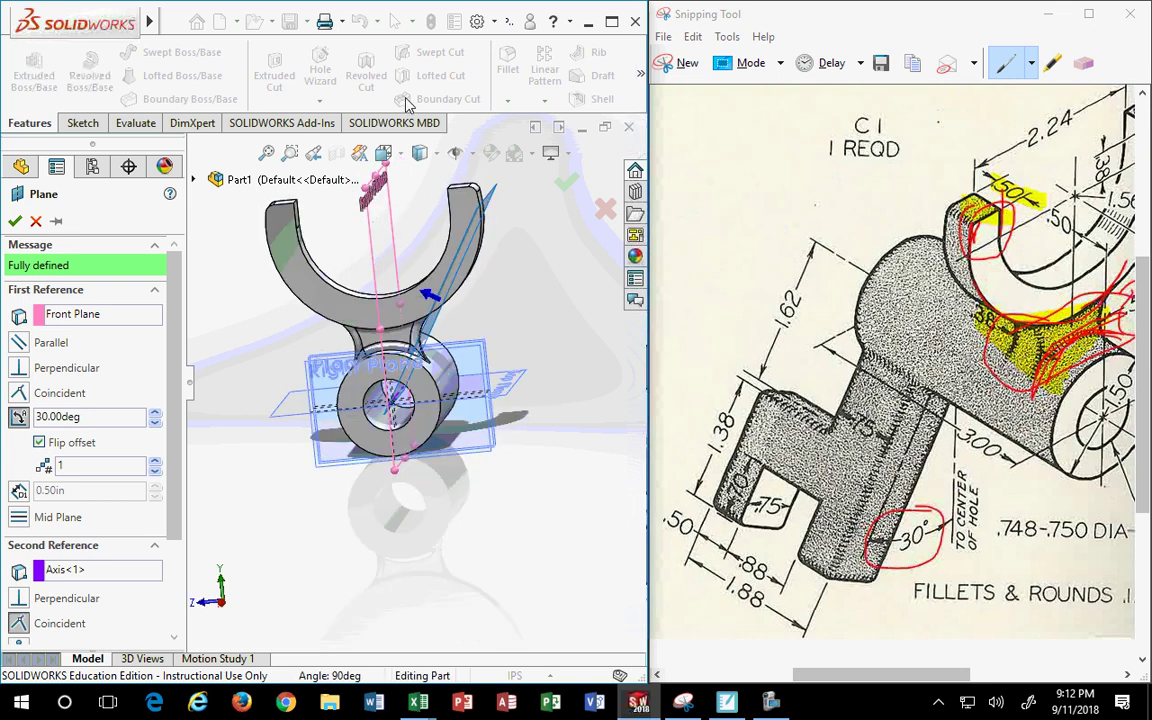
pyautogui.click(402, 155)
pyautogui.click(484, 256)
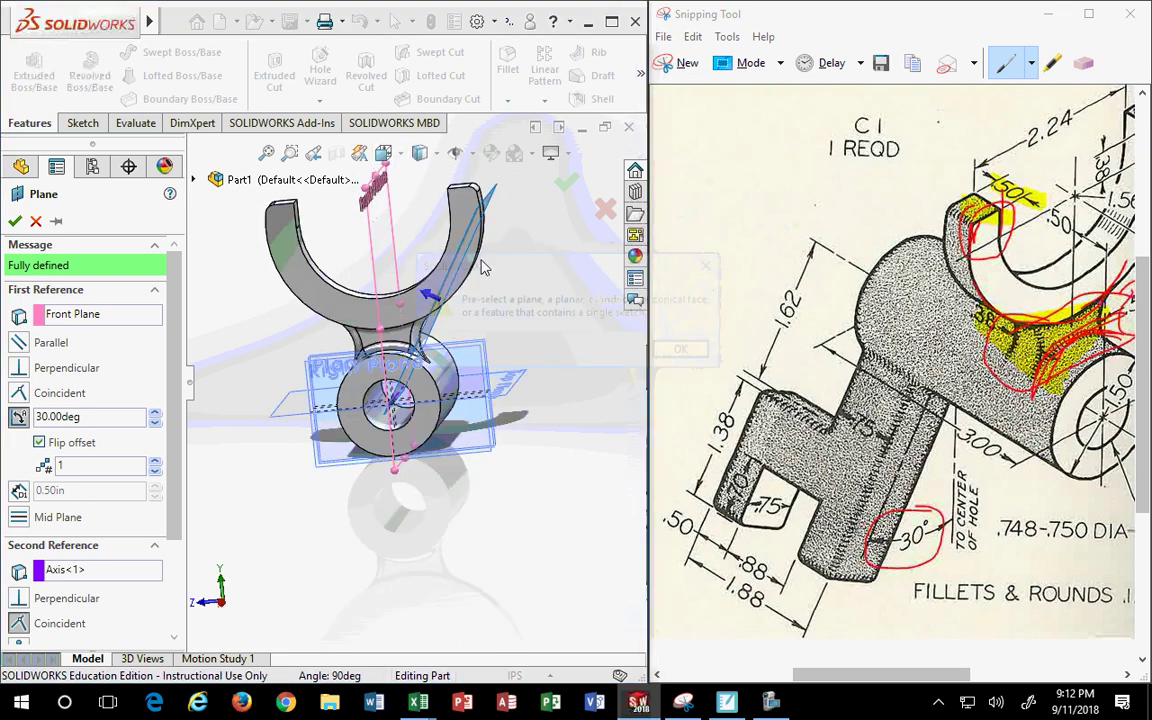
pyautogui.click(687, 352)
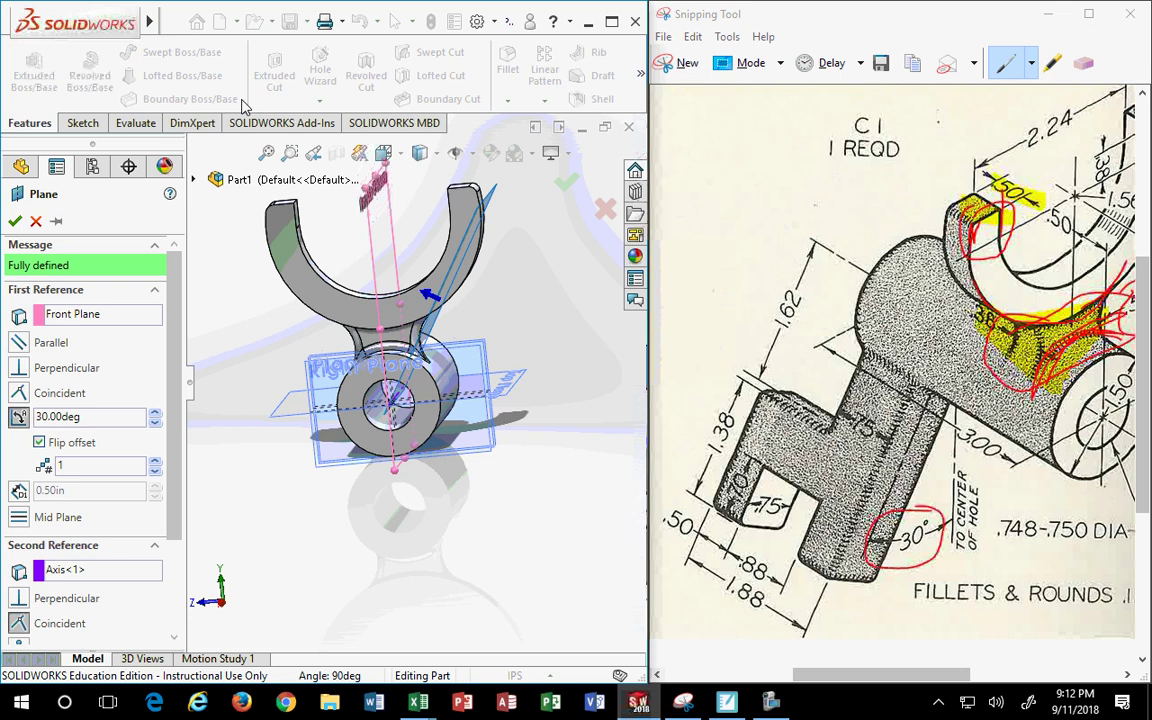
pyautogui.click(383, 153)
pyautogui.click(440, 230)
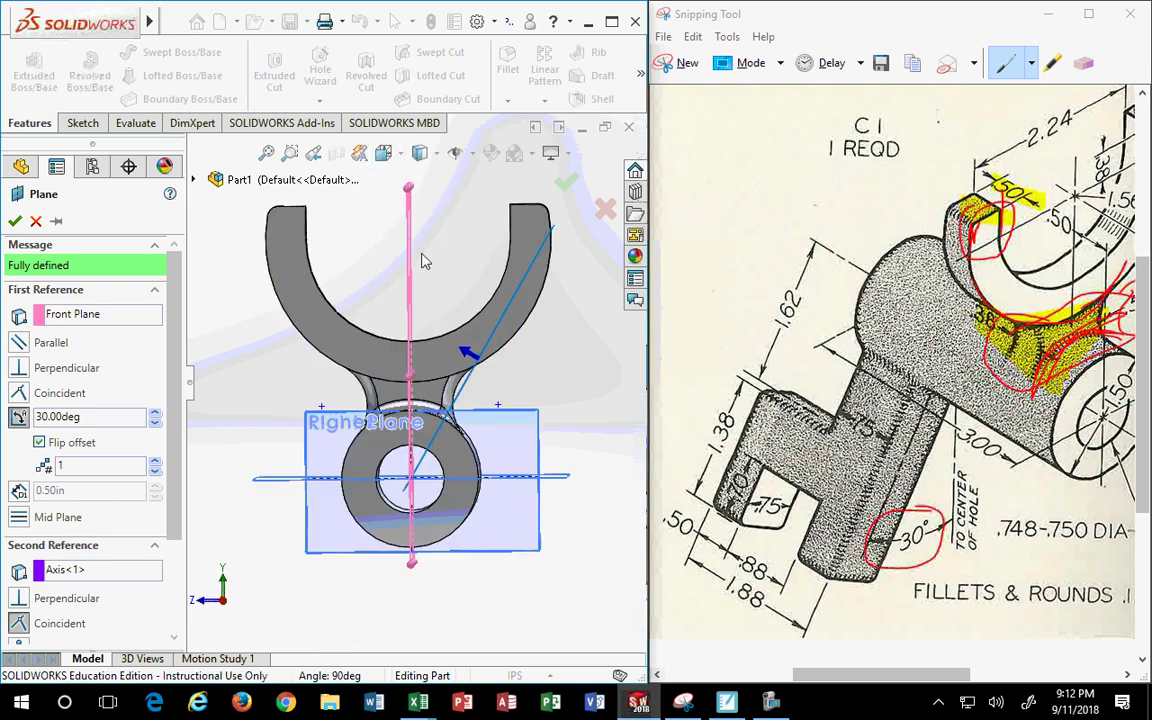
pyautogui.click(39, 444)
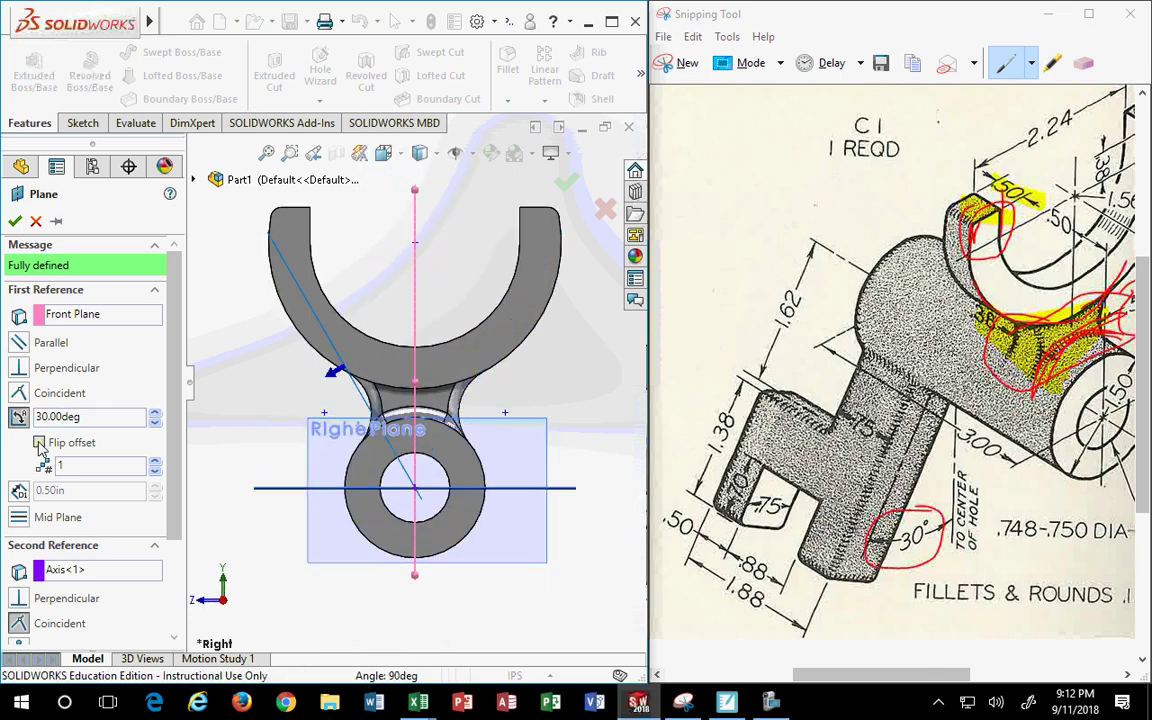
pyautogui.click(39, 443)
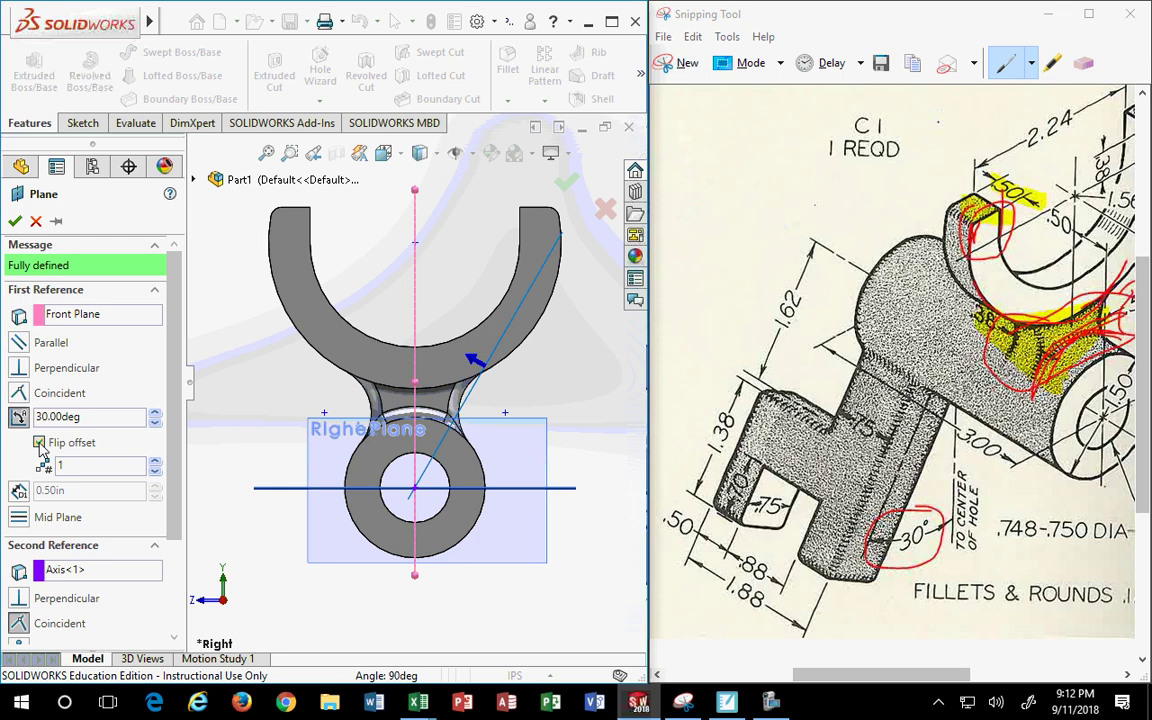
pyautogui.click(39, 443)
pyautogui.click(39, 443)
pyautogui.click(39, 443)
pyautogui.click(39, 443)
pyautogui.click(403, 160)
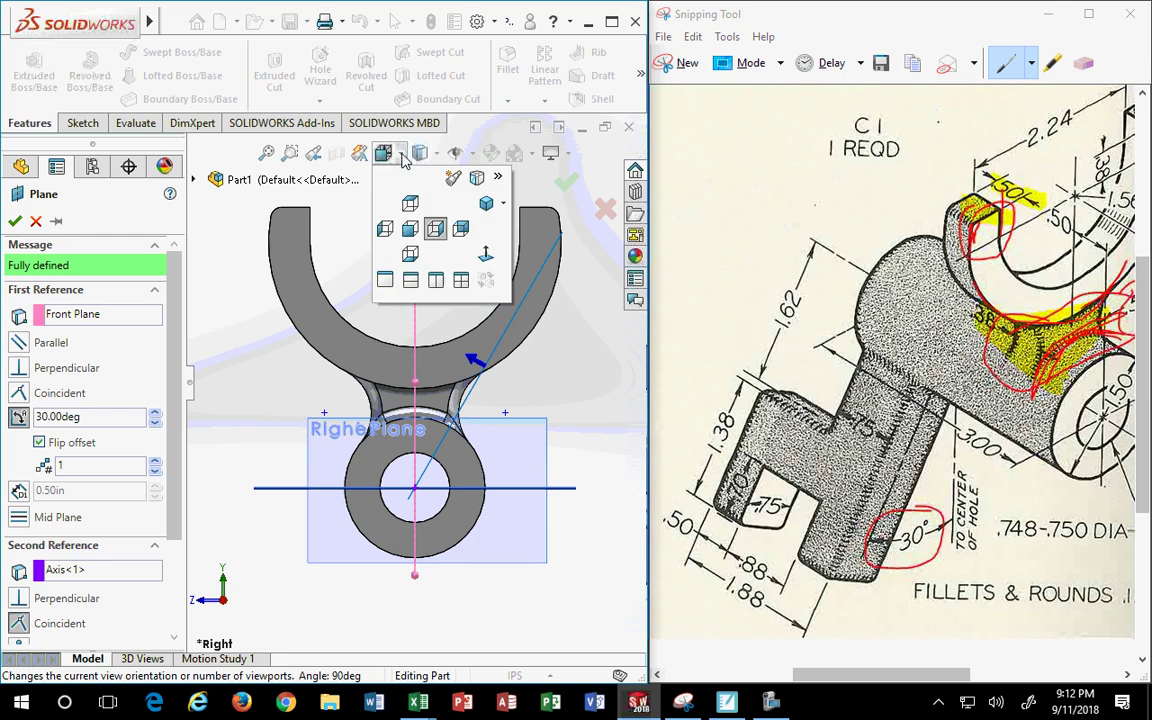
pyautogui.click(487, 205)
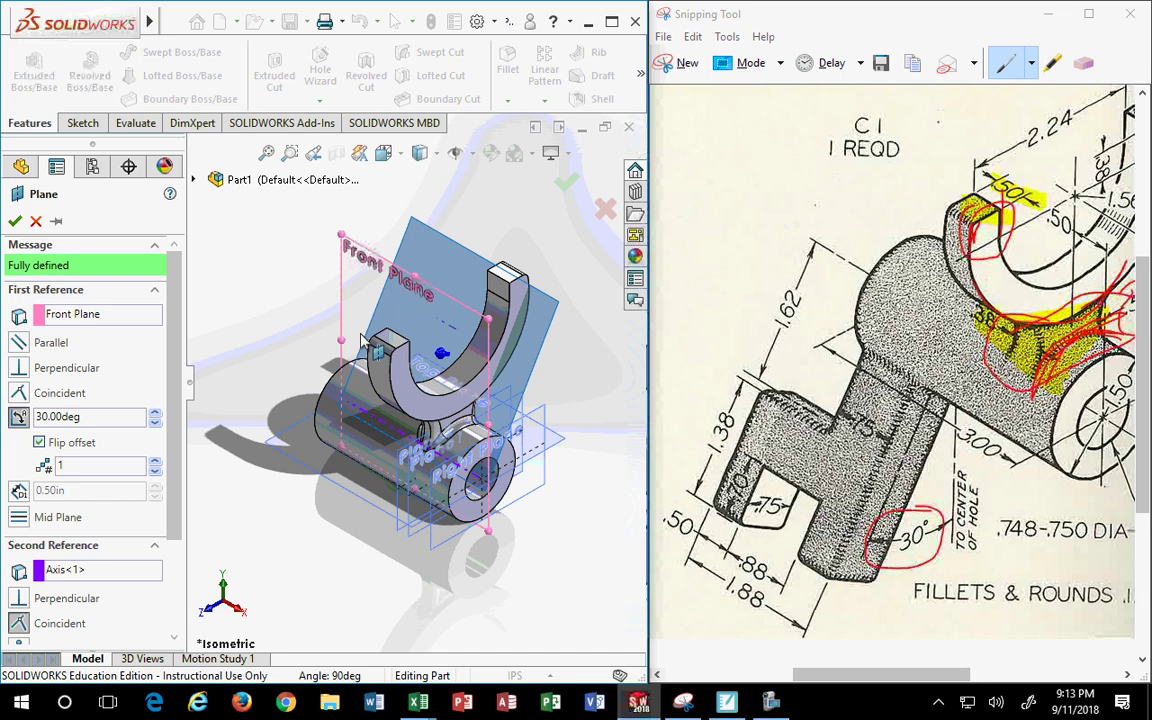
# Confirm Plane3, enlarge its boundary downward, and select it for quick actions
pyautogui.click(14, 222)
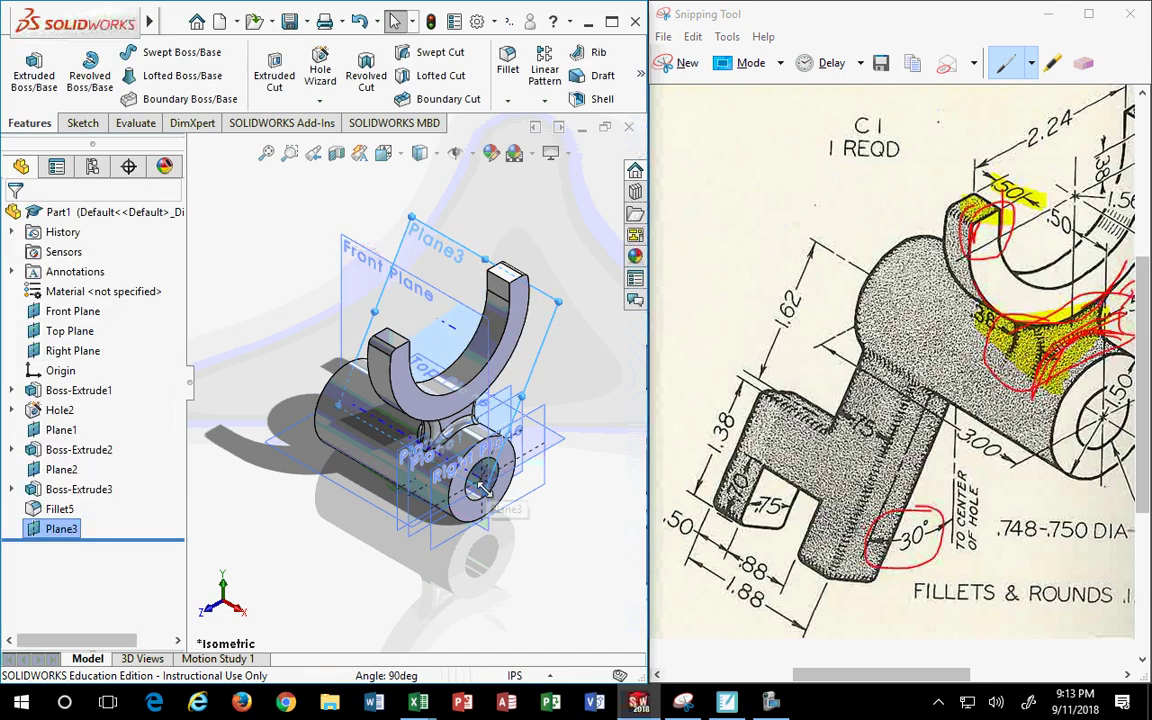
pyautogui.moveTo(481, 487); pyautogui.dragTo(415, 643)
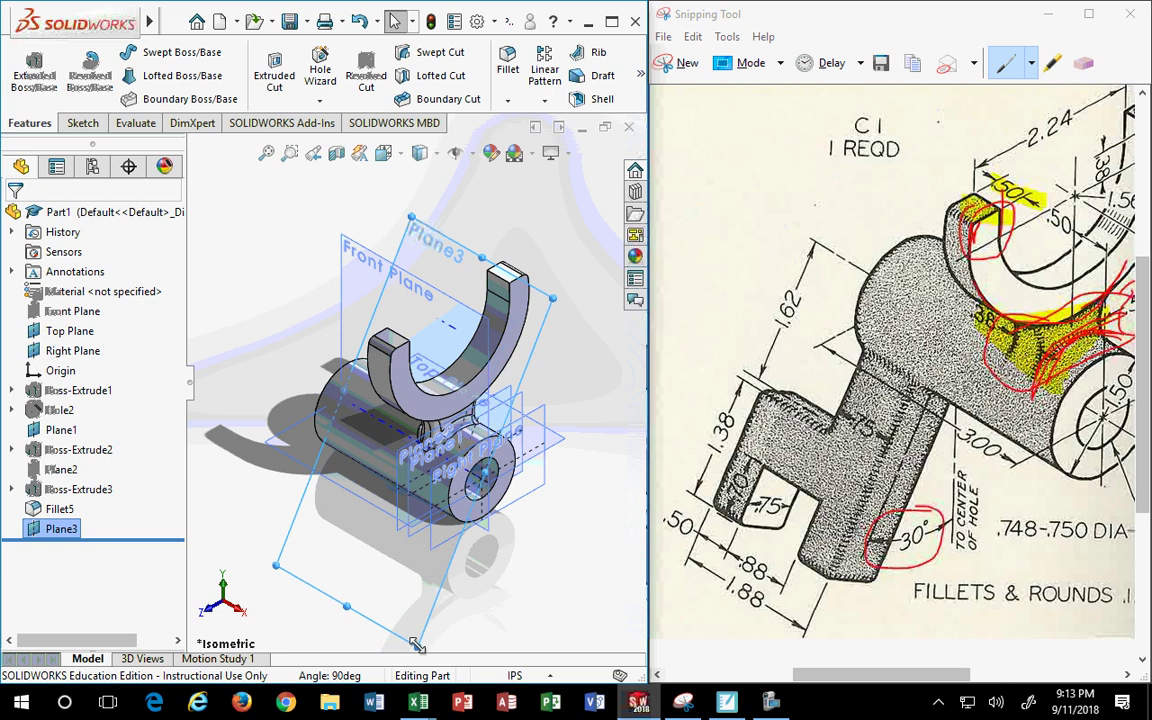
pyautogui.scroll(2, 411, 578)
pyautogui.scroll(1, 407, 570)
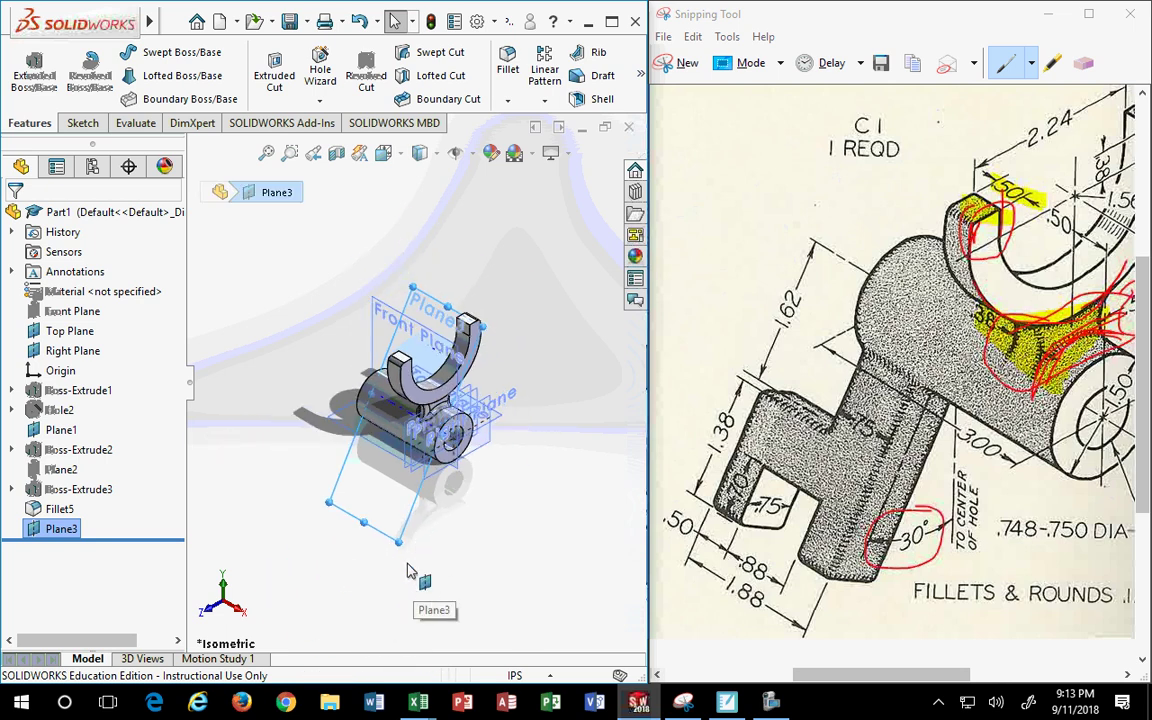
pyautogui.moveTo(397, 541); pyautogui.dragTo(469, 621)
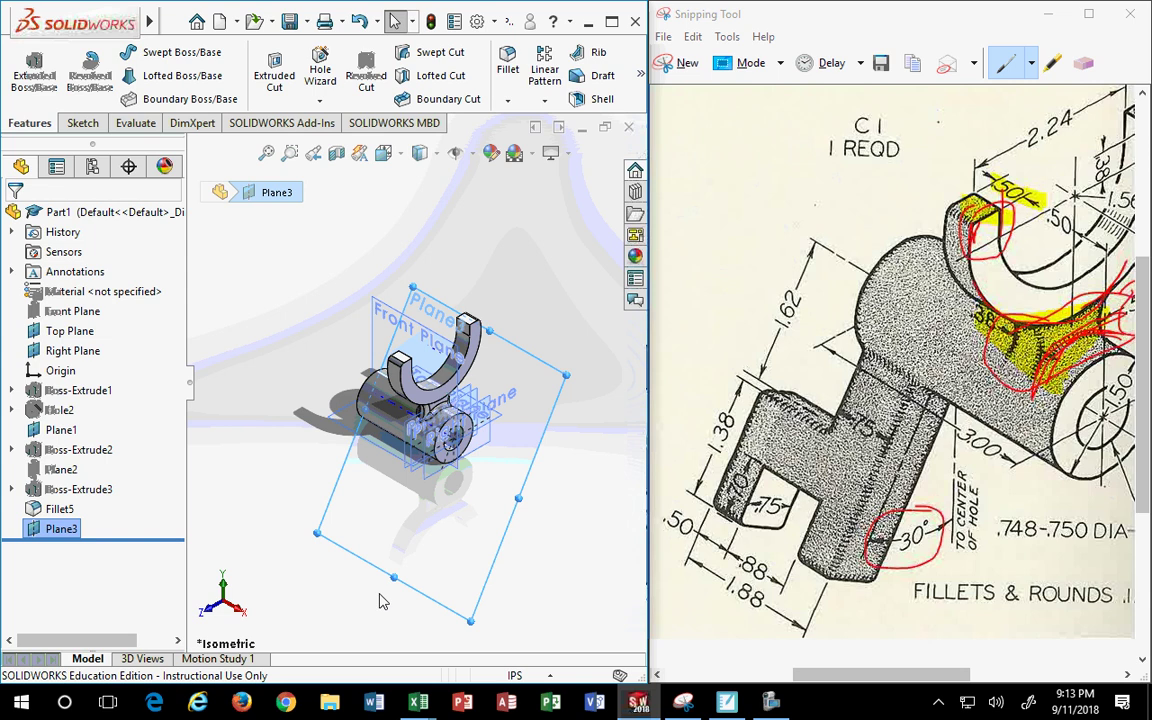
pyautogui.click(368, 494)
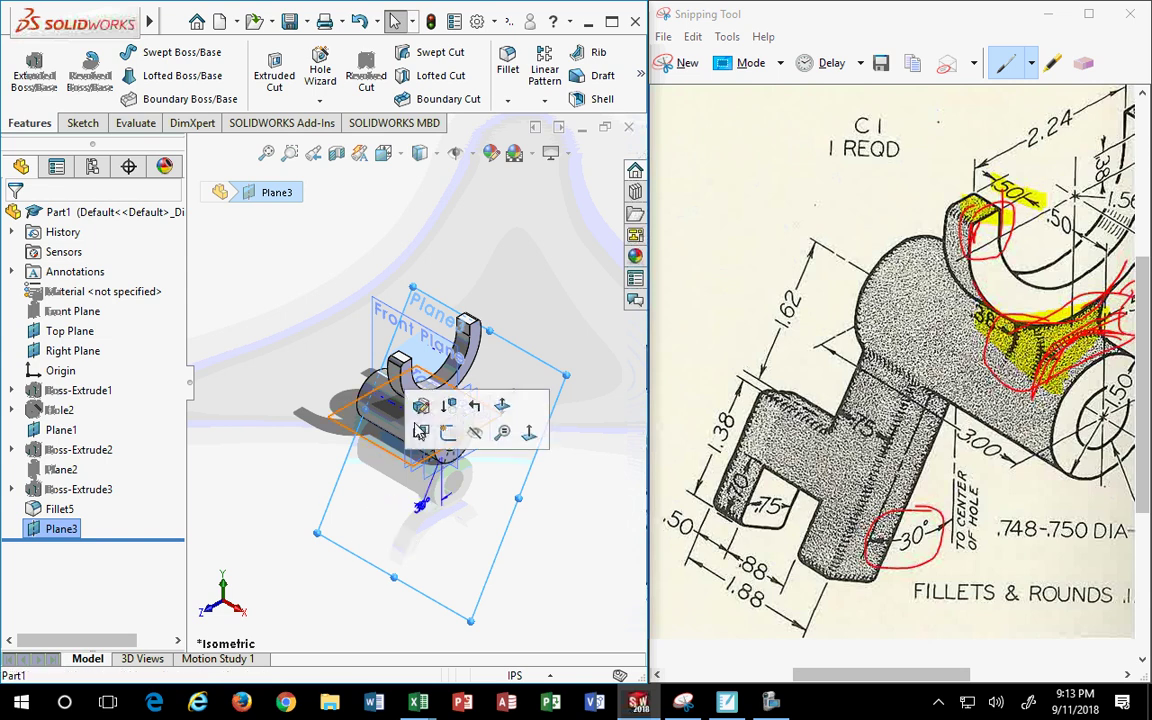
# Start a sketch on Plane3 and view it Normal To
pyautogui.click(444, 434)
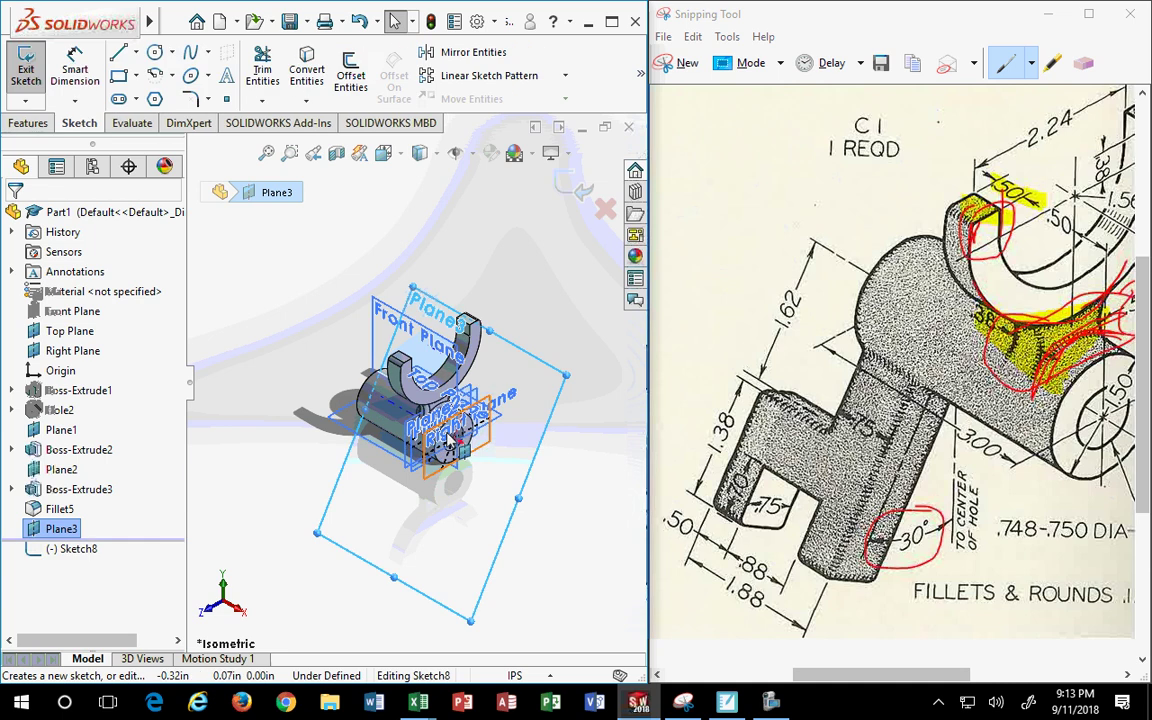
pyautogui.click(383, 152)
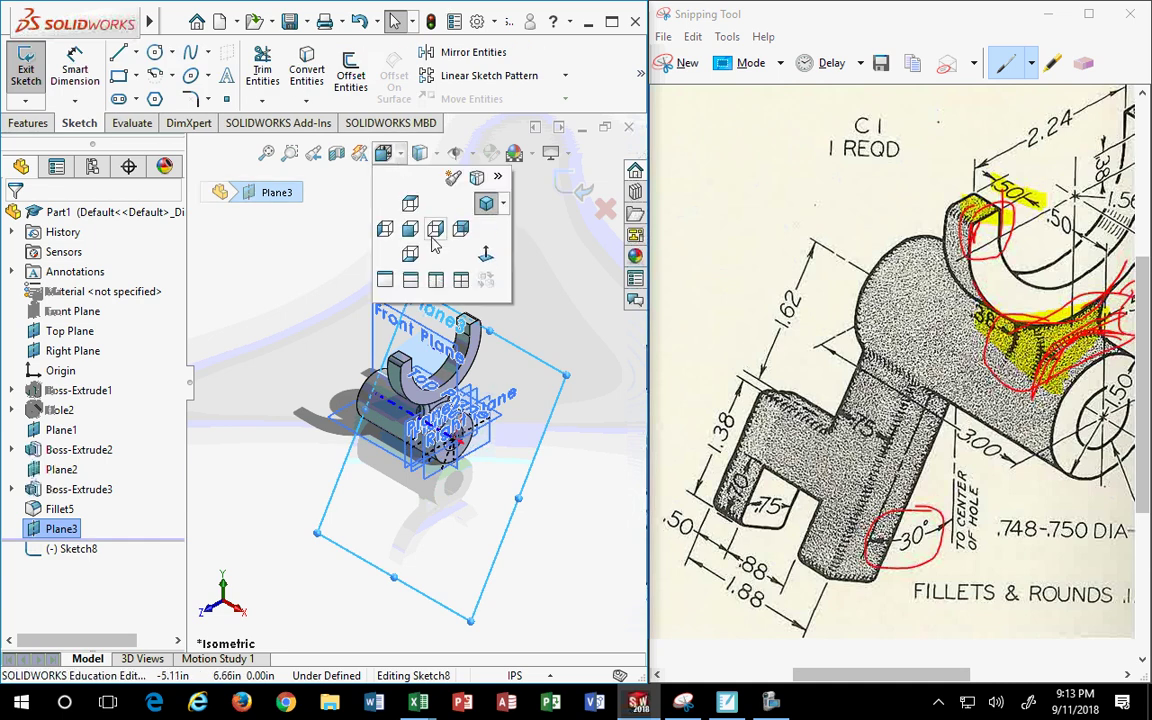
pyautogui.click(480, 248)
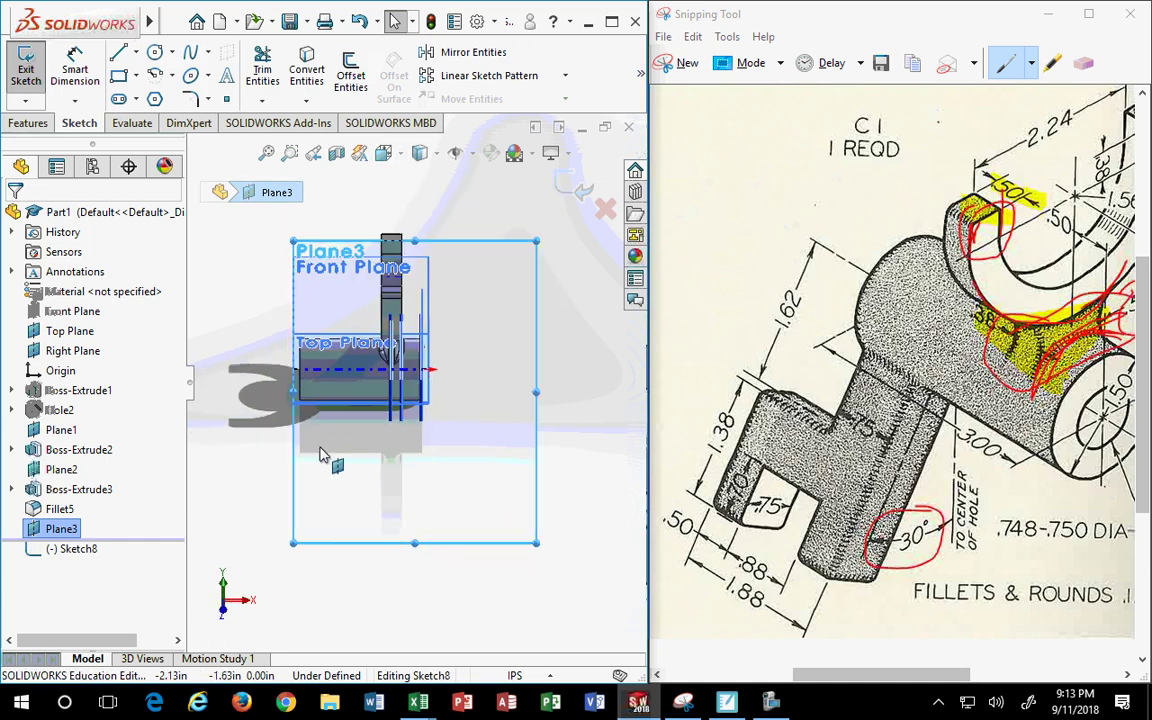
pyautogui.scroll(-5, 330, 420)
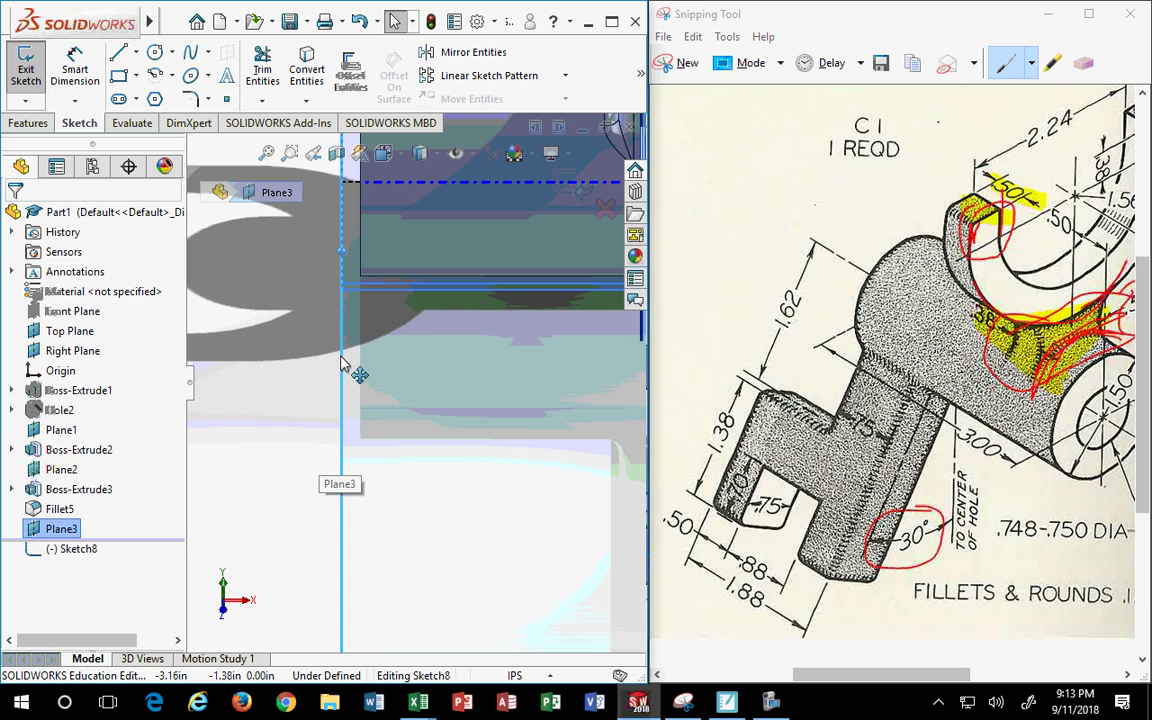
# Draw the arm's stepped outline as connected lines, closing back onto the top edge
pyautogui.click(118, 53)
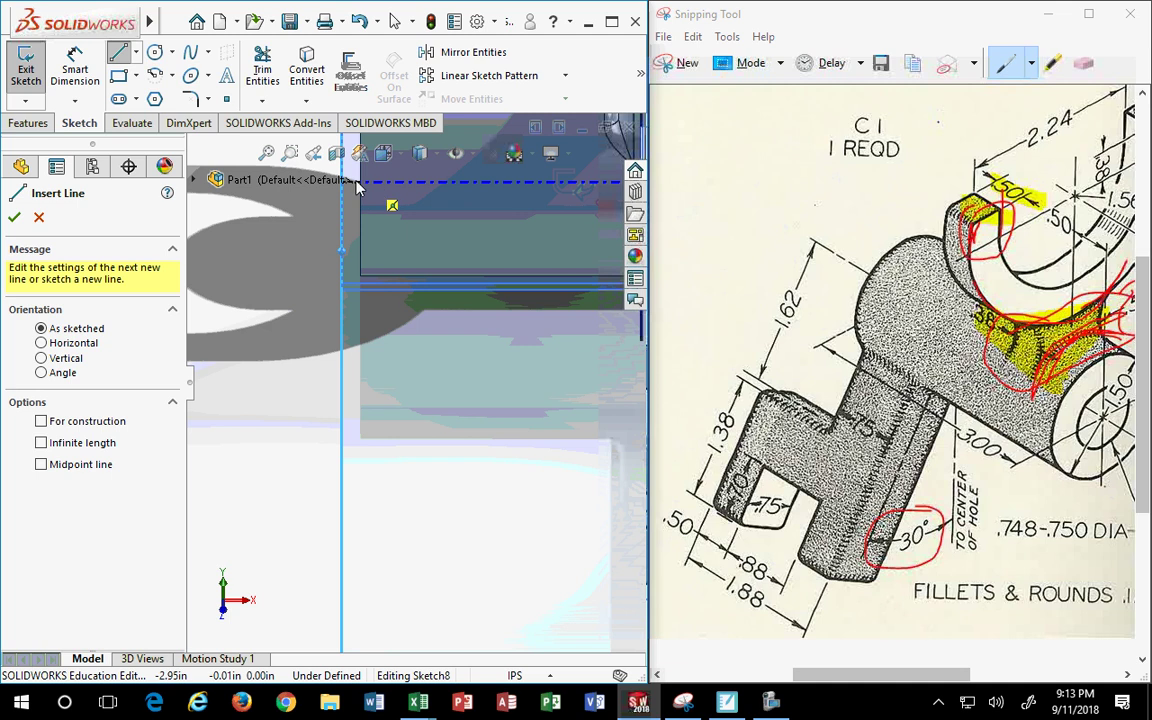
pyautogui.click(361, 277)
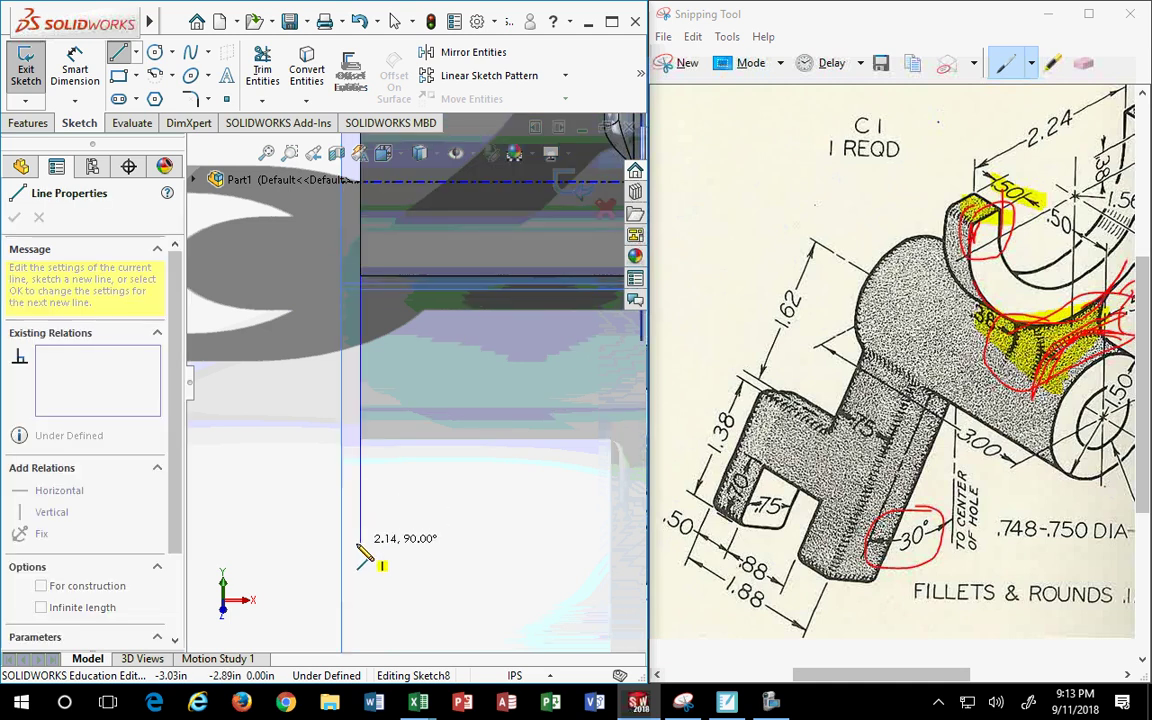
pyautogui.click(360, 525)
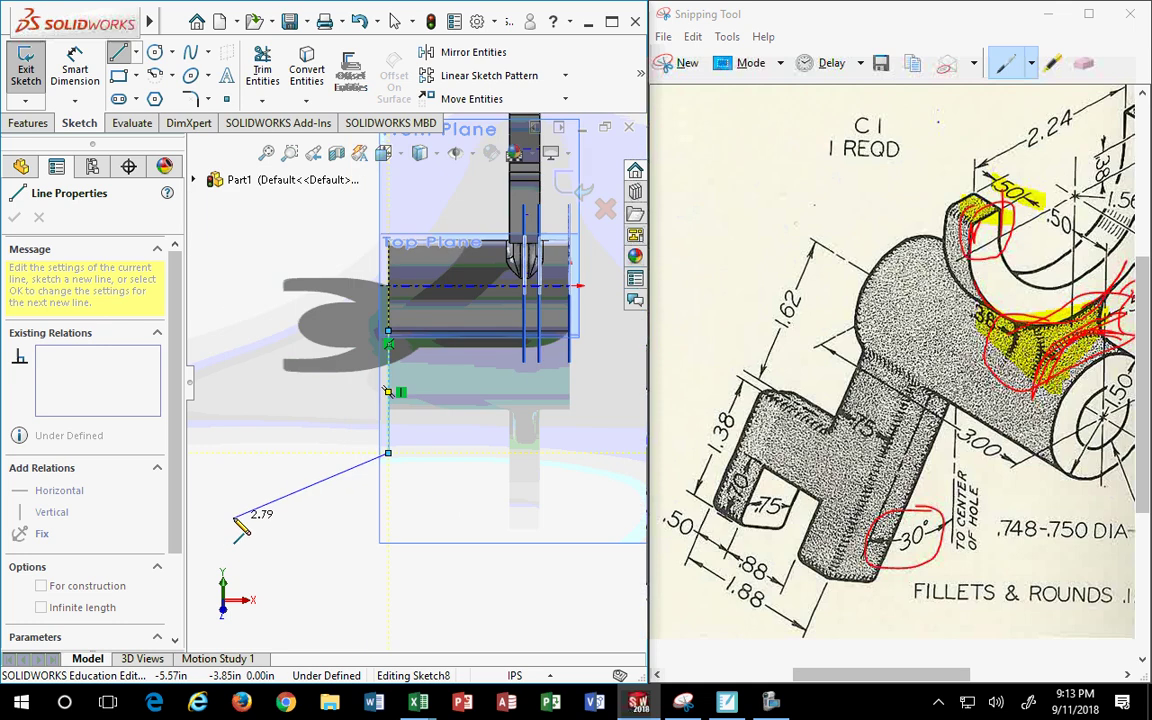
pyautogui.click(304, 453)
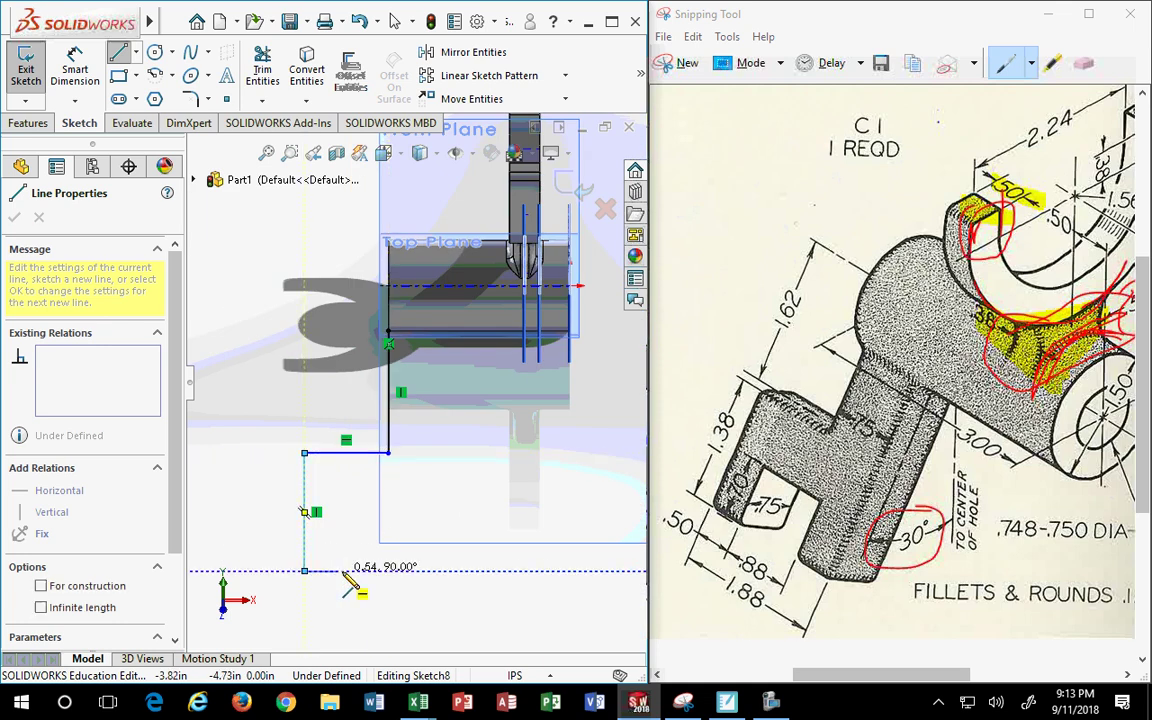
pyautogui.click(304, 571)
pyautogui.click(362, 571)
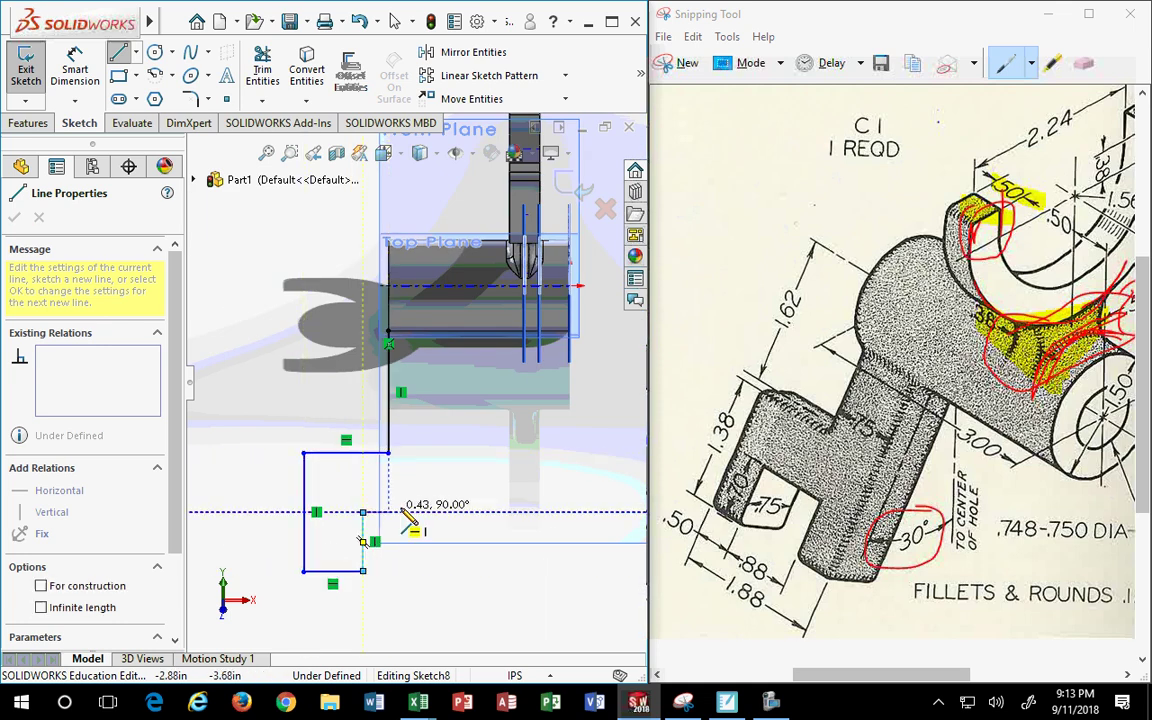
pyautogui.click(362, 512)
pyautogui.click(448, 512)
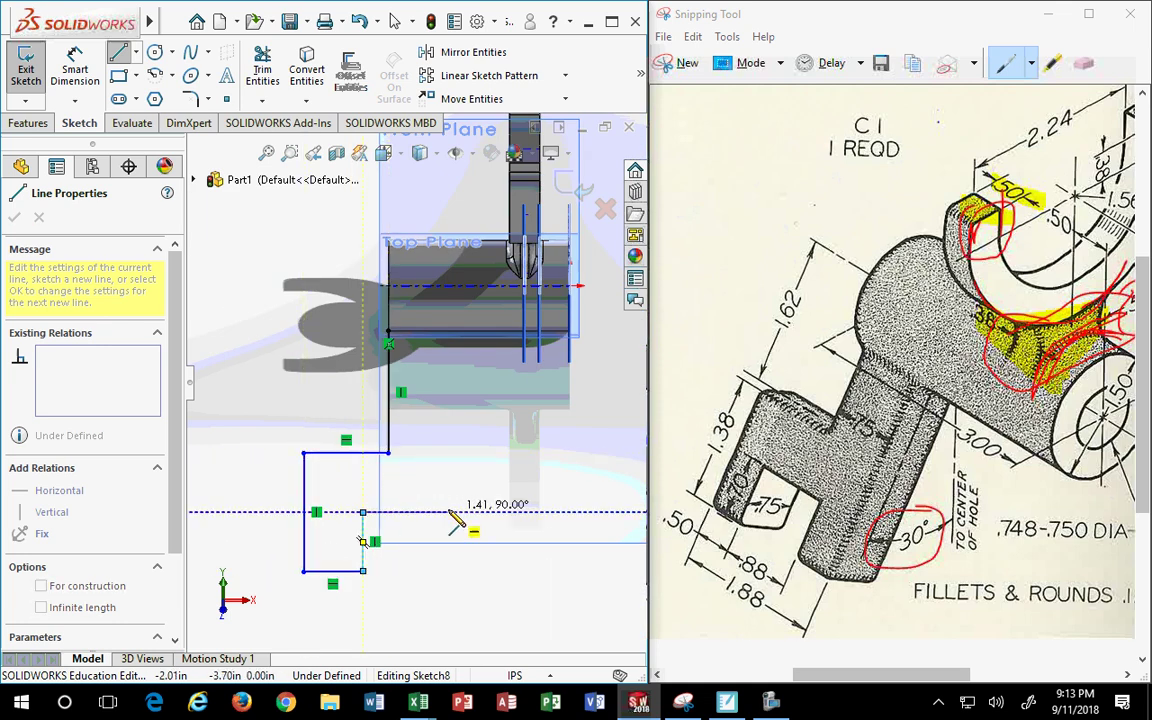
pyautogui.click(448, 603)
pyautogui.click(538, 603)
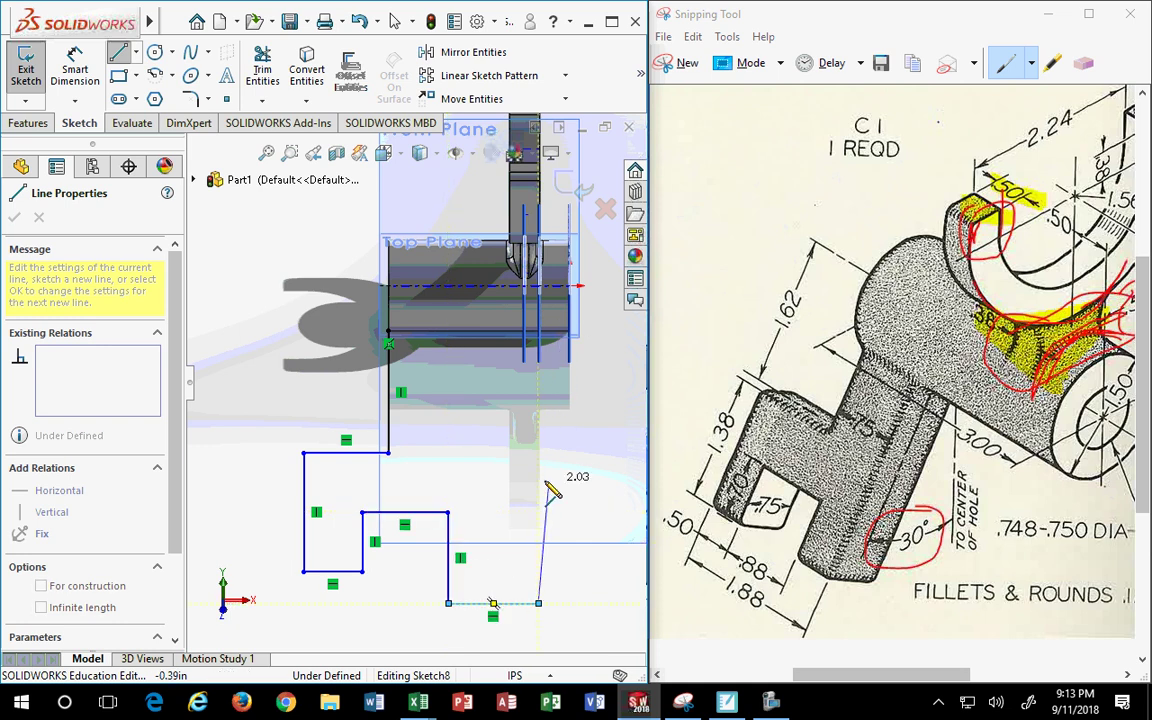
pyautogui.click(460, 332)
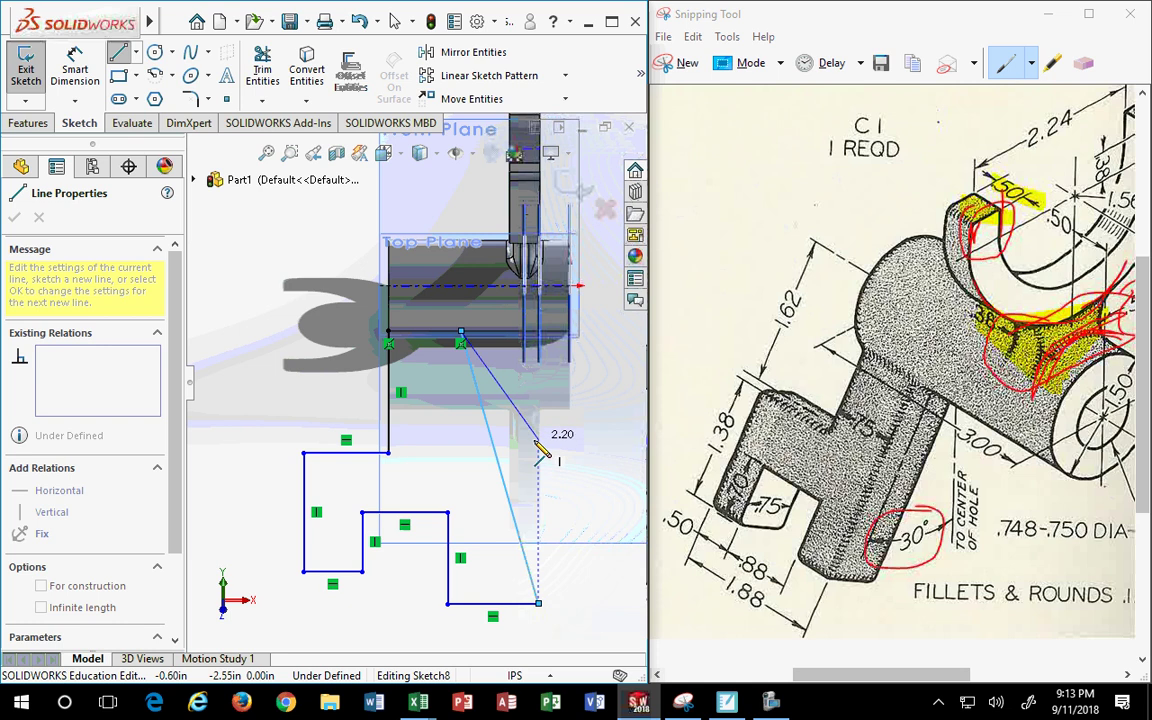
pyautogui.press('Escape')
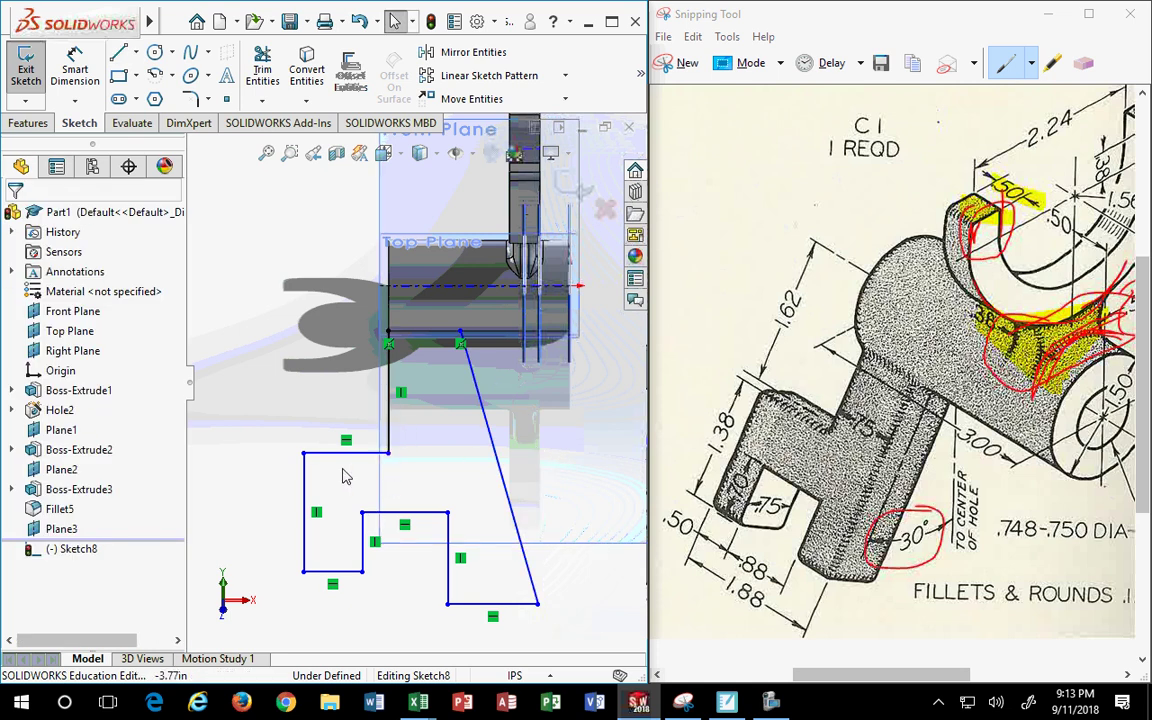
# Shift the step line and right edge left, then make the slanted edge vertical
pyautogui.moveTo(366, 537); pyautogui.dragTo(341, 540)
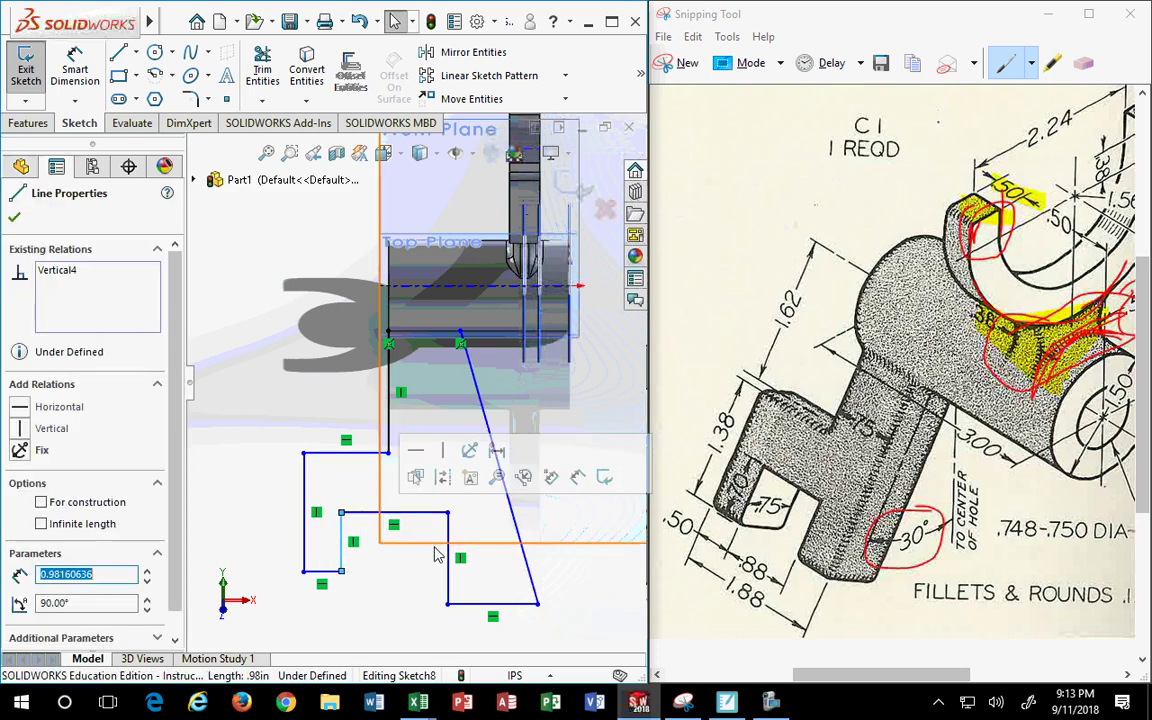
pyautogui.moveTo(452, 556); pyautogui.dragTo(398, 556)
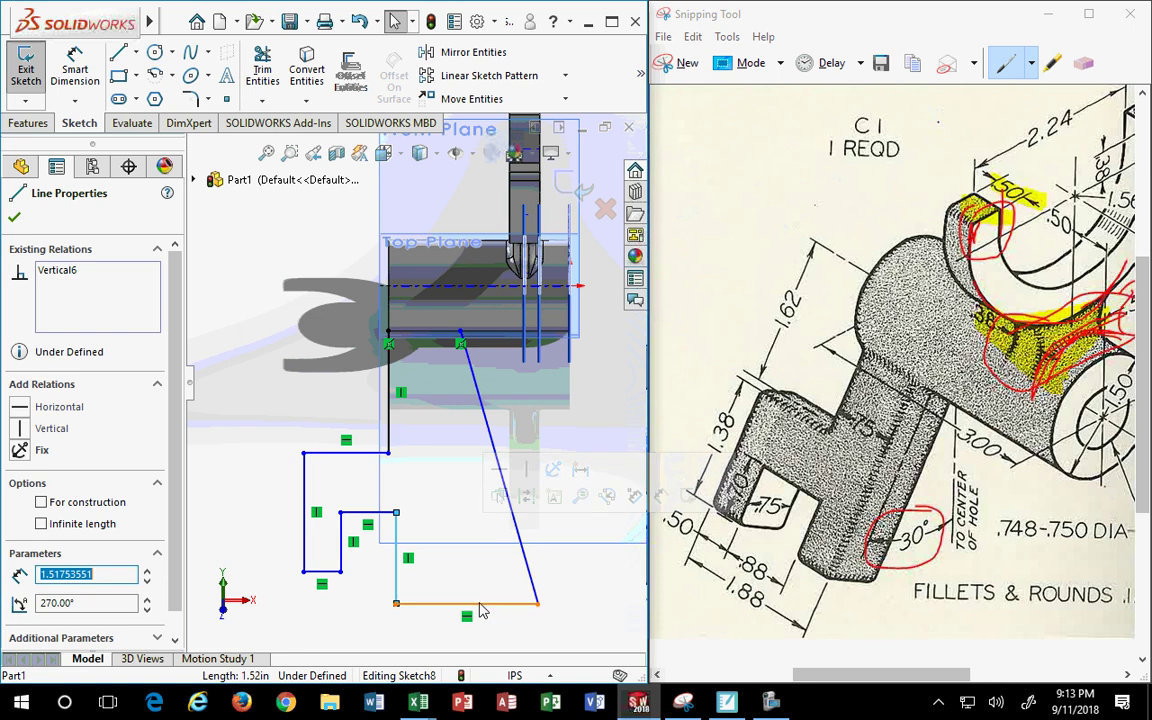
pyautogui.click(466, 601)
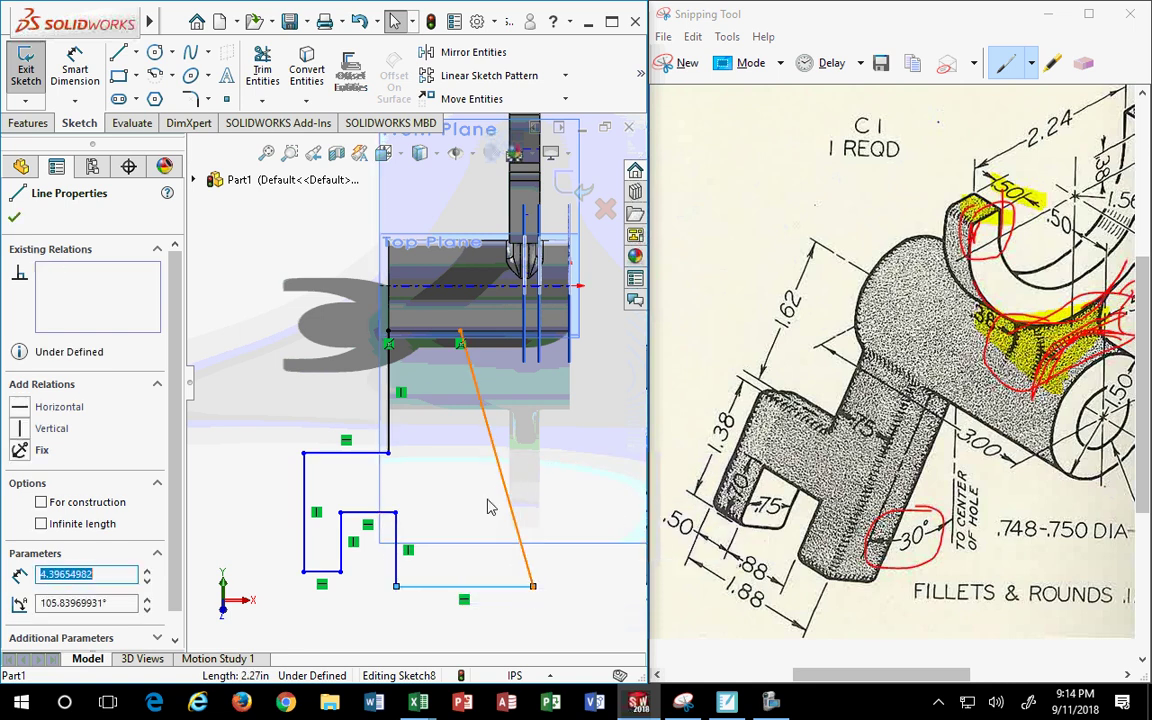
pyautogui.moveTo(511, 508)
pyautogui.mouseDown()
pyautogui.moveTo(480, 508)
pyautogui.moveTo(505, 508)
pyautogui.mouseUp()
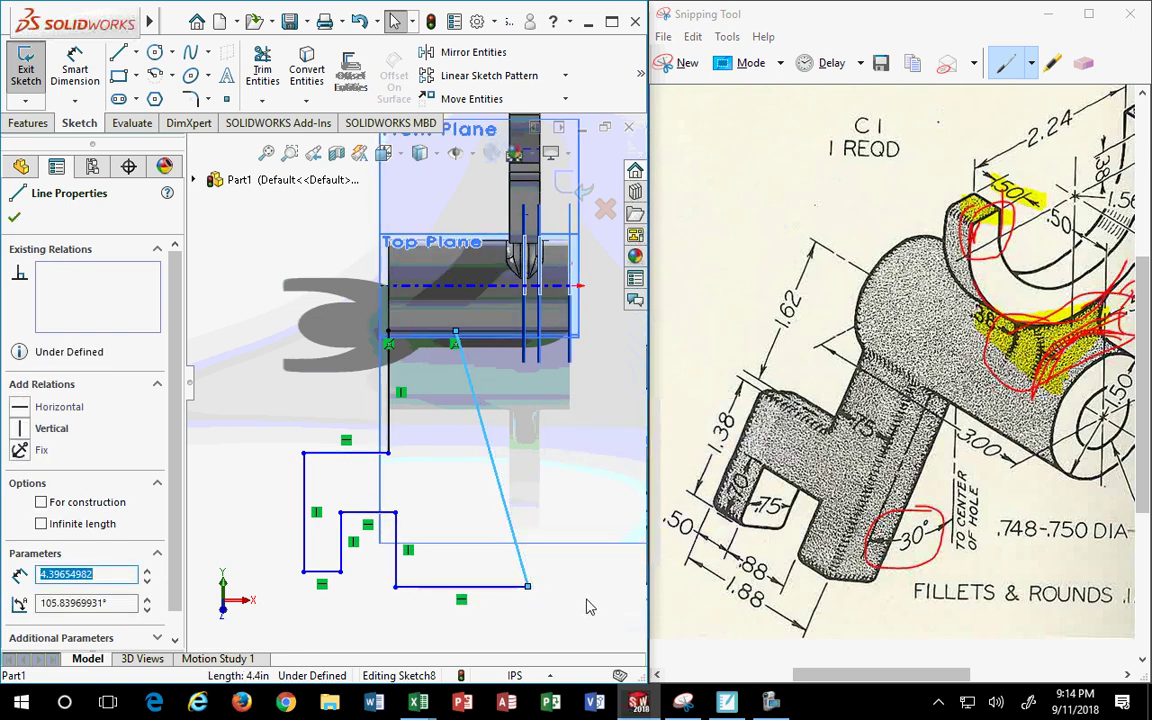
pyautogui.click(581, 607)
pyautogui.click(490, 452)
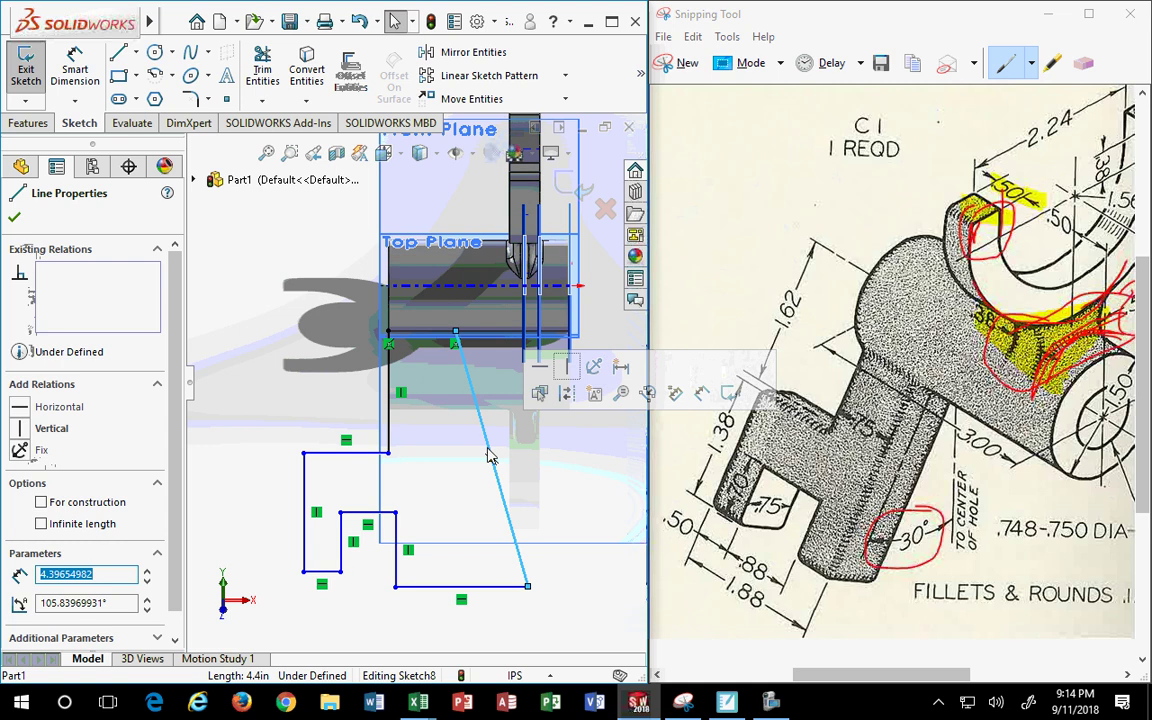
pyautogui.click(567, 368)
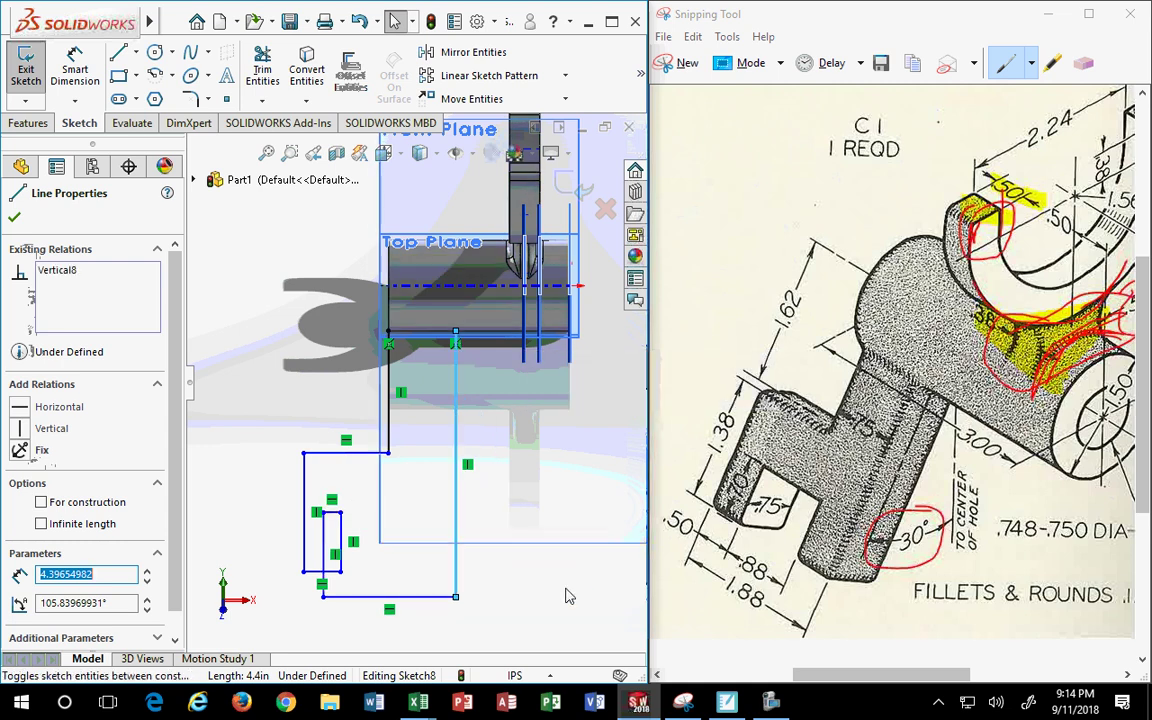
# Reposition the short step line, widen the left edge outward, and nudge the right edge's top end
pyautogui.click(465, 570)
pyautogui.click(349, 545)
pyautogui.moveTo(352, 548); pyautogui.dragTo(396, 548)
pyautogui.click(303, 520)
pyautogui.moveTo(303, 520); pyautogui.dragTo(248, 520)
pyautogui.click(341, 545)
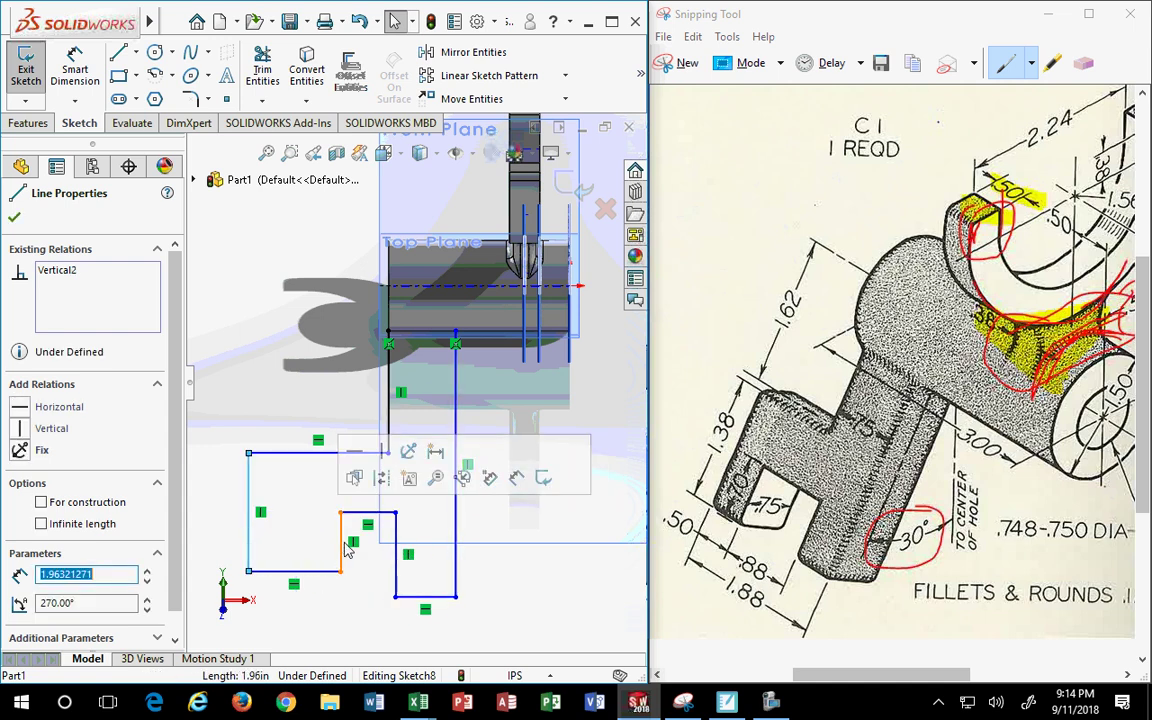
pyautogui.moveTo(341, 545); pyautogui.dragTo(311, 545)
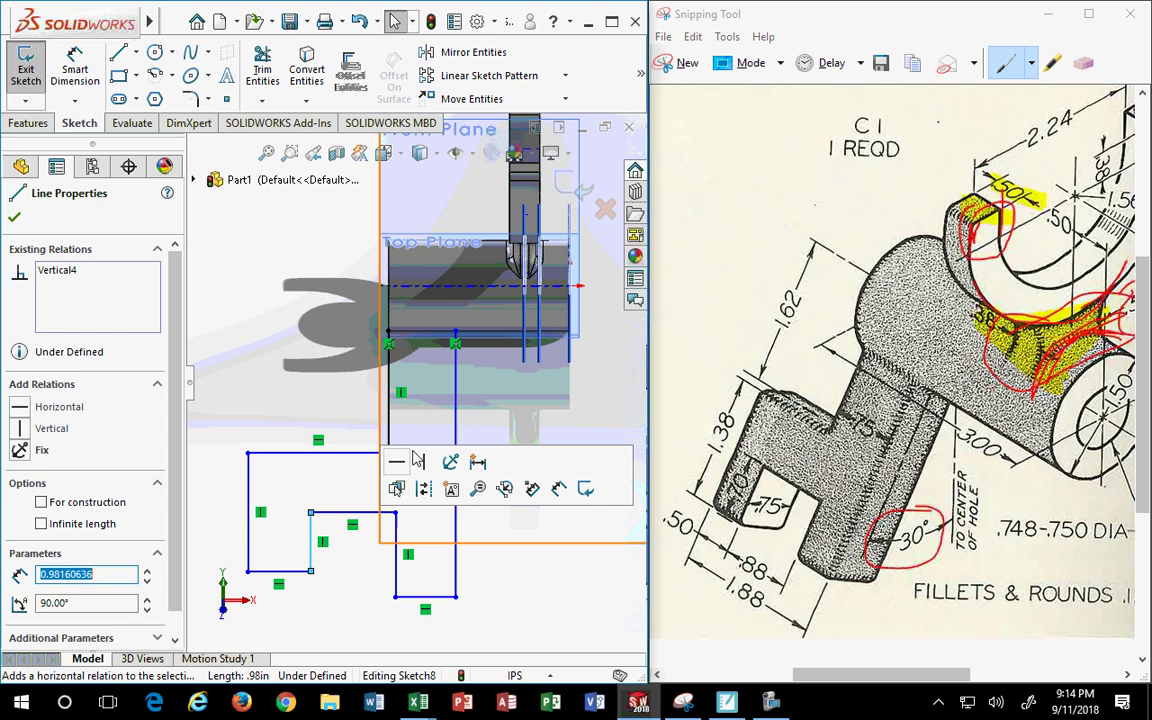
pyautogui.moveTo(456, 331)
pyautogui.mouseDown()
pyautogui.moveTo(468, 331)
pyautogui.moveTo(447, 345)
pyautogui.mouseUp()
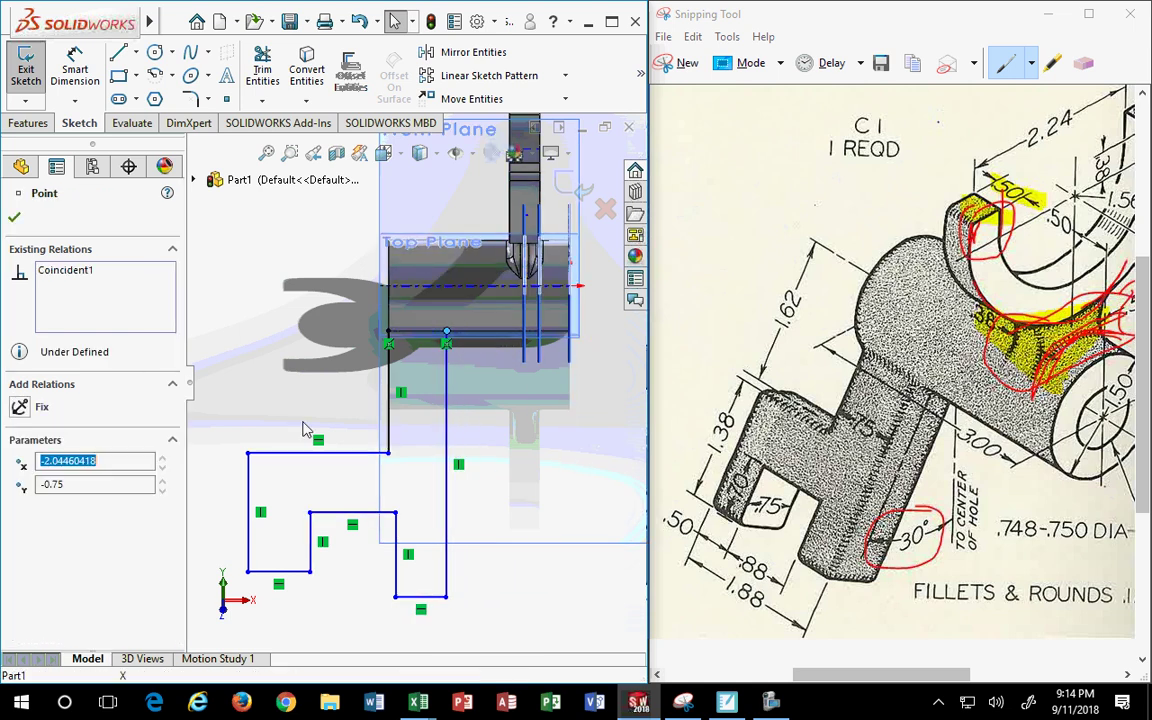
pyautogui.scroll(2, 300, 560)
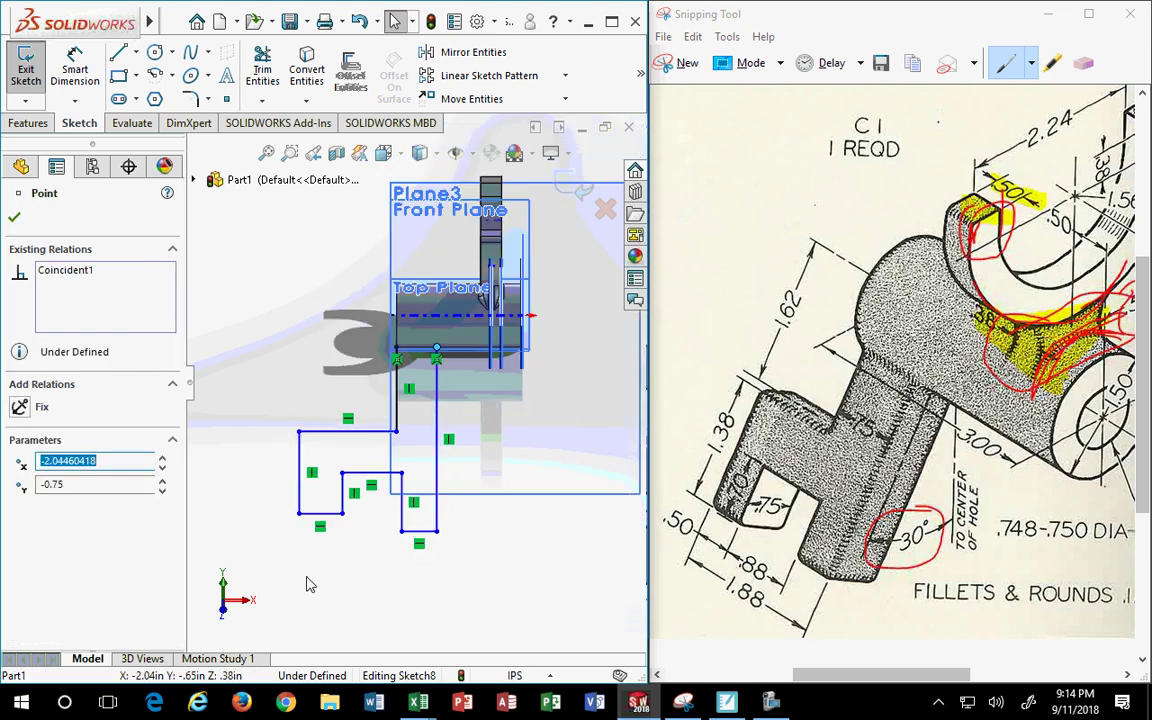
# Dimension the profile height as 1.62 and the horizontal-line spacing as 1.375
pyautogui.click(72, 68)
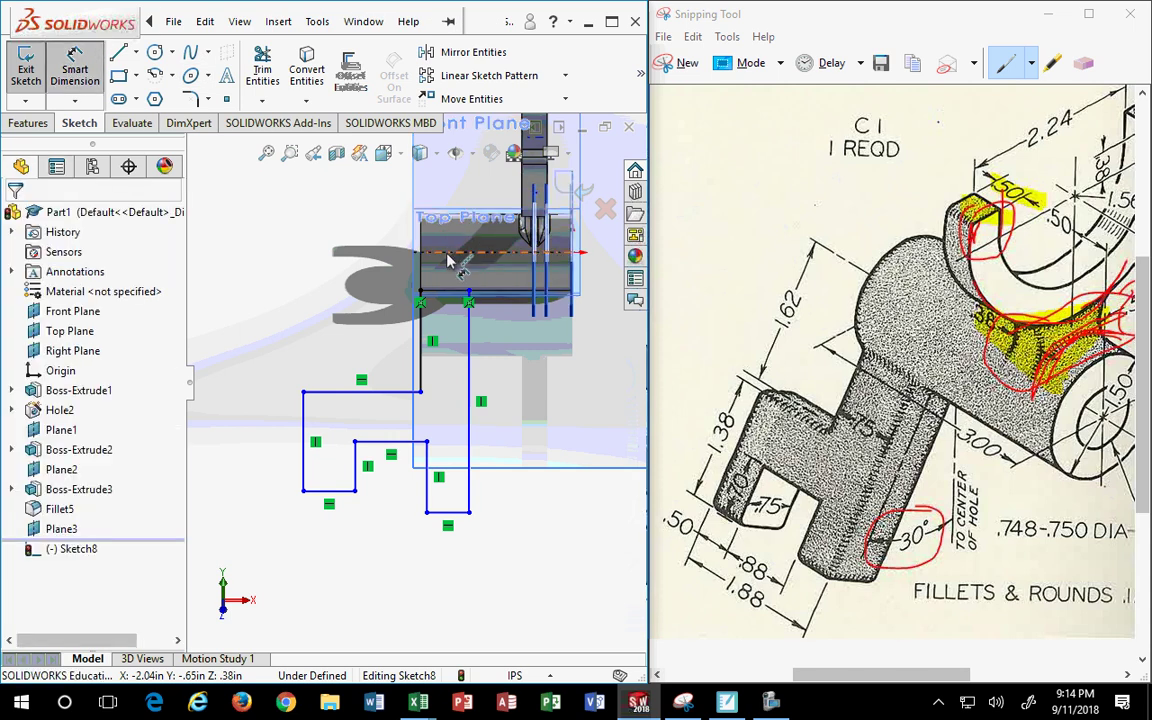
pyautogui.click(355, 392)
pyautogui.click(235, 300)
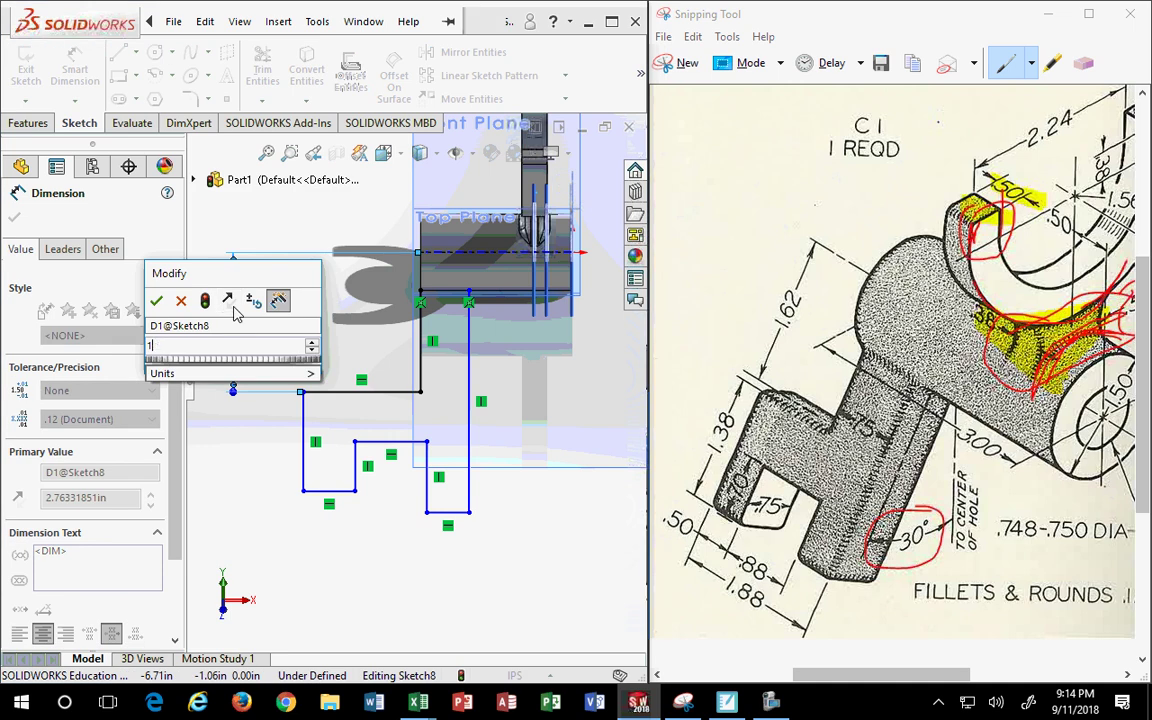
pyautogui.write('1.62')
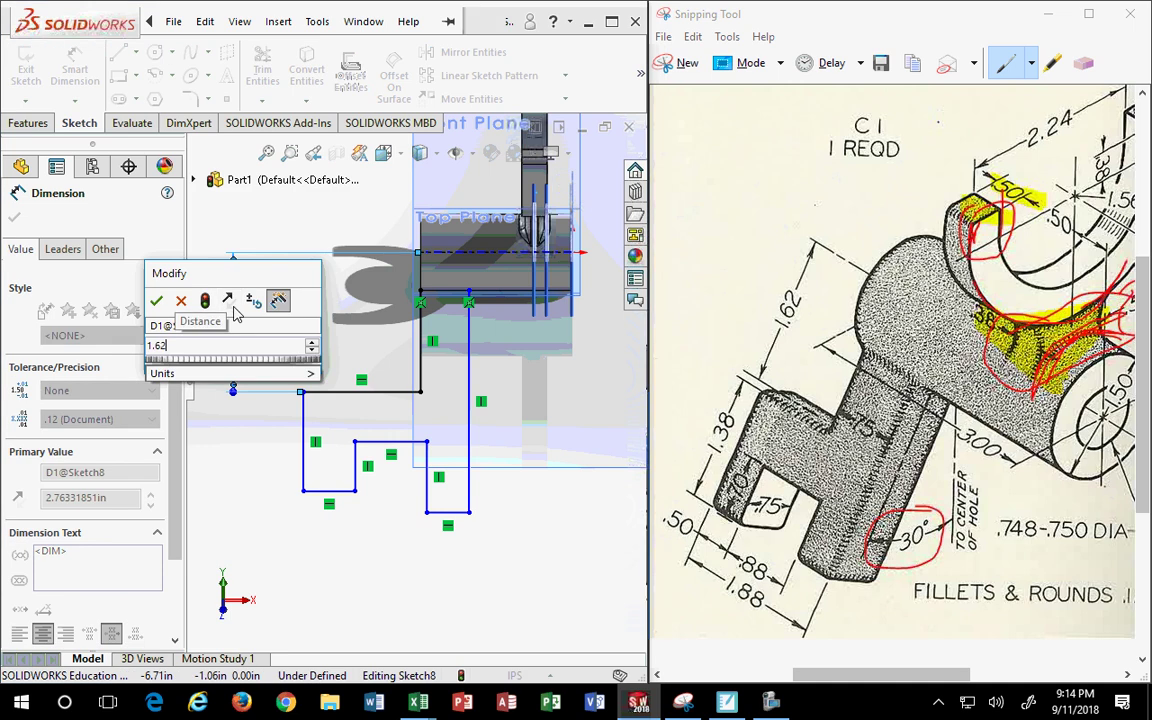
pyautogui.click(157, 303)
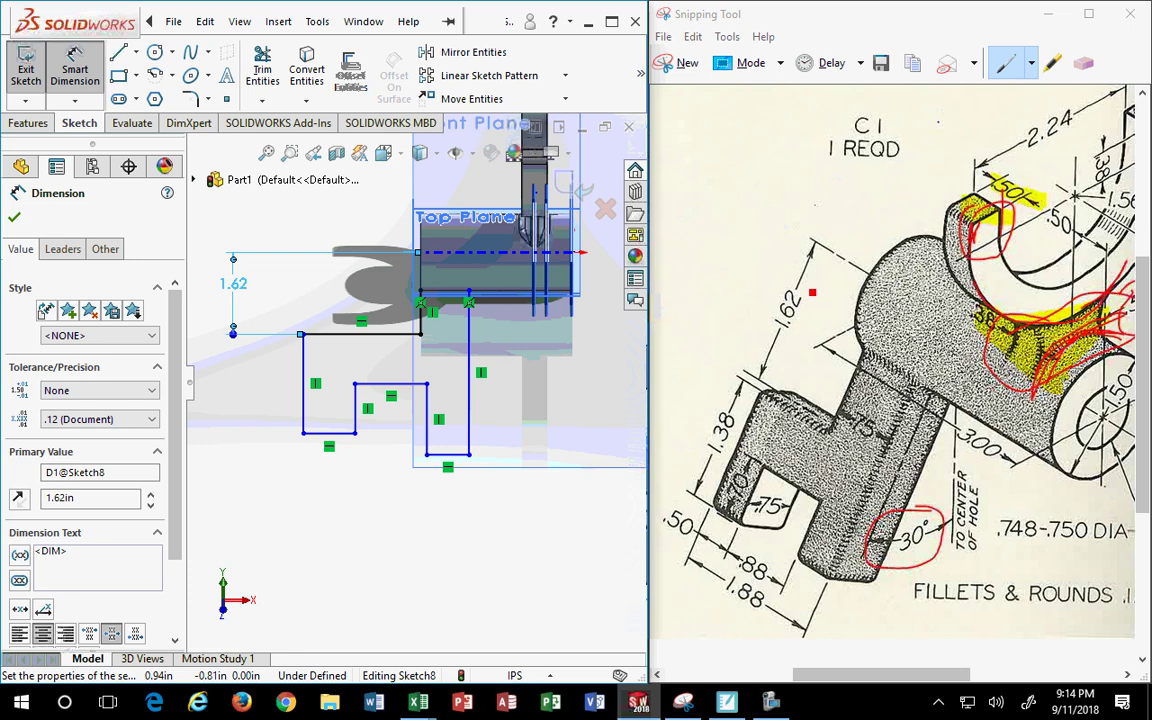
pyautogui.click(347, 341)
pyautogui.click(333, 433)
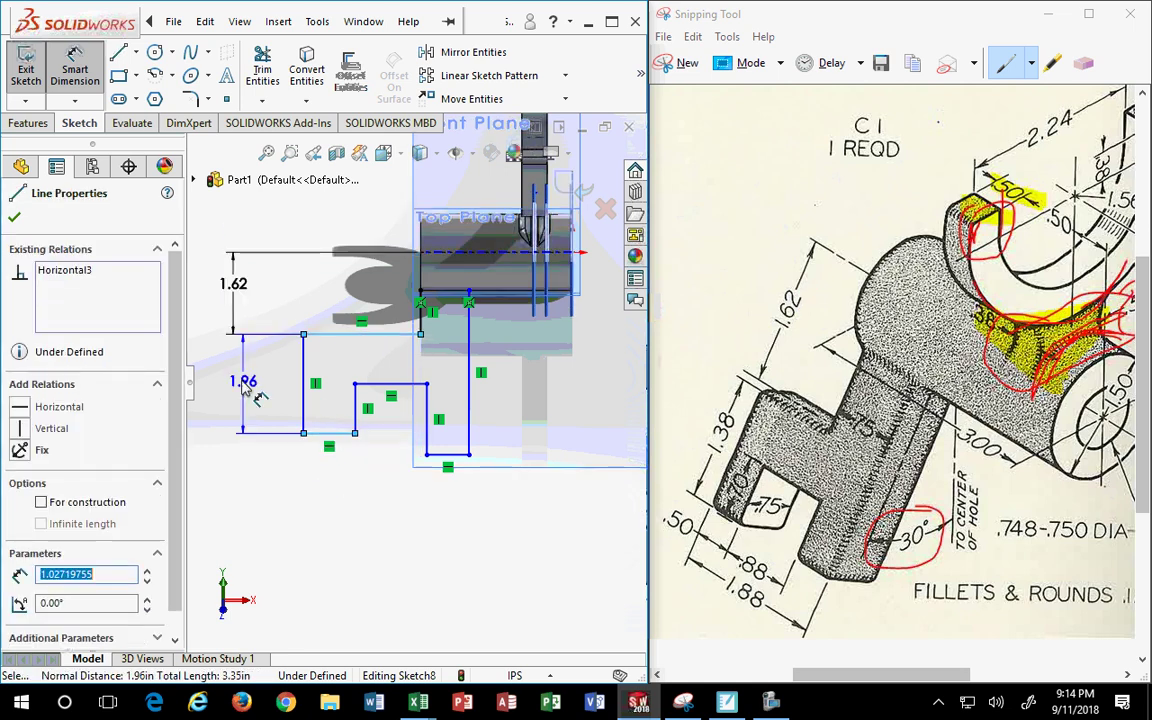
pyautogui.click(238, 385)
pyautogui.write('1.375')
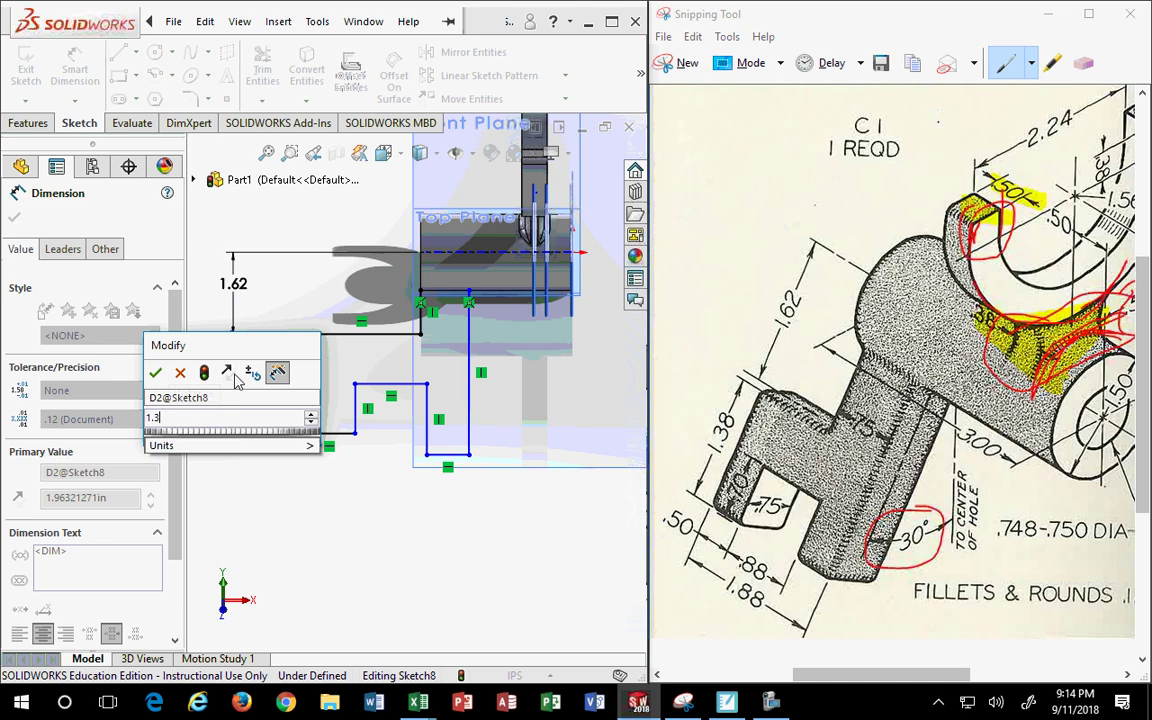
pyautogui.press('Return')
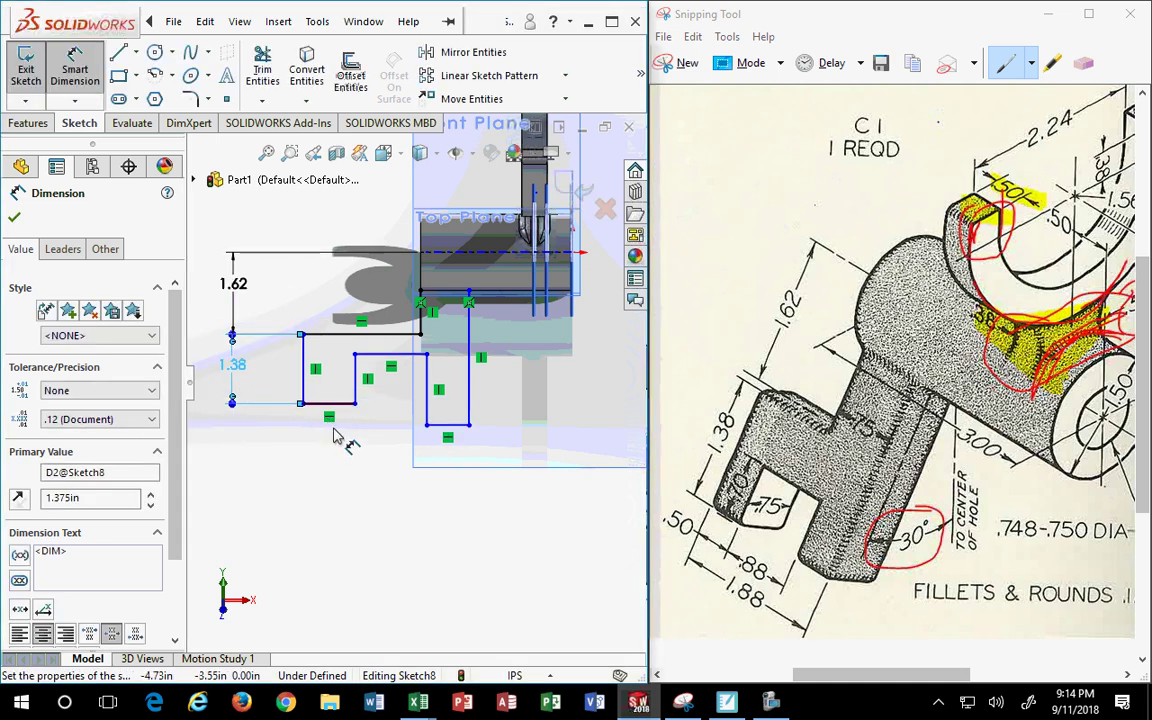
# Add the 0.50 width and 1.875 overall width dimensions
pyautogui.click(303, 375)
pyautogui.click(355, 385)
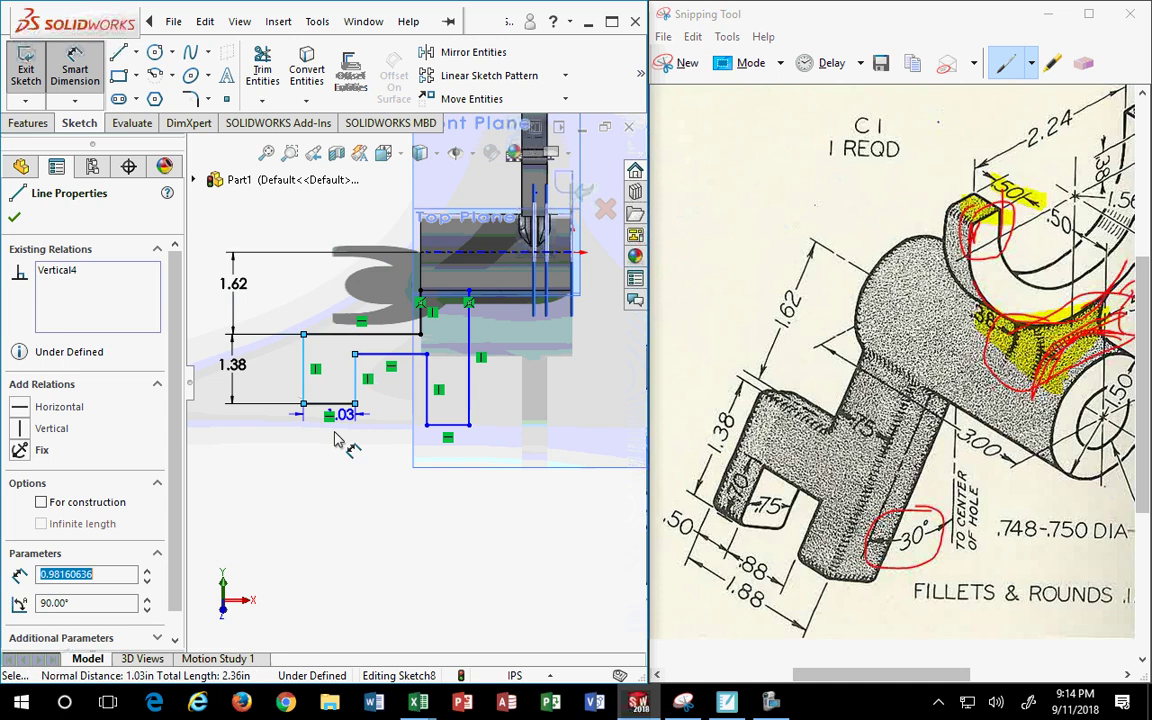
pyautogui.click(275, 470)
pyautogui.write('.5')
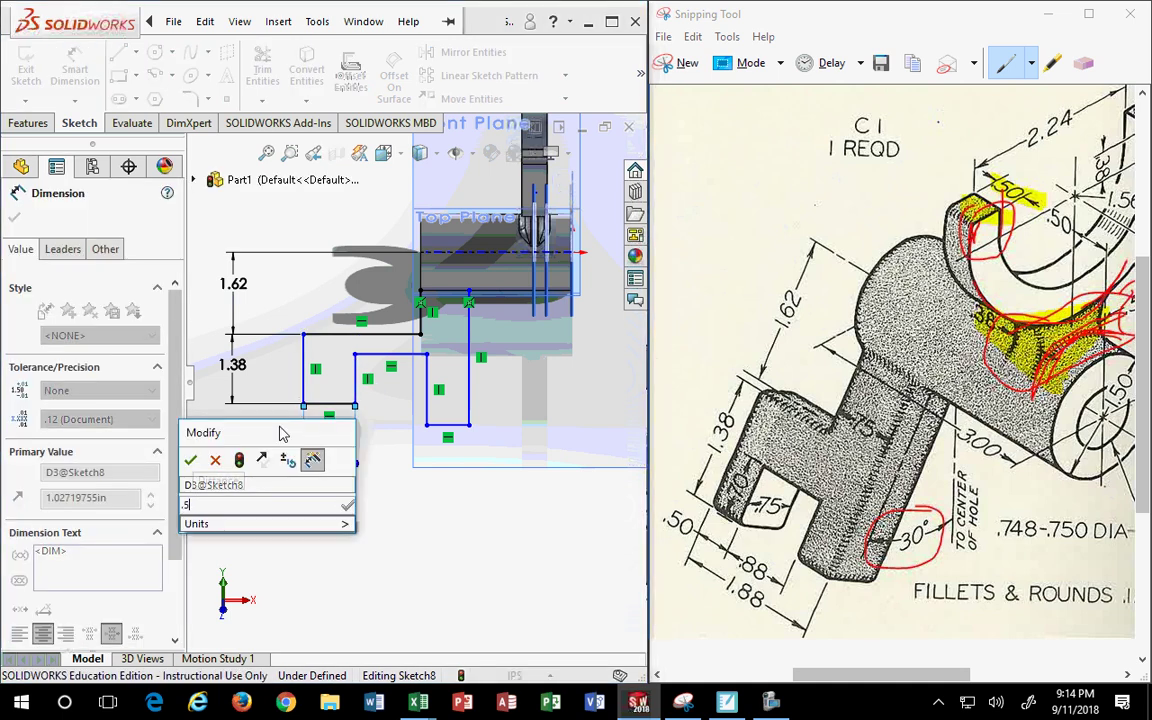
pyautogui.press('Return')
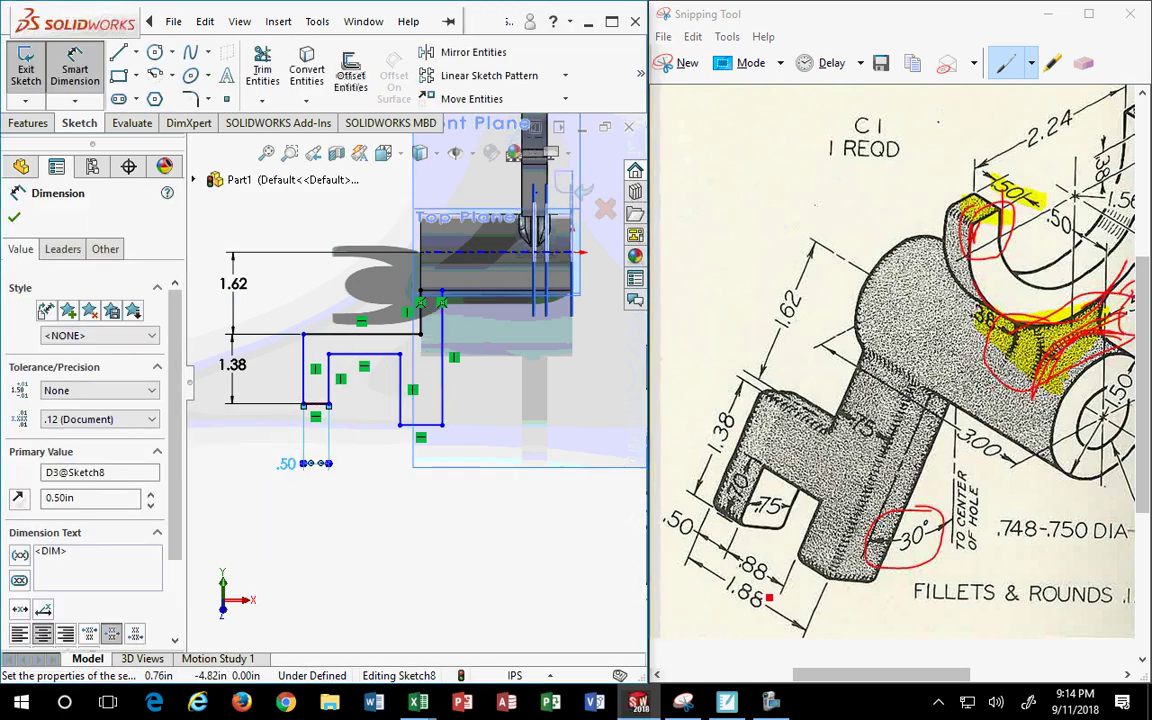
pyautogui.click(442, 390)
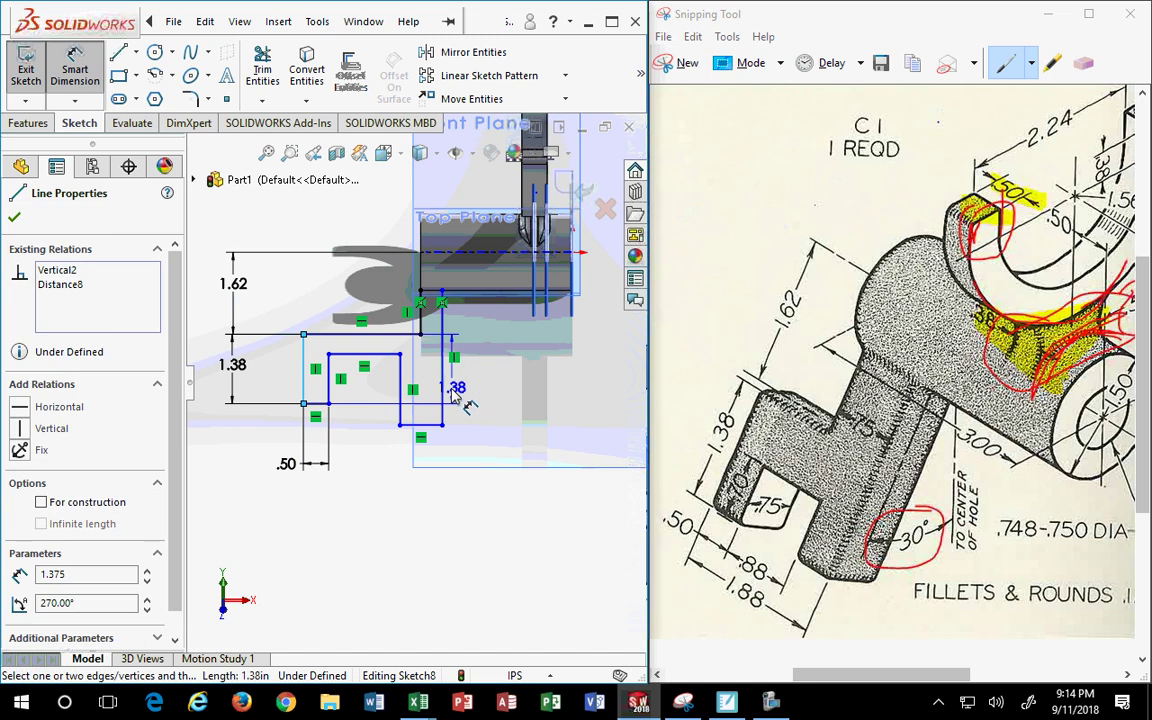
pyautogui.click(303, 375)
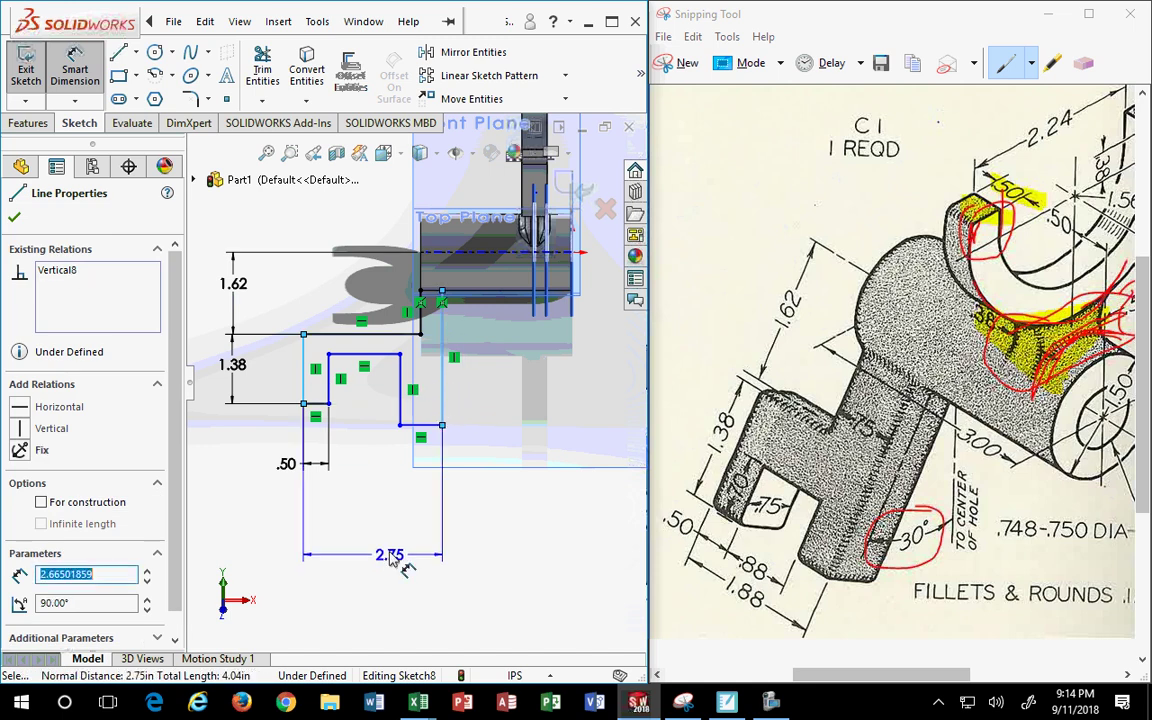
pyautogui.click(390, 548)
pyautogui.write('1.875')
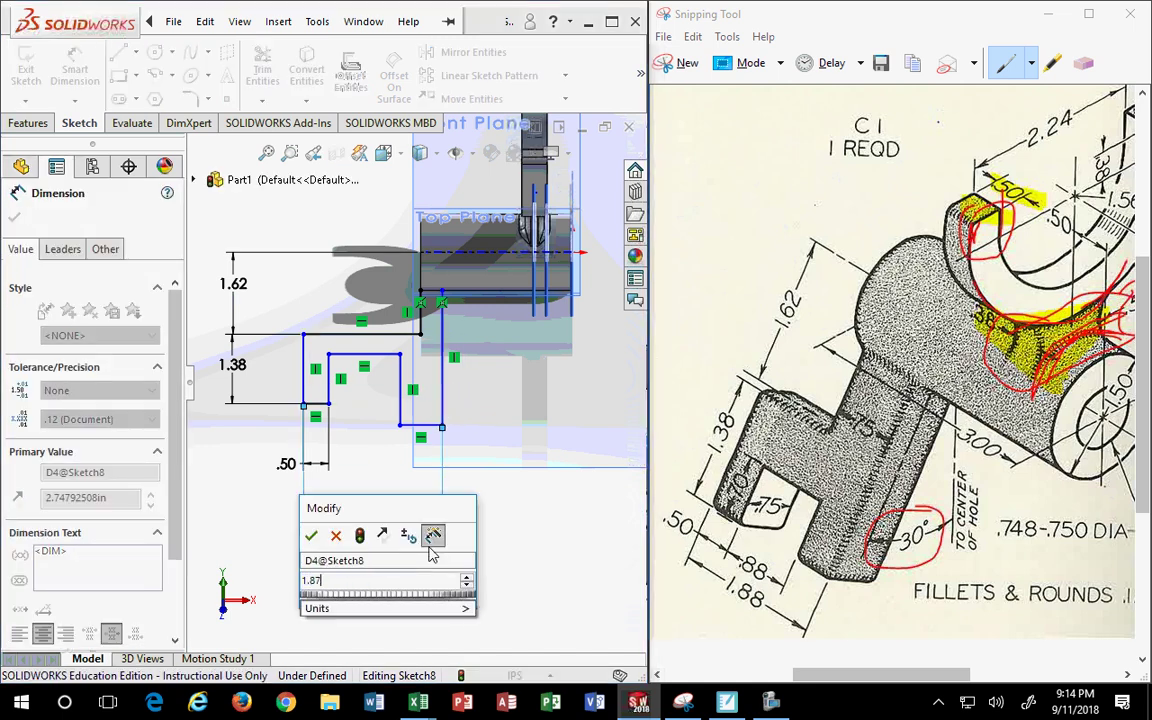
pyautogui.press('Return')
pyautogui.scroll(-2, 361, 356)
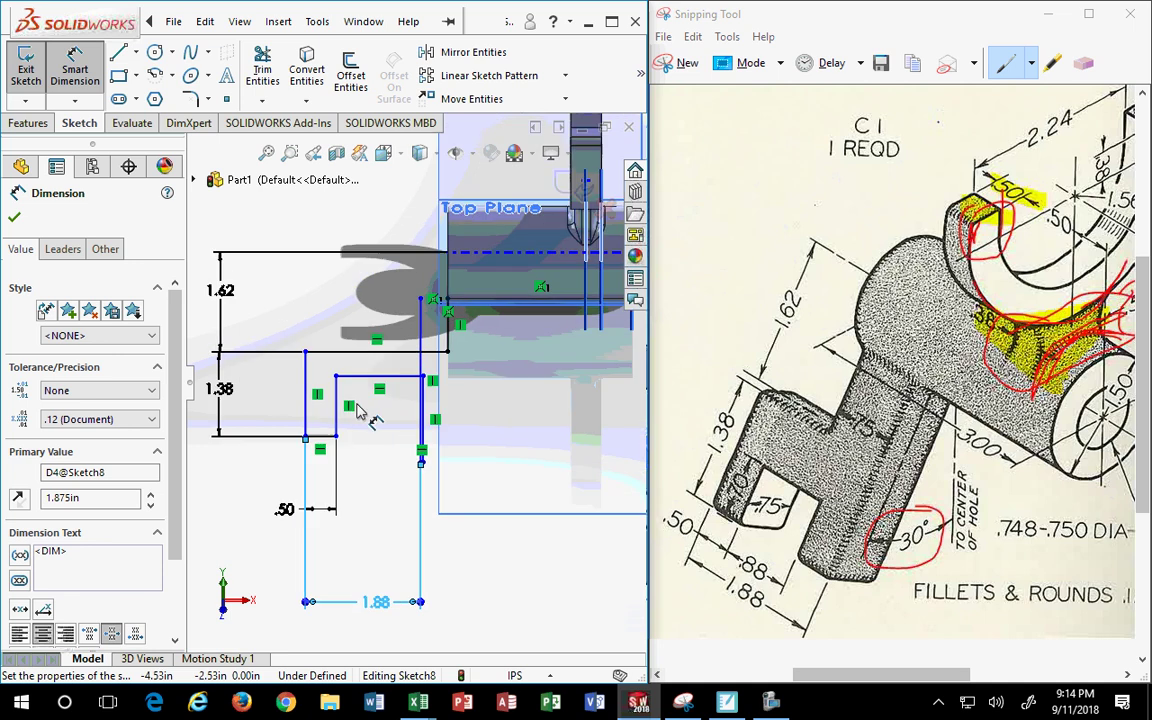
pyautogui.scroll(-2, 430, 283)
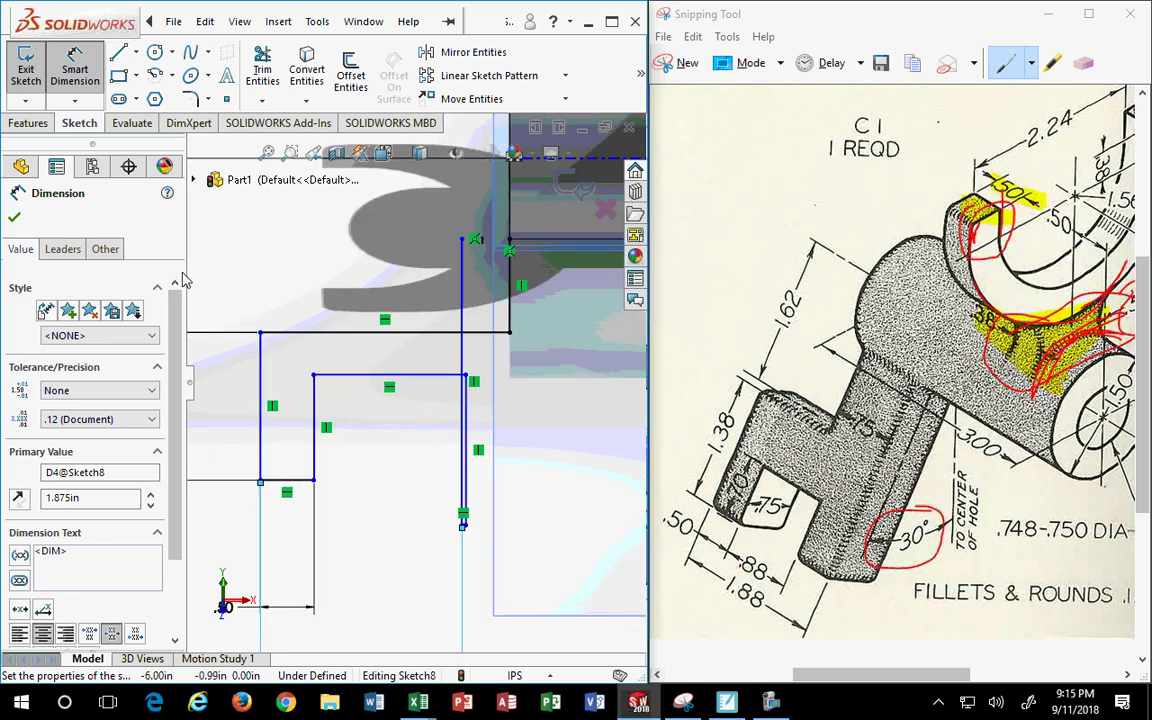
pyautogui.press('Escape')
# Drag the inner vertical lines right and set the short vertical line's dimension to 1.375
pyautogui.moveTo(463, 305); pyautogui.dragTo(604, 312)
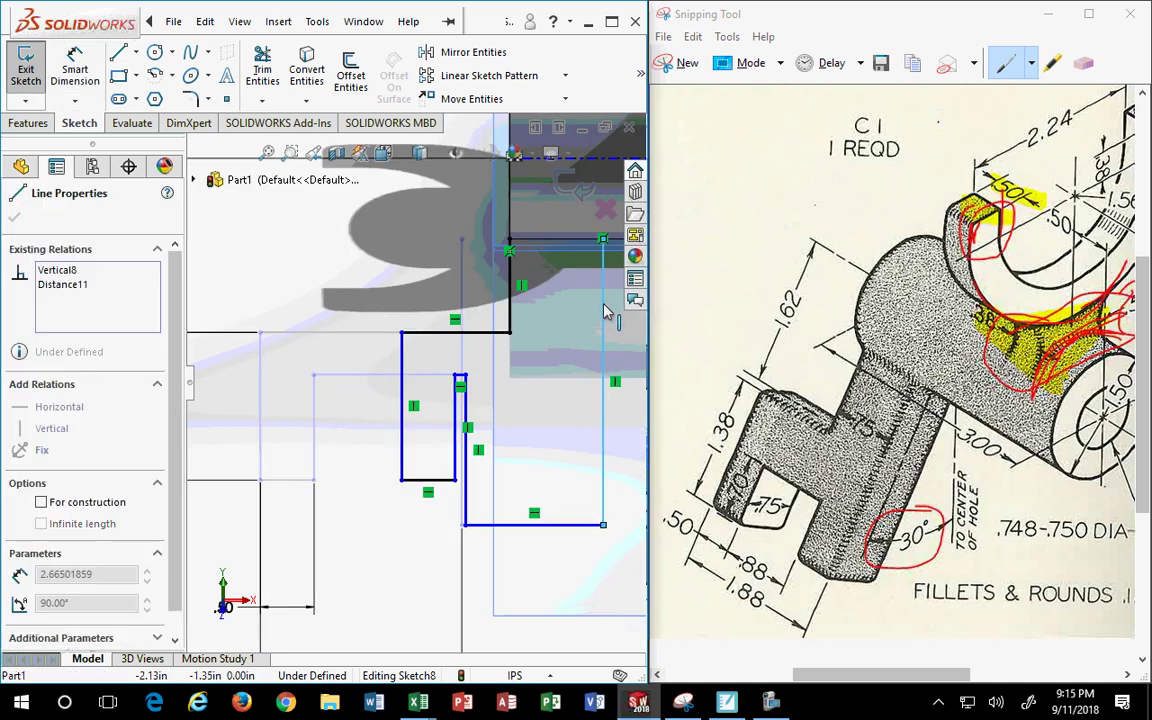
pyautogui.moveTo(463, 411); pyautogui.dragTo(531, 426)
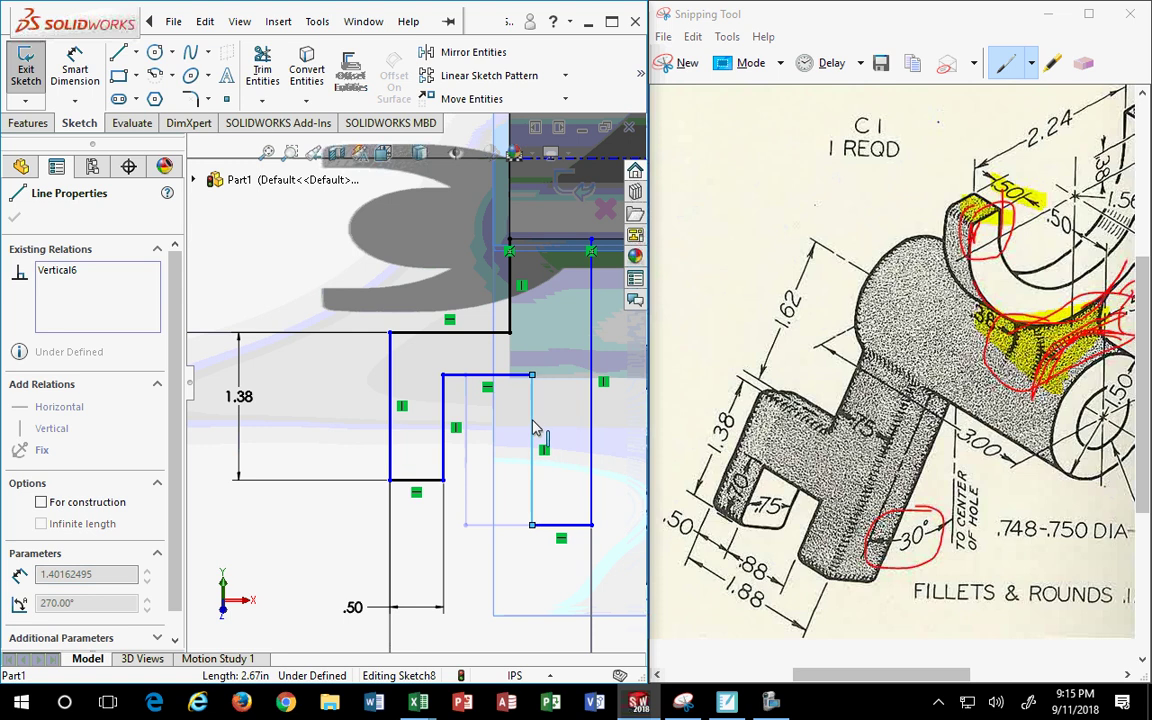
pyautogui.scroll(1, 535, 428)
pyautogui.scroll(-1, 472, 372)
pyautogui.click(450, 342)
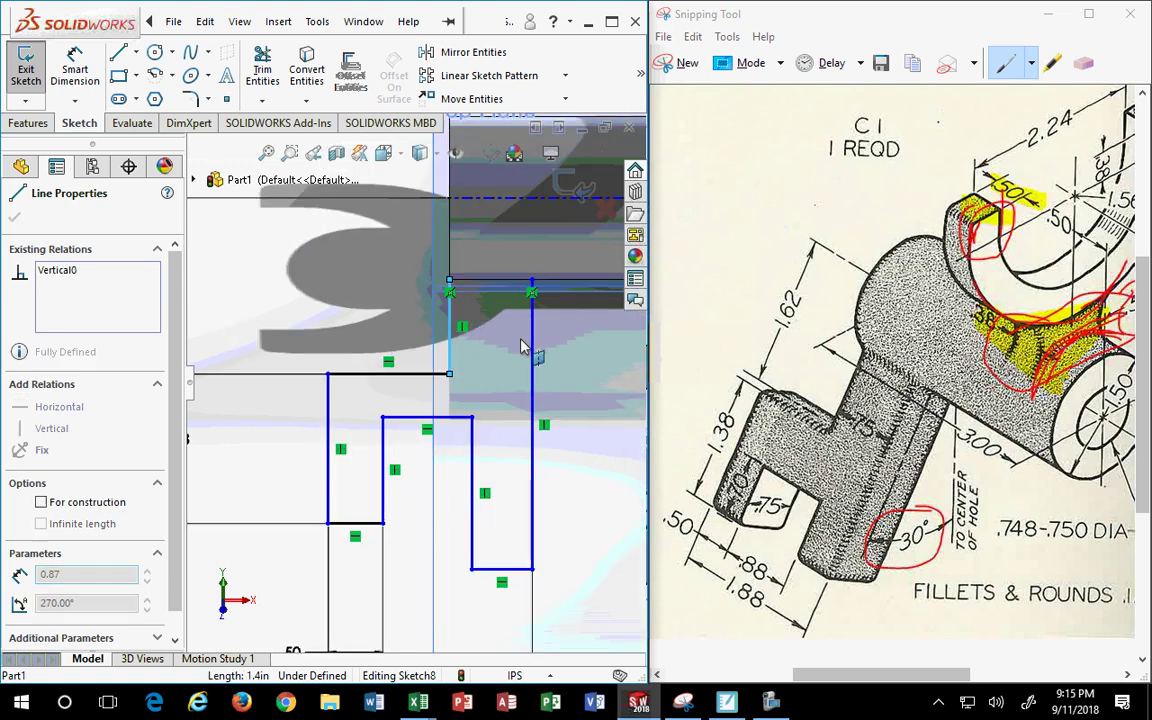
pyautogui.scroll(2, 440, 400)
pyautogui.write('1.375')
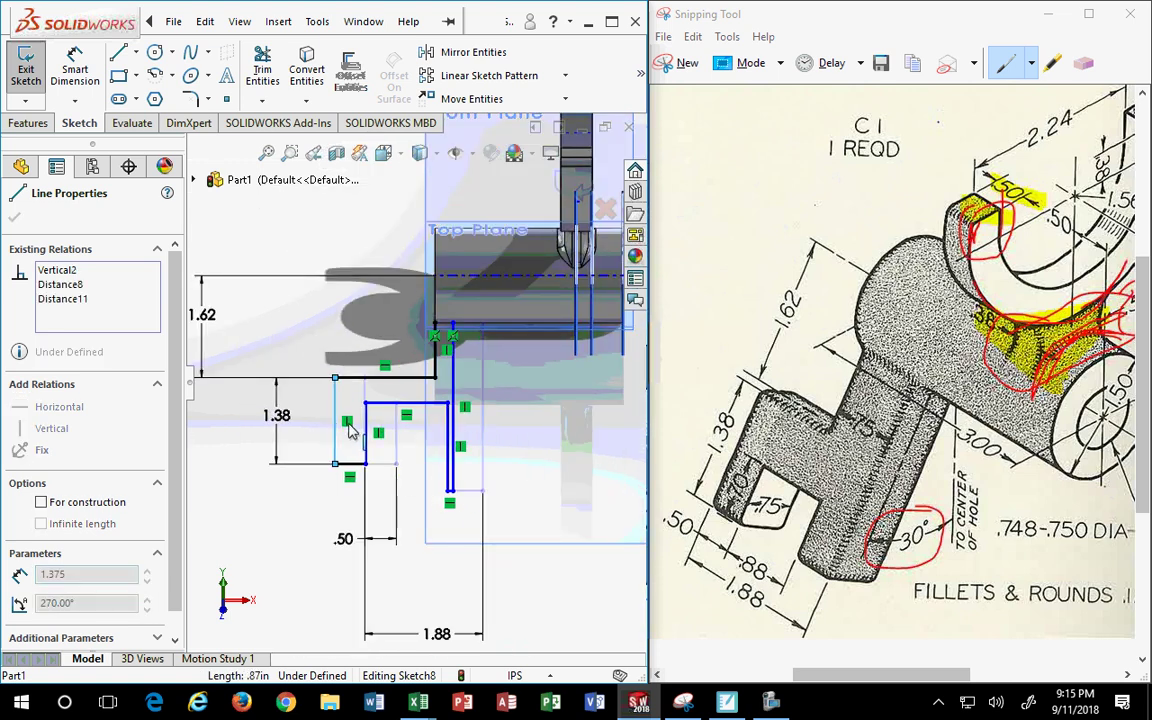
pyautogui.press('Return')
pyautogui.scroll(2, 483, 540)
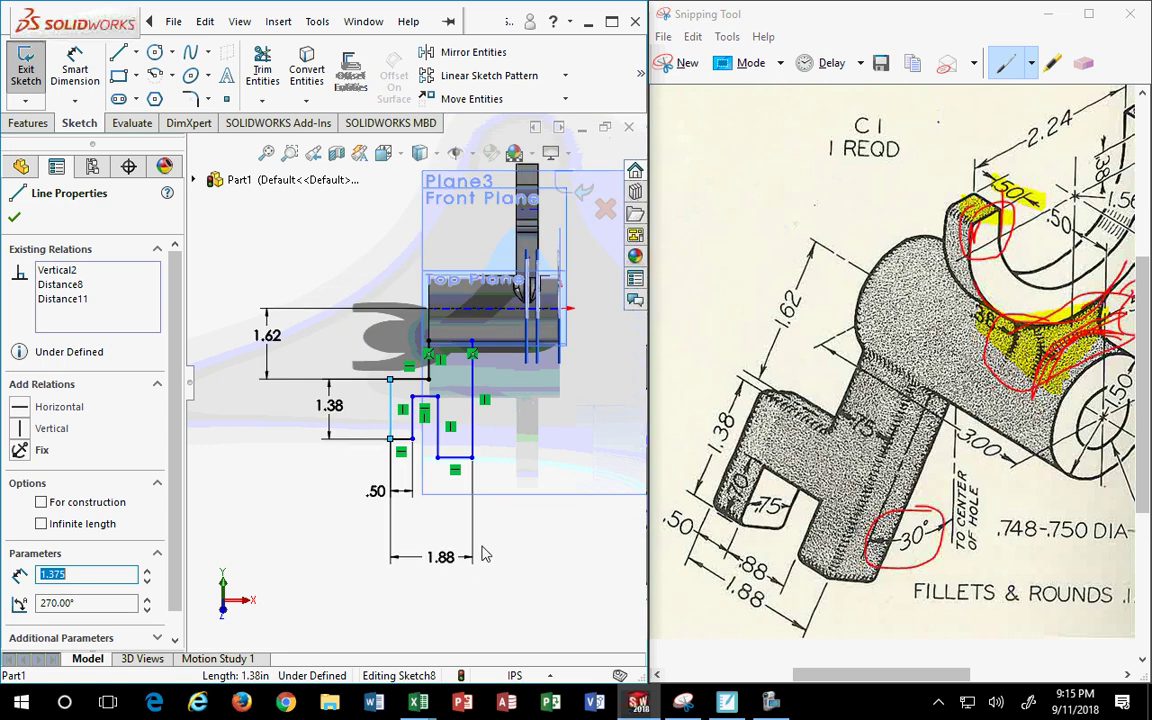
# Add the 0.875 slot width and 0.75 top offset dimensions
pyautogui.click(75, 65)
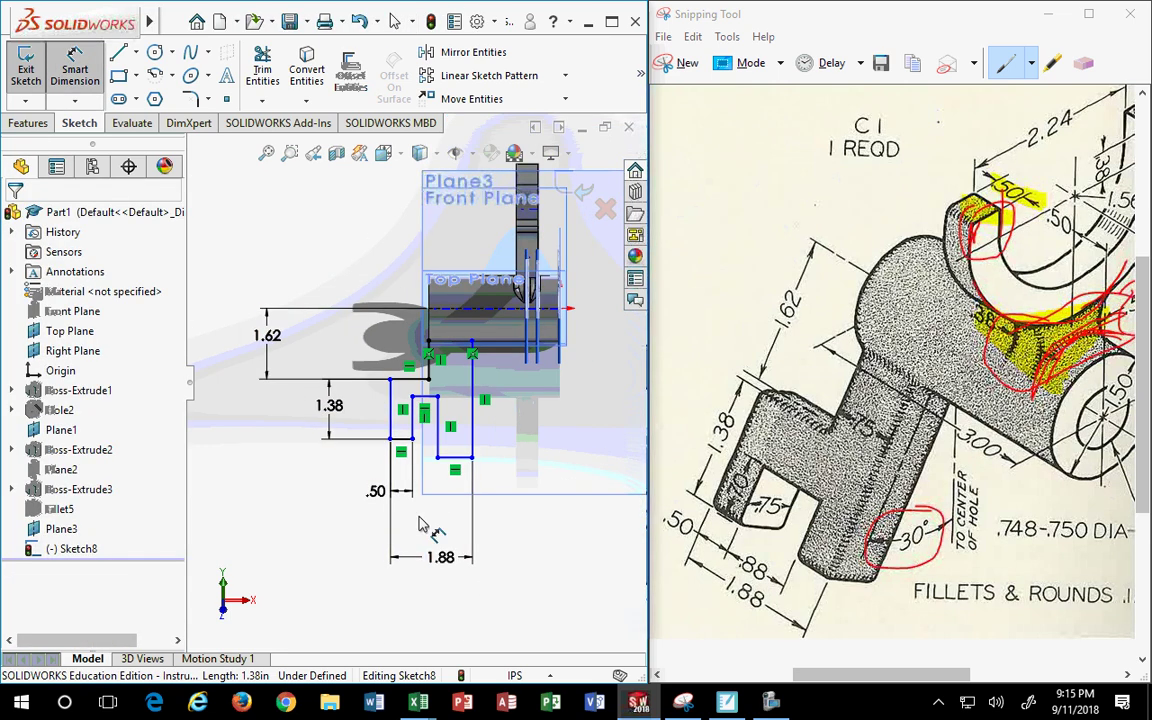
pyautogui.click(414, 418)
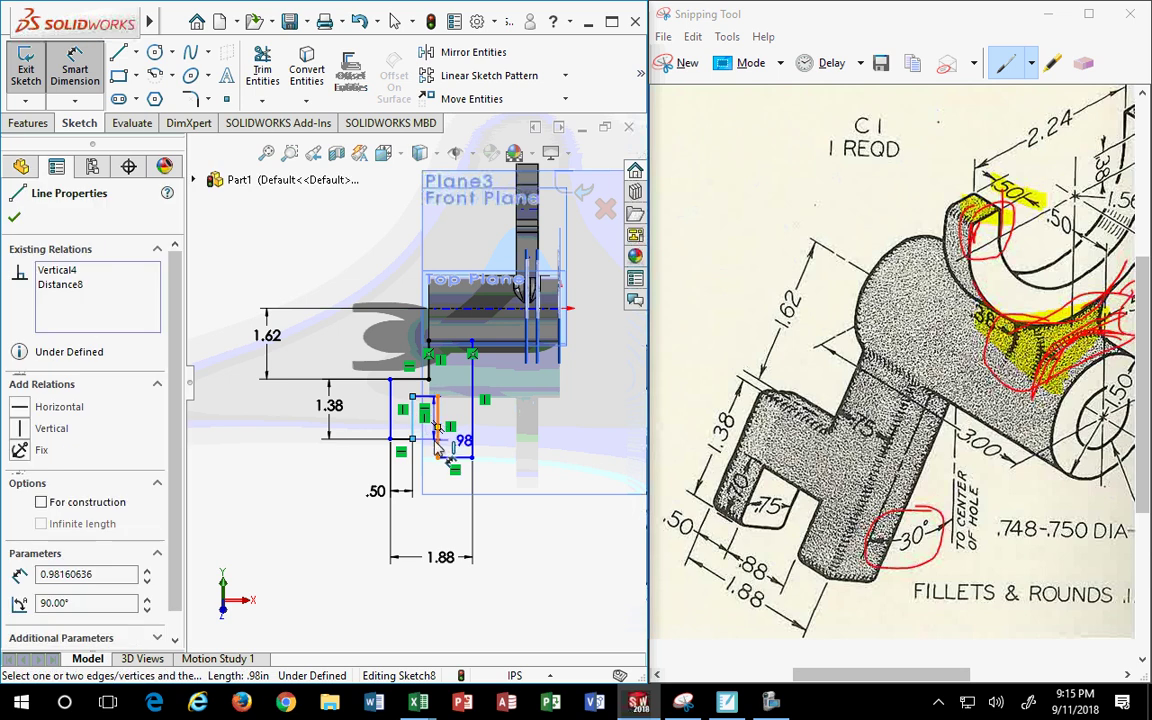
pyautogui.click(439, 450)
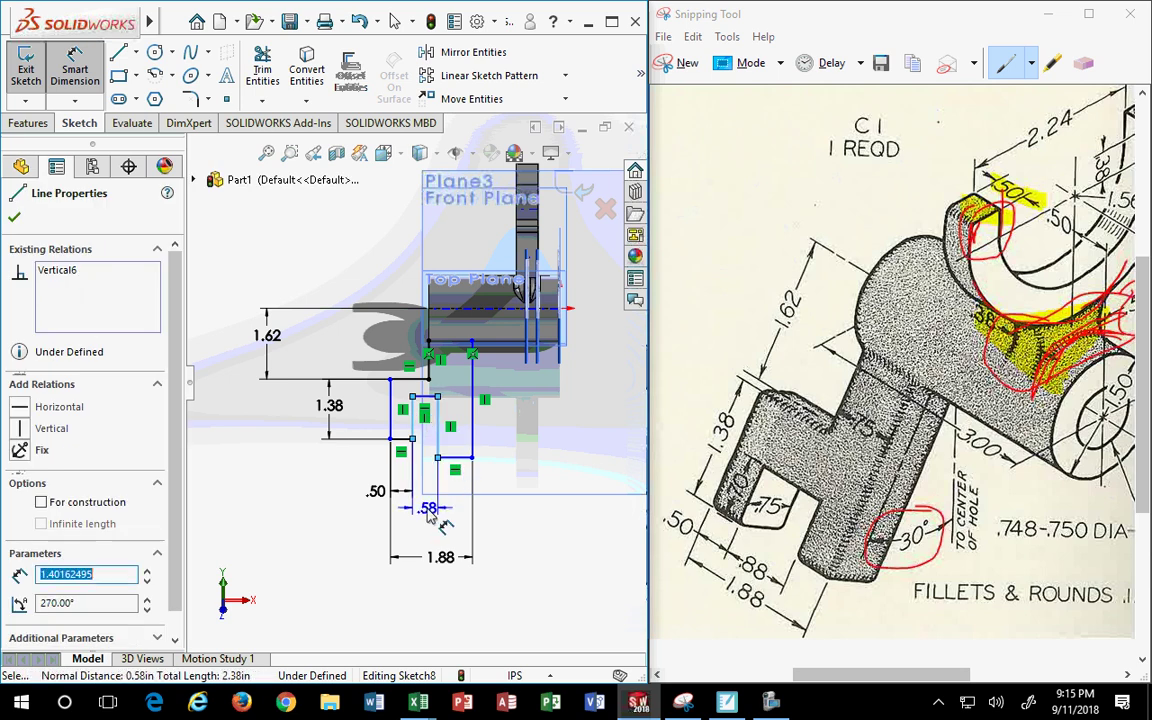
pyautogui.click(362, 512)
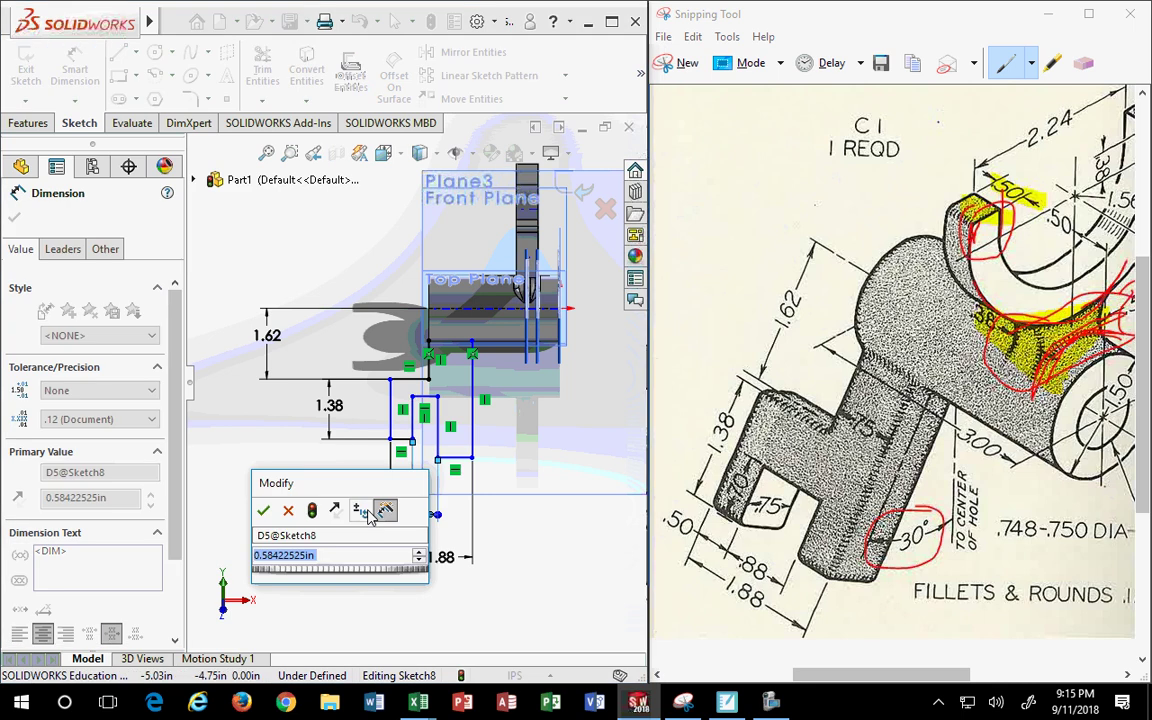
pyautogui.write('.875')
pyautogui.press('Return')
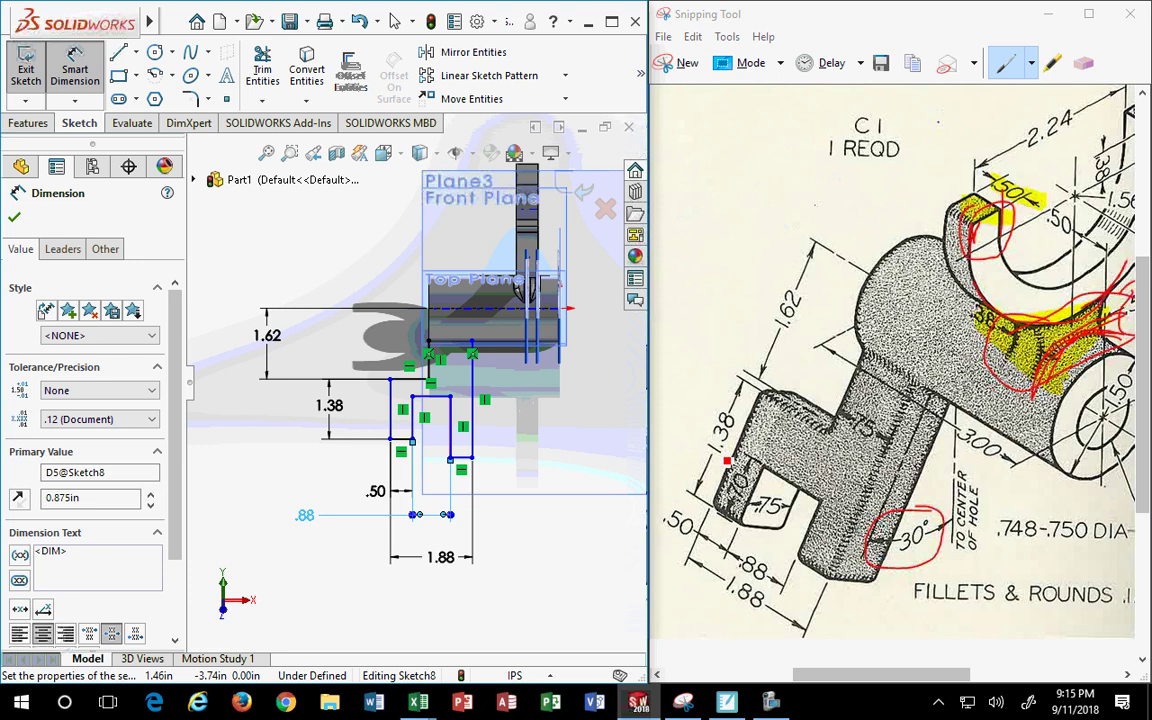
pyautogui.click(430, 372)
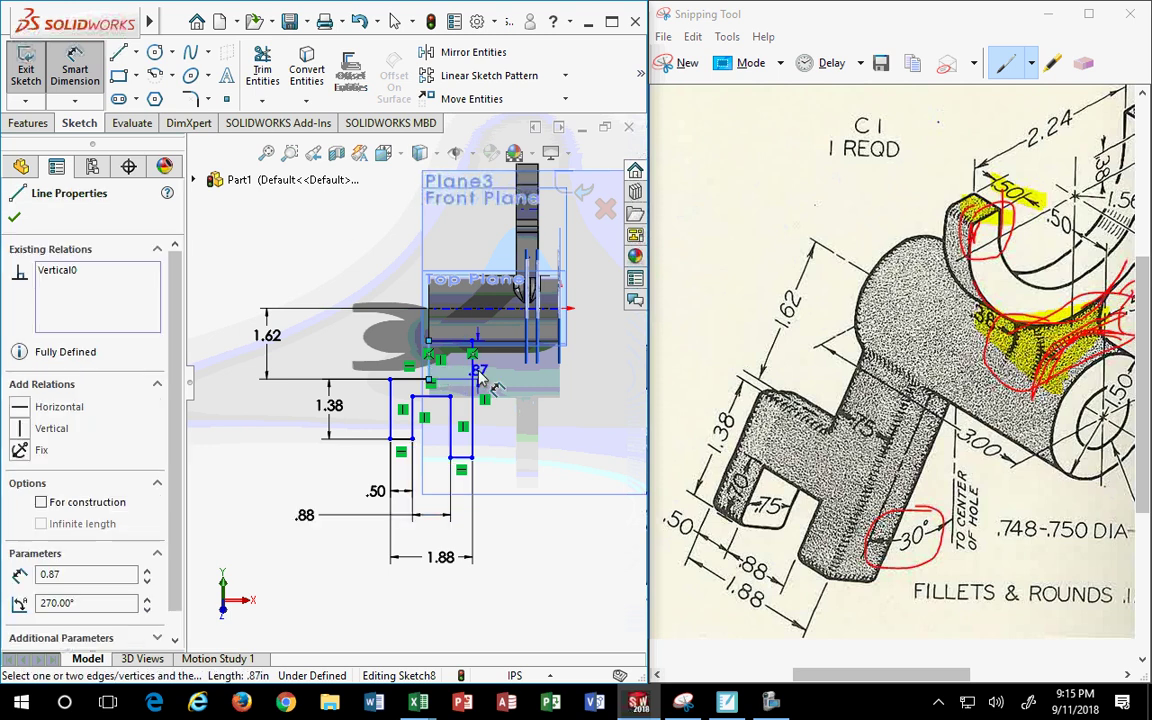
pyautogui.click(485, 378)
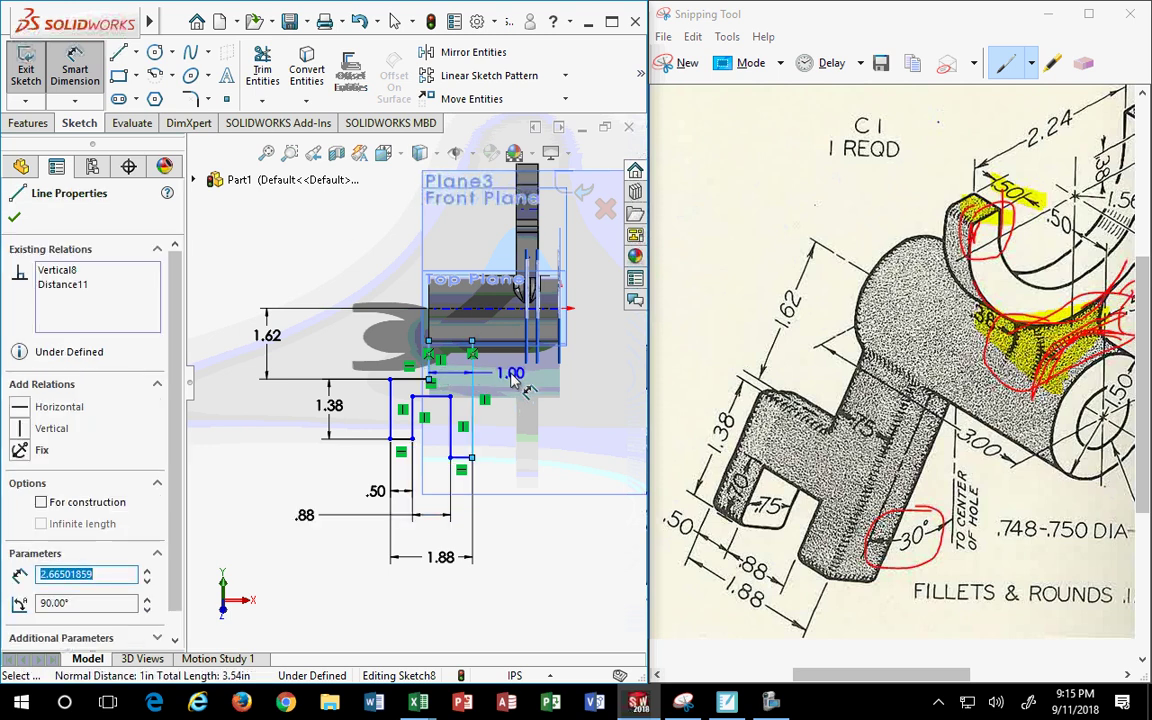
pyautogui.click(506, 375)
pyautogui.write('.75')
pyautogui.press('Return')
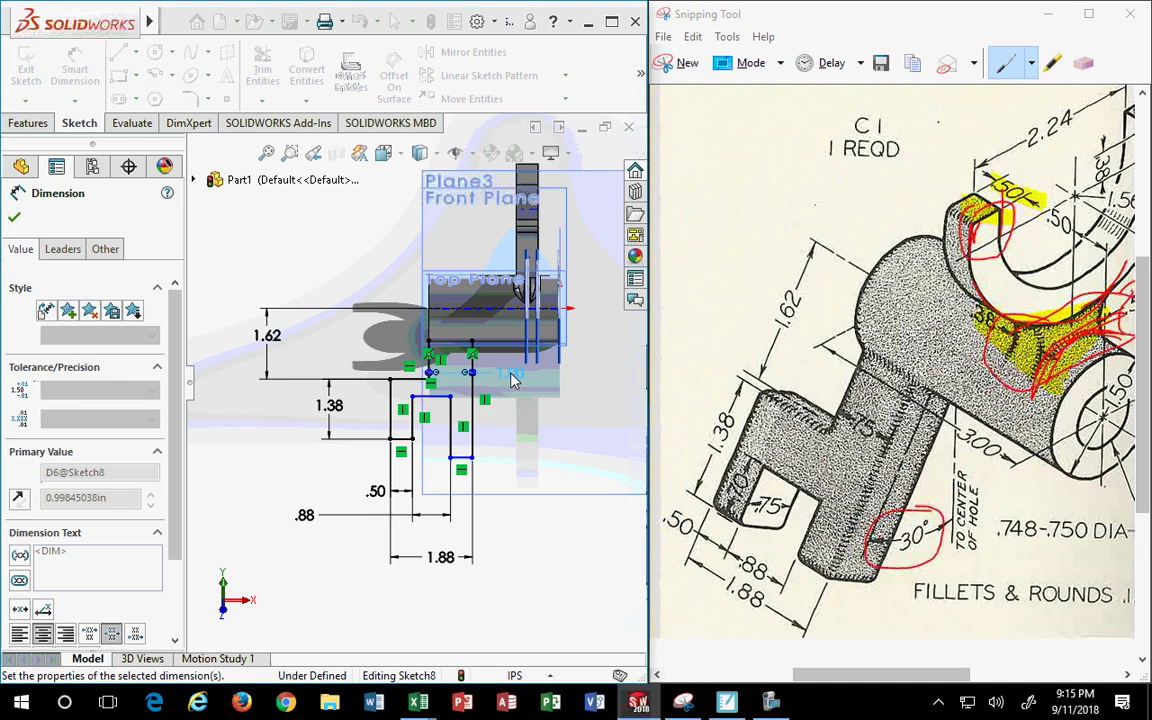
# Dimension the slot's left vertical line to a 0.70 height
pyautogui.scroll(-2, 415, 447)
pyautogui.scroll(-1, 415, 447)
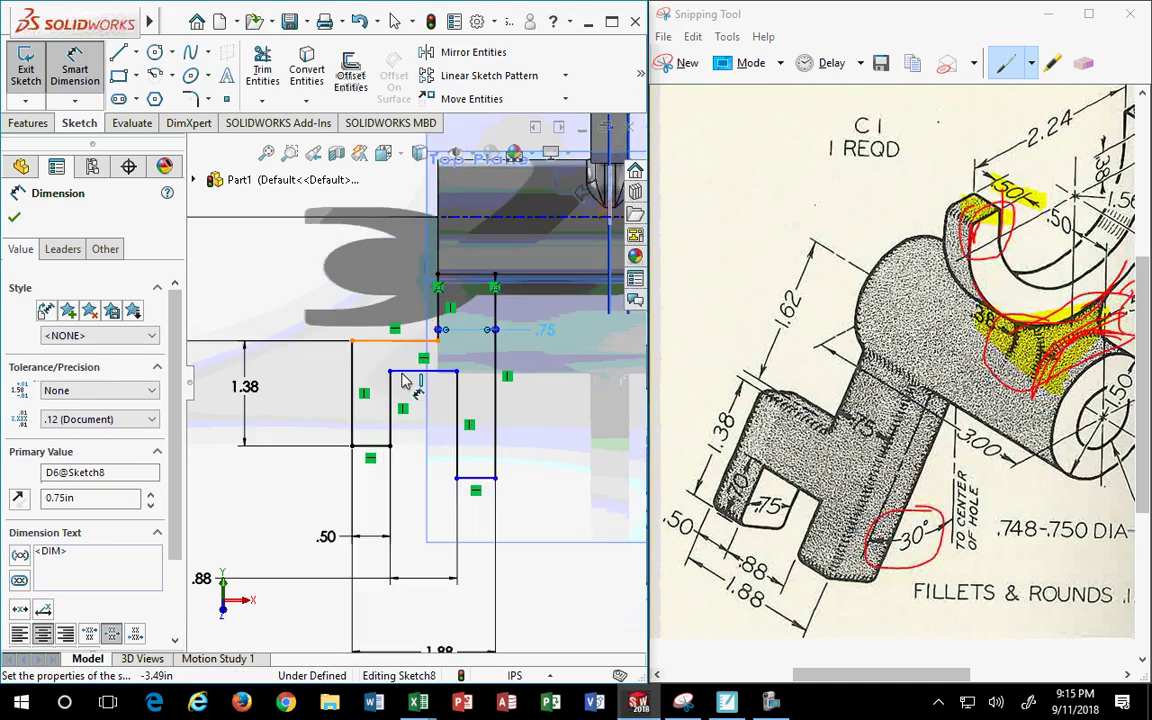
pyautogui.click(391, 406)
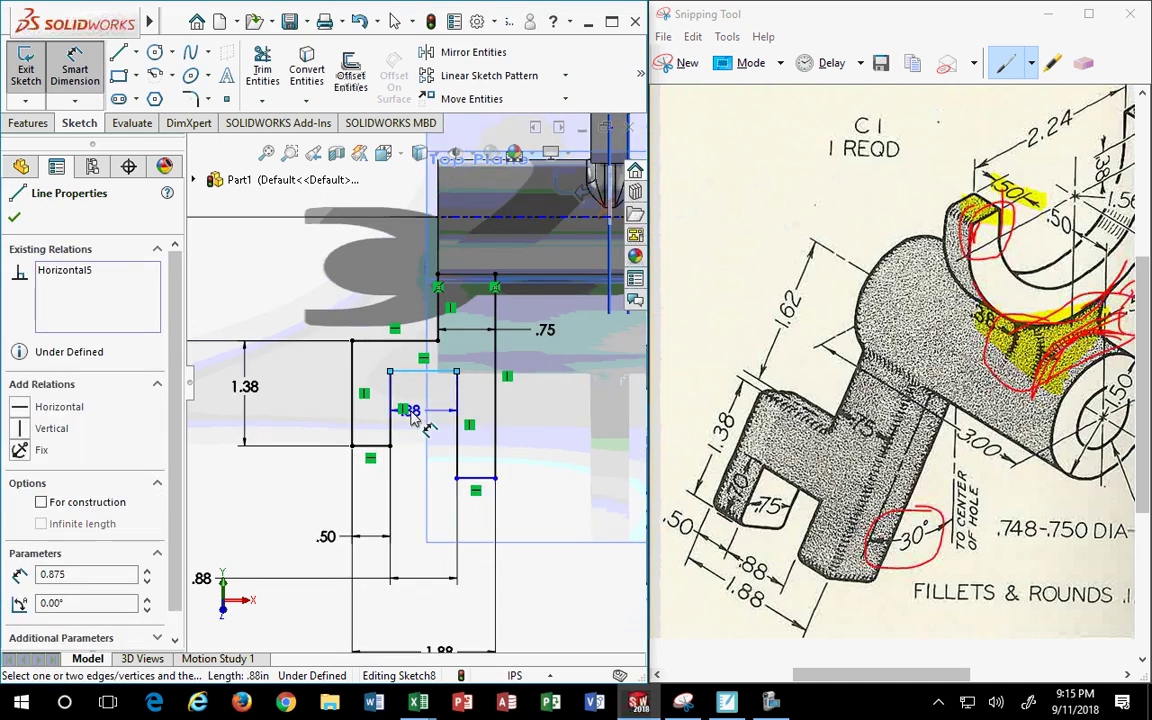
pyautogui.click(304, 410)
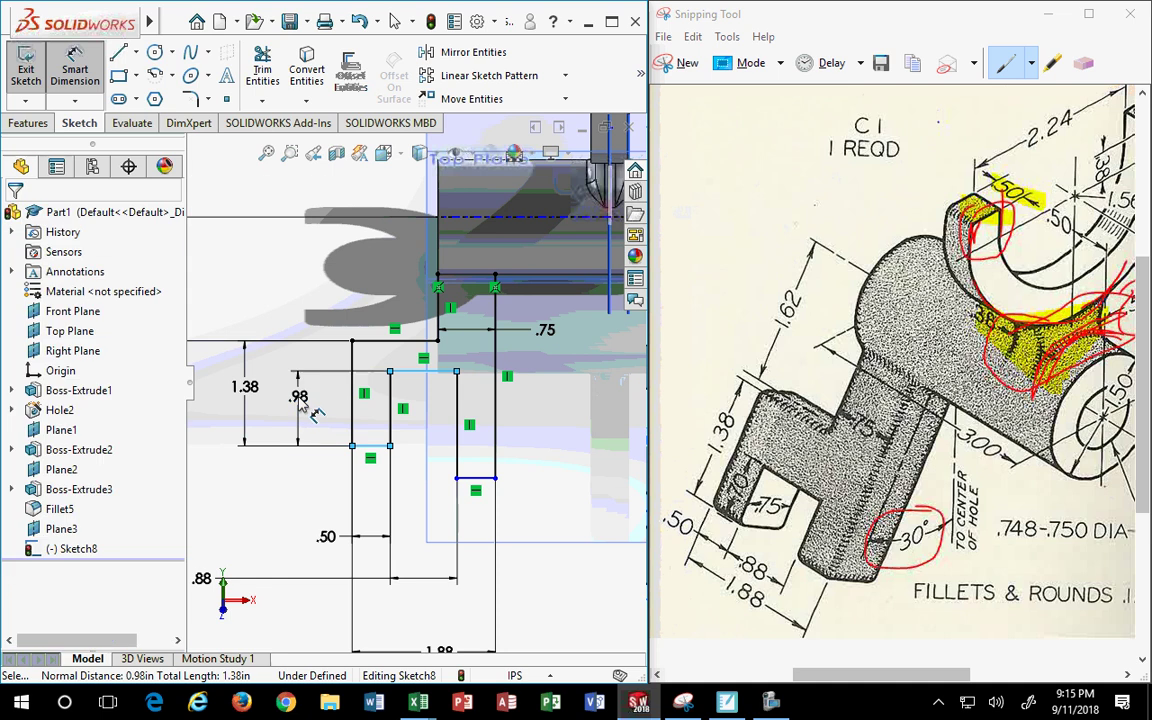
pyautogui.doubleClick(300, 407)
pyautogui.write('.7')
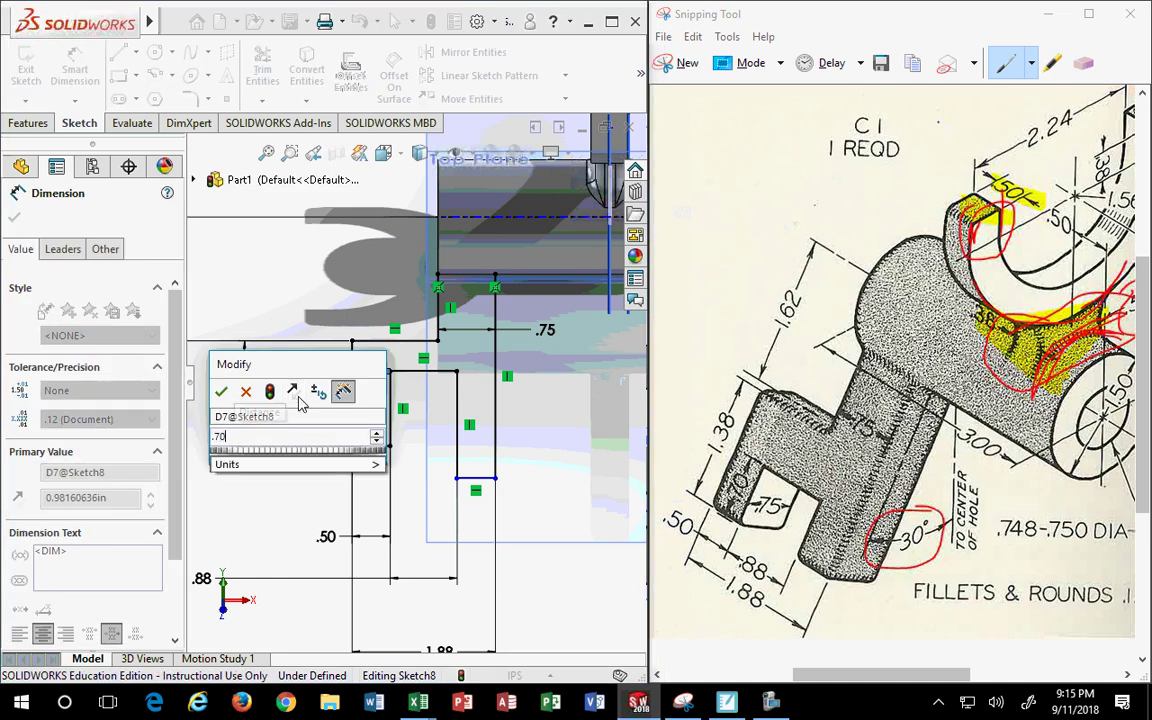
pyautogui.press('Return')
pyautogui.click(452, 530)
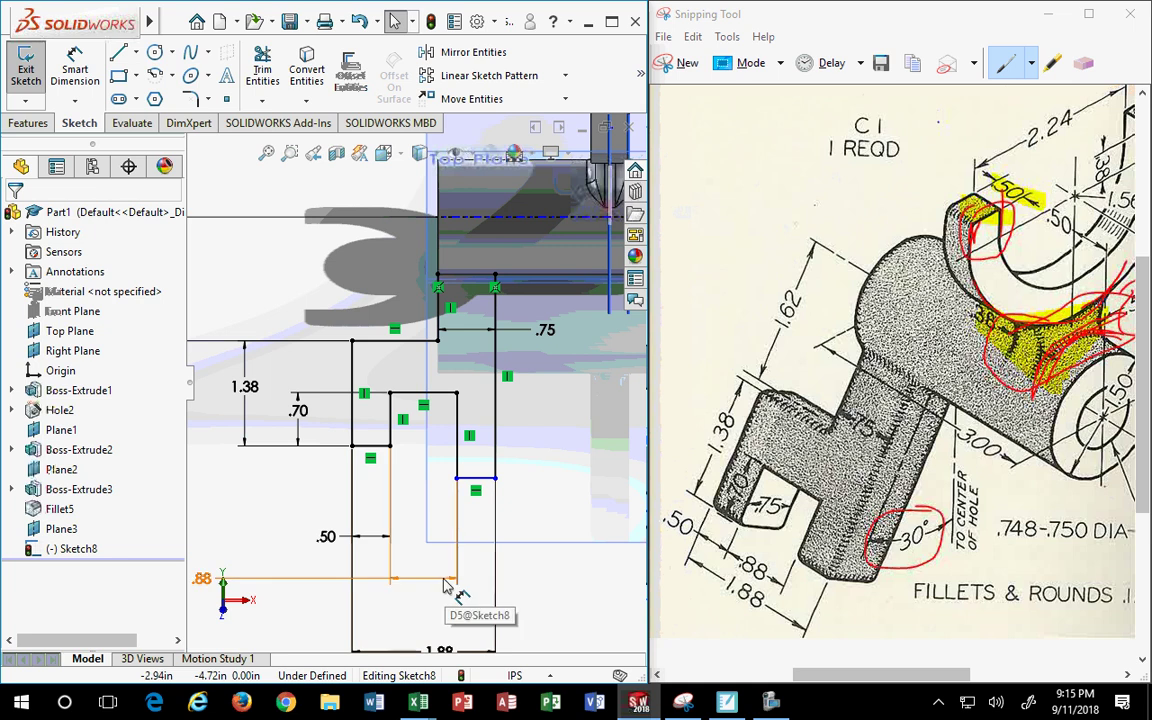
# Make the two short bottom lines collinear to fully define Sketch8, then show the Features tools
pyautogui.click(371, 446)
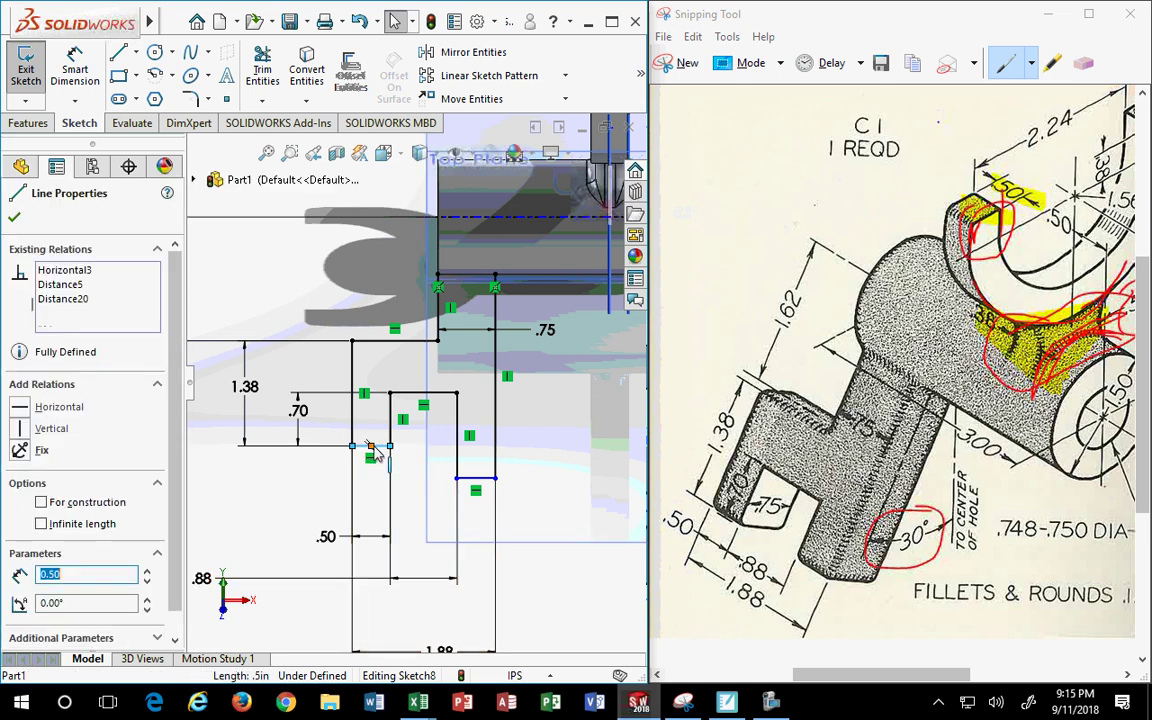
pyautogui.keyDown('ctrl'); pyautogui.click(476, 478); pyautogui.keyUp('ctrl')
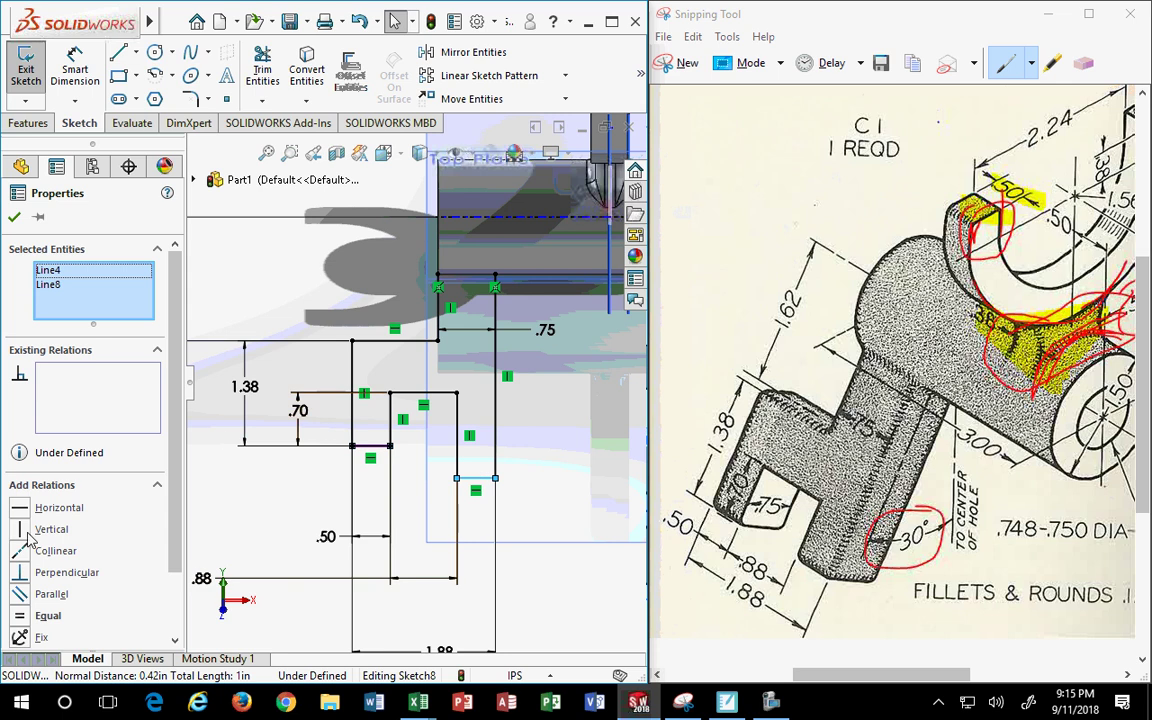
pyautogui.scroll(-3, 165, 490)
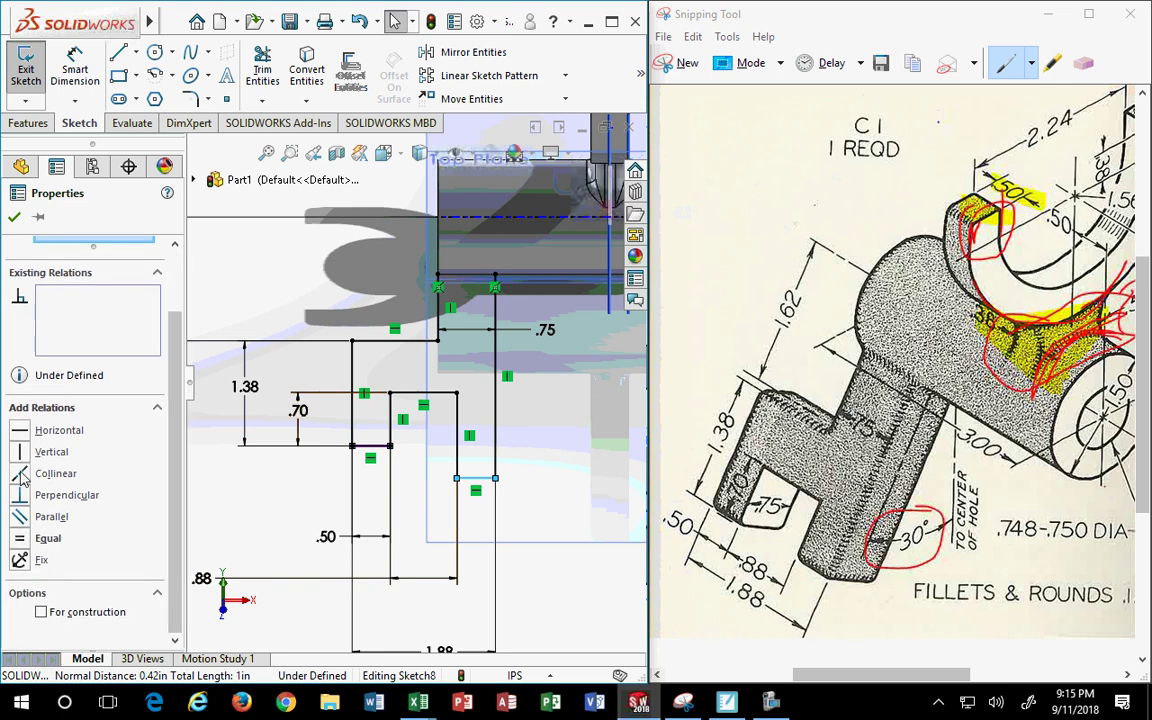
pyautogui.click(22, 476)
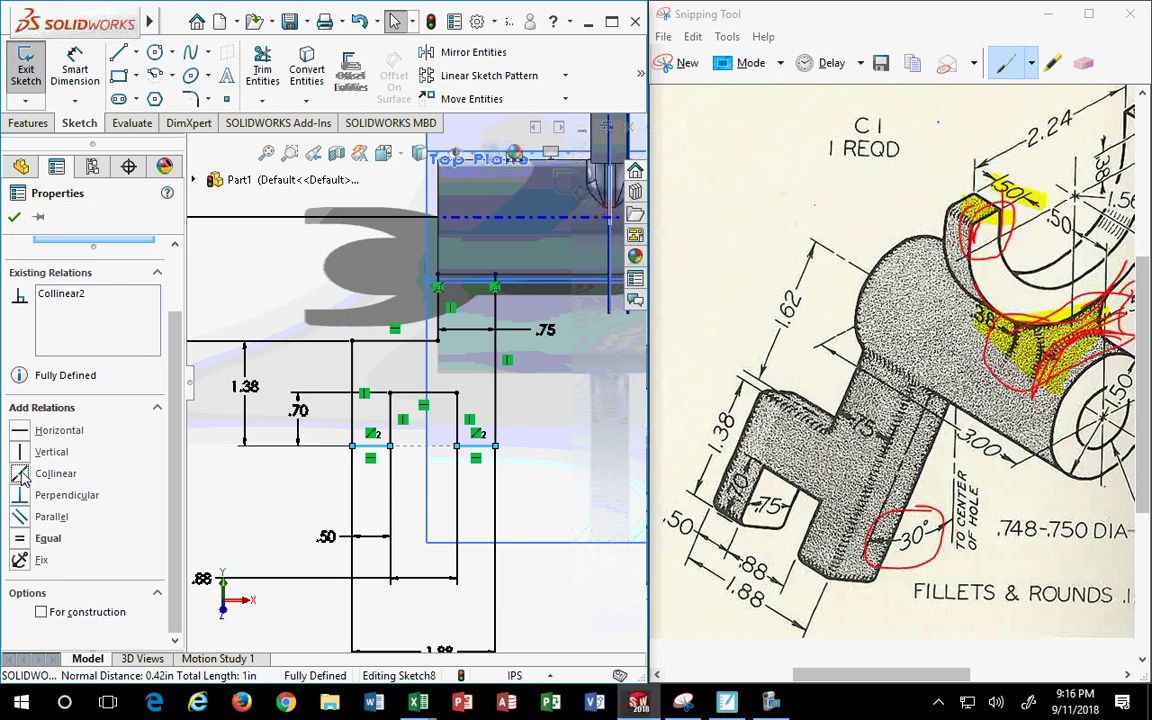
pyautogui.click(15, 217)
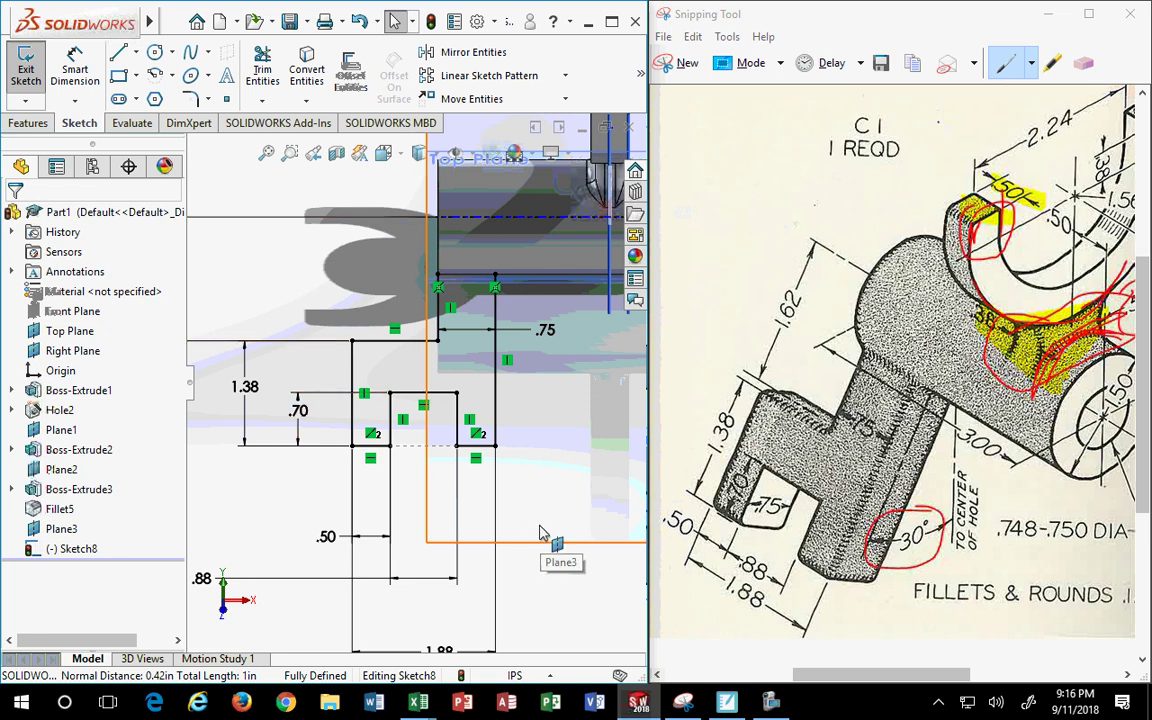
pyautogui.scroll(-3, 535, 537)
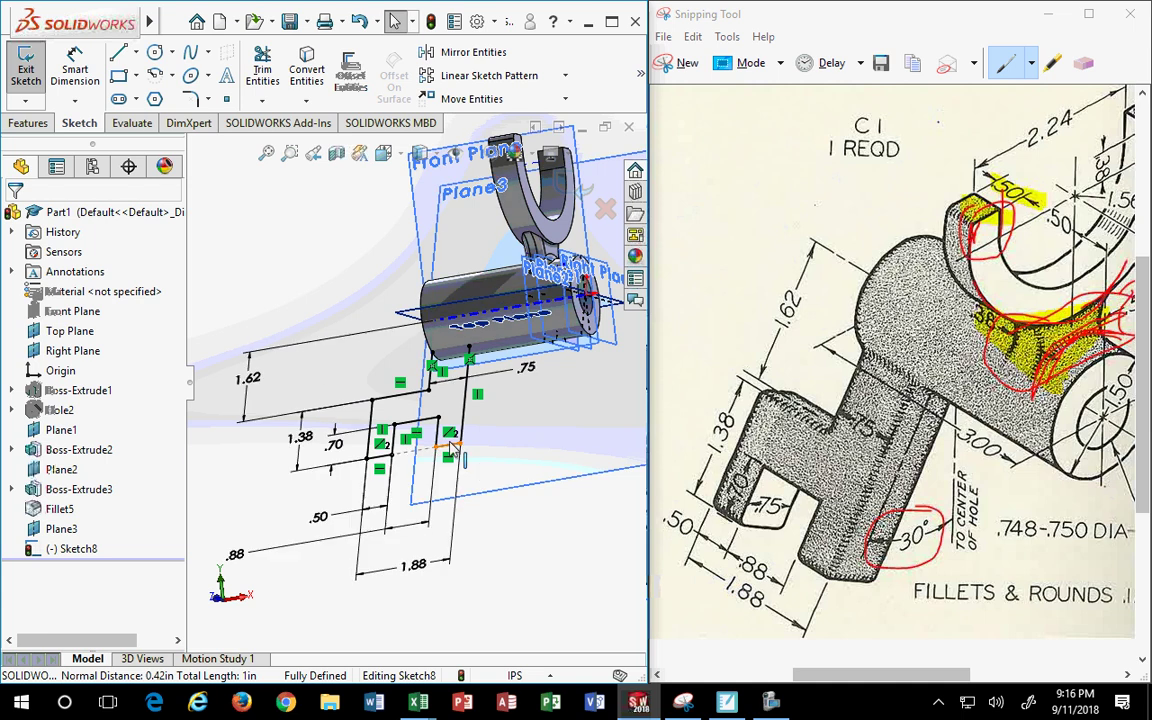
pyautogui.click(28, 123)
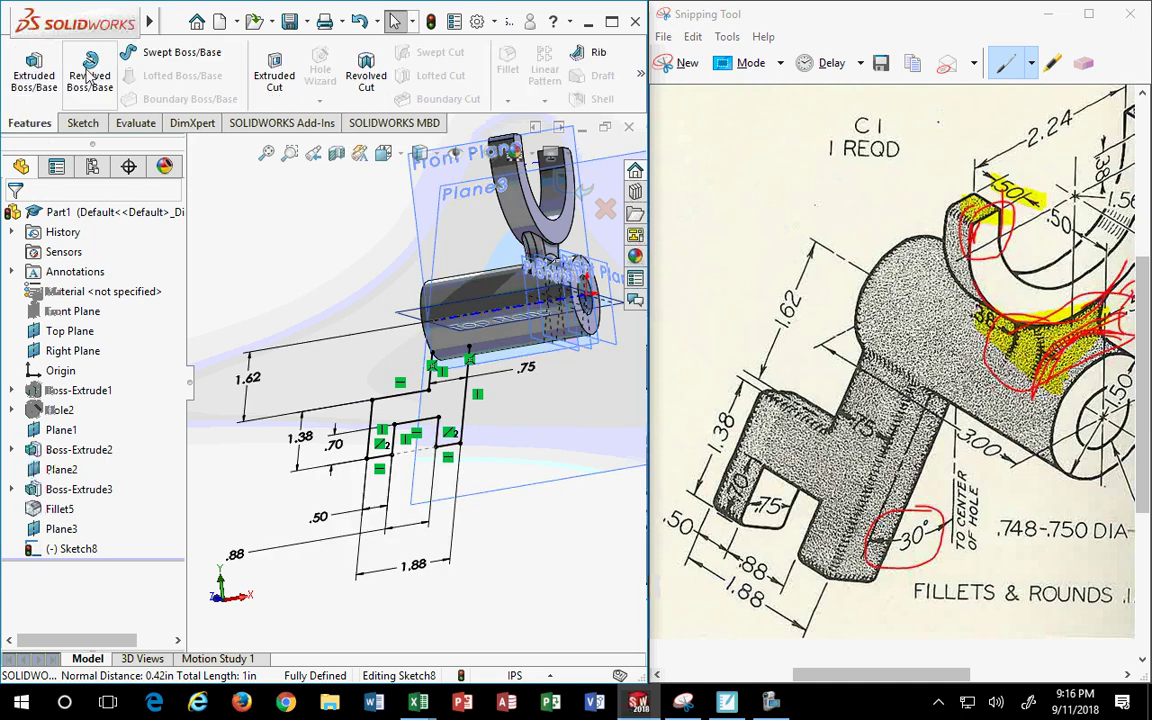
pyautogui.click(34, 72)
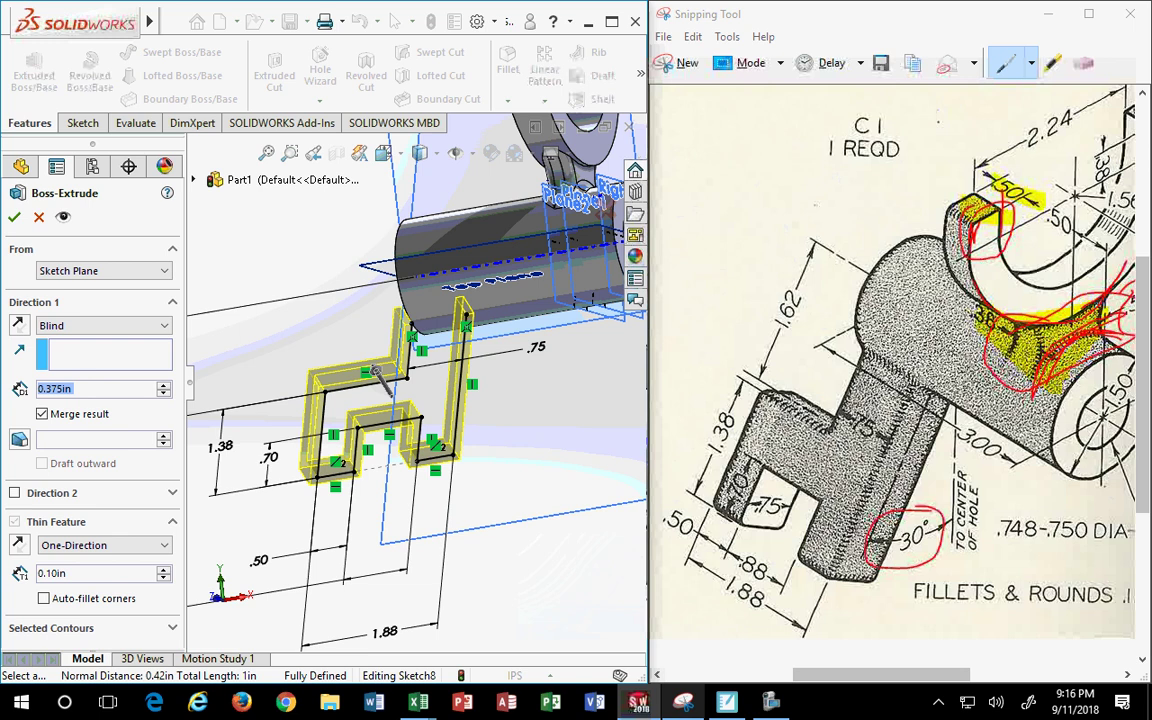
pyautogui.moveTo(683, 702)
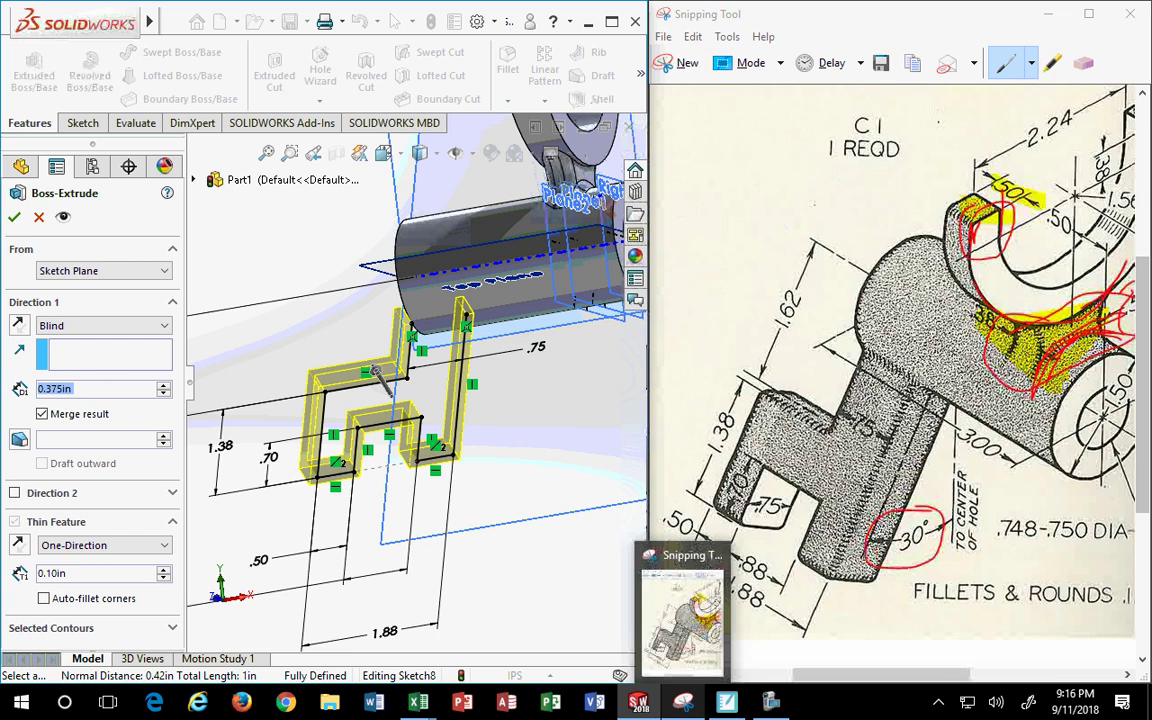
pyautogui.press('Escape')
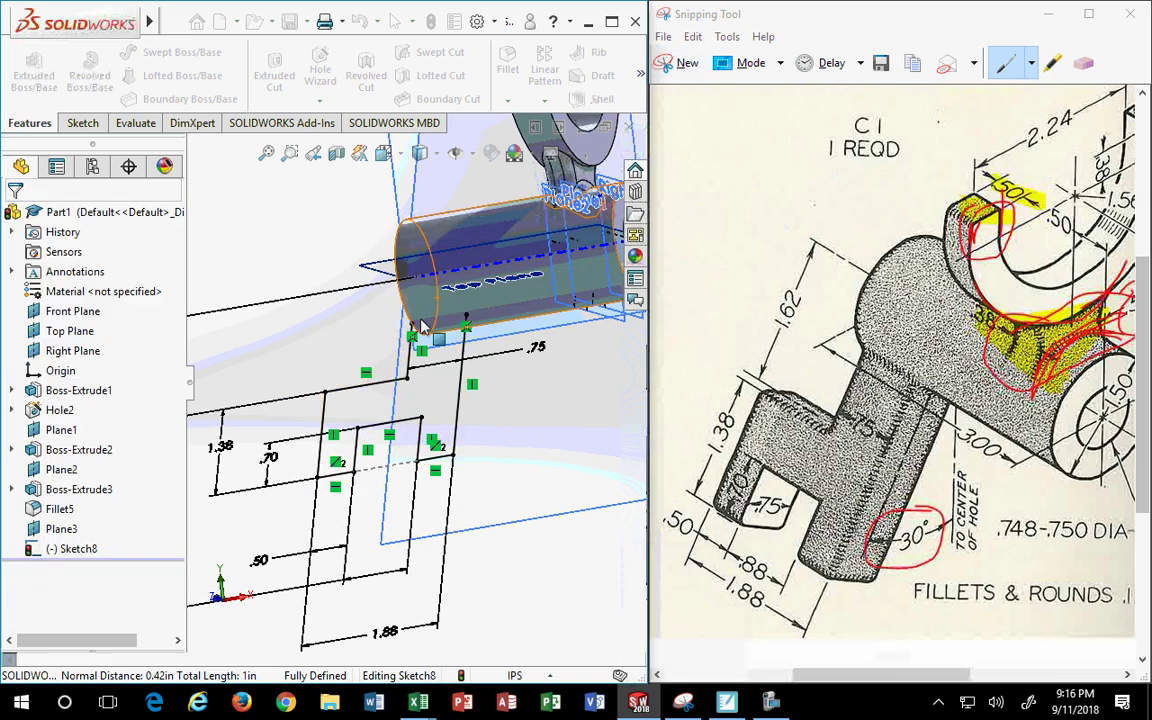
pyautogui.scroll(-2, 422, 327)
pyautogui.scroll(-1, 455, 365)
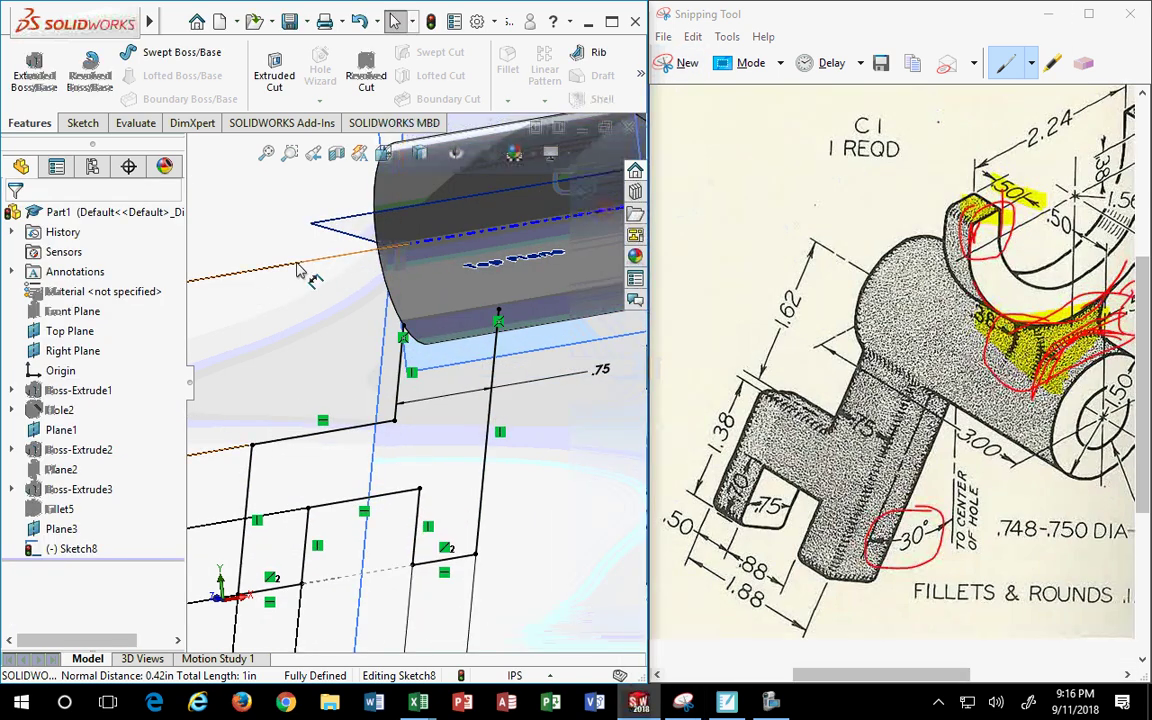
# Draw a line between the two open endpoints to close the top of the arm outline
pyautogui.click(80, 122)
pyautogui.click(118, 52)
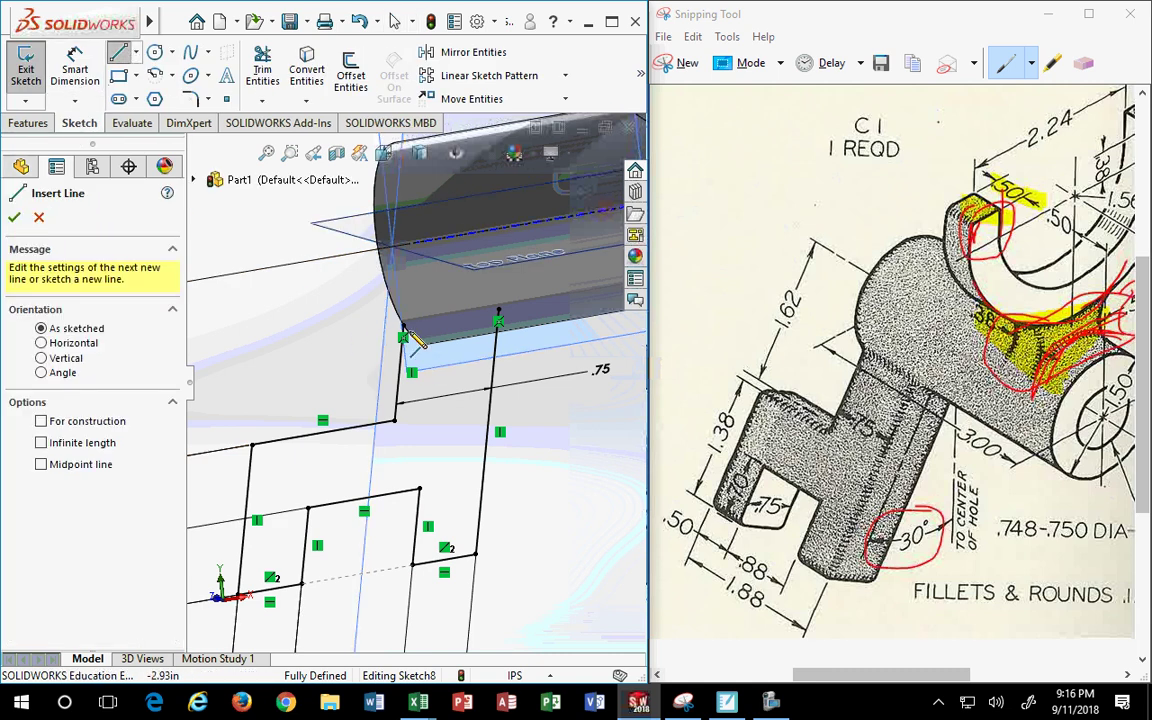
pyautogui.click(402, 336)
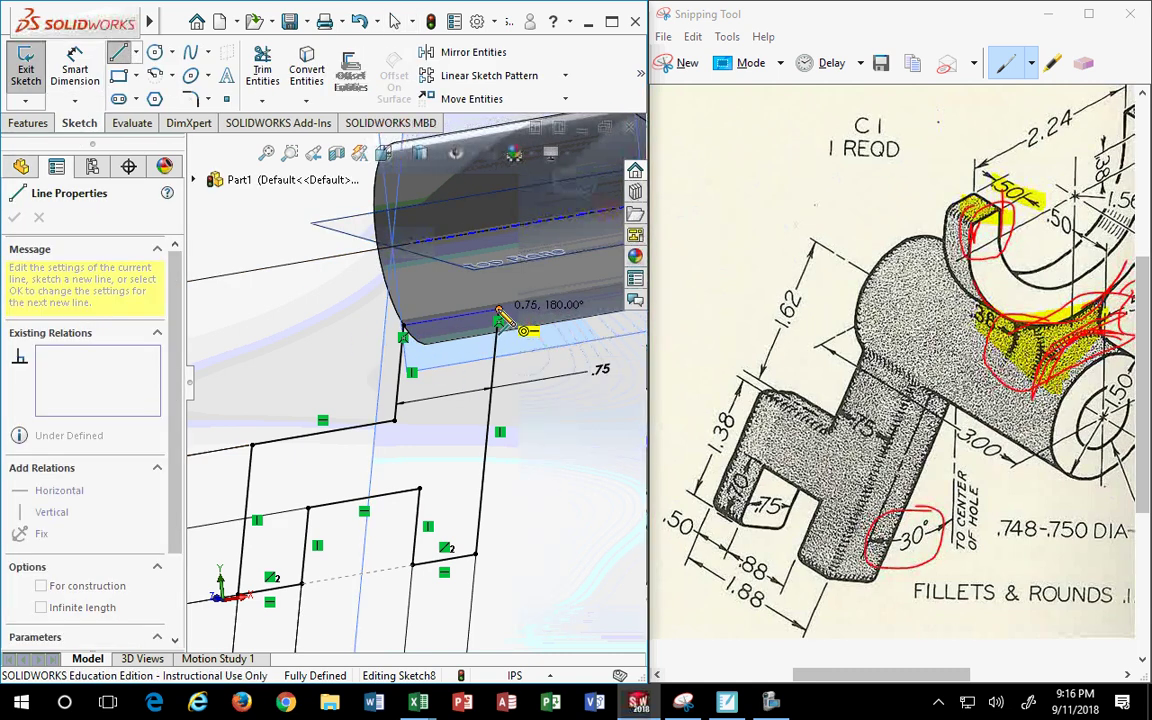
pyautogui.click(498, 318)
pyautogui.press('F1')
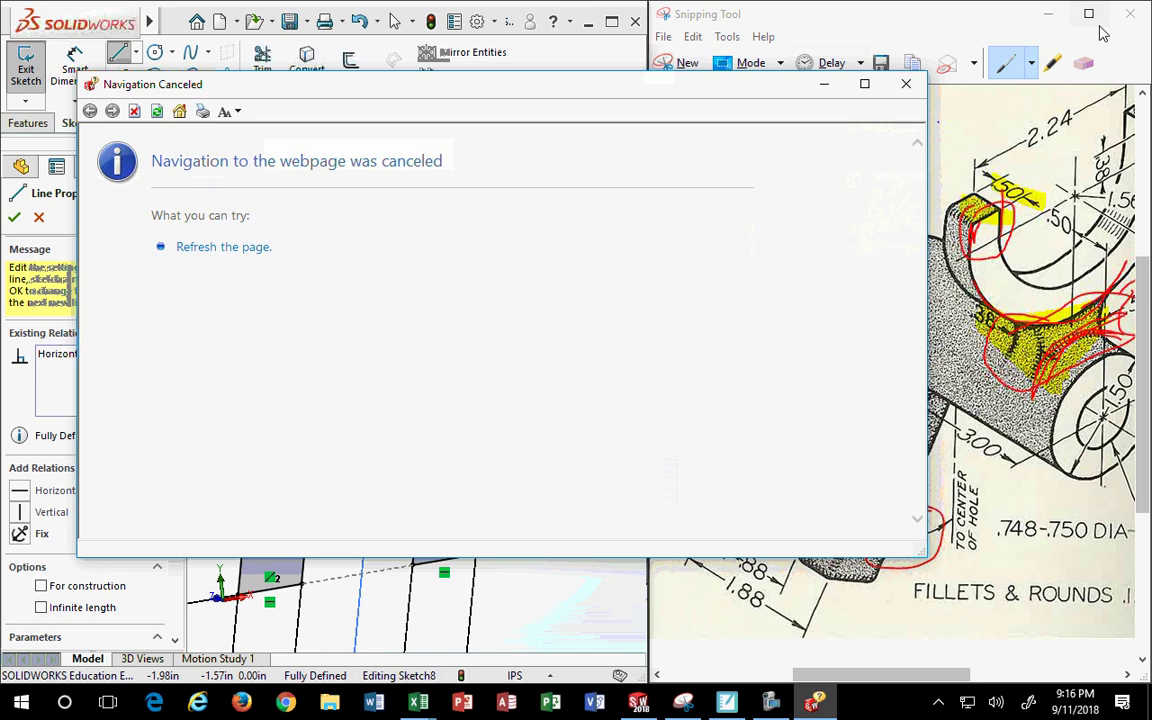
pyautogui.click(906, 84)
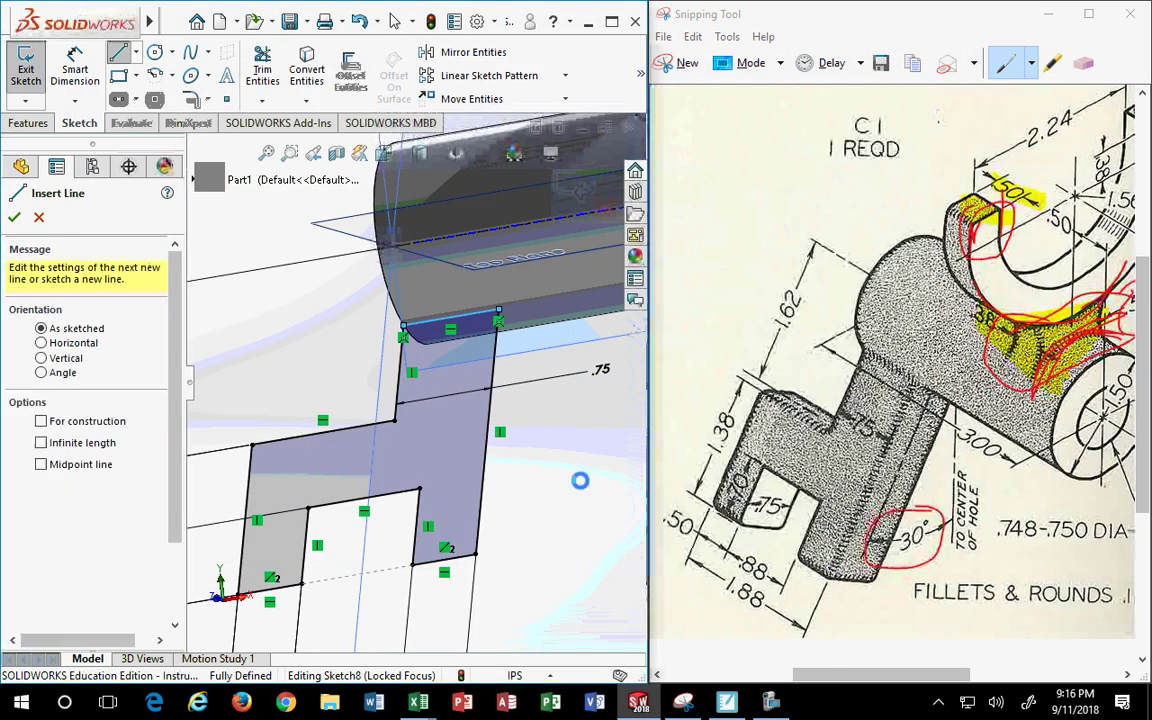
pyautogui.press('Escape')
# Orbit the model, then set the view to the Right orientation
pyautogui.moveTo(580, 481)
pyautogui.mouseDown(button='middle')
pyautogui.moveTo(565, 490)
pyautogui.moveTo(477, 333)
pyautogui.mouseUp(button='middle')
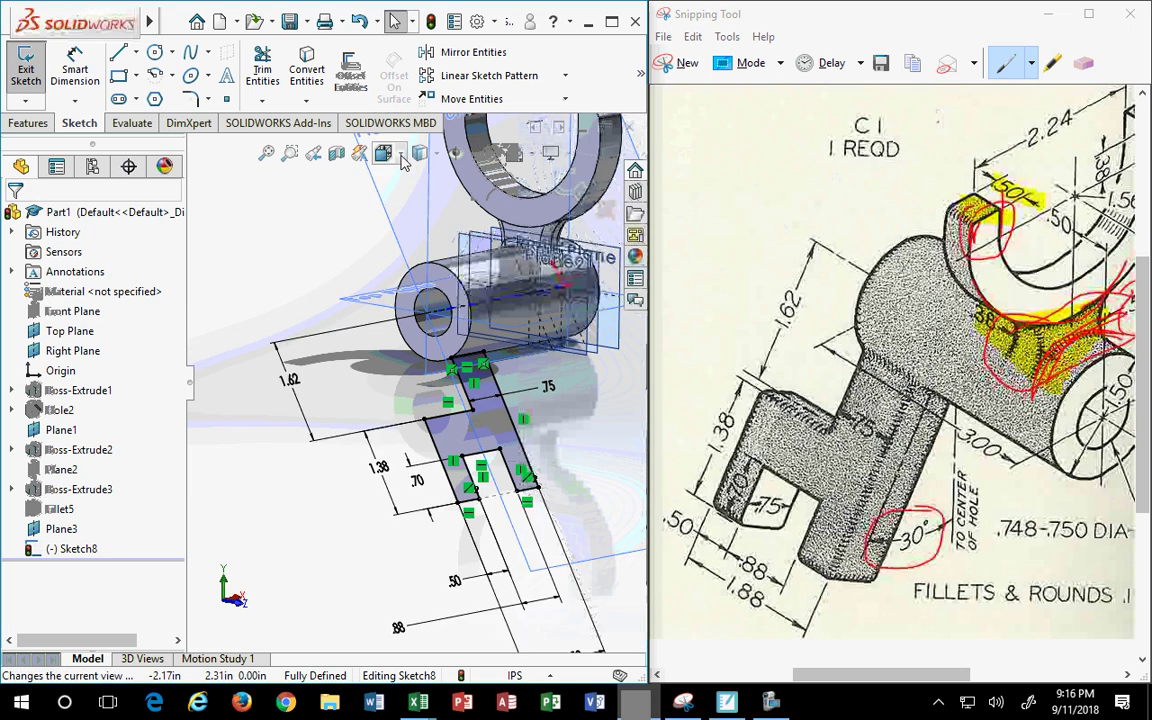
pyautogui.click(403, 163)
pyautogui.click(388, 222)
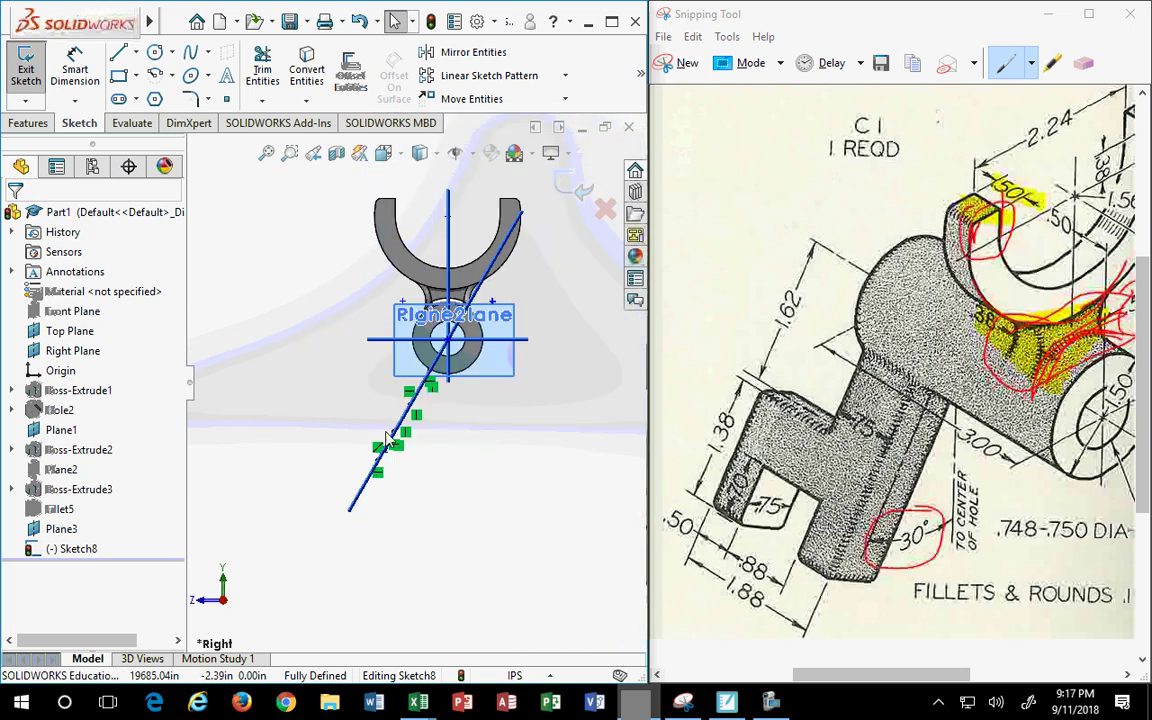
pyautogui.scroll(-3, 400, 435)
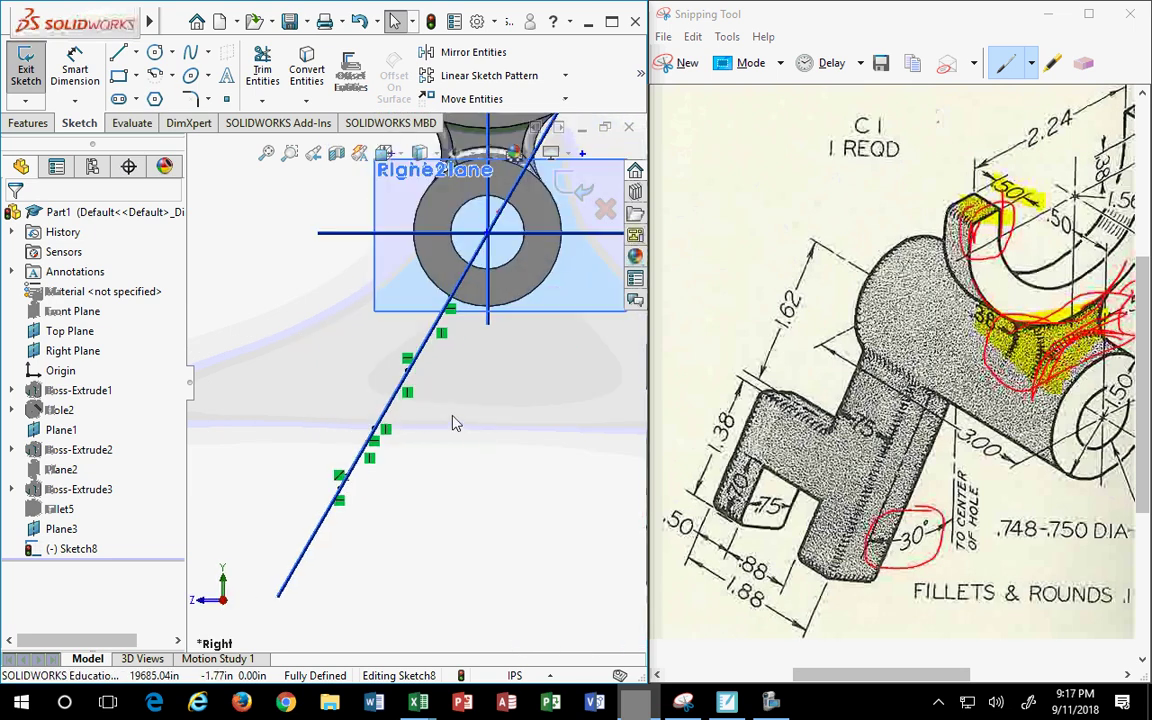
pyautogui.click(29, 124)
# Extrude the arm sketch 0.75 in with a Mid Plane end condition as Boss-Extrude4
pyautogui.click(37, 90)
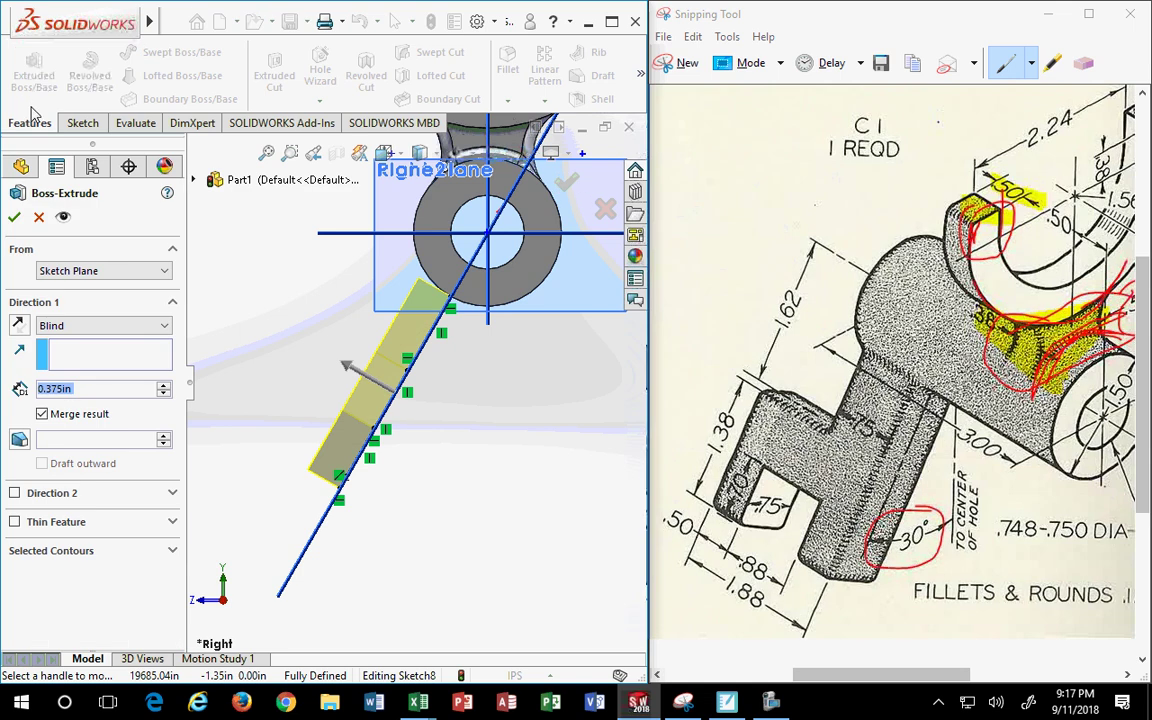
pyautogui.moveTo(506, 474); pyautogui.dragTo(383, 168, button='middle')
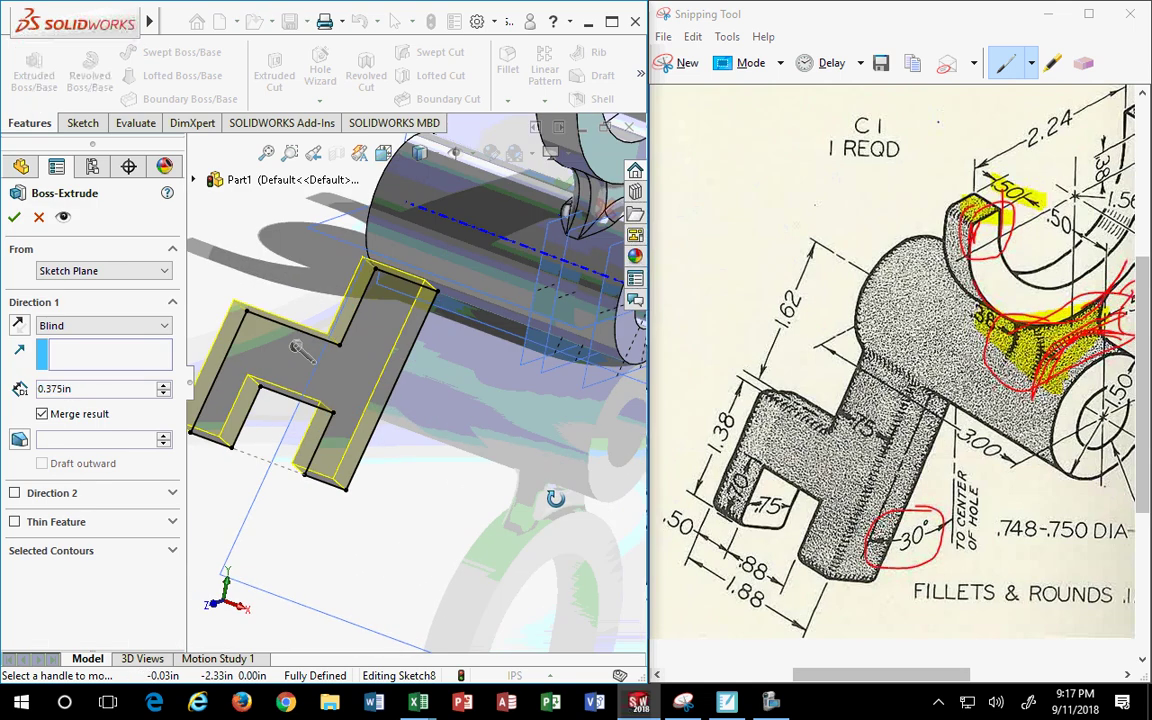
pyautogui.click(383, 153)
pyautogui.click(392, 215)
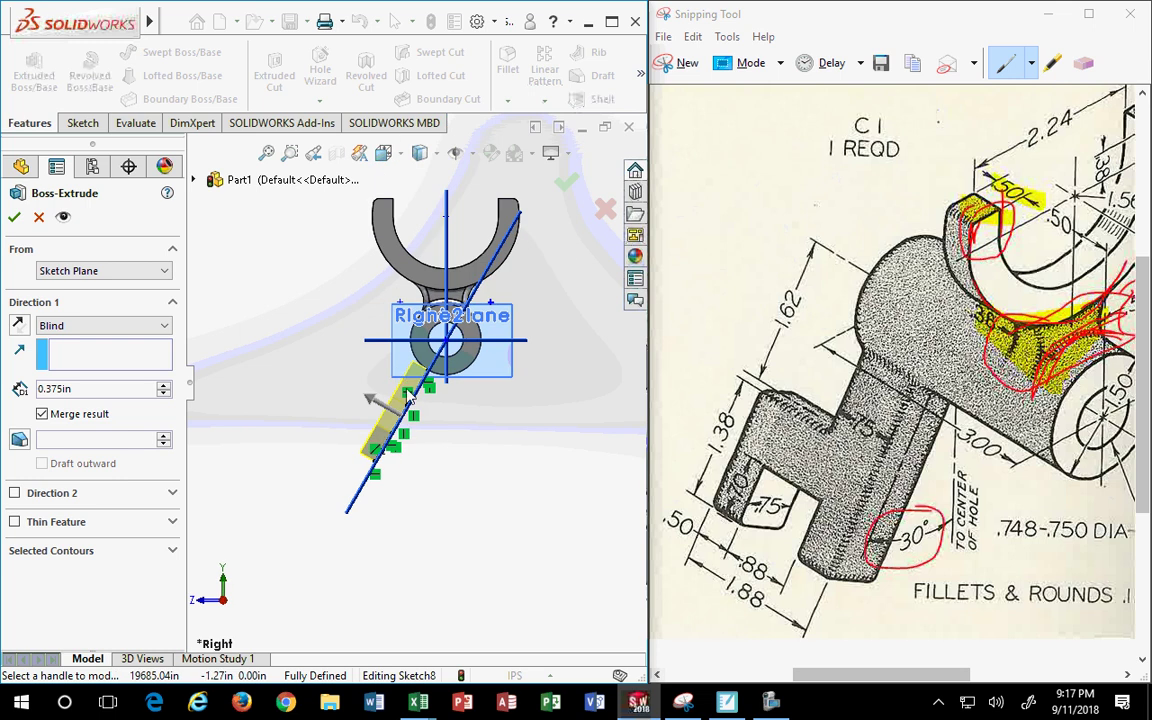
pyautogui.scroll(-3, 408, 397)
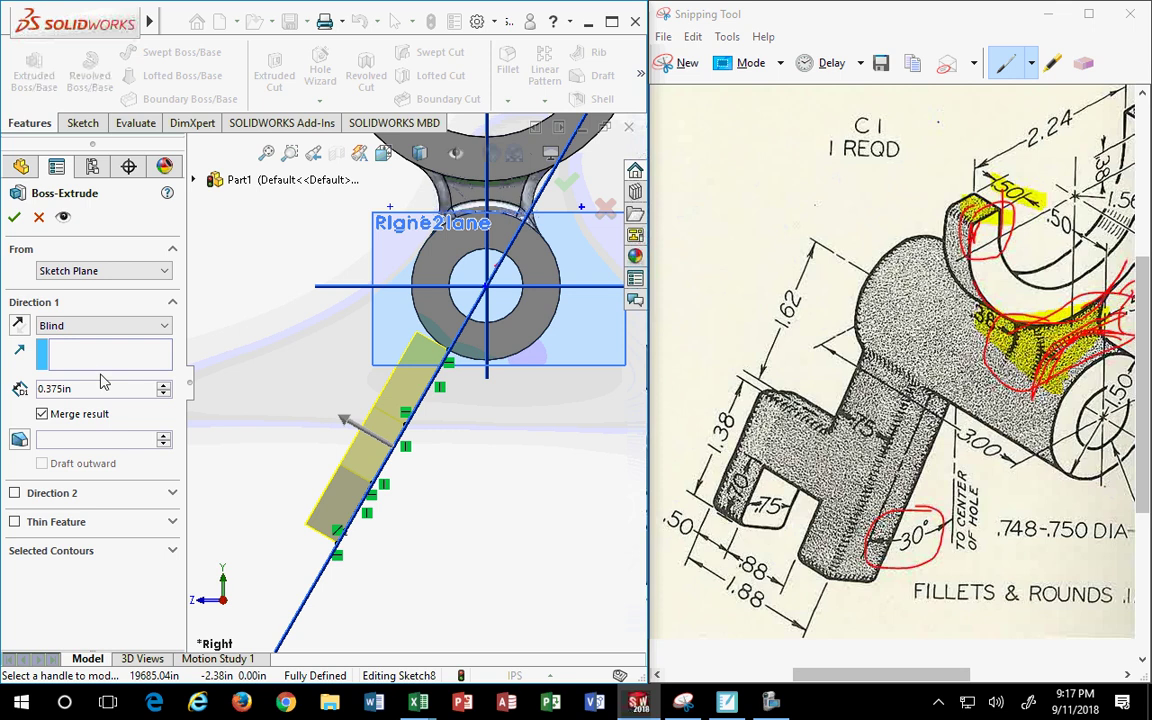
pyautogui.moveTo(91, 388); pyautogui.dragTo(3, 383)
pyautogui.write('.75')
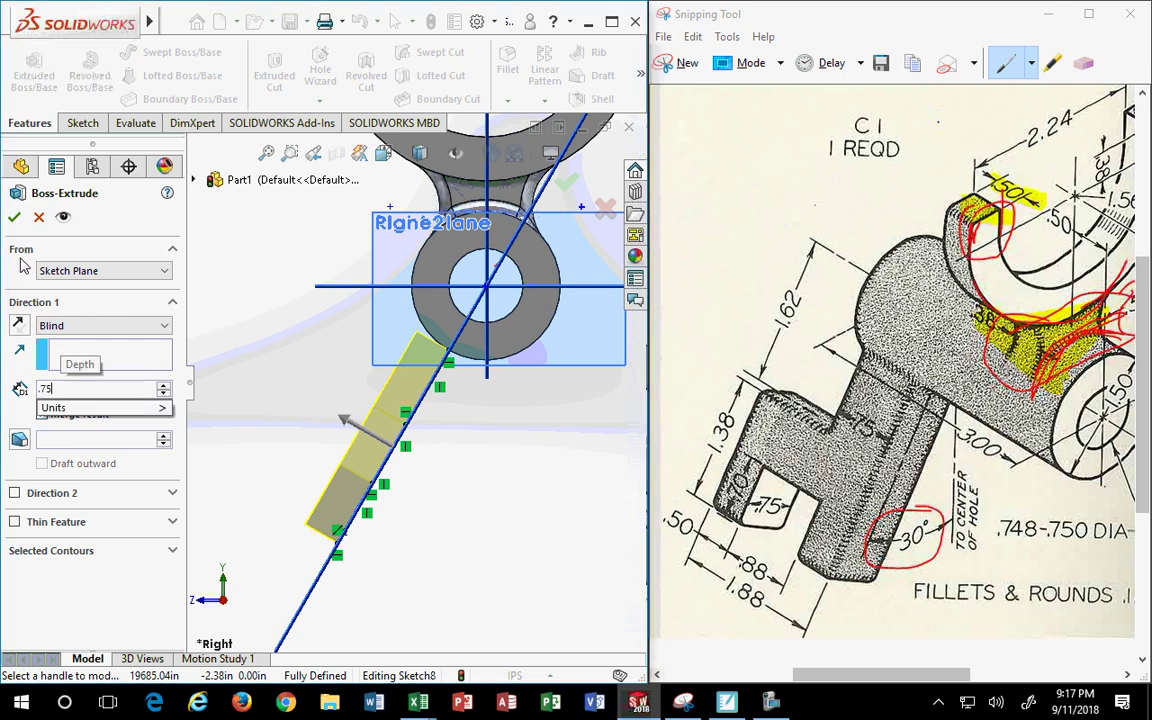
pyautogui.press('Return')
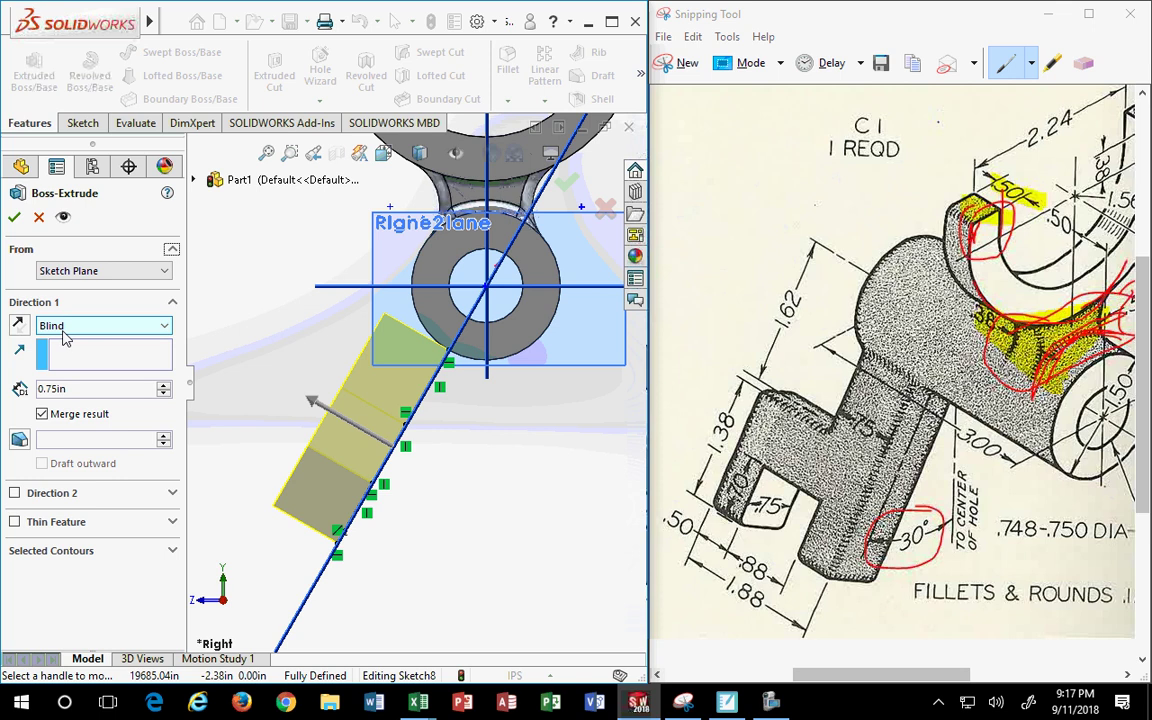
pyautogui.click(64, 331)
pyautogui.click(61, 412)
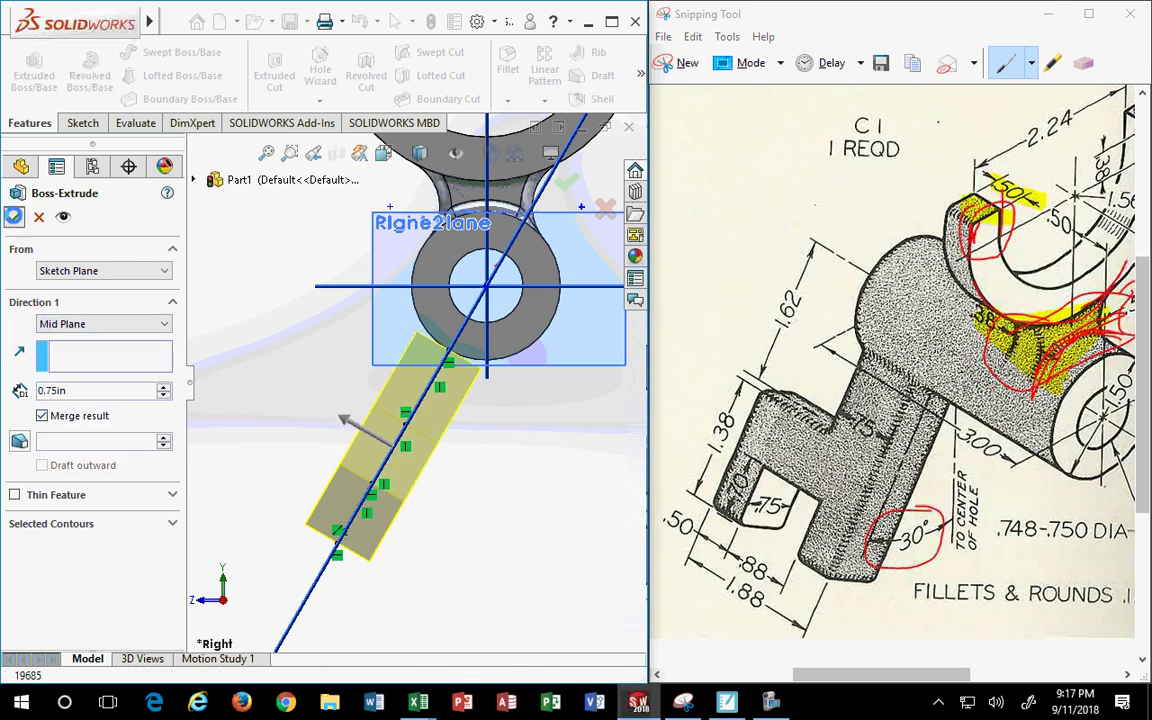
pyautogui.click(14, 216)
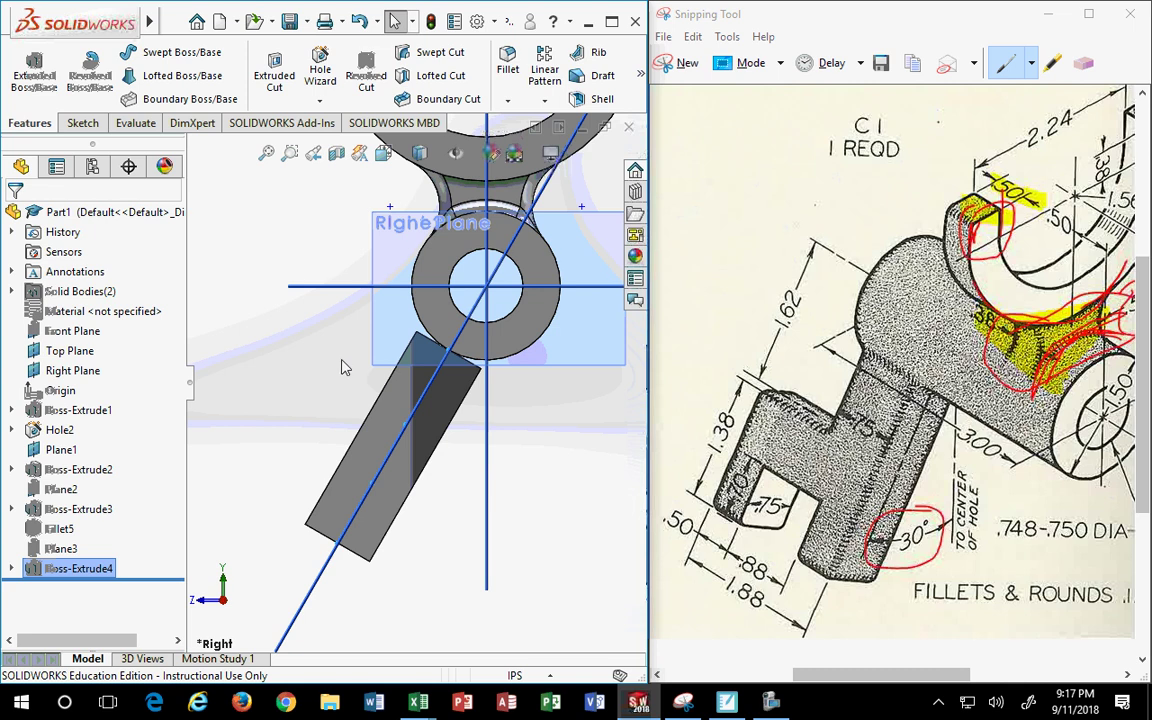
pyautogui.scroll(-1, 410, 390)
pyautogui.scroll(-2, 420, 388)
pyautogui.scroll(-1, 425, 355)
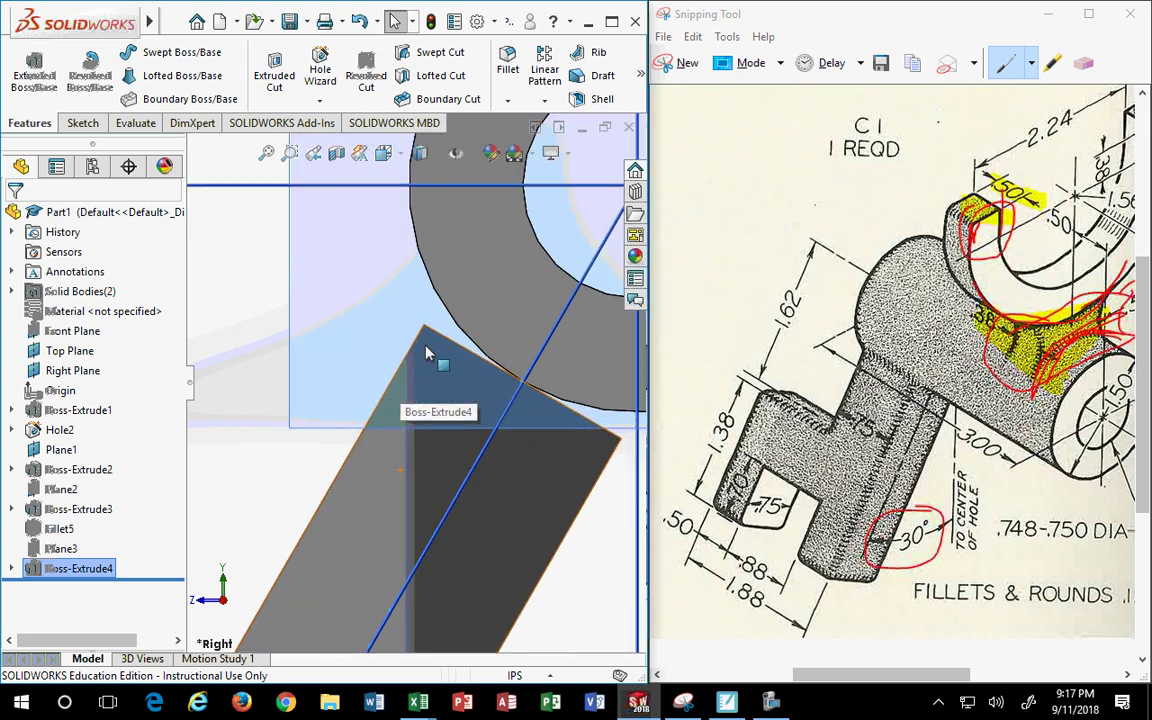
pyautogui.scroll(-1, 425, 295)
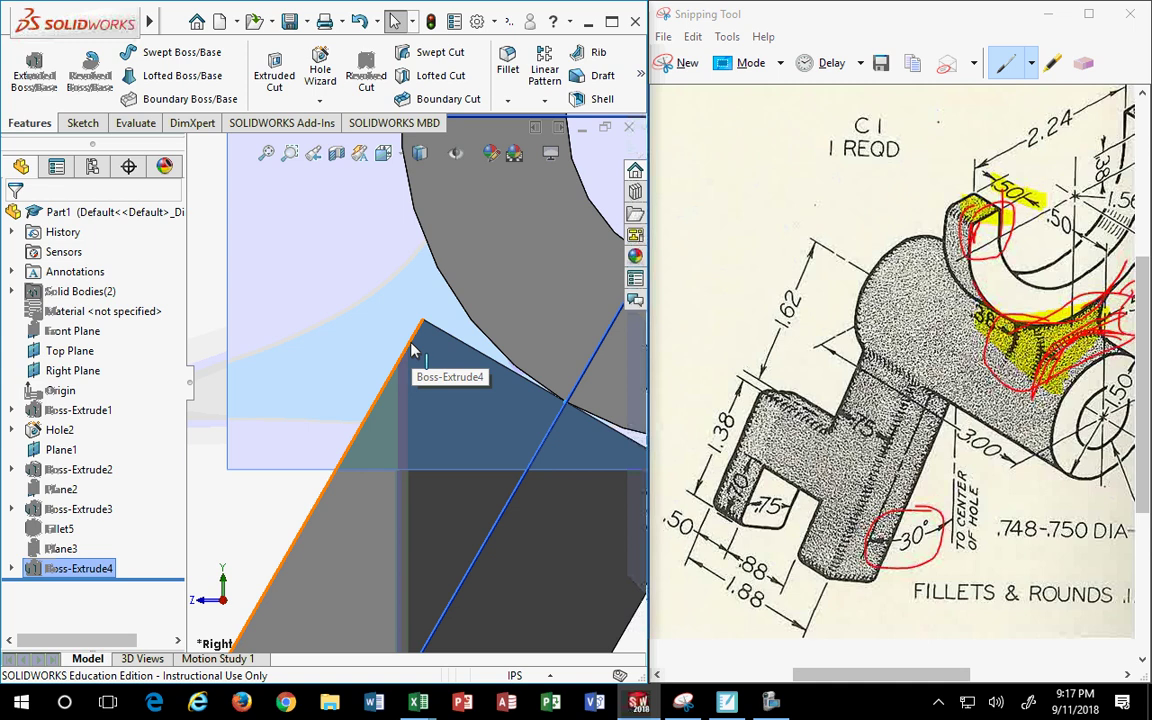
pyautogui.scroll(2, 408, 352)
pyautogui.scroll(2, 408, 352)
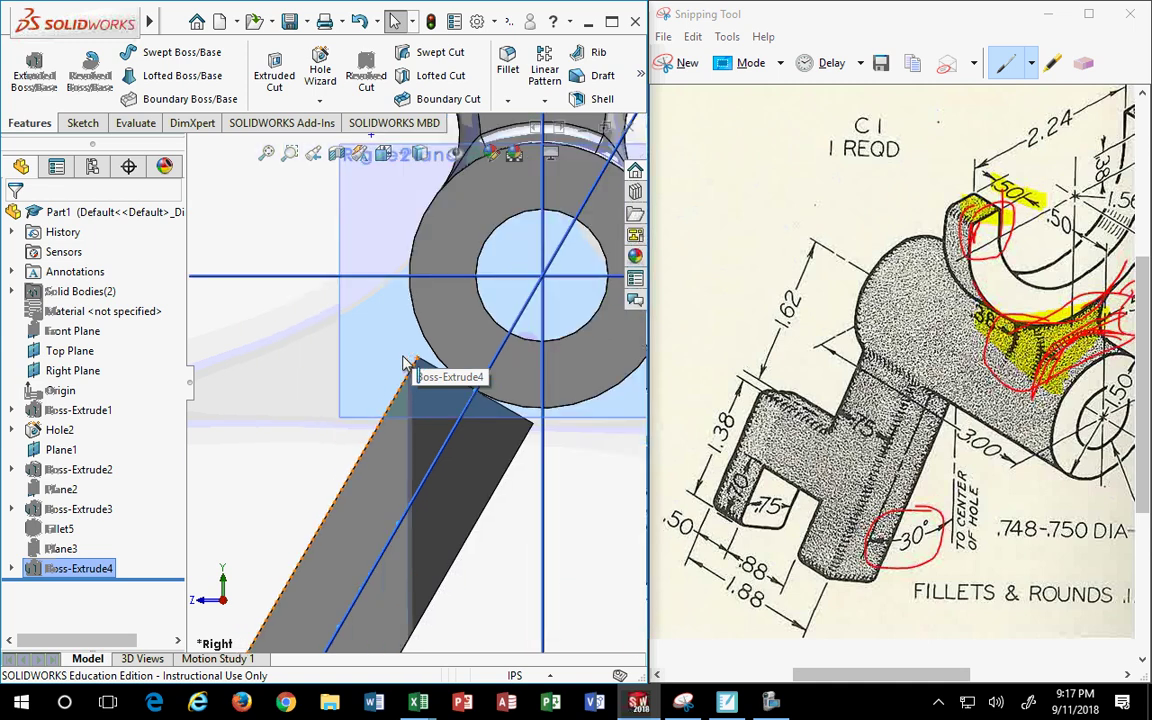
pyautogui.scroll(2, 408, 352)
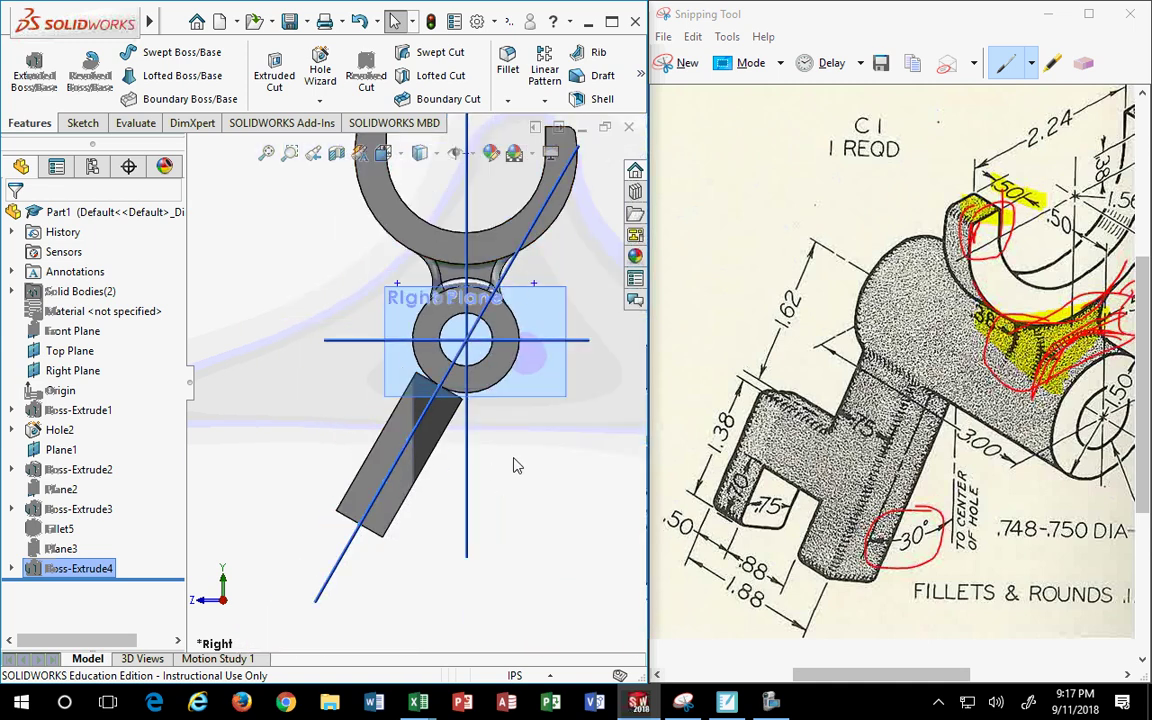
pyautogui.hotkey('ctrl', '7')
pyautogui.moveTo(370, 449); pyautogui.dragTo(541, 515, button='middle')
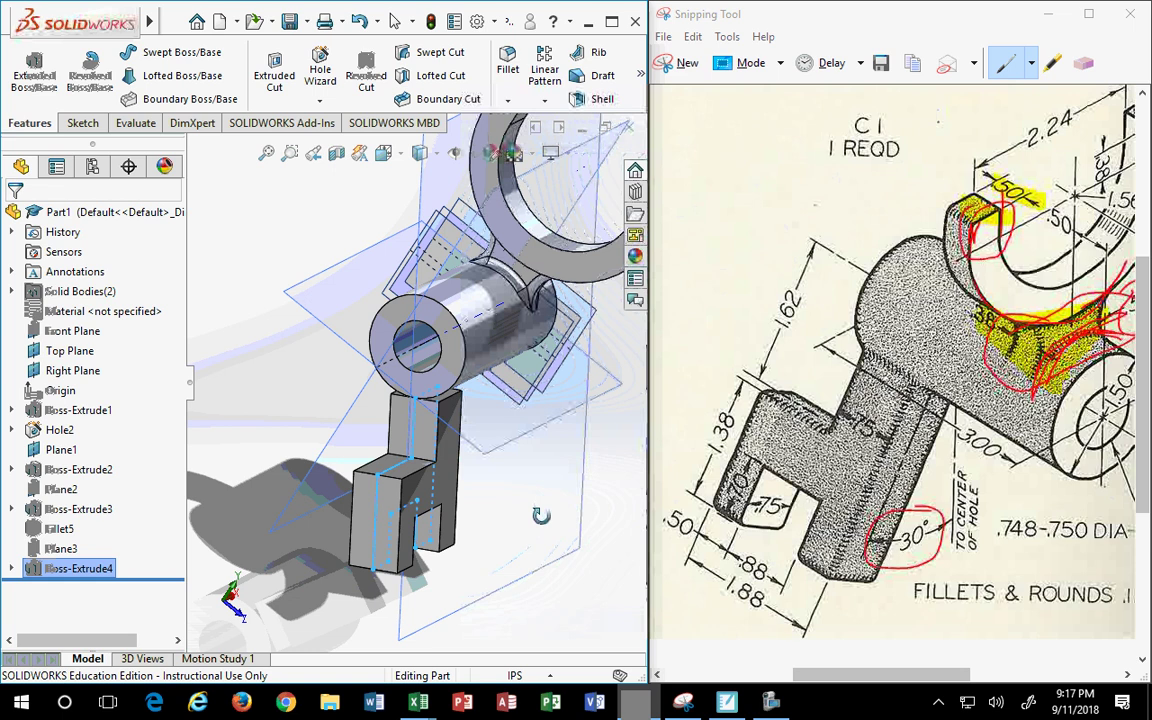
pyautogui.moveTo(541, 515); pyautogui.dragTo(541, 516, button='middle')
pyautogui.press('Escape')
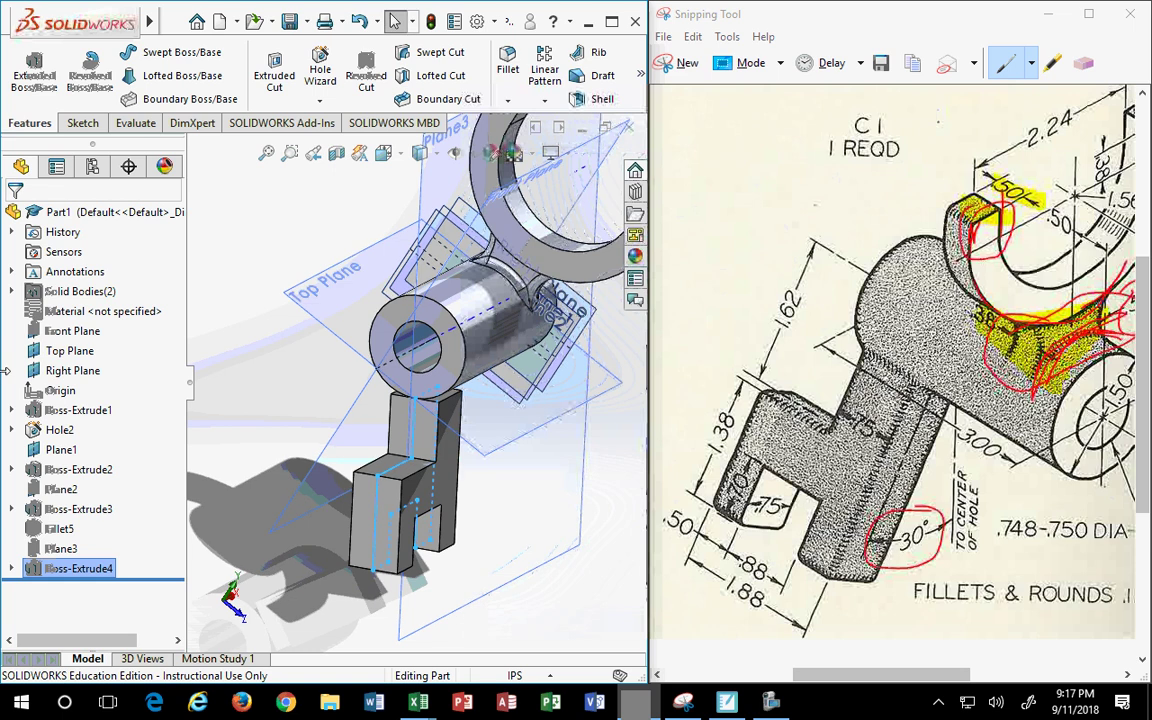
pyautogui.scroll(-2, 410, 400)
pyautogui.scroll(-3, 400, 390)
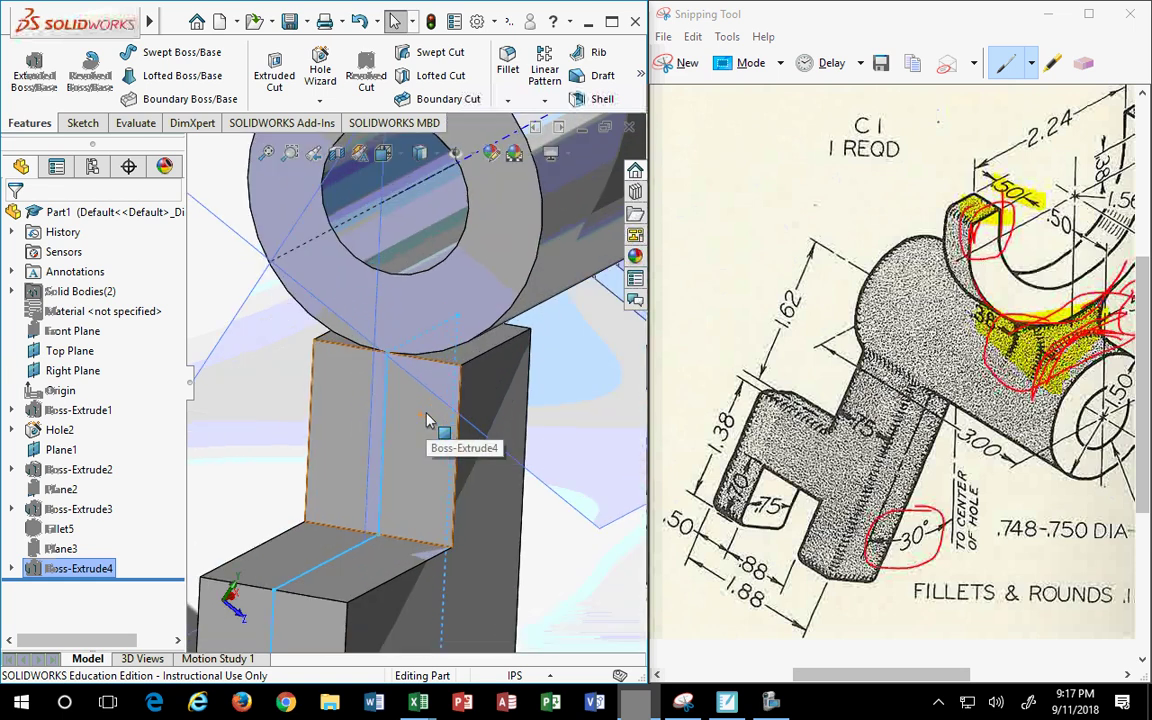
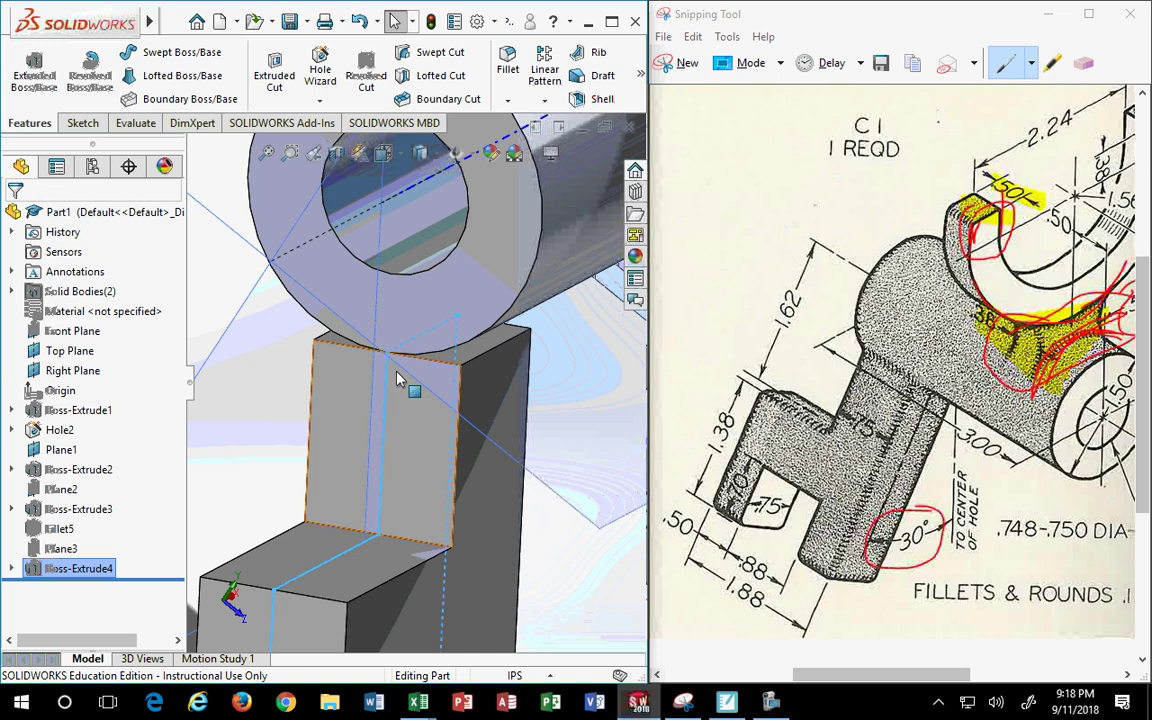
# Edit the Boss-Extrude4 sketch and turn it to a straight-on side view
pyautogui.rightClick(62, 572)
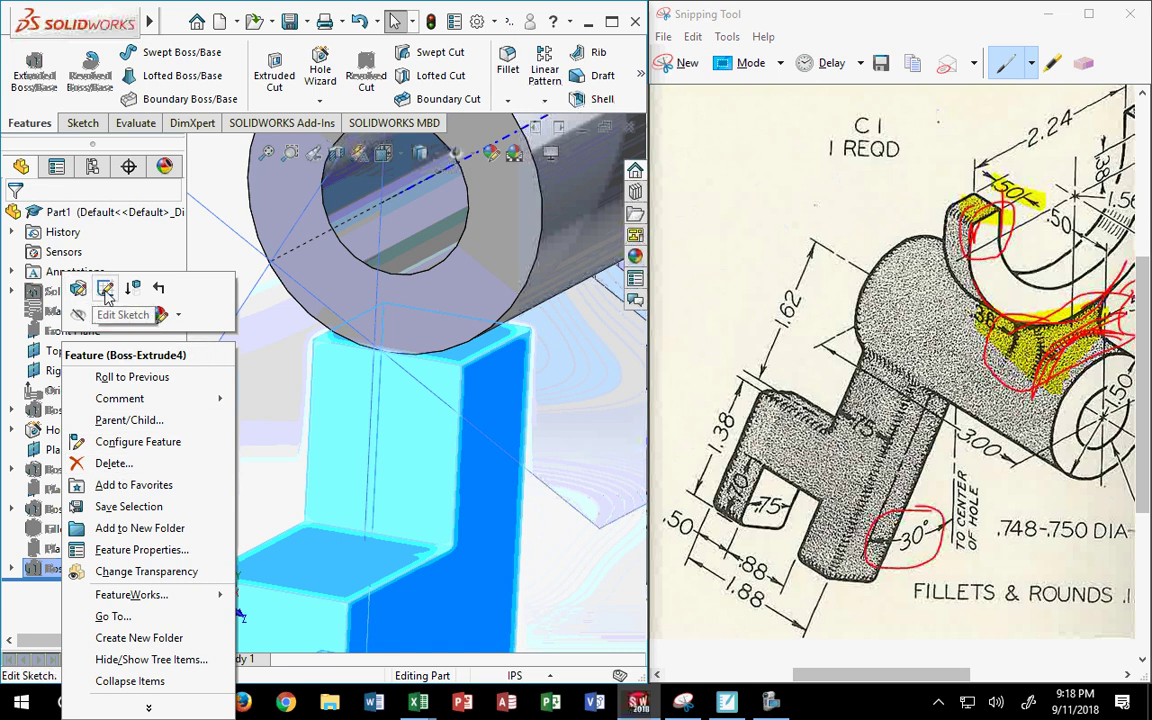
pyautogui.click(105, 290)
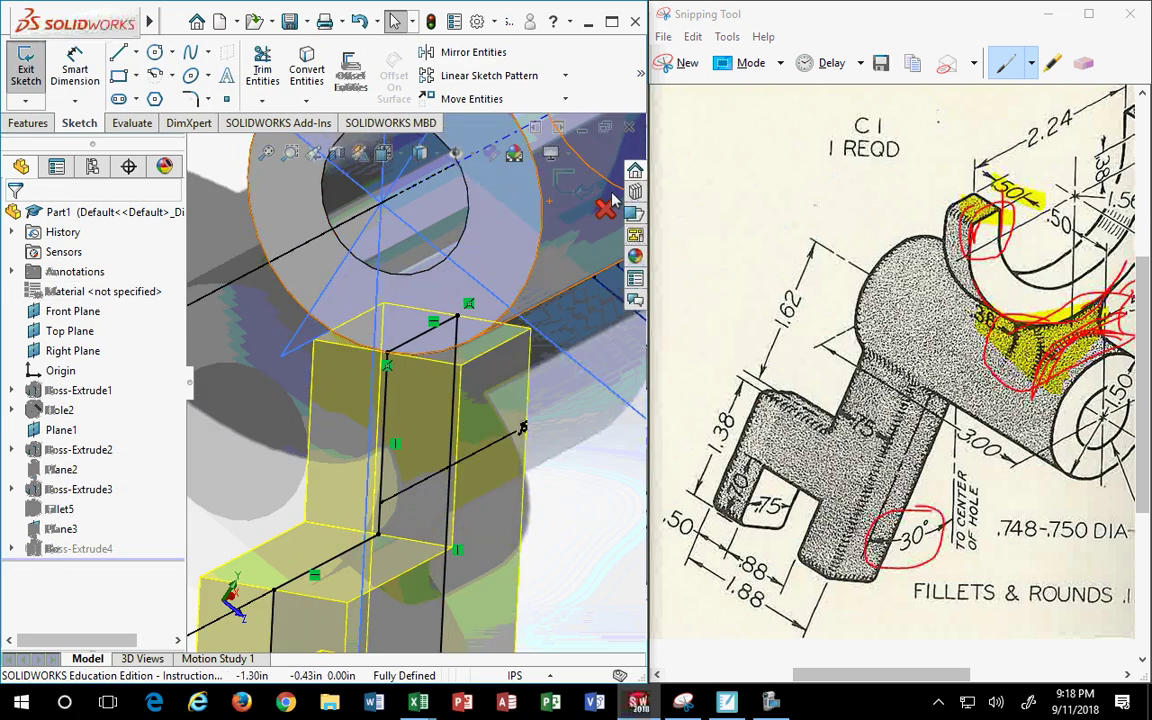
pyautogui.click(402, 155)
pyautogui.click(435, 229)
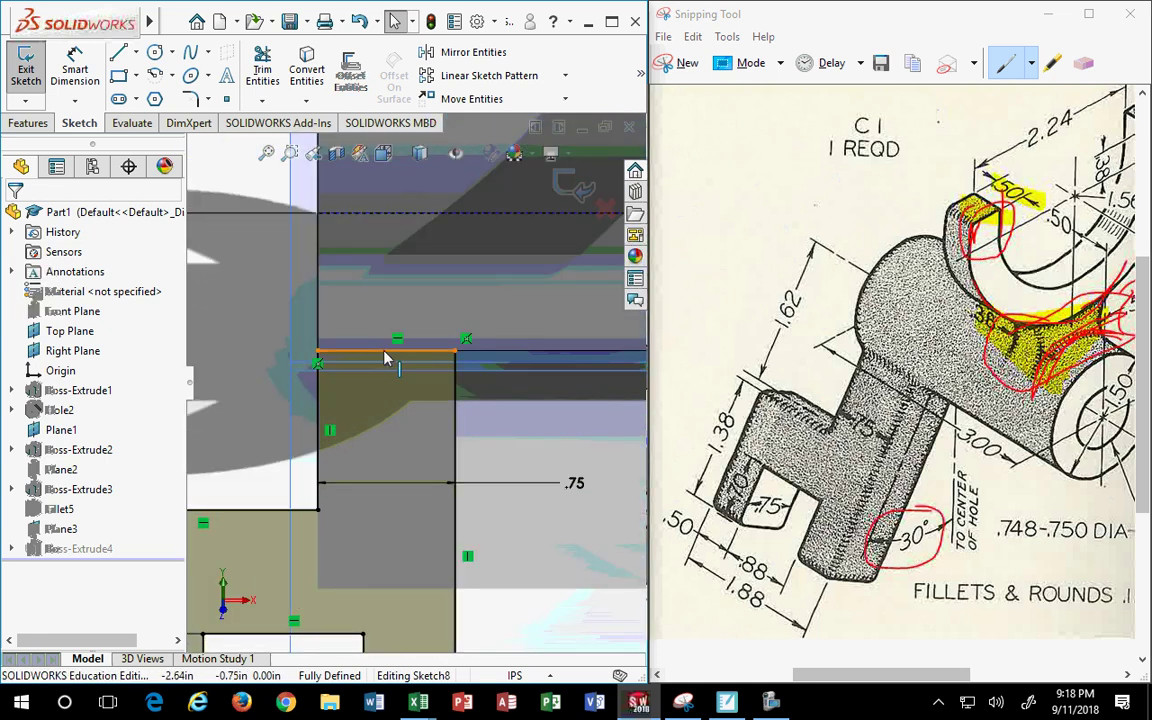
pyautogui.click(391, 349)
pyautogui.press('Escape')
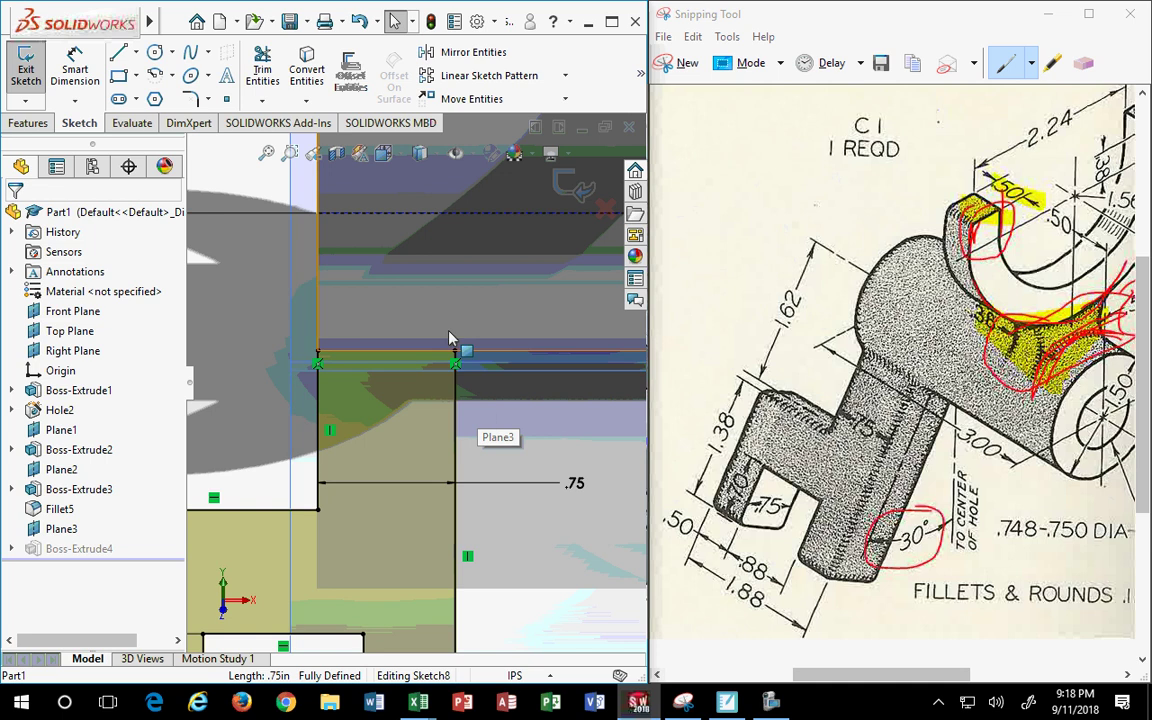
# Draw three lines up, across and down from the profile's top corners, forming a 0.75-high strip
pyautogui.click(118, 52)
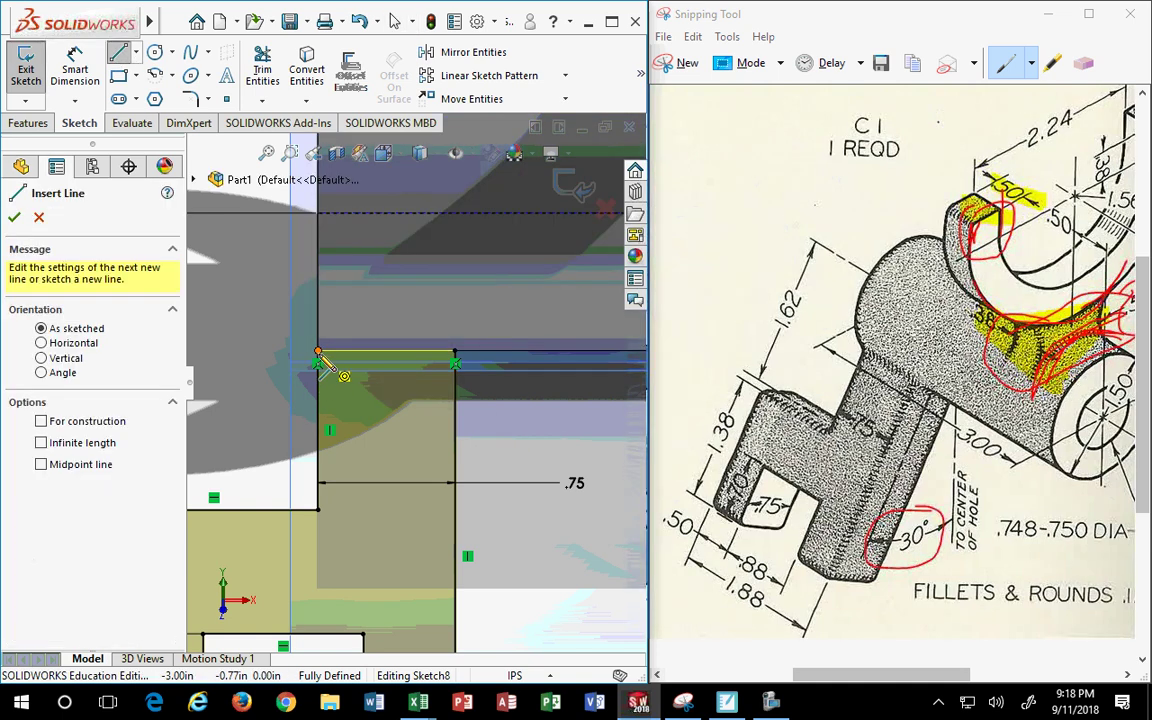
pyautogui.click(318, 356)
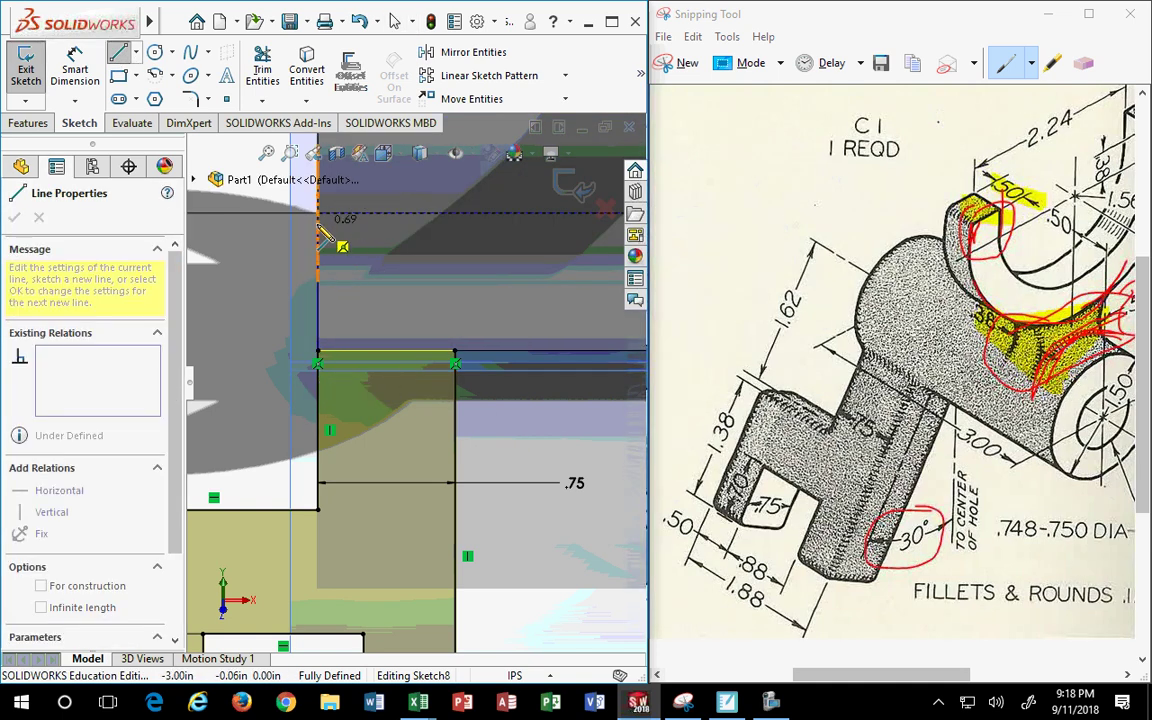
pyautogui.click(318, 212)
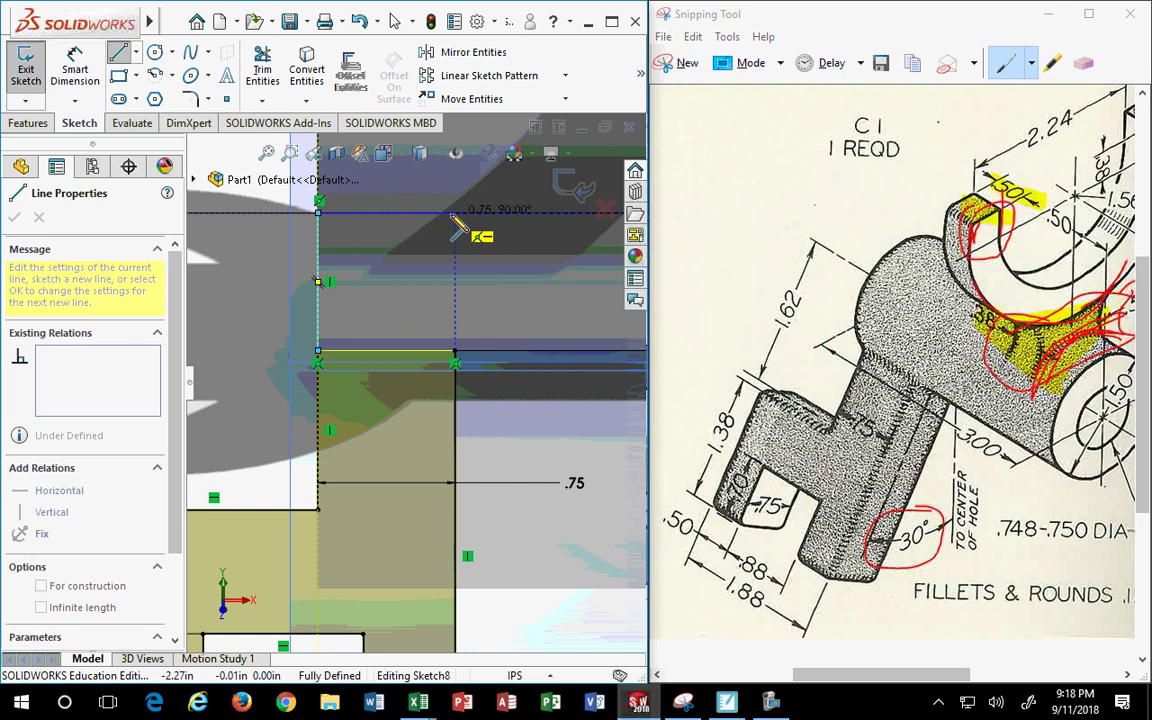
pyautogui.click(455, 212)
pyautogui.click(455, 355)
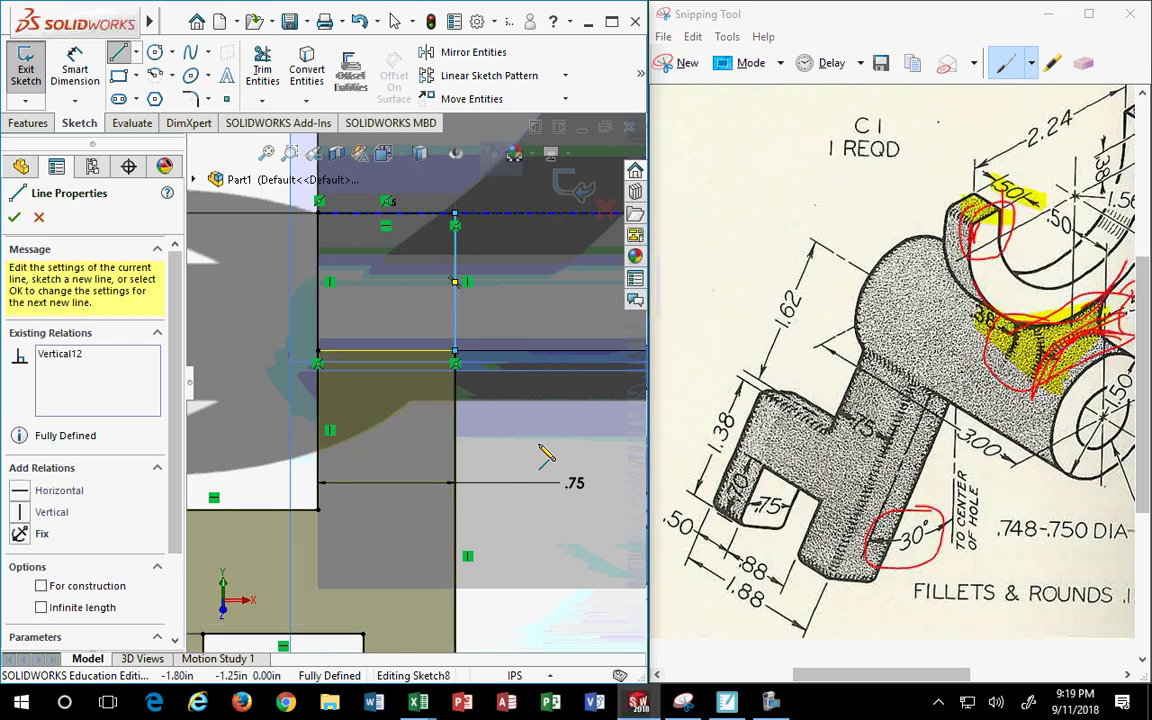
pyautogui.press('Escape')
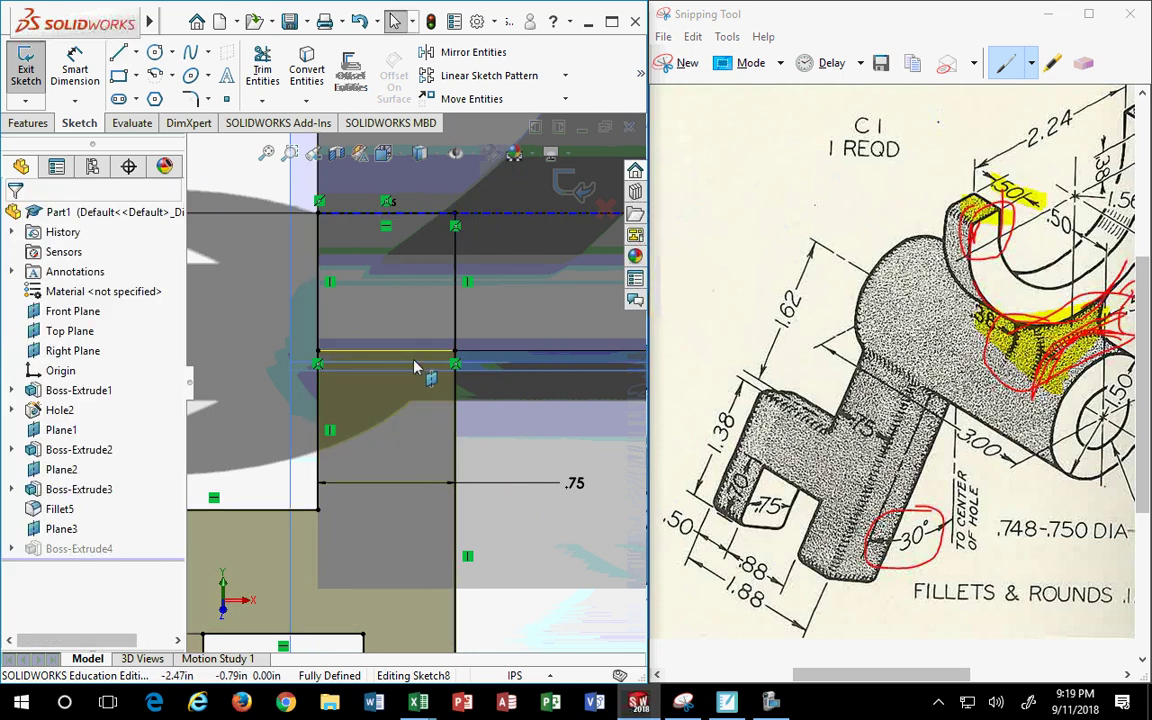
# Switch to the isometric view and exit the sketch to rebuild Boss-Extrude4
pyautogui.scroll(-2, 340, 400)
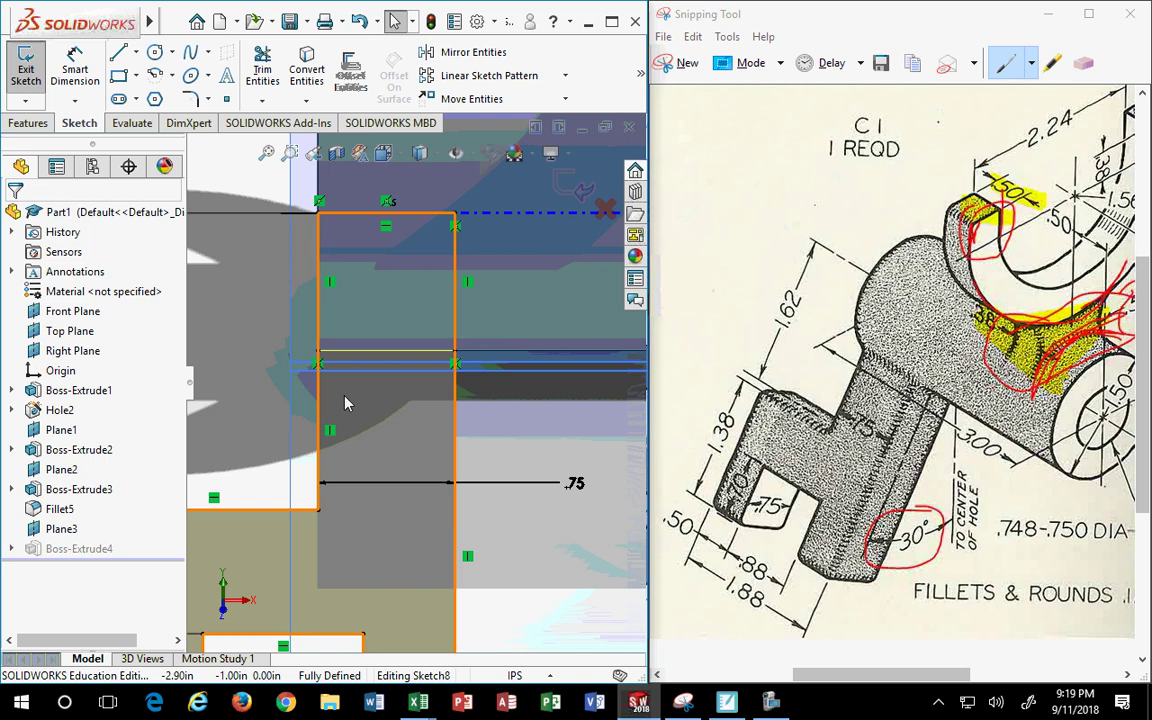
pyautogui.scroll(4, 348, 405)
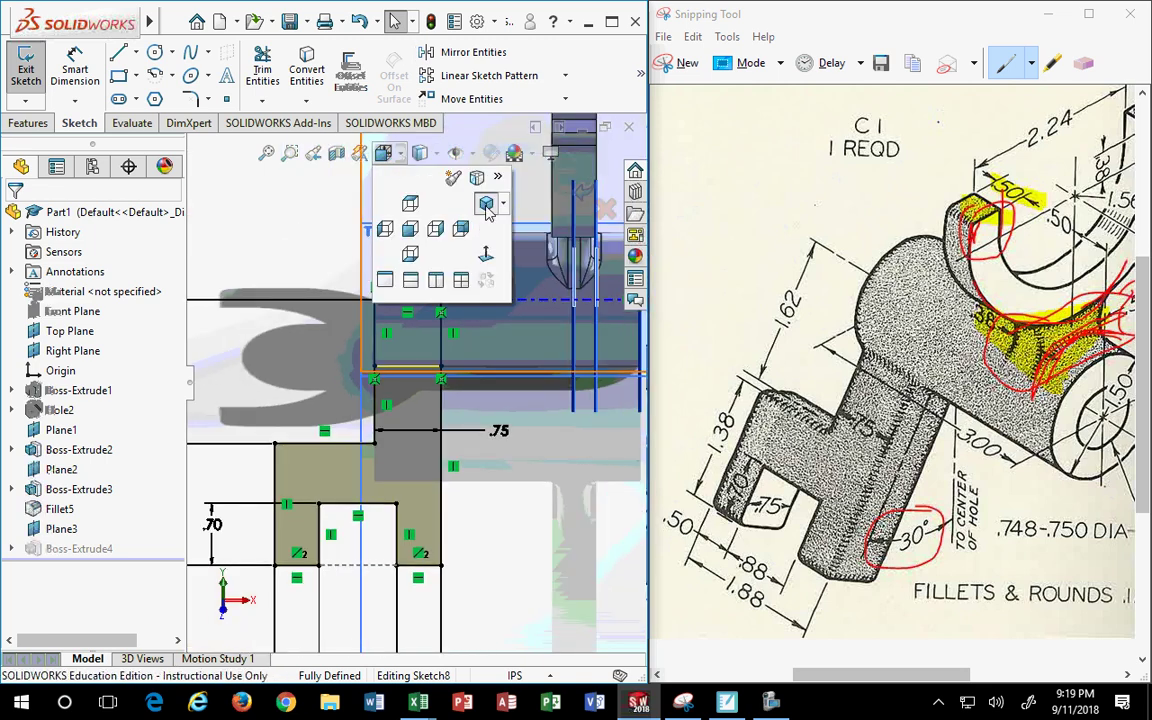
pyautogui.click(486, 203)
pyautogui.scroll(-2, 441, 452)
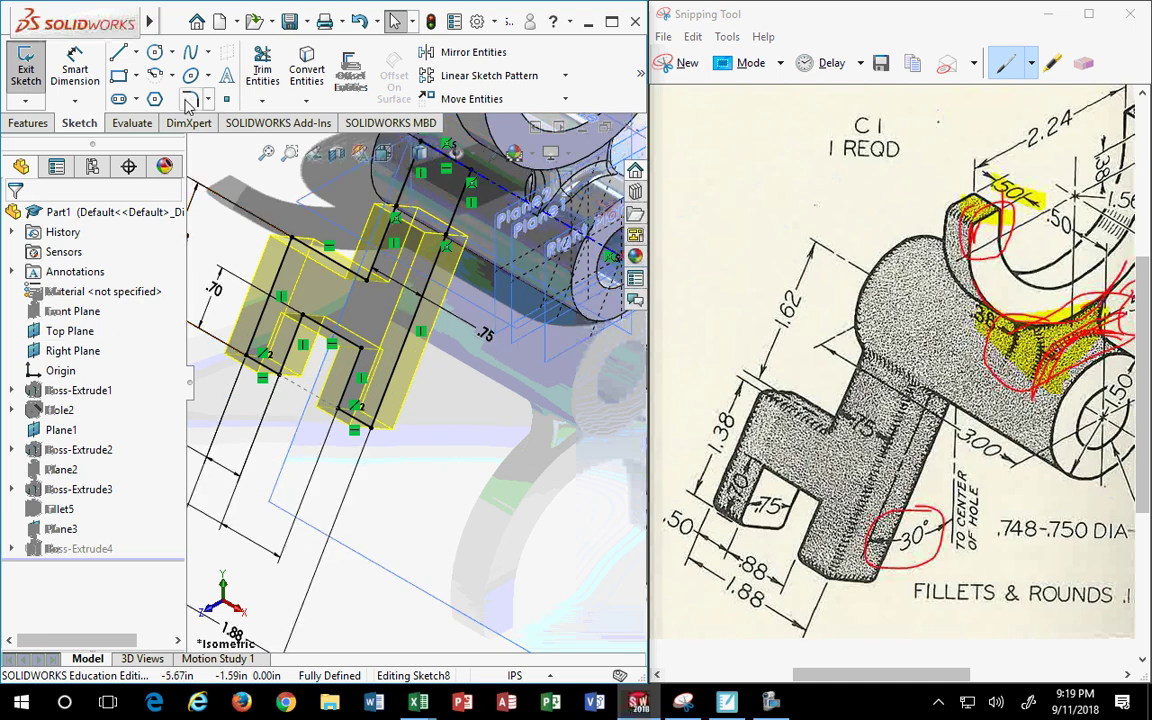
pyautogui.scroll(1, 582, 236)
pyautogui.scroll(2, 550, 190)
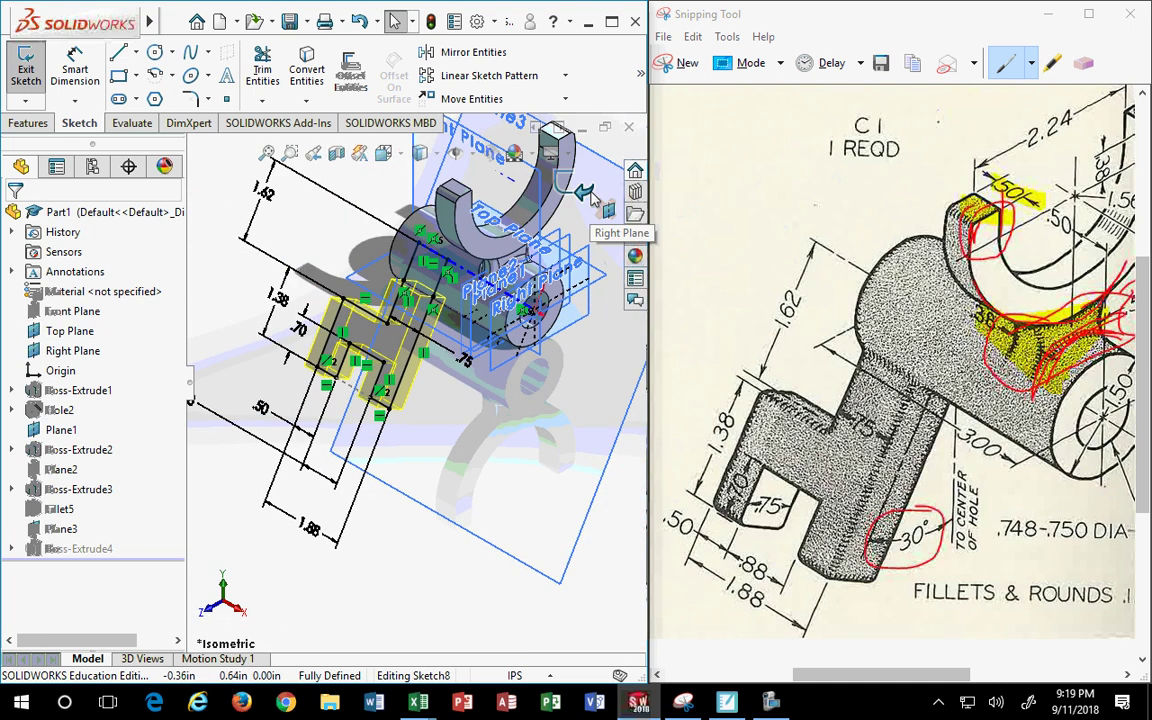
pyautogui.scroll(1, 550, 190)
pyautogui.hotkey('ctrl', 'b')
# Set the Right view and orbit to inspect where the lever meets the cylinder
pyautogui.moveTo(570, 204); pyautogui.dragTo(440, 325, button='middle')
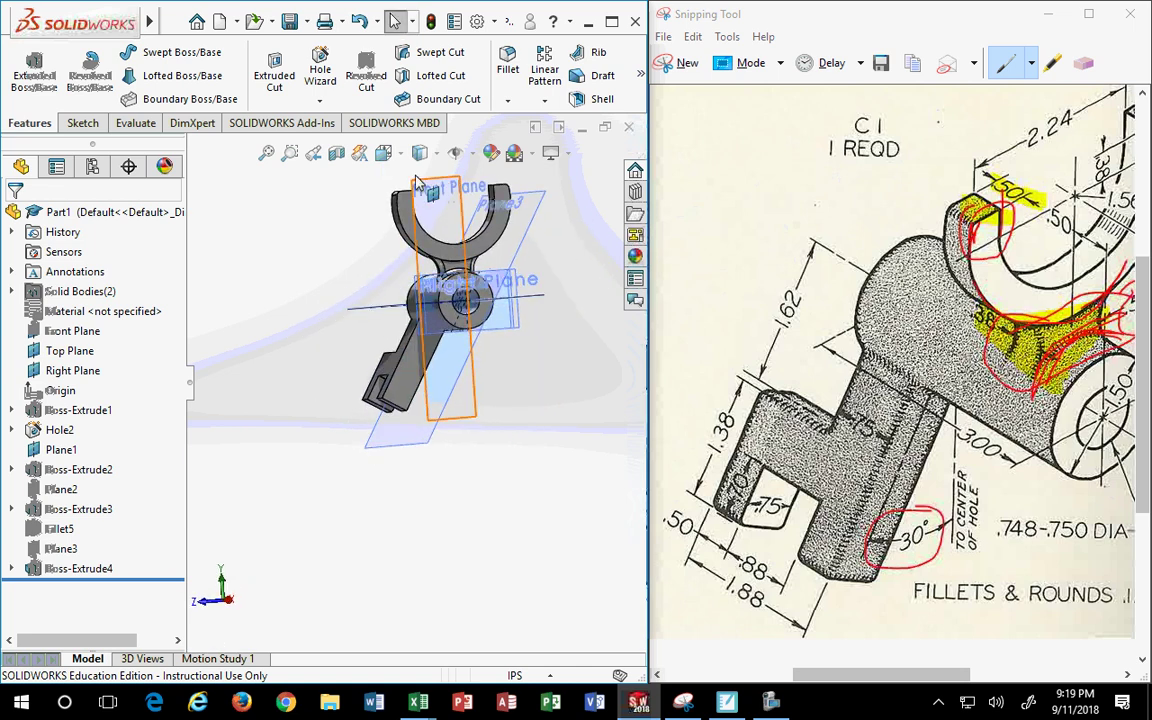
pyautogui.click(420, 152)
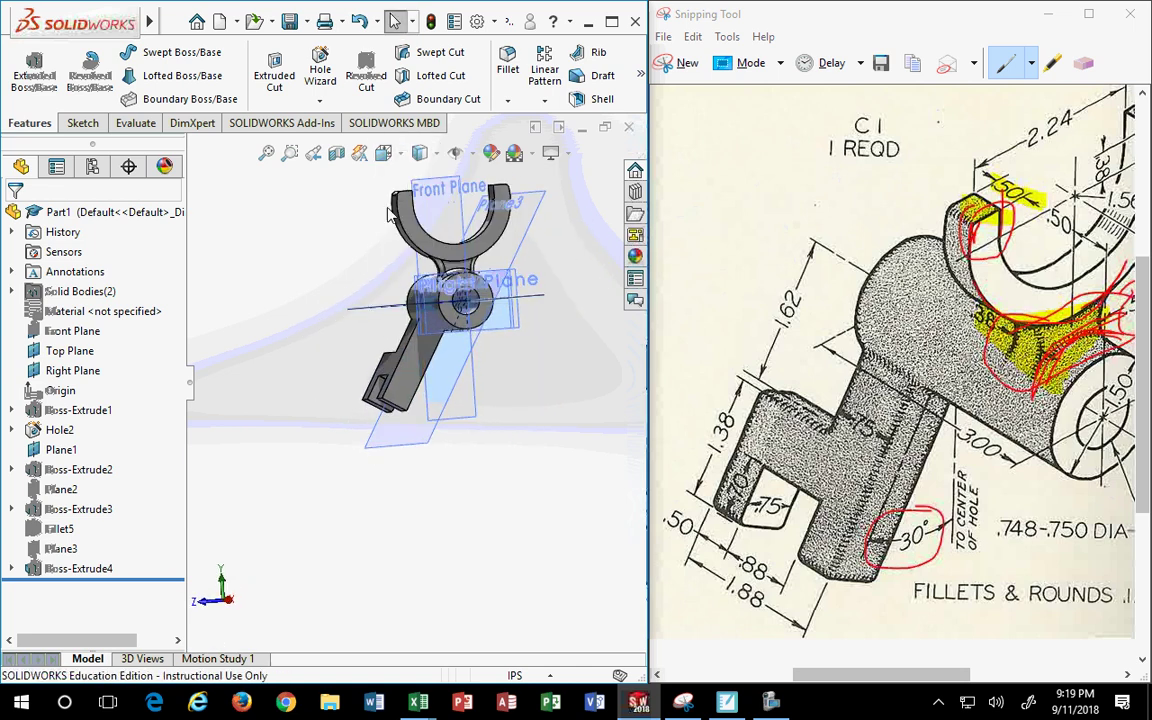
pyautogui.click(401, 156)
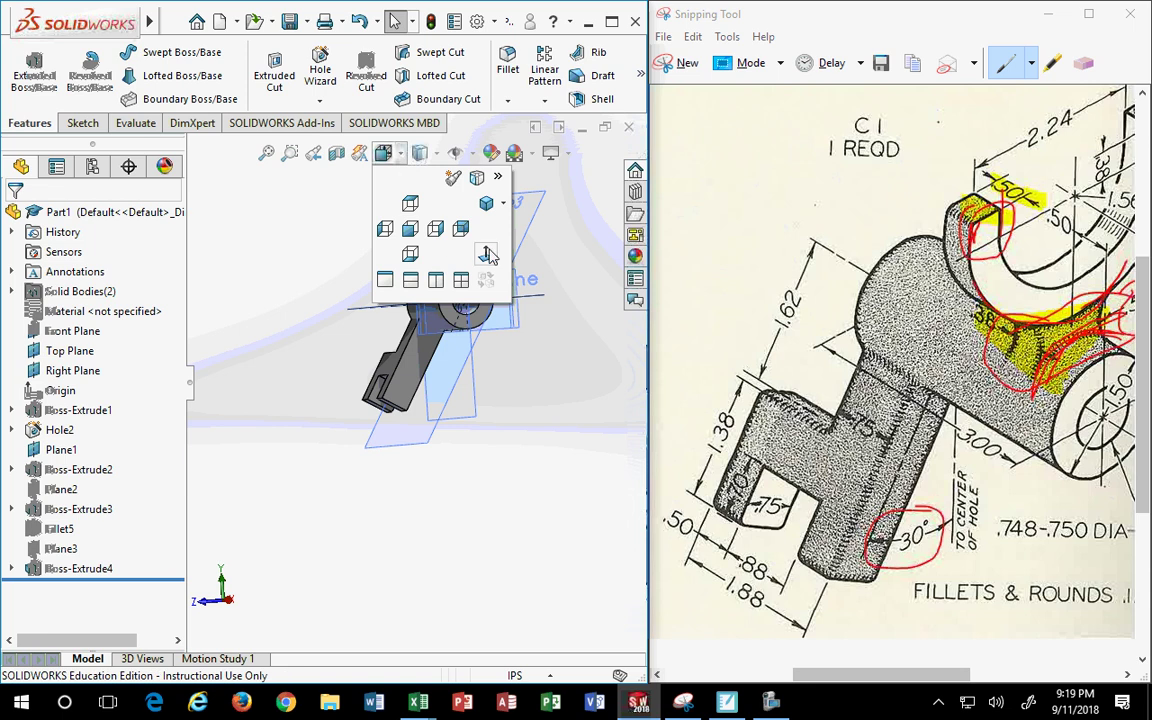
pyautogui.click(436, 229)
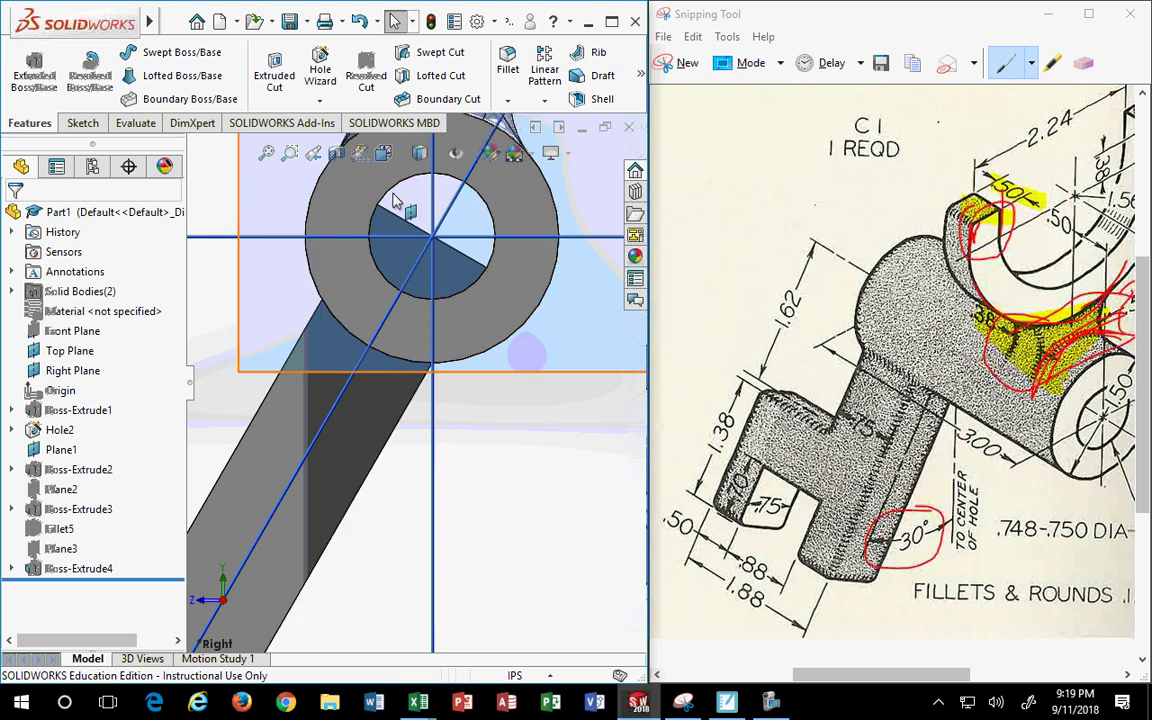
pyautogui.moveTo(397, 163)
pyautogui.mouseDown(button='middle')
pyautogui.moveTo(455, 342)
pyautogui.moveTo(488, 399)
pyautogui.moveTo(319, 463)
pyautogui.mouseUp(button='middle')
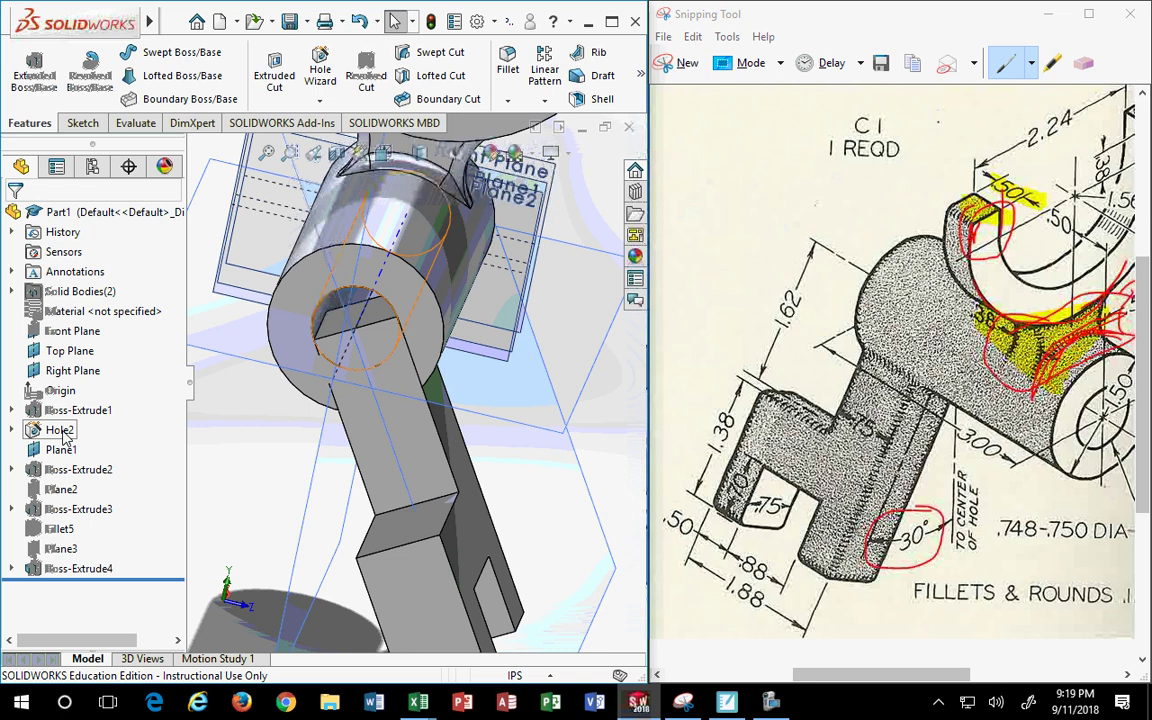
# Move Plane3 under Boss-Extrude1 and Boss-Extrude4 up to follow Hole2 in the feature tree
pyautogui.moveTo(64, 432); pyautogui.dragTo(50, 553)
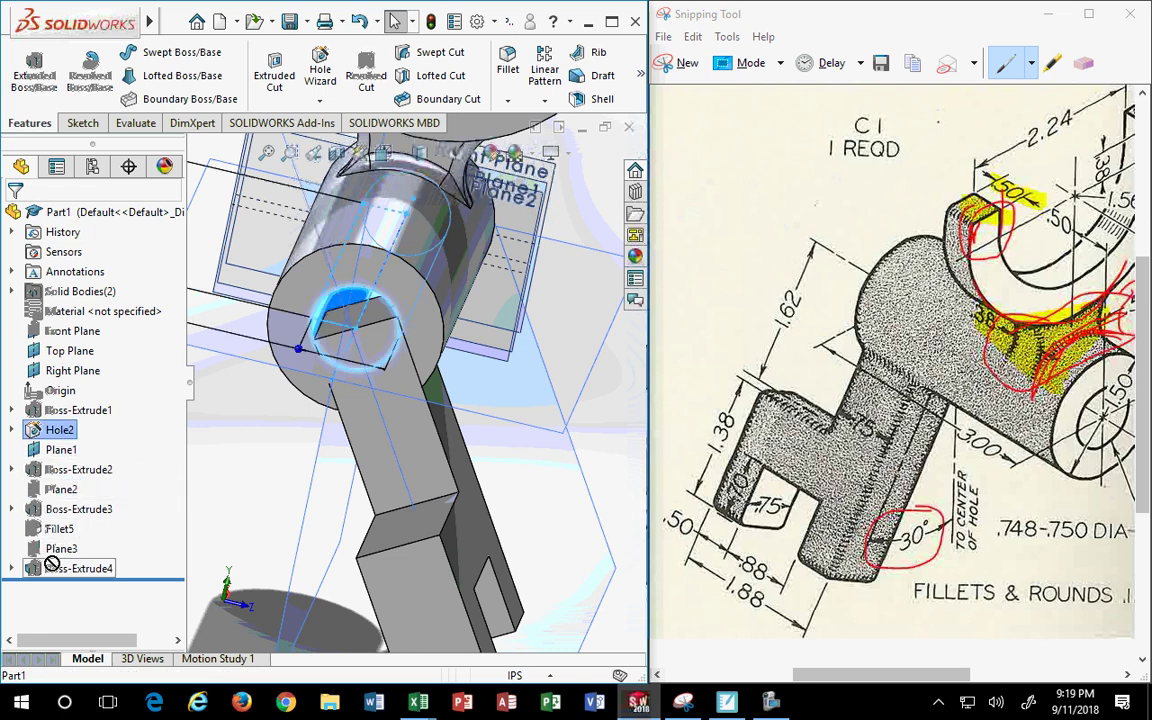
pyautogui.moveTo(50, 553)
pyautogui.mouseDown()
pyautogui.moveTo(85, 432)
pyautogui.moveTo(58, 432)
pyautogui.mouseUp()
pyautogui.press('Escape')
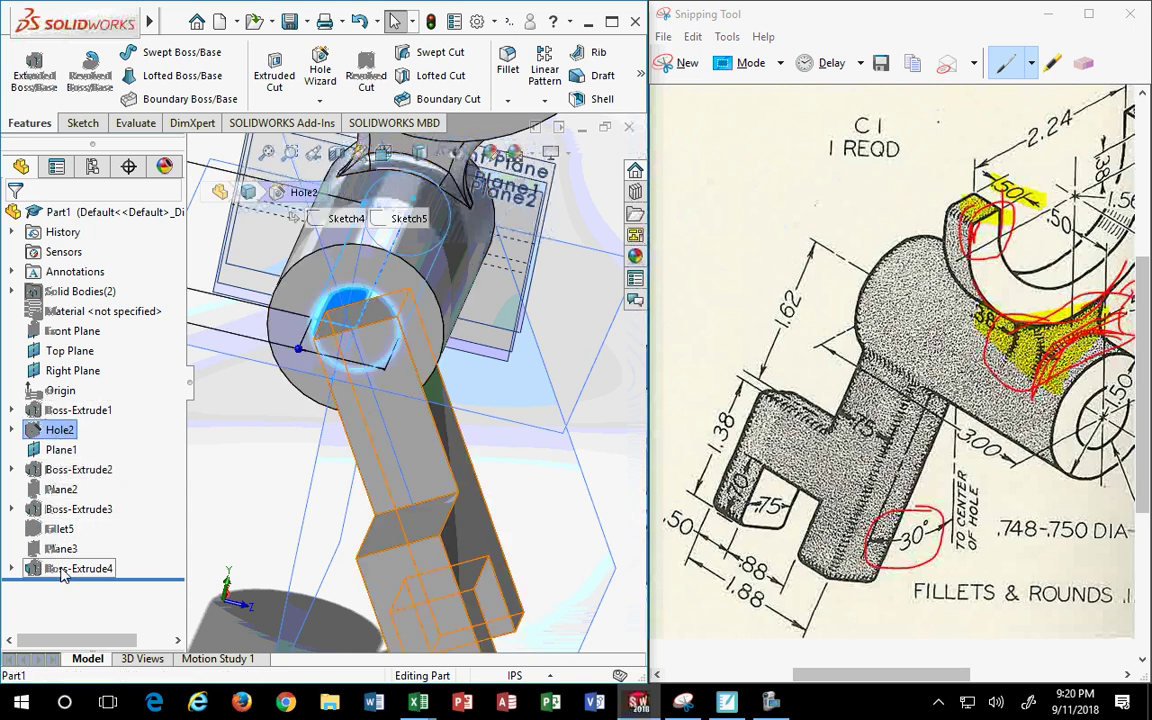
pyautogui.moveTo(60, 573)
pyautogui.mouseDown()
pyautogui.moveTo(70, 552)
pyautogui.moveTo(55, 560)
pyautogui.mouseUp()
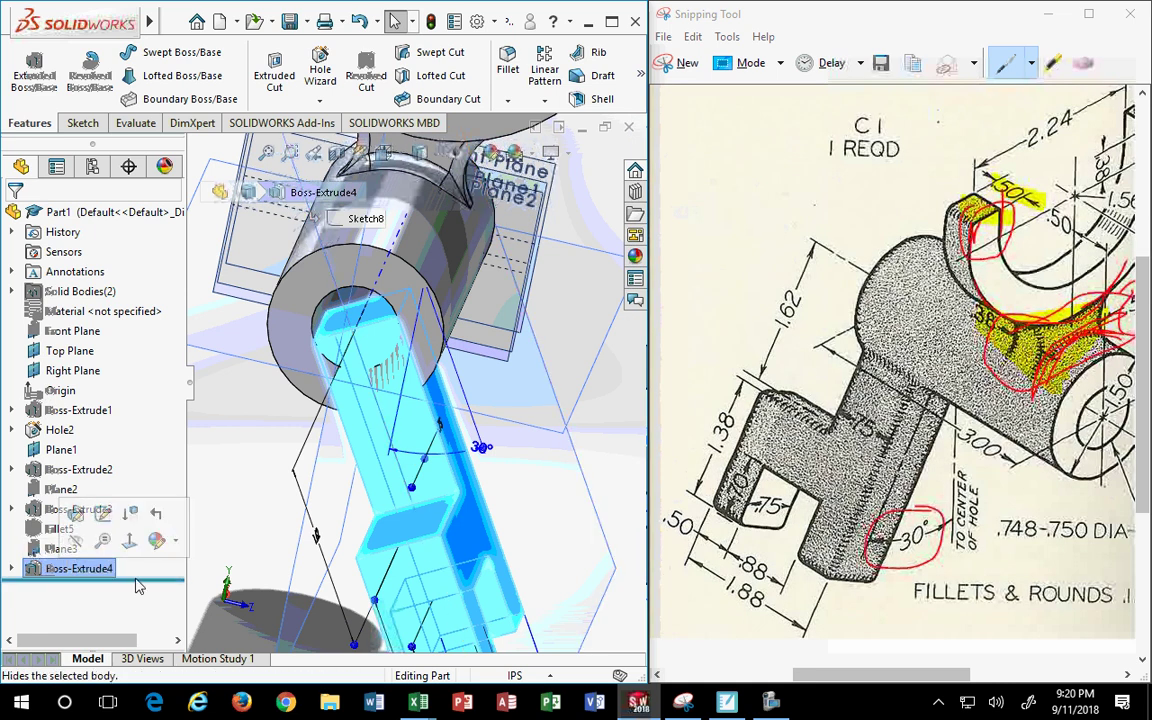
pyautogui.moveTo(55, 560); pyautogui.dragTo(55, 414)
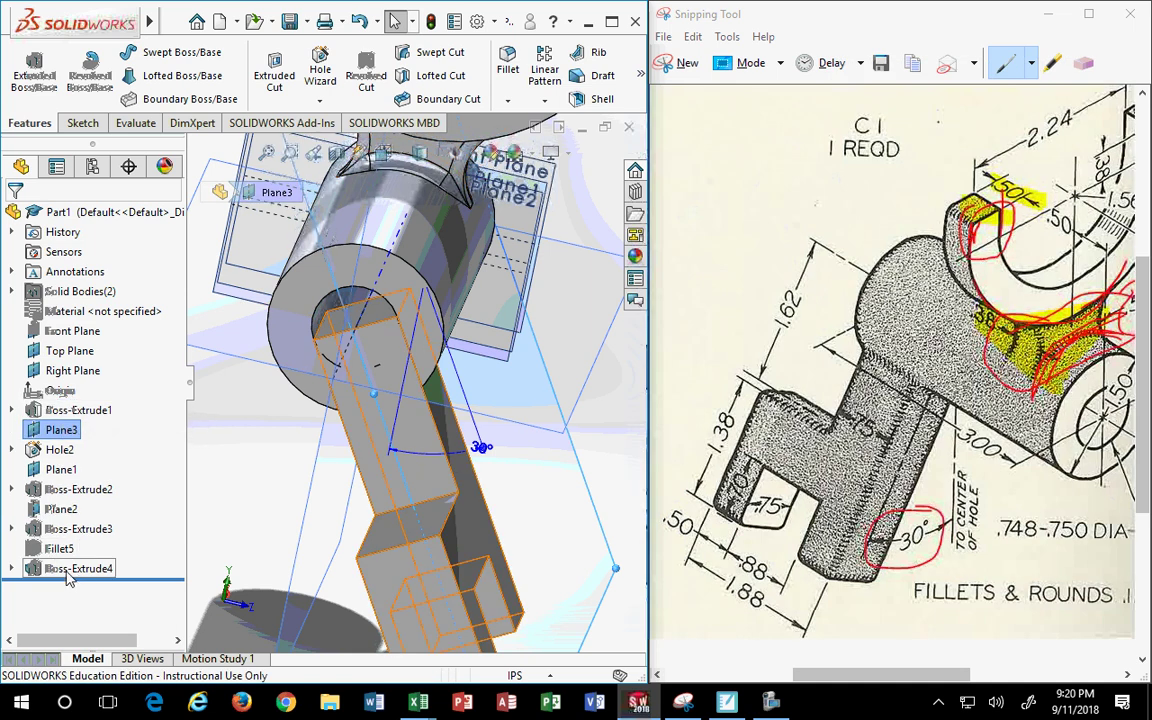
pyautogui.moveTo(62, 568); pyautogui.dragTo(57, 449)
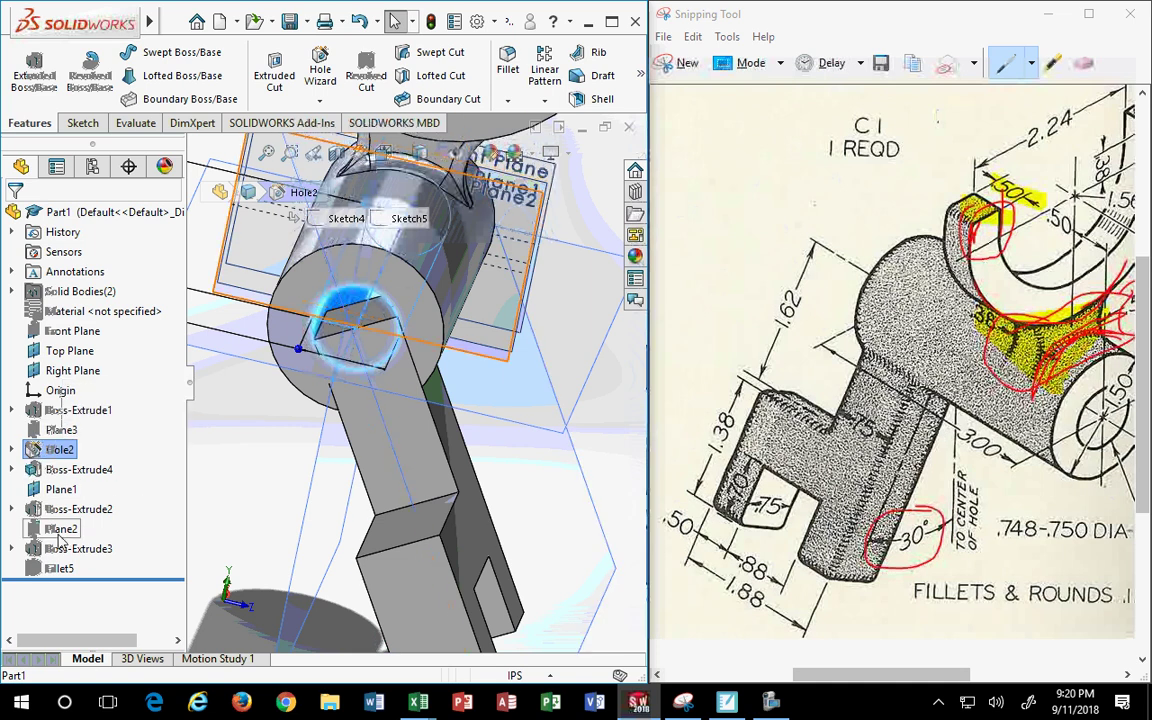
# Try dragging Hole2 below Boss-Extrude4, then turn the model to view the cylinder end-on
pyautogui.moveTo(57, 449); pyautogui.dragTo(60, 468)
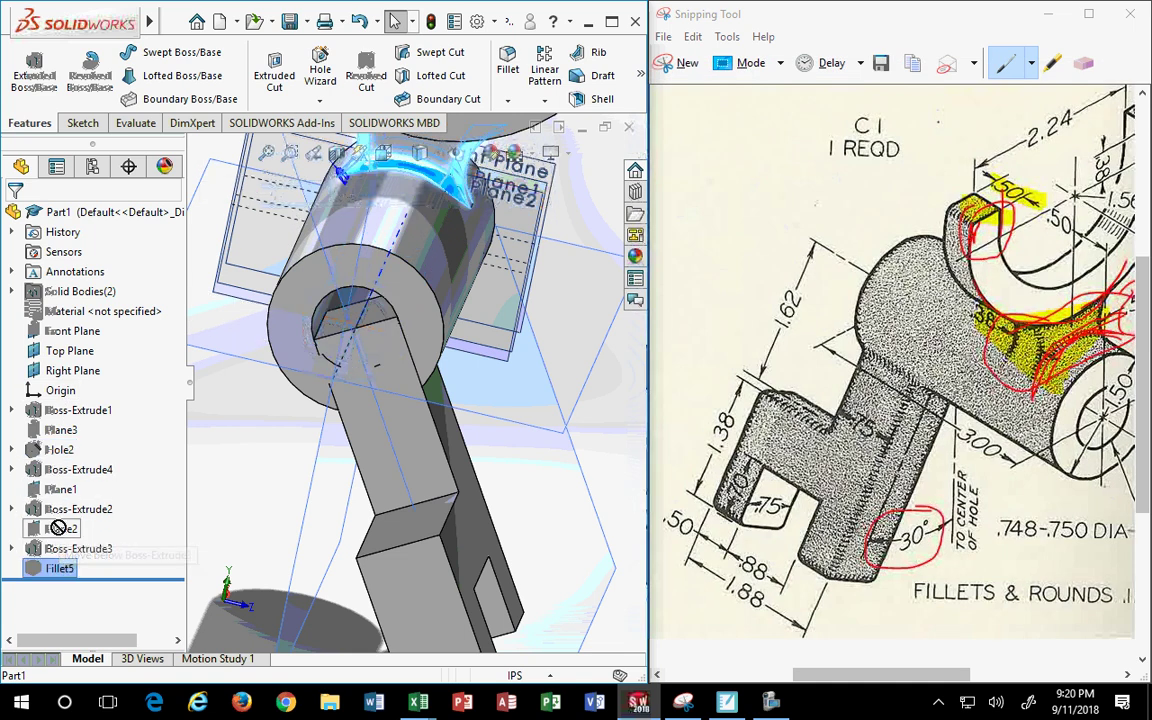
pyautogui.moveTo(60, 468); pyautogui.dragTo(55, 560)
pyautogui.click(58, 568)
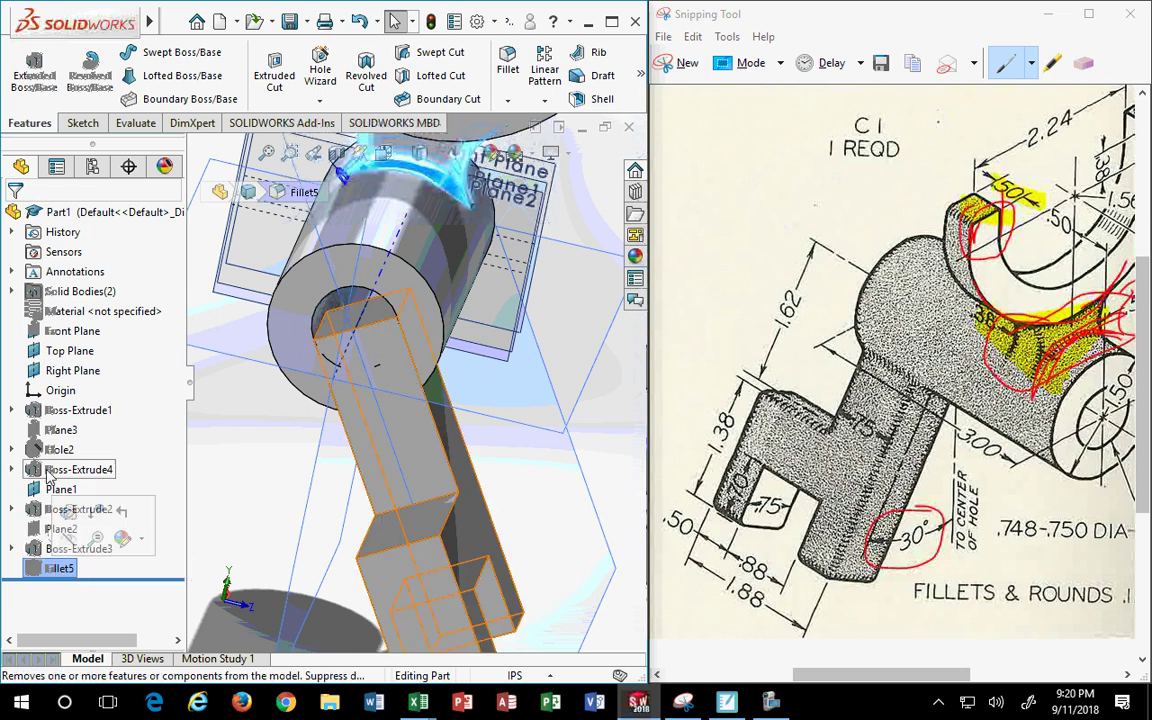
pyautogui.moveTo(291, 465)
pyautogui.mouseDown(button='middle')
pyautogui.moveTo(166, 525)
pyautogui.moveTo(60, 470)
pyautogui.mouseUp(button='middle')
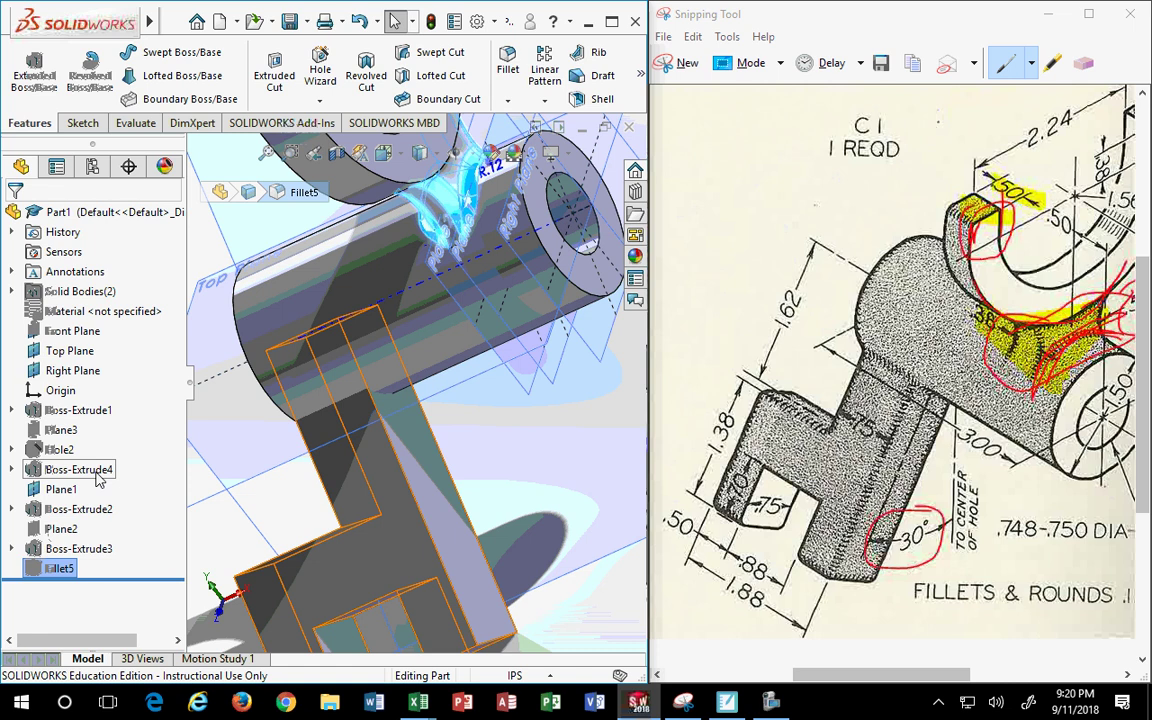
pyautogui.click(57, 452)
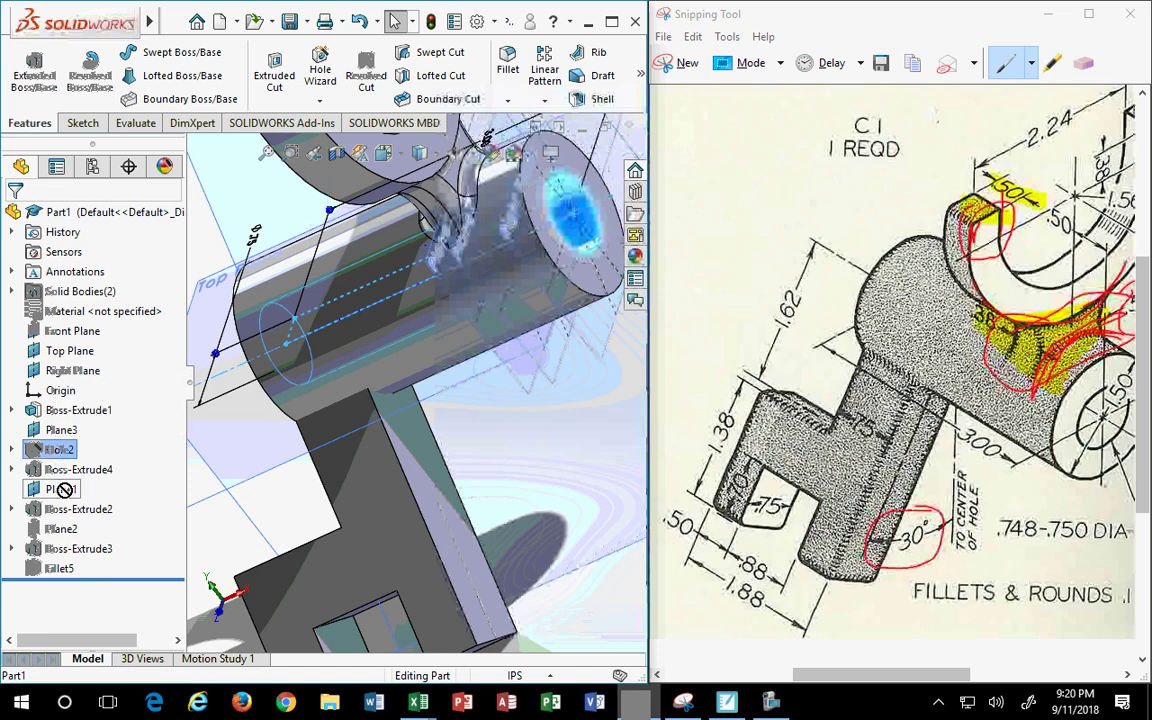
pyautogui.moveTo(57, 452)
pyautogui.mouseDown()
pyautogui.moveTo(62, 502)
pyautogui.moveTo(57, 452)
pyautogui.mouseUp()
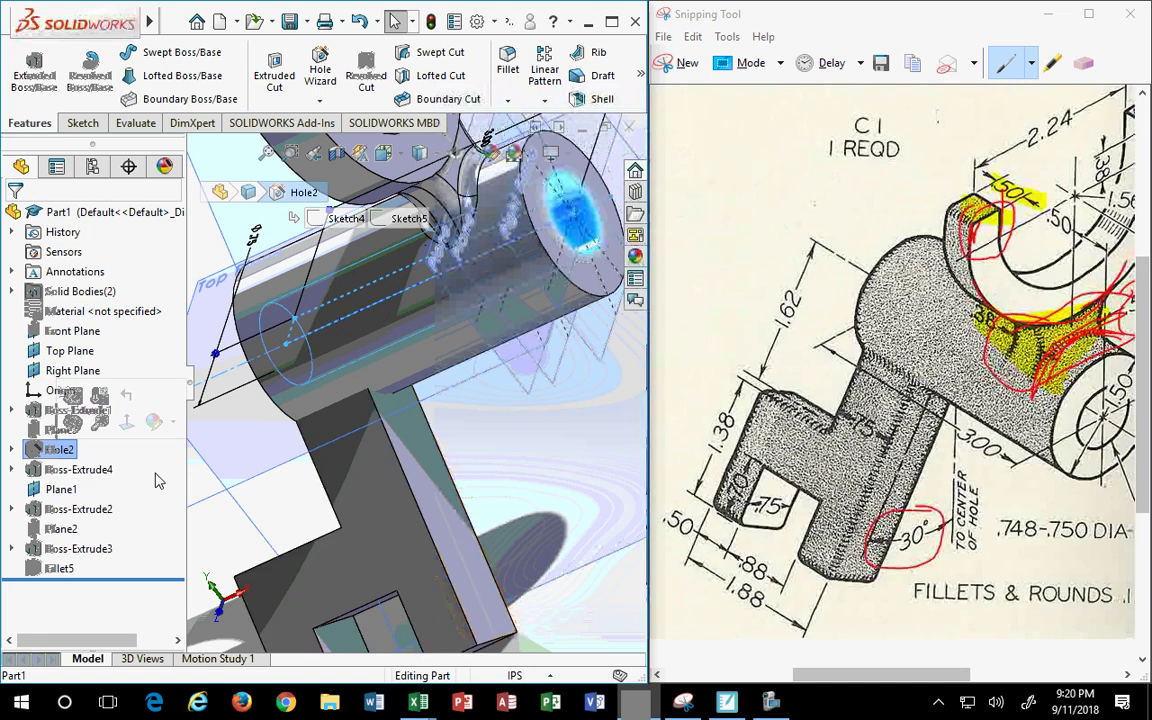
pyautogui.press('Left')
pyautogui.press('Left')
pyautogui.press('Left')
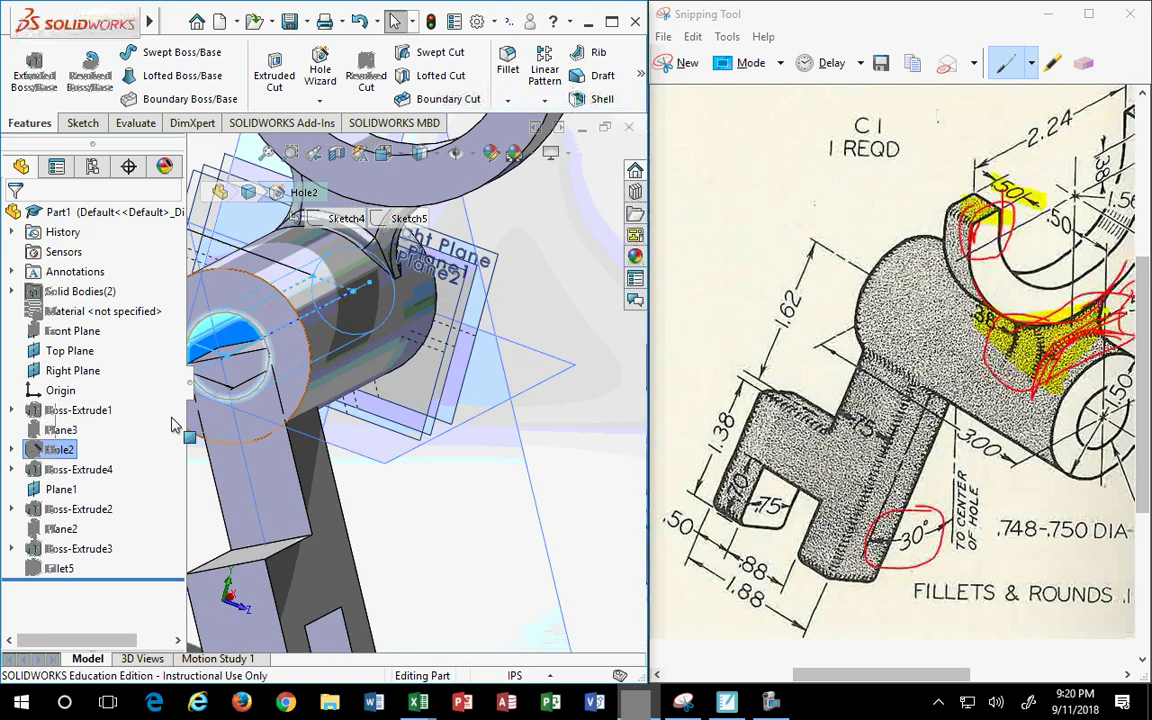
# Choose Delete on Hole2 and scroll its dependents list, including Plane2, Boss-Extrude3 and Fillet5
pyautogui.rightClick(55, 450)
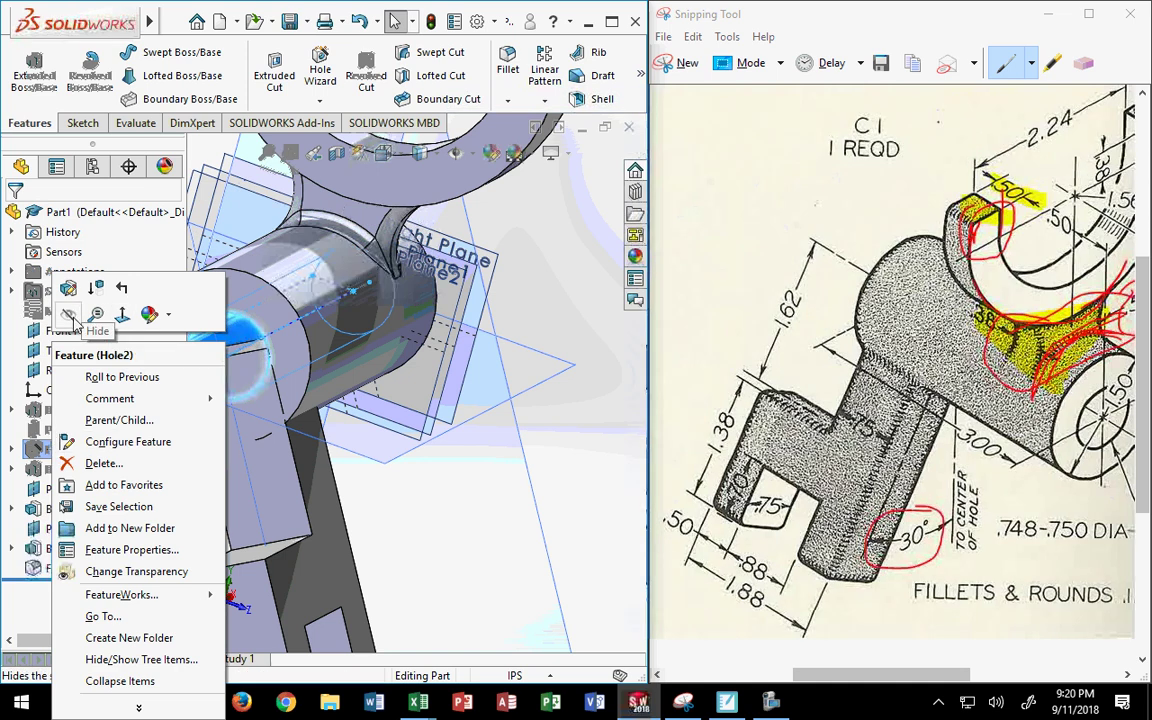
pyautogui.click(95, 463)
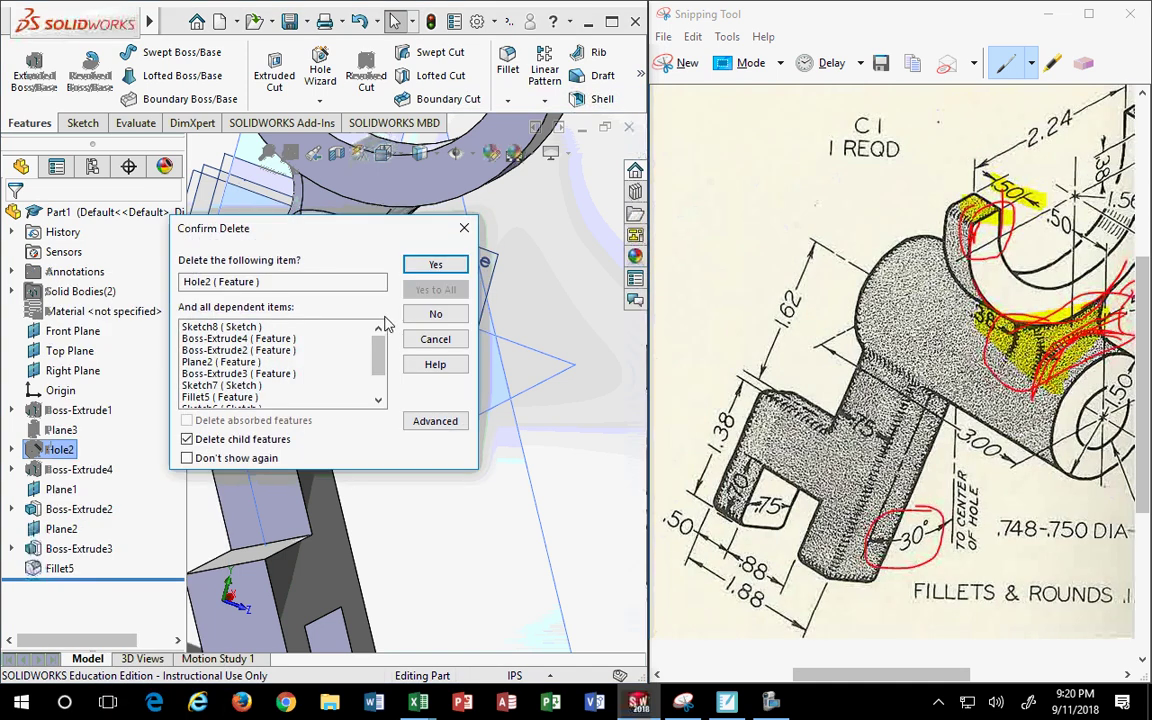
pyautogui.moveTo(377, 345); pyautogui.dragTo(375, 386)
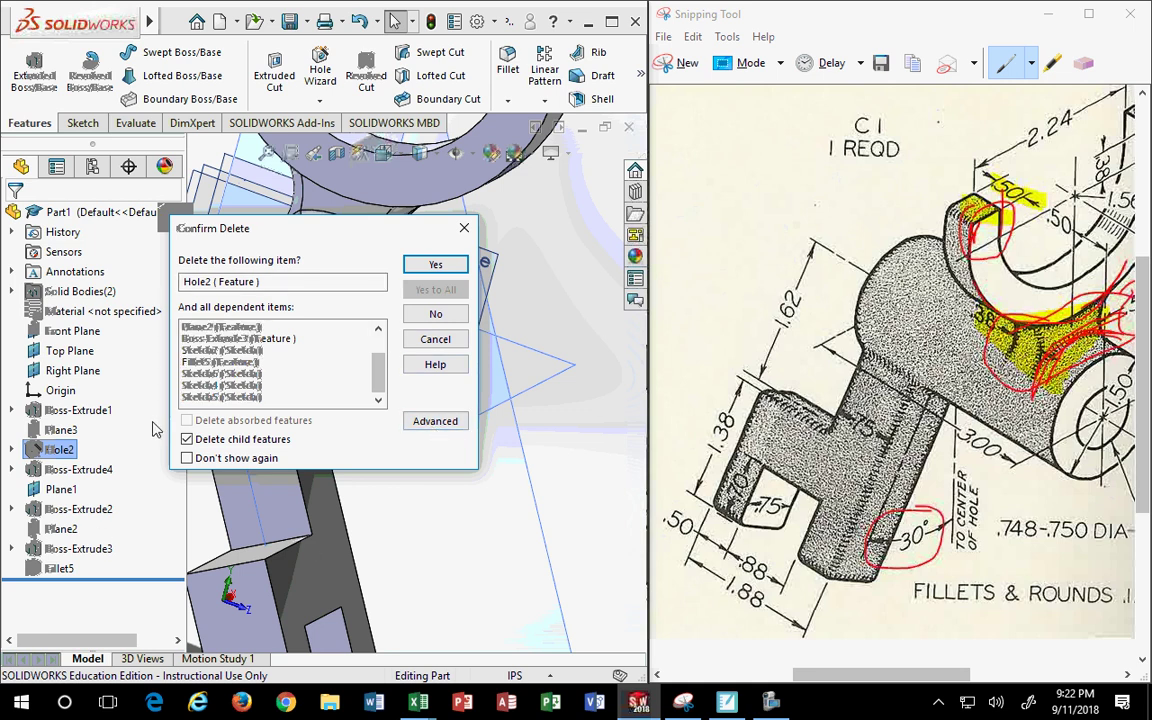
# Cancel the first deletion attempt and reselect Hole2 in the feature tree
pyautogui.click(464, 228)
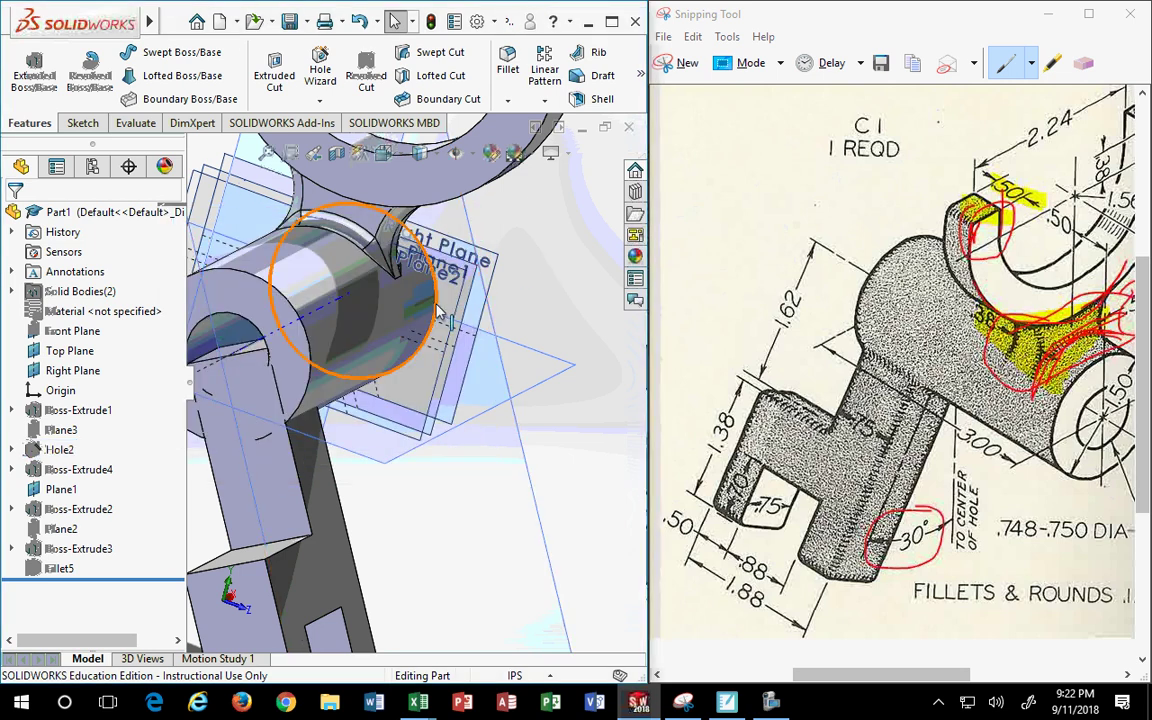
pyautogui.click(57, 452)
pyautogui.click(57, 451)
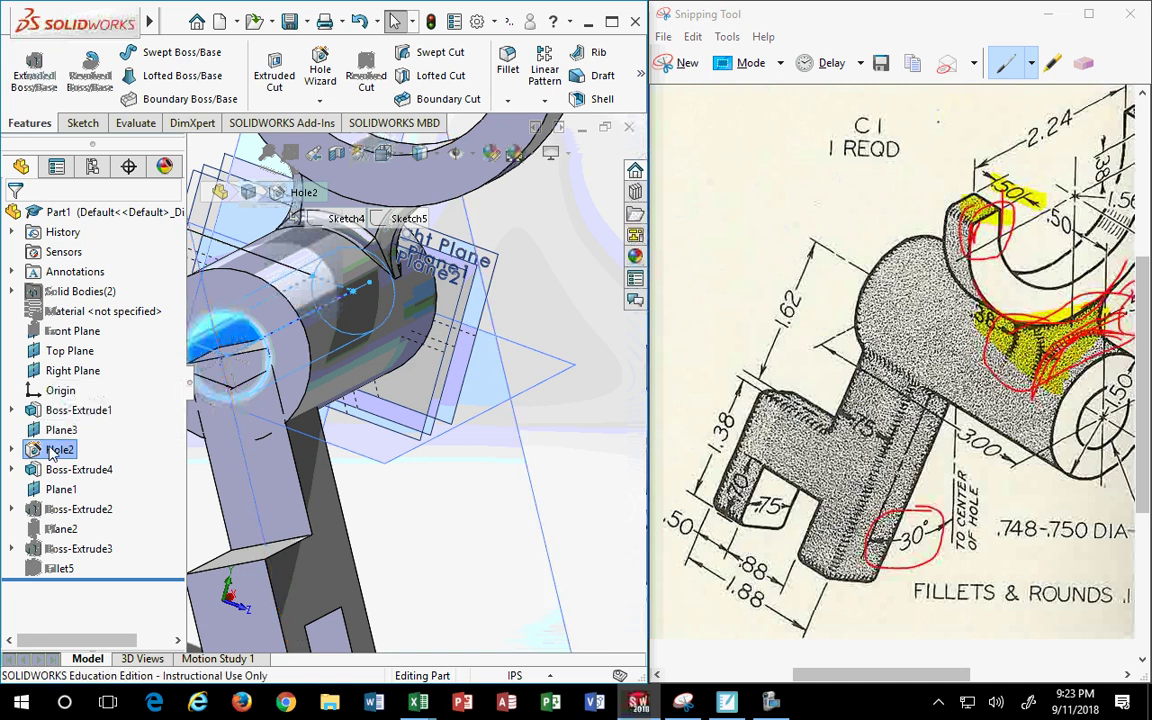
# Delete Hole2 with Delete child features unchecked, continuing past the rebuild error
pyautogui.rightClick(53, 452)
pyautogui.click(90, 462)
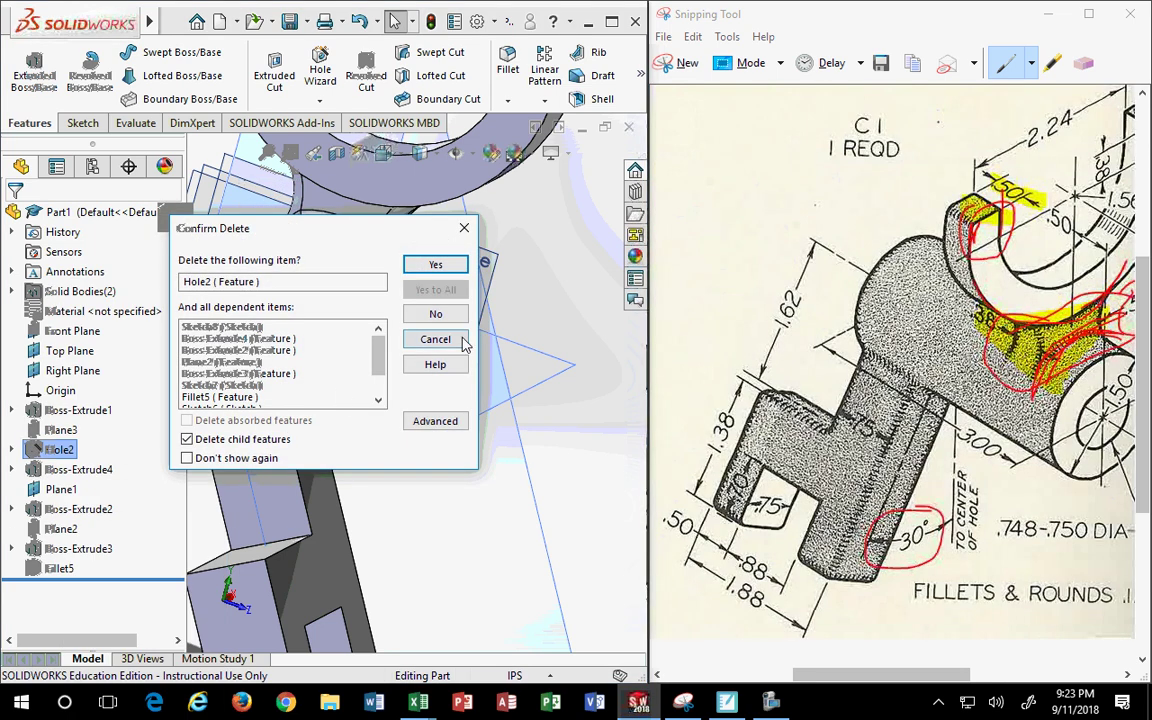
pyautogui.click(187, 440)
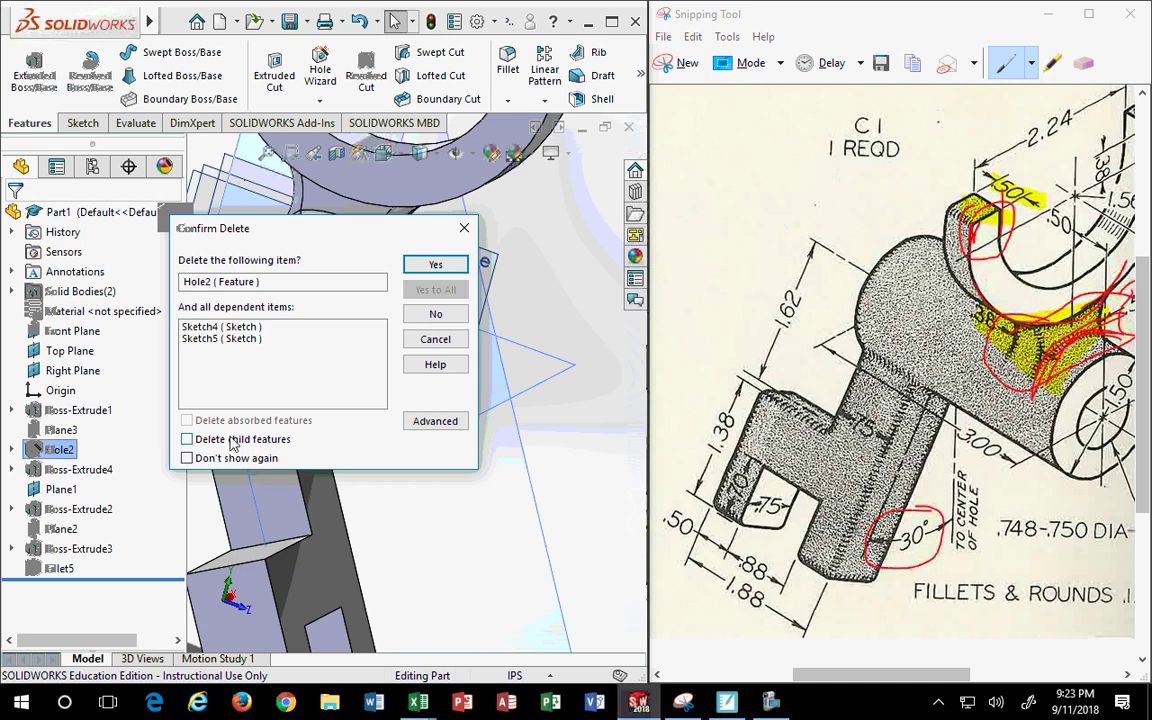
pyautogui.click(436, 264)
pyautogui.click(540, 358)
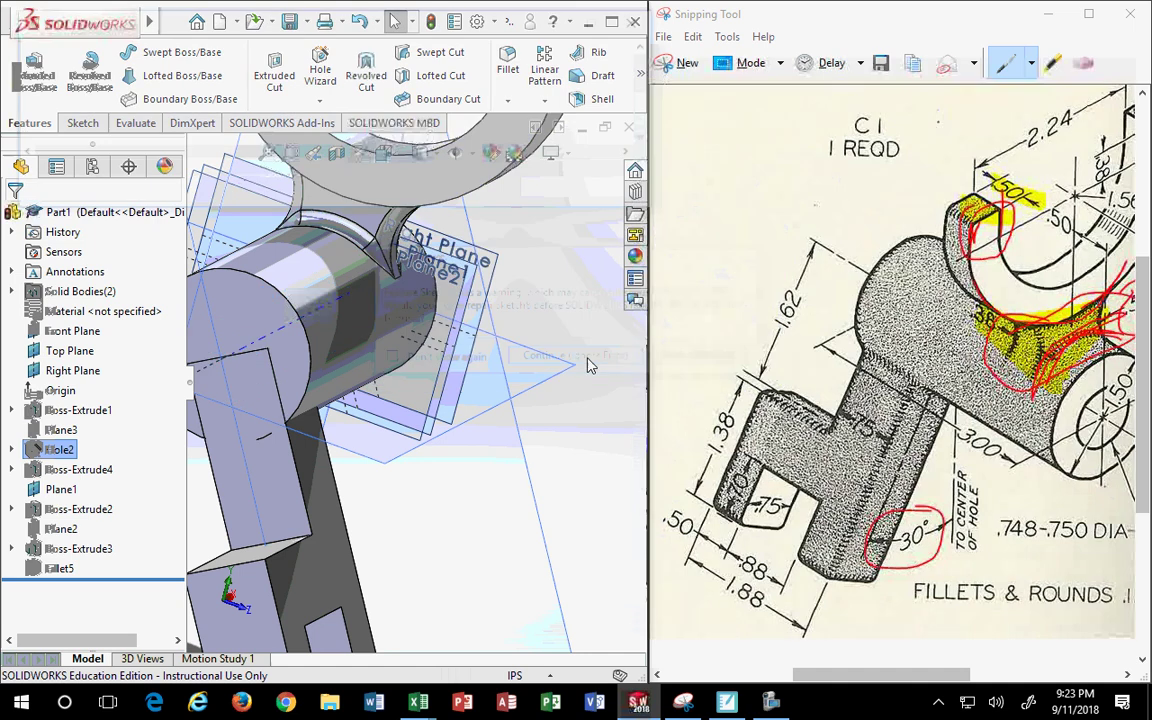
# Inspect the warnings on Boss-Extrude4 and Boss-Extrude2 after the Hole2 deletion
pyautogui.click(558, 190)
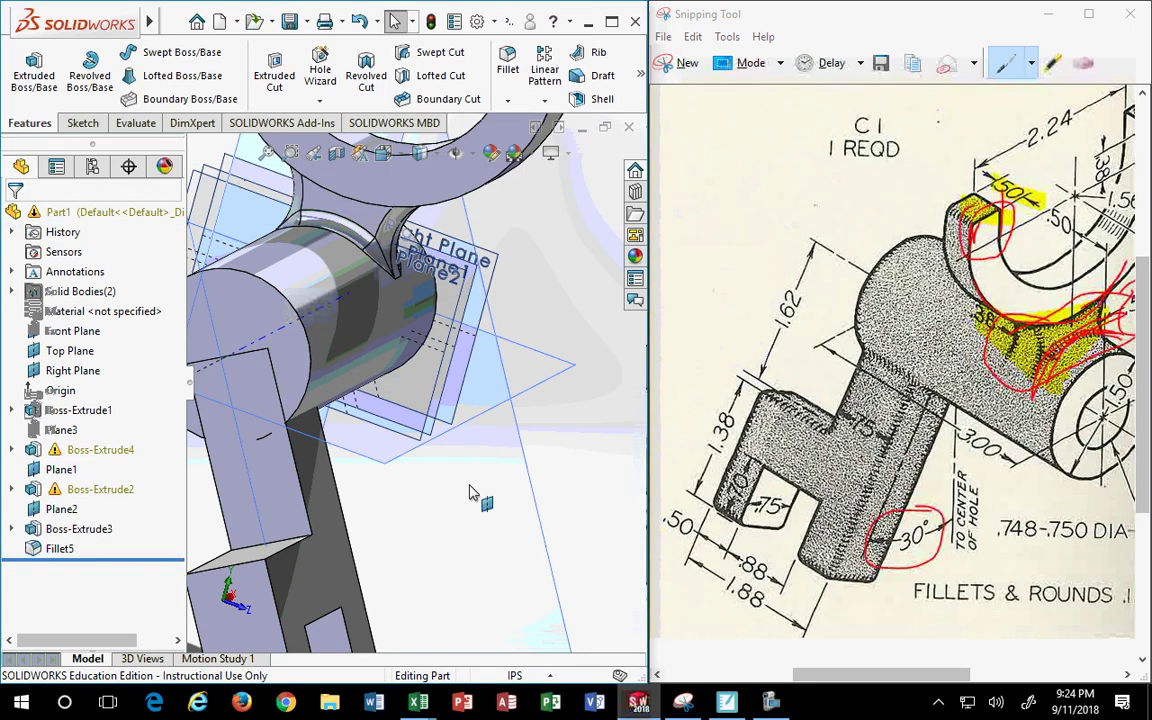
pyautogui.moveTo(470, 494)
pyautogui.mouseDown(button='middle')
pyautogui.moveTo(306, 470)
pyautogui.moveTo(403, 511)
pyautogui.moveTo(300, 480)
pyautogui.mouseUp(button='middle')
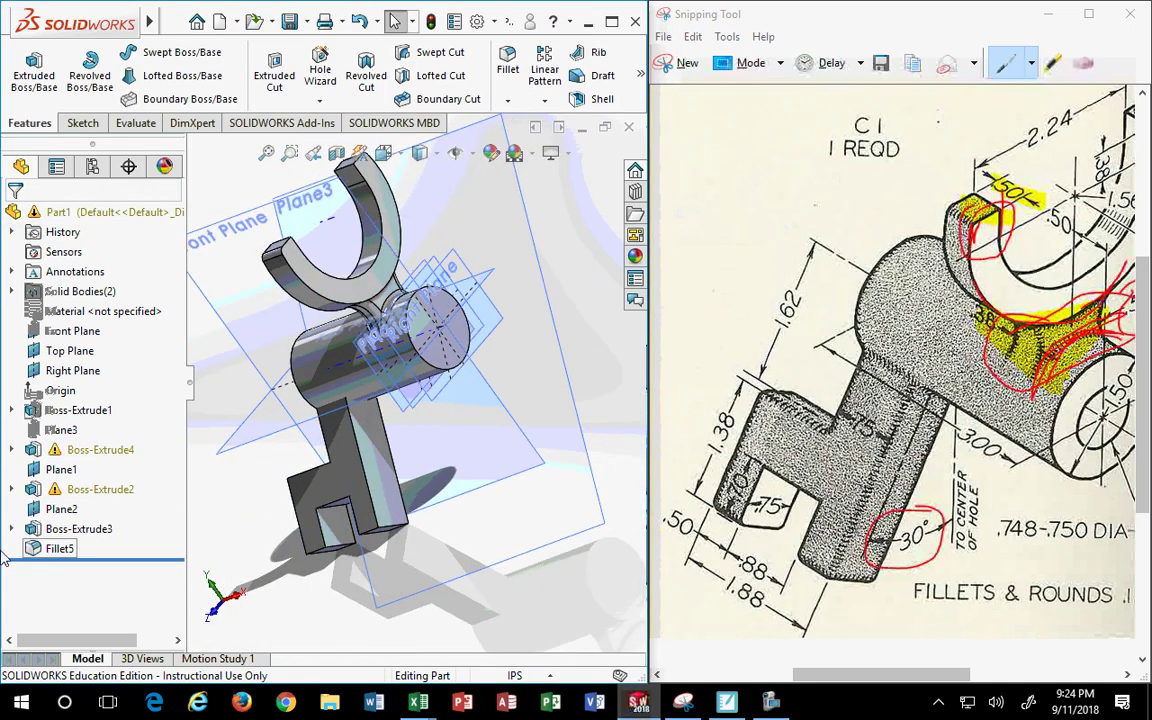
pyautogui.click(86, 456)
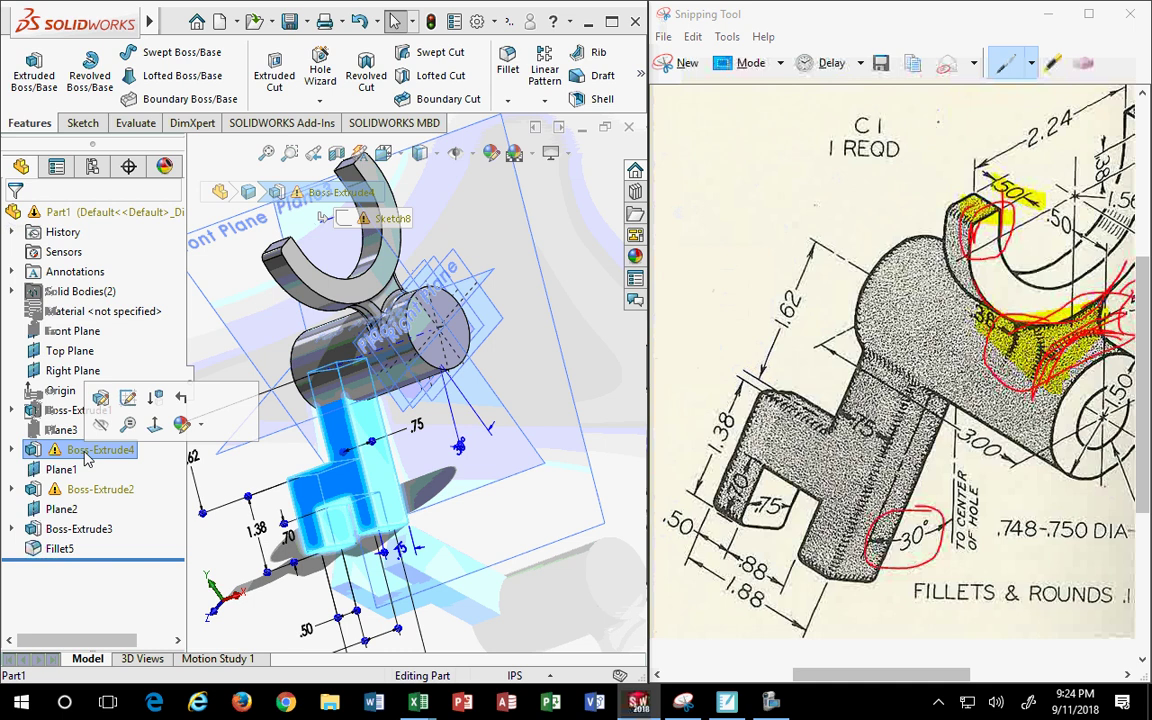
pyautogui.click(84, 491)
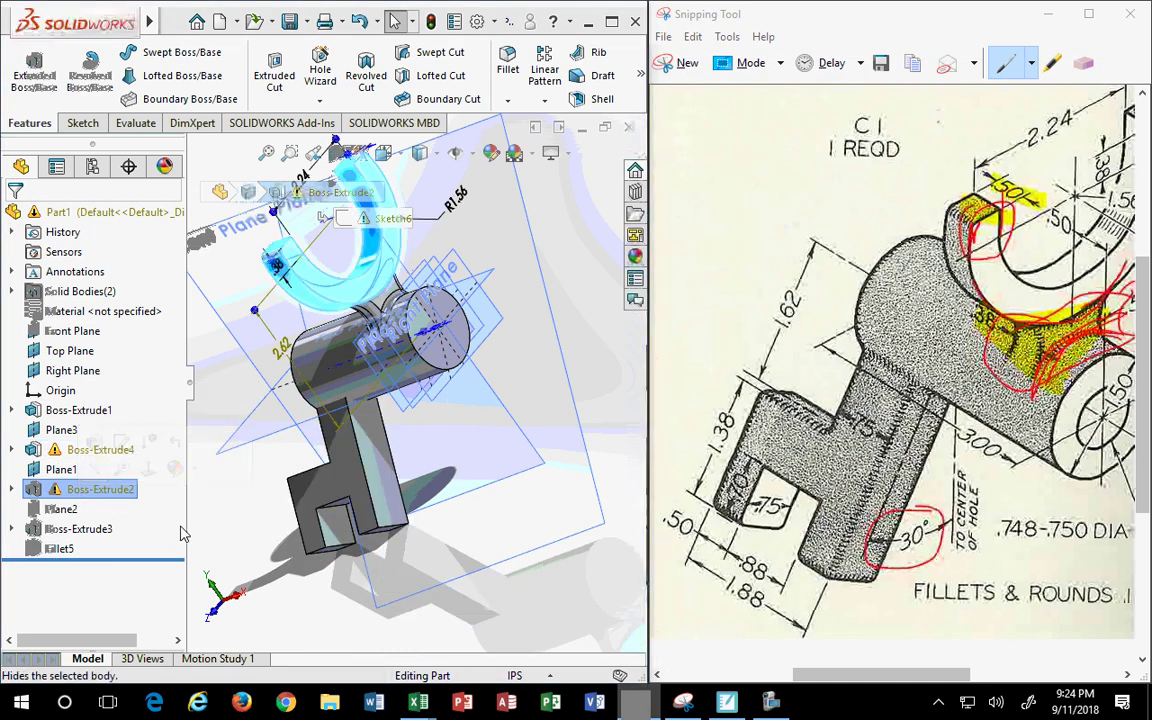
pyautogui.click(278, 553)
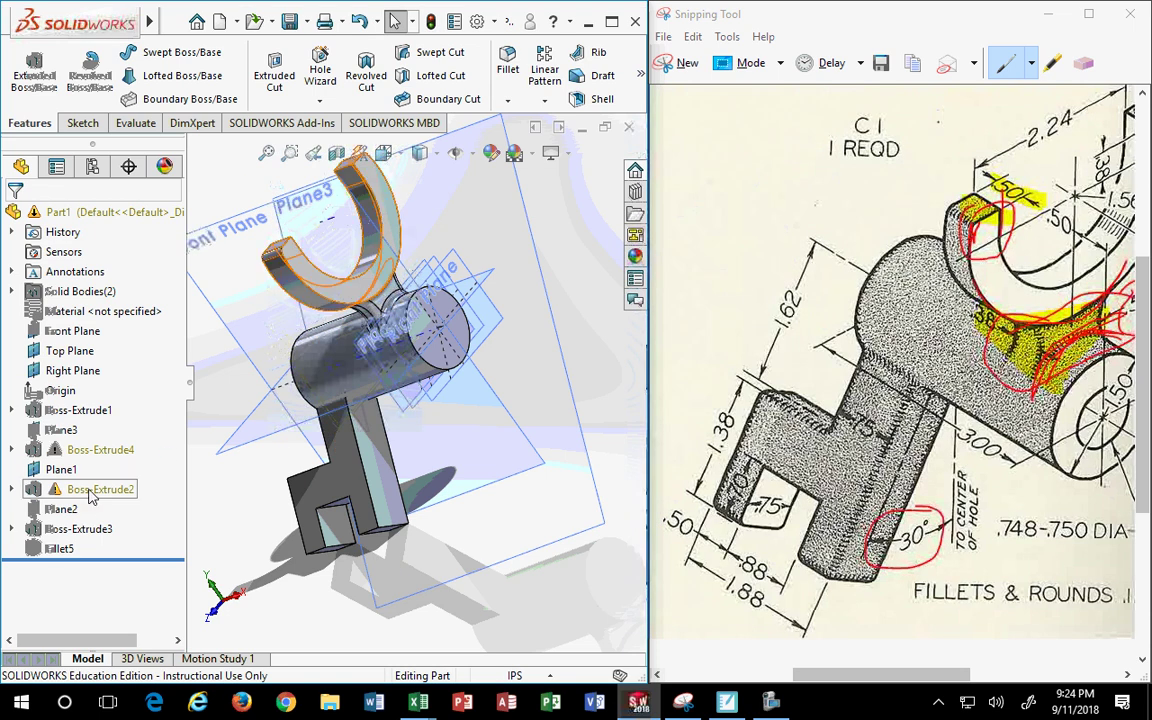
pyautogui.click(358, 22)
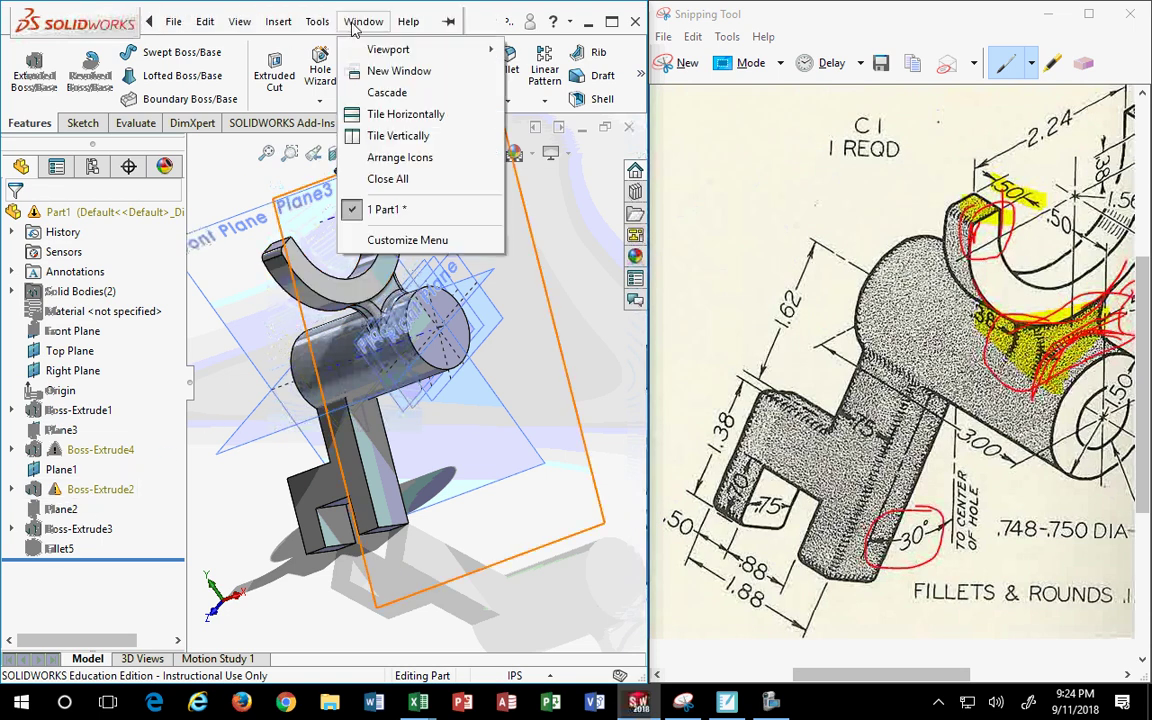
pyautogui.click(352, 22)
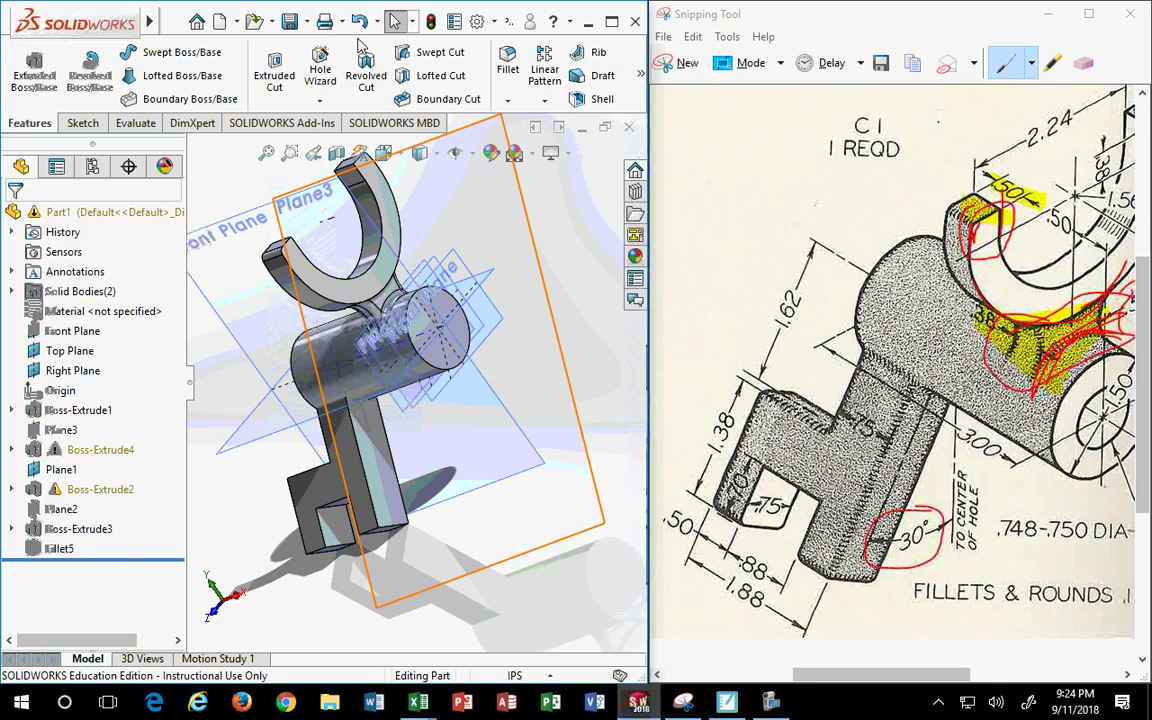
# Undo four times to restore Hole2 and return to editing the lever sketch
pyautogui.click(360, 22)
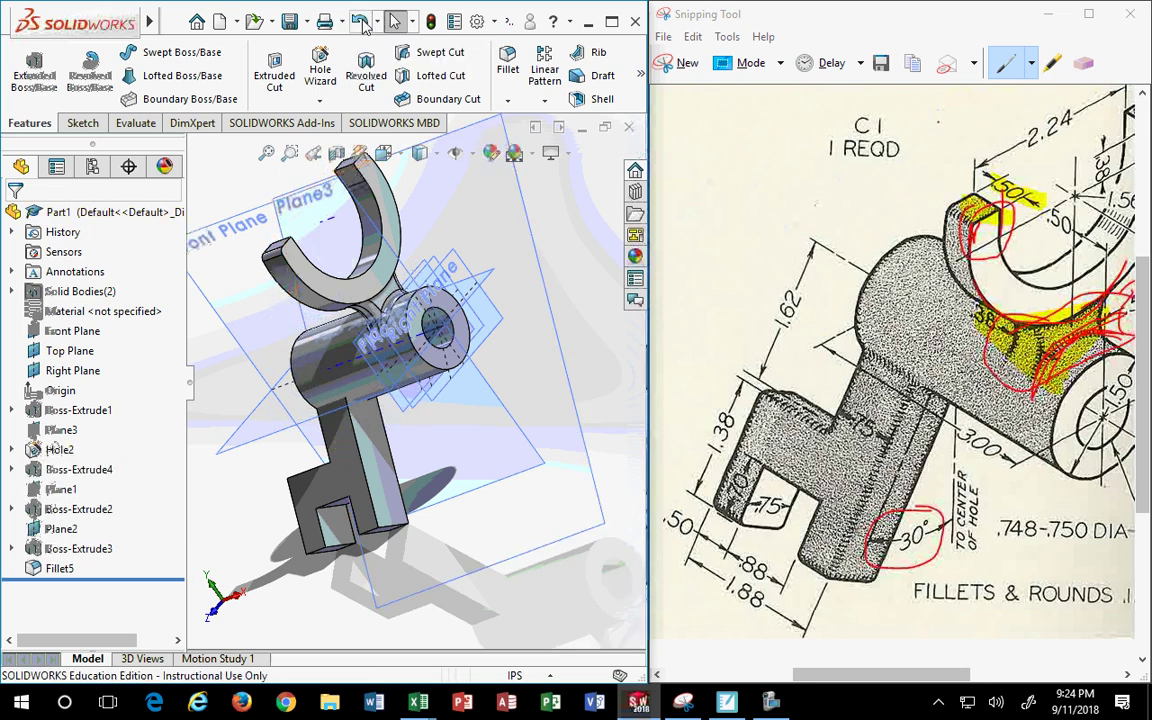
pyautogui.click(360, 22)
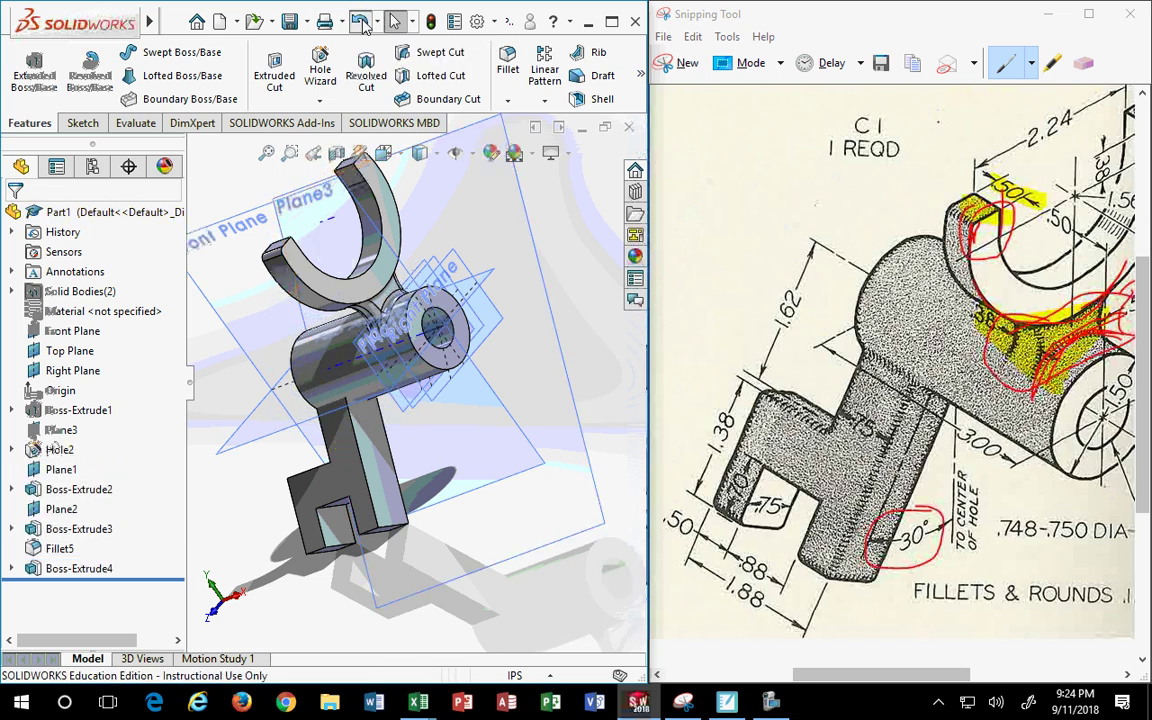
pyautogui.click(360, 22)
pyautogui.click(360, 22)
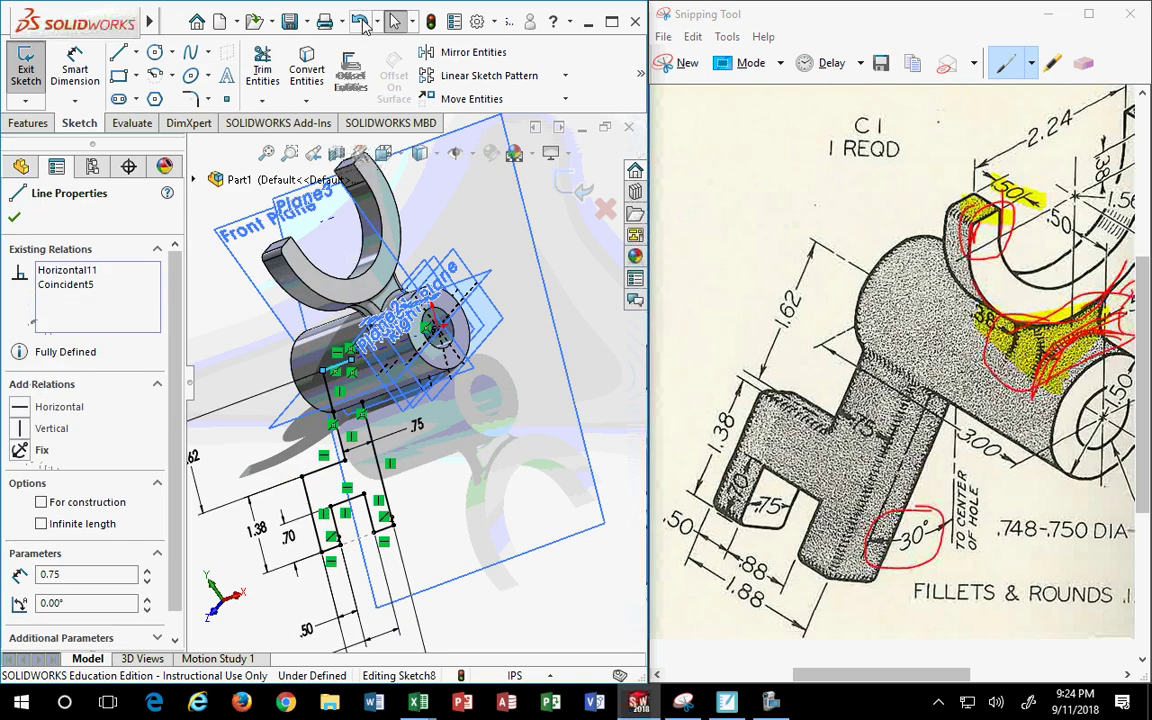
# Undo three more changes in Sketch8, then exit the sketch to rebuild Boss-Extrude4
pyautogui.click(360, 22)
pyautogui.click(360, 22)
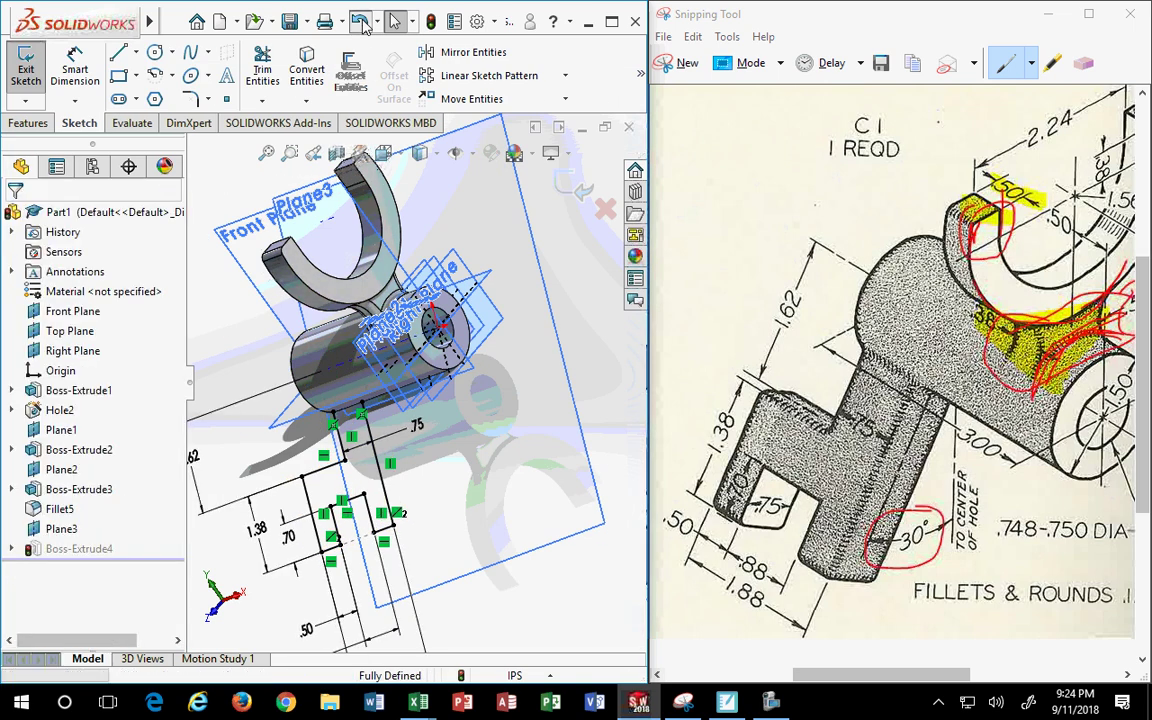
pyautogui.click(360, 22)
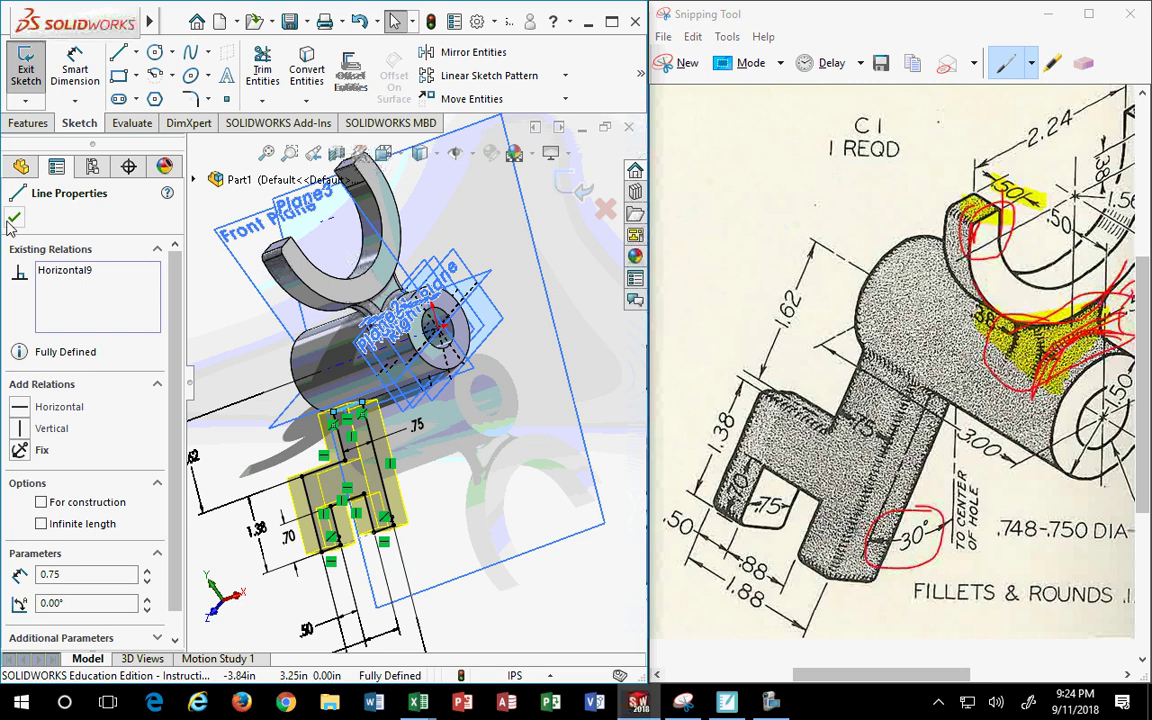
pyautogui.press('Escape')
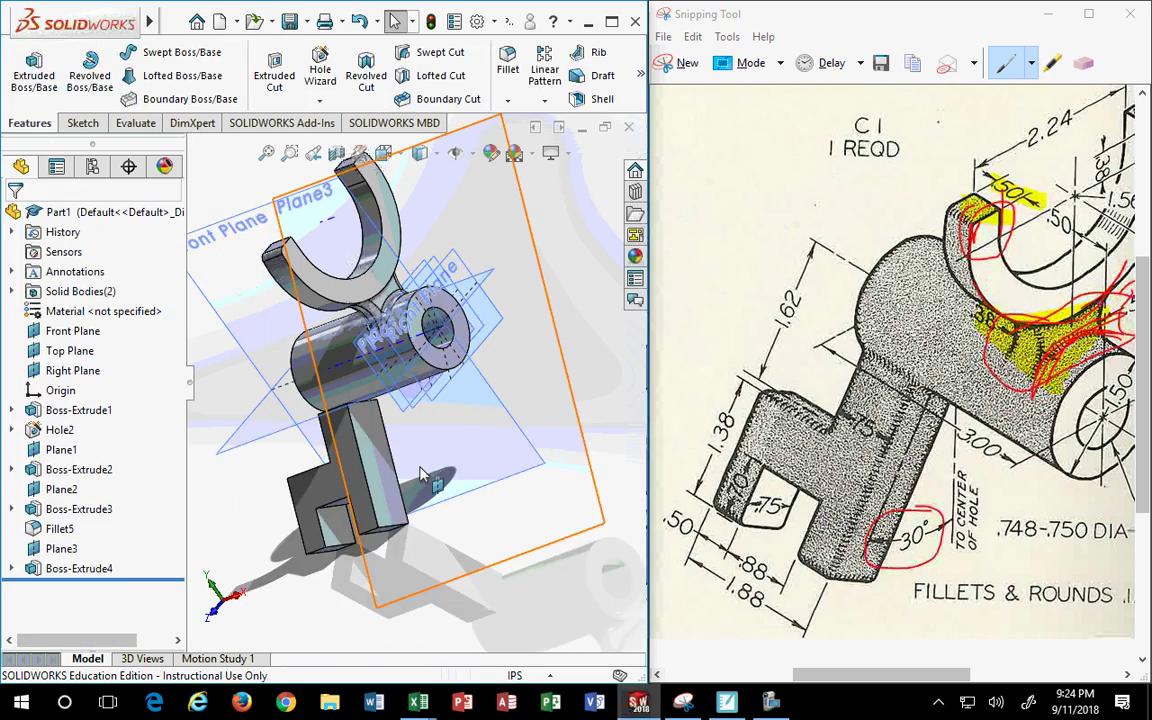
pyautogui.hotkey('ctrl', 'b')
# Orbit and zoom in on the junction where the lever block meets the cylinder
pyautogui.moveTo(418, 484)
pyautogui.mouseDown(button='middle')
pyautogui.moveTo(410, 440)
pyautogui.moveTo(440, 376)
pyautogui.moveTo(381, 390)
pyautogui.mouseUp(button='middle')
pyautogui.scroll(-3, 410, 440)
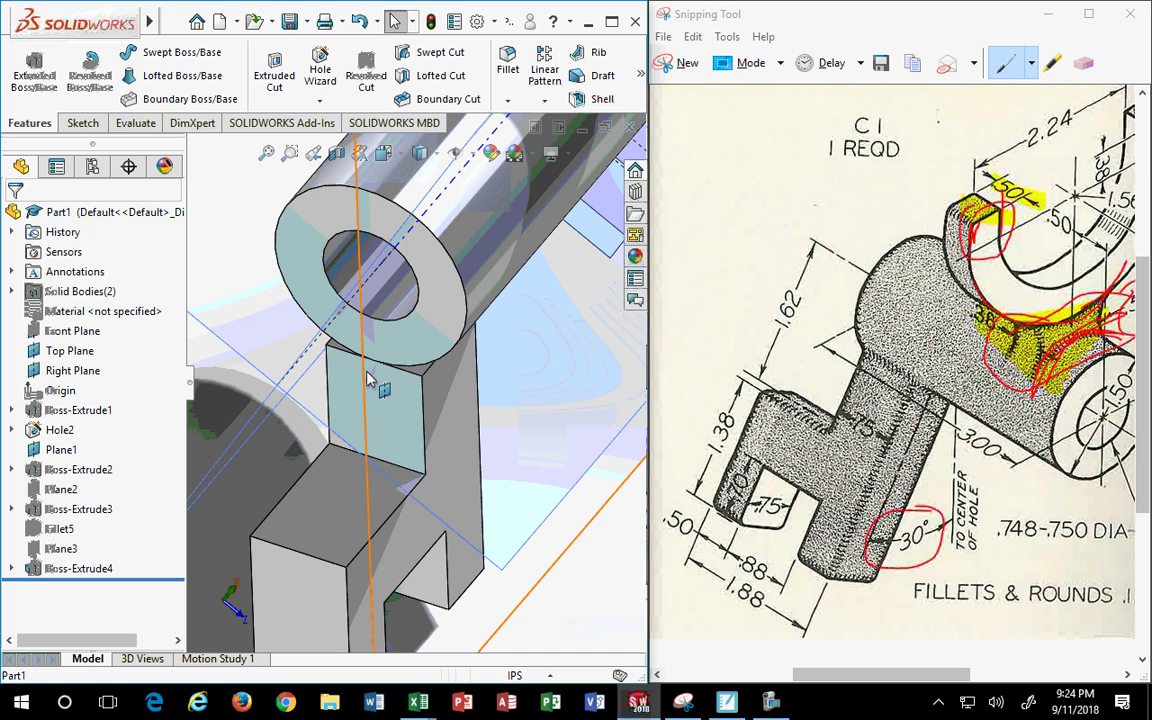
pyautogui.scroll(-2, 421, 366)
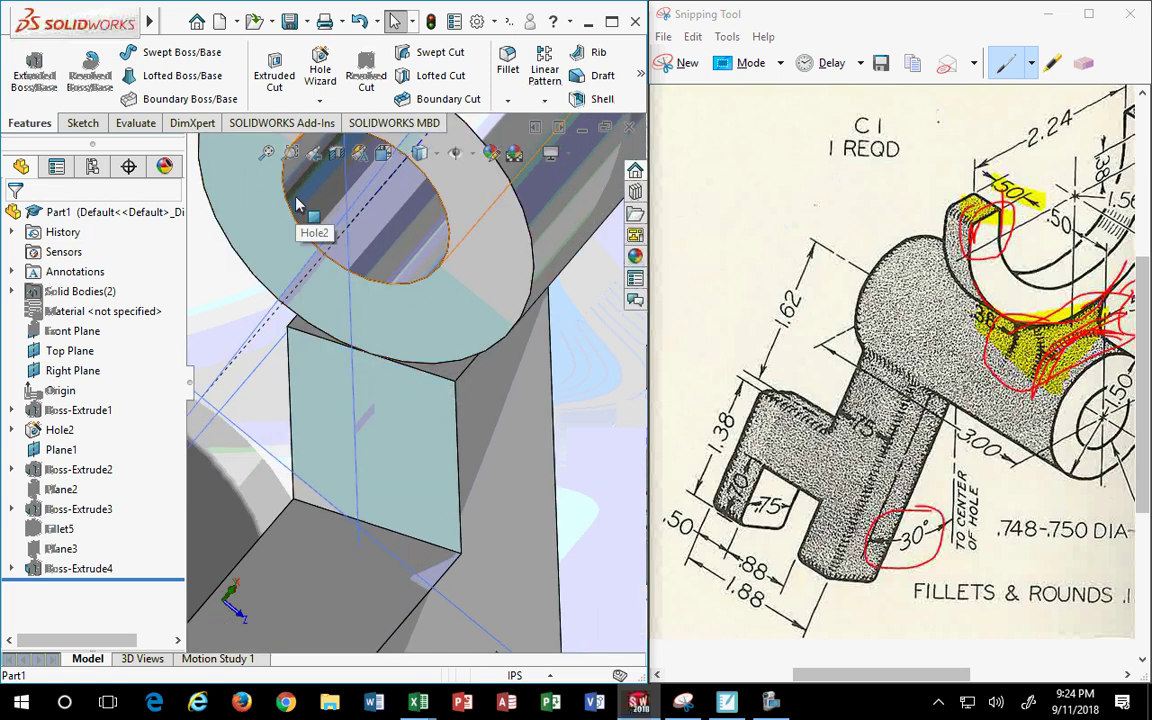
pyautogui.scroll(-3, 437, 380)
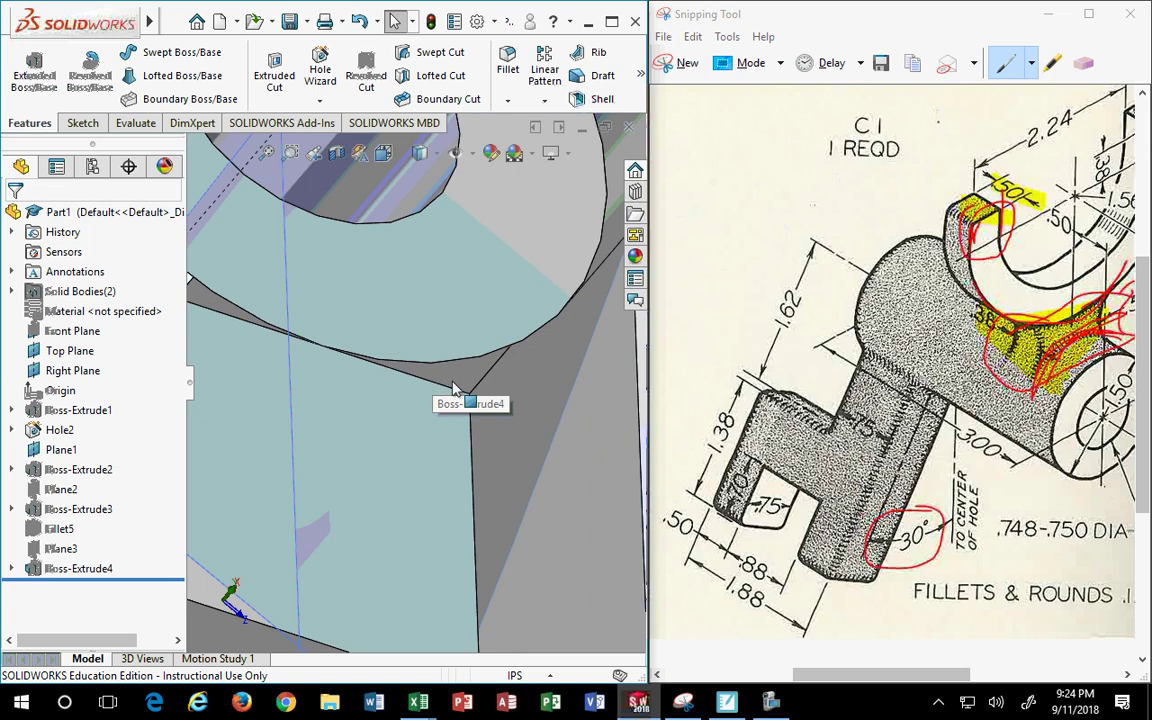
pyautogui.scroll(2, 447, 377)
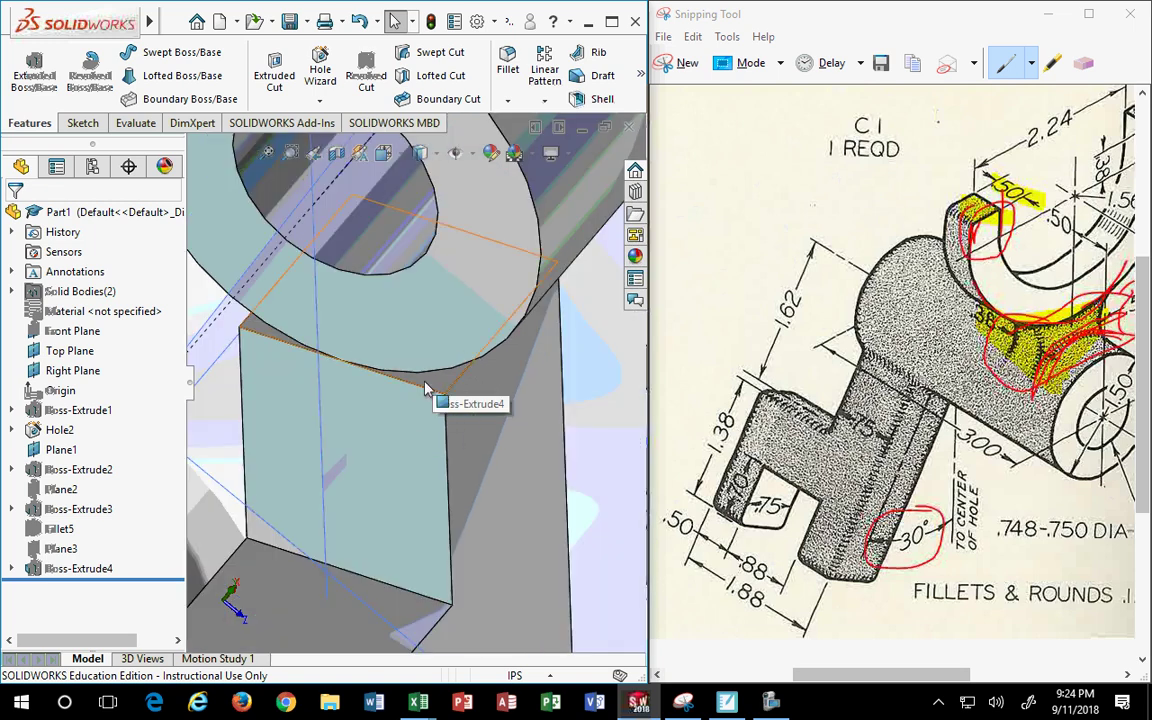
# Start a sketch on the lever block's top face and convert its edges into sketch lines
pyautogui.click(448, 368)
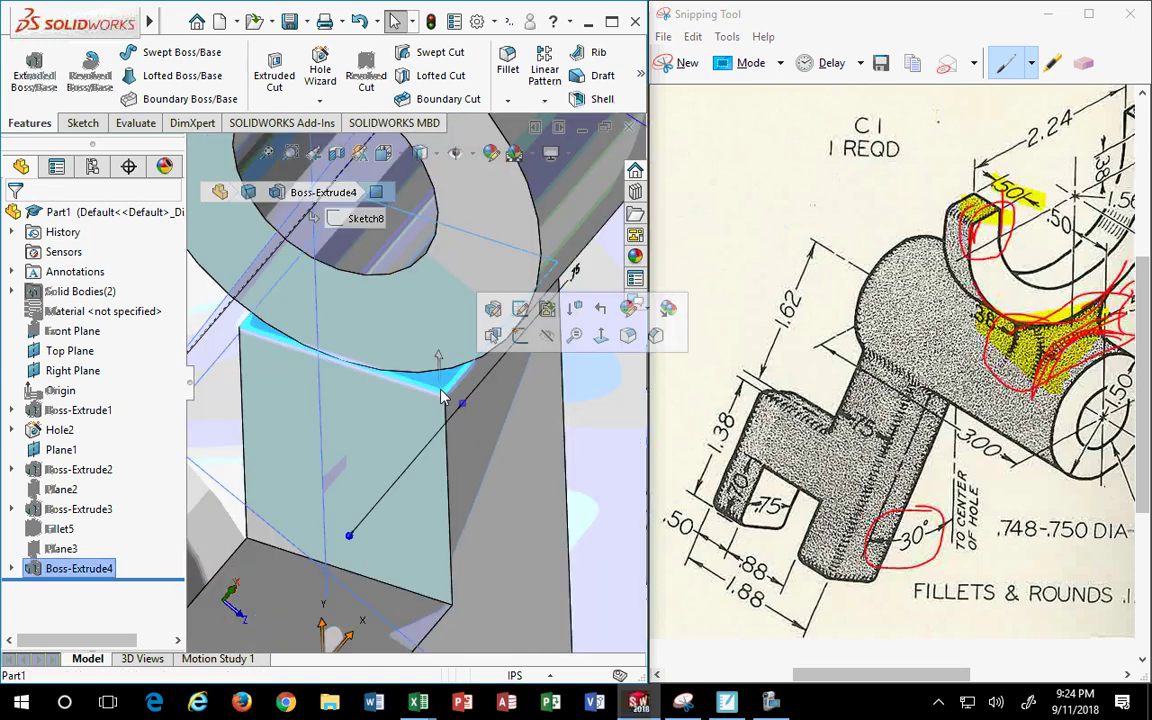
pyautogui.click(522, 343)
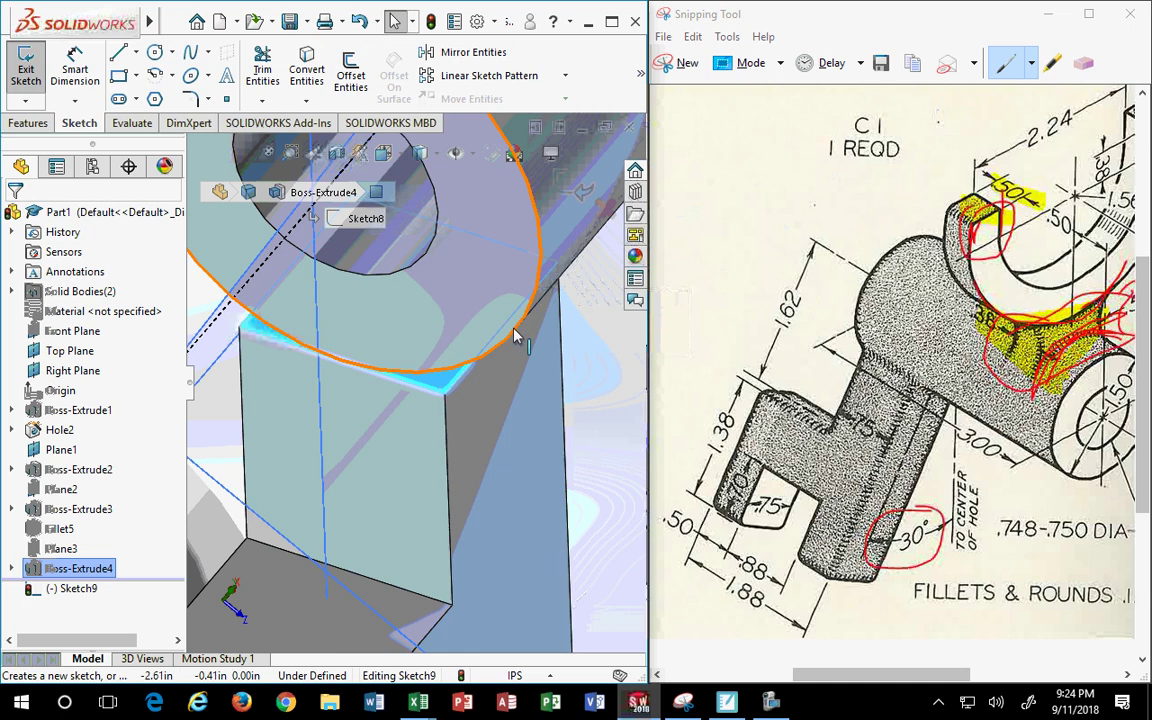
pyautogui.click(306, 70)
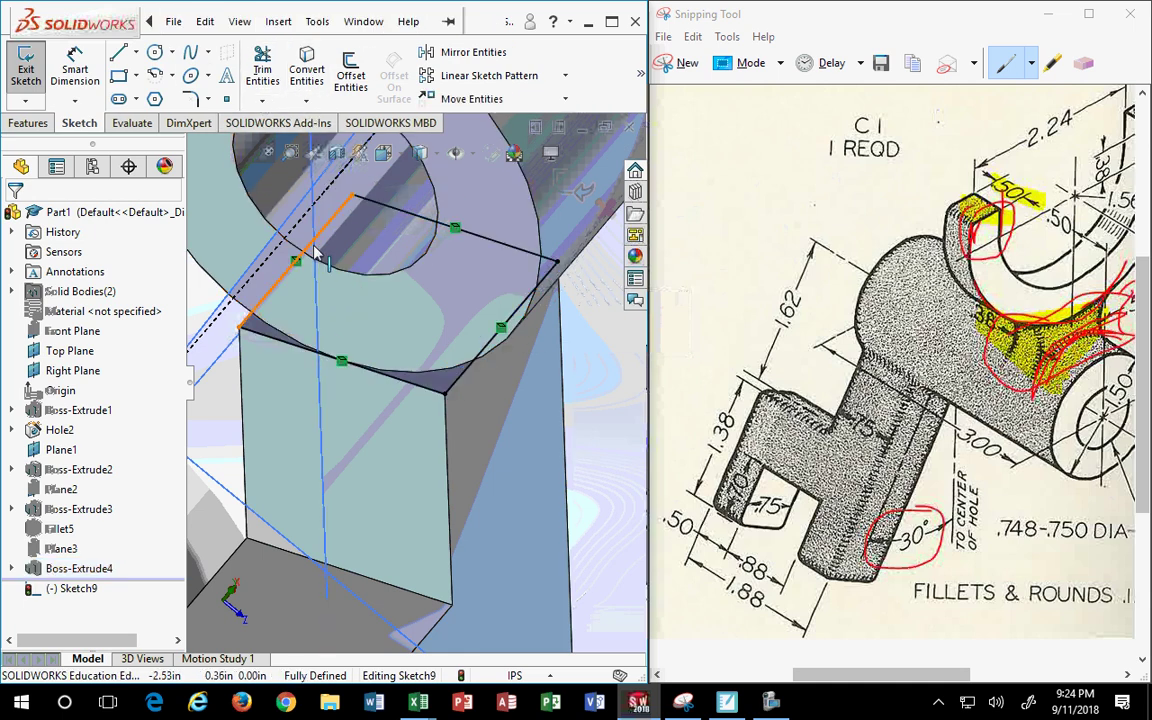
# Extrude that sketch Up To Next so the lever block joins the ring, creating Boss-Extrude5
pyautogui.click(18, 123)
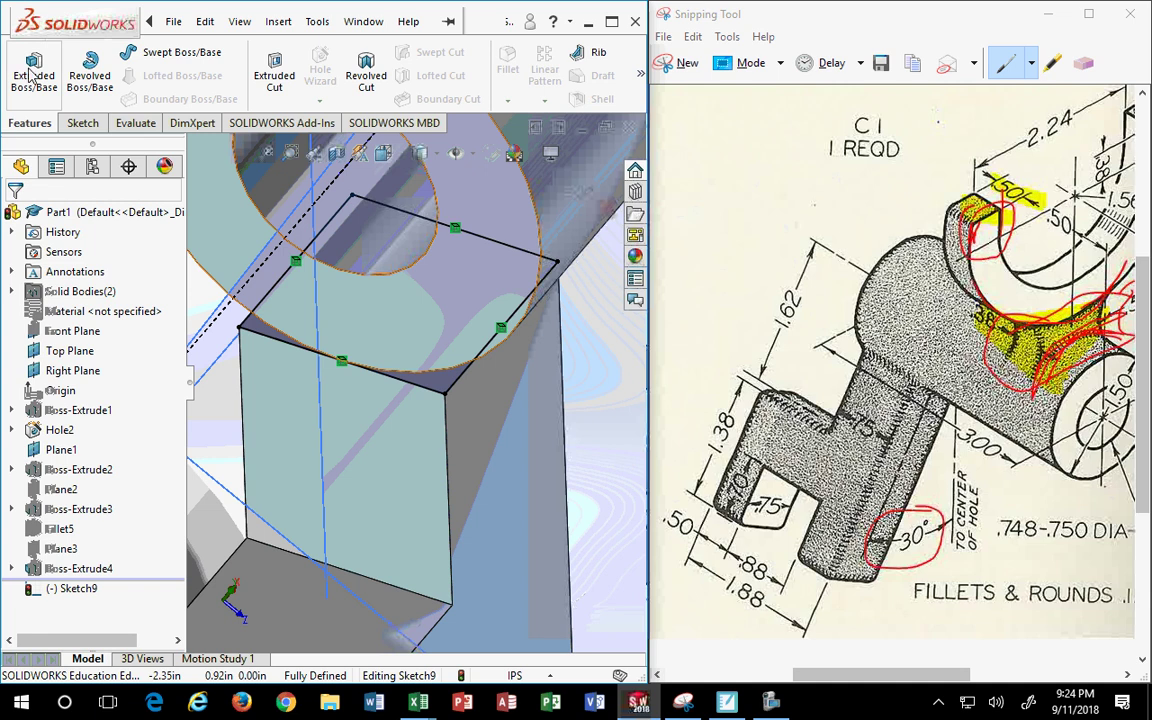
pyautogui.click(33, 78)
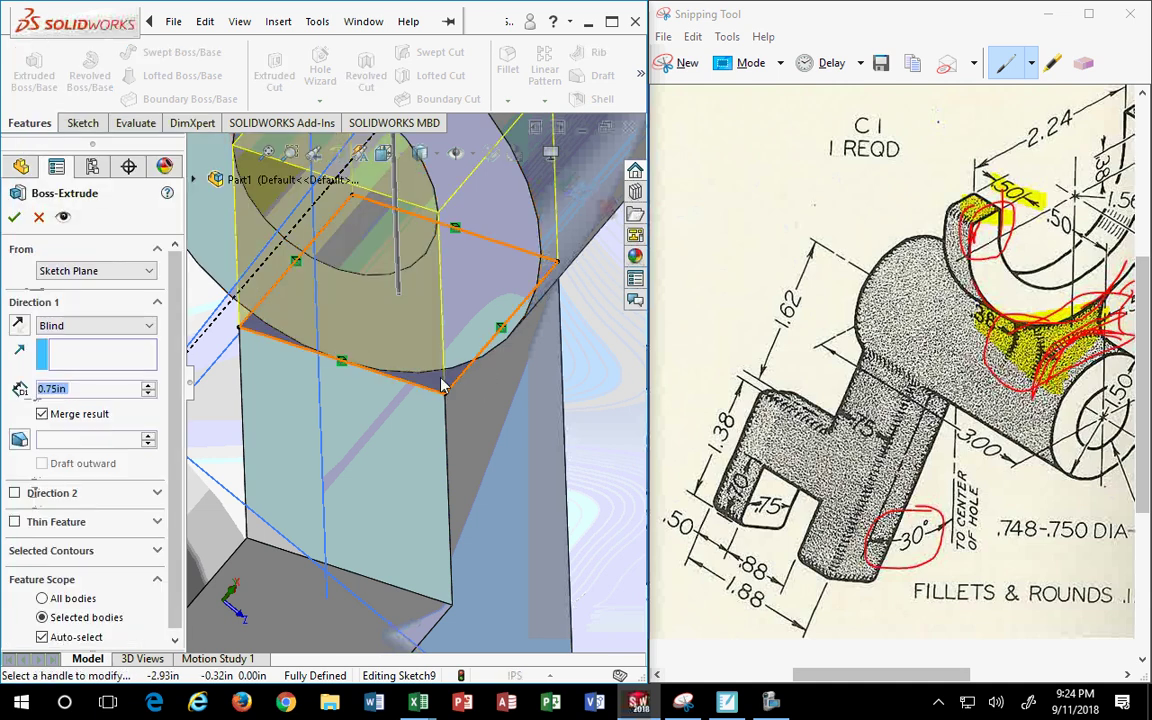
pyautogui.moveTo(455, 356); pyautogui.dragTo(463, 138, button='middle')
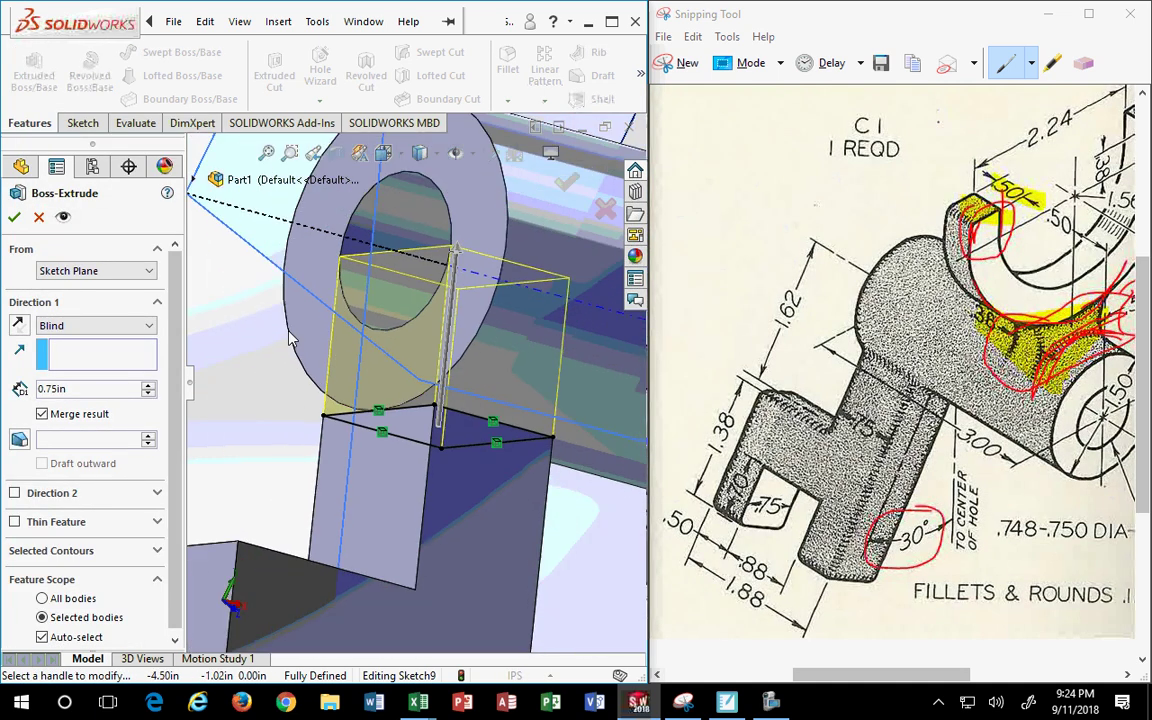
pyautogui.click(97, 330)
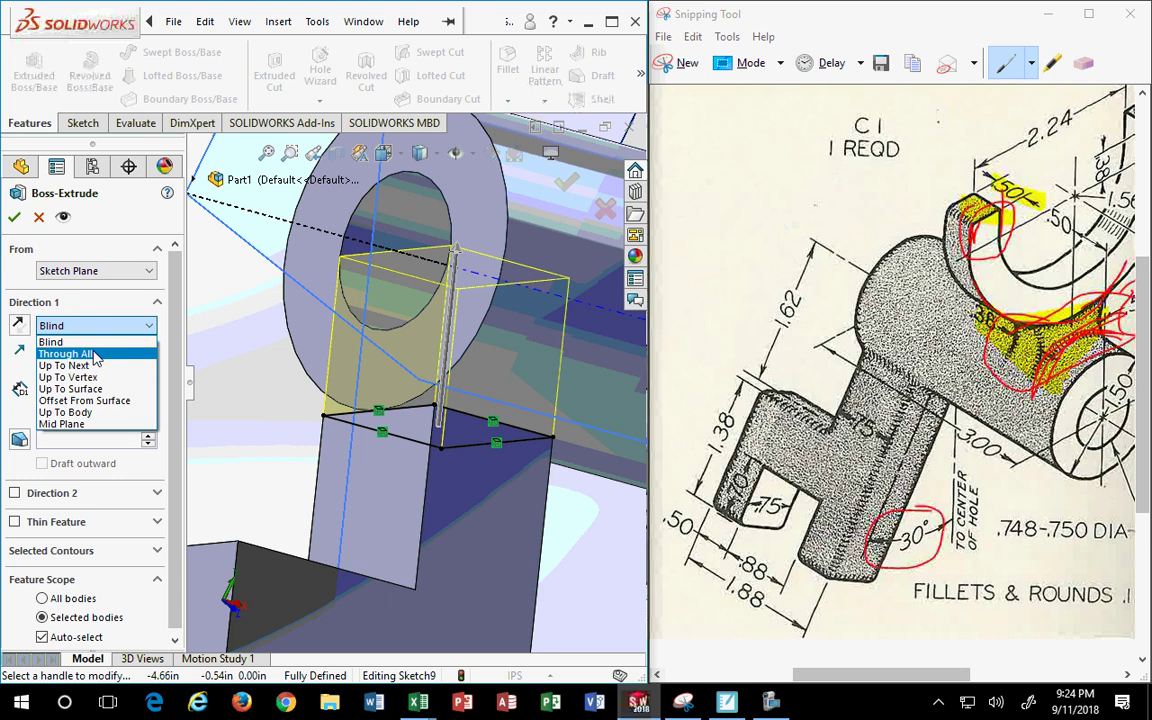
pyautogui.click(80, 366)
pyautogui.moveTo(228, 396); pyautogui.dragTo(449, 507, button='middle')
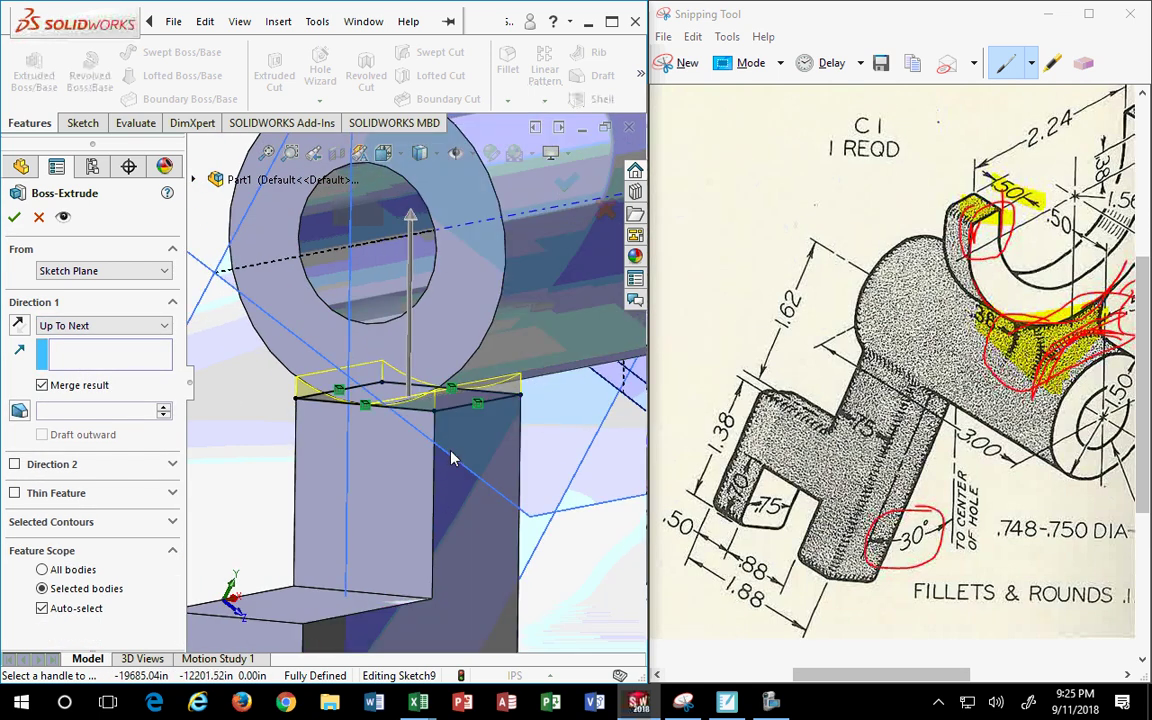
pyautogui.click(14, 216)
pyautogui.click(555, 524)
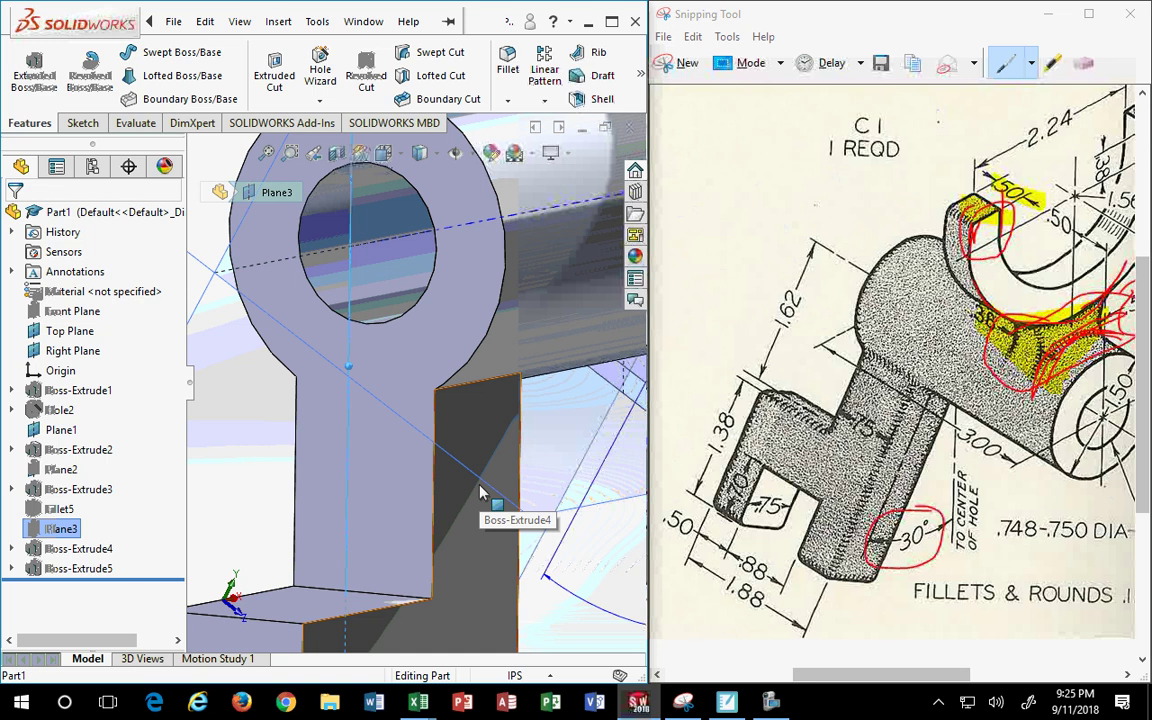
# Drag Fillet5 below Boss-Extrude5 in the feature tree, after cancelling a stray new fillet
pyautogui.scroll(3, 490, 480)
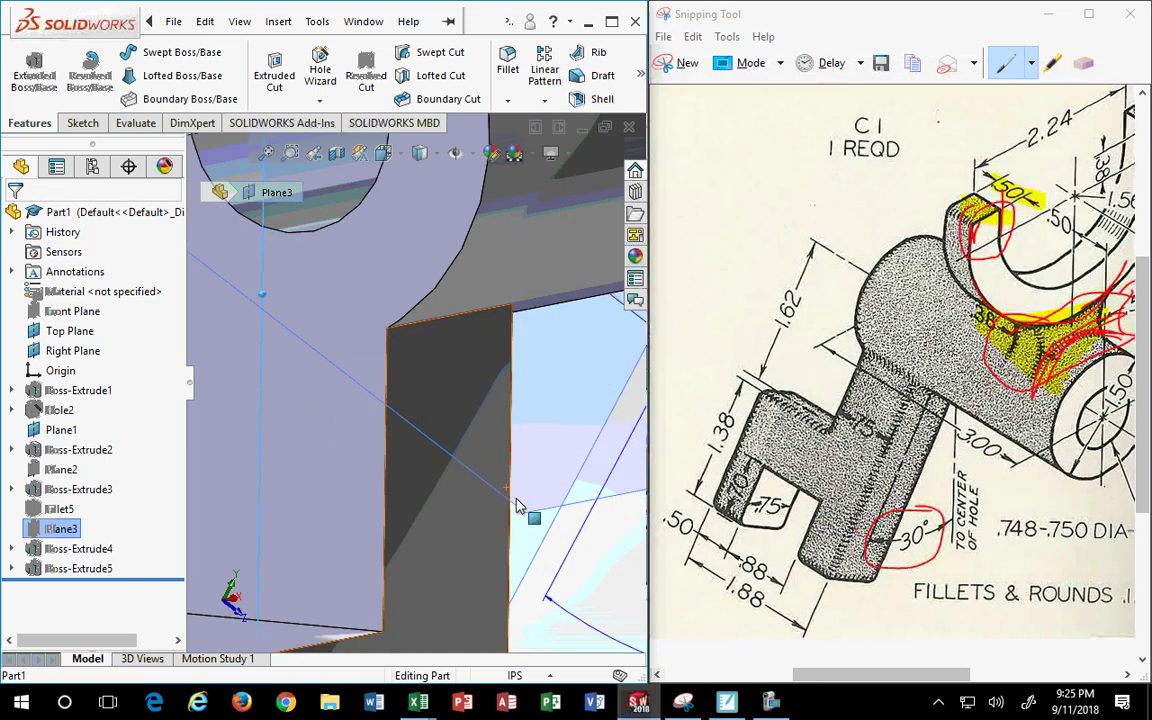
pyautogui.scroll(3, 510, 470)
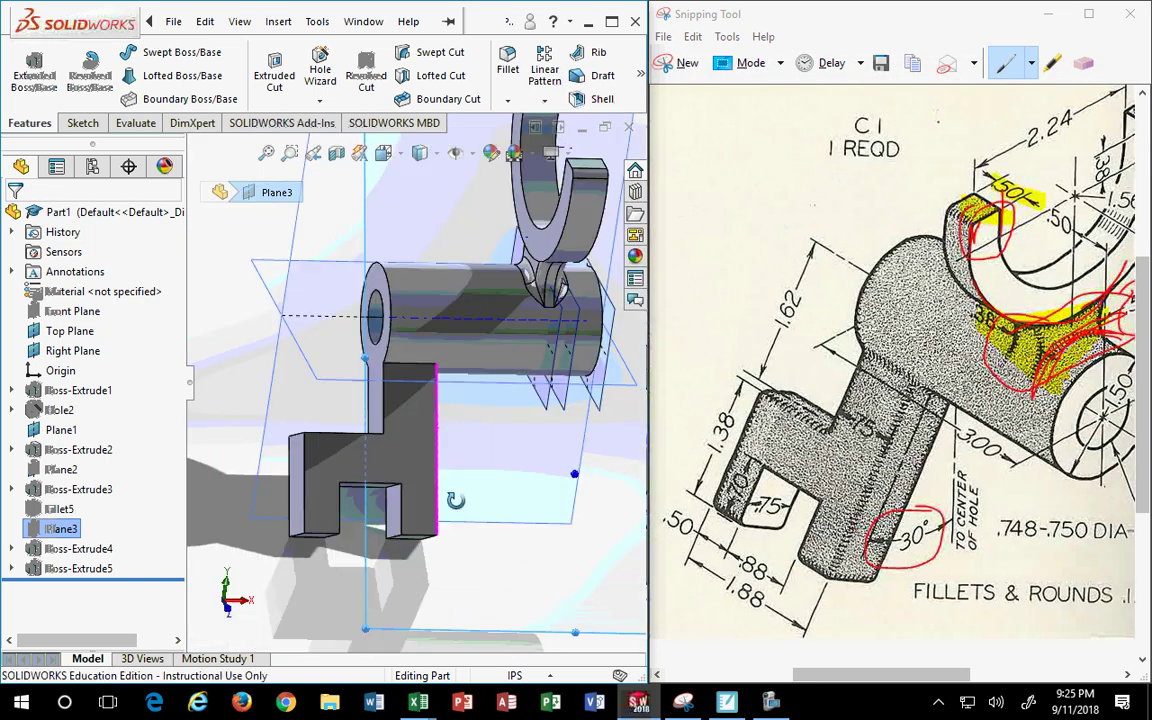
pyautogui.moveTo(455, 475)
pyautogui.mouseDown(button='middle')
pyautogui.moveTo(377, 513)
pyautogui.moveTo(422, 556)
pyautogui.mouseUp(button='middle')
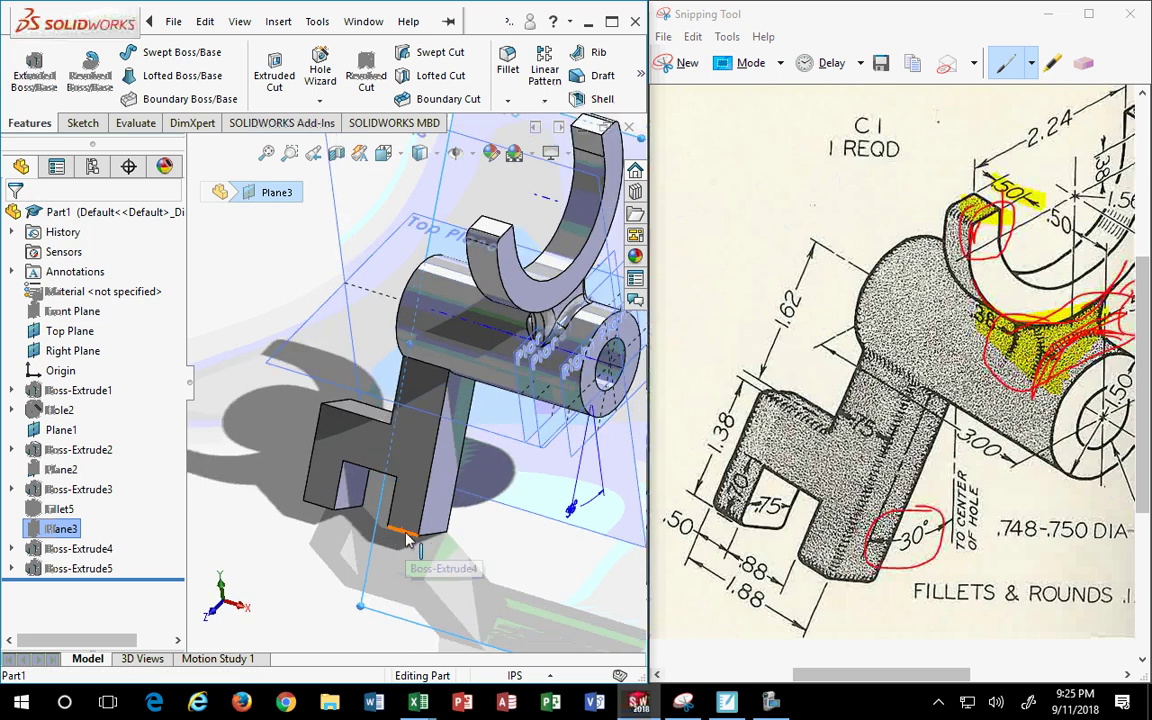
pyautogui.moveTo(408, 540); pyautogui.dragTo(385, 466, button='middle')
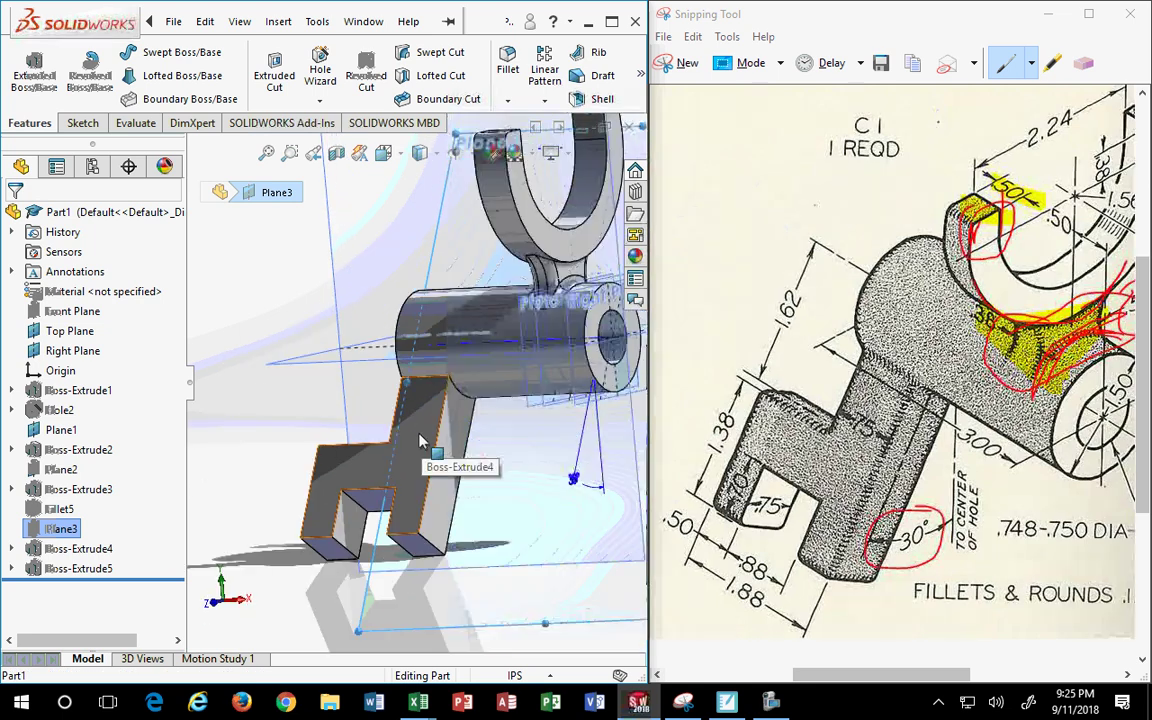
pyautogui.click(505, 77)
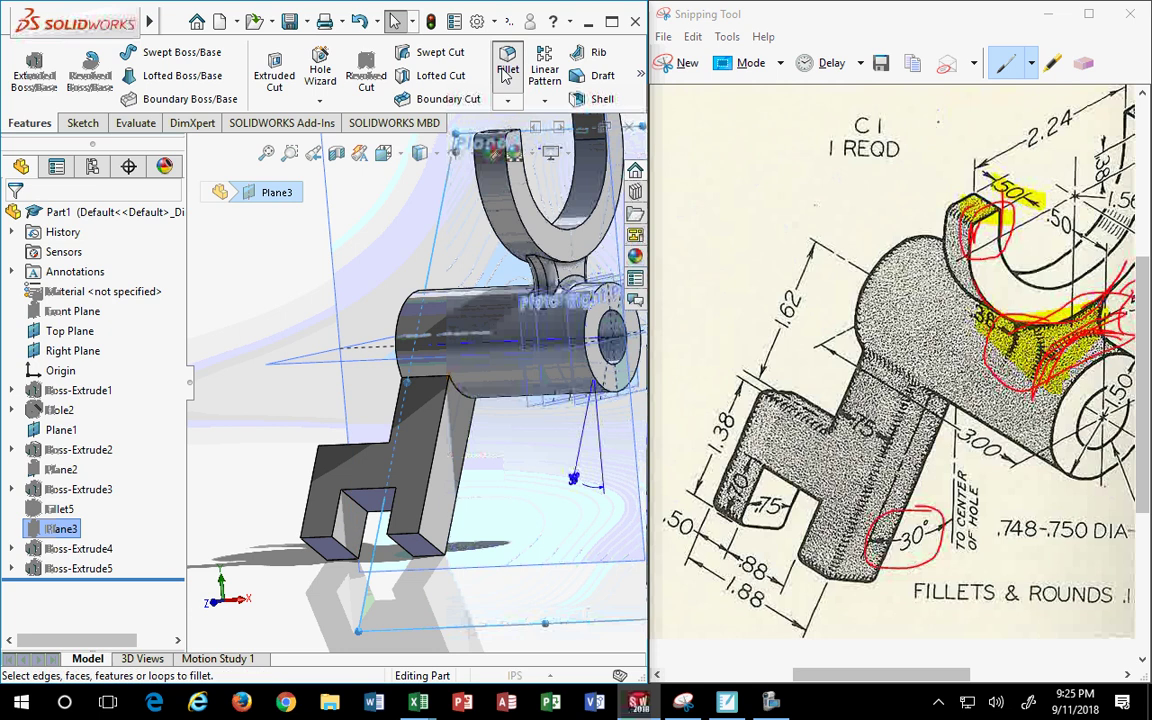
pyautogui.press('Escape')
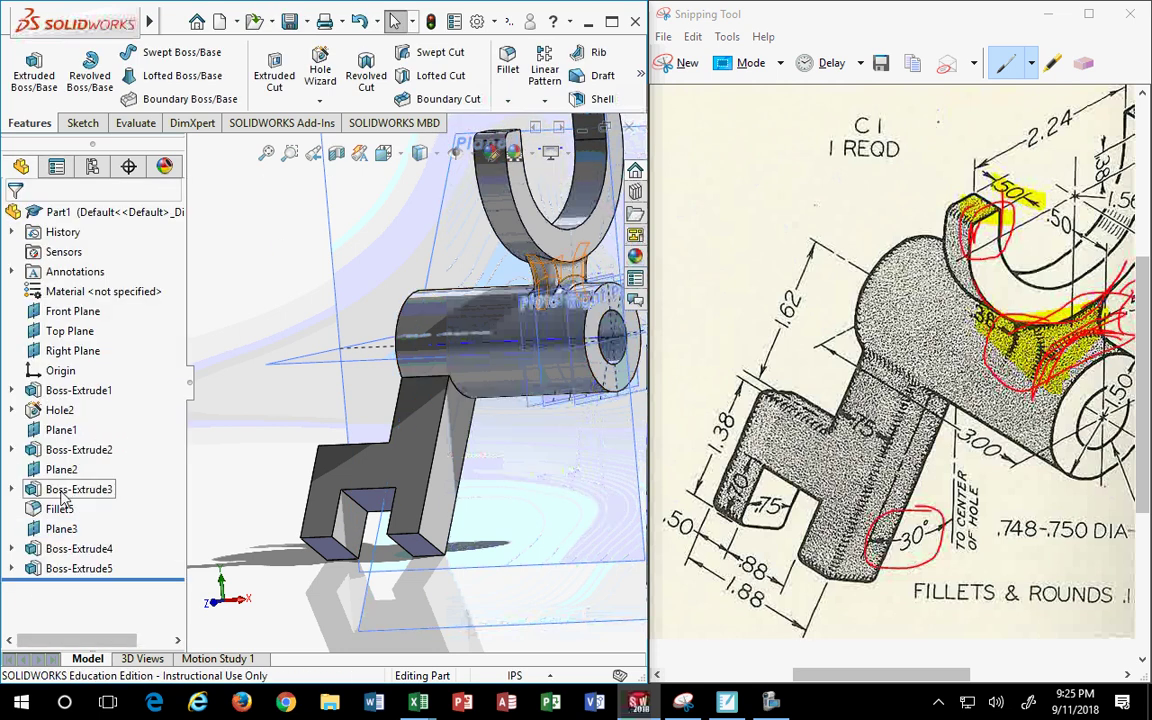
pyautogui.moveTo(55, 509); pyautogui.dragTo(62, 570)
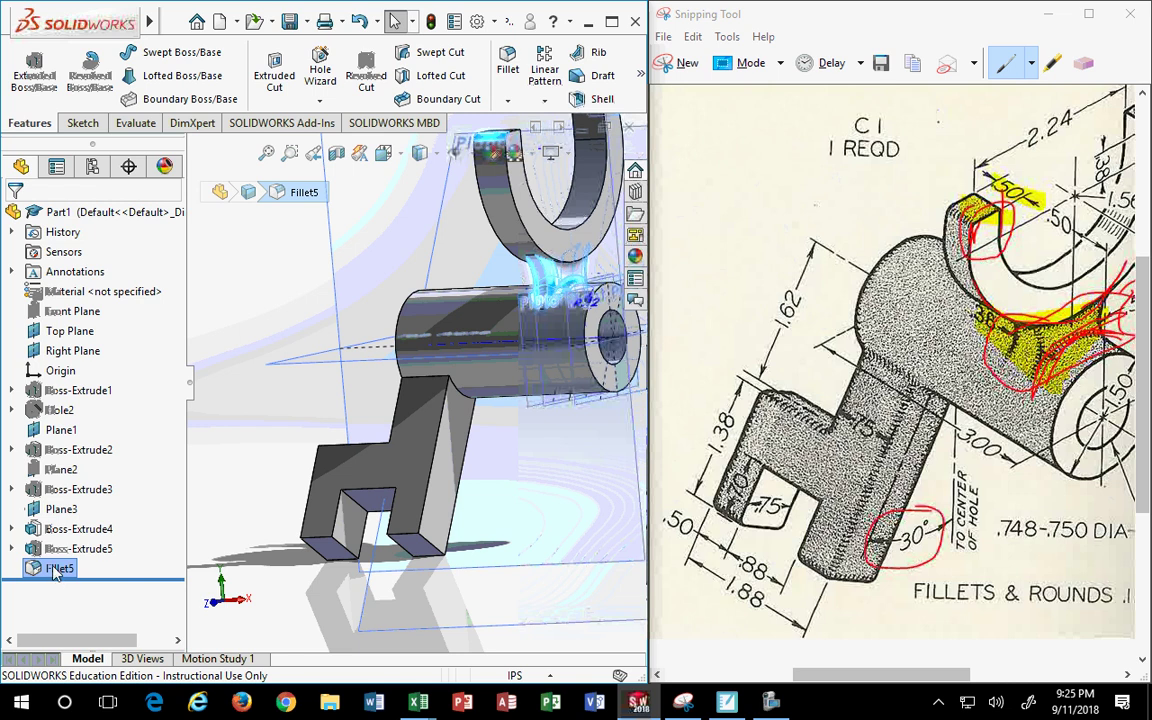
pyautogui.moveTo(55, 410)
pyautogui.mouseDown()
pyautogui.moveTo(45, 522)
pyautogui.moveTo(50, 412)
pyautogui.mouseUp()
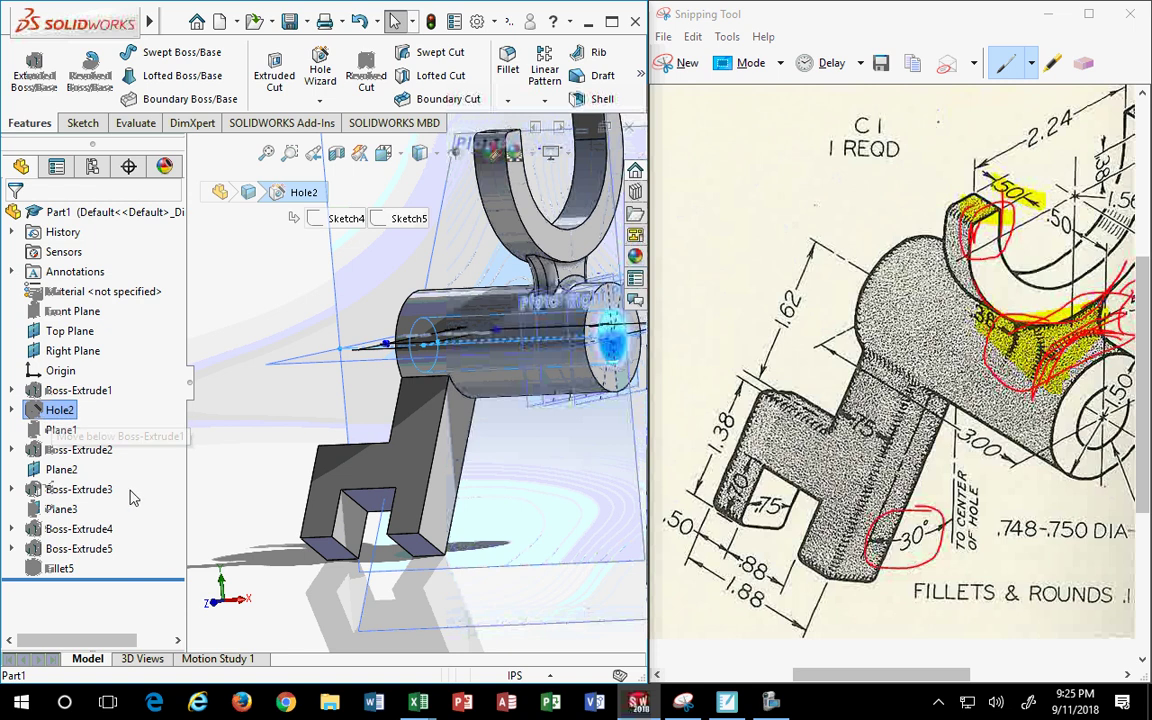
# Reopen the Fillet5 feature for editing
pyautogui.click(57, 570)
pyautogui.rightClick(57, 570)
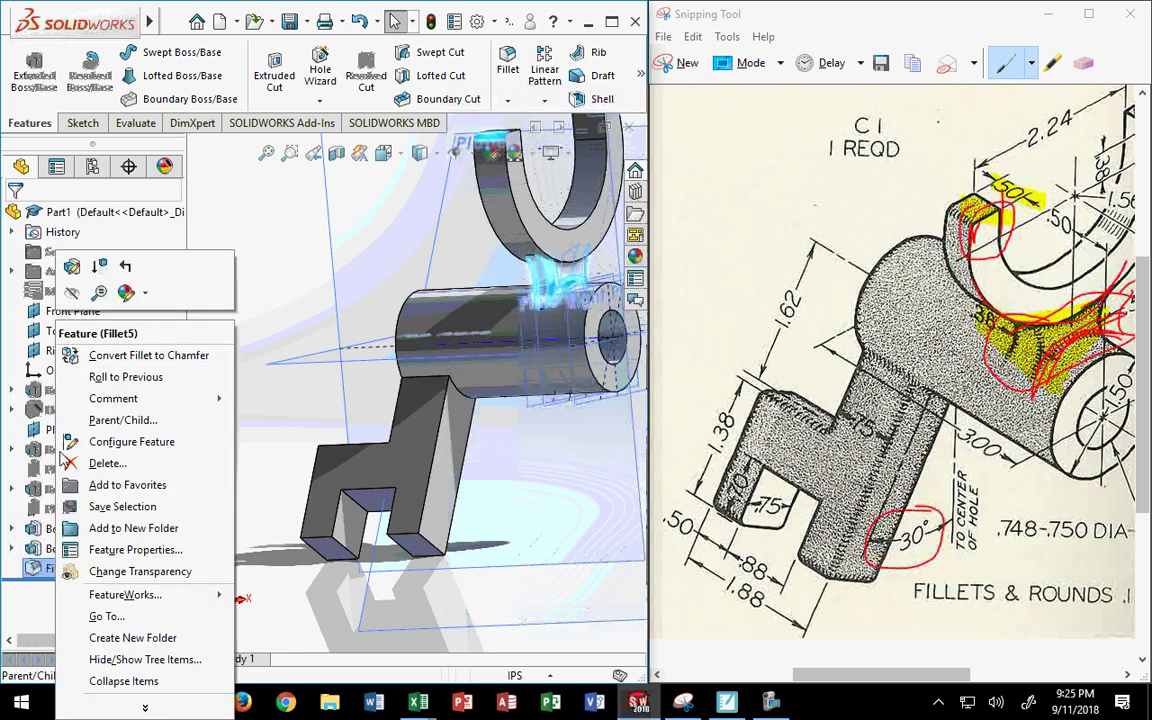
pyautogui.click(71, 266)
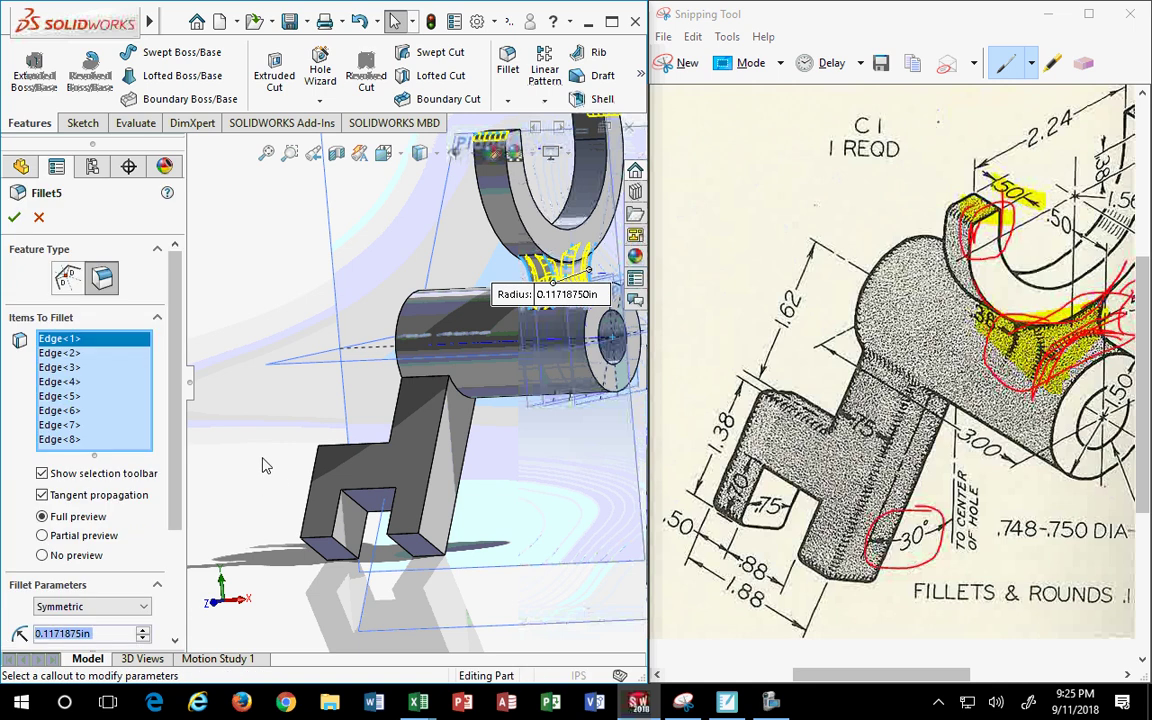
pyautogui.scroll(-2, 418, 388)
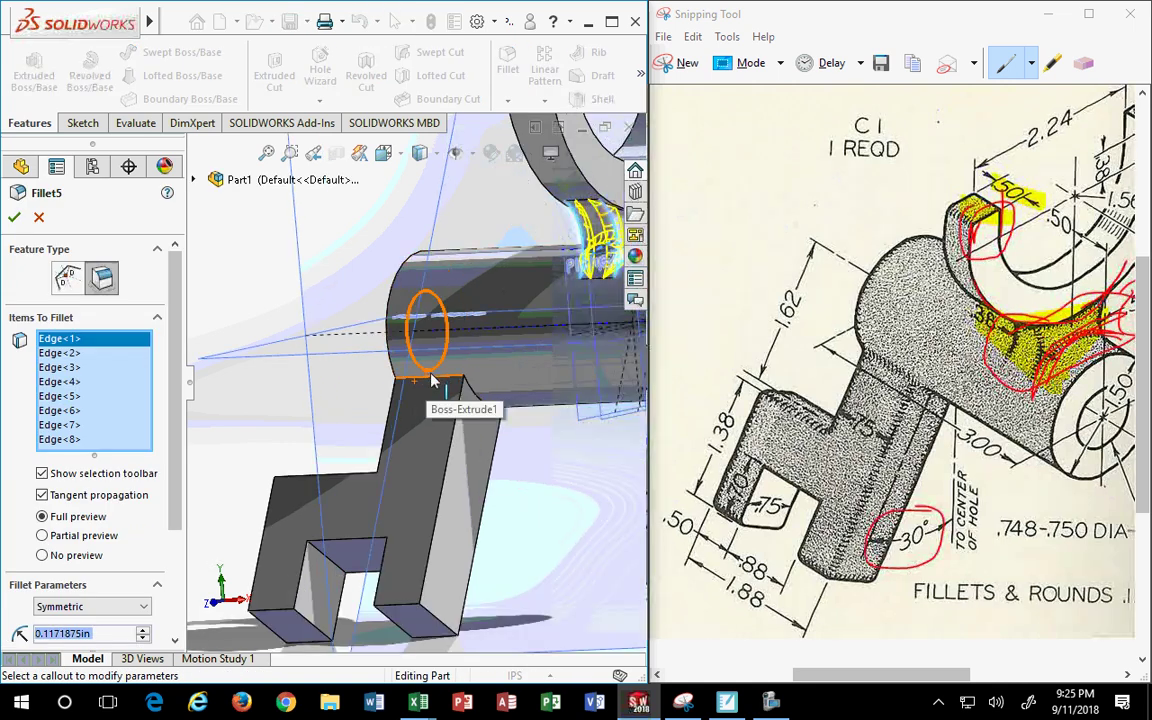
# Add the lever's top, curved, vertical, bottom and left fork edges to the 0.1171875 in fillet
pyautogui.click(437, 380)
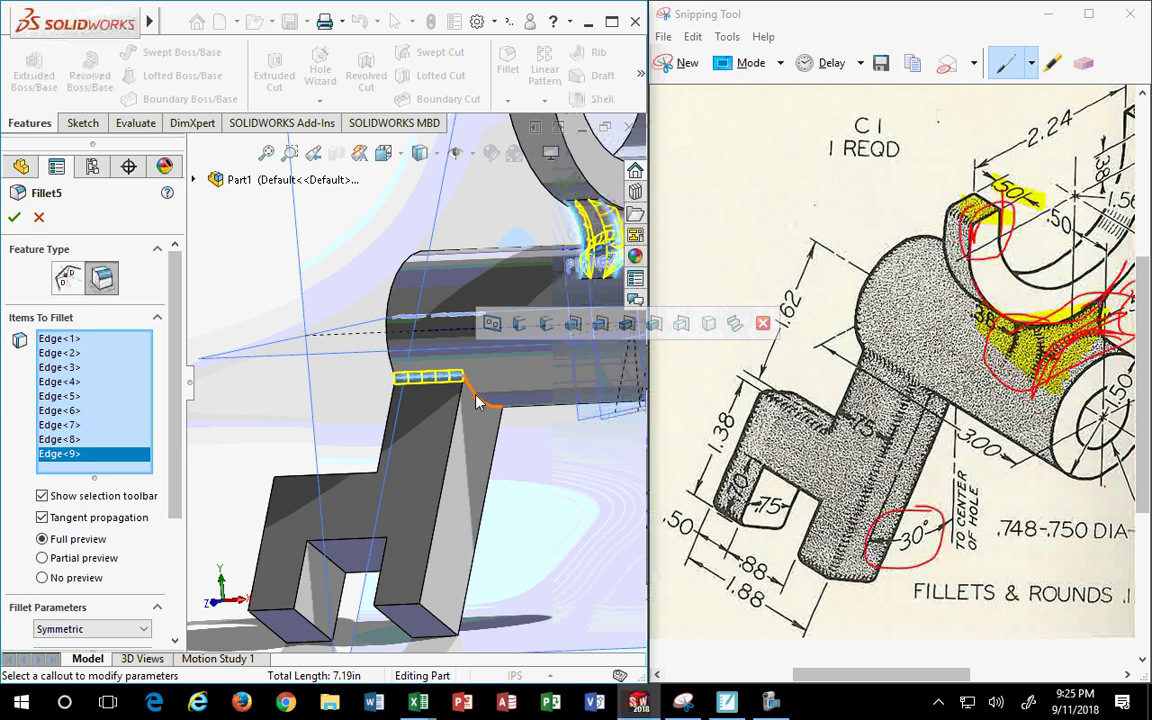
pyautogui.click(476, 398)
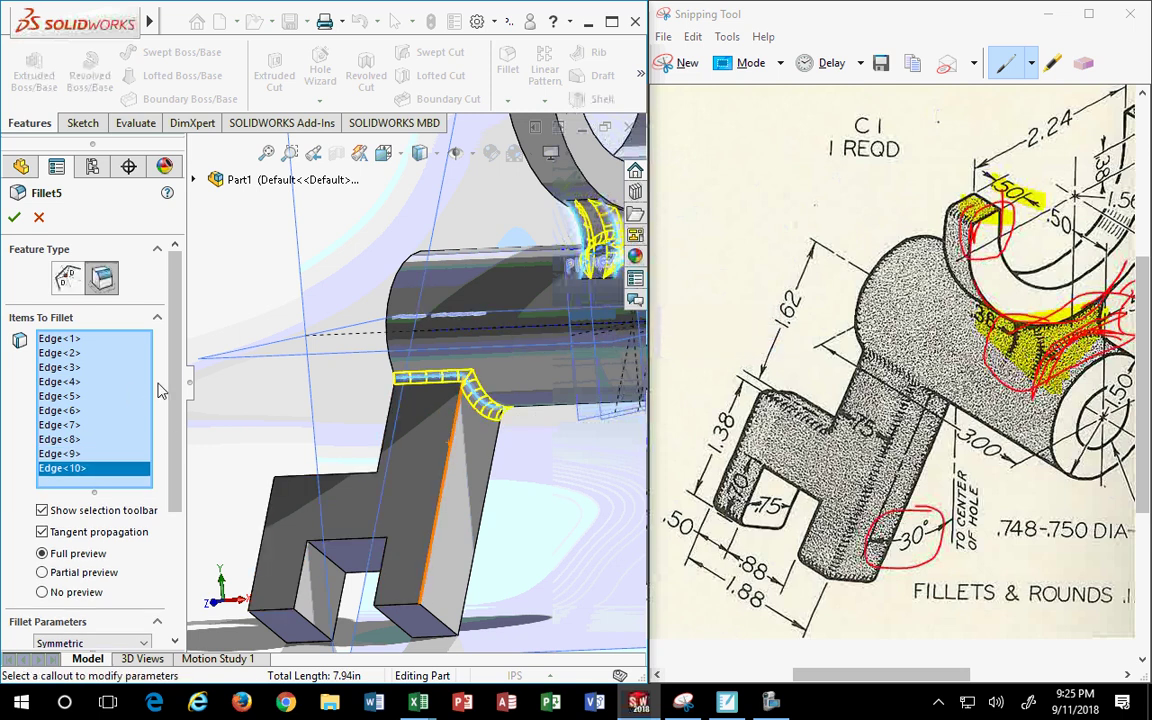
pyautogui.moveTo(174, 395); pyautogui.dragTo(172, 508)
pyautogui.scroll(3, 172, 508)
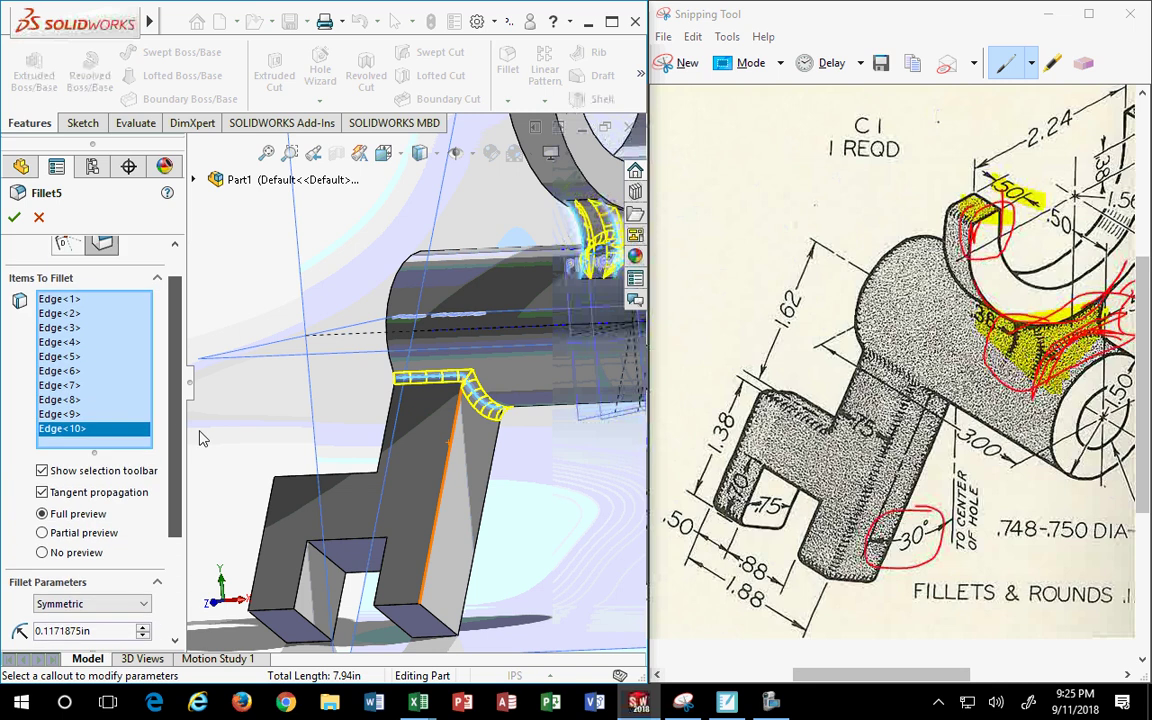
pyautogui.click(440, 484)
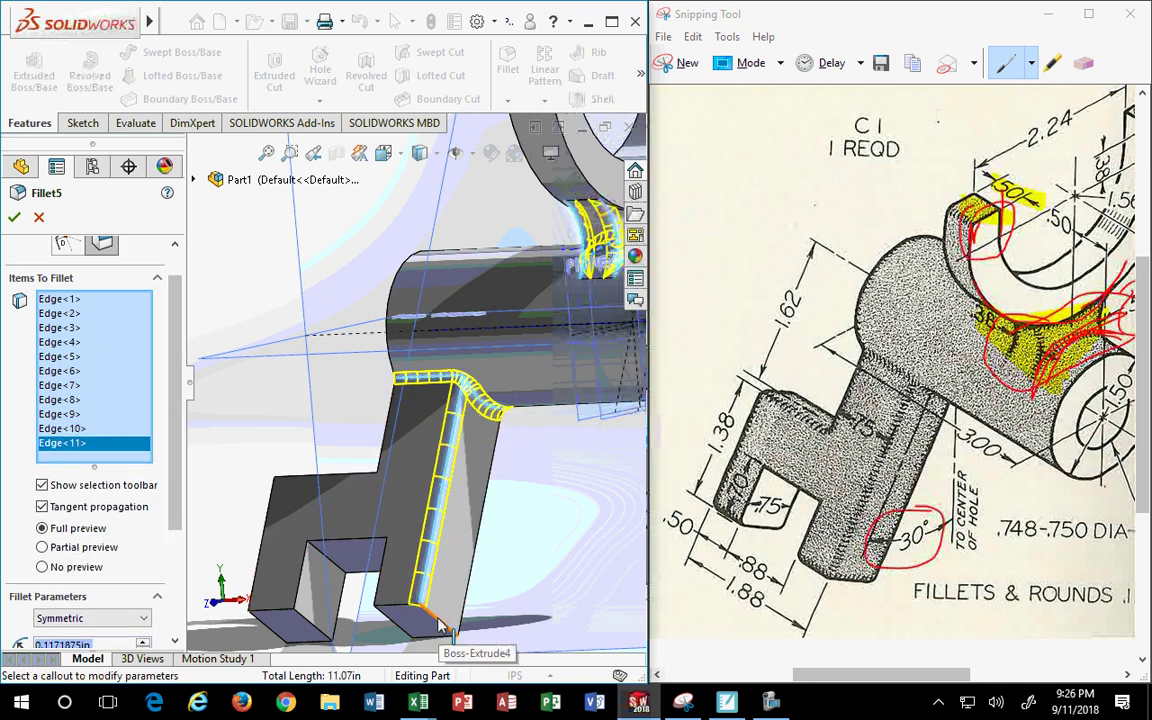
pyautogui.click(397, 610)
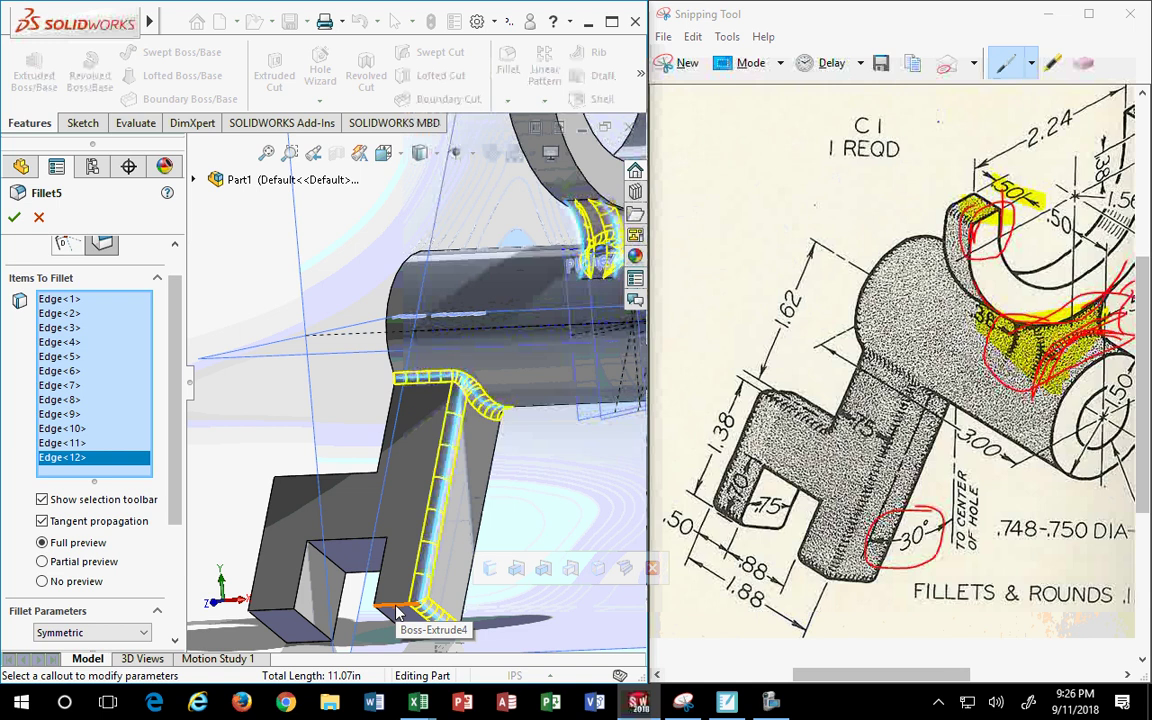
pyautogui.click(395, 625)
pyautogui.click(383, 640)
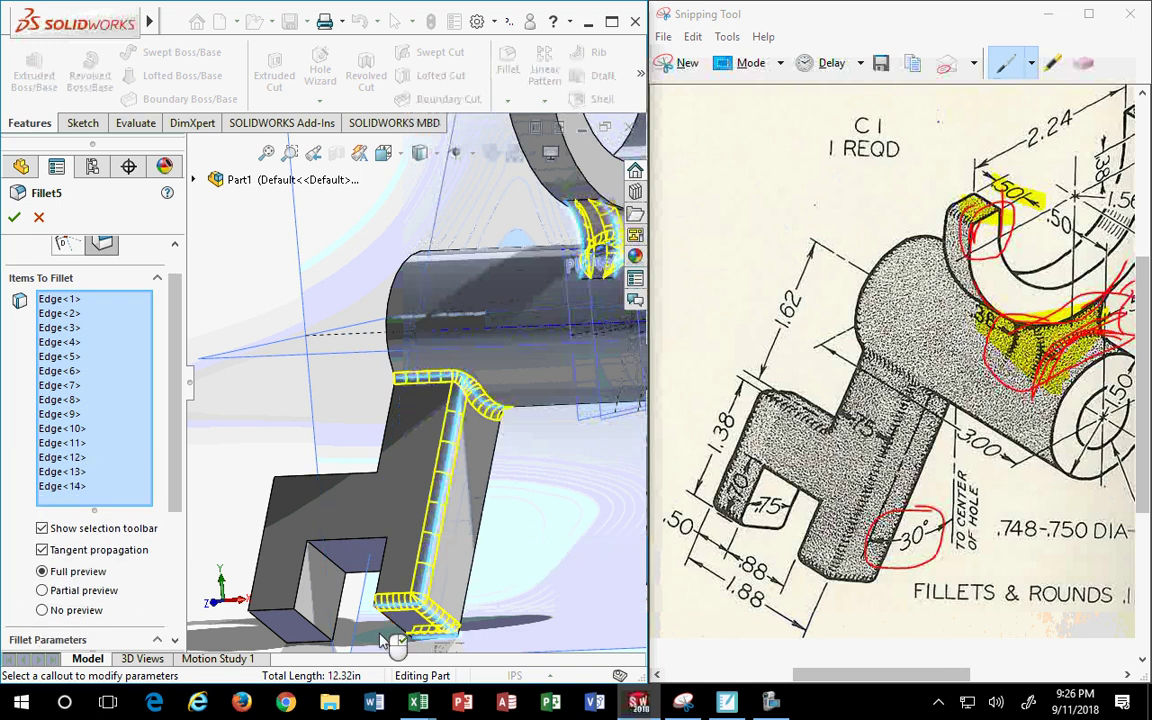
pyautogui.moveTo(383, 640); pyautogui.dragTo(337, 594, button='middle')
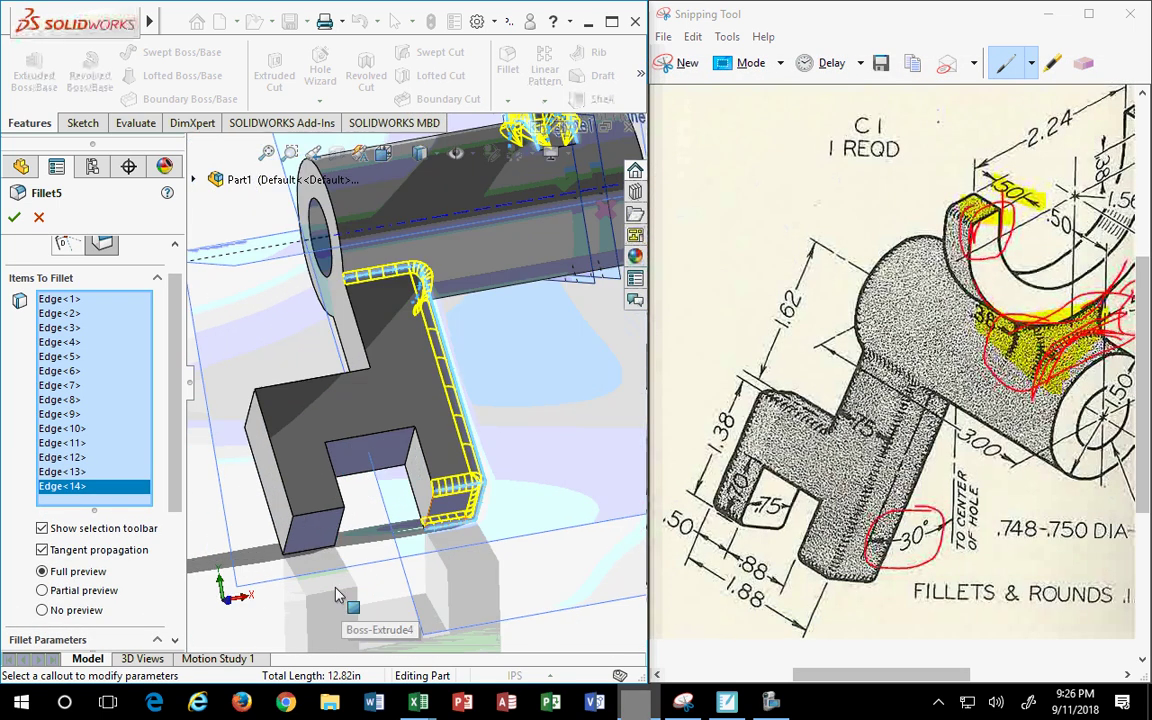
pyautogui.click(308, 555)
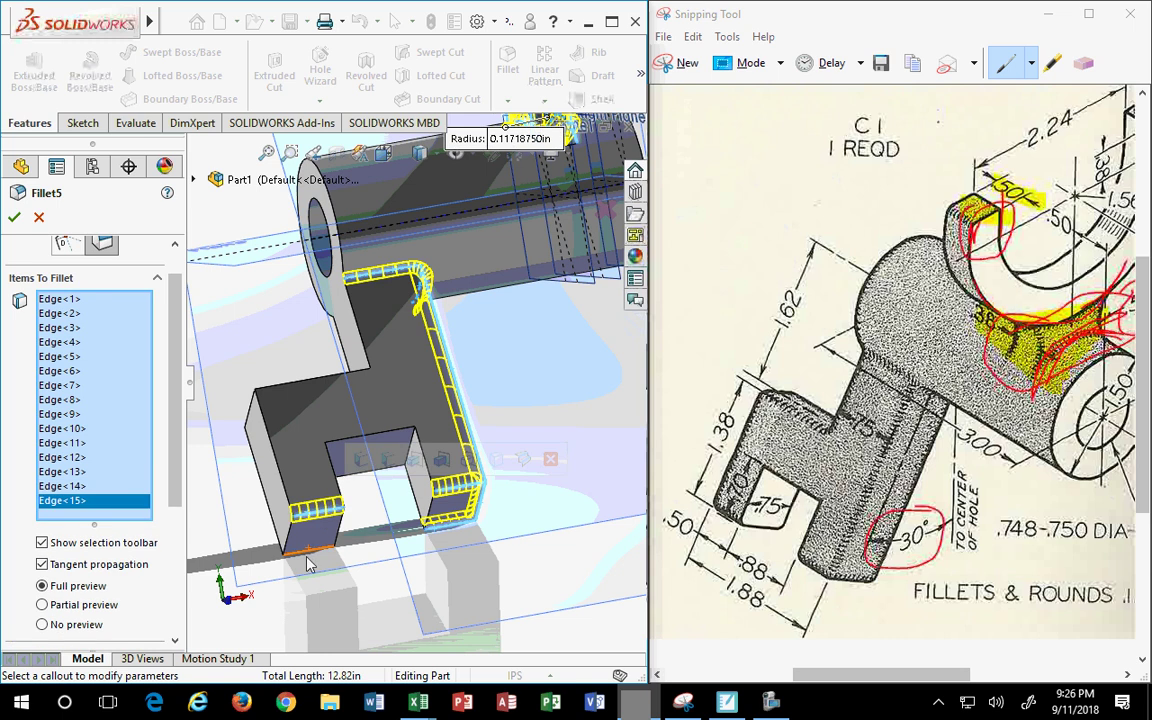
pyautogui.click(286, 543)
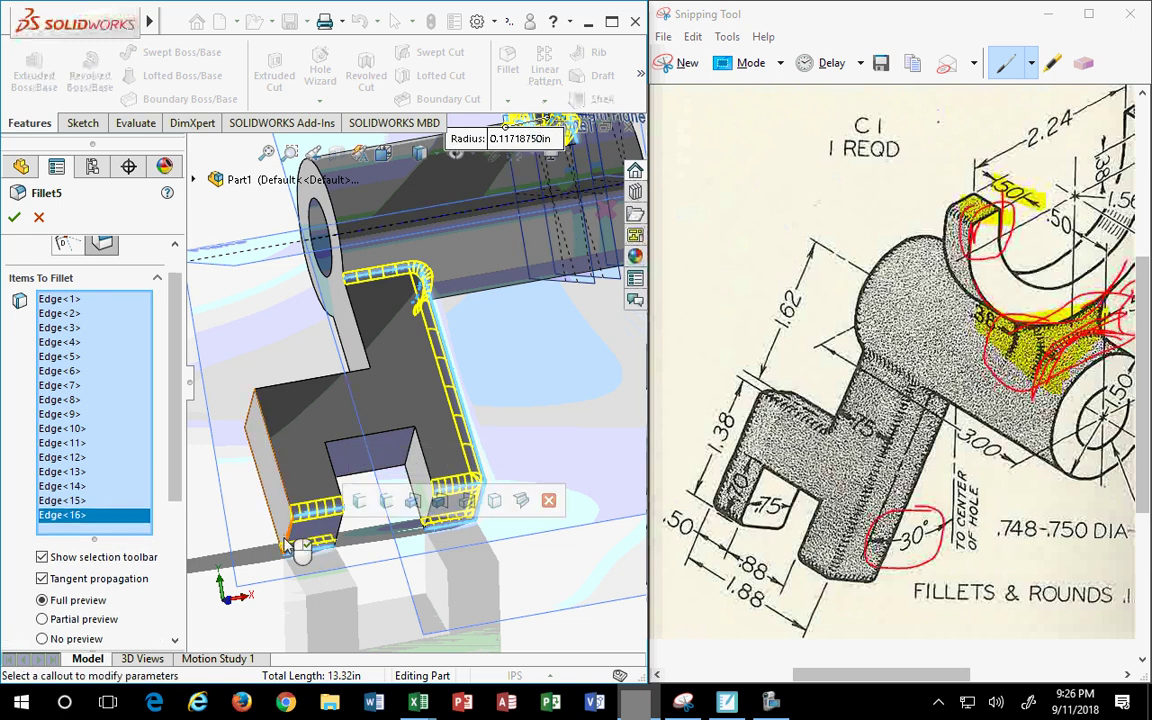
pyautogui.click(283, 485)
pyautogui.click(265, 455)
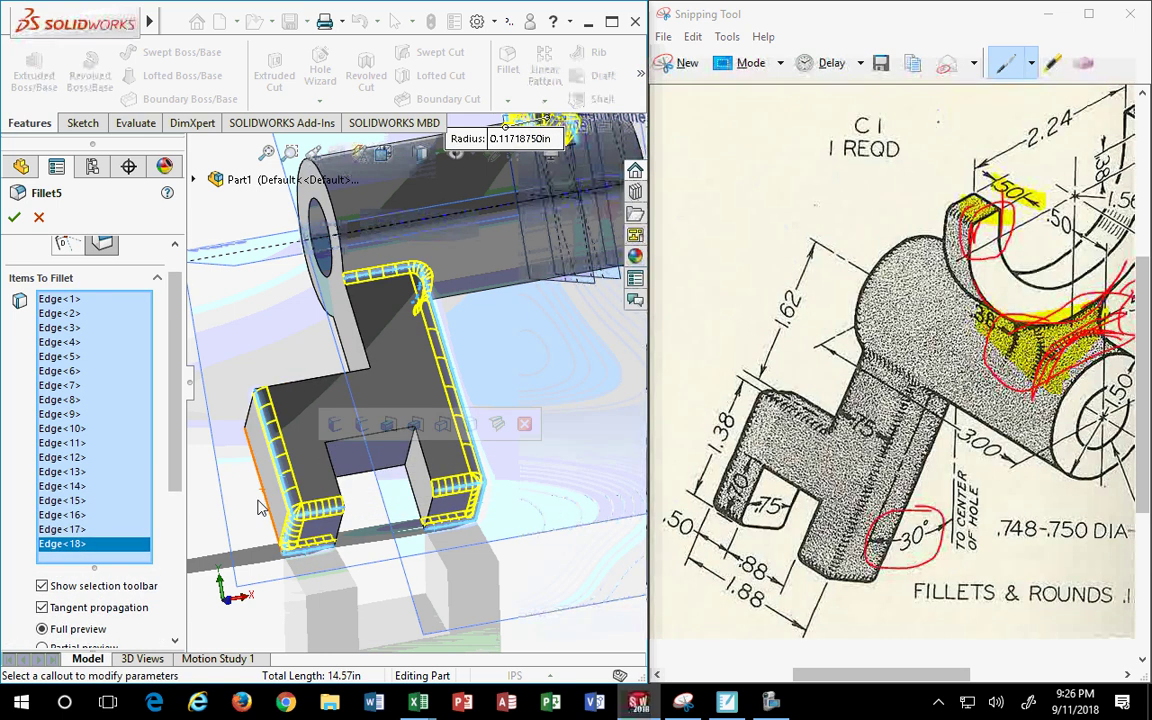
pyautogui.click(244, 425)
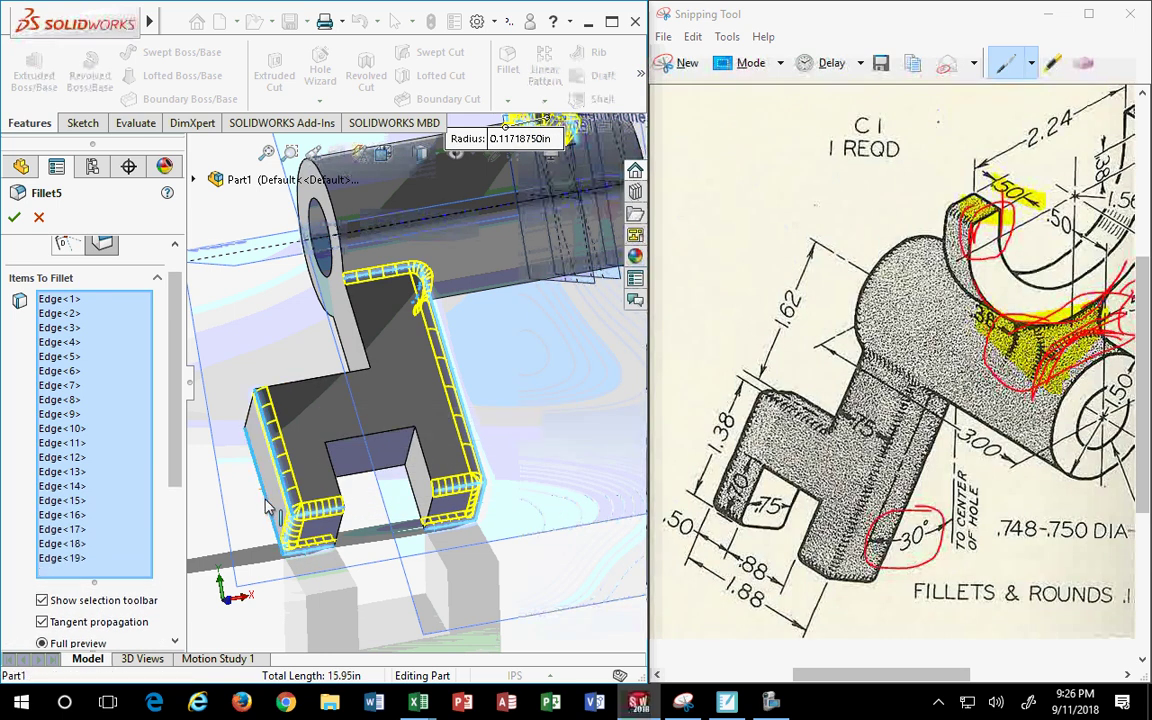
pyautogui.click(248, 398)
# Add the remaining underside and lug-to-neck edges, then orbit to check the fillet preview
pyautogui.moveTo(250, 400); pyautogui.dragTo(306, 491, button='middle')
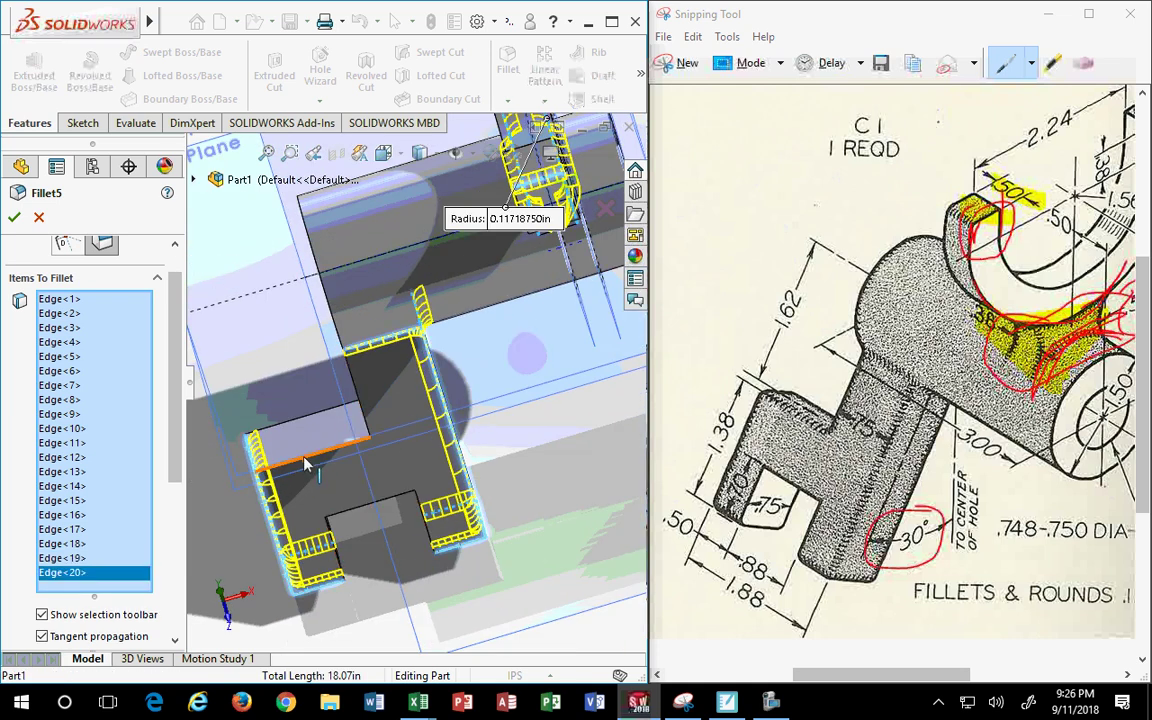
pyautogui.click(318, 437)
pyautogui.moveTo(318, 440); pyautogui.dragTo(407, 457, button='middle')
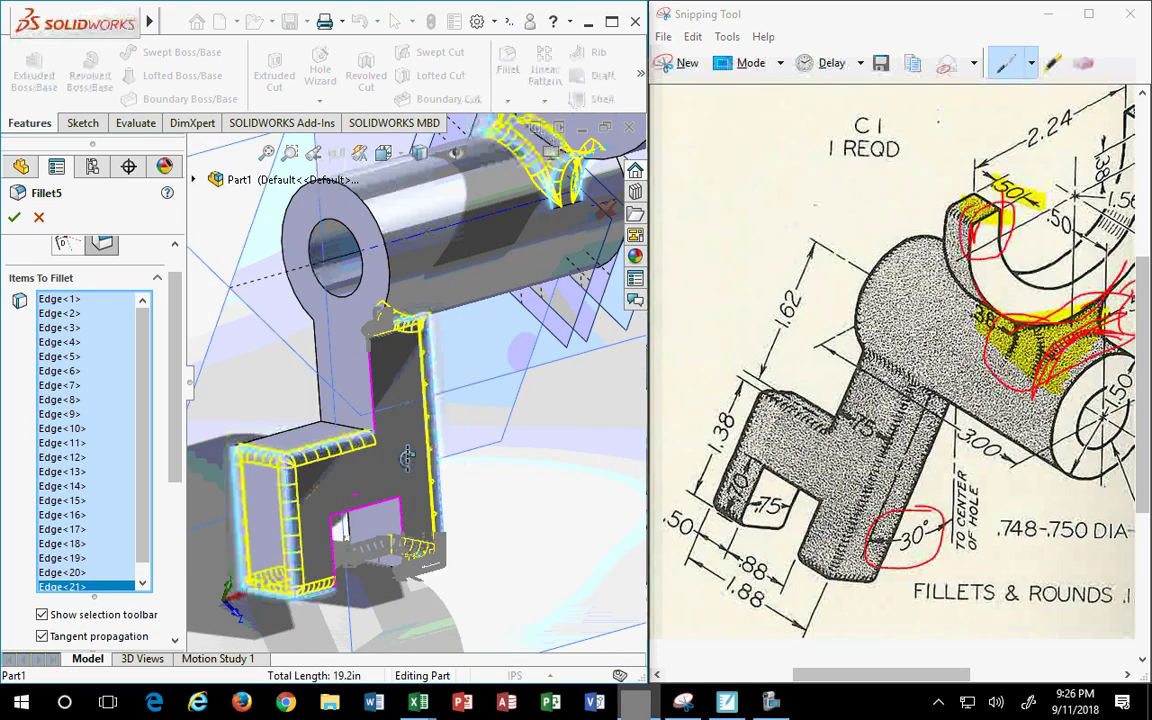
pyautogui.click(376, 376)
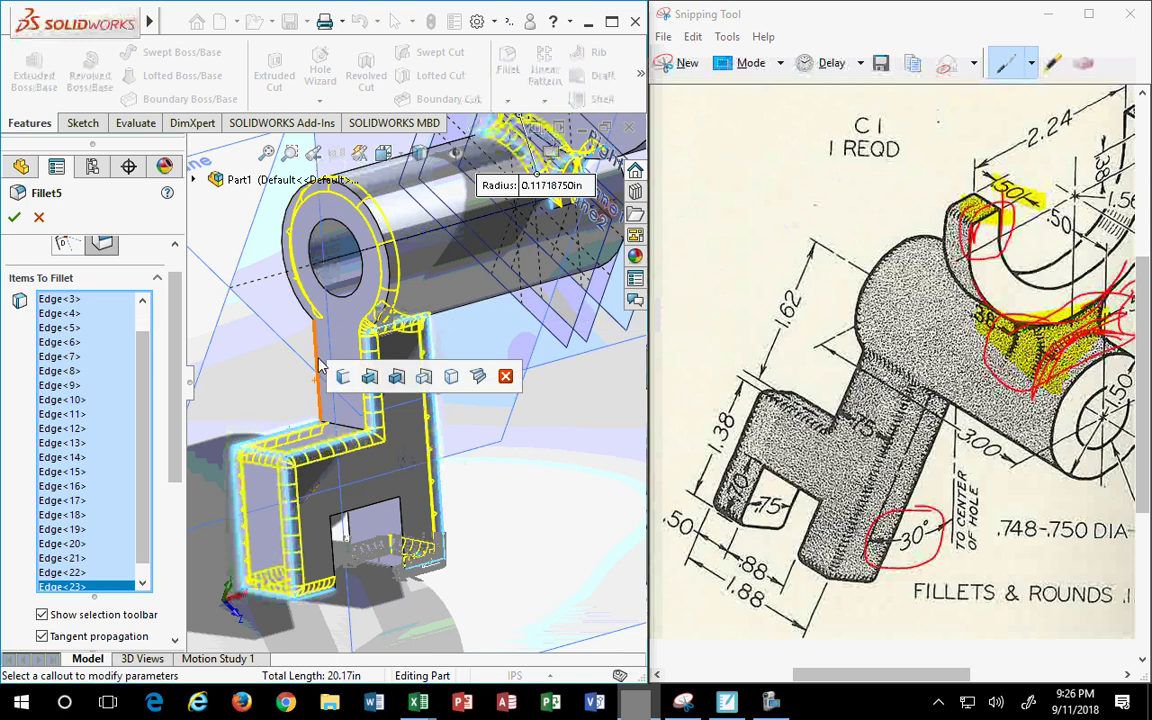
pyautogui.click(292, 330)
pyautogui.moveTo(300, 340)
pyautogui.mouseDown(button='middle')
pyautogui.moveTo(370, 425)
pyautogui.moveTo(400, 423)
pyautogui.moveTo(354, 430)
pyautogui.mouseUp(button='middle')
pyautogui.click(372, 420)
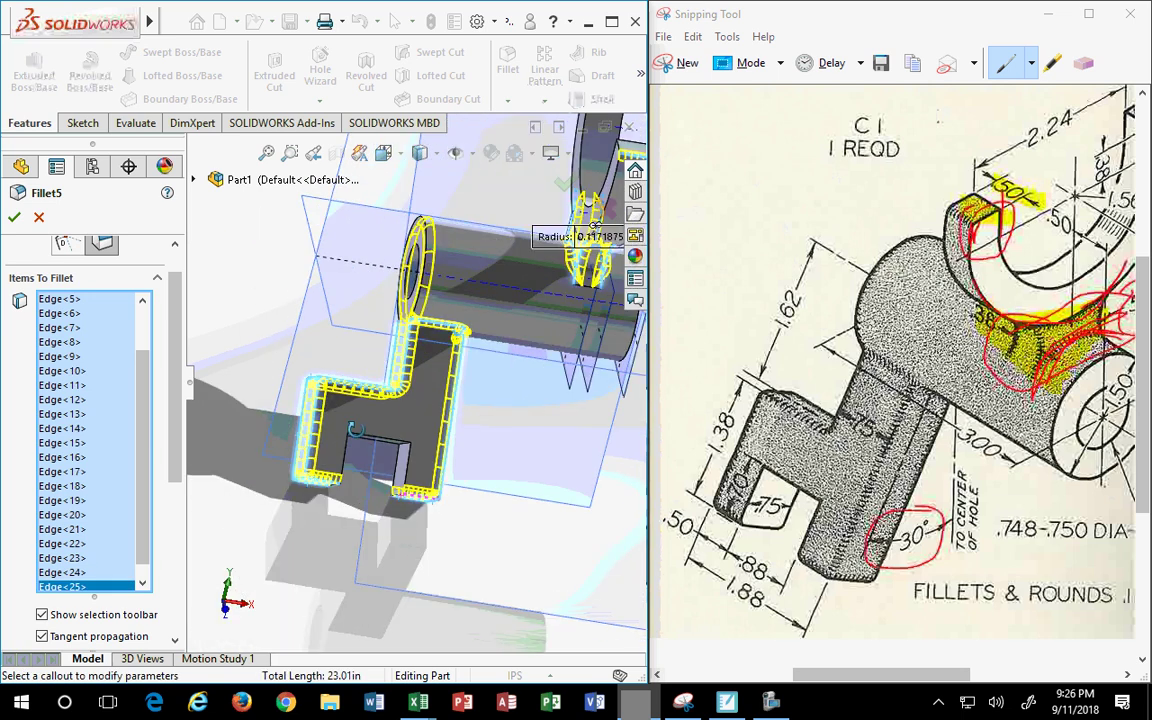
pyautogui.moveTo(354, 430)
pyautogui.mouseDown(button='middle')
pyautogui.moveTo(445, 420)
pyautogui.moveTo(412, 380)
pyautogui.moveTo(476, 466)
pyautogui.mouseUp(button='middle')
pyautogui.click(386, 432)
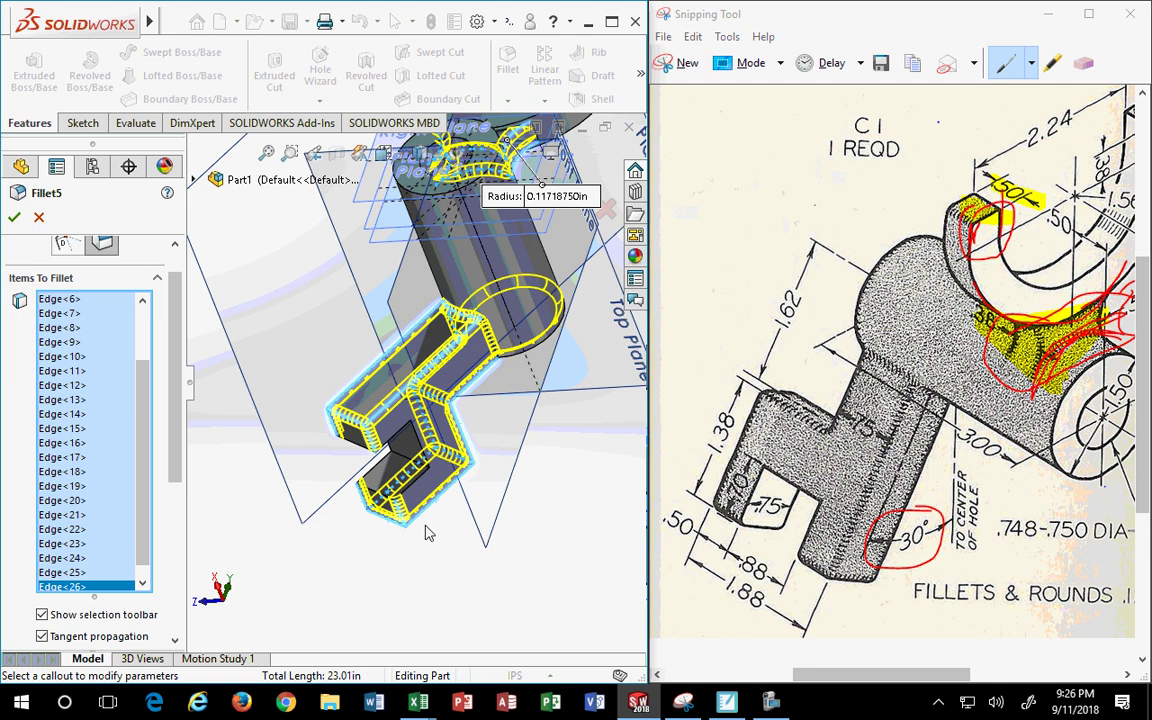
pyautogui.moveTo(425, 533); pyautogui.dragTo(400, 470, button='middle')
# Confirm the lever fillet and orbit the part to a front view
pyautogui.click(14, 217)
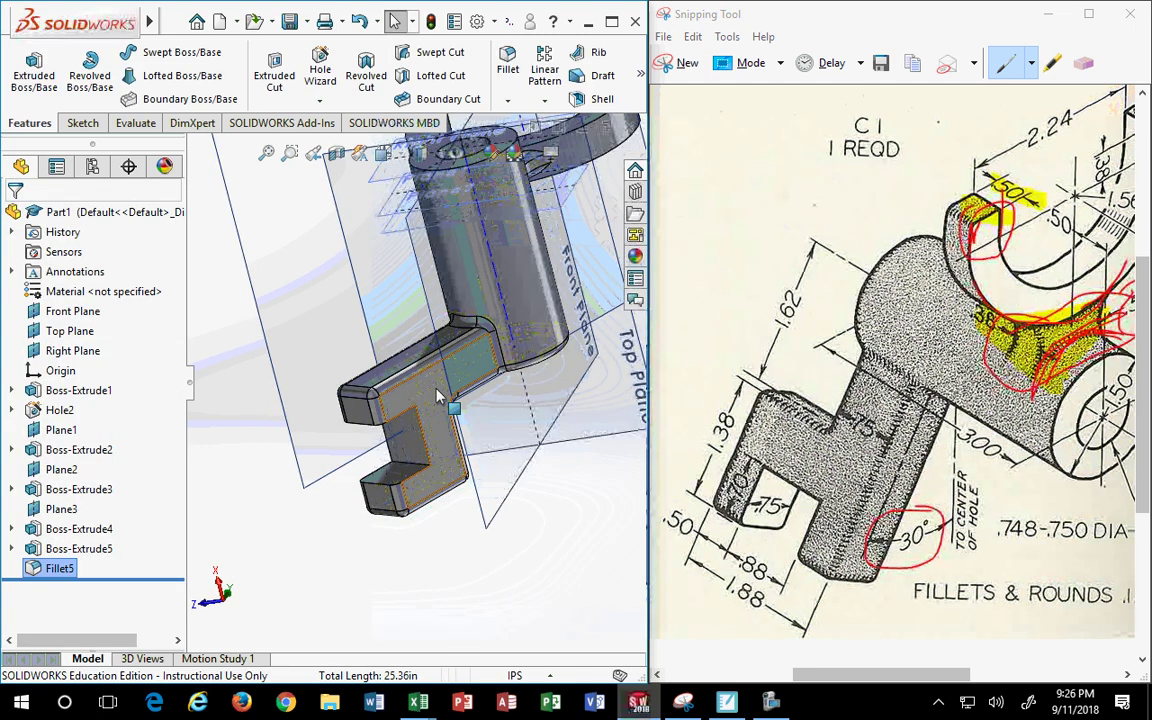
pyautogui.scroll(3, 385, 375)
pyautogui.moveTo(380, 400)
pyautogui.mouseDown(button='middle')
pyautogui.moveTo(481, 330)
pyautogui.moveTo(478, 492)
pyautogui.mouseUp(button='middle')
pyautogui.scroll(-3, 481, 330)
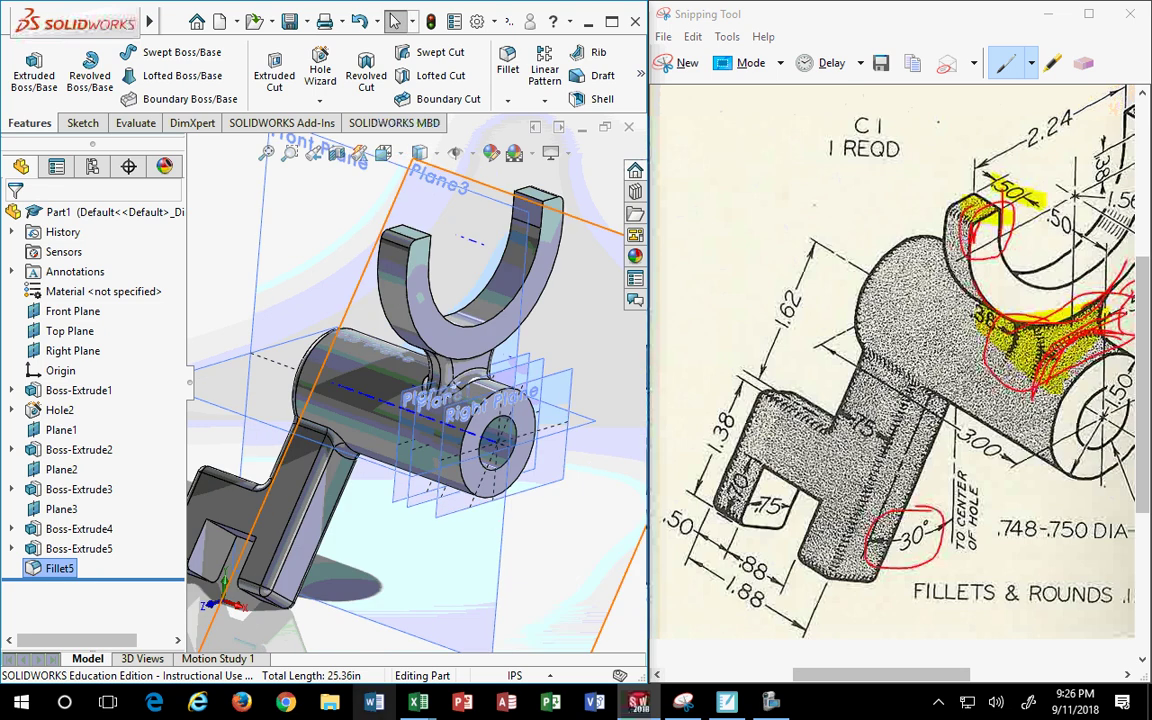
pyautogui.click(374, 703)
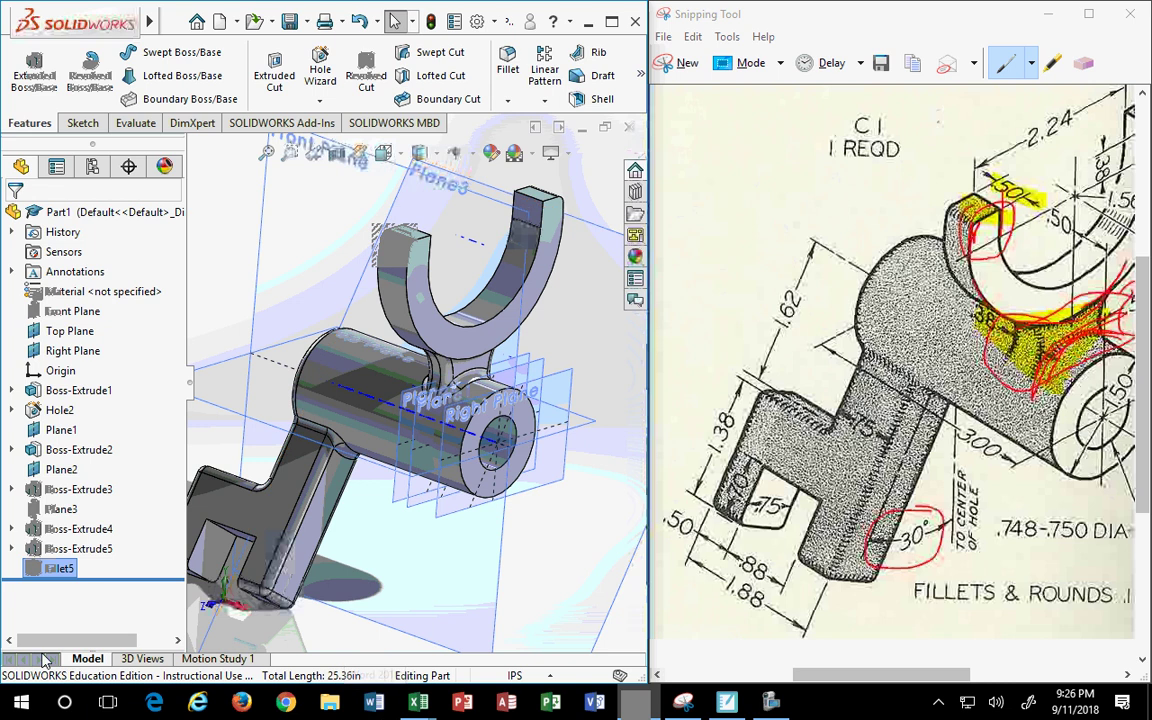
# Move the rollback bar to just after Boss-Extrude5, leaving Fillet5 suppressed
pyautogui.click(80, 549)
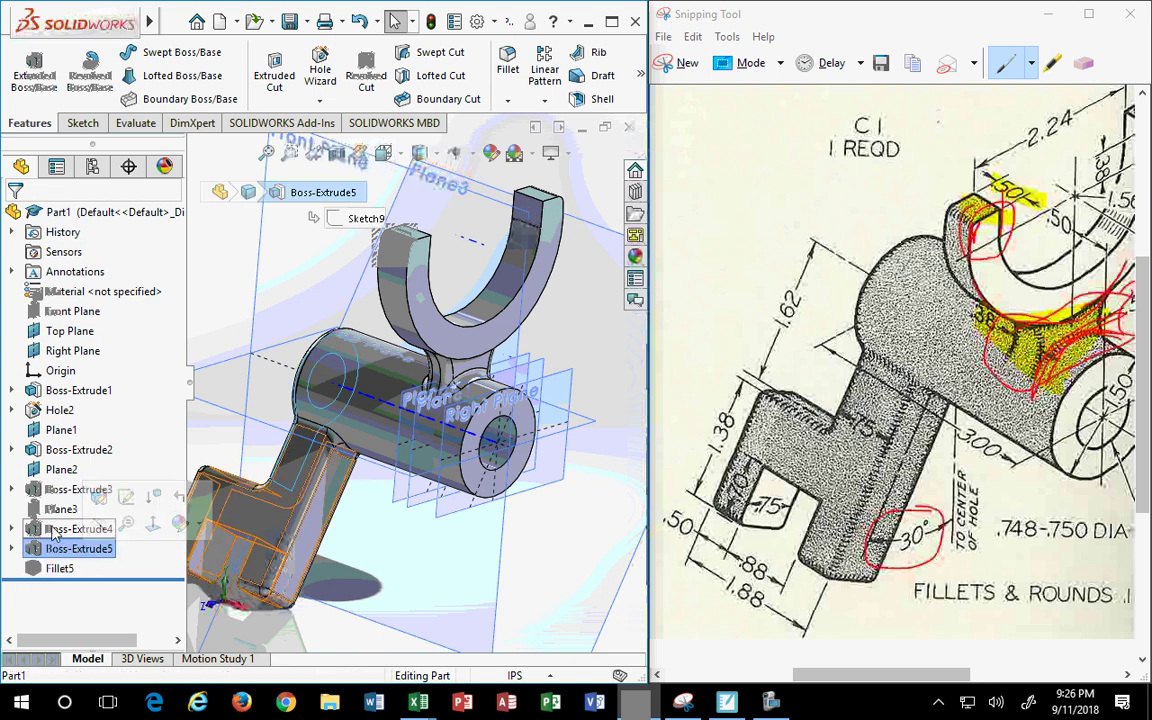
pyautogui.click(55, 531)
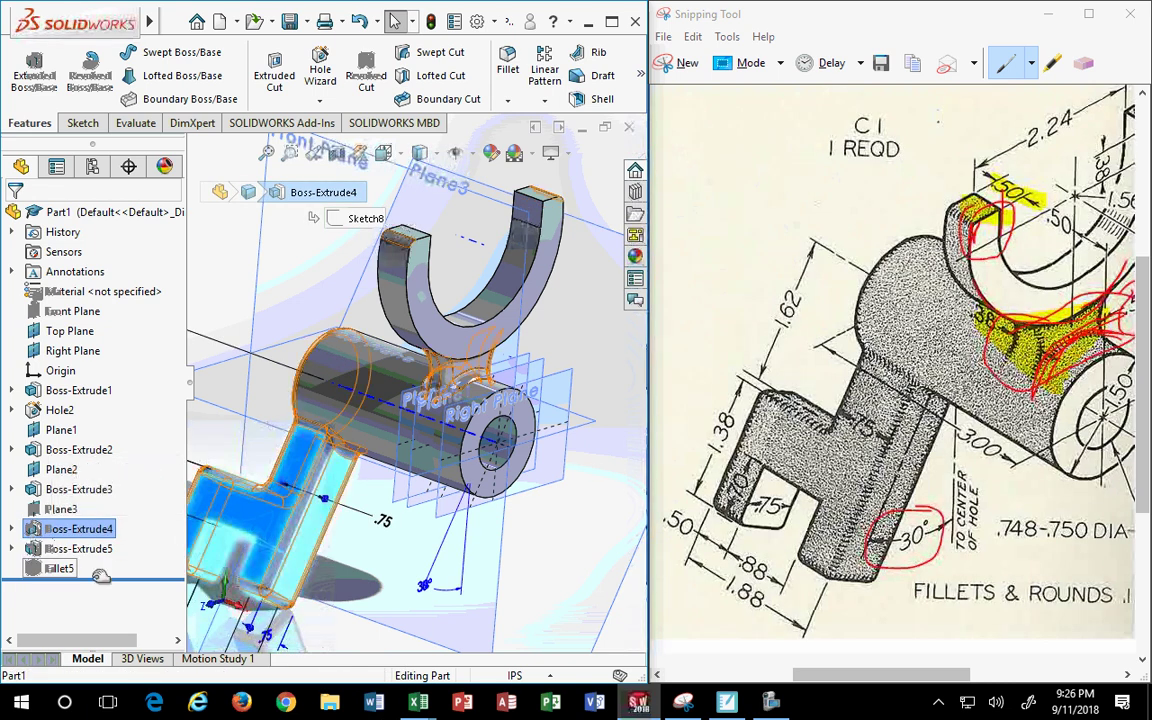
pyautogui.moveTo(130, 576); pyautogui.dragTo(120, 540)
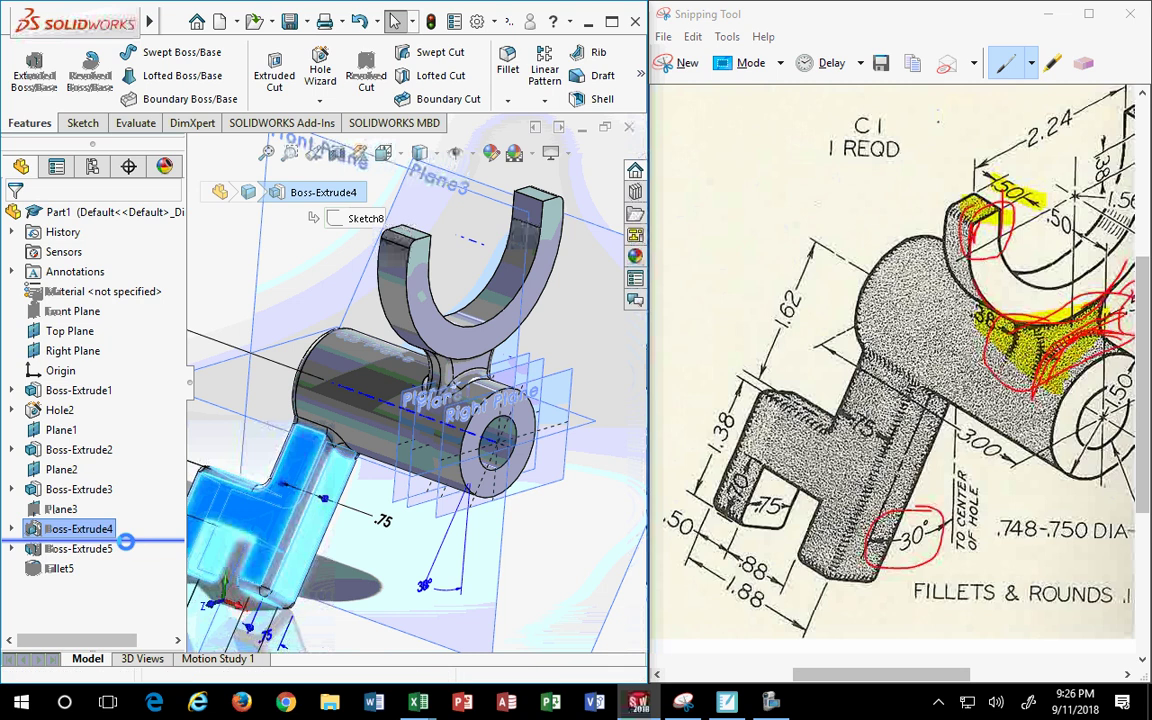
pyautogui.scroll(-5, 283, 443)
pyautogui.scroll(3, 283, 443)
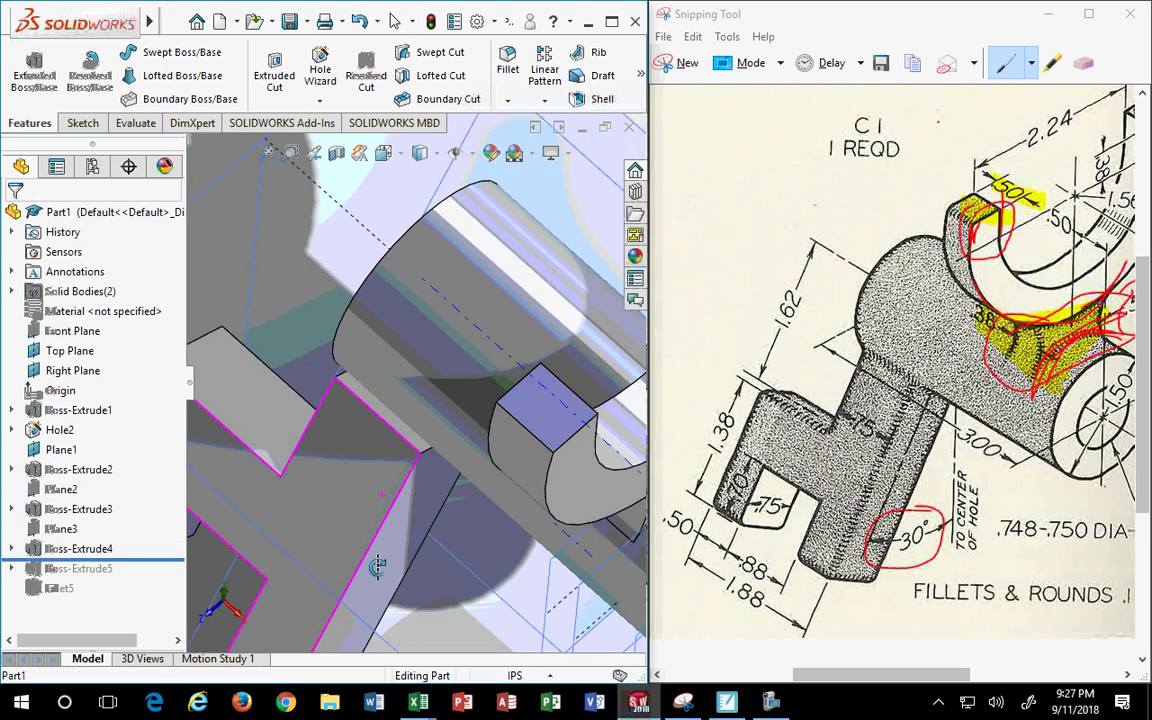
pyautogui.moveTo(99, 561); pyautogui.dragTo(118, 578)
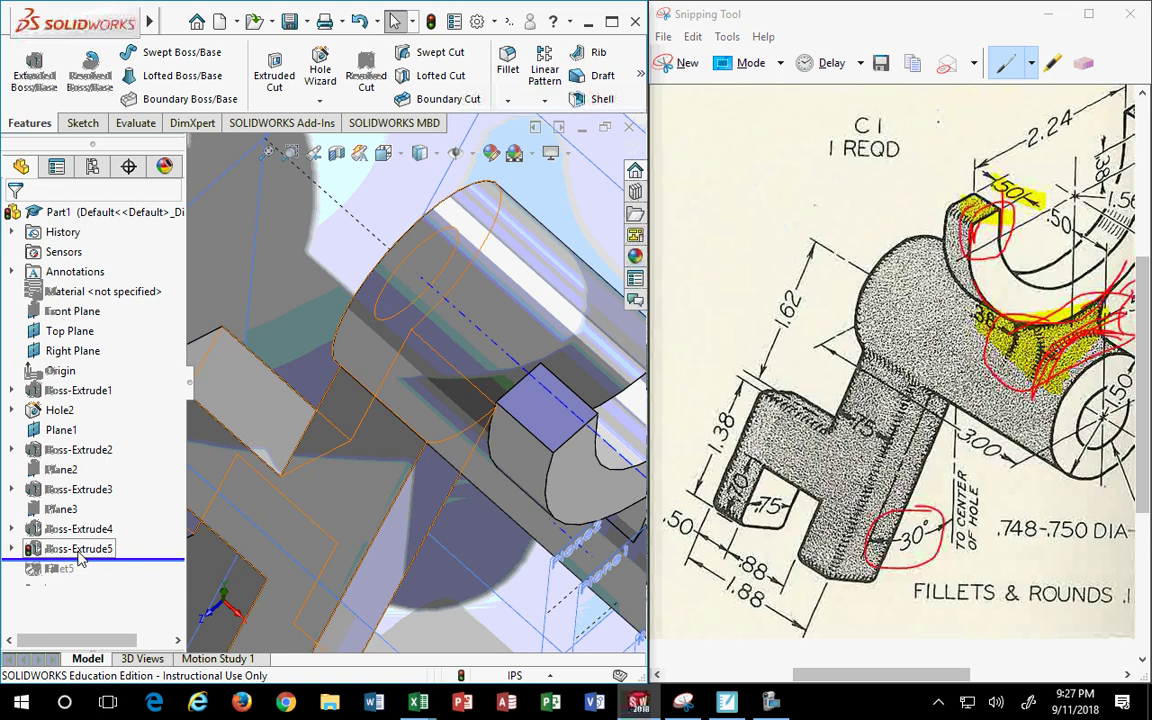
# Orbit to see the whole part and bring up Boss-Extrude5's context menu
pyautogui.click(80, 552)
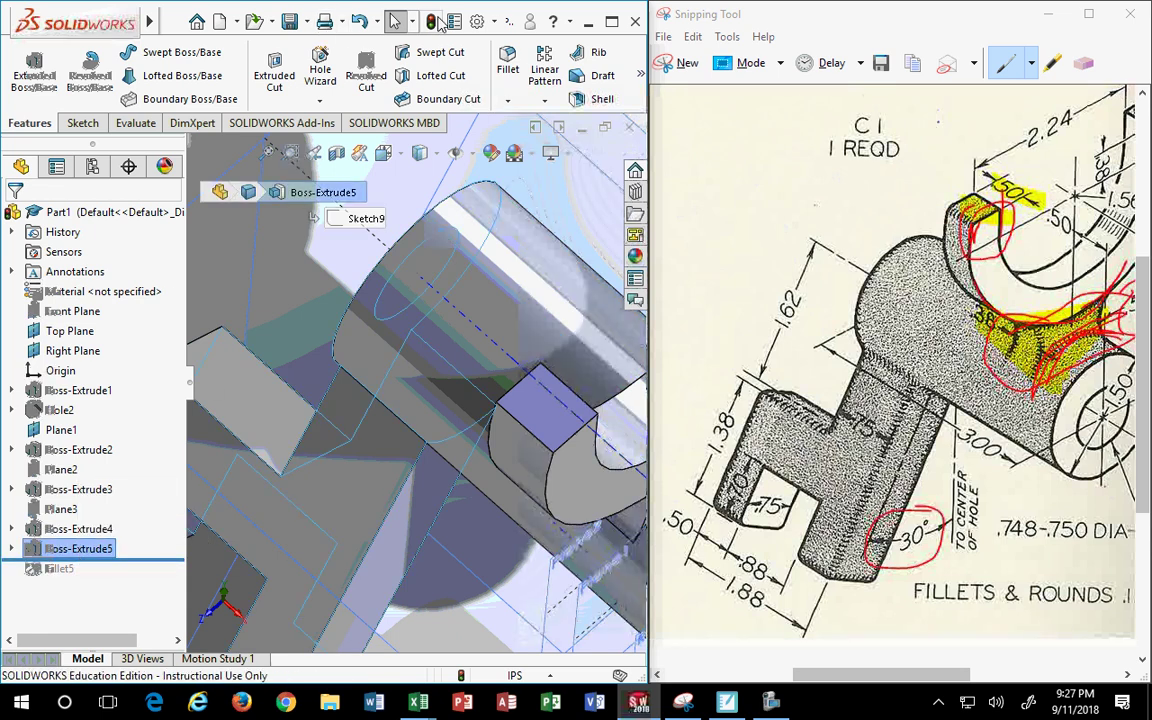
pyautogui.press('Escape')
pyautogui.scroll(5, 380, 545)
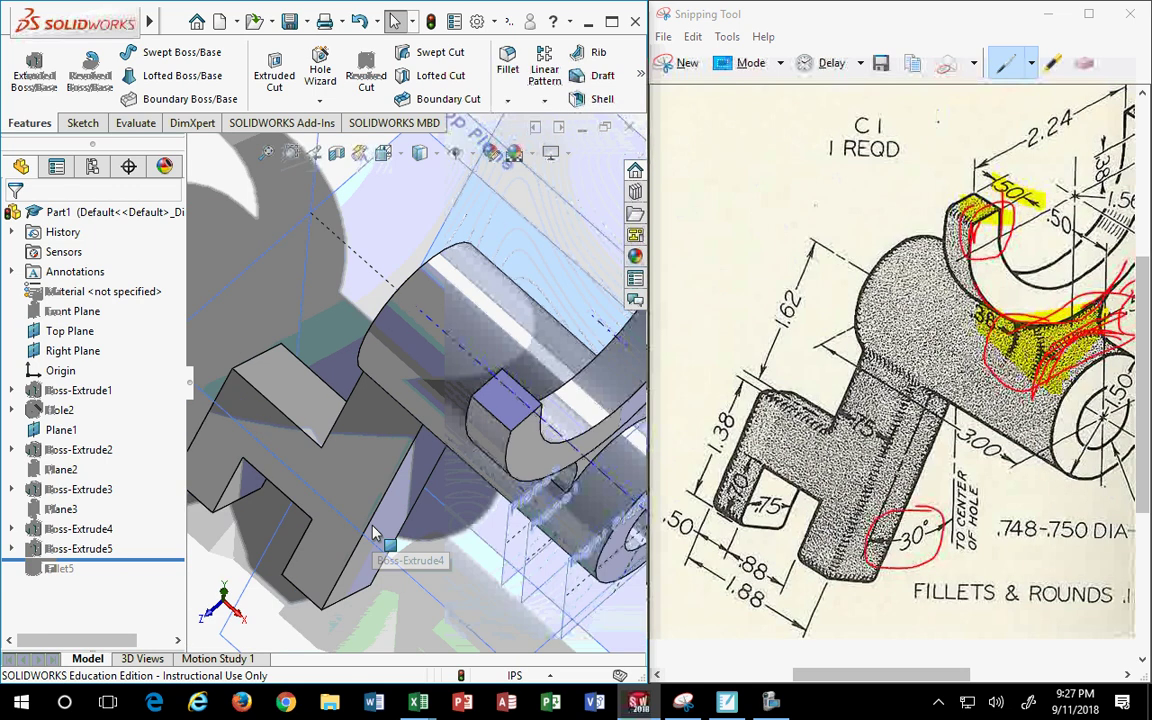
pyautogui.moveTo(399, 560)
pyautogui.mouseDown(button='middle')
pyautogui.moveTo(357, 458)
pyautogui.moveTo(240, 480)
pyautogui.mouseUp(button='middle')
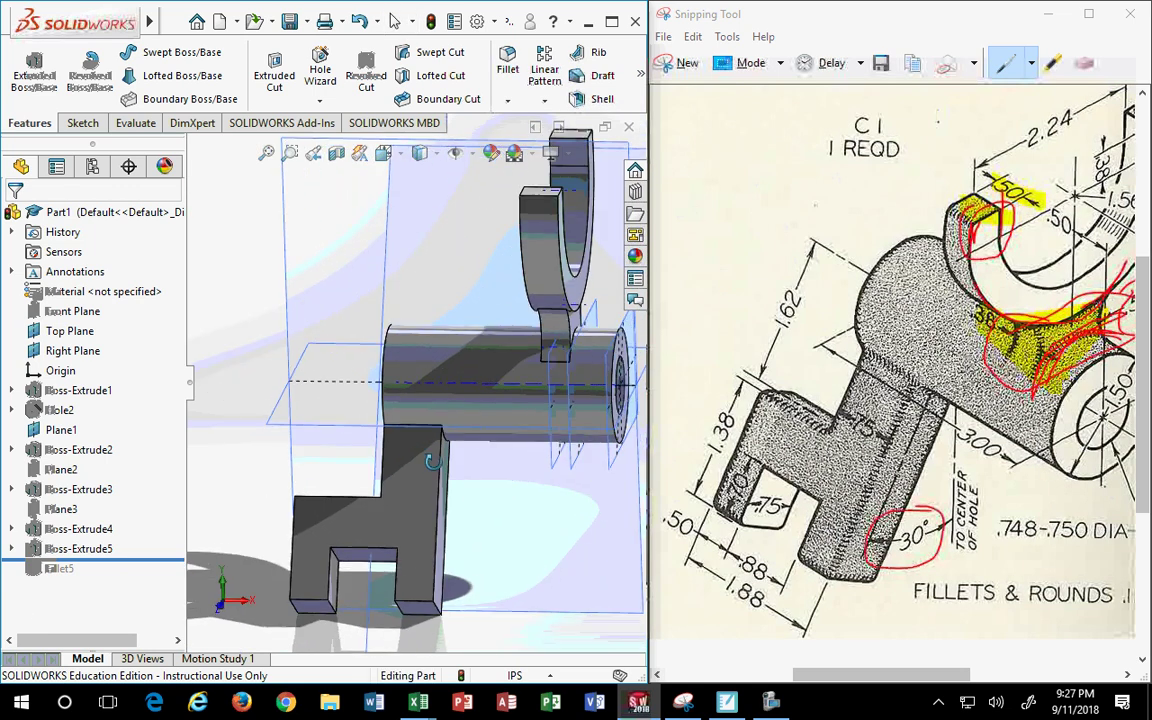
pyautogui.rightClick(77, 554)
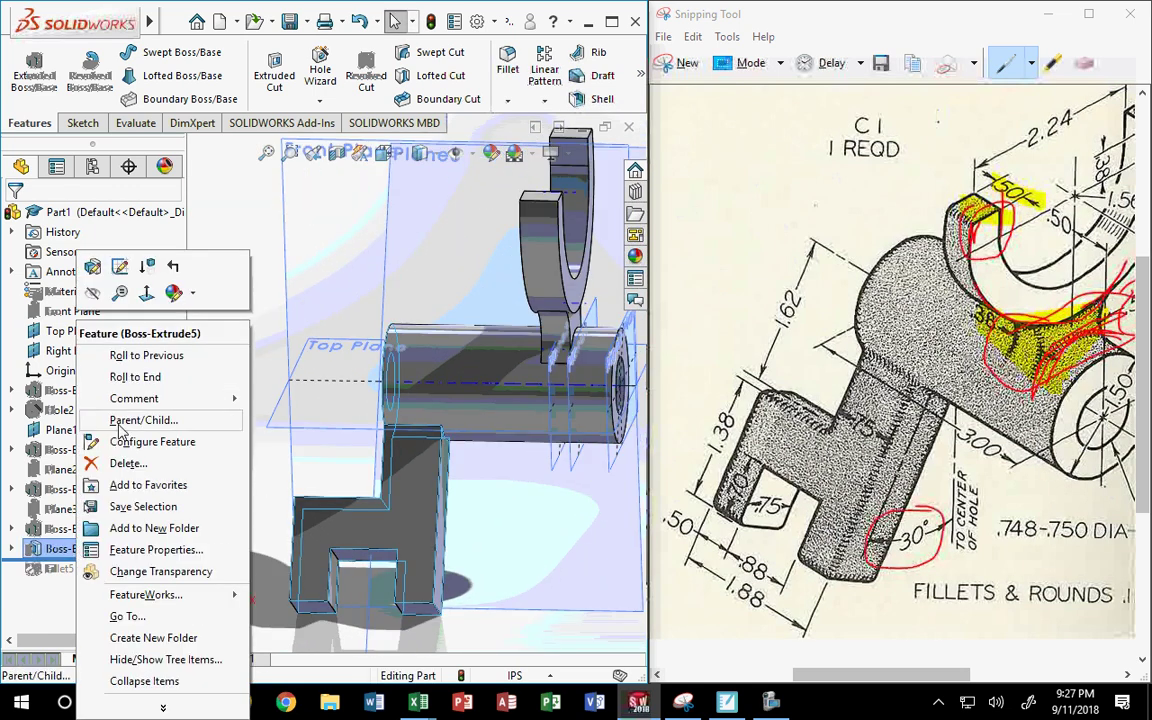
# Edit Boss-Extrude5 to Up To Next with Merge result so the neck joins the cylinder
pyautogui.click(93, 267)
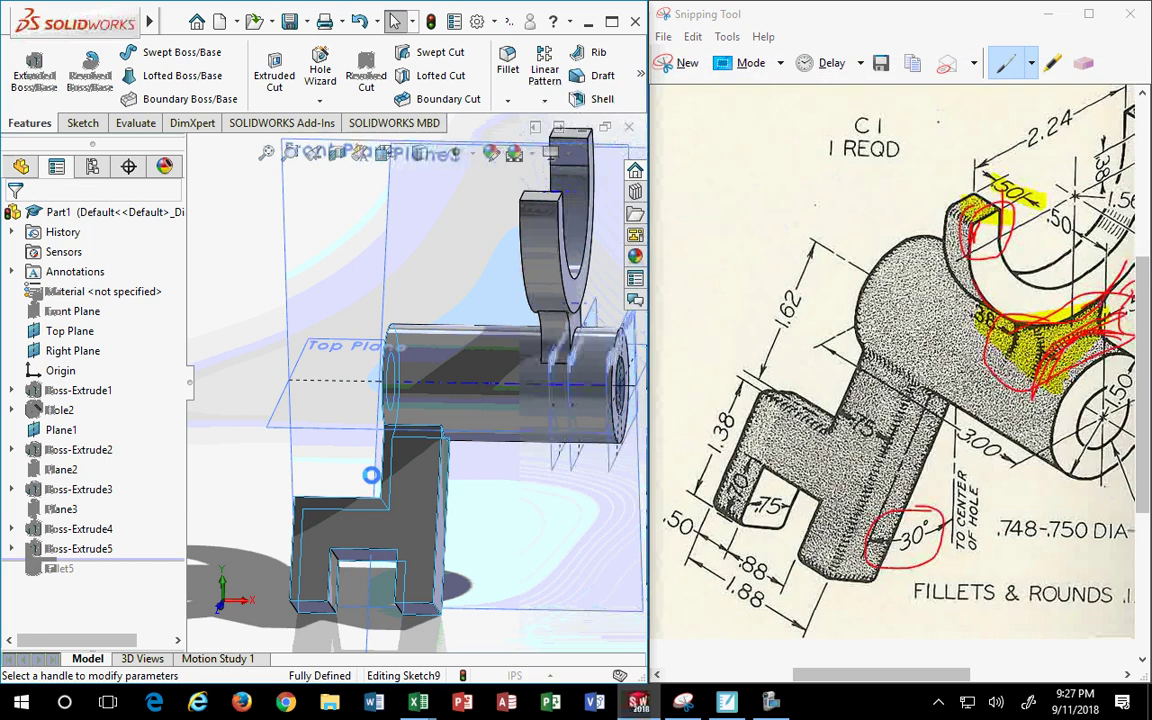
pyautogui.moveTo(443, 507); pyautogui.dragTo(405, 431, button='middle')
pyautogui.scroll(-5, 405, 431)
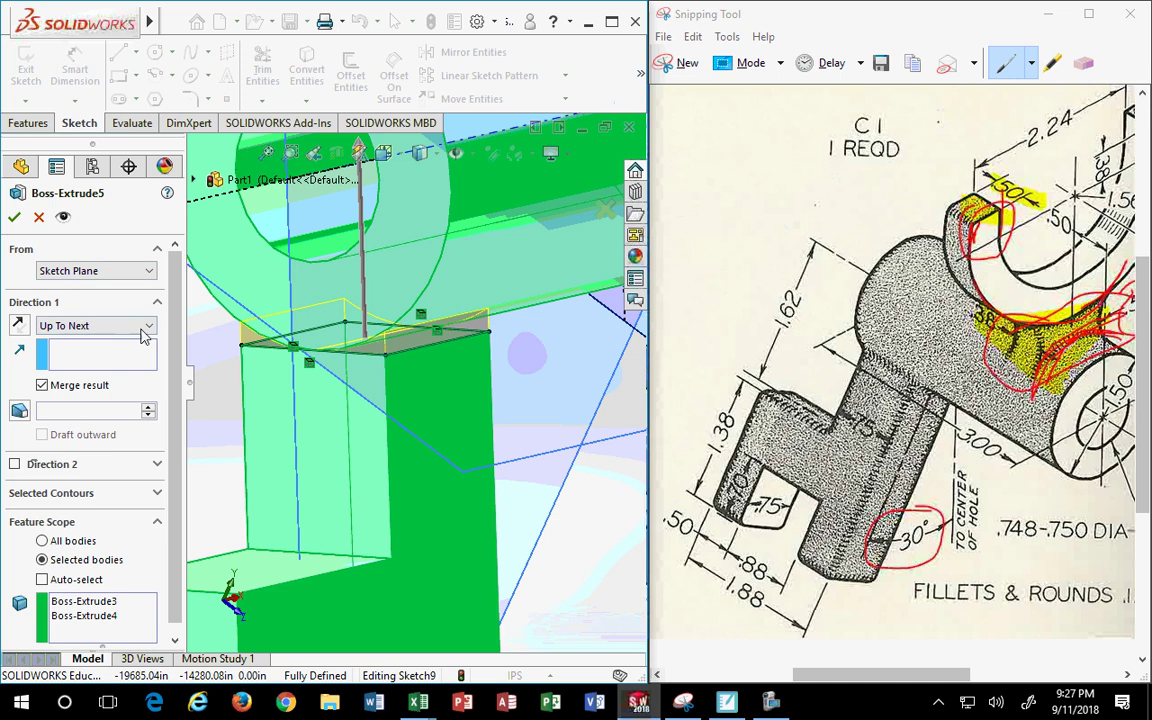
pyautogui.click(14, 216)
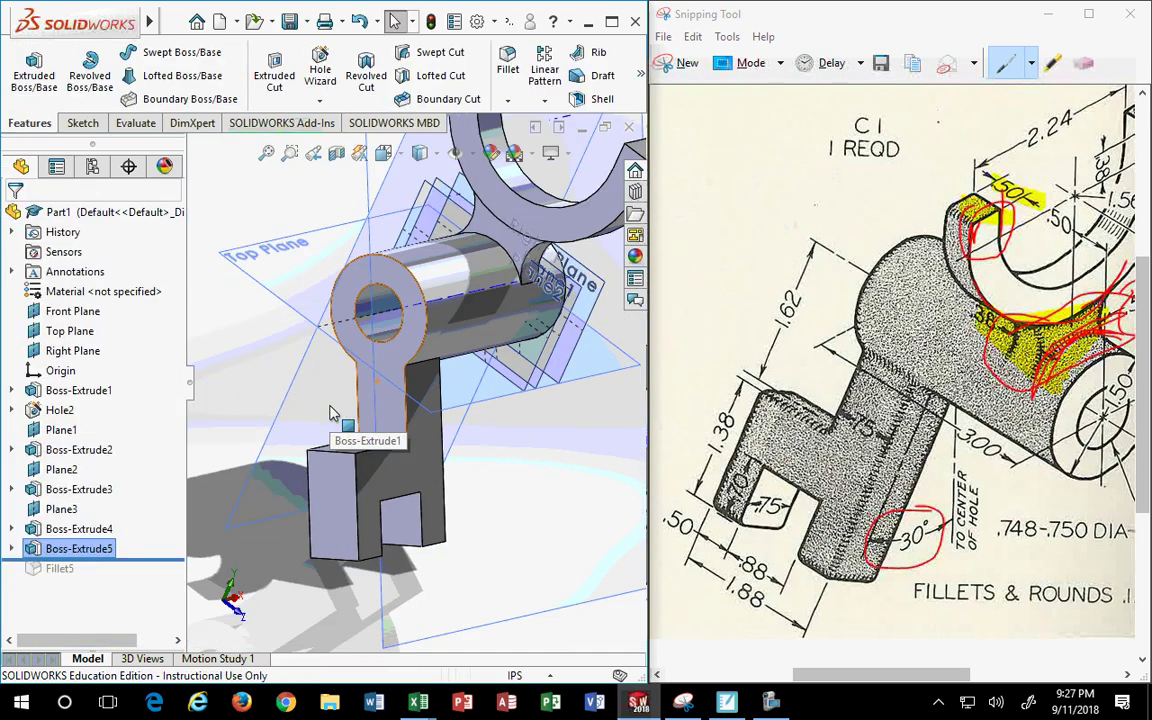
# Move the rollback bar below Fillet5 and check Boss-Extrude5 from a new angle
pyautogui.moveTo(147, 556); pyautogui.dragTo(145, 583)
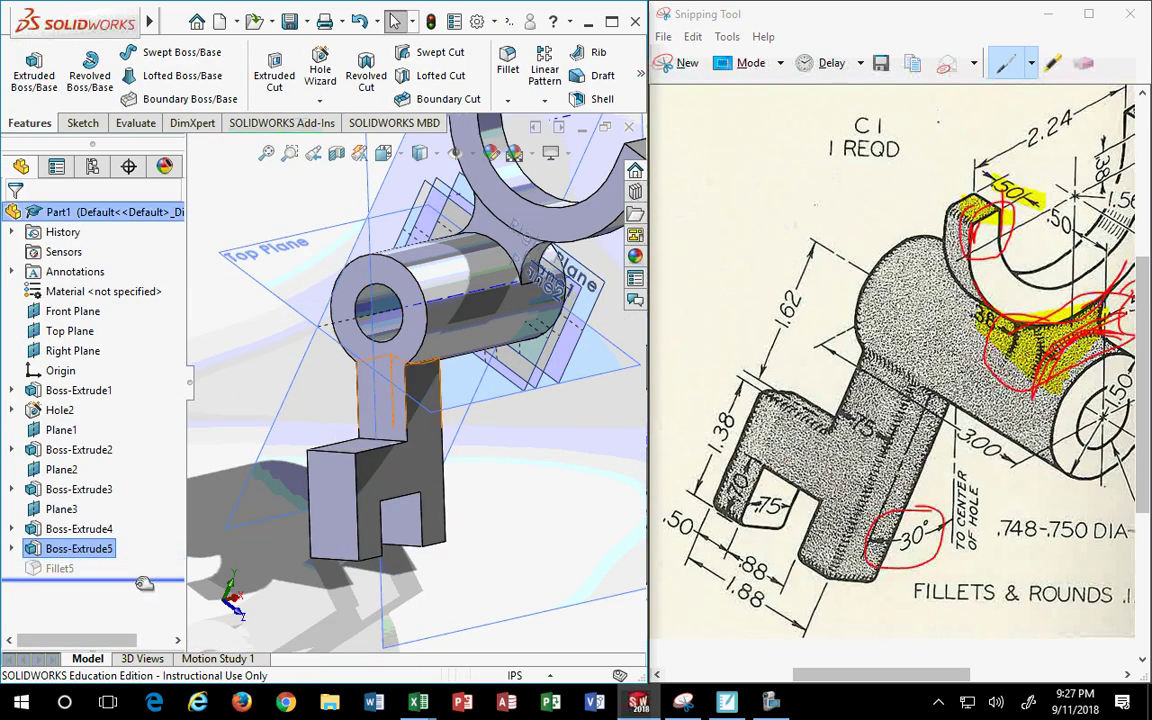
pyautogui.moveTo(341, 508)
pyautogui.mouseDown(button='middle')
pyautogui.moveTo(325, 430)
pyautogui.moveTo(540, 440)
pyautogui.mouseUp(button='middle')
pyautogui.click(80, 548)
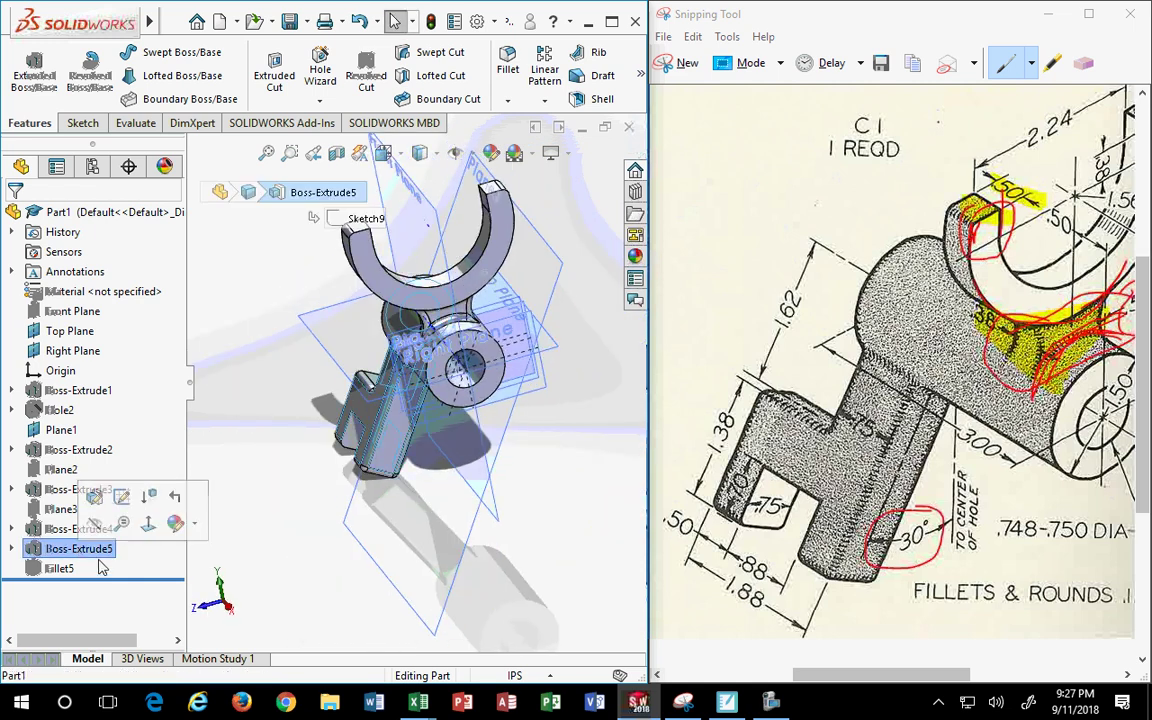
pyautogui.click(110, 573)
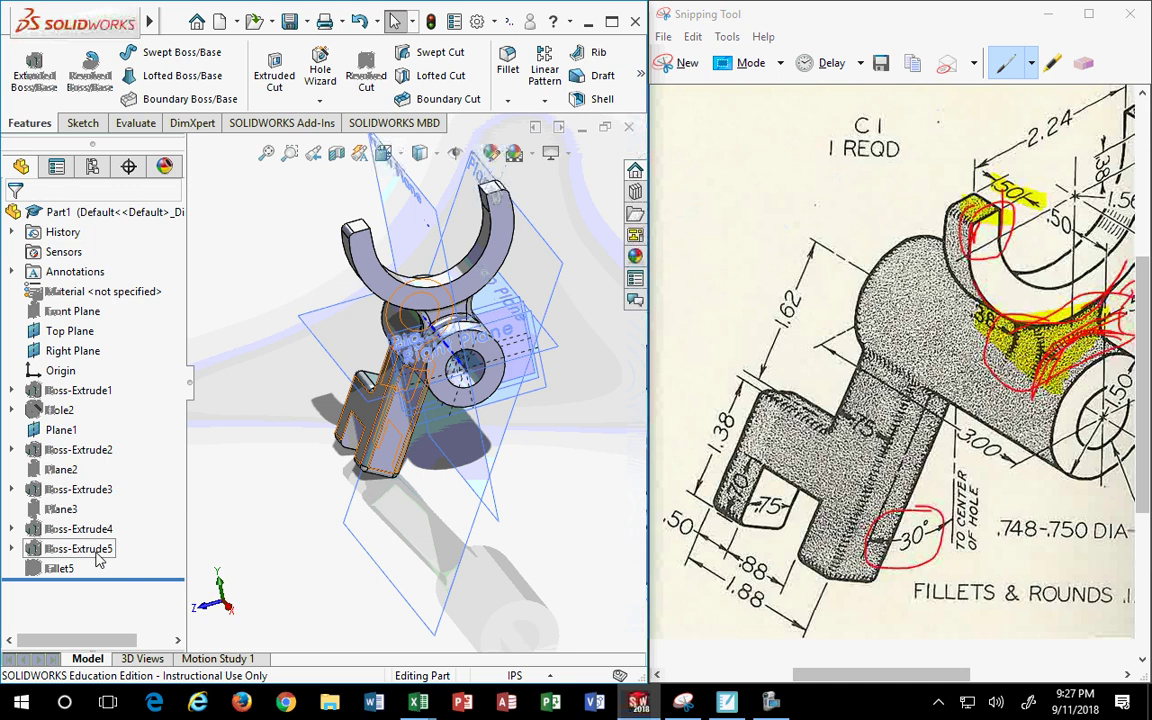
# Orbit around the cylinder end, inspecting the Hole2 and Boss-Extrude5 features
pyautogui.moveTo(268, 496); pyautogui.dragTo(240, 470, button='middle')
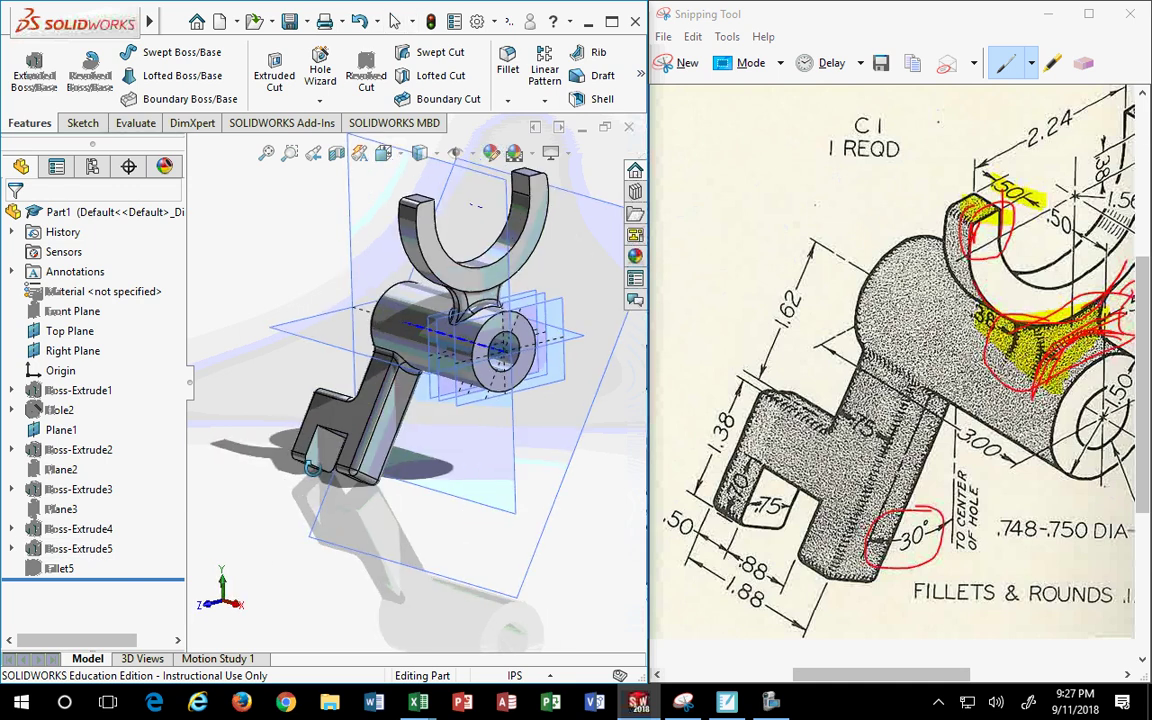
pyautogui.click(60, 410)
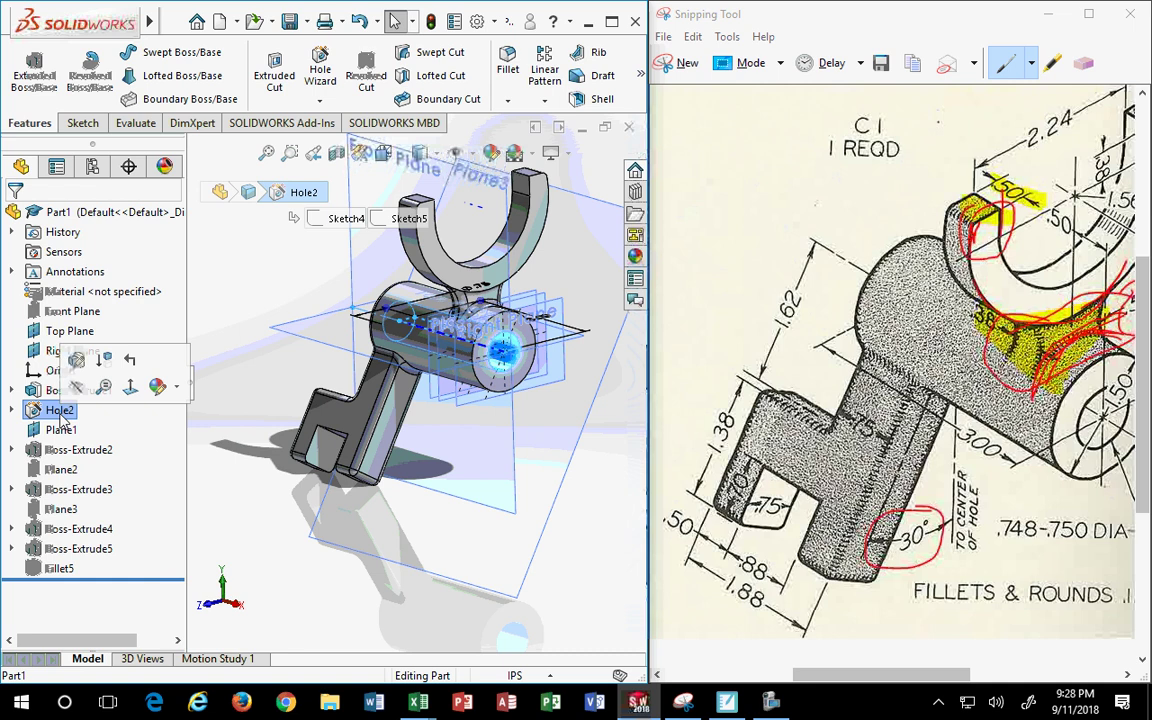
pyautogui.click(95, 549)
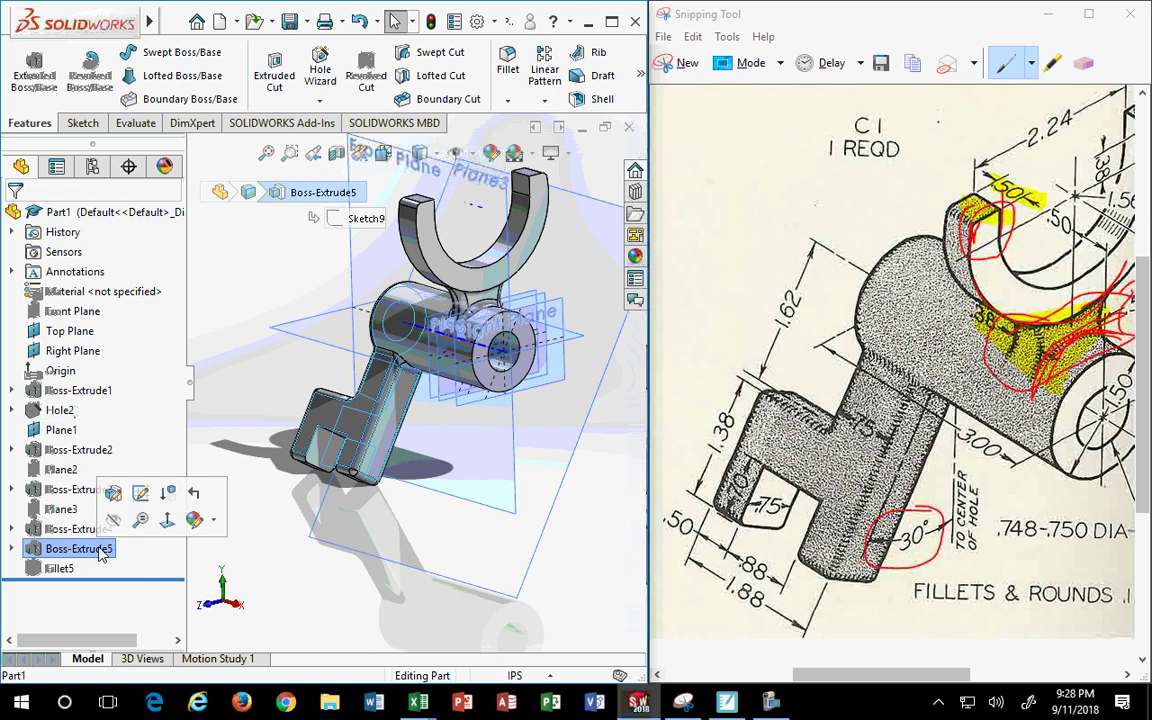
pyautogui.moveTo(427, 543); pyautogui.dragTo(455, 601, button='middle')
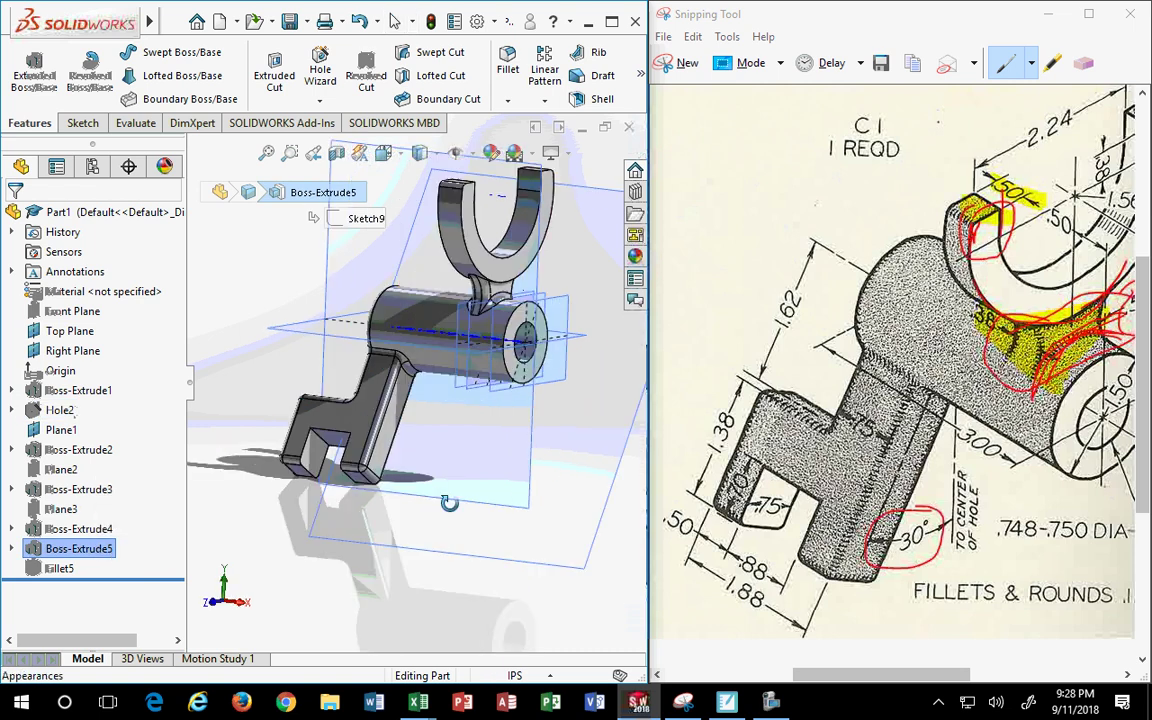
pyautogui.click(455, 601)
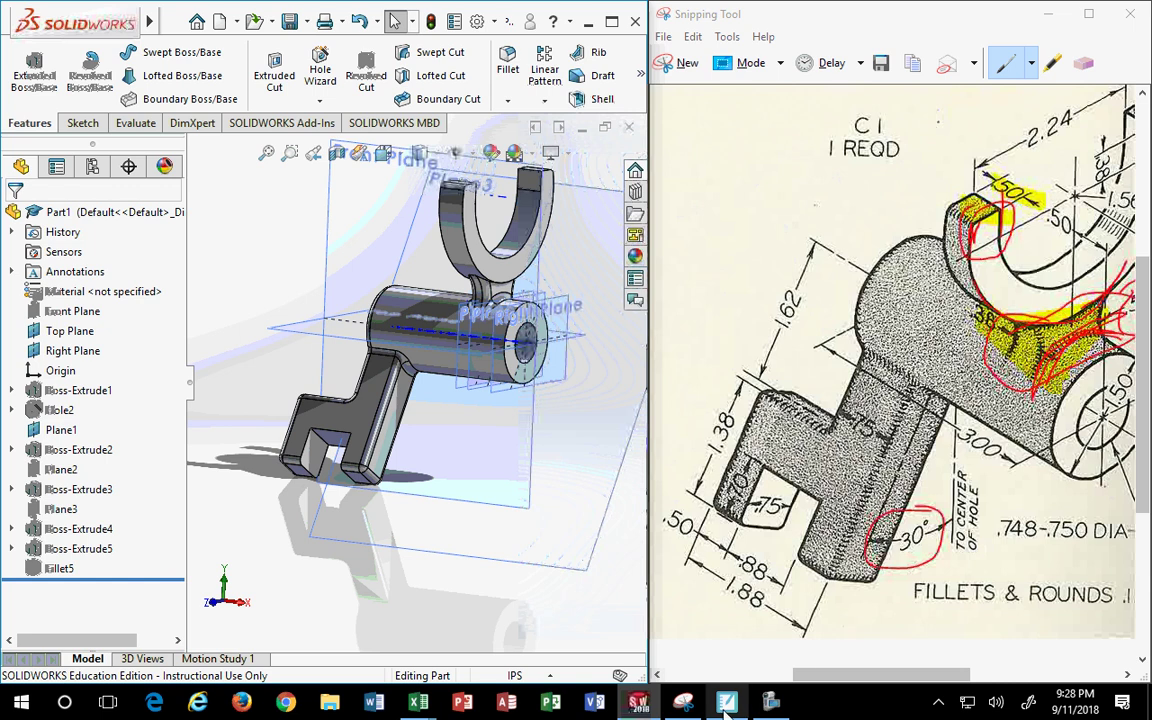